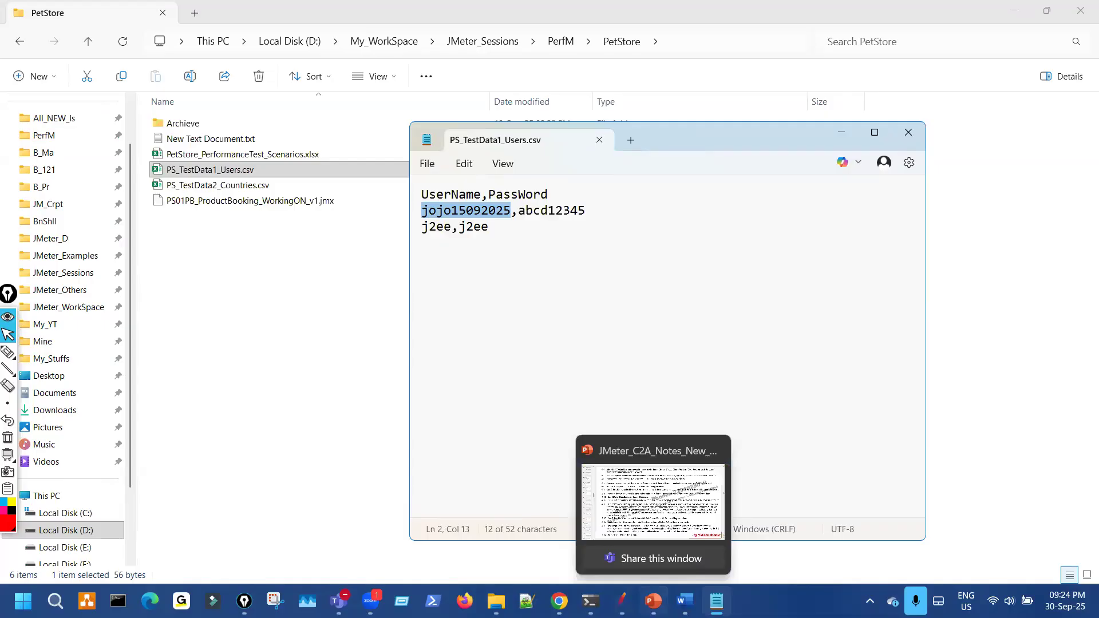
# Step: Switch to the JPetStore page in Chrome, log in with the copied username and account password, and open the Fish category
pyautogui.click(559, 601)
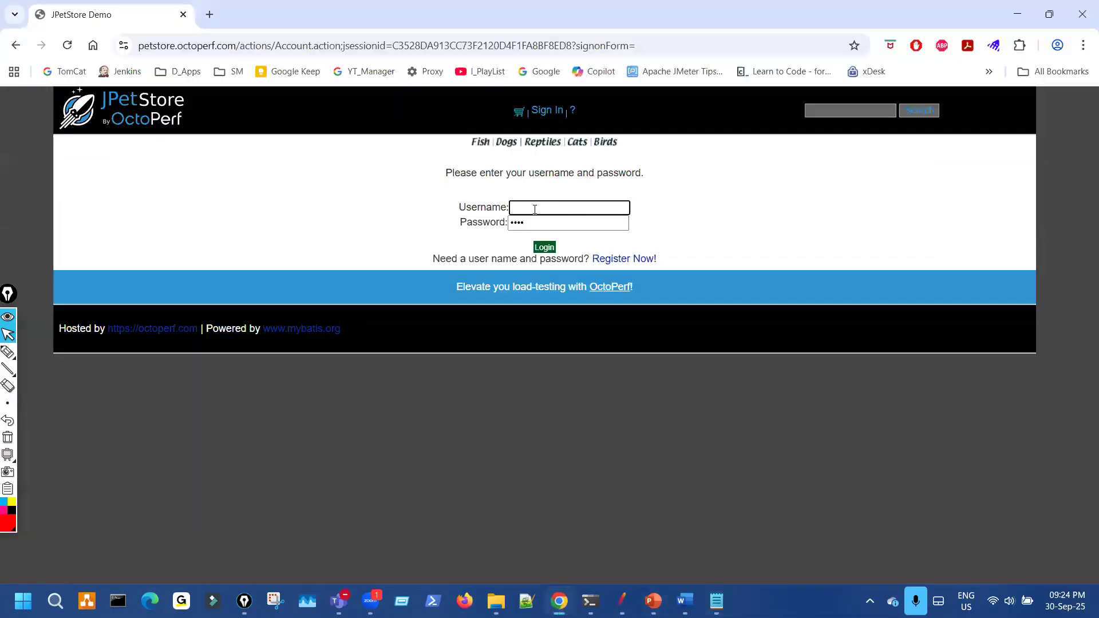
pyautogui.hotkey('ctrl', 'v')
pyautogui.moveTo(539, 223); pyautogui.dragTo(467, 220)
pyautogui.write('••••')
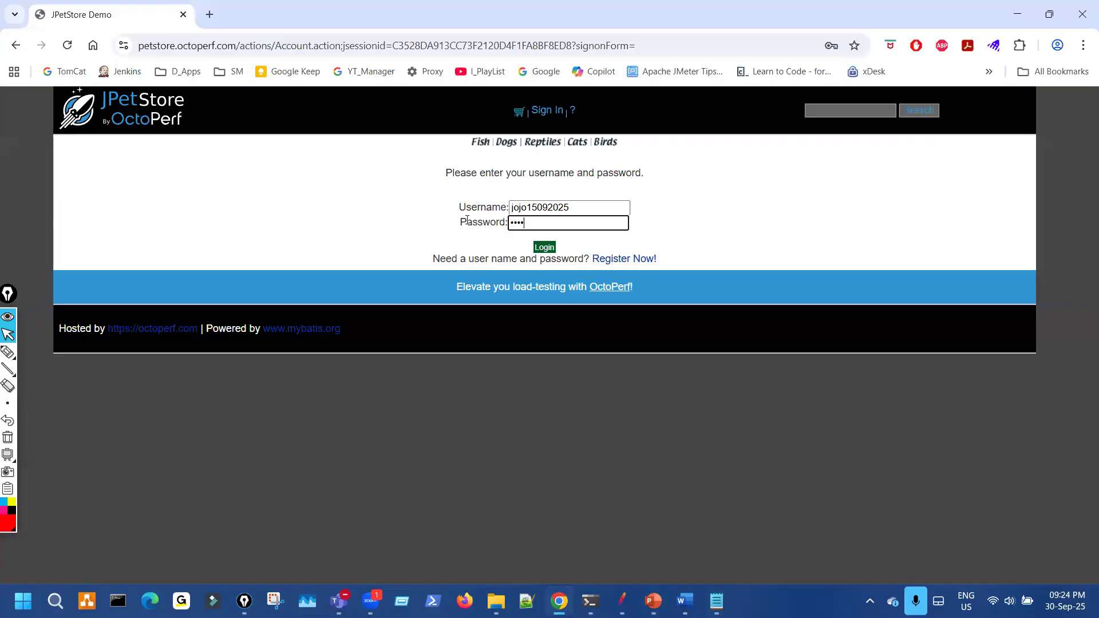
pyautogui.write('•••••')
pyautogui.click(544, 248)
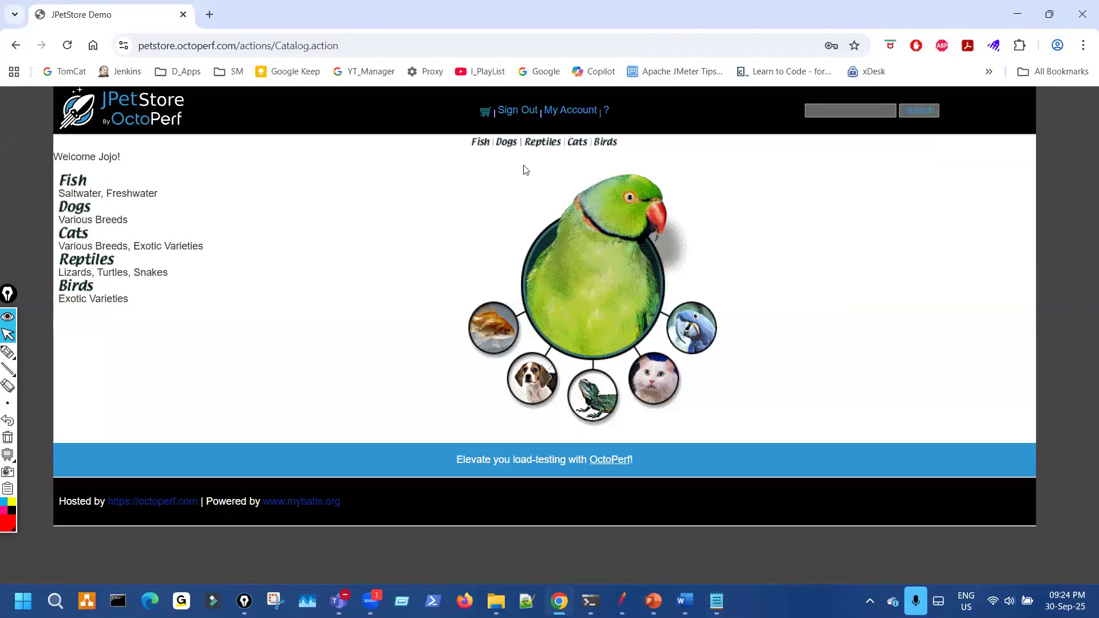
pyautogui.click(77, 185)
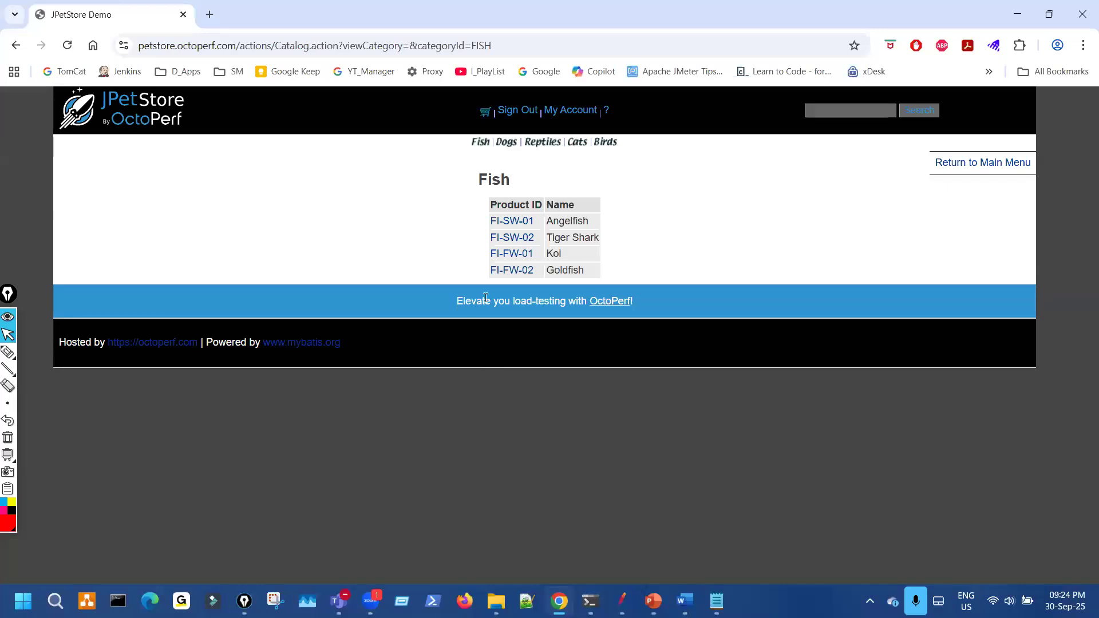
# Step: Switch to the PowerPoint notes, mark the 1-4 values per response guideline in point 4.13, and clear the ink
pyautogui.click(645, 599)
pyautogui.click(6, 356)
pyautogui.moveTo(866, 314); pyautogui.dragTo(883, 311)
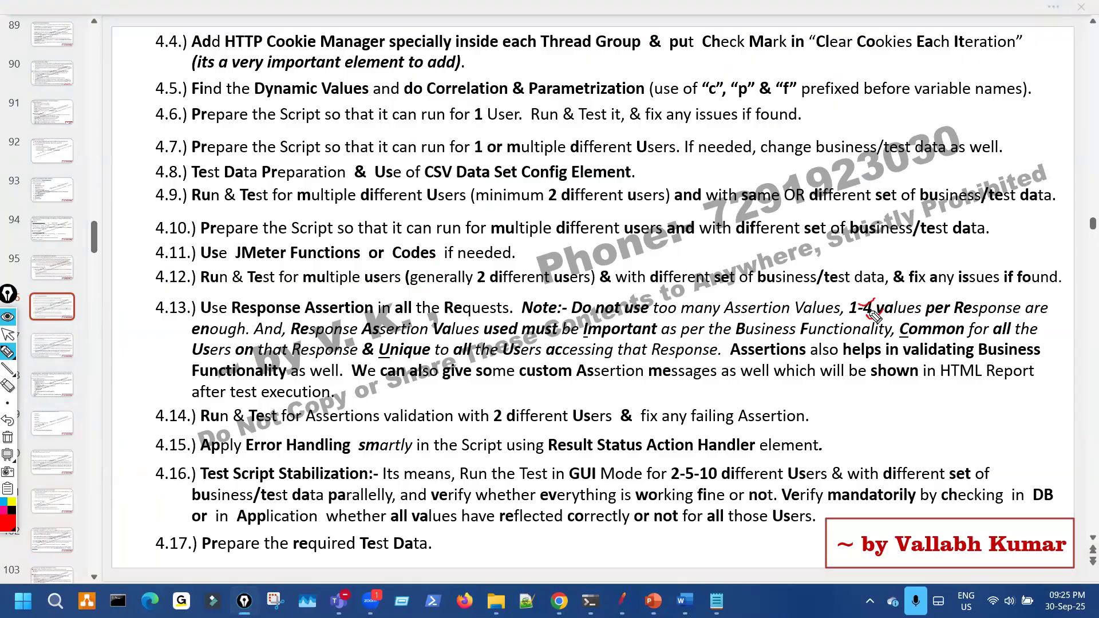
pyautogui.hotkey('ctrl', 'shift', '2')
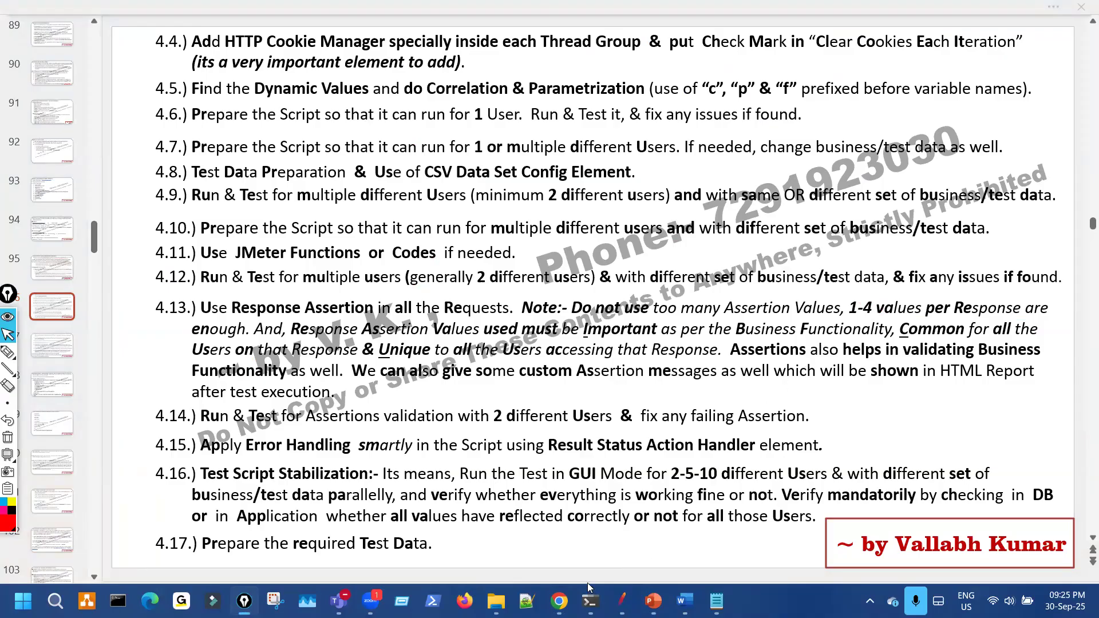
# Step: Switch to JMeter and expand the ProductBooking thread group, its Simple Controller and the HTTP(S) Test Script Recorder
pyautogui.moveTo(621, 601)
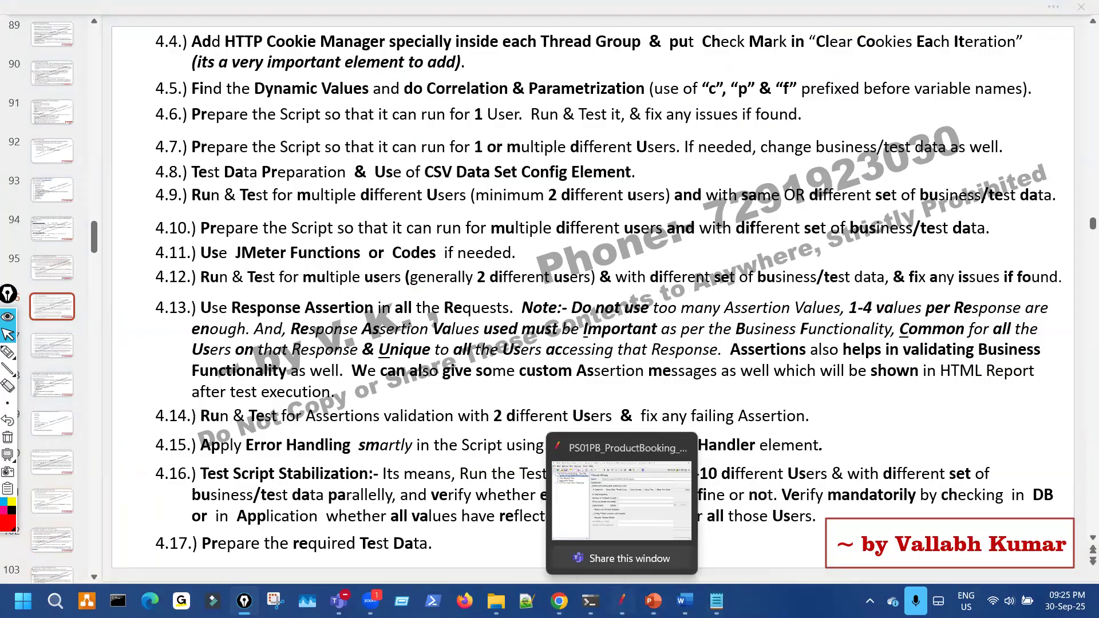
pyautogui.click(621, 501)
pyautogui.press('super+Up')
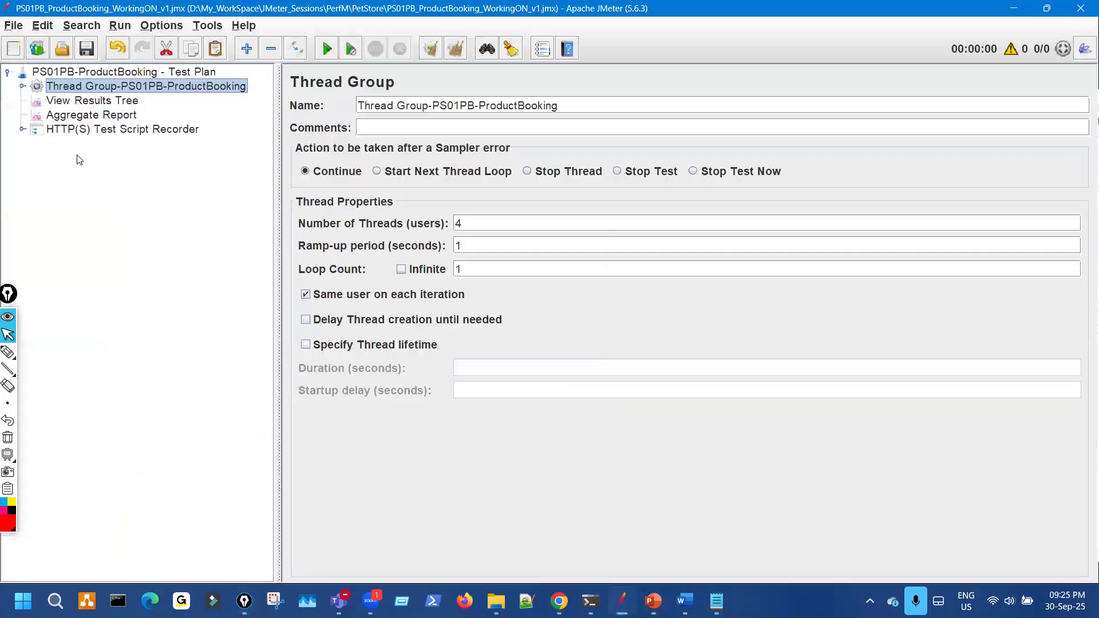
pyautogui.click(21, 87)
pyautogui.click(36, 144)
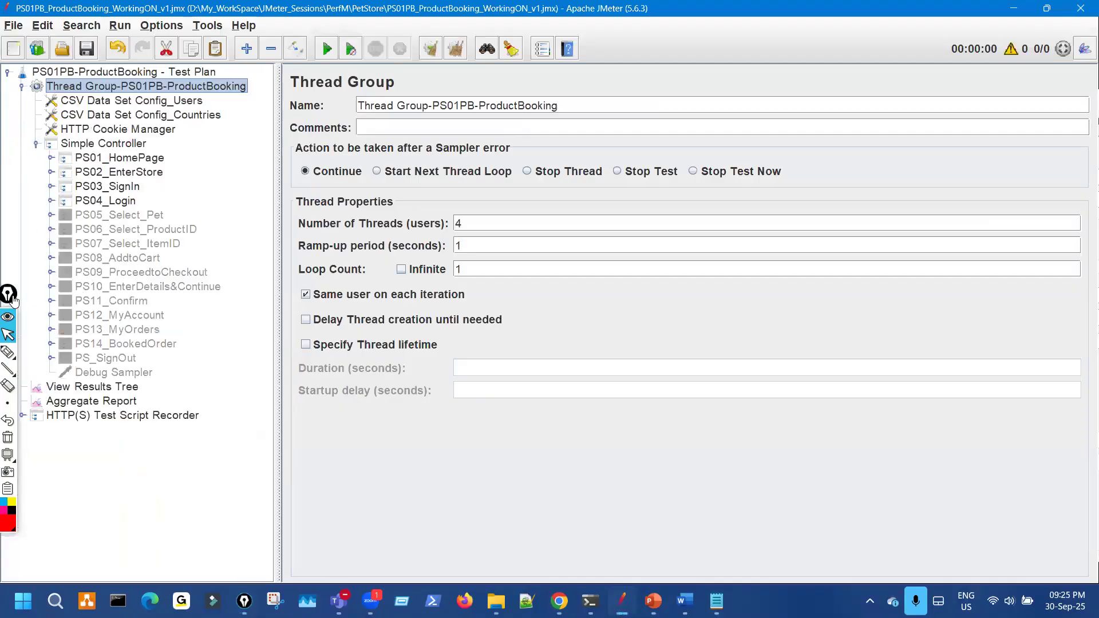
pyautogui.click(21, 417)
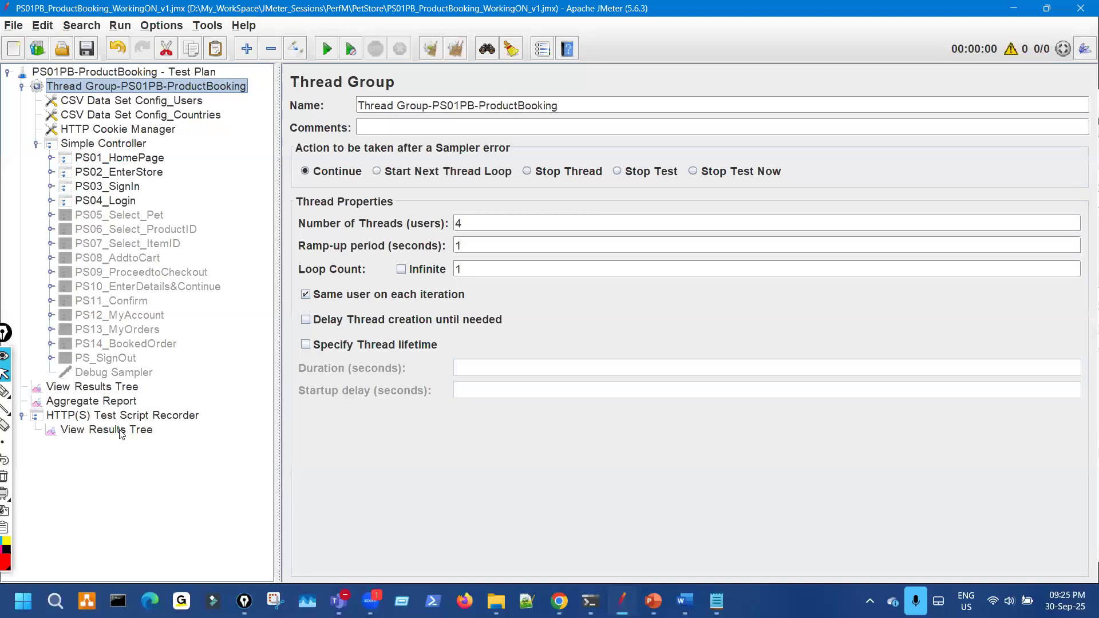
# Step: Load PS01PB_RecordingLog.xml from the Archieve folder into the recorder's View Results Tree, empty its filename field and widen the sample list
pyautogui.click(120, 432)
pyautogui.click(718, 168)
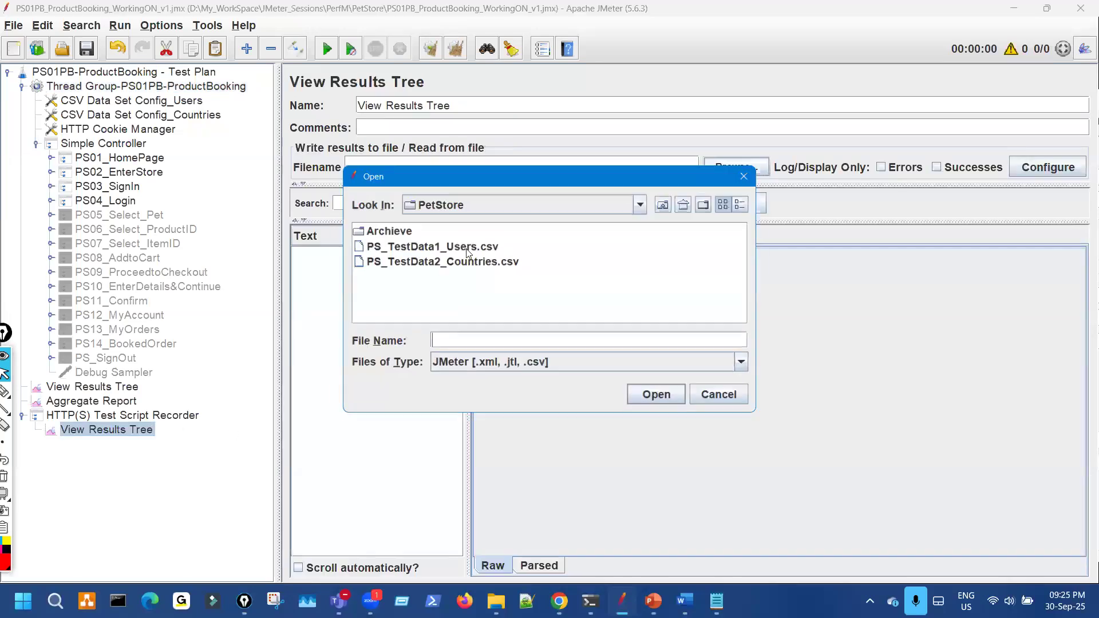
pyautogui.doubleClick(394, 230)
pyautogui.click(487, 230)
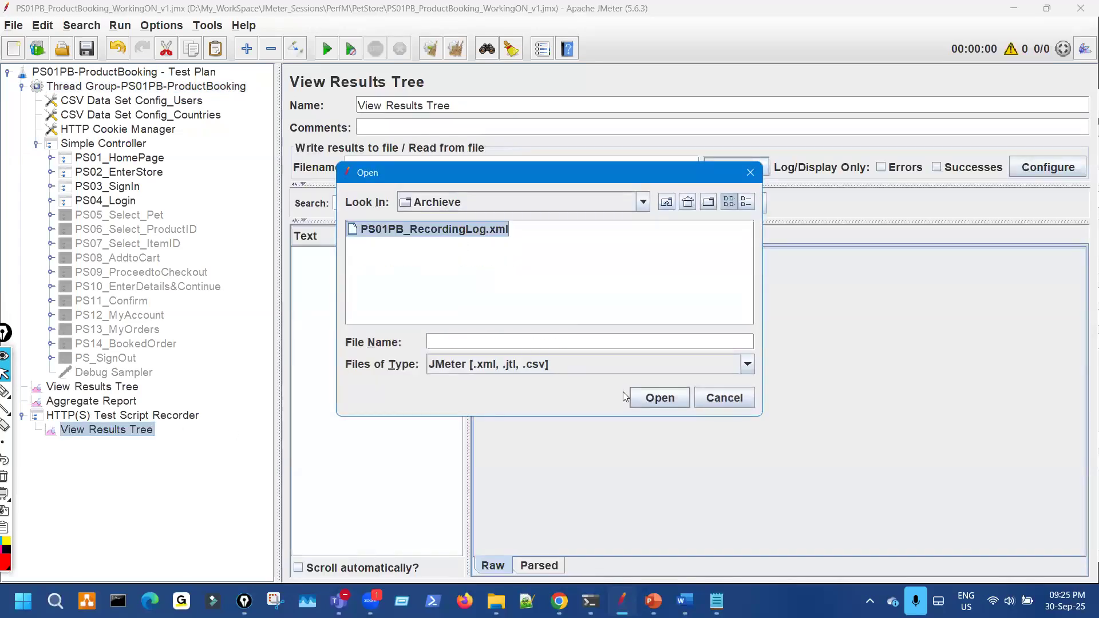
pyautogui.click(657, 393)
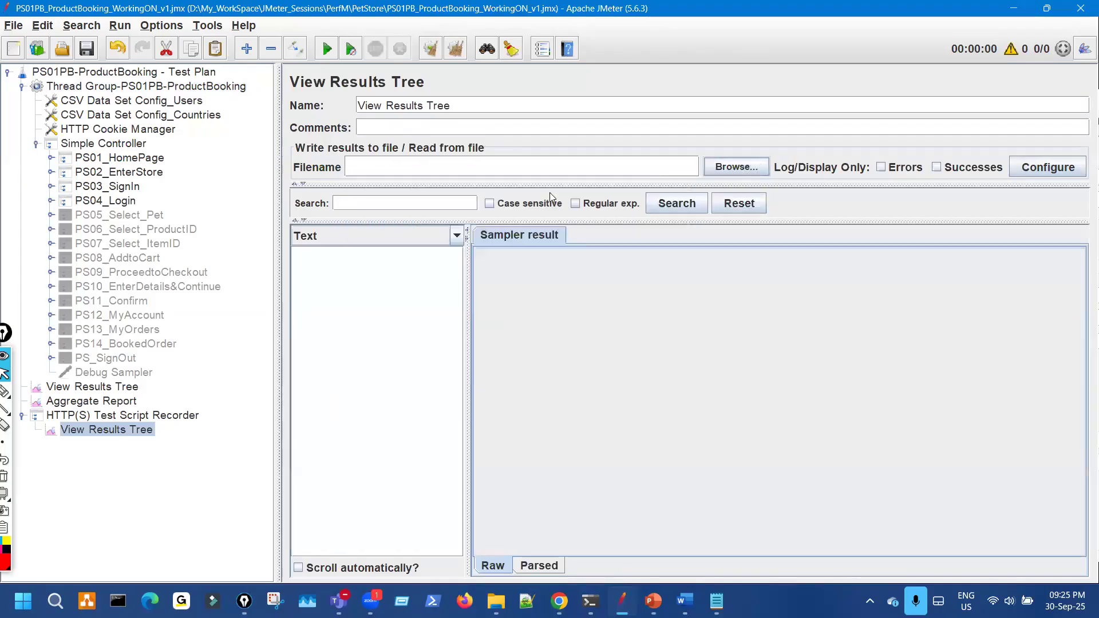
pyautogui.tripleClick(525, 163)
pyautogui.press('BackSpace')
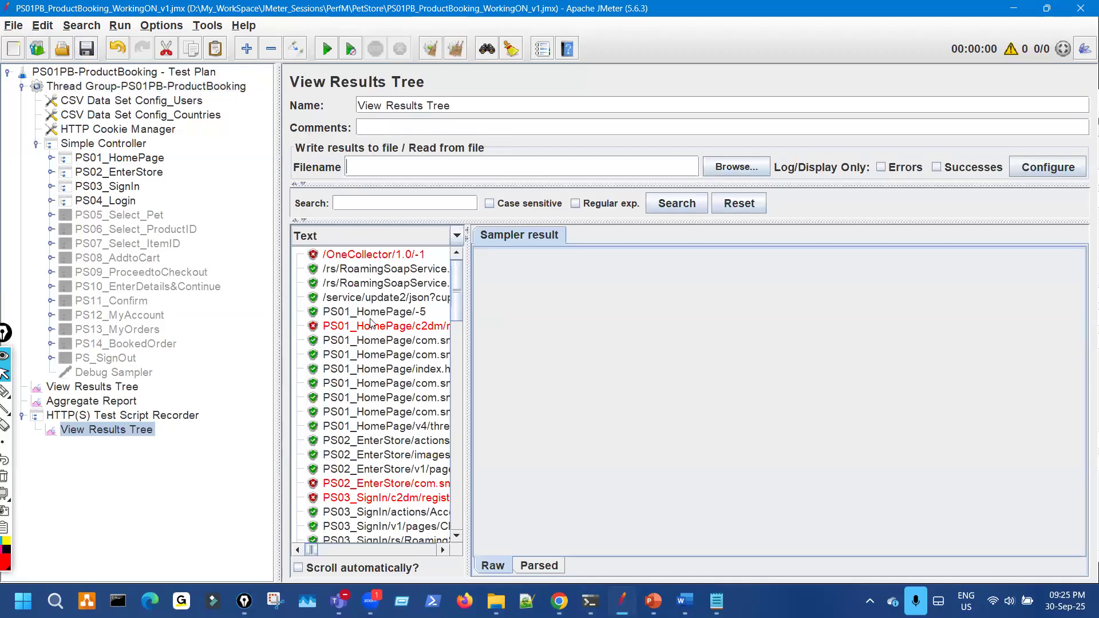
pyautogui.moveTo(467, 325); pyautogui.dragTo(580, 325)
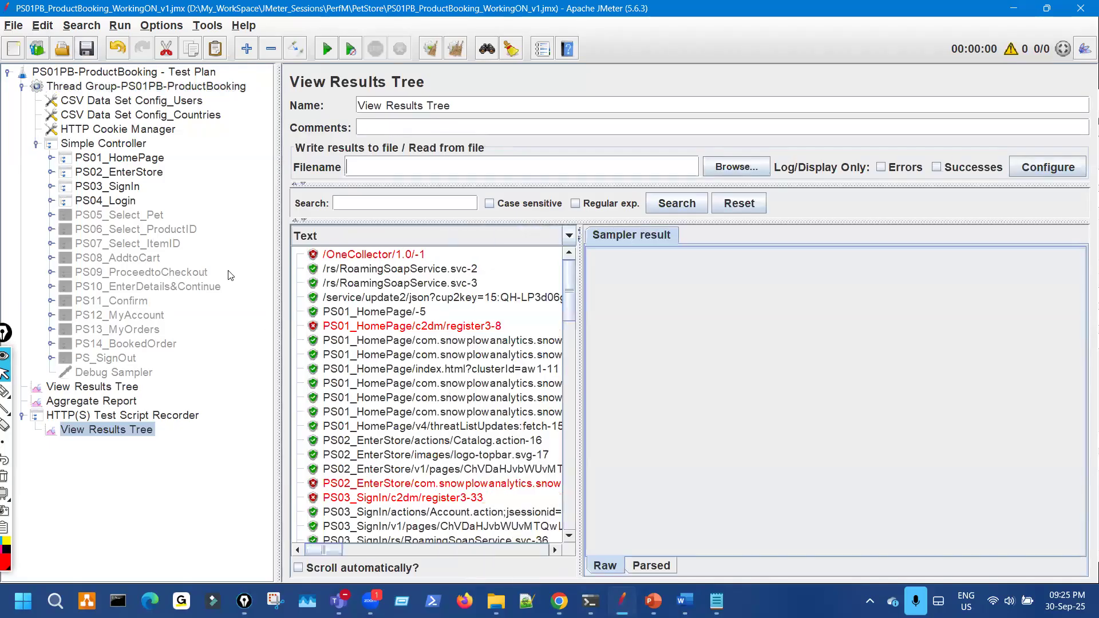
# Step: Review the patterns and custom failure message in the Response Assertion of the PS04_Login2 request, leaving the PS04_Login controller collapsed
pyautogui.click(51, 201)
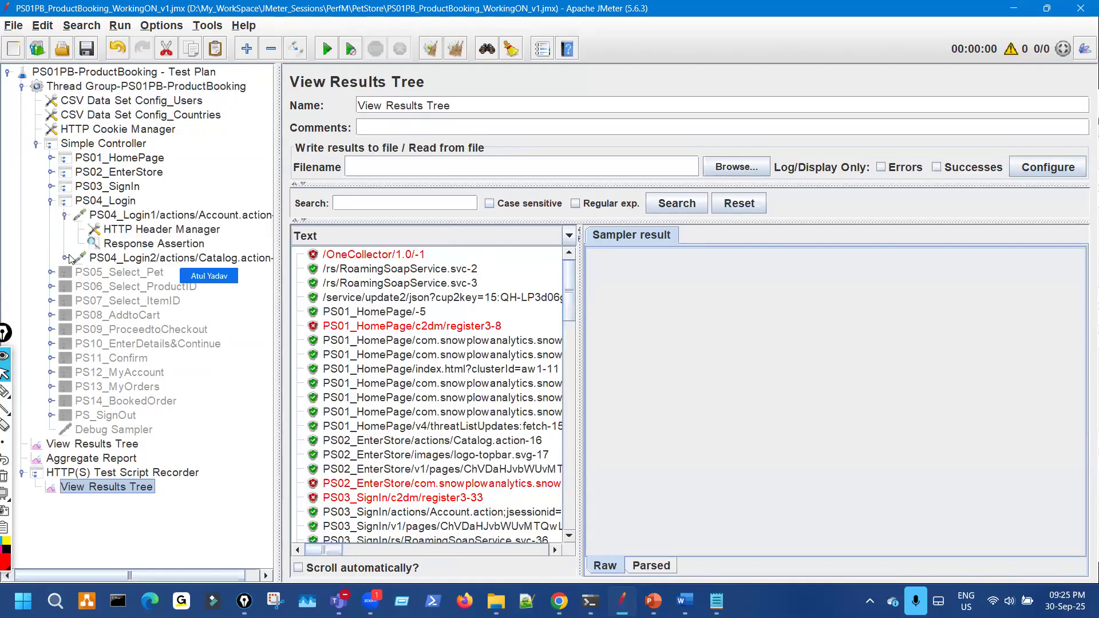
pyautogui.click(65, 258)
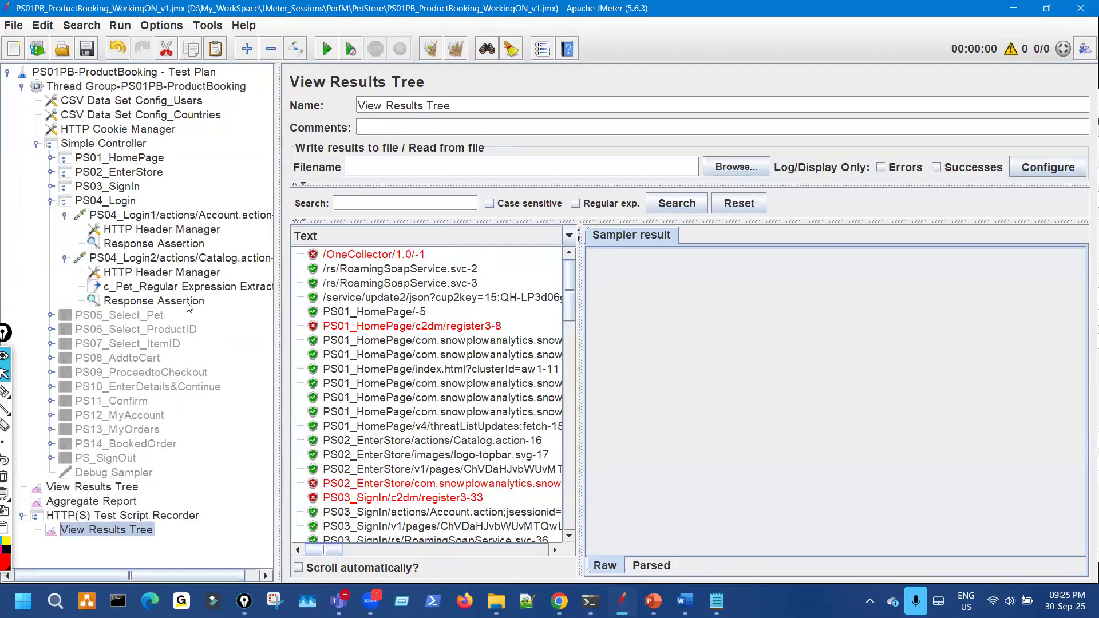
pyautogui.scroll(-2, 480, 423)
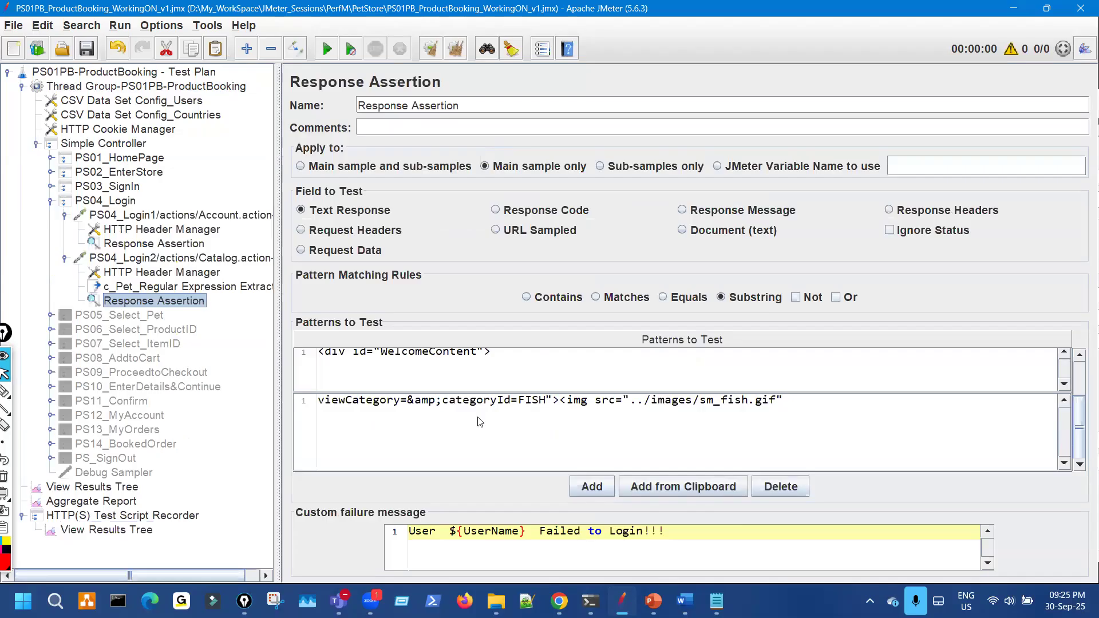
pyautogui.scroll(2, 480, 422)
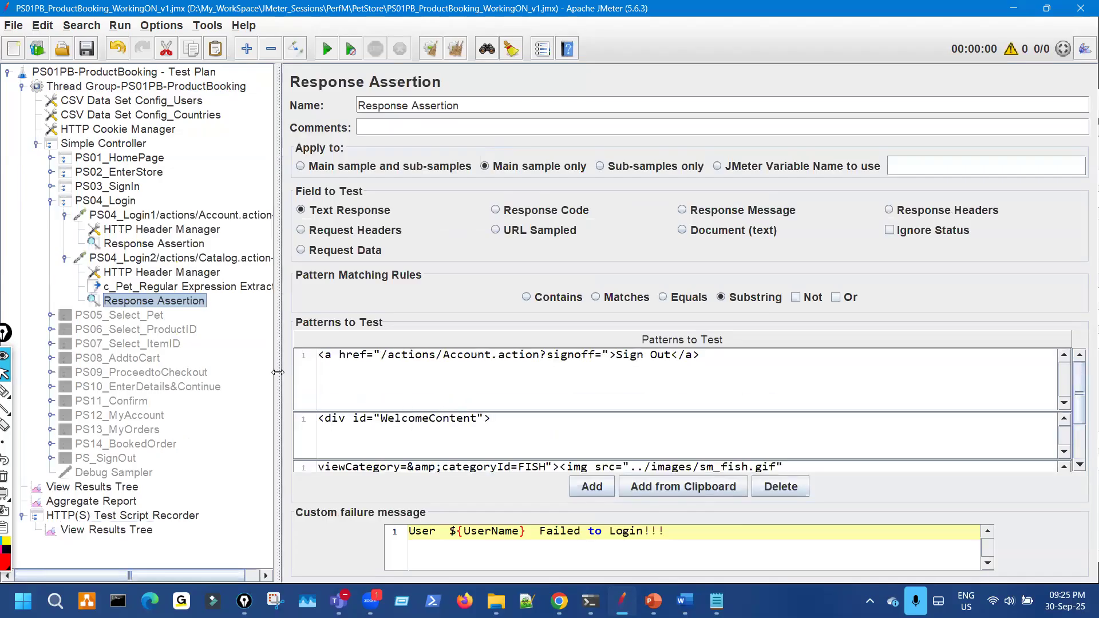
pyautogui.click(64, 258)
pyautogui.click(65, 216)
pyautogui.click(51, 201)
# Step: Enable the PS05_Select_Pet controller and add a Response Assertion to its Catalog.action request
pyautogui.click(110, 215)
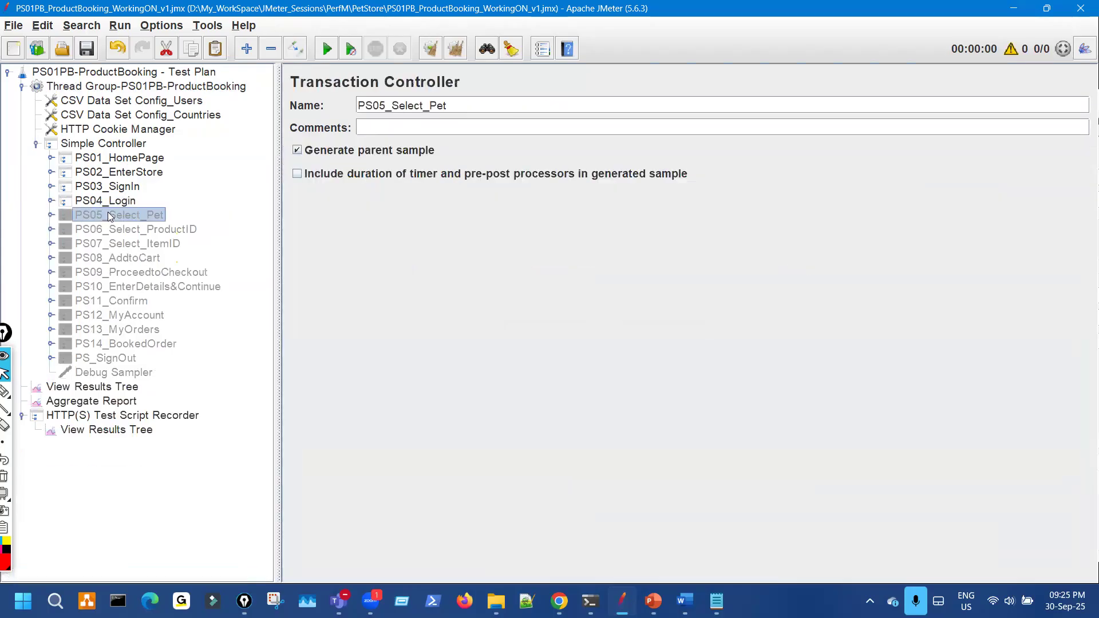
pyautogui.hotkey('ctrl', 't')
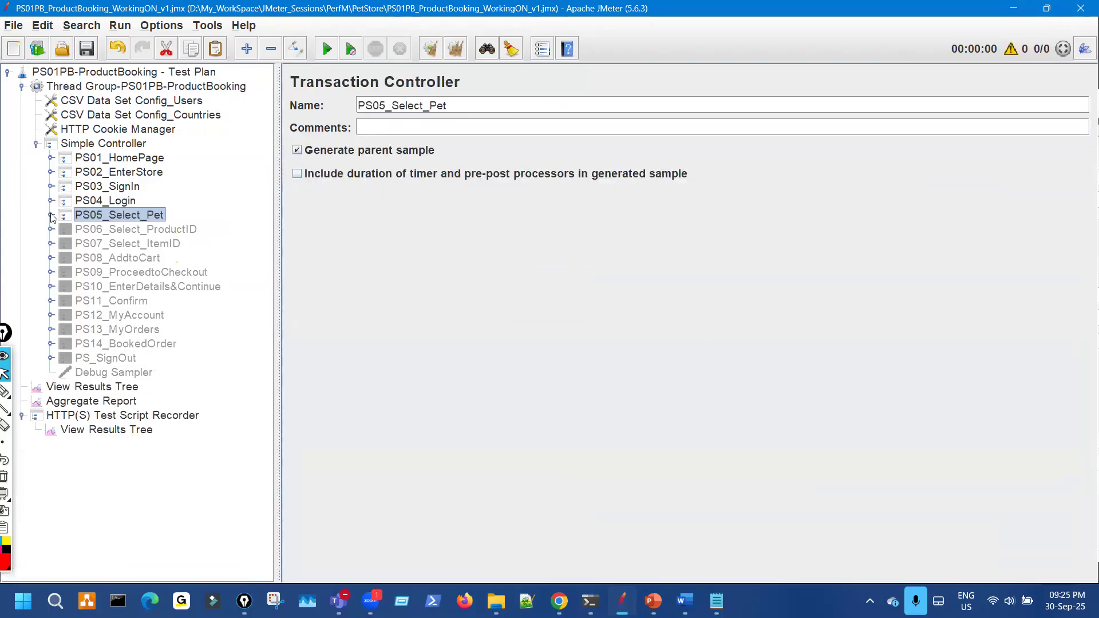
pyautogui.click(51, 215)
pyautogui.click(65, 229)
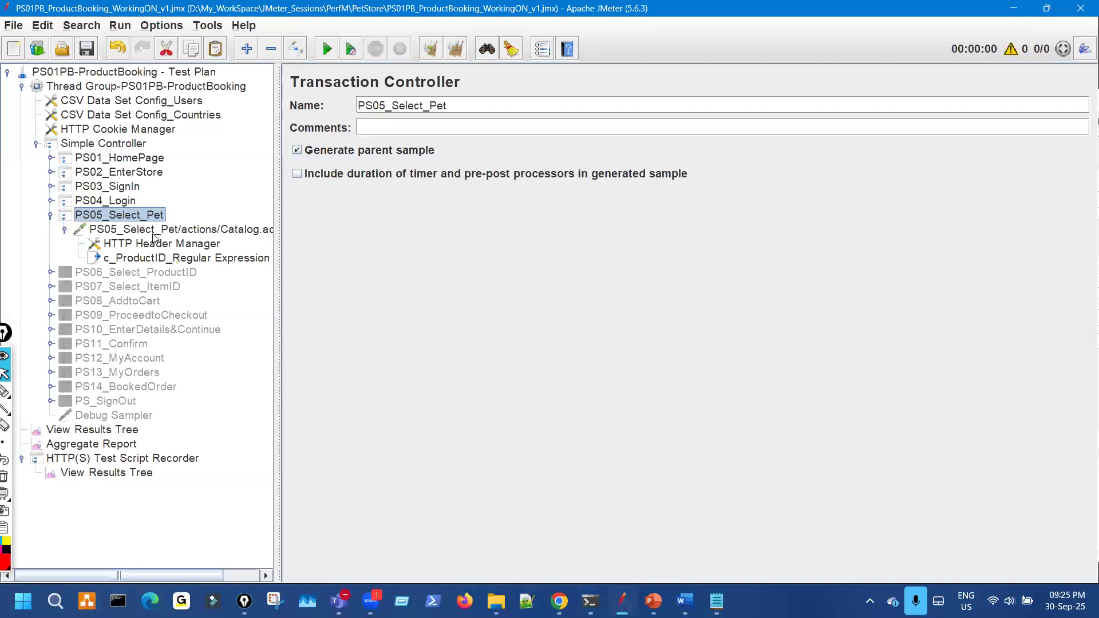
pyautogui.rightClick(153, 234)
pyautogui.moveTo(168, 245)
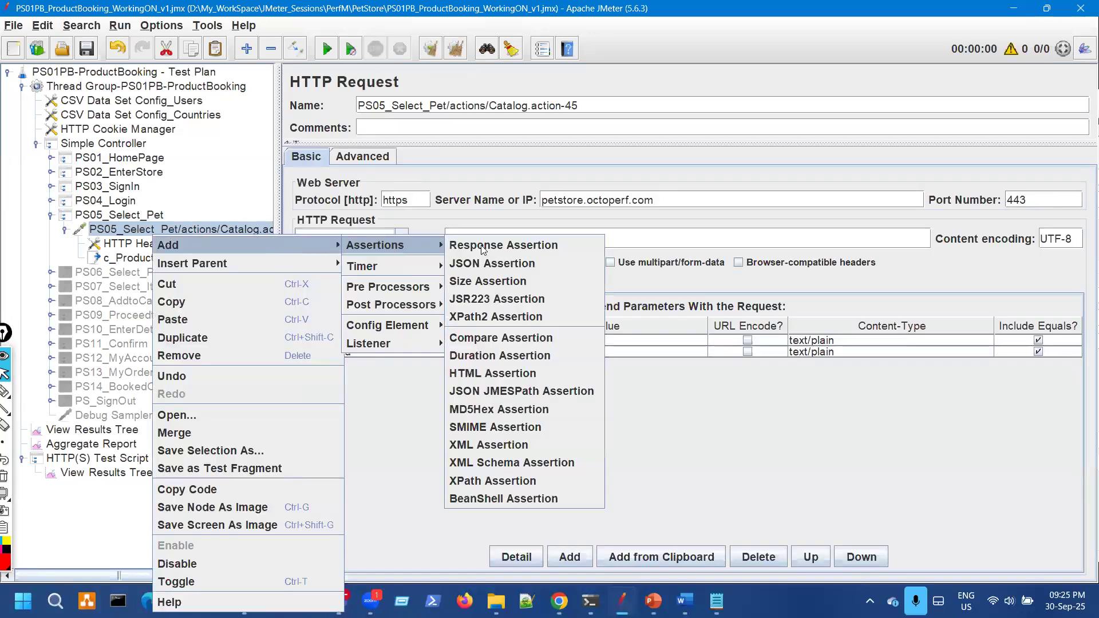
pyautogui.click(503, 245)
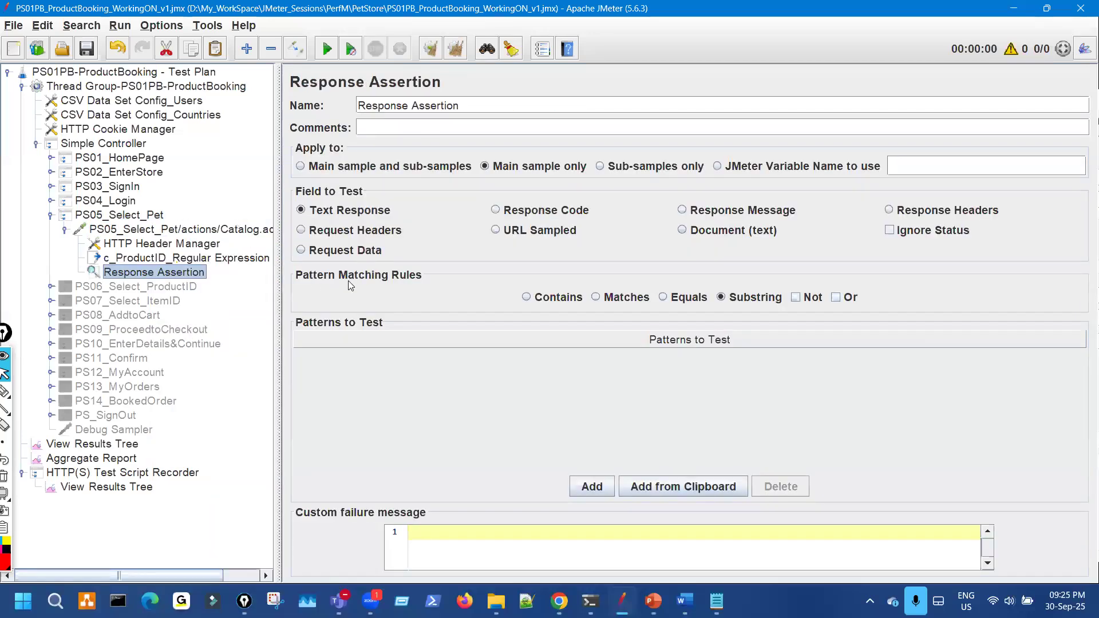
# Step: Check the PS05_Select_Pet request's parameters, switch to Chrome and reopen the Fish category from the catalog home page
pyautogui.click(181, 229)
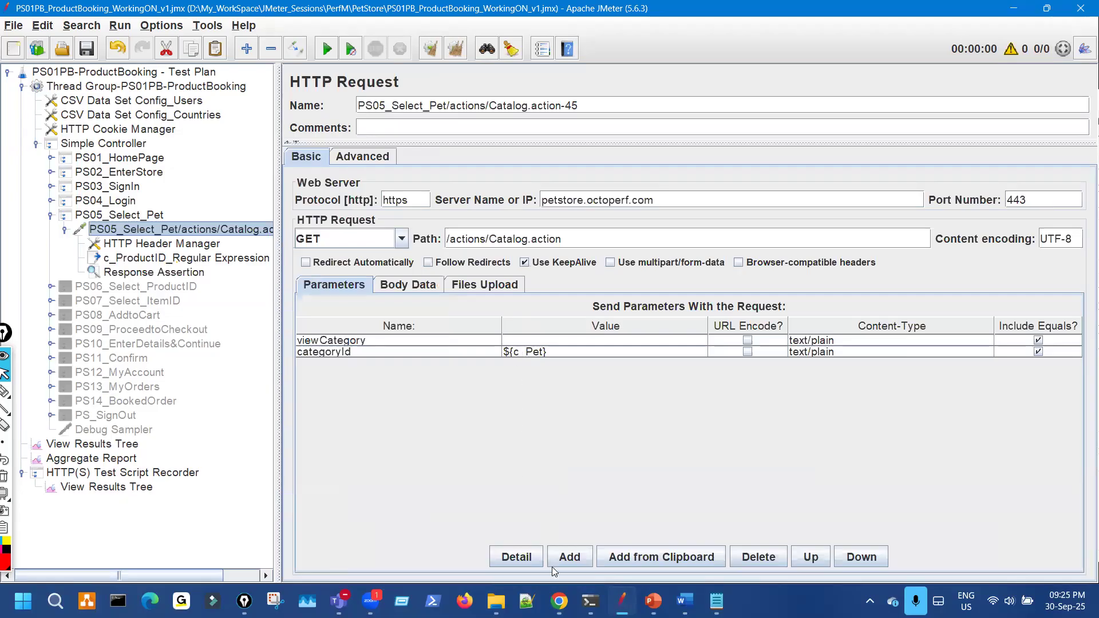
pyautogui.click(560, 601)
pyautogui.click(16, 46)
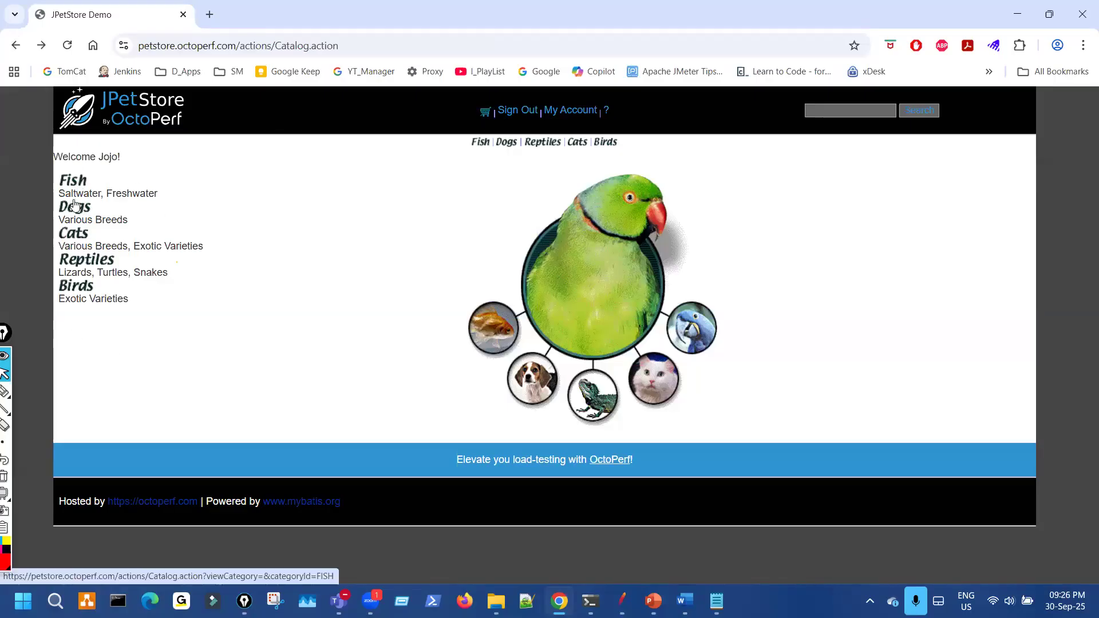
pyautogui.click(76, 184)
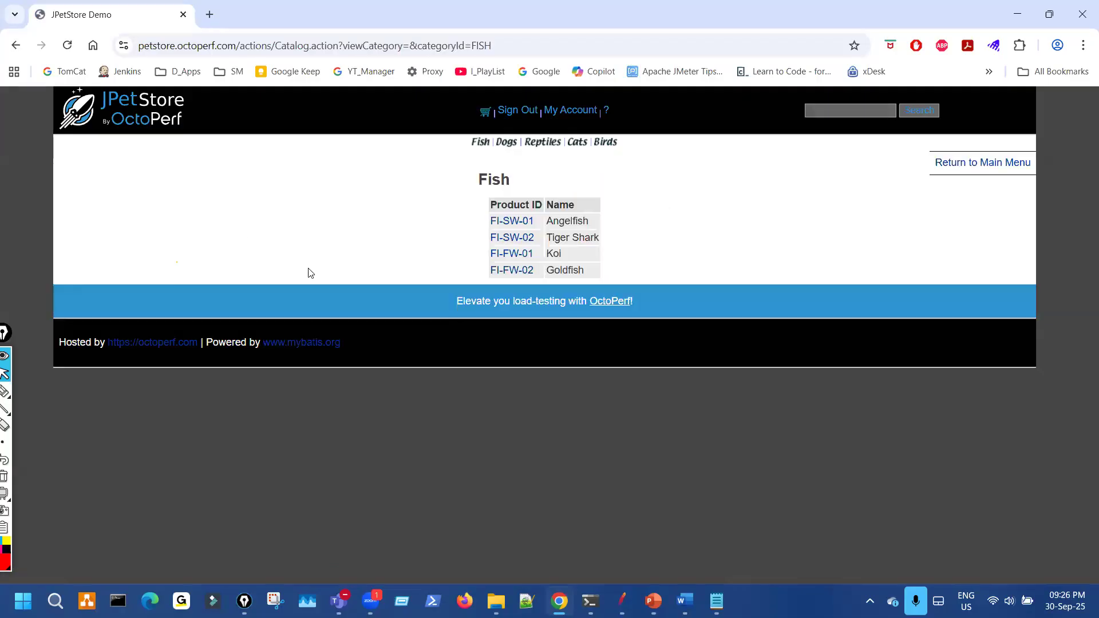
# Step: Draw a red line beside the Fish product table, circle the Sign Out link, and clear the ink
pyautogui.hotkey('ctrl', 'shift', '3')
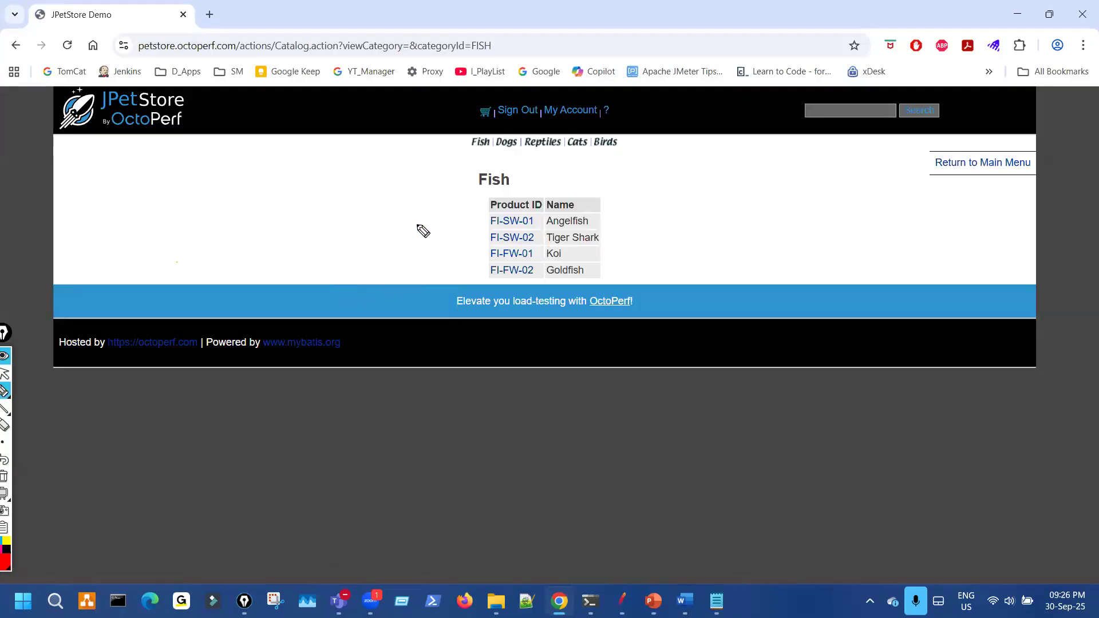
pyautogui.moveTo(422, 212); pyautogui.dragTo(436, 289)
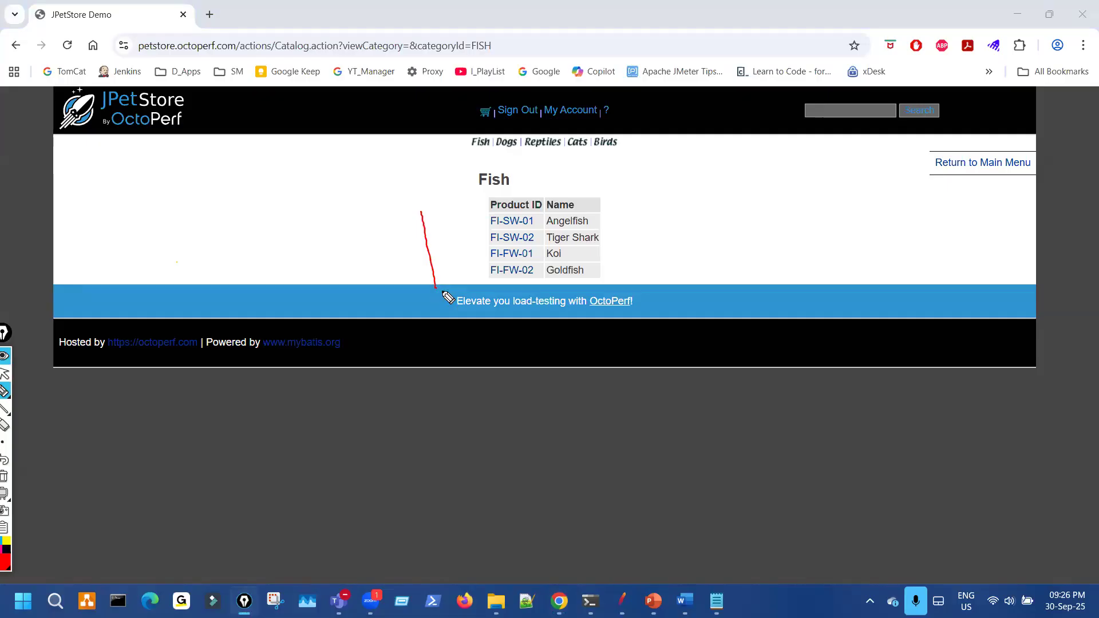
pyautogui.click(502, 95)
pyautogui.moveTo(491, 121)
pyautogui.mouseDown()
pyautogui.moveTo(541, 108)
pyautogui.moveTo(508, 98)
pyautogui.mouseUp()
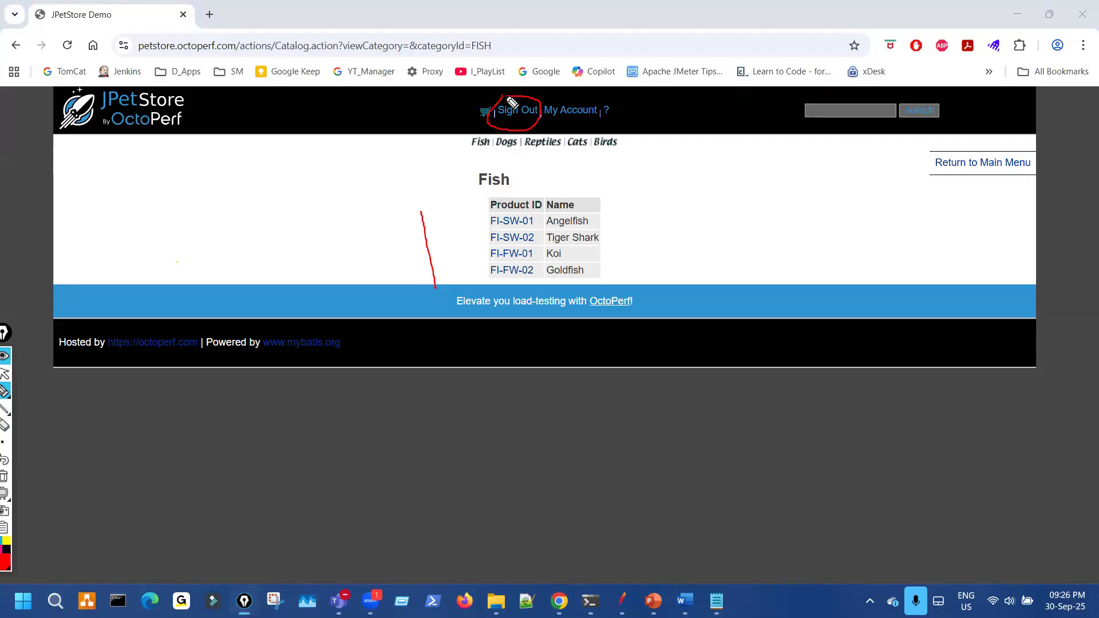
pyautogui.hotkey('ctrl', 'shift', '7')
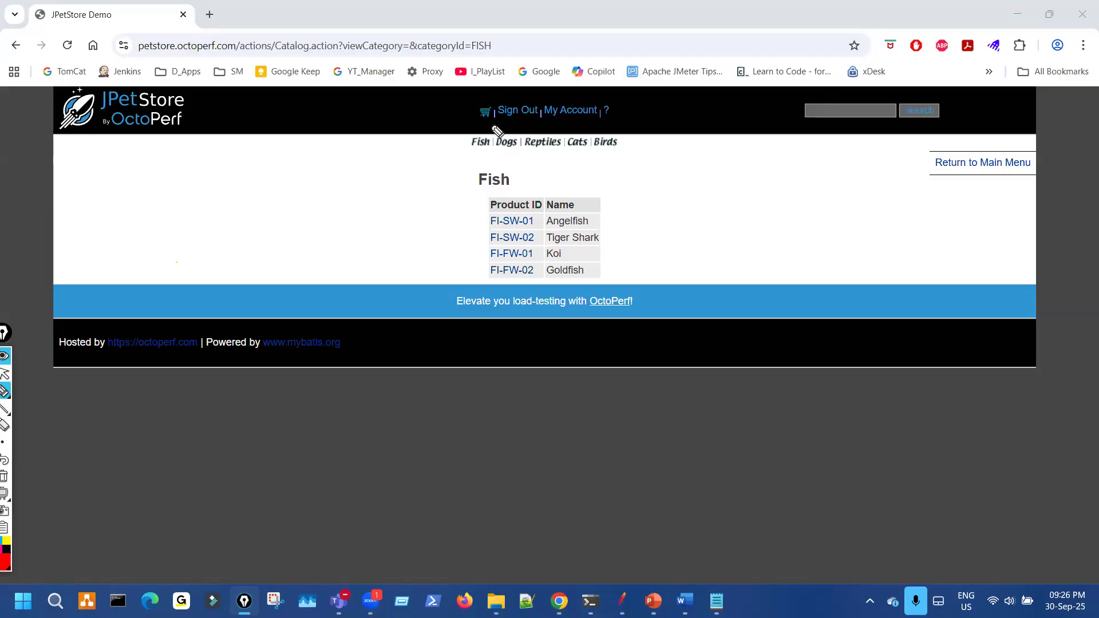
# Step: Mark the Sign Out link, the FISH value in the URL and the Fish heading in red, adding pointer strokes beside them
pyautogui.moveTo(496, 130)
pyautogui.mouseDown()
pyautogui.moveTo(512, 106)
pyautogui.moveTo(544, 104)
pyautogui.moveTo(541, 115)
pyautogui.mouseUp()
pyautogui.moveTo(701, 171)
pyautogui.mouseDown()
pyautogui.moveTo(865, 172)
pyautogui.moveTo(925, 191)
pyautogui.mouseUp()
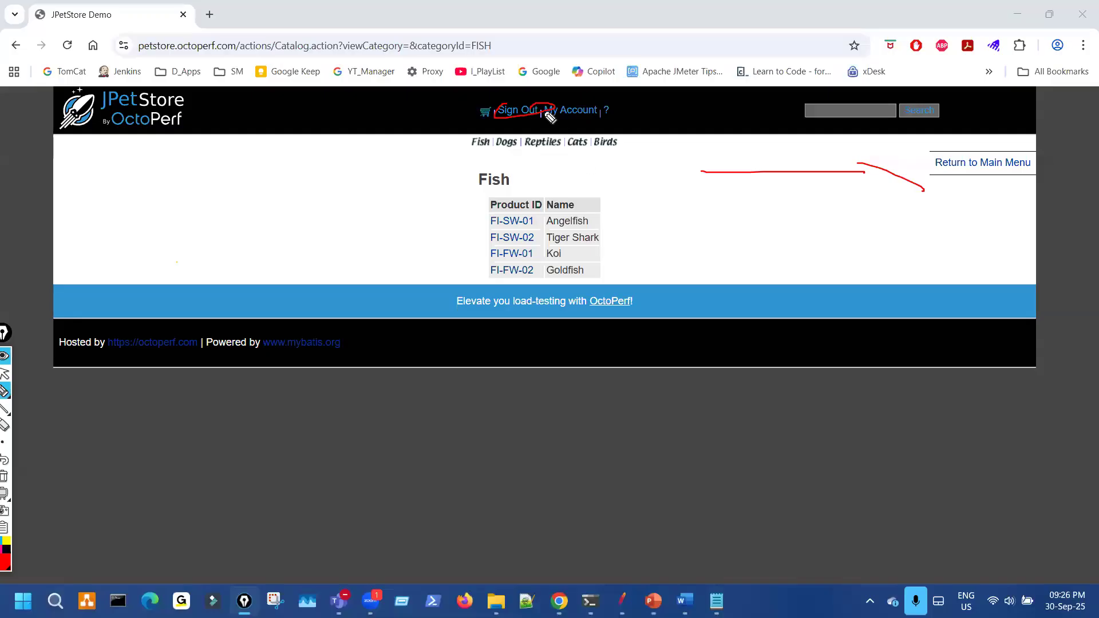
pyautogui.moveTo(473, 38)
pyautogui.mouseDown()
pyautogui.moveTo(465, 57)
pyautogui.moveTo(492, 54)
pyautogui.moveTo(487, 33)
pyautogui.moveTo(458, 44)
pyautogui.moveTo(481, 40)
pyautogui.mouseUp()
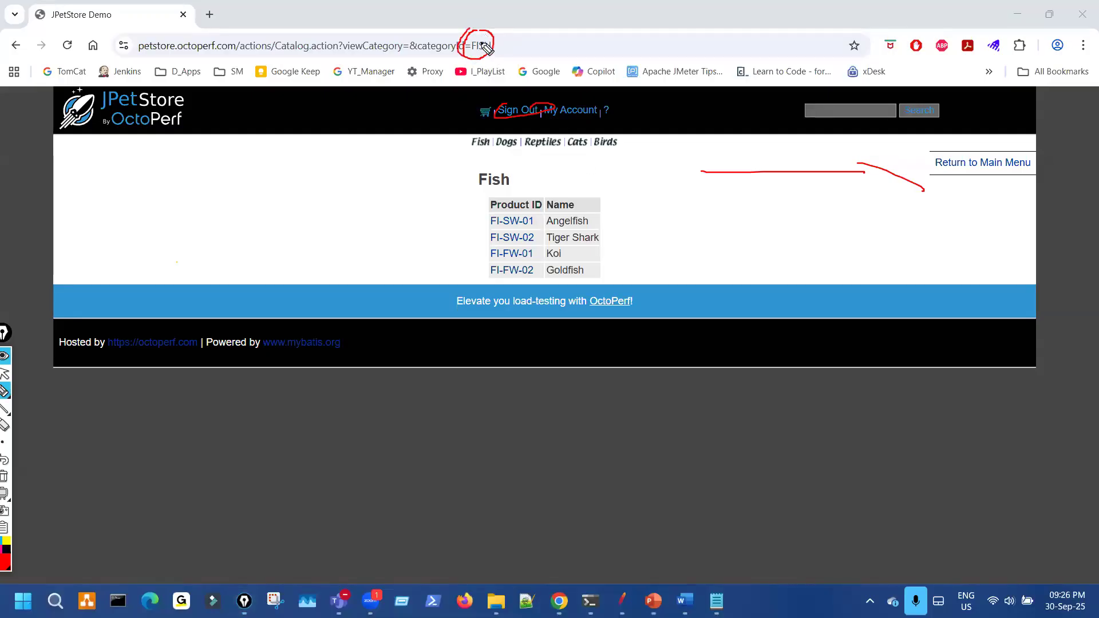
pyautogui.moveTo(477, 166)
pyautogui.mouseDown()
pyautogui.moveTo(513, 190)
pyautogui.moveTo(515, 170)
pyautogui.moveTo(467, 169)
pyautogui.mouseUp()
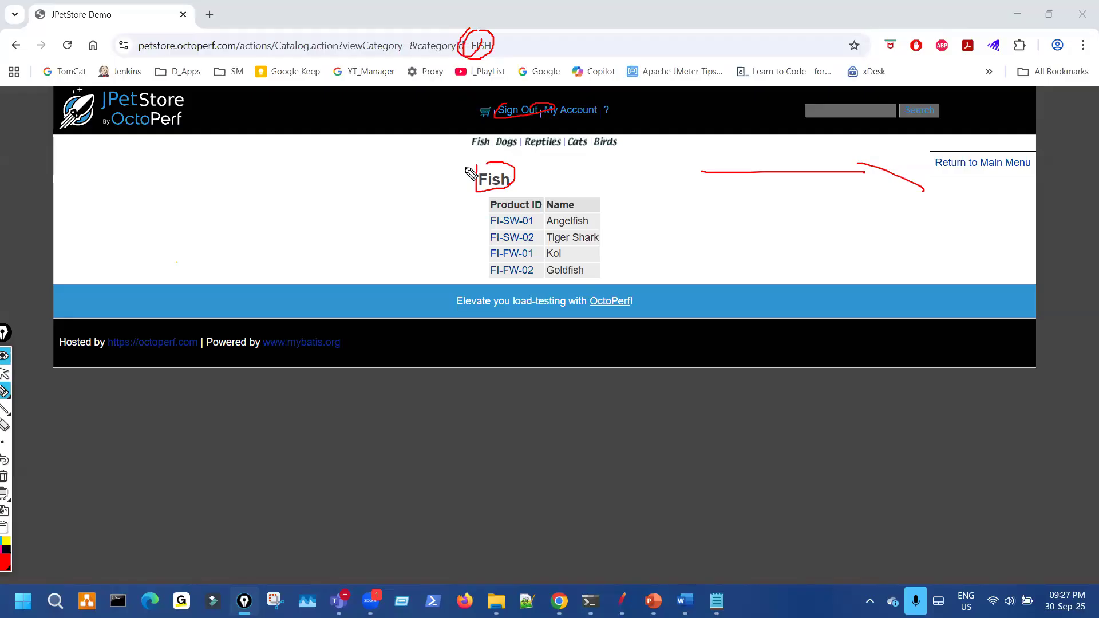
pyautogui.moveTo(576, 350)
pyautogui.mouseDown()
pyautogui.moveTo(449, 348)
pyautogui.moveTo(470, 355)
pyautogui.mouseUp()
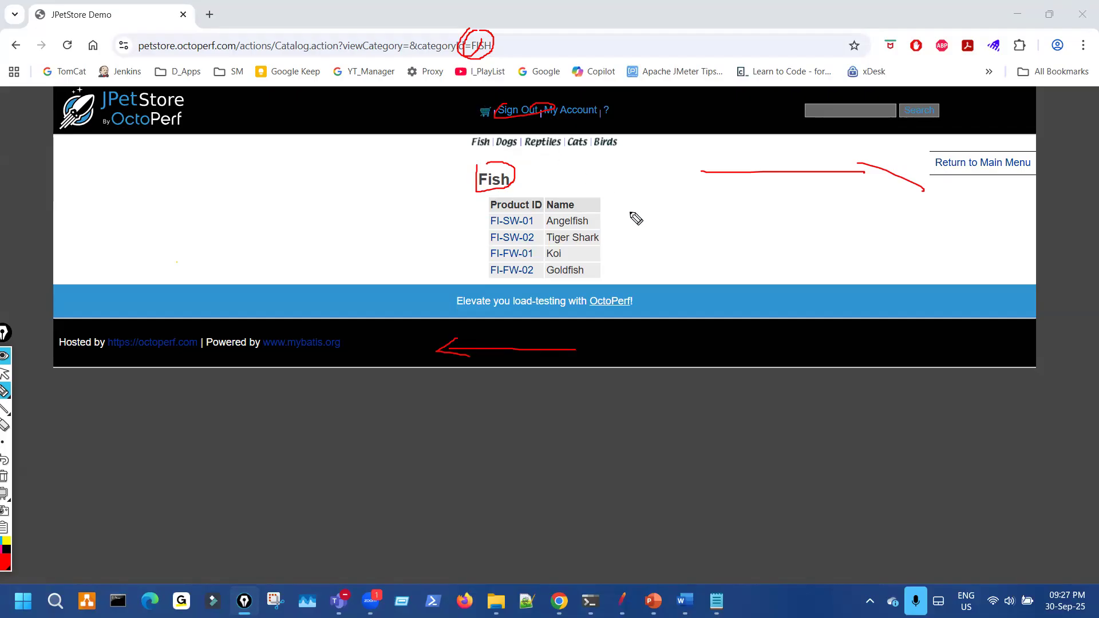
# Step: Tick the Sign Out link in red, clear all ink from the Fish page, and switch to JMeter
pyautogui.moveTo(493, 118); pyautogui.dragTo(539, 97)
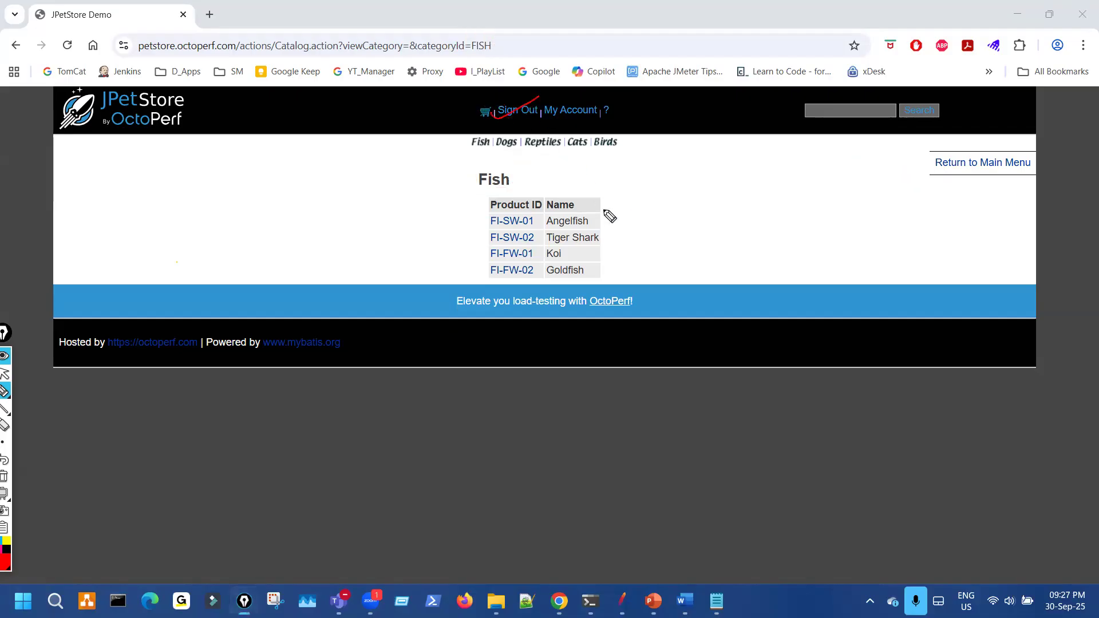
pyautogui.hotkey('ctrl', 'shift', '7')
pyautogui.hotkey('ctrl', 'shift', '2')
pyautogui.hotkey('alt', 'Tab')
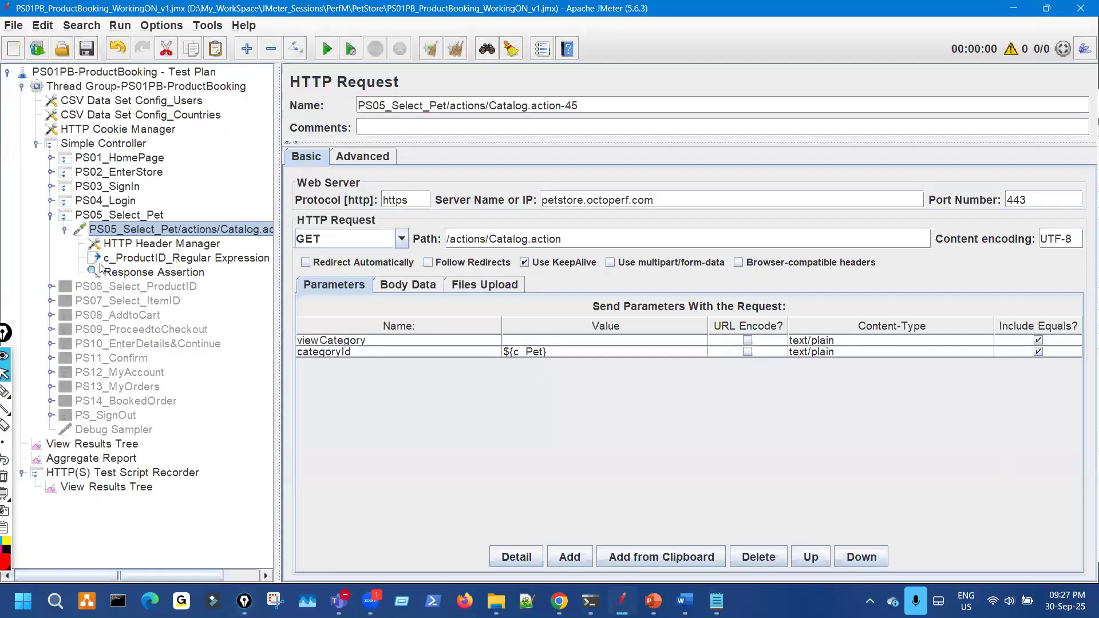
# Step: Copy the Sign Out link pattern from the PS04_Login2 Response Assertion, and collapse the PS04_Login branch again
pyautogui.click(52, 201)
pyautogui.click(65, 229)
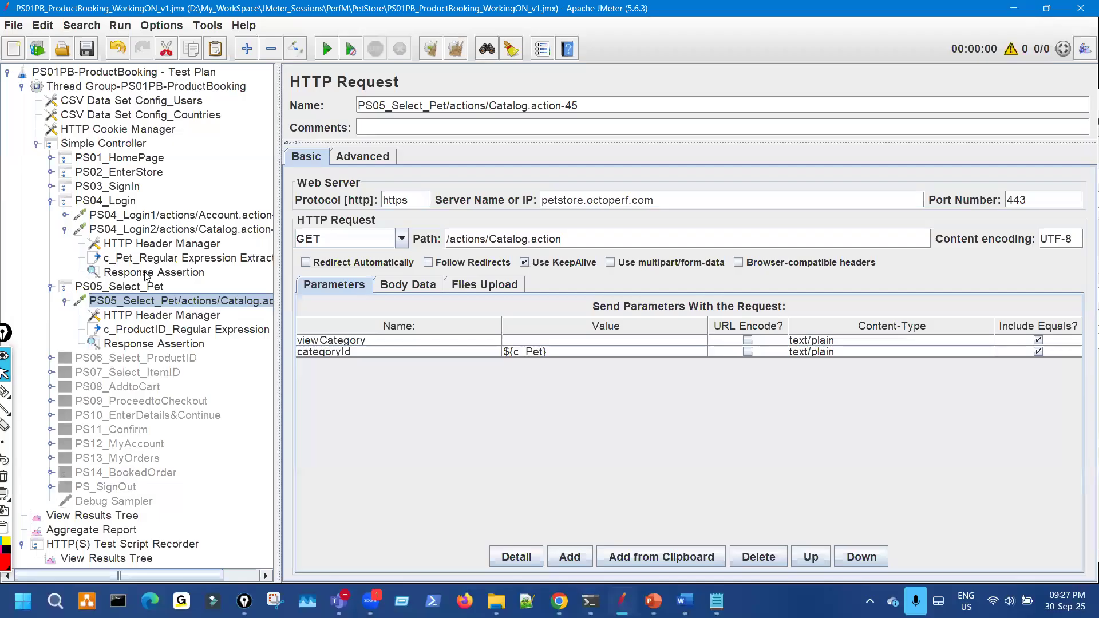
pyautogui.click(153, 272)
pyautogui.doubleClick(667, 363)
pyautogui.moveTo(605, 357); pyautogui.dragTo(333, 341)
pyautogui.hotkey('ctrl', 'c')
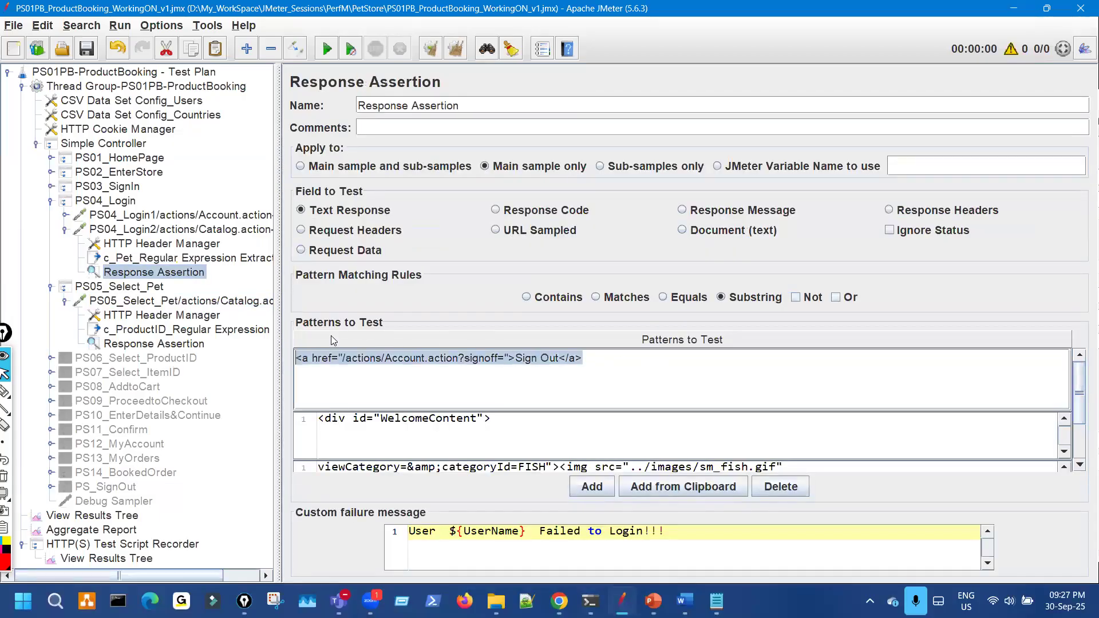
pyautogui.click(64, 230)
pyautogui.click(50, 201)
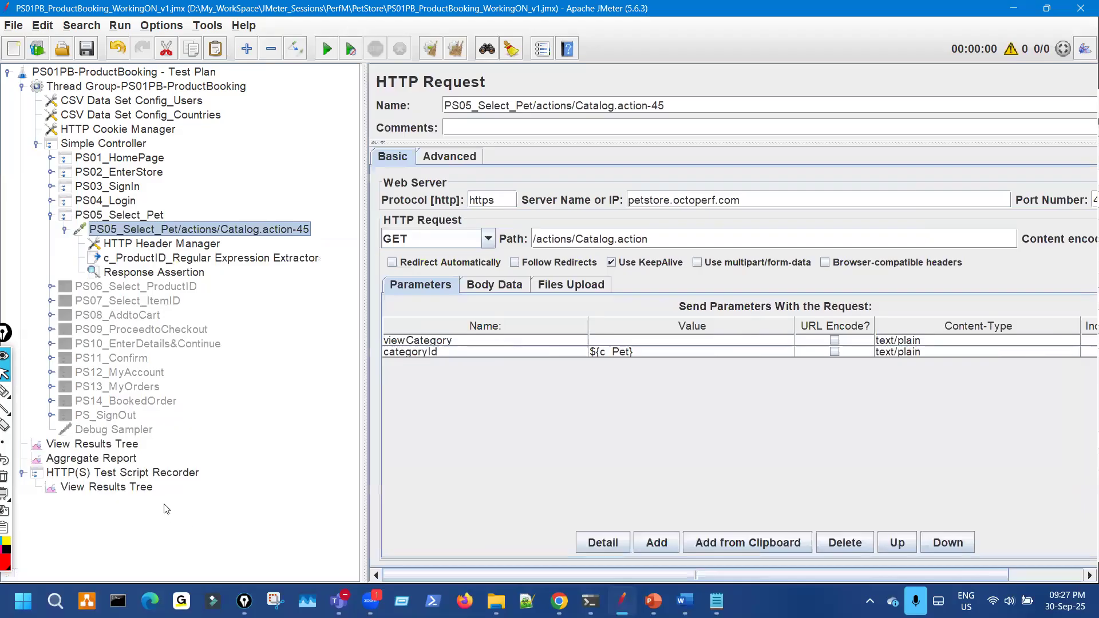
# Step: Search the recorded PS05_Select_Pet/actions/Catalog.action-45 response body for the copied Sign Out link pattern
pyautogui.click(154, 487)
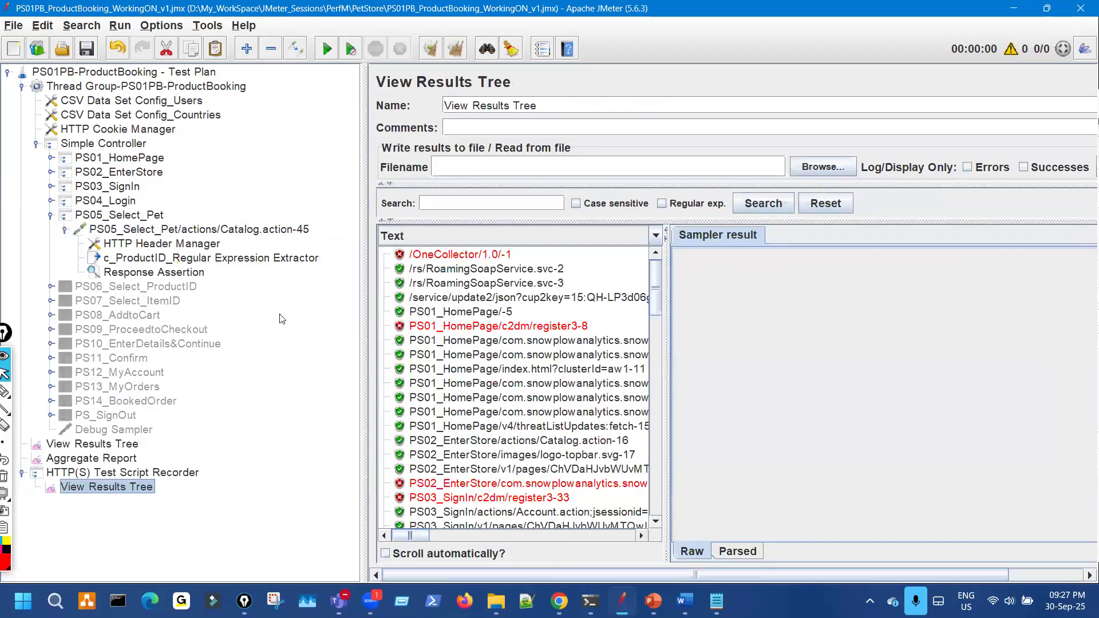
pyautogui.scroll(-5, 425, 405)
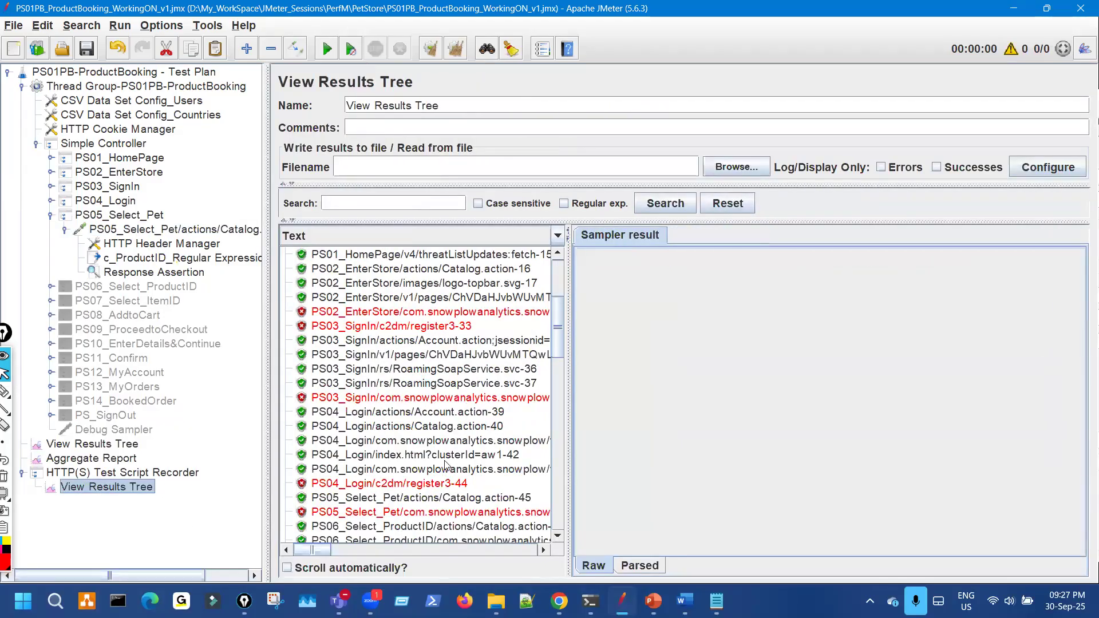
pyautogui.click(461, 455)
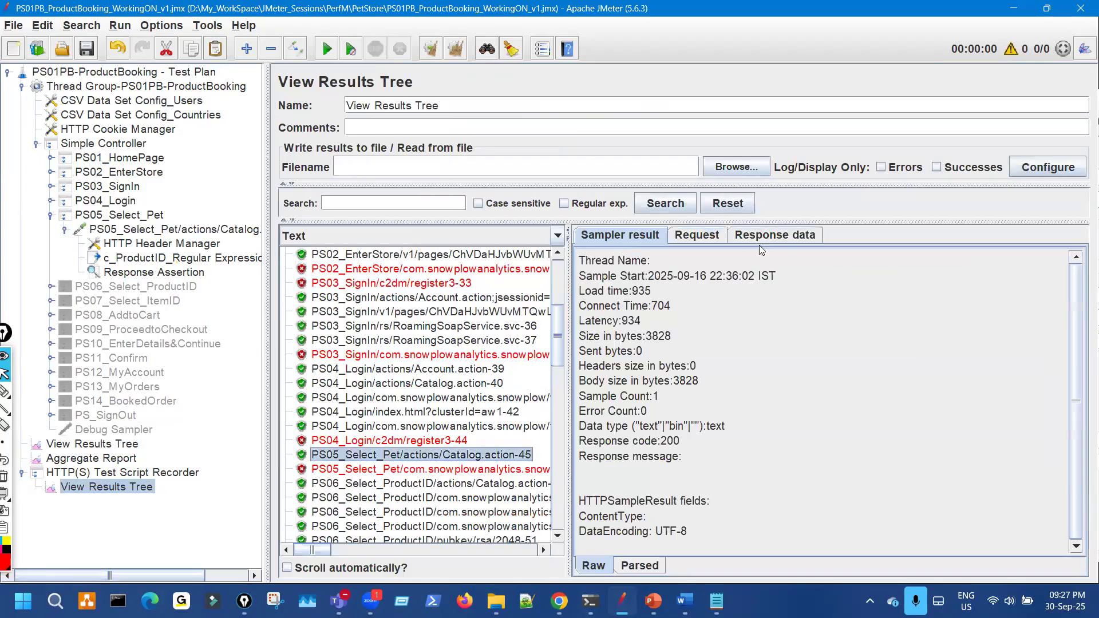
pyautogui.click(761, 239)
pyautogui.click(733, 286)
pyautogui.hotkey('ctrl', 'v')
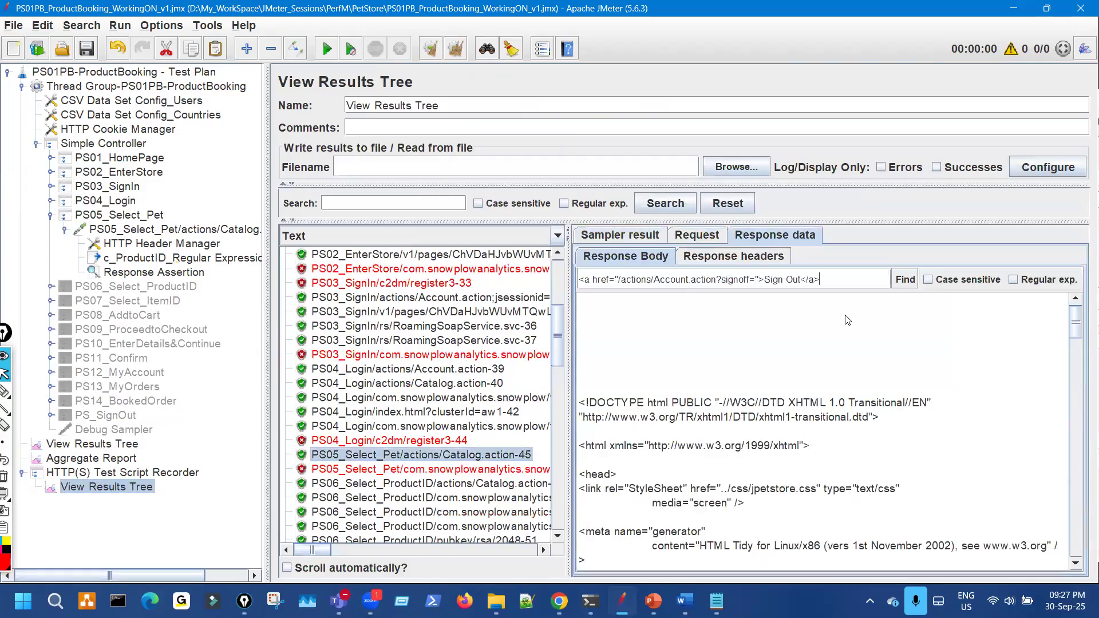
pyautogui.click(905, 279)
pyautogui.scroll(-1, 830, 504)
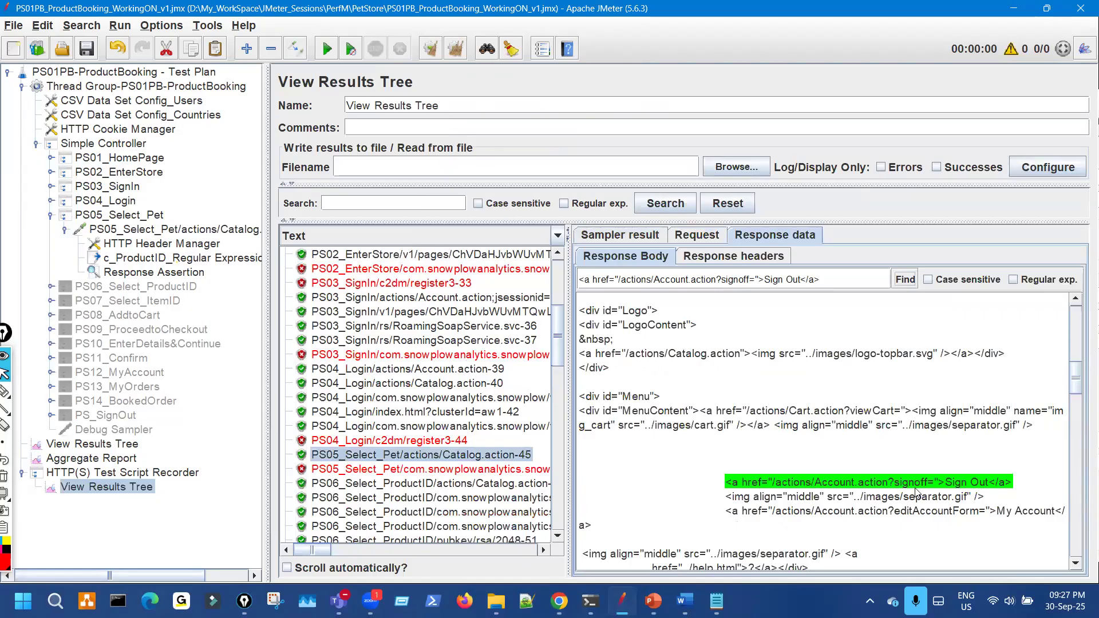
# Step: Tick the matched Sign Out line in red, draw a line down the disabled controllers, and clear the ink
pyautogui.moveTo(928, 465); pyautogui.dragTo(965, 447)
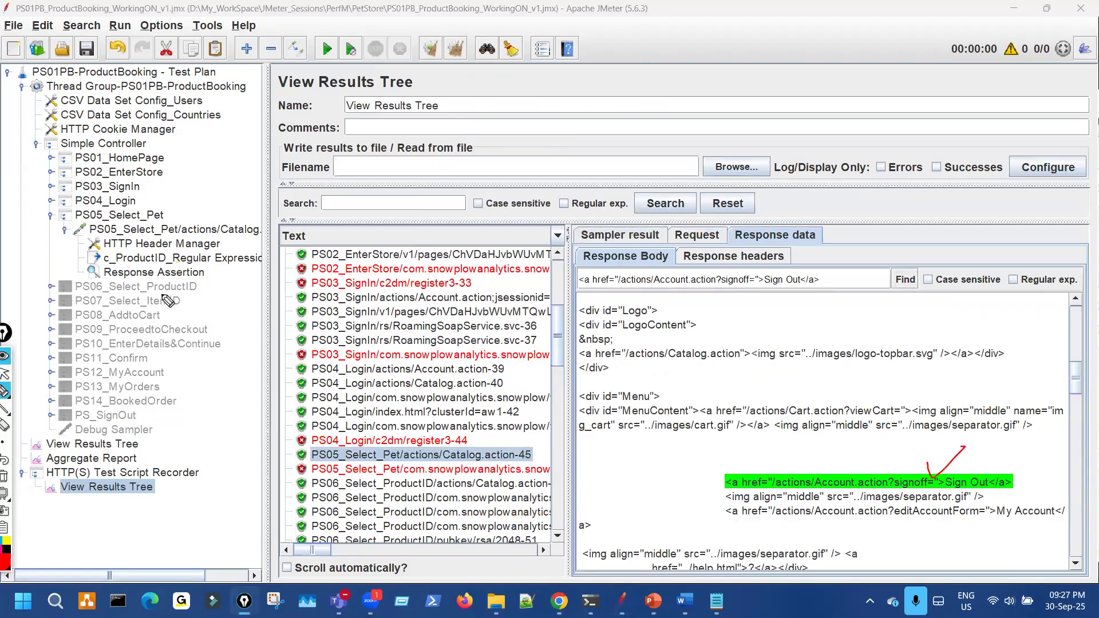
pyautogui.moveTo(162, 299)
pyautogui.mouseDown()
pyautogui.moveTo(162, 395)
pyautogui.moveTo(187, 393)
pyautogui.mouseUp()
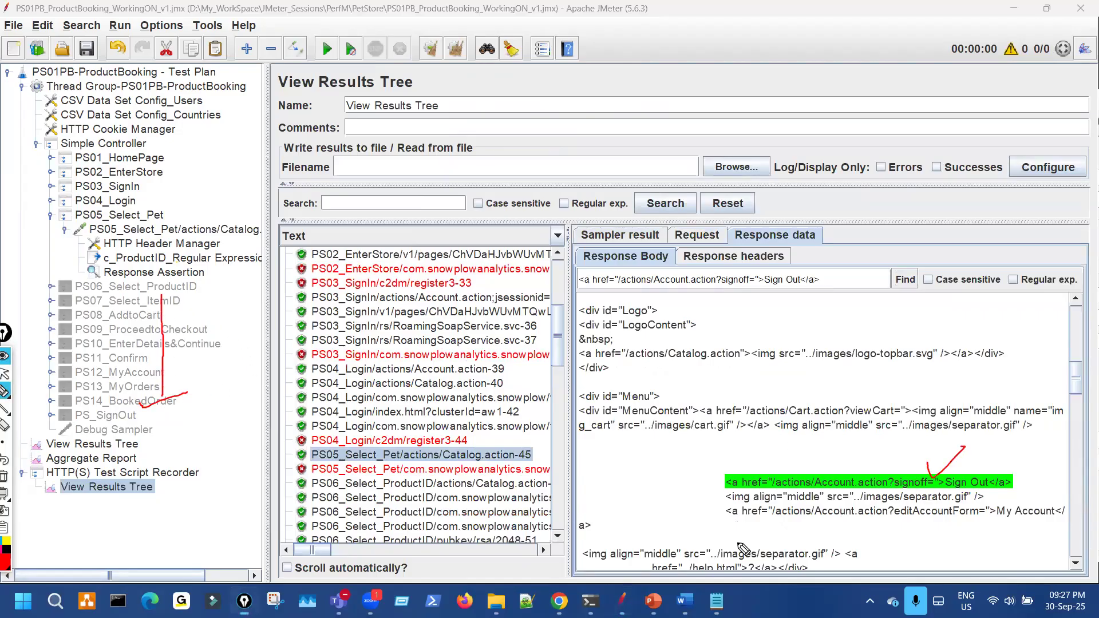
pyautogui.hotkey('ctrl', 'shift', '7')
pyautogui.hotkey('ctrl', 'shift', '2')
# Step: Add the pattern <a href="/actions/Account.action?signoff=">Sign Out</a> to the PS05_Select_Pet Response Assertion and append an empty pattern row
pyautogui.click(195, 275)
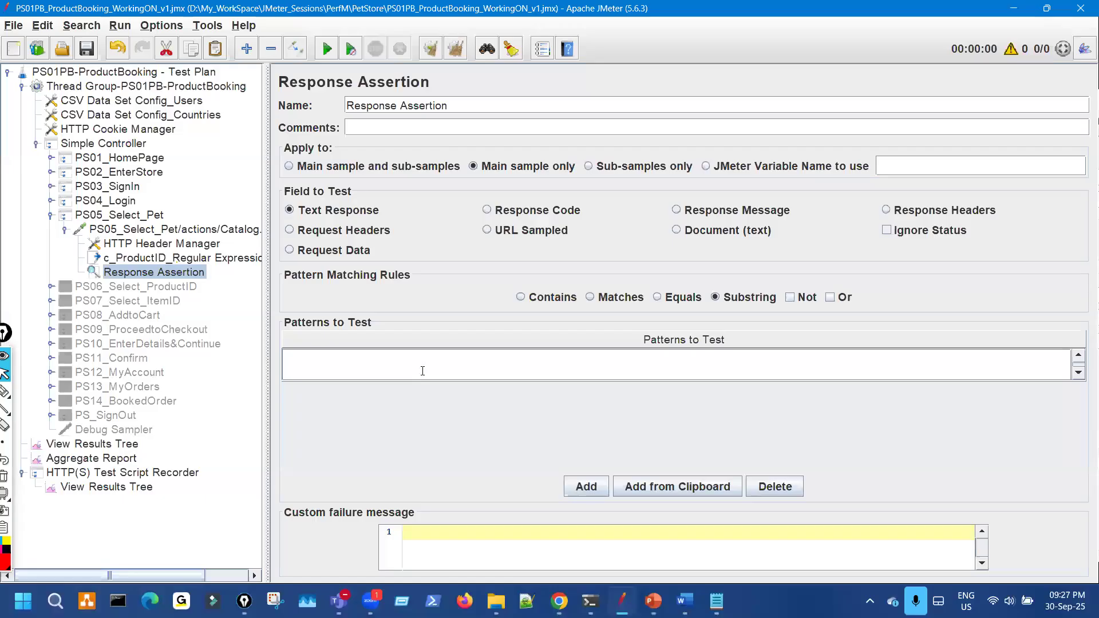
pyautogui.hotkey('ctrl', 'v')
pyautogui.click(587, 488)
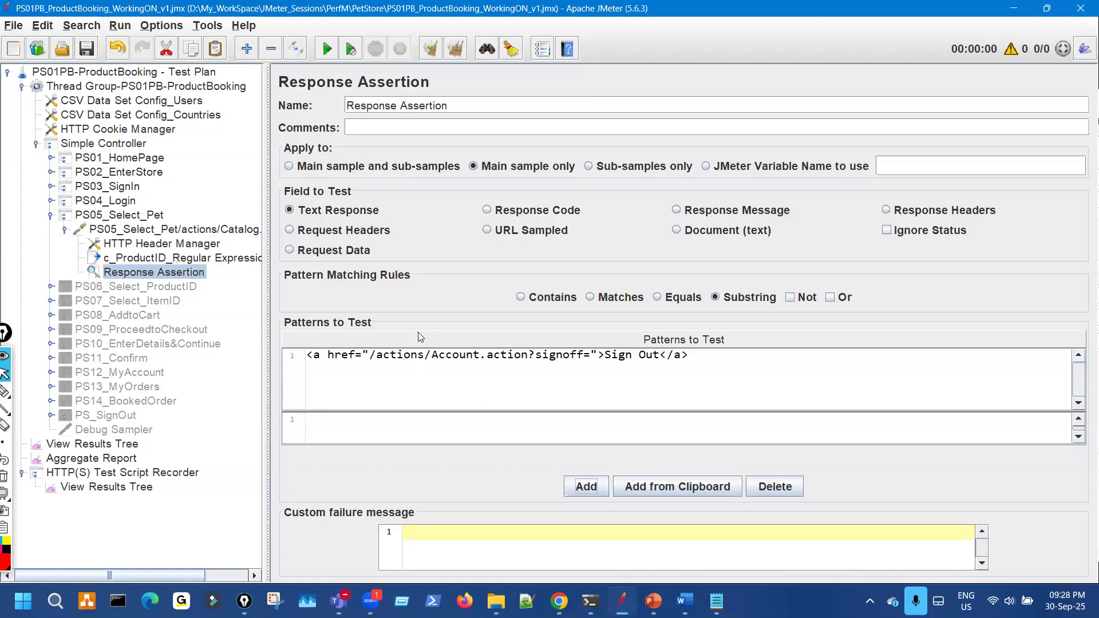
# Step: Check the thread group settings, run the test, and render the View Results Tree responses as HTML
pyautogui.click(175, 230)
pyautogui.click(182, 90)
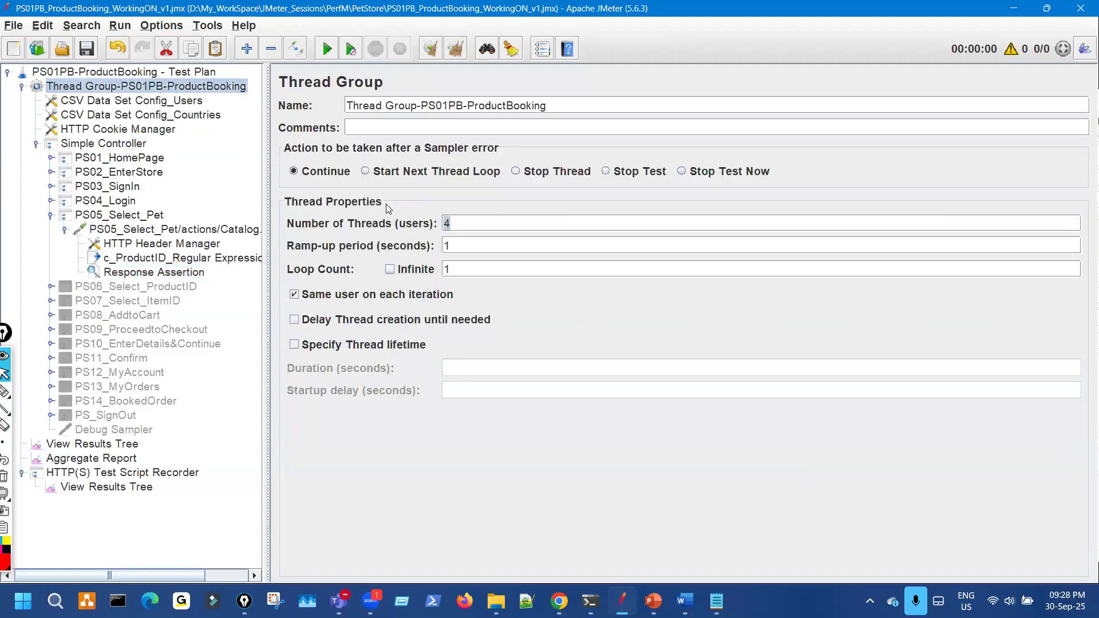
pyautogui.click(135, 445)
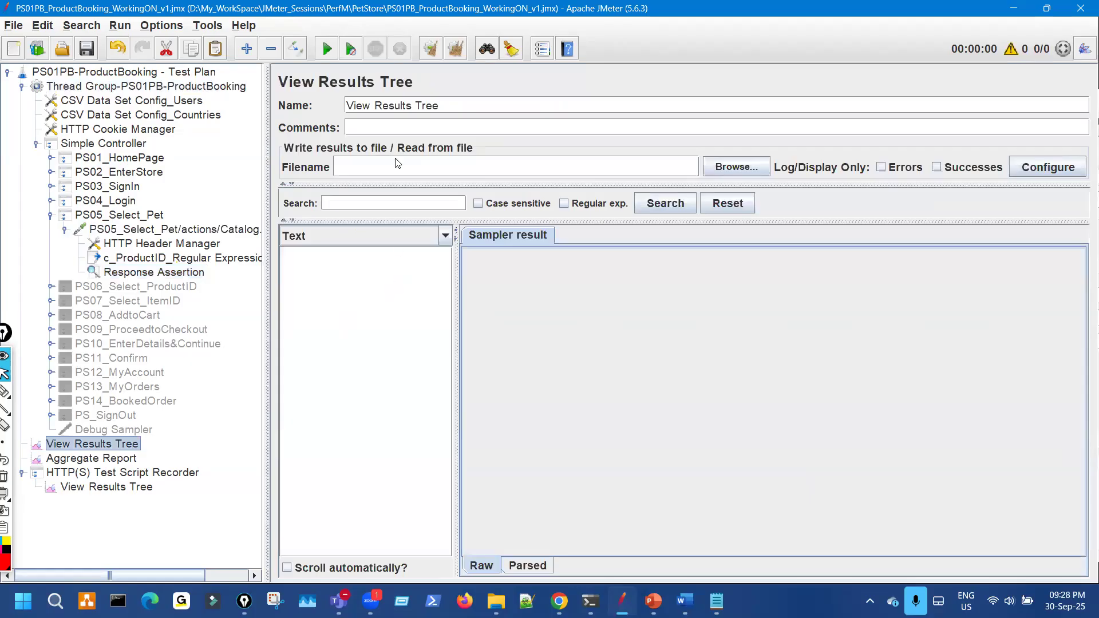
pyautogui.click(331, 55)
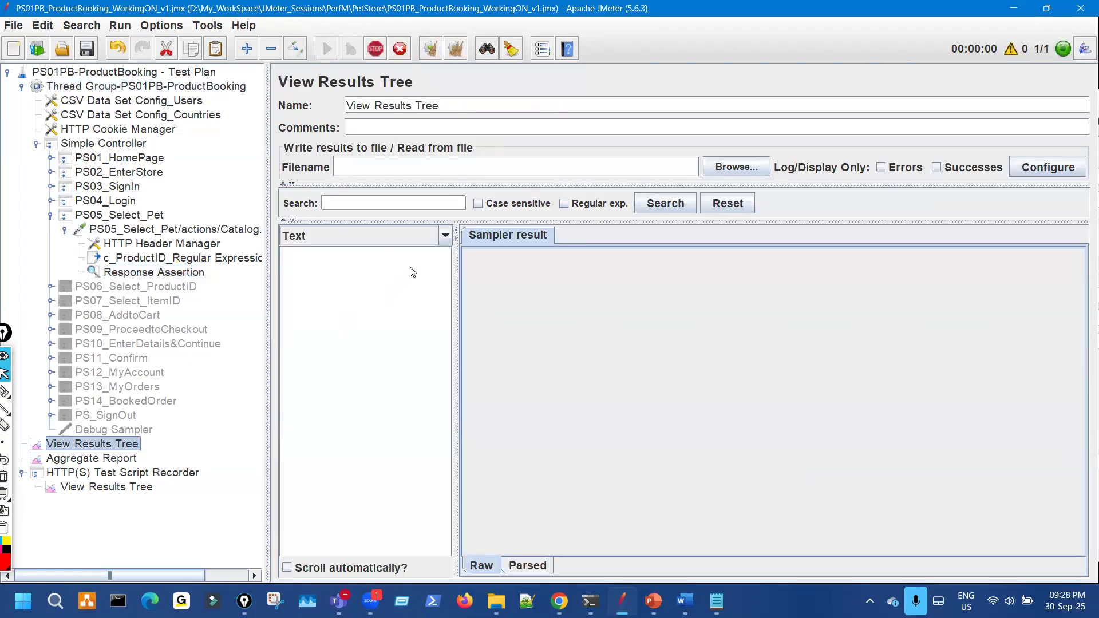
pyautogui.click(447, 239)
pyautogui.scroll(-2, 366, 320)
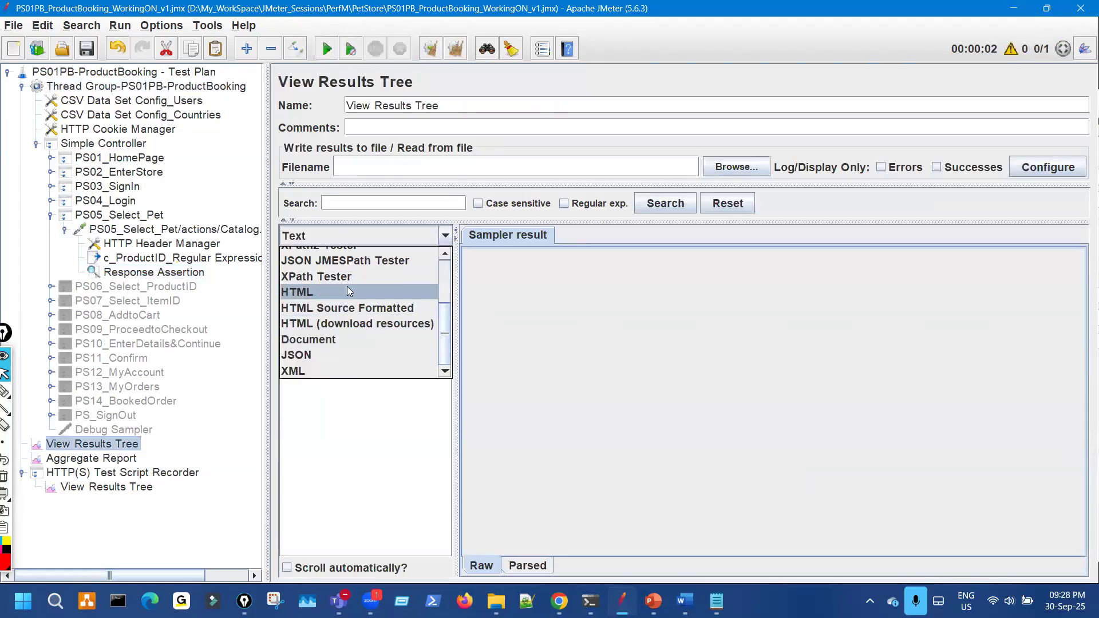
pyautogui.click(347, 288)
# Step: Compare the categoryId in the executed PS05_Select_Pet request with the category heading in its response
pyautogui.doubleClick(355, 312)
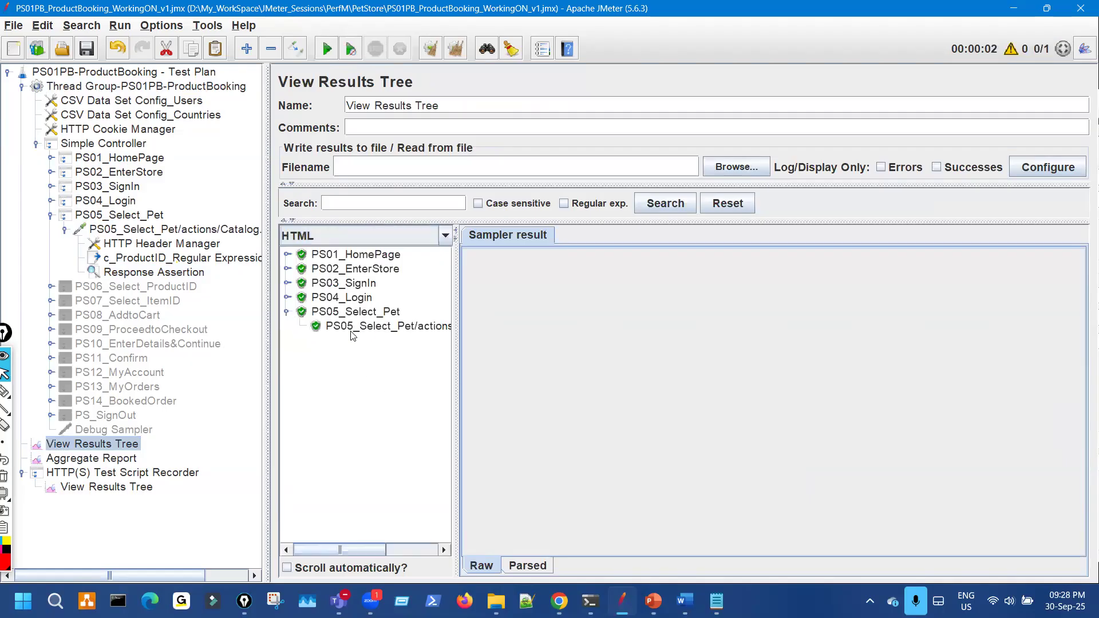
pyautogui.click(361, 326)
pyautogui.click(599, 235)
pyautogui.moveTo(1016, 319); pyautogui.dragTo(1002, 319)
pyautogui.click(662, 235)
pyautogui.moveTo(461, 376); pyautogui.dragTo(495, 373)
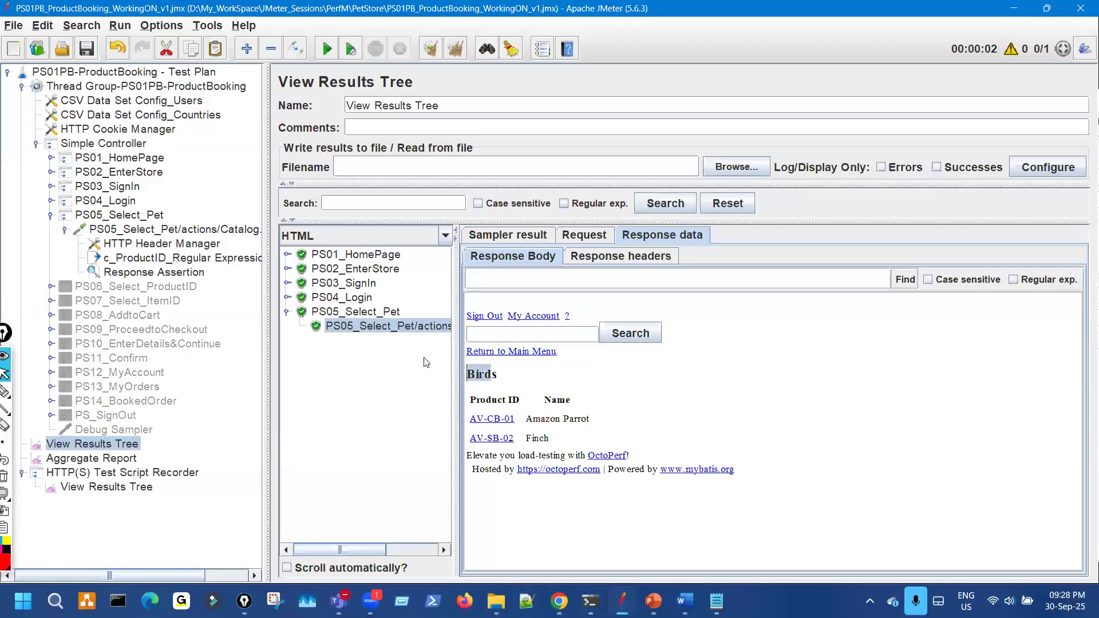
pyautogui.click(590, 235)
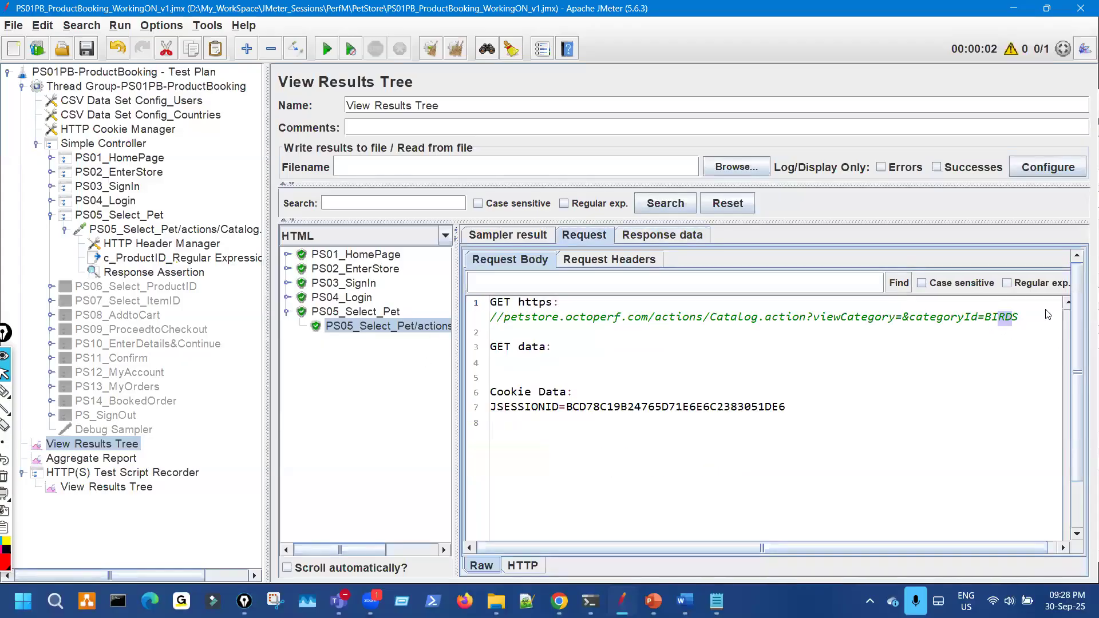
pyautogui.click(685, 240)
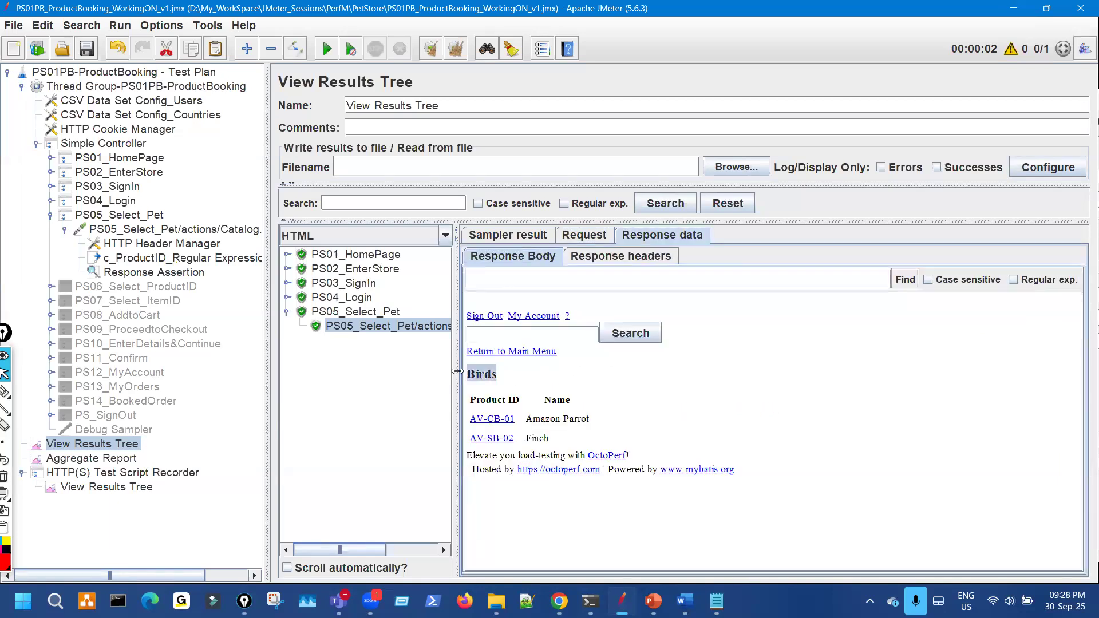
# Step: Open the PS05_Select_Pet request, circle its ${c_Pet} categoryId value with pointer strokes in red, and clear the ink
pyautogui.moveTo(264, 236); pyautogui.dragTo(333, 229)
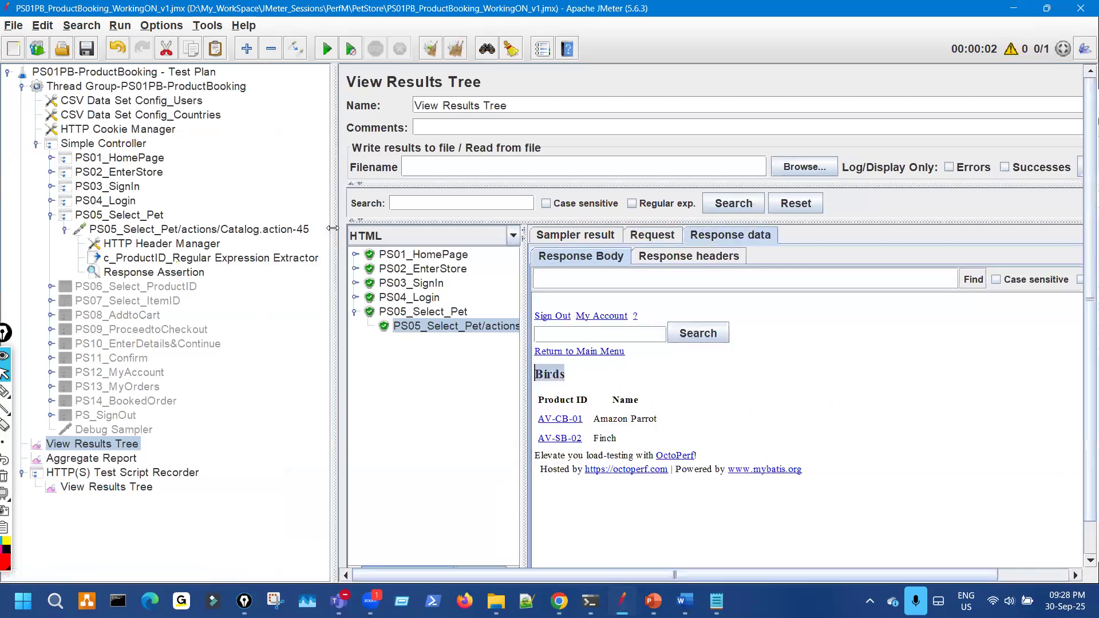
pyautogui.click(277, 231)
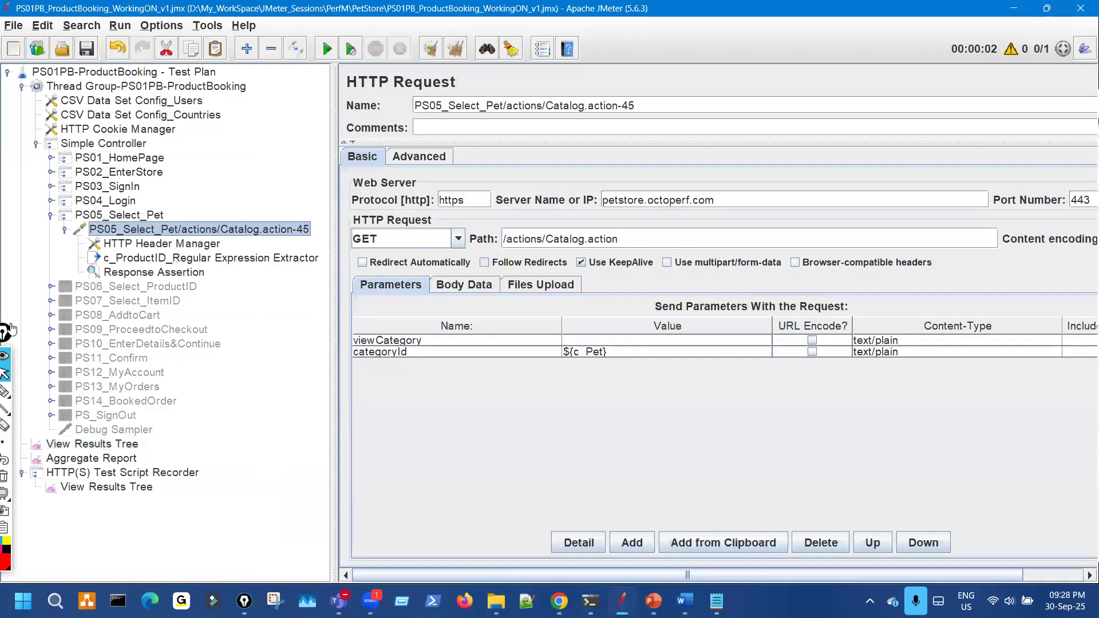
pyautogui.click(22, 342)
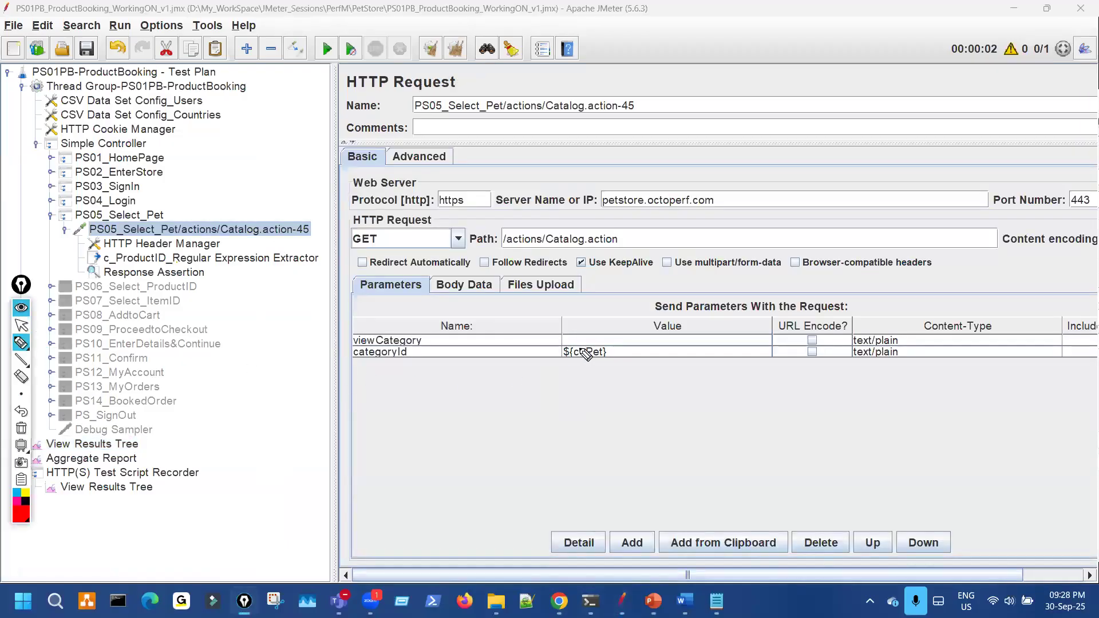
pyautogui.moveTo(576, 335)
pyautogui.mouseDown()
pyautogui.moveTo(558, 366)
pyautogui.moveTo(589, 337)
pyautogui.mouseUp()
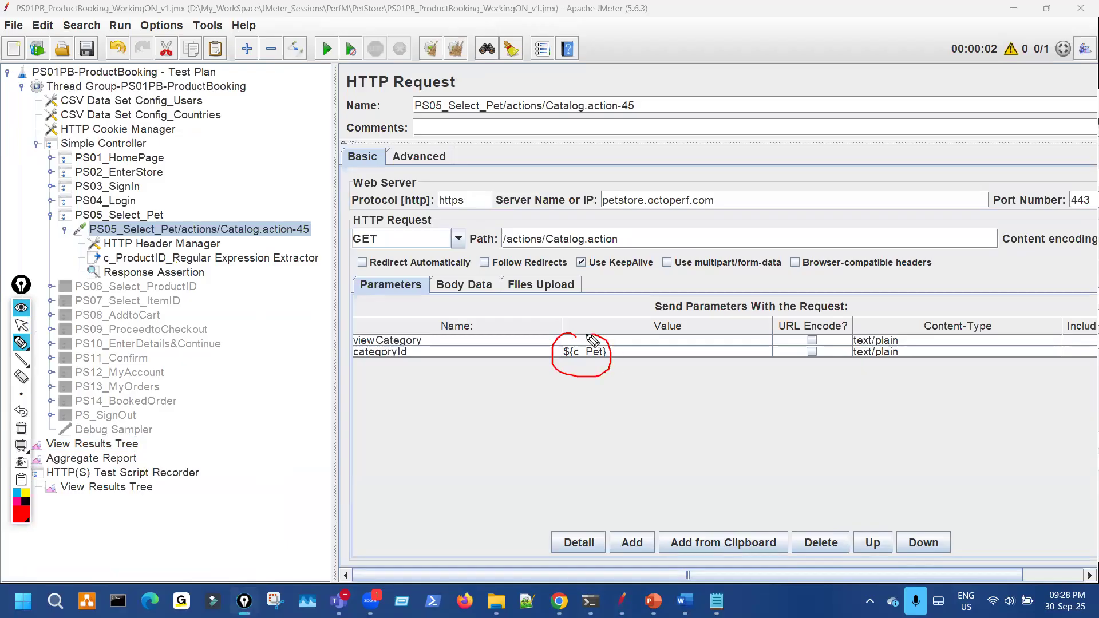
pyautogui.moveTo(581, 374); pyautogui.dragTo(618, 372)
pyautogui.moveTo(592, 299); pyautogui.dragTo(602, 320)
pyautogui.press('Escape')
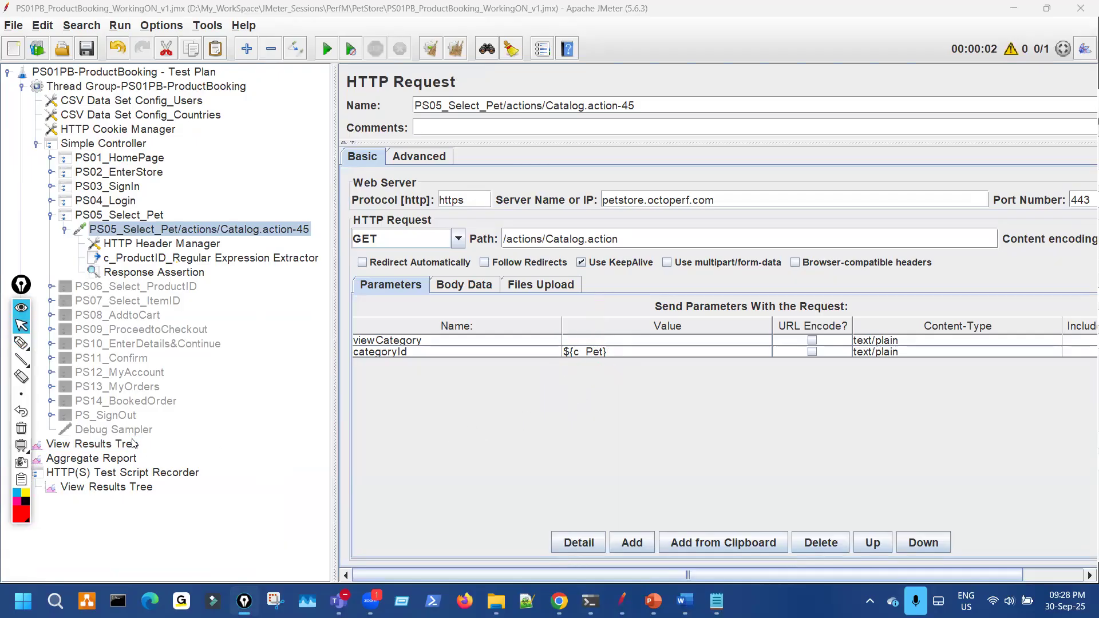
# Step: Return to the executed PS05_Select_Pet request in View Results Tree and highlight the categoryId value in its URL
pyautogui.click(132, 444)
pyautogui.click(657, 236)
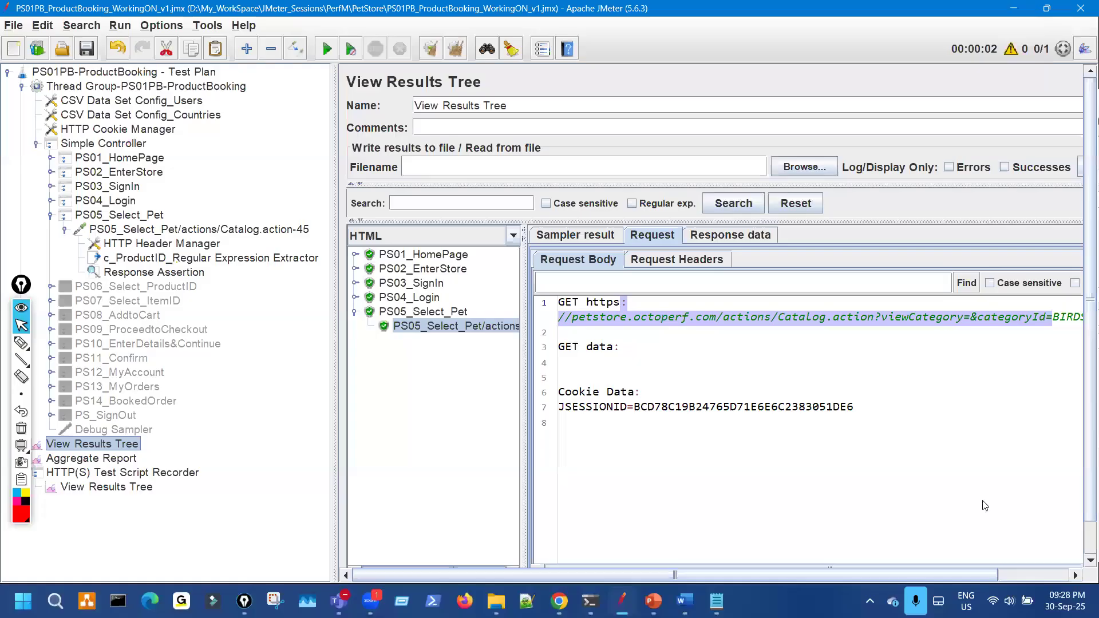
pyautogui.moveTo(959, 575); pyautogui.dragTo(1006, 566)
pyautogui.moveTo(1003, 312); pyautogui.dragTo(1018, 314)
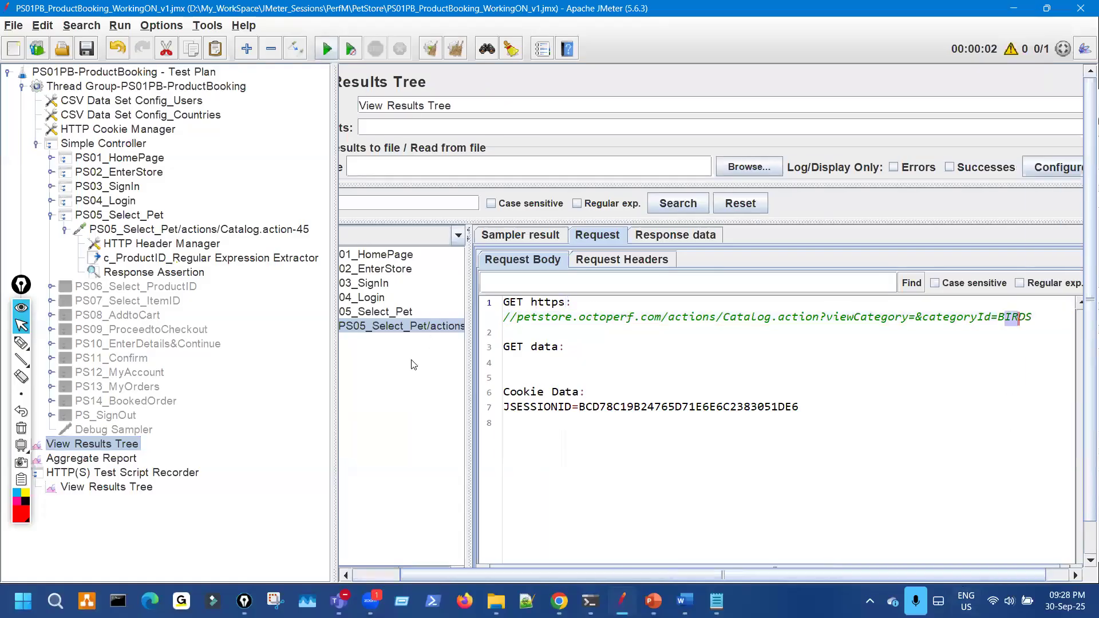
# Step: Run the test again, open the new PS05_Select_Pet request, mark its categoryId value in red, and clear the ink
pyautogui.click(327, 49)
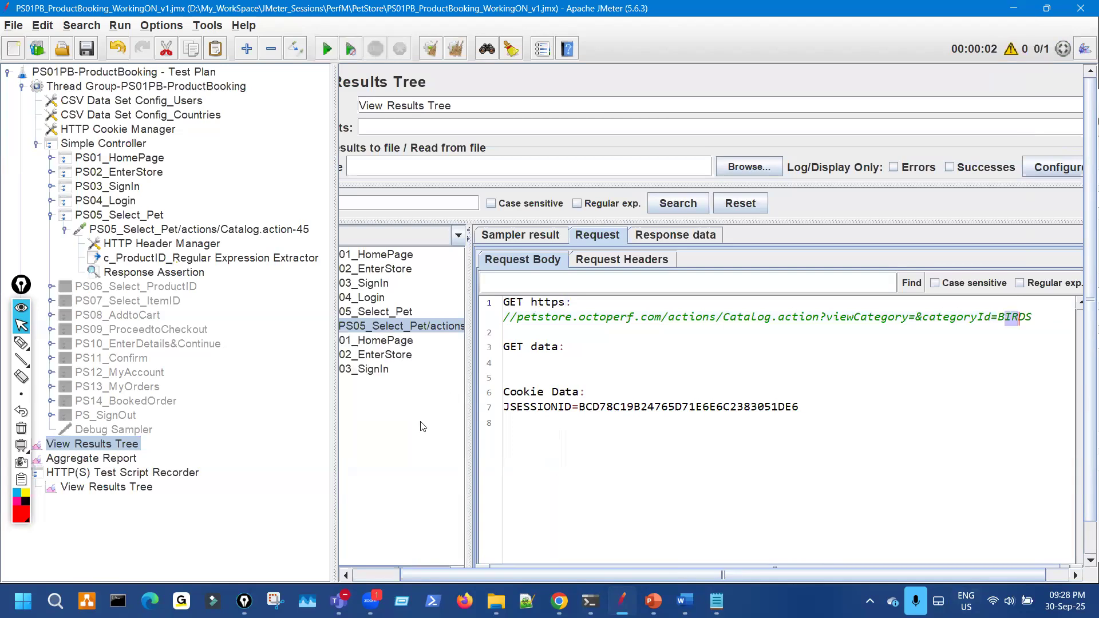
pyautogui.click(379, 399)
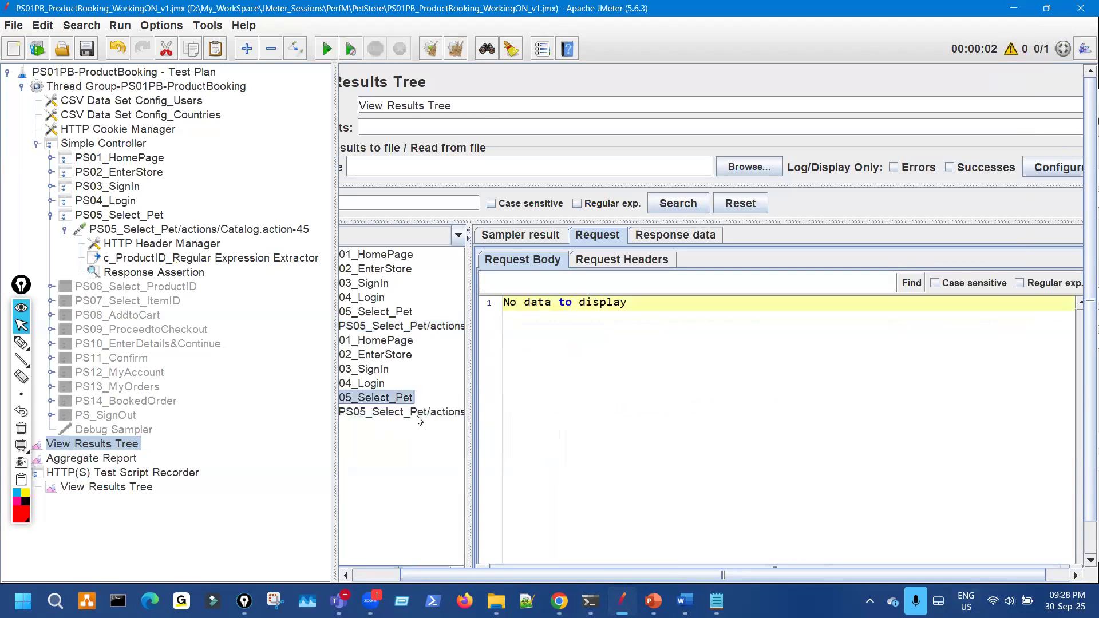
pyautogui.click(419, 417)
pyautogui.hotkey('ctrl', 'shift', '3')
pyautogui.moveTo(1000, 335); pyautogui.dragTo(1031, 327)
pyautogui.hotkey('ctrl', 'shift', '7')
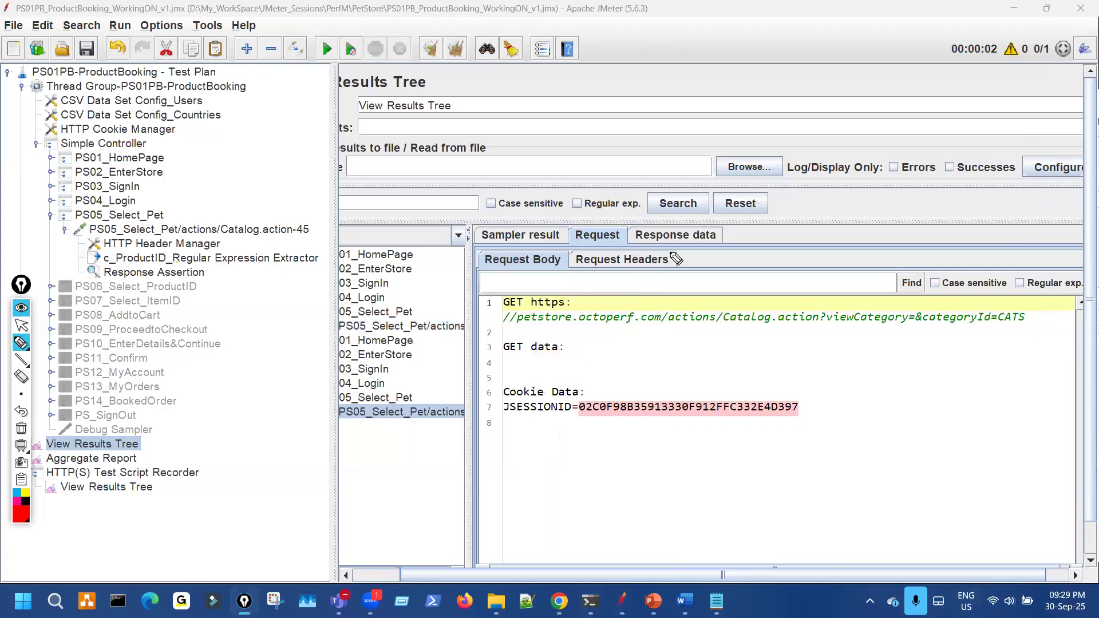
# Step: Show the new PS05_Select_Pet response, mark its Cats heading in red, and clear the ink
pyautogui.click(679, 236)
pyautogui.moveTo(557, 378); pyautogui.dragTo(487, 375)
pyautogui.hotkey('ctrl', 'shift', '7')
pyautogui.hotkey('ctrl', 'shift', '2')
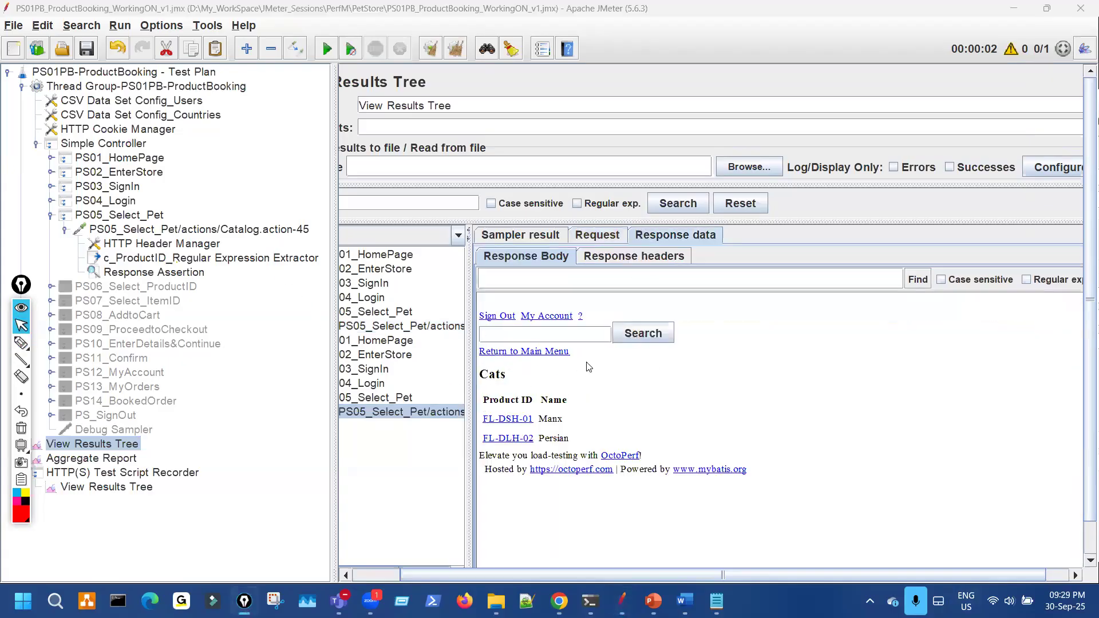
# Step: Circle ${c_Pet} in the PS05_Select_Pet request and sketch outgoing and returning arrows with a response page box in red
pyautogui.click(273, 235)
pyautogui.hotkey('ctrl', 'shift', '3')
pyautogui.moveTo(590, 339)
pyautogui.mouseDown()
pyautogui.moveTo(565, 355)
pyautogui.moveTo(606, 350)
pyautogui.mouseUp()
pyautogui.moveTo(565, 408)
pyautogui.mouseDown()
pyautogui.moveTo(655, 409)
pyautogui.moveTo(646, 419)
pyautogui.mouseUp()
pyautogui.moveTo(864, 435)
pyautogui.mouseDown()
pyautogui.moveTo(809, 442)
pyautogui.moveTo(833, 446)
pyautogui.mouseUp()
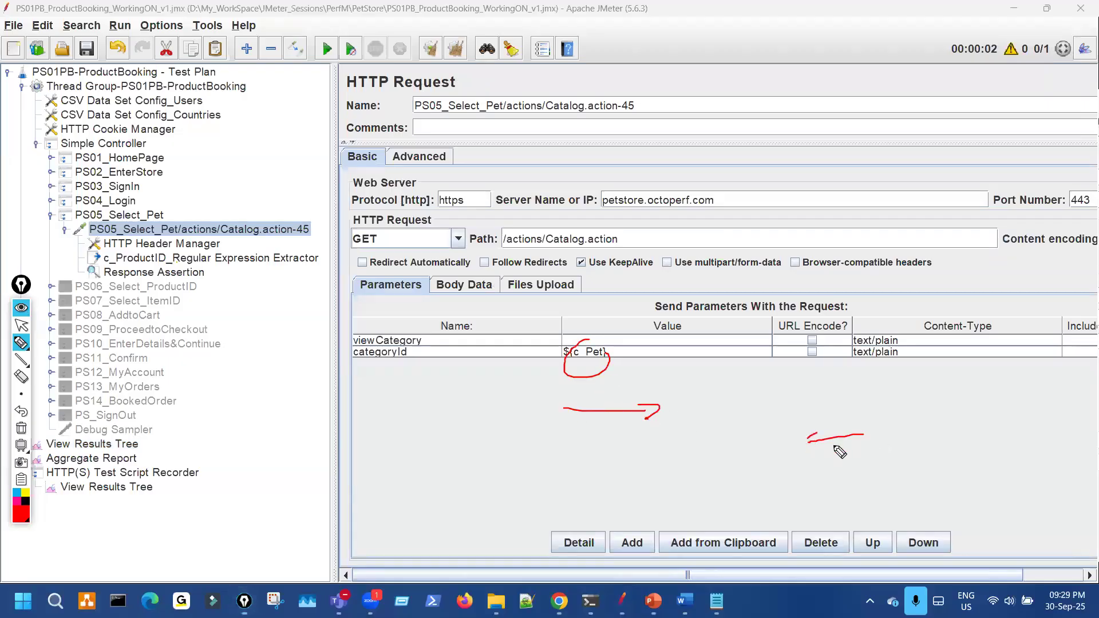
pyautogui.moveTo(743, 464)
pyautogui.mouseDown()
pyautogui.moveTo(811, 463)
pyautogui.moveTo(760, 454)
pyautogui.mouseUp()
pyautogui.moveTo(751, 460); pyautogui.dragTo(758, 467)
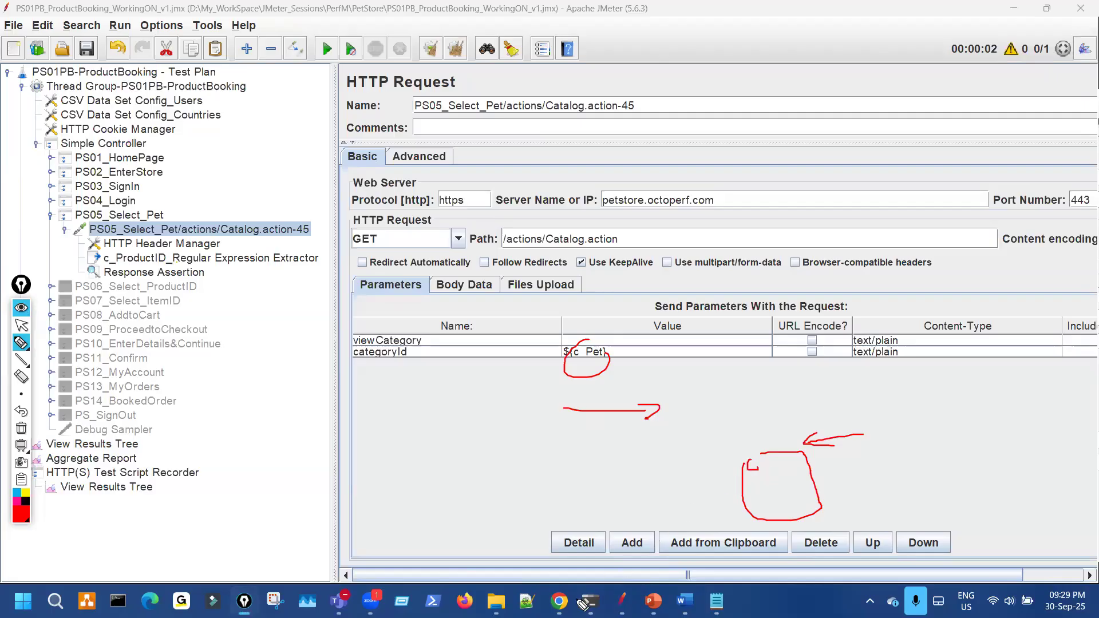
# Step: Clear the red ink, highlight the Fish heading on the JPetStore page in Chrome, and return to JMeter
pyautogui.hotkey('ctrl', 'shift', '7')
pyautogui.hotkey('ctrl', 'shift', '2')
pyautogui.click(560, 601)
pyautogui.doubleClick(542, 187)
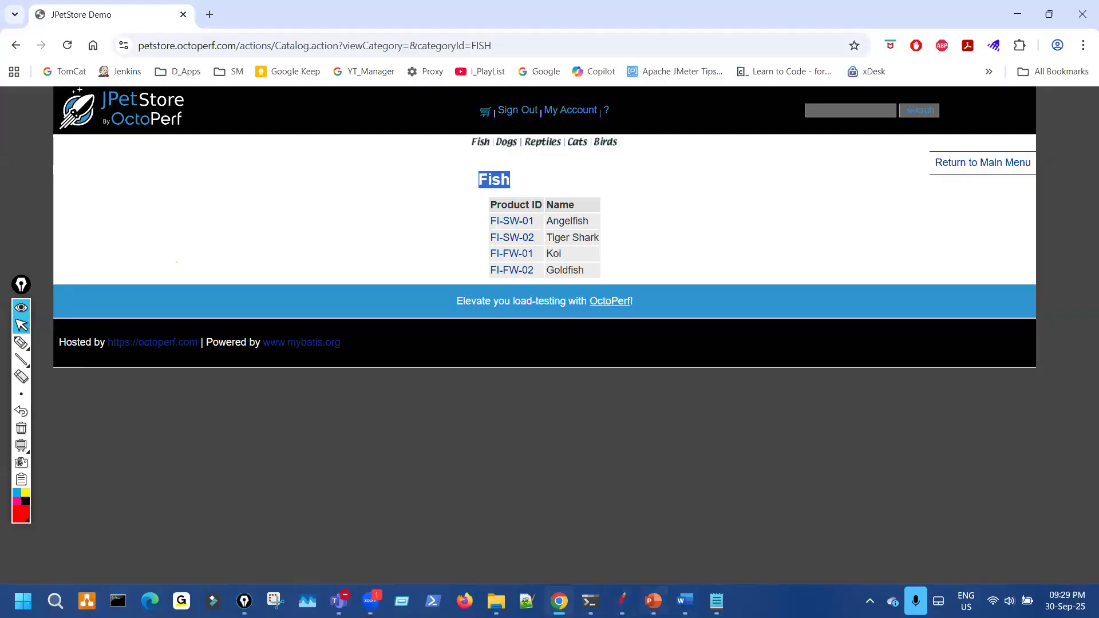
pyautogui.click(623, 600)
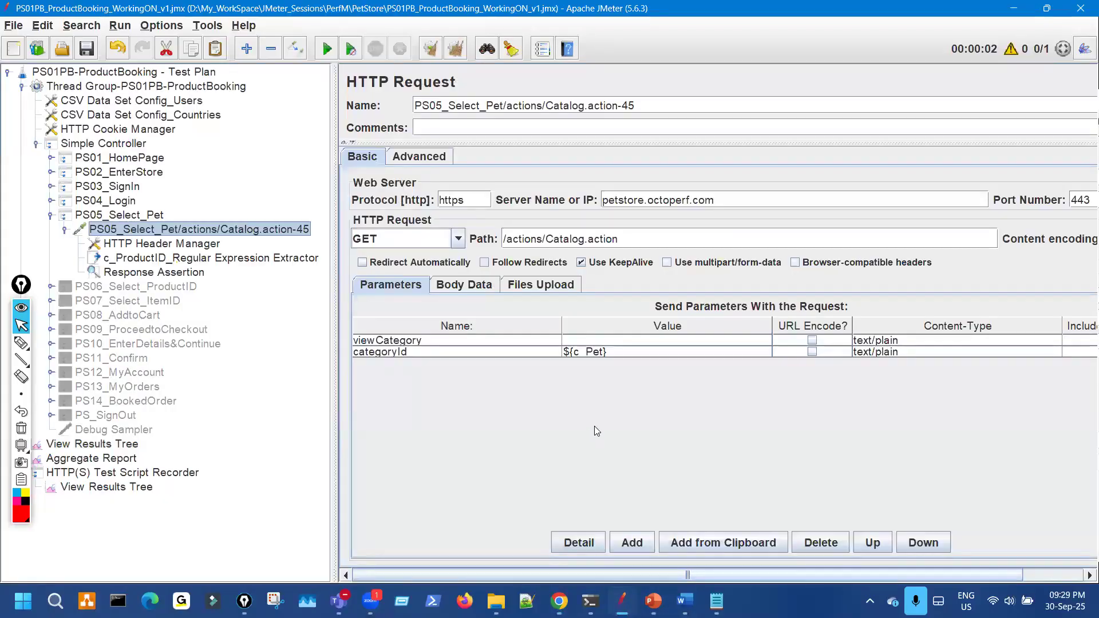
# Step: Circle the ${c_Pet} value of categoryId in red, clear the ink, and open the Response Assertion under PS05_Select_Pet
pyautogui.hotkey('ctrl', 'shift', '3')
pyautogui.moveTo(579, 330)
pyautogui.mouseDown()
pyautogui.moveTo(553, 366)
pyautogui.moveTo(623, 360)
pyautogui.mouseUp()
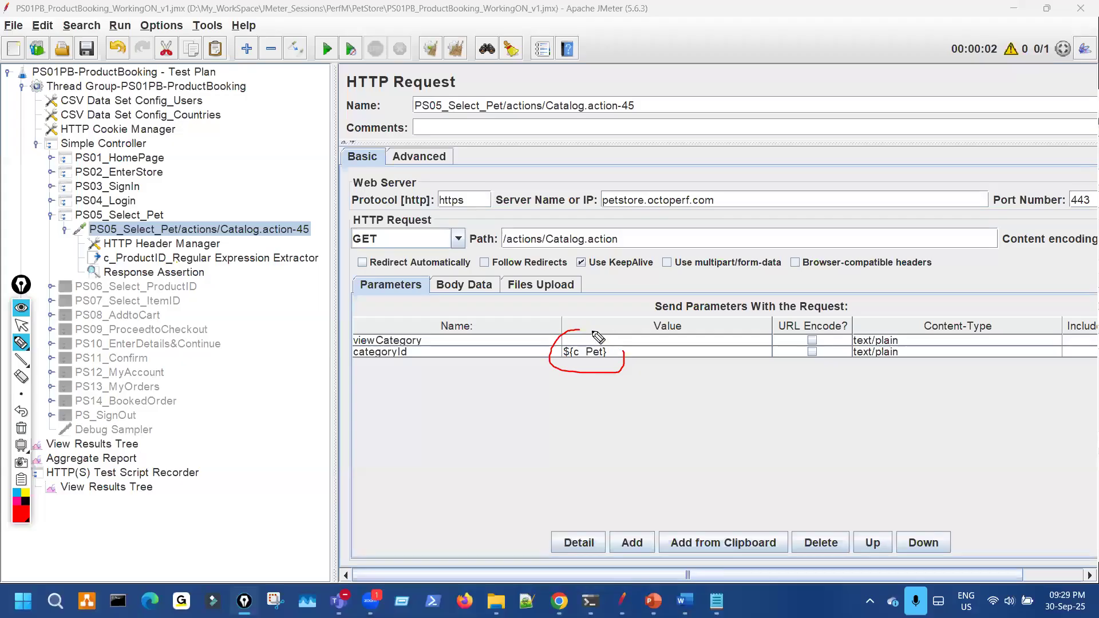
pyautogui.hotkey('ctrl', 'shift', '7')
pyautogui.hotkey('ctrl', 'shift', '2')
pyautogui.click(180, 273)
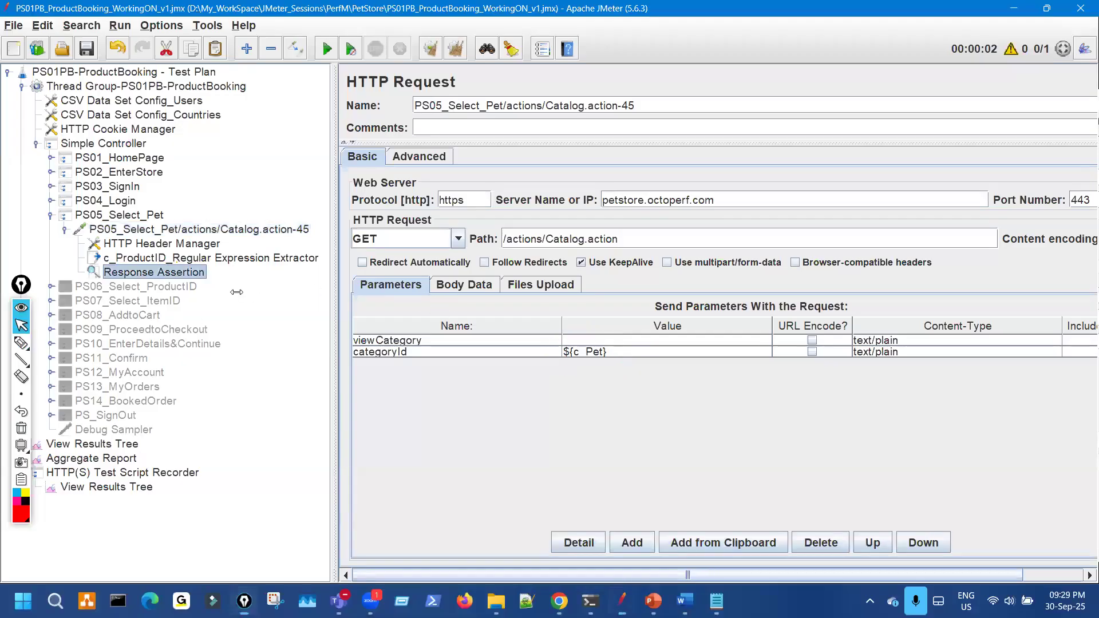
pyautogui.click(453, 424)
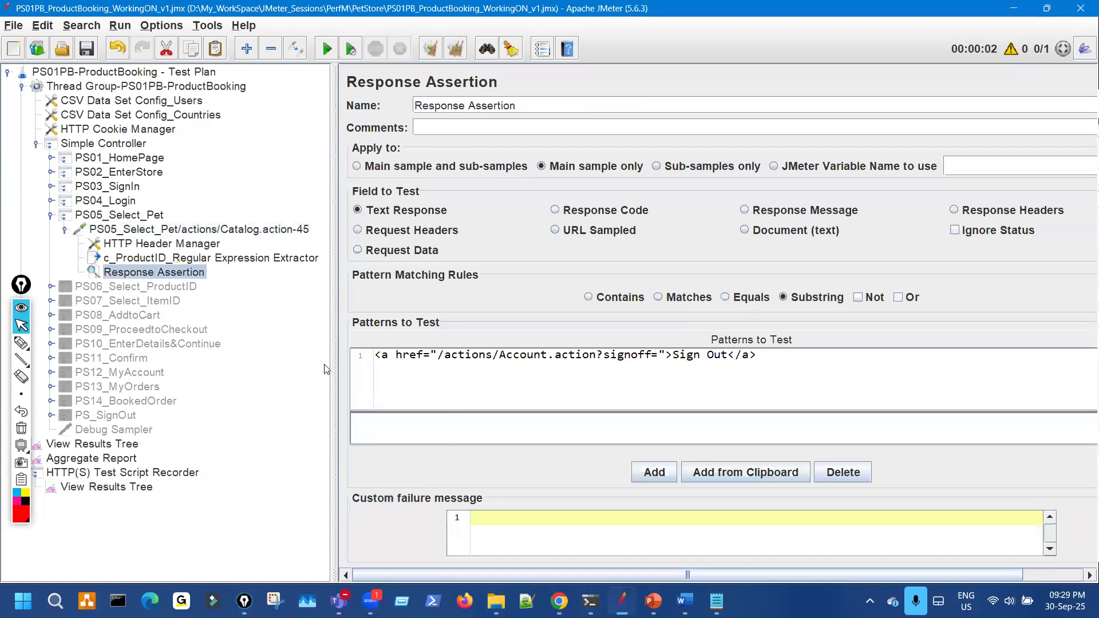
# Step: Return to the PS05_Select_Pet request, open its categoryId value ${c_Pet}, mark it in red, and clear the ink
pyautogui.click(309, 230)
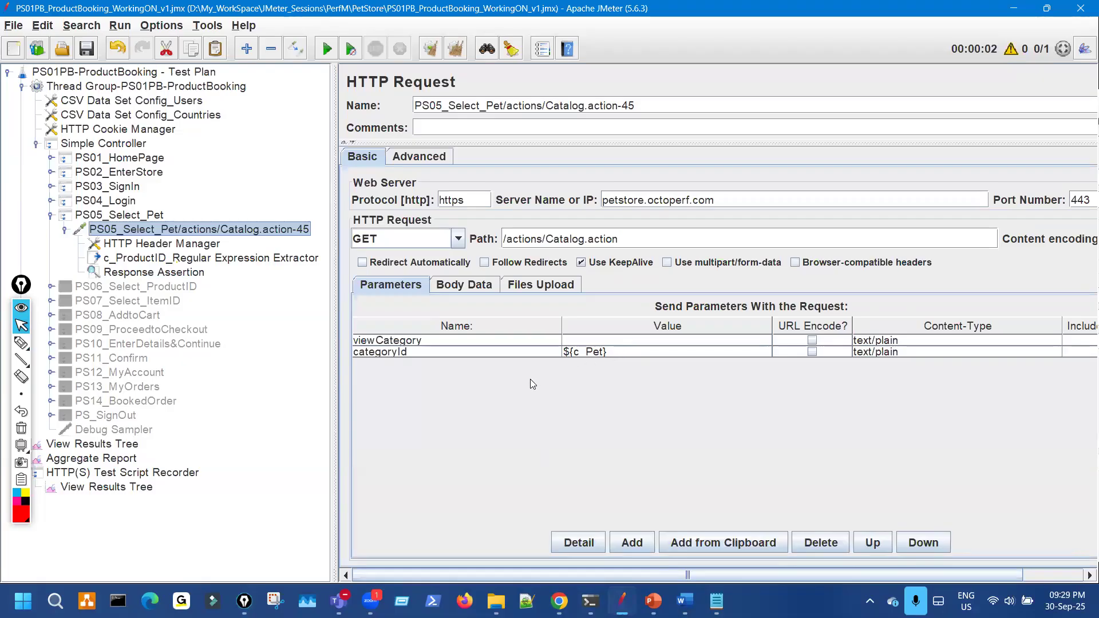
pyautogui.click(611, 352)
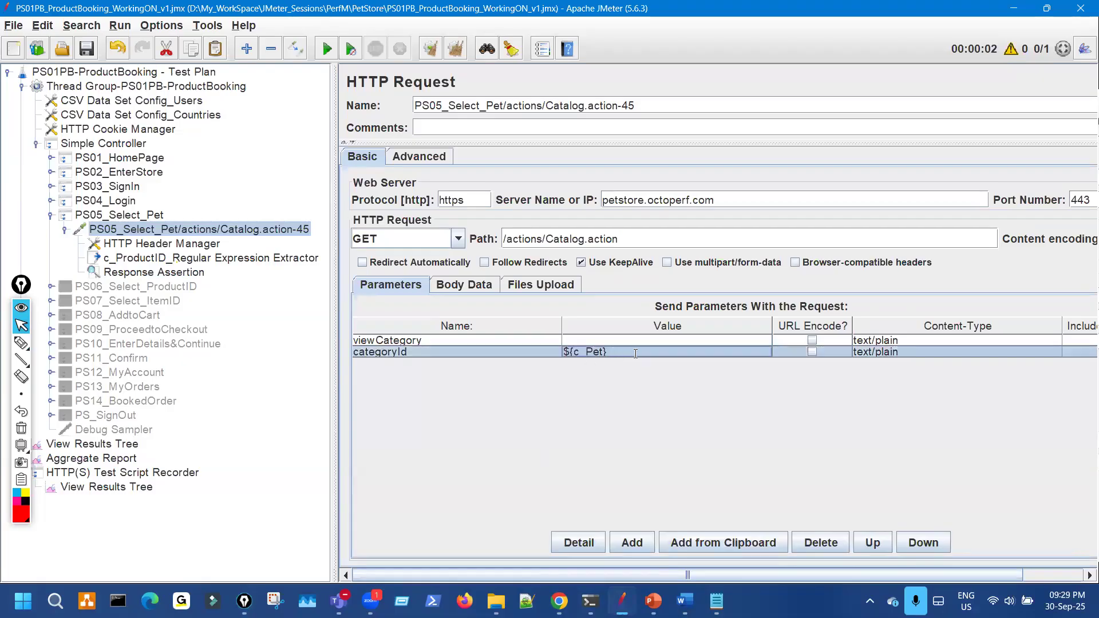
pyautogui.doubleClick(635, 353)
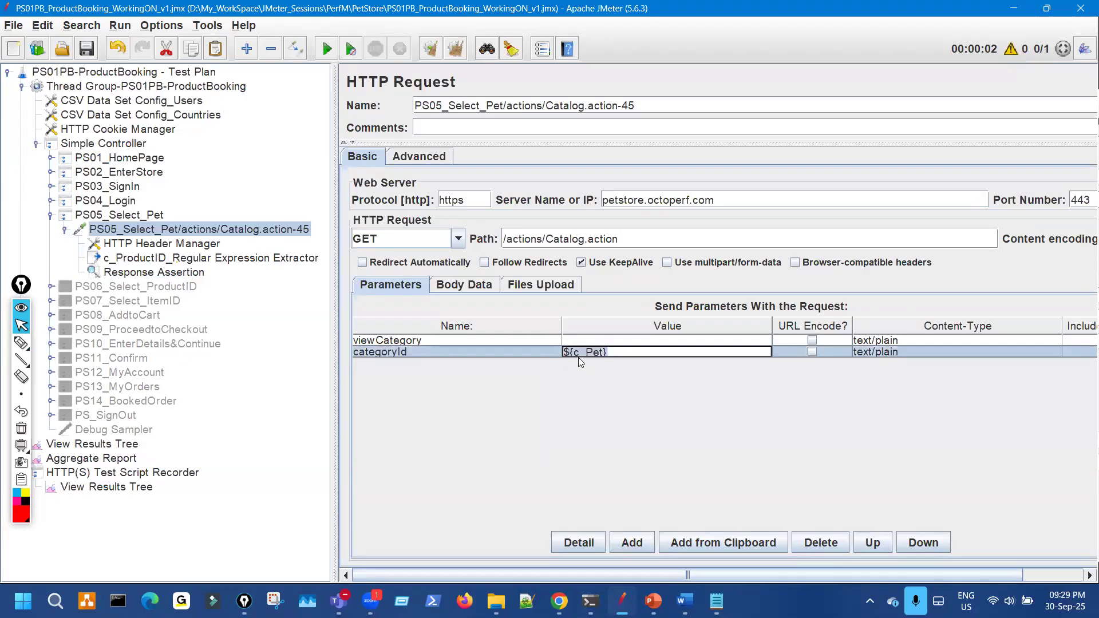
pyautogui.hotkey('ctrl', 'shift', '3')
pyautogui.moveTo(581, 336)
pyautogui.mouseDown()
pyautogui.moveTo(603, 338)
pyautogui.moveTo(580, 335)
pyautogui.mouseUp()
pyautogui.hotkey('ctrl', 'shift', '7')
pyautogui.hotkey('ctrl', 'shift', '2')
pyautogui.click(183, 271)
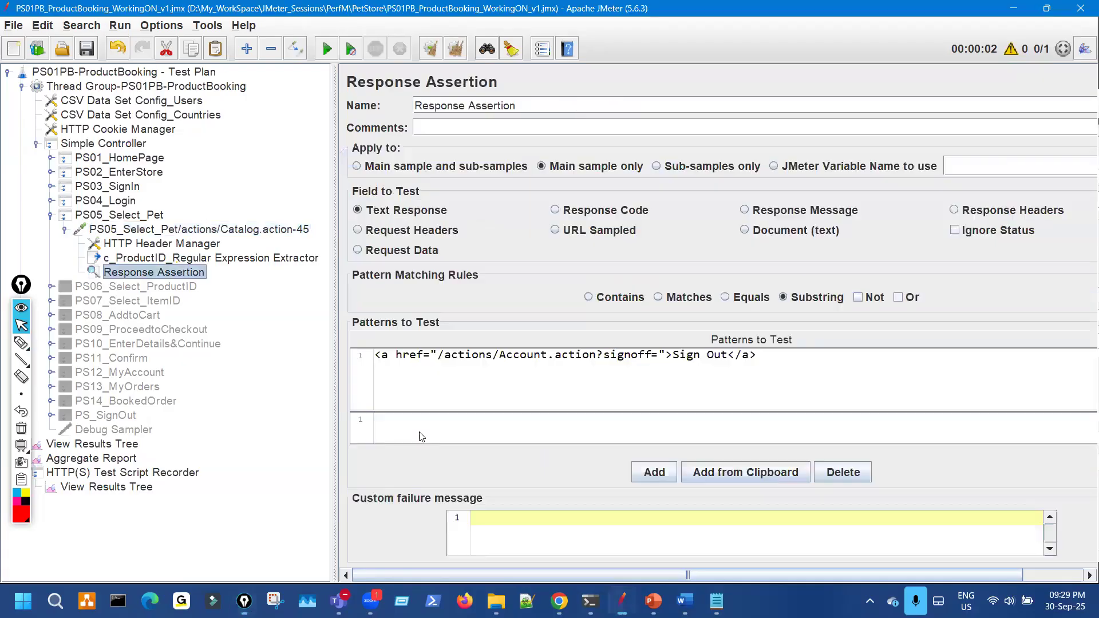
pyautogui.doubleClick(421, 427)
pyautogui.write('<a href="/actions/Account.action?signoff=">Sign Out</a>')
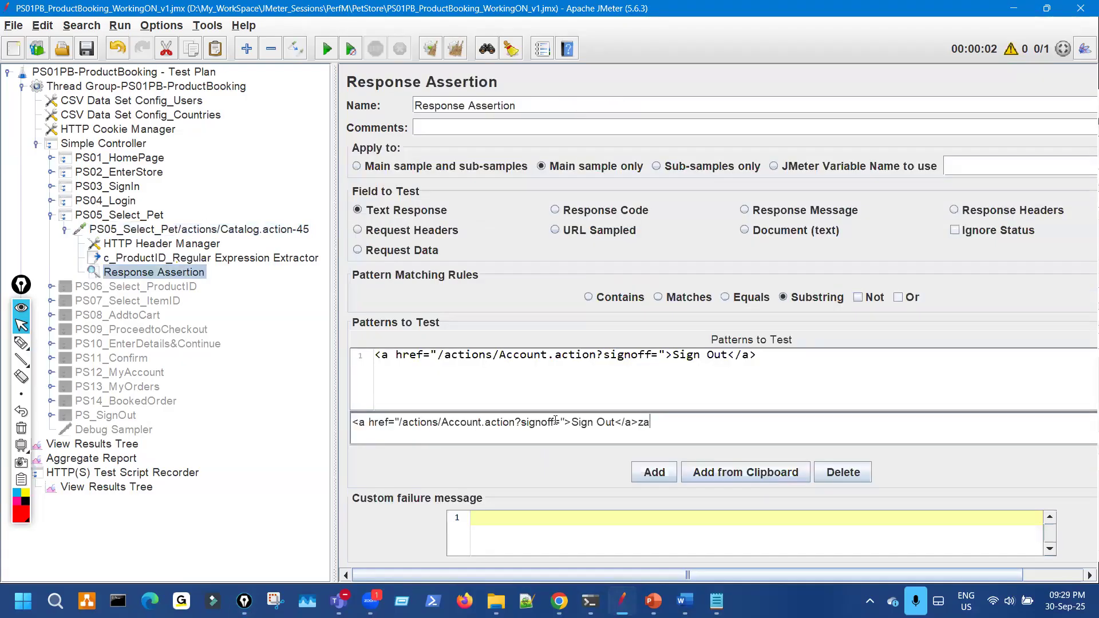
pyautogui.press('BackSpace')
pyautogui.press('BackSpace')
pyautogui.press('BackSpace')
pyautogui.press('BackSpace')
pyautogui.press('BackSpace')
pyautogui.press('BackSpace')
pyautogui.press('BackSpace')
pyautogui.press('BackSpace')
pyautogui.press('BackSpace')
pyautogui.press('BackSpace')
pyautogui.press('BackSpace')
pyautogui.press('BackSpace')
pyautogui.press('BackSpace')
pyautogui.press('BackSpace')
pyautogui.press('BackSpace')
pyautogui.press('BackSpace')
pyautogui.press('BackSpace')
pyautogui.press('BackSpace')
pyautogui.press('BackSpace')
pyautogui.press('BackSpace')
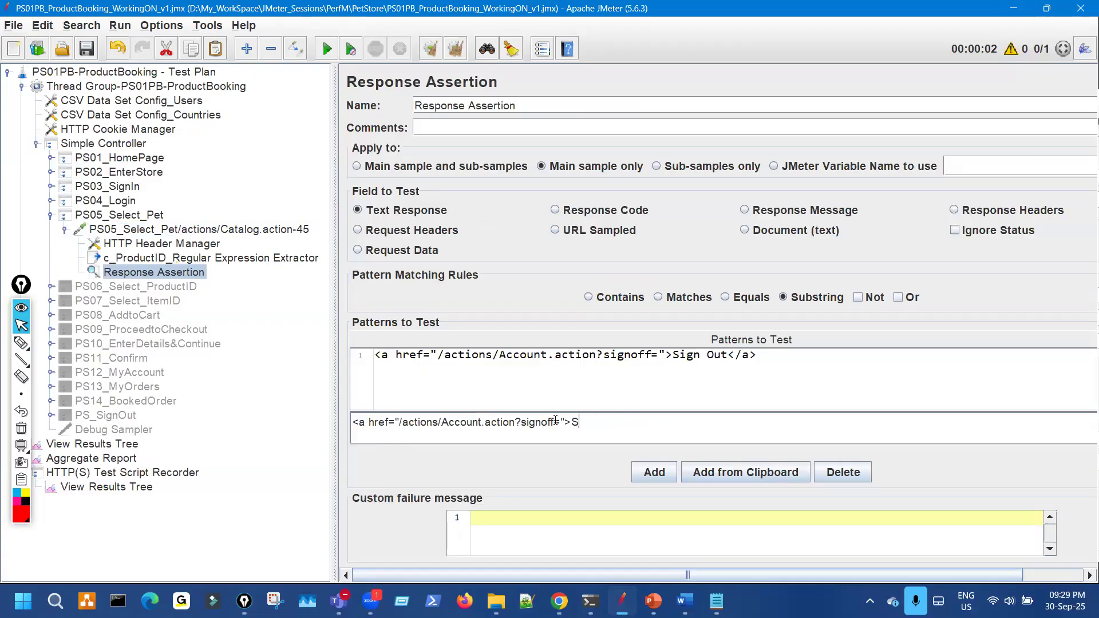
pyautogui.press('BackSpace')
pyautogui.press('BackSpace')
# Step: Show the first PS05_Select_Pet response in View Results Tree as Text and search its body for Birds
pyautogui.click(124, 446)
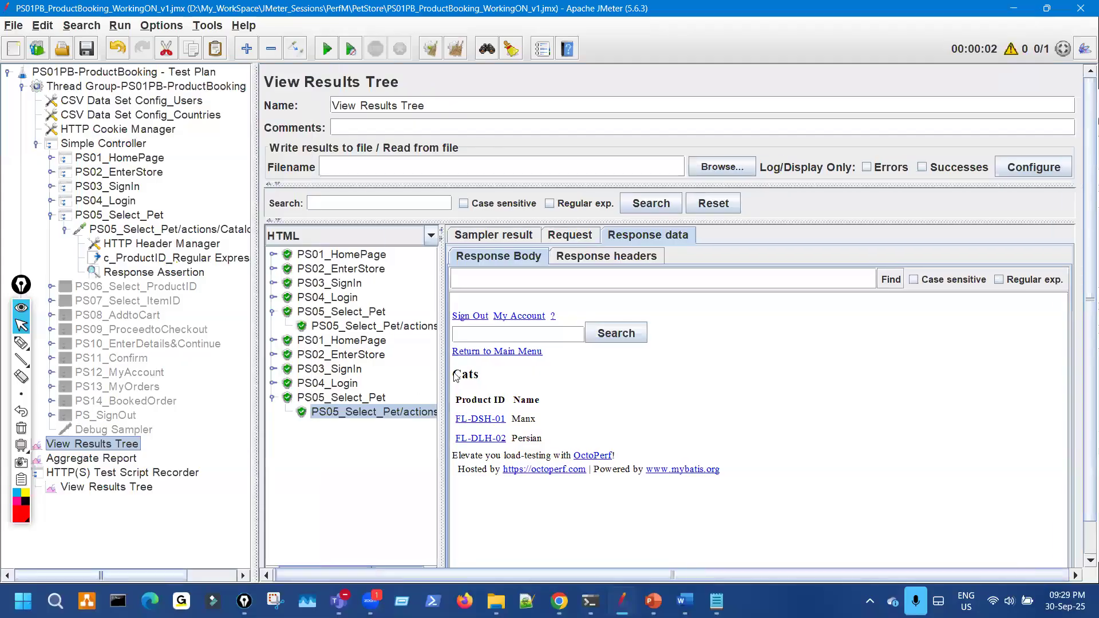
pyautogui.click(413, 330)
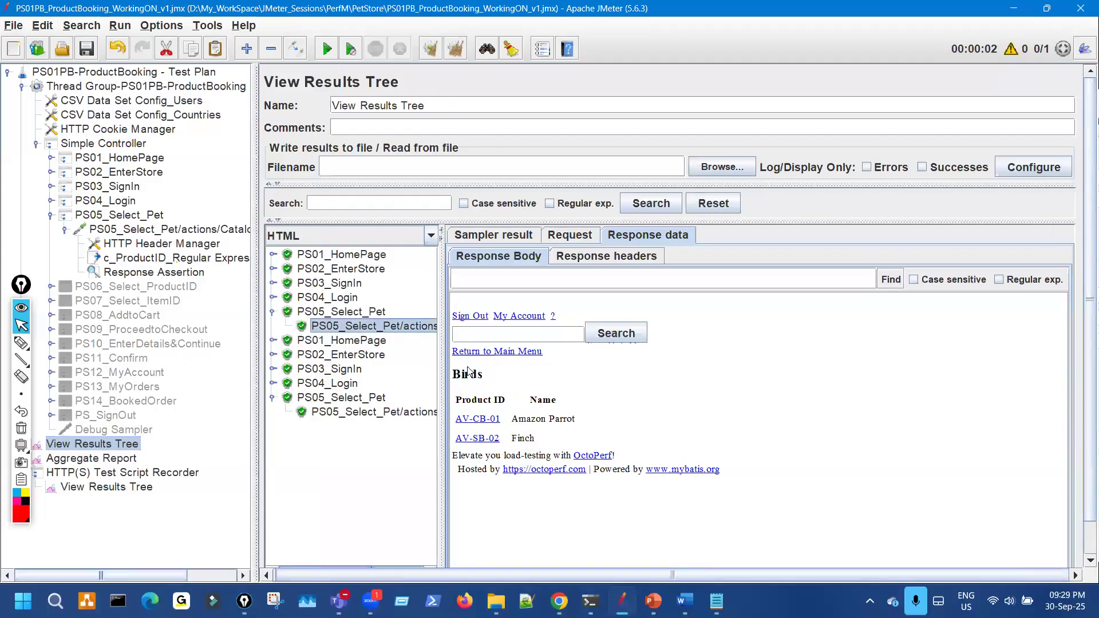
pyautogui.click(432, 240)
pyautogui.scroll(2, 357, 267)
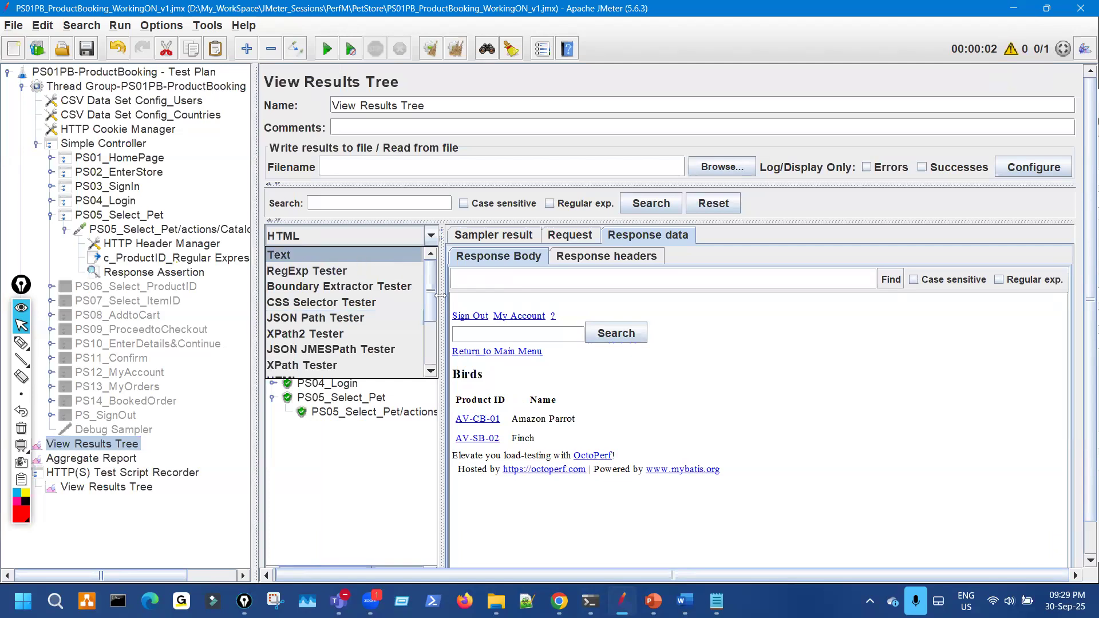
pyautogui.click(344, 254)
pyautogui.click(490, 277)
pyautogui.write('B')
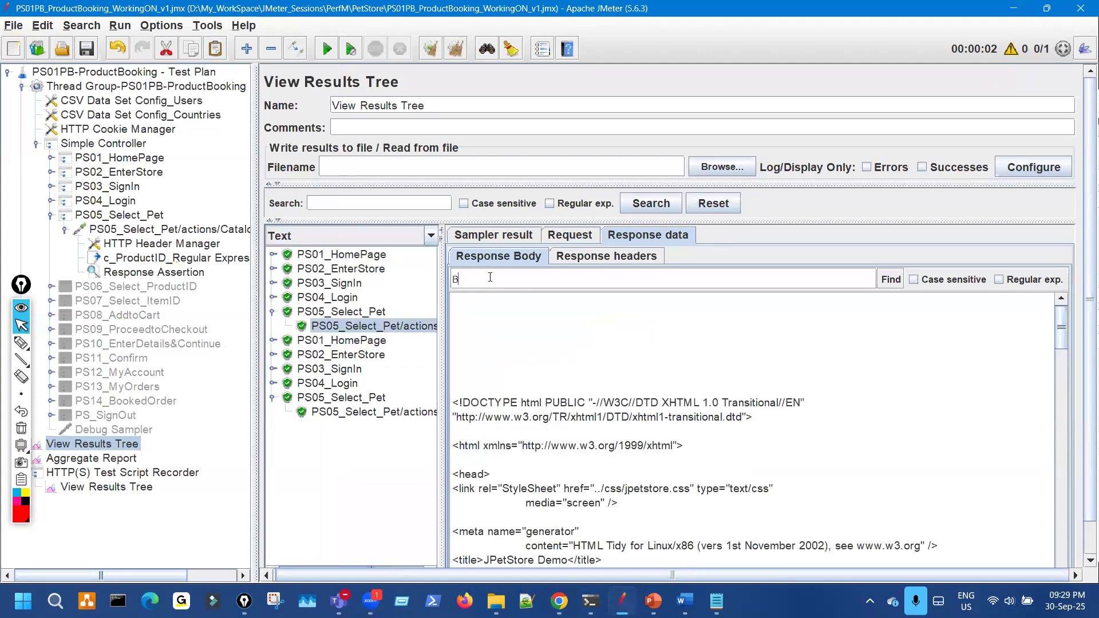
pyautogui.write('irds')
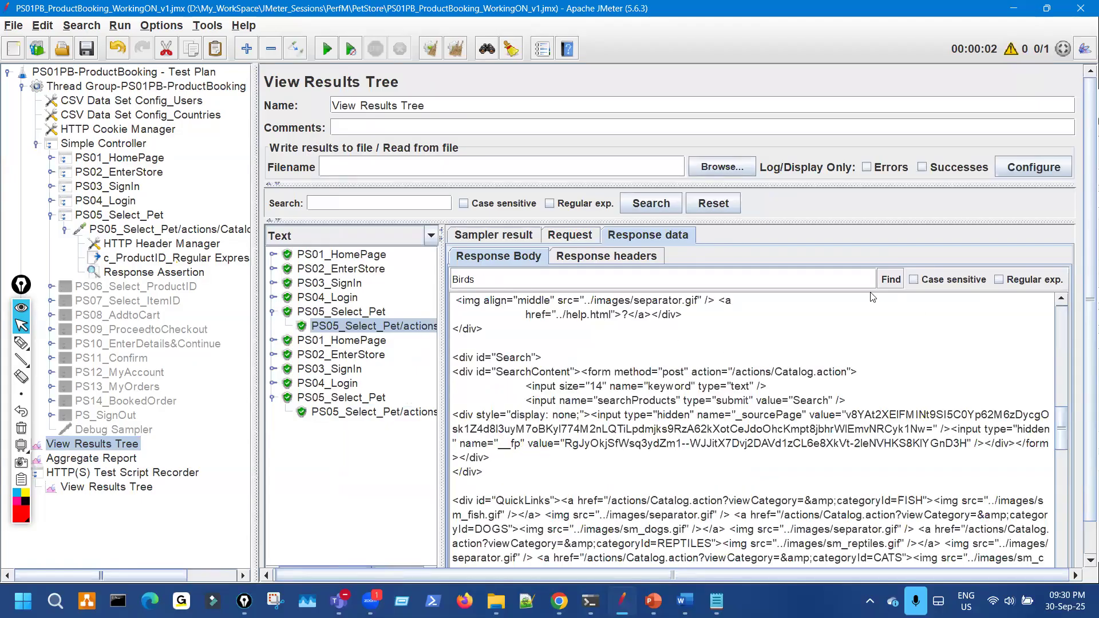
pyautogui.click(891, 280)
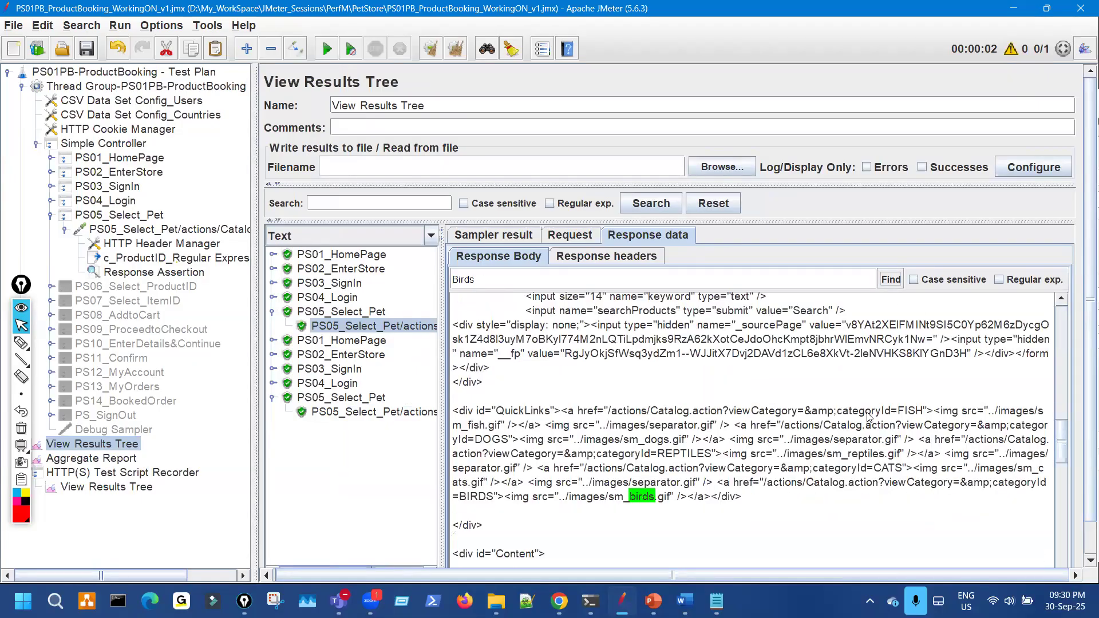
# Step: Repeat the Birds search with case sensitivity enabled, mark the heading line in red, and clear the ink
pyautogui.scroll(-4, 867, 417)
pyautogui.click(928, 280)
pyautogui.click(892, 280)
pyautogui.hotkey('ctrl', 'shift', '3')
pyautogui.moveTo(455, 483)
pyautogui.mouseDown()
pyautogui.moveTo(535, 477)
pyautogui.moveTo(492, 462)
pyautogui.moveTo(454, 470)
pyautogui.mouseUp()
pyautogui.hotkey('ctrl', 'shift', '7')
pyautogui.hotkey('ctrl', 'shift', '2')
# Step: Search the second PS05_Select_Pet response body for Cats, underline the match in red, and clear the ink
pyautogui.click(419, 412)
pyautogui.moveTo(480, 279); pyautogui.dragTo(406, 277)
pyautogui.write('Cats')
pyautogui.press('Return')
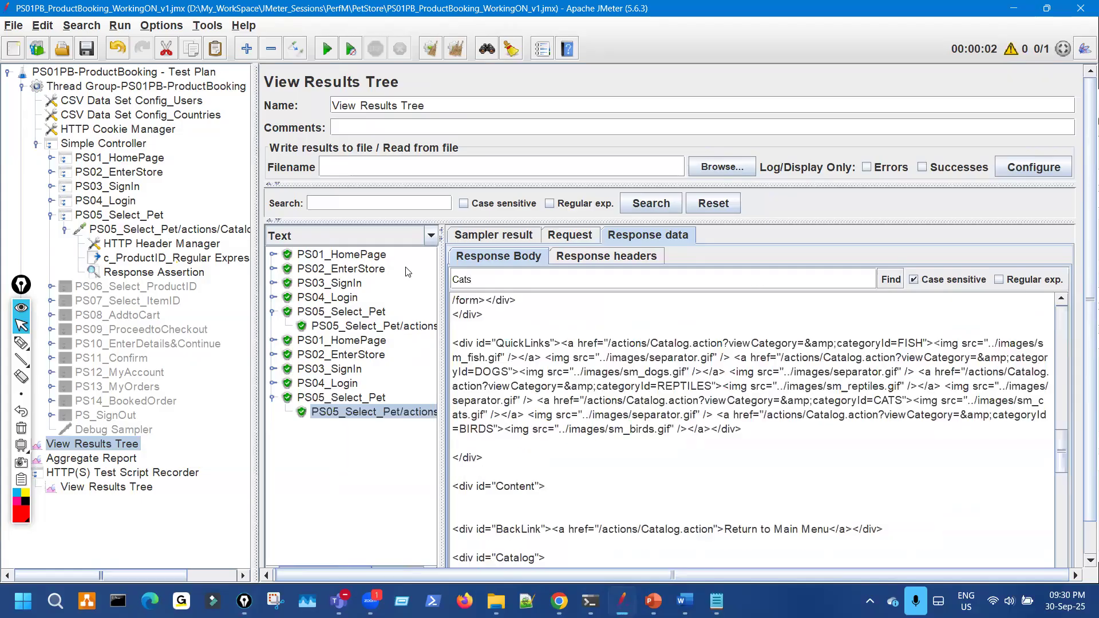
pyautogui.scroll(-3, 756, 435)
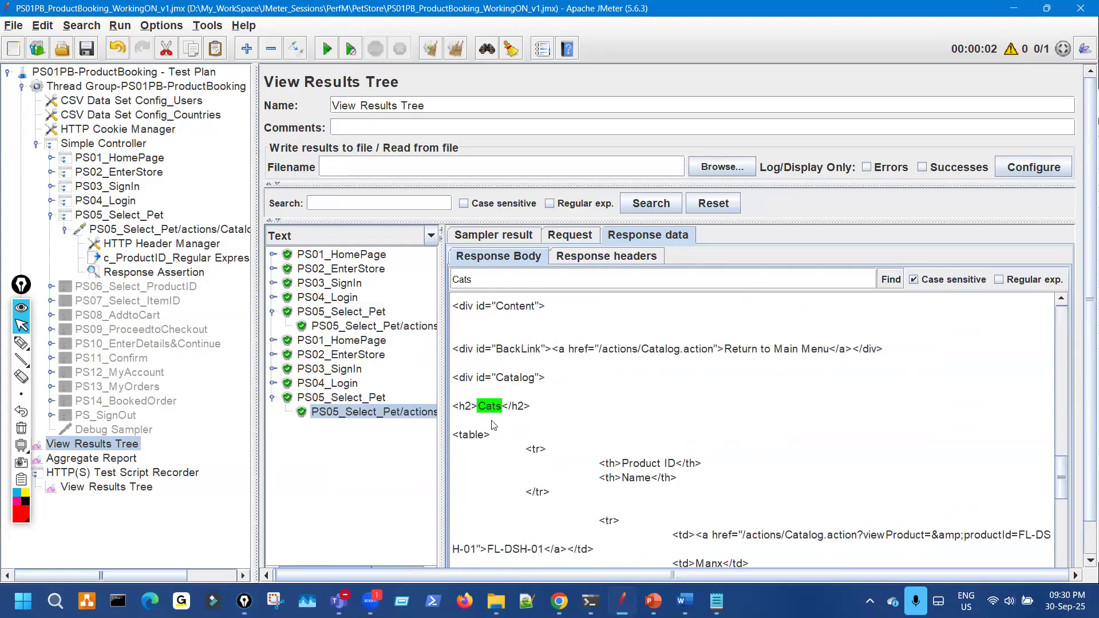
pyautogui.hotkey('ctrl', 'shift', '1')
pyautogui.moveTo(478, 414); pyautogui.dragTo(512, 419)
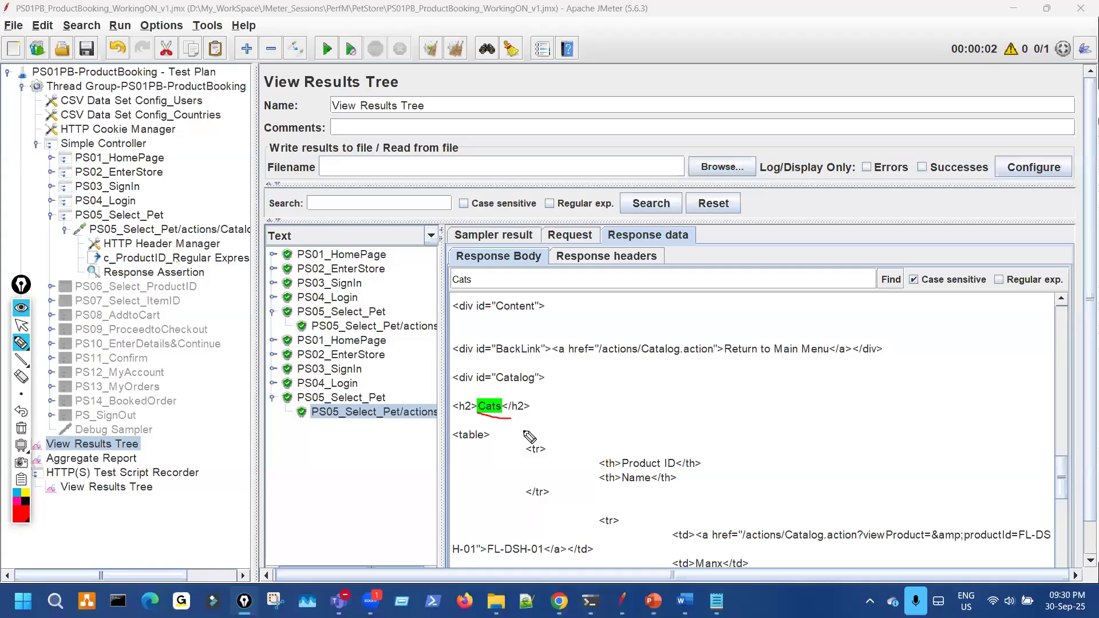
pyautogui.hotkey('ctrl', 'shift', '7')
pyautogui.hotkey('ctrl', 'shift', '2')
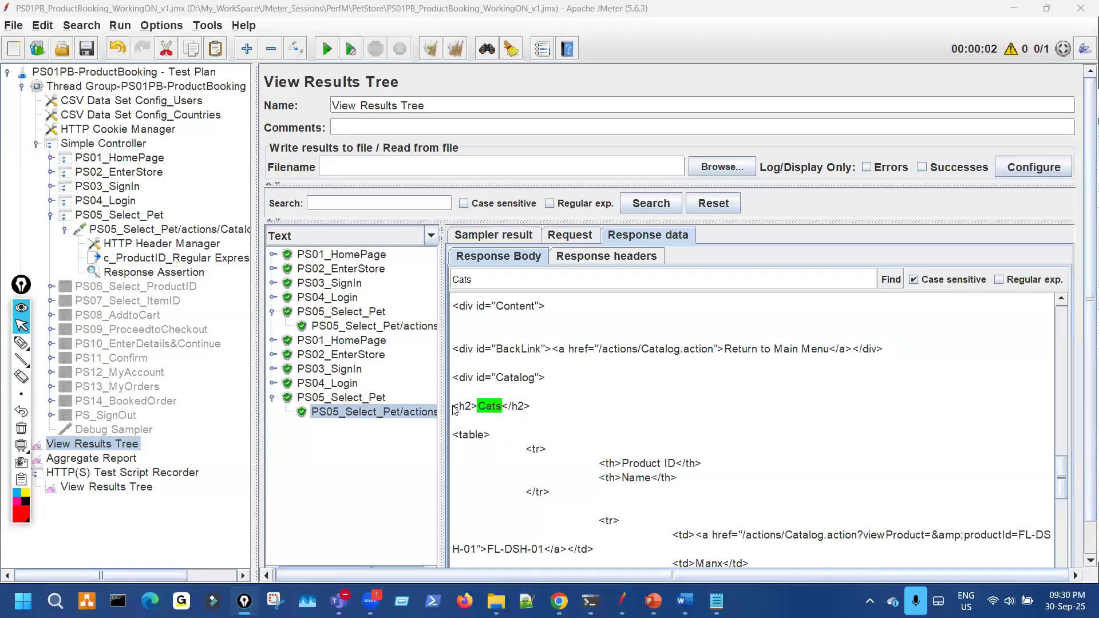
# Step: Copy <h2>Cats</h2> from the response body into the empty second pattern of the PS05_Select_Pet Response Assertion
pyautogui.moveTo(453, 408); pyautogui.dragTo(535, 407)
pyautogui.hotkey('ctrl', 'c')
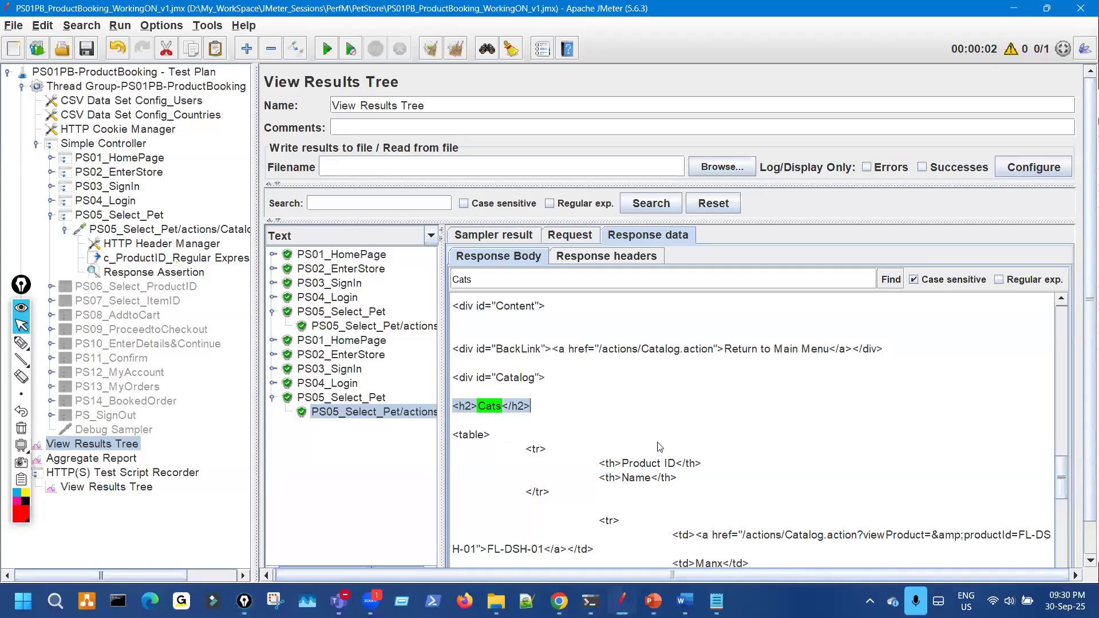
pyautogui.click(170, 272)
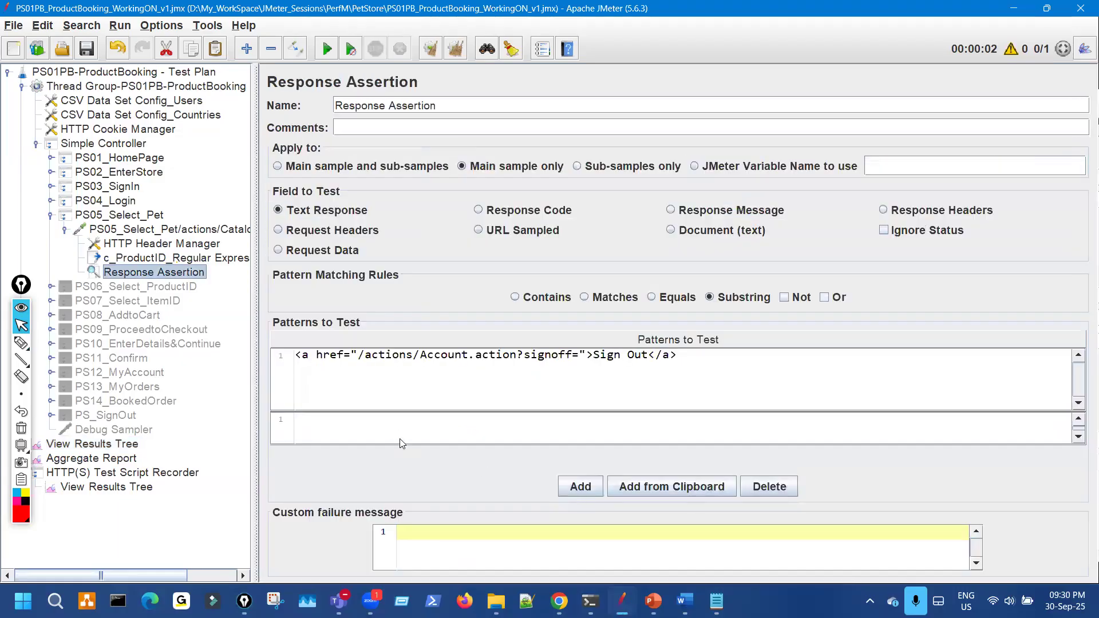
pyautogui.click(388, 420)
pyautogui.hotkey('ctrl', 'v')
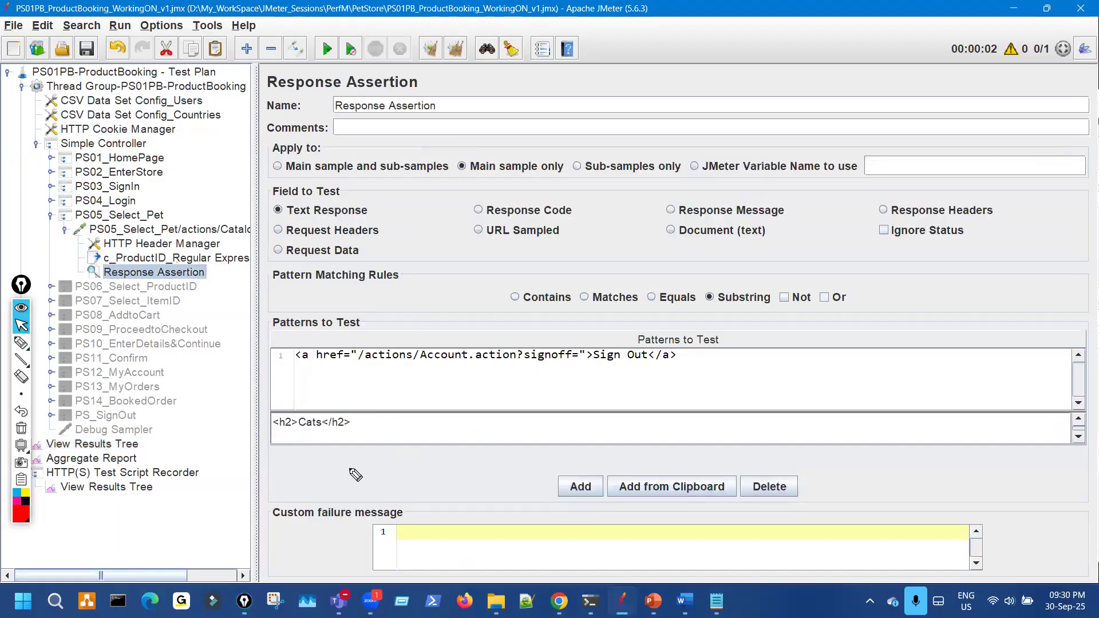
# Step: Circle Cats in the second assertion pattern in red and clear the ink
pyautogui.moveTo(297, 413); pyautogui.dragTo(304, 427)
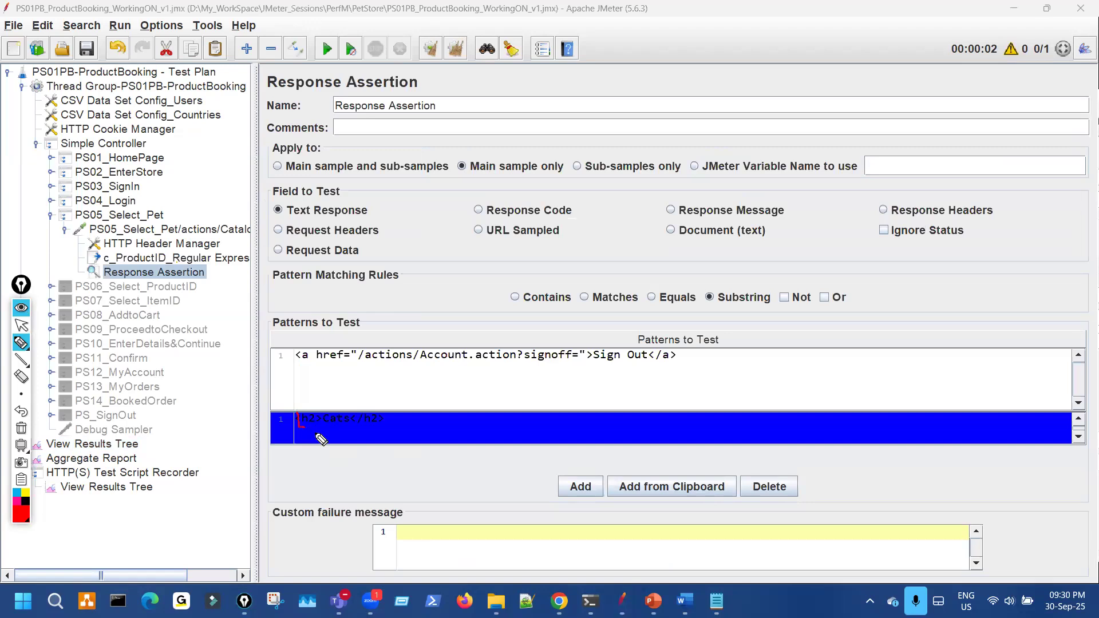
pyautogui.click(446, 385)
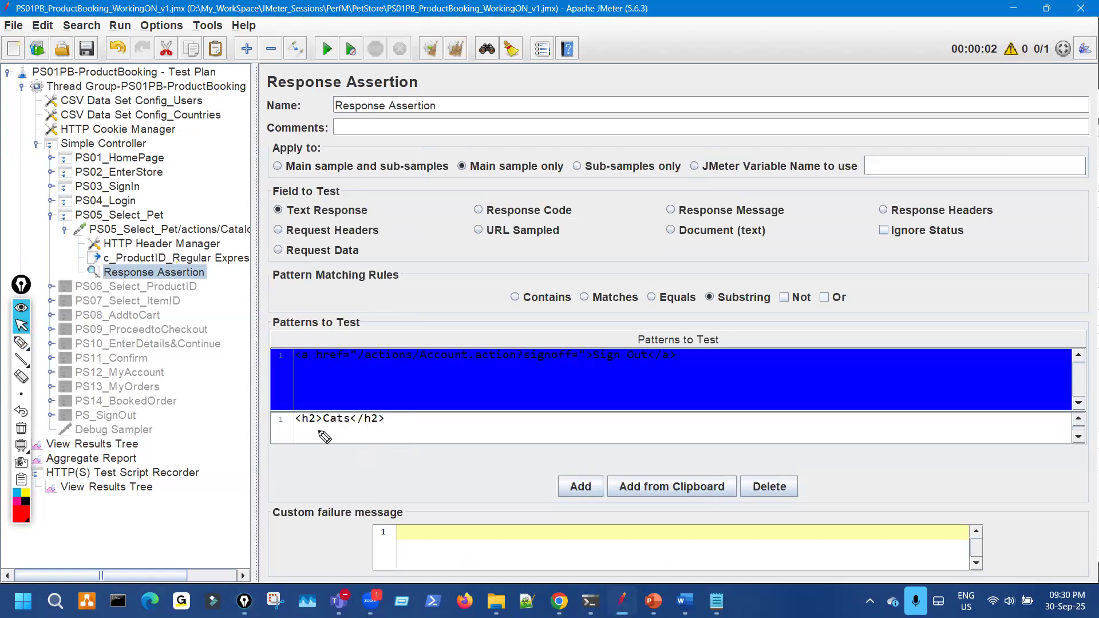
pyautogui.moveTo(352, 433)
pyautogui.mouseDown()
pyautogui.moveTo(352, 413)
pyautogui.moveTo(318, 421)
pyautogui.moveTo(345, 429)
pyautogui.mouseUp()
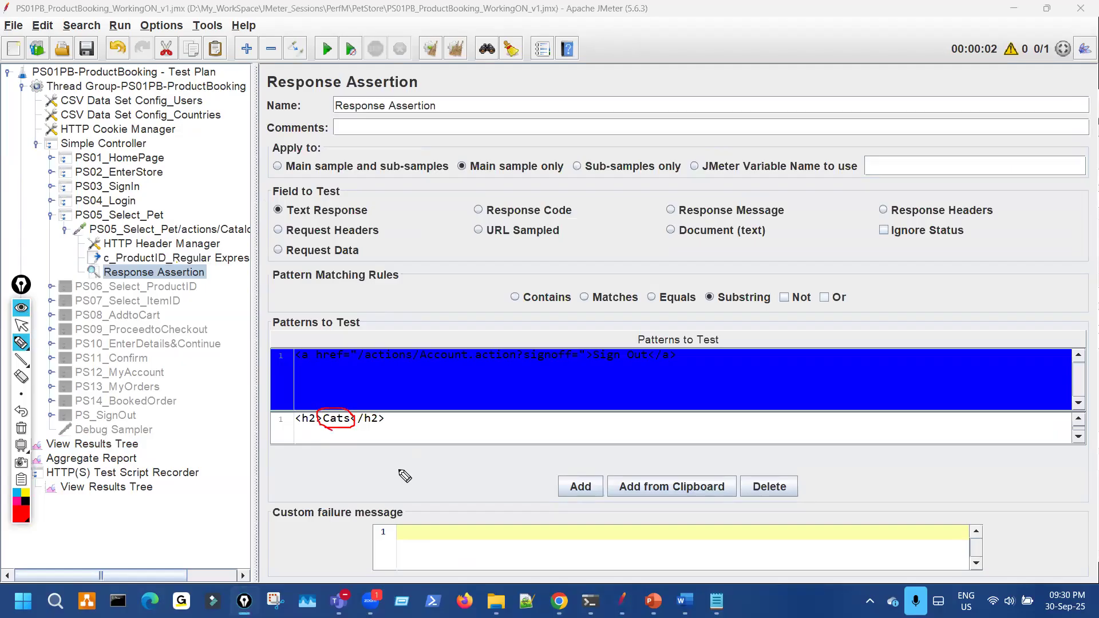
pyautogui.hotkey('ctrl', 'shift', '7')
pyautogui.hotkey('ctrl', 'shift', '2')
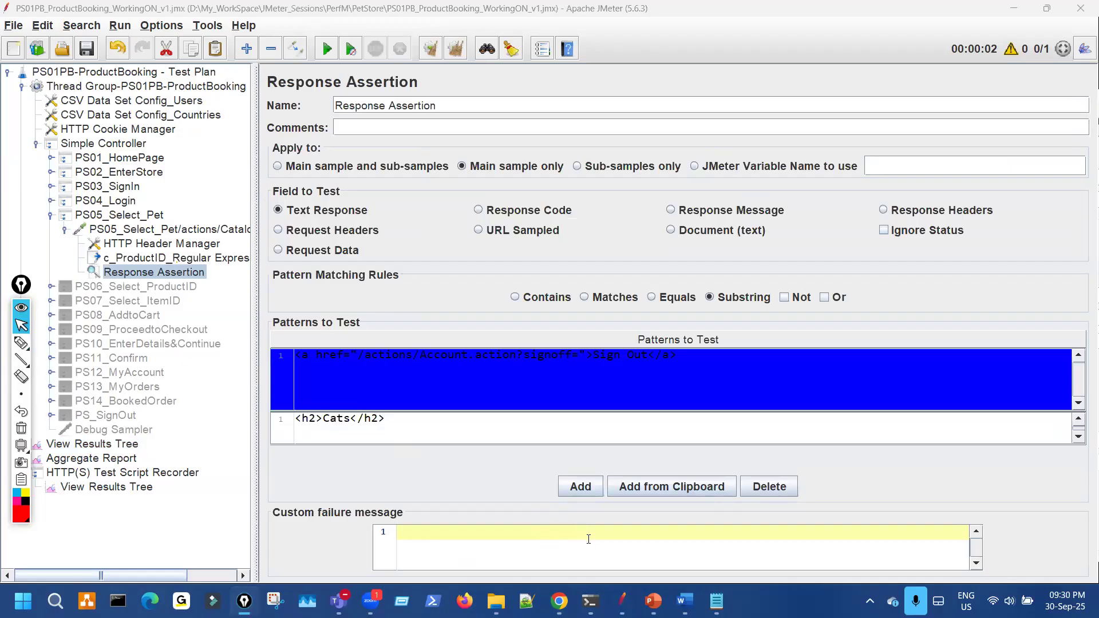
# Step: Switch to Chrome, inspect the categoryId in the JPetStore URL, circle the Fish heading in red, clear the ink, and return to JMeter
pyautogui.hotkey('alt', 'Tab')
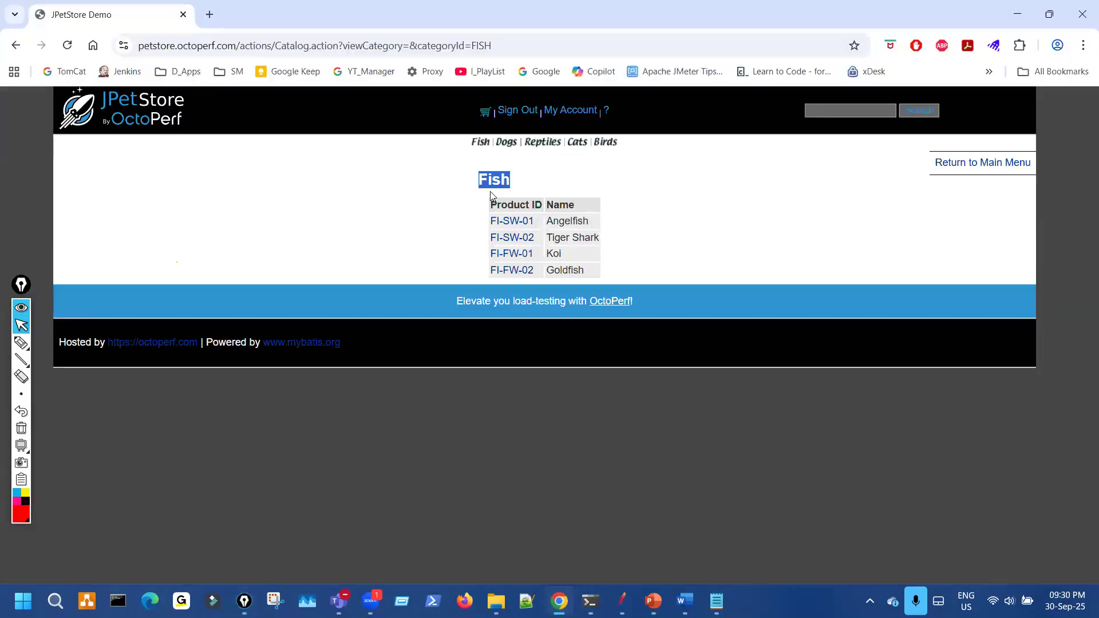
pyautogui.click(474, 44)
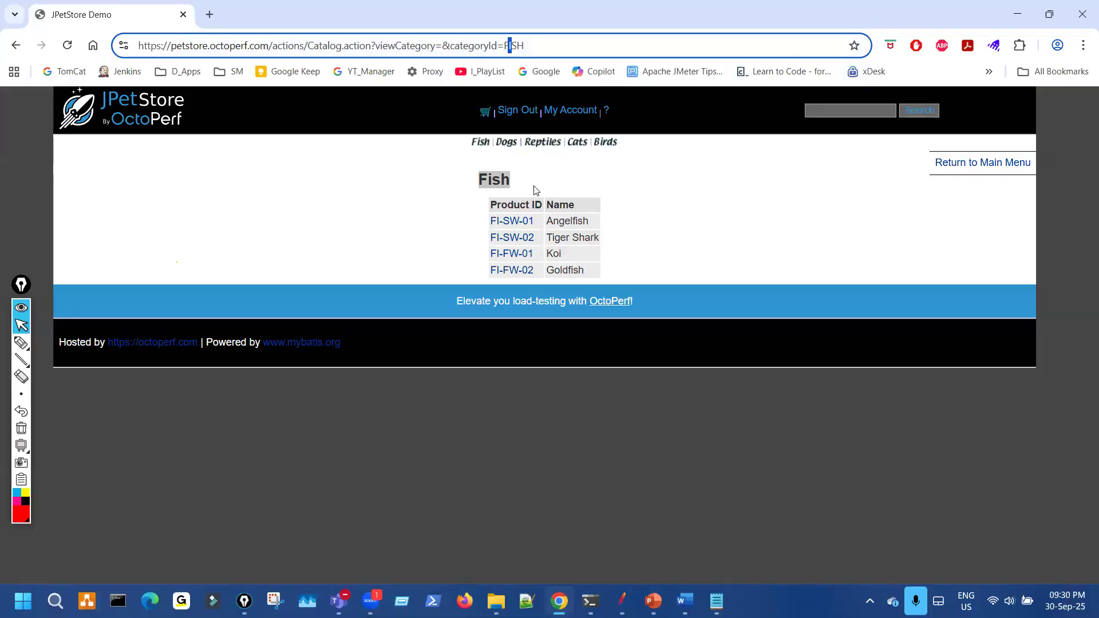
pyautogui.hotkey('ctrl', 'shift', '3')
pyautogui.moveTo(488, 169)
pyautogui.mouseDown()
pyautogui.moveTo(479, 177)
pyautogui.moveTo(532, 180)
pyautogui.moveTo(499, 162)
pyautogui.mouseUp()
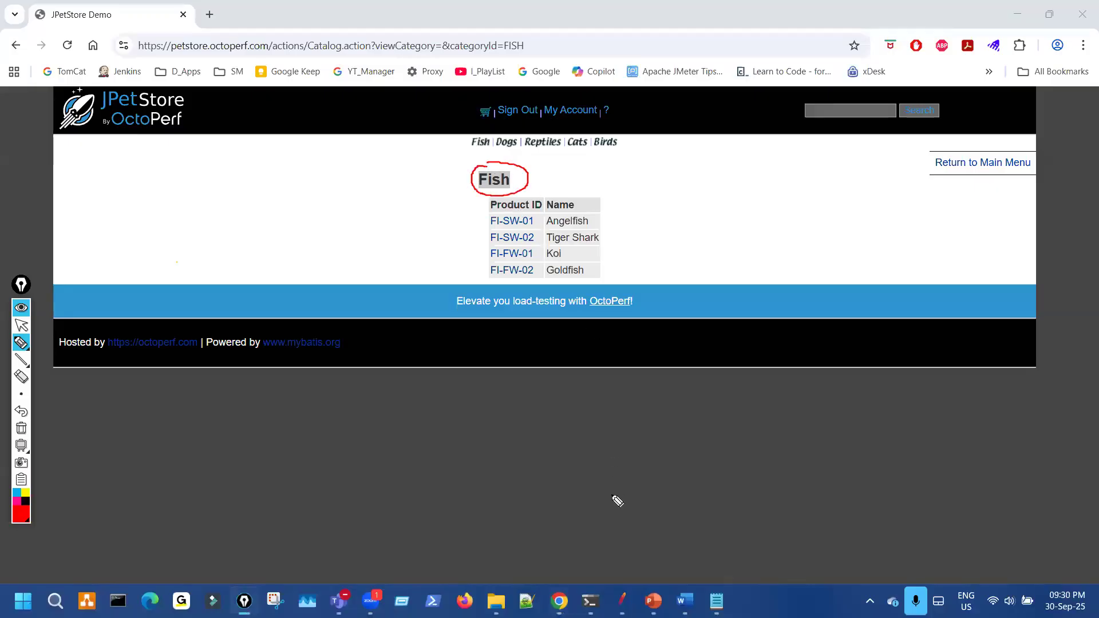
pyautogui.hotkey('ctrl', 'shift', '7')
pyautogui.hotkey('ctrl', 'shift', '2')
pyautogui.hotkey('alt', 'Tab')
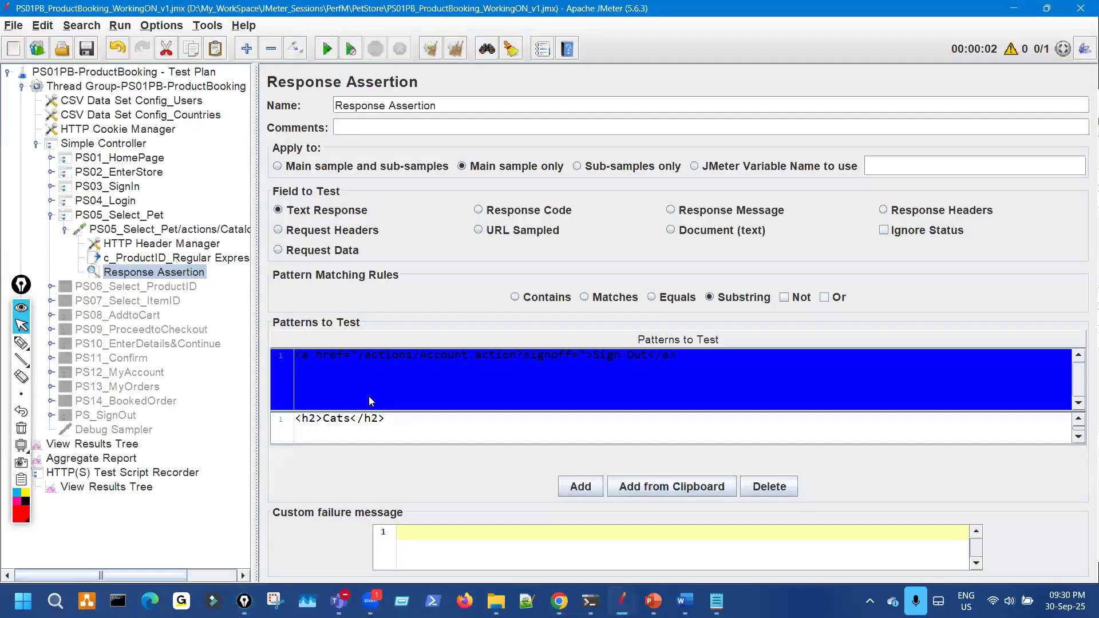
# Step: Replace Cats in the second PS05_Select_Pet assertion pattern with ${c_Pet}, copied from the request's categoryId parameter
pyautogui.click(372, 428)
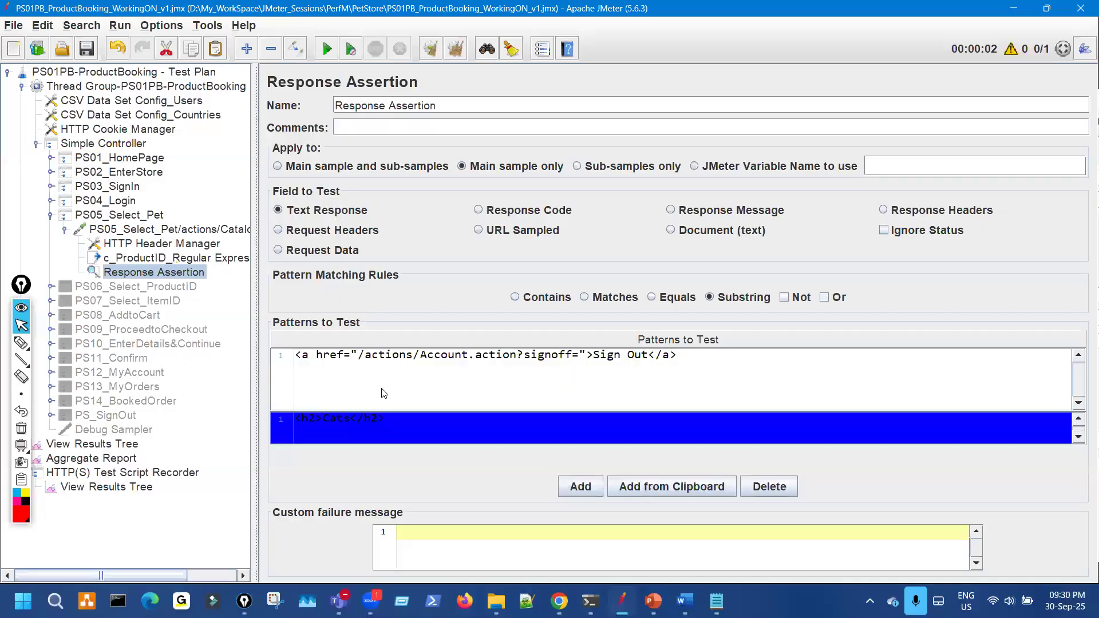
pyautogui.click(345, 400)
pyautogui.doubleClick(310, 422)
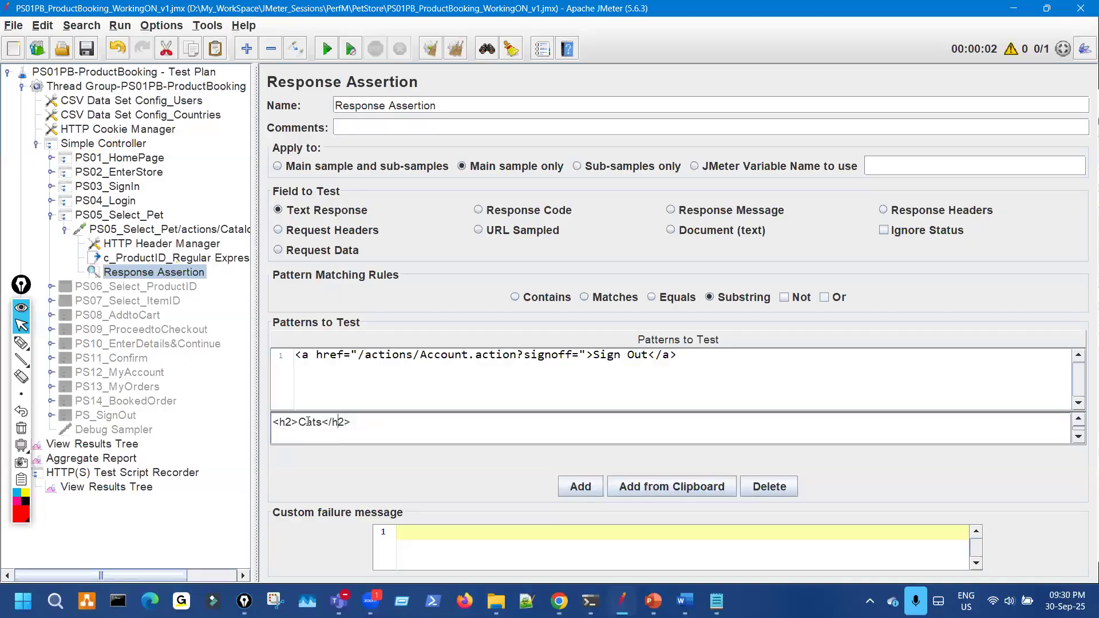
pyautogui.click(216, 231)
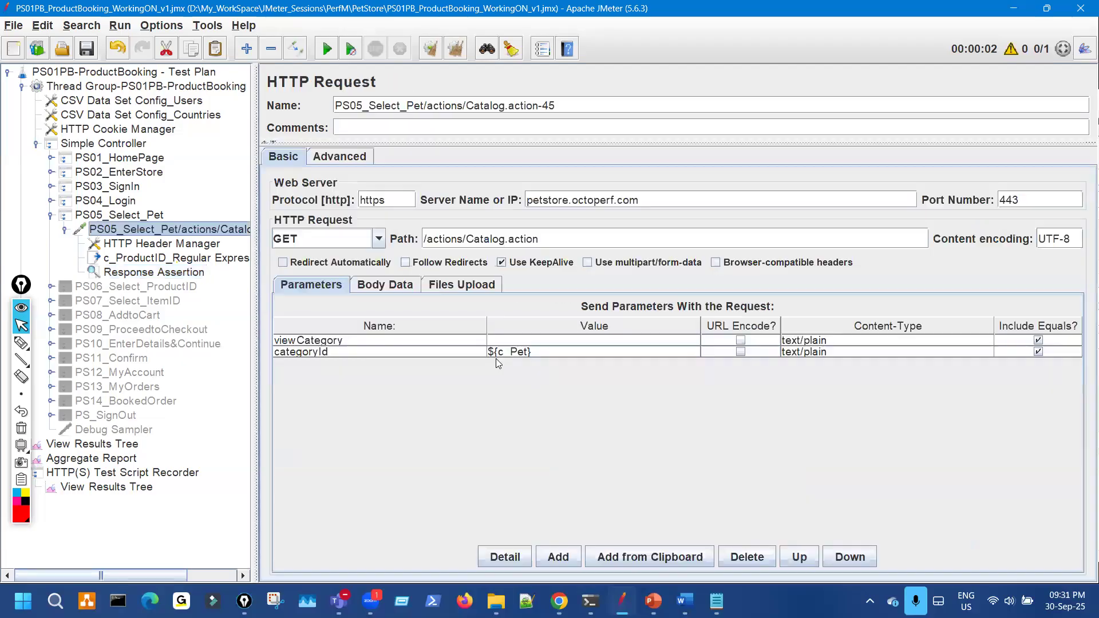
pyautogui.doubleClick(517, 355)
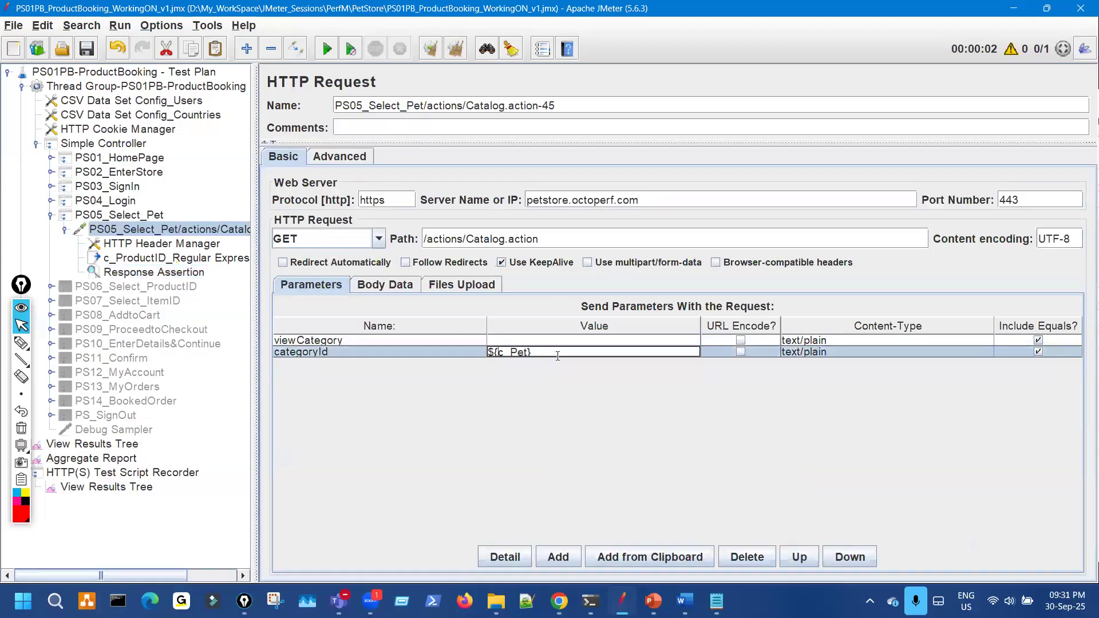
pyautogui.moveTo(533, 352); pyautogui.dragTo(465, 345)
pyautogui.hotkey('ctrl', 'c')
pyautogui.click(187, 274)
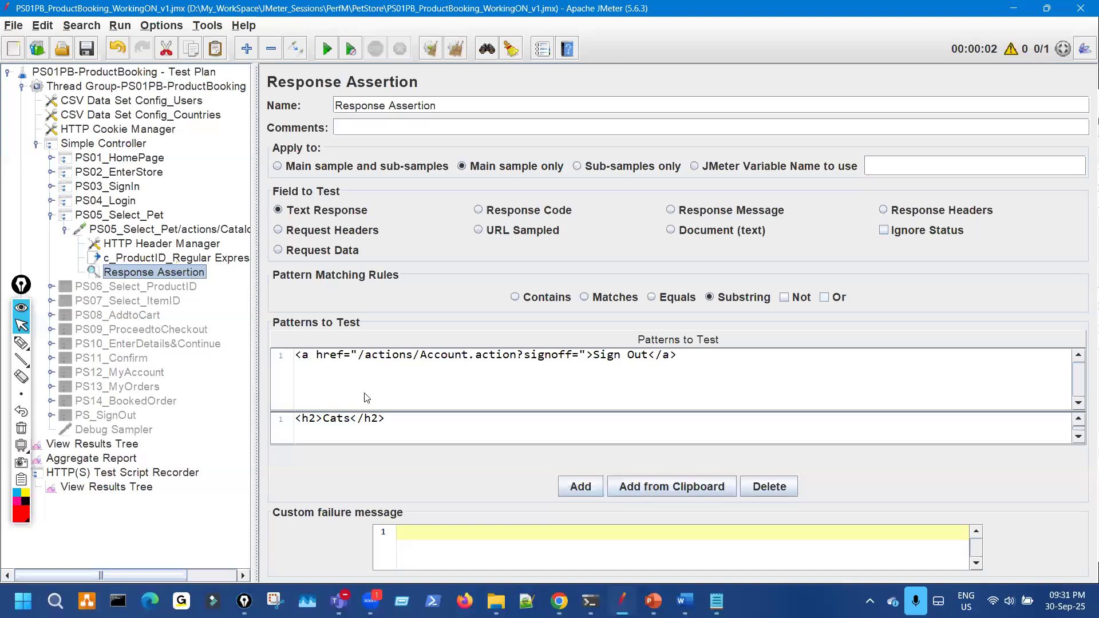
pyautogui.doubleClick(338, 416)
pyautogui.doubleClick(309, 422)
pyautogui.hotkey('ctrl', 'v')
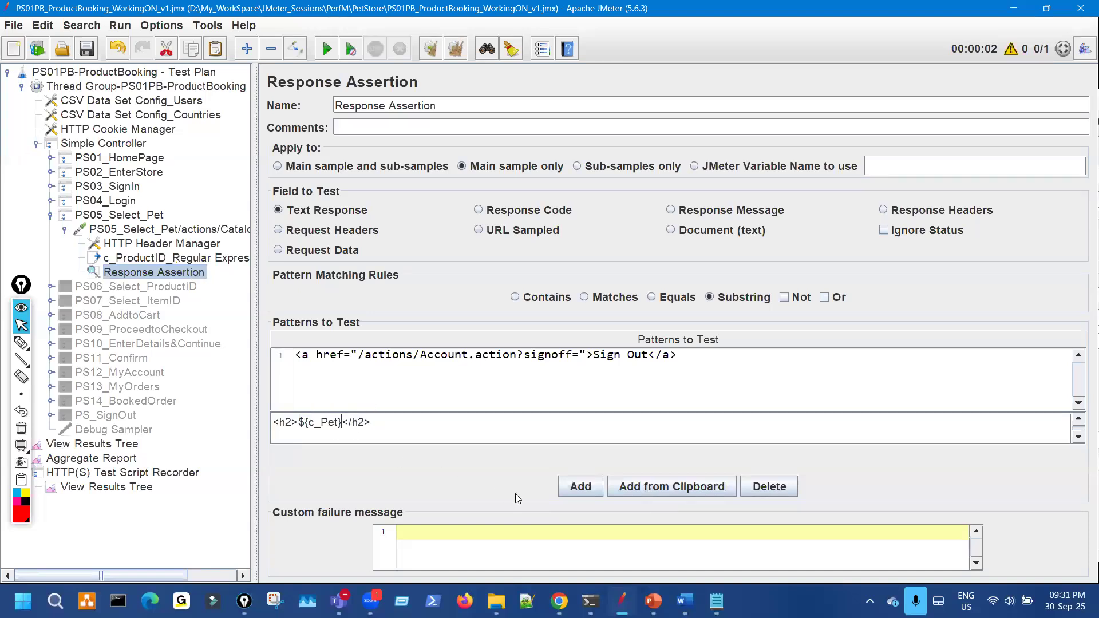
pyautogui.click(916, 601)
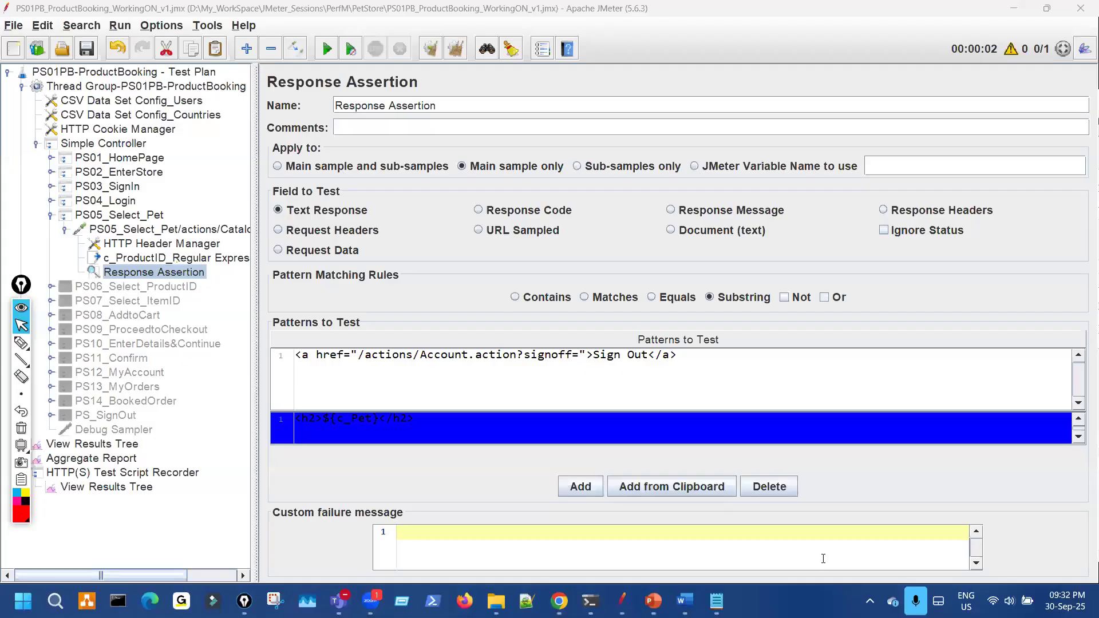
# Step: Underline ${c_Pet} in the second assertion pattern in red and open the PS05_Select_Pet HTTP request to view its parameters
pyautogui.click(668, 389)
pyautogui.hotkey('ctrl', 'shift', '3')
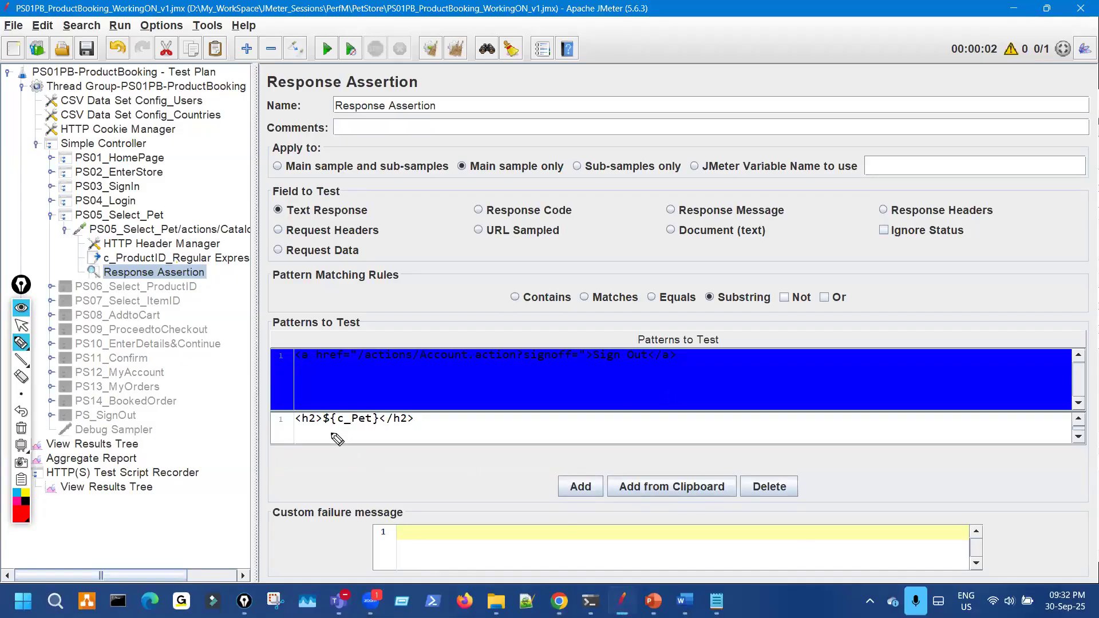
pyautogui.moveTo(327, 428); pyautogui.dragTo(372, 427)
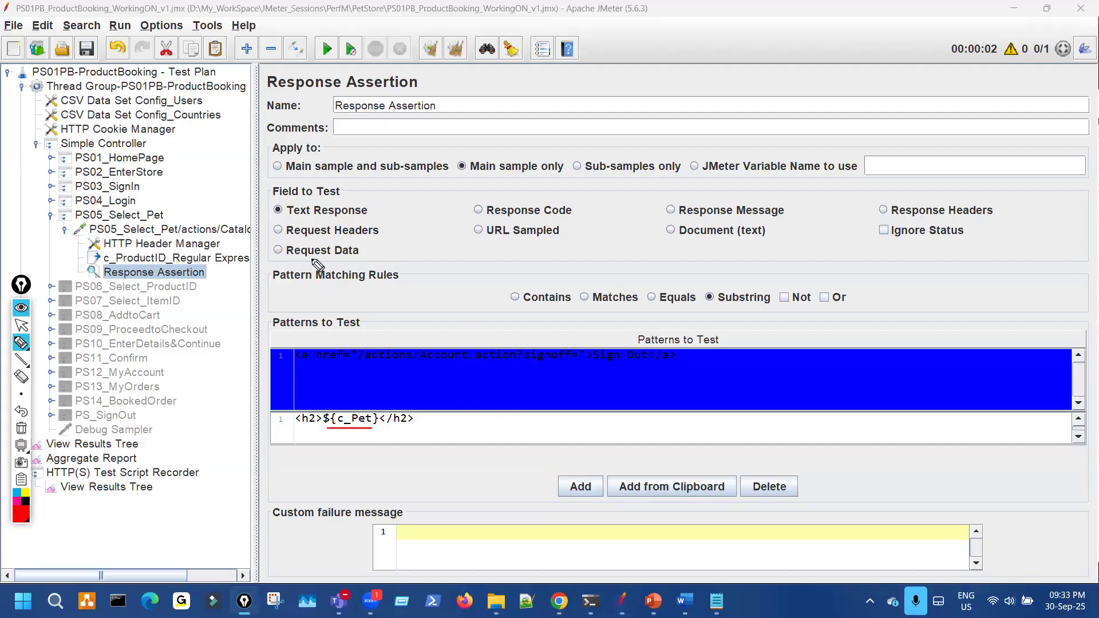
pyautogui.hotkey('ctrl', 'shift', '1')
pyautogui.click(238, 232)
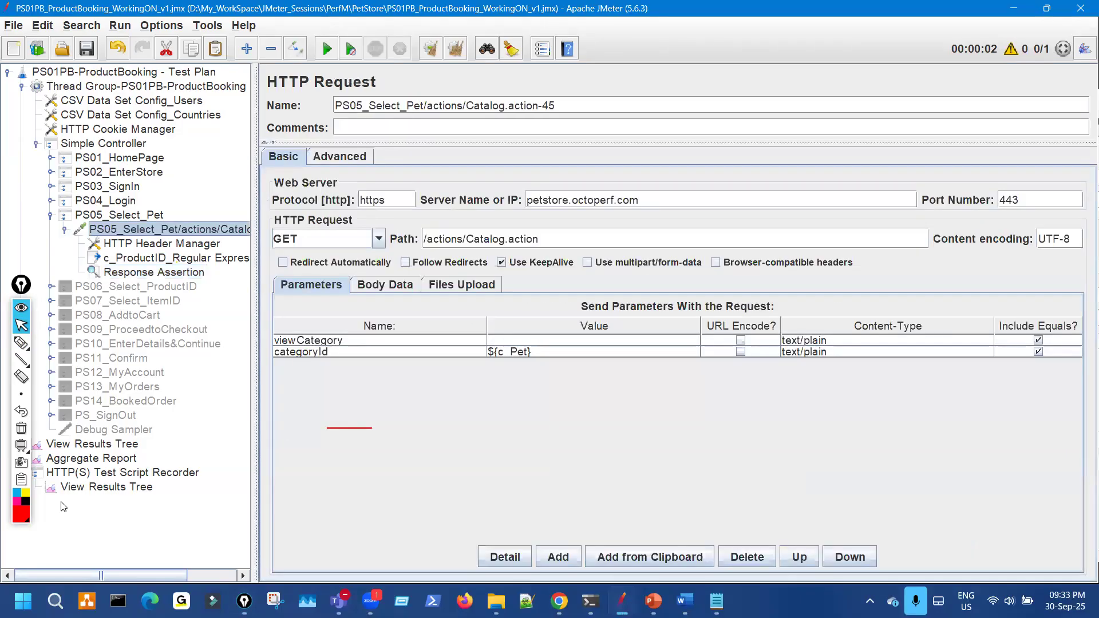
# Step: In View Results Tree, inspect the categoryId of the second PS05_Select_Pet request and underline the Cats heading in its response body in red
pyautogui.click(92, 444)
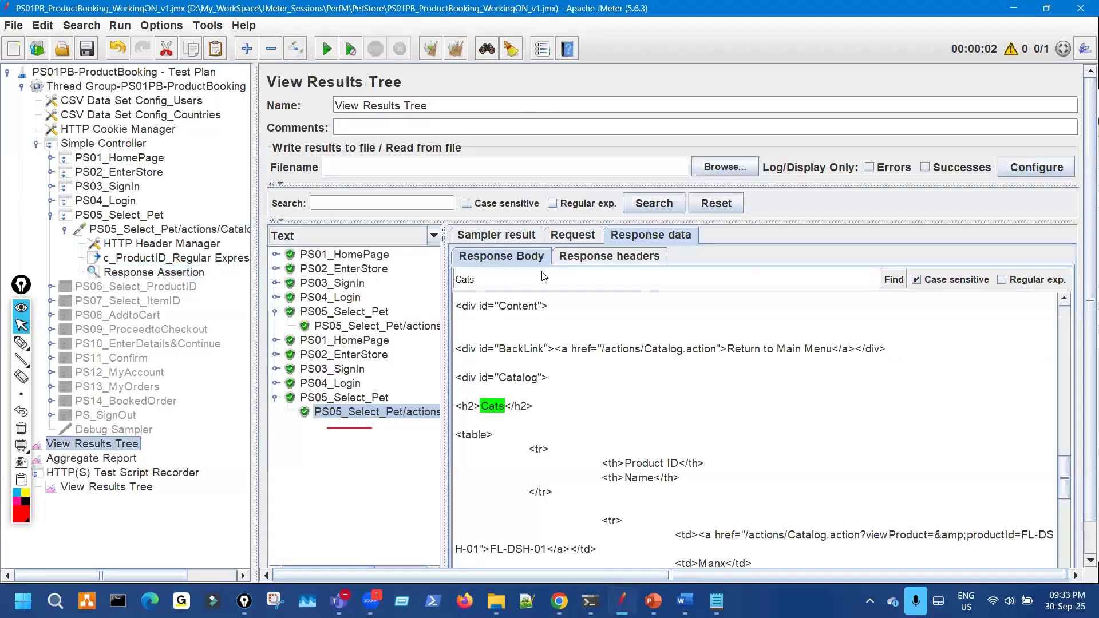
pyautogui.click(574, 235)
pyautogui.doubleClick(990, 318)
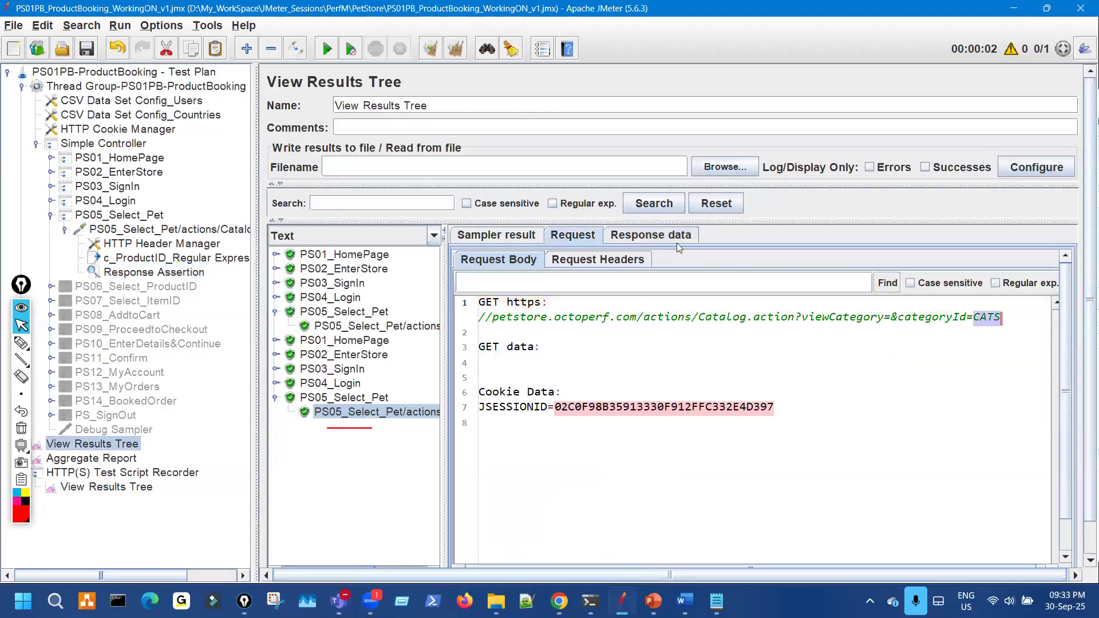
pyautogui.click(647, 235)
pyautogui.hotkey('ctrl', 'shift', '2')
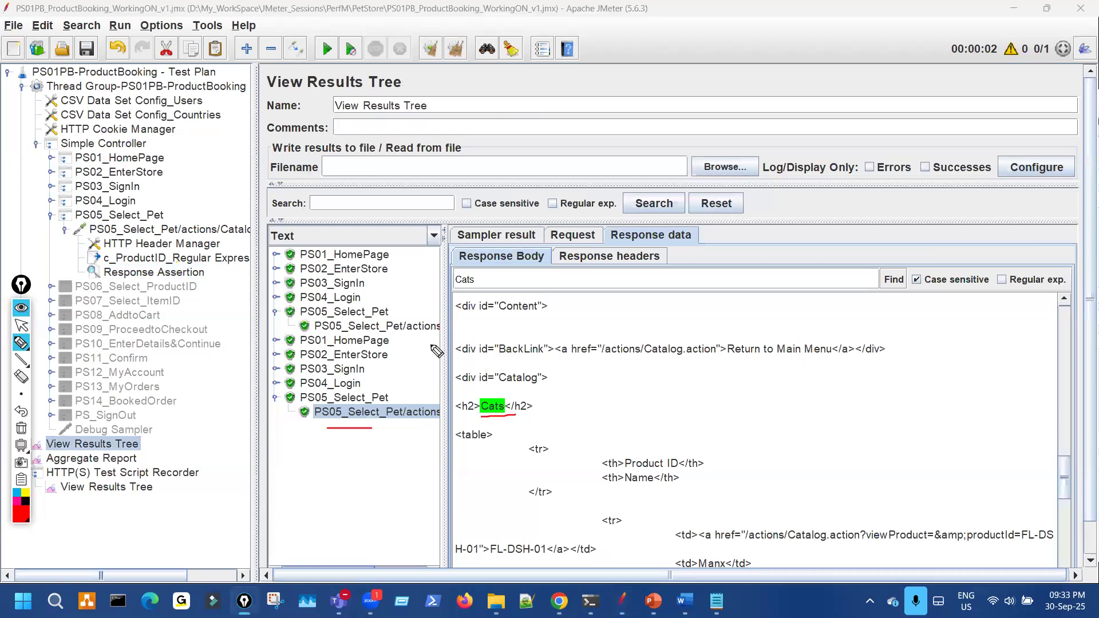
# Step: Inspect the categoryId in the first PS05_Select_Pet request and search its response body for Cats
pyautogui.hotkey('ctrl', 'shift', '1')
pyautogui.click(429, 327)
pyautogui.click(572, 235)
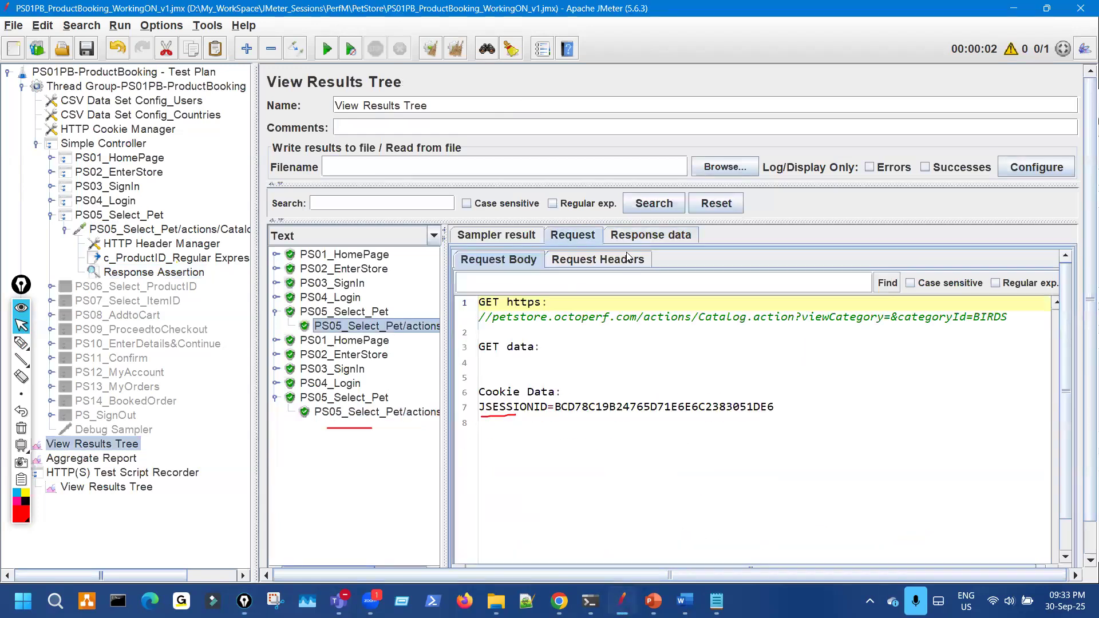
pyautogui.doubleClick(990, 318)
pyautogui.click(689, 237)
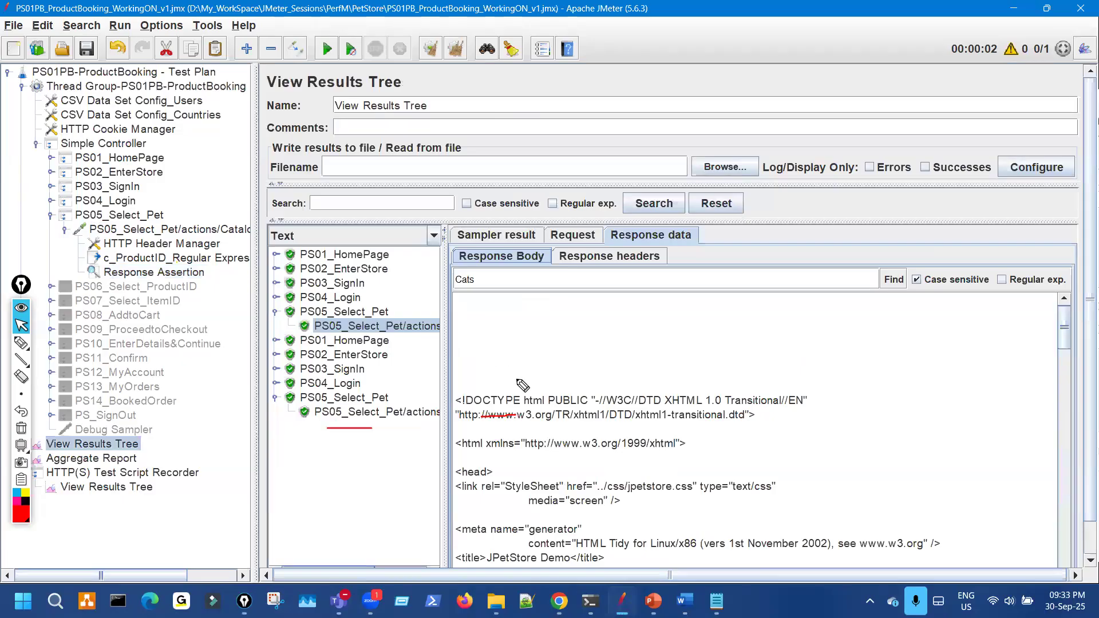
pyautogui.click(886, 280)
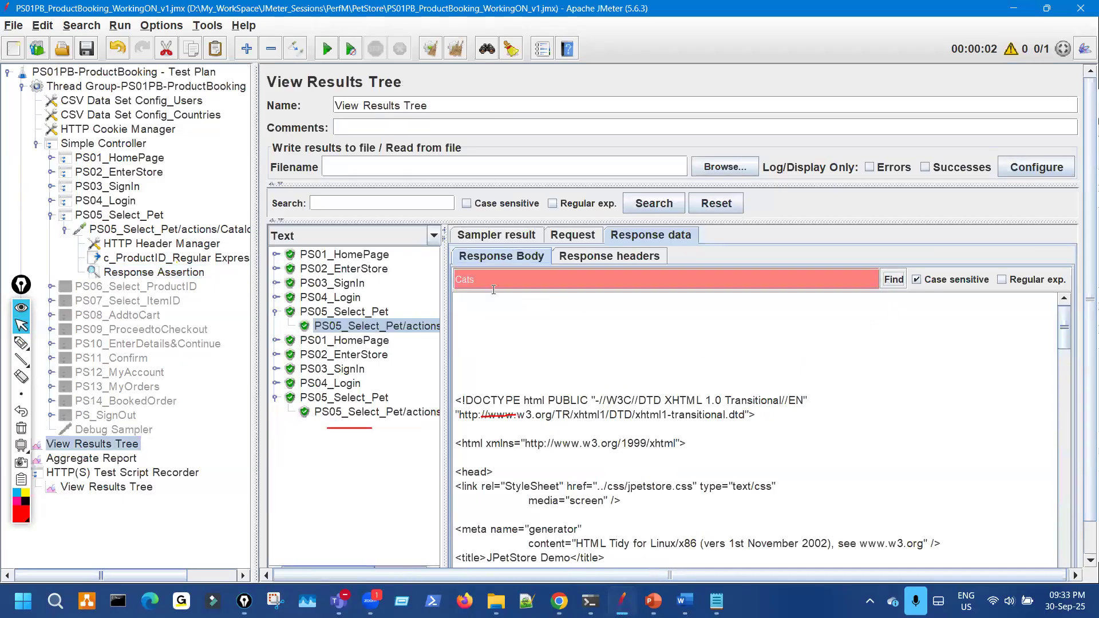
# Step: Find the category heading in the first PS05_Select_Pet response body, mark it in red, and clear the ink
pyautogui.scroll(-6, 659, 498)
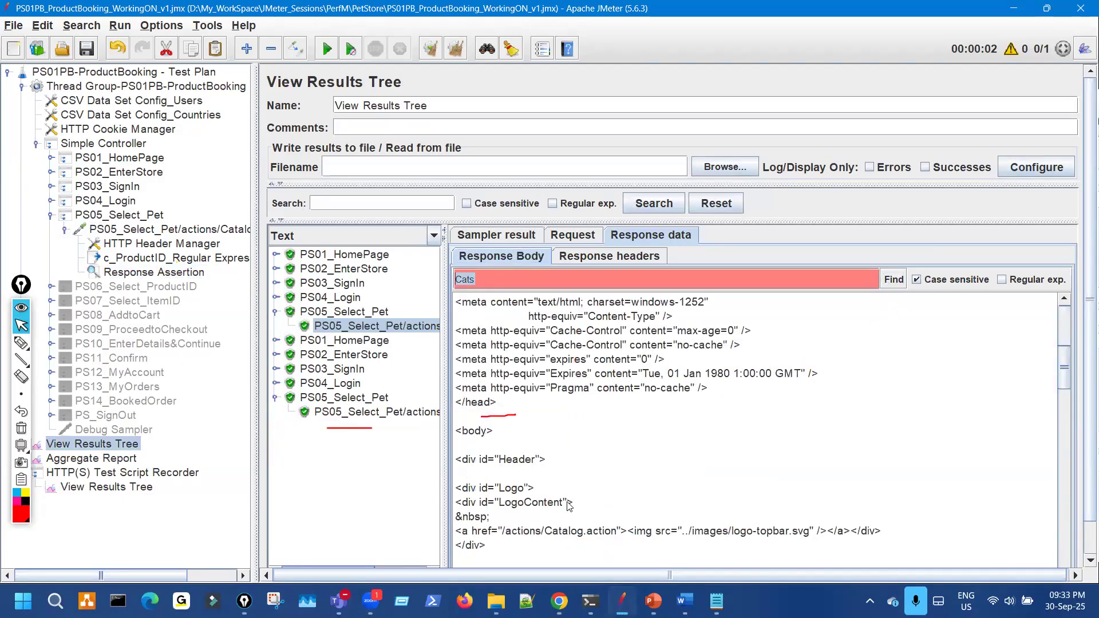
pyautogui.scroll(-8, 610, 473)
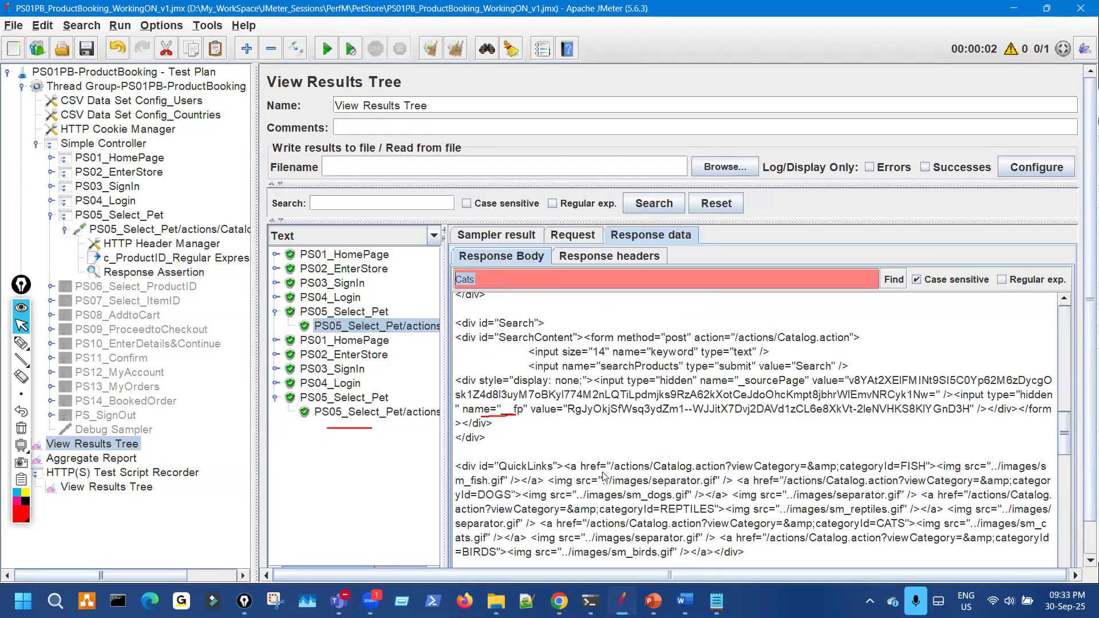
pyautogui.hotkey('ctrl', 'shift', '3')
pyautogui.moveTo(464, 431); pyautogui.dragTo(498, 428)
pyautogui.hotkey('ctrl', 'shift', '7')
# Step: Switch to Chrome and inspect the HTML element of the Fish heading on the JPetStore page in widened developer tools
pyautogui.hotkey('alt', 'Tab')
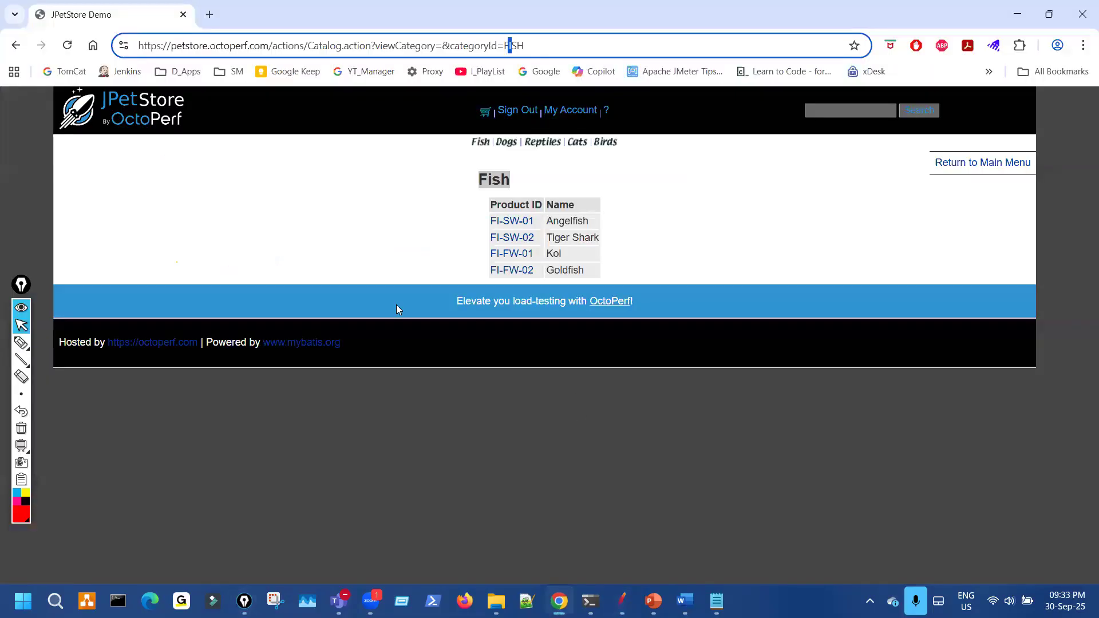
pyautogui.rightClick(314, 252)
pyautogui.click(383, 568)
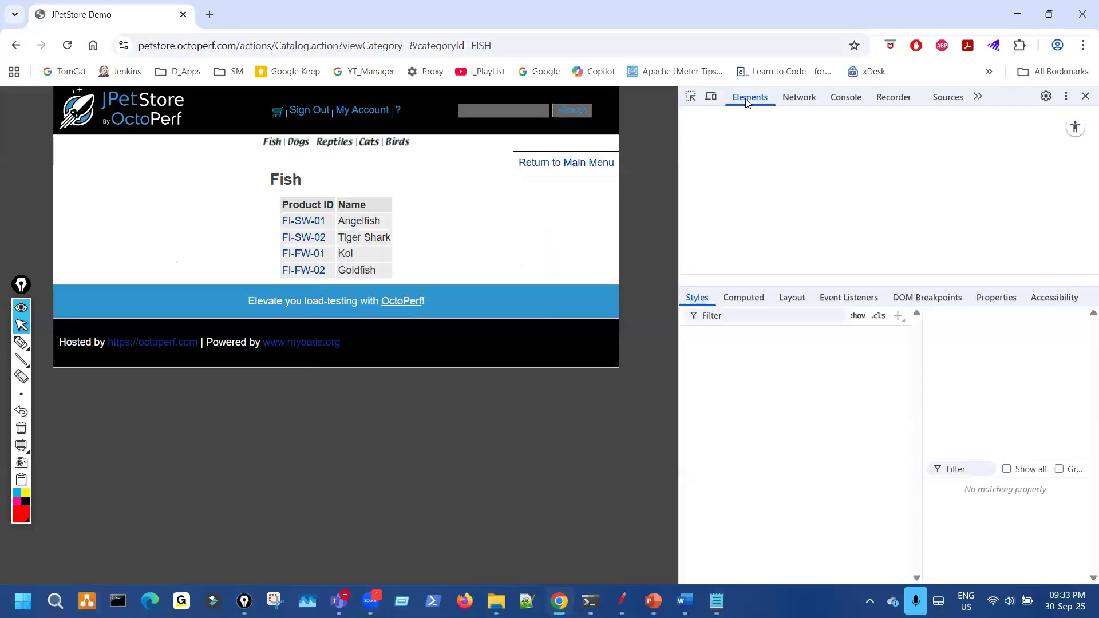
pyautogui.click(295, 184)
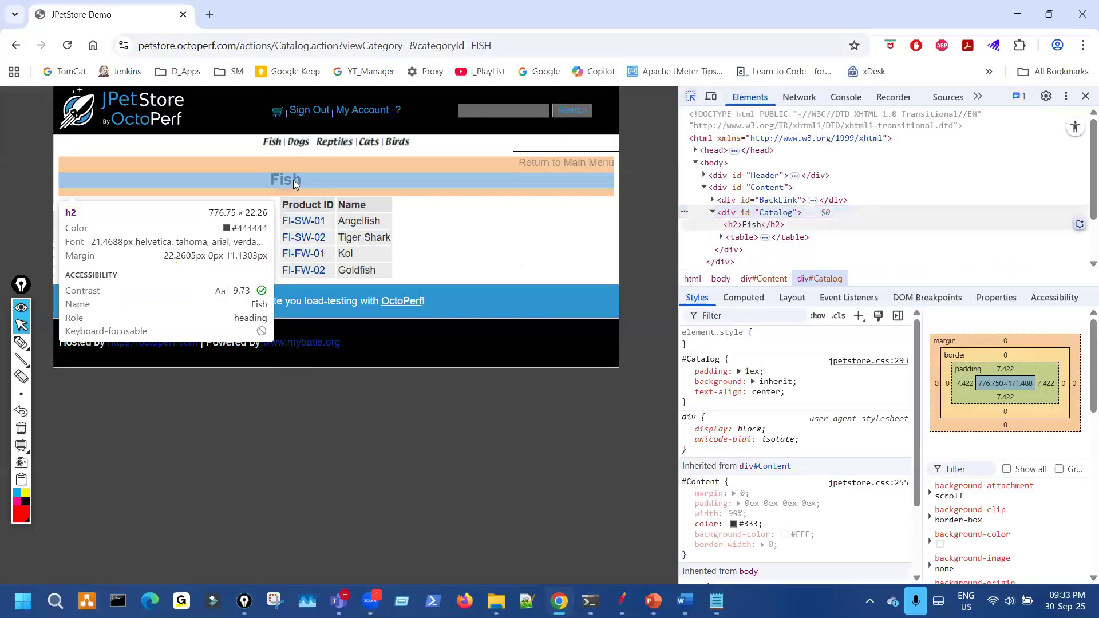
pyautogui.moveTo(679, 244); pyautogui.dragTo(606, 247)
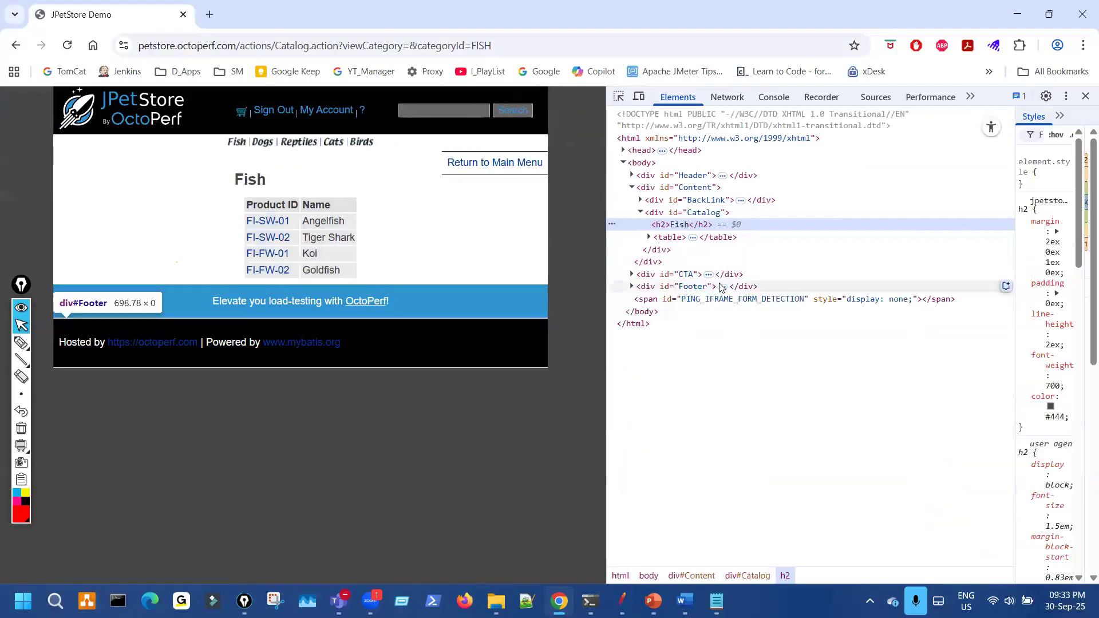
pyautogui.moveTo(715, 226); pyautogui.dragTo(709, 222)
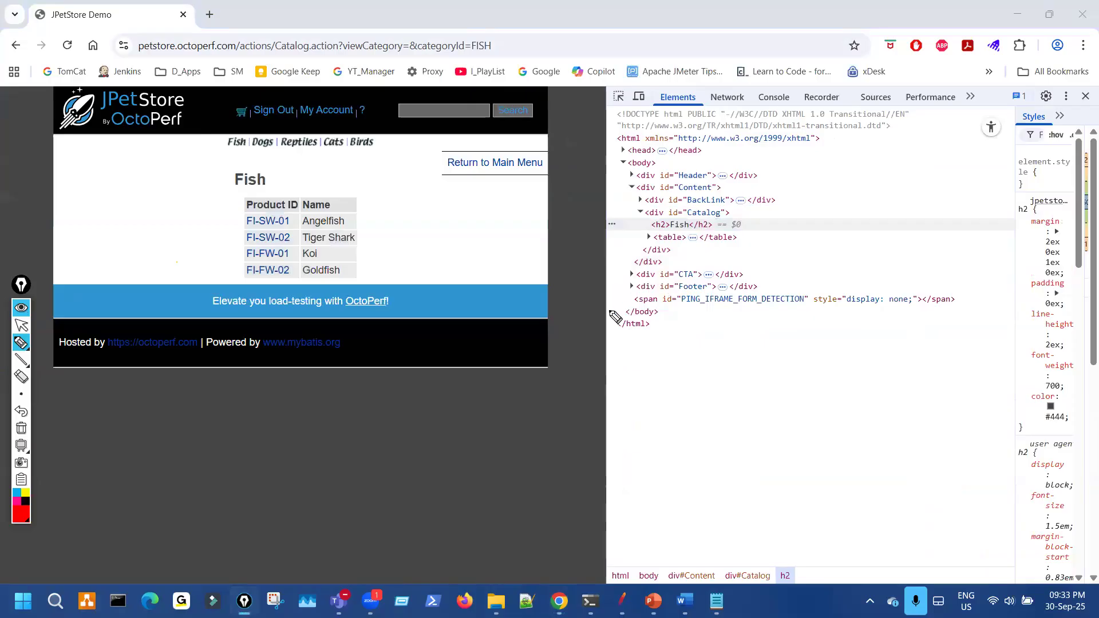
pyautogui.click(21, 325)
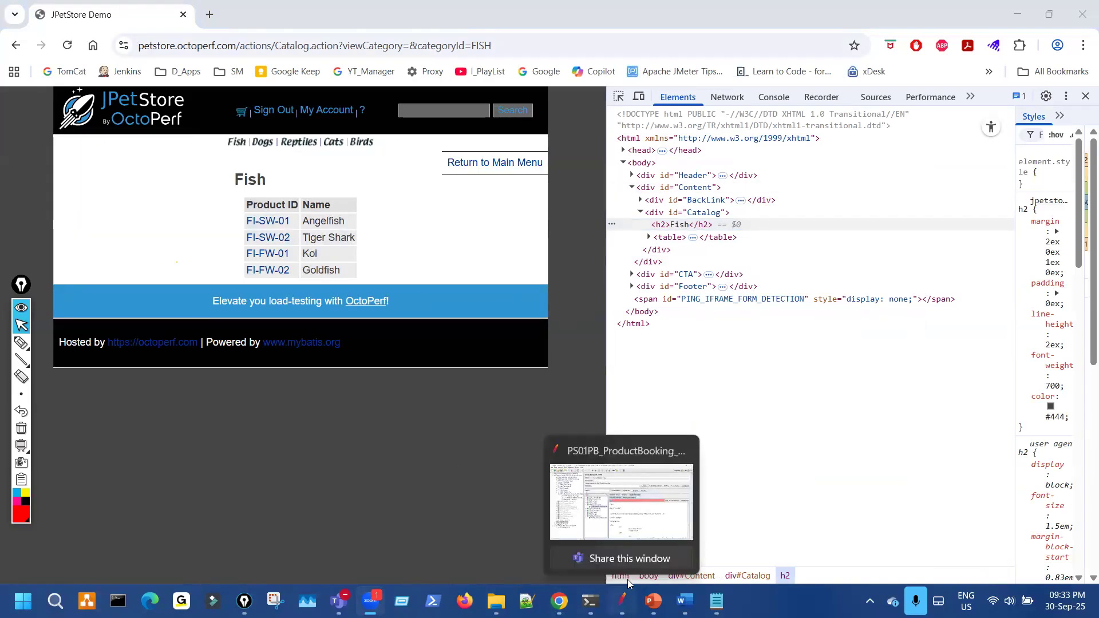
# Step: Circle the Fish heading, Sign Out link and URL category in red, sketch explanatory letters and arrows on the page, and clear the ink
pyautogui.click(23, 345)
pyautogui.moveTo(233, 179); pyautogui.dragTo(259, 193)
pyautogui.moveTo(434, 213)
pyautogui.mouseDown()
pyautogui.moveTo(438, 235)
pyautogui.moveTo(475, 236)
pyautogui.moveTo(417, 219)
pyautogui.mouseUp()
pyautogui.moveTo(467, 292); pyautogui.dragTo(477, 318)
pyautogui.moveTo(463, 371)
pyautogui.mouseDown()
pyautogui.moveTo(490, 407)
pyautogui.moveTo(513, 346)
pyautogui.mouseUp()
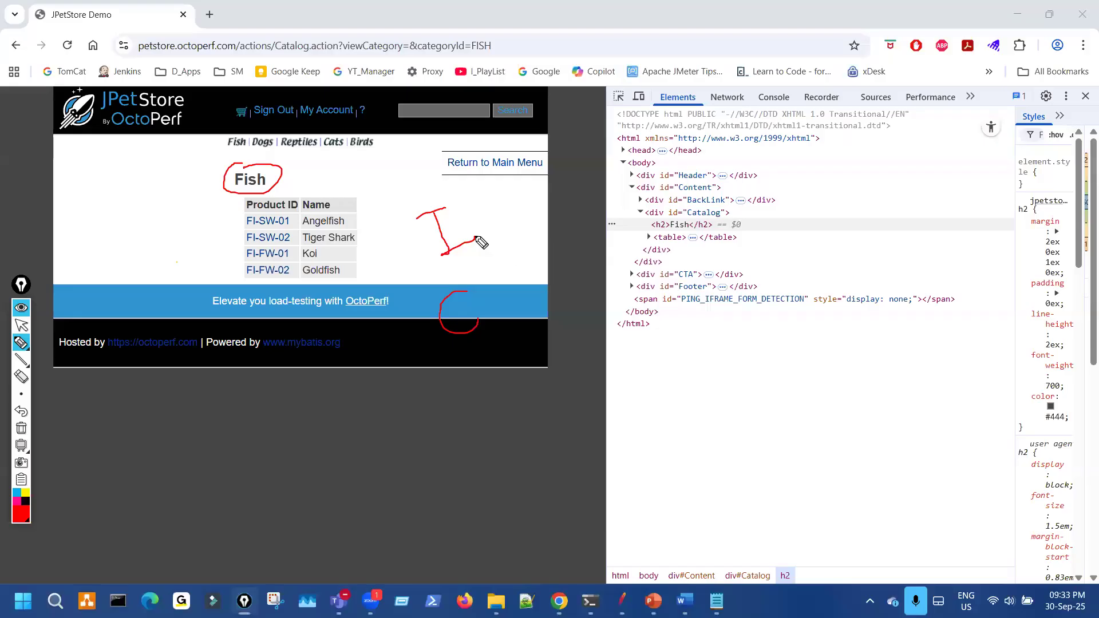
pyautogui.moveTo(281, 113)
pyautogui.mouseDown()
pyautogui.moveTo(309, 120)
pyautogui.moveTo(285, 119)
pyautogui.mouseUp()
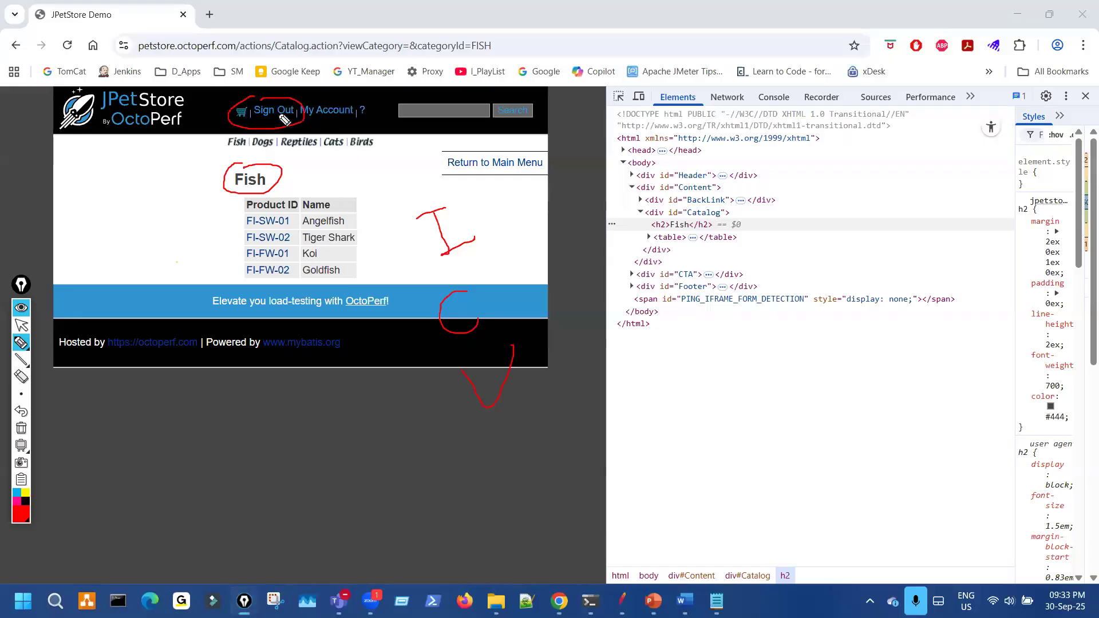
pyautogui.moveTo(229, 98); pyautogui.dragTo(264, 83)
pyautogui.moveTo(548, 192); pyautogui.dragTo(479, 212)
pyautogui.moveTo(234, 165)
pyautogui.mouseDown()
pyautogui.moveTo(262, 193)
pyautogui.moveTo(285, 170)
pyautogui.mouseUp()
pyautogui.moveTo(465, 51)
pyautogui.mouseDown()
pyautogui.moveTo(455, 86)
pyautogui.moveTo(542, 95)
pyautogui.moveTo(532, 139)
pyautogui.moveTo(515, 137)
pyautogui.moveTo(538, 138)
pyautogui.mouseUp()
pyautogui.moveTo(232, 165)
pyautogui.mouseDown()
pyautogui.moveTo(254, 197)
pyautogui.moveTo(257, 166)
pyautogui.mouseUp()
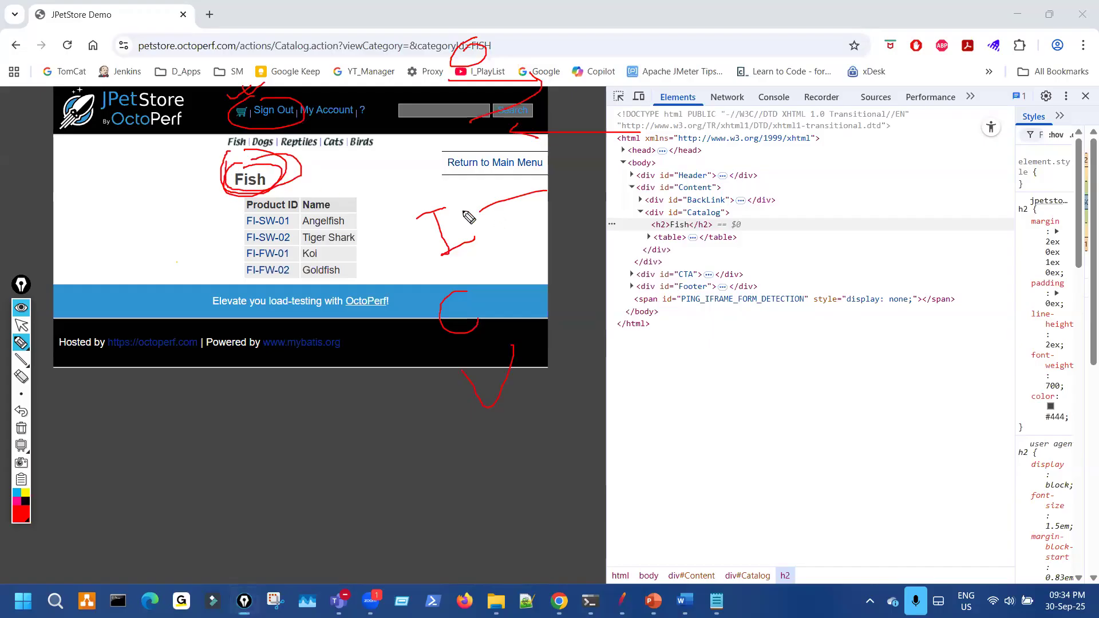
pyautogui.moveTo(492, 194)
pyautogui.mouseDown()
pyautogui.moveTo(508, 214)
pyautogui.moveTo(554, 198)
pyautogui.mouseUp()
pyautogui.moveTo(602, 275)
pyautogui.mouseDown()
pyautogui.moveTo(491, 304)
pyautogui.moveTo(514, 315)
pyautogui.mouseUp()
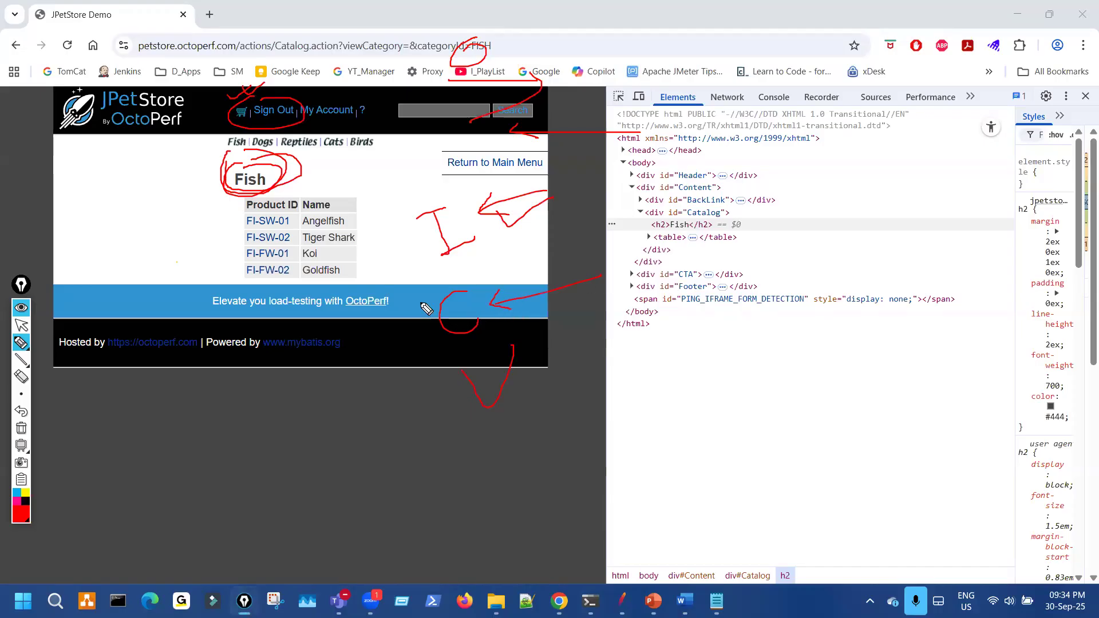
pyautogui.moveTo(226, 190)
pyautogui.mouseDown()
pyautogui.moveTo(246, 170)
pyautogui.moveTo(279, 187)
pyautogui.moveTo(262, 179)
pyautogui.mouseUp()
pyautogui.moveTo(165, 302); pyautogui.dragTo(183, 353)
pyautogui.moveTo(202, 322); pyautogui.dragTo(207, 310)
pyautogui.moveTo(219, 452)
pyautogui.mouseDown()
pyautogui.moveTo(288, 482)
pyautogui.moveTo(261, 484)
pyautogui.mouseUp()
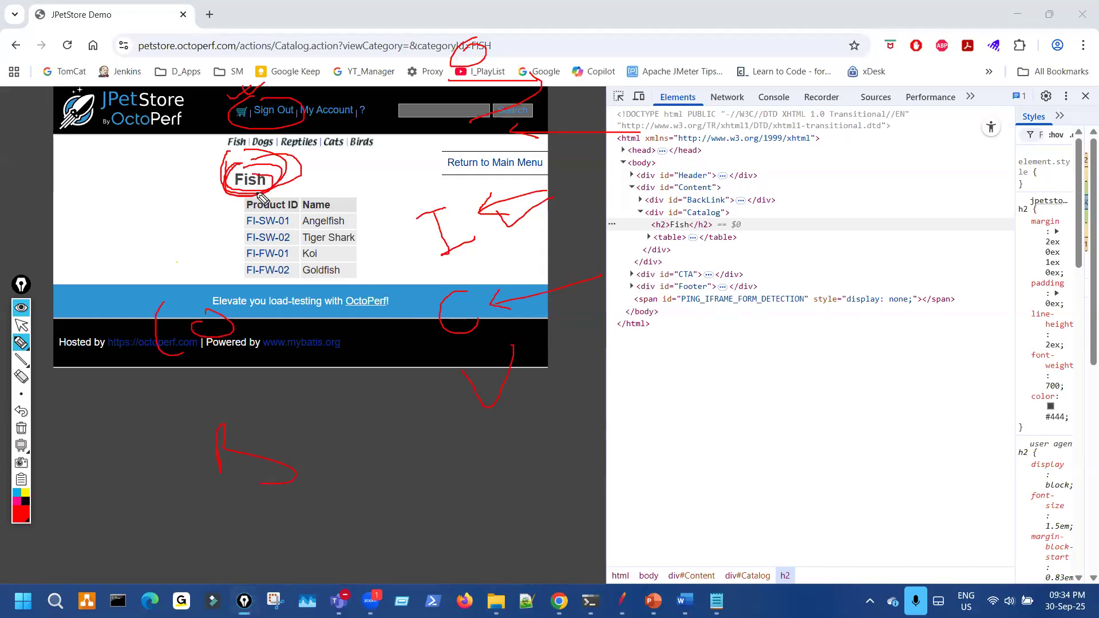
pyautogui.hotkey('ctrl', 'shift', '7')
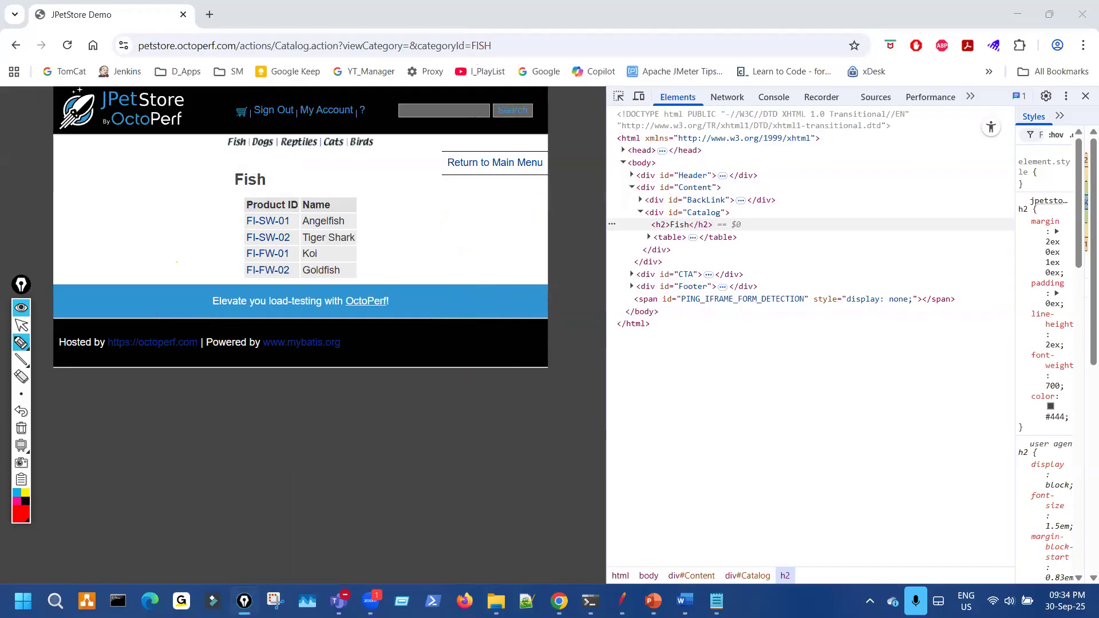
# Step: Return to JMeter, open the PS05_Select_Pet Response Assertion, underline c_Pet in the second pattern in red, and clear the ink
pyautogui.hotkey('ctrl', 'shift', '2')
pyautogui.click(621, 601)
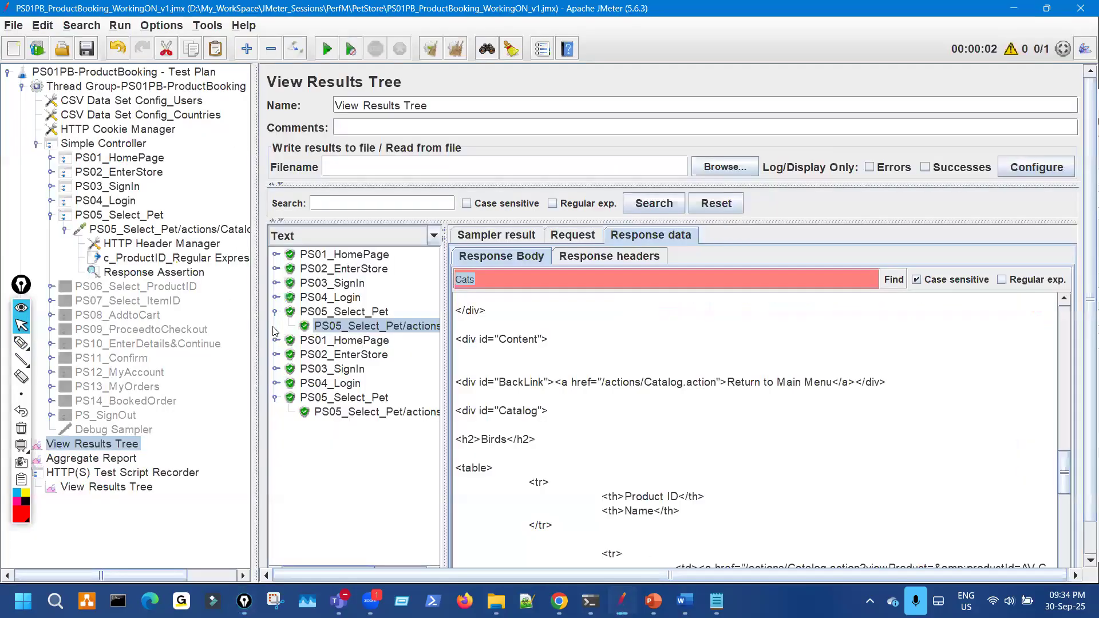
pyautogui.click(194, 270)
pyautogui.hotkey('ctrl', 'shift', '1')
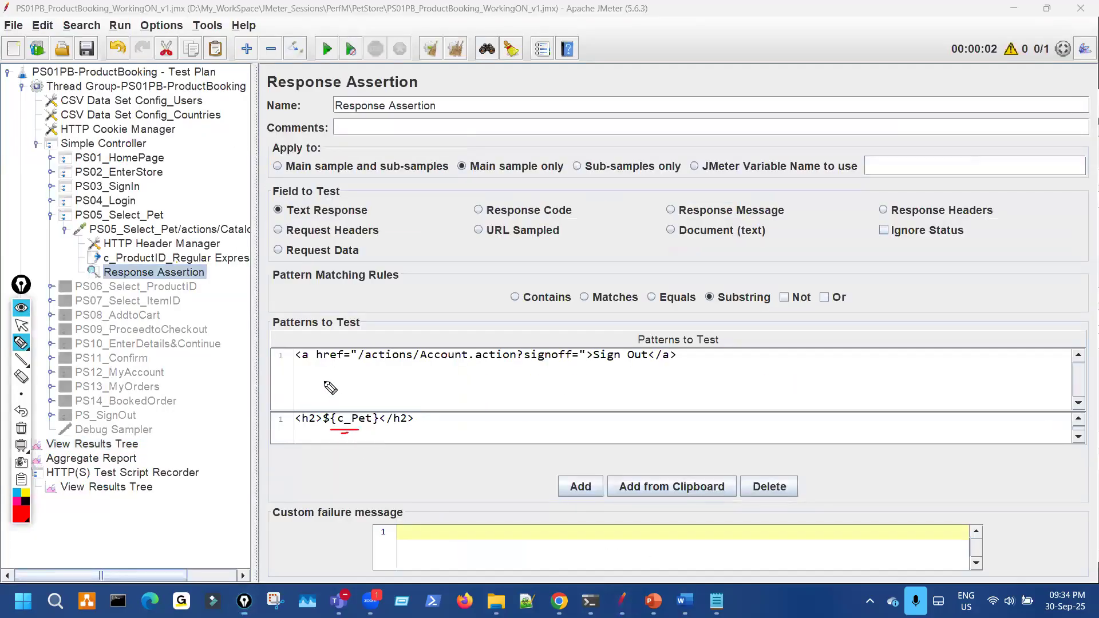
pyautogui.hotkey('ctrl', 'shift', '7')
pyautogui.hotkey('ctrl', 'shift', '2')
# Step: Open the PS05_Select_Pet HTTP request, draw a red mark from its categoryId value, and clear the ink
pyautogui.click(242, 234)
pyautogui.hotkey('ctrl', 'shift', '3')
pyautogui.moveTo(543, 366)
pyautogui.mouseDown()
pyautogui.moveTo(503, 341)
pyautogui.moveTo(540, 356)
pyautogui.moveTo(579, 274)
pyautogui.moveTo(633, 297)
pyautogui.moveTo(667, 275)
pyautogui.moveTo(705, 289)
pyautogui.moveTo(717, 269)
pyautogui.mouseUp()
pyautogui.hotkey('ctrl', 'shift', '7')
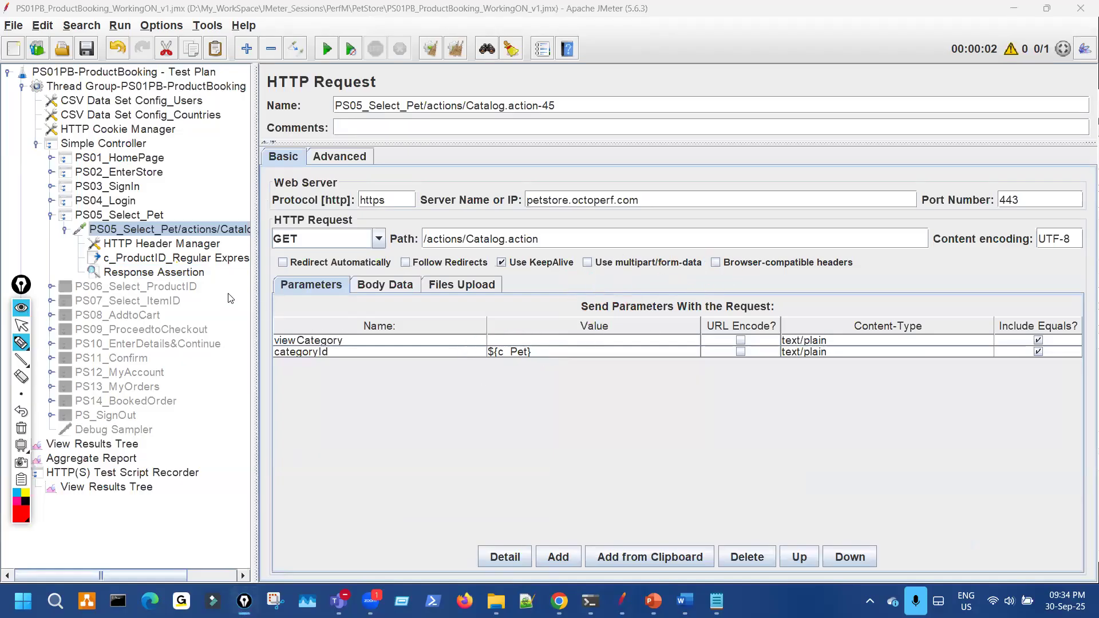
# Step: Reopen the PS05_Select_Pet Response Assertion, underline and tick the ${c_Pet} pattern in red, and clear the ink
pyautogui.hotkey('ctrl', 'shift', '2')
pyautogui.click(306, 451)
pyautogui.moveTo(398, 435); pyautogui.dragTo(329, 433)
pyautogui.moveTo(422, 417); pyautogui.dragTo(458, 402)
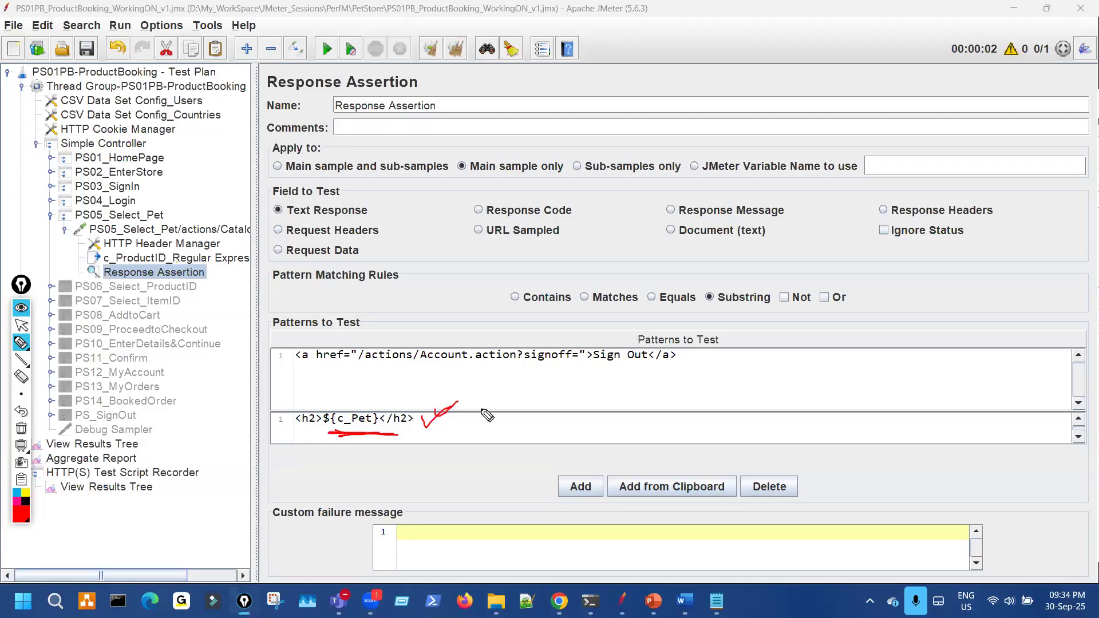
pyautogui.press('Escape')
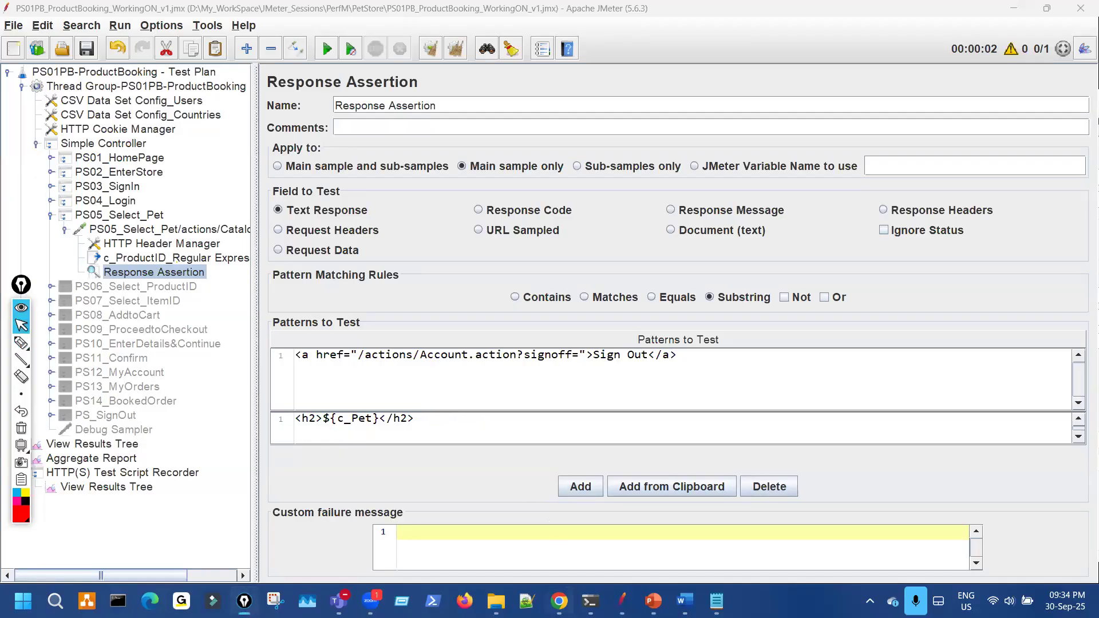
# Step: Switch to the JPetStore page in Chrome, sketch red letters and arrows, circle the Fish heading, and clear the ink
pyautogui.moveTo(559, 601)
pyautogui.click(564, 511)
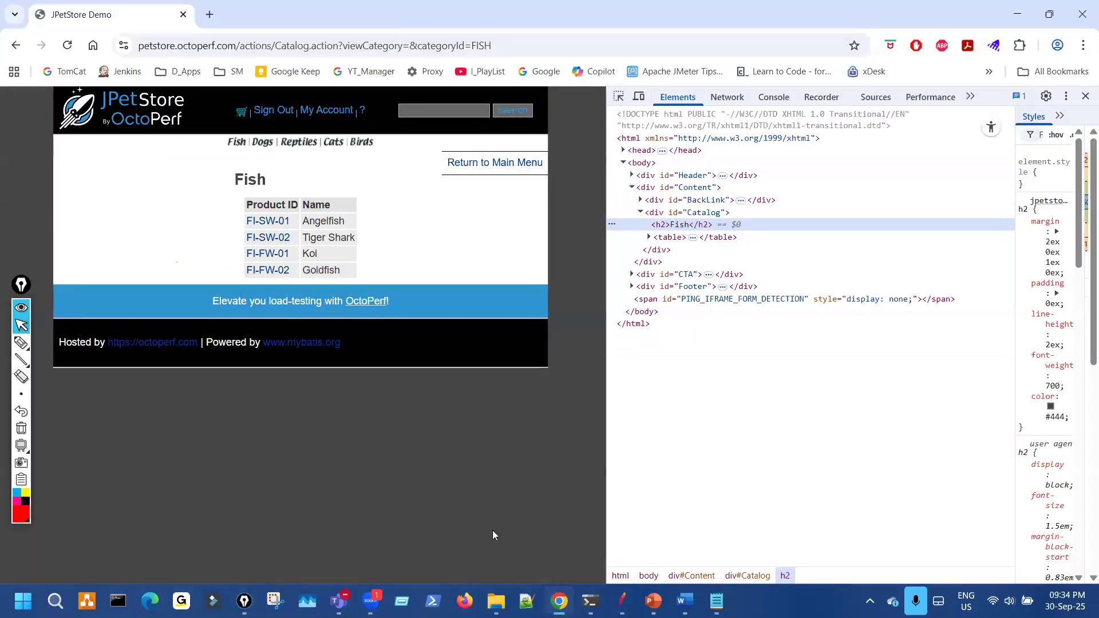
pyautogui.moveTo(24, 345)
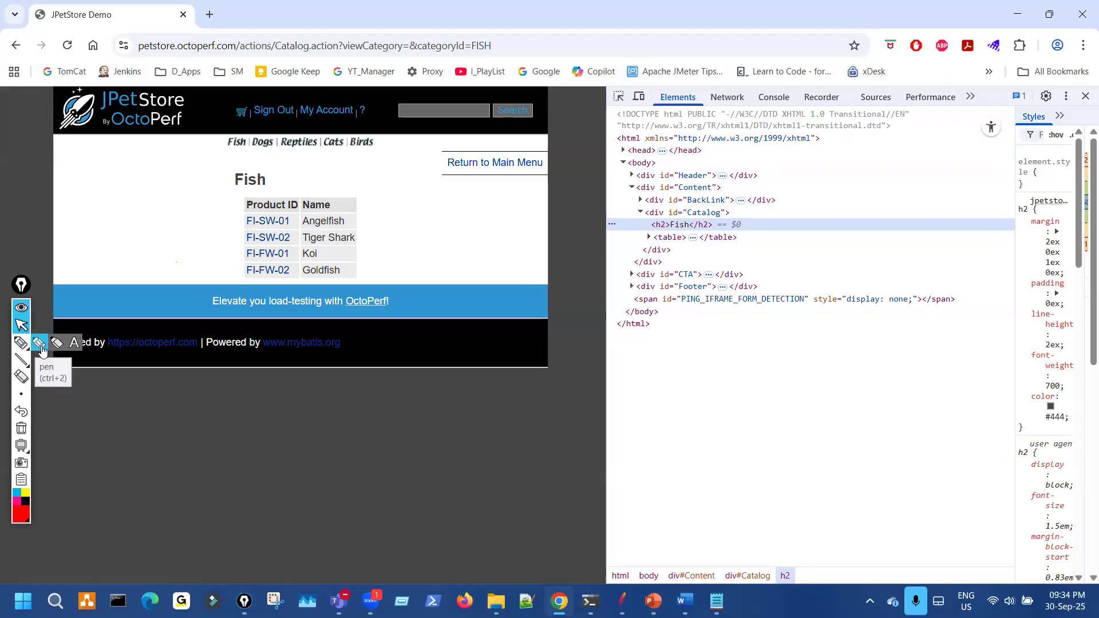
pyautogui.click(42, 350)
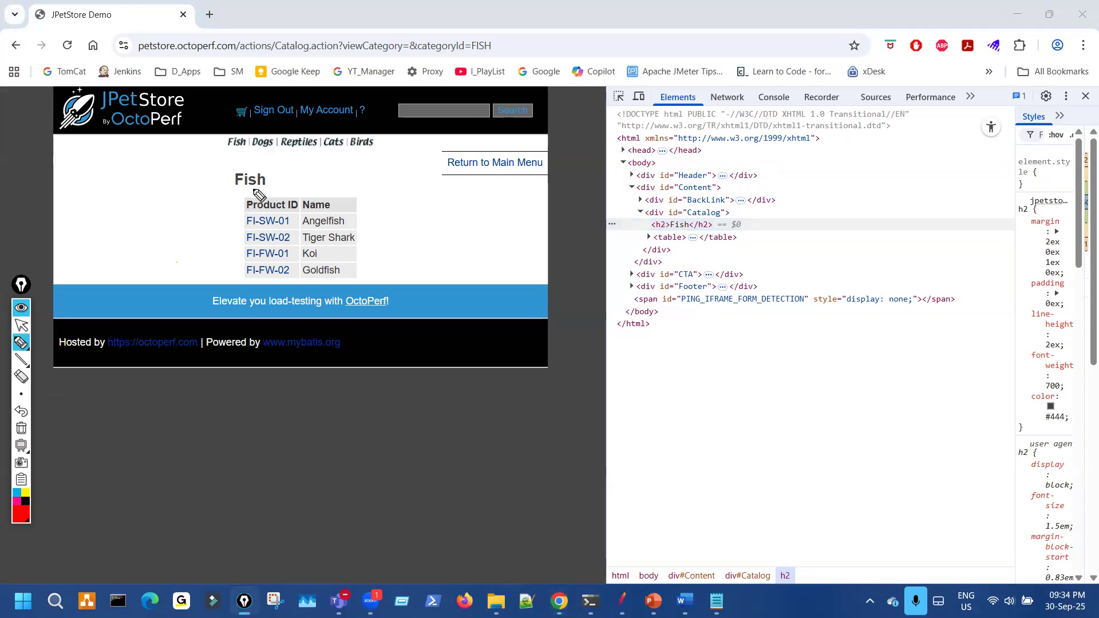
pyautogui.moveTo(430, 193)
pyautogui.mouseDown()
pyautogui.moveTo(434, 227)
pyautogui.moveTo(443, 177)
pyautogui.mouseUp()
pyautogui.moveTo(438, 271); pyautogui.dragTo(472, 258)
pyautogui.moveTo(450, 322); pyautogui.dragTo(498, 328)
pyautogui.moveTo(467, 199); pyautogui.dragTo(551, 172)
pyautogui.moveTo(473, 182); pyautogui.dragTo(501, 201)
pyautogui.moveTo(229, 163); pyautogui.dragTo(286, 135)
pyautogui.moveTo(551, 235)
pyautogui.mouseDown()
pyautogui.moveTo(497, 258)
pyautogui.moveTo(528, 260)
pyautogui.mouseUp()
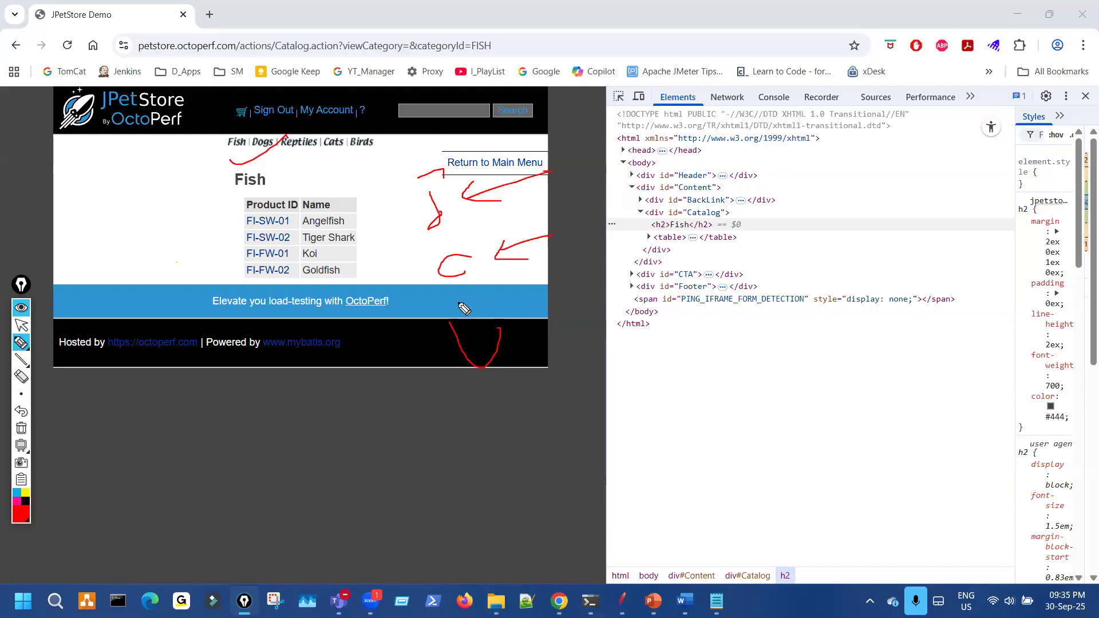
pyautogui.moveTo(536, 344); pyautogui.dragTo(606, 331)
pyautogui.moveTo(534, 328); pyautogui.dragTo(537, 346)
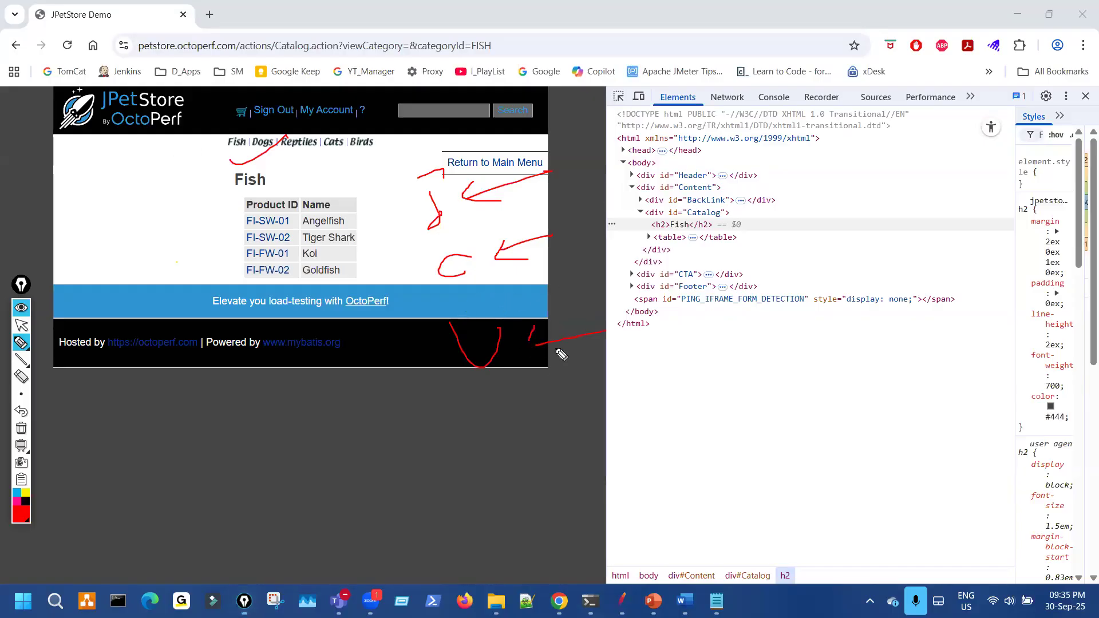
pyautogui.moveTo(230, 162)
pyautogui.mouseDown()
pyautogui.moveTo(263, 202)
pyautogui.moveTo(278, 180)
pyautogui.mouseUp()
pyautogui.moveTo(190, 184)
pyautogui.mouseDown()
pyautogui.moveTo(199, 195)
pyautogui.moveTo(210, 184)
pyautogui.mouseUp()
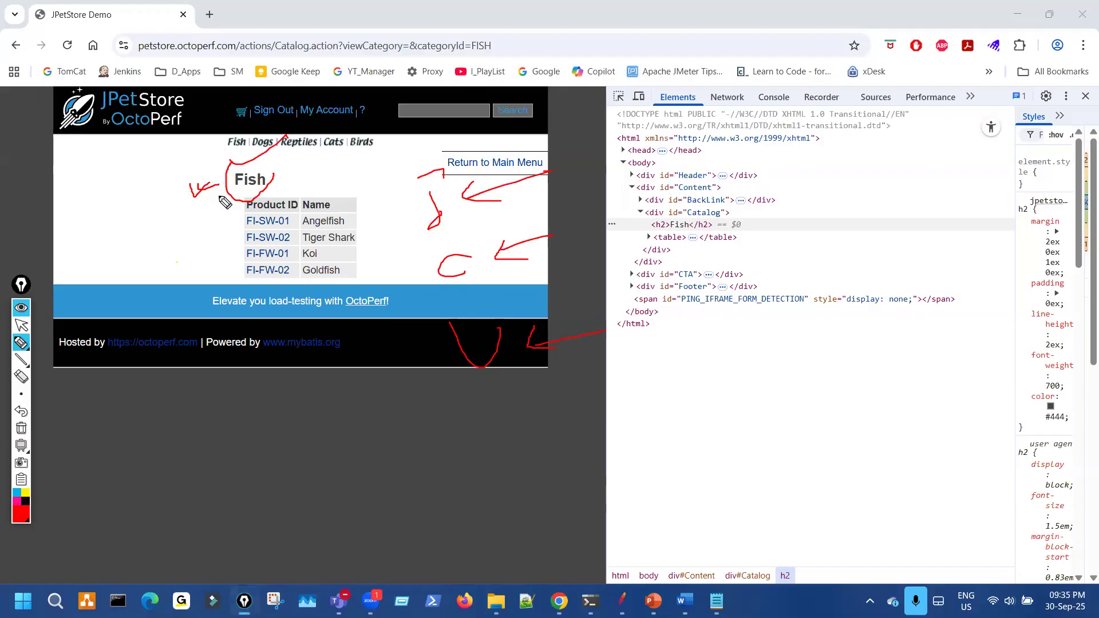
pyautogui.hotkey('ctrl', 'shift', '7')
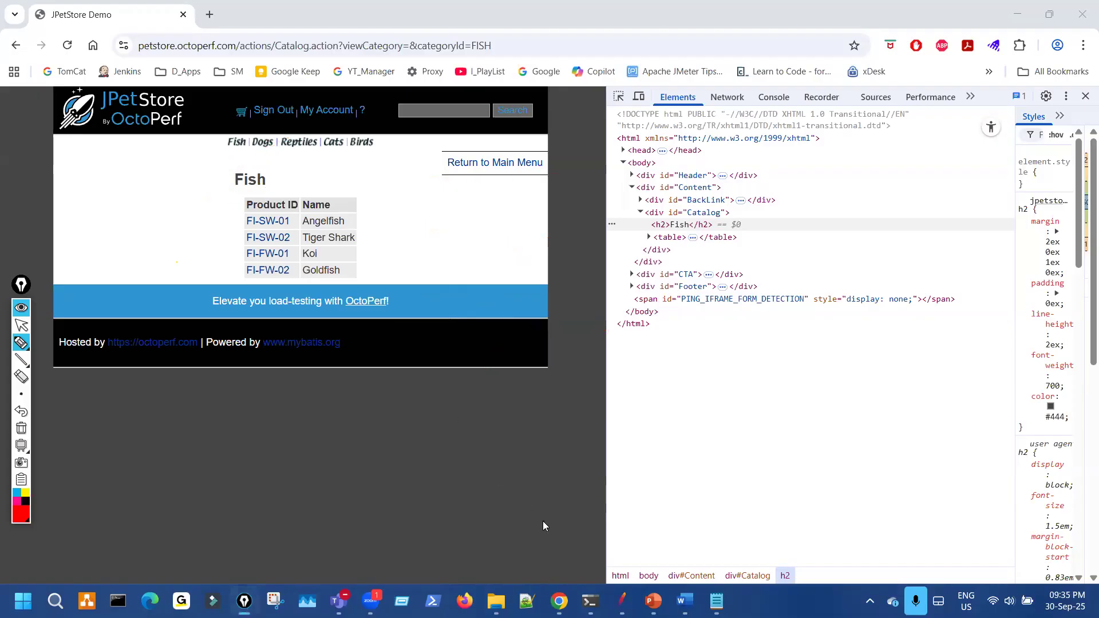
# Step: Return to JMeter, reopen the PS05_Select_Pet Response Assertion, draw red marks beside both patterns, and clear the ink
pyautogui.hotkey('ctrl', 'shift', '2')
pyautogui.hotkey('alt', 'Tab')
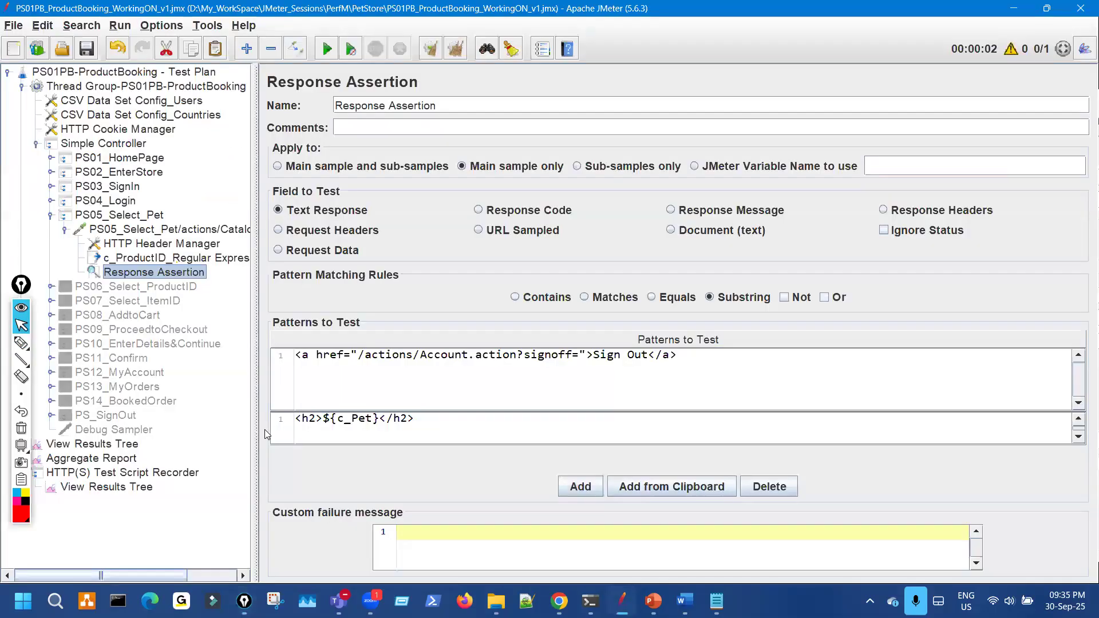
pyautogui.click(133, 445)
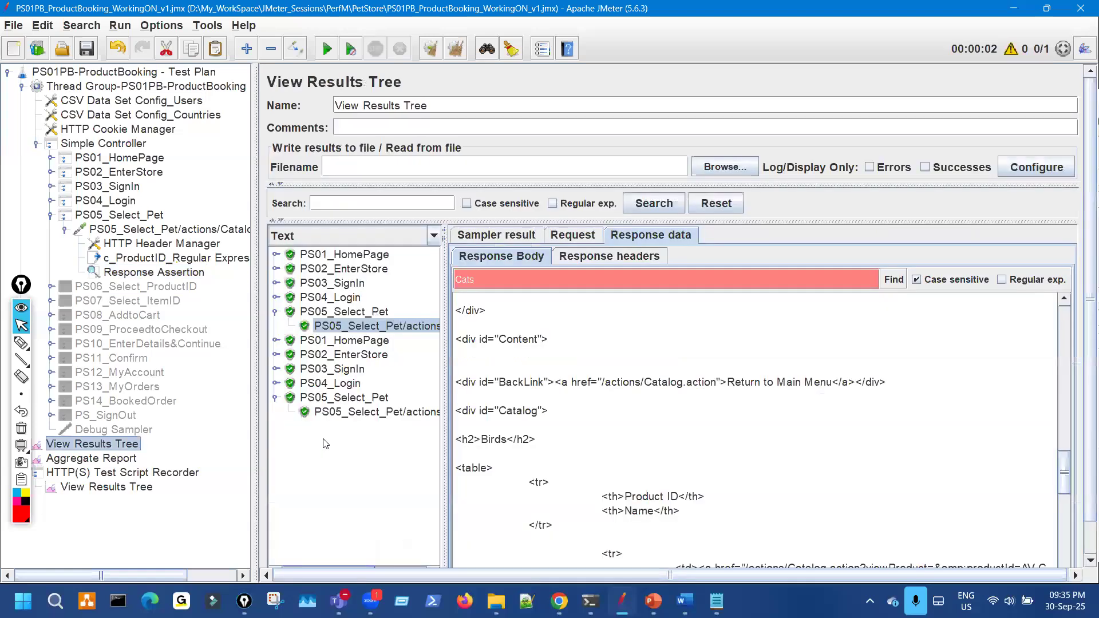
pyautogui.click(193, 274)
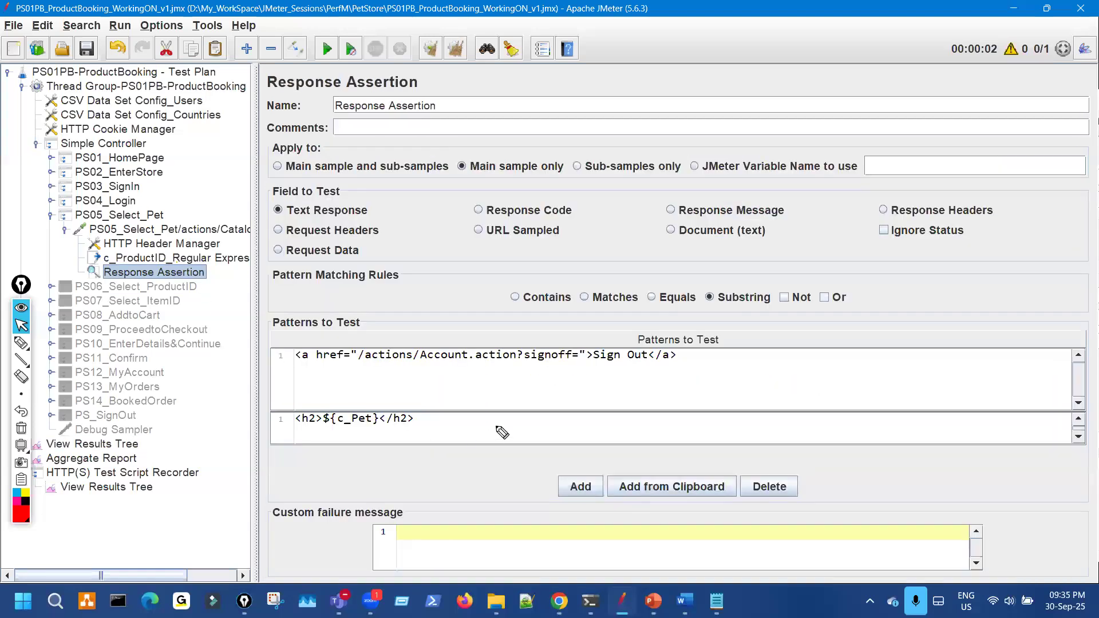
pyautogui.moveTo(510, 375); pyautogui.dragTo(558, 350)
pyautogui.moveTo(559, 410)
pyautogui.mouseDown()
pyautogui.moveTo(556, 440)
pyautogui.moveTo(633, 427)
pyautogui.mouseUp()
pyautogui.moveTo(754, 371)
pyautogui.mouseDown()
pyautogui.moveTo(830, 407)
pyautogui.moveTo(878, 393)
pyautogui.moveTo(899, 367)
pyautogui.mouseUp()
pyautogui.click(21, 428)
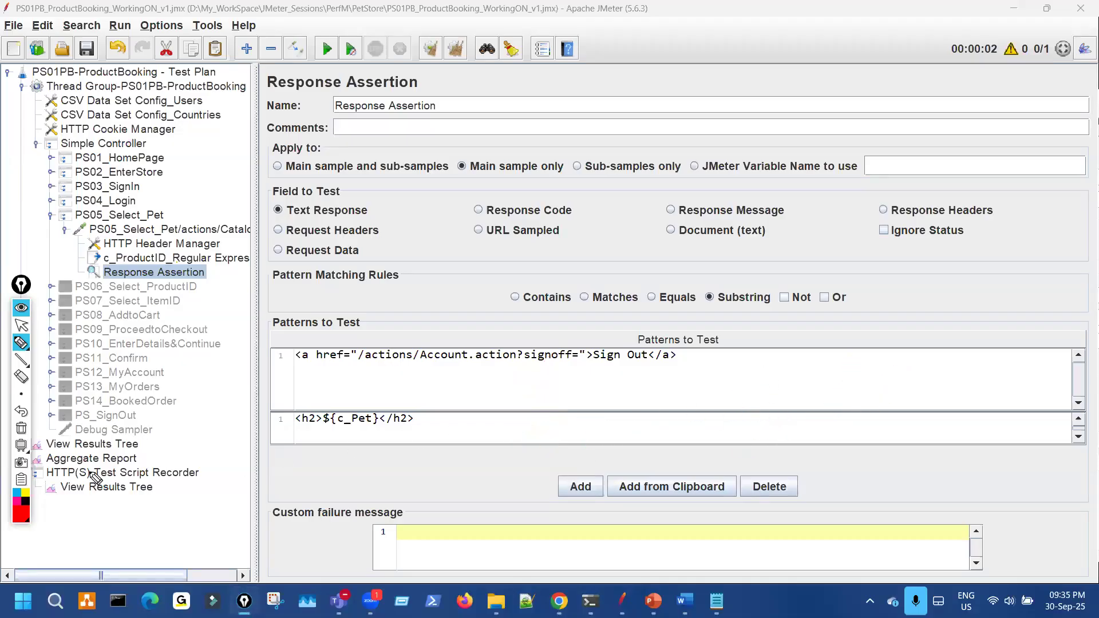
# Step: In View Results Tree, show the requests of both PS05_Select_Pet samples and mark their categoryId values
pyautogui.click(139, 444)
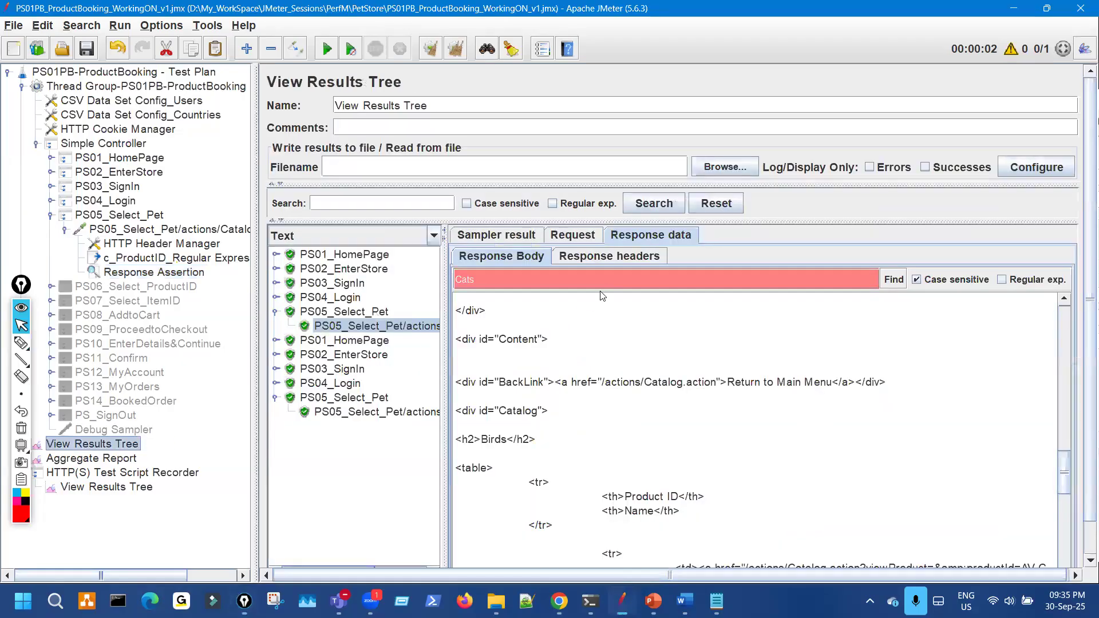
pyautogui.click(588, 234)
pyautogui.hotkey('ctrl', 'shift', '3')
pyautogui.moveTo(973, 311)
pyautogui.mouseDown()
pyautogui.moveTo(975, 328)
pyautogui.moveTo(1011, 316)
pyautogui.moveTo(968, 314)
pyautogui.mouseUp()
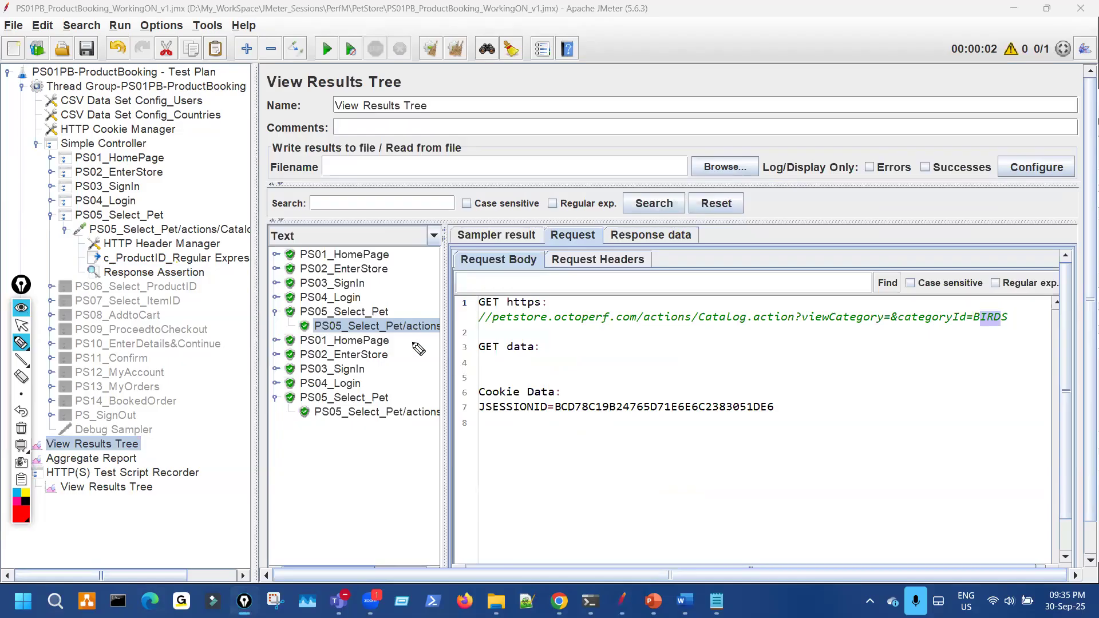
pyautogui.hotkey('ctrl', 'shift', '1')
pyautogui.click(375, 413)
pyautogui.hotkey('ctrl', 'shift', '3')
pyautogui.moveTo(973, 310)
pyautogui.mouseDown()
pyautogui.moveTo(976, 328)
pyautogui.moveTo(997, 307)
pyautogui.mouseUp()
pyautogui.hotkey('ctrl', 'shift', '1')
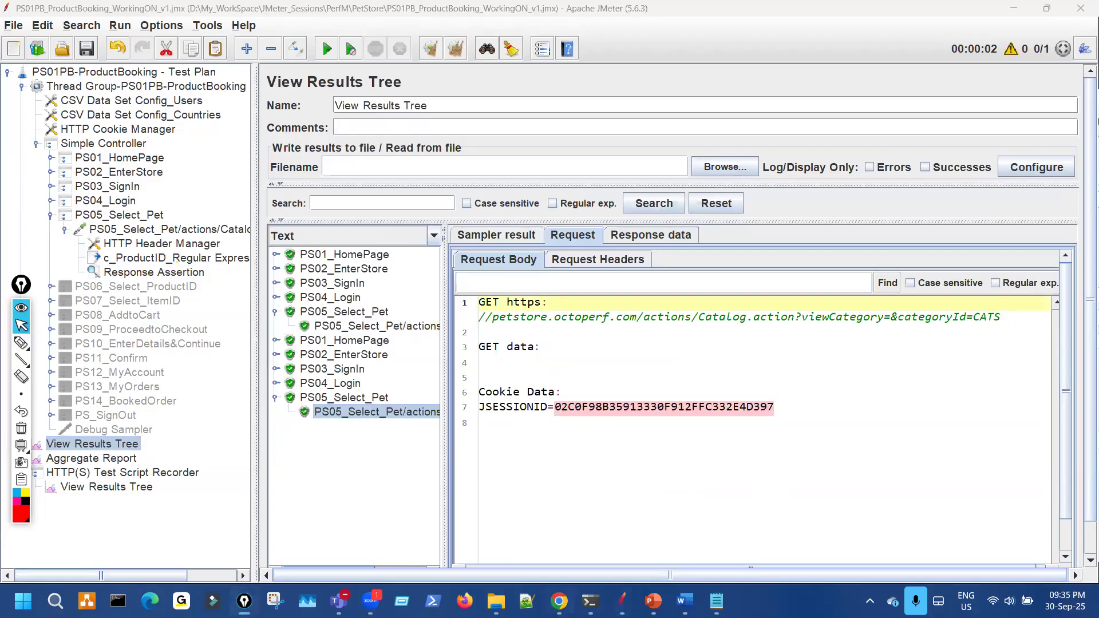
# Step: On the JPetStore page in Chrome, mark the URL category and box the Fish heading in red, and clear the ink
pyautogui.hotkey('alt', 'Tab')
pyautogui.hotkey('ctrl', 'shift', '3')
pyautogui.moveTo(473, 53)
pyautogui.mouseDown()
pyautogui.moveTo(497, 38)
pyautogui.moveTo(472, 43)
pyautogui.moveTo(492, 57)
pyautogui.moveTo(499, 38)
pyautogui.moveTo(467, 43)
pyautogui.mouseUp()
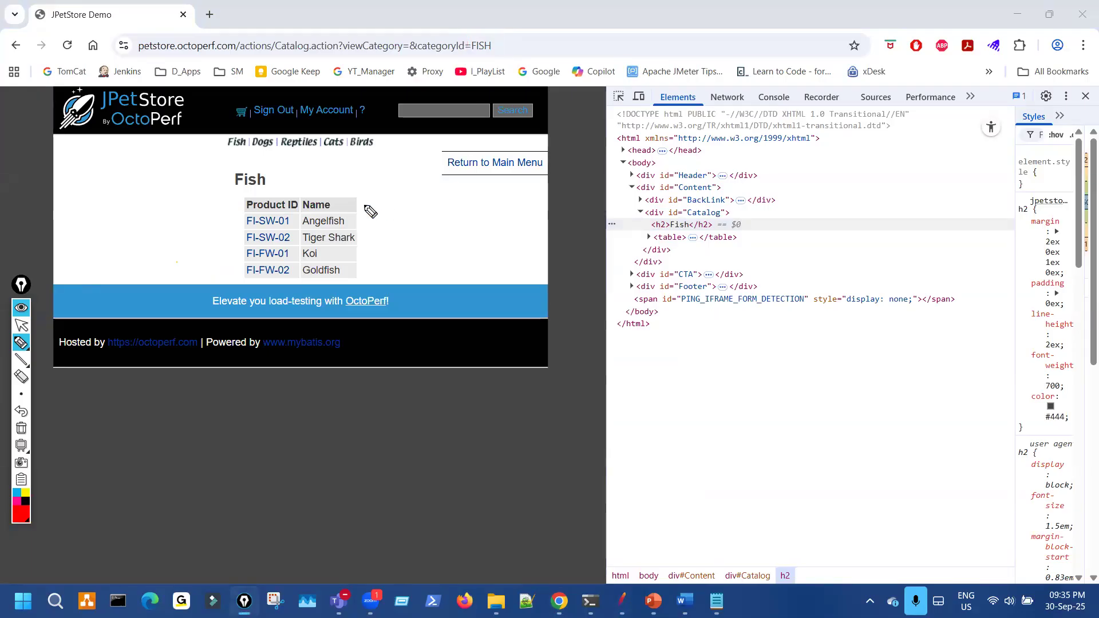
pyautogui.moveTo(222, 168)
pyautogui.mouseDown()
pyautogui.moveTo(222, 189)
pyautogui.moveTo(223, 167)
pyautogui.mouseUp()
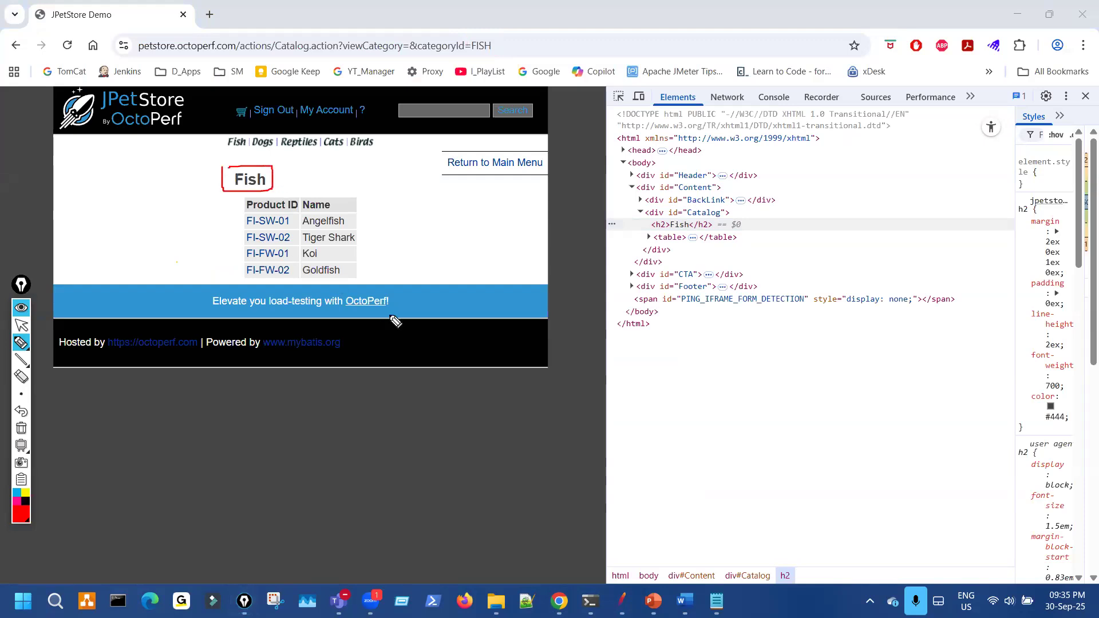
pyautogui.hotkey('ctrl', 'shift', '7')
pyautogui.hotkey('ctrl', 'shift', '2')
# Step: Back in JMeter, render the results as HTML, circle the heading in the first PS05_Select_Pet response in red, and clear the ink
pyautogui.hotkey('alt', 'Tab')
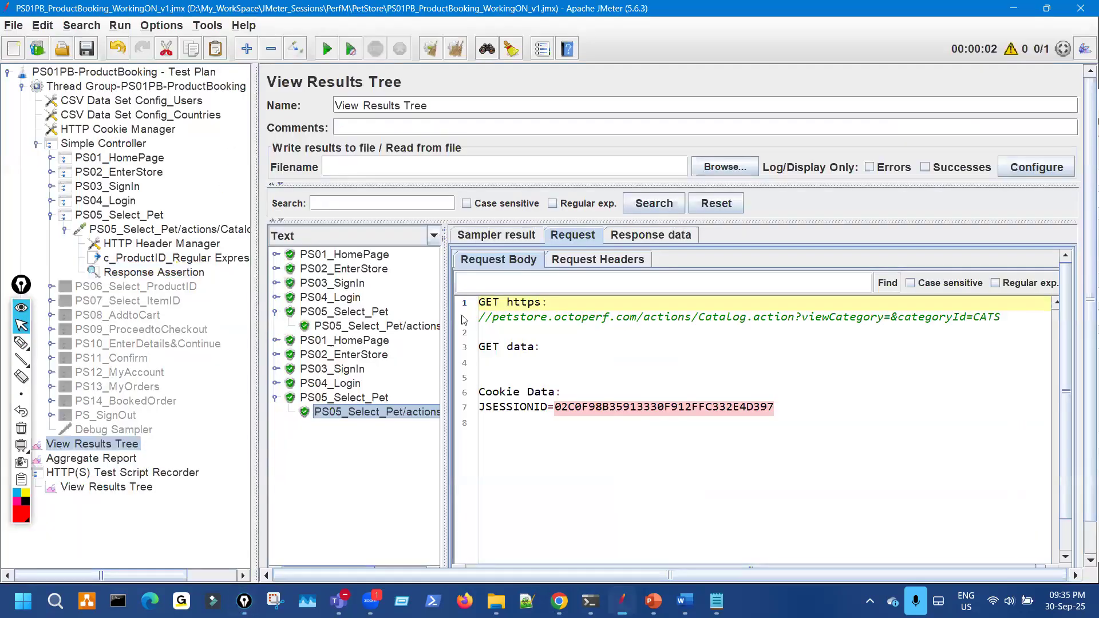
pyautogui.click(434, 236)
pyautogui.click(335, 294)
pyautogui.hotkey('ctrl', 'shift', '3')
pyautogui.moveTo(456, 362); pyautogui.dragTo(480, 375)
pyautogui.hotkey('ctrl', 'shift', '7')
pyautogui.hotkey('ctrl', 'shift', '2')
pyautogui.click(418, 326)
pyautogui.hotkey('ctrl', 'shift', '3')
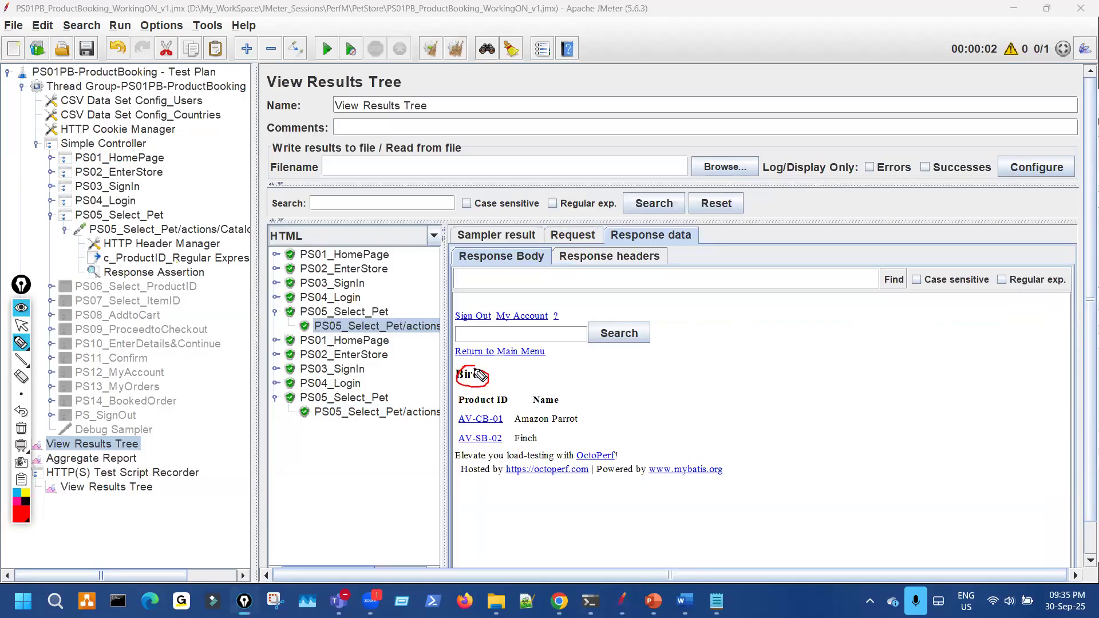
pyautogui.hotkey('ctrl', 'shift', '7')
pyautogui.hotkey('ctrl', 'shift', '2')
# Step: Open the PS05_Select_Pet HTTP request, circle its ${c_Pet} categoryId value in red, and write CATS below it
pyautogui.click(250, 229)
pyautogui.hotkey('ctrl', 'shift', '3')
pyautogui.moveTo(542, 359)
pyautogui.mouseDown()
pyautogui.moveTo(495, 352)
pyautogui.moveTo(531, 350)
pyautogui.moveTo(508, 435)
pyautogui.moveTo(607, 365)
pyautogui.moveTo(613, 407)
pyautogui.mouseUp()
pyautogui.moveTo(644, 360); pyautogui.dragTo(646, 394)
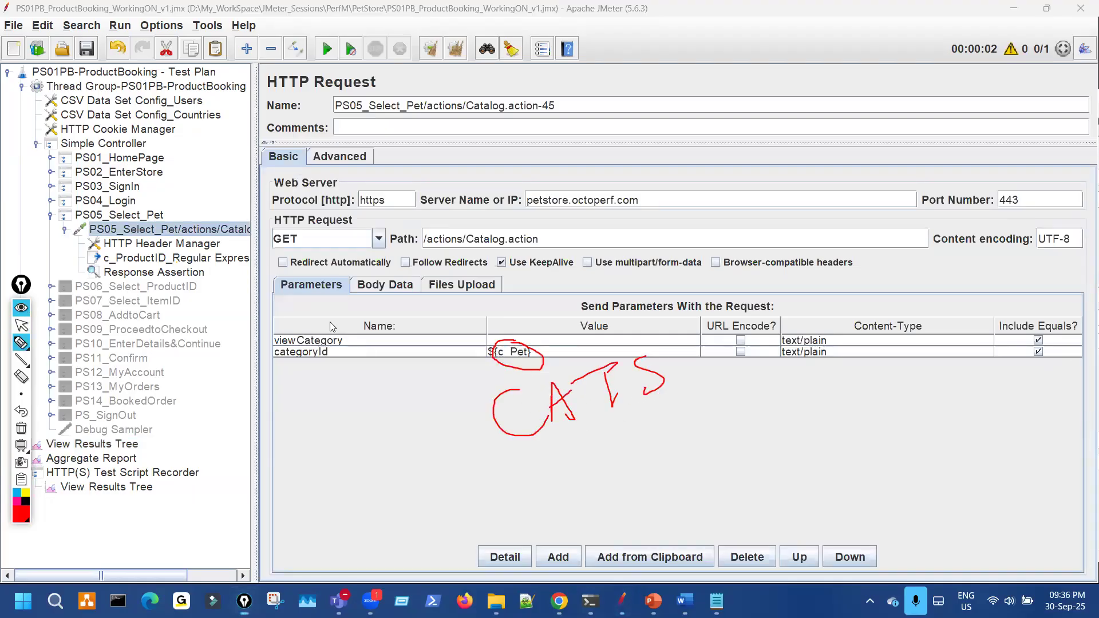
# Step: Open the PS05_Select_Pet Response Assertion, underline c_Pet in red, write CATS under it, mark the h2 tags, and clear the ink
pyautogui.hotkey('ctrl', 'shift', '2')
pyautogui.click(196, 272)
pyautogui.hotkey('ctrl', 'shift', '3')
pyautogui.moveTo(332, 427)
pyautogui.mouseDown()
pyautogui.moveTo(363, 428)
pyautogui.moveTo(355, 445)
pyautogui.moveTo(366, 449)
pyautogui.mouseUp()
pyautogui.moveTo(365, 440)
pyautogui.mouseDown()
pyautogui.moveTo(379, 432)
pyautogui.moveTo(381, 459)
pyautogui.moveTo(396, 446)
pyautogui.moveTo(388, 452)
pyautogui.mouseUp()
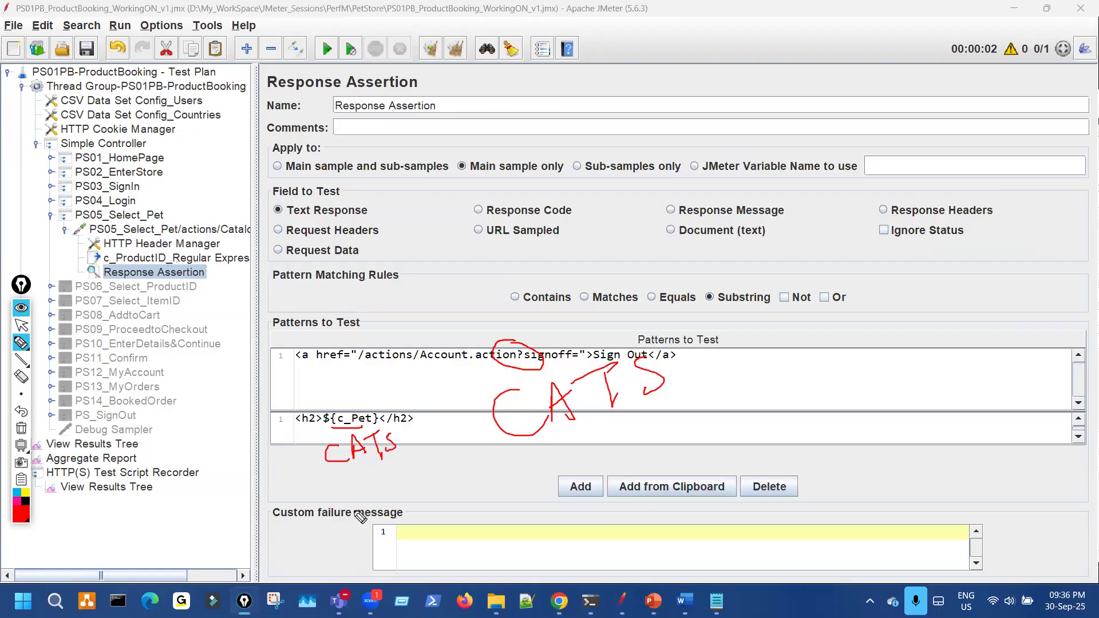
pyautogui.moveTo(294, 424); pyautogui.dragTo(325, 424)
pyautogui.moveTo(401, 437); pyautogui.dragTo(422, 425)
pyautogui.moveTo(740, 390)
pyautogui.mouseDown()
pyautogui.moveTo(796, 410)
pyautogui.moveTo(775, 404)
pyautogui.moveTo(748, 435)
pyautogui.mouseUp()
pyautogui.hotkey('ctrl', 'shift', '7')
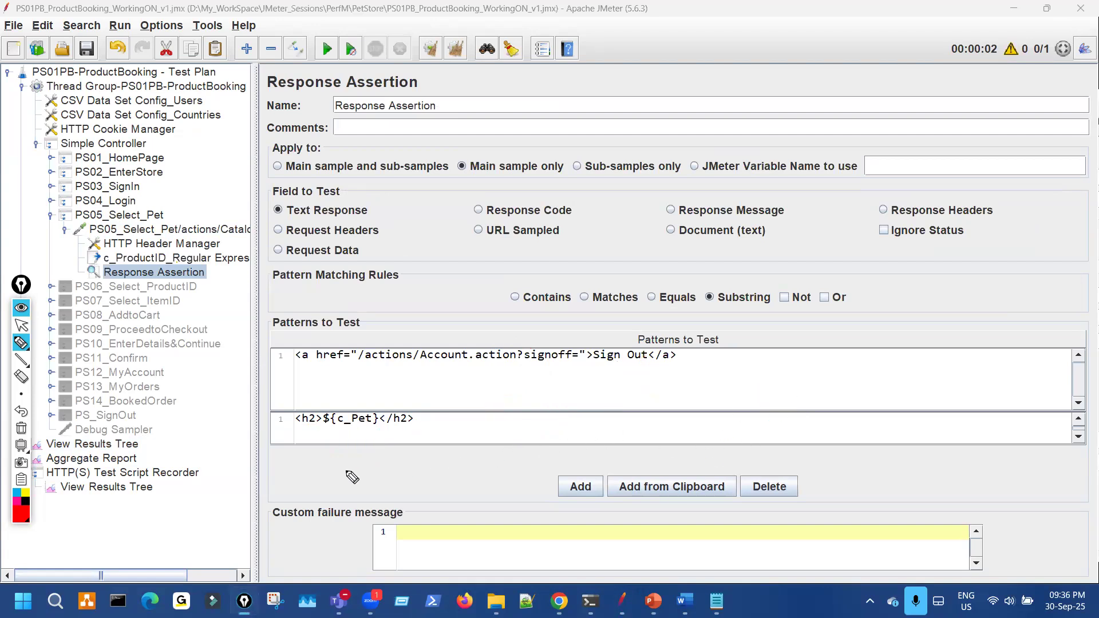
# Step: Open View Results Tree, clear the previous results, and run the test plan
pyautogui.hotkey('ctrl', 'shift', '2')
pyautogui.click(92, 443)
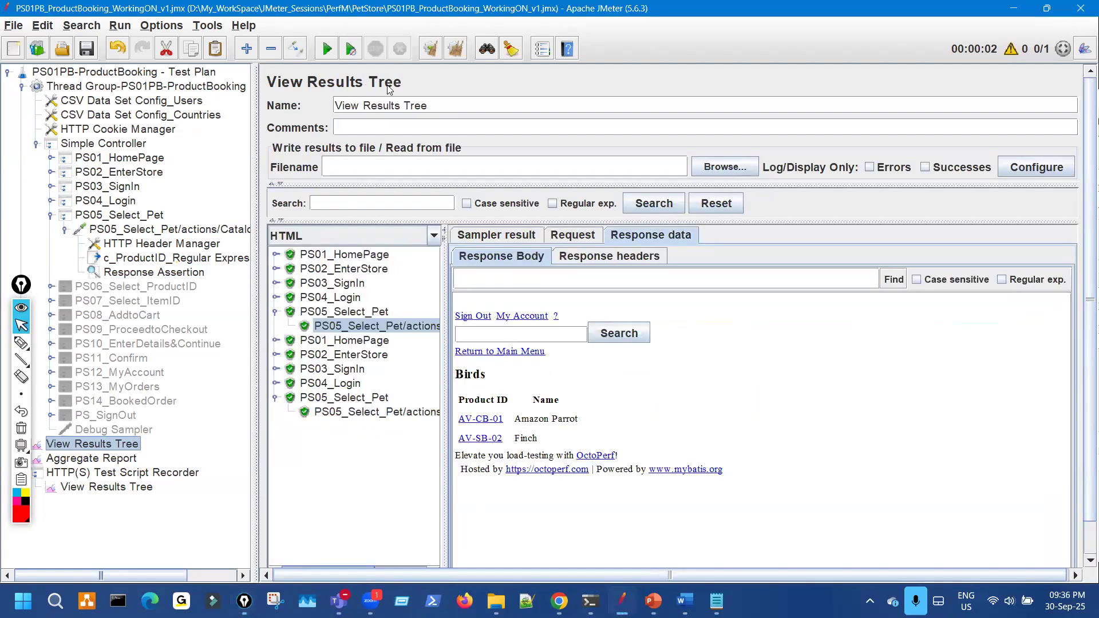
pyautogui.click(430, 48)
pyautogui.hotkey('ctrl', 'r')
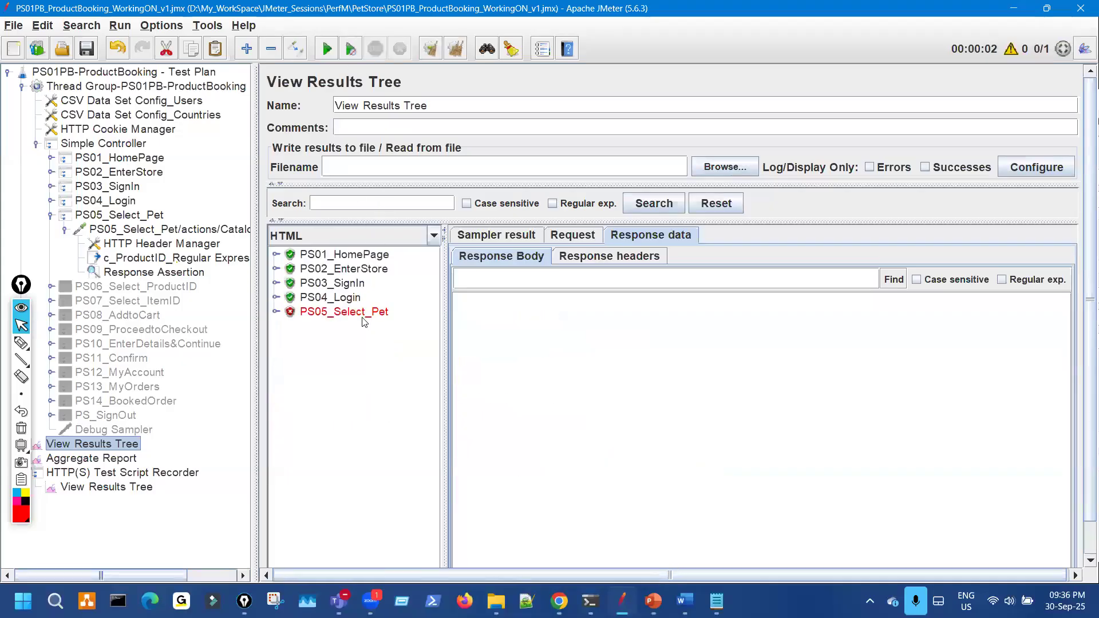
# Step: Open the Response Assertion result under the PS05_Select_Pet sample, mark its failure message in red, and clear the ink
pyautogui.click(281, 312)
pyautogui.click(276, 312)
pyautogui.click(290, 326)
pyautogui.click(377, 340)
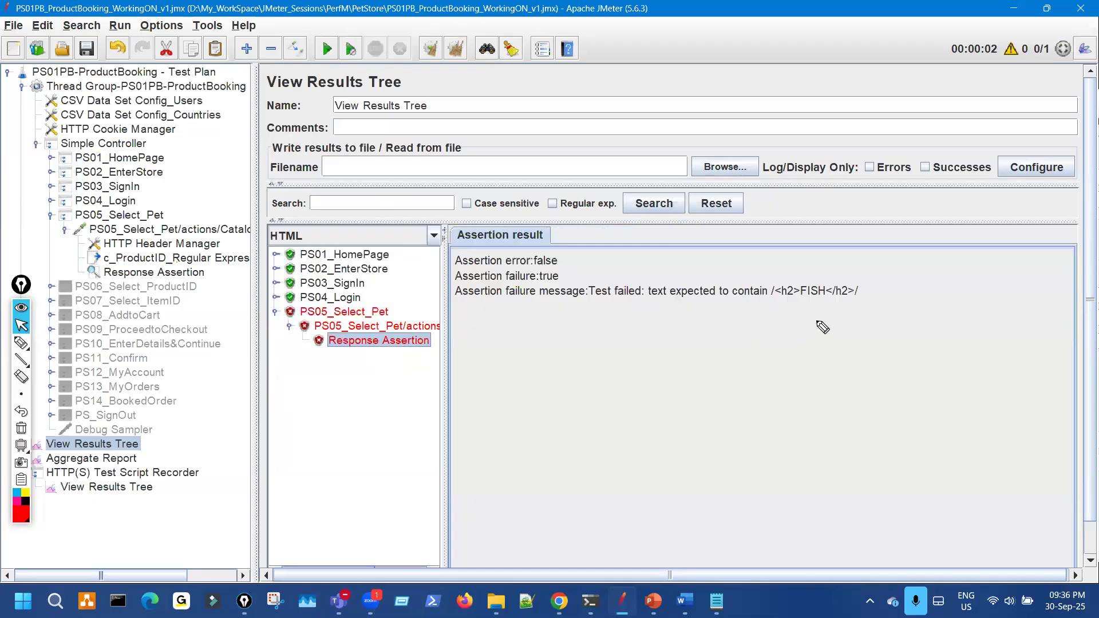
pyautogui.moveTo(660, 301); pyautogui.dragTo(745, 299)
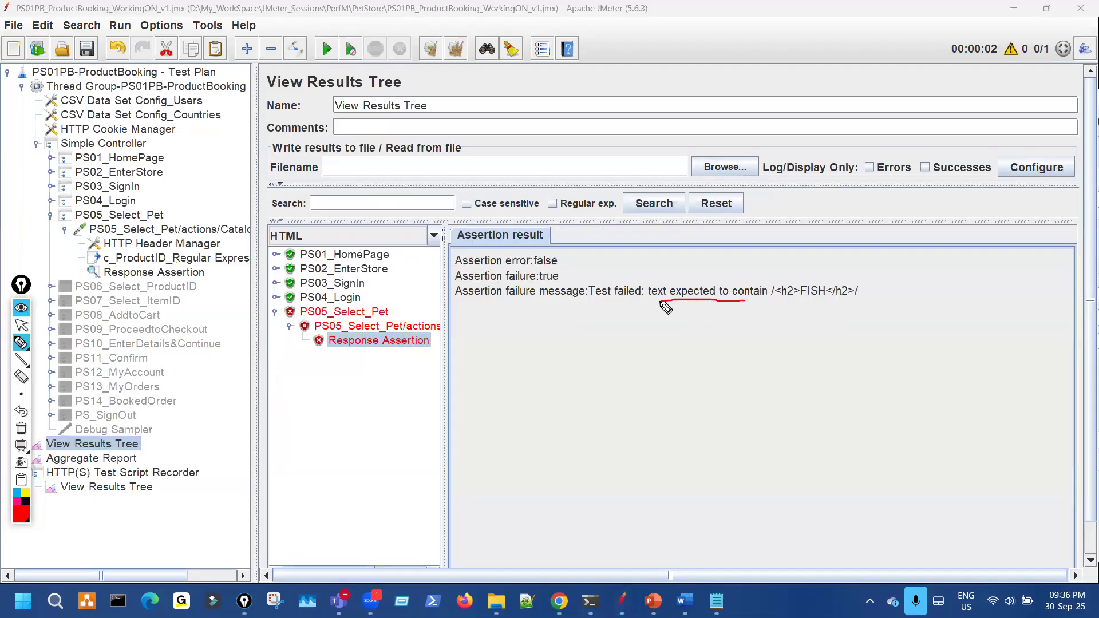
pyautogui.moveTo(675, 303); pyautogui.dragTo(756, 303)
pyautogui.moveTo(840, 376); pyautogui.dragTo(849, 430)
pyautogui.moveTo(971, 367); pyautogui.dragTo(836, 359)
pyautogui.moveTo(776, 279)
pyautogui.mouseDown()
pyautogui.moveTo(849, 304)
pyautogui.moveTo(835, 279)
pyautogui.moveTo(813, 285)
pyautogui.mouseUp()
pyautogui.hotkey('ctrl', 'shift', '7')
pyautogui.hotkey('ctrl', 'shift', '2')
# Step: Show the request of the failed PS05_Select_Pet sample, underline its categoryId value in red, and clear the ink
pyautogui.click(377, 326)
pyautogui.click(578, 233)
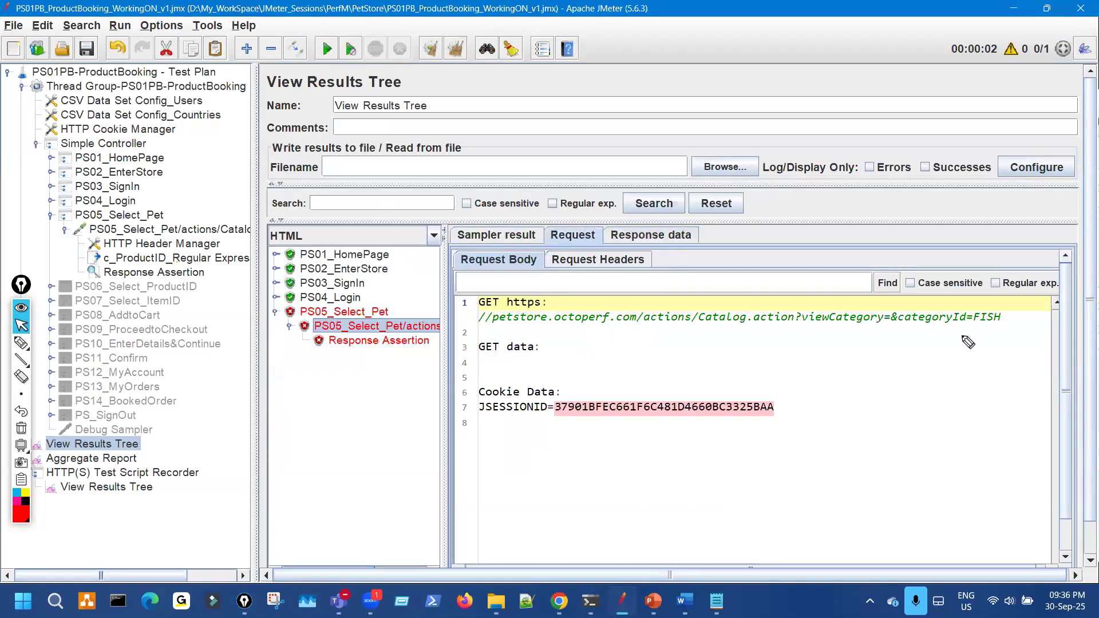
pyautogui.hotkey('ctrl', 'shift', '3')
pyautogui.moveTo(973, 331); pyautogui.dragTo(1002, 330)
pyautogui.hotkey('ctrl', 'shift', '2')
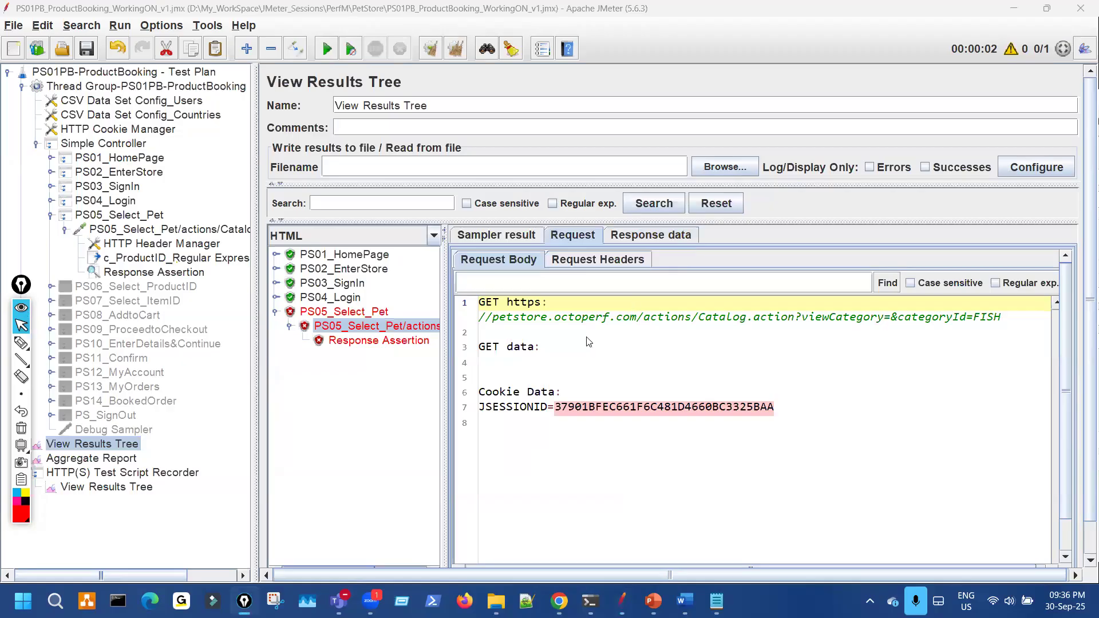
# Step: Show the sample's HTML response, circle the category heading in red, clear the ink, and move the annotation toolbar aside
pyautogui.click(651, 235)
pyautogui.hotkey('ctrl', 'shift', '3')
pyautogui.moveTo(481, 355)
pyautogui.mouseDown()
pyautogui.moveTo(445, 370)
pyautogui.moveTo(472, 372)
pyautogui.mouseUp()
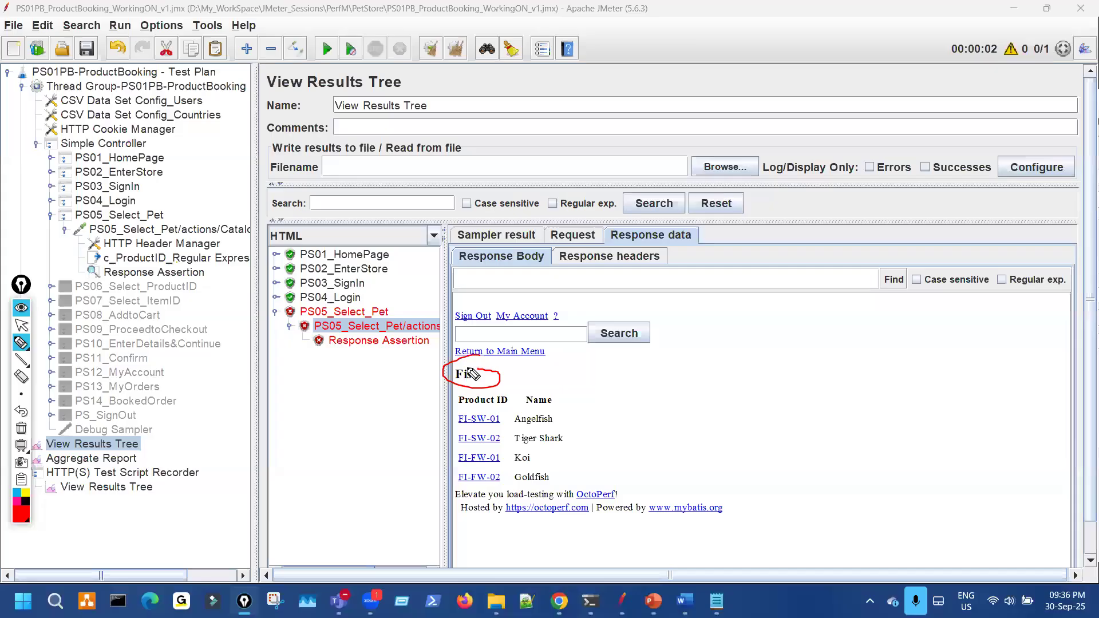
pyautogui.hotkey('ctrl', 'shift', '7')
pyautogui.hotkey('ctrl', 'shift', '2')
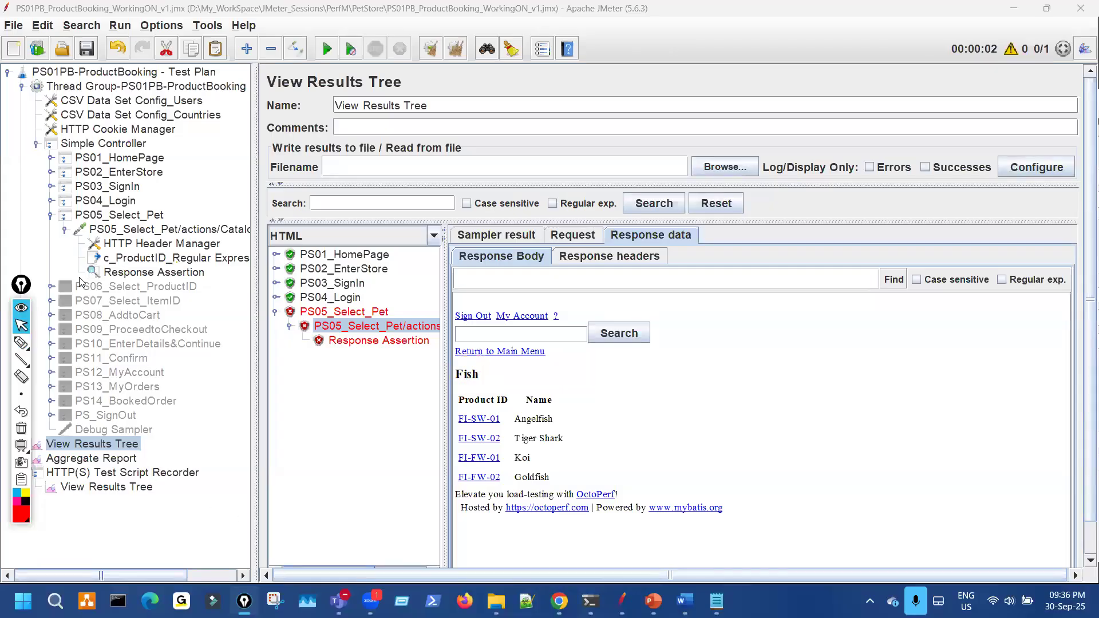
pyautogui.moveTo(20, 289); pyautogui.dragTo(14, 306)
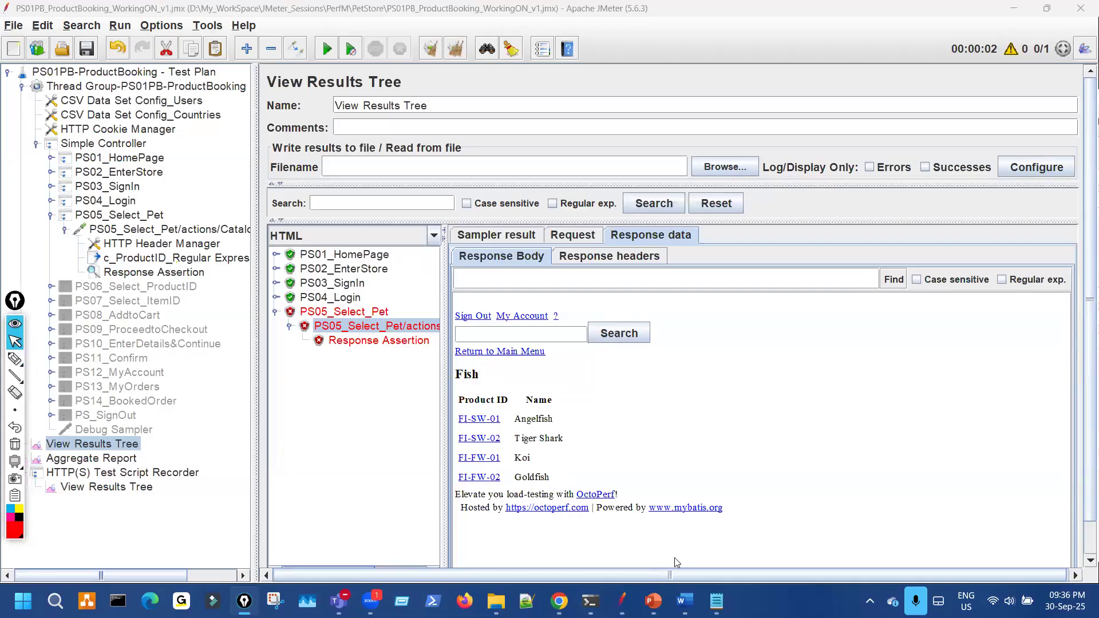
# Step: Switch to the Word course outline, look through the day-wise JMeter topics for assertion and function entries, and return to JMeter
pyautogui.hotkey('alt', 'Tab')
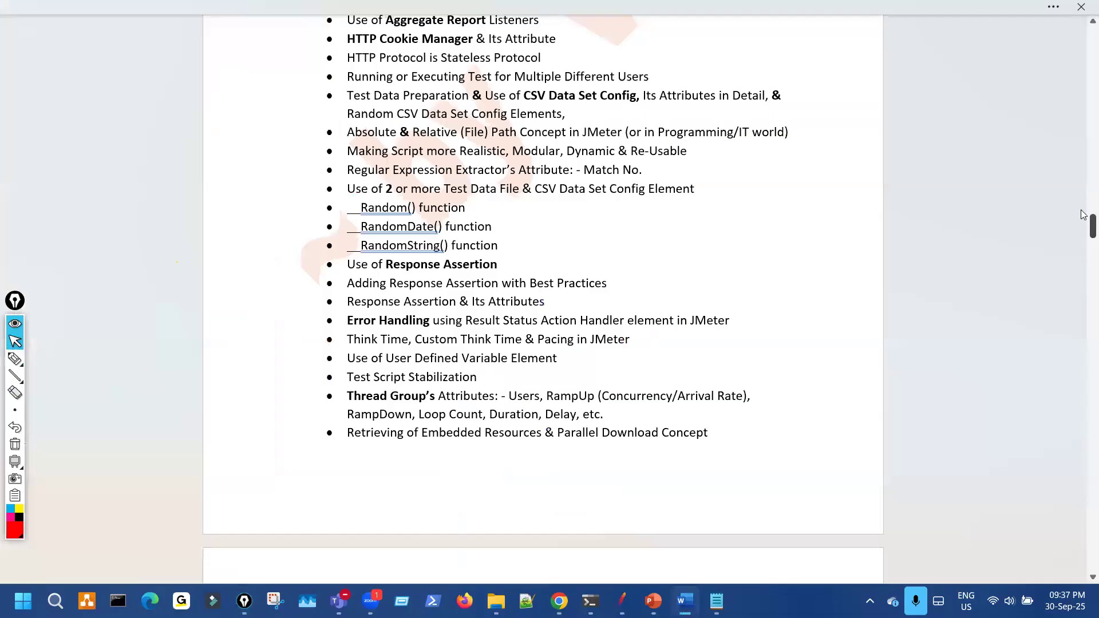
pyautogui.scroll(-20, 1084, 271)
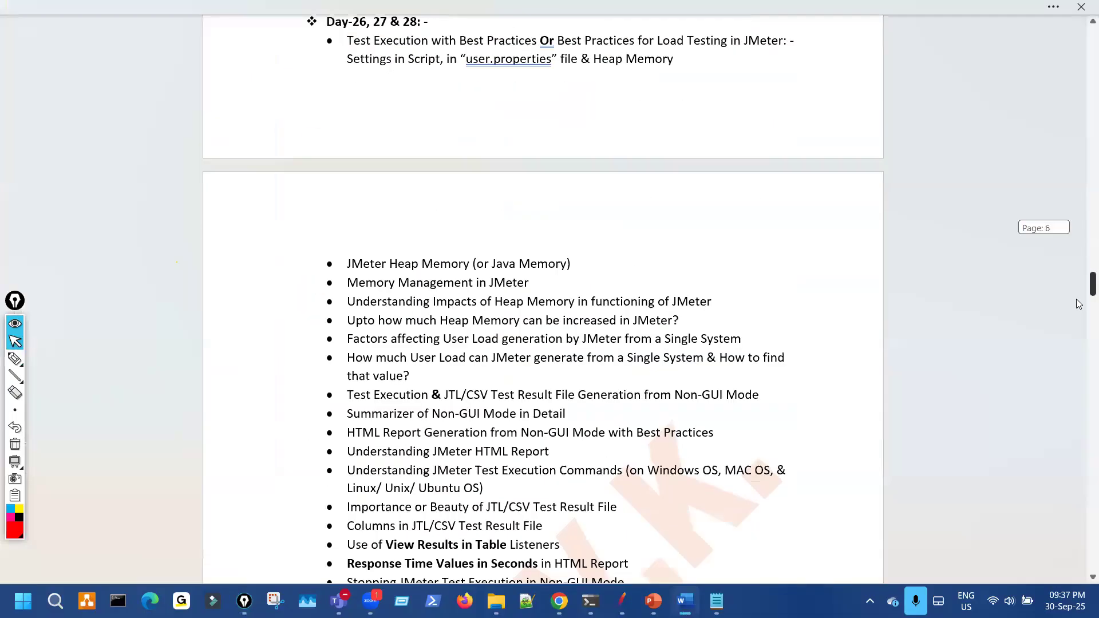
pyautogui.scroll(-12, 1074, 336)
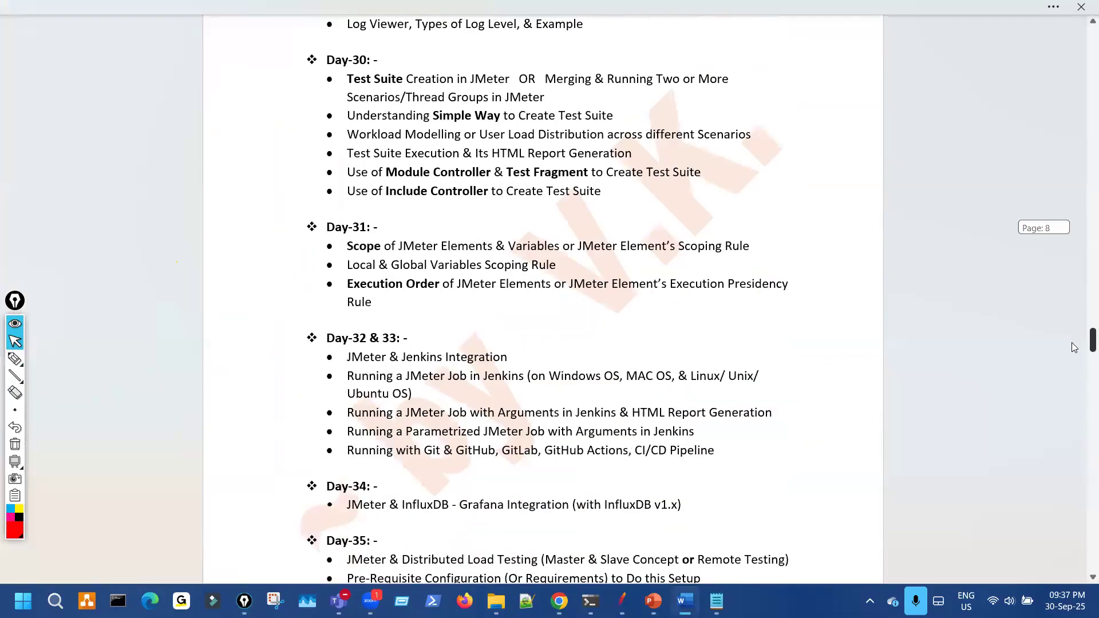
pyautogui.scroll(-5, 481, 376)
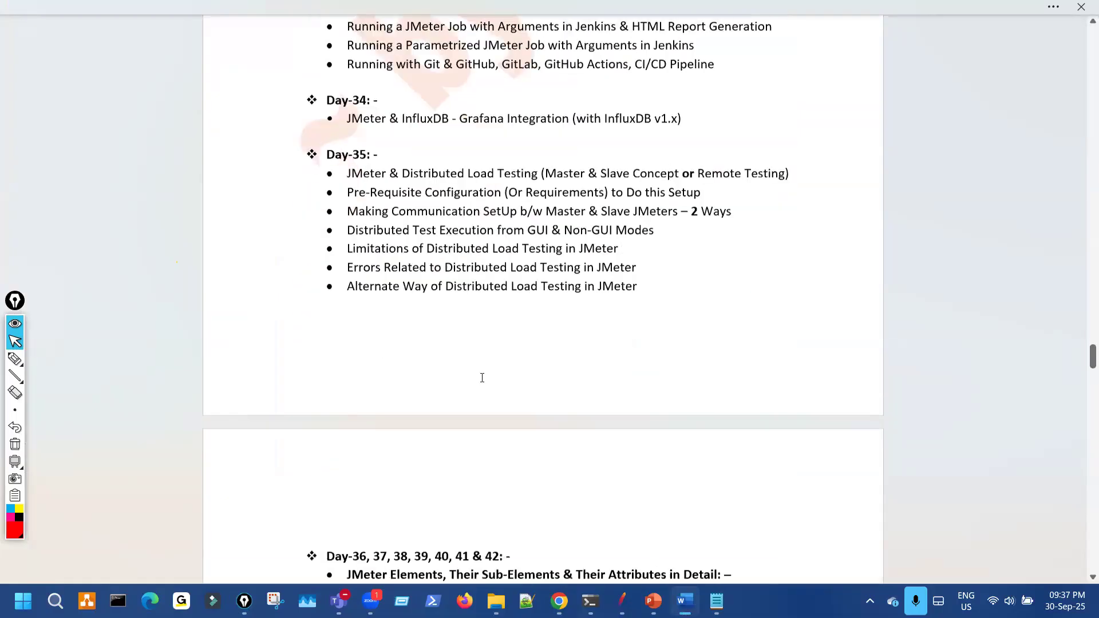
pyautogui.scroll(-12, 427, 456)
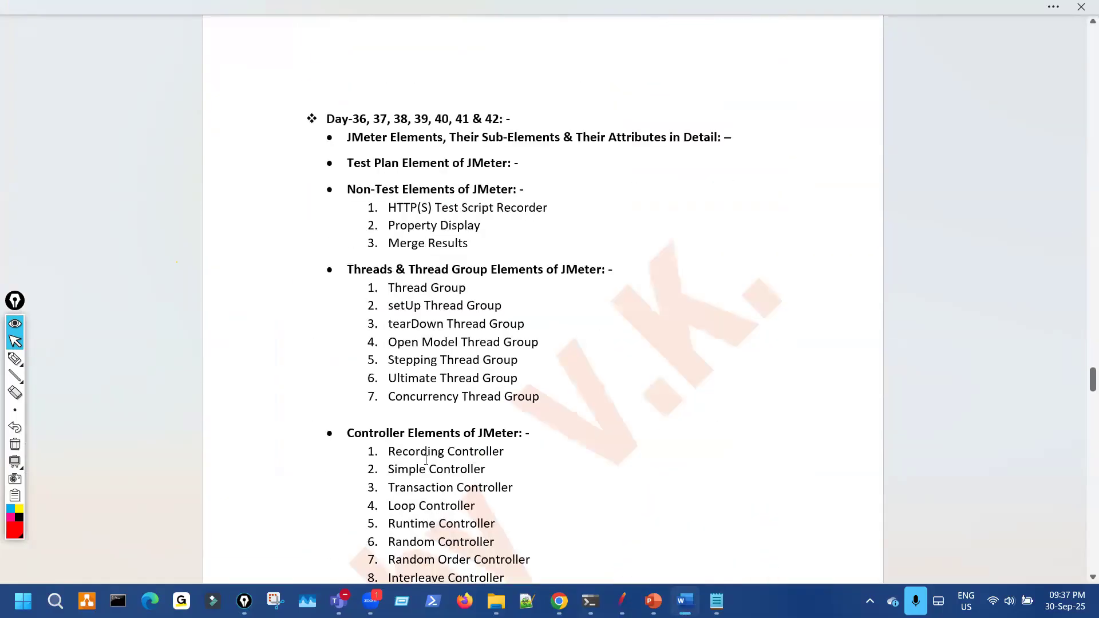
pyautogui.scroll(-15, 426, 461)
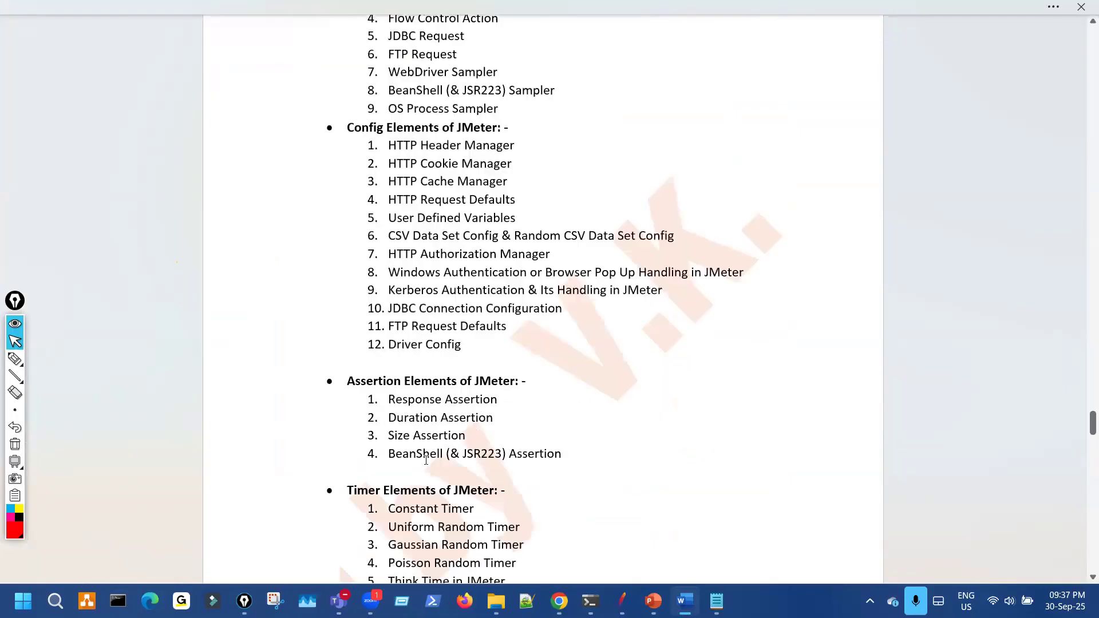
pyautogui.scroll(-14, 427, 462)
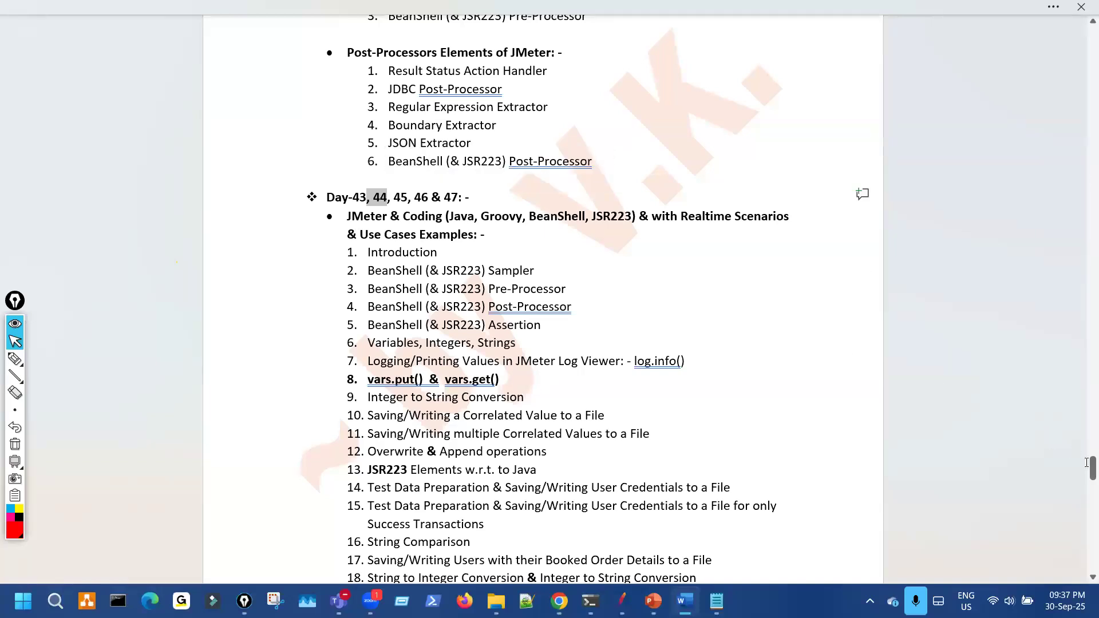
pyautogui.scroll(20, 1083, 384)
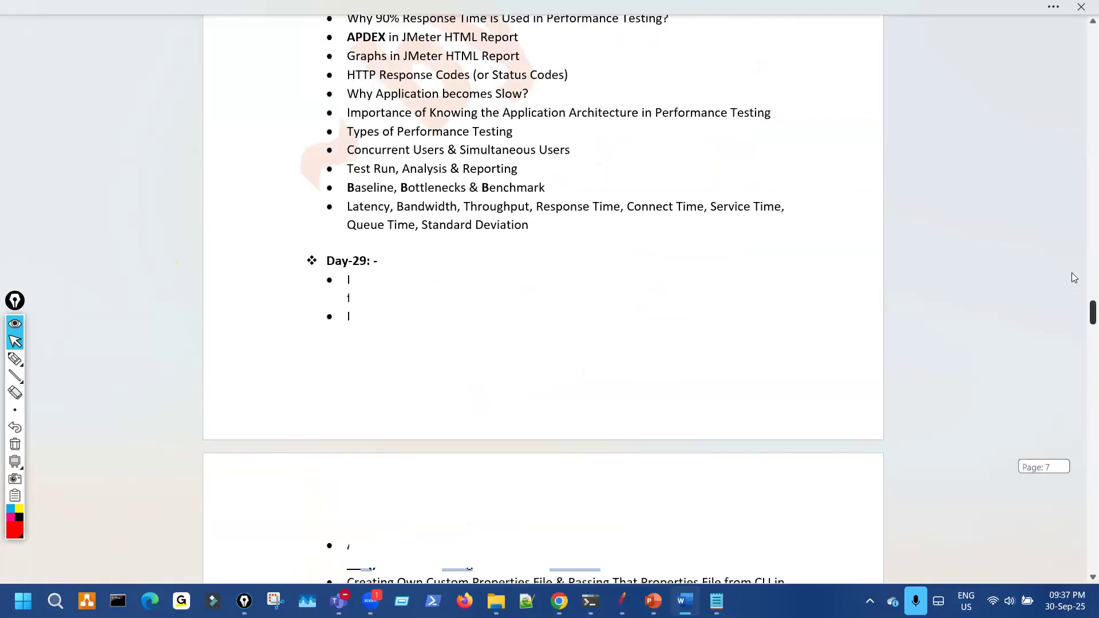
pyautogui.scroll(15, 785, 242)
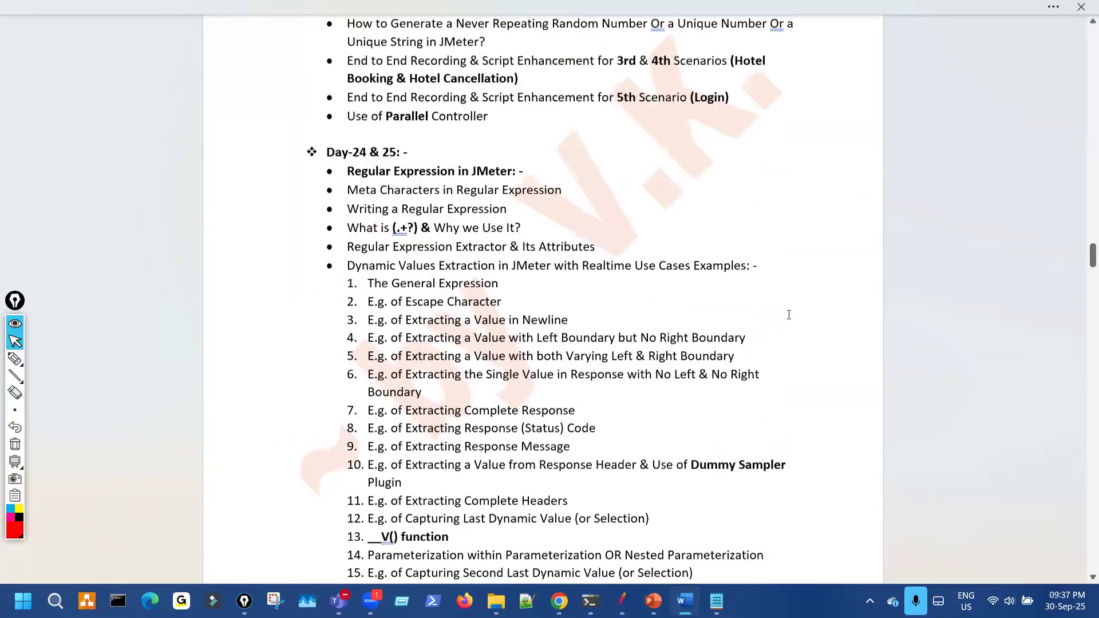
pyautogui.scroll(3, 874, 399)
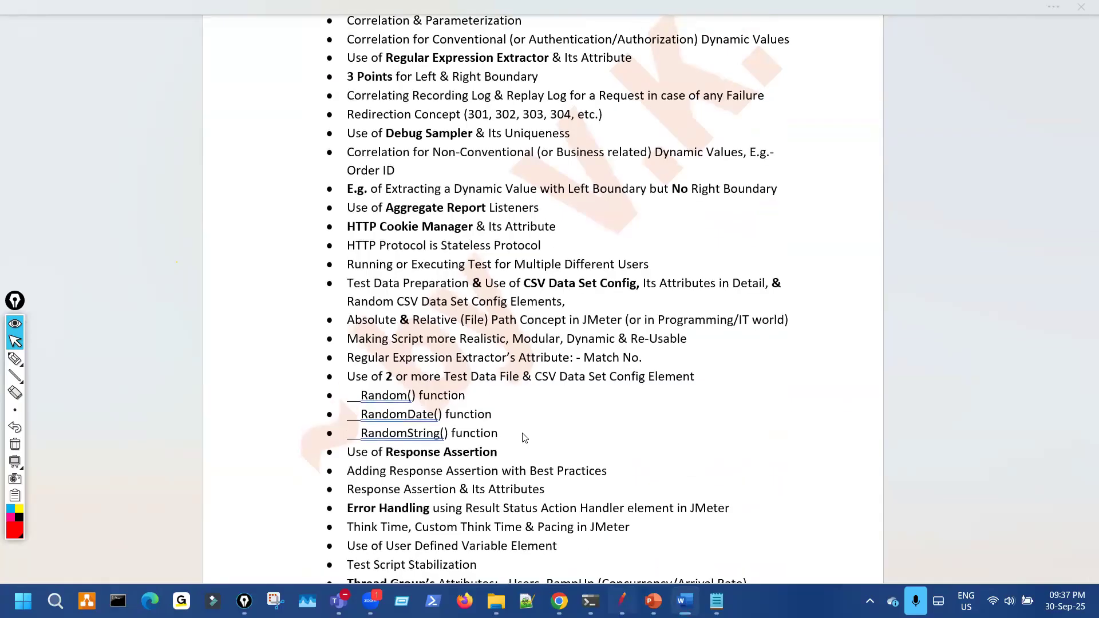
pyautogui.hotkey('alt', 'Tab')
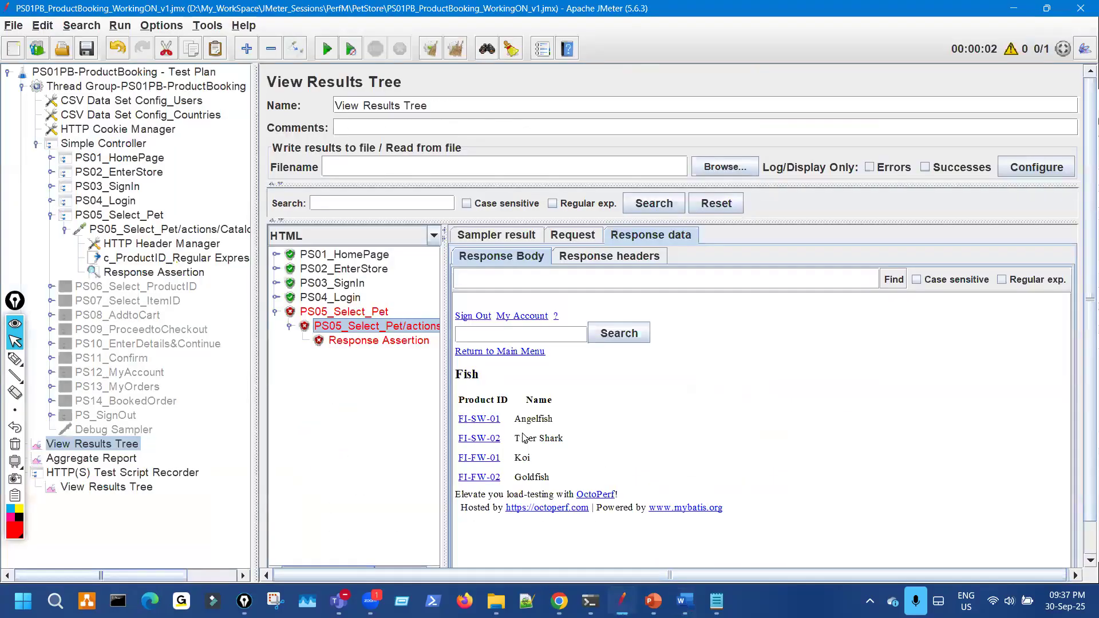
# Step: Highlight the Fish heading in the response, open the Function Helper, and choose the changeCase function
pyautogui.doubleClick(457, 375)
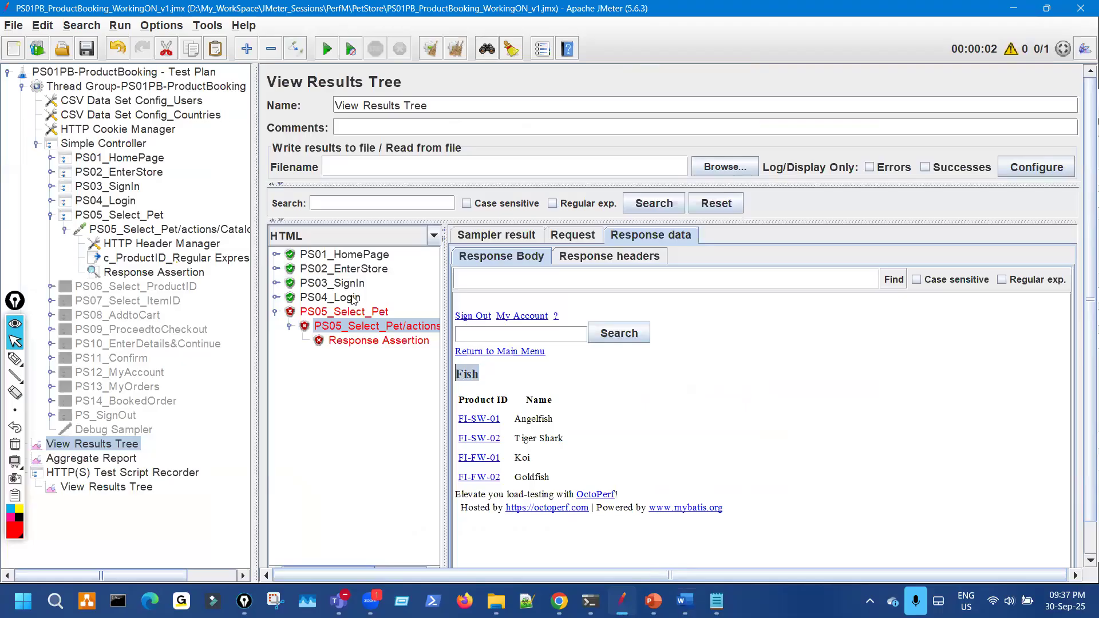
pyautogui.click(541, 50)
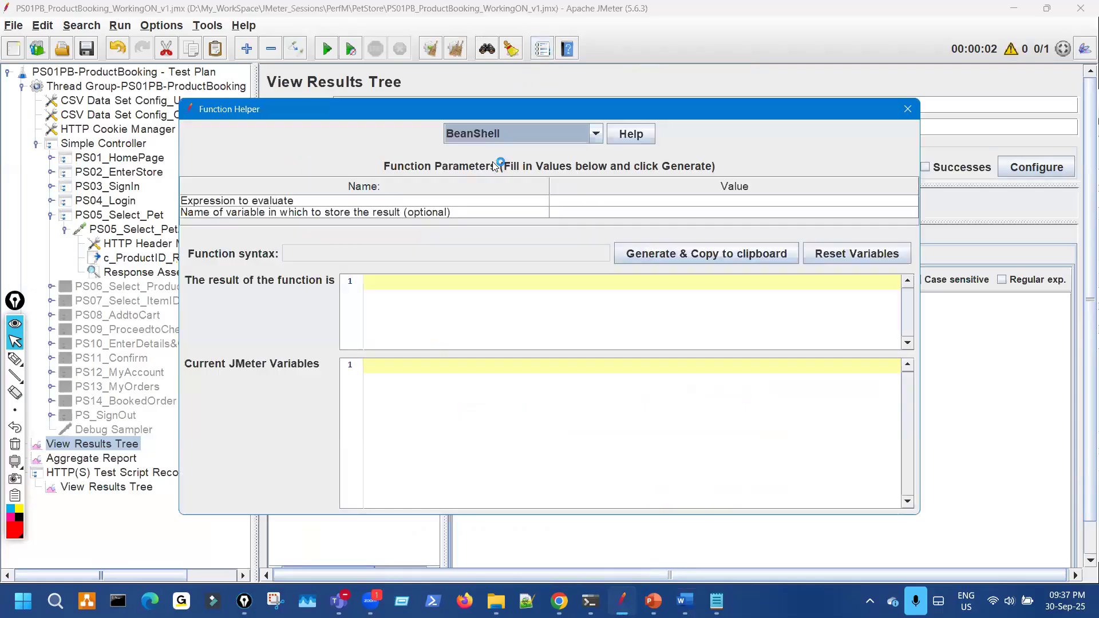
pyautogui.click(590, 139)
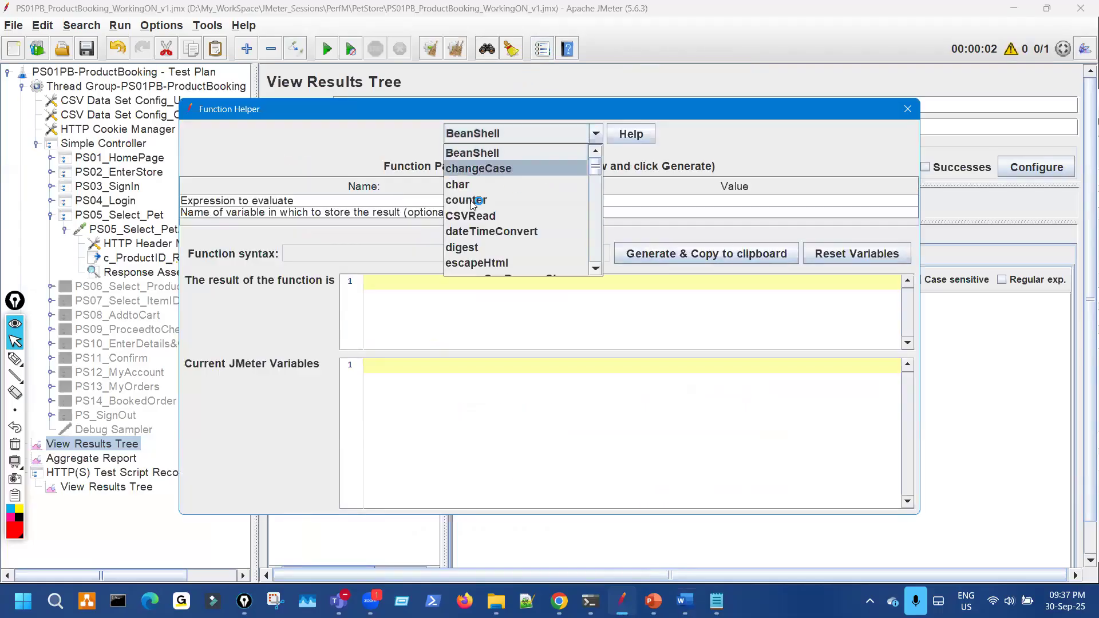
pyautogui.click(490, 169)
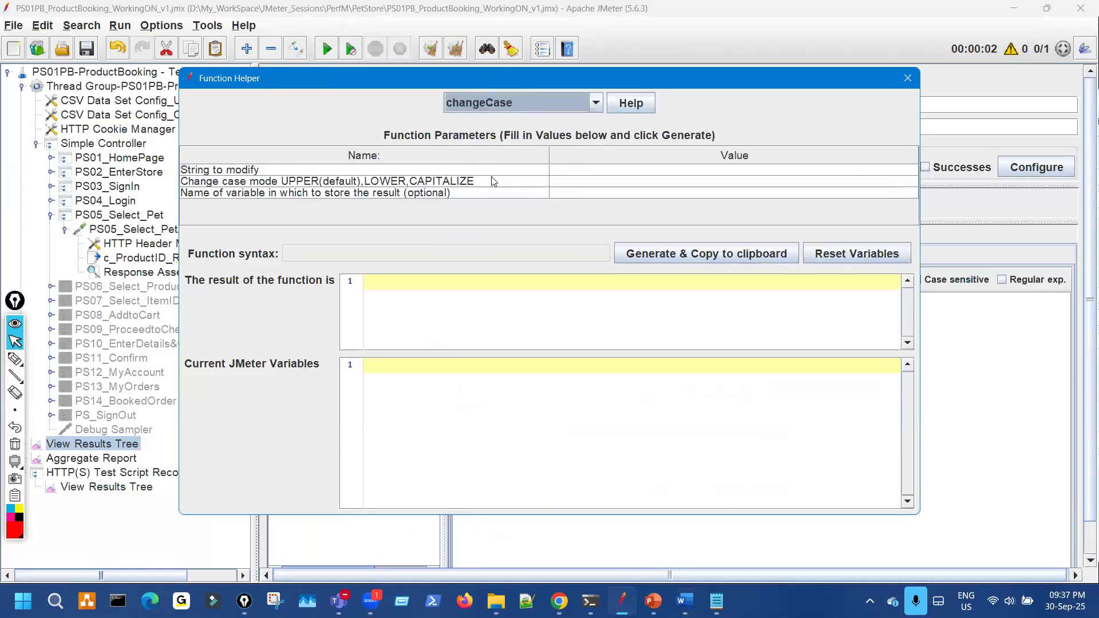
# Step: Enter Cats as the string to modify and generate the changeCase function with the default mode
pyautogui.click(509, 182)
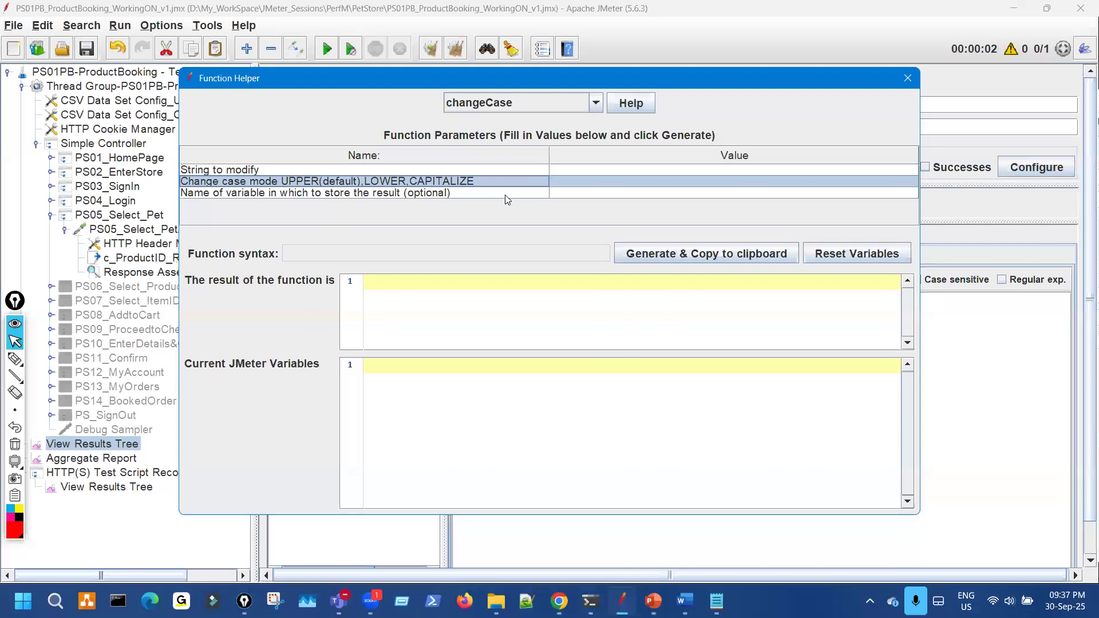
pyautogui.click(585, 193)
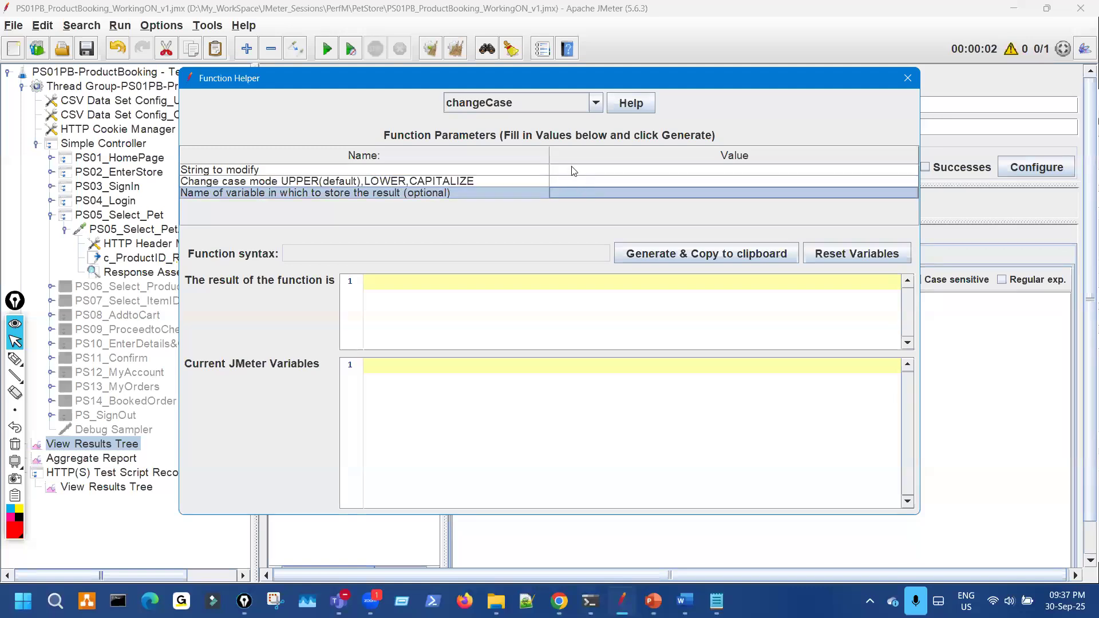
pyautogui.click(573, 169)
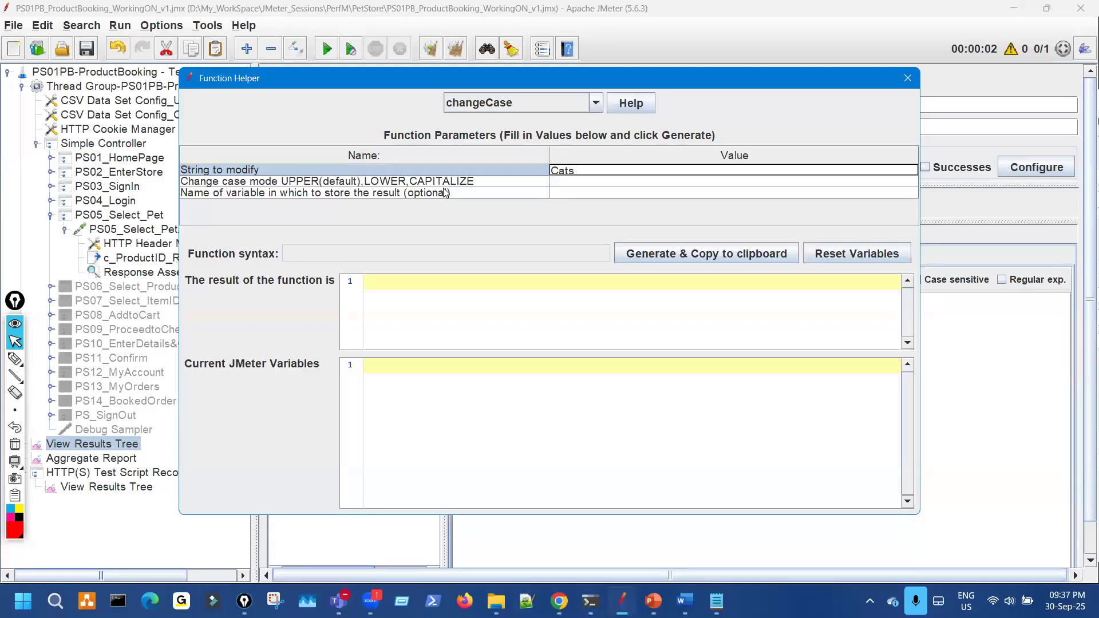
pyautogui.click(329, 183)
pyautogui.click(648, 253)
pyautogui.doubleClick(364, 281)
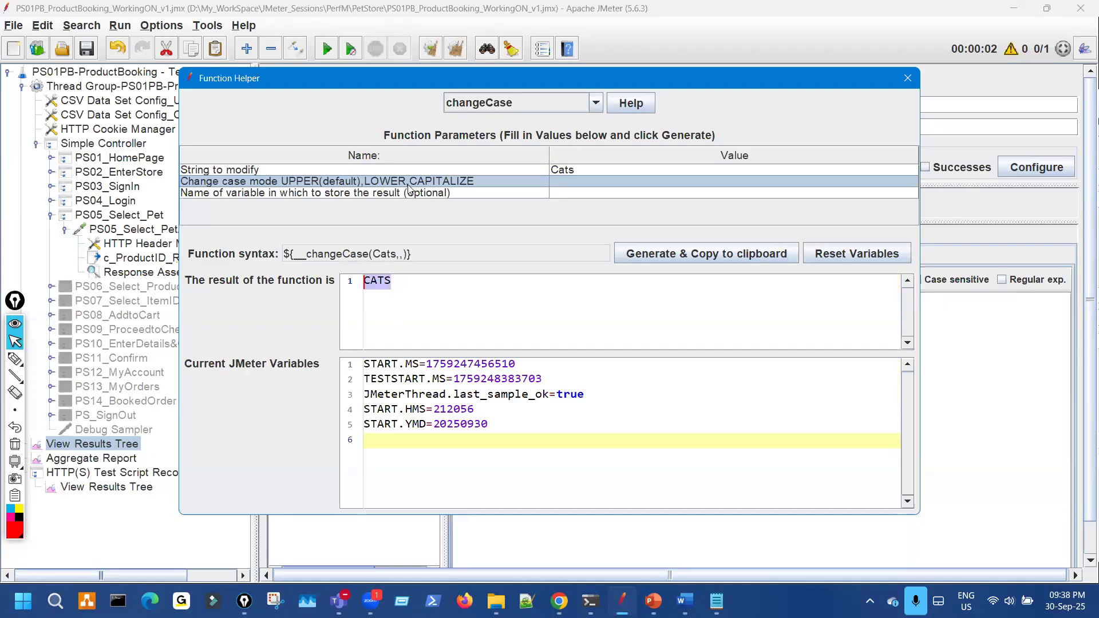
# Step: Tick the string parameter and mark the empty case mode value in red, and clear the ink
pyautogui.hotkey('ctrl', 'shift', '3')
pyautogui.moveTo(387, 167); pyautogui.dragTo(421, 152)
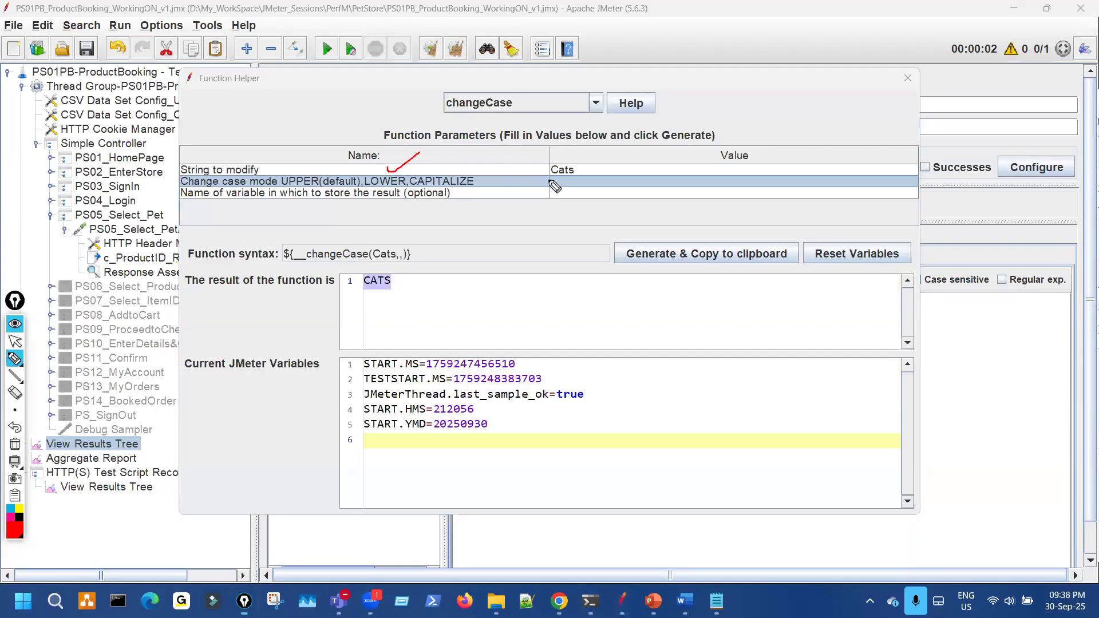
pyautogui.moveTo(554, 179); pyautogui.dragTo(603, 180)
pyautogui.hotkey('ctrl', 'shift', '7')
pyautogui.hotkey('ctrl', 'shift', '2')
# Step: Copy LOWER from the parameter name into the change case mode value and generate the function
pyautogui.doubleClick(385, 181)
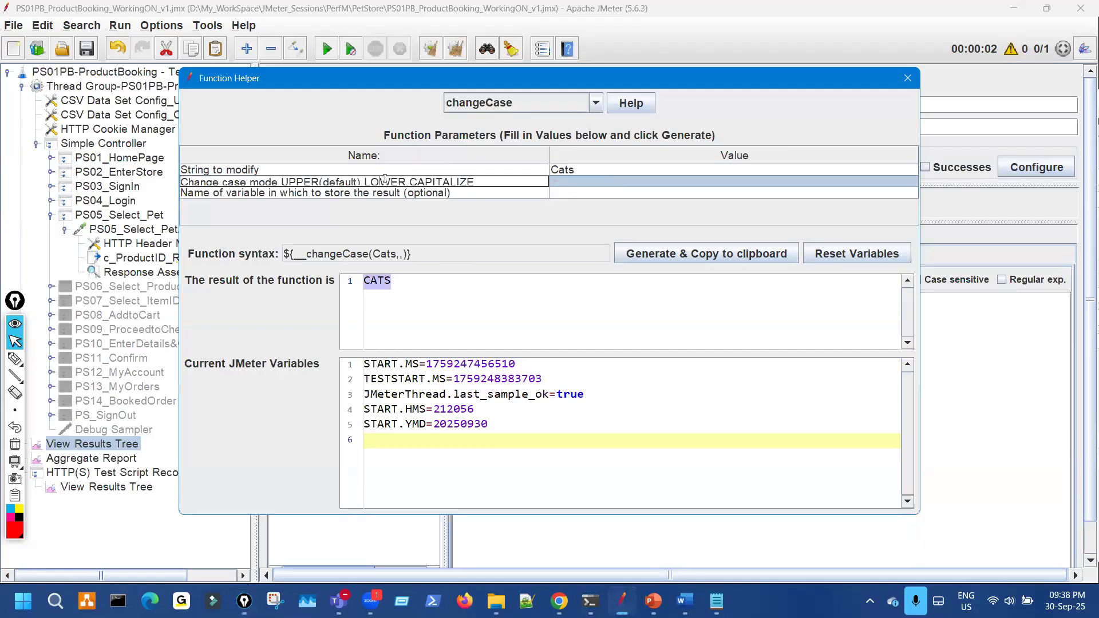
pyautogui.doubleClick(390, 179)
pyautogui.hotkey('ctrl', 'c')
pyautogui.doubleClick(561, 182)
pyautogui.hotkey('ctrl', 'v')
pyautogui.click(661, 257)
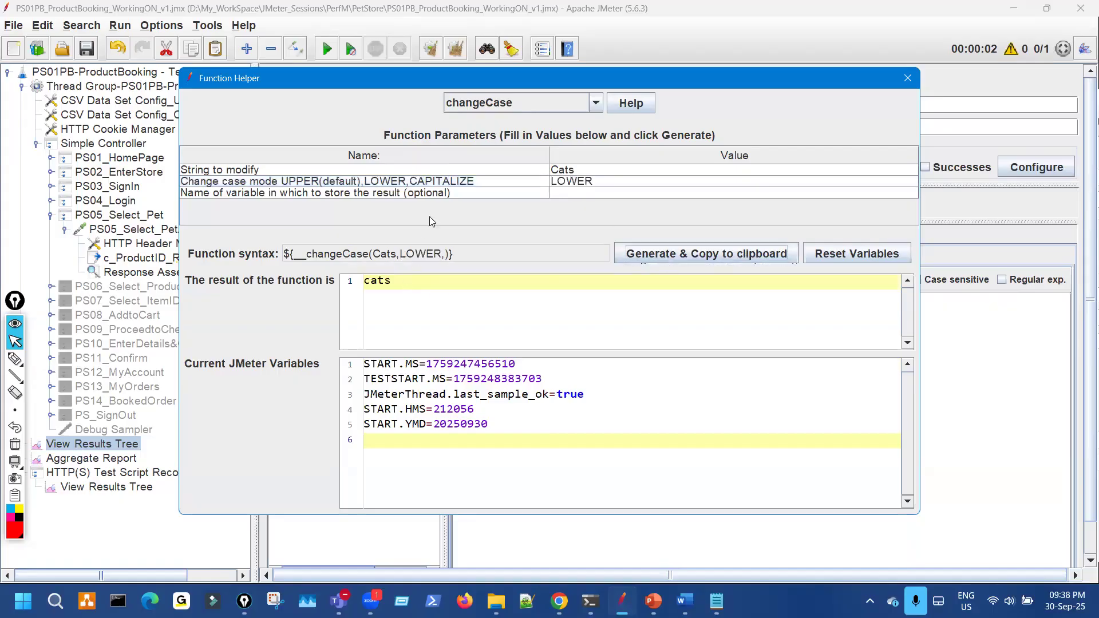
# Step: Set the change case mode to CAPITALIZE and generate the function
pyautogui.click(439, 182)
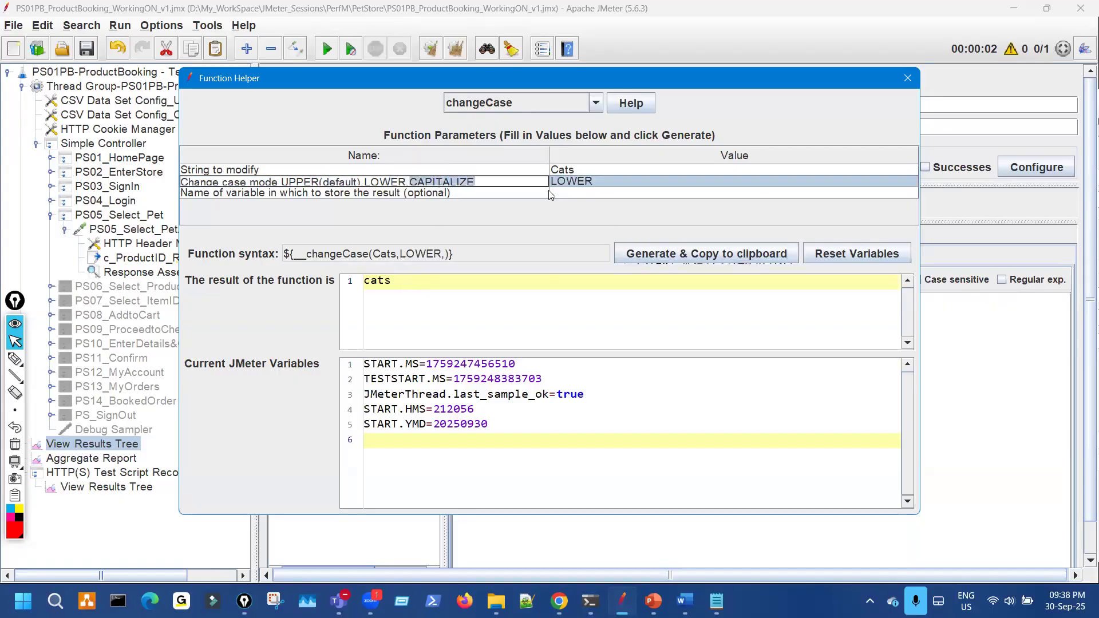
pyautogui.doubleClick(603, 182)
pyautogui.doubleClick(604, 182)
pyautogui.write('CAPITALIZE')
pyautogui.click(666, 254)
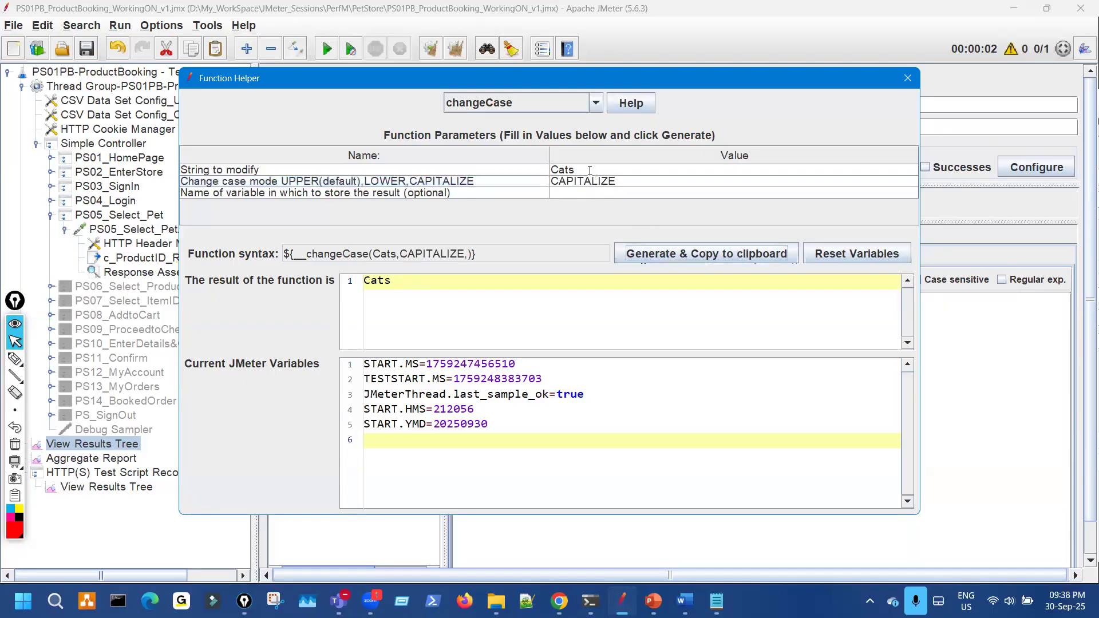
# Step: Set the string to modify to CATS and generate the function in CAPITALIZE mode
pyautogui.moveTo(573, 170); pyautogui.dragTo(547, 159)
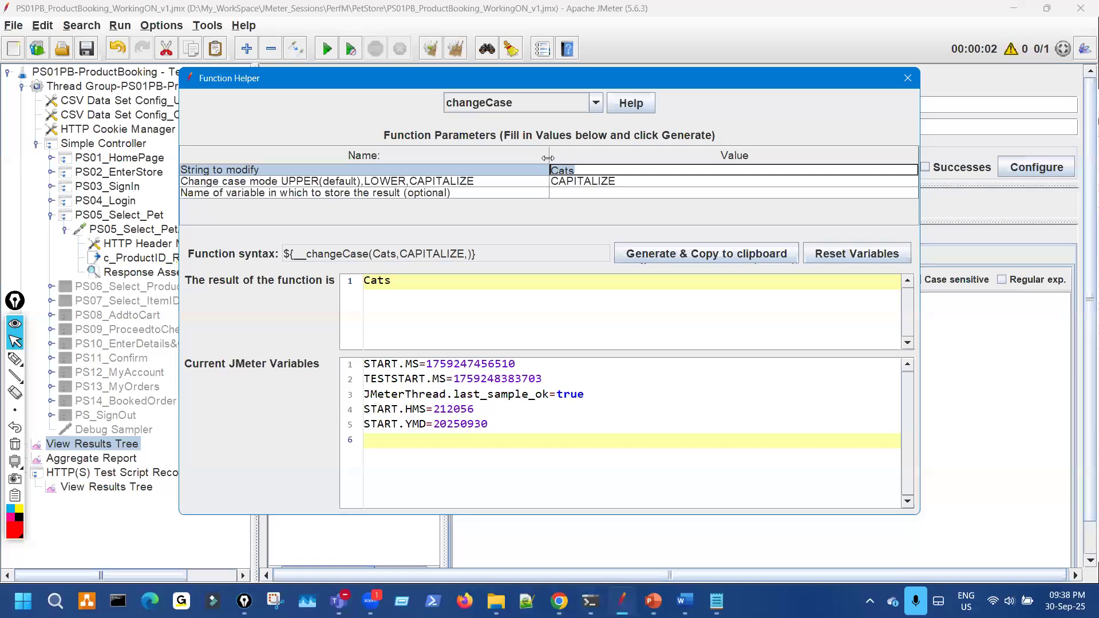
pyautogui.write('CAT')
pyautogui.click(684, 253)
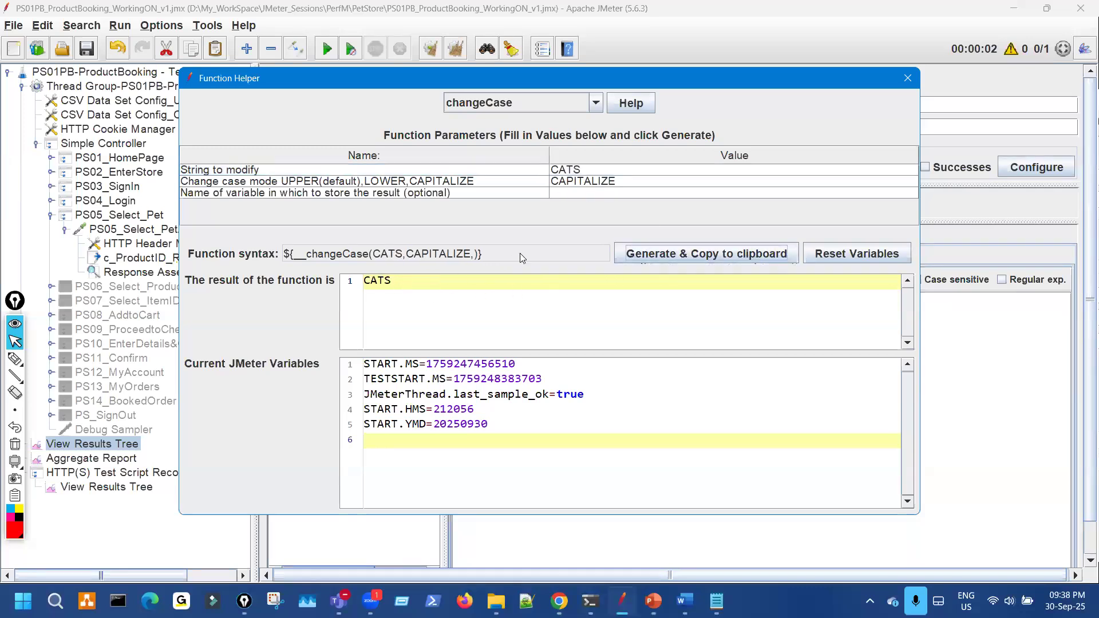
# Step: Tick the CAPITALIZE value and circle the function result in red, and generate the function again
pyautogui.hotkey('ctrl', 'shift', '3')
pyautogui.moveTo(586, 187); pyautogui.dragTo(605, 186)
pyautogui.moveTo(363, 272); pyautogui.dragTo(378, 269)
pyautogui.hotkey('ctrl', 'shift', '2')
pyautogui.click(633, 253)
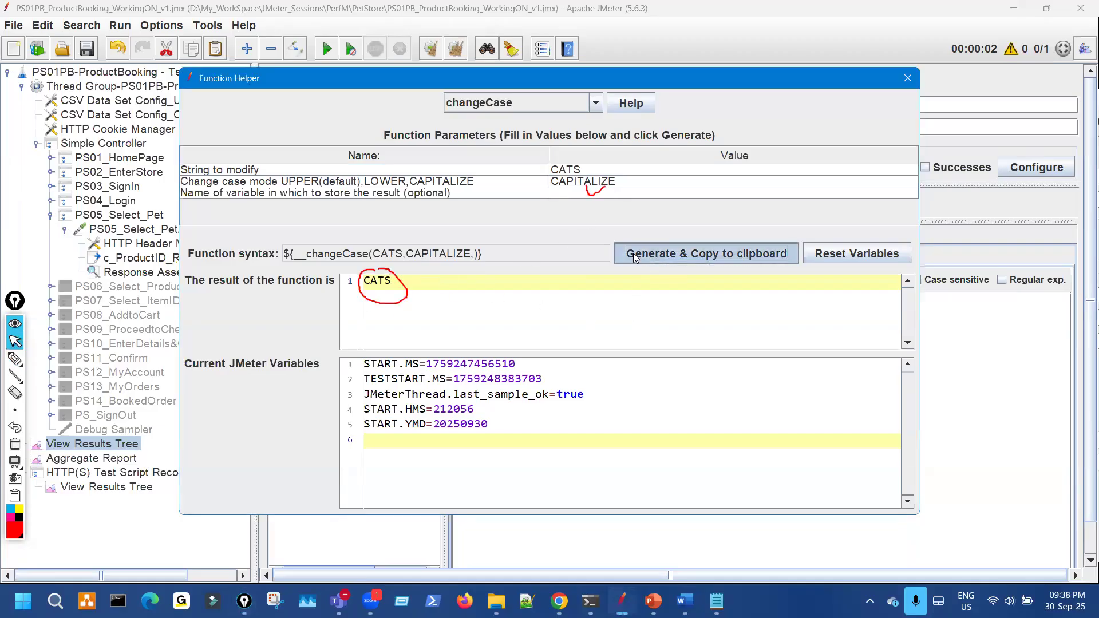
# Step: Tick the UPPER, LOWER and CAPITALIZE modes, underline the result variable parameter in red, and clear the ink
pyautogui.hotkey('ctrl', 'shift', '3')
pyautogui.moveTo(301, 187)
pyautogui.mouseDown()
pyautogui.moveTo(376, 205)
pyautogui.moveTo(412, 166)
pyautogui.moveTo(485, 178)
pyautogui.mouseUp()
pyautogui.moveTo(678, 358)
pyautogui.mouseDown()
pyautogui.moveTo(681, 402)
pyautogui.moveTo(747, 358)
pyautogui.moveTo(763, 374)
pyautogui.mouseUp()
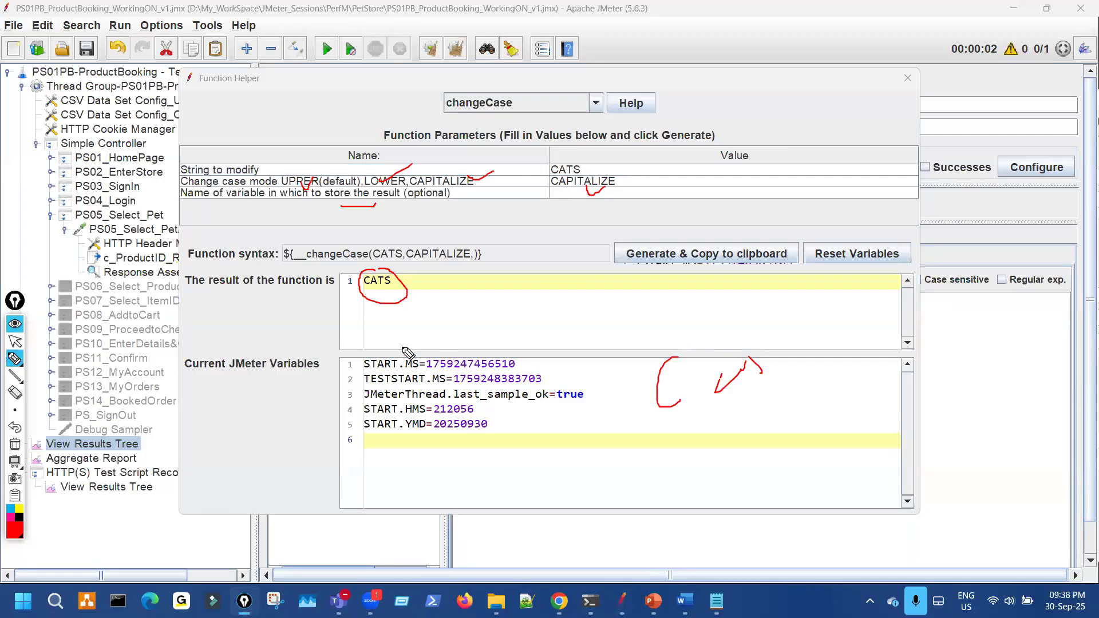
pyautogui.moveTo(423, 264); pyautogui.dragTo(465, 260)
pyautogui.press('Escape')
# Step: Open the Response Assertion under PS05_Select_Pet and move the Function Helper aside to uncover its test patterns
pyautogui.click(344, 101)
pyautogui.moveTo(344, 80); pyautogui.dragTo(494, 161)
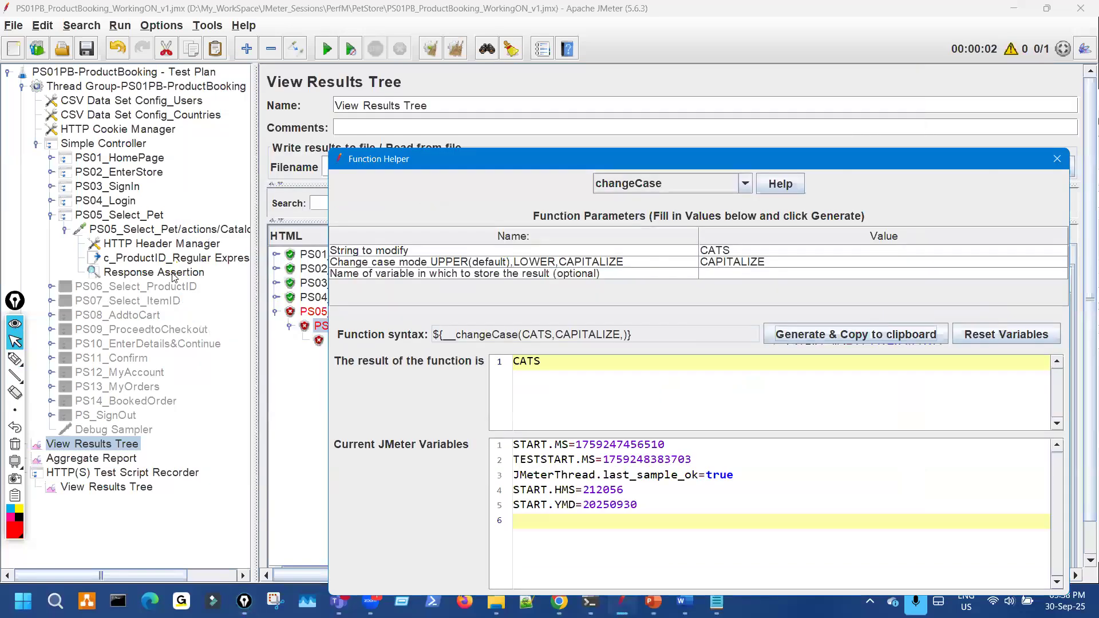
pyautogui.click(173, 274)
pyautogui.click(438, 171)
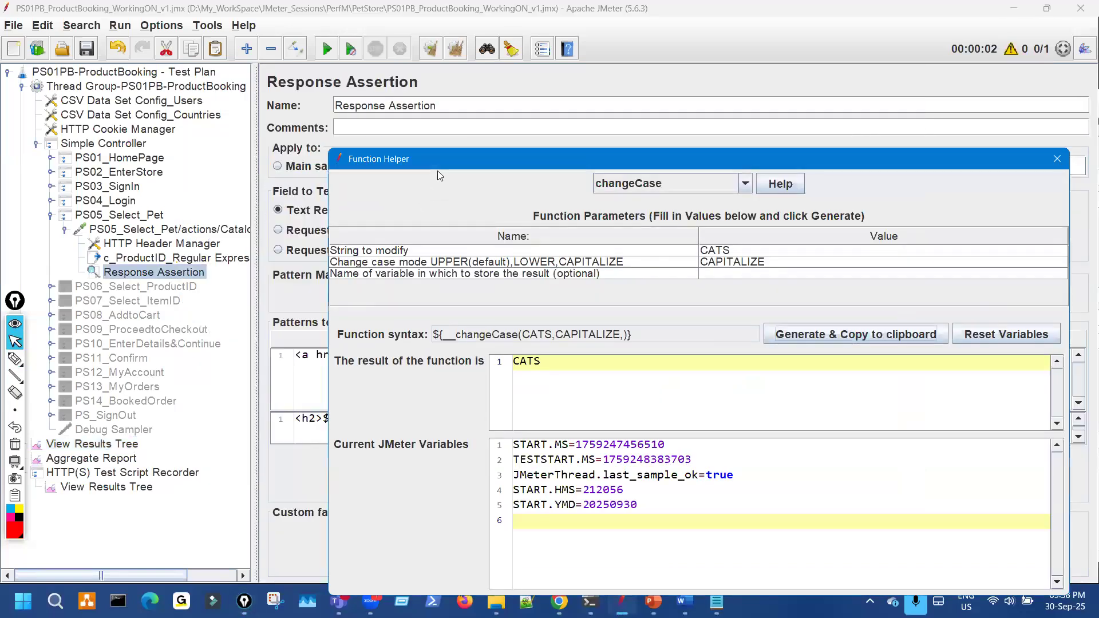
pyautogui.moveTo(437, 171); pyautogui.dragTo(511, 218)
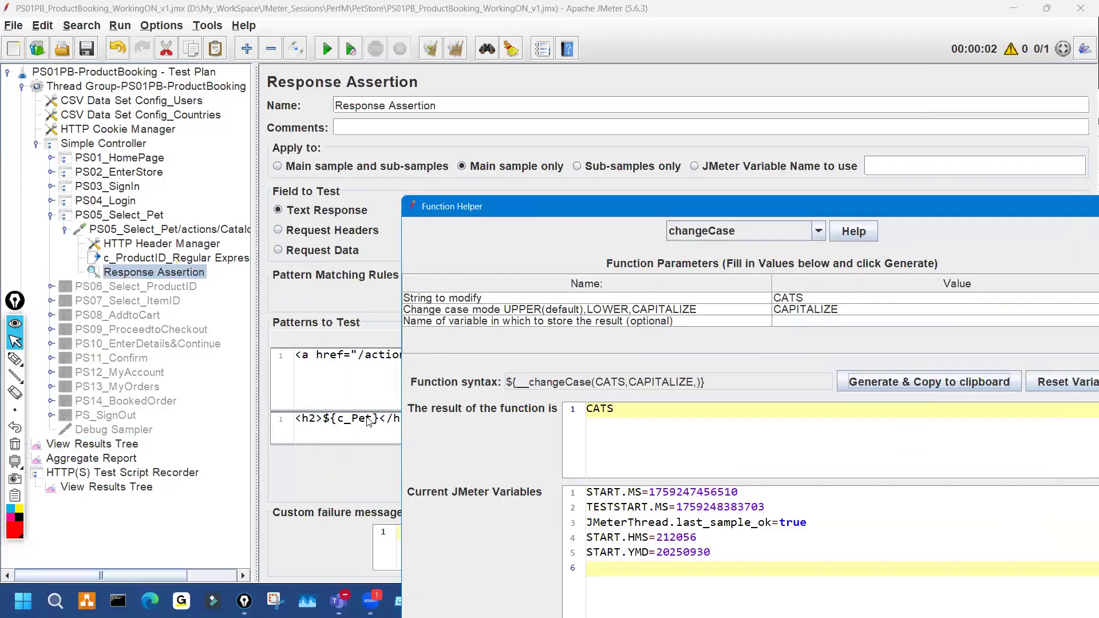
# Step: Copy ${c_Pet} from the h2 test pattern into the changeCase function's string to modify
pyautogui.click(364, 424)
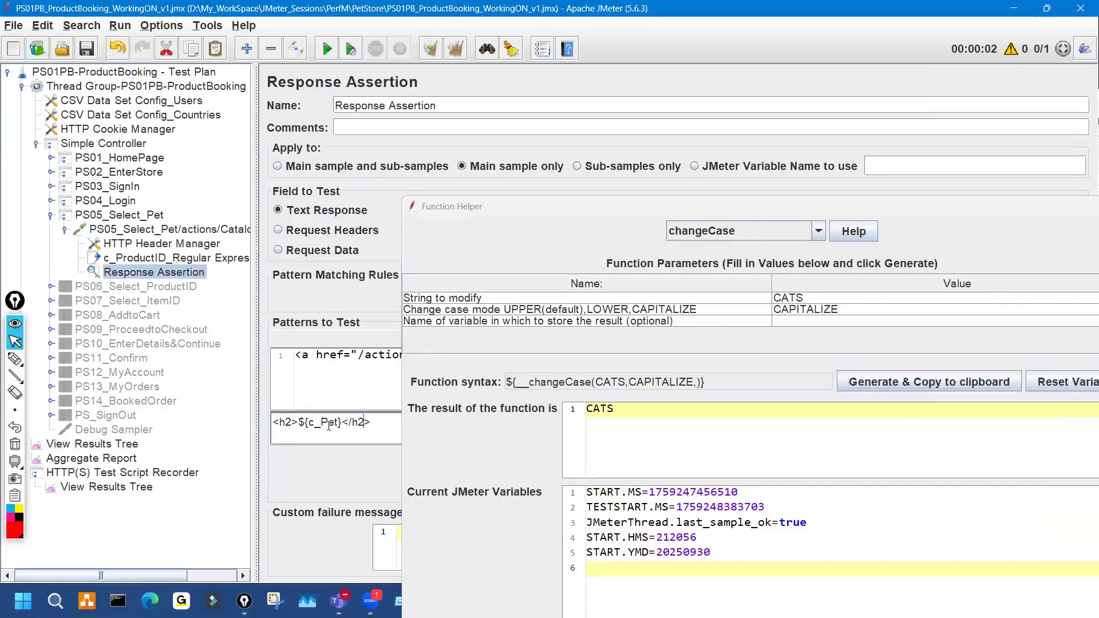
pyautogui.moveTo(301, 422); pyautogui.dragTo(341, 426)
pyautogui.hotkey('ctrl', 'c')
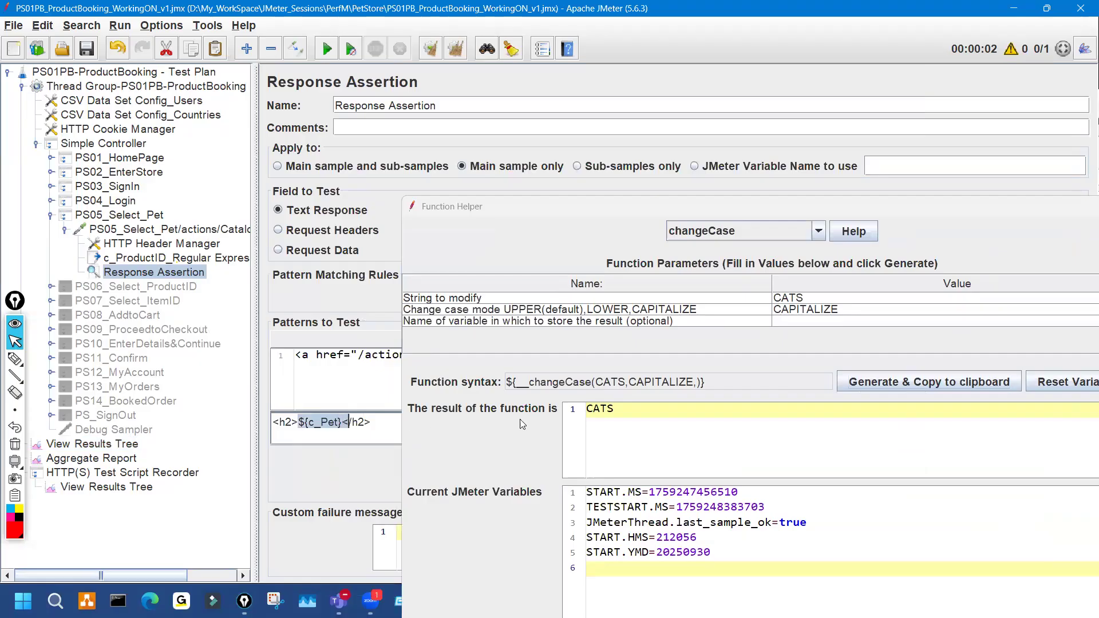
pyautogui.doubleClick(818, 296)
pyautogui.hotkey('ctrl', 'a')
pyautogui.hotkey('ctrl', 'v')
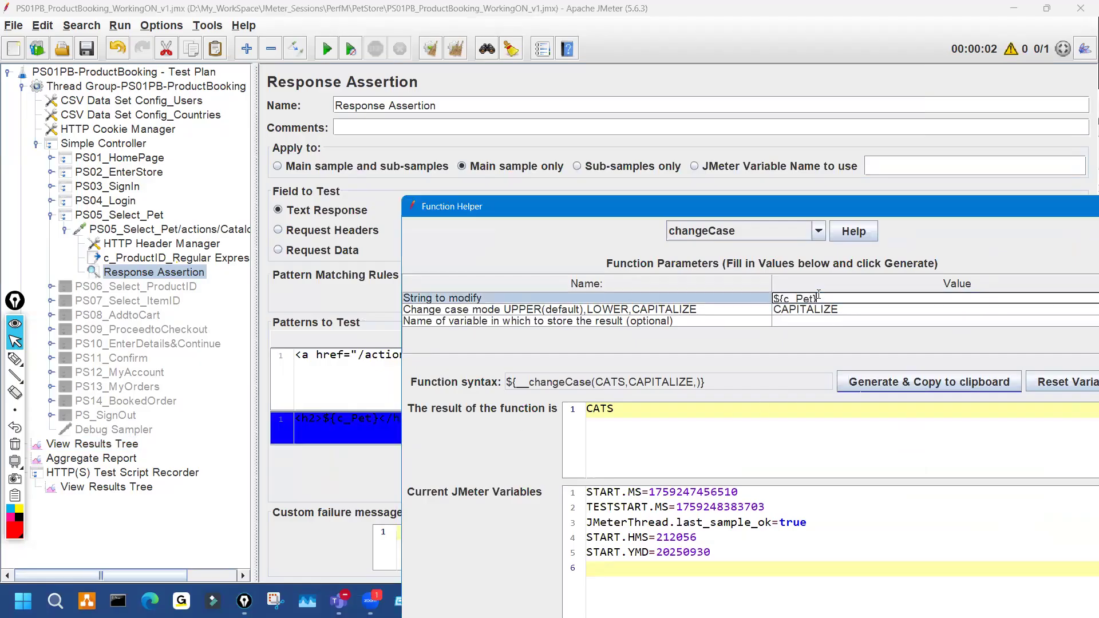
# Step: Set the changeCase mode to LOWER for ${c_Pet} and generate the function to the clipboard
pyautogui.click(616, 307)
pyautogui.doubleClick(615, 307)
pyautogui.doubleClick(614, 308)
pyautogui.click(614, 308)
pyautogui.doubleClick(613, 308)
pyautogui.hotkey('ctrl', 'c')
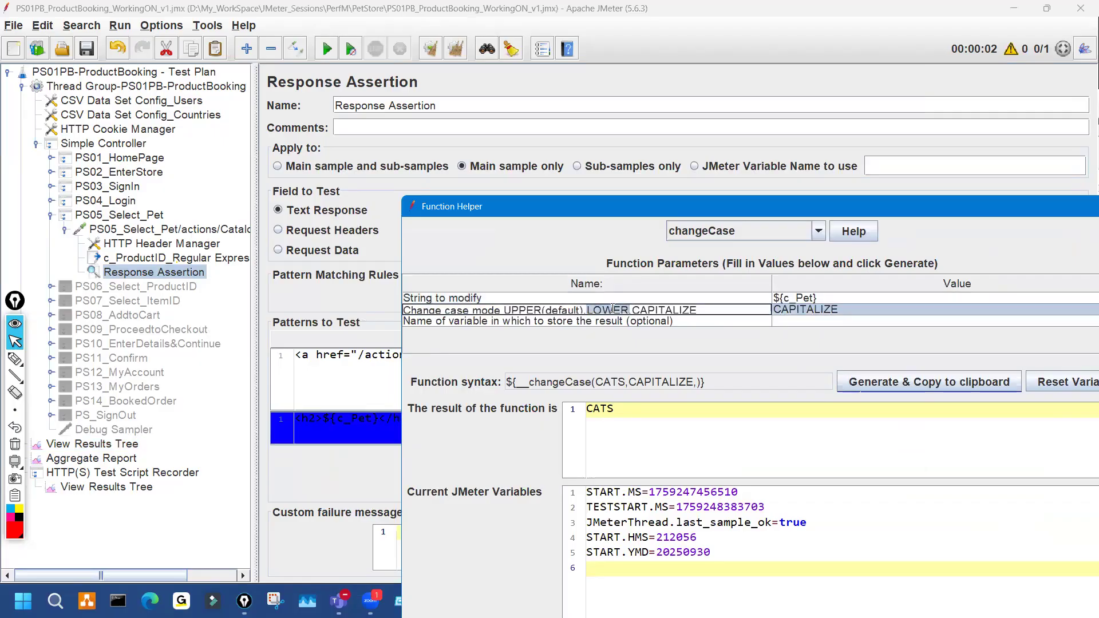
pyautogui.doubleClick(851, 310)
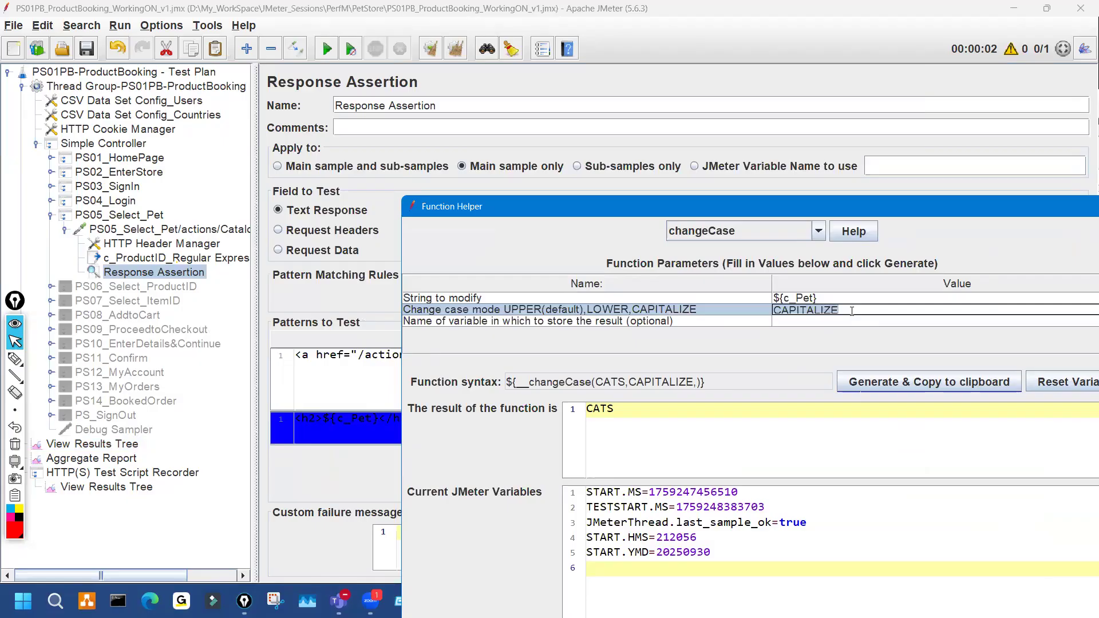
pyautogui.hotkey('ctrl', 'a')
pyautogui.hotkey('ctrl', 'v')
pyautogui.moveTo(749, 205); pyautogui.dragTo(726, 152)
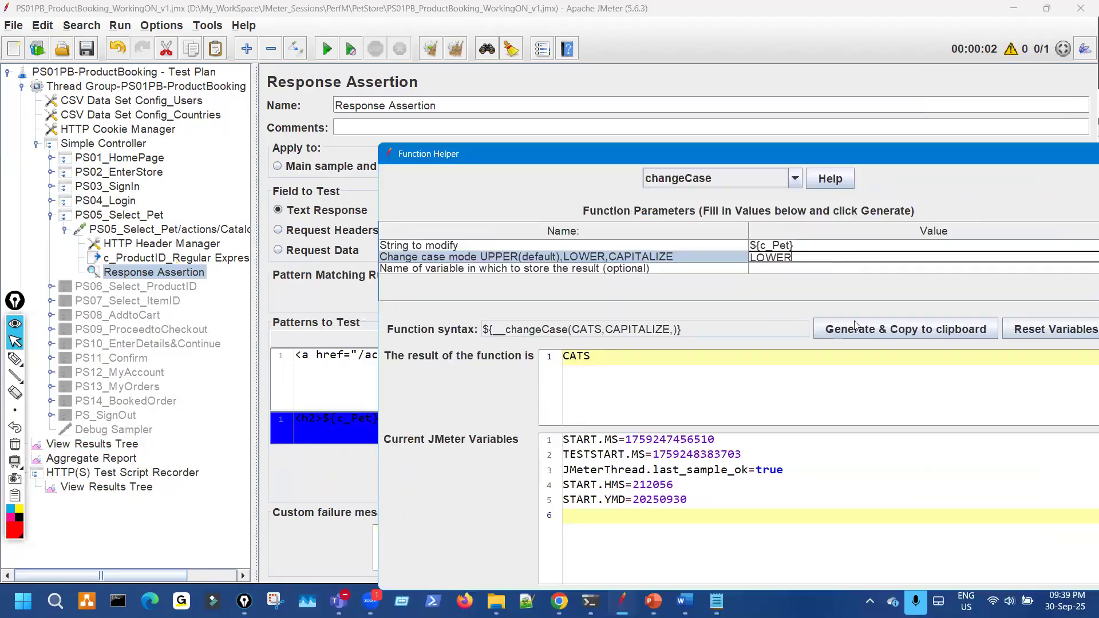
pyautogui.click(858, 329)
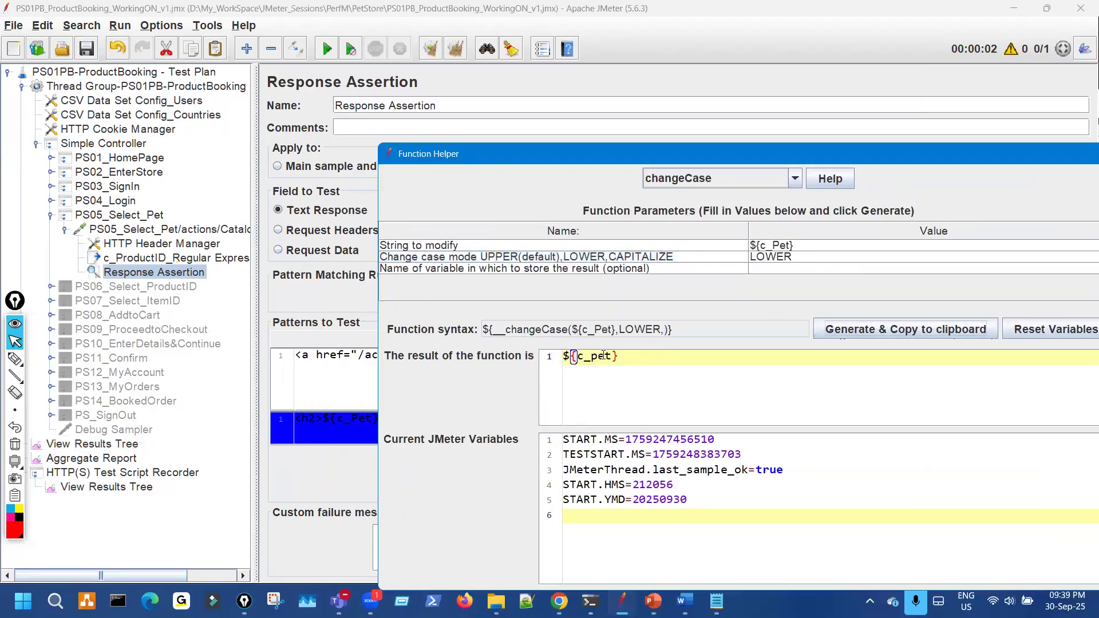
# Step: Highlight ${c_Pet} in the h2 test pattern, circle the generated function syntax in red, and clear the ink
pyautogui.doubleClick(351, 419)
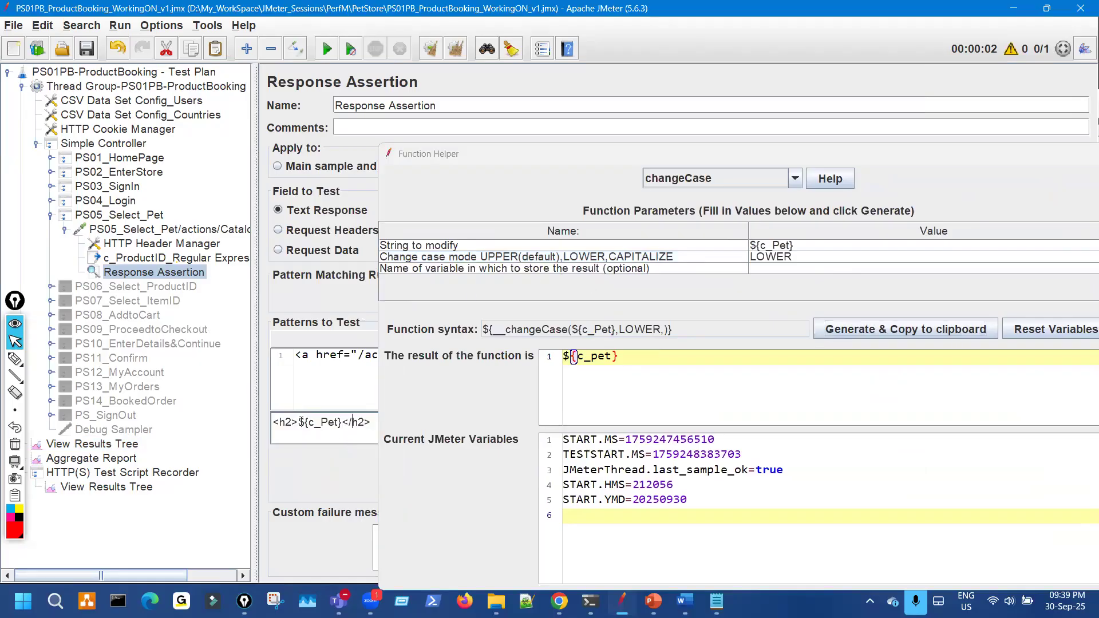
pyautogui.moveTo(300, 422); pyautogui.dragTo(342, 419)
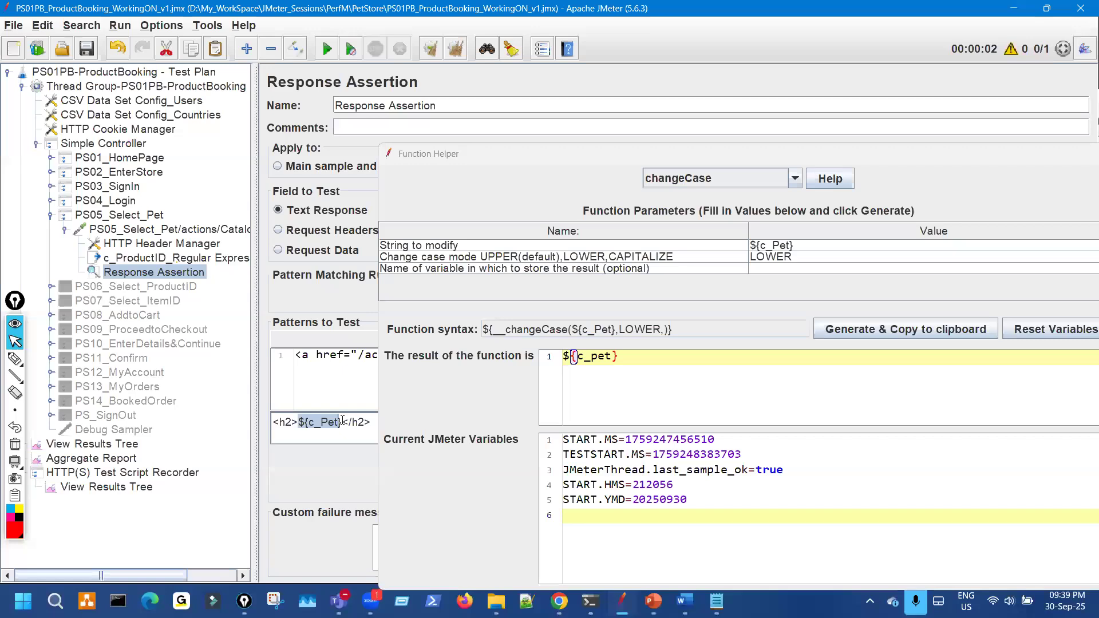
pyautogui.hotkey('ctrl', 'shift', '3')
pyautogui.moveTo(537, 319); pyautogui.dragTo(624, 329)
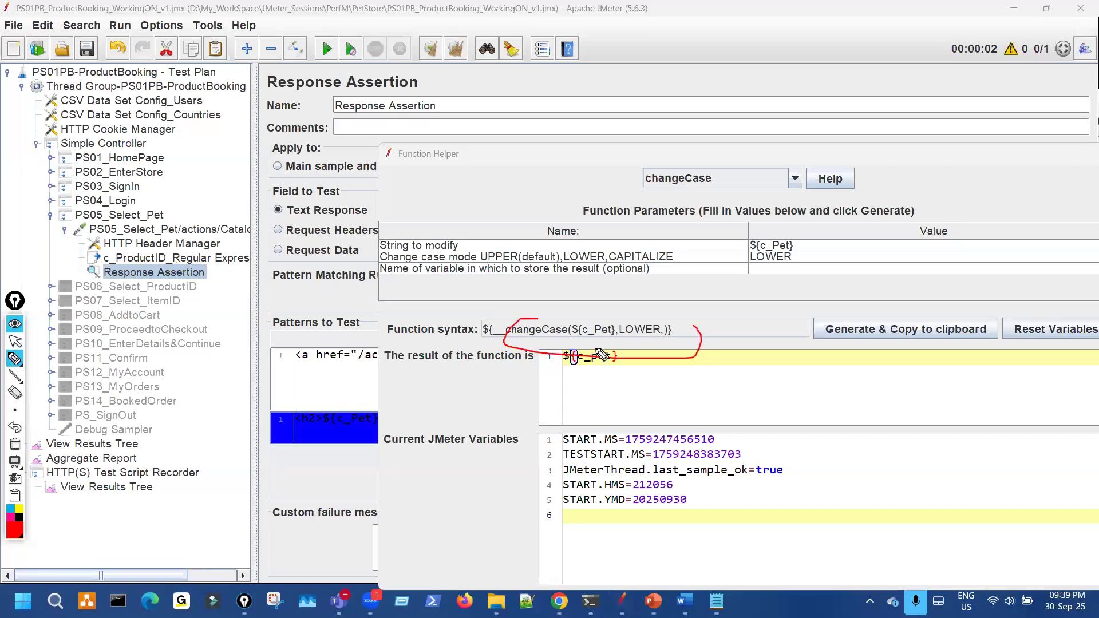
pyautogui.press('Escape')
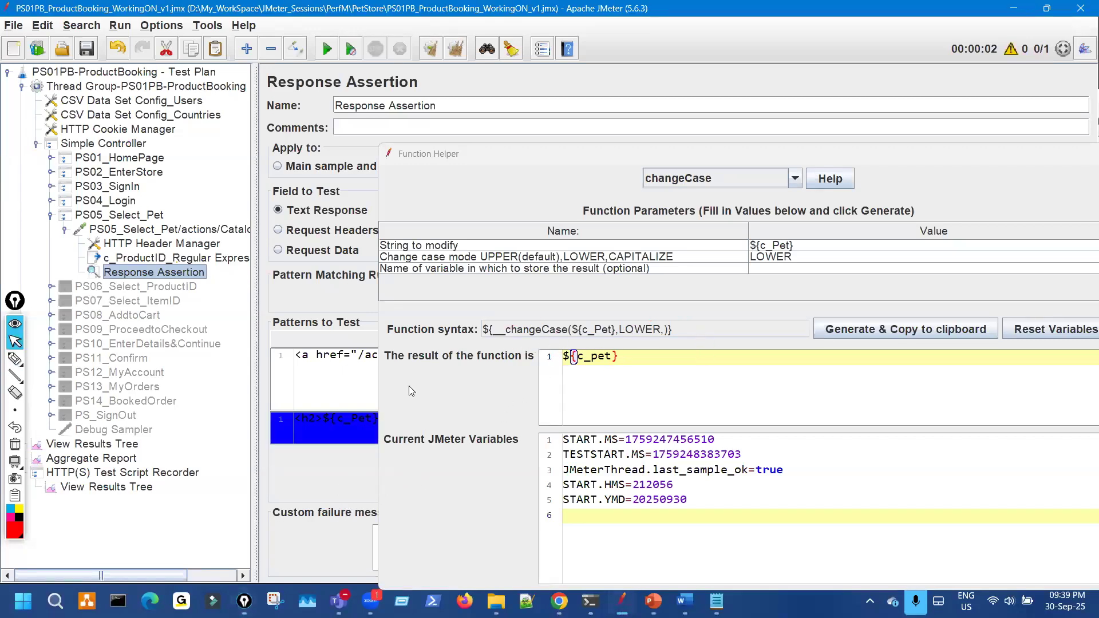
# Step: Close the Function Helper and replace ${c_Pet} in the h2 test pattern with ${__changeCase(${c_Pet},LOWER,)}
pyautogui.click(675, 158)
pyautogui.moveTo(1098, 162); pyautogui.dragTo(934, 150)
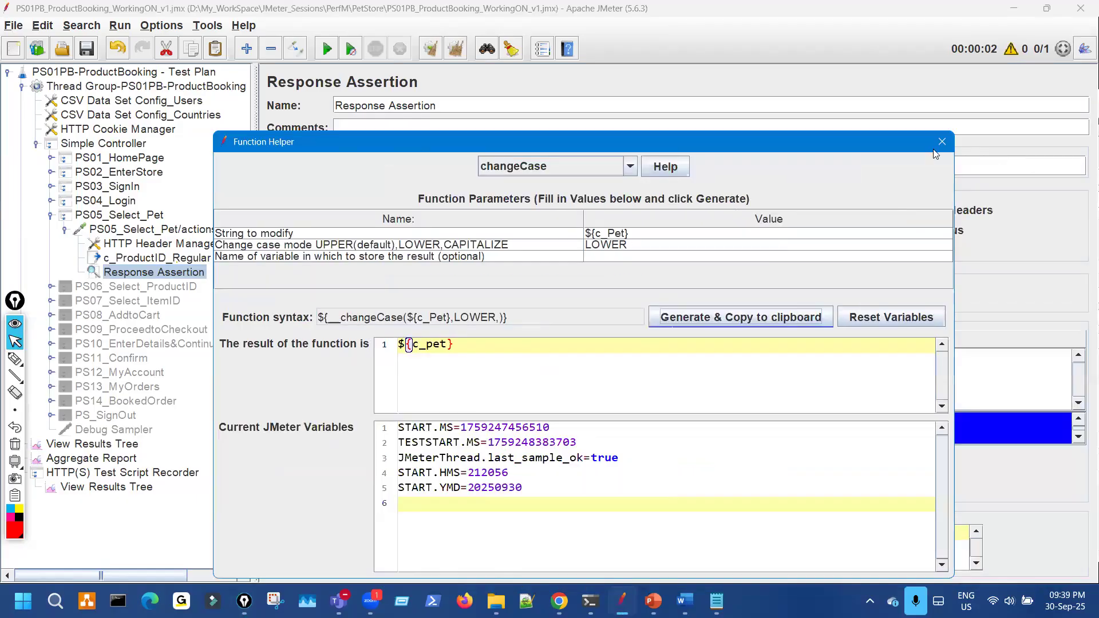
pyautogui.click(939, 146)
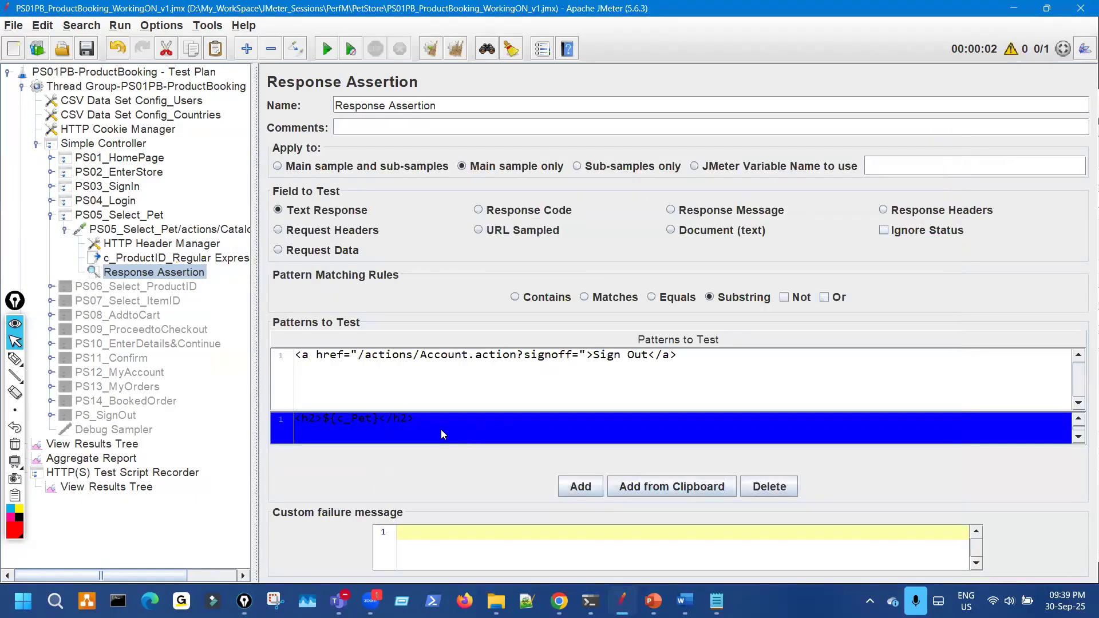
pyautogui.click(438, 402)
pyautogui.doubleClick(321, 424)
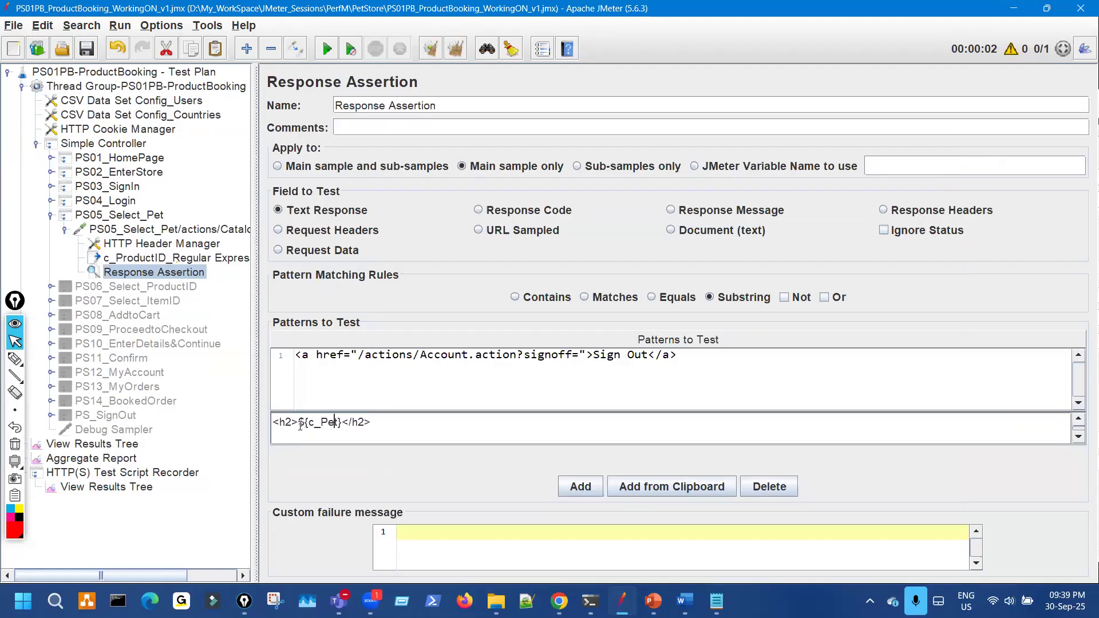
pyautogui.moveTo(298, 424); pyautogui.dragTo(342, 425)
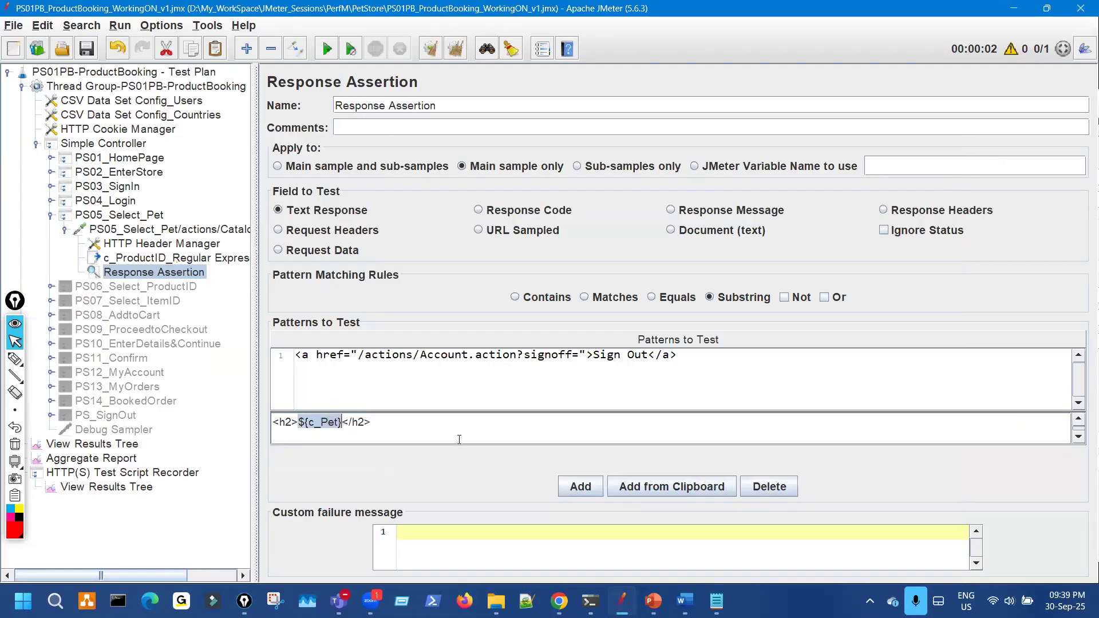
pyautogui.write('${__changeCase(${c_Pet},LOWER,)}')
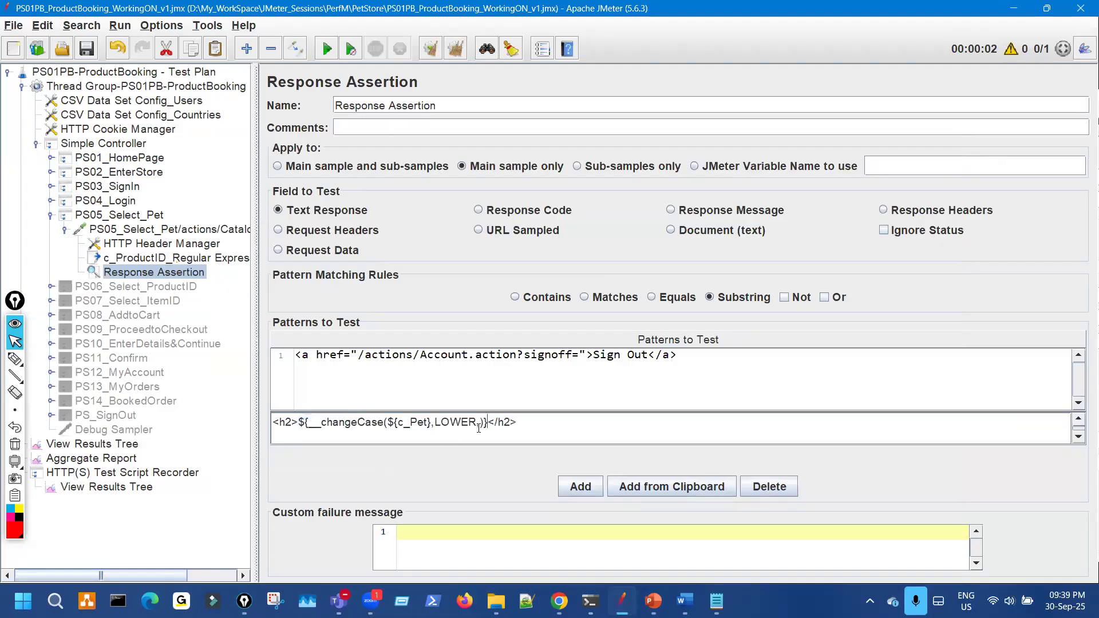
# Step: Run the test and open the PS05_Select_Pet response and its assertion result in View Results Tree
pyautogui.click(135, 445)
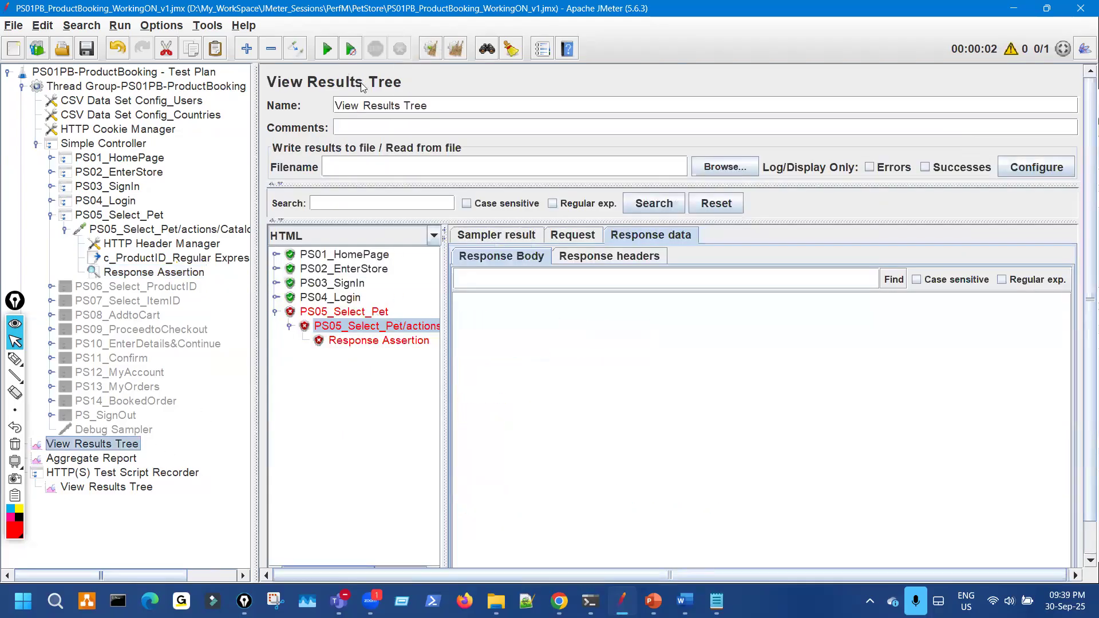
pyautogui.click(327, 49)
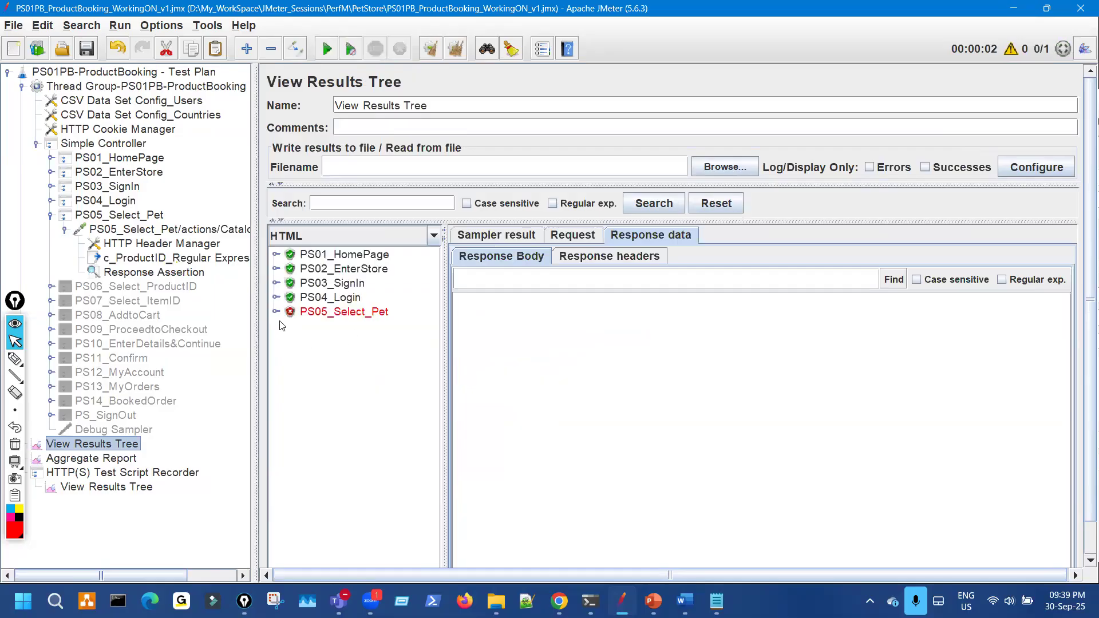
pyautogui.click(275, 312)
pyautogui.click(355, 326)
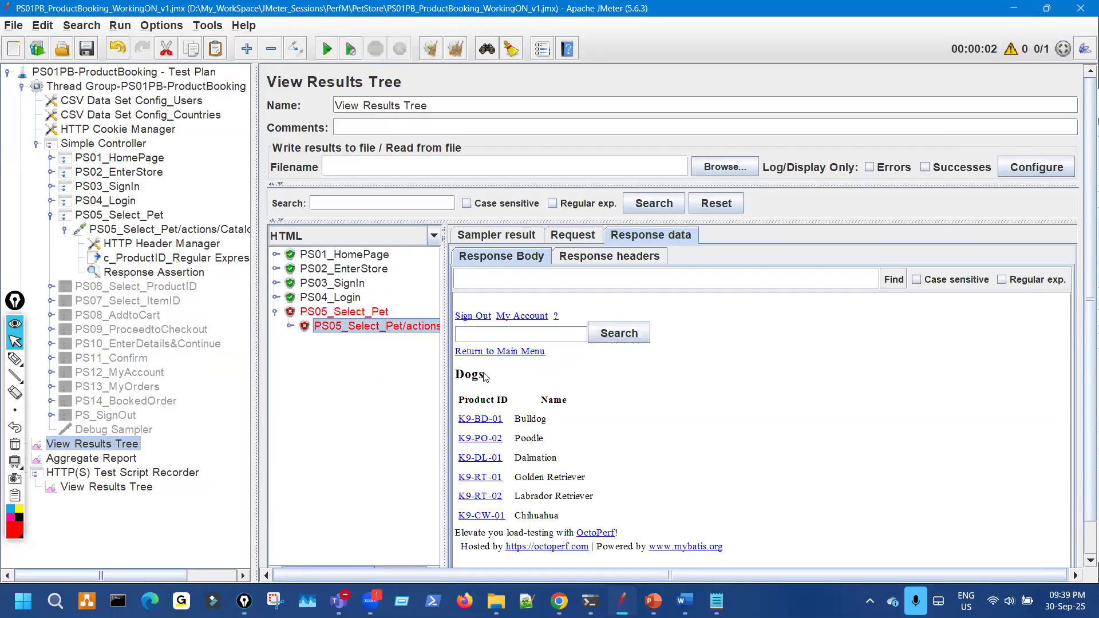
pyautogui.click(290, 326)
pyautogui.click(372, 340)
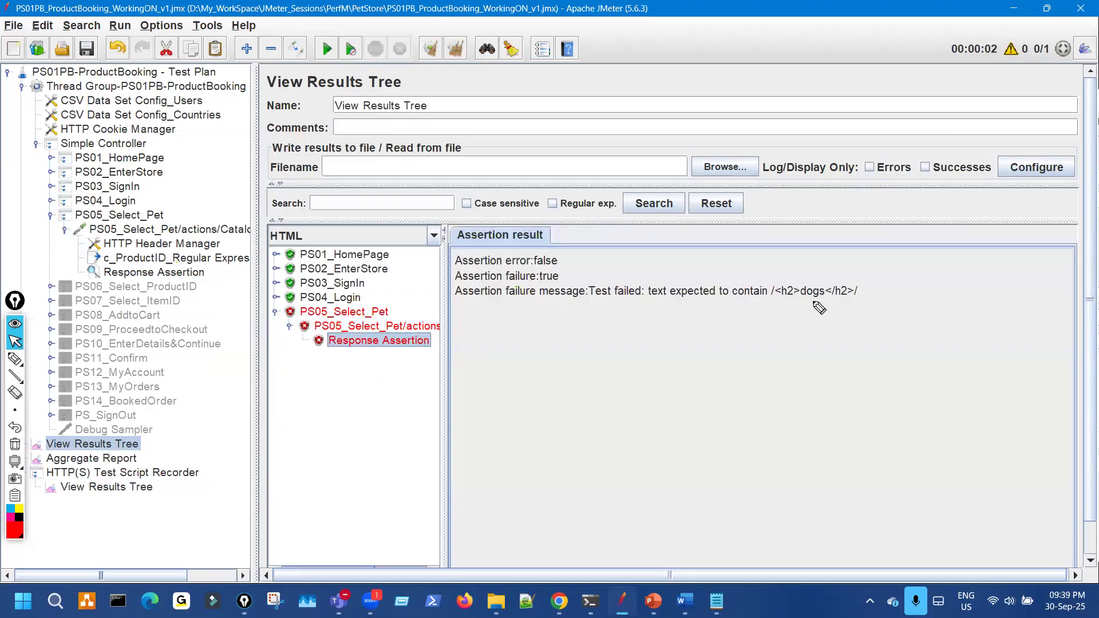
# Step: Circle and underline "dogs" in the assertion failure message in red, clearing the ink each time
pyautogui.moveTo(806, 276)
pyautogui.mouseDown()
pyautogui.moveTo(809, 299)
pyautogui.moveTo(822, 280)
pyautogui.mouseUp()
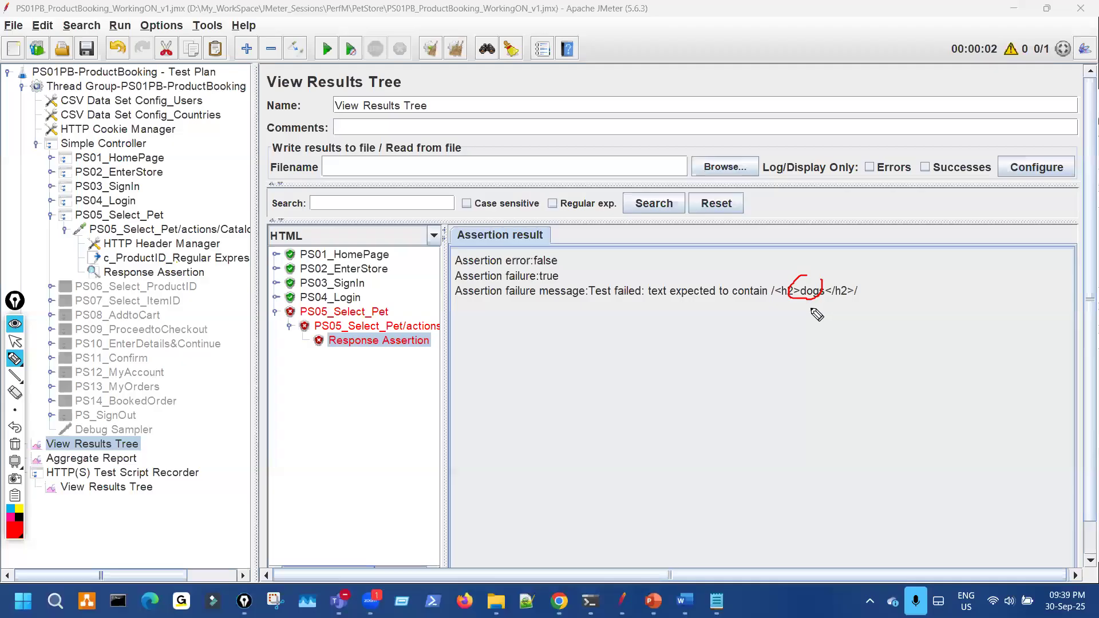
pyautogui.hotkey('ctrl', 'shift', '7')
pyautogui.hotkey('ctrl', 'shift', '2')
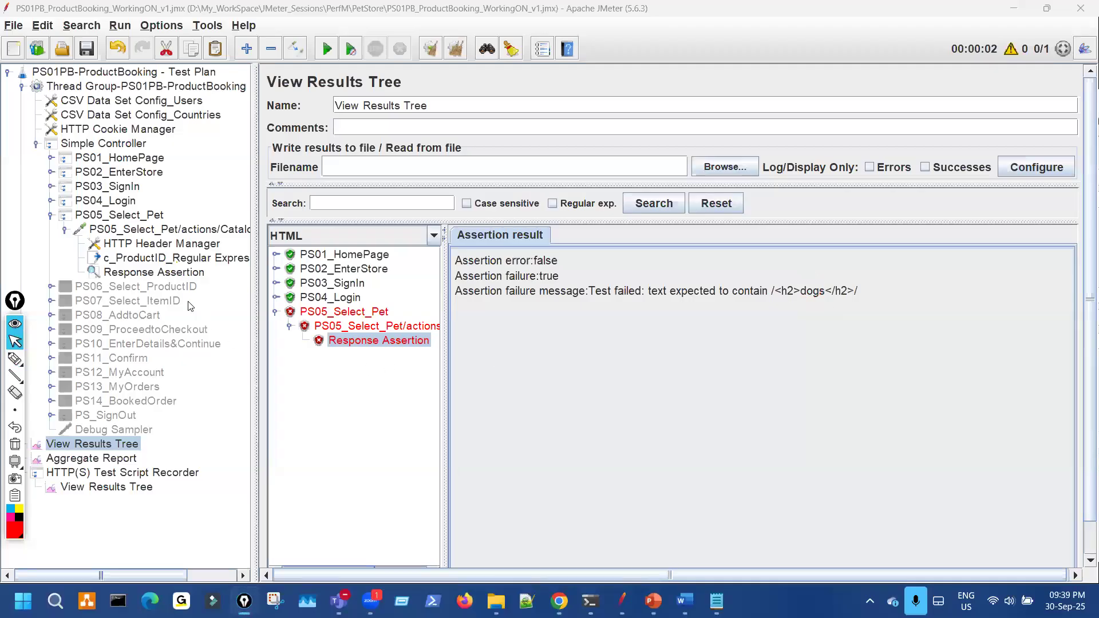
pyautogui.hotkey('ctrl', 'shift', '3')
pyautogui.moveTo(805, 303); pyautogui.dragTo(830, 299)
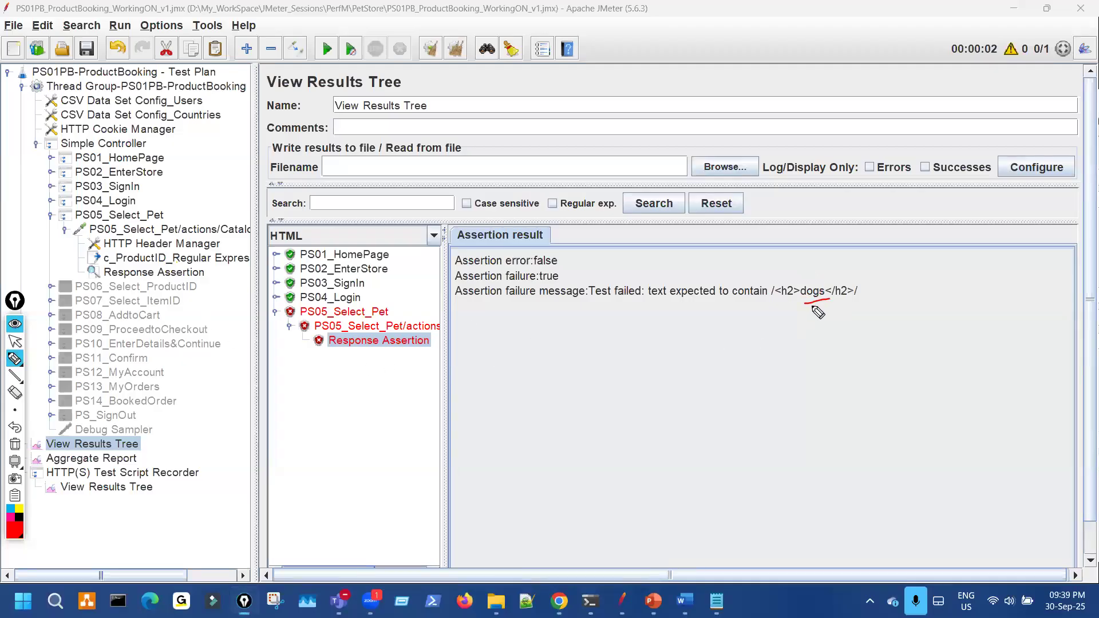
pyautogui.hotkey('ctrl', 'shift', '7')
pyautogui.hotkey('ctrl', 'shift', '2')
# Step: Open the PS05_Select_Pet Response Assertion and annotate its h2 pattern in red, marking ${c_Pet}, LOWER and the h2 tags and handwriting "dogs"
pyautogui.click(193, 273)
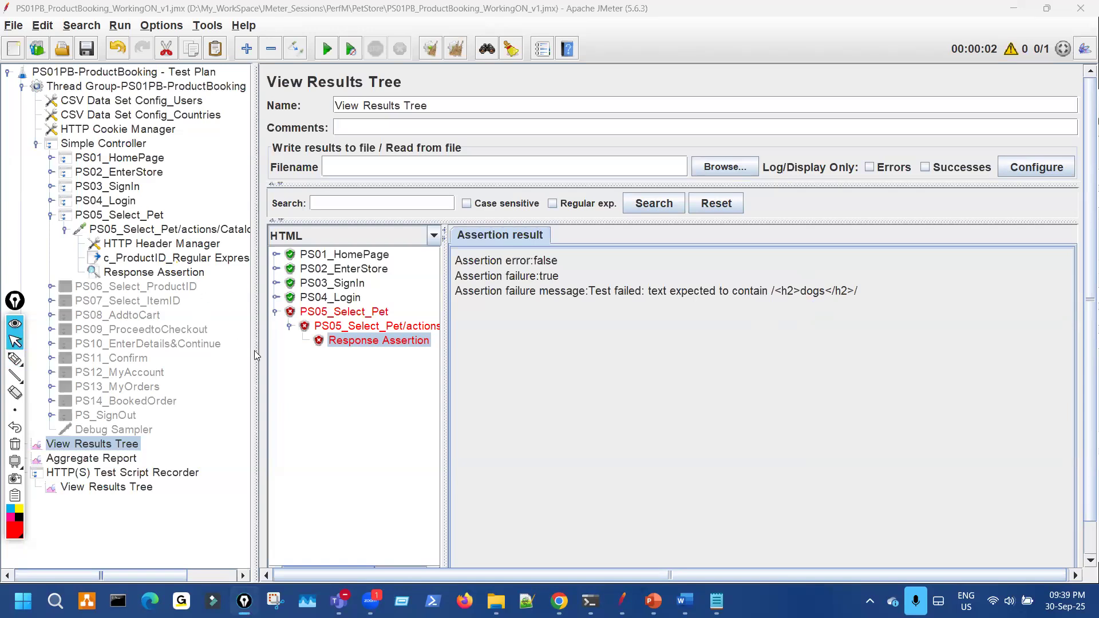
pyautogui.hotkey('ctrl', 'shift', '3')
pyautogui.moveTo(434, 434); pyautogui.dragTo(493, 431)
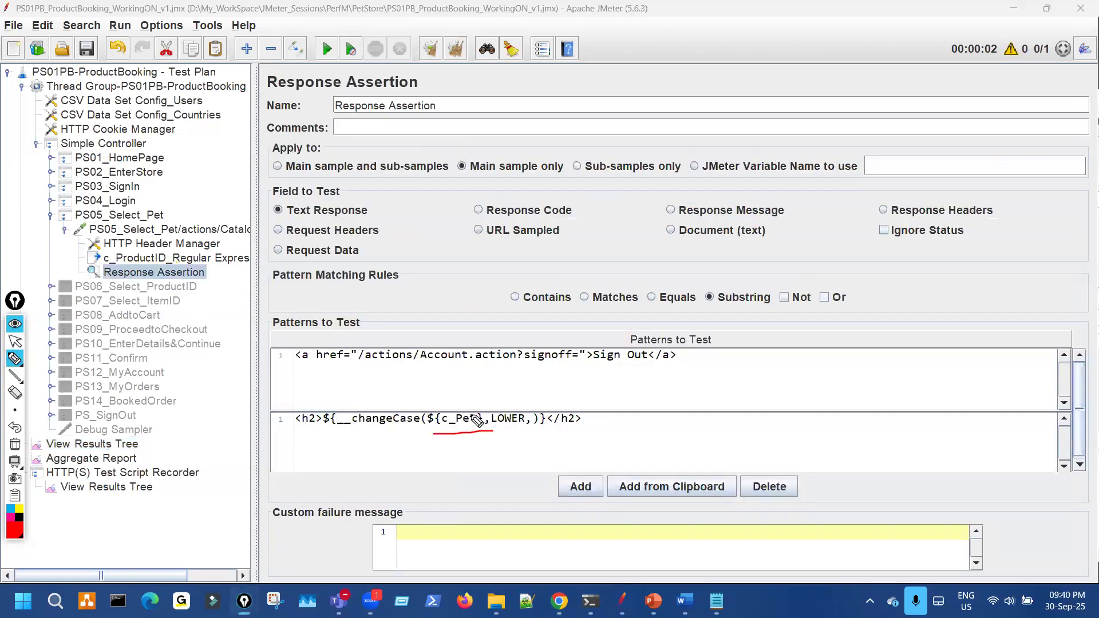
pyautogui.hotkey('ctrl', 'shift', '7')
pyautogui.moveTo(446, 387)
pyautogui.mouseDown()
pyautogui.moveTo(448, 405)
pyautogui.moveTo(509, 408)
pyautogui.mouseUp()
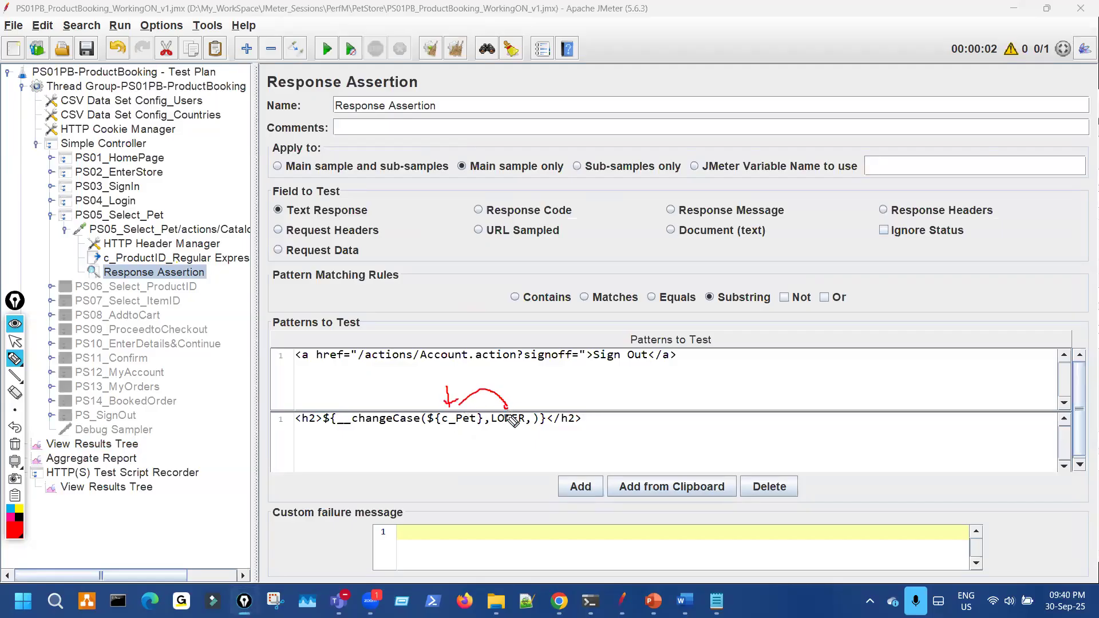
pyautogui.moveTo(303, 428); pyautogui.dragTo(335, 430)
pyautogui.moveTo(559, 428); pyautogui.dragTo(593, 425)
pyautogui.moveTo(396, 430); pyautogui.dragTo(484, 429)
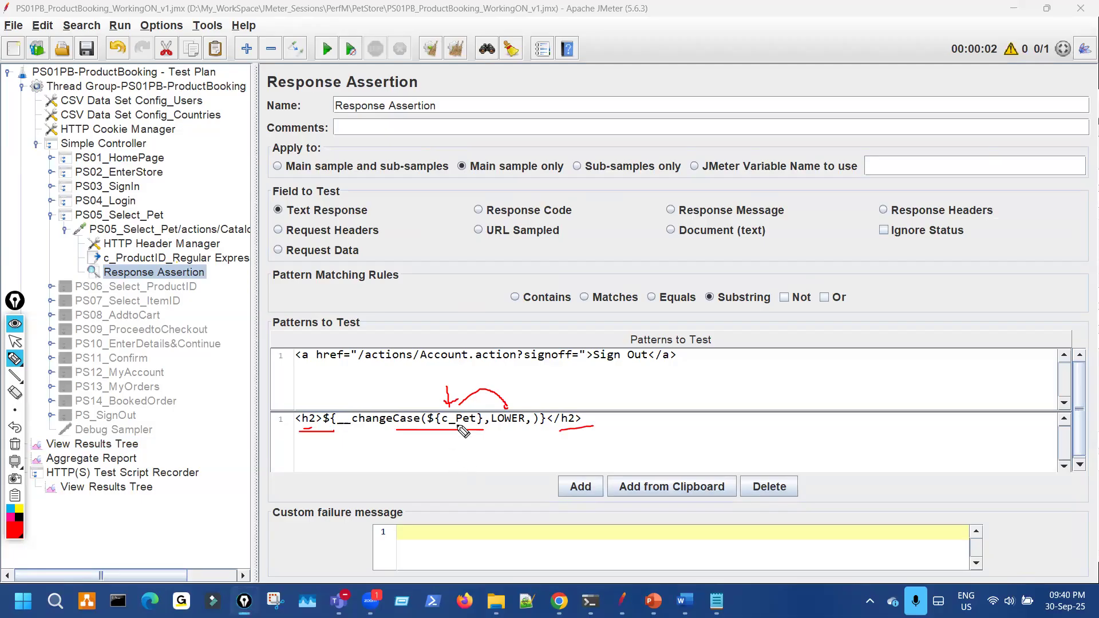
pyautogui.moveTo(456, 445)
pyautogui.mouseDown()
pyautogui.moveTo(464, 466)
pyautogui.moveTo(509, 467)
pyautogui.moveTo(516, 449)
pyautogui.mouseUp()
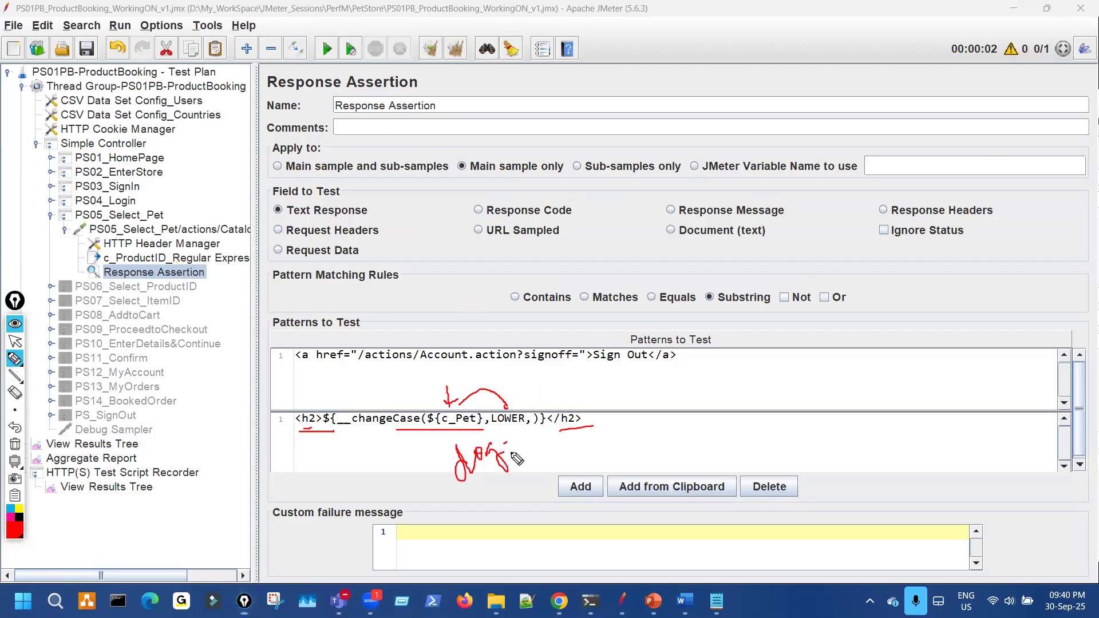
# Step: Return to View Results Tree, underline "dogs" in the assertion failure message in red, and clear the ink
pyautogui.click(131, 445)
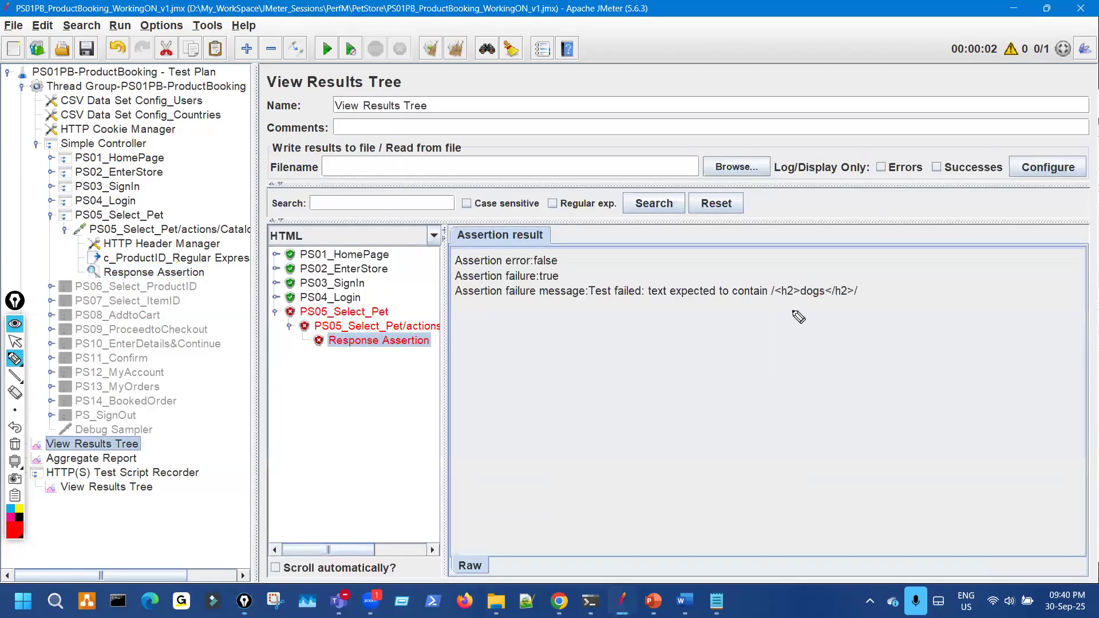
pyautogui.moveTo(834, 297); pyautogui.dragTo(795, 300)
pyautogui.press('Escape')
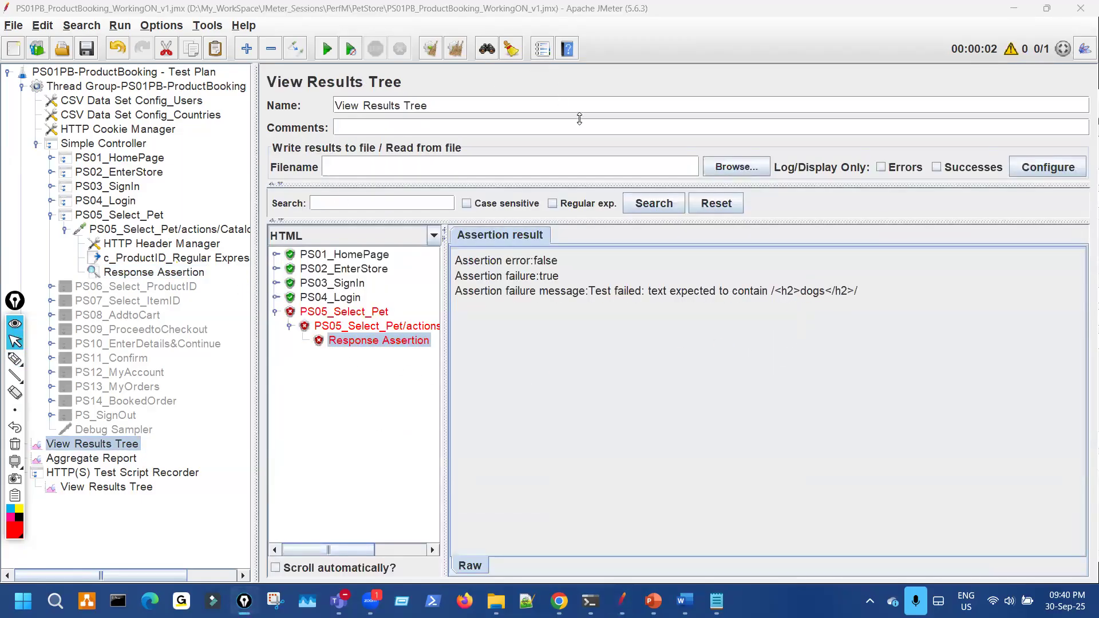
# Step: Open the changeCase function in the Function Helper, mark its UPPER and CAPITALIZE modes in red, and close the helper
pyautogui.hotkey('ctrl', 'F1')
pyautogui.click(596, 134)
pyautogui.click(499, 167)
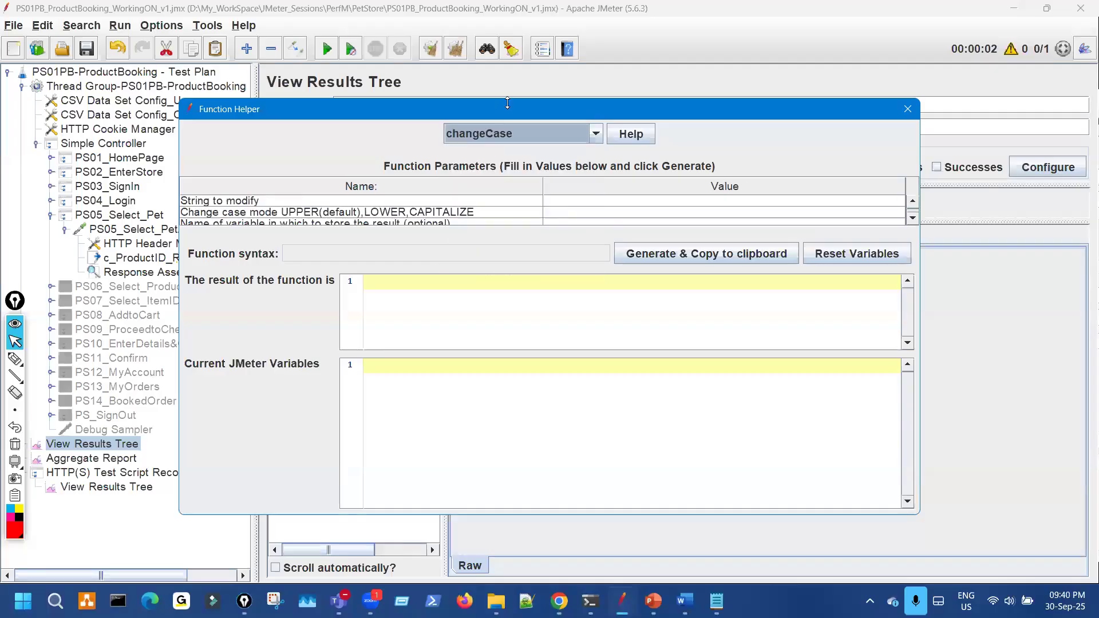
pyautogui.moveTo(509, 98); pyautogui.dragTo(510, 66)
pyautogui.hotkey('ctrl', 'shift', '3')
pyautogui.moveTo(311, 178); pyautogui.dragTo(359, 153)
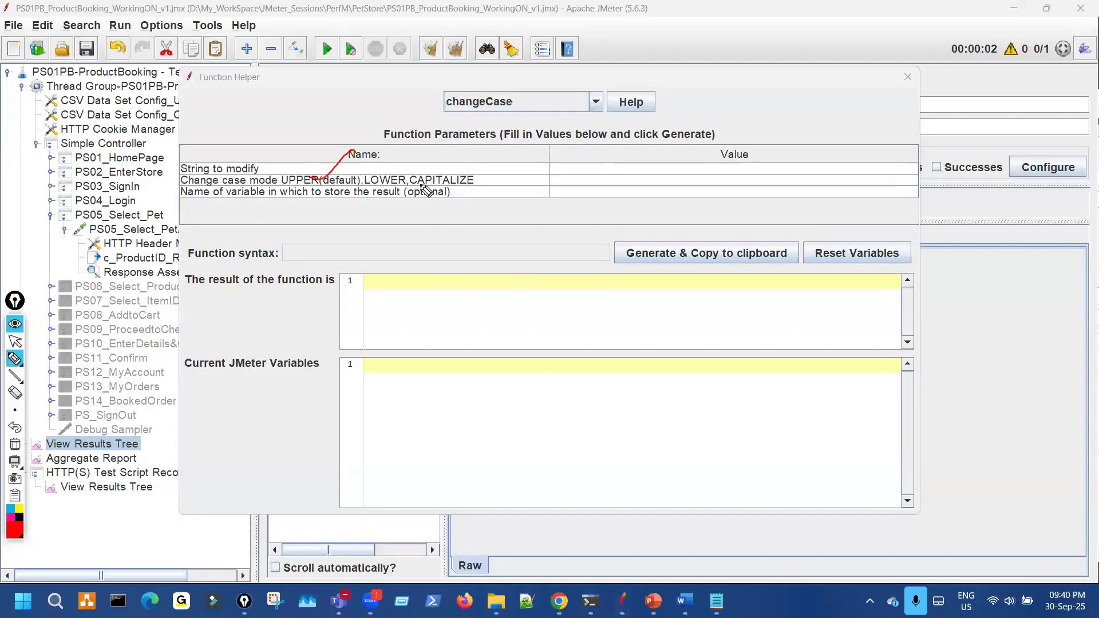
pyautogui.moveTo(433, 182); pyautogui.dragTo(475, 182)
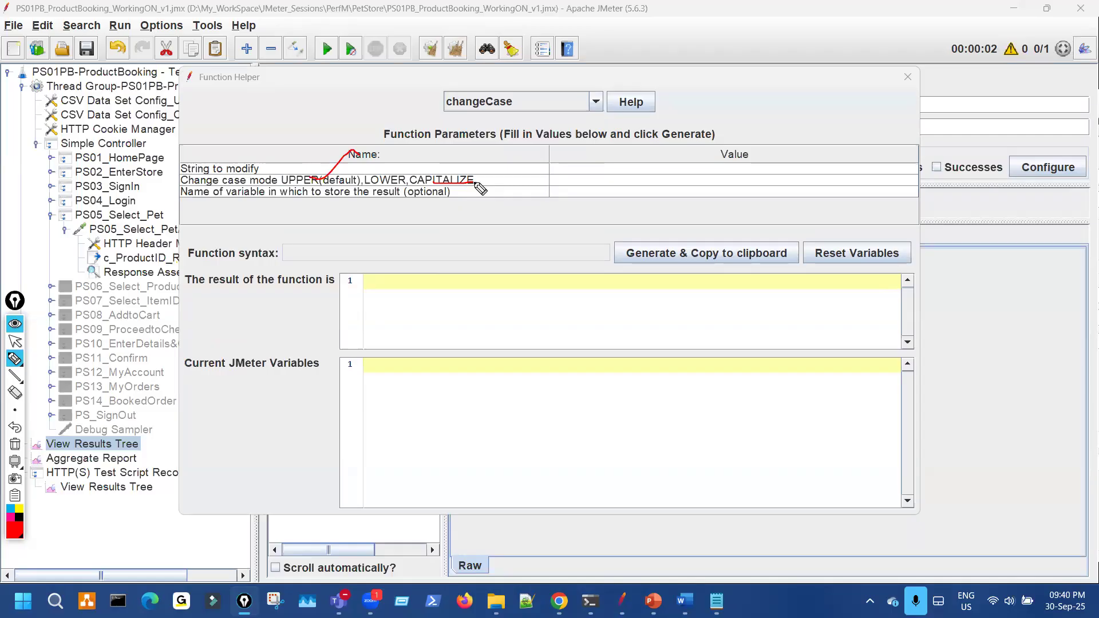
pyautogui.hotkey('ctrl', 'shift', '7')
pyautogui.hotkey('ctrl', 'shift', '2')
pyautogui.click(906, 78)
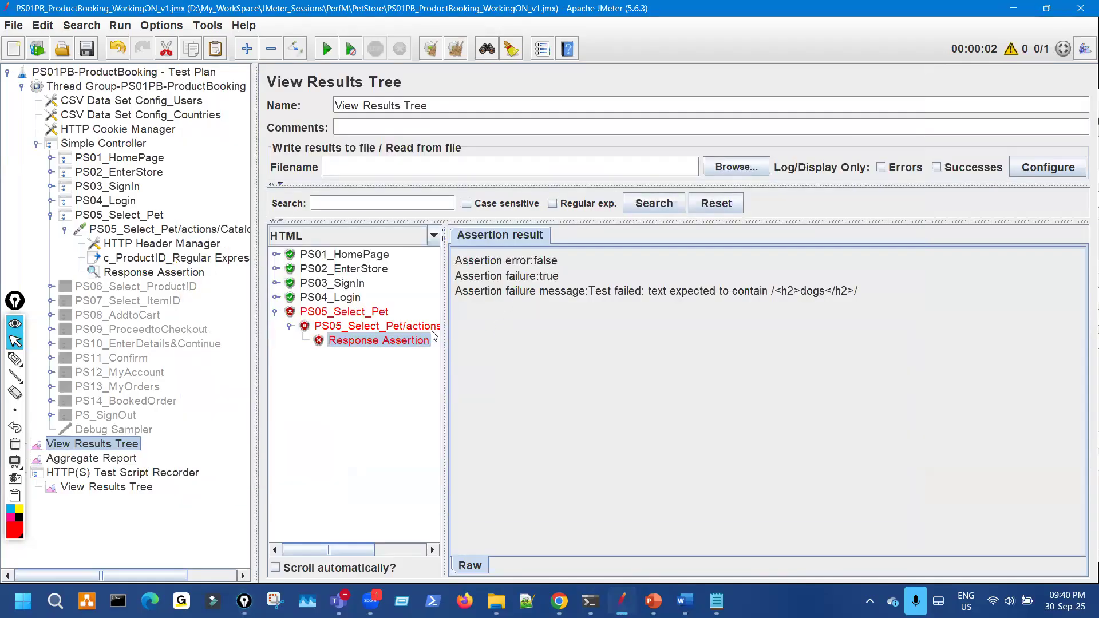
# Step: Compare the categoryId in the PS05_Select_Pet request with the heading in its response, and reopen the Response Assertion
pyautogui.press('Up')
pyautogui.click(575, 241)
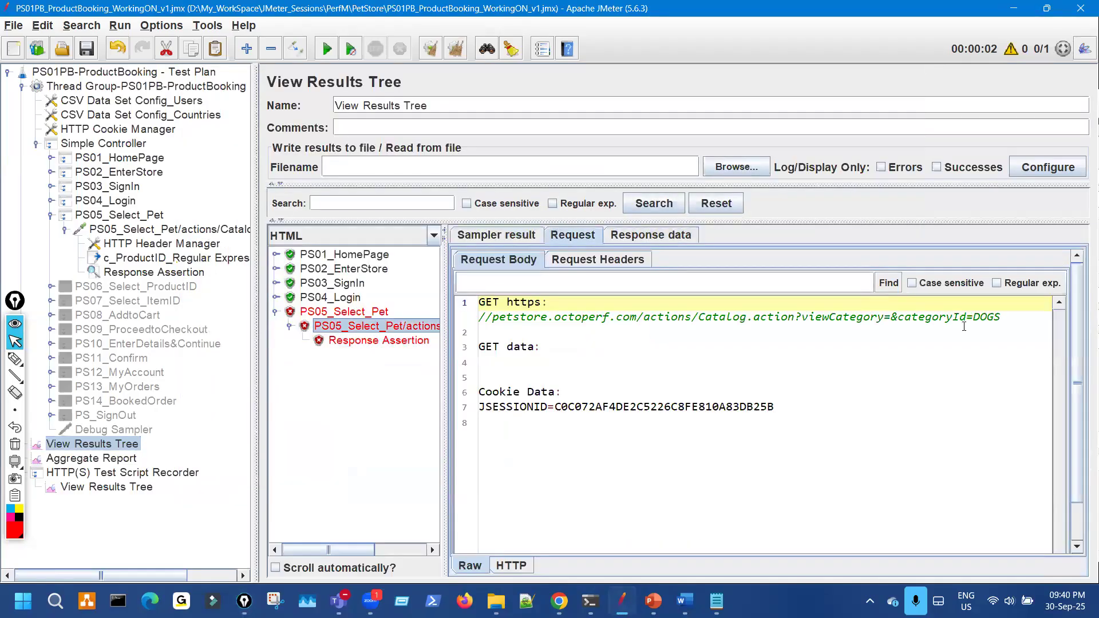
pyautogui.doubleClick(1021, 317)
pyautogui.click(638, 238)
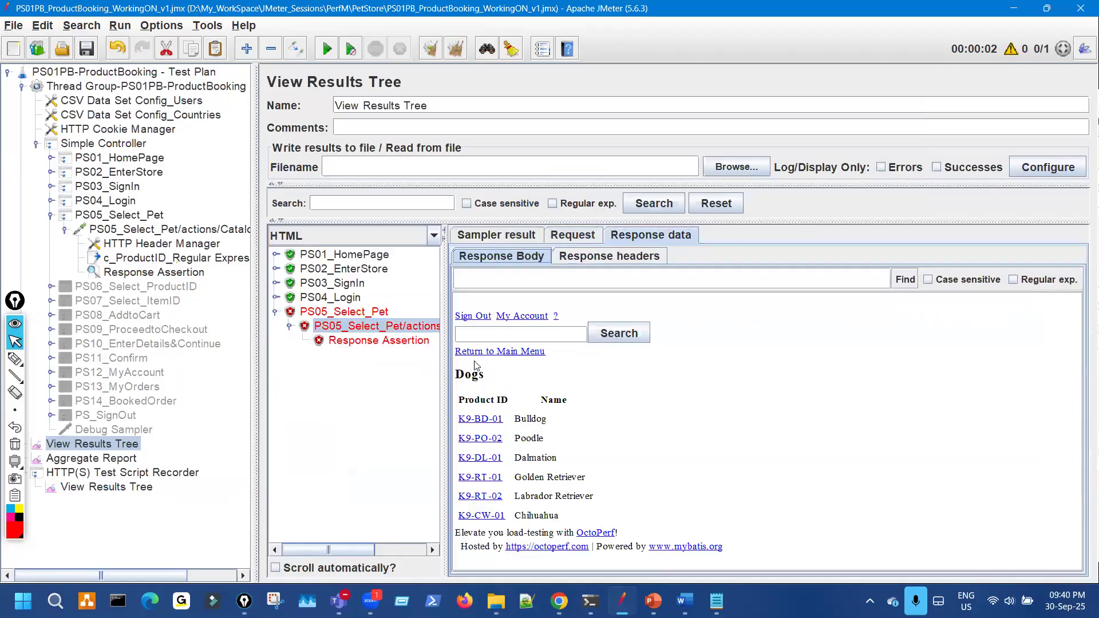
pyautogui.doubleClick(459, 380)
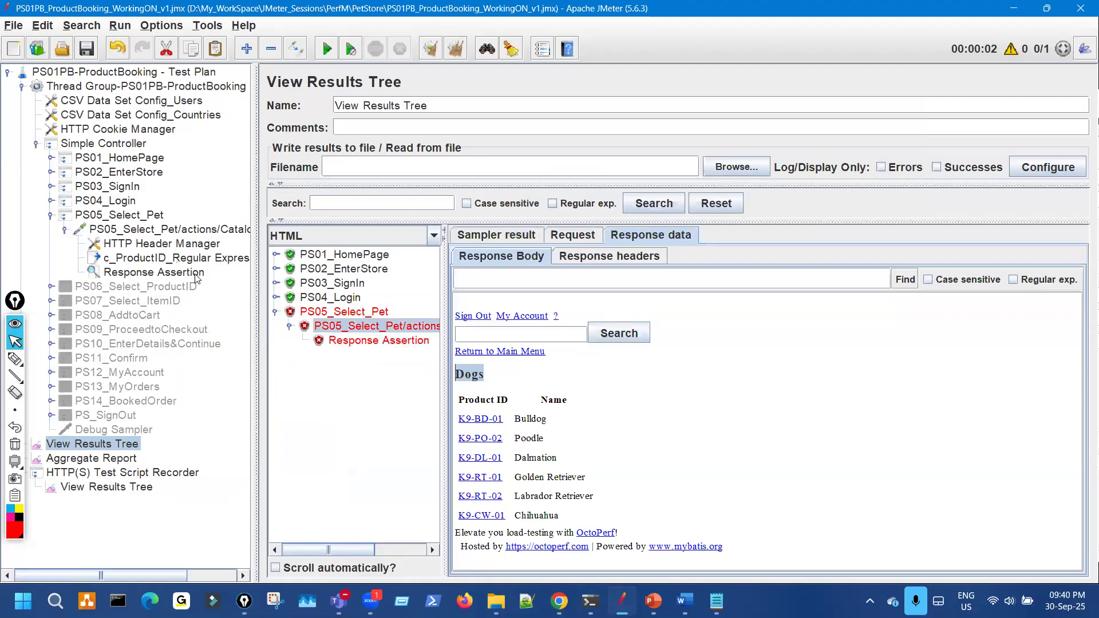
pyautogui.click(196, 275)
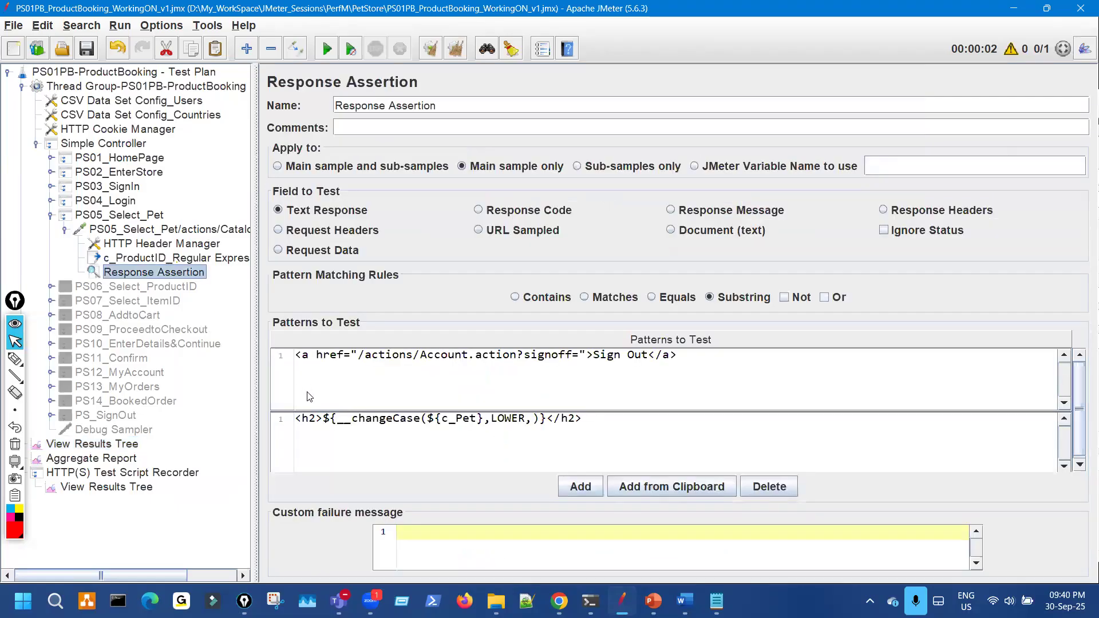
# Step: Open the h2 changeCase pattern in the PS05_Select_Pet Response Assertion for editing
pyautogui.click(419, 451)
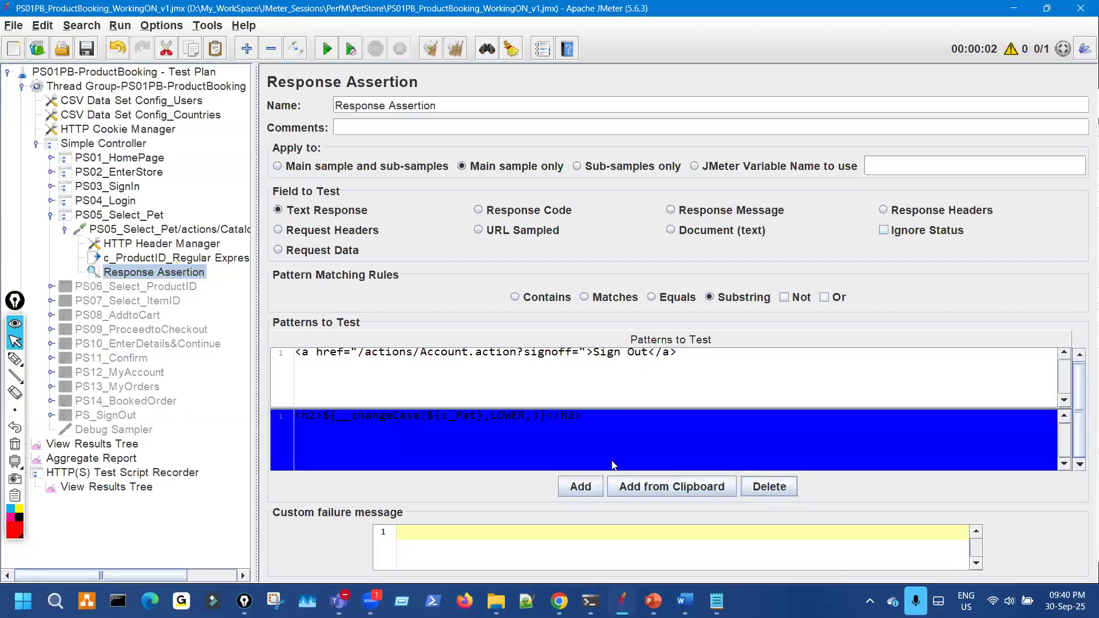
pyautogui.doubleClick(606, 437)
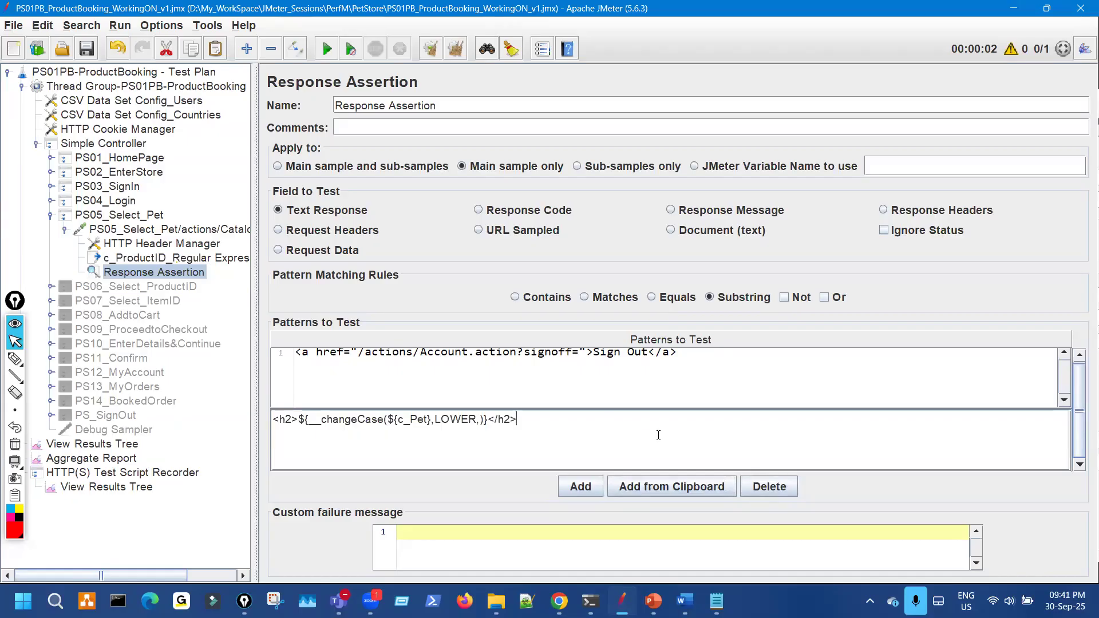
# Step: Switch to Chrome, open Copilot in Think Deeper mode, and submit the prompt "groovy code to capatilize a string"
pyautogui.click(559, 600)
pyautogui.click(207, 16)
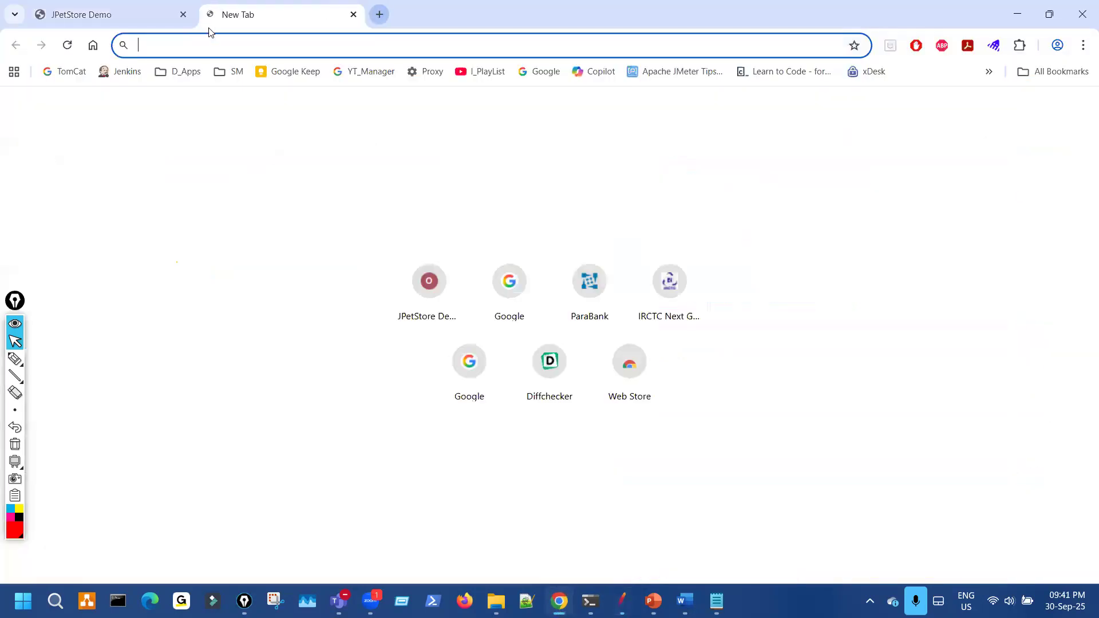
pyautogui.click(595, 72)
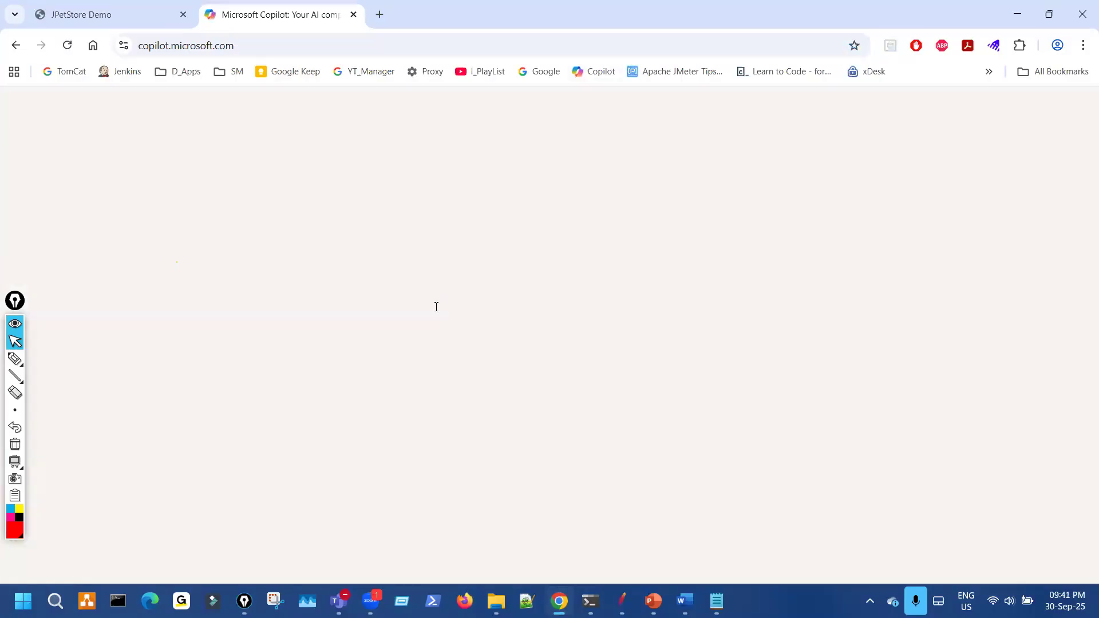
pyautogui.click(416, 351)
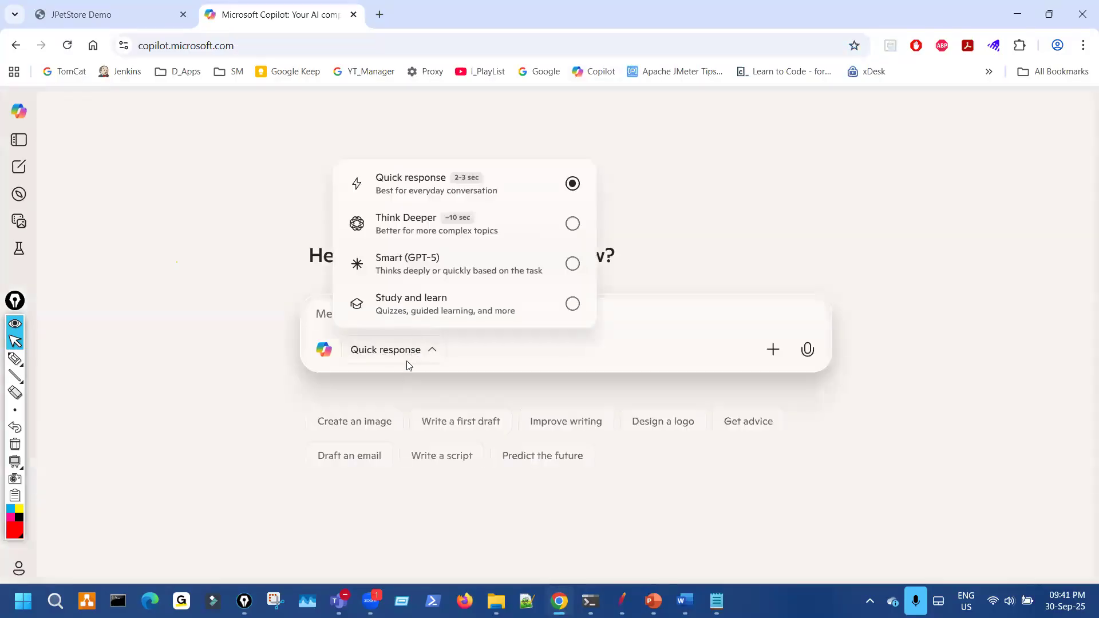
pyautogui.click(498, 230)
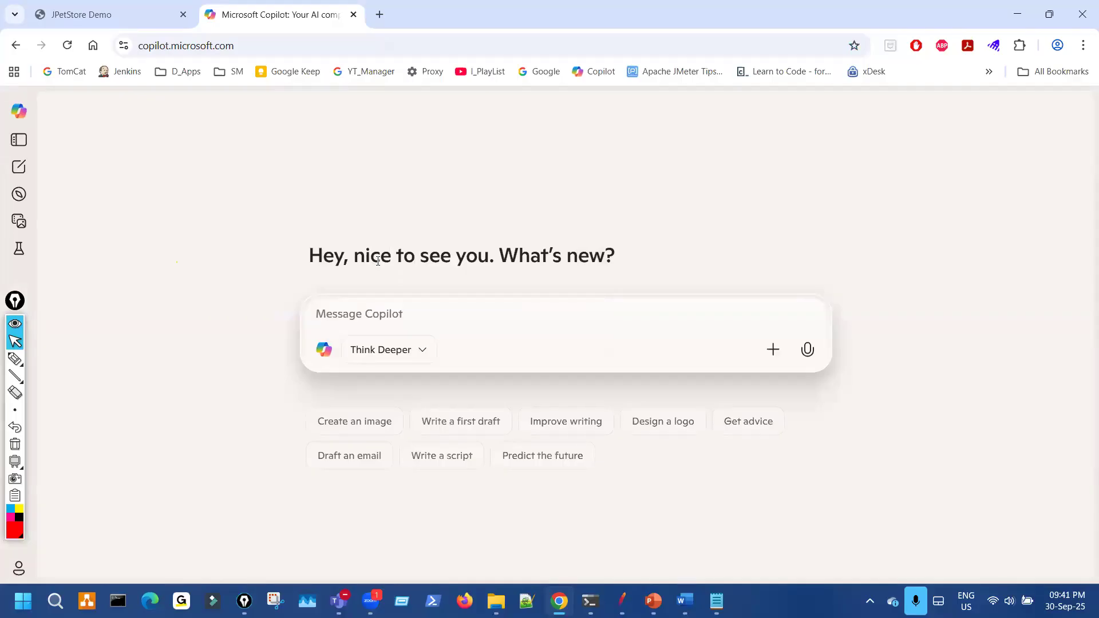
pyautogui.write('g')
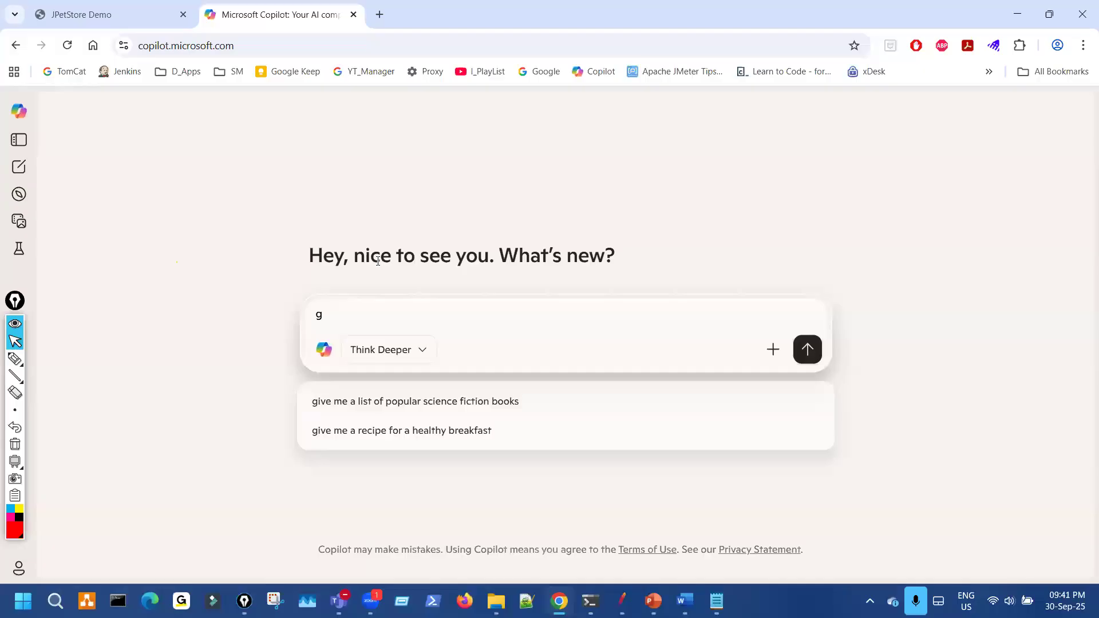
pyautogui.write('roovy code to c')
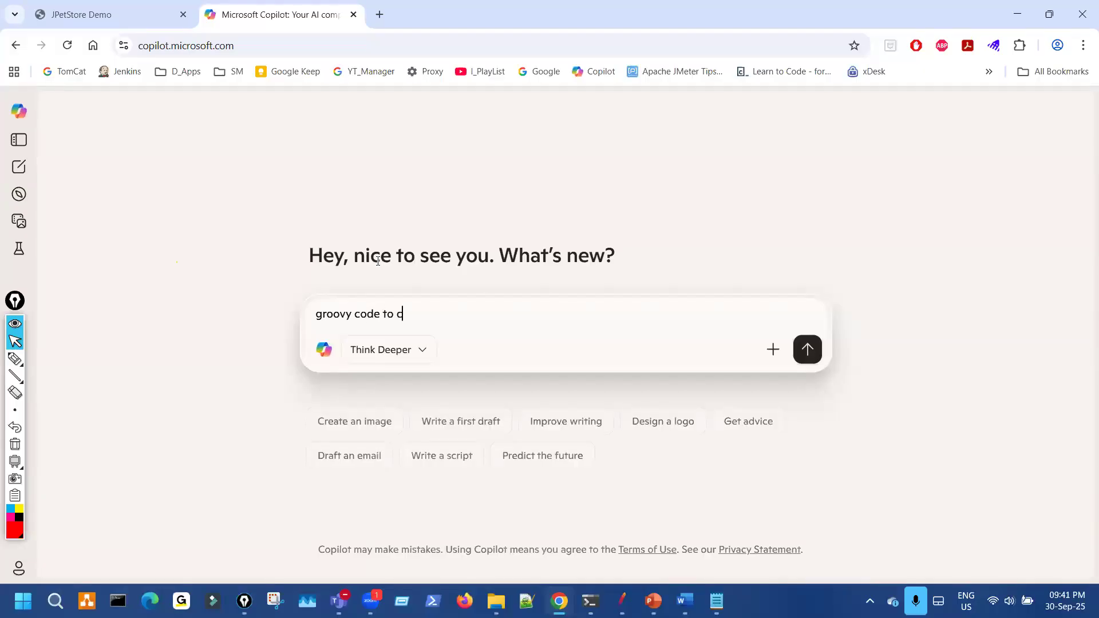
pyautogui.write('apatilize a string')
pyautogui.click(811, 355)
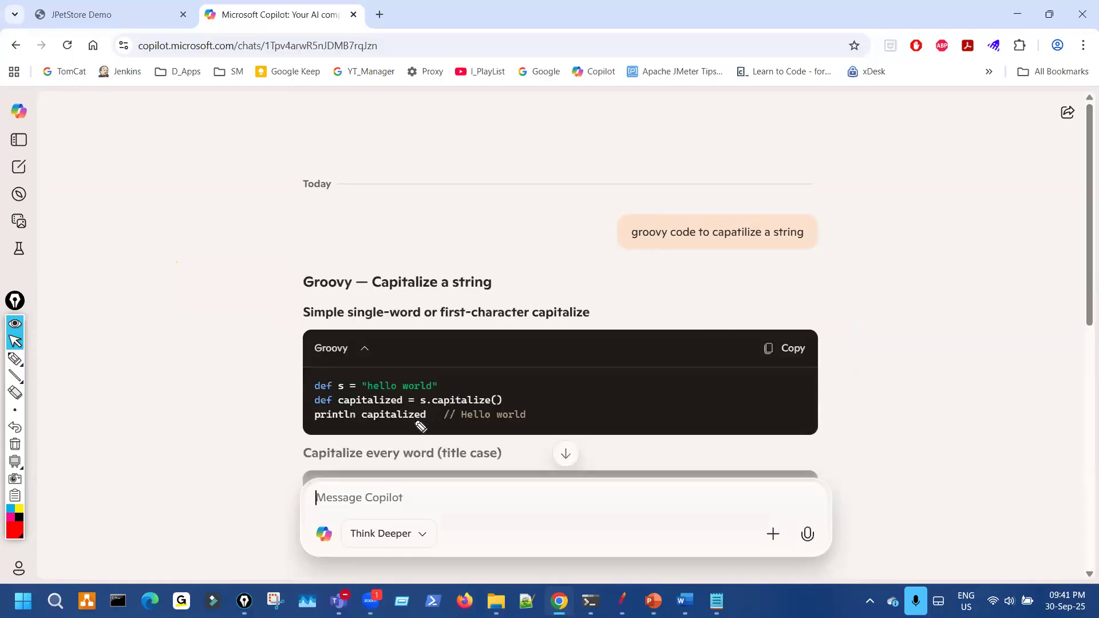
# Step: Mark the first Groovy capitalize snippet and the word "groovy" in the prompt in red, and clear the ink
pyautogui.hotkey('ctrl', 'shift', '3')
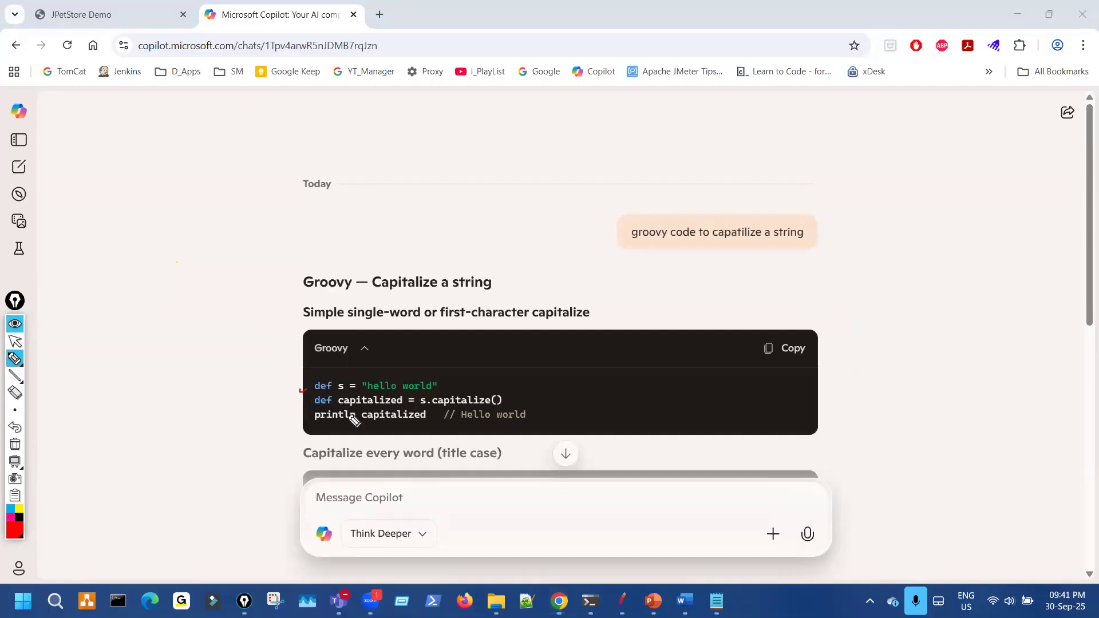
pyautogui.hotkey('ctrl', 'shift', '1')
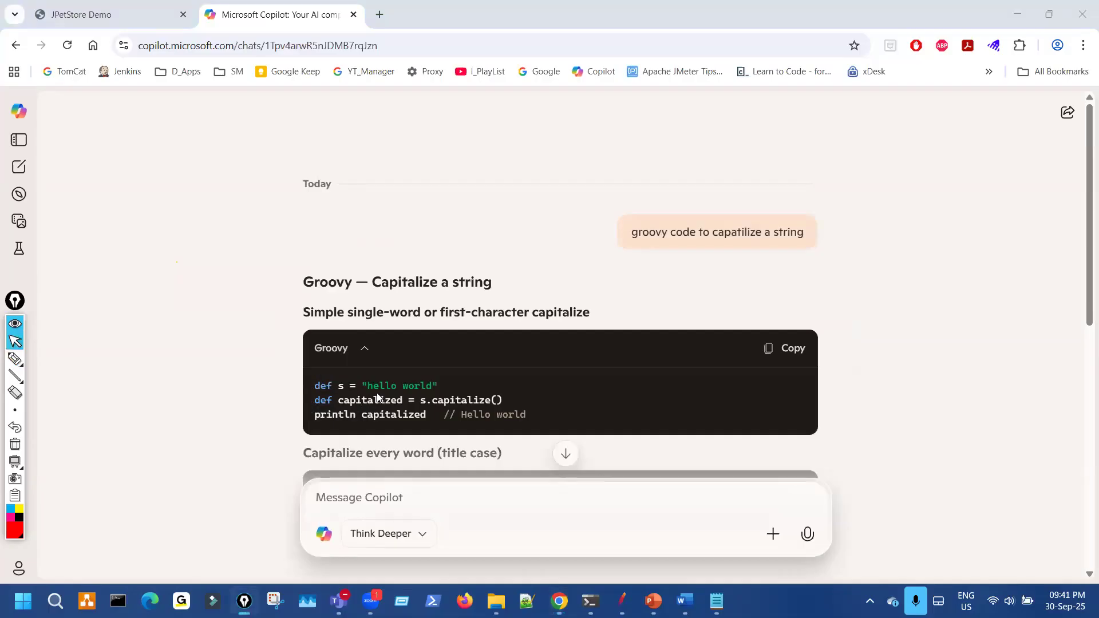
pyautogui.hotkey('ctrl', 'shift', '2')
pyautogui.moveTo(466, 374)
pyautogui.mouseDown()
pyautogui.moveTo(488, 388)
pyautogui.moveTo(480, 402)
pyautogui.mouseUp()
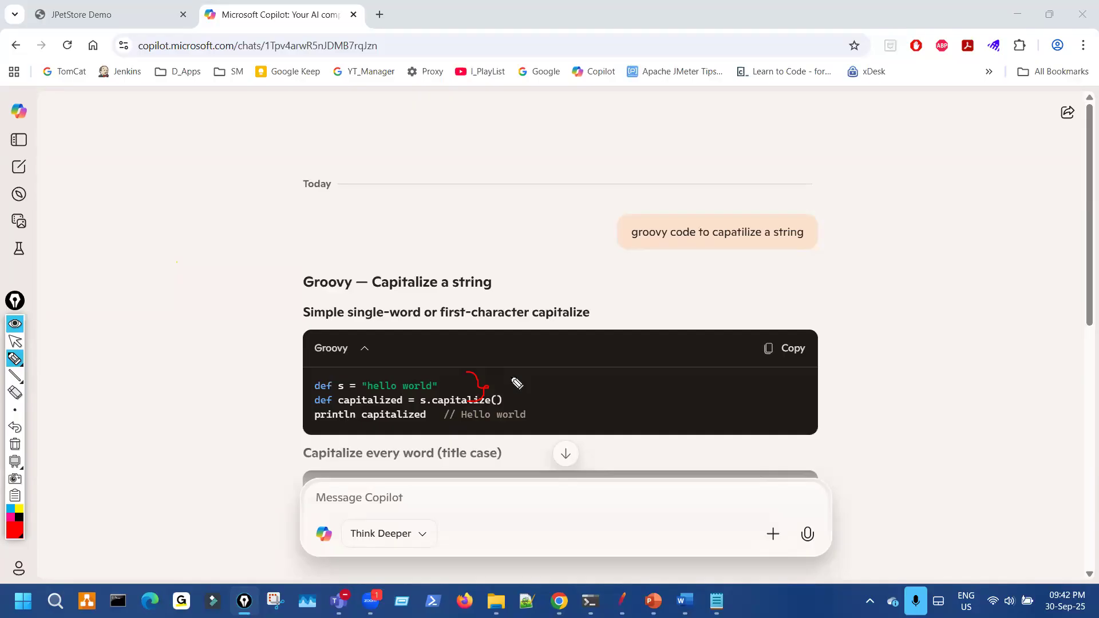
pyautogui.moveTo(639, 250); pyautogui.dragTo(663, 249)
pyautogui.hotkey('ctrl', 'shift', '7')
pyautogui.hotkey('ctrl', 'shift', '2')
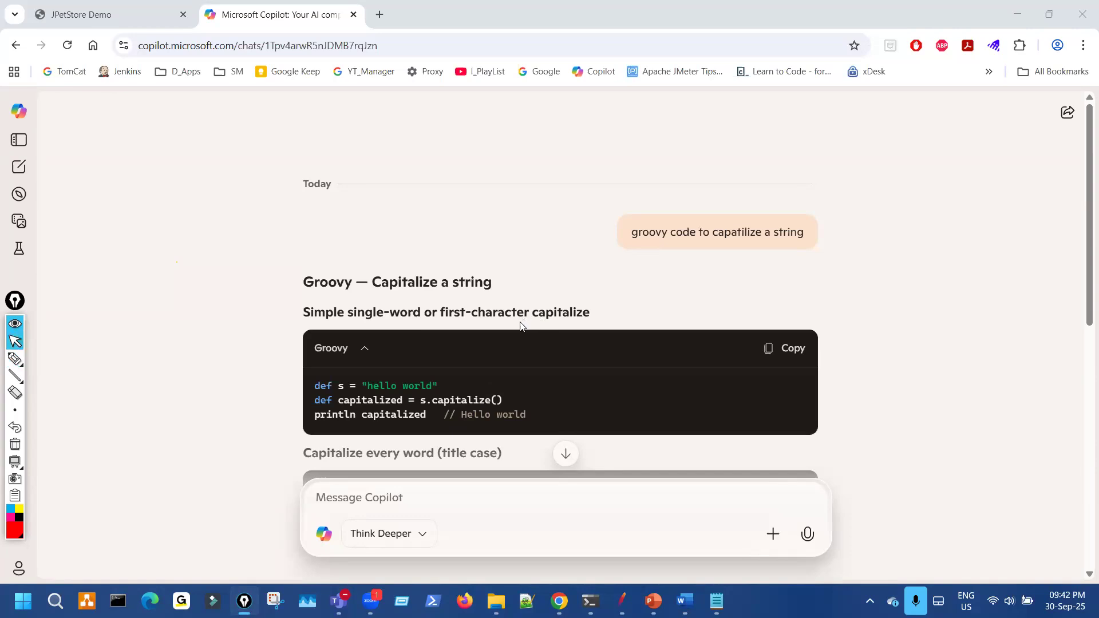
# Step: Review the title-case and null-handling Groovy examples, mark the first snippet's def lines in red, and clear the ink
pyautogui.scroll(-3, 521, 370)
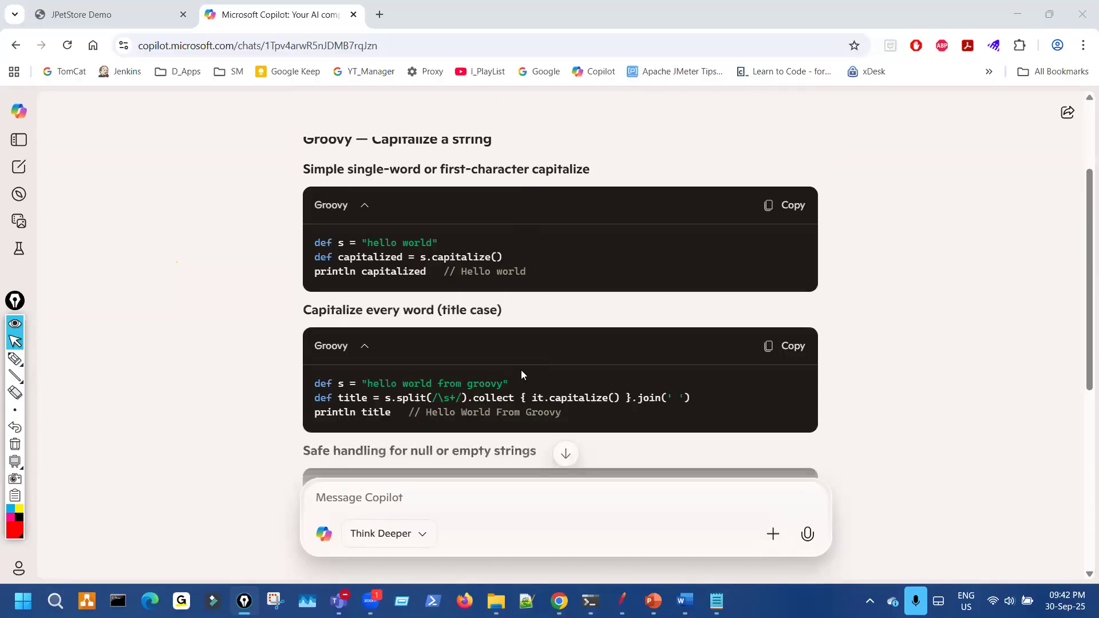
pyautogui.scroll(-3, 522, 371)
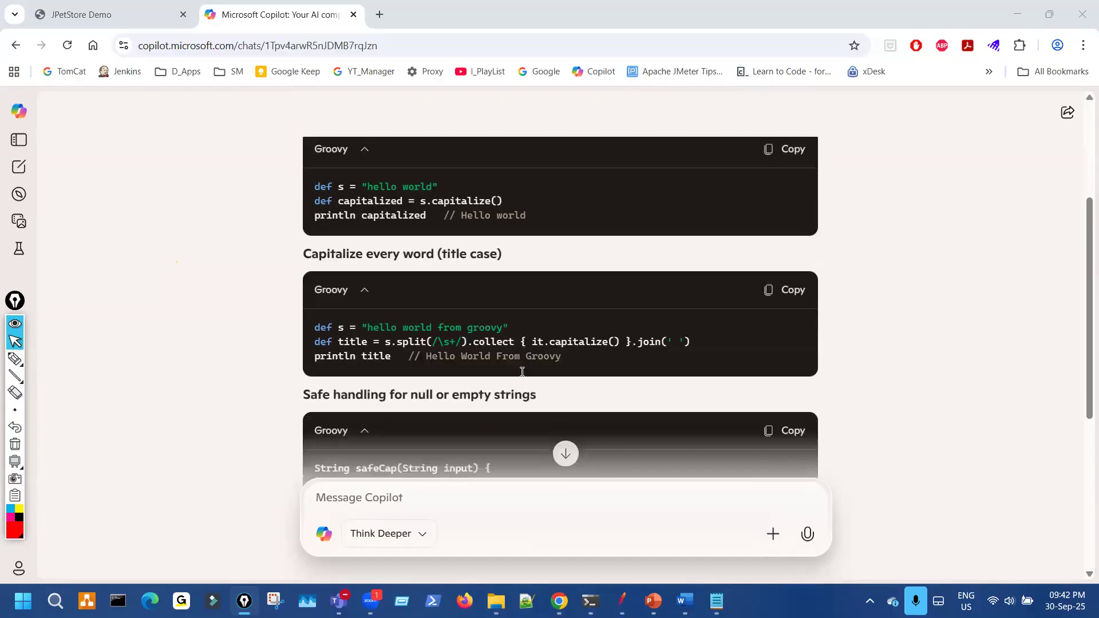
pyautogui.scroll(5, 522, 372)
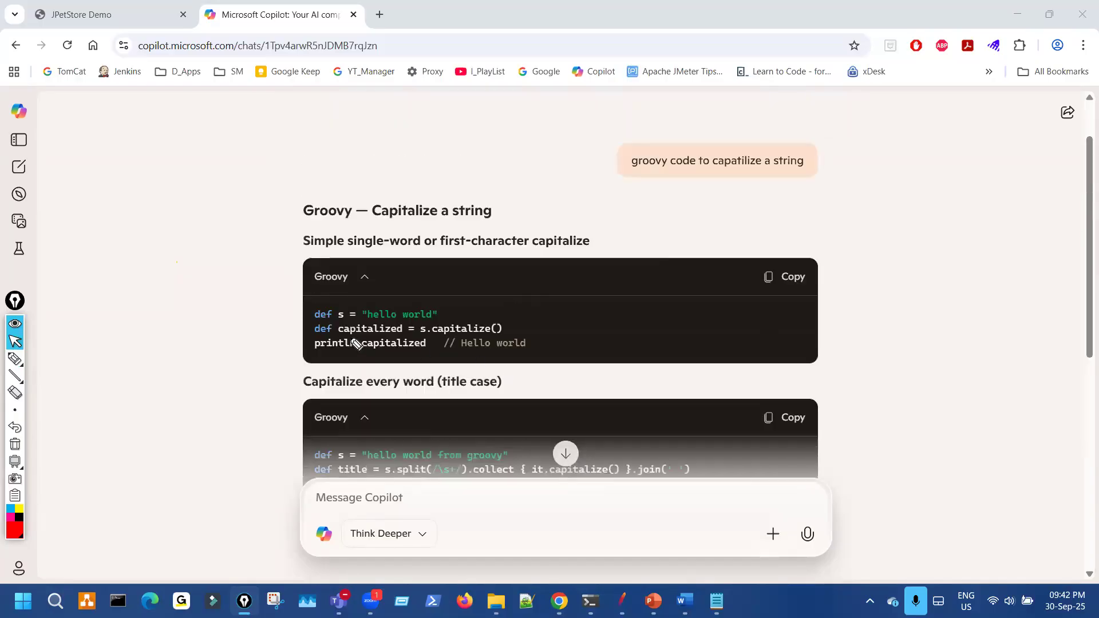
pyautogui.hotkey('ctrl', 'shift', '1')
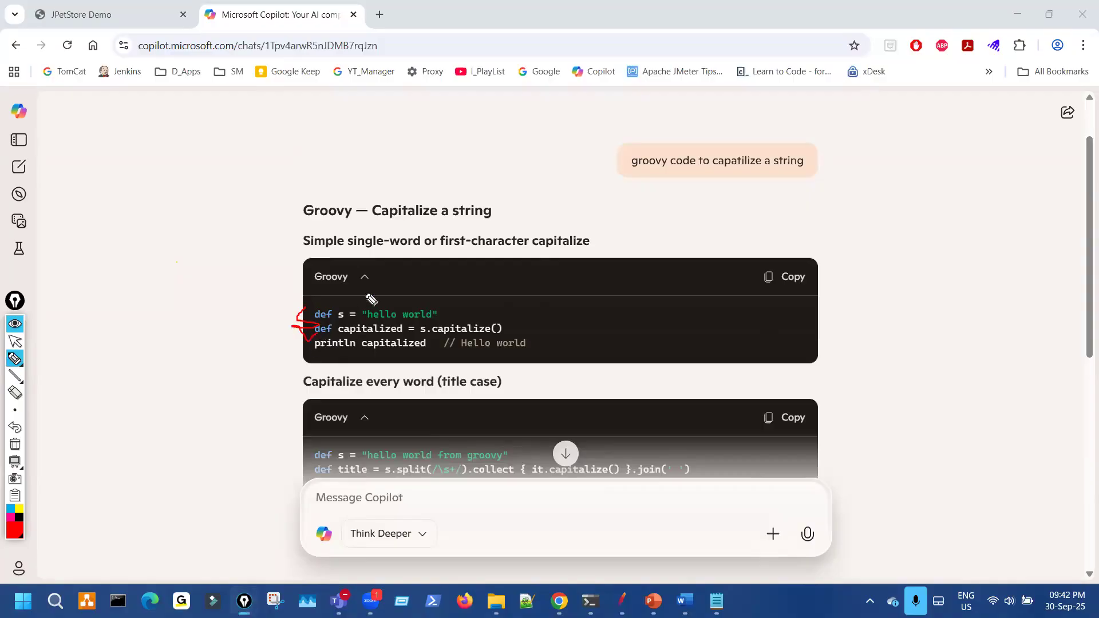
pyautogui.hotkey('ctrl', 'shift', '1')
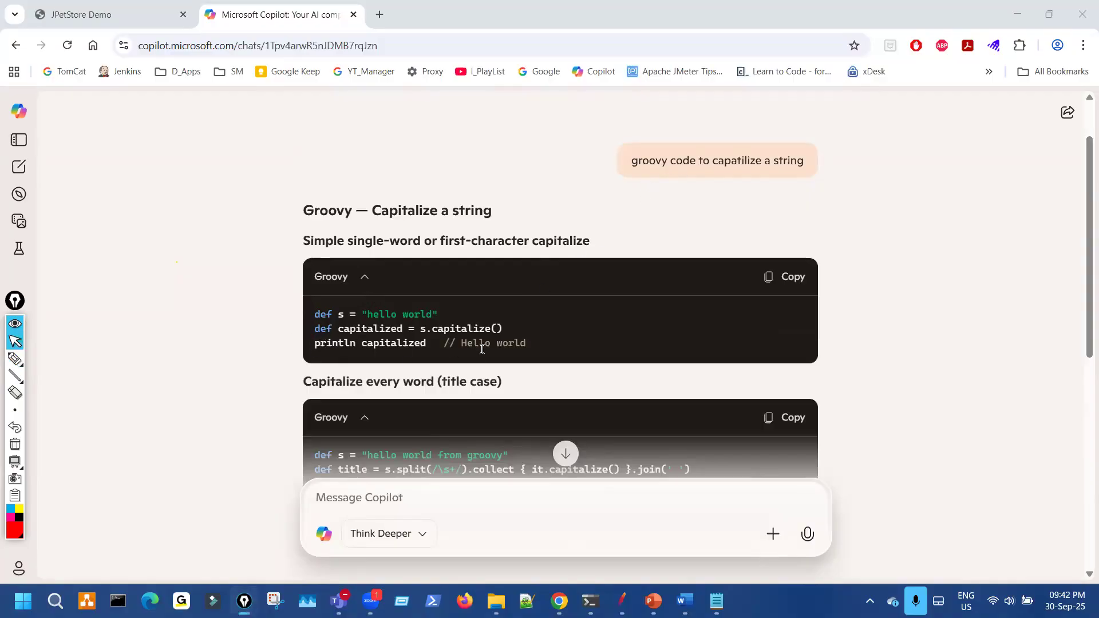
# Step: Reuse the prompt wording in a new Copilot chat set to Think Deeper, asking for "java code to capatilize a string"
pyautogui.moveTo(668, 162); pyautogui.dragTo(803, 165)
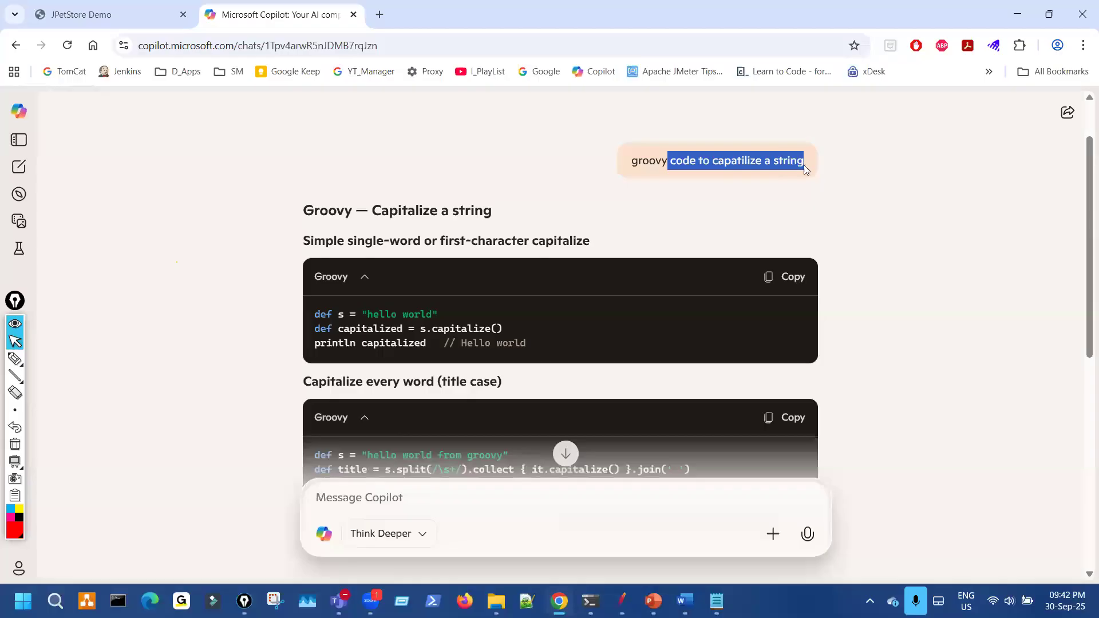
pyautogui.click(599, 74)
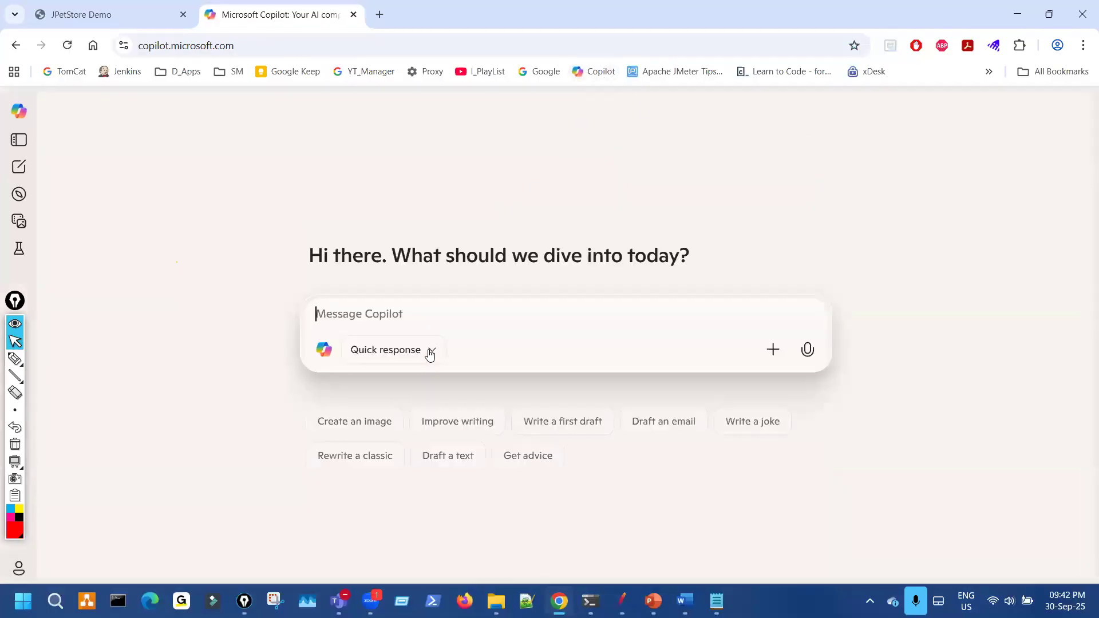
pyautogui.click(423, 352)
pyautogui.click(516, 223)
pyautogui.write('java code to capatilize a string')
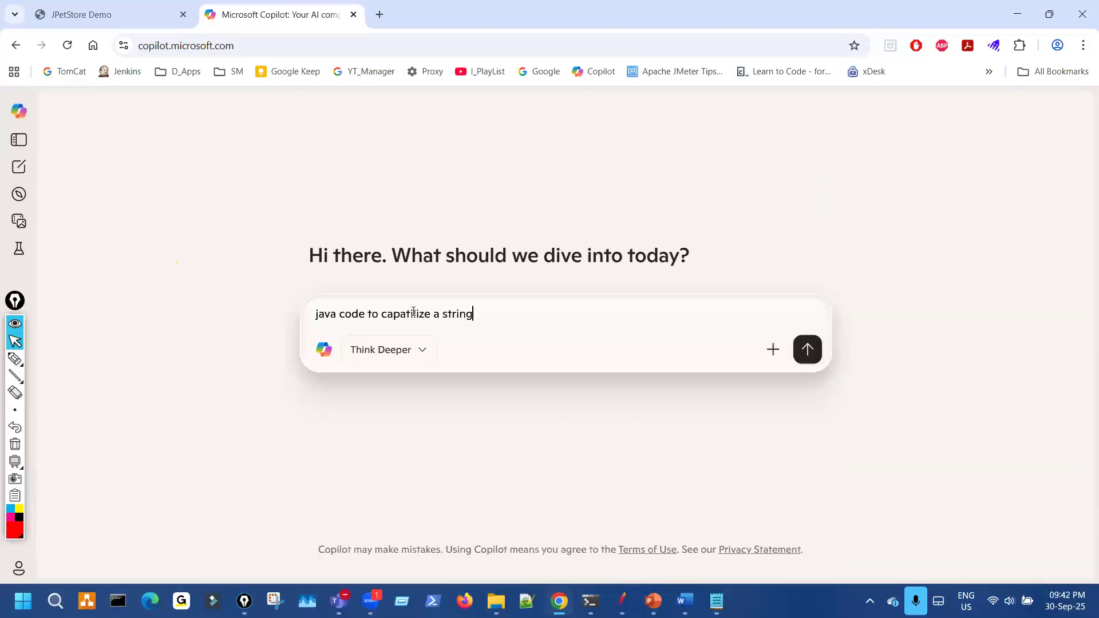
pyautogui.click(807, 351)
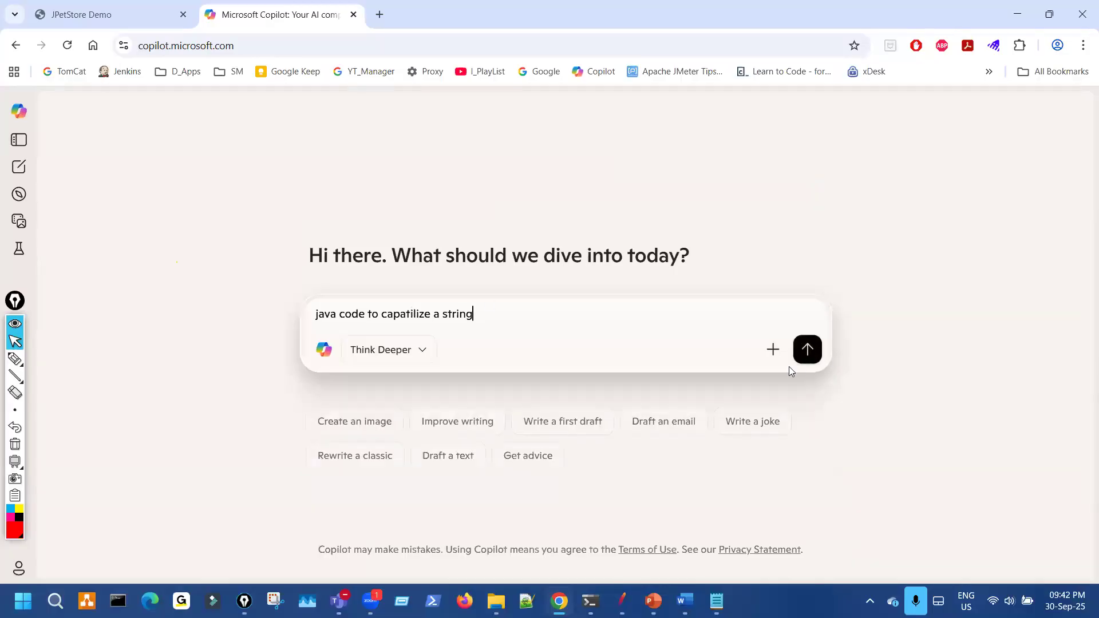
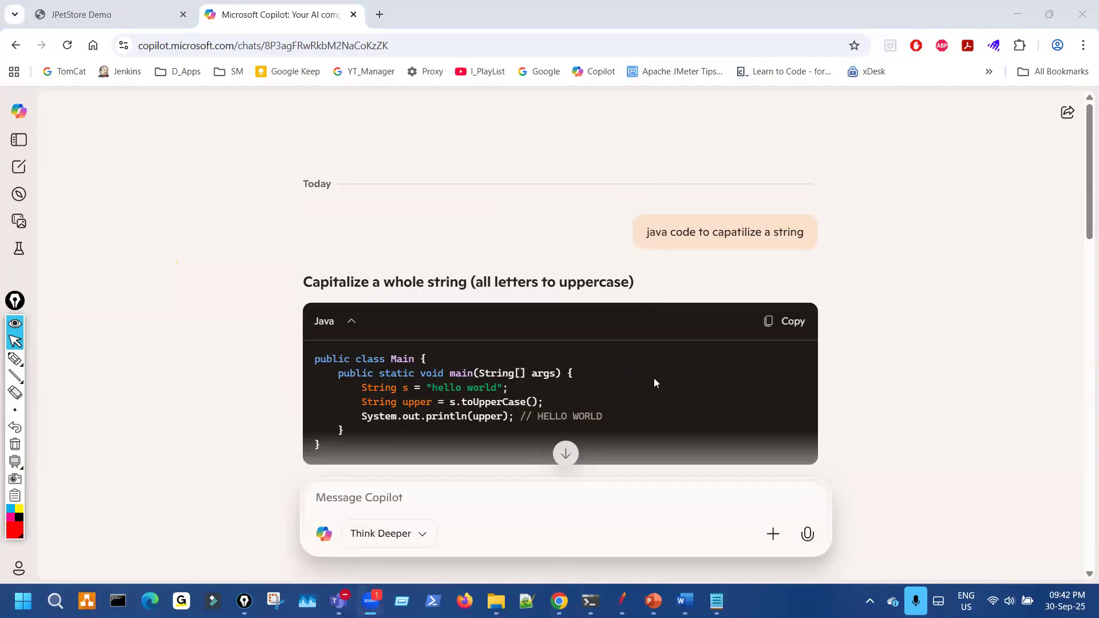
# Step: Examine Copilot's Java examples for uppercase, first-character and title-case capitalization, and highlight the prompt text above them
pyautogui.scroll(-1, 655, 382)
pyautogui.scroll(-1, 655, 382)
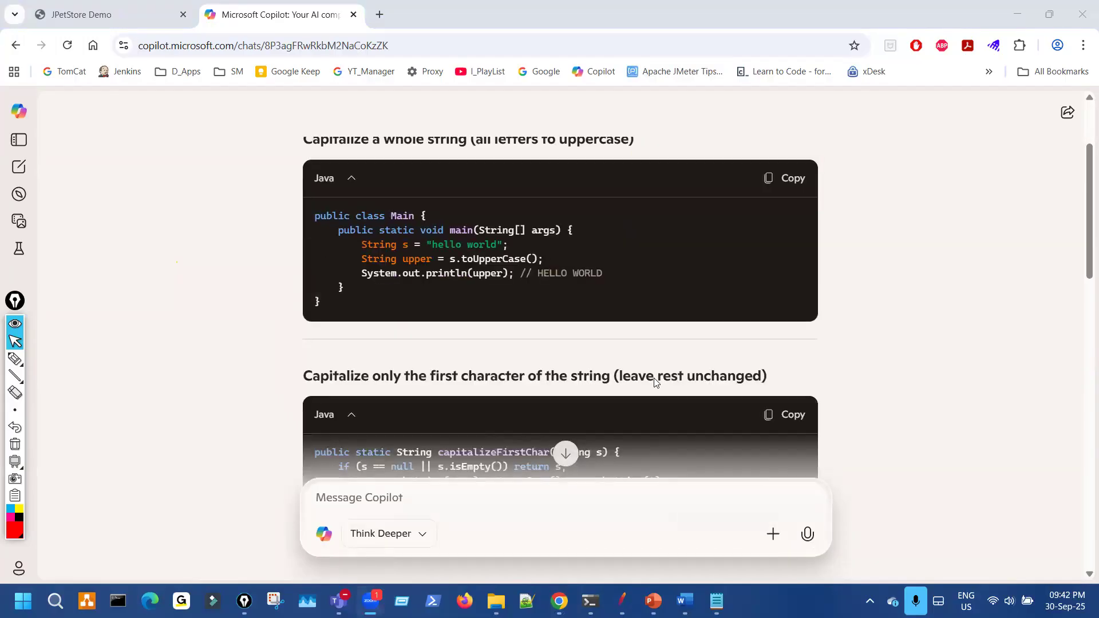
pyautogui.scroll(1, 656, 382)
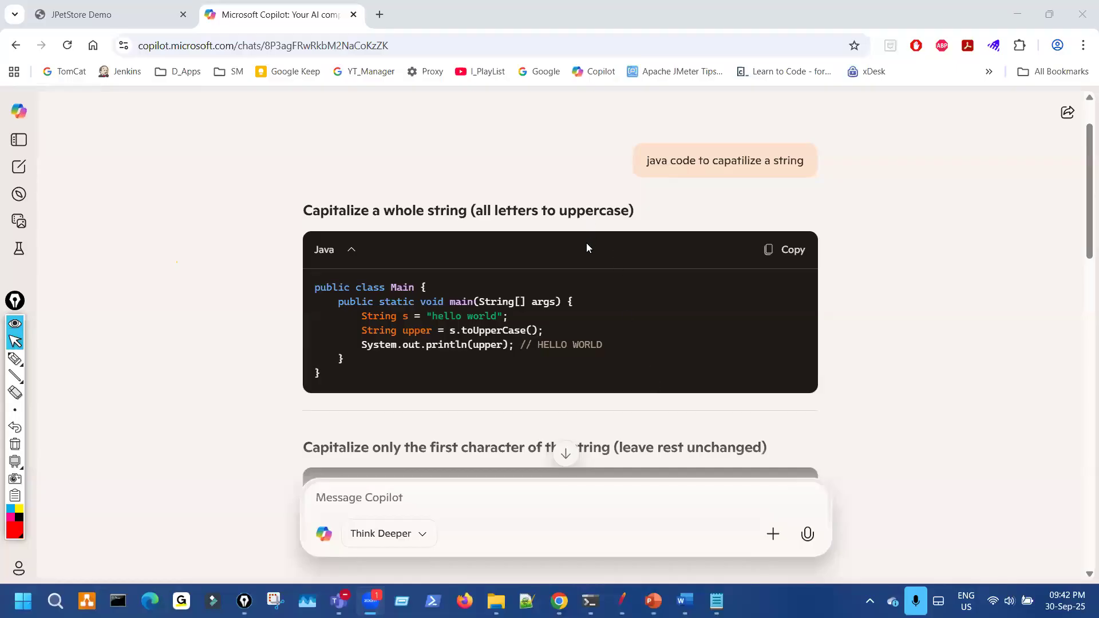
pyautogui.scroll(-4, 587, 293)
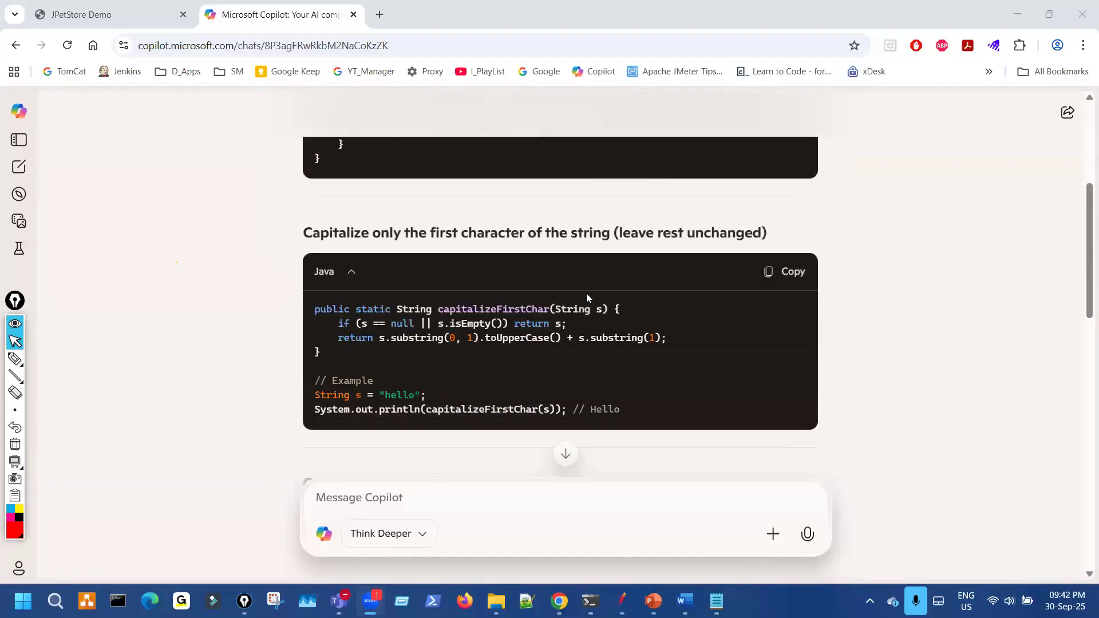
pyautogui.scroll(-3, 586, 293)
pyautogui.scroll(-1, 586, 299)
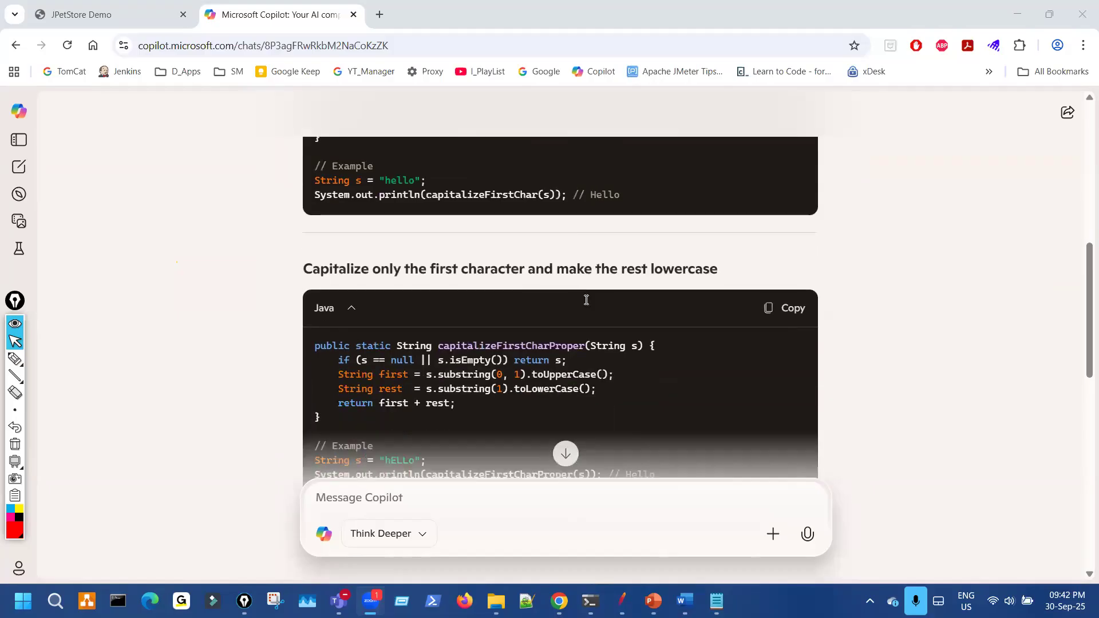
pyautogui.scroll(-9, 587, 299)
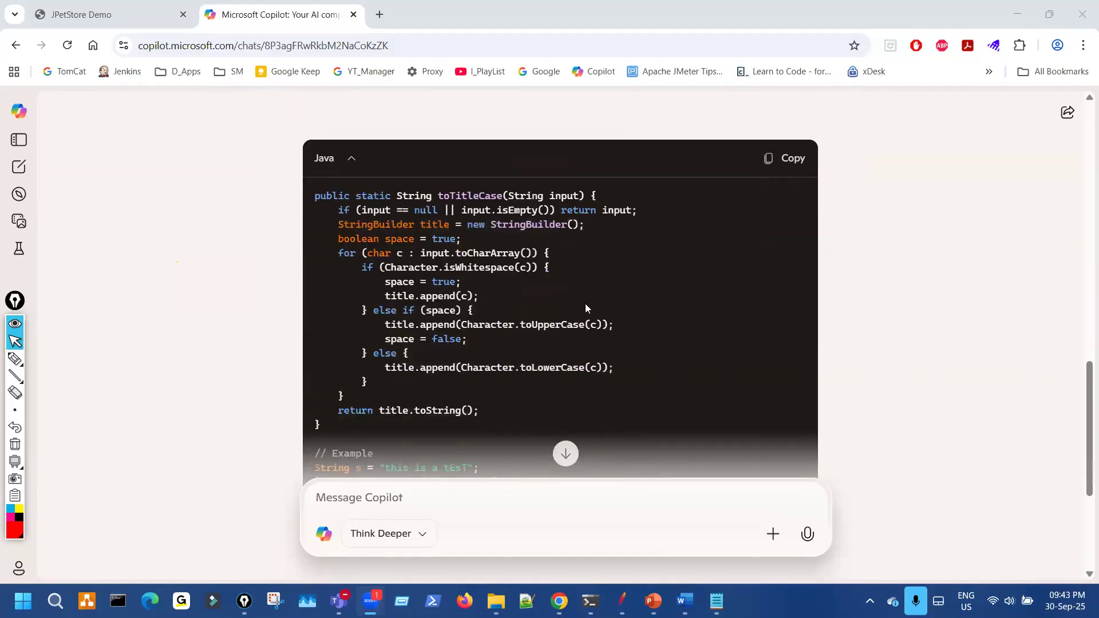
pyautogui.scroll(-6, 585, 308)
pyautogui.scroll(8, 593, 306)
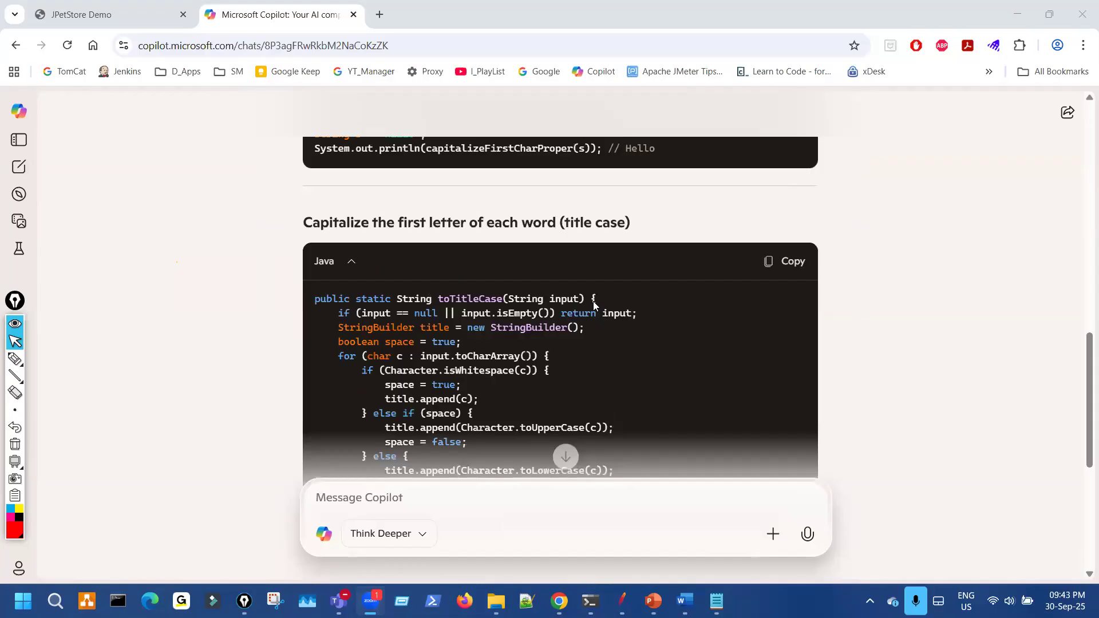
pyautogui.scroll(15, 594, 303)
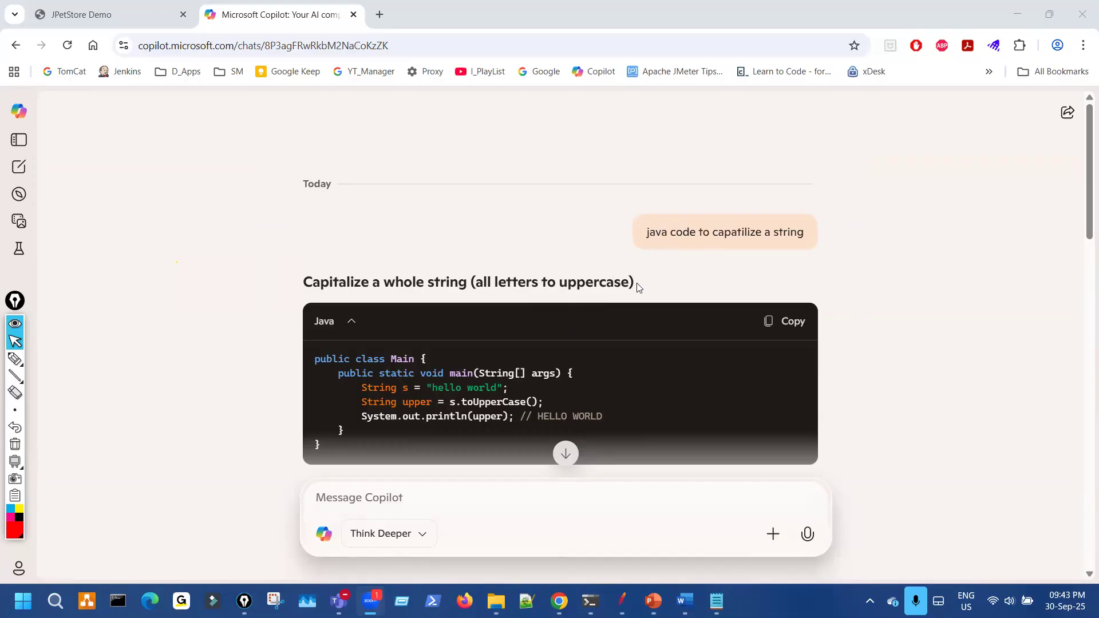
pyautogui.moveTo(673, 232); pyautogui.dragTo(804, 233)
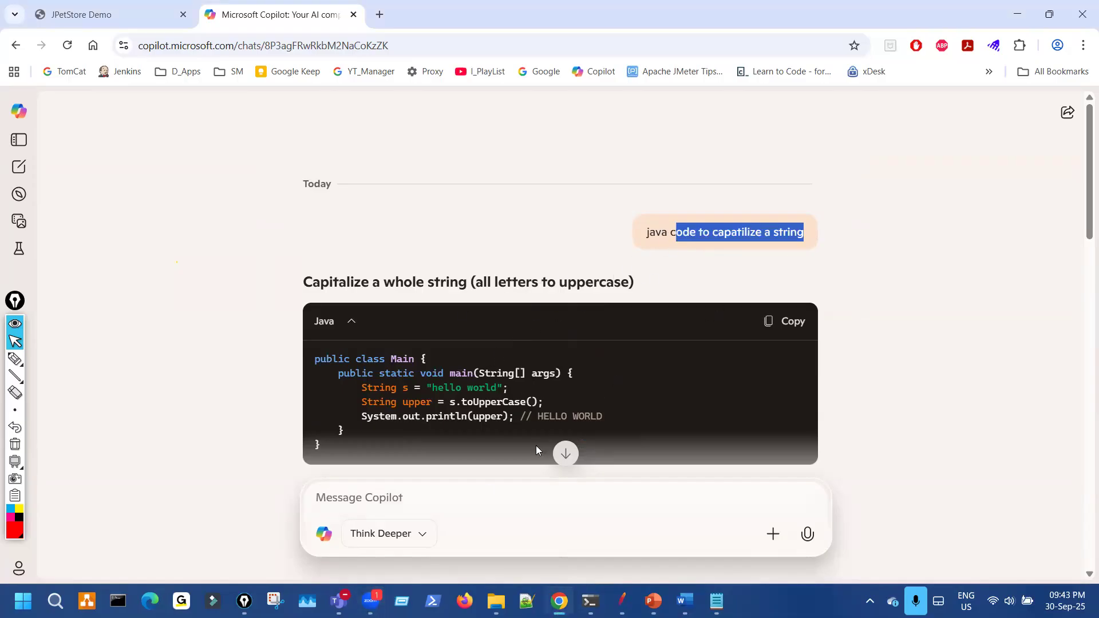
pyautogui.click(456, 490)
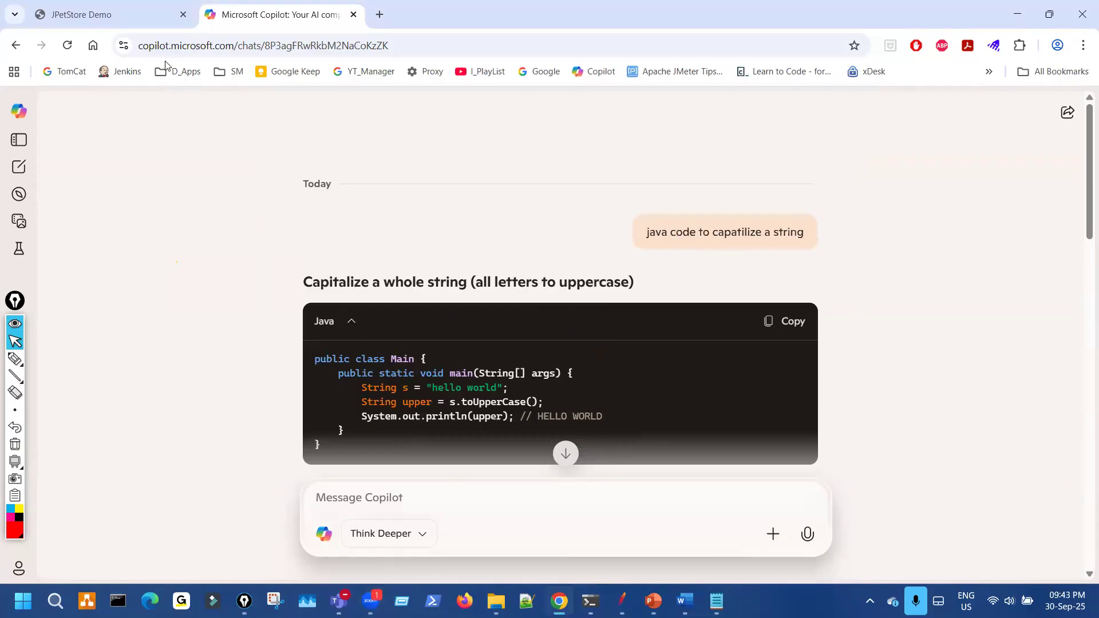
# Step: Check the JPetStore Fish category page, return to the desktop, and open 2nd.jmx in a separate JMeter window
pyautogui.click(153, 26)
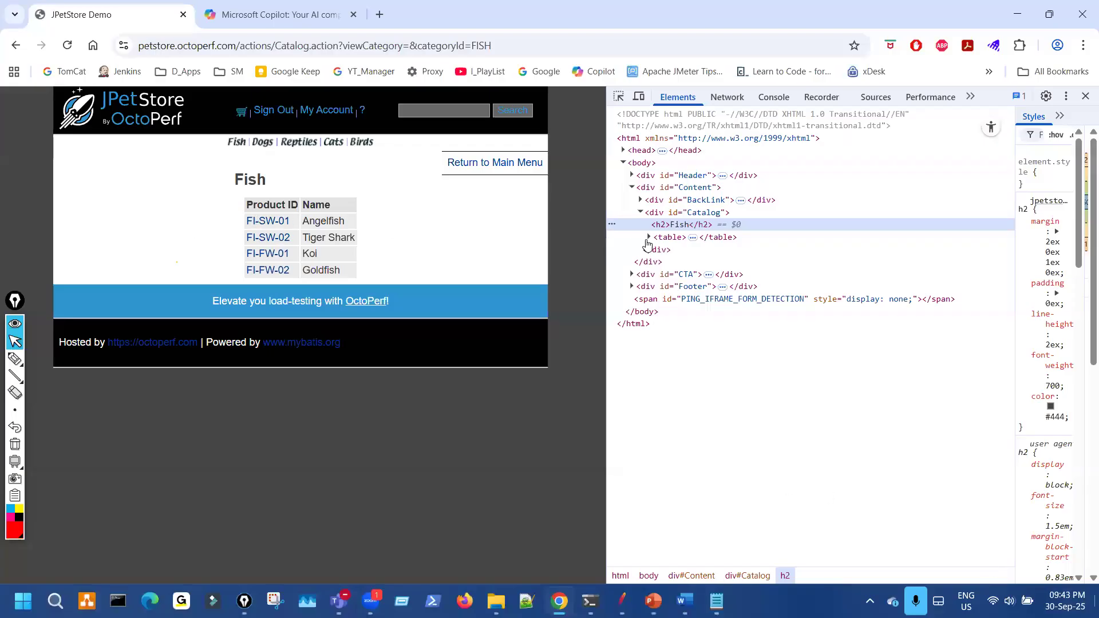
pyautogui.press('super+d')
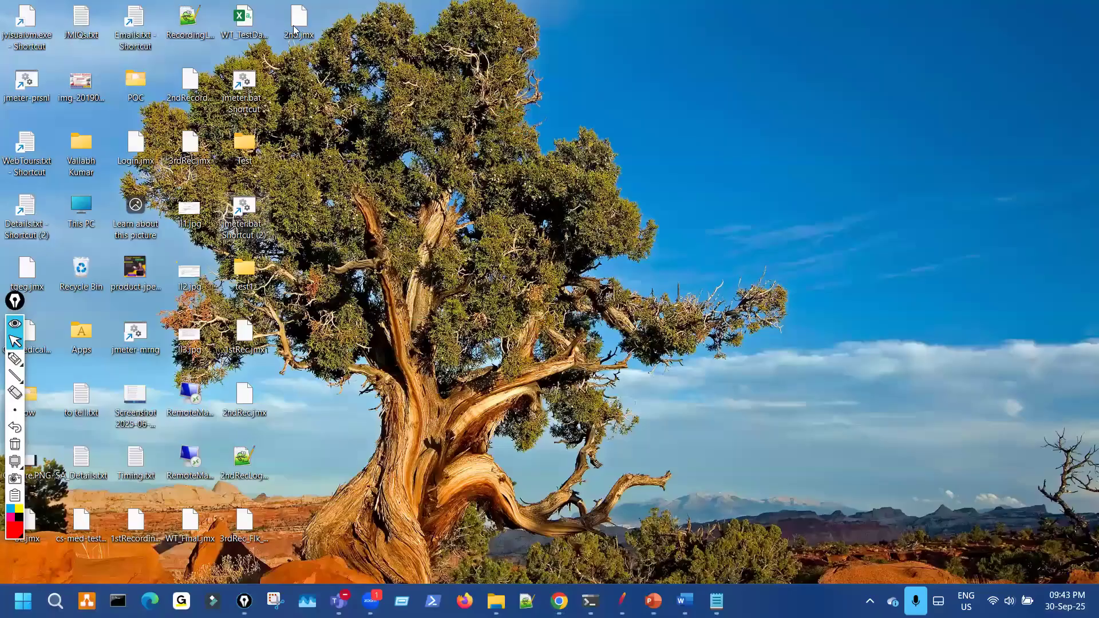
pyautogui.doubleClick(293, 25)
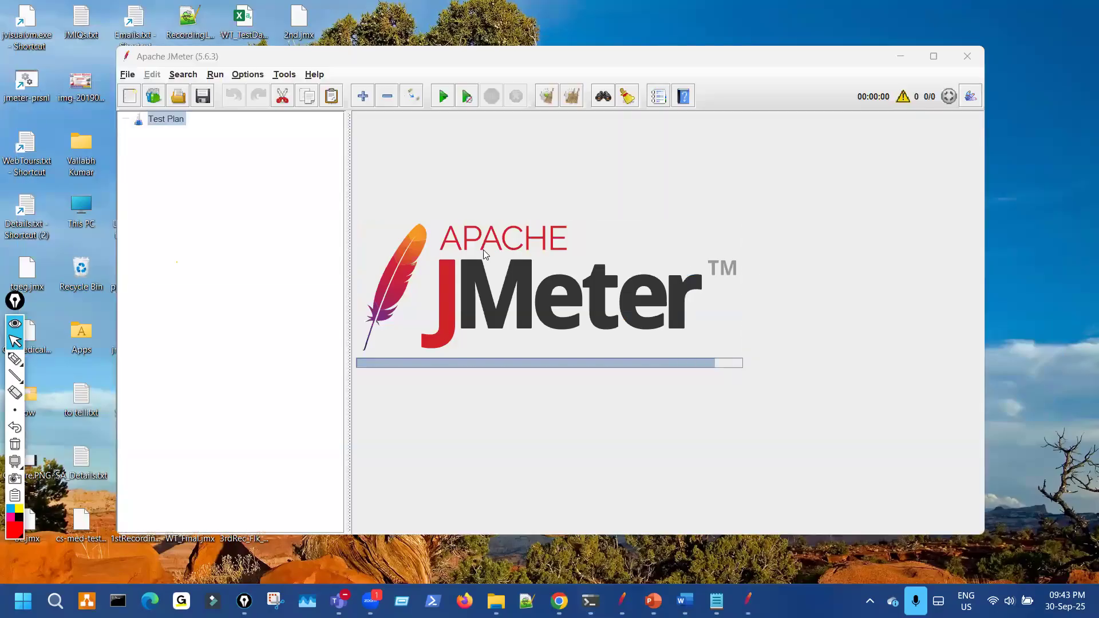
# Step: Enlarge the new JMeter window's interface text with Zoom In
pyautogui.click(249, 79)
pyautogui.click(251, 79)
pyautogui.click(248, 75)
pyautogui.click(269, 208)
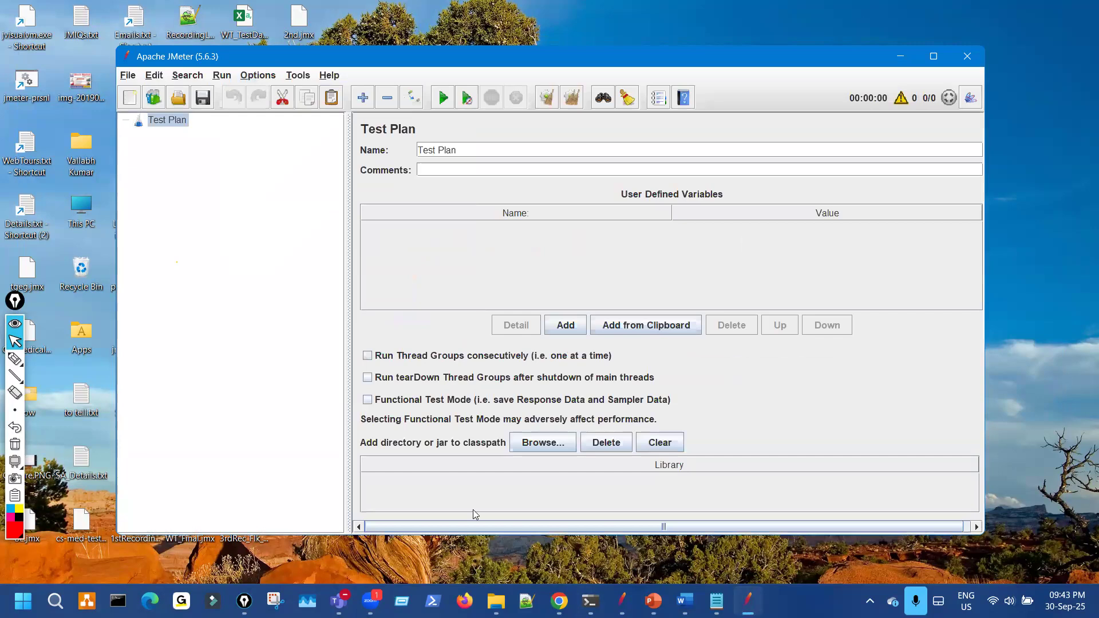
# Step: Open the PetStore folder inside All_NEW_Is in File Explorer and place the empty JMeter window beside its file list
pyautogui.click(496, 601)
pyautogui.click(209, 256)
pyautogui.click(69, 116)
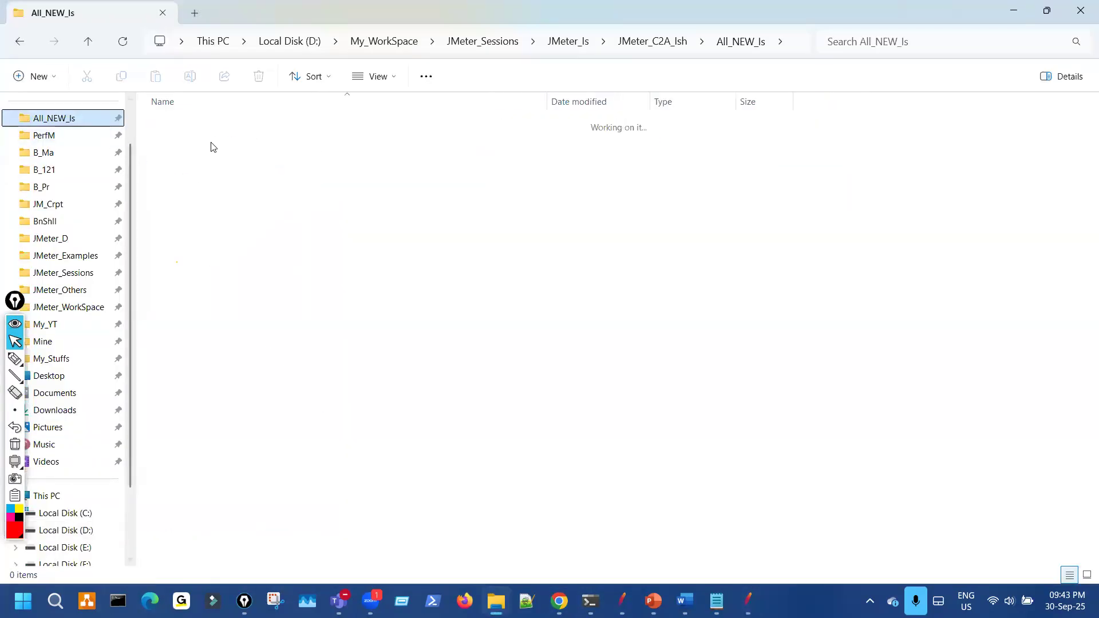
pyautogui.click(749, 601)
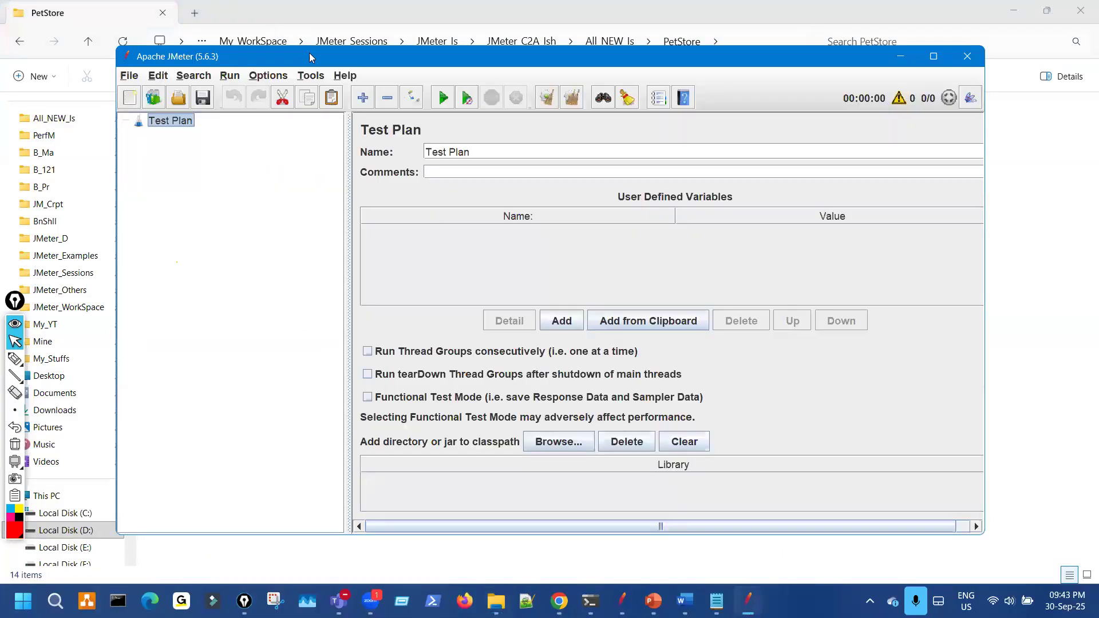
pyautogui.moveTo(314, 54); pyautogui.dragTo(576, 76)
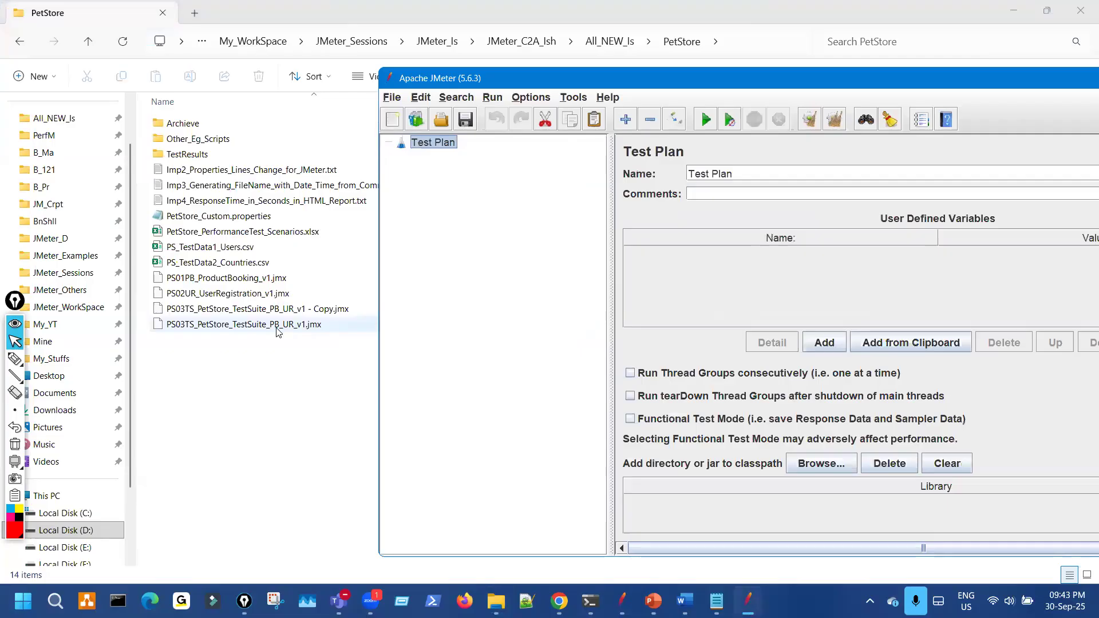
# Step: Load PS03TS_PetStore_TestSuite_PB_UR_v1.jmx into the second JMeter window and replace it with PS01PB_ProductBooking_v1.jmx
pyautogui.moveTo(277, 330); pyautogui.dragTo(429, 209)
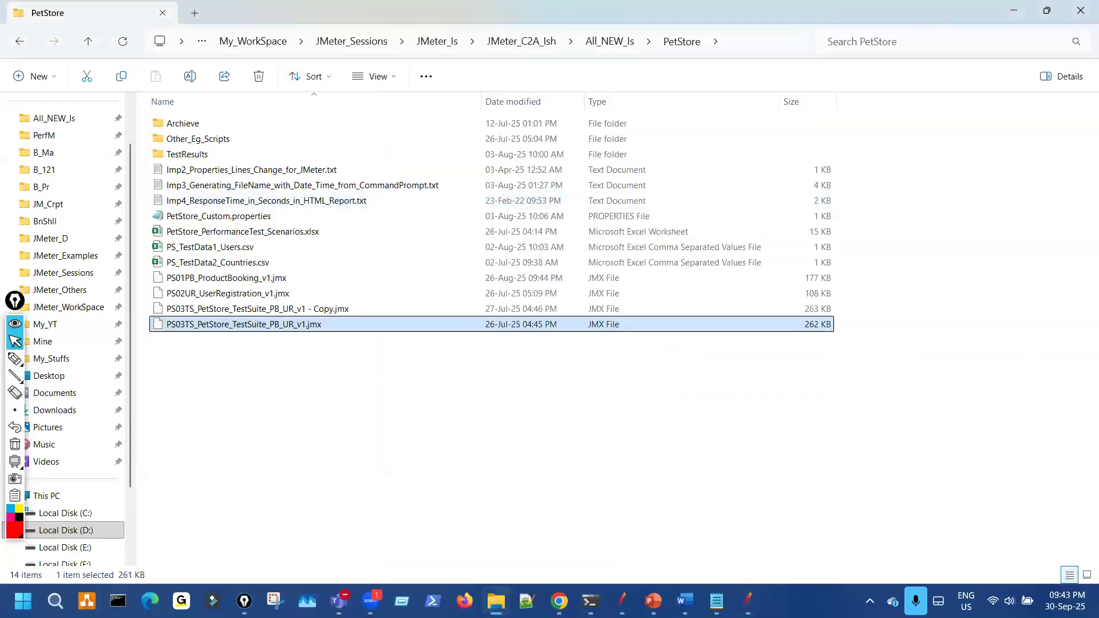
pyautogui.click(747, 595)
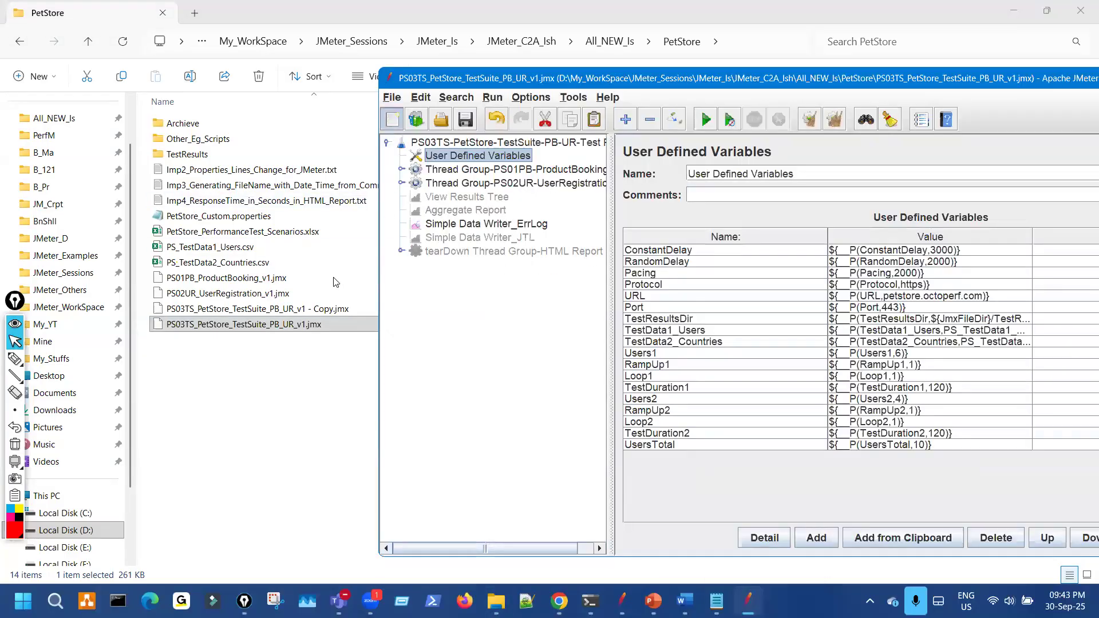
pyautogui.moveTo(257, 279); pyautogui.dragTo(496, 244)
pyautogui.click(748, 589)
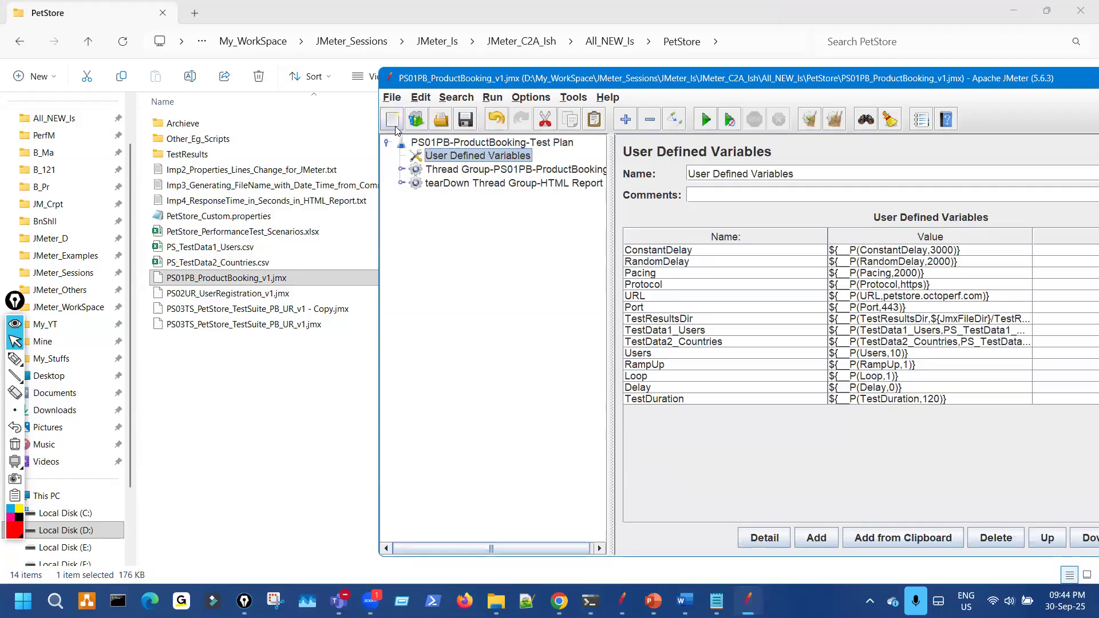
# Step: Copy "JSR223 PostProcessor_Code for Capitalization" from the reference plan's PS05_Select_Pet request into the same request in PS01PB_ProductBooking_WorkingON_v1.jmx
pyautogui.click(402, 170)
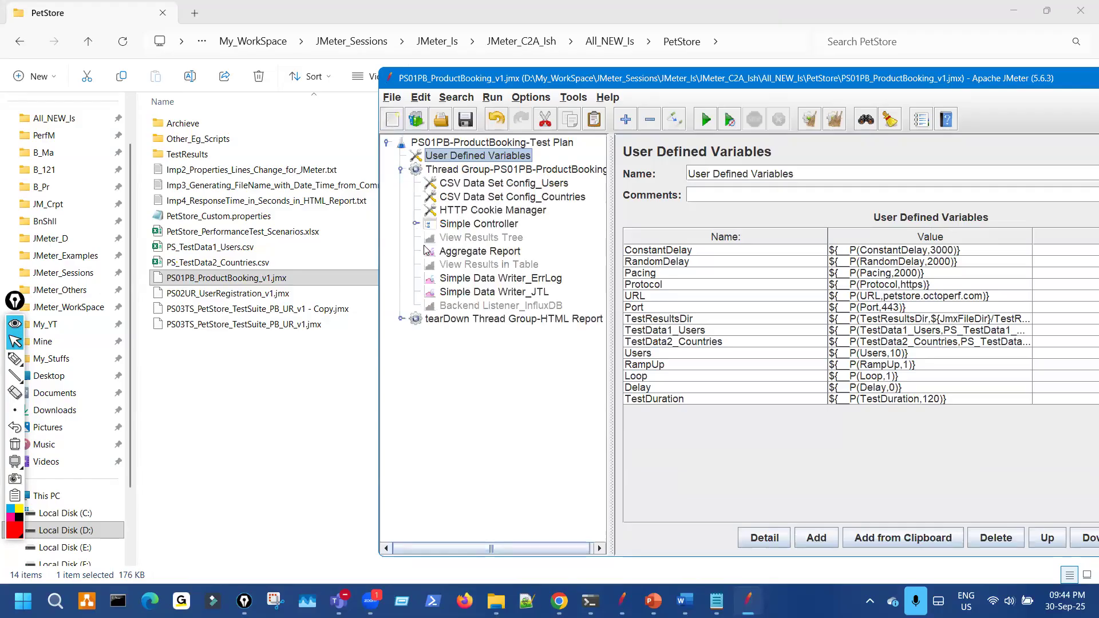
pyautogui.click(417, 224)
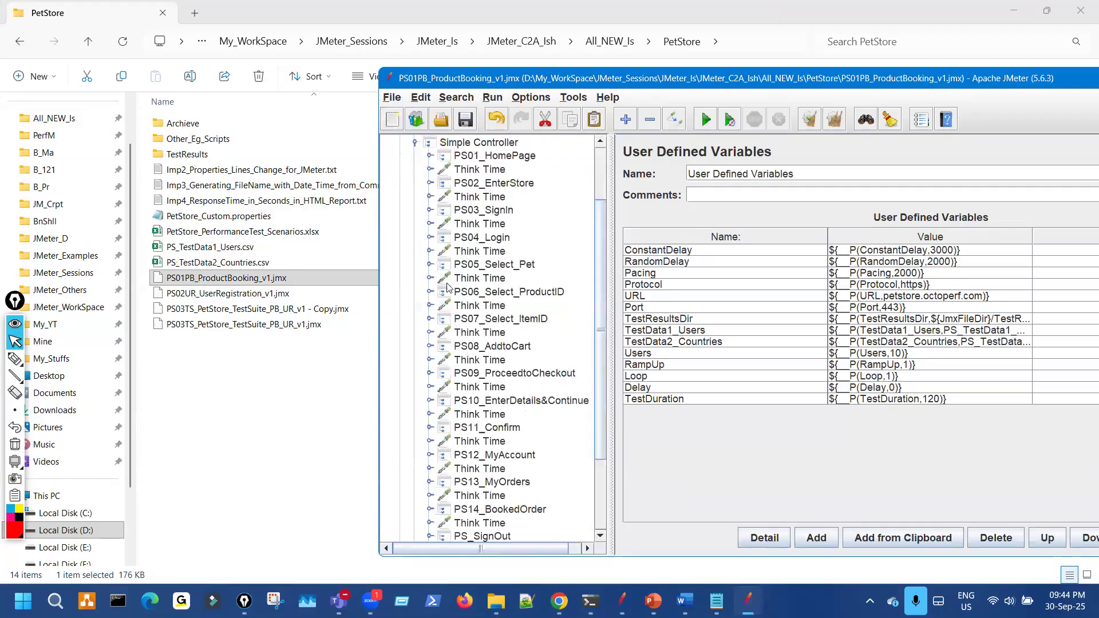
pyautogui.click(430, 264)
pyautogui.click(535, 333)
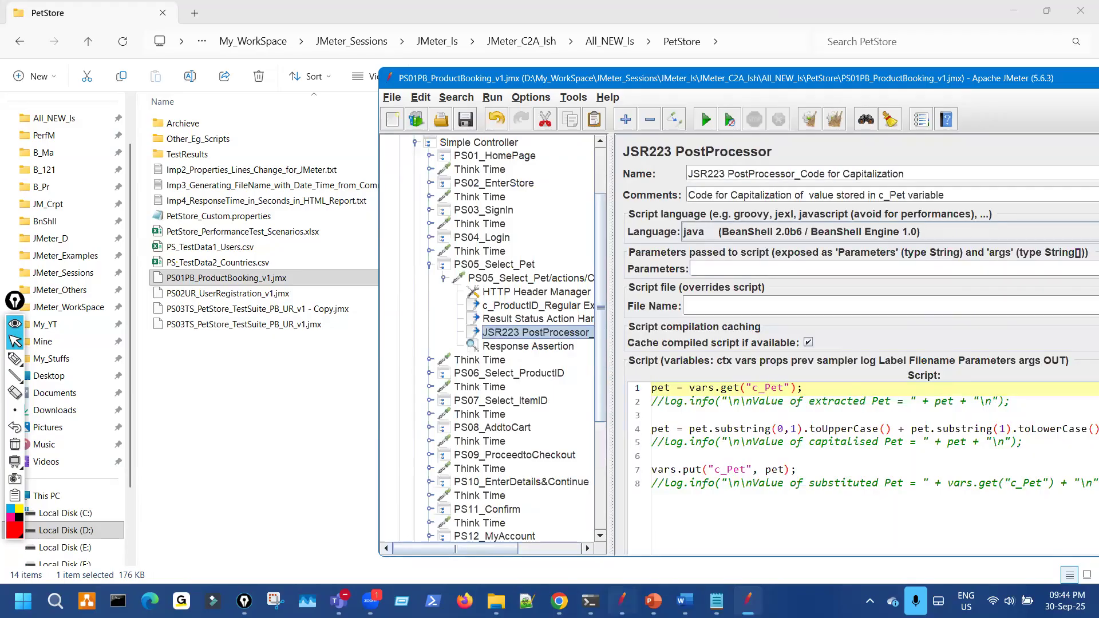
pyautogui.click(620, 602)
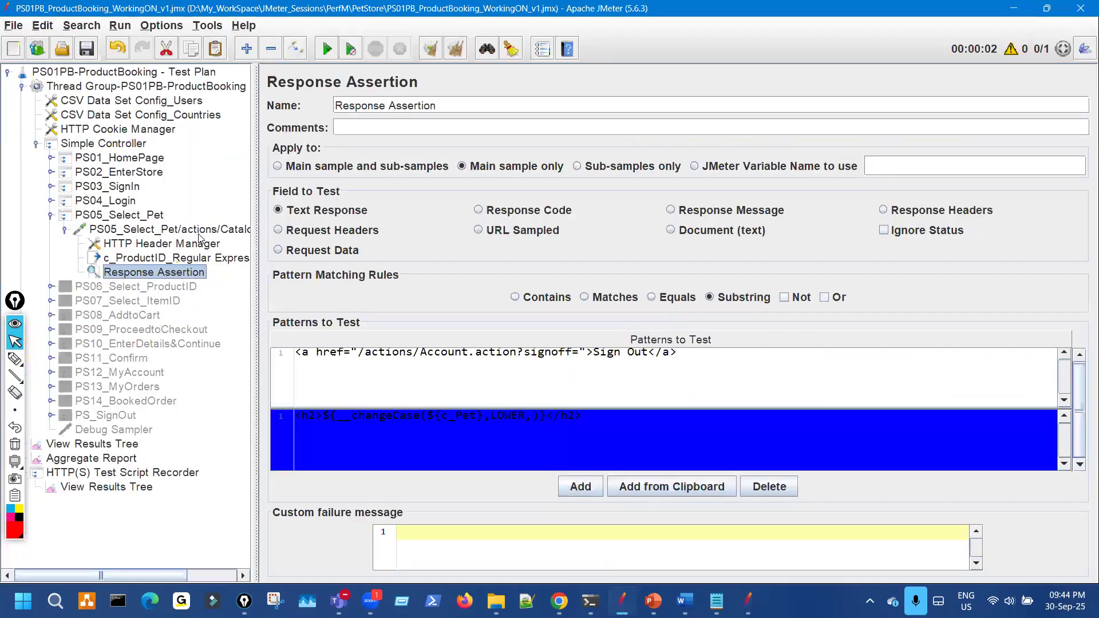
pyautogui.click(199, 234)
pyautogui.hotkey('ctrl', 'v')
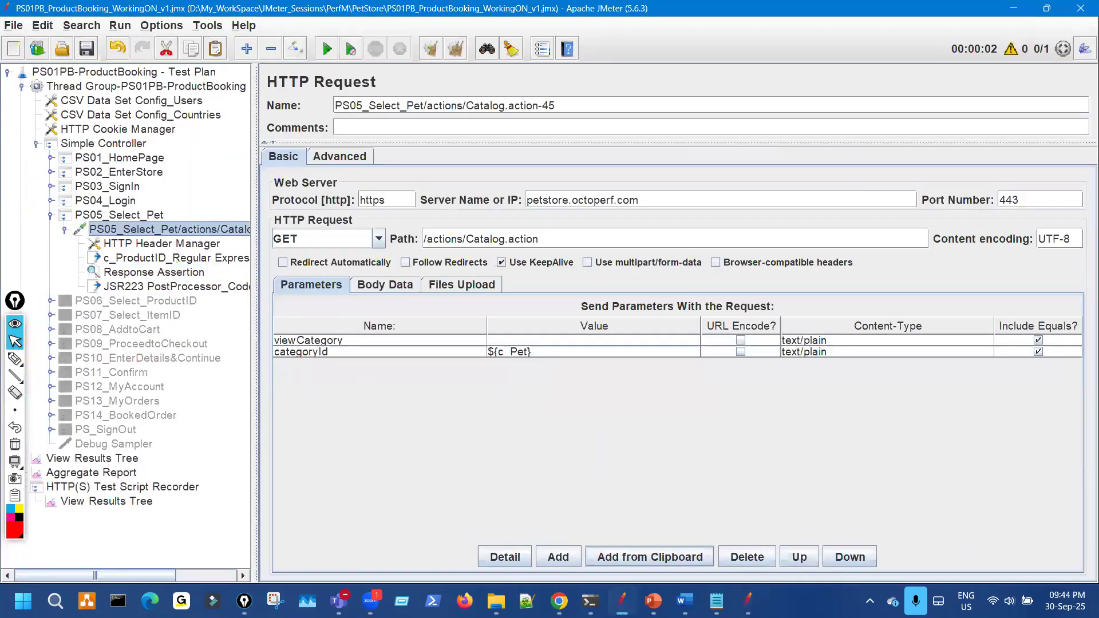
# Step: Check the reference plan's PS05_Select_Pet assertion, and move the pasted JSR223 PostProcessor above the Response Assertion in the working plan
pyautogui.hotkey('alt', 'Tab')
pyautogui.click(529, 347)
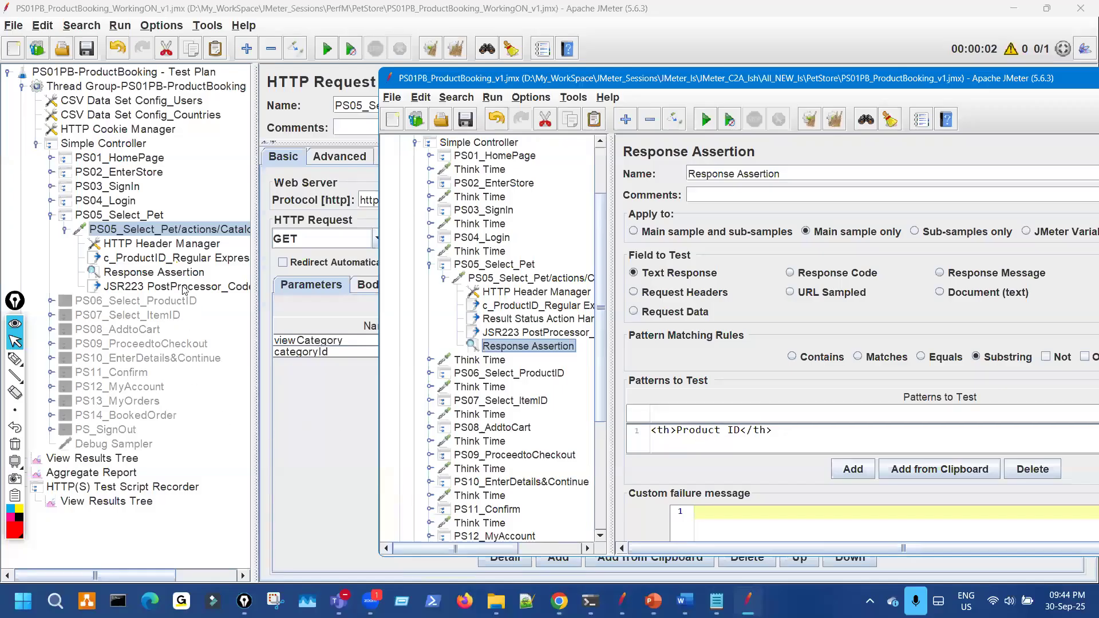
pyautogui.moveTo(179, 289); pyautogui.dragTo(182, 269)
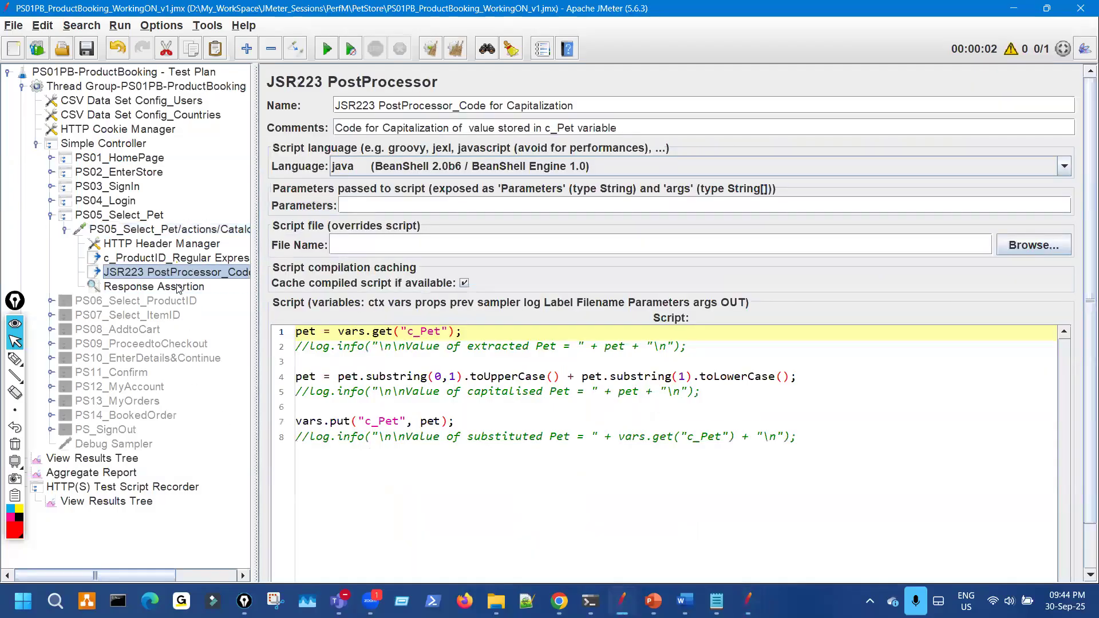
pyautogui.click(187, 284)
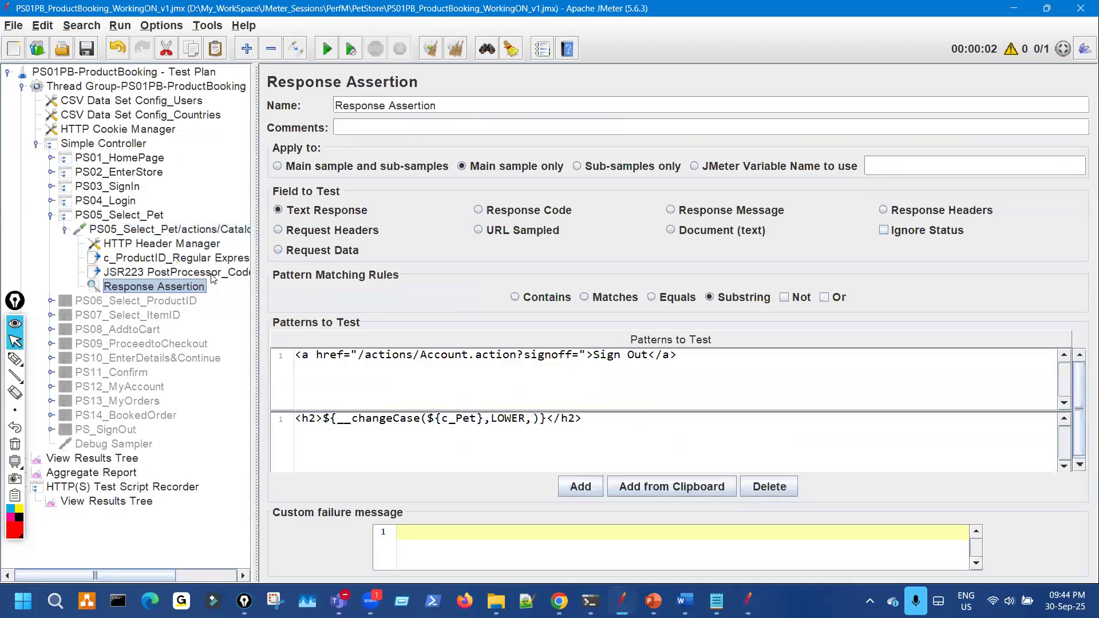
pyautogui.click(213, 274)
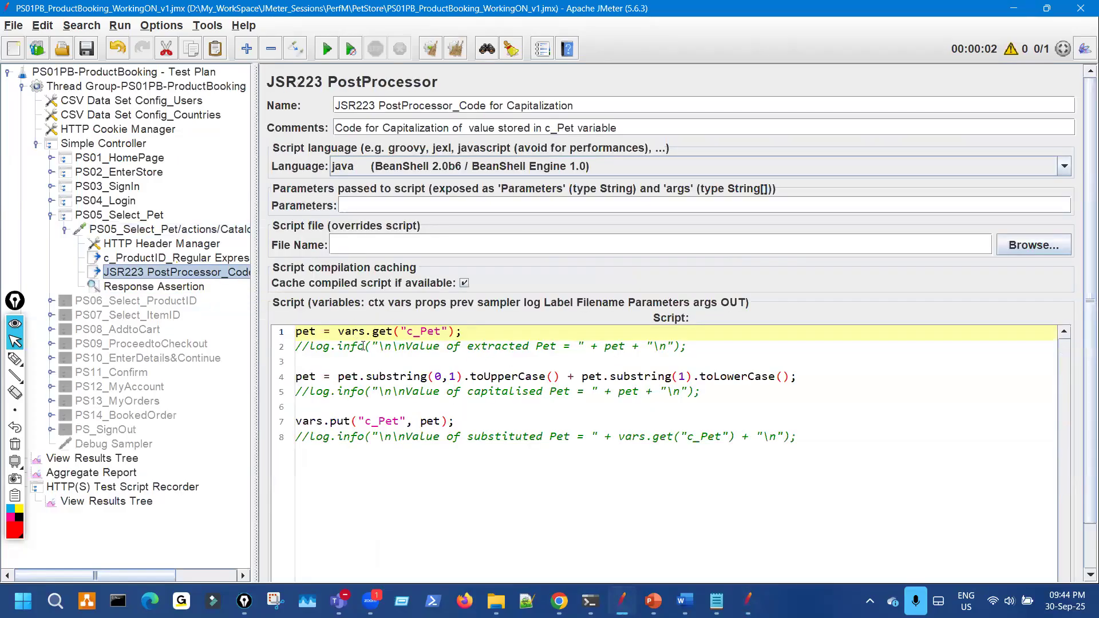
# Step: Review the capitalization script, underlining the vars.get call and the substring expression in red, and clear the ink
pyautogui.moveTo(466, 317)
pyautogui.mouseDown()
pyautogui.moveTo(532, 395)
pyautogui.moveTo(523, 434)
pyautogui.mouseUp()
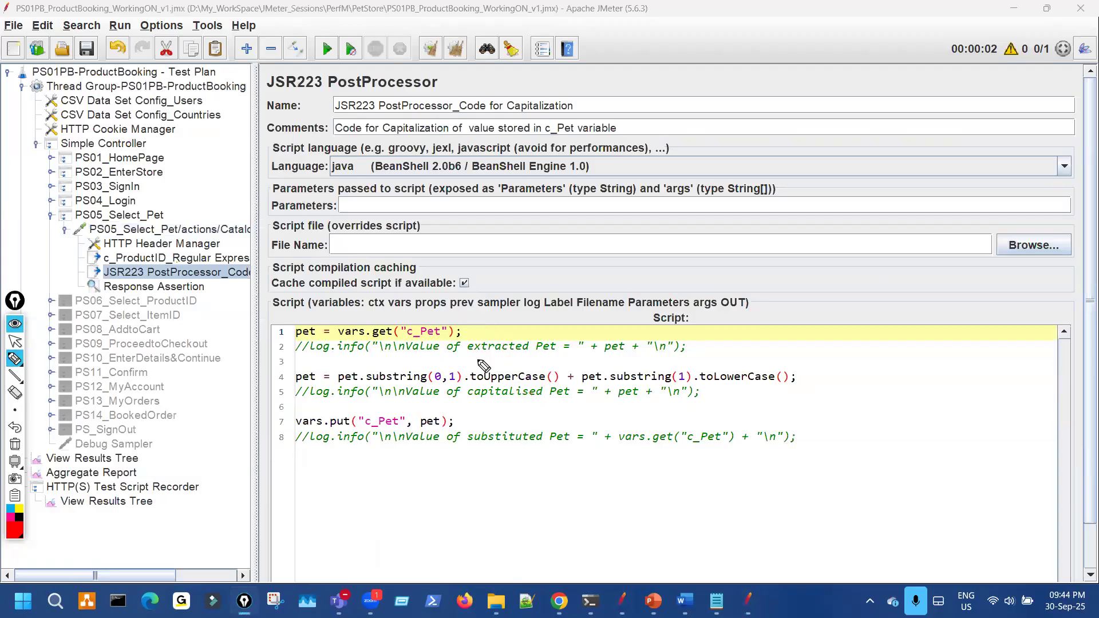
pyautogui.moveTo(364, 338); pyautogui.dragTo(435, 337)
pyautogui.moveTo(352, 383); pyautogui.dragTo(716, 387)
pyautogui.moveTo(808, 371); pyautogui.dragTo(857, 351)
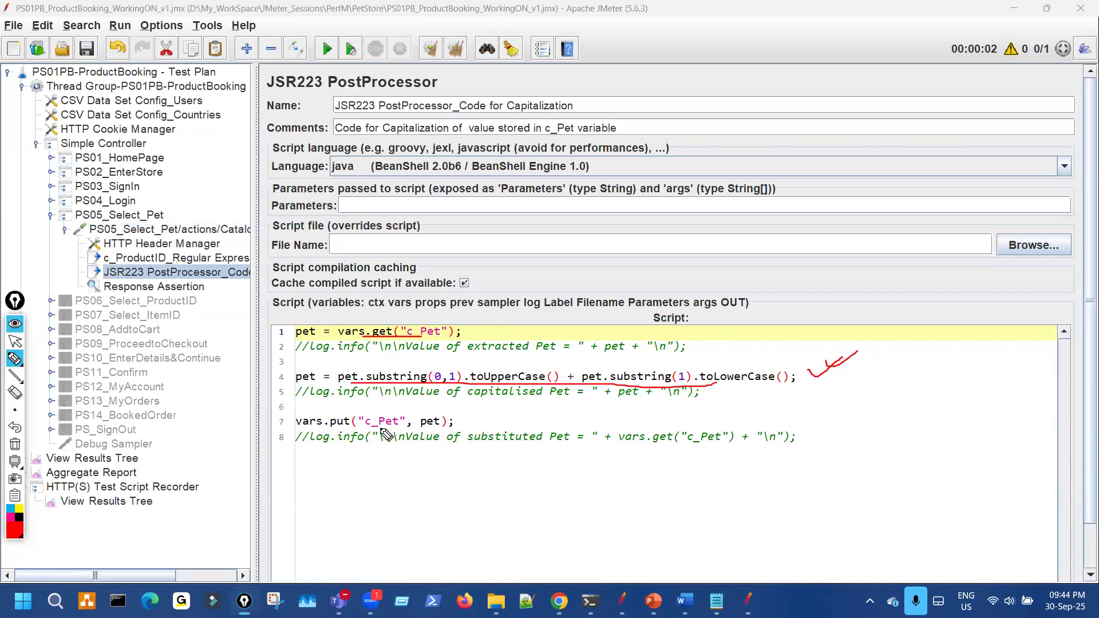
pyautogui.moveTo(352, 412); pyautogui.dragTo(378, 410)
pyautogui.press('Escape')
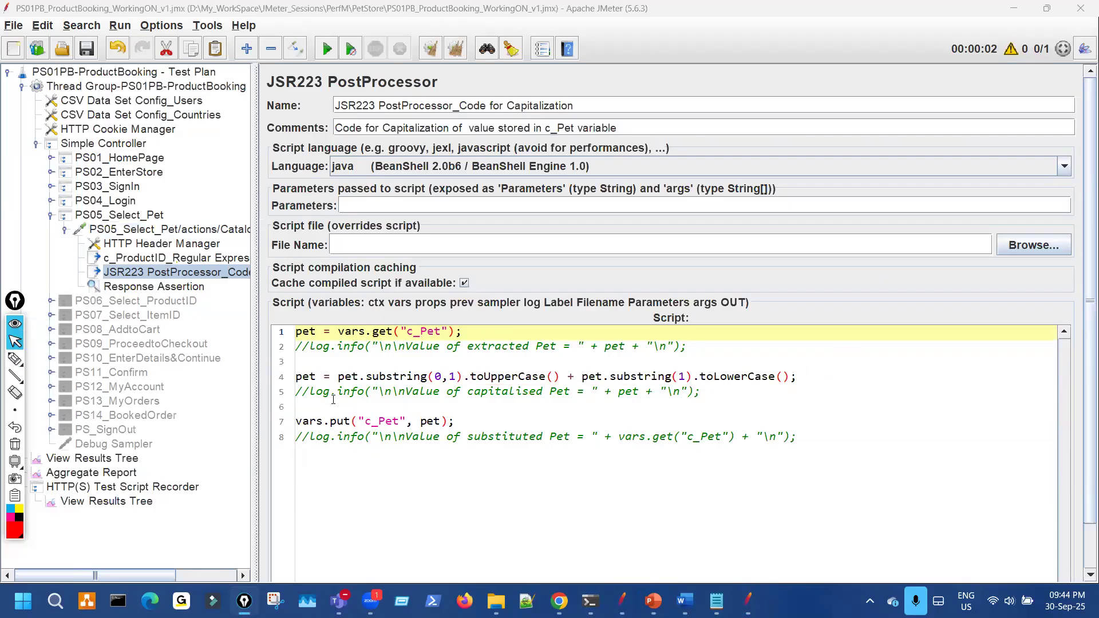
# Step: Replace the changeCase function in the PS05_Select_Pet assertion's second pattern with c_Pet, so it reads <h2>${c_Pet}</h2>
pyautogui.doubleClick(372, 422)
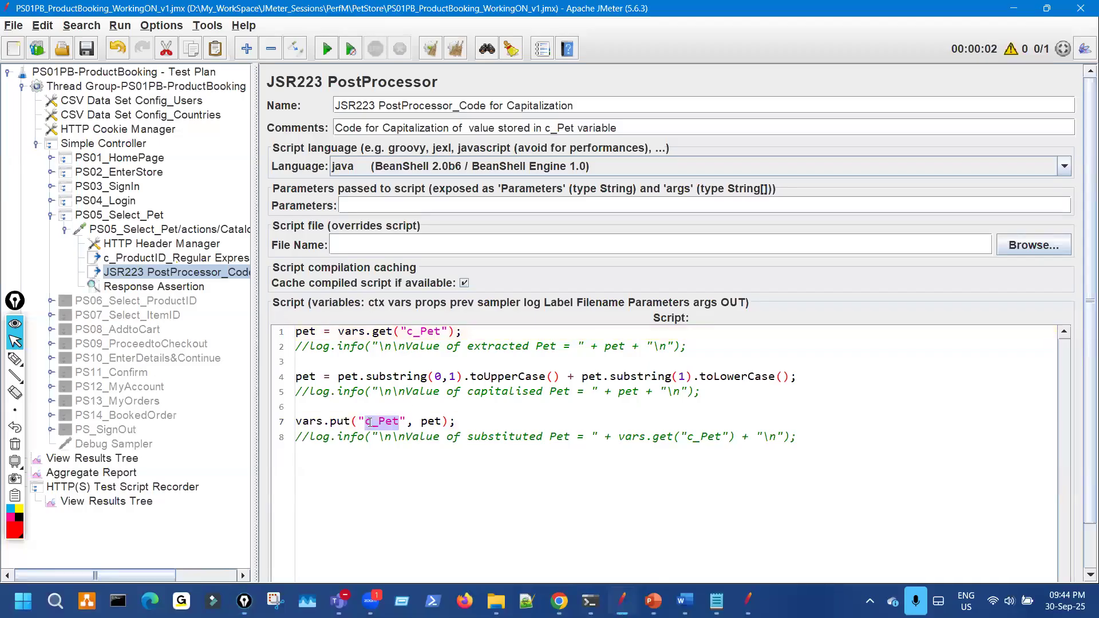
pyautogui.click(192, 286)
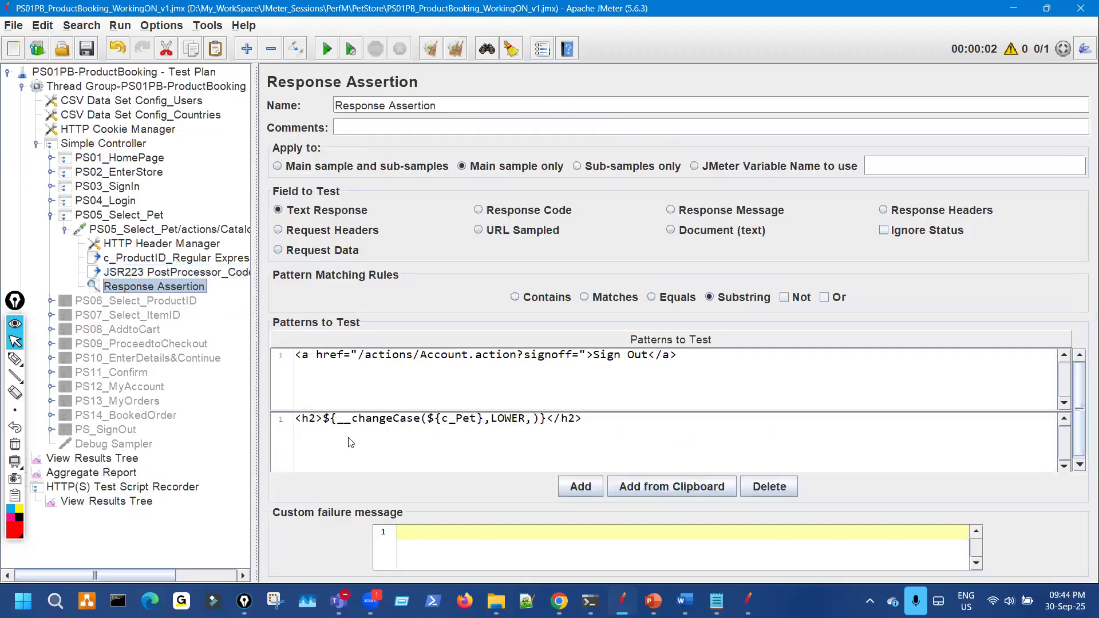
pyautogui.doubleClick(352, 421)
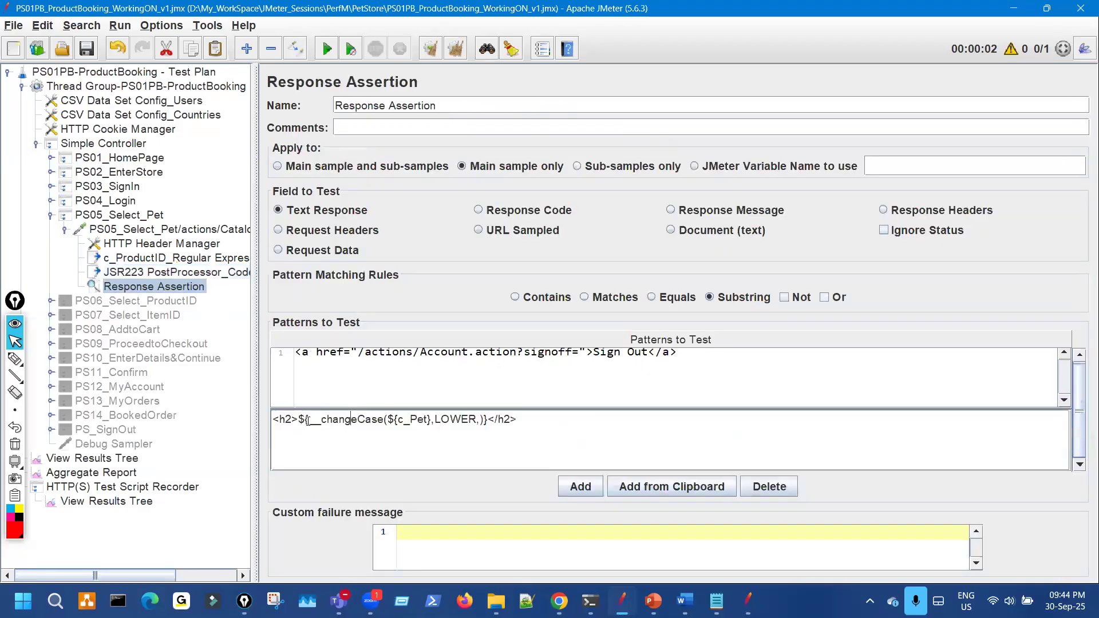
pyautogui.moveTo(309, 421); pyautogui.dragTo(485, 421)
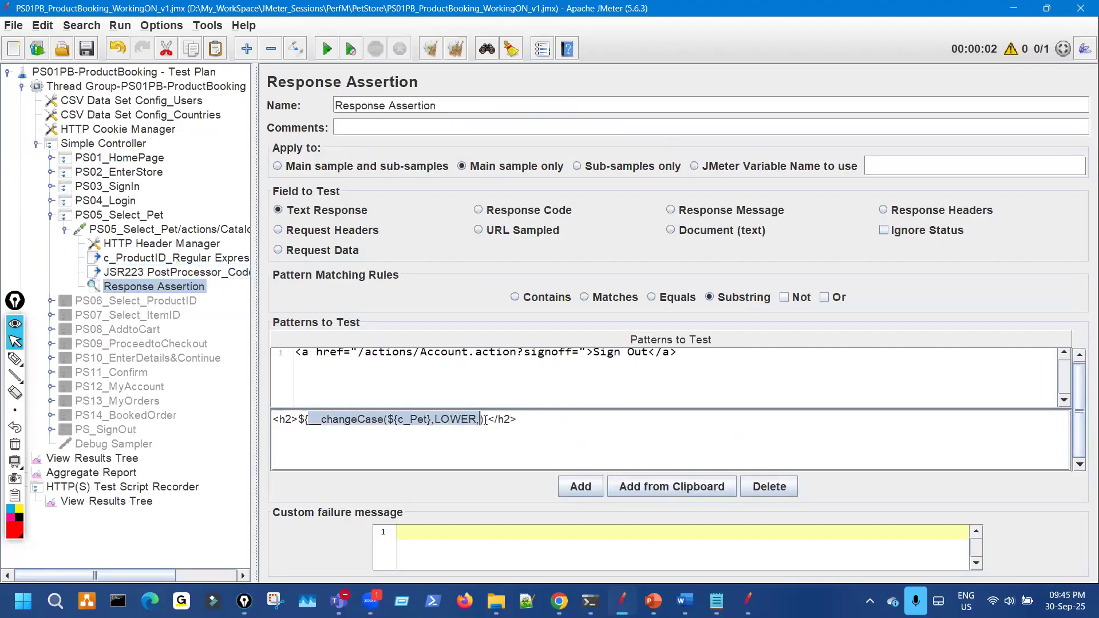
pyautogui.write('c_Pet')
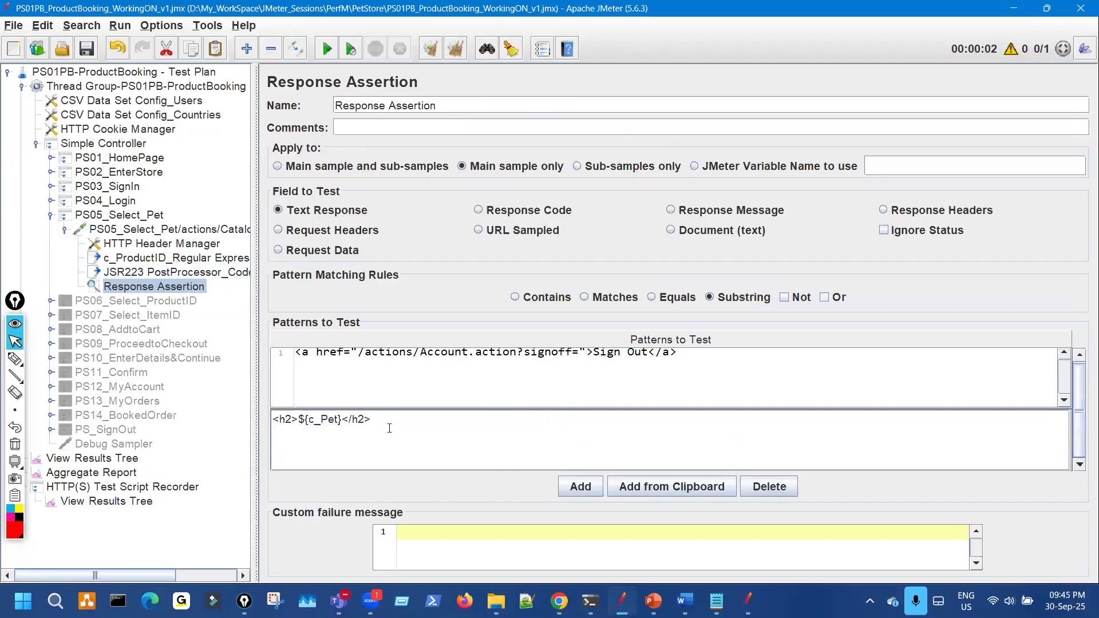
# Step: Run the test plan, make room for the results list, and open the PS05_Select_Pet request's rendered response in View Results Tree
pyautogui.click(126, 456)
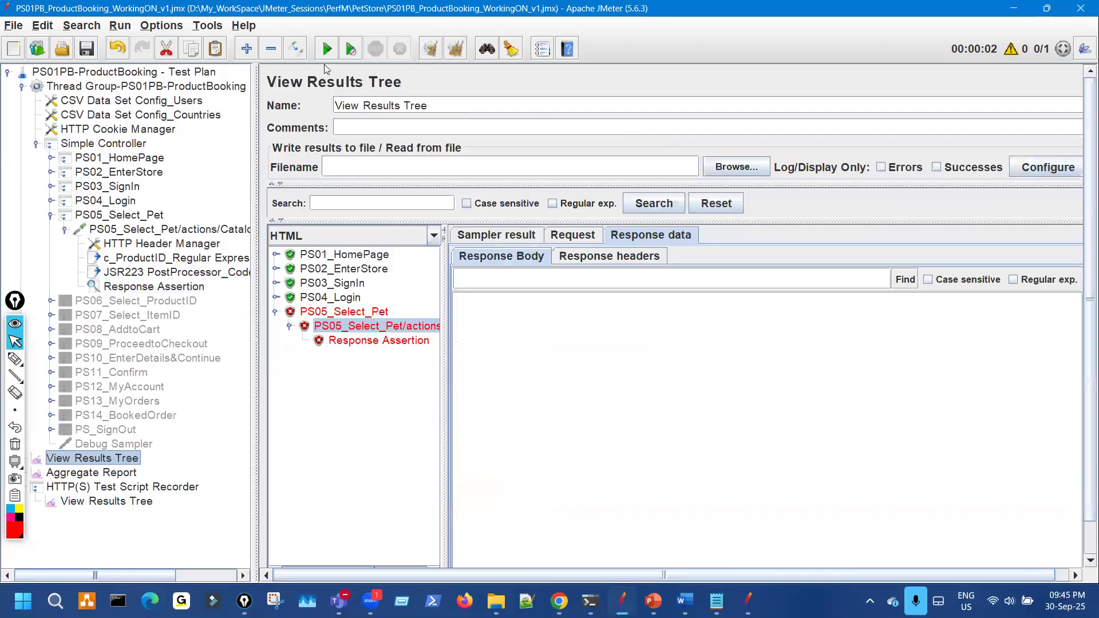
pyautogui.click(327, 48)
pyautogui.moveTo(480, 311); pyautogui.dragTo(516, 308)
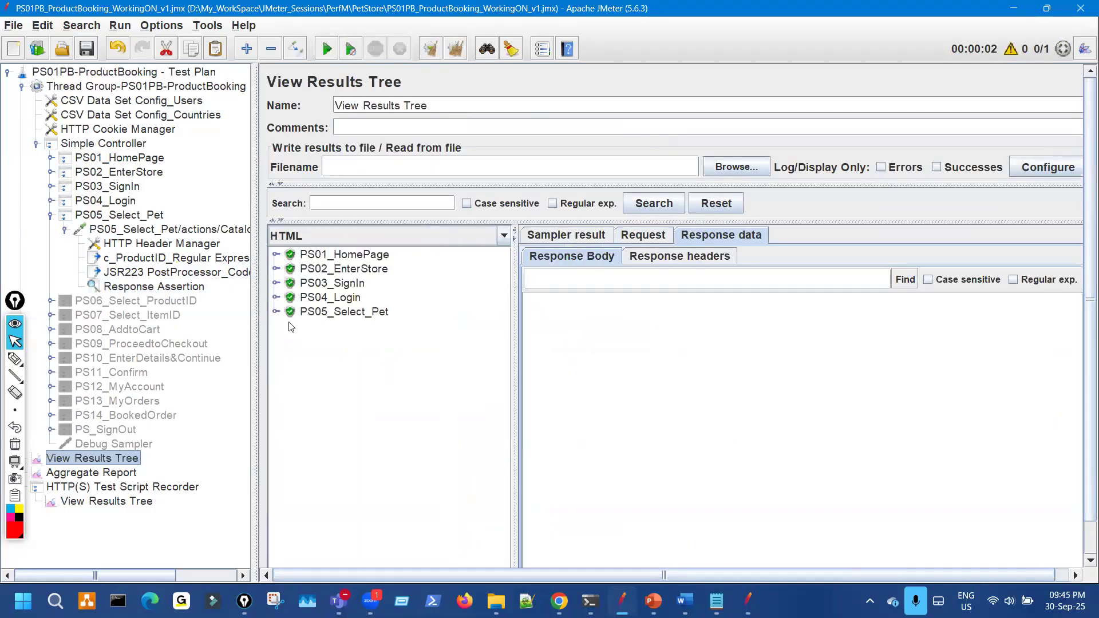
pyautogui.moveTo(256, 271); pyautogui.dragTo(165, 271)
pyautogui.click(184, 312)
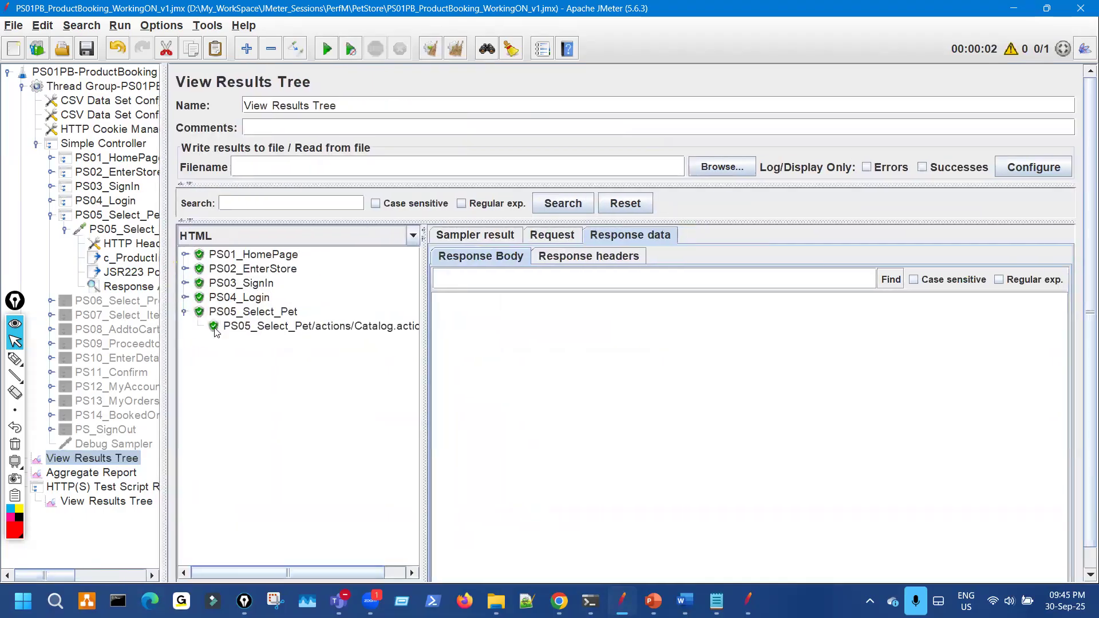
pyautogui.click(321, 327)
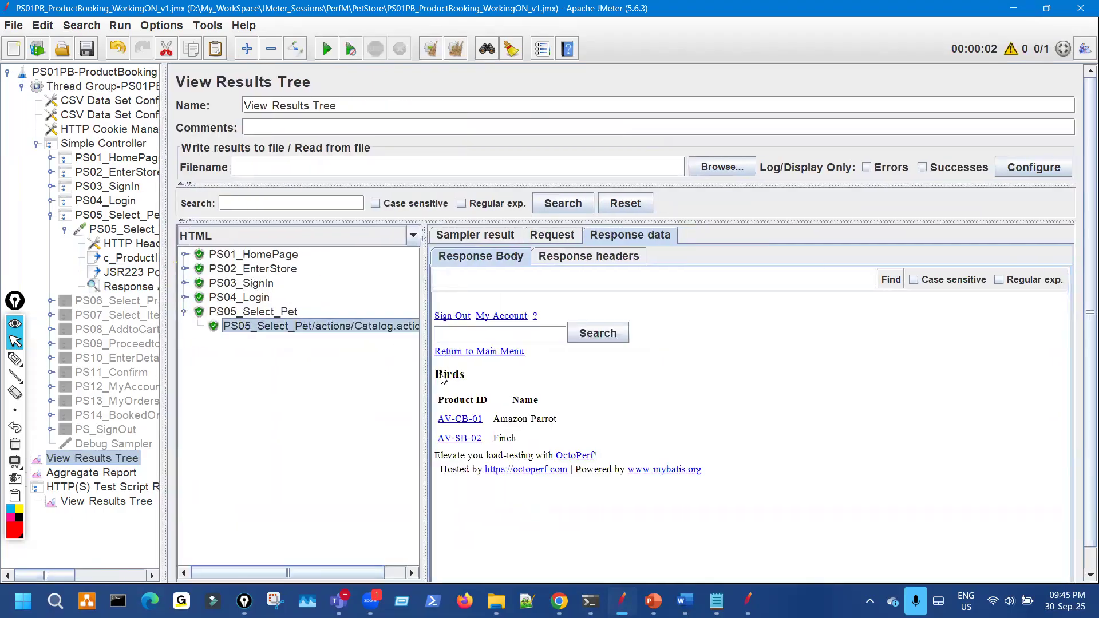
# Step: Compare the categoryId value sent in the PS05_Select_Pet request with the category heading in its response
pyautogui.click(558, 239)
pyautogui.doubleClick(943, 331)
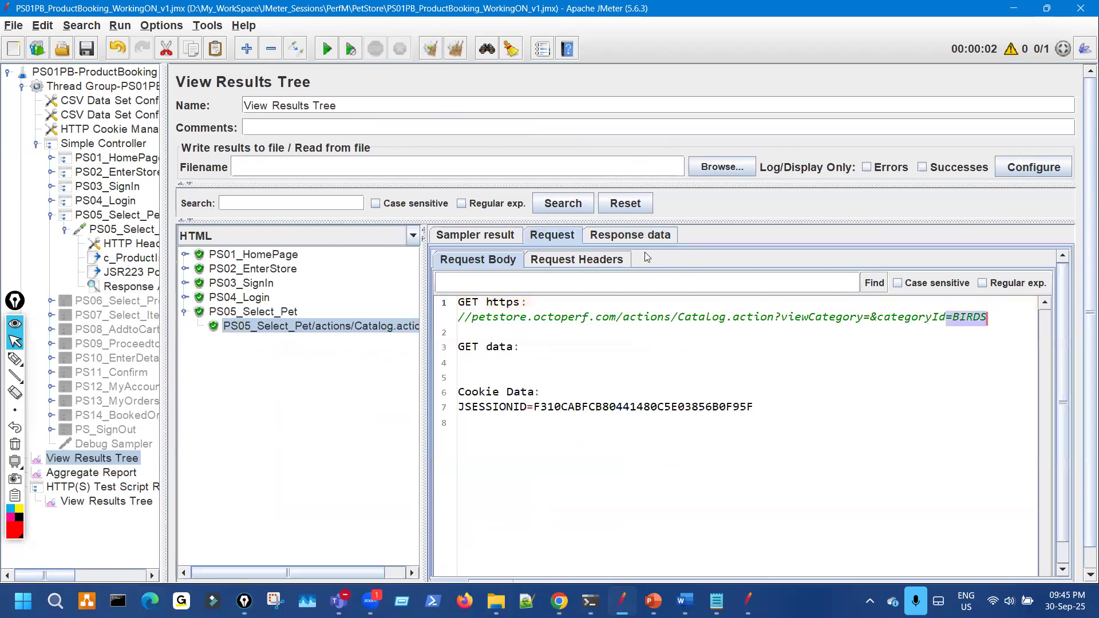
pyautogui.click(631, 236)
pyautogui.moveTo(466, 376); pyautogui.dragTo(322, 364)
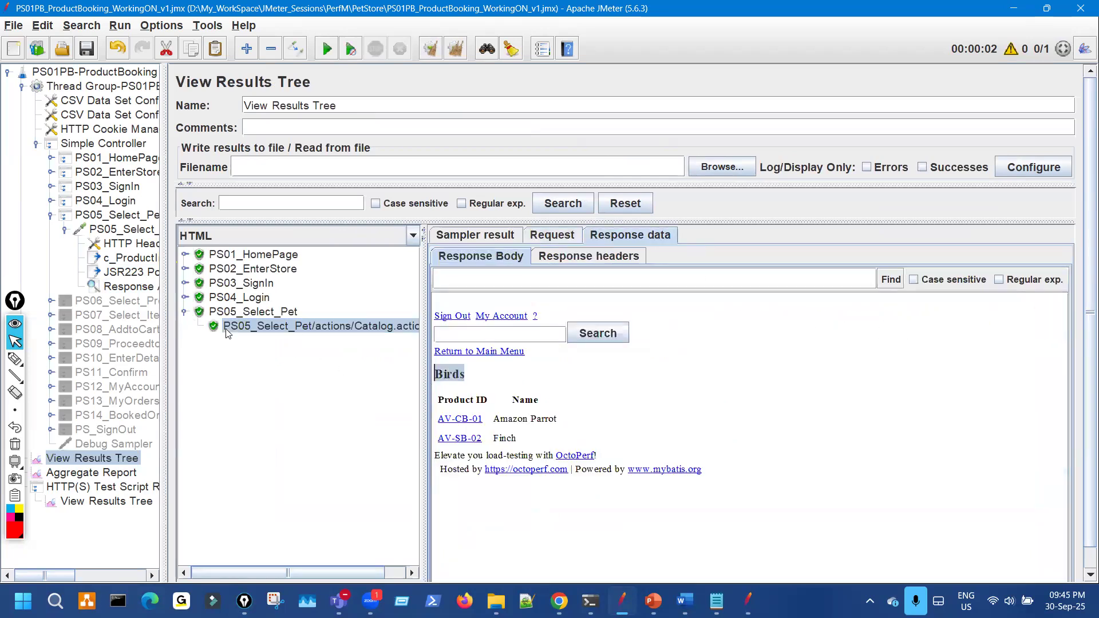
# Step: Mark the PS05_Select_Pet sample's status icon with the pen, clear the ink, and review the Response Assertion patterns
pyautogui.hotkey('ctrl', 'shift', '3')
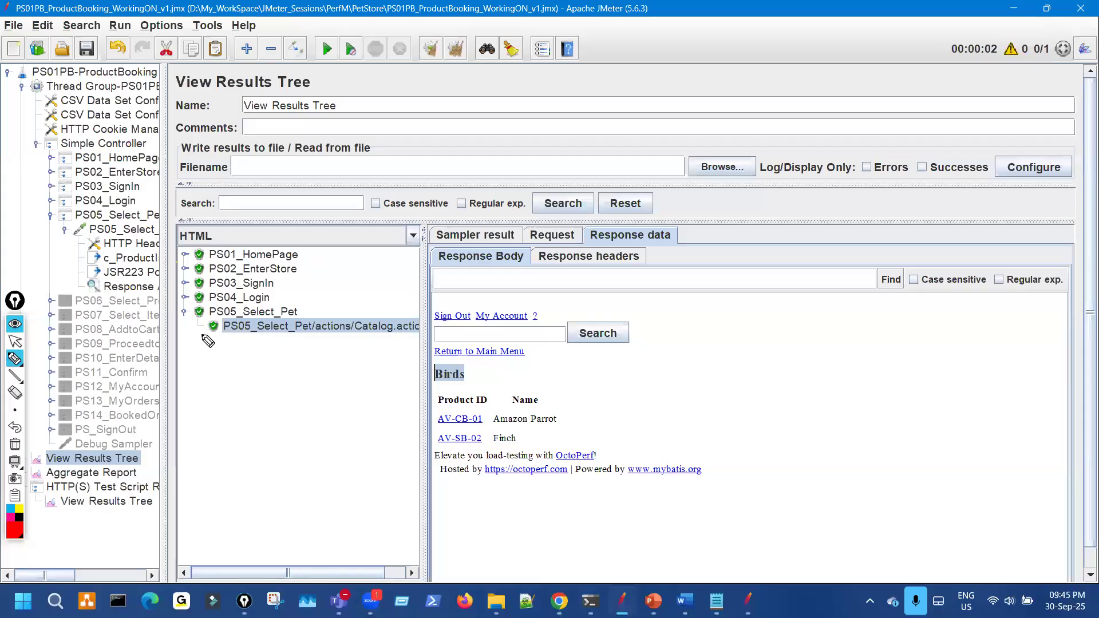
pyautogui.moveTo(210, 328); pyautogui.dragTo(205, 327)
pyautogui.hotkey('ctrl', 'shift', '1')
pyautogui.click(144, 288)
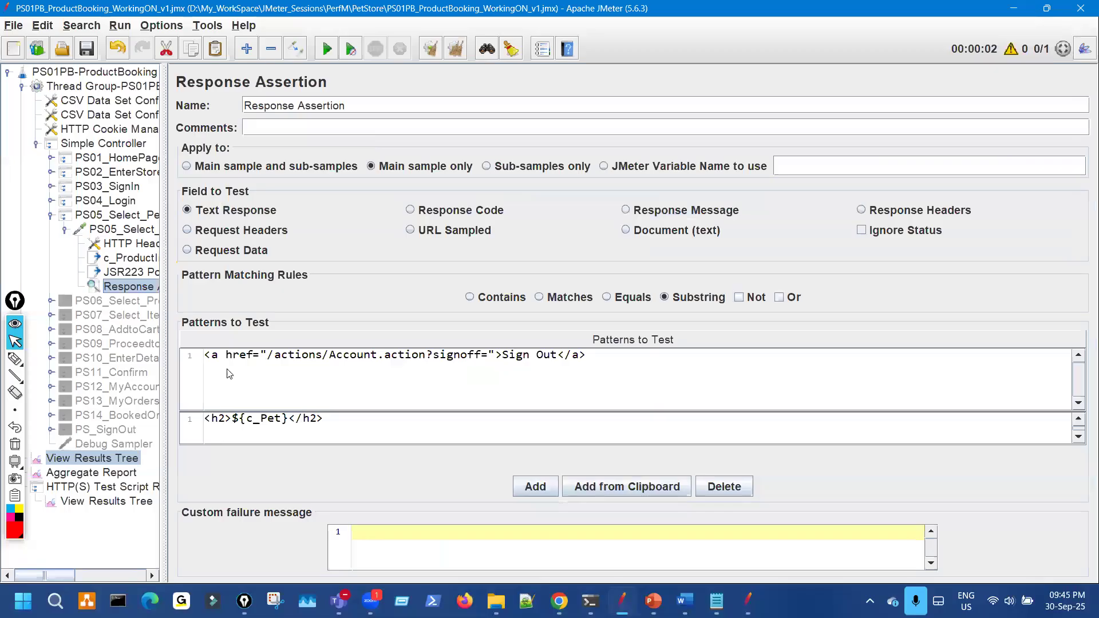
# Step: Run the test plan again and open the new PS05_Select_Pet sample's response to check its category heading
pyautogui.click(131, 460)
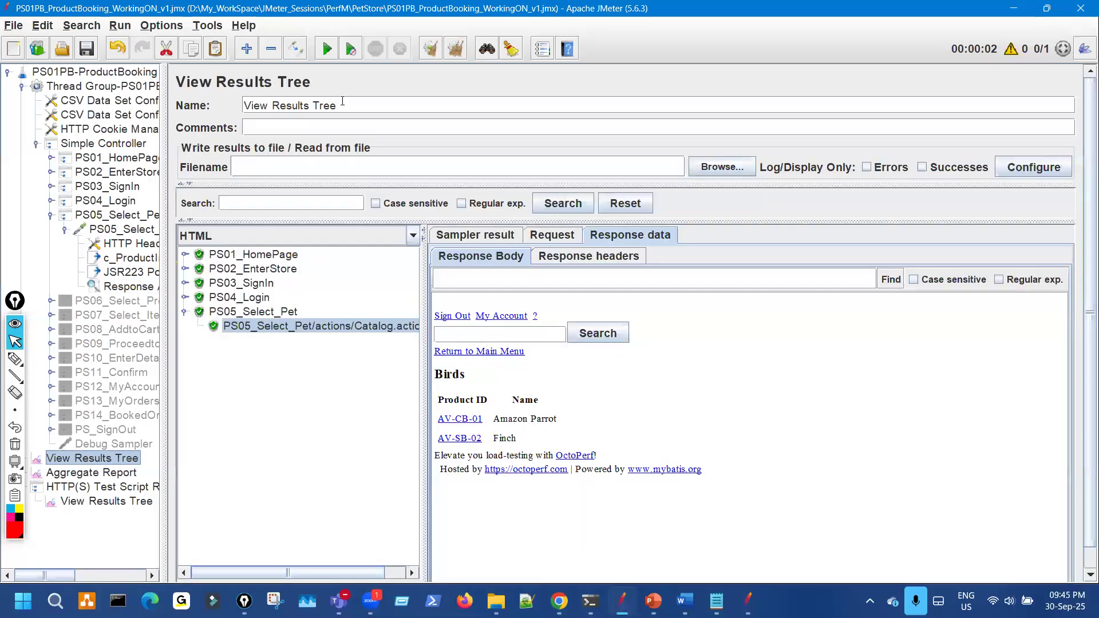
pyautogui.click(328, 50)
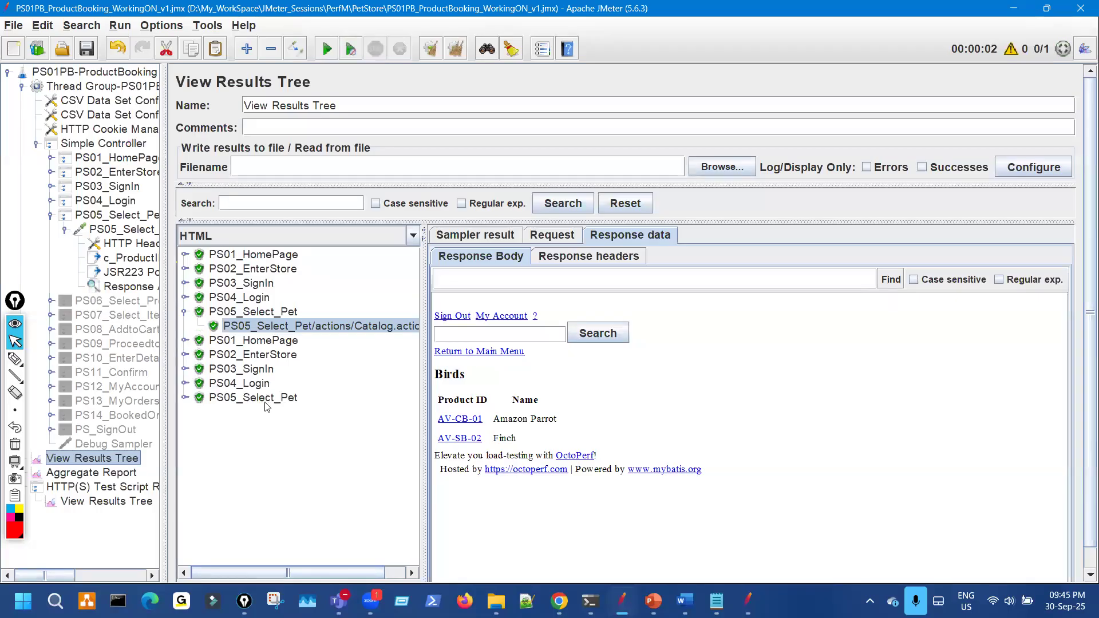
pyautogui.click(263, 400)
pyautogui.click(185, 397)
pyautogui.click(289, 411)
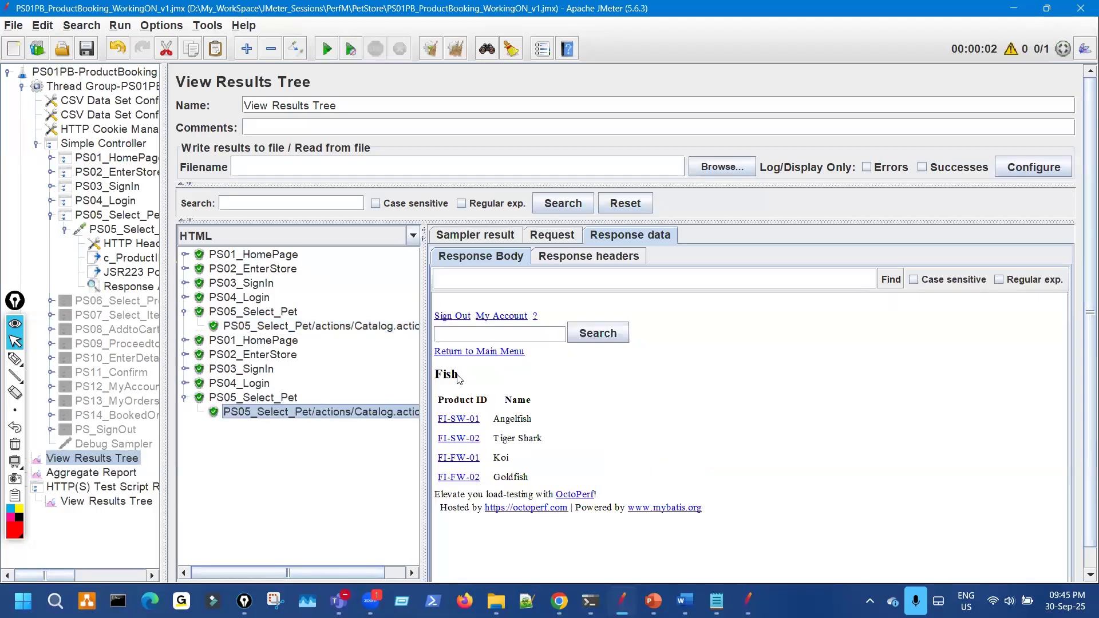
# Step: Check the categoryId in the latest PS05_Select_Pet request against the heading in its rendered response
pyautogui.click(552, 244)
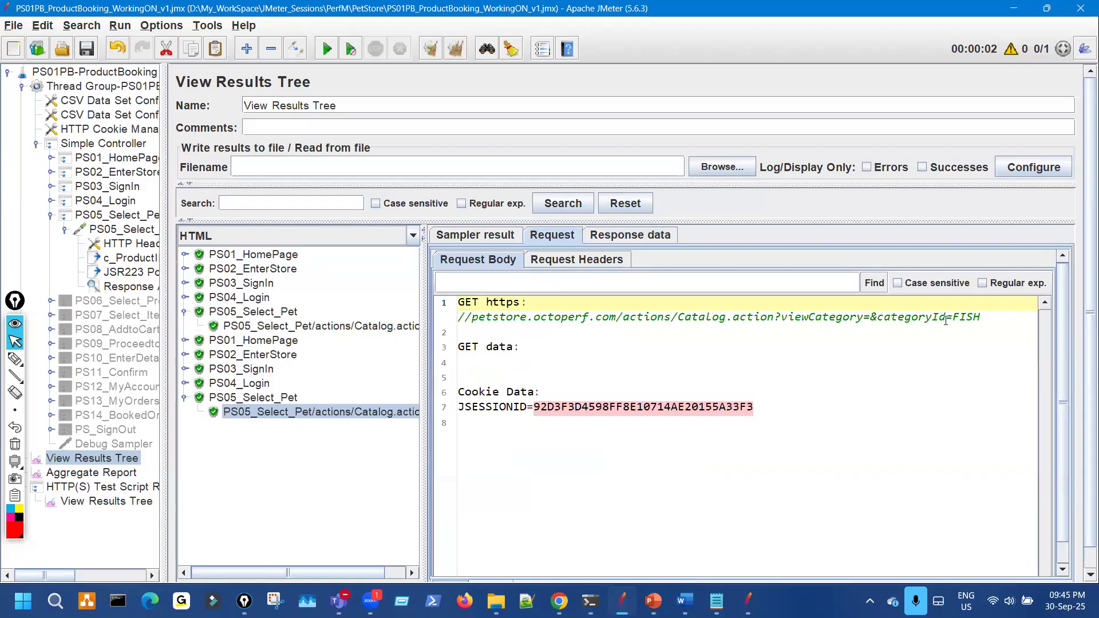
pyautogui.moveTo(975, 317); pyautogui.dragTo(953, 316)
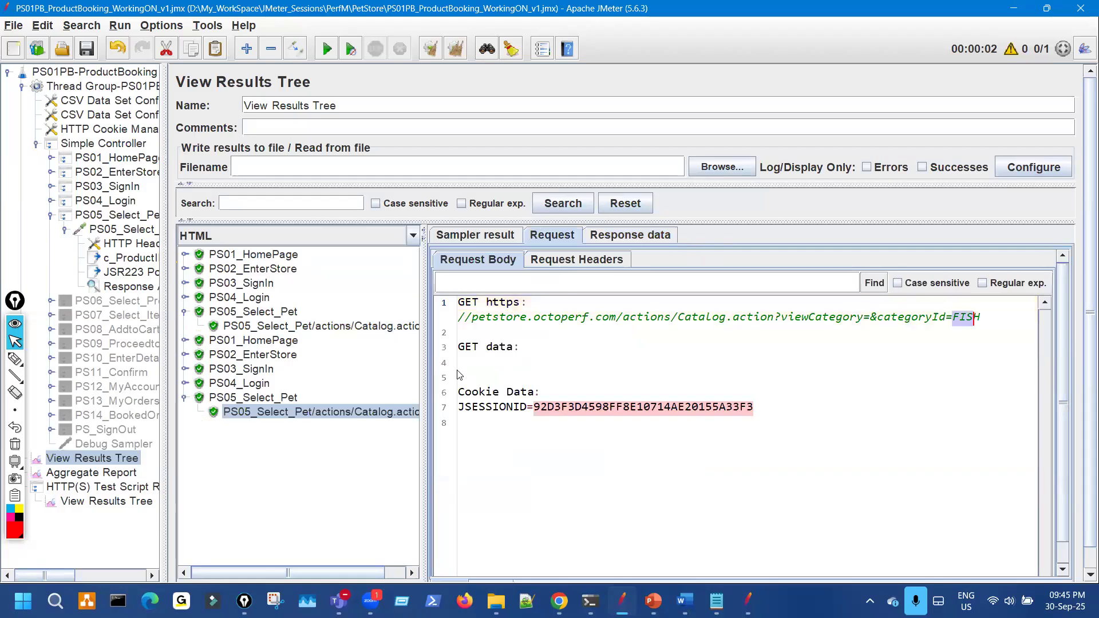
pyautogui.click(633, 238)
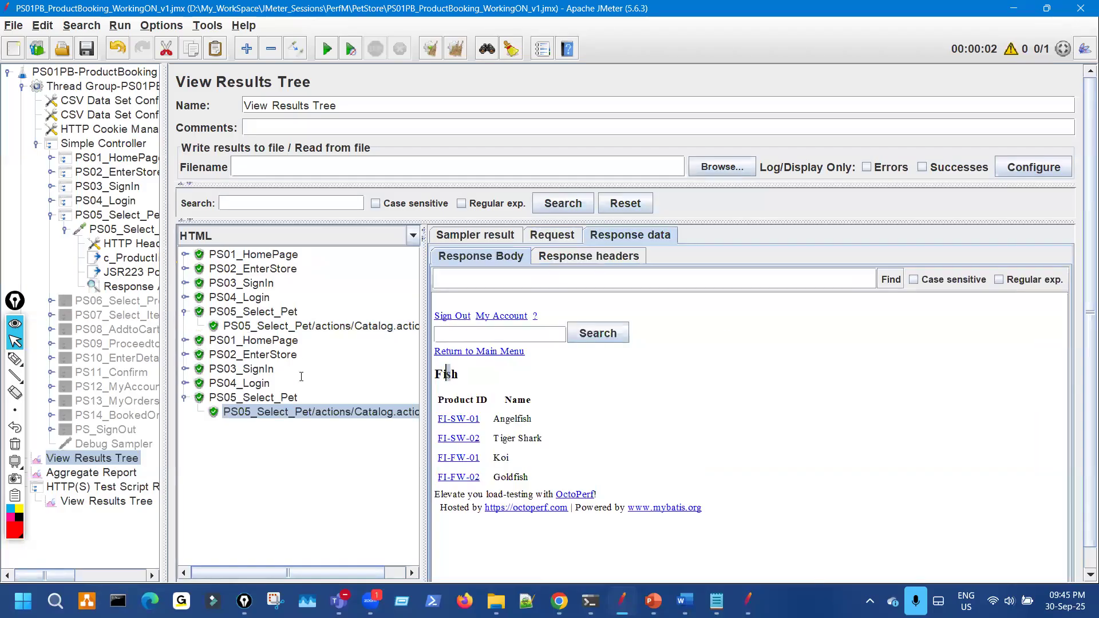
# Step: Review the capitalization script and the c_Pet pattern in the Response Assertion, and save the test plan
pyautogui.click(131, 272)
pyautogui.moveTo(557, 379); pyautogui.dragTo(350, 377)
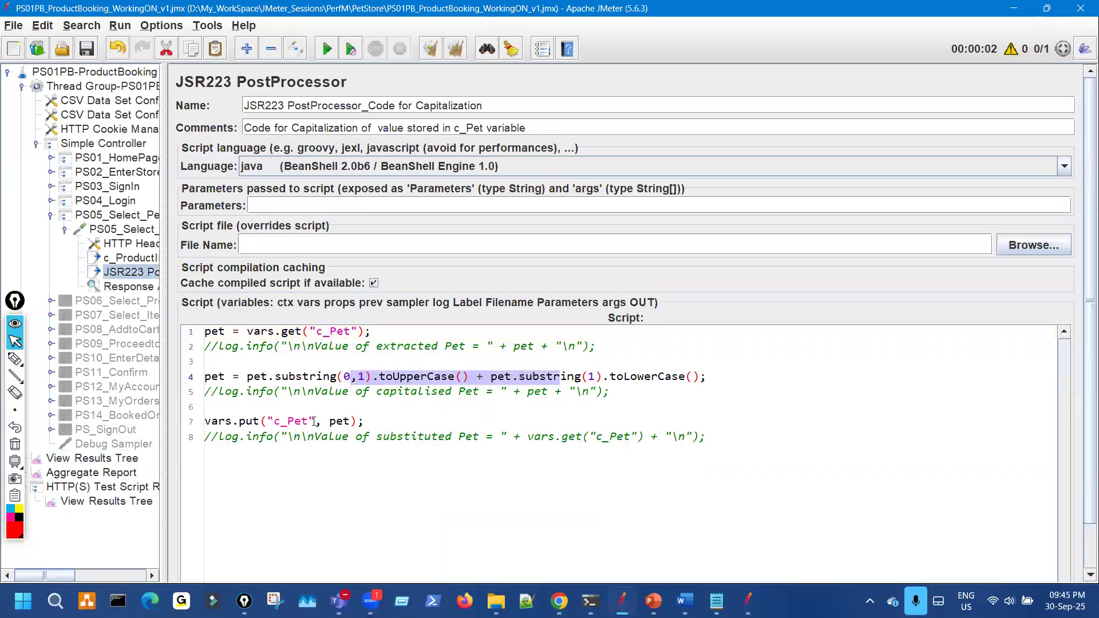
pyautogui.doubleClick(300, 422)
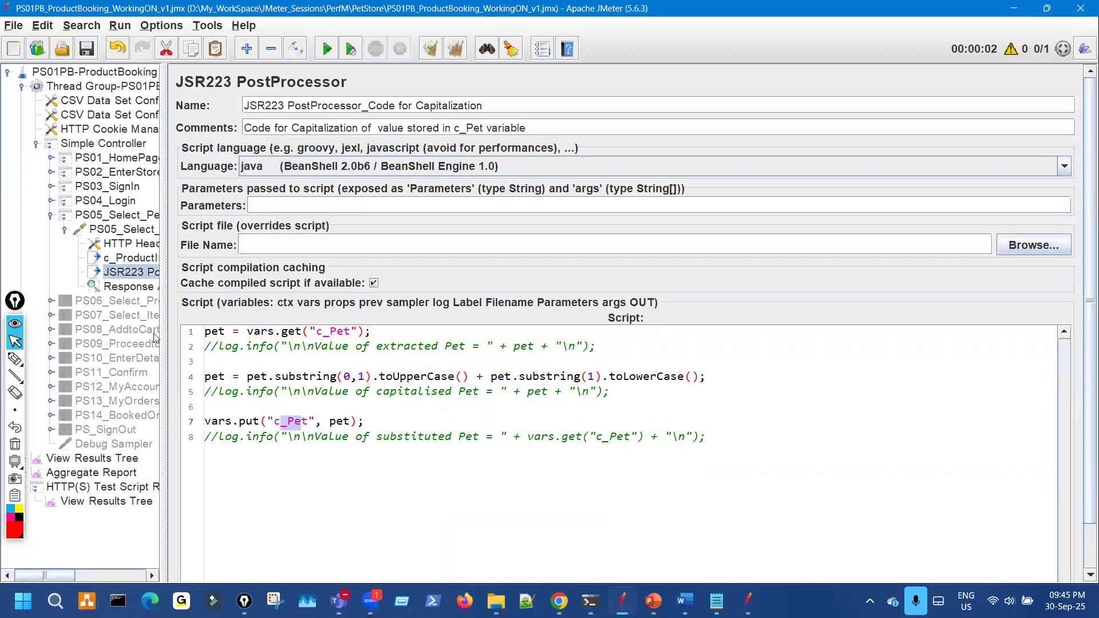
pyautogui.click(145, 284)
pyautogui.moveTo(296, 423); pyautogui.dragTo(213, 411)
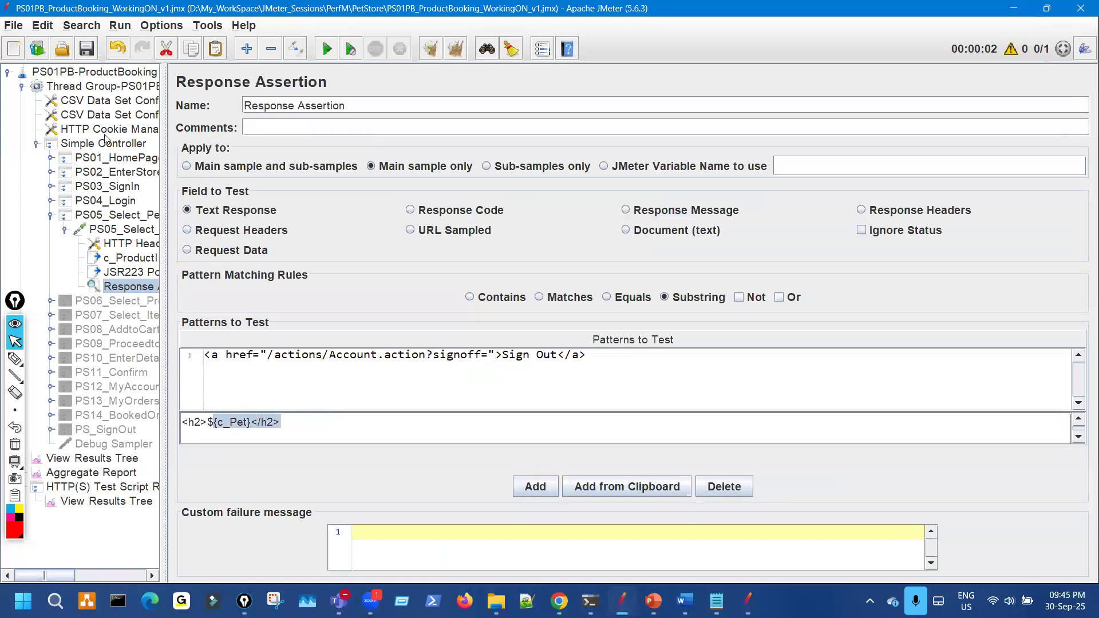
pyautogui.click(85, 54)
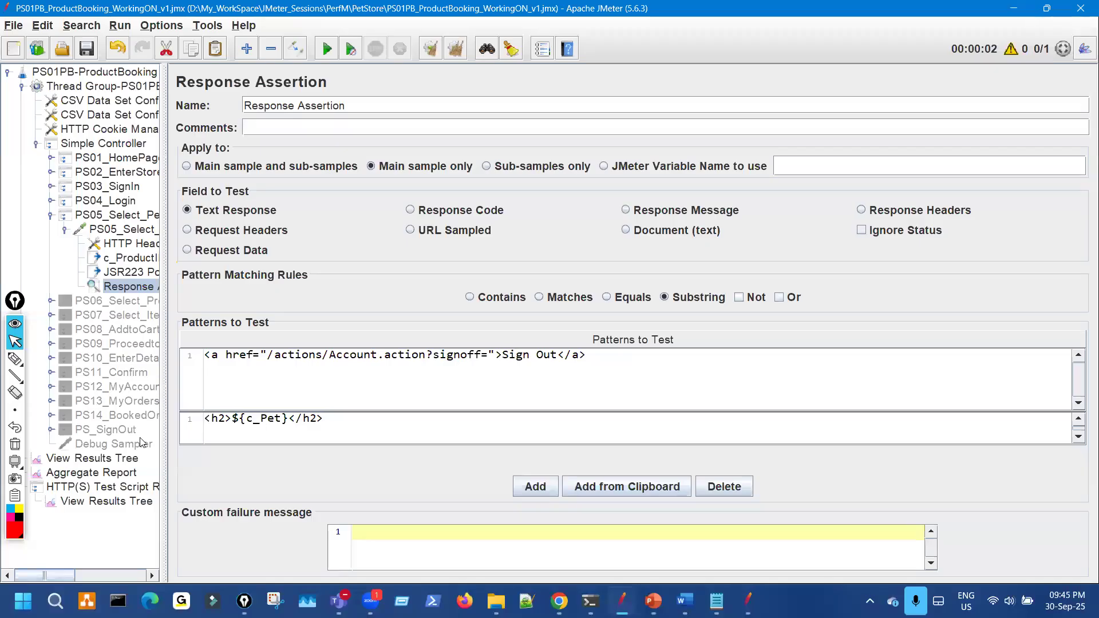
# Step: Switch to the JPetStore Fish page in Chrome, mark the product IDs and headings with the pen, and clear the ink
pyautogui.click(103, 458)
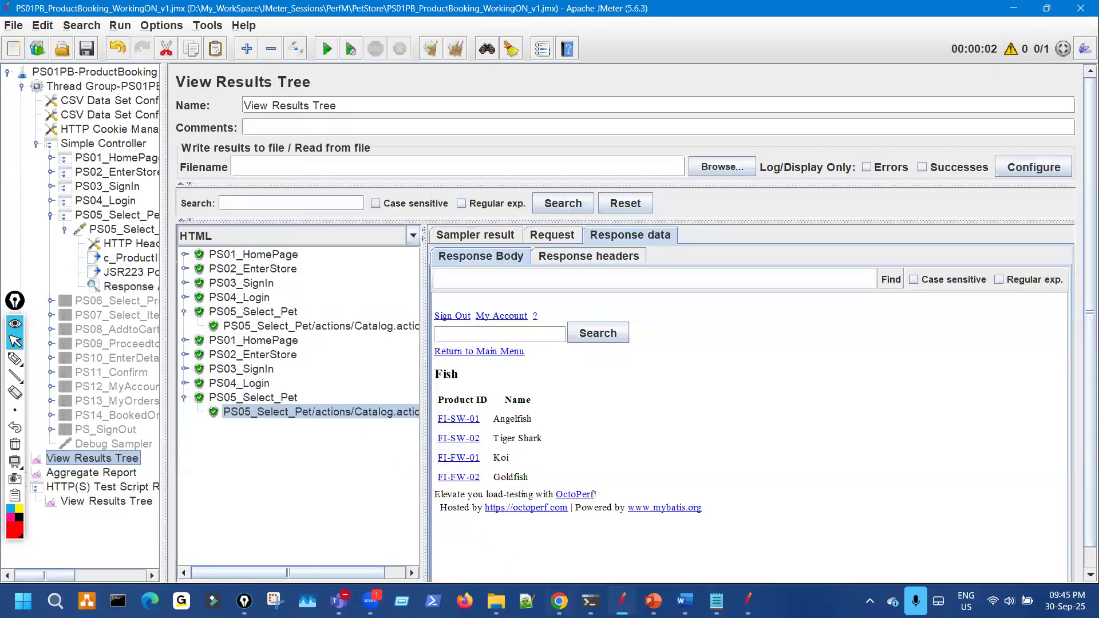
pyautogui.hotkey('alt', 'Tab')
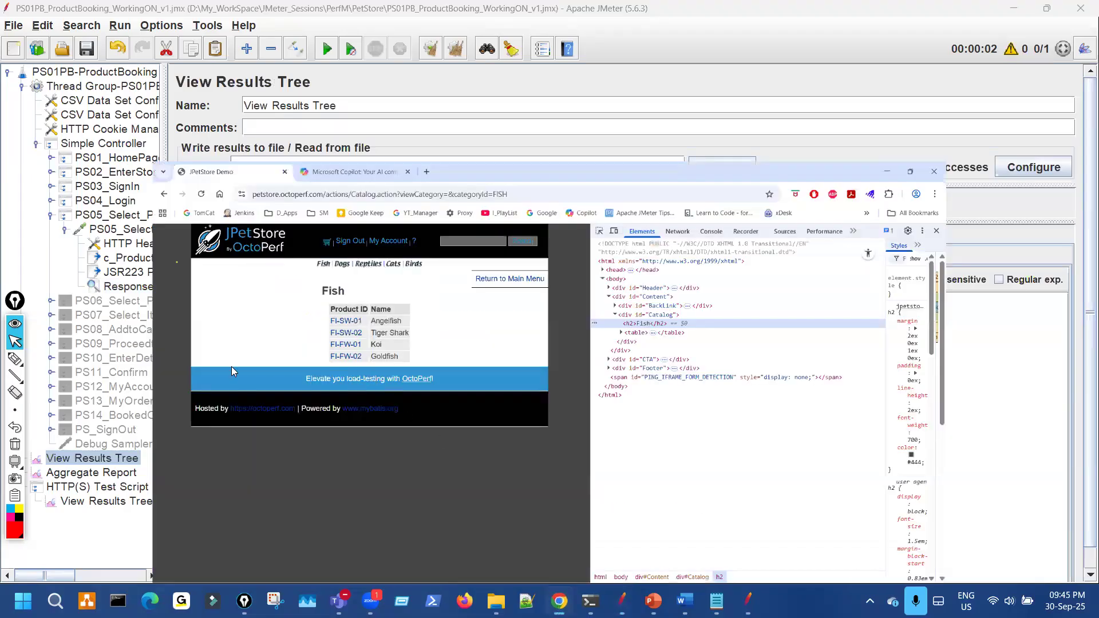
pyautogui.press('super+Up')
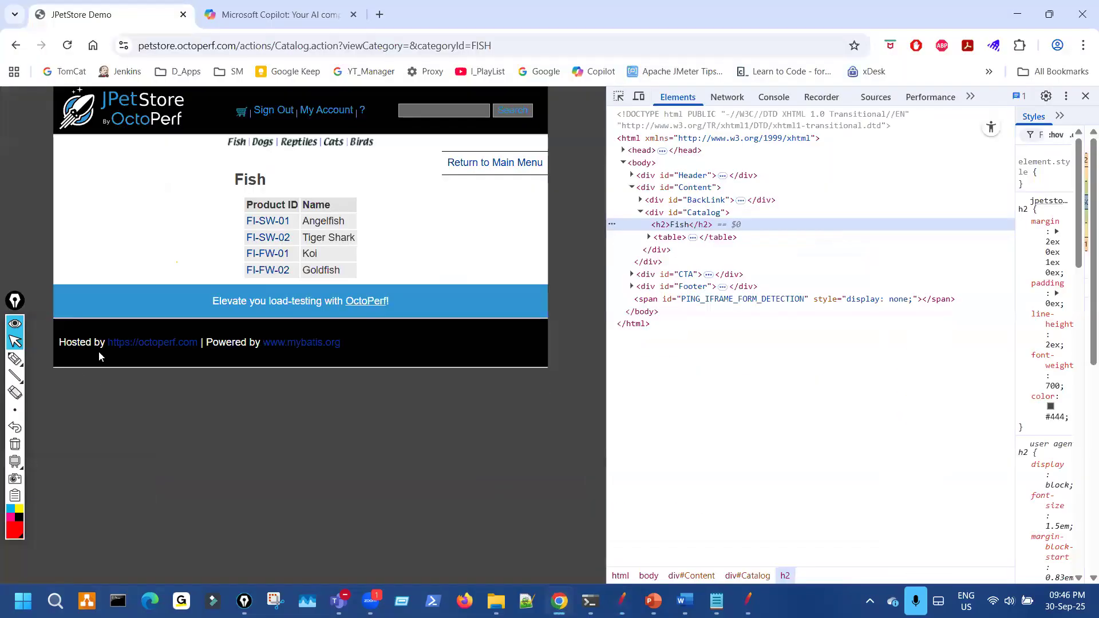
pyautogui.click(17, 359)
pyautogui.moveTo(303, 201)
pyautogui.mouseDown()
pyautogui.moveTo(247, 204)
pyautogui.moveTo(303, 161)
pyautogui.mouseUp()
pyautogui.moveTo(231, 226)
pyautogui.mouseDown()
pyautogui.moveTo(317, 290)
pyautogui.moveTo(263, 222)
pyautogui.moveTo(250, 221)
pyautogui.mouseUp()
pyautogui.moveTo(319, 283)
pyautogui.mouseDown()
pyautogui.moveTo(312, 246)
pyautogui.moveTo(292, 222)
pyautogui.moveTo(261, 279)
pyautogui.moveTo(283, 261)
pyautogui.mouseUp()
pyautogui.moveTo(215, 170); pyautogui.dragTo(247, 163)
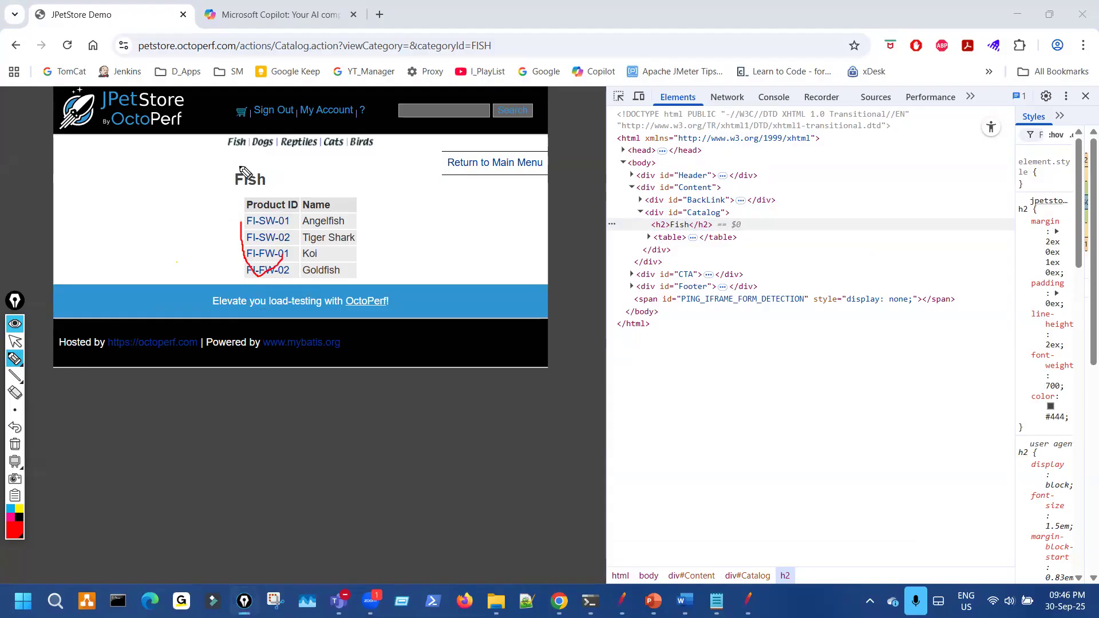
pyautogui.moveTo(283, 254)
pyautogui.mouseDown()
pyautogui.moveTo(245, 255)
pyautogui.moveTo(282, 234)
pyautogui.mouseUp()
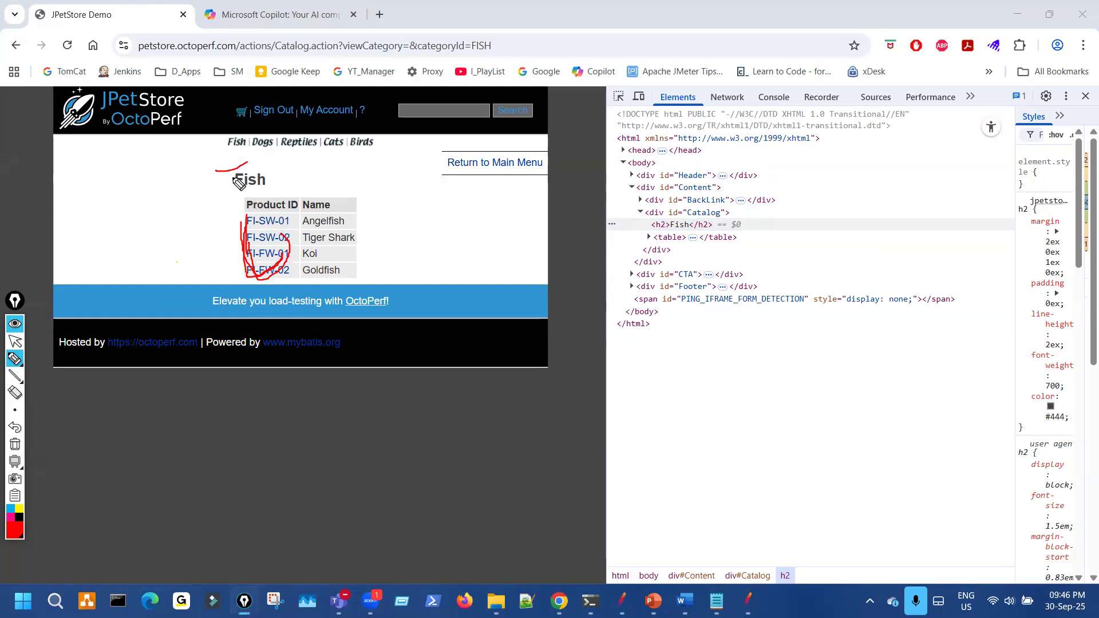
pyautogui.moveTo(289, 170); pyautogui.dragTo(257, 177)
pyautogui.moveTo(293, 213)
pyautogui.mouseDown()
pyautogui.moveTo(287, 198)
pyautogui.moveTo(296, 199)
pyautogui.mouseUp()
pyautogui.hotkey('ctrl', 'shift', '7')
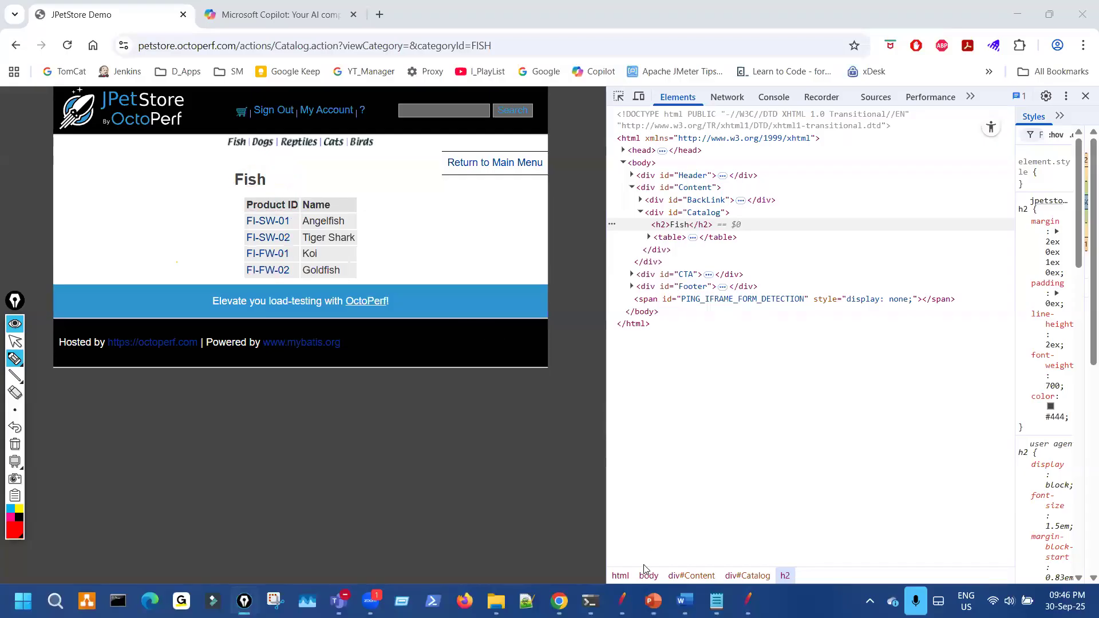
pyautogui.hotkey('ctrl', 'shift', '2')
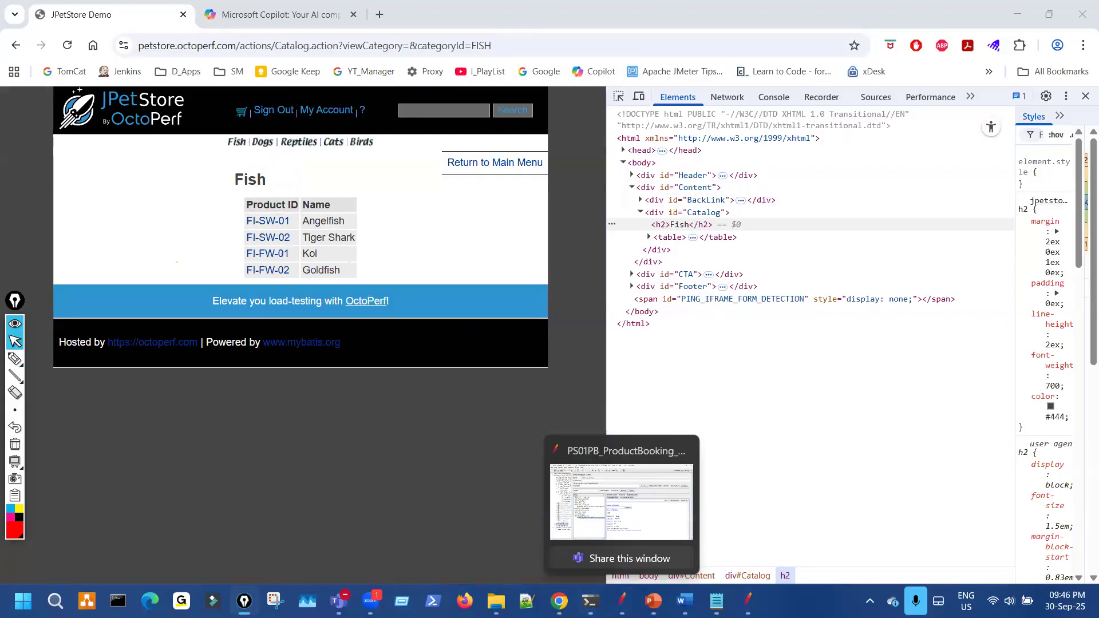
# Step: Return to JMeter, show the PS05_Select_Pet response as Text, and find the "Product" column header in its body
pyautogui.moveTo(622, 601)
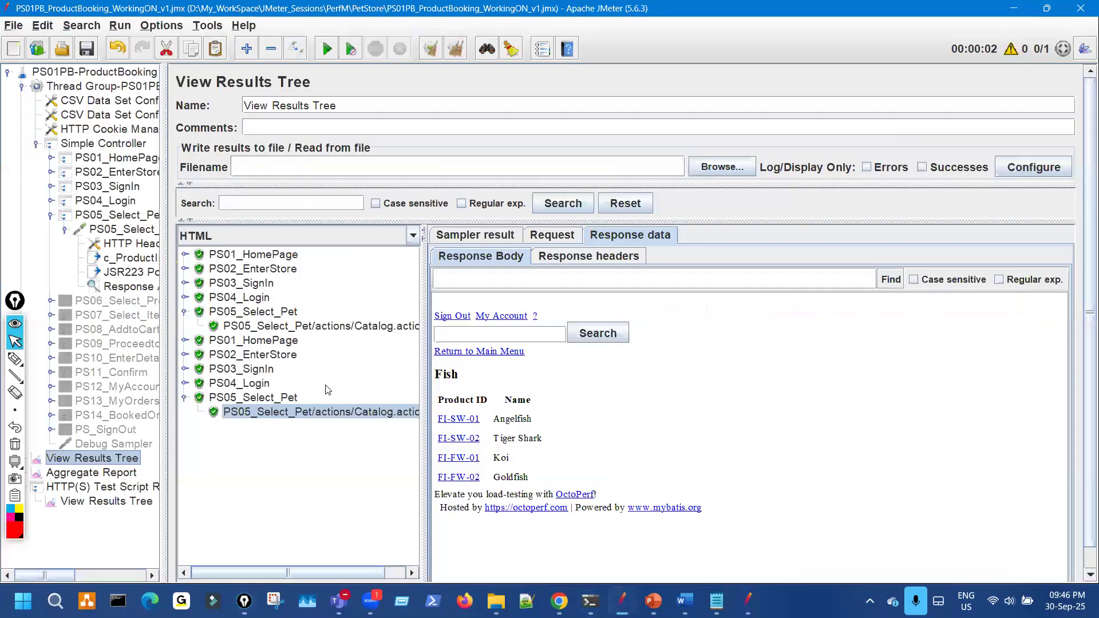
pyautogui.click(332, 236)
pyautogui.scroll(2, 311, 259)
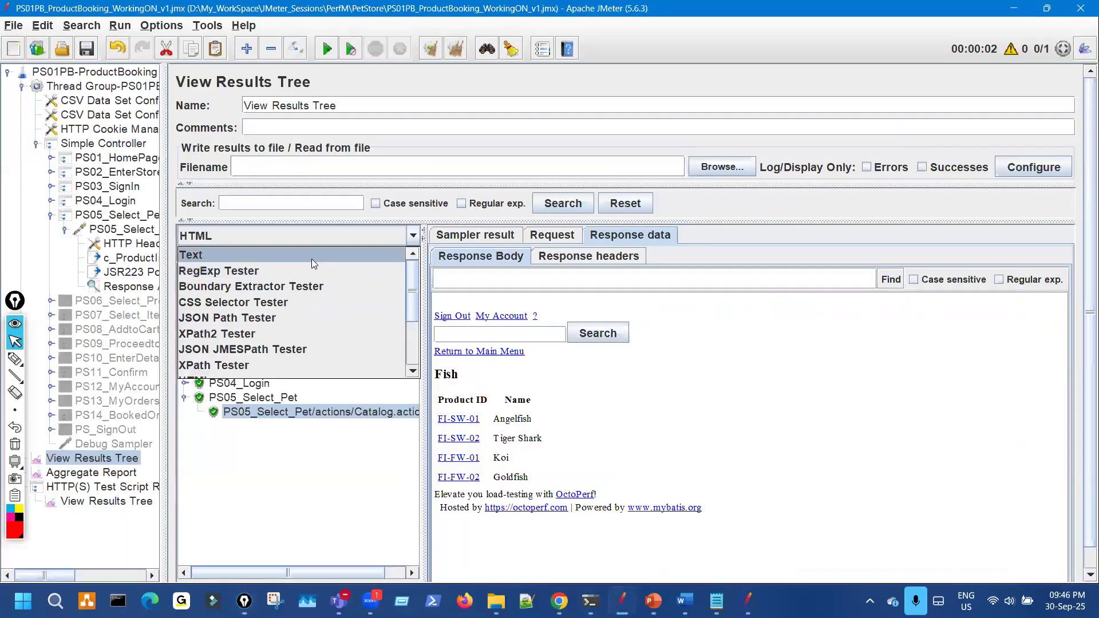
pyautogui.click(312, 257)
pyautogui.write('Product')
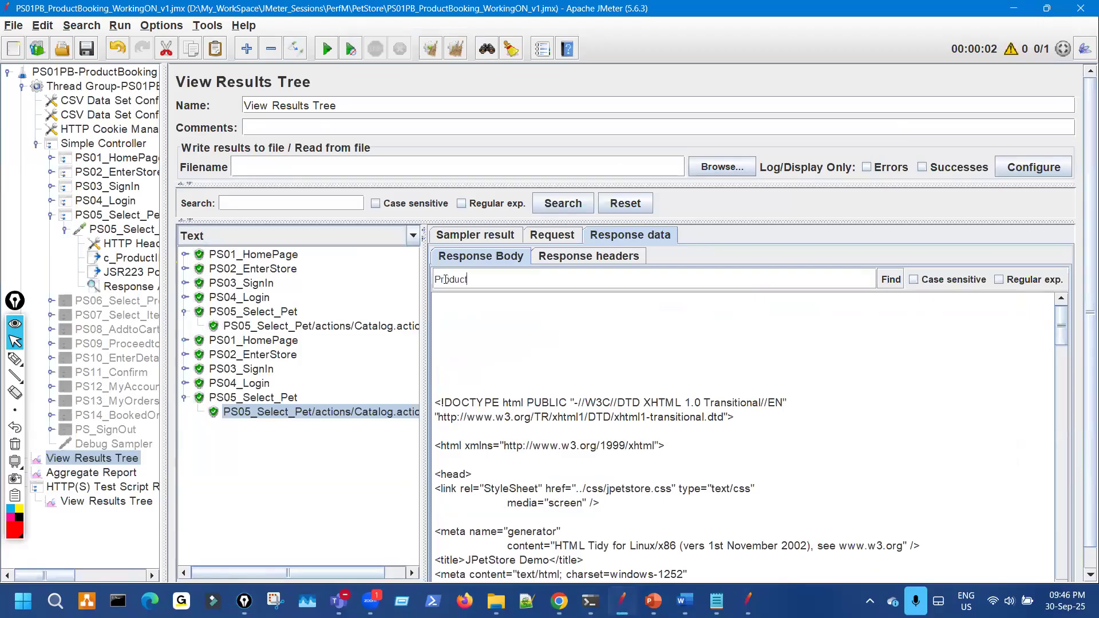
pyautogui.press('Return')
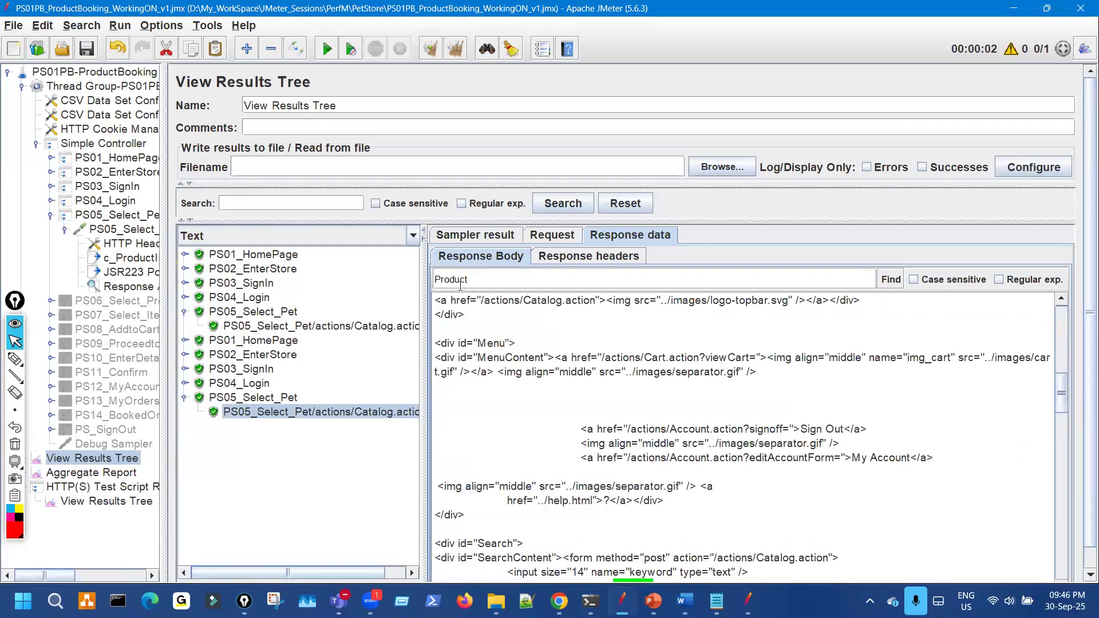
pyautogui.scroll(-4, 749, 522)
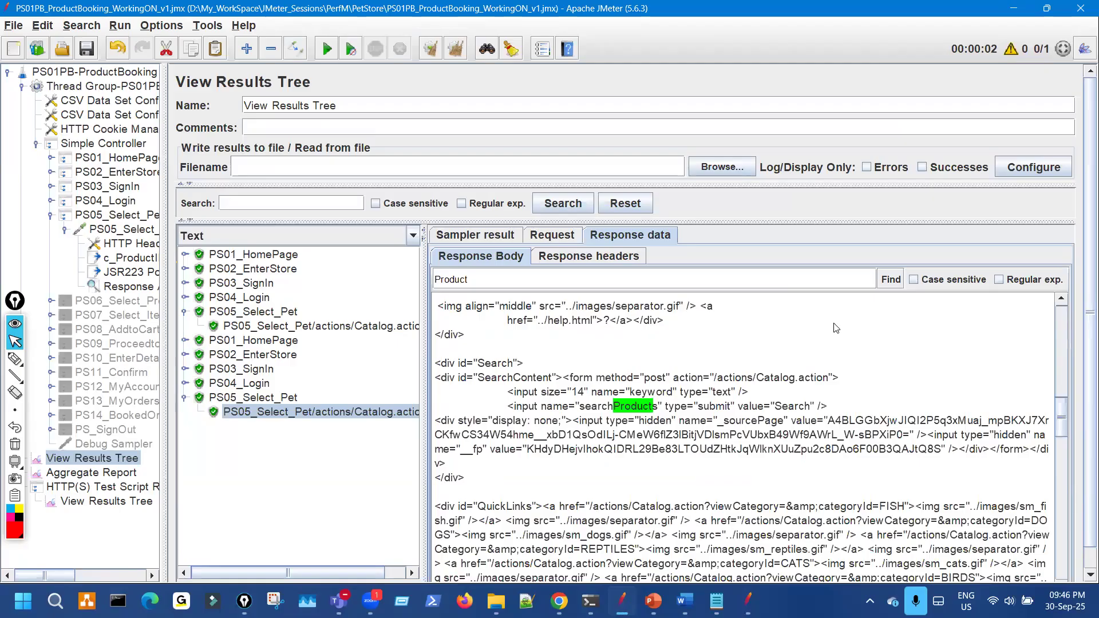
pyautogui.click(891, 280)
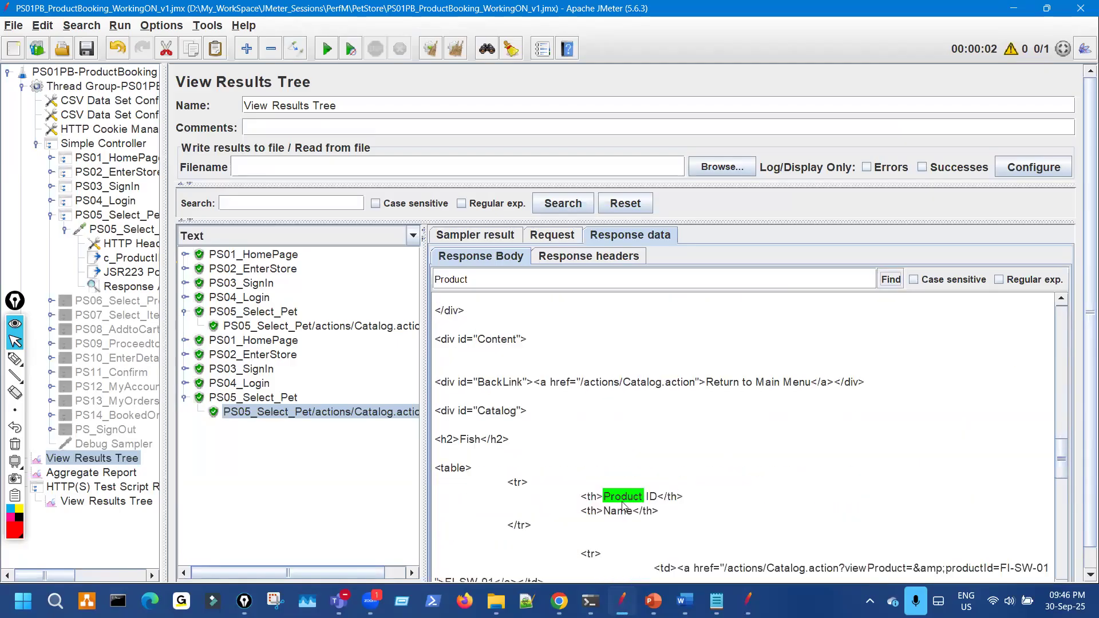
# Step: Copy <th>Product ID</th> from the response and add it as a new pattern in the PS05_Select_Pet Response Assertion
pyautogui.moveTo(584, 499); pyautogui.dragTo(690, 499)
pyautogui.hotkey('ctrl', 'c')
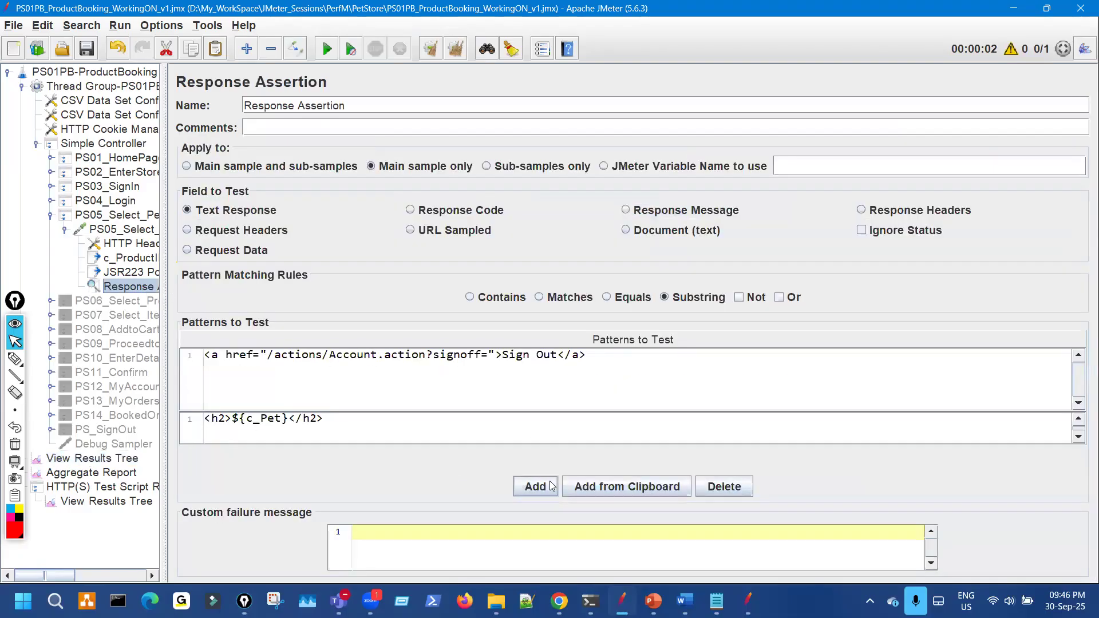
pyautogui.click(535, 486)
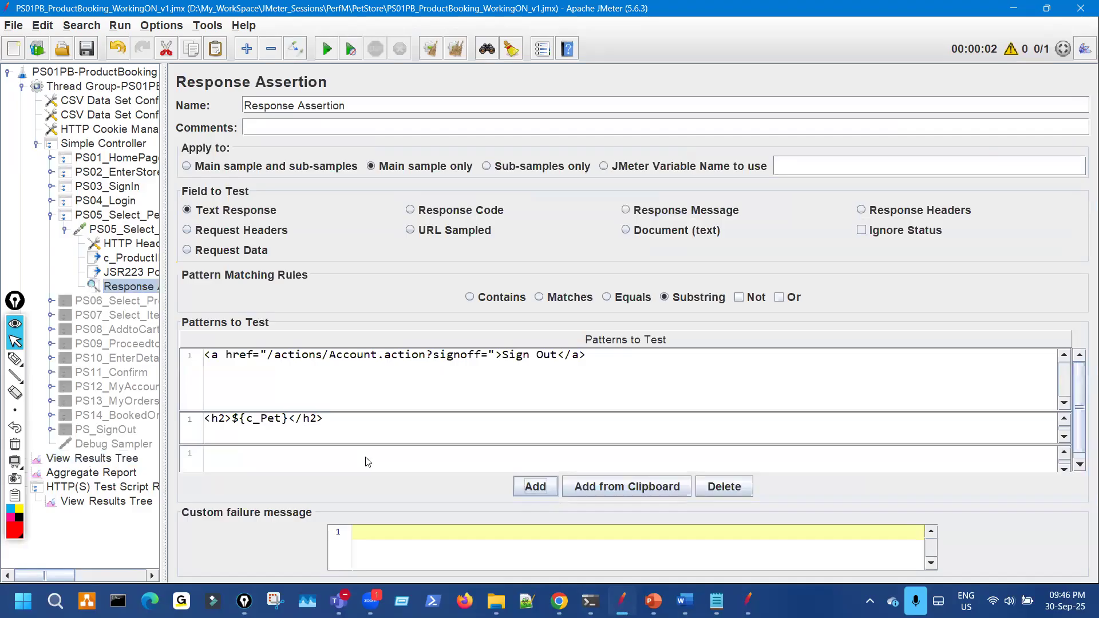
pyautogui.hotkey('ctrl', 'v')
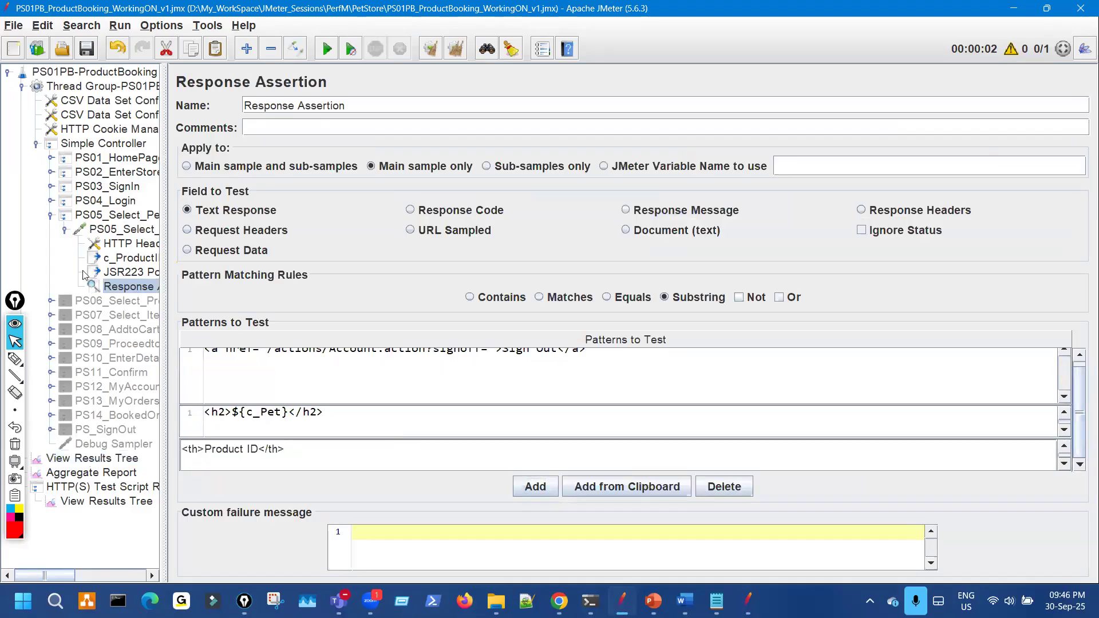
# Step: Collapse PS05_Select_Pet, then enable and expand the PS06_Select_ProductID controller in a widened test plan tree
pyautogui.click(65, 229)
pyautogui.click(51, 215)
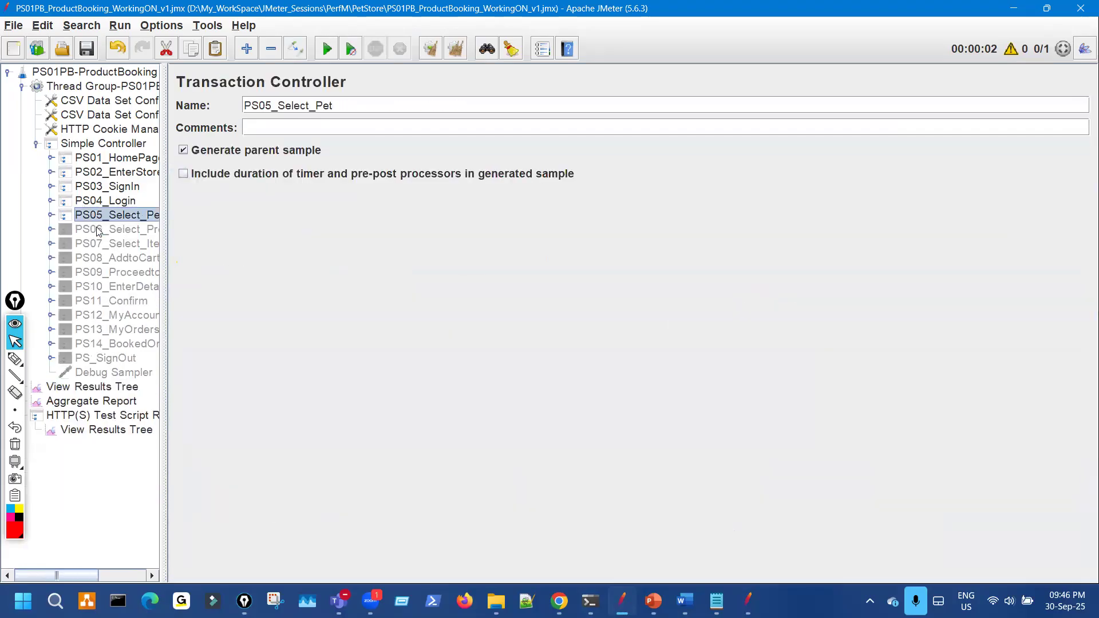
pyautogui.click(95, 230)
pyautogui.hotkey('ctrl', 't')
pyautogui.click(51, 230)
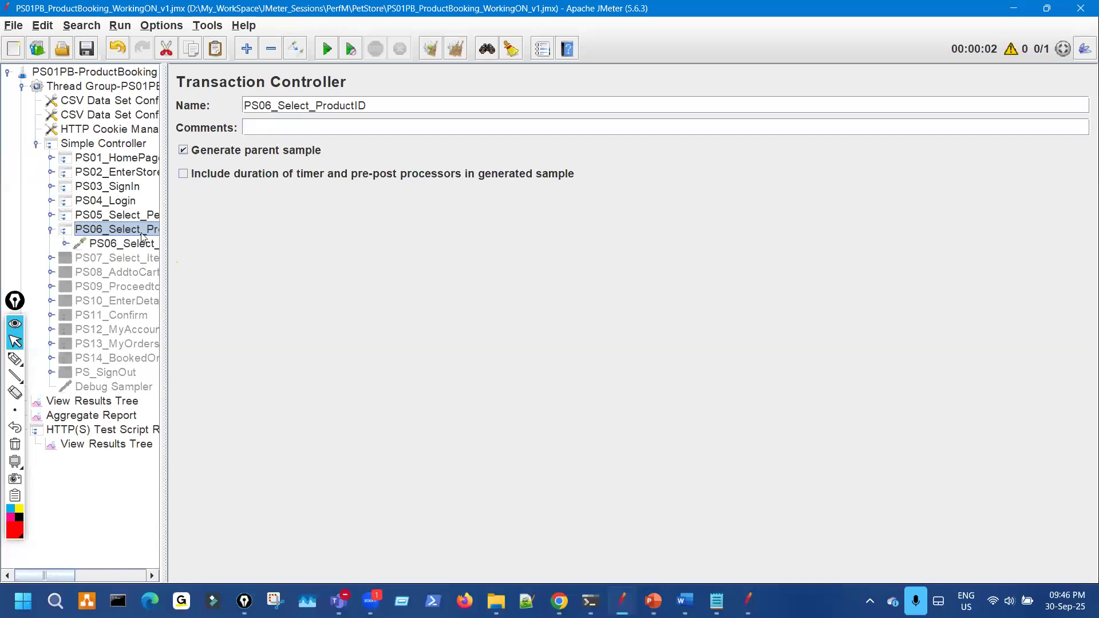
pyautogui.moveTo(221, 201); pyautogui.dragTo(248, 203)
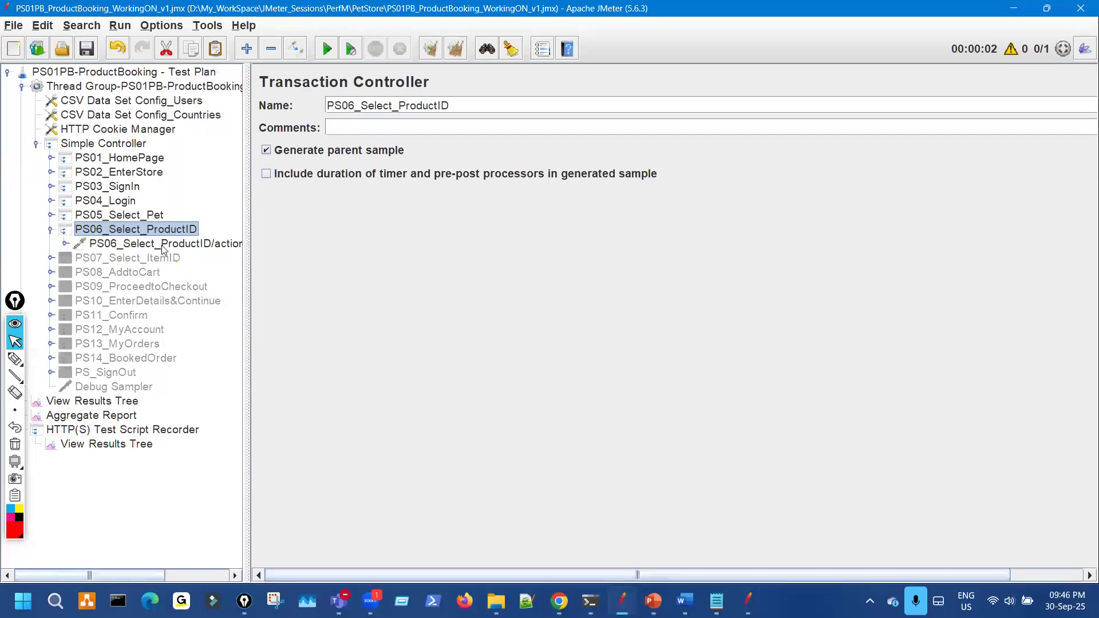
# Step: Add a Response Assertion to the PS06_Select_ProductID HTTP request
pyautogui.click(163, 247)
pyautogui.rightClick(163, 245)
pyautogui.moveTo(308, 250)
pyautogui.moveTo(401, 251)
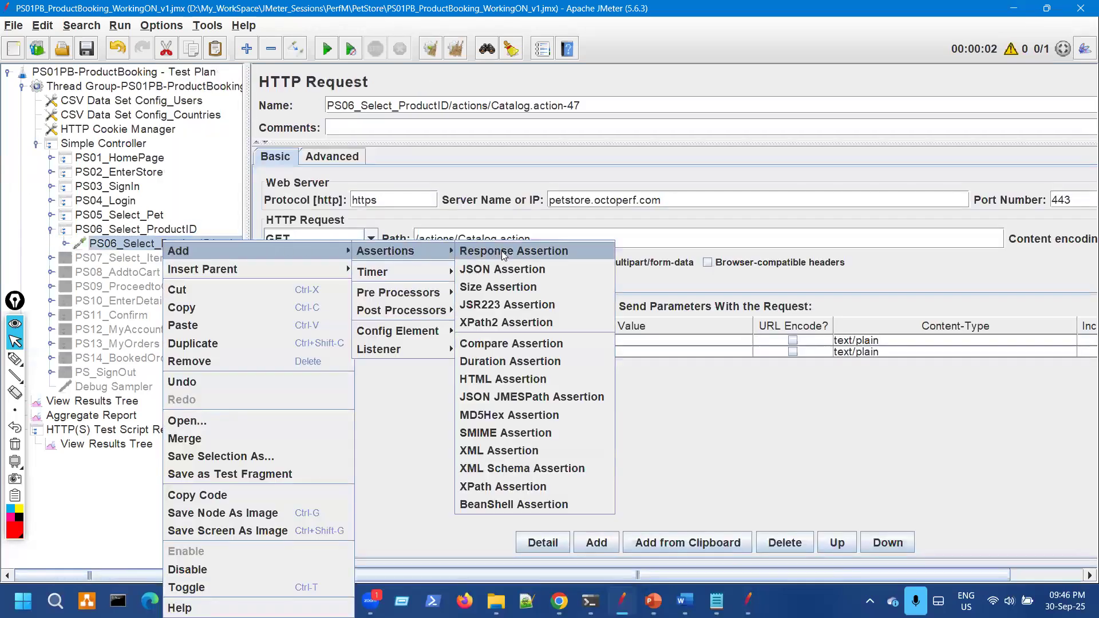
pyautogui.click(498, 256)
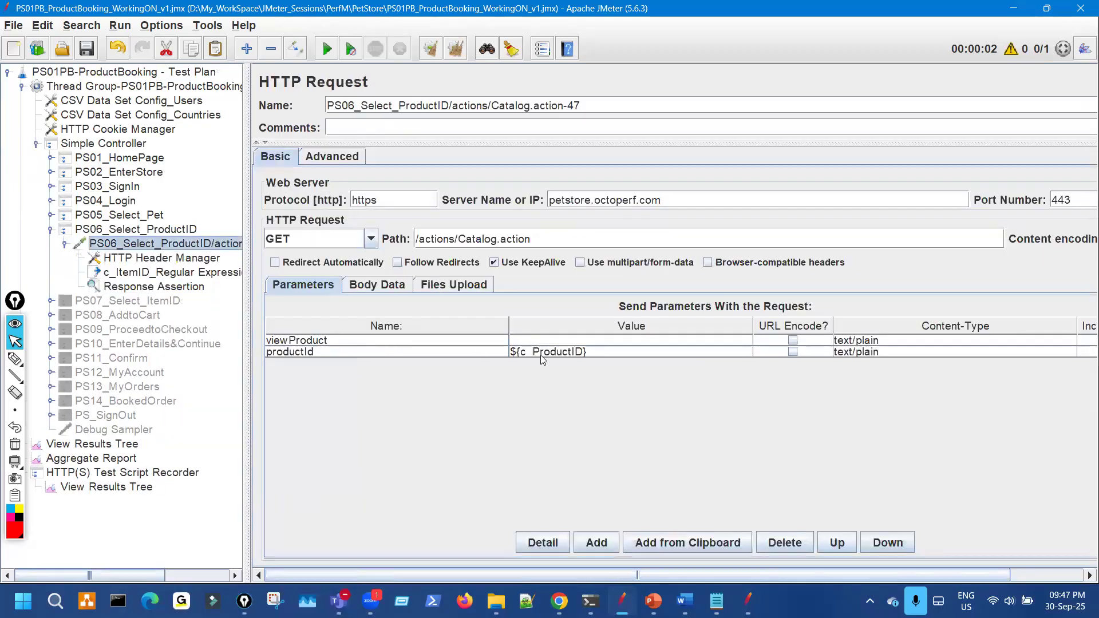
# Step: Check the request's productId parameter, then open product FI-SW-01 on the JPetStore page in Chrome and get the pen ready for marking
pyautogui.click(540, 355)
pyautogui.hotkey('alt', 'Tab')
pyautogui.click(275, 224)
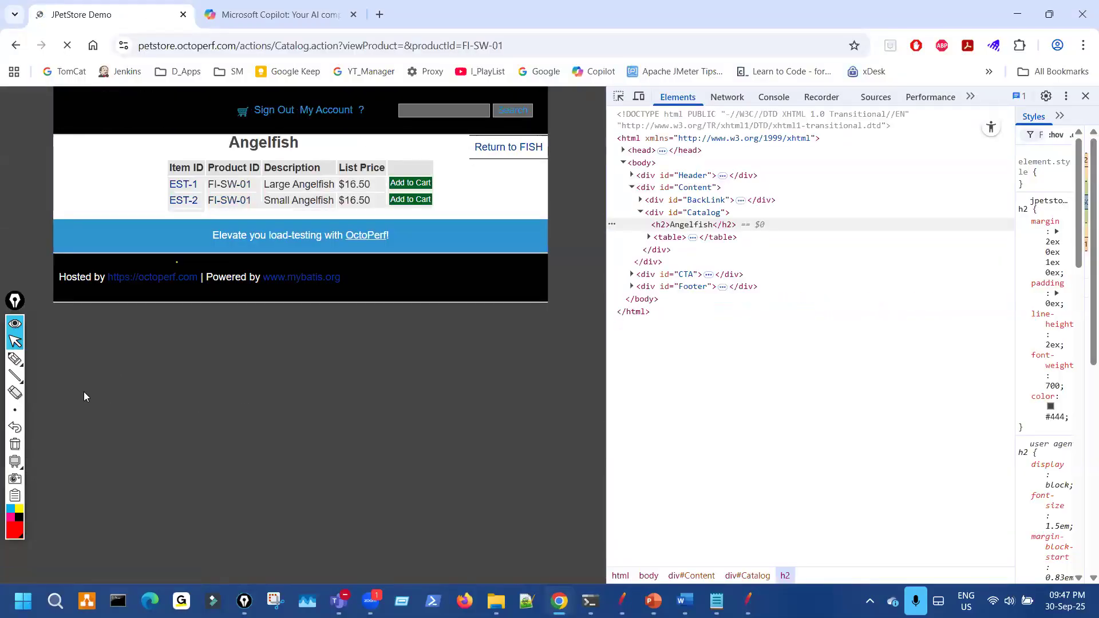
pyautogui.click(38, 358)
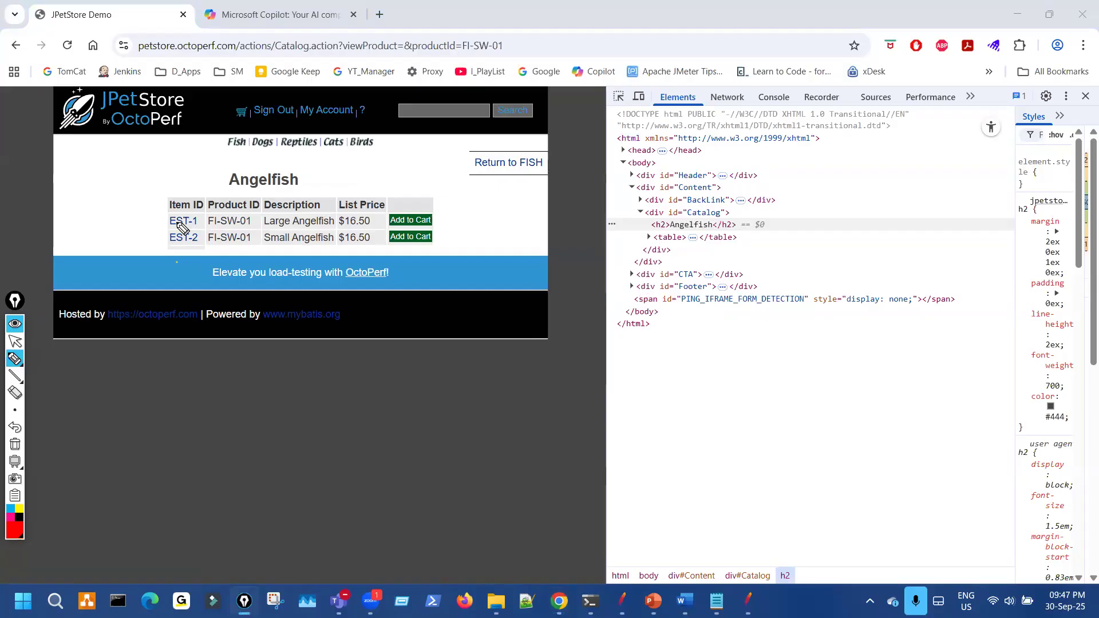
# Step: Mark the Sign Out link, the product ID in the URL, and the Product ID column on the Angelfish page, and clear the marks
pyautogui.moveTo(254, 117)
pyautogui.mouseDown()
pyautogui.moveTo(278, 103)
pyautogui.moveTo(269, 95)
pyautogui.mouseUp()
pyautogui.moveTo(200, 98); pyautogui.dragTo(259, 60)
pyautogui.moveTo(640, 145)
pyautogui.mouseDown()
pyautogui.moveTo(641, 166)
pyautogui.moveTo(657, 151)
pyautogui.moveTo(681, 167)
pyautogui.moveTo(619, 139)
pyautogui.mouseUp()
pyautogui.moveTo(464, 40)
pyautogui.mouseDown()
pyautogui.moveTo(465, 57)
pyautogui.moveTo(495, 57)
pyautogui.moveTo(470, 32)
pyautogui.mouseUp()
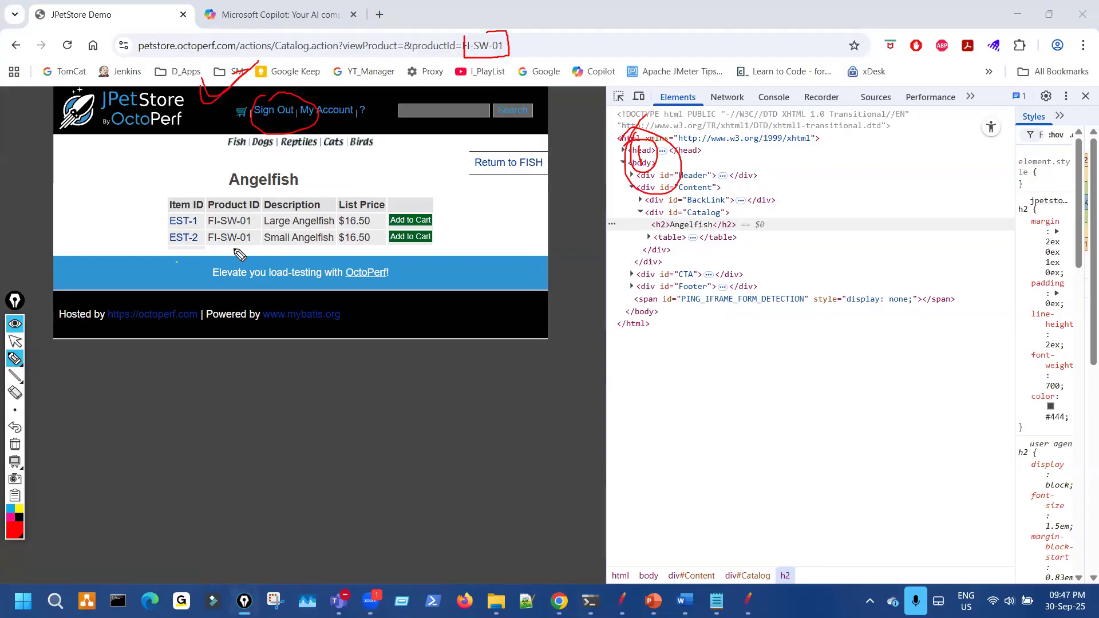
pyautogui.moveTo(202, 213)
pyautogui.mouseDown()
pyautogui.moveTo(255, 246)
pyautogui.moveTo(250, 209)
pyautogui.moveTo(220, 208)
pyautogui.mouseUp()
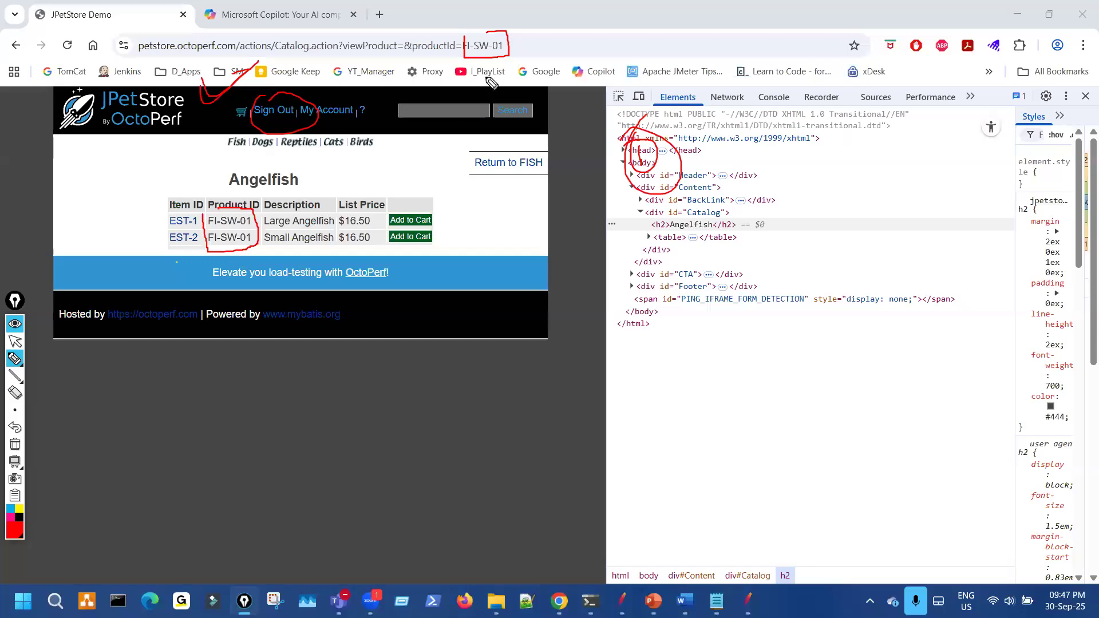
pyautogui.moveTo(474, 63); pyautogui.dragTo(309, 146)
pyautogui.moveTo(229, 178); pyautogui.dragTo(266, 168)
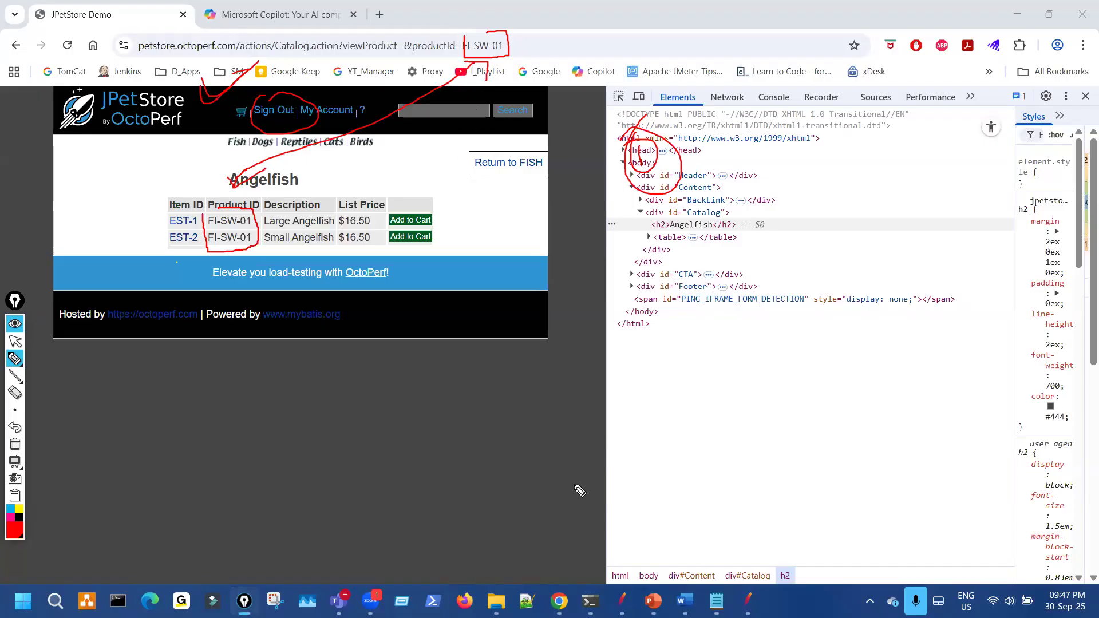
pyautogui.hotkey('ctrl', 'shift', '7')
pyautogui.hotkey('ctrl', 'shift', '2')
# Step: Switch to JMeter, circle the ${c_ProductID} value of the productId parameter, and clear the annotation
pyautogui.moveTo(622, 601)
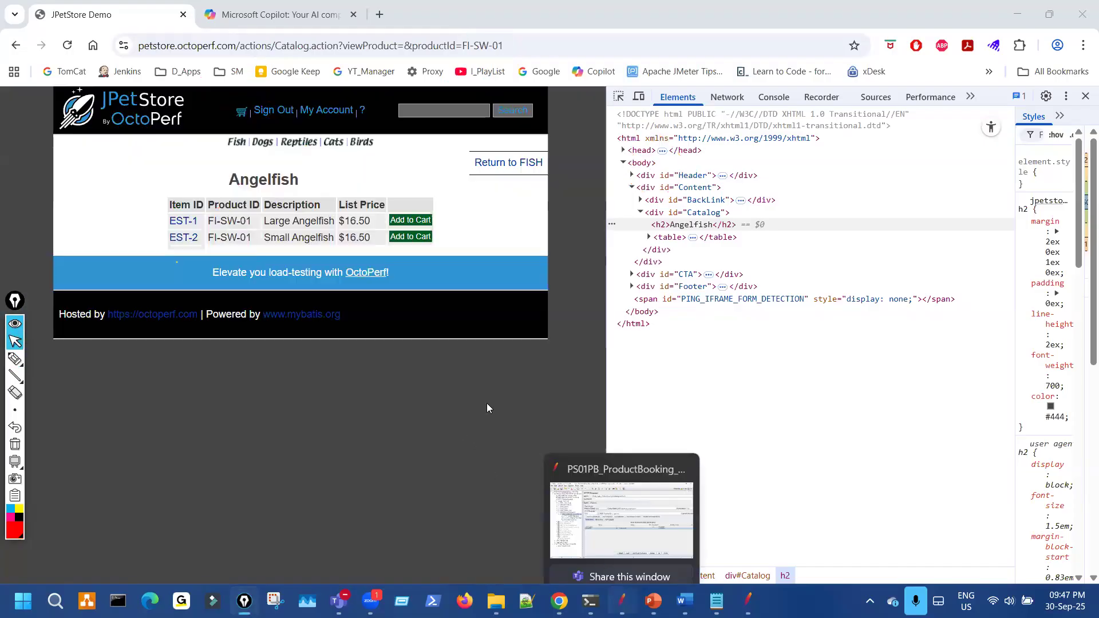
pyautogui.click(615, 521)
pyautogui.hotkey('ctrl', 'shift', '3')
pyautogui.moveTo(516, 361)
pyautogui.mouseDown()
pyautogui.moveTo(505, 337)
pyautogui.moveTo(483, 389)
pyautogui.mouseUp()
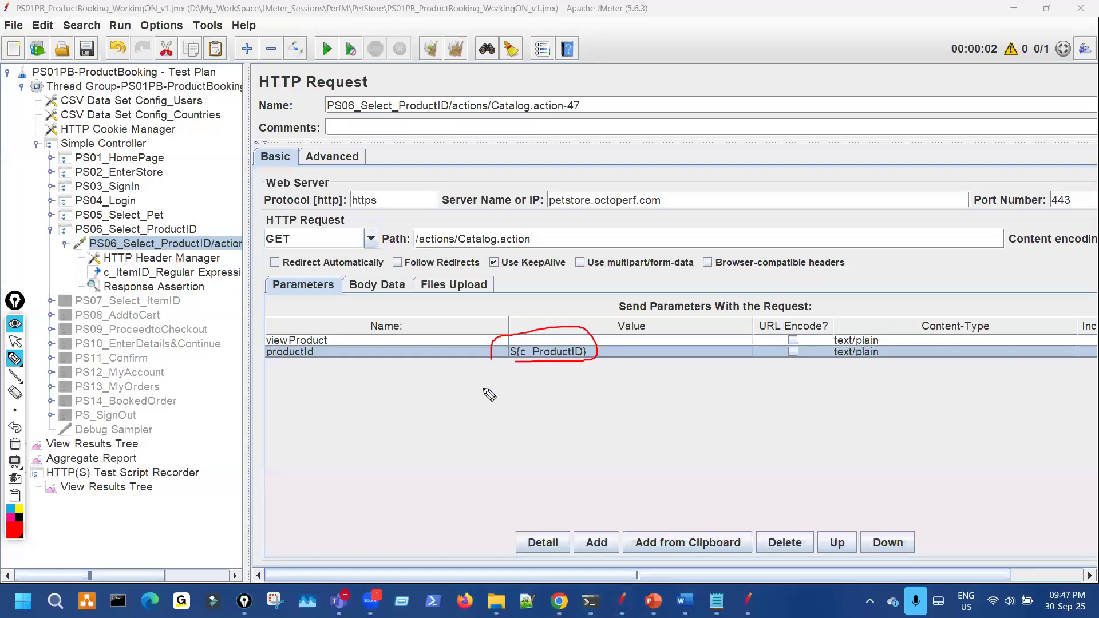
pyautogui.hotkey('ctrl', 'shift', '7')
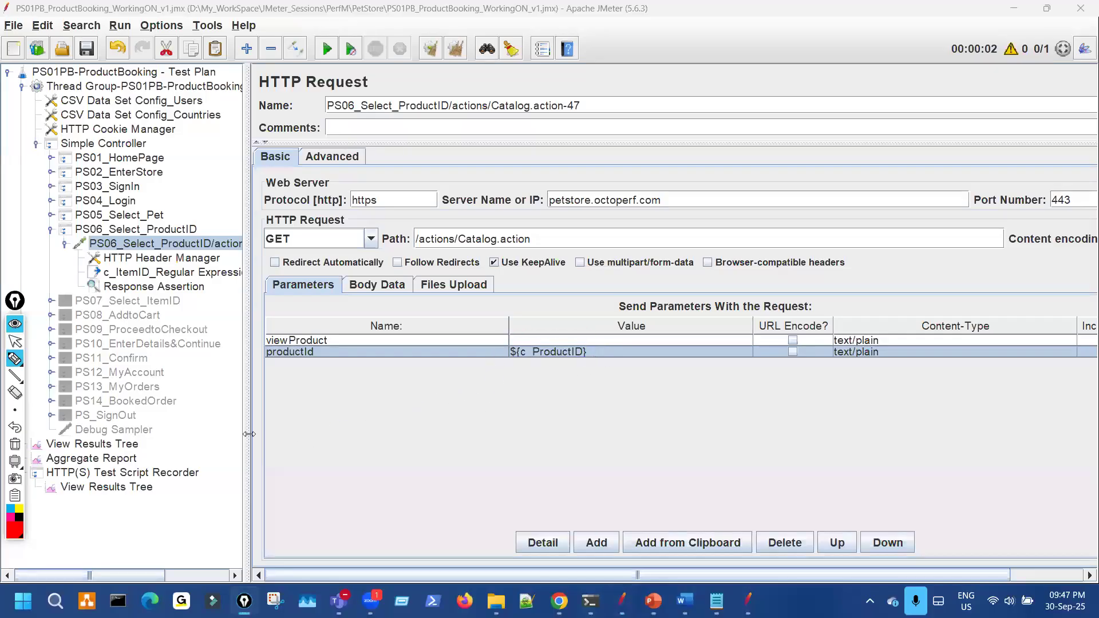
pyautogui.hotkey('ctrl', 'shift', '1')
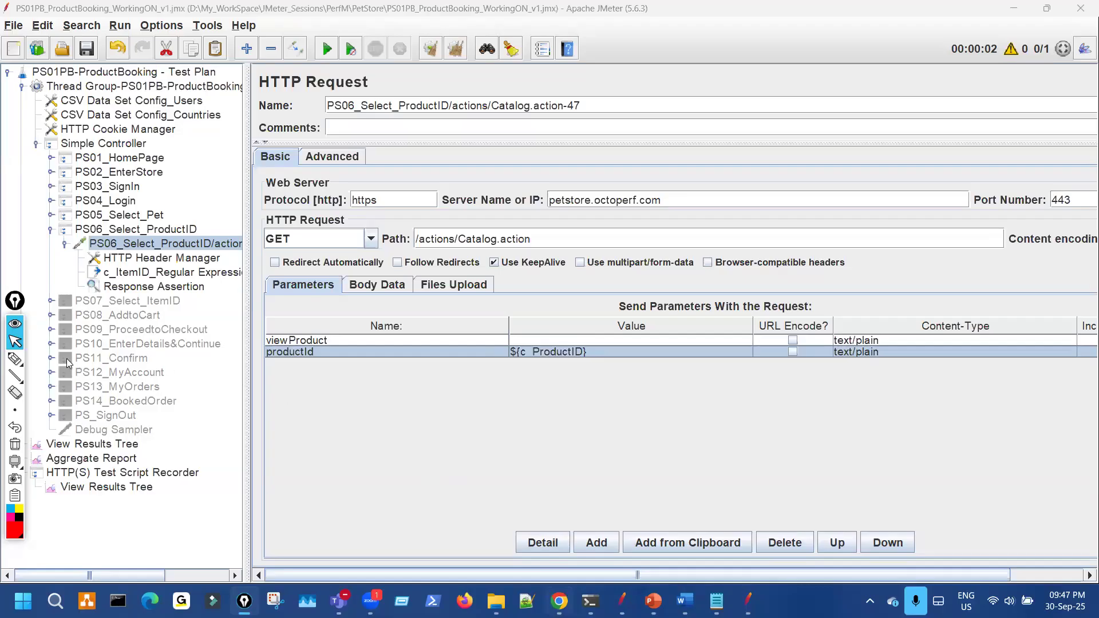
# Step: Switch to the JPetStore page in the browser, mark the Item ID column header, and clear the annotations
pyautogui.hotkey('alt', 'Tab')
pyautogui.click(17, 362)
pyautogui.moveTo(197, 211)
pyautogui.mouseDown()
pyautogui.moveTo(169, 202)
pyautogui.moveTo(203, 199)
pyautogui.mouseUp()
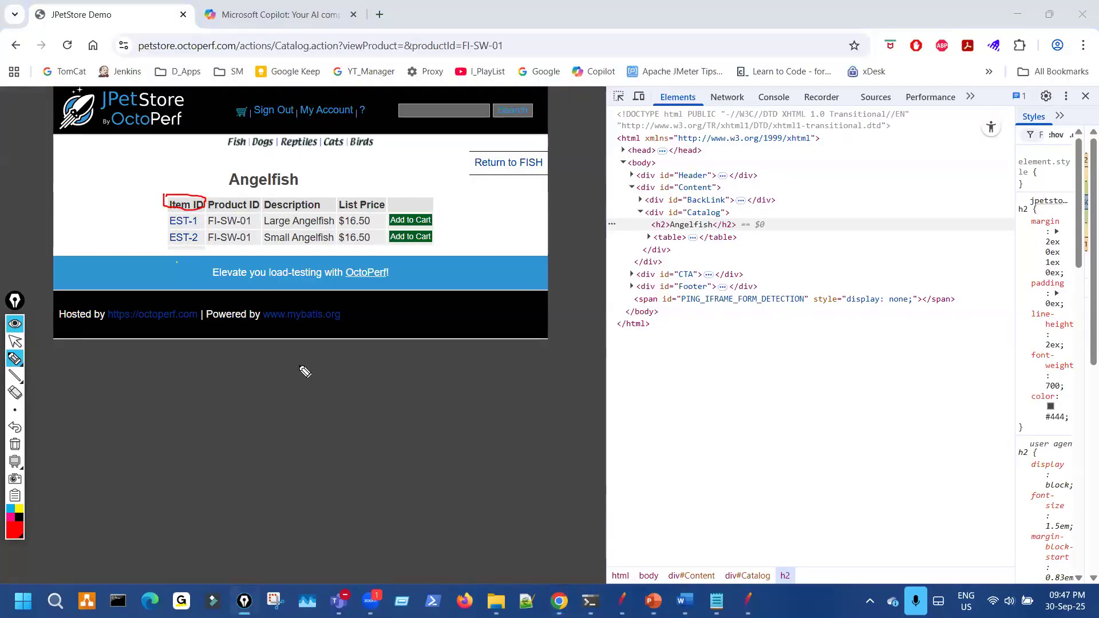
pyautogui.press('Escape')
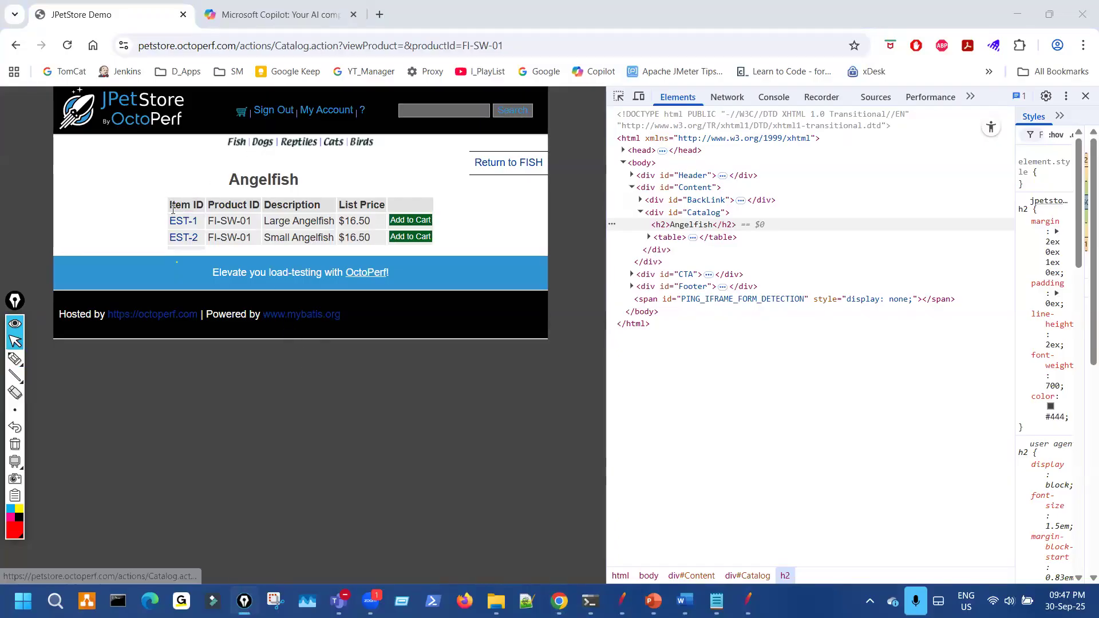
pyautogui.hotkey('ctrl', 'shift', '3')
pyautogui.moveTo(173, 197)
pyautogui.mouseDown()
pyautogui.moveTo(208, 204)
pyautogui.moveTo(212, 230)
pyautogui.moveTo(223, 225)
pyautogui.mouseUp()
pyautogui.hotkey('ctrl', 'shift', '7')
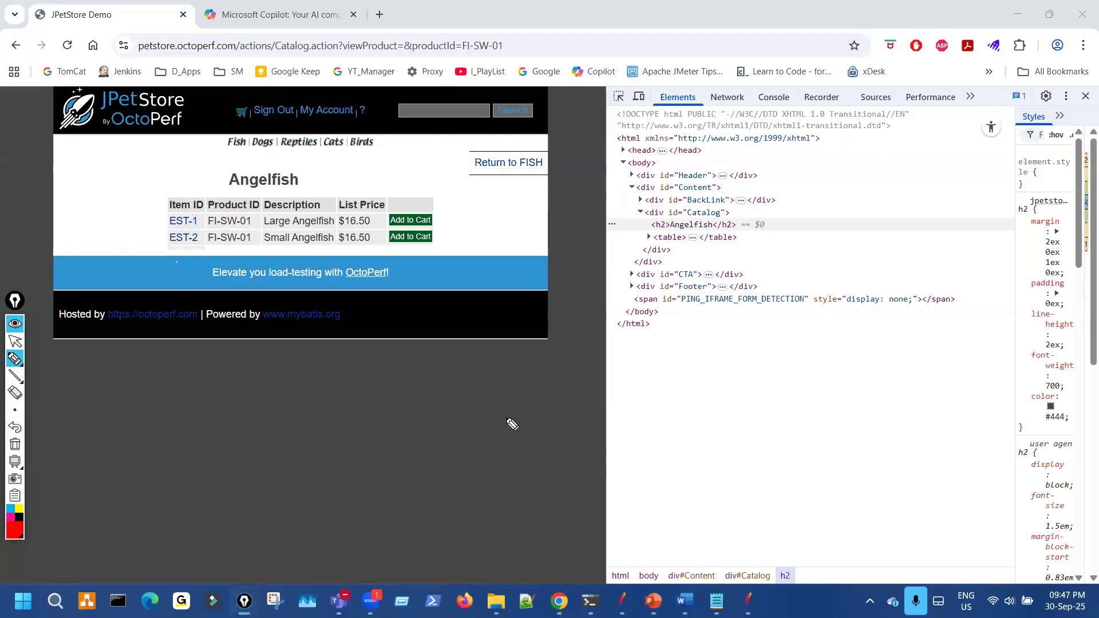
pyautogui.hotkey('ctrl', 'shift', '2')
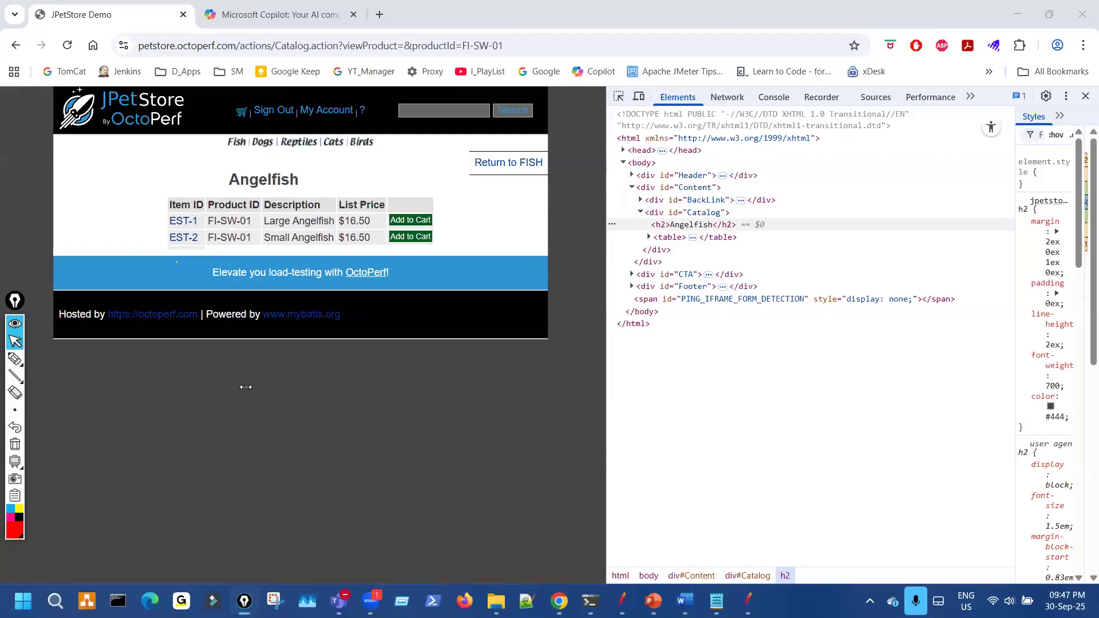
# Step: Switch to JMeter and copy the Sign Out link pattern from the Response Assertion under PS05_Select_Pet
pyautogui.hotkey('alt', 'Tab')
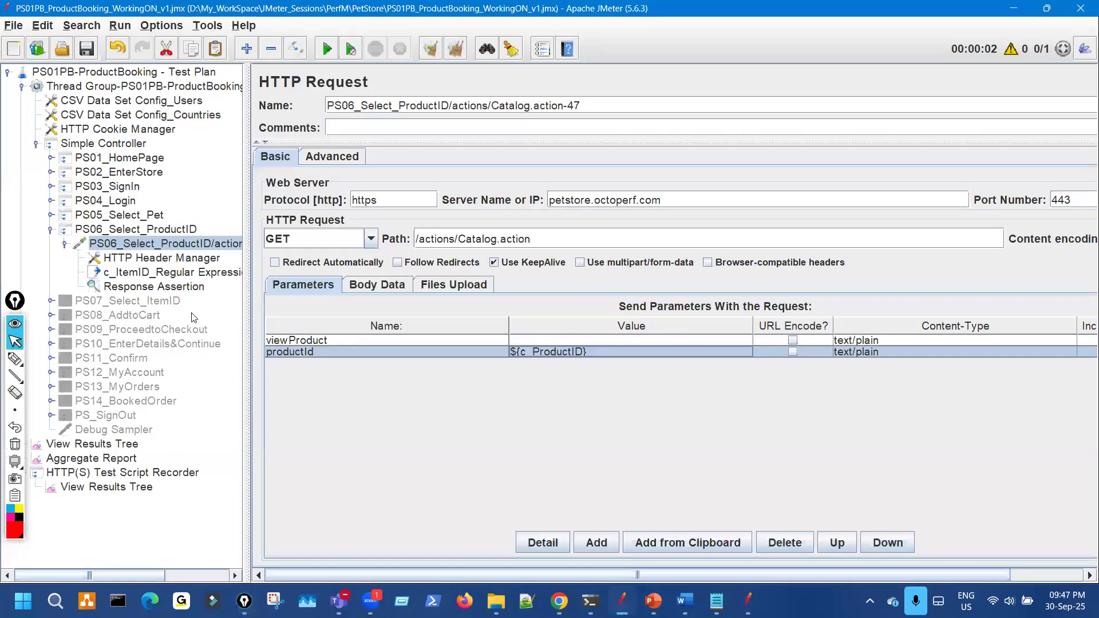
pyautogui.click(51, 215)
pyautogui.click(65, 229)
pyautogui.click(154, 286)
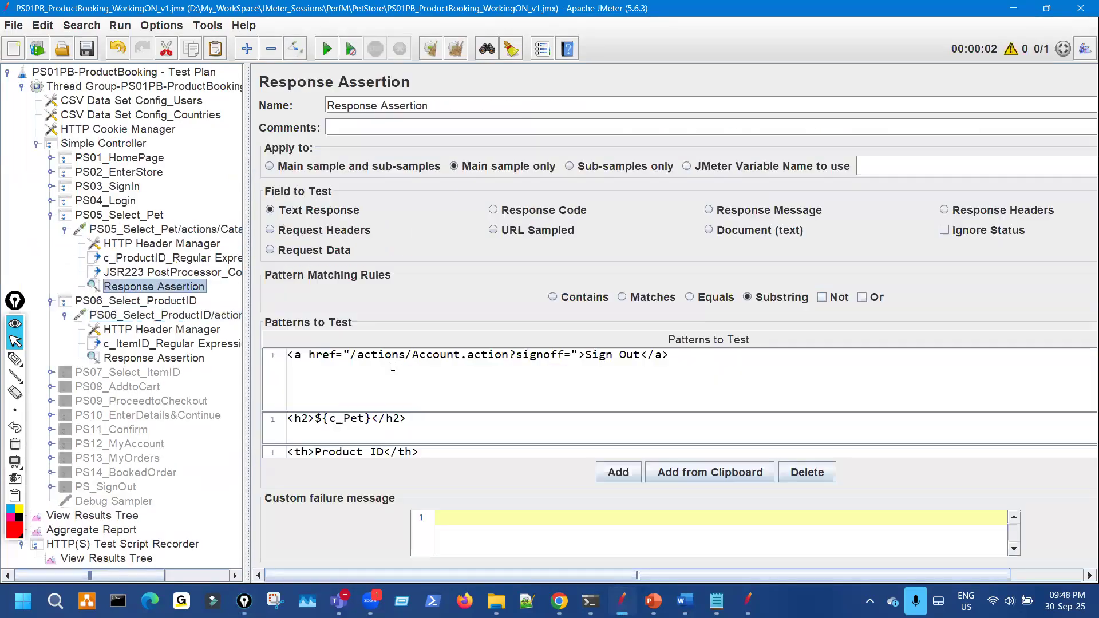
pyautogui.doubleClick(392, 366)
pyautogui.hotkey('ctrl', 'c')
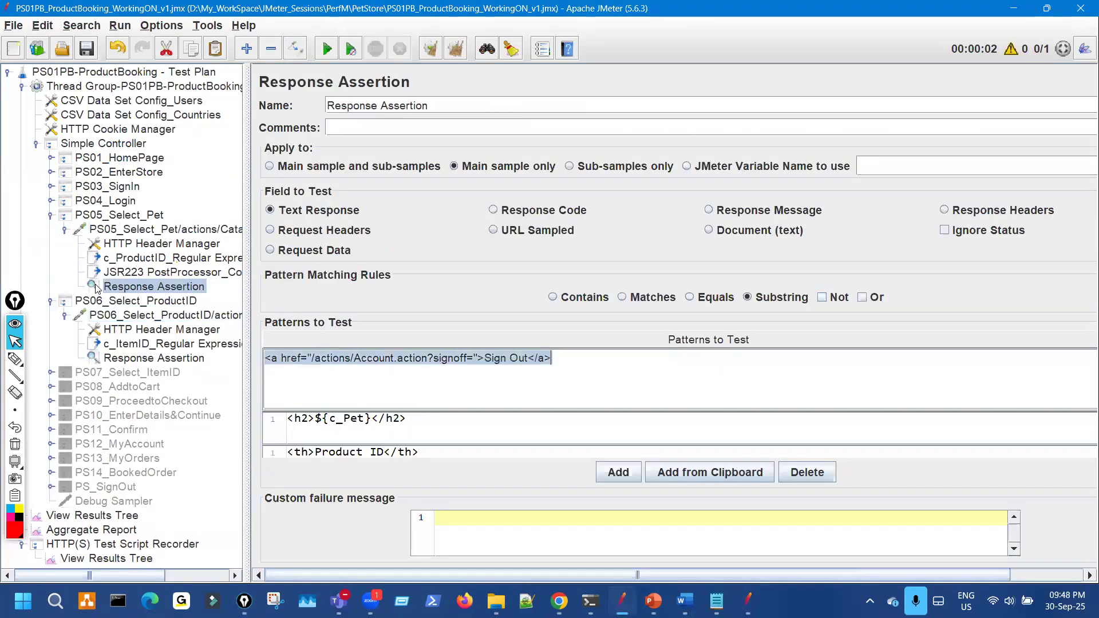
# Step: Add the pattern <a href="/actions/Account.action?signoff=">Sign Out</a> to the PS06_Select_ProductID Response Assertion, plus a second empty pattern row
pyautogui.click(64, 229)
pyautogui.click(50, 214)
pyautogui.click(154, 287)
pyautogui.click(623, 470)
pyautogui.doubleClick(438, 364)
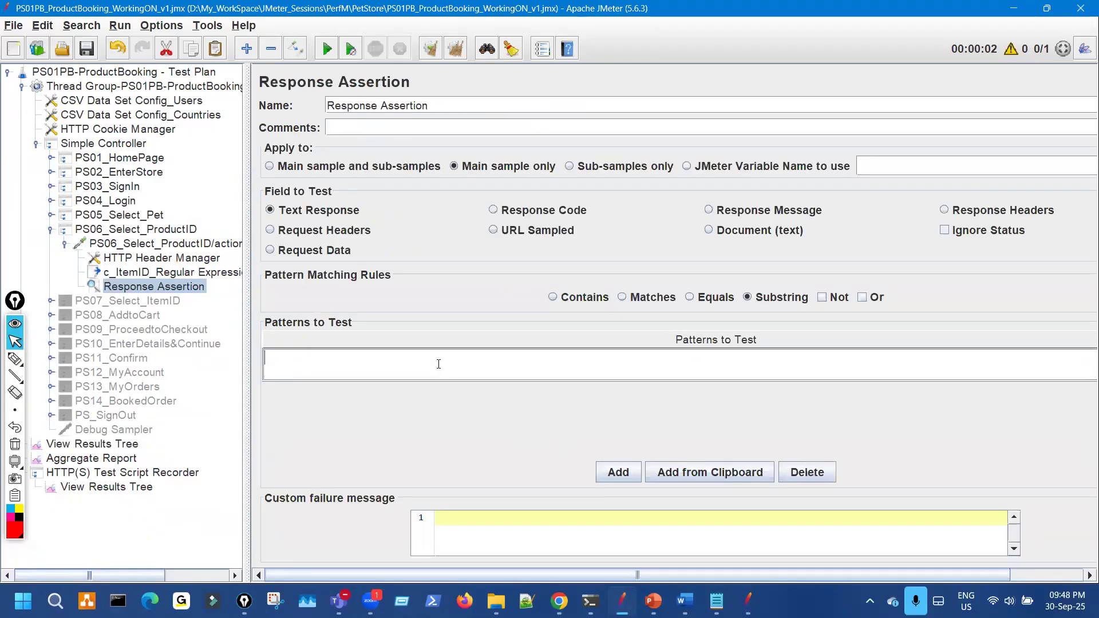
pyautogui.hotkey('ctrl', 'v')
pyautogui.click(599, 470)
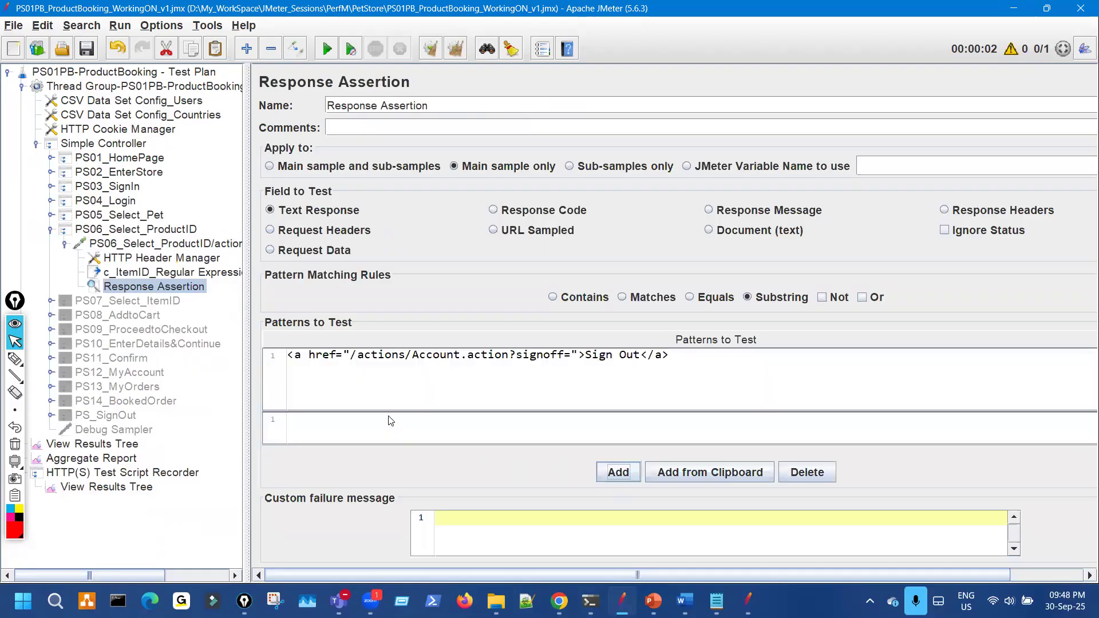
# Step: Clear the test plan's View Results Tree and run the test
pyautogui.click(123, 445)
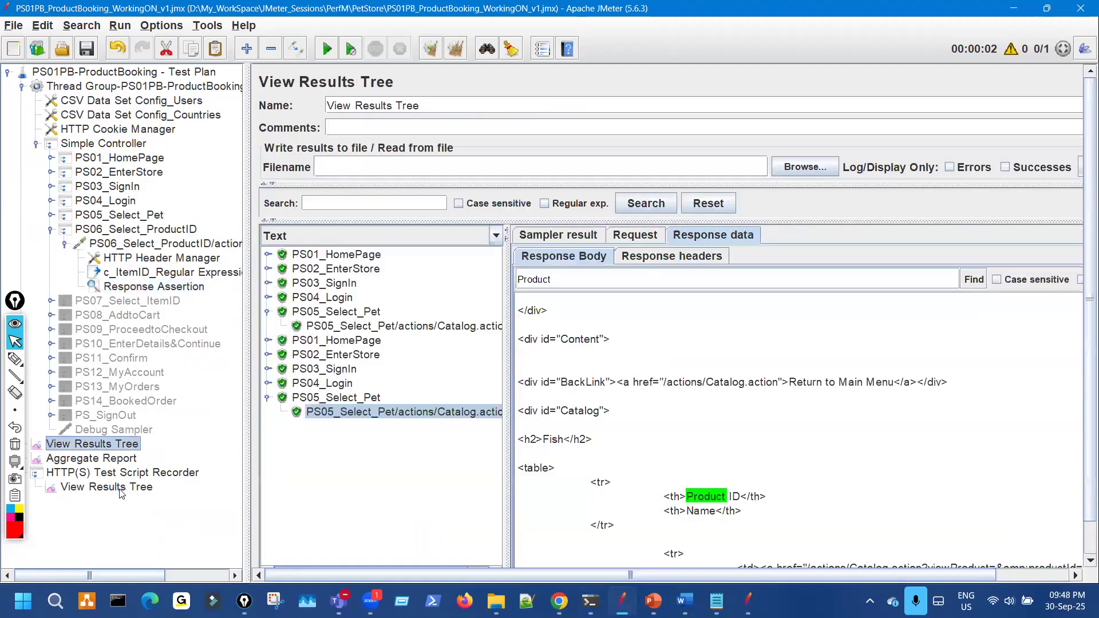
pyautogui.hotkey('ctrl', 'e')
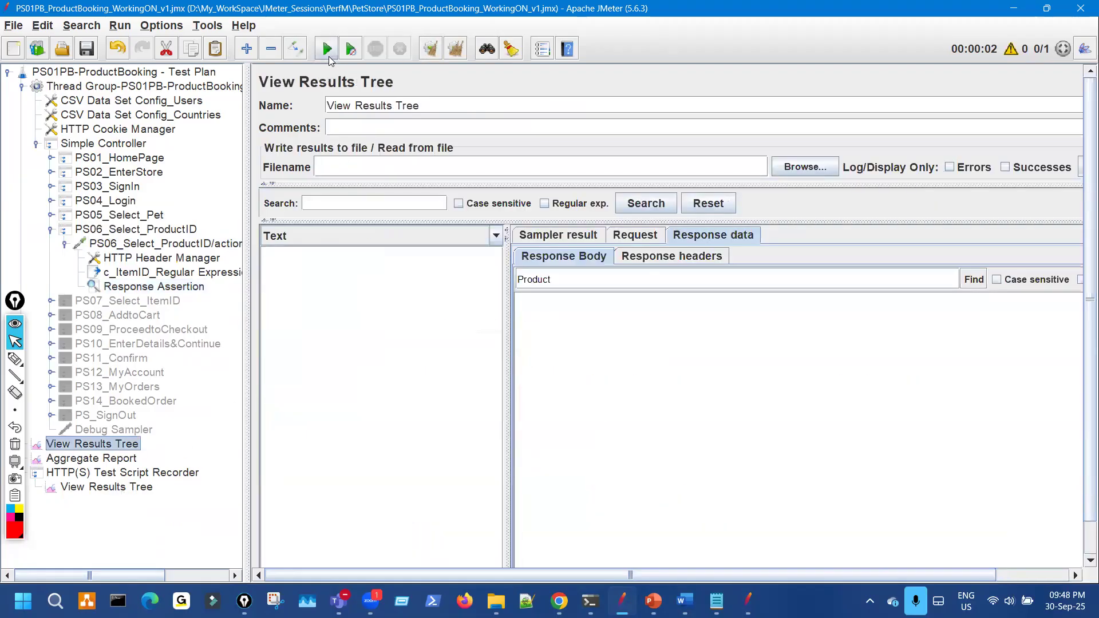
pyautogui.click(329, 56)
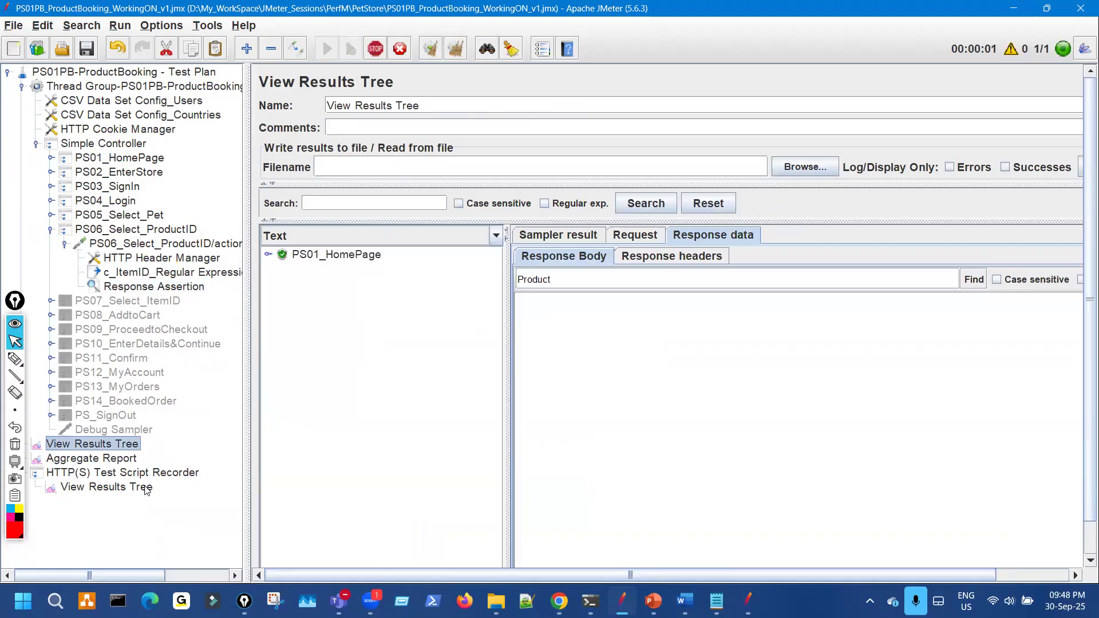
# Step: Show the recorded response of the PS06_Select_ProductID Catalog.action request in the Test Script Recorder's View Results Tree
pyautogui.click(106, 487)
pyautogui.moveTo(248, 309); pyautogui.dragTo(343, 312)
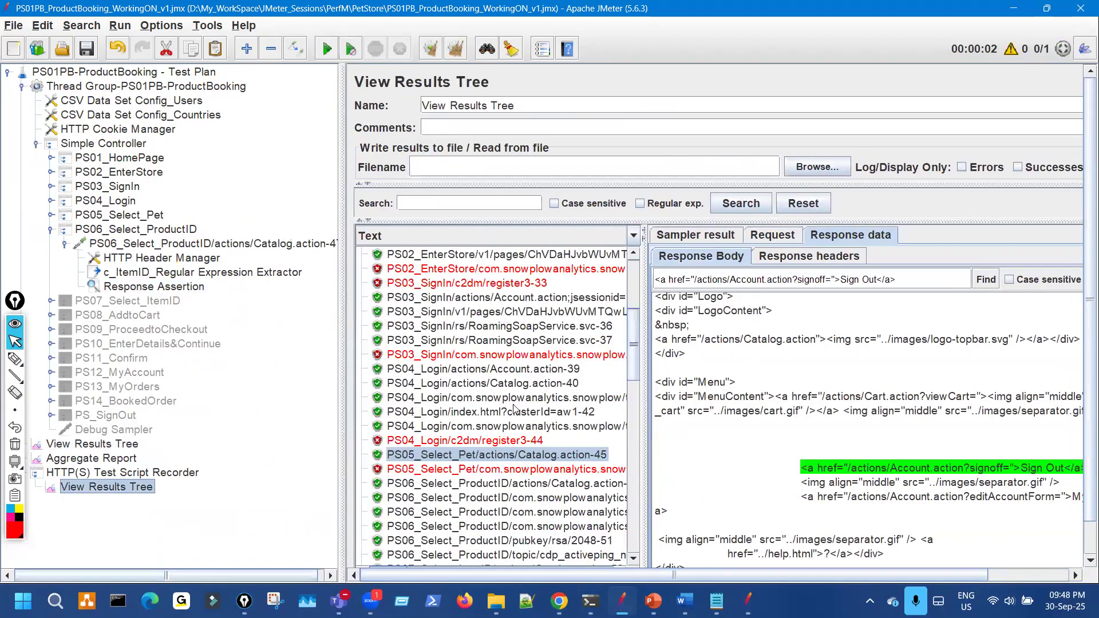
pyautogui.scroll(-5, 576, 391)
pyautogui.scroll(2, 576, 391)
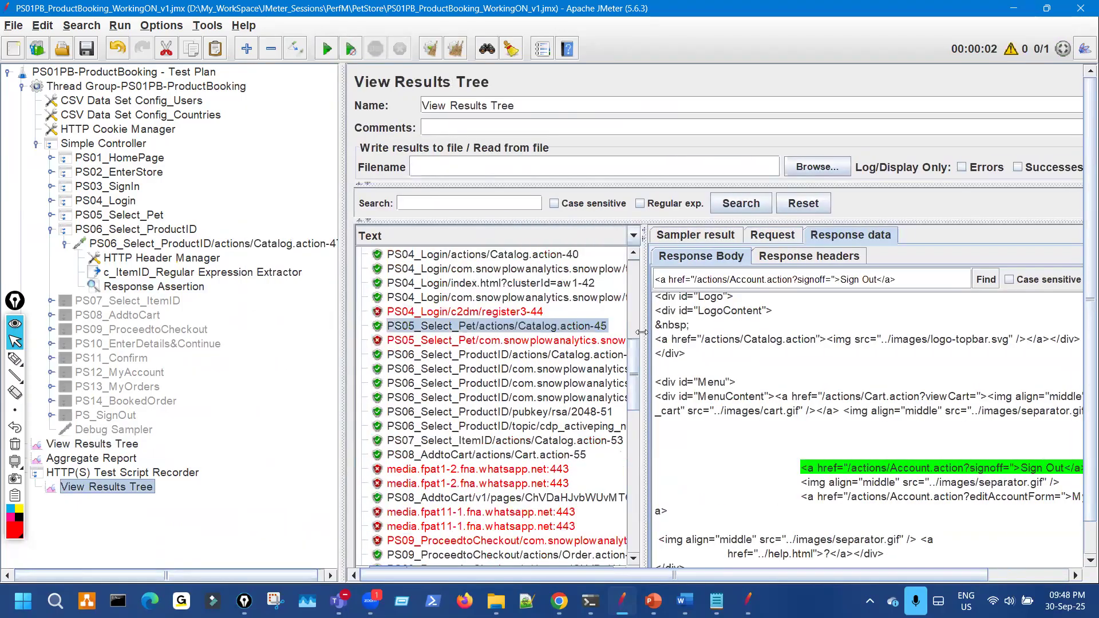
pyautogui.moveTo(705, 321); pyautogui.dragTo(529, 318)
pyautogui.click(616, 359)
pyautogui.moveTo(605, 310); pyautogui.dragTo(530, 313)
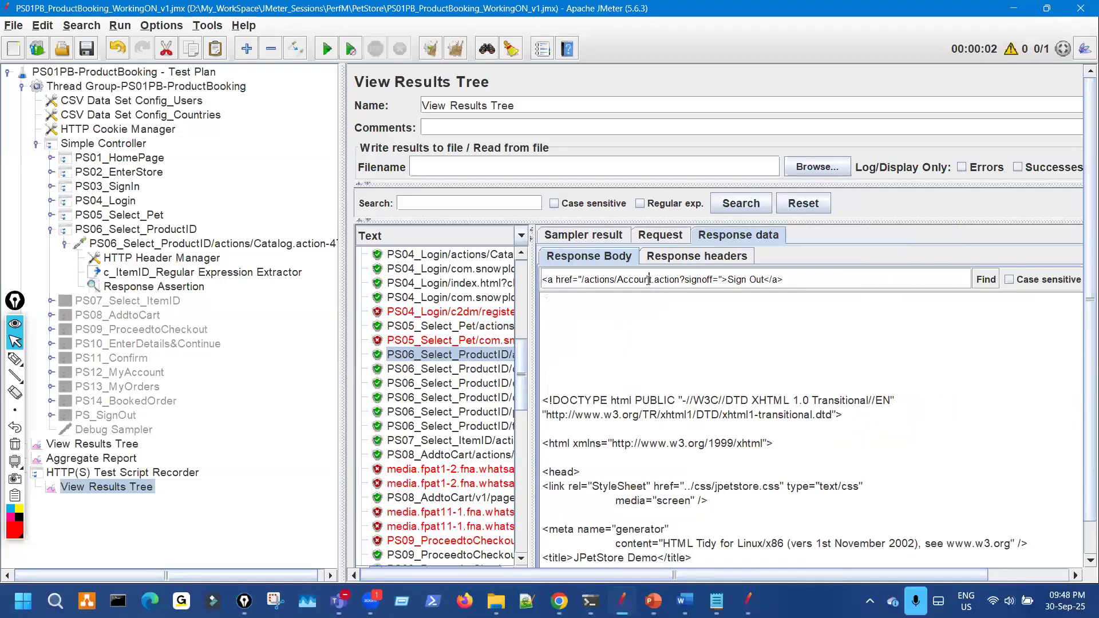
# Step: Search the recorded PS06_Select_ProductID response body for "Item"
pyautogui.tripleClick(649, 280)
pyautogui.write('It')
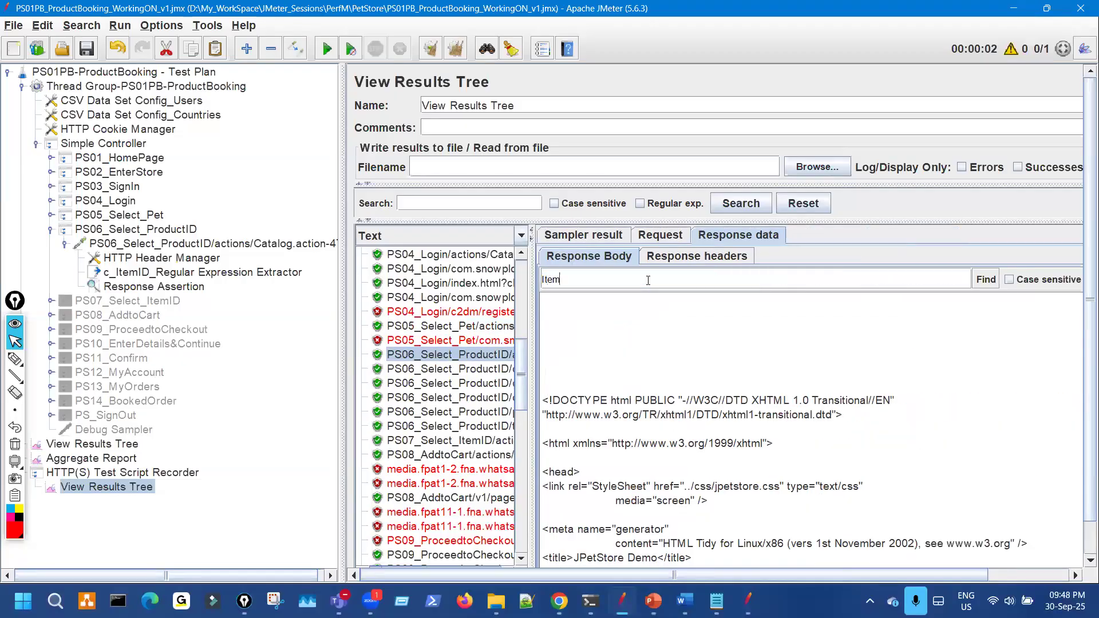
pyautogui.write('em')
pyautogui.press('BackSpace')
pyautogui.press('Return')
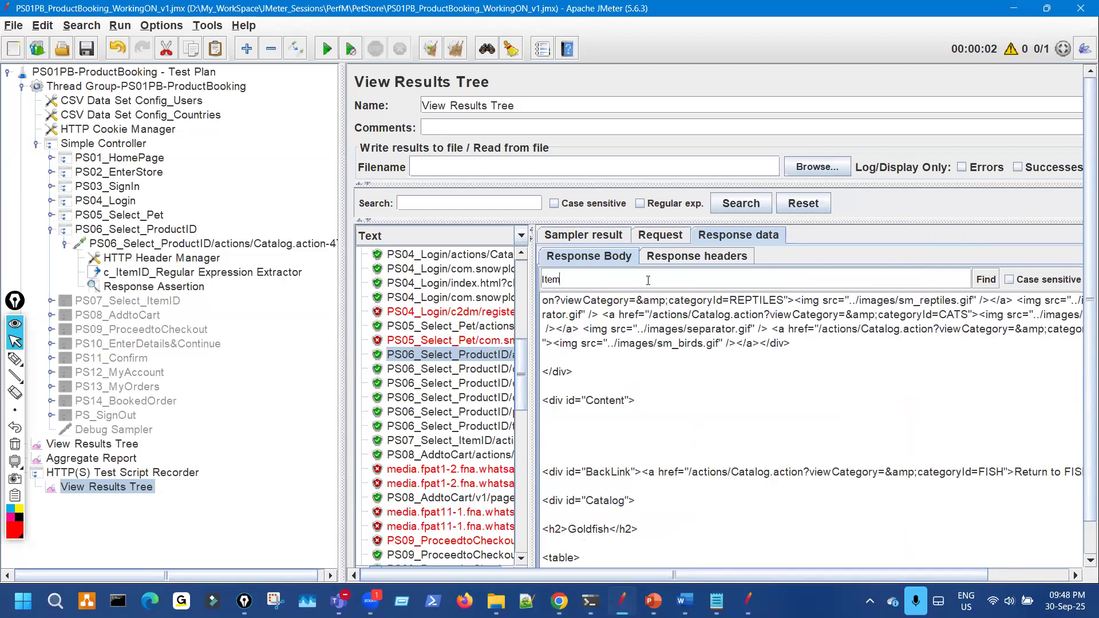
pyautogui.scroll(-2, 718, 405)
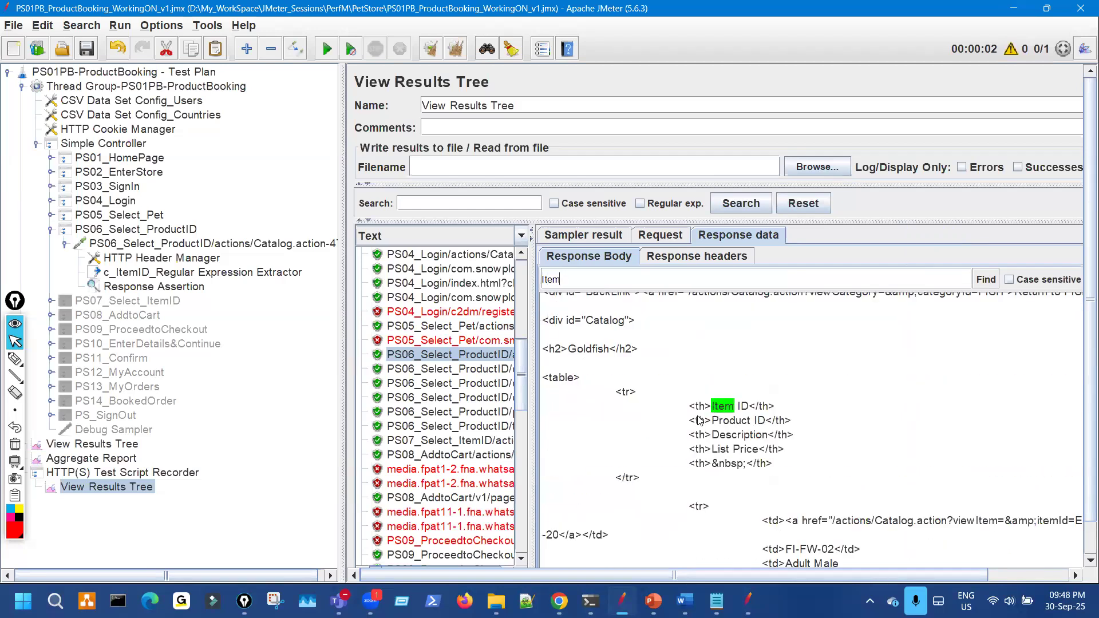
# Step: Copy <th>Item ID</th> from the response into the second pattern of the PS06_Select_ProductID Response Assertion, and add a third empty pattern row
pyautogui.moveTo(688, 406); pyautogui.dragTo(776, 407)
pyautogui.hotkey('ctrl', 'c')
pyautogui.click(693, 409)
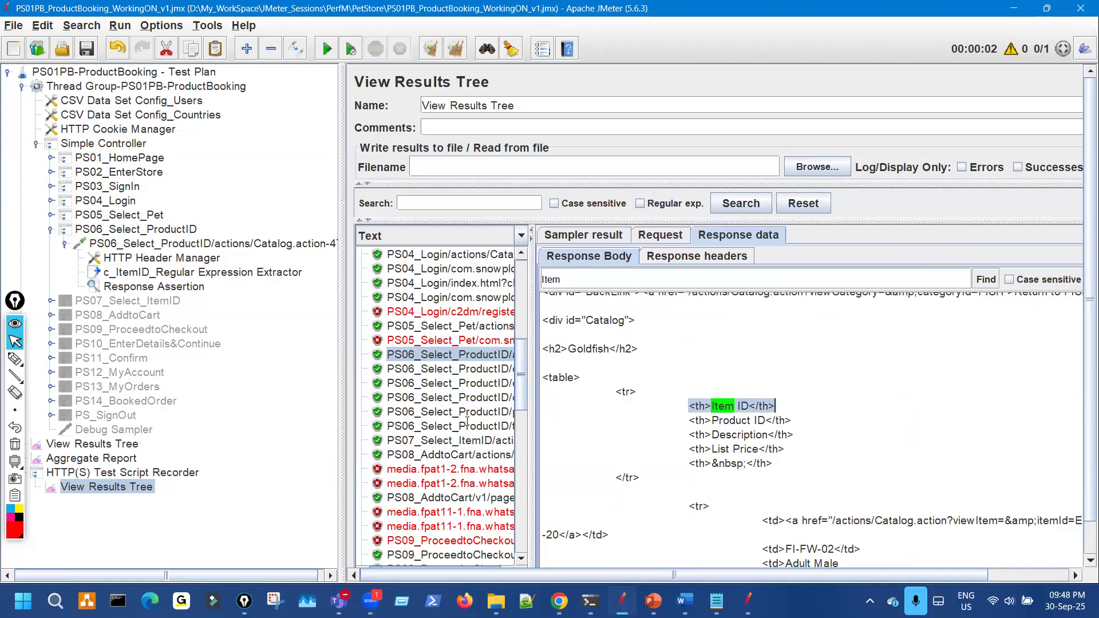
pyautogui.click(154, 286)
pyautogui.doubleClick(473, 422)
pyautogui.hotkey('ctrl', 'v')
pyautogui.click(705, 474)
# Step: Copy the productId value FI-FW-02 from the recorded PS06_Select_ProductID request body
pyautogui.click(147, 487)
pyautogui.click(669, 230)
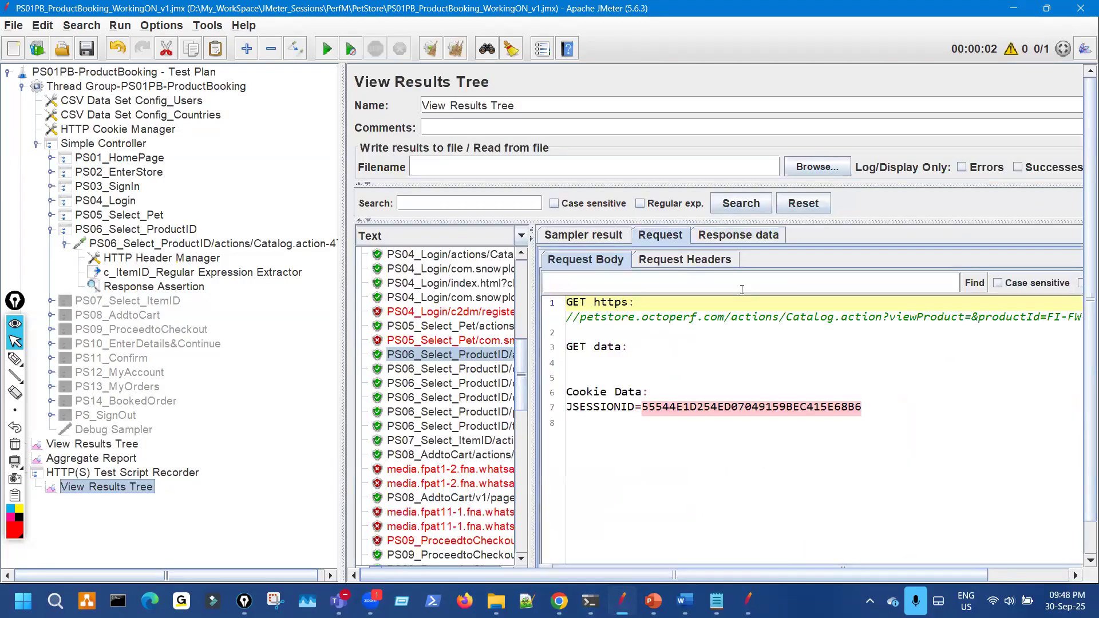
pyautogui.moveTo(344, 303); pyautogui.dragTo(261, 295)
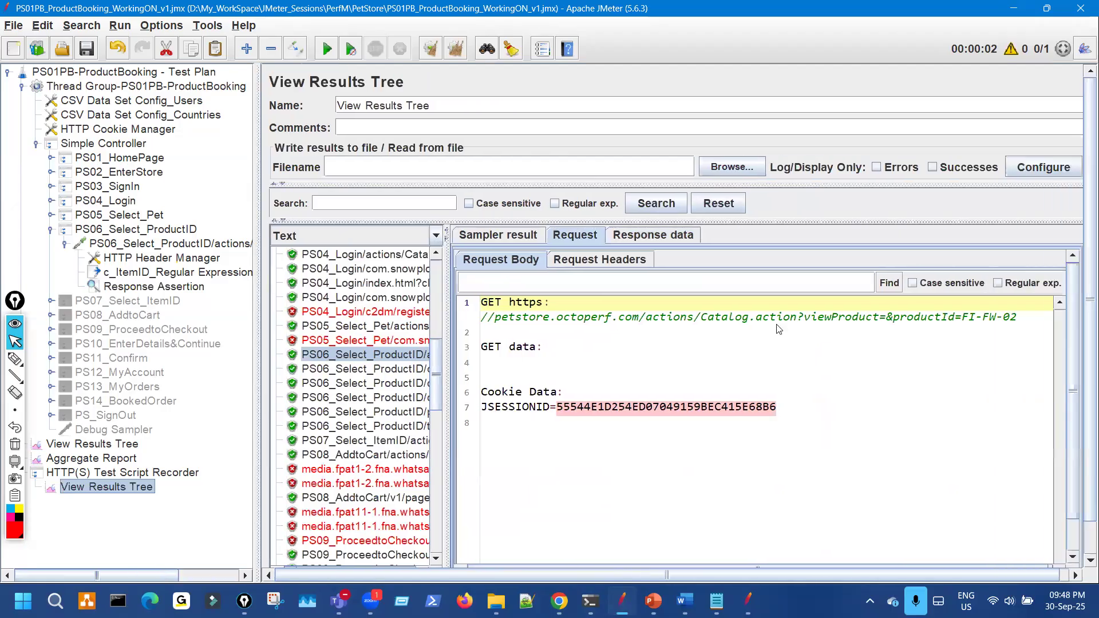
pyautogui.doubleClick(1016, 318)
pyautogui.hotkey('ctrl', 'c')
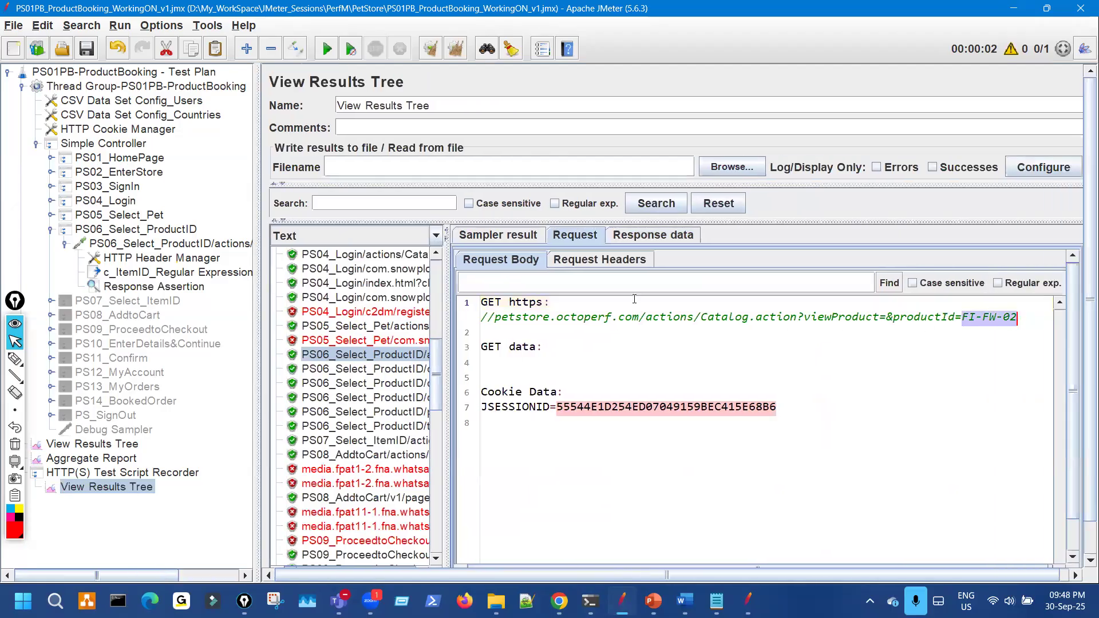
# Step: Search the recorded response body for FI-FW-02, mark the matching table cell, and clear the annotation
pyautogui.click(651, 240)
pyautogui.doubleClick(467, 279)
pyautogui.hotkey('ctrl', 'v')
pyautogui.press('Return')
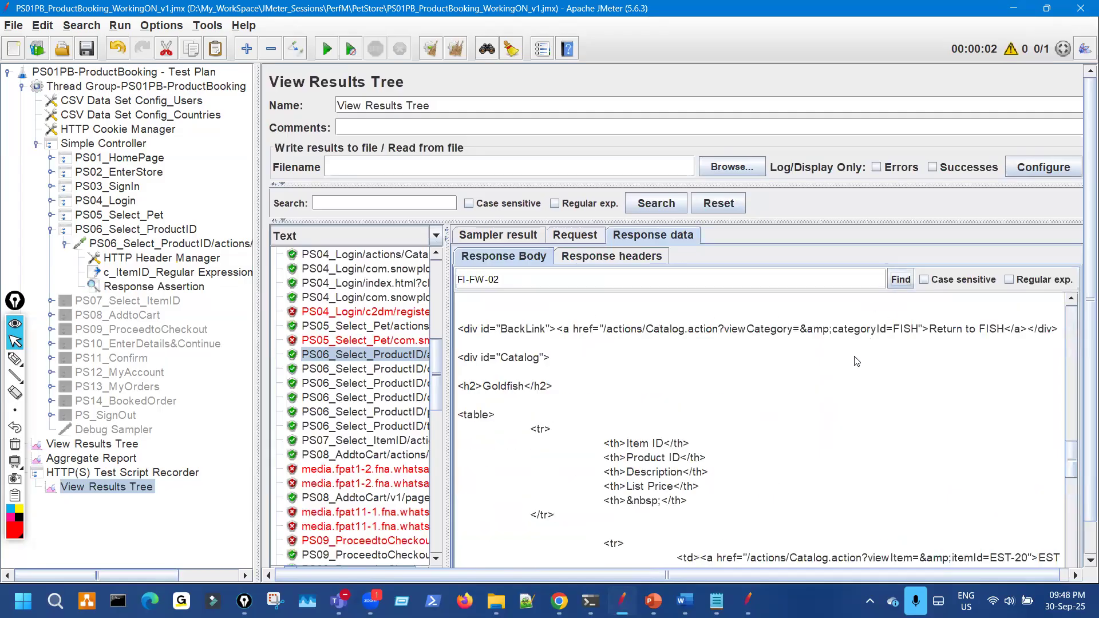
pyautogui.hotkey('ctrl', 'shift', '3')
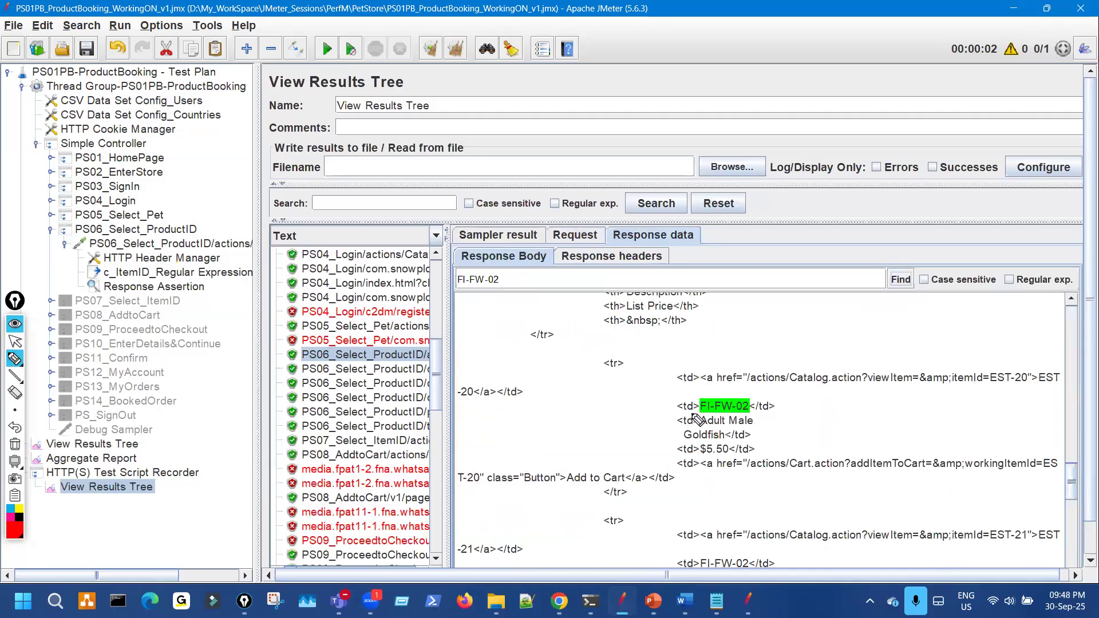
pyautogui.moveTo(751, 413)
pyautogui.mouseDown()
pyautogui.moveTo(770, 400)
pyautogui.moveTo(767, 410)
pyautogui.mouseUp()
pyautogui.hotkey('ctrl', 'shift', '7')
pyautogui.hotkey('ctrl', 'shift', '2')
# Step: Copy <td>FI-FW-02</td> from the response into the third pattern of the PS06_Select_ProductID Response Assertion
pyautogui.moveTo(606, 405); pyautogui.dragTo(777, 406)
pyautogui.hotkey('ctrl', 'c')
pyautogui.click(677, 414)
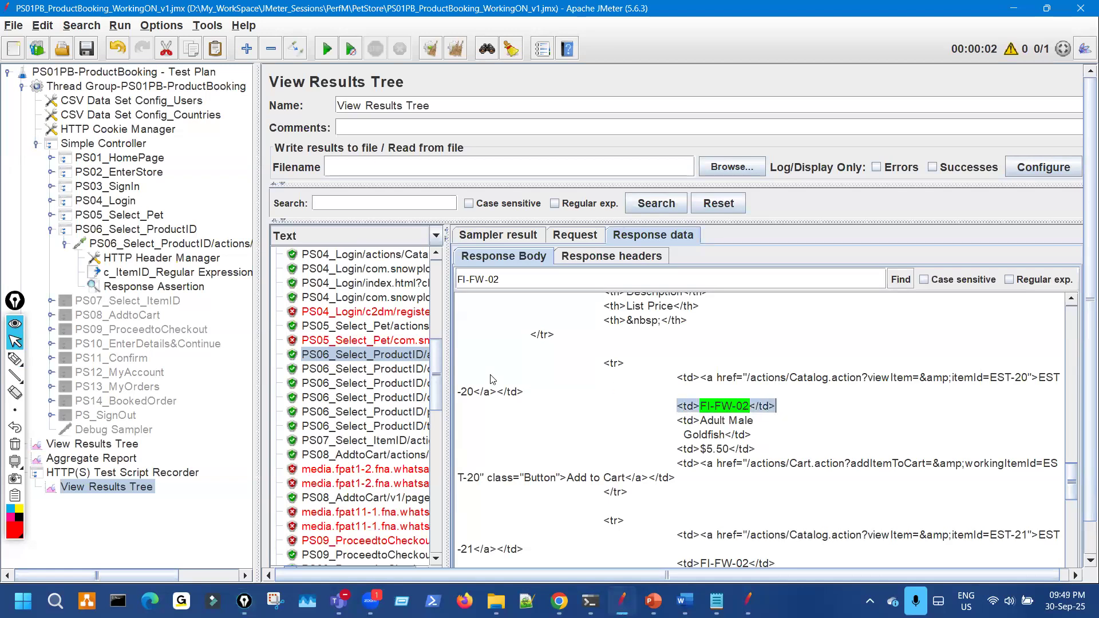
pyautogui.click(154, 286)
pyautogui.doubleClick(377, 445)
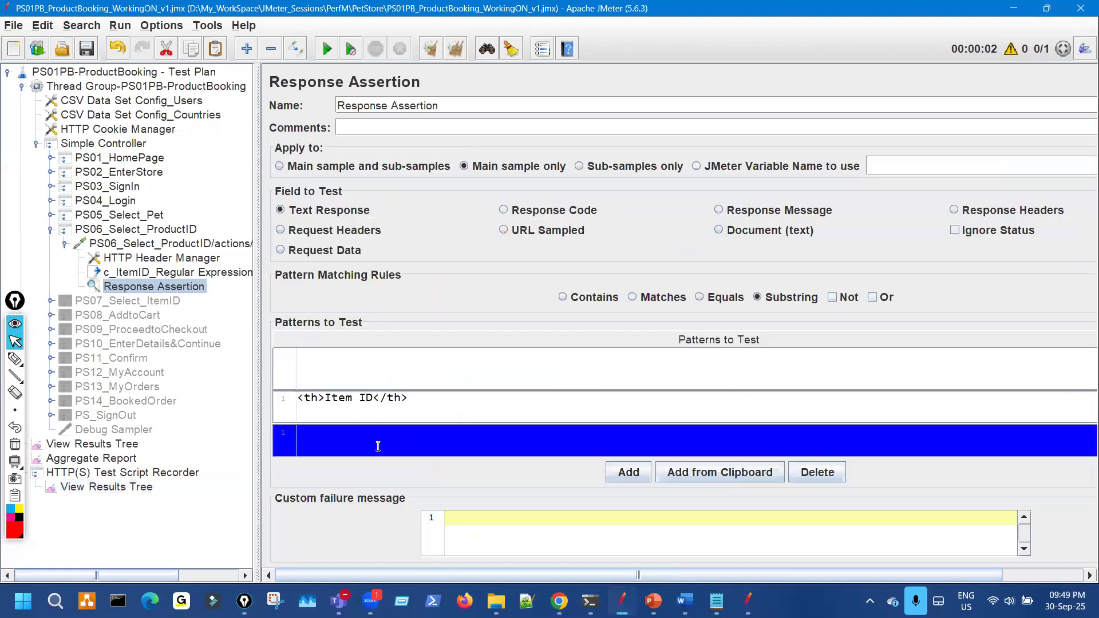
pyautogui.hotkey('ctrl', 'v')
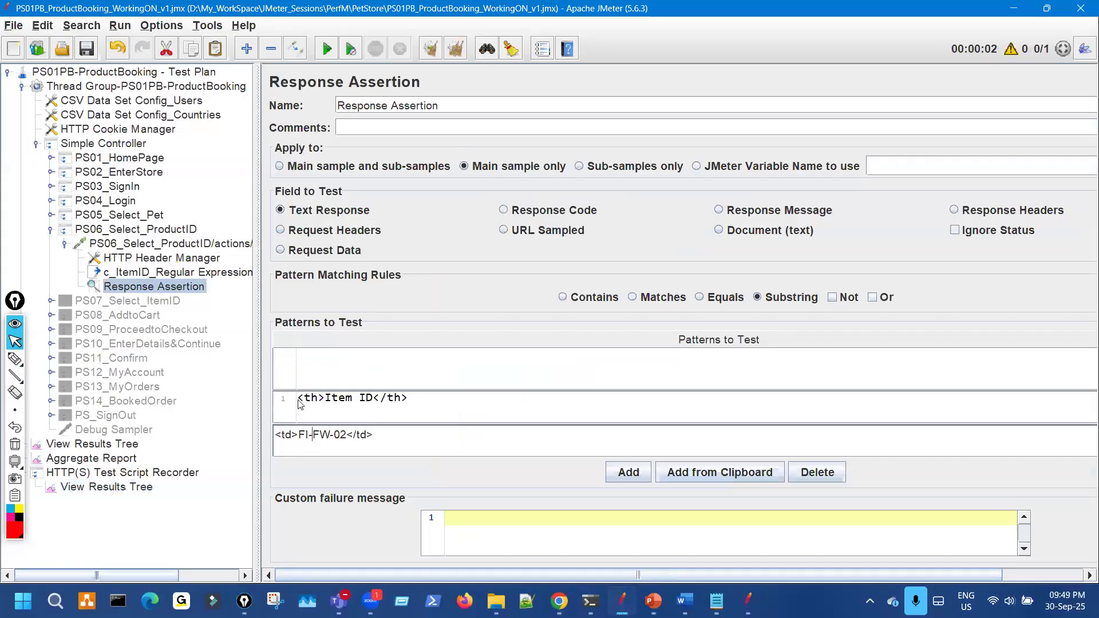
# Step: Replace FI-FW-02 with ${c_ProductID} in the third pattern of the PS06_Select_ProductID Response Assertion
pyautogui.click(171, 244)
pyautogui.doubleClick(569, 352)
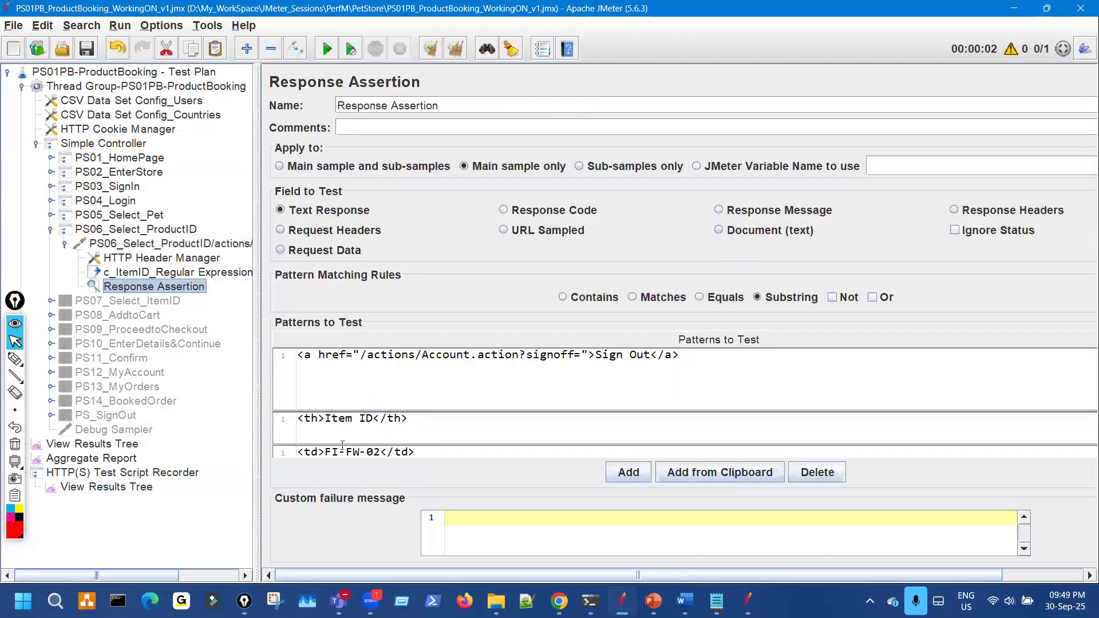
pyautogui.doubleClick(343, 448)
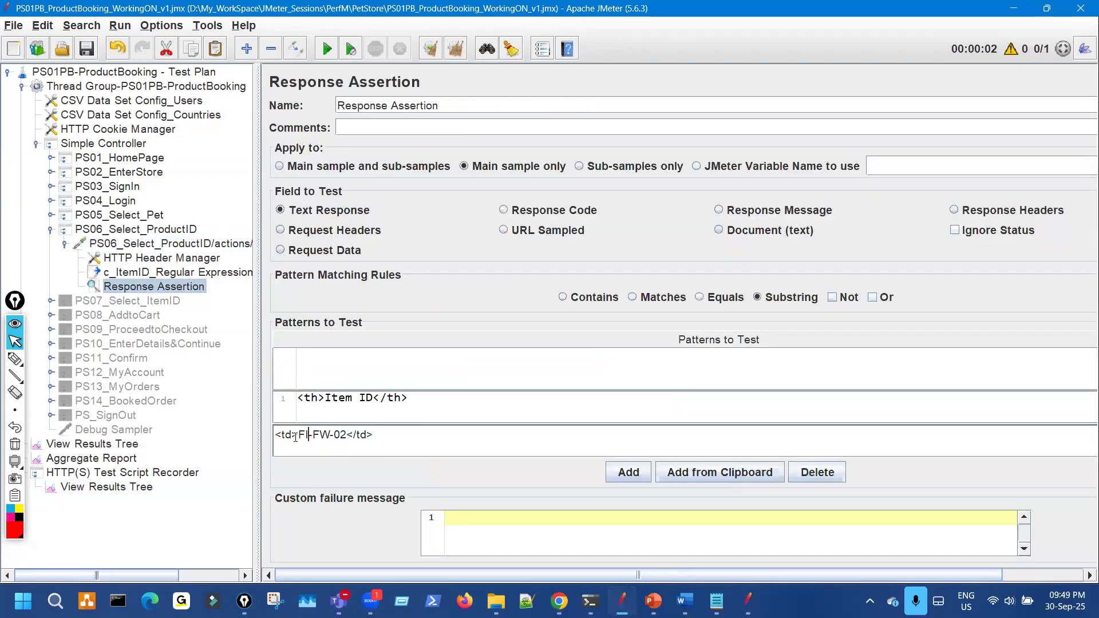
pyautogui.moveTo(298, 436); pyautogui.dragTo(348, 433)
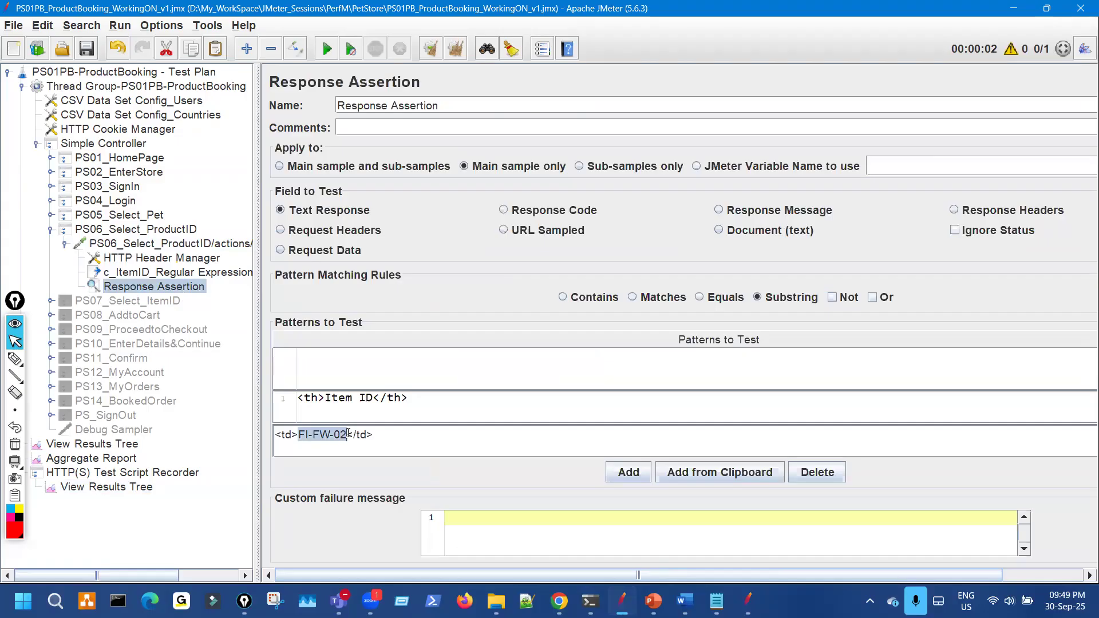
pyautogui.write('${c_ProductID}')
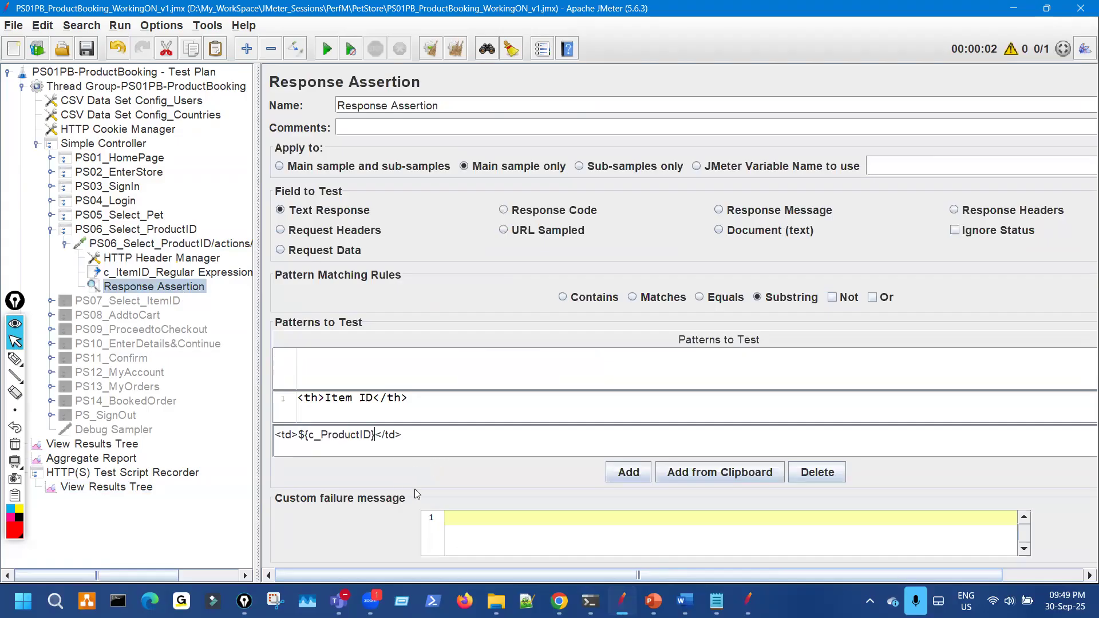
# Step: Compare the product ID in the recorded PS06_Select_ProductID request and response with the request's productId parameter and the assertion patterns
pyautogui.click(127, 490)
pyautogui.click(575, 235)
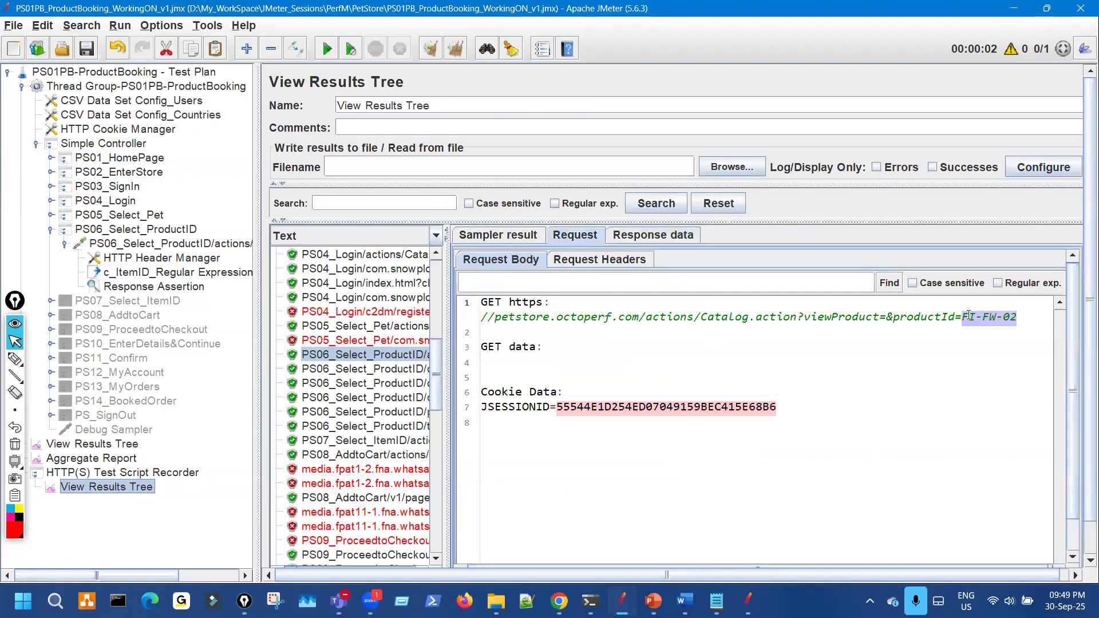
pyautogui.click(679, 239)
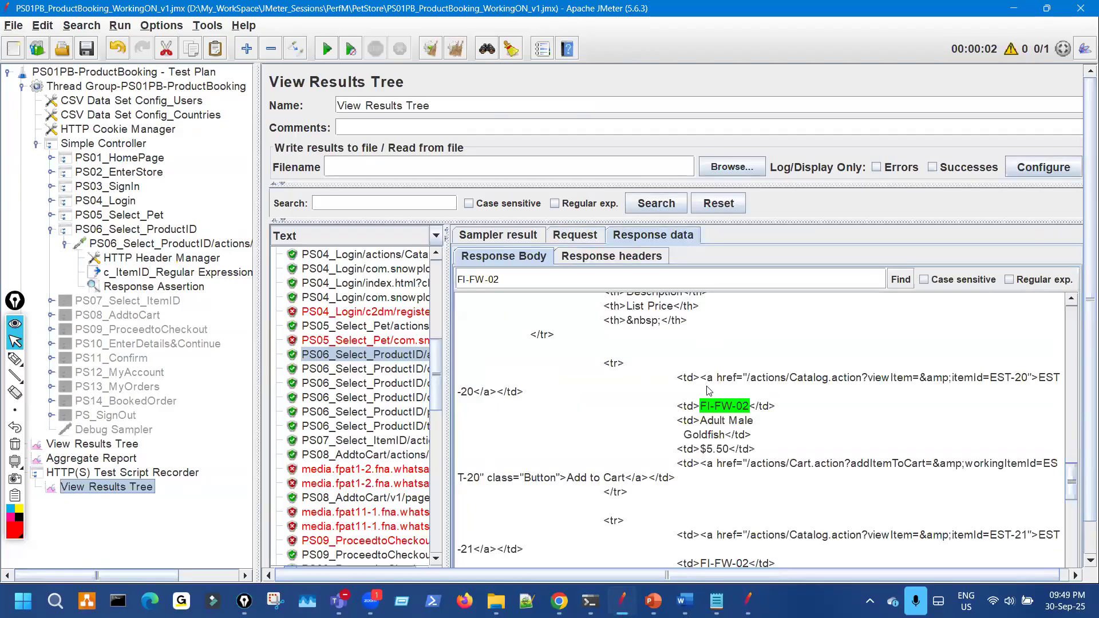
pyautogui.click(198, 287)
pyautogui.doubleClick(250, 246)
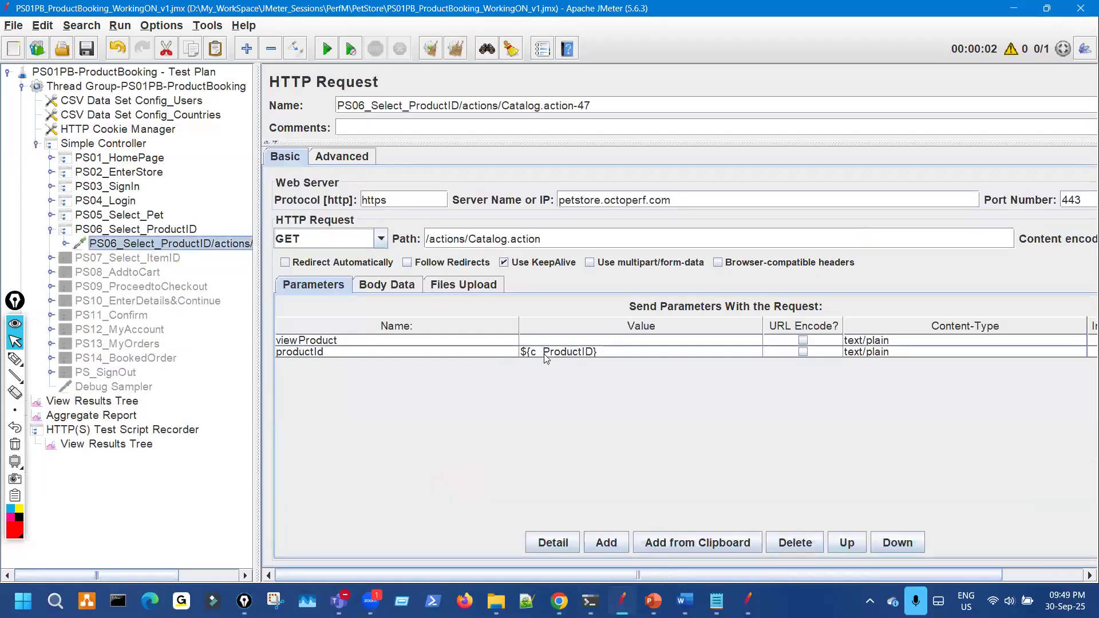
pyautogui.click(545, 353)
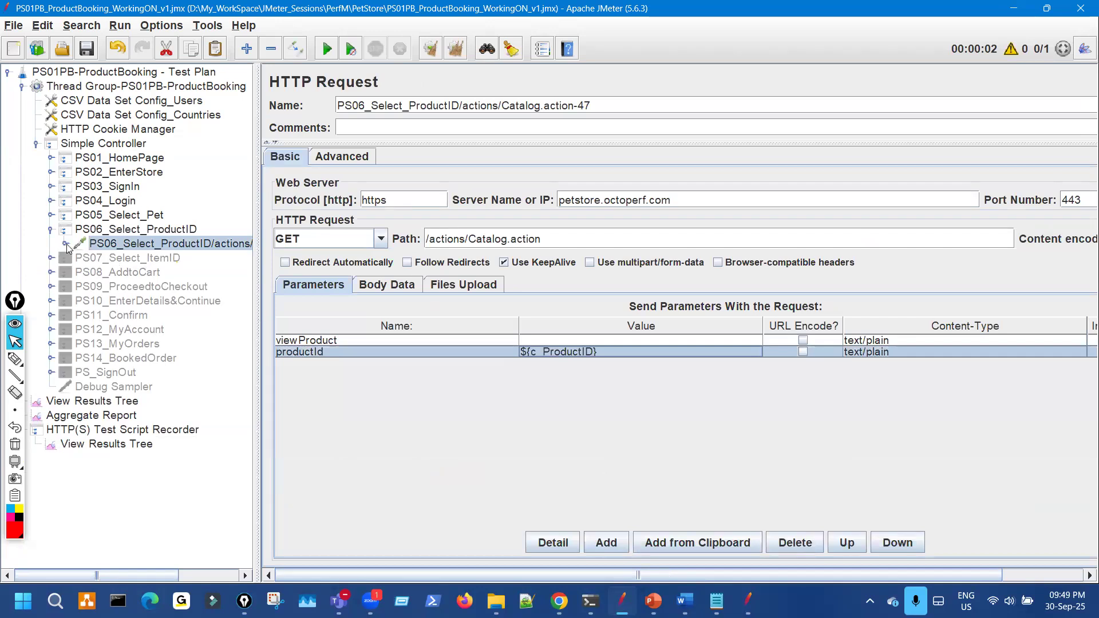
pyautogui.click(166, 289)
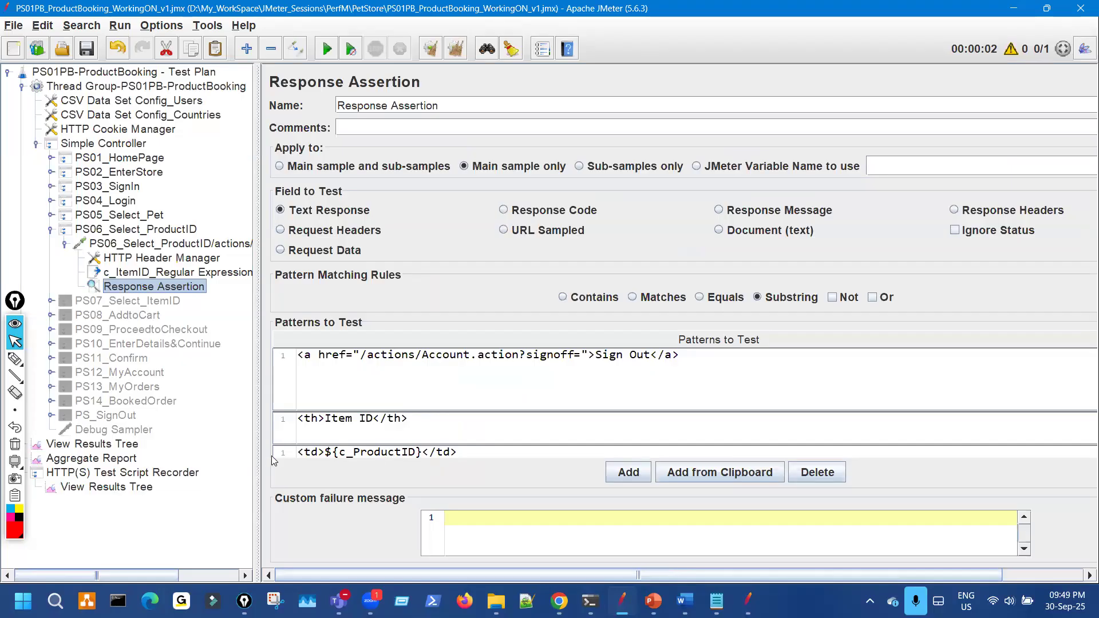
# Step: Collapse PS06_Select_ProductID, then enable the PS07_Select_ItemID transaction controller and expand it
pyautogui.click(65, 243)
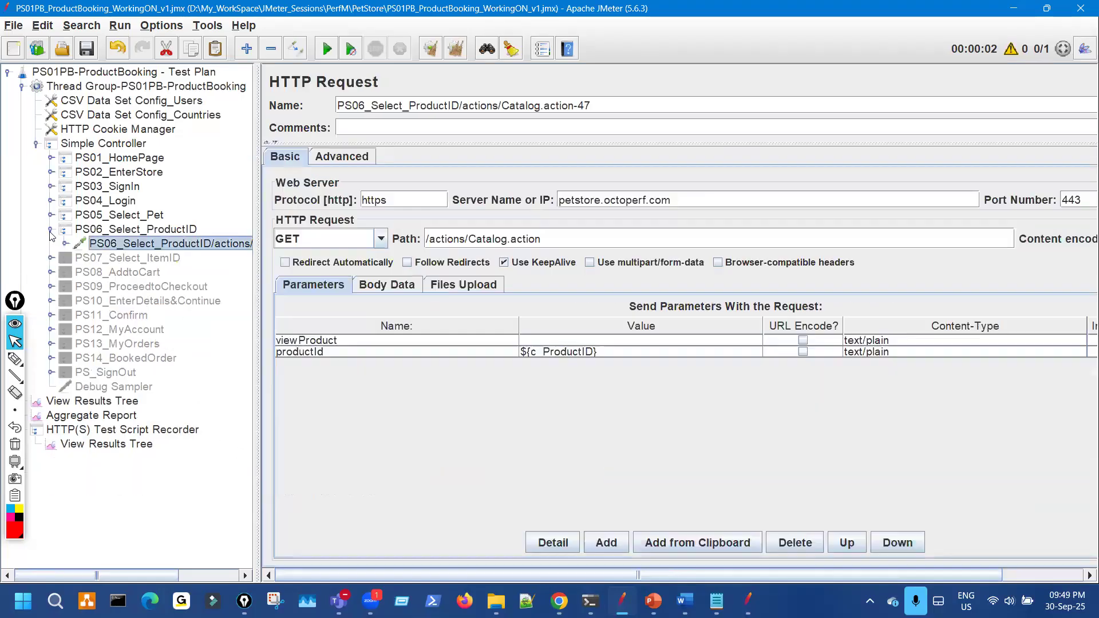
pyautogui.click(50, 229)
pyautogui.click(119, 243)
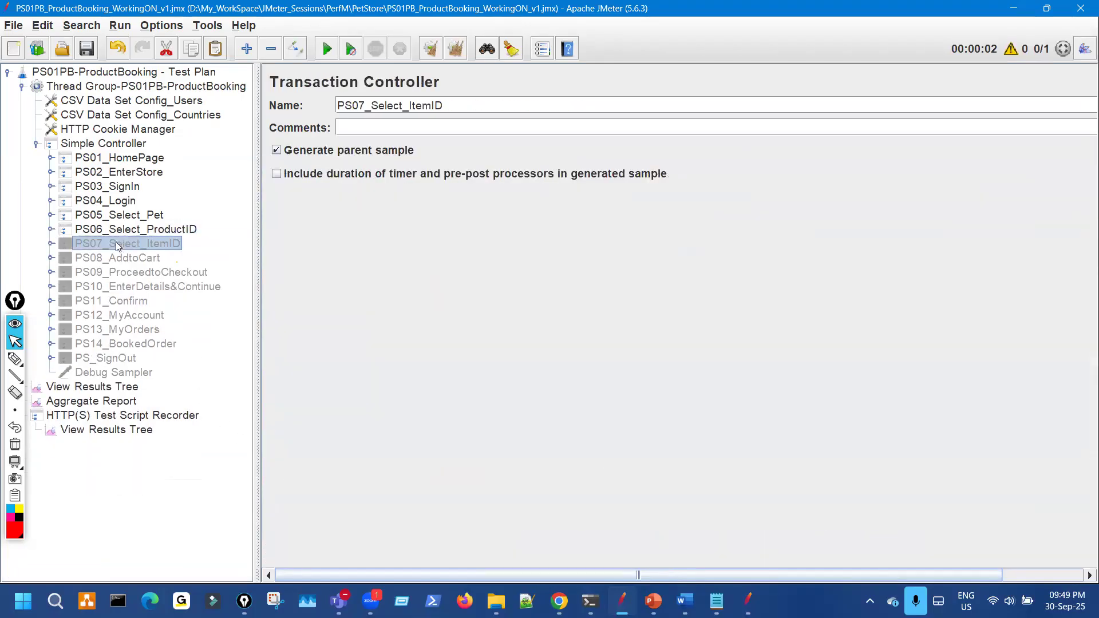
pyautogui.hotkey('ctrl', 't')
pyautogui.click(50, 243)
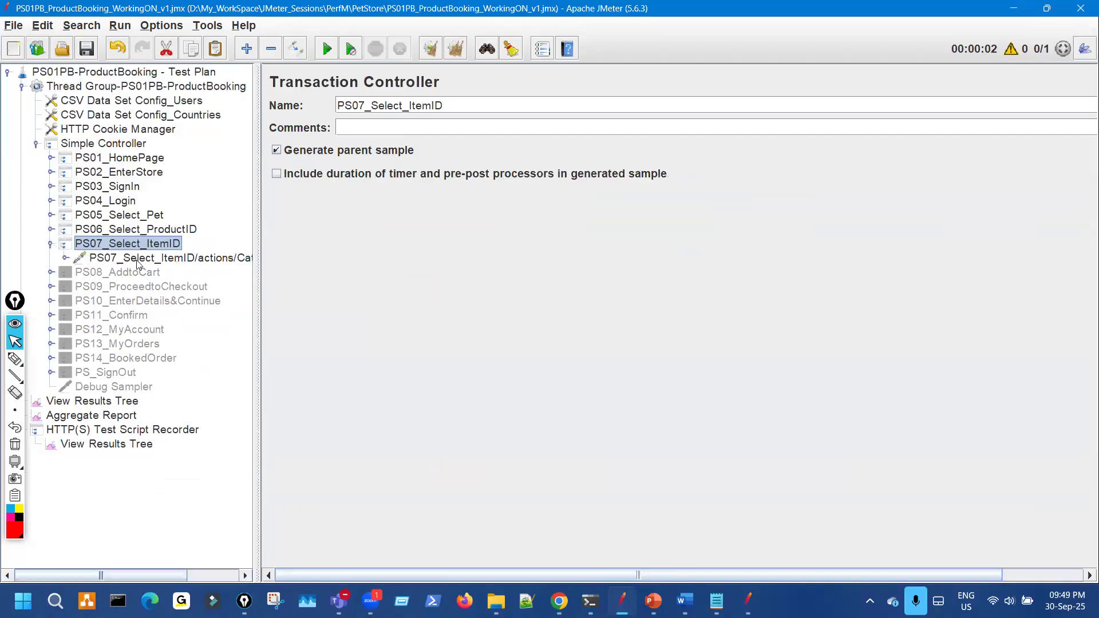
# Step: Add a Response Assertion to the HTTP request under PS07_Select_ItemID
pyautogui.rightClick(137, 263)
pyautogui.moveTo(274, 248)
pyautogui.moveTo(417, 246)
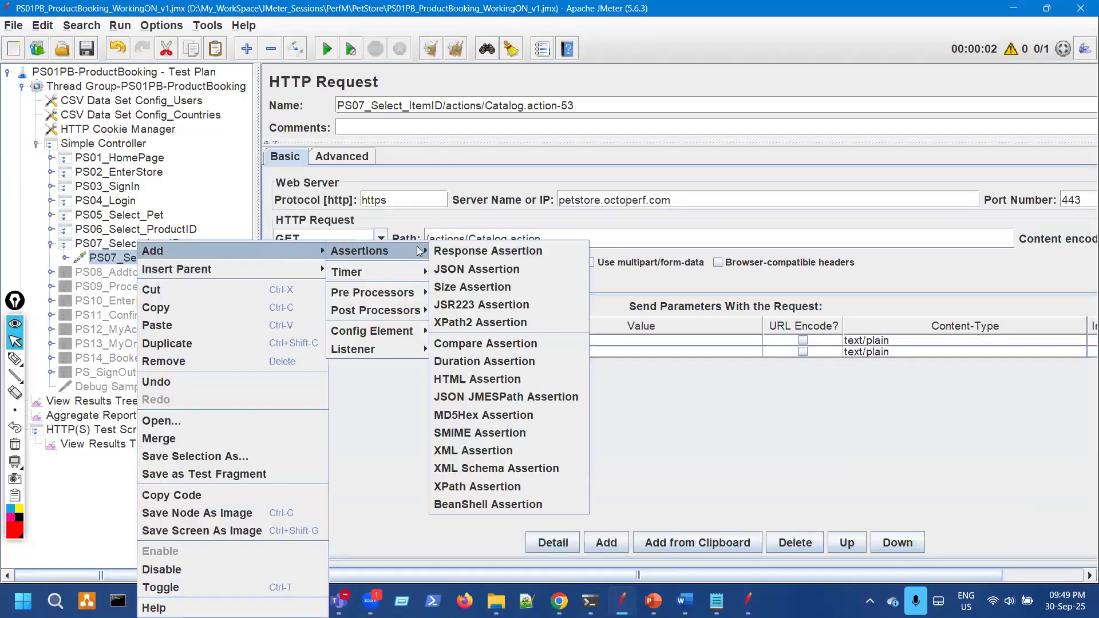
pyautogui.click(473, 250)
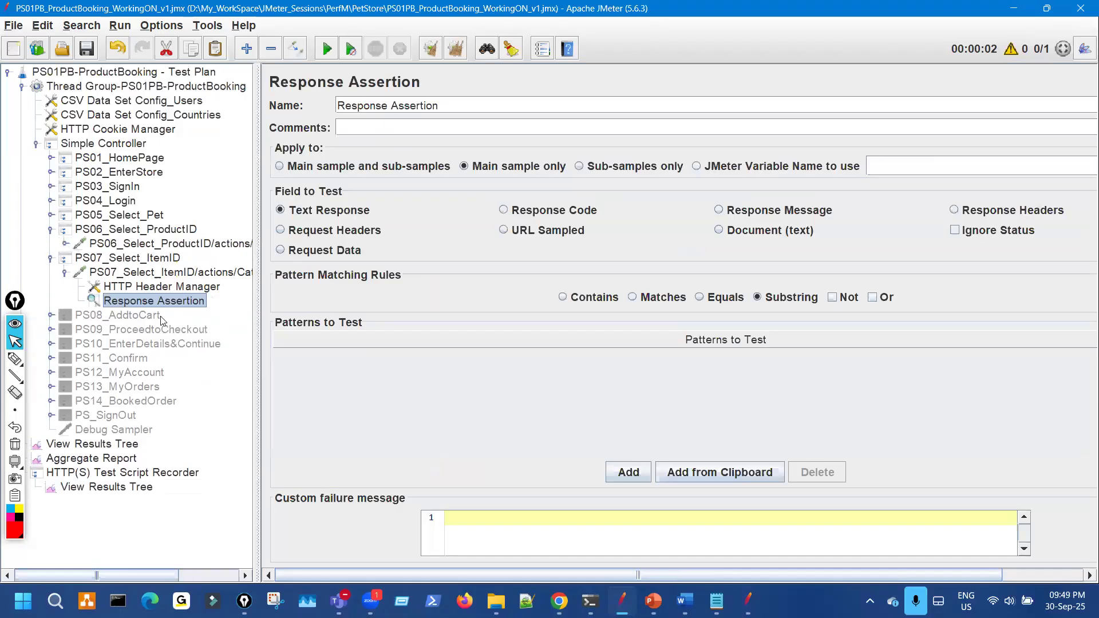
# Step: Switch to the JPetStore page in Chrome, open item EST-2, and mark Sign Out as checkpoint 1 and the item ID in the URL
pyautogui.hotkey('alt', 'Tab')
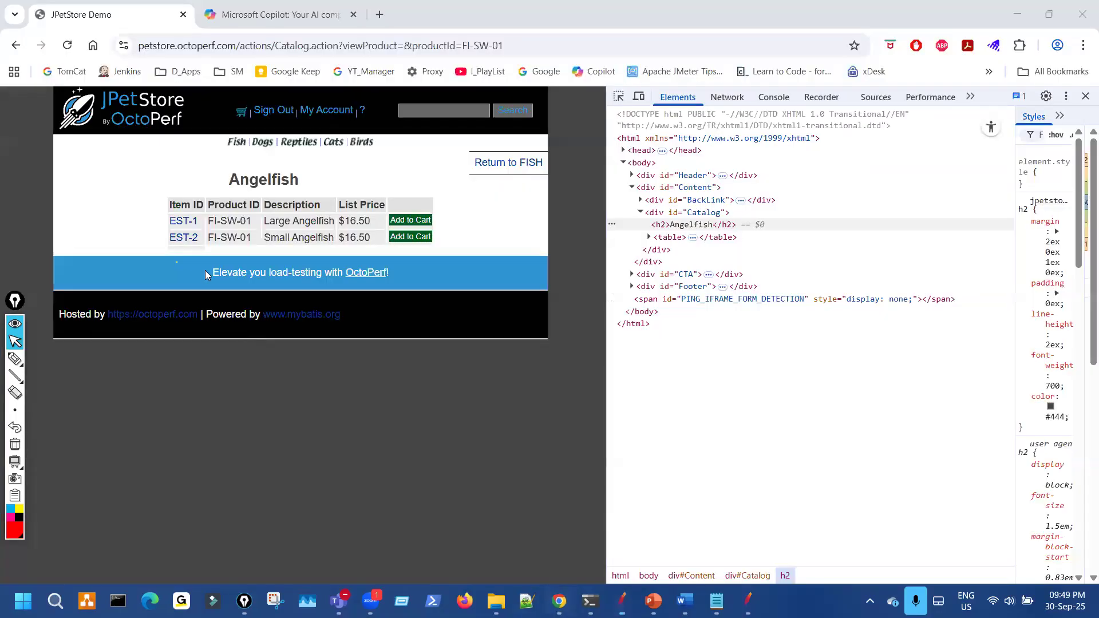
pyautogui.click(183, 238)
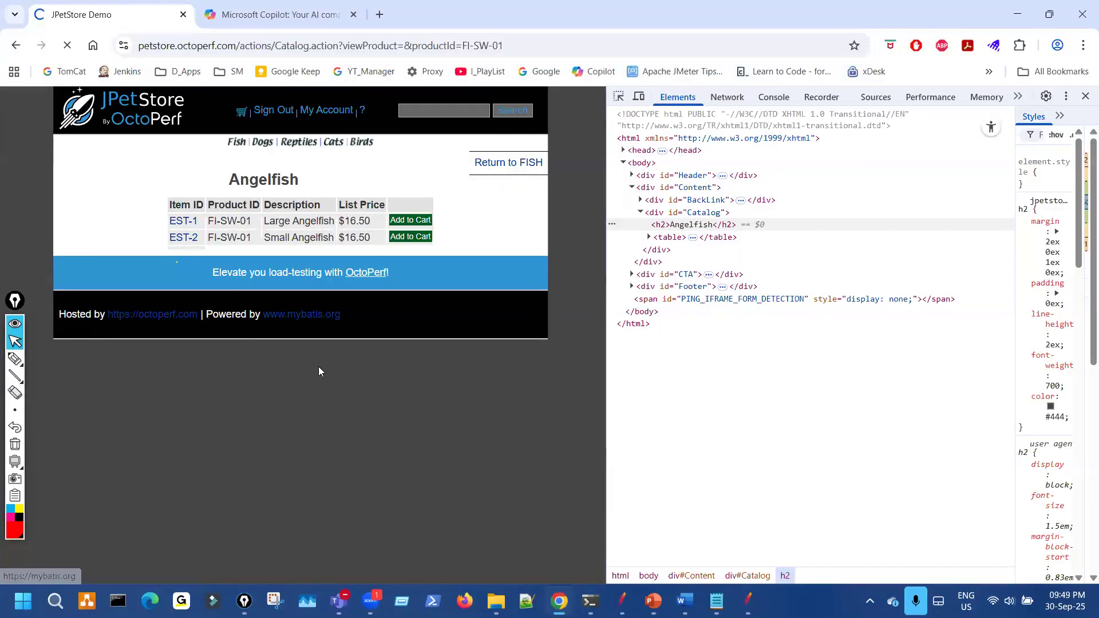
pyautogui.hotkey('ctrl', 'shift', '3')
pyautogui.moveTo(262, 96)
pyautogui.mouseDown()
pyautogui.moveTo(318, 109)
pyautogui.moveTo(277, 101)
pyautogui.moveTo(255, 114)
pyautogui.mouseUp()
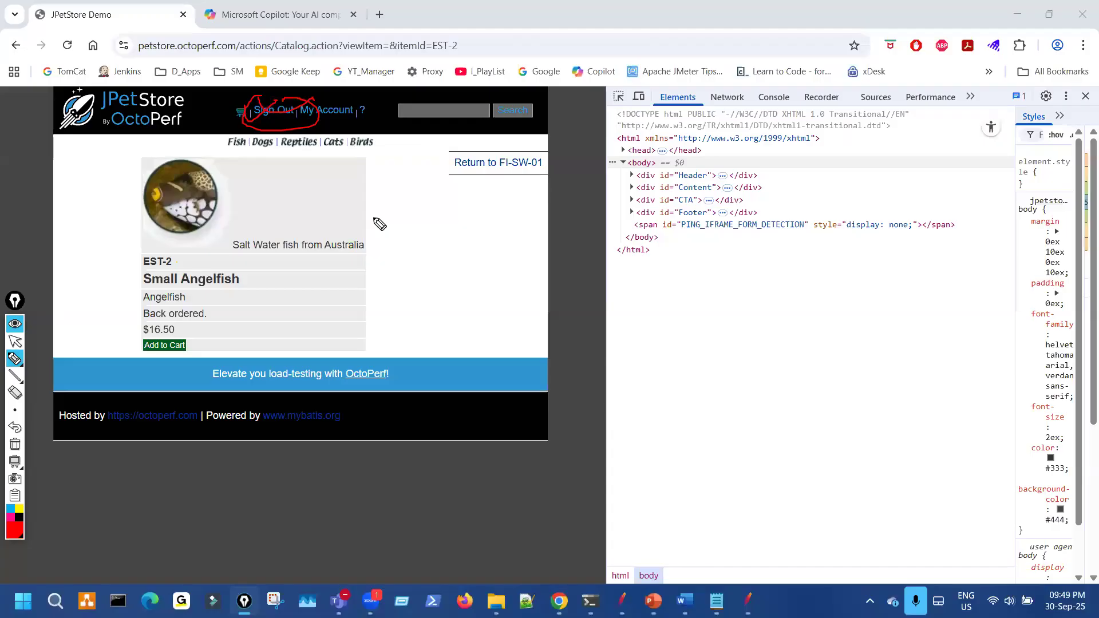
pyautogui.moveTo(267, 93); pyautogui.dragTo(336, 87)
pyautogui.moveTo(421, 159)
pyautogui.mouseDown()
pyautogui.moveTo(426, 190)
pyautogui.moveTo(433, 156)
pyautogui.moveTo(419, 153)
pyautogui.mouseUp()
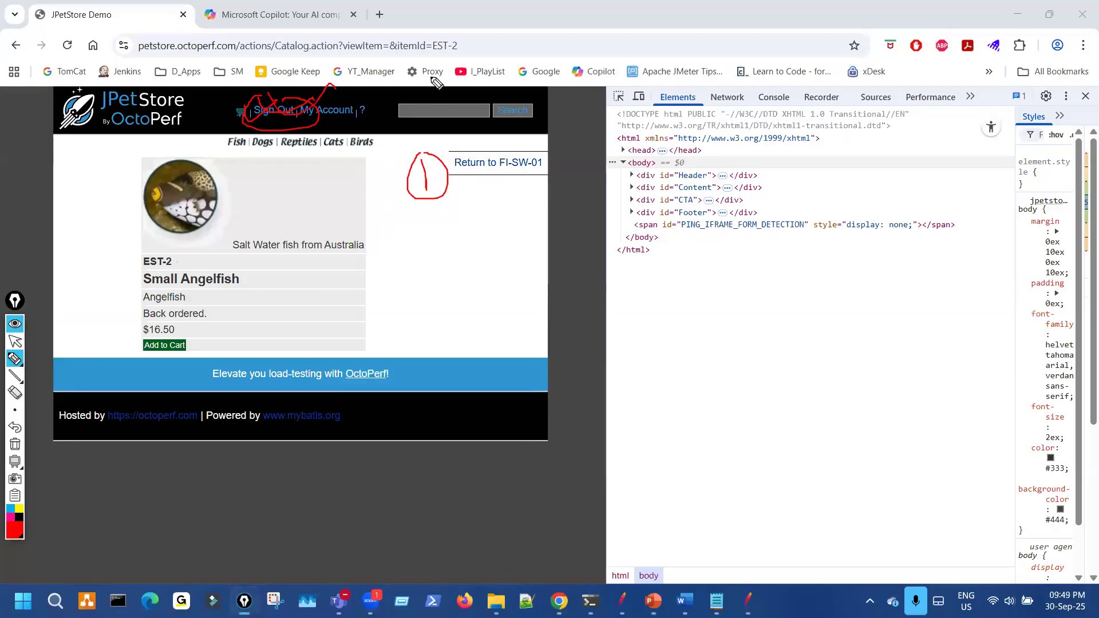
pyautogui.moveTo(445, 38); pyautogui.dragTo(431, 46)
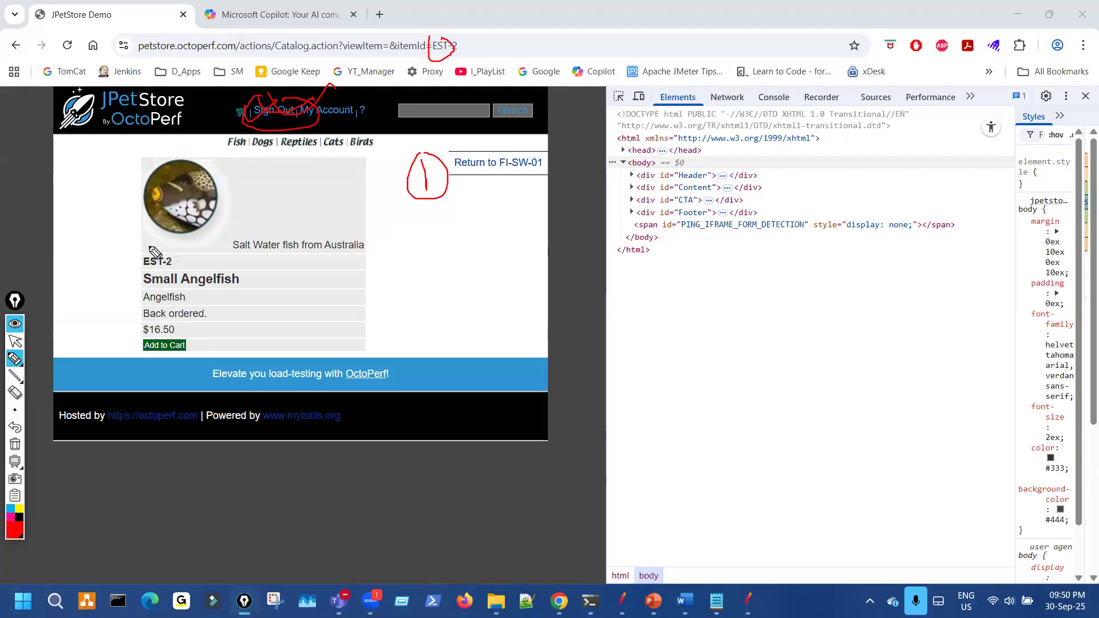
# Step: Mark the EST-2 item ID and the Add to Cart button as checkpoints 2 and 3, then clear all annotations
pyautogui.moveTo(154, 247); pyautogui.dragTo(186, 251)
pyautogui.moveTo(303, 283)
pyautogui.mouseDown()
pyautogui.moveTo(336, 298)
pyautogui.moveTo(312, 274)
pyautogui.mouseUp()
pyautogui.moveTo(224, 243); pyautogui.dragTo(265, 231)
pyautogui.moveTo(135, 334)
pyautogui.mouseDown()
pyautogui.moveTo(153, 371)
pyautogui.moveTo(166, 331)
pyautogui.mouseUp()
pyautogui.moveTo(121, 499)
pyautogui.mouseDown()
pyautogui.moveTo(125, 424)
pyautogui.moveTo(156, 361)
pyautogui.mouseUp()
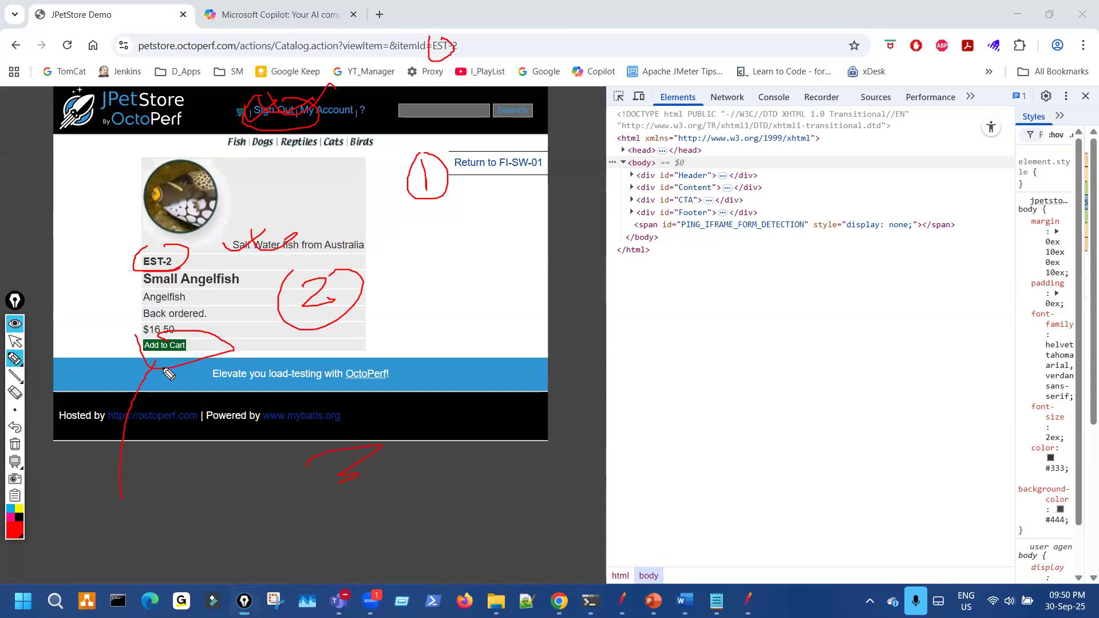
pyautogui.moveTo(240, 98); pyautogui.dragTo(273, 93)
pyautogui.moveTo(164, 245); pyautogui.dragTo(219, 230)
pyautogui.moveTo(194, 343); pyautogui.dragTo(257, 299)
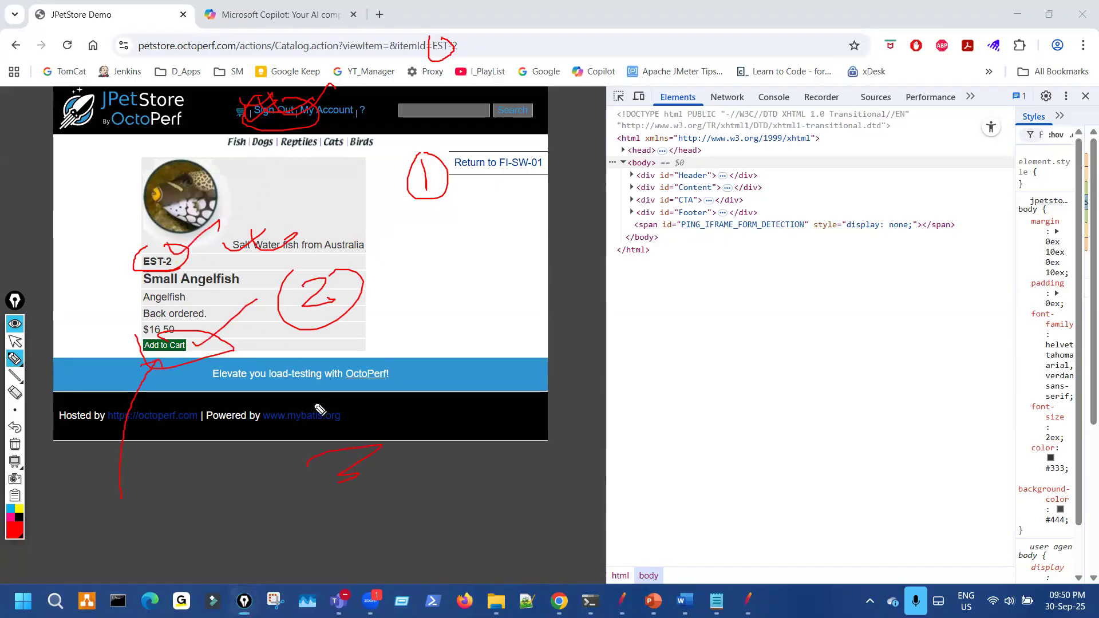
pyautogui.moveTo(478, 295)
pyautogui.mouseDown()
pyautogui.moveTo(484, 331)
pyautogui.moveTo(501, 316)
pyautogui.mouseUp()
pyautogui.press('Escape')
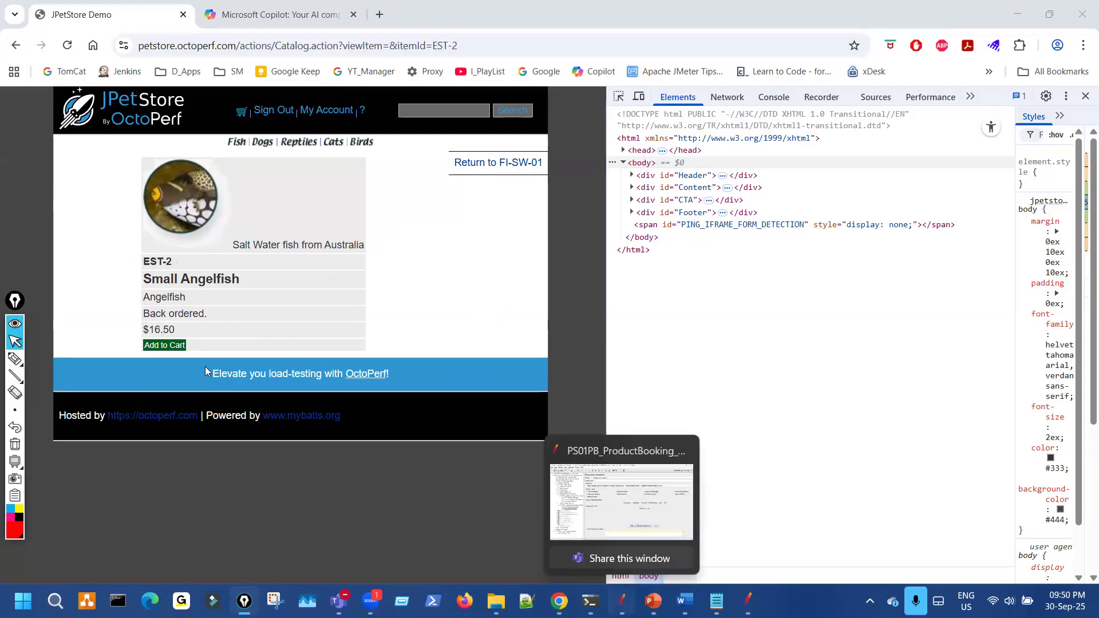
# Step: In JMeter, copy the Sign Out link pattern from the PS06 assertion into the PS07_Select_ItemID Response Assertion and add a second empty pattern row
pyautogui.hotkey('alt', 'Tab')
pyautogui.click(136, 287)
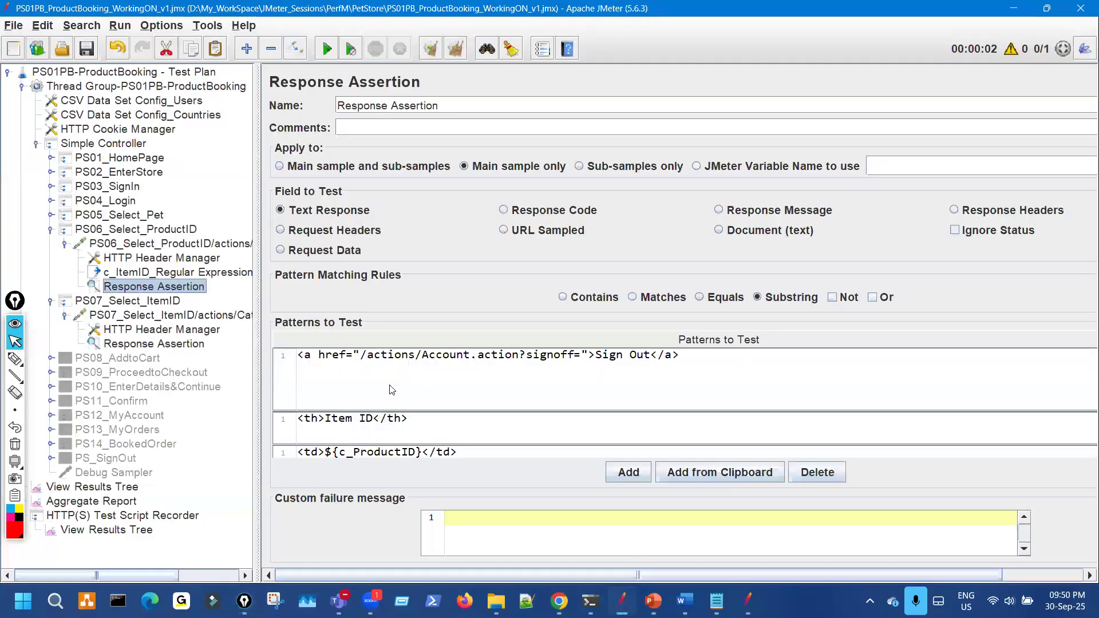
pyautogui.click(444, 373)
pyautogui.write('a')
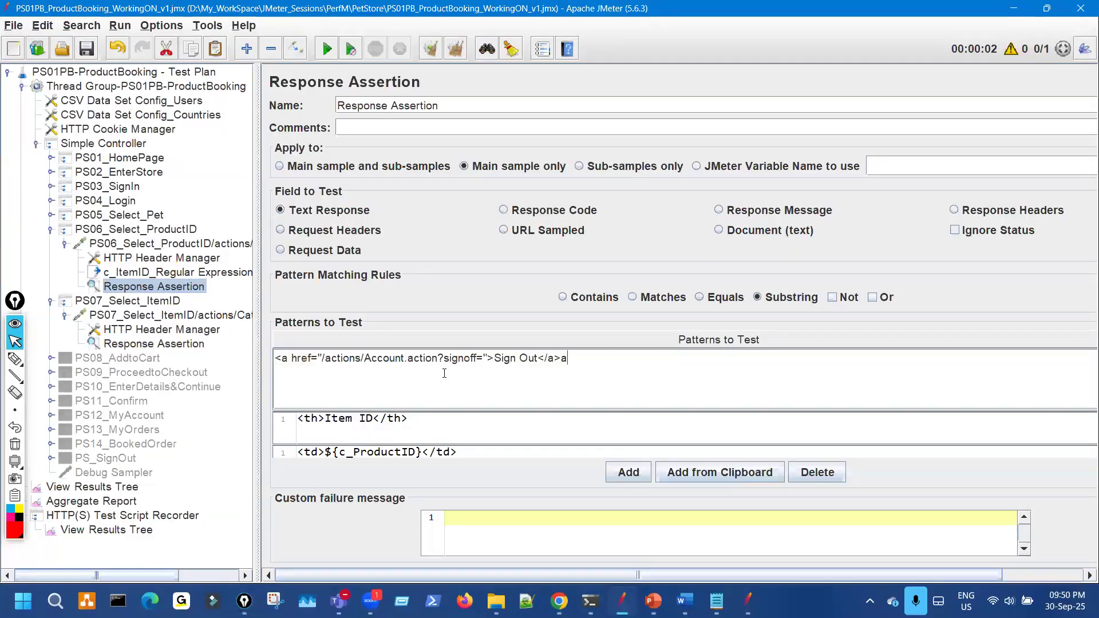
pyautogui.tripleClick(453, 356)
pyautogui.hotkey('ctrl', 'c')
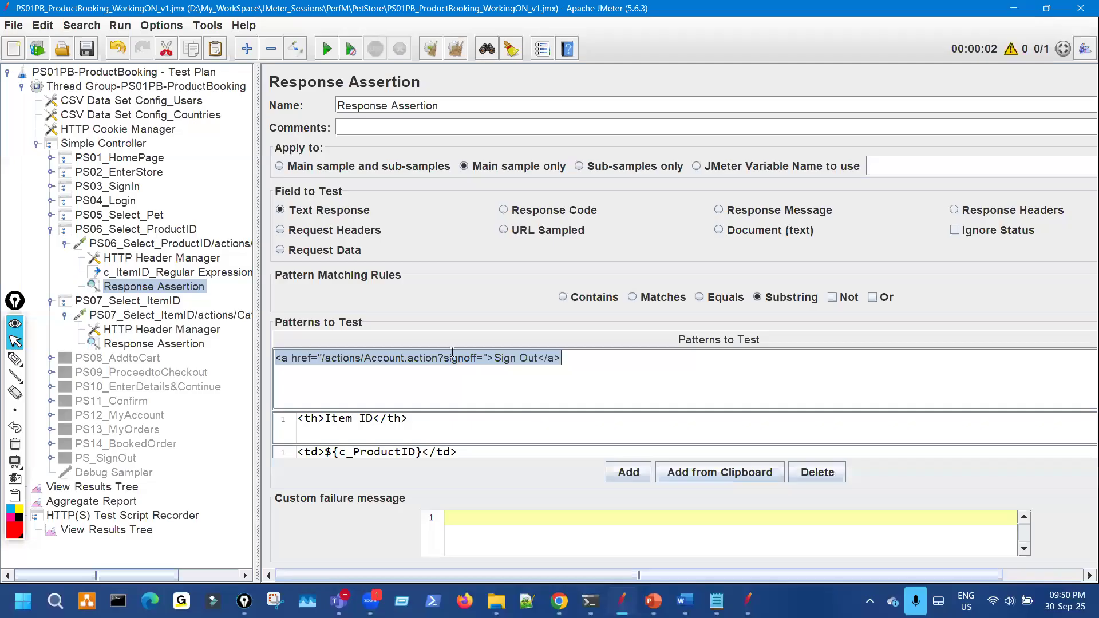
pyautogui.click(203, 344)
pyautogui.click(623, 468)
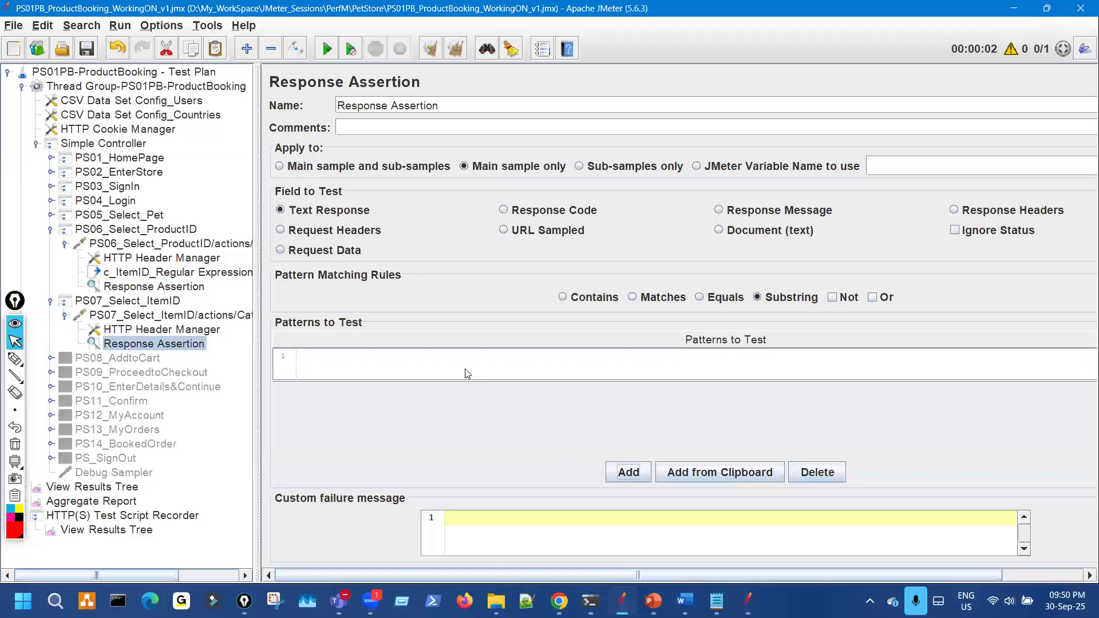
pyautogui.hotkey('ctrl', 'v')
pyautogui.click(627, 470)
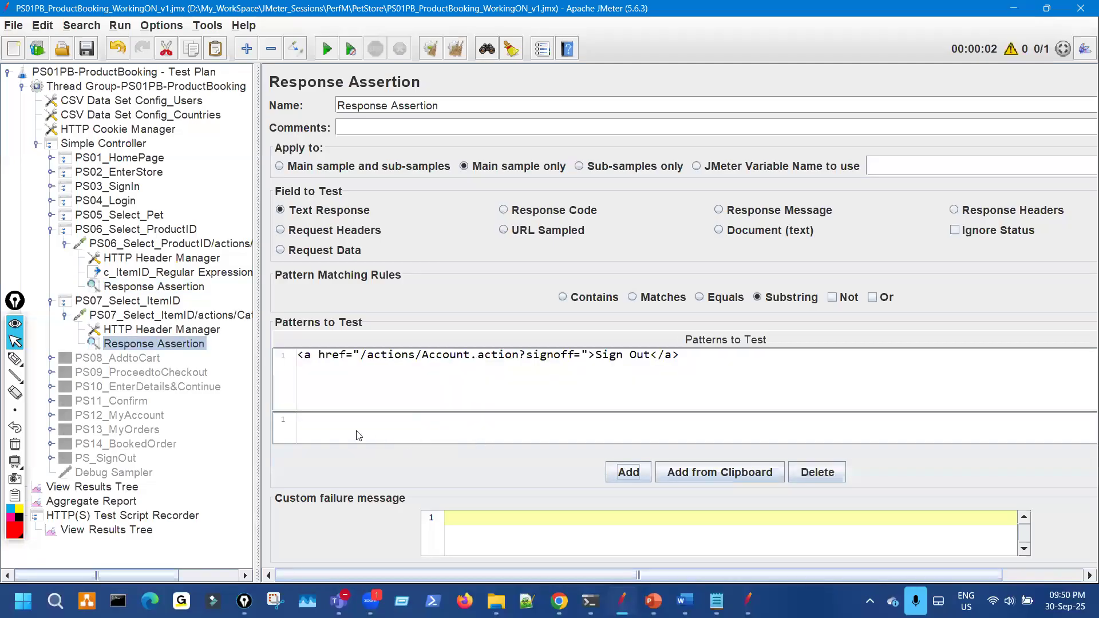
# Step: Open the request body of the recorded PS07_Select_ItemID/actions/Catalog.action-53 sample in the recorder's View Results Tree
pyautogui.moveTo(255, 306); pyautogui.dragTo(309, 292)
pyautogui.click(133, 533)
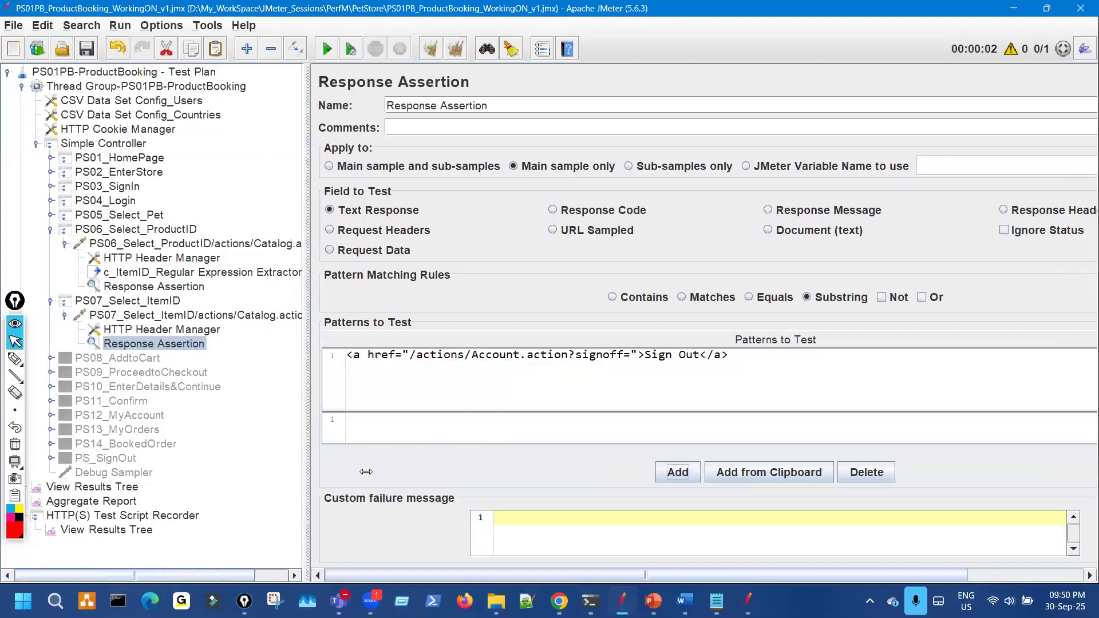
pyautogui.moveTo(497, 346); pyautogui.dragTo(609, 339)
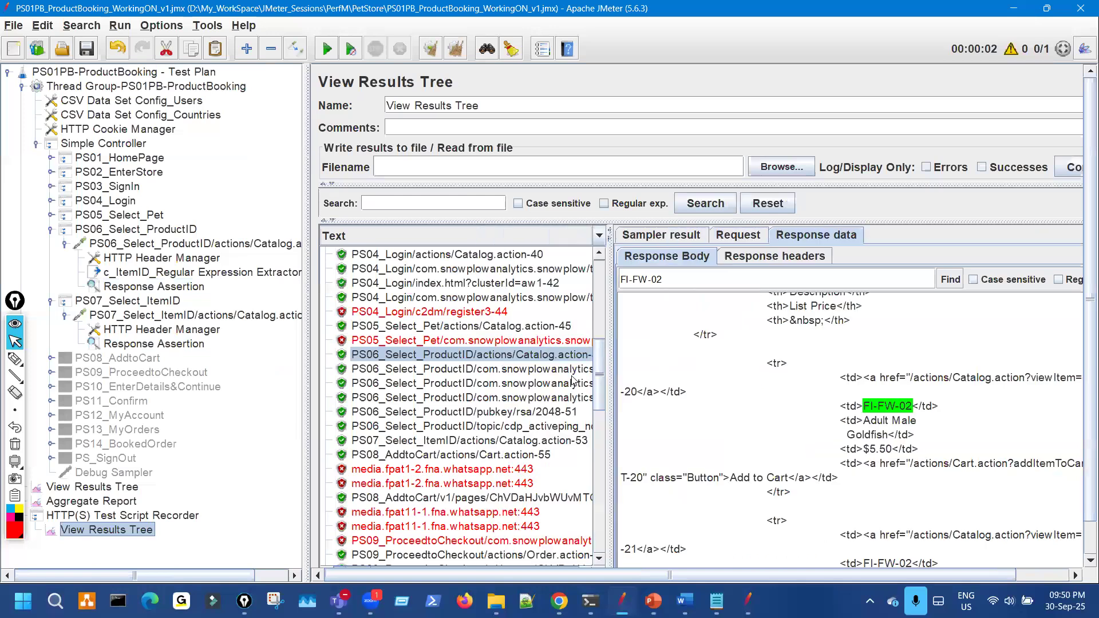
pyautogui.click(552, 441)
pyautogui.tripleClick(654, 280)
pyautogui.click(739, 236)
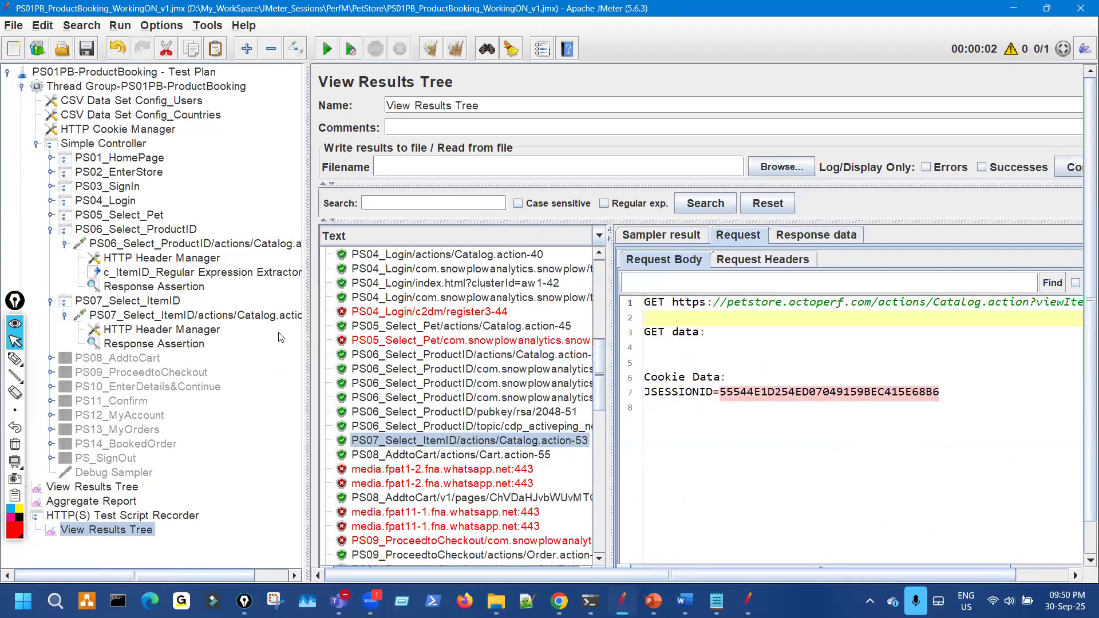
# Step: Copy the itemId value EST-21 from the recorded PS07_Select_ItemID request URL
pyautogui.moveTo(310, 279); pyautogui.dragTo(197, 278)
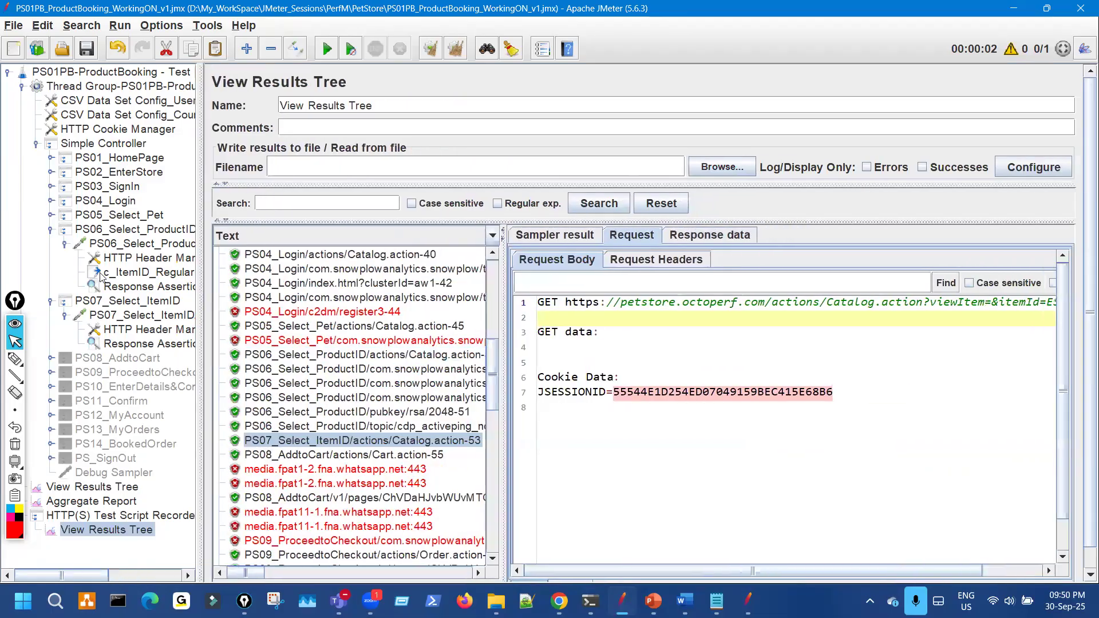
pyautogui.click(65, 243)
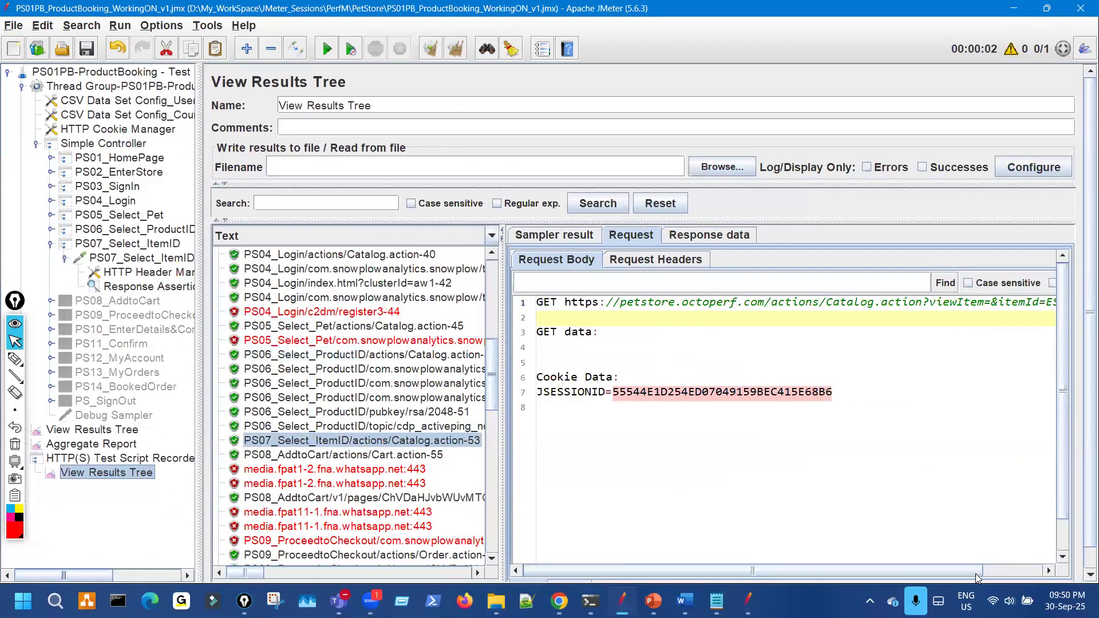
pyautogui.hscroll(3, 996, 568)
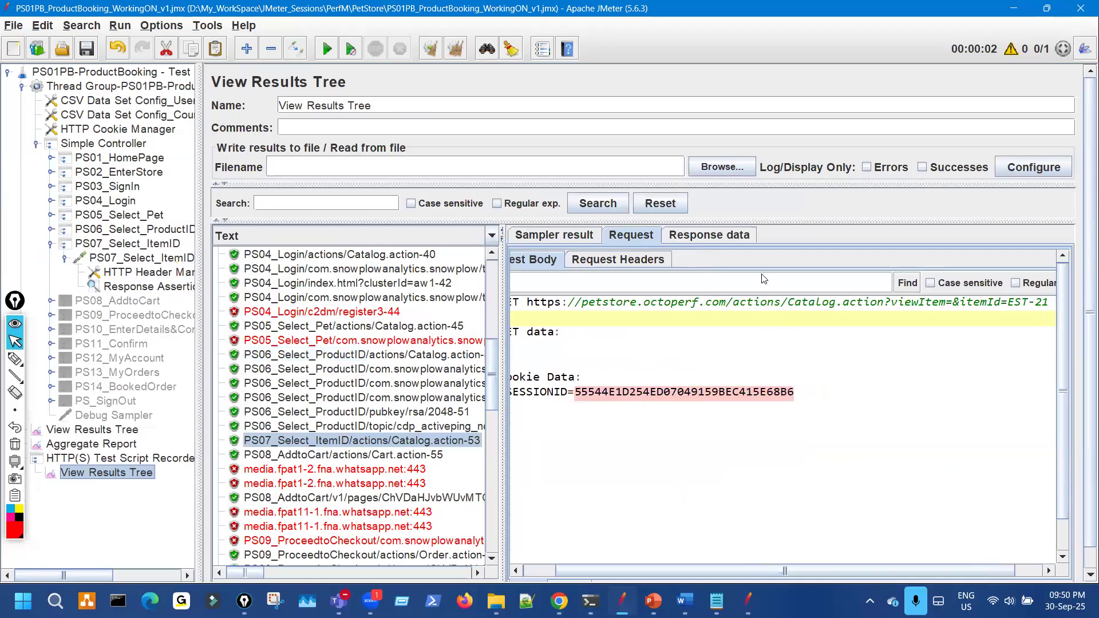
pyautogui.click(706, 236)
pyautogui.click(635, 234)
pyautogui.moveTo(1009, 302); pyautogui.dragTo(1051, 302)
pyautogui.hotkey('ctrl', 'c')
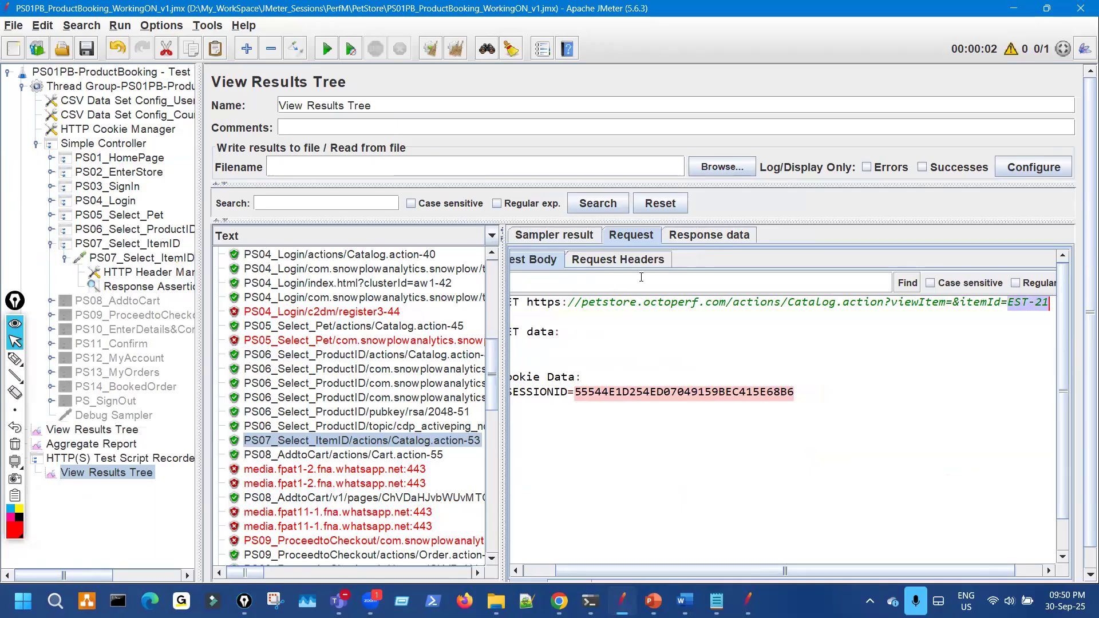
# Step: Search the recorded PS07_Select_ItemID response body for EST-21
pyautogui.click(709, 235)
pyautogui.hotkey('ctrl', 'v')
pyautogui.click(891, 280)
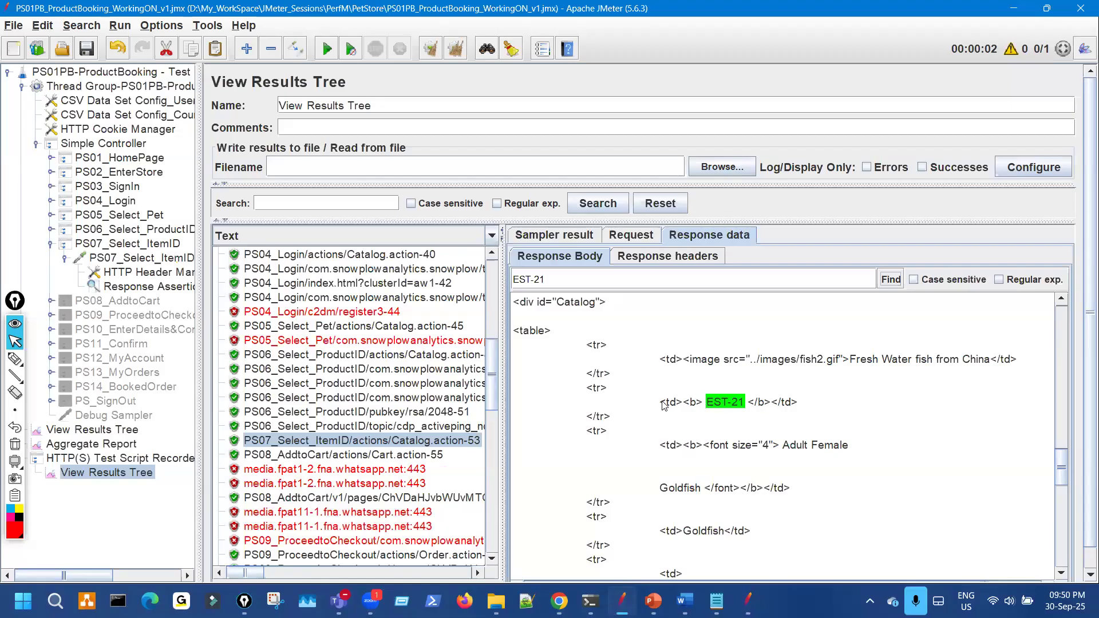
# Step: Copy <td><b> EST-21 </b></td> from the recorded response body into the empty second pattern of the PS07_Select_ItemID Response Assertion
pyautogui.moveTo(660, 403); pyautogui.dragTo(809, 406)
pyautogui.hotkey('ctrl', 'c')
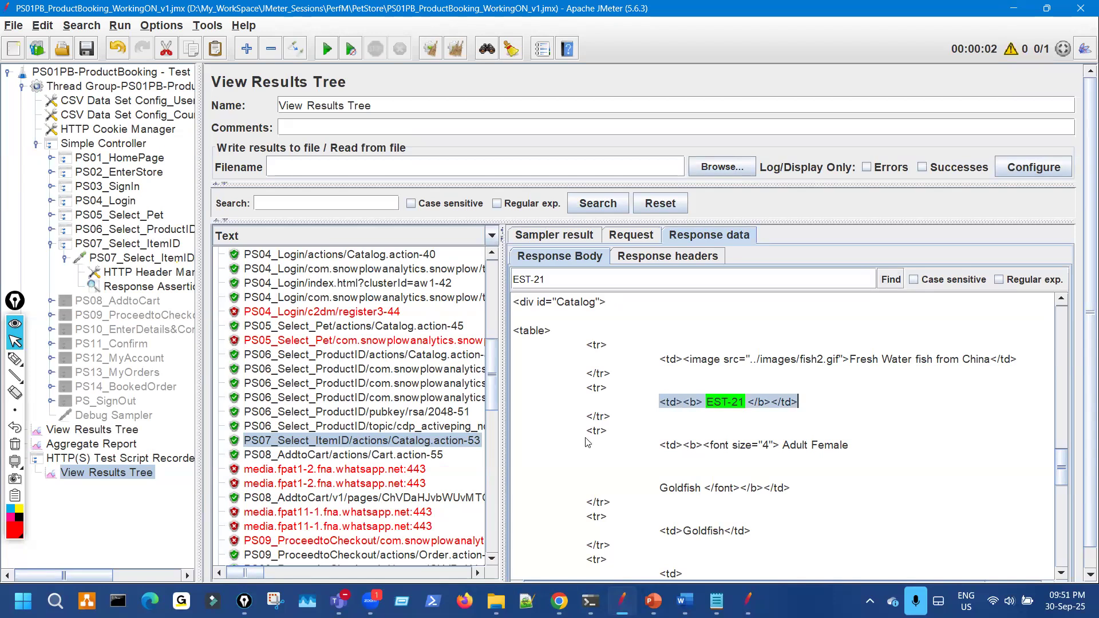
pyautogui.click(174, 290)
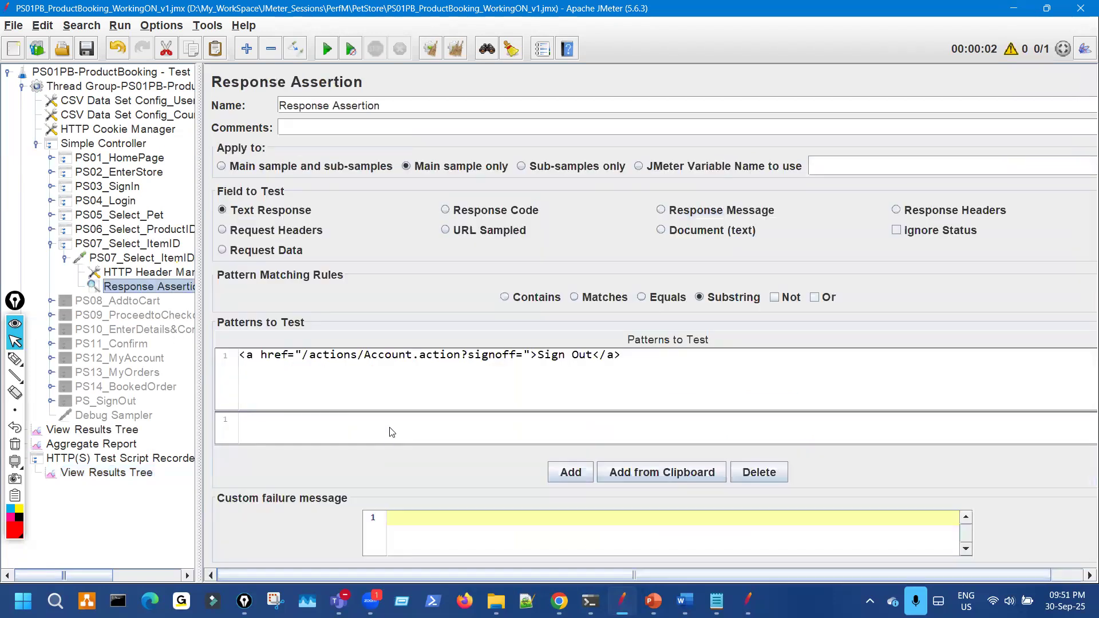
pyautogui.click(393, 428)
pyautogui.hotkey('ctrl', 'v')
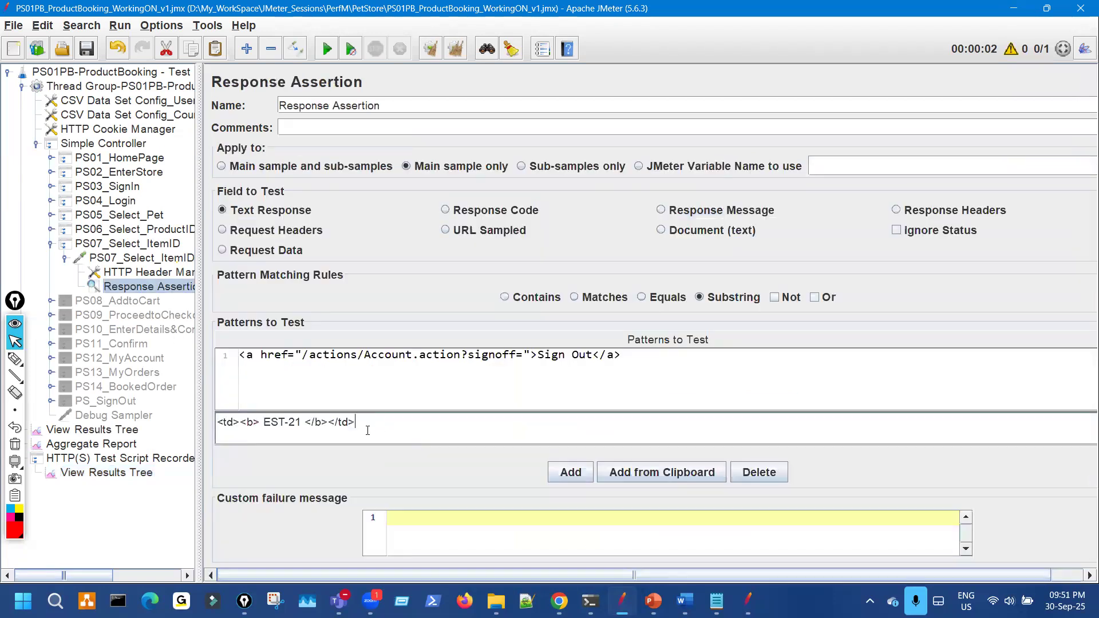
# Step: Check the itemId parameter's variable in the PS07_Select_ItemID request and replace EST-21 in the assertion pattern with ${c_ItemID}
pyautogui.moveTo(283, 422); pyautogui.dragTo(290, 422)
pyautogui.click(159, 259)
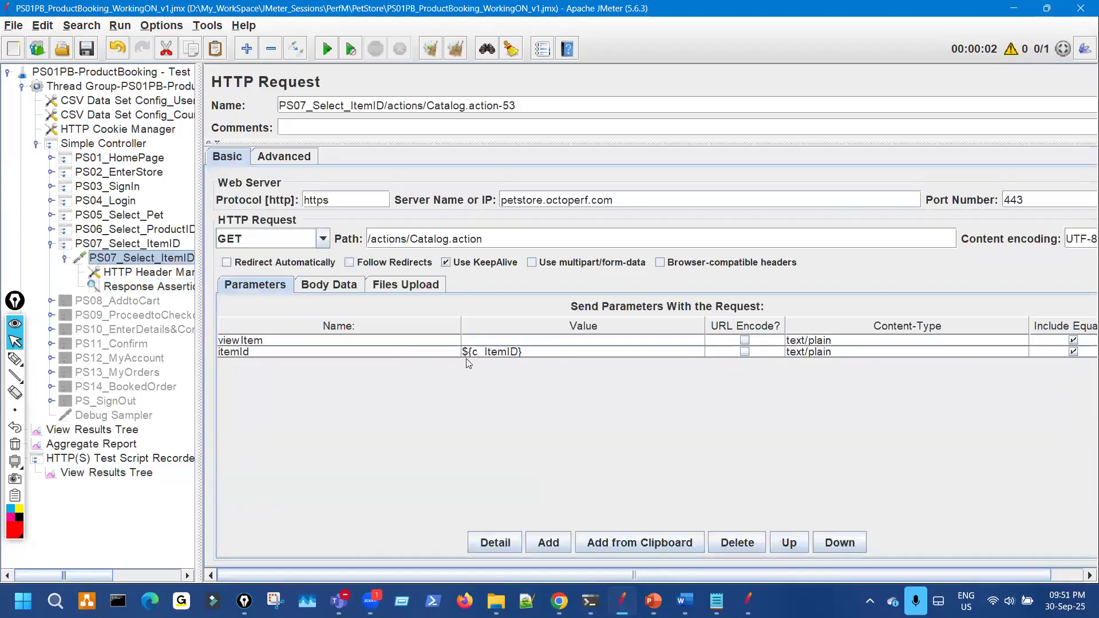
pyautogui.doubleClick(540, 355)
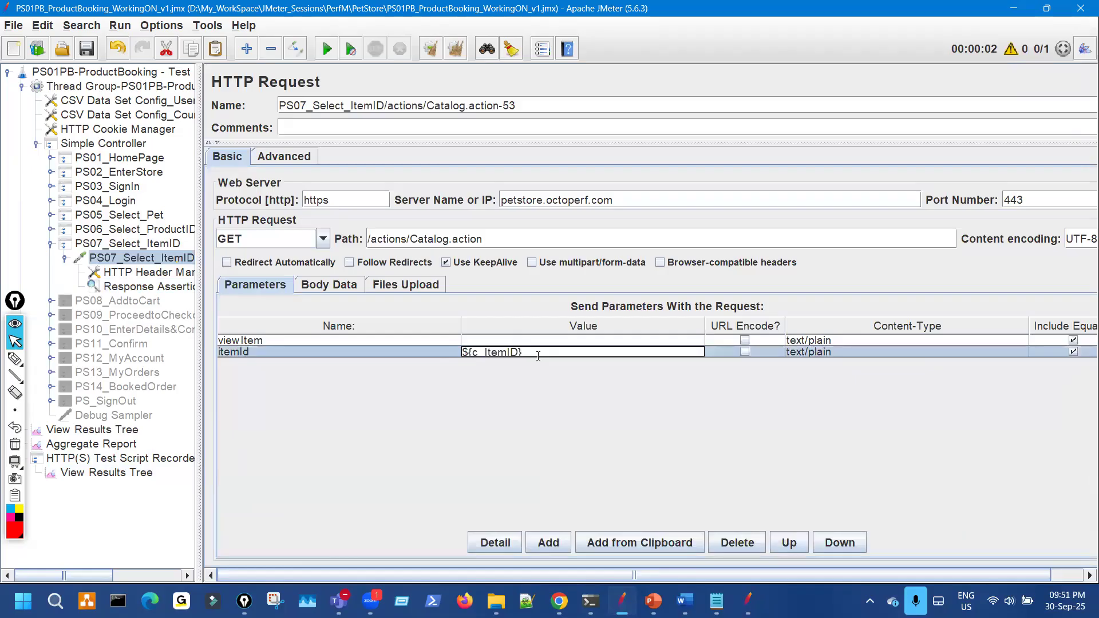
pyautogui.click(150, 287)
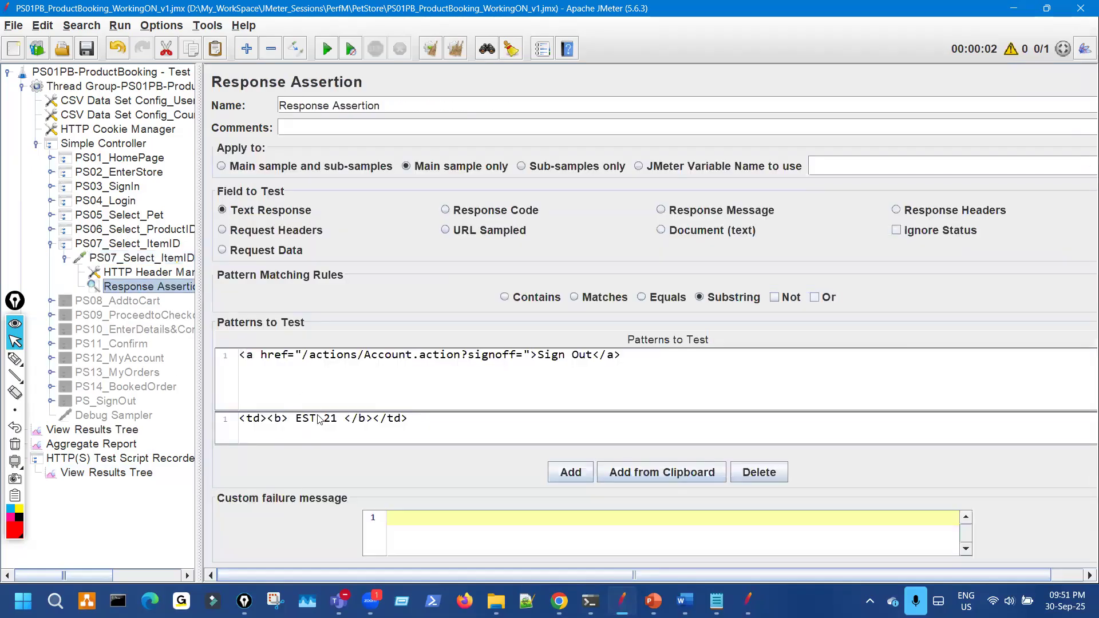
pyautogui.doubleClick(296, 417)
pyautogui.doubleClick(284, 422)
pyautogui.moveTo(284, 422); pyautogui.dragTo(300, 421)
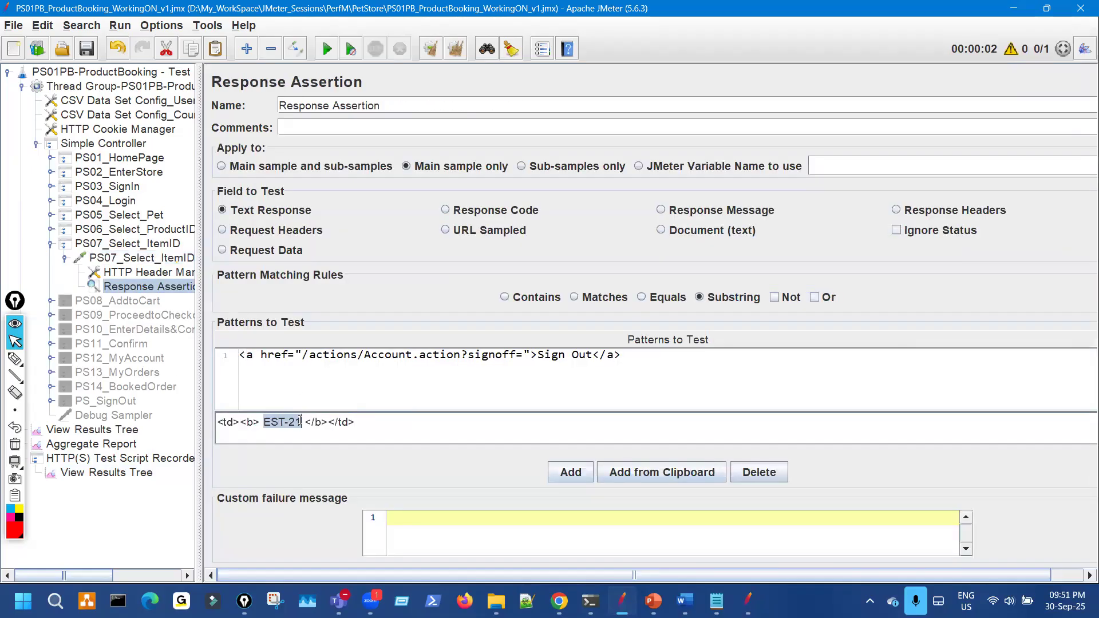
pyautogui.write('${c_ItemID}')
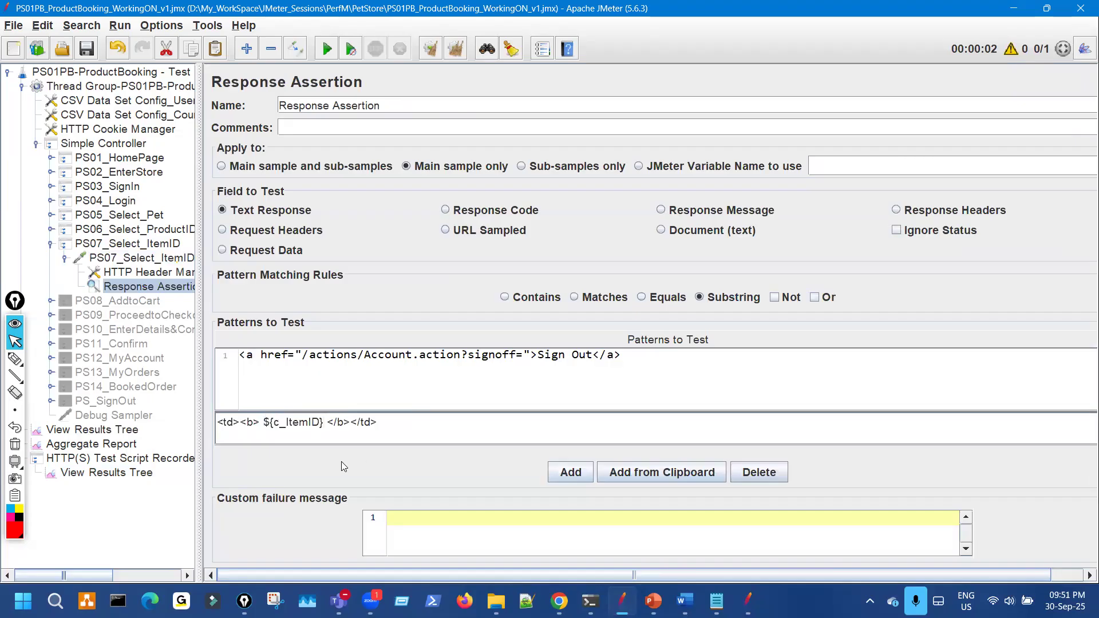
# Step: Compare the spaces around ${c_ItemID} in the assertion pattern with those around EST-21 in the recorded response, marking them on screen
pyautogui.hotkey('ctrl', 'shift', '3')
pyautogui.moveTo(258, 421); pyautogui.dragTo(264, 428)
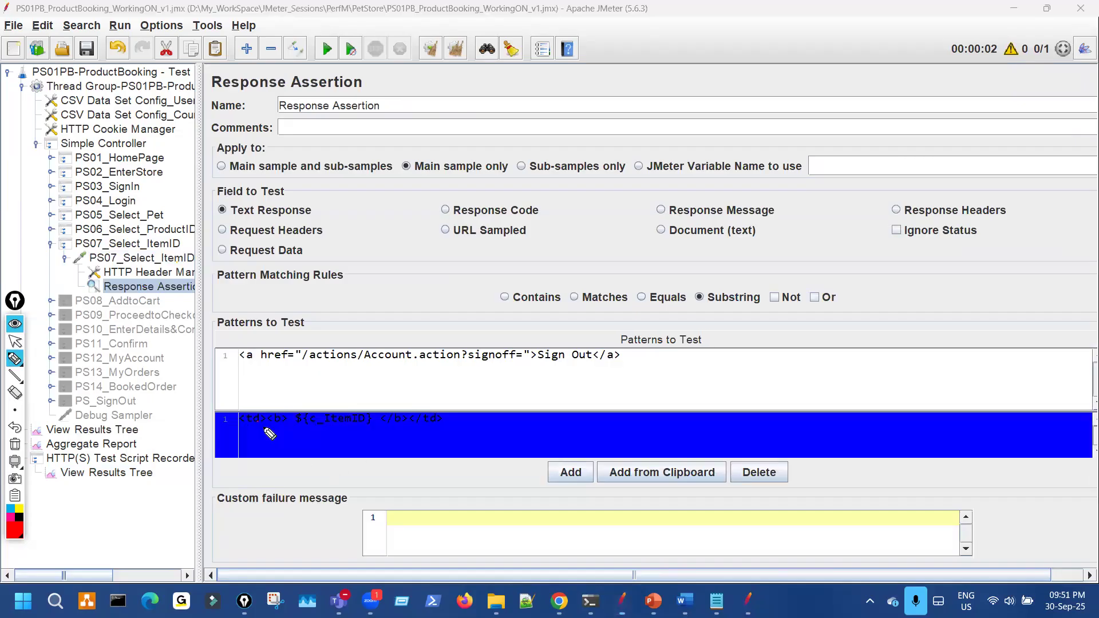
pyautogui.hotkey('ctrl', 'shift', '2')
pyautogui.click(341, 371)
pyautogui.hotkey('ctrl', 'shift', '3')
pyautogui.moveTo(289, 413); pyautogui.dragTo(292, 427)
pyautogui.moveTo(377, 414); pyautogui.dragTo(379, 425)
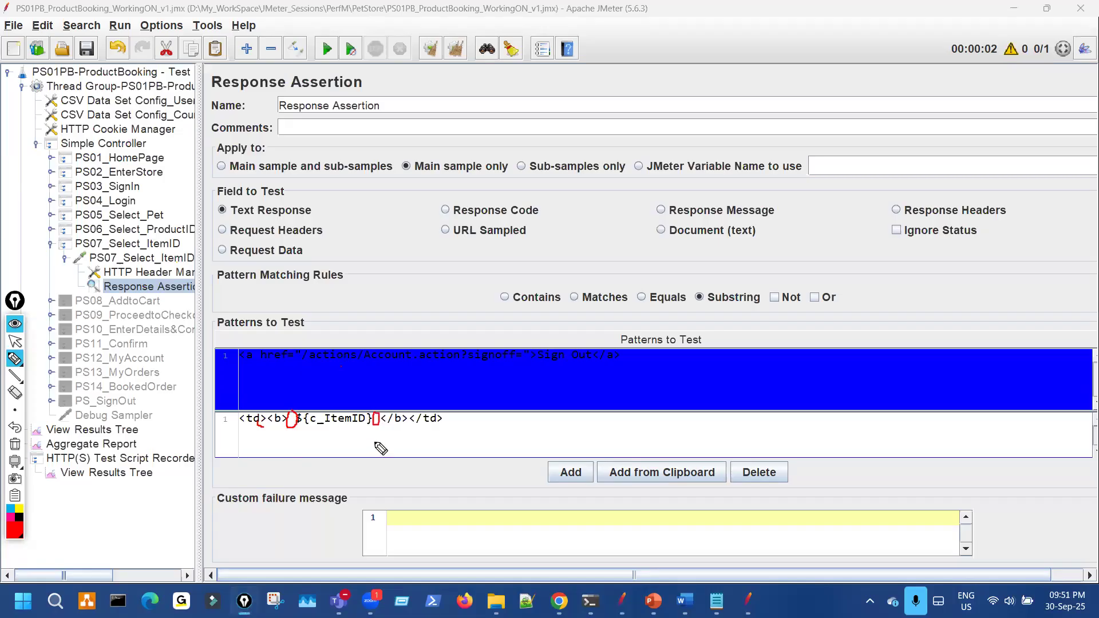
pyautogui.hotkey('ctrl', 'shift', '7')
pyautogui.hotkey('ctrl', 'shift', '2')
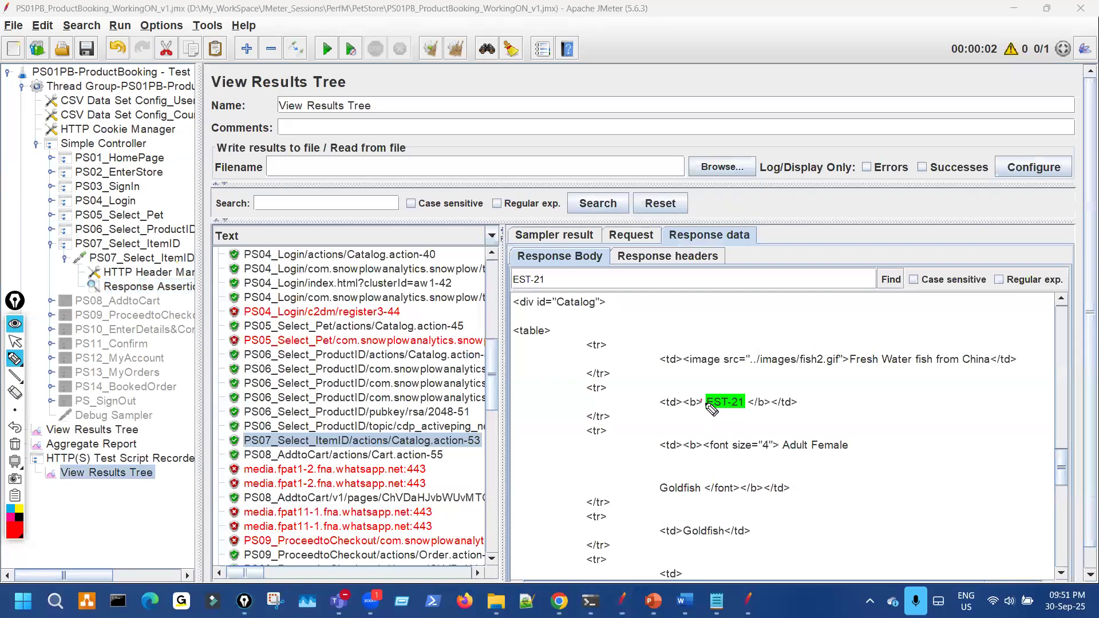
pyautogui.moveTo(752, 400); pyautogui.dragTo(747, 405)
pyautogui.moveTo(679, 424); pyautogui.dragTo(770, 424)
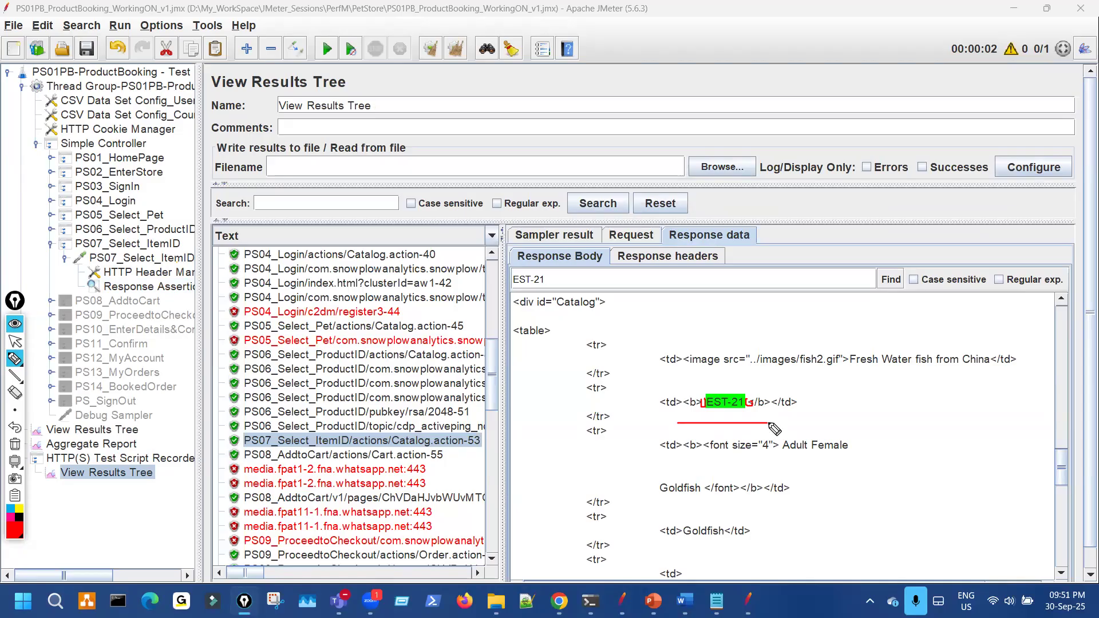
pyautogui.press('Escape')
pyautogui.click(130, 287)
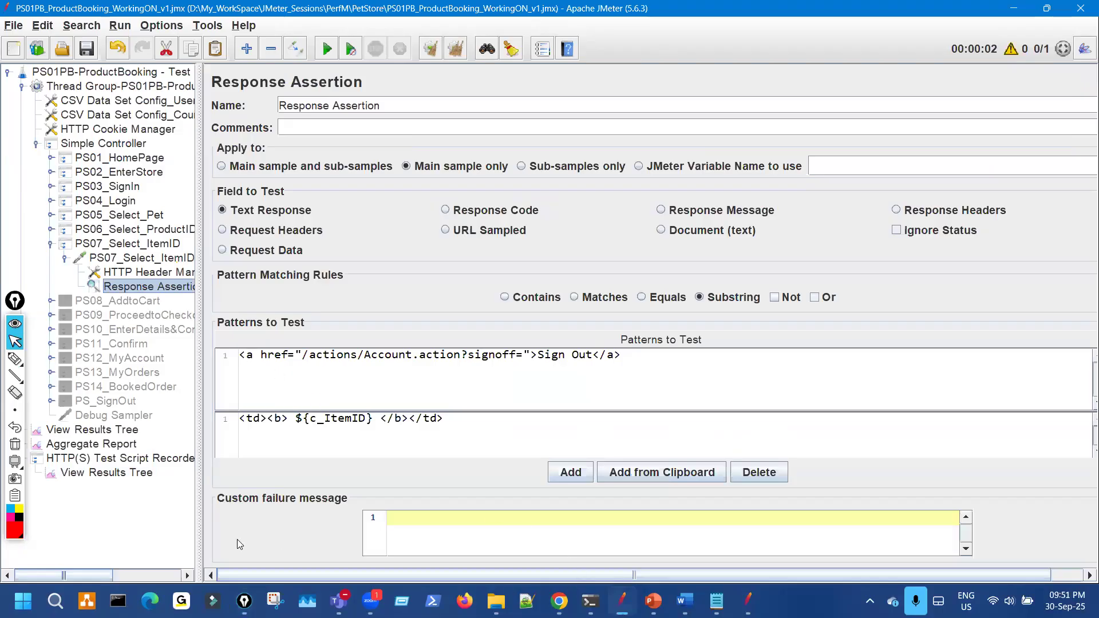
# Step: Search the recorded PS07_Select_ItemID response body for Add and widen the response pane to show the Add to Cart link
pyautogui.click(130, 474)
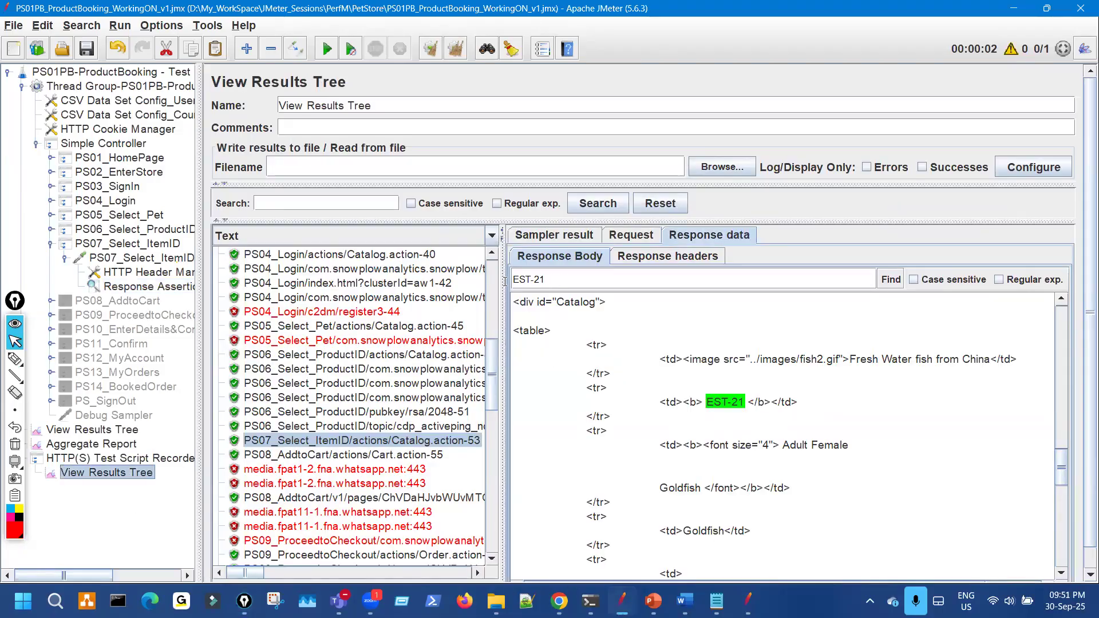
pyautogui.hotkey('ctrl', 'a')
pyautogui.write('Add')
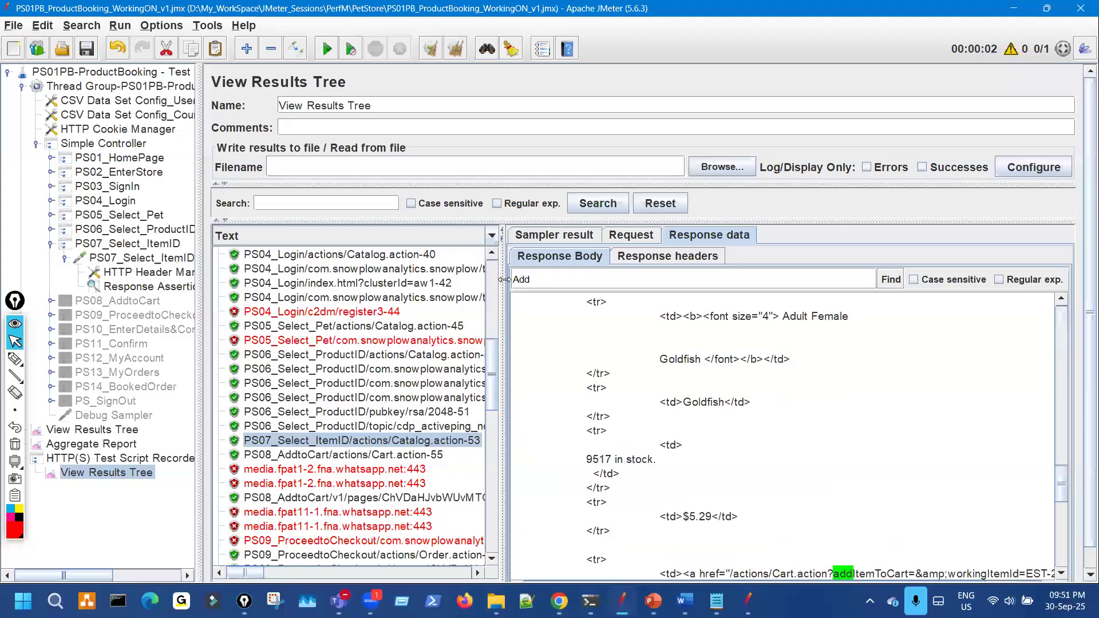
pyautogui.scroll(-4, 674, 408)
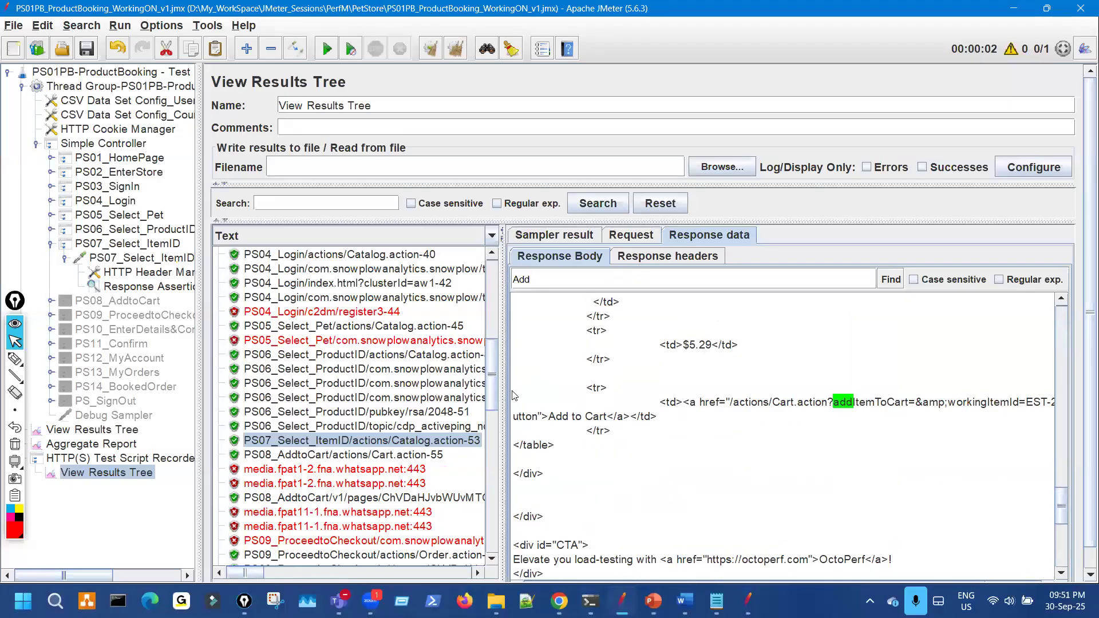
pyautogui.moveTo(364, 304); pyautogui.dragTo(389, 305)
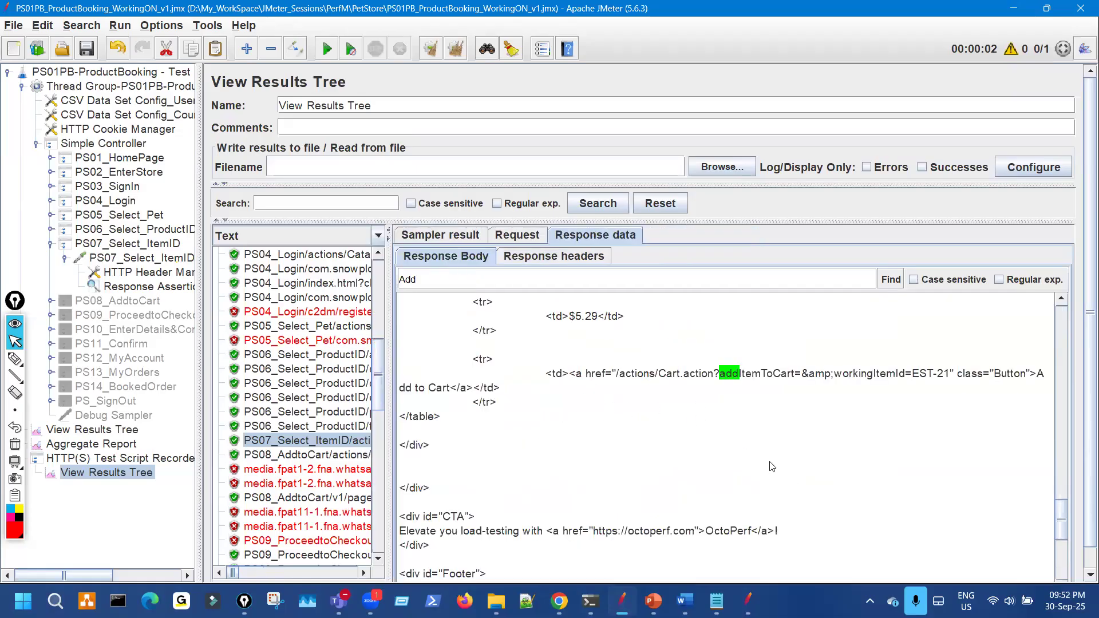
# Step: Examine the Add to Cart link markup, underlining its fixed parts and circling the dynamic item ID, and clear the marks
pyautogui.hotkey('ctrl', 'shift', '3')
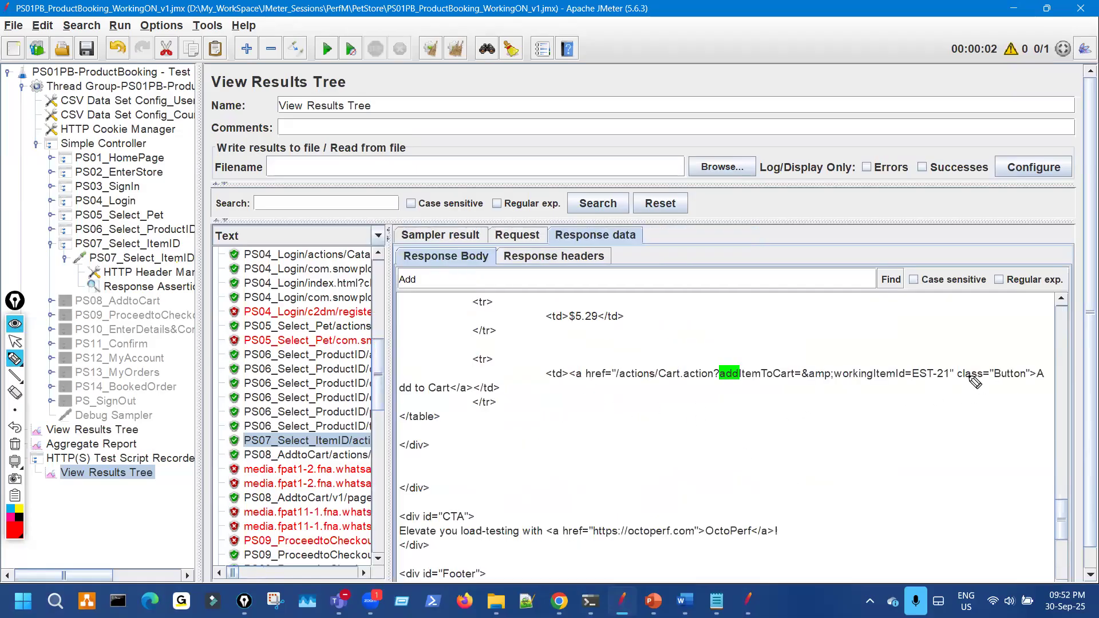
pyautogui.moveTo(968, 376); pyautogui.dragTo(1034, 376)
pyautogui.moveTo(402, 395); pyautogui.dragTo(496, 395)
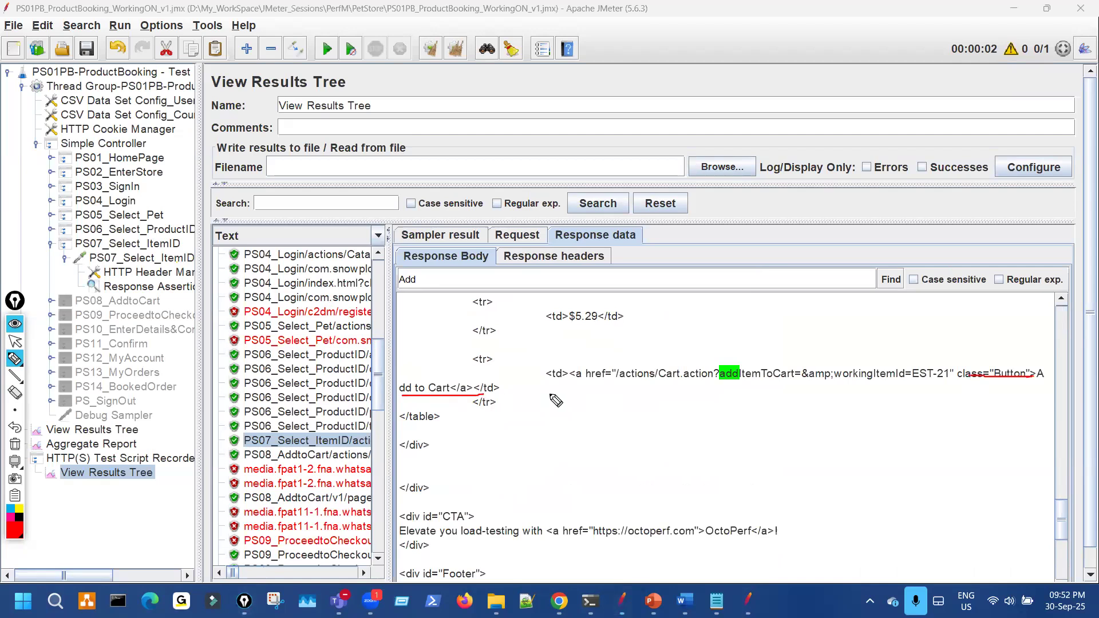
pyautogui.moveTo(578, 384); pyautogui.dragTo(790, 383)
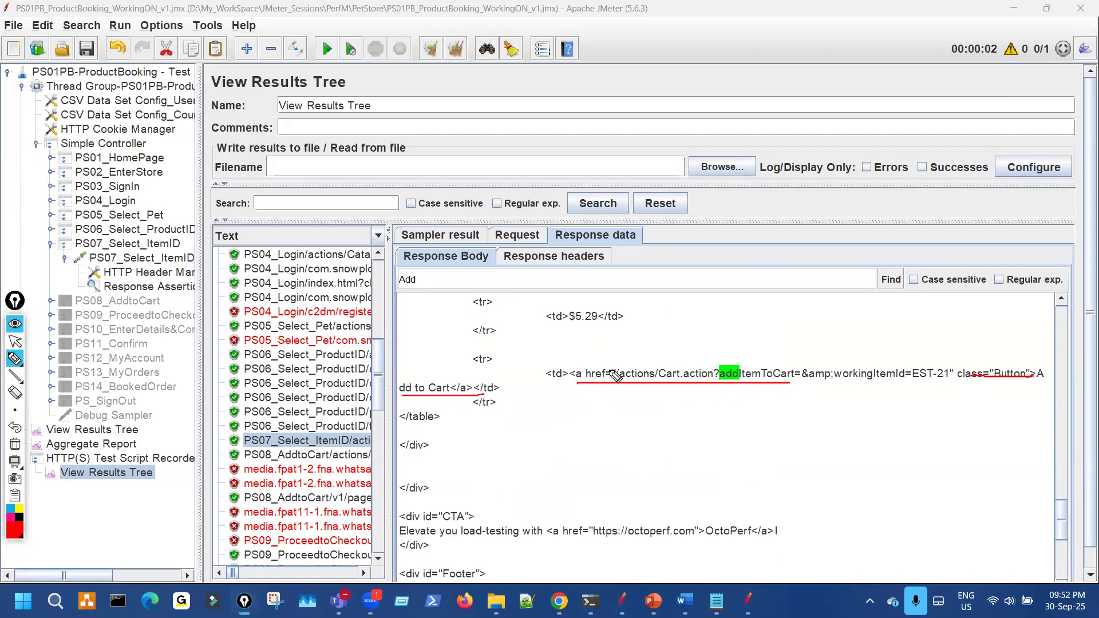
pyautogui.moveTo(683, 386); pyautogui.dragTo(727, 385)
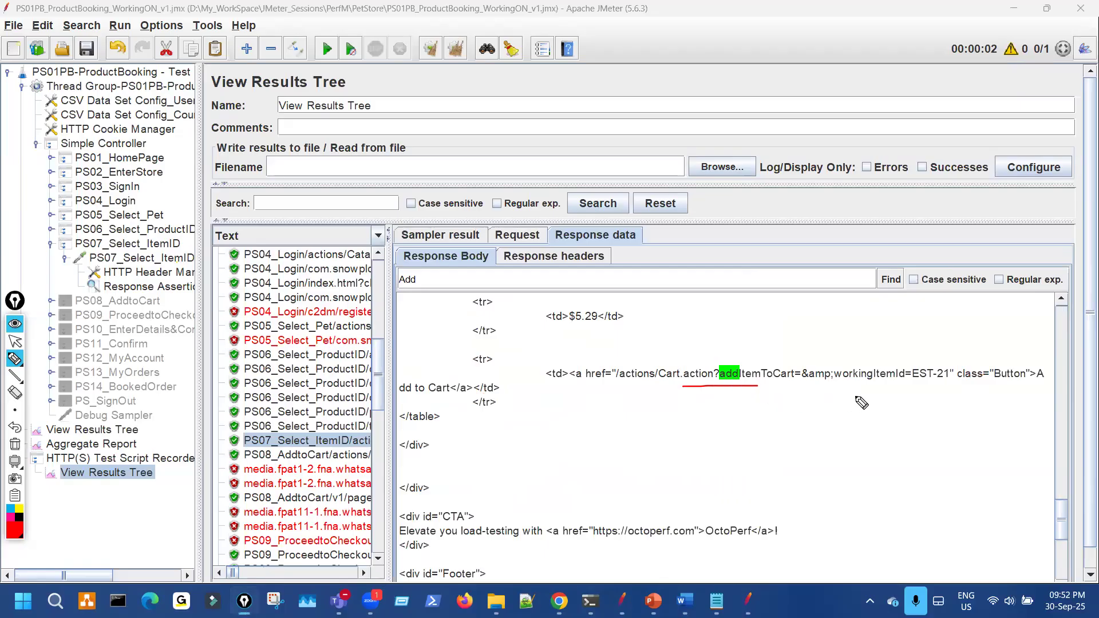
pyautogui.moveTo(927, 373); pyautogui.dragTo(931, 359)
pyautogui.moveTo(894, 428); pyautogui.dragTo(915, 381)
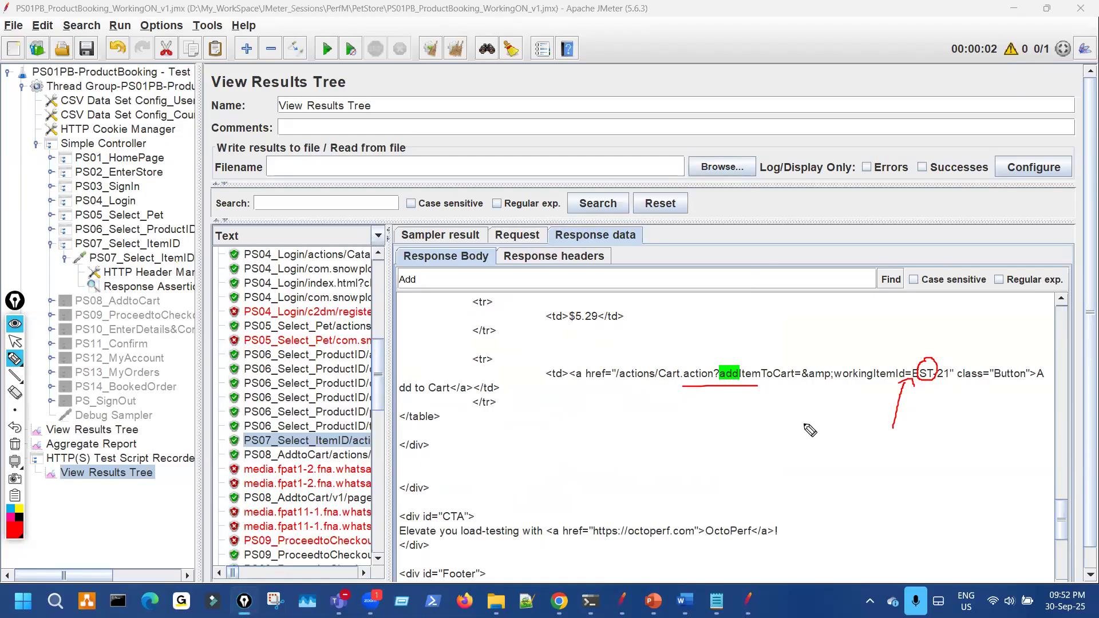
pyautogui.hotkey('ctrl', 'shift', '7')
pyautogui.hotkey('ctrl', 'shift', '2')
# Step: Copy class="Button">Add to Cart</a> from the recorded response into a new third pattern of the PS07_Select_ItemID Response Assertion
pyautogui.click(957, 386)
pyautogui.moveTo(955, 375); pyautogui.dragTo(477, 398)
pyautogui.click(964, 382)
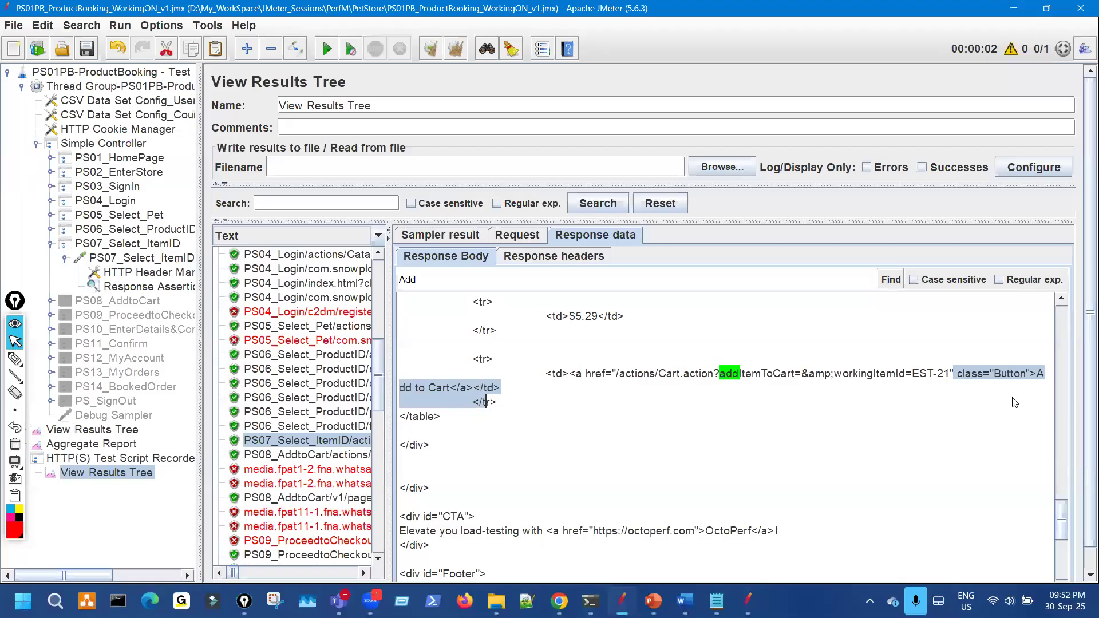
pyautogui.click(996, 411)
pyautogui.moveTo(956, 374); pyautogui.dragTo(473, 389)
pyautogui.hotkey('ctrl', 'c')
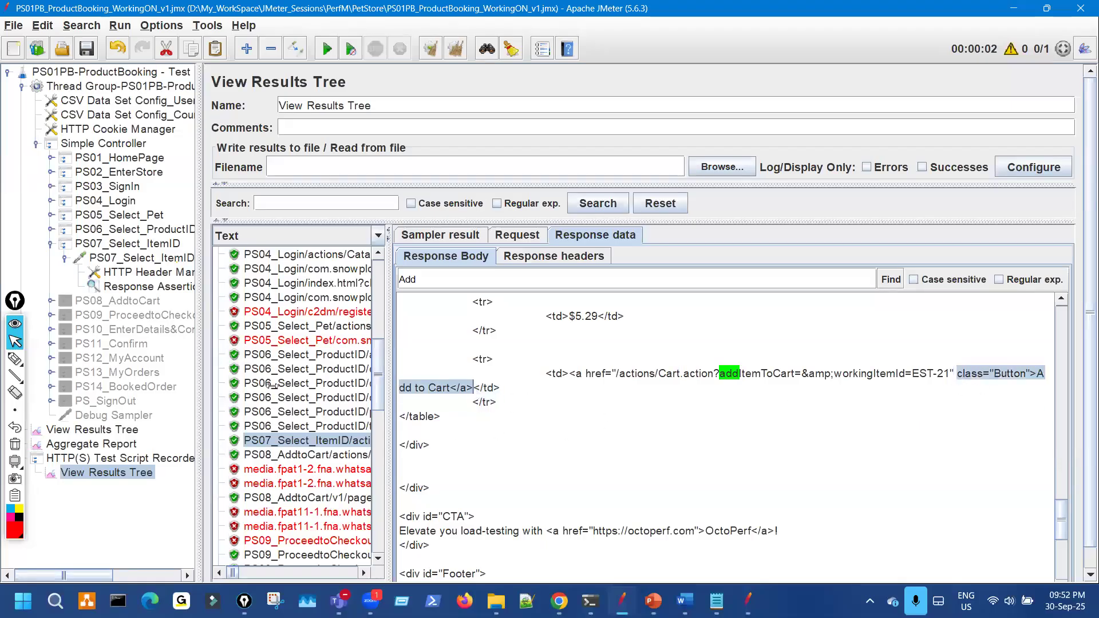
pyautogui.click(147, 286)
pyautogui.click(571, 472)
pyautogui.scroll(-1, 379, 448)
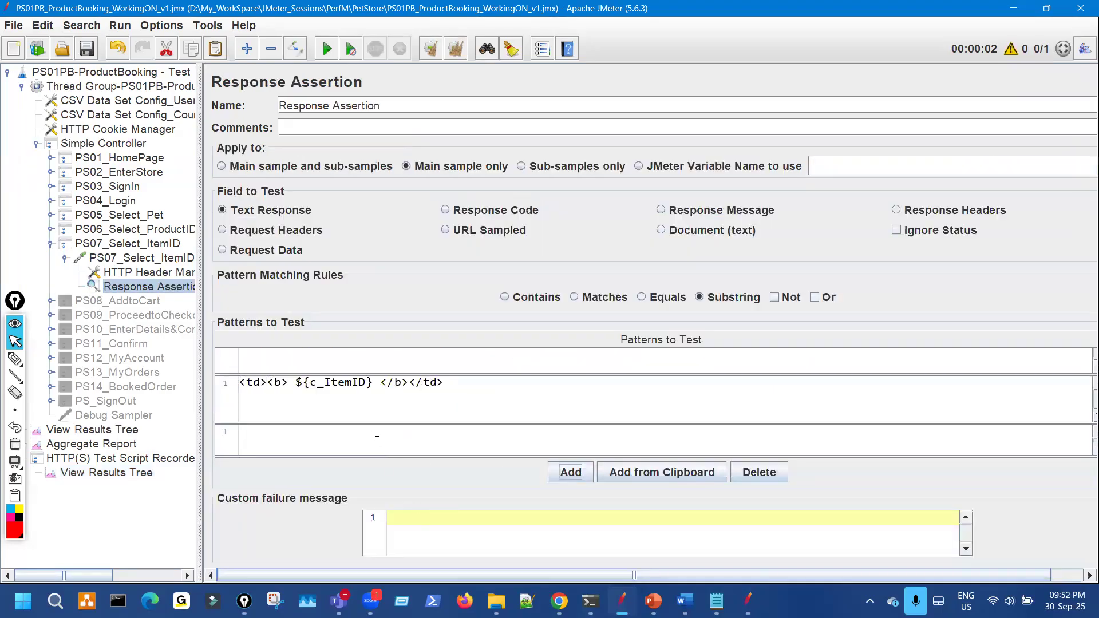
pyautogui.click(376, 441)
pyautogui.hotkey('ctrl', 'v')
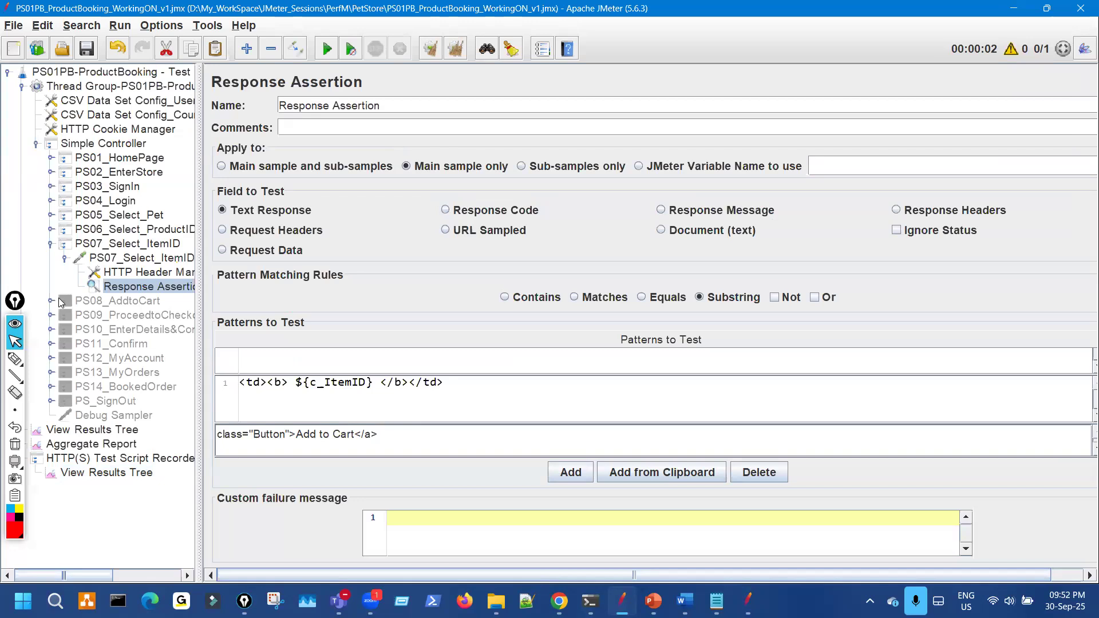
# Step: Enable the PS08_AddtoCart controller and add a Response Assertion to its Cart.action-55 request
pyautogui.click(137, 302)
pyautogui.hotkey('ctrl', 't')
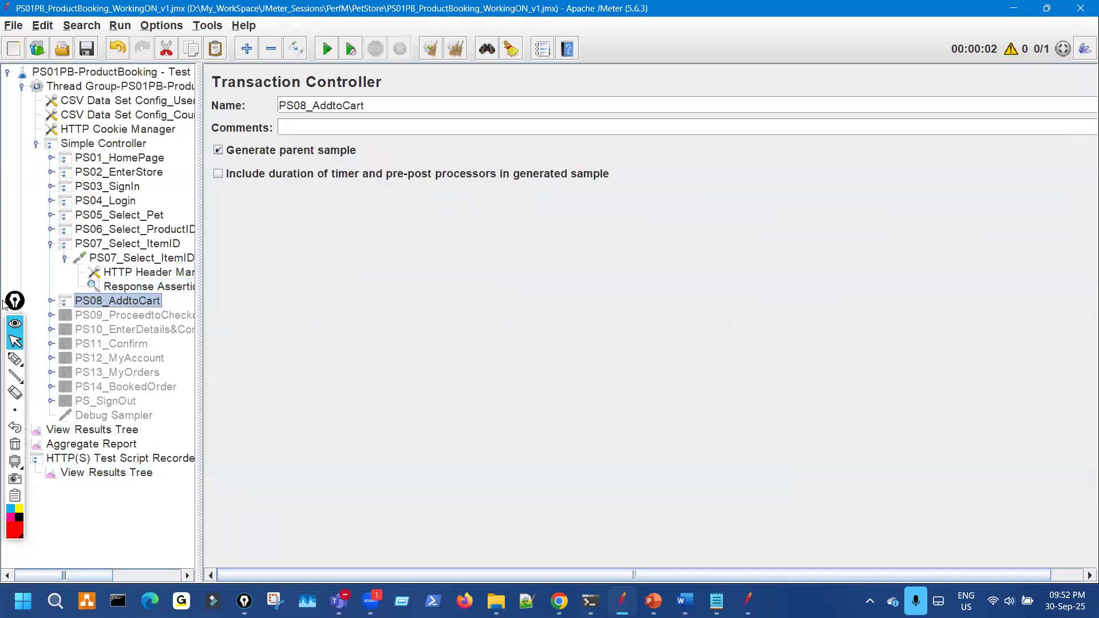
pyautogui.click(51, 300)
pyautogui.click(114, 315)
pyautogui.rightClick(102, 315)
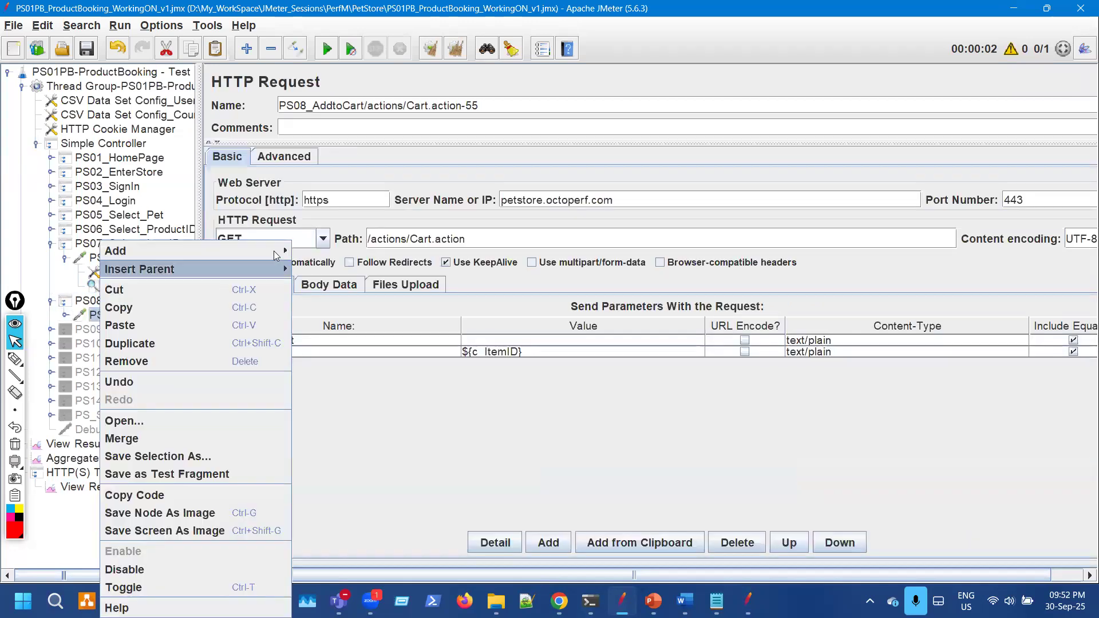
pyautogui.moveTo(229, 251)
pyautogui.click(449, 251)
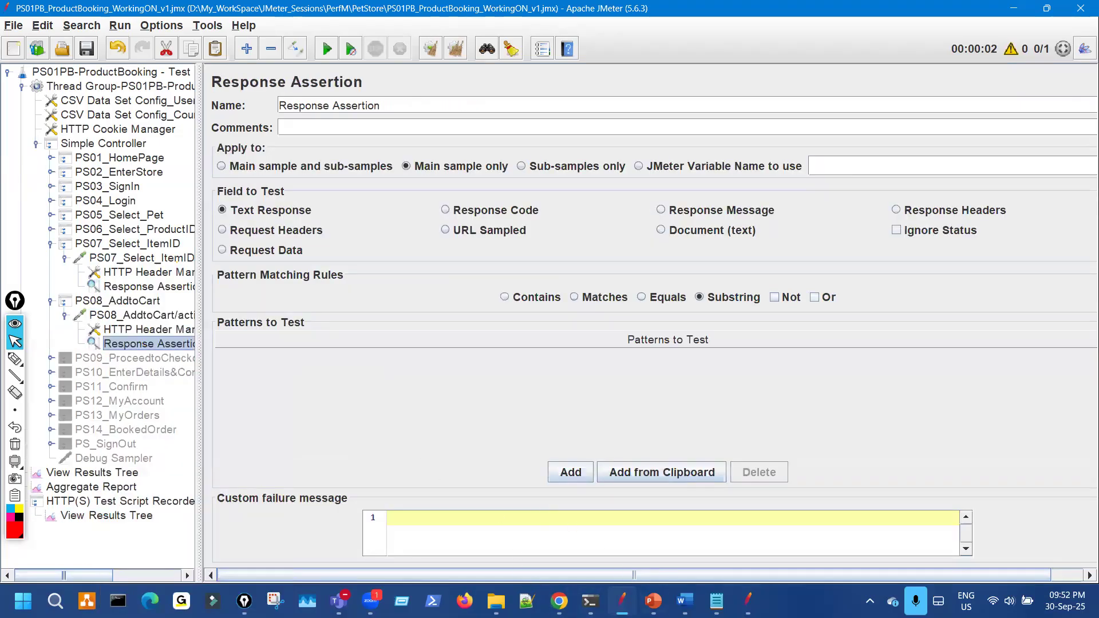
# Step: Switch to the JPetStore shopping cart page in Chrome and mark the Sign Out link as check 1
pyautogui.click(559, 601)
pyautogui.click(176, 346)
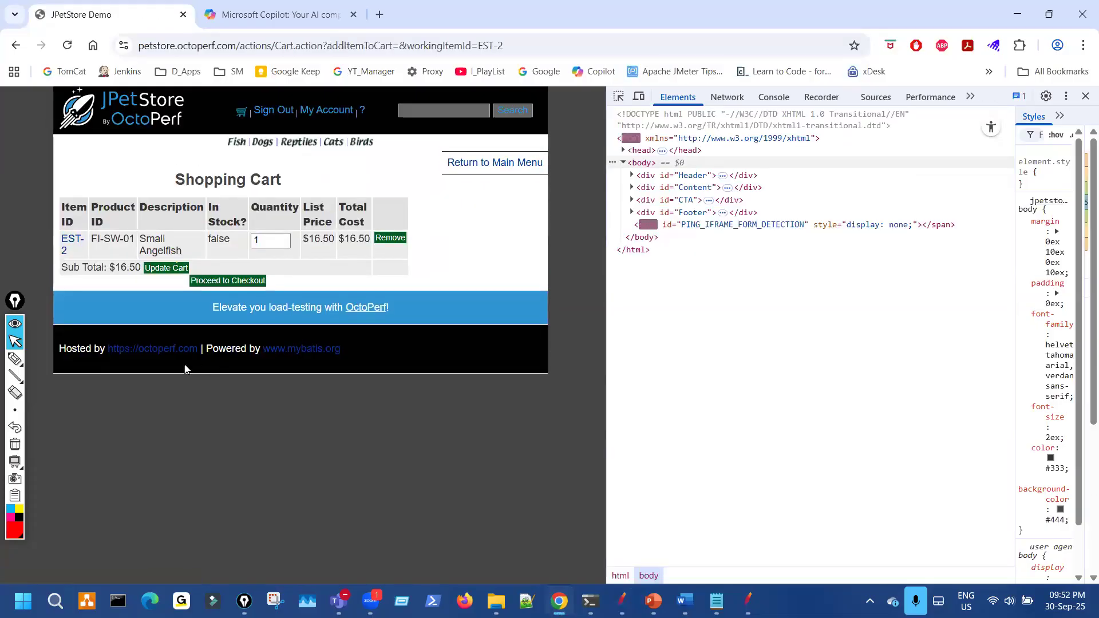
pyautogui.click(15, 359)
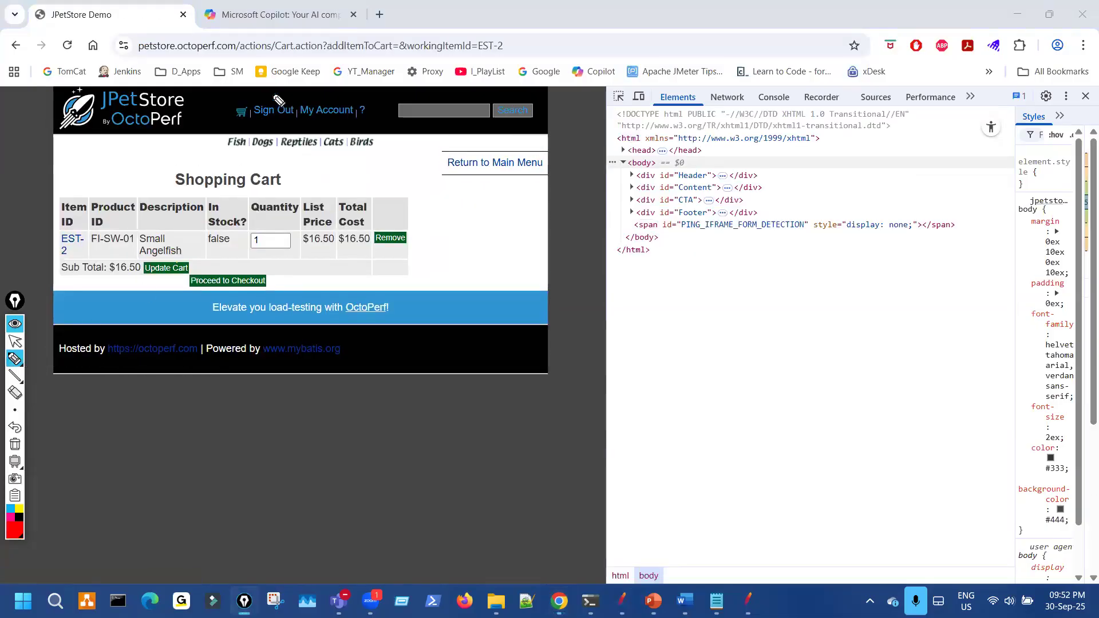
pyautogui.moveTo(300, 101); pyautogui.dragTo(259, 100)
pyautogui.moveTo(425, 138)
pyautogui.mouseDown()
pyautogui.moveTo(432, 163)
pyautogui.moveTo(402, 142)
pyautogui.moveTo(423, 138)
pyautogui.mouseUp()
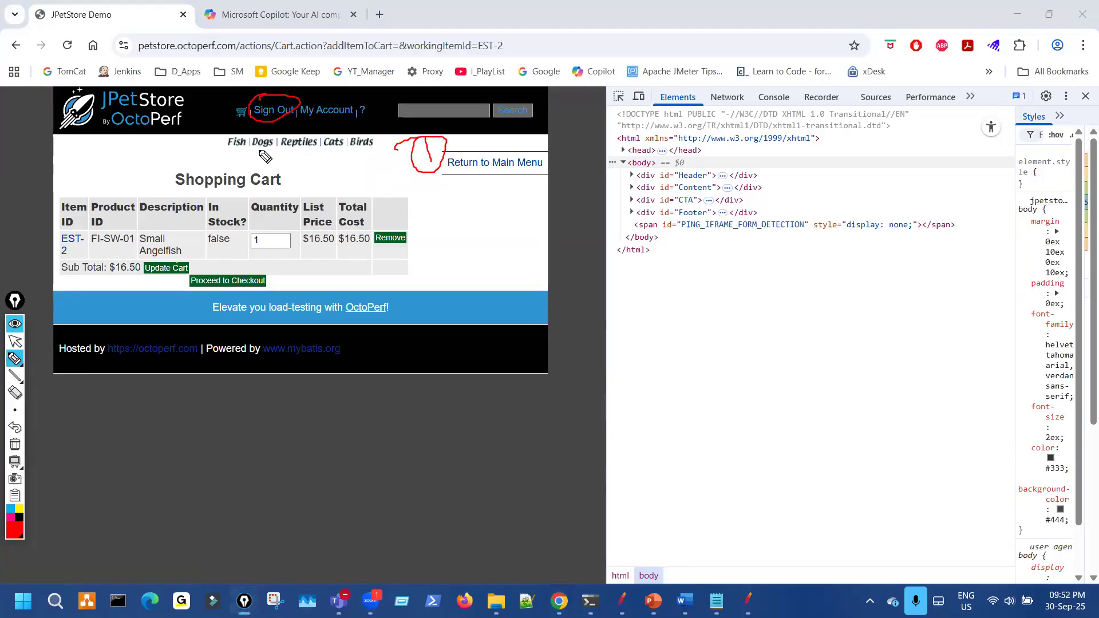
# Step: Mark item ID EST-2 in the page address and in the cart table as check 2
pyautogui.moveTo(504, 39); pyautogui.dragTo(485, 35)
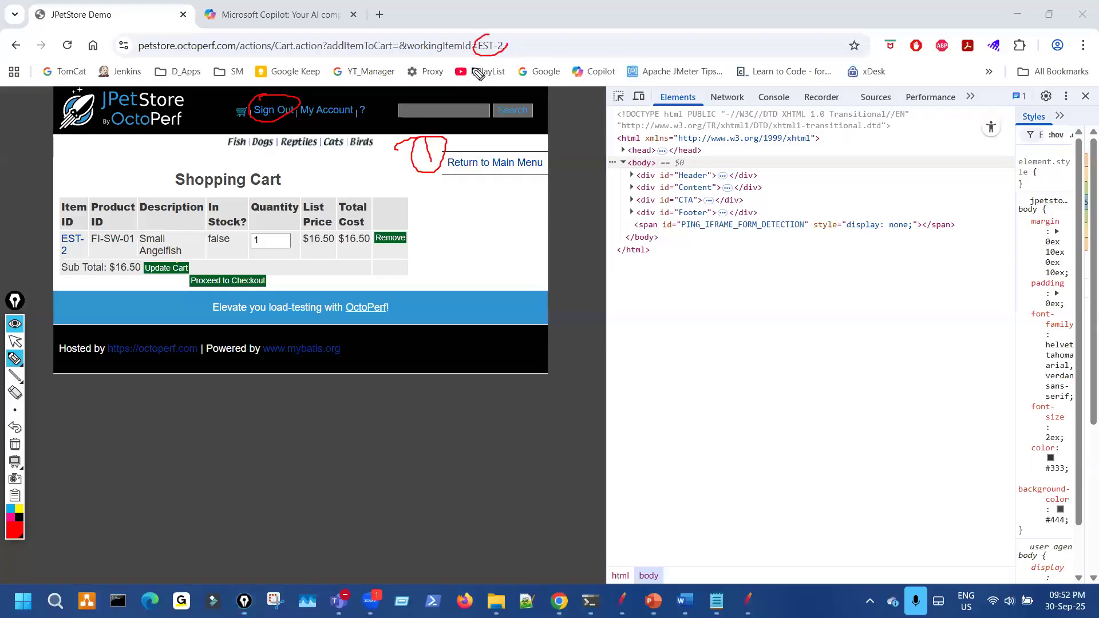
pyautogui.moveTo(98, 228); pyautogui.dragTo(97, 252)
pyautogui.moveTo(450, 247); pyautogui.dragTo(483, 262)
pyautogui.moveTo(458, 226); pyautogui.dragTo(487, 237)
pyautogui.click(526, 251)
pyautogui.moveTo(464, 319); pyautogui.dragTo(520, 306)
# Step: Mark the cart's Proceed to Checkout button as check 3
pyautogui.moveTo(166, 330)
pyautogui.mouseDown()
pyautogui.moveTo(194, 290)
pyautogui.moveTo(217, 297)
pyautogui.moveTo(212, 275)
pyautogui.moveTo(264, 270)
pyautogui.mouseUp()
pyautogui.moveTo(208, 471); pyautogui.dragTo(249, 491)
pyautogui.moveTo(220, 433); pyautogui.dragTo(246, 436)
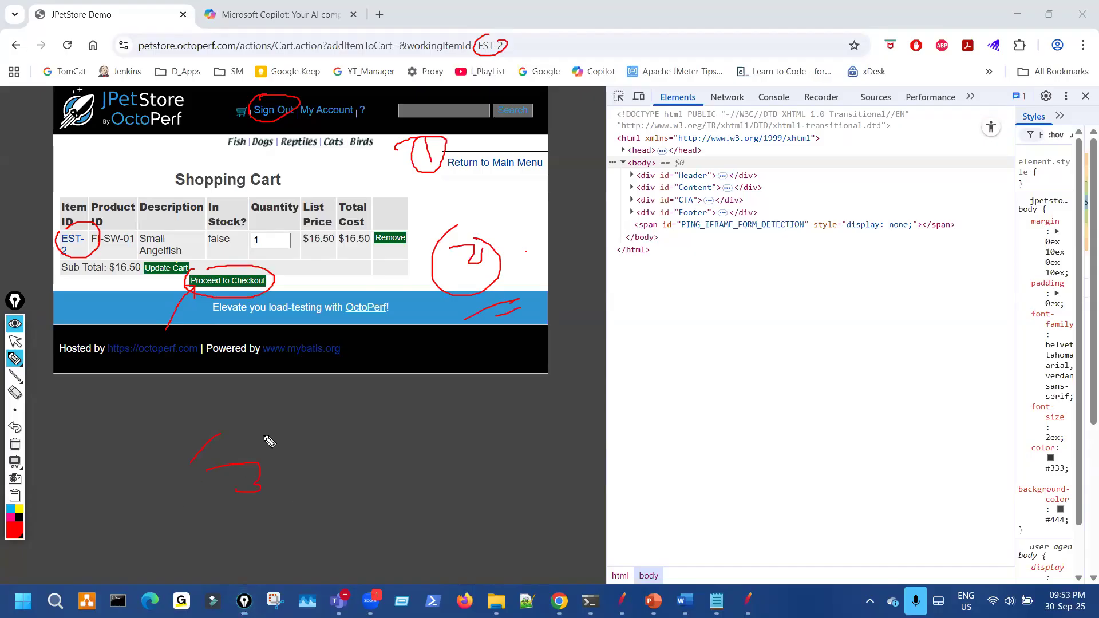
pyautogui.moveTo(332, 508); pyautogui.dragTo(256, 533)
pyautogui.moveTo(296, 531); pyautogui.dragTo(372, 506)
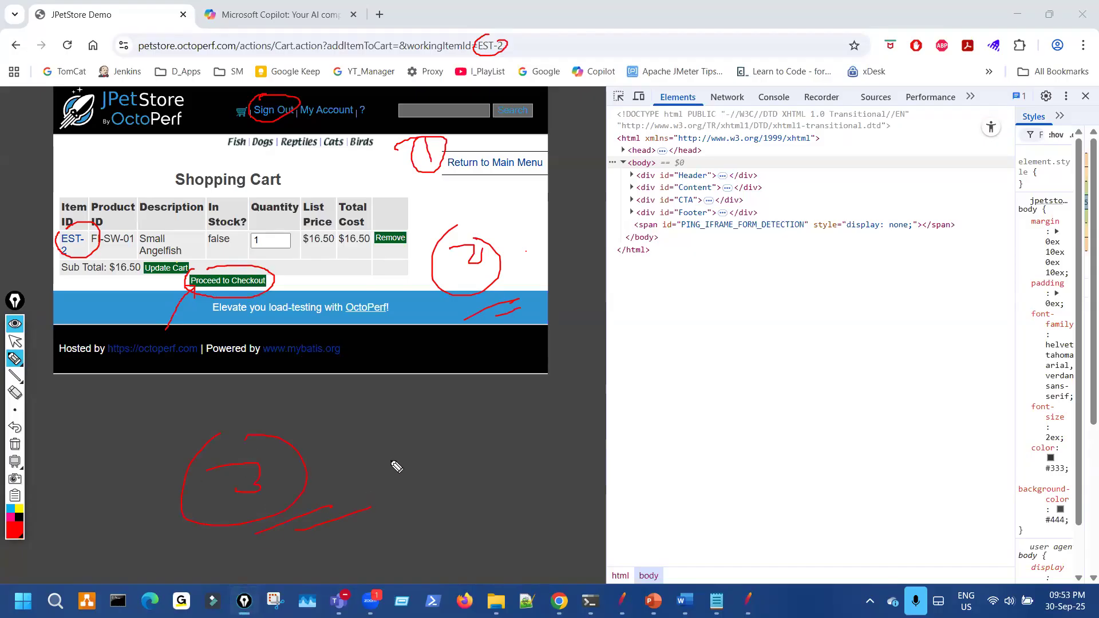
# Step: Clear the pen marks from the shopping cart page and switch back to the PetStore script in JMeter
pyautogui.hotkey('ctrl', 'shift', '7')
pyautogui.hotkey('ctrl', 'shift', '2')
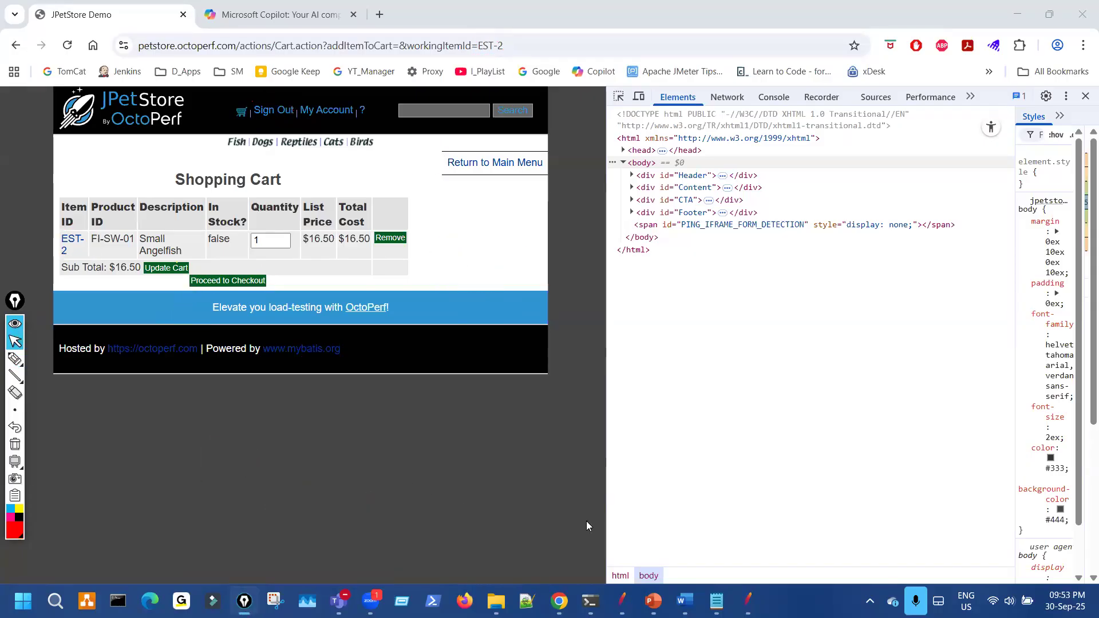
pyautogui.moveTo(622, 601)
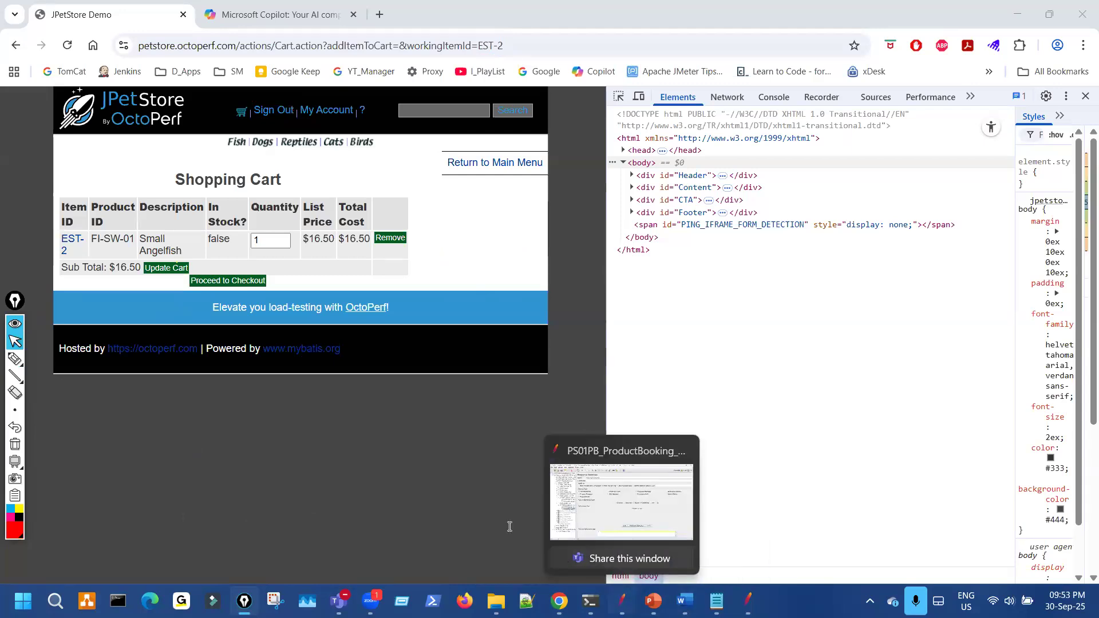
pyautogui.click(622, 601)
# Step: Copy the Sign Out link pattern from PS07_Select_ItemID's Response Assertion into a new pattern of PS08_AddtoCart's Response Assertion
pyautogui.click(140, 290)
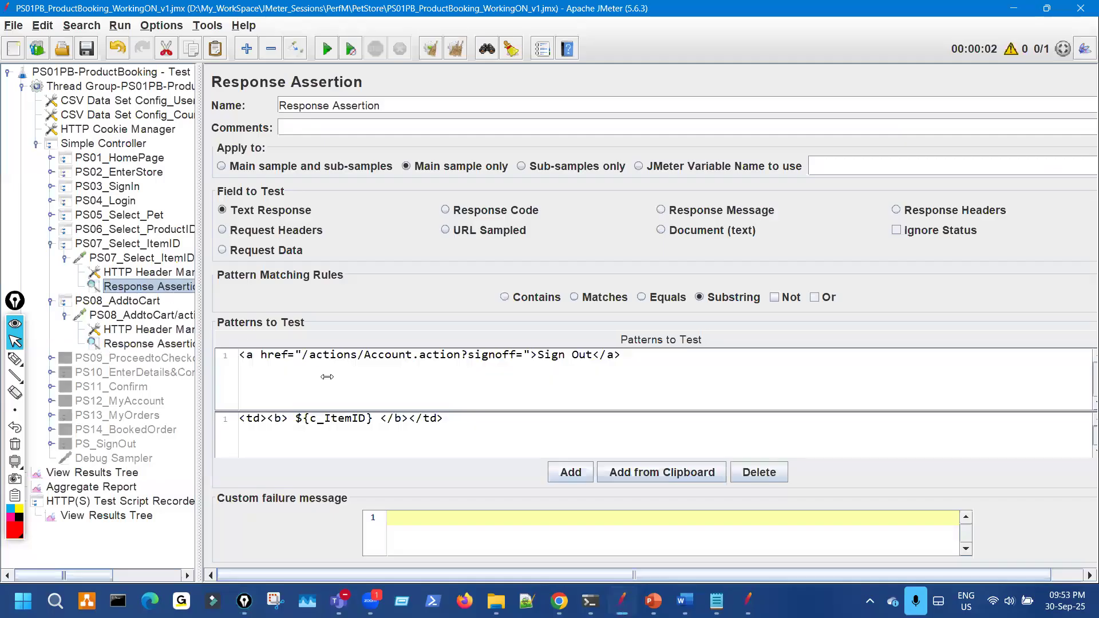
pyautogui.doubleClick(332, 371)
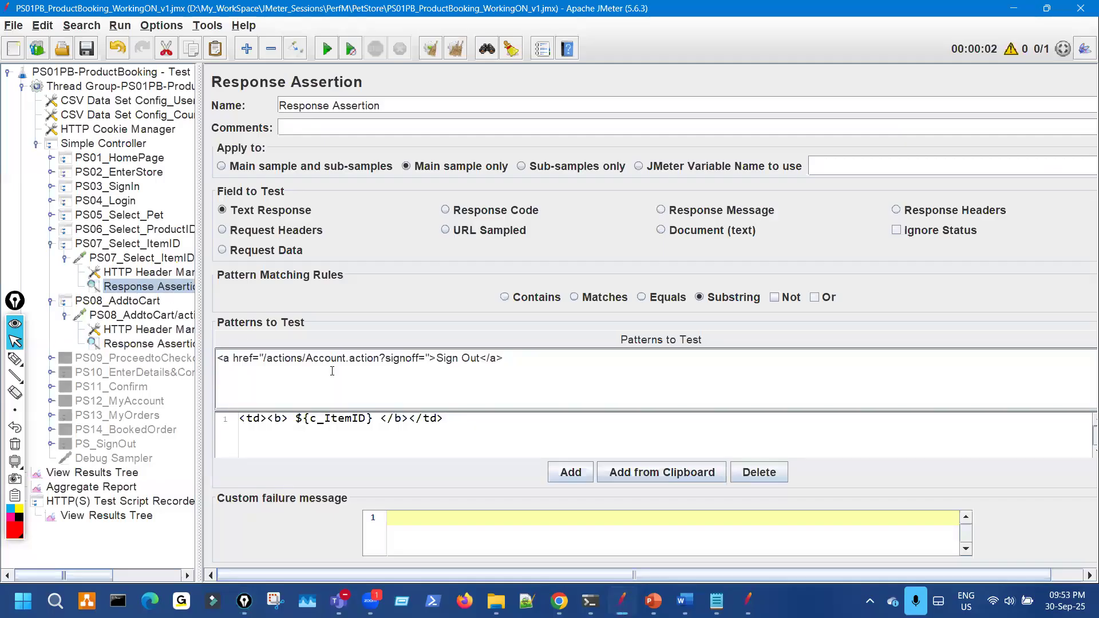
pyautogui.hotkey('ctrl', 'a')
pyautogui.hotkey('ctrl', 'c')
pyautogui.click(148, 344)
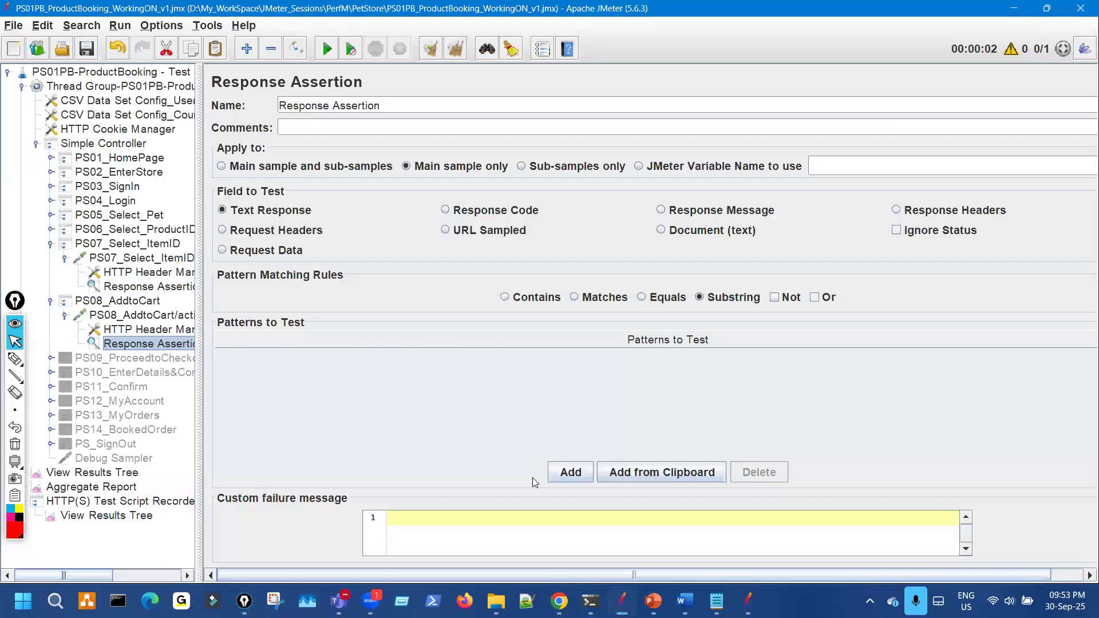
pyautogui.click(570, 472)
pyautogui.click(381, 369)
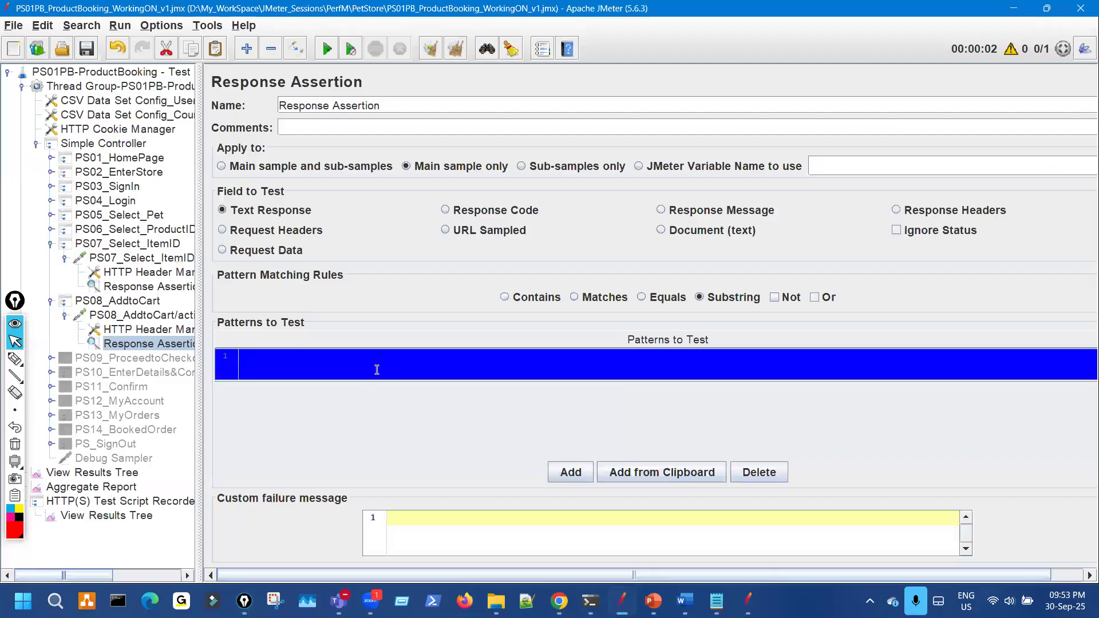
pyautogui.hotkey('ctrl', 'v')
# Step: Copy item ID EST-21 from the PS07_Select_ItemID request in the recorder's View Results Tree
pyautogui.click(135, 516)
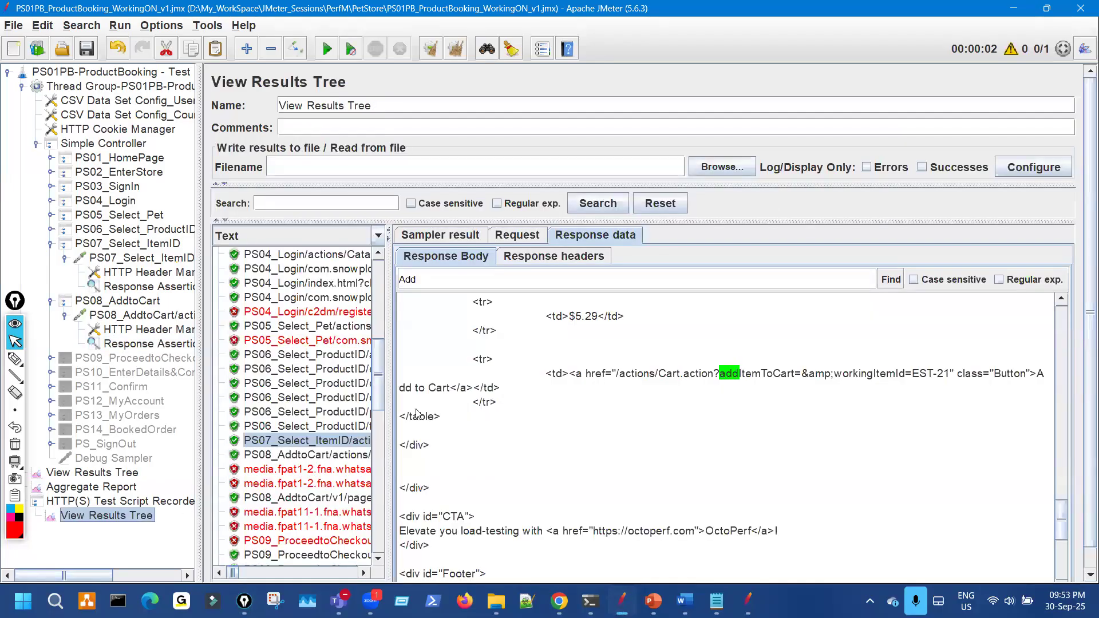
pyautogui.press('Down')
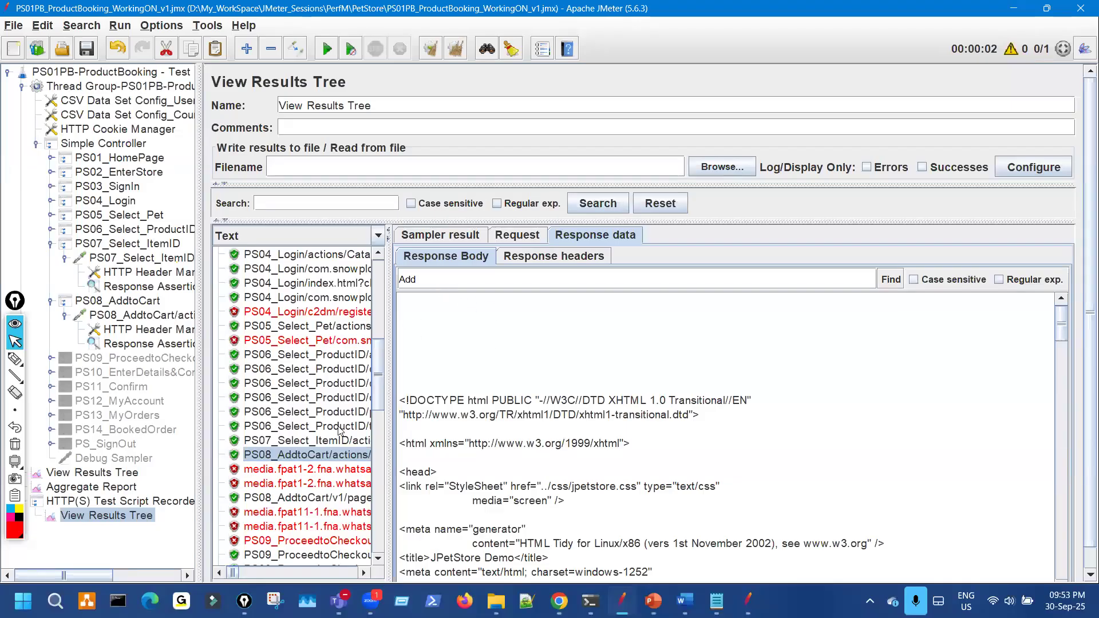
pyautogui.press('Up')
pyautogui.click(517, 235)
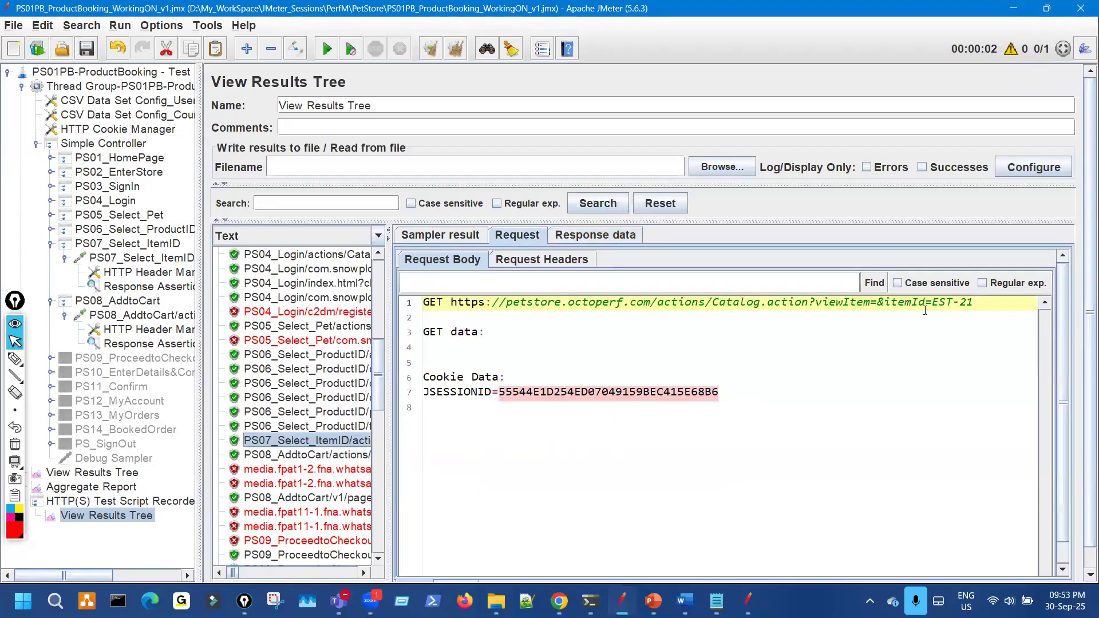
pyautogui.moveTo(933, 301); pyautogui.dragTo(973, 302)
pyautogui.hotkey('ctrl', 'c')
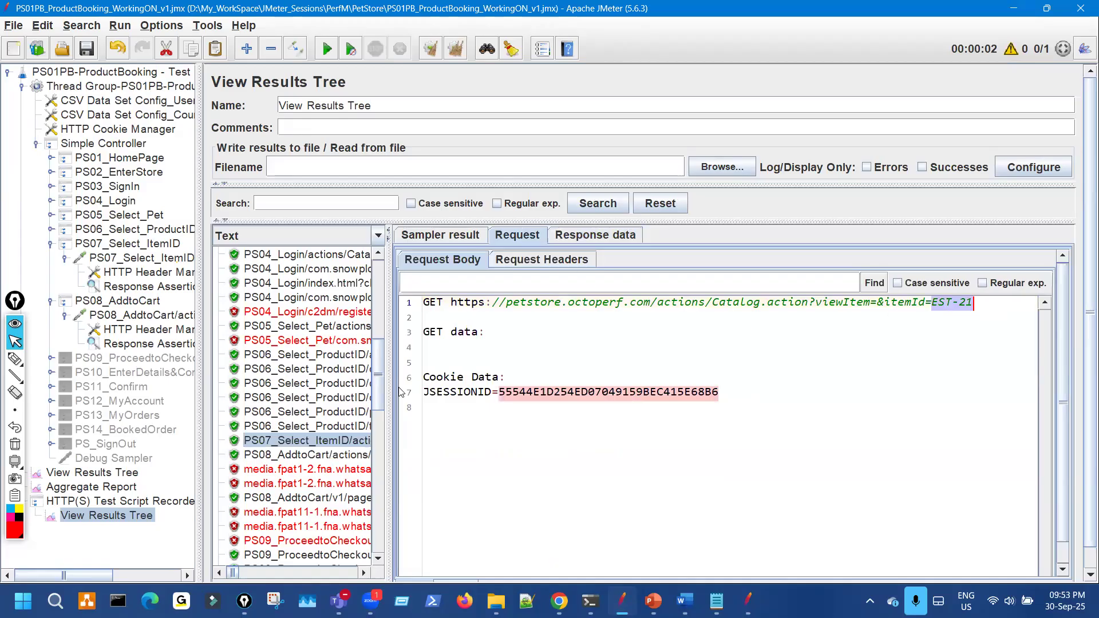
# Step: Search the recorded PS08_AddtoCart response body for EST-21
pyautogui.click(344, 457)
pyautogui.click(584, 235)
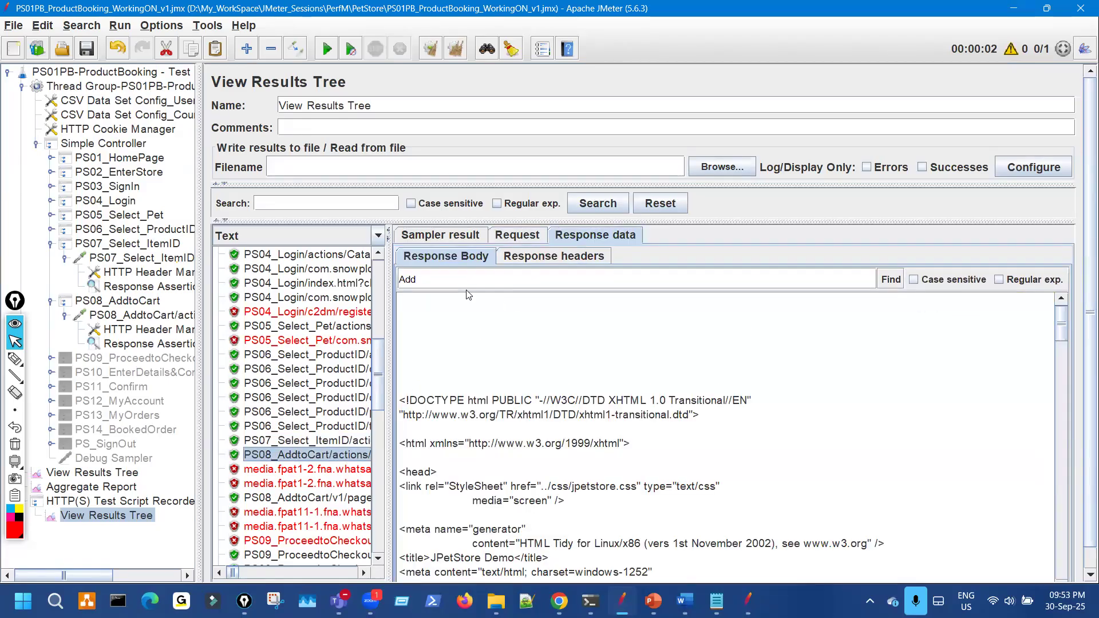
pyautogui.doubleClick(407, 280)
pyautogui.hotkey('ctrl', 'v')
pyautogui.click(891, 279)
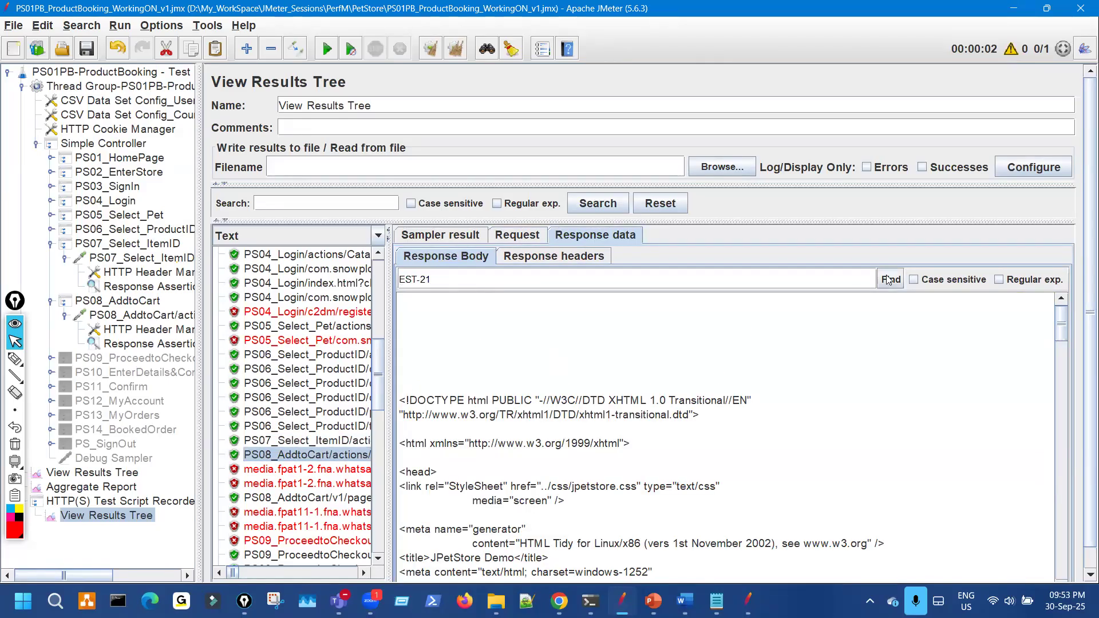
pyautogui.scroll(2, 795, 455)
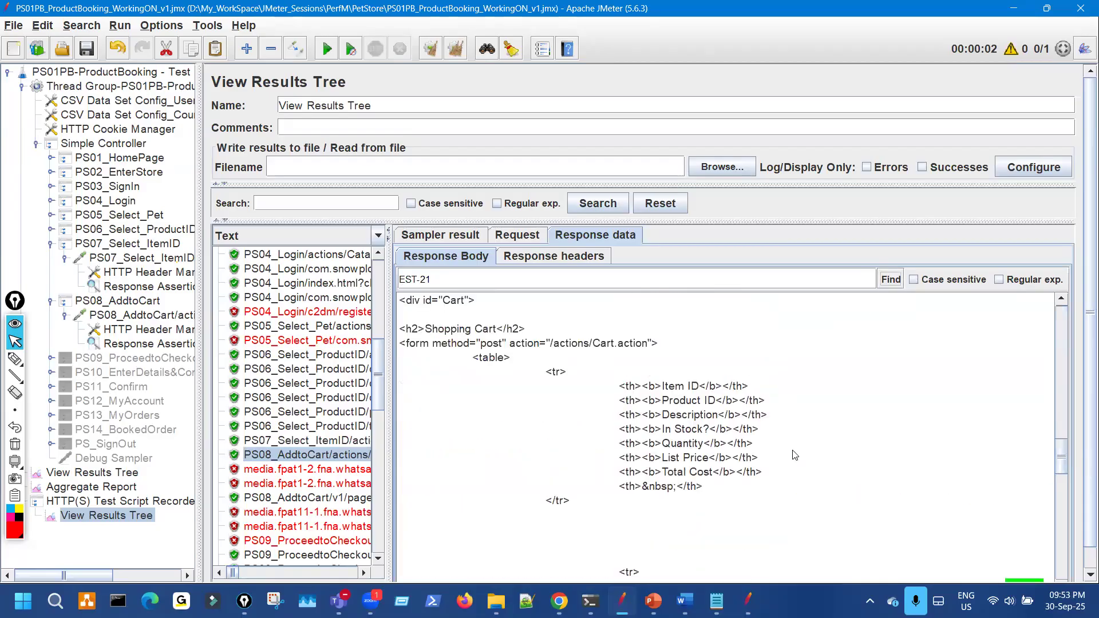
pyautogui.scroll(-4, 794, 455)
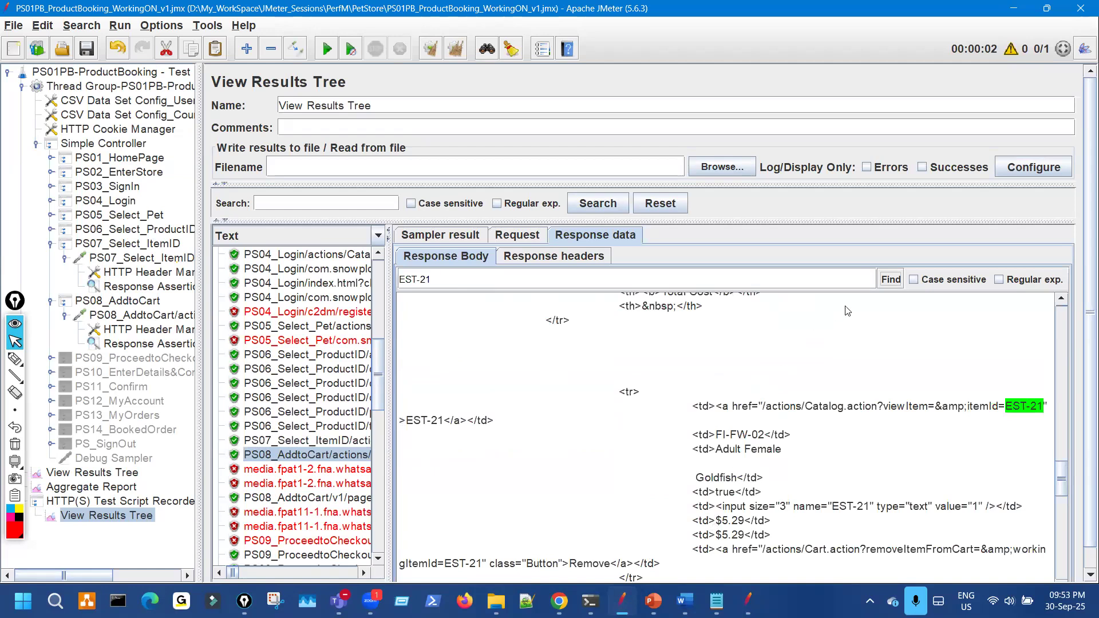
# Step: Step through the EST-21 occurrences in the PS08_AddtoCart response and compare them with the cart page's item ID in Chrome
pyautogui.click(892, 283)
pyautogui.click(892, 280)
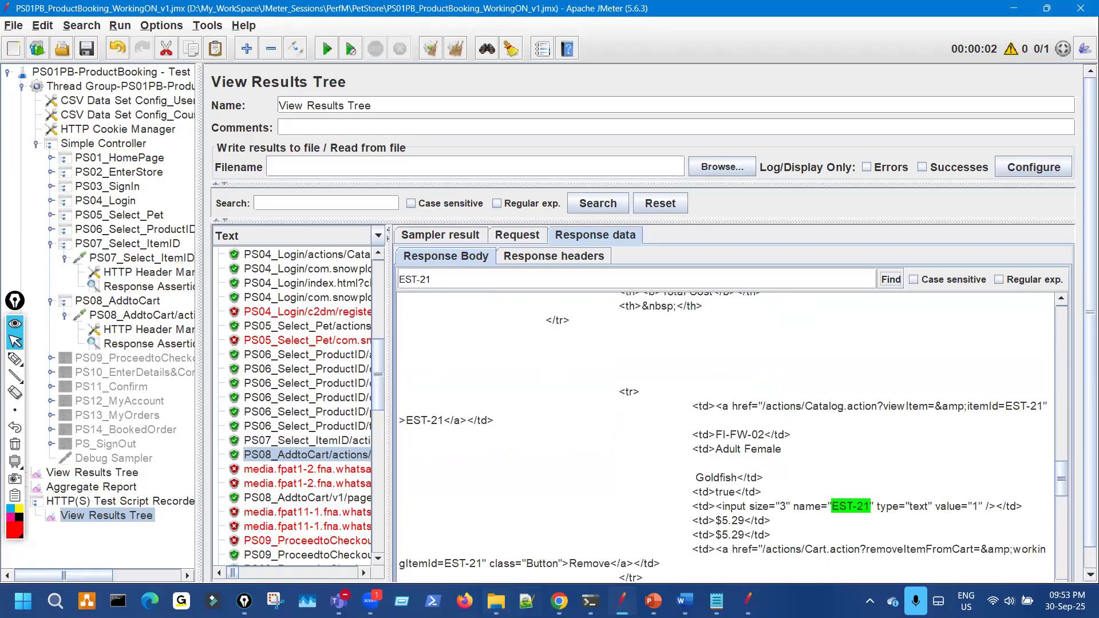
pyautogui.click(559, 600)
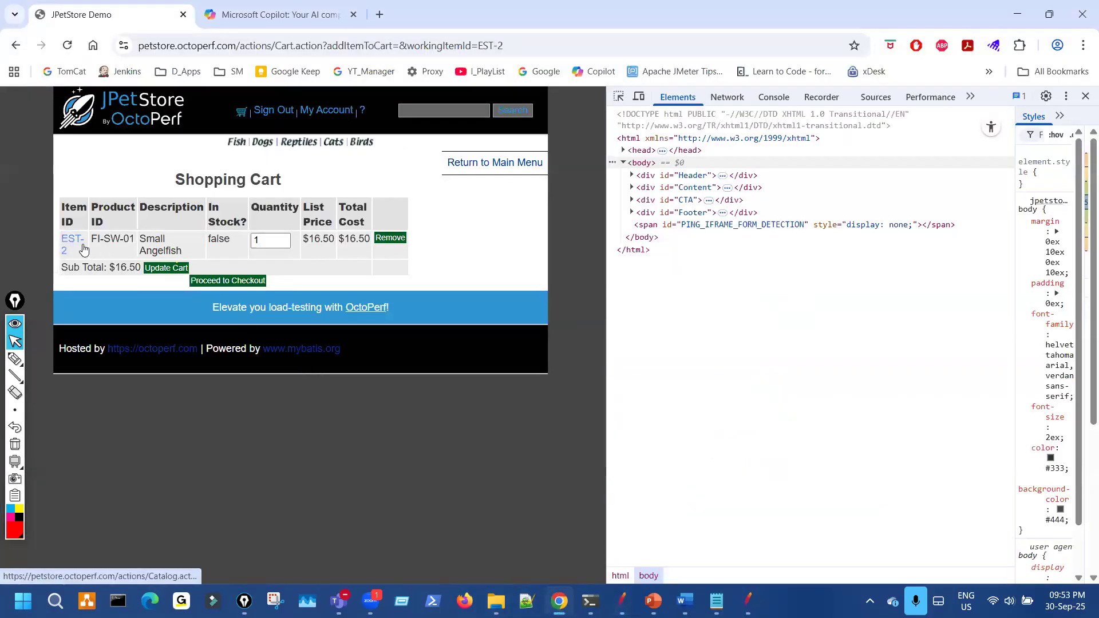
pyautogui.click(621, 600)
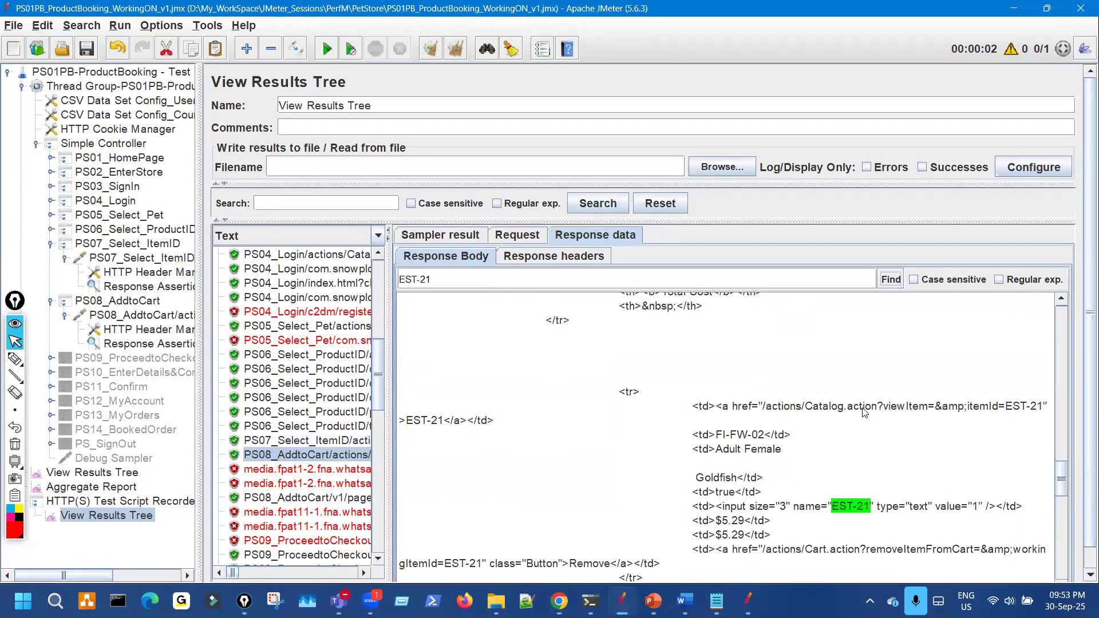
pyautogui.click(891, 283)
pyautogui.click(892, 283)
pyautogui.click(892, 283)
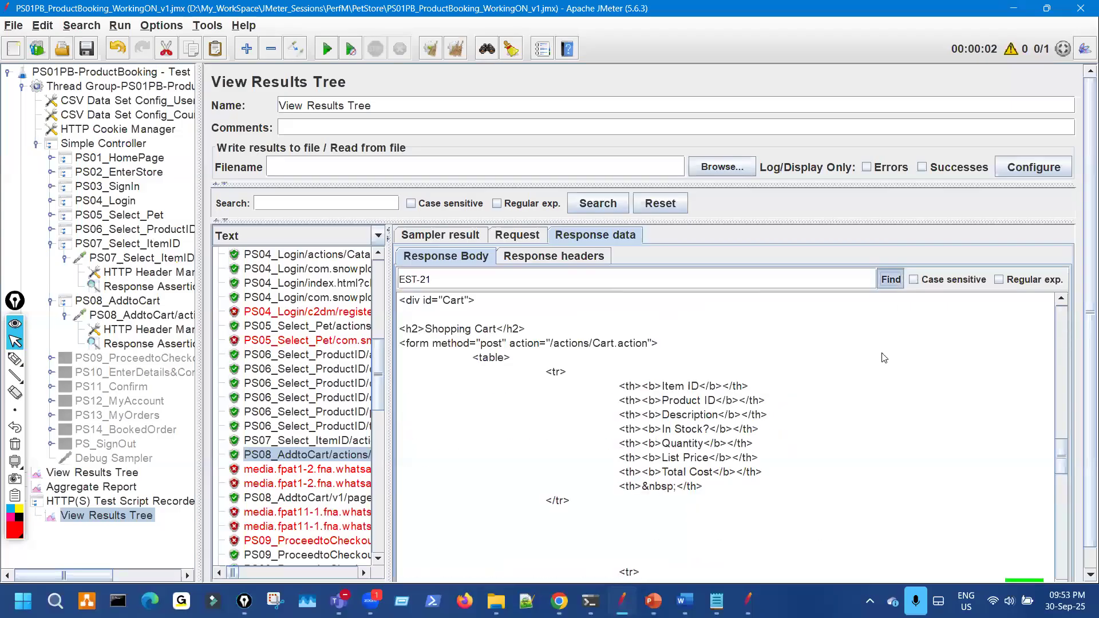
pyautogui.scroll(-5, 884, 358)
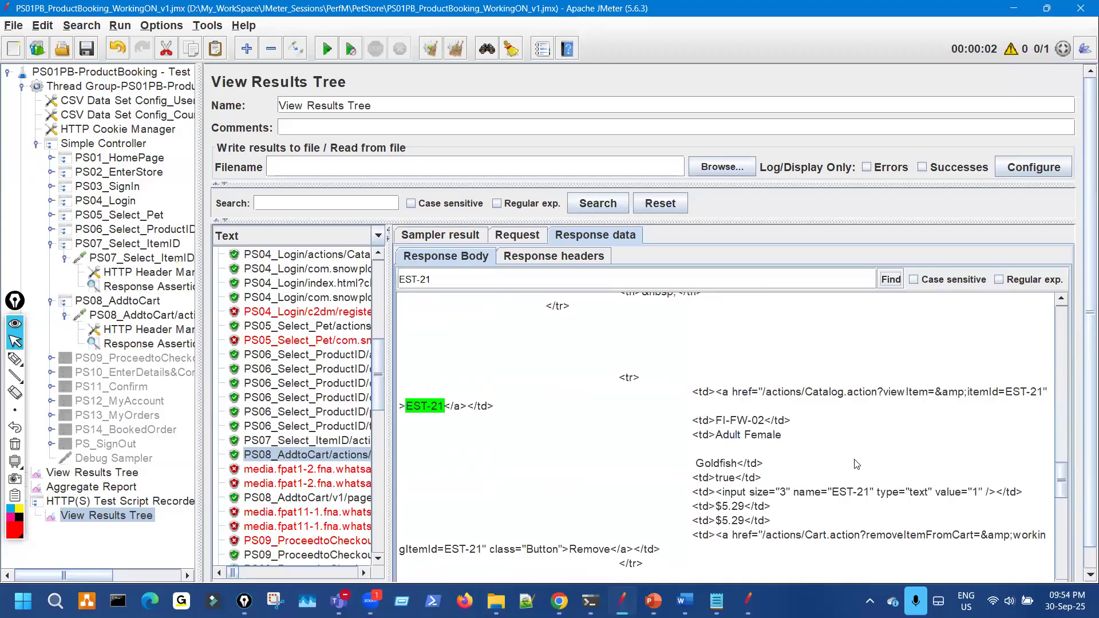
pyautogui.click(888, 281)
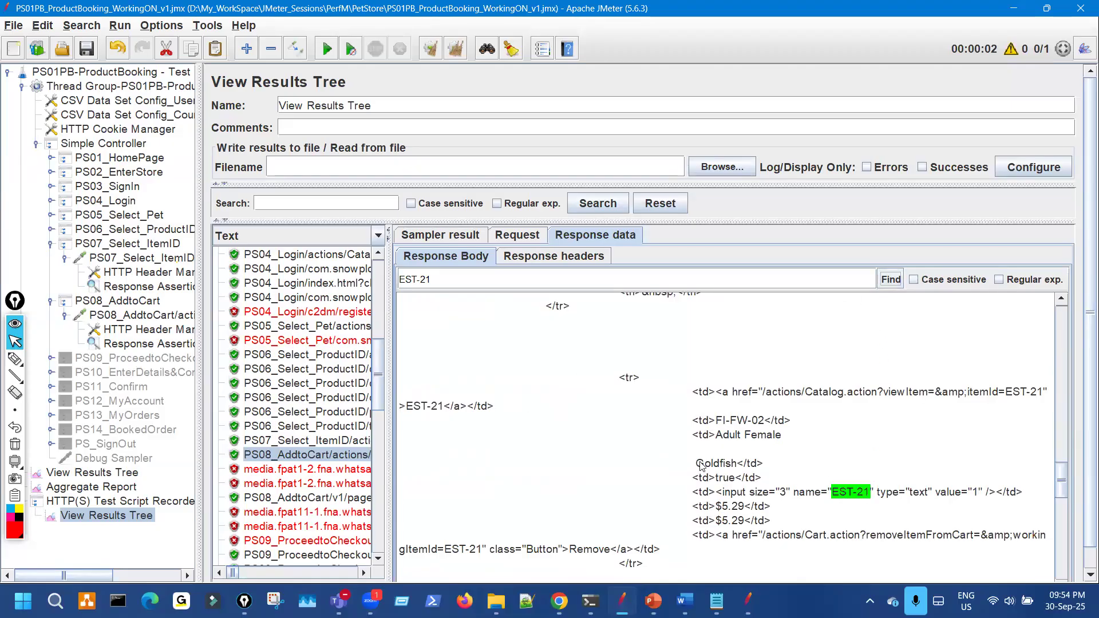
# Step: Underline the name="EST-21" attribute in the cart's quantity input and clear the pen mark
pyautogui.hotkey('ctrl', 'shift', '3')
pyautogui.moveTo(753, 498); pyautogui.dragTo(854, 501)
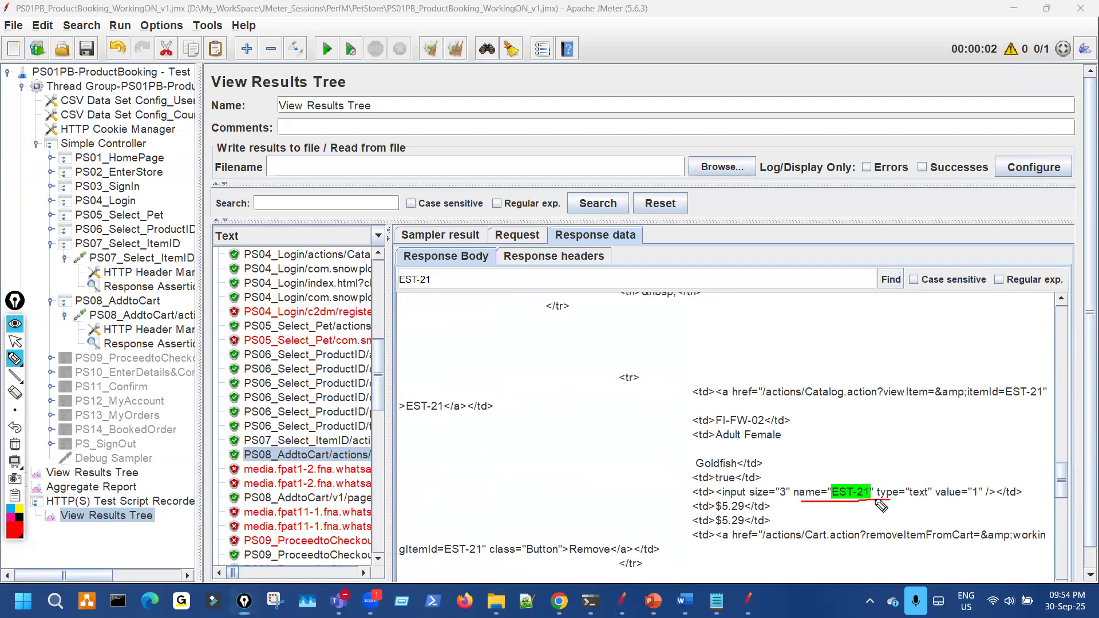
pyautogui.hotkey('ctrl', 'shift', '1')
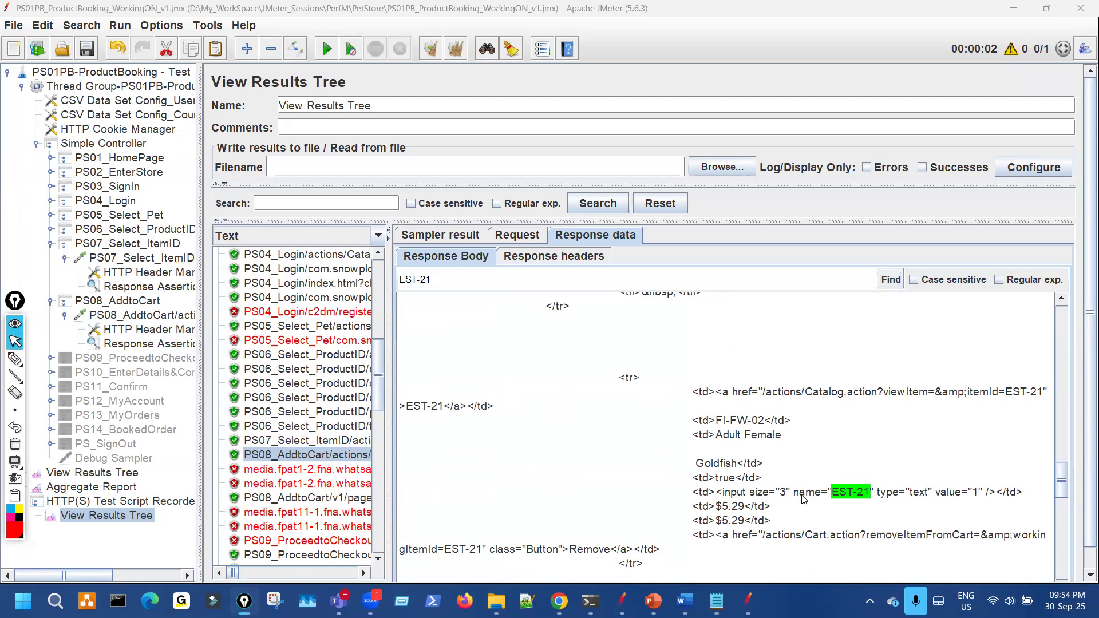
pyautogui.moveTo(783, 498); pyautogui.dragTo(864, 498)
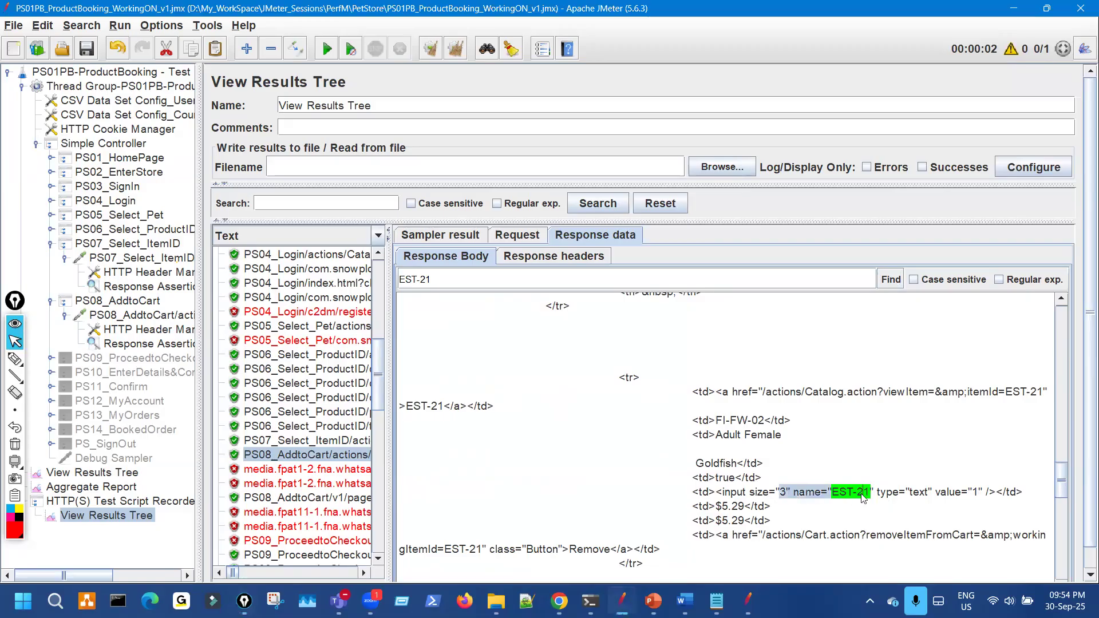
pyautogui.click(855, 498)
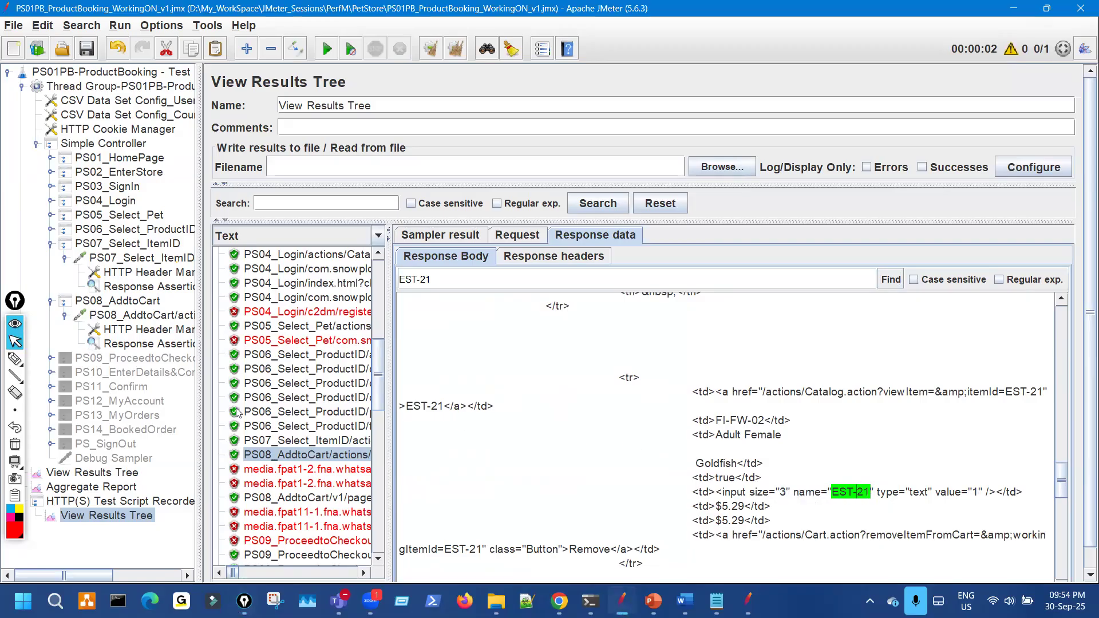
# Step: Reduce the item ID pattern in PS07_Select_ItemID's Response Assertion to ${c_ItemID}
pyautogui.click(176, 343)
pyautogui.click(164, 288)
pyautogui.doubleClick(328, 421)
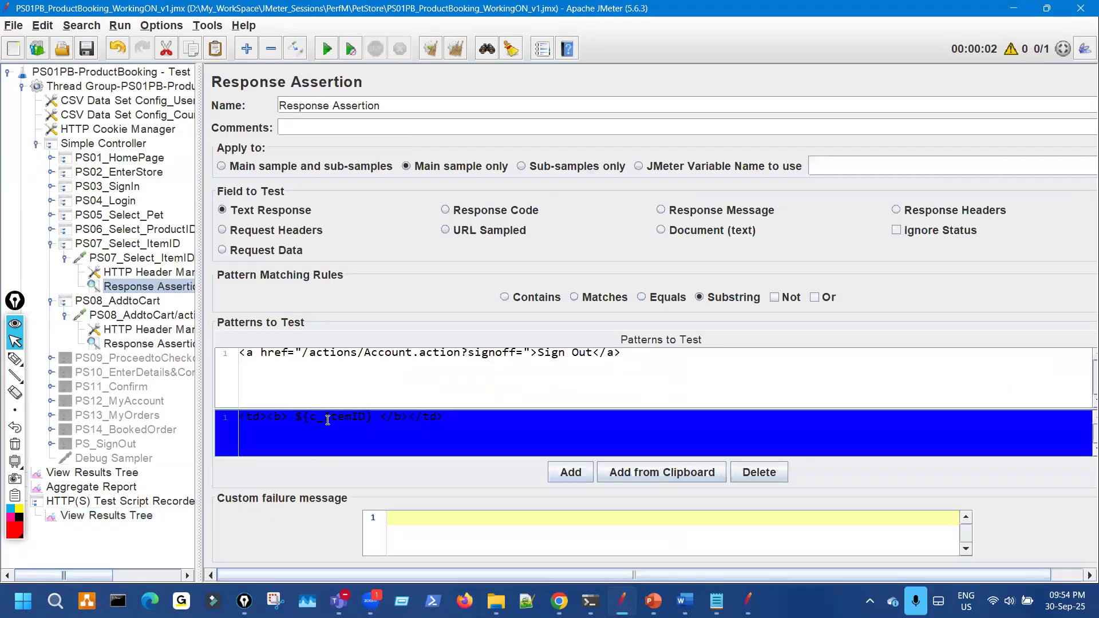
pyautogui.moveTo(285, 420); pyautogui.dragTo(322, 421)
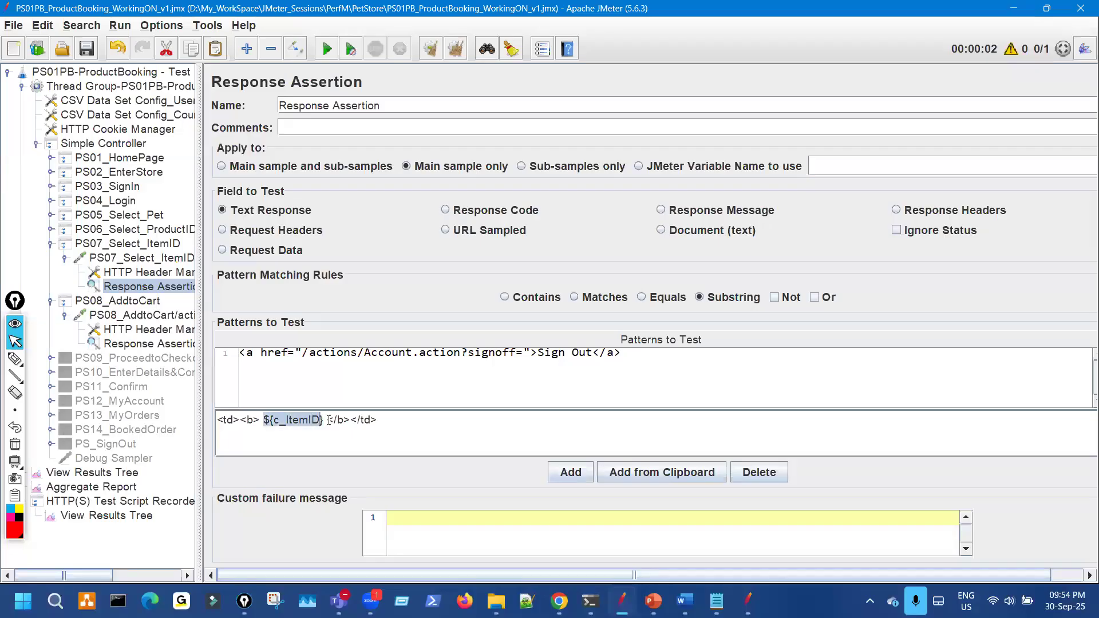
pyautogui.hotkey('shift', 'Right')
pyautogui.hotkey('ctrl', 'x')
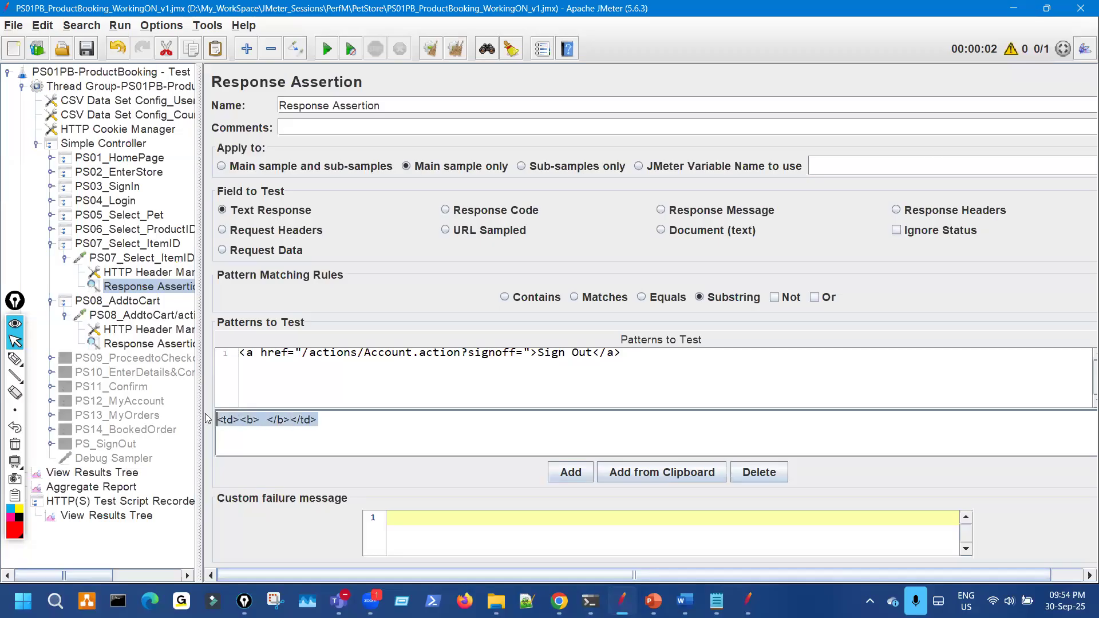
pyautogui.hotkey('ctrl', 'v')
# Step: Add ${c_ItemID} as the second pattern in PS08_AddtoCart's Response Assertion
pyautogui.click(165, 347)
pyautogui.click(570, 473)
pyautogui.hotkey('ctrl', 'v')
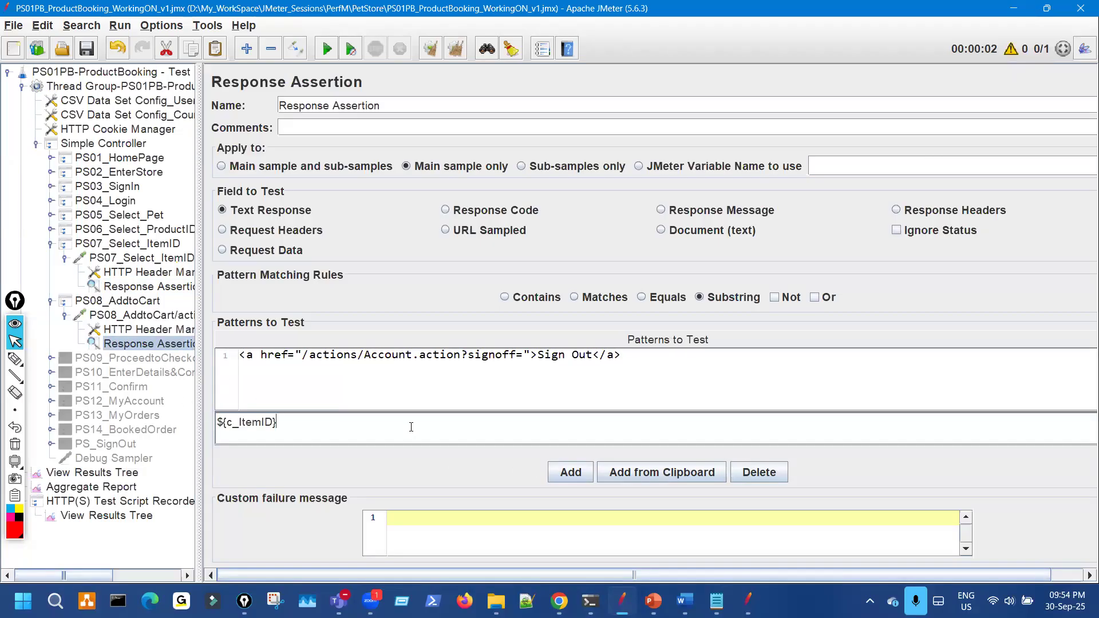
# Step: Find "Proceed" in the recorded PS08_AddtoCart response and add class="Button">Proceed to Checkout as the third pattern of its Response Assertion
pyautogui.click(558, 480)
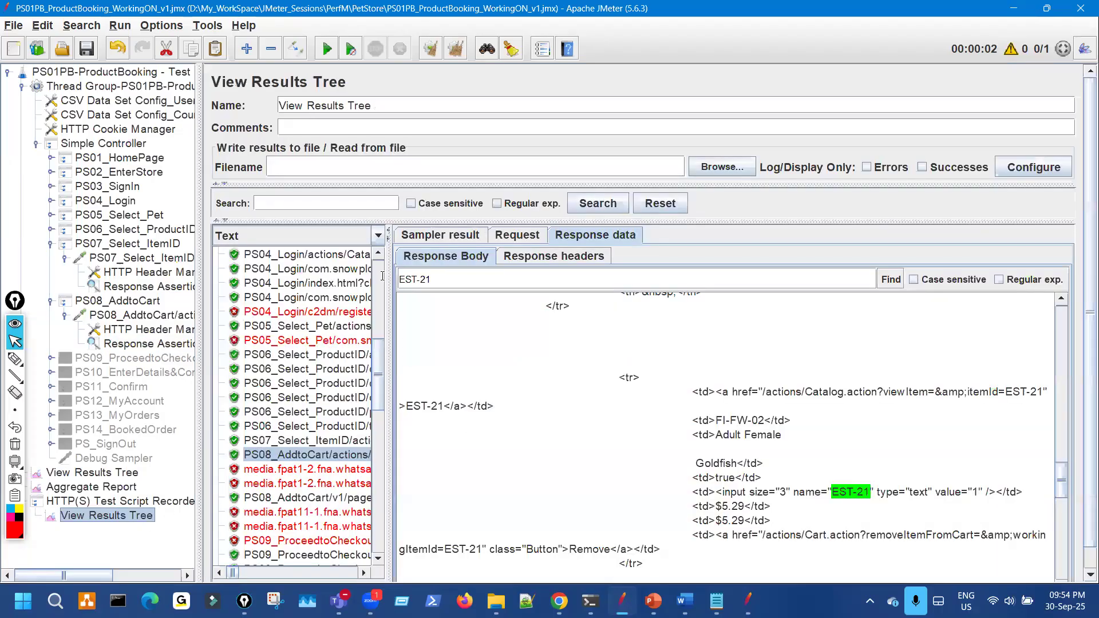
pyautogui.hotkey('ctrl', 'a')
pyautogui.write('Proceed')
pyautogui.press('Return')
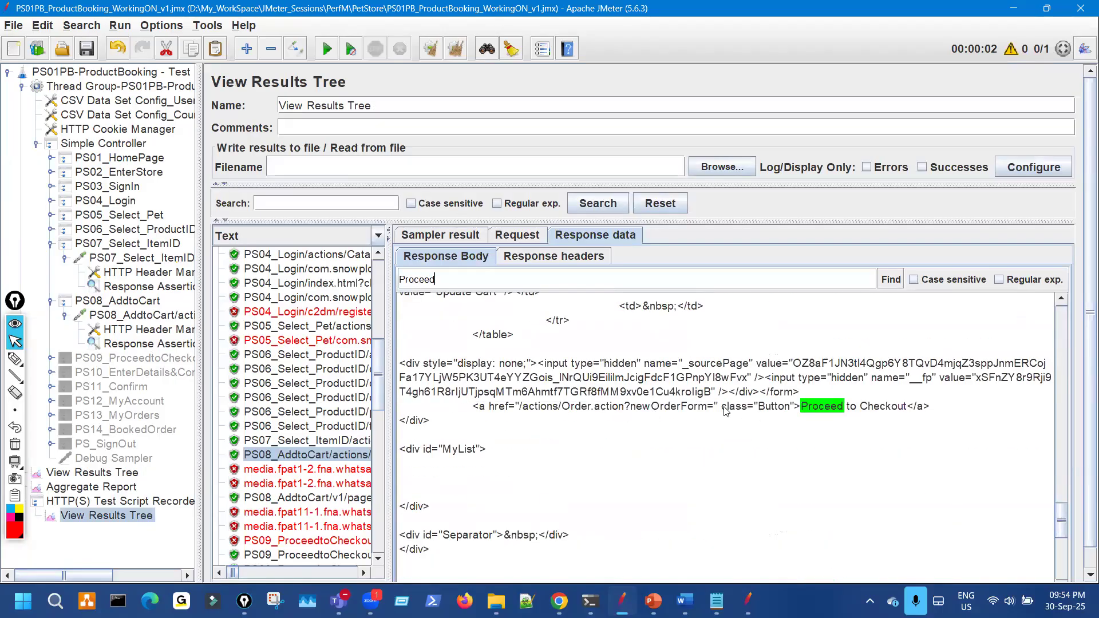
pyautogui.moveTo(742, 410); pyautogui.dragTo(908, 410)
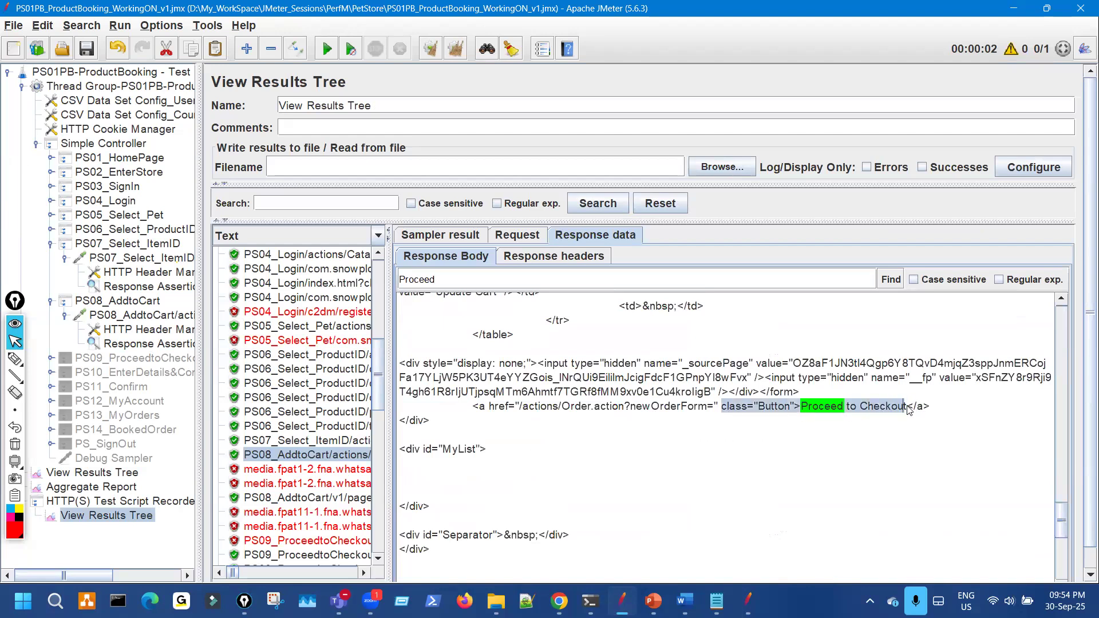
pyautogui.click(189, 345)
pyautogui.doubleClick(525, 450)
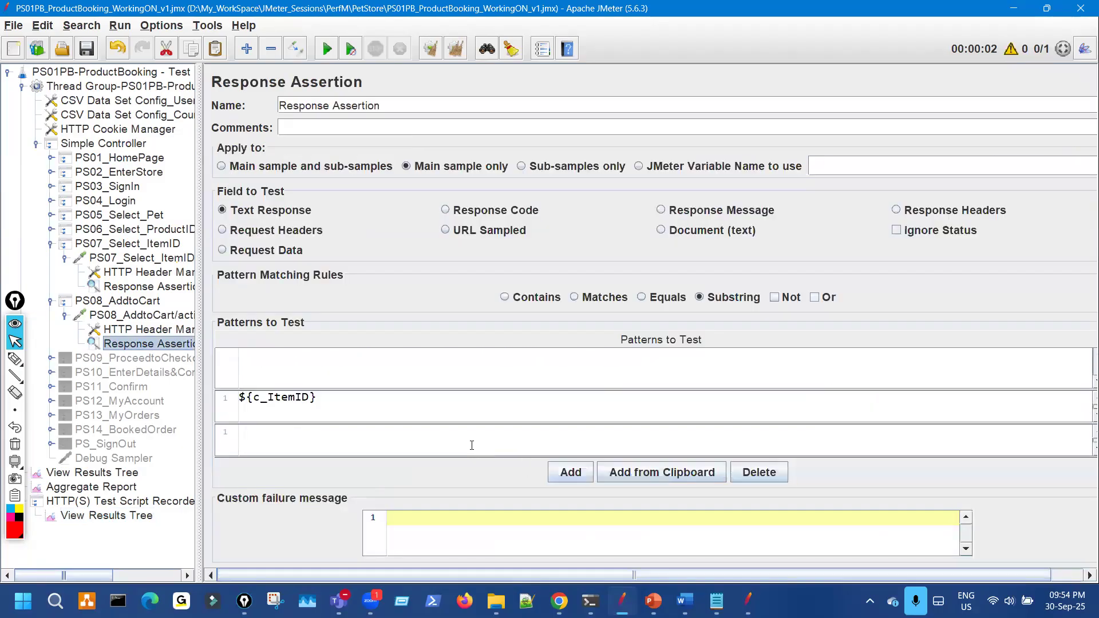
pyautogui.hotkey('ctrl', 'v')
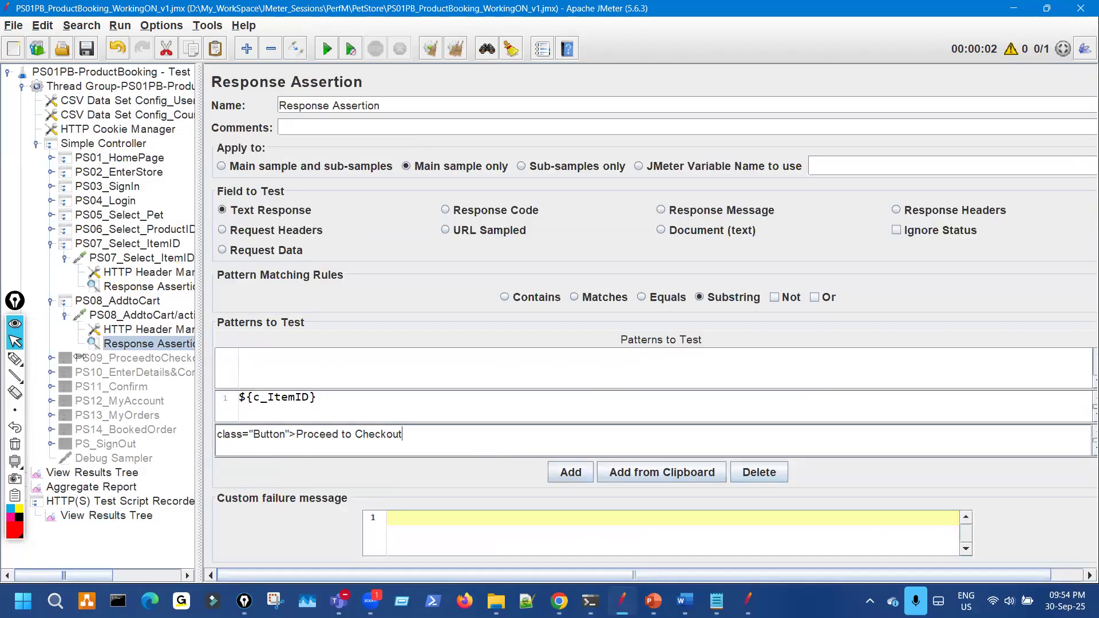
# Step: Enable the PS09_ProceedtoCheckout controller and add a Response Assertion to its Order.action-58 request
pyautogui.click(110, 356)
pyautogui.hotkey('ctrl', 't')
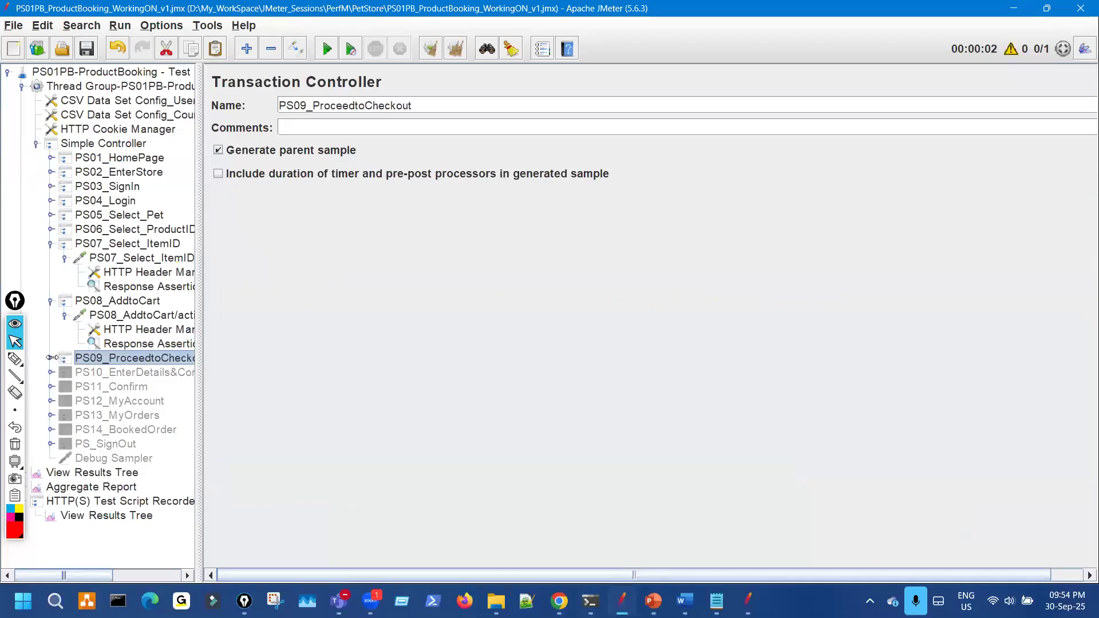
pyautogui.press('Right')
pyautogui.rightClick(117, 372)
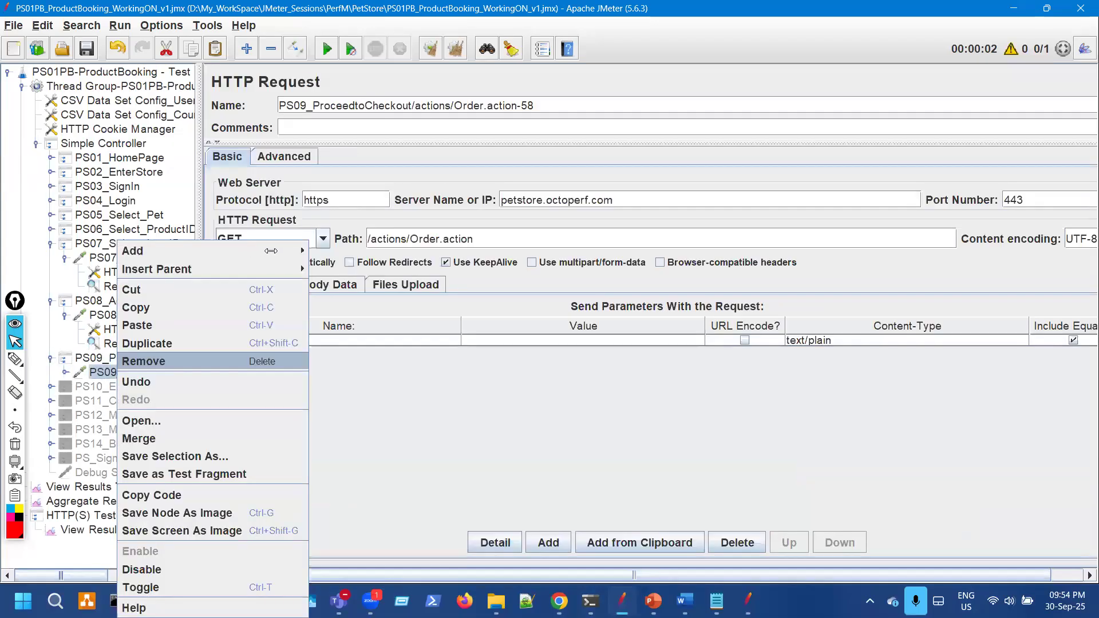
pyautogui.moveTo(172, 251)
pyautogui.moveTo(355, 251)
pyautogui.press('Return')
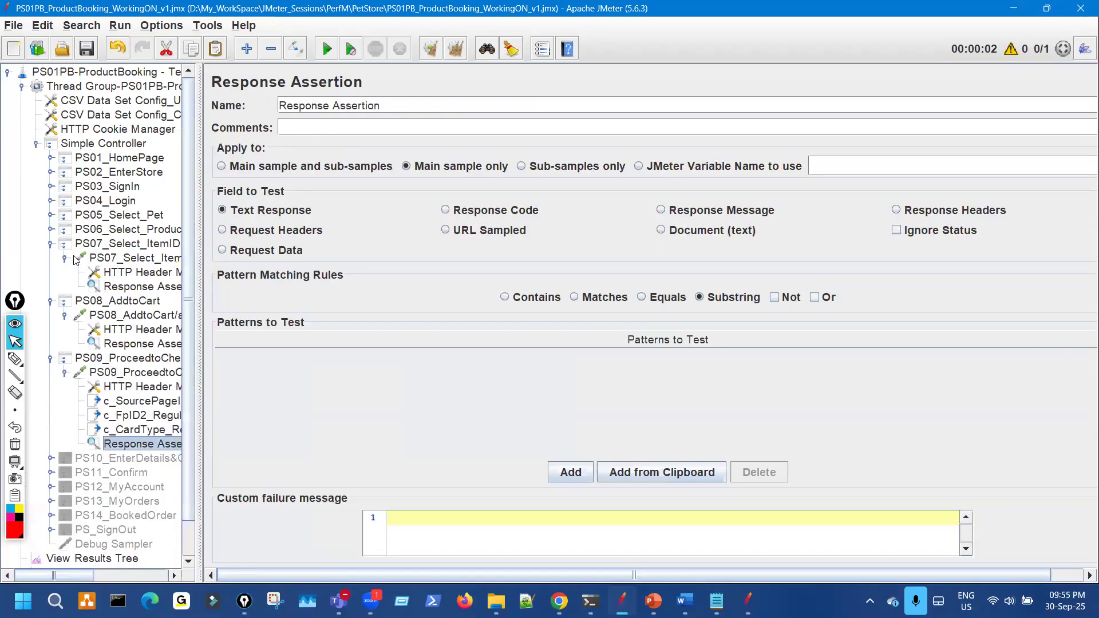
# Step: Copy the Sign Out link pattern from PS08_AddtoCart's assertion into PS09_ProceedtoCheckout's Response Assertion as its first pattern
pyautogui.click(50, 244)
pyautogui.click(65, 273)
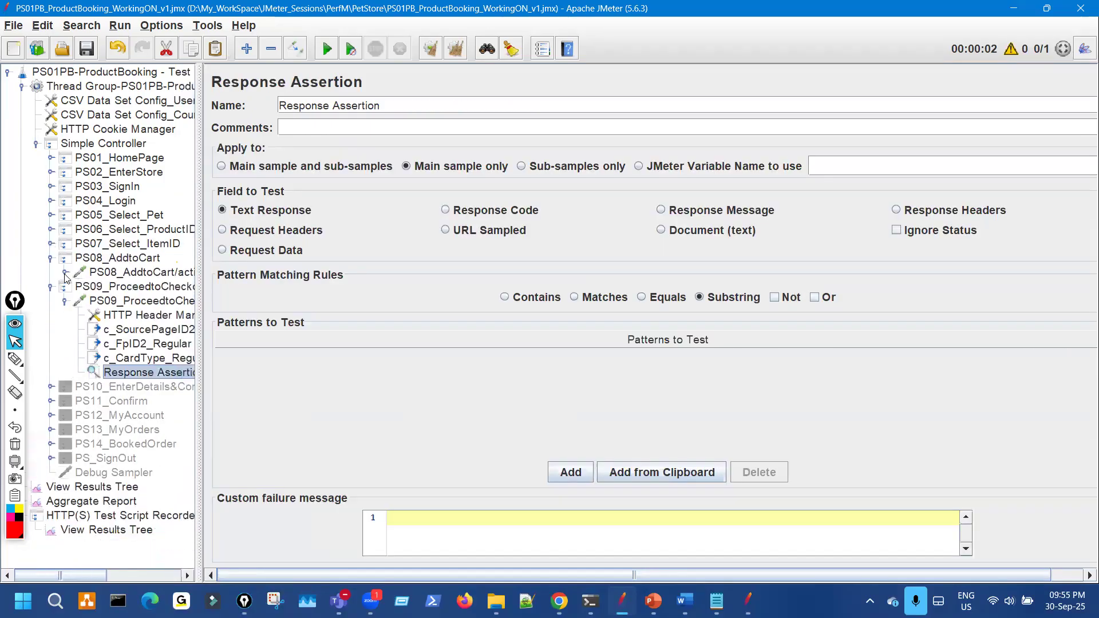
pyautogui.click(65, 273)
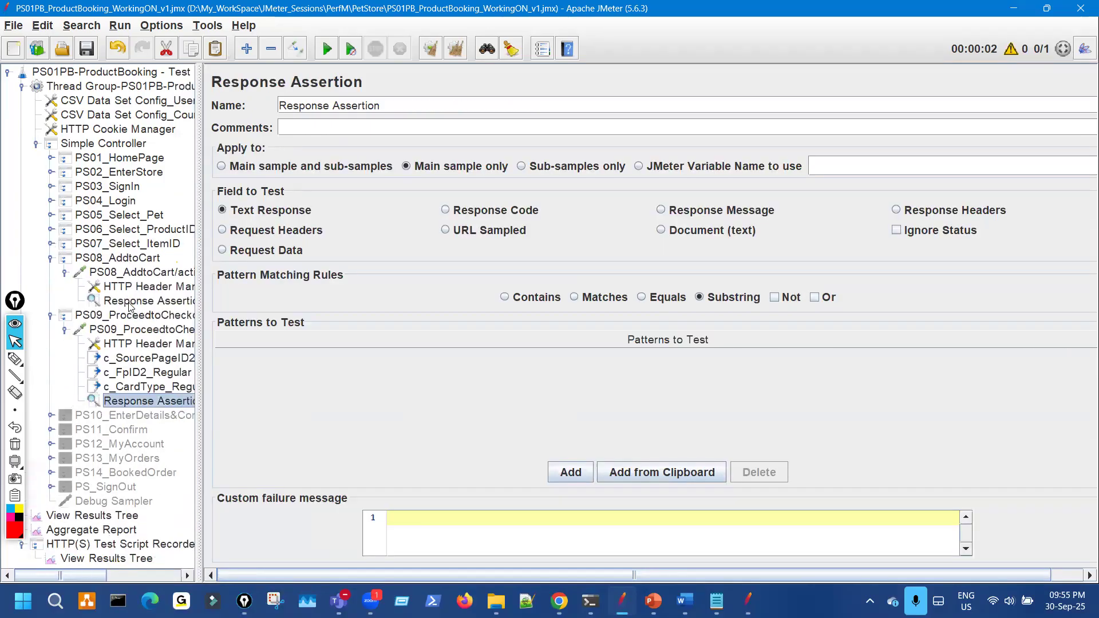
pyautogui.click(132, 304)
pyautogui.click(347, 364)
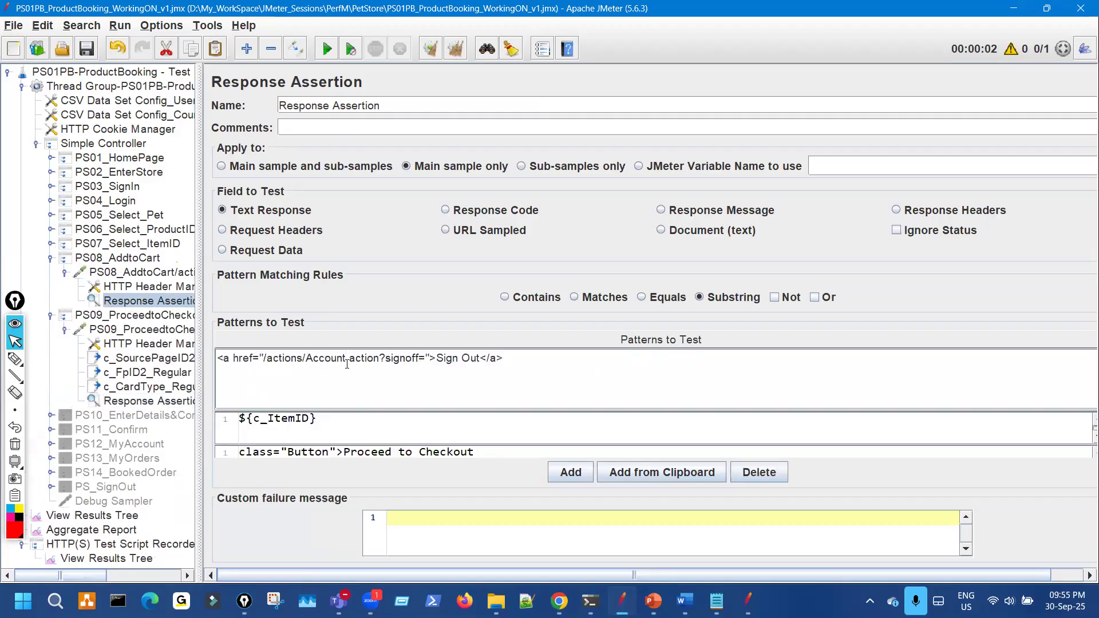
pyautogui.tripleClick(321, 364)
pyautogui.click(65, 273)
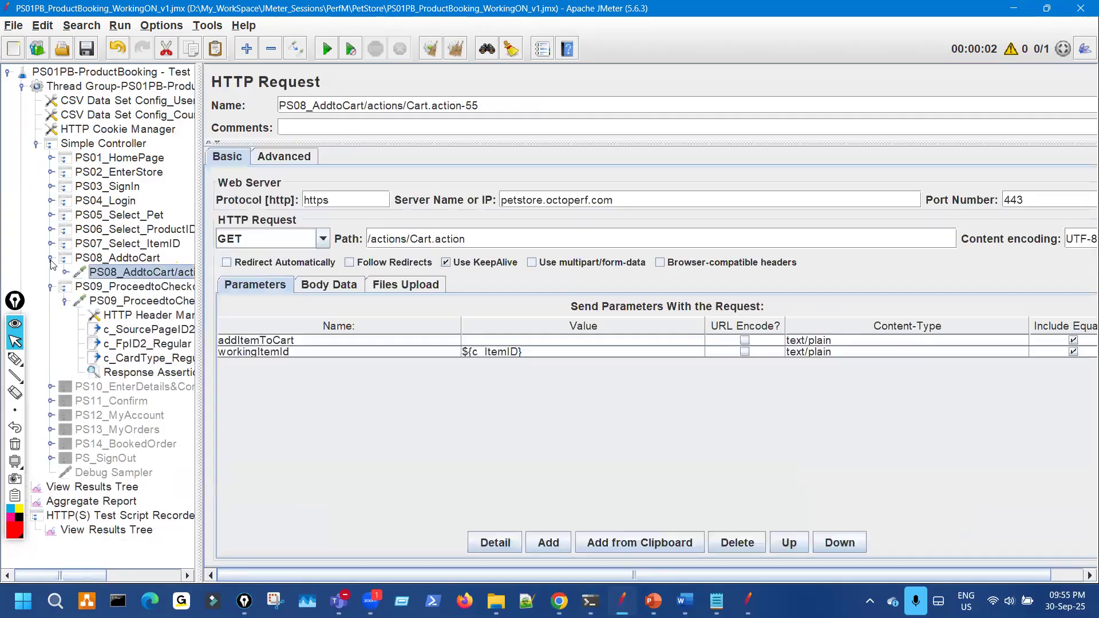
pyautogui.click(154, 358)
pyautogui.click(581, 476)
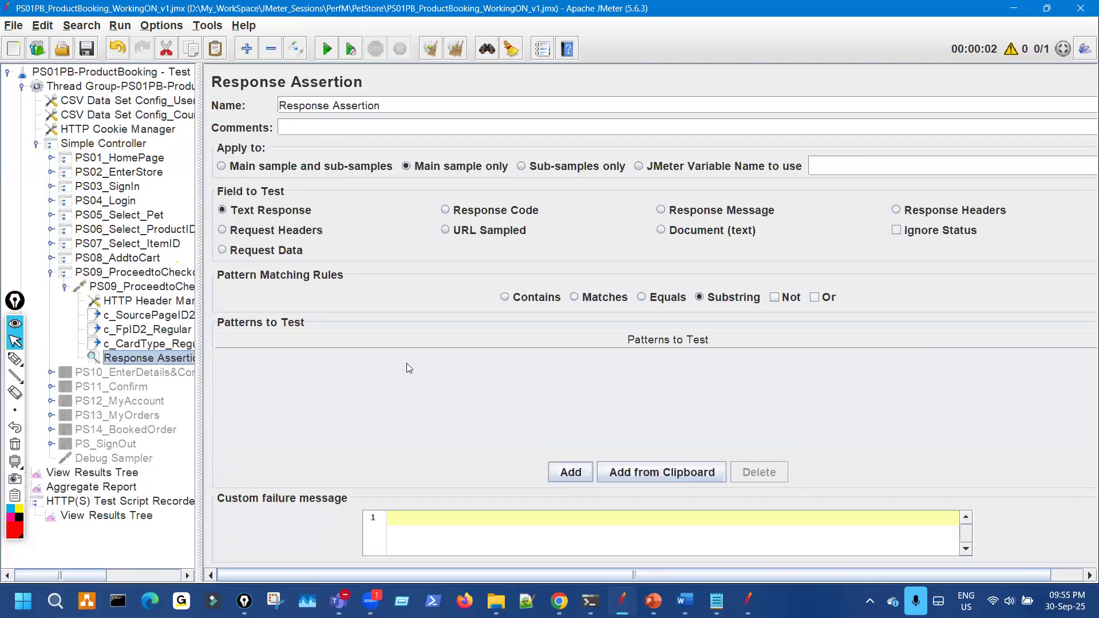
pyautogui.hotkey('ctrl', 'v')
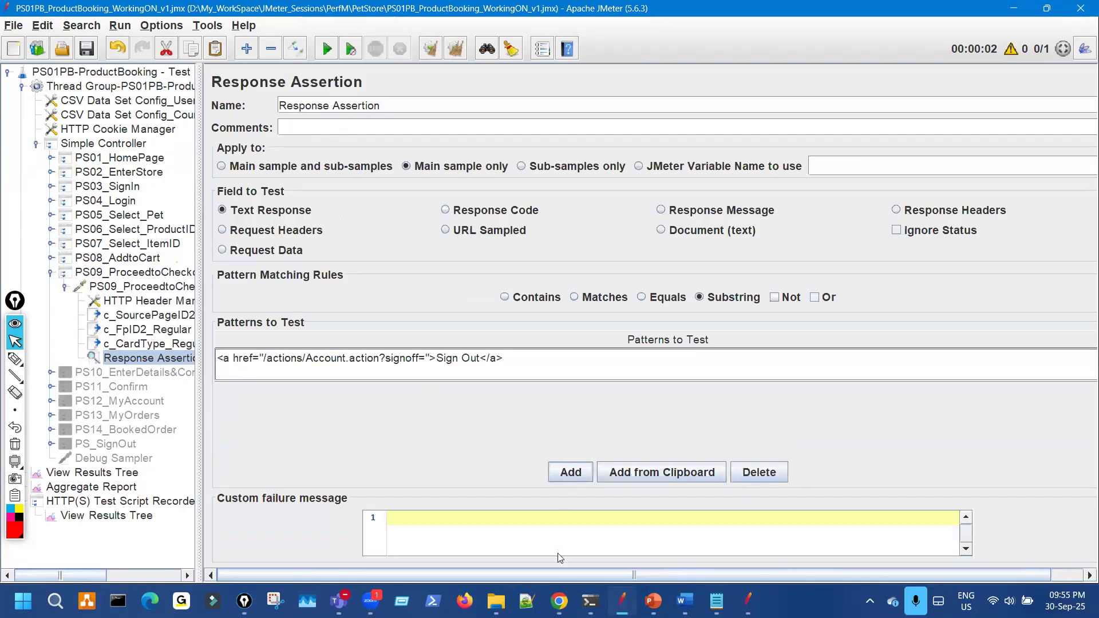
# Step: Switch to the JPetStore checkout page in Chrome and circle Sign Out and Continue with the pen, adding the numbers 1 and 2
pyautogui.click(559, 600)
pyautogui.click(247, 282)
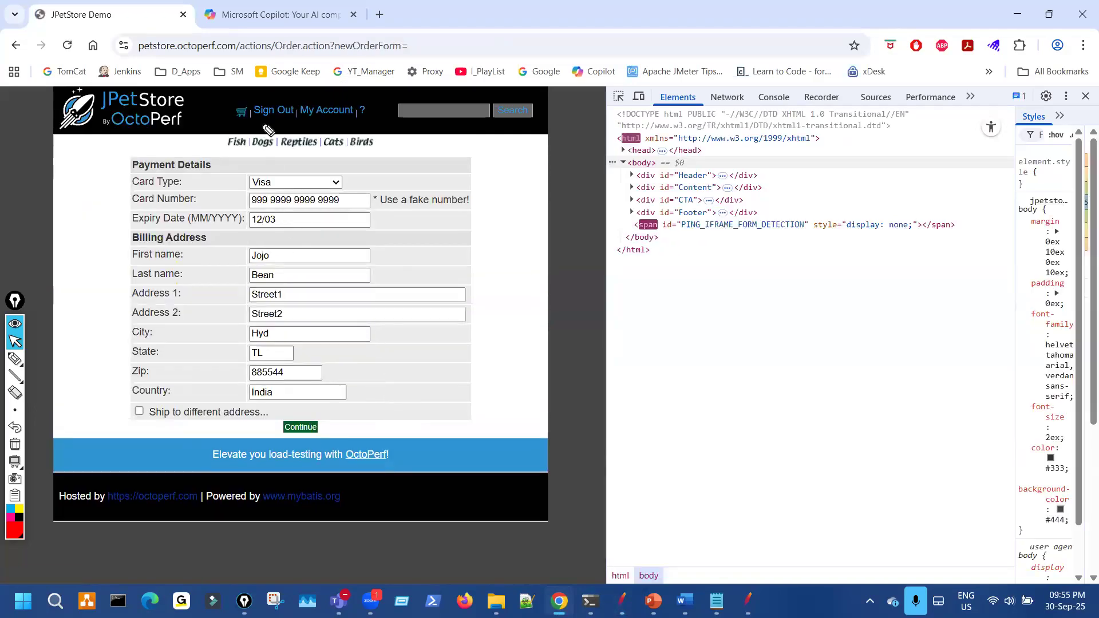
pyautogui.click(15, 359)
pyautogui.moveTo(300, 106)
pyautogui.mouseDown()
pyautogui.moveTo(246, 112)
pyautogui.moveTo(304, 99)
pyautogui.moveTo(384, 102)
pyautogui.mouseUp()
pyautogui.moveTo(314, 175); pyautogui.dragTo(360, 319)
pyautogui.moveTo(284, 412)
pyautogui.mouseDown()
pyautogui.moveTo(297, 435)
pyautogui.moveTo(346, 429)
pyautogui.moveTo(325, 410)
pyautogui.moveTo(324, 535)
pyautogui.mouseUp()
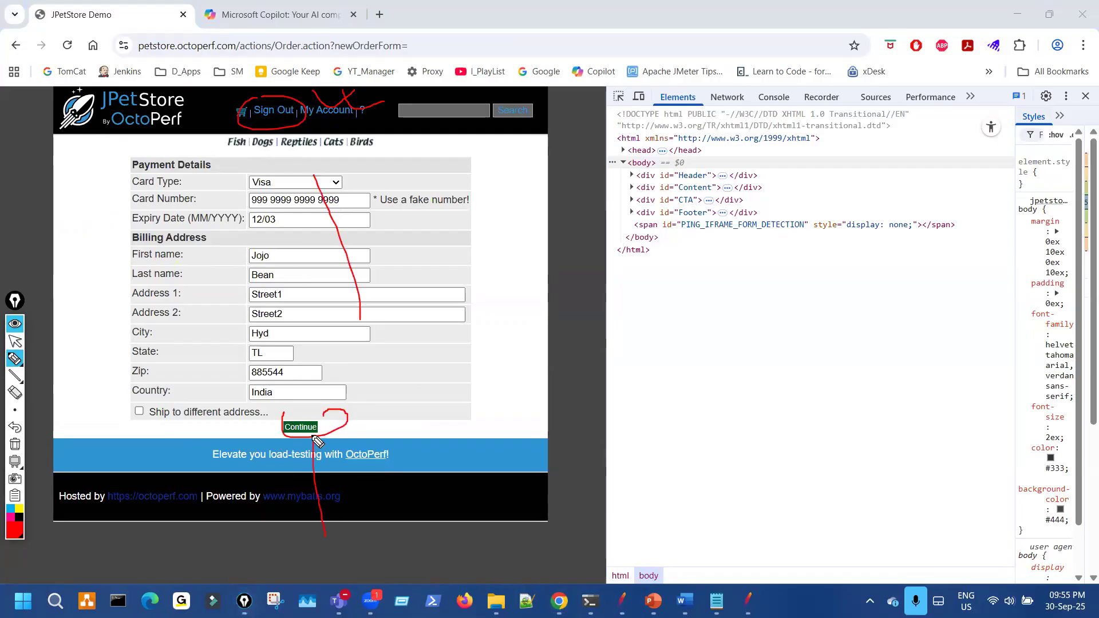
pyautogui.moveTo(382, 512); pyautogui.dragTo(400, 538)
pyautogui.moveTo(386, 487); pyautogui.dragTo(418, 460)
pyautogui.moveTo(445, 78); pyautogui.dragTo(458, 122)
pyautogui.moveTo(444, 61)
pyautogui.mouseDown()
pyautogui.moveTo(494, 119)
pyautogui.moveTo(444, 79)
pyautogui.mouseUp()
pyautogui.moveTo(412, 537)
pyautogui.mouseDown()
pyautogui.moveTo(380, 508)
pyautogui.moveTo(407, 522)
pyautogui.mouseUp()
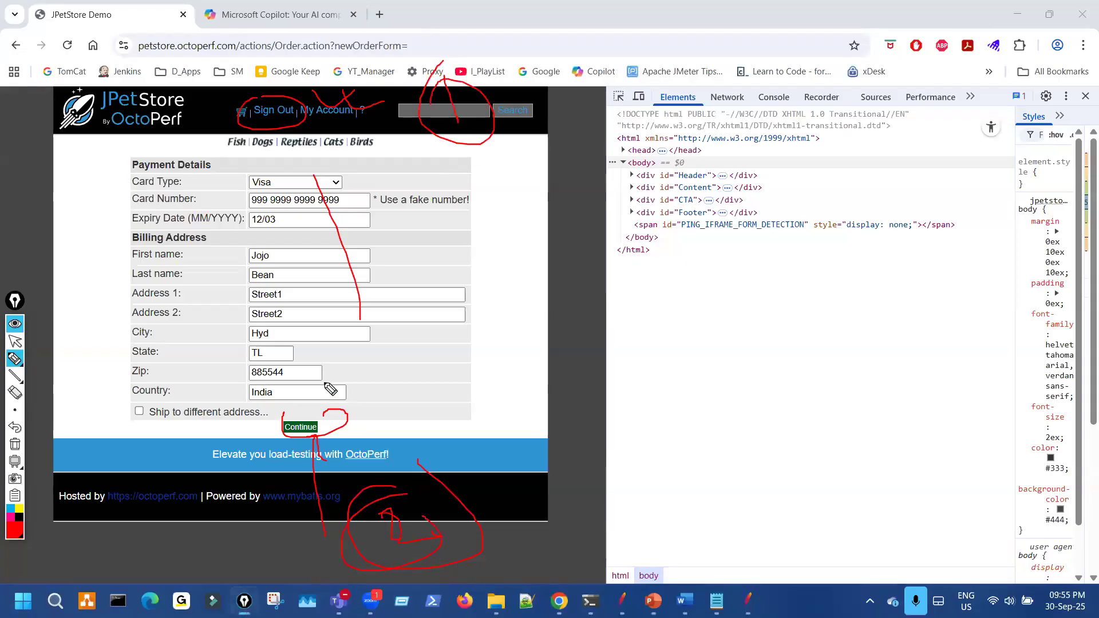
# Step: Mark the Payment Details and Billing Address headings and the form values with the pen, re-mark Sign Out and Continue, and clear all marks
pyautogui.moveTo(123, 150); pyautogui.dragTo(151, 143)
pyautogui.moveTo(115, 234); pyautogui.dragTo(160, 217)
pyautogui.moveTo(250, 194); pyautogui.dragTo(281, 377)
pyautogui.moveTo(284, 252); pyautogui.dragTo(283, 208)
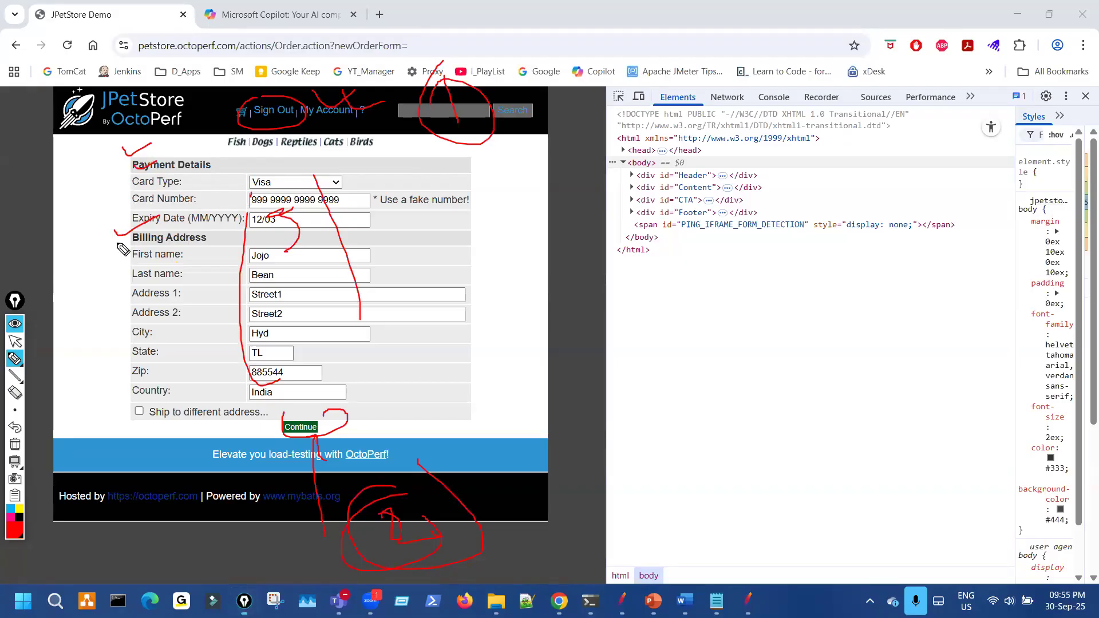
pyautogui.moveTo(111, 243); pyautogui.dragTo(132, 238)
pyautogui.moveTo(271, 95); pyautogui.dragTo(266, 102)
pyautogui.moveTo(135, 159); pyautogui.dragTo(164, 155)
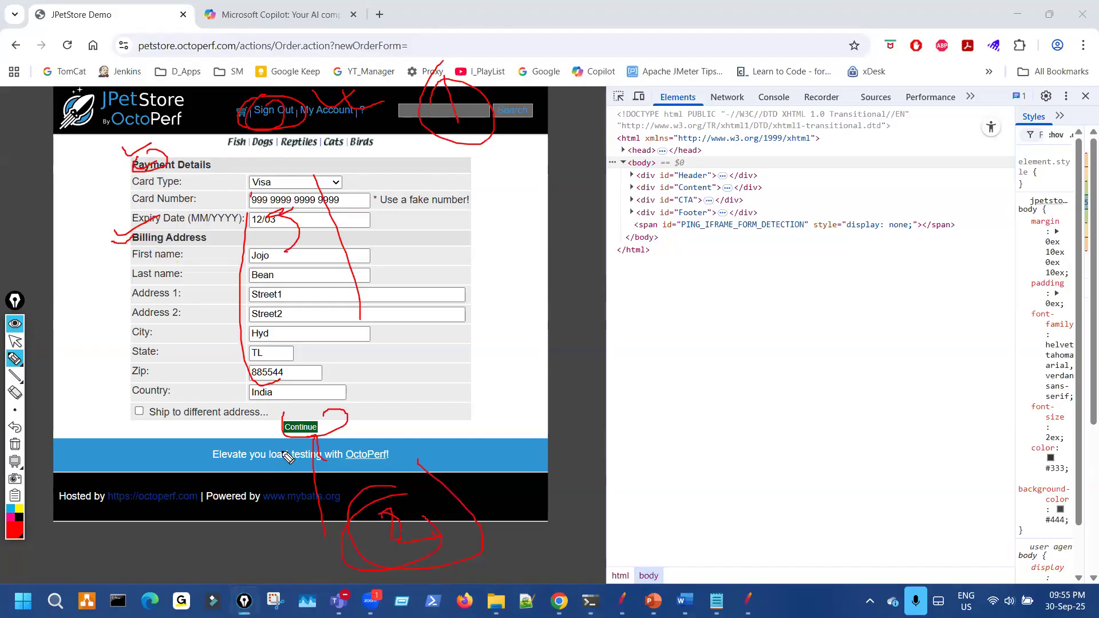
pyautogui.moveTo(342, 416); pyautogui.dragTo(284, 426)
pyautogui.press('Escape')
# Step: Switch back to JMeter and search the recorded PS09_ProceedtoCheckout/actions/Order.action-58 response body for "Payment"
pyautogui.click(622, 601)
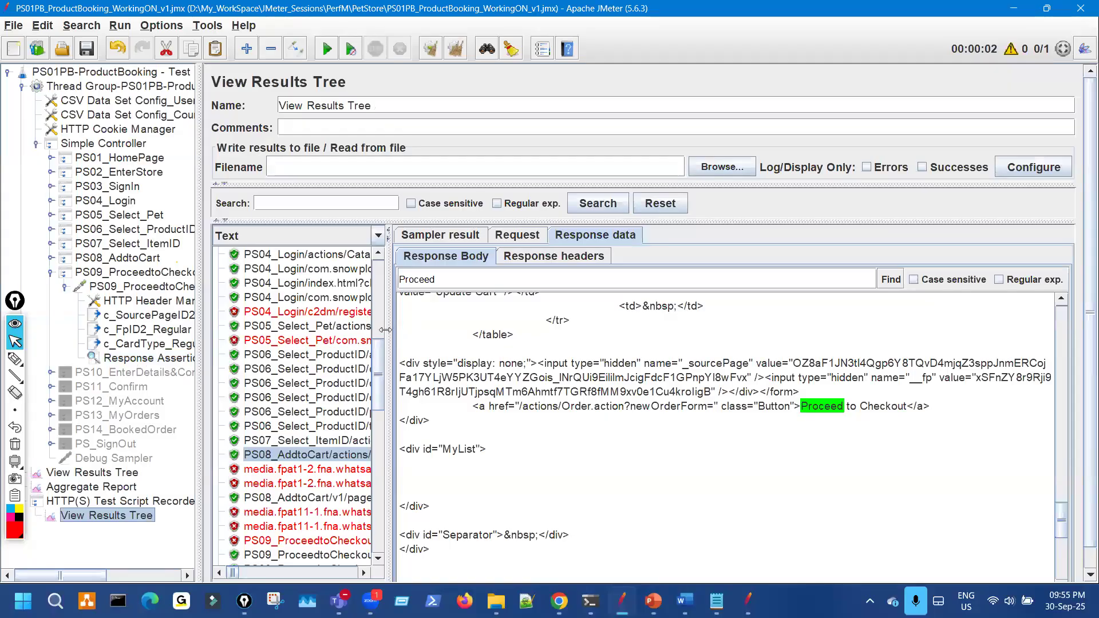
pyautogui.moveTo(525, 310); pyautogui.dragTo(565, 322)
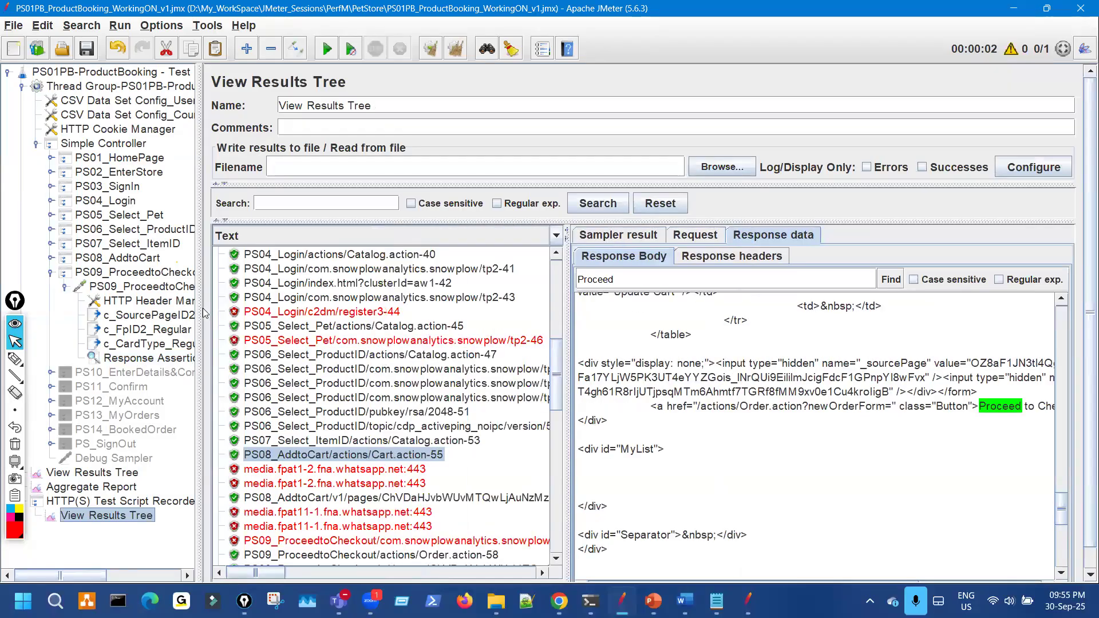
pyautogui.moveTo(399, 298); pyautogui.dragTo(193, 299)
pyautogui.scroll(-3, 331, 450)
pyautogui.click(418, 427)
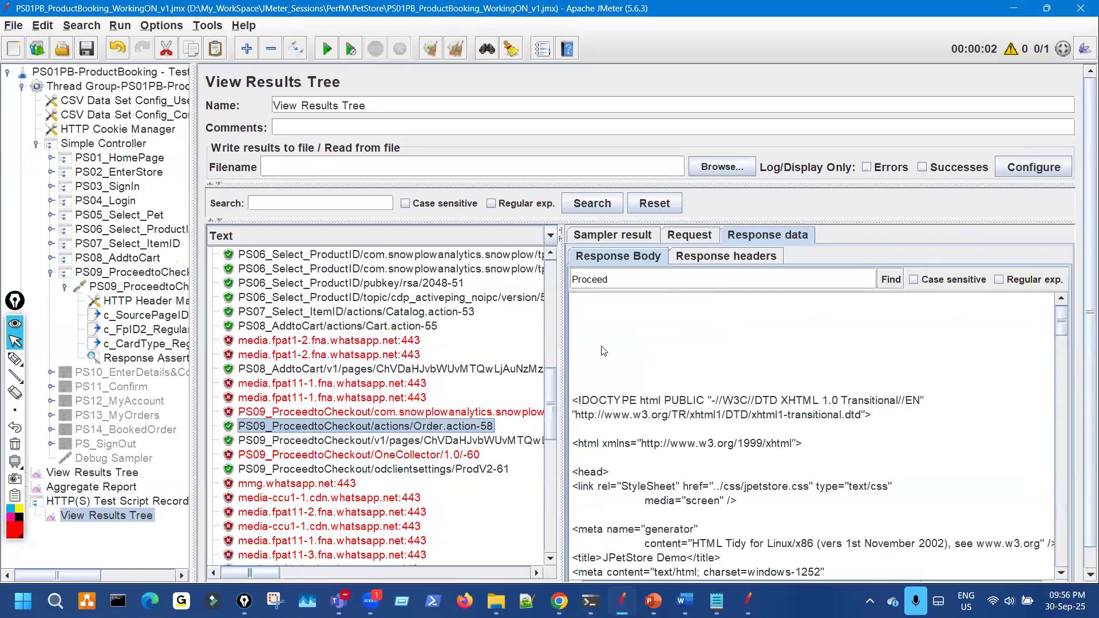
pyautogui.moveTo(613, 283); pyautogui.dragTo(522, 279)
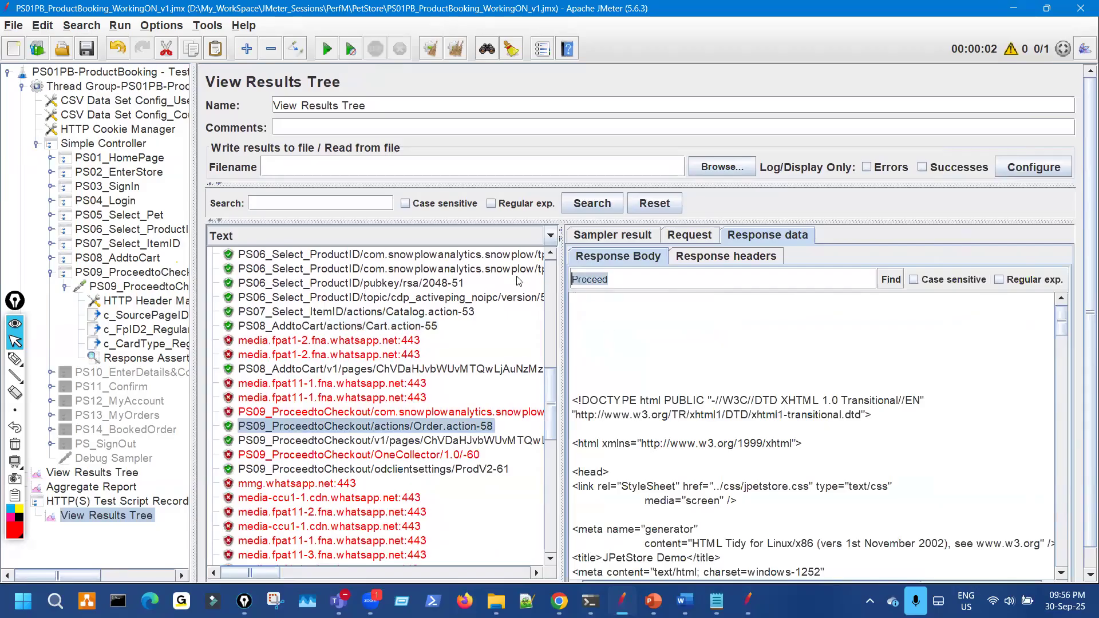
pyautogui.write('Payment')
pyautogui.press('Return')
pyautogui.scroll(-2, 673, 348)
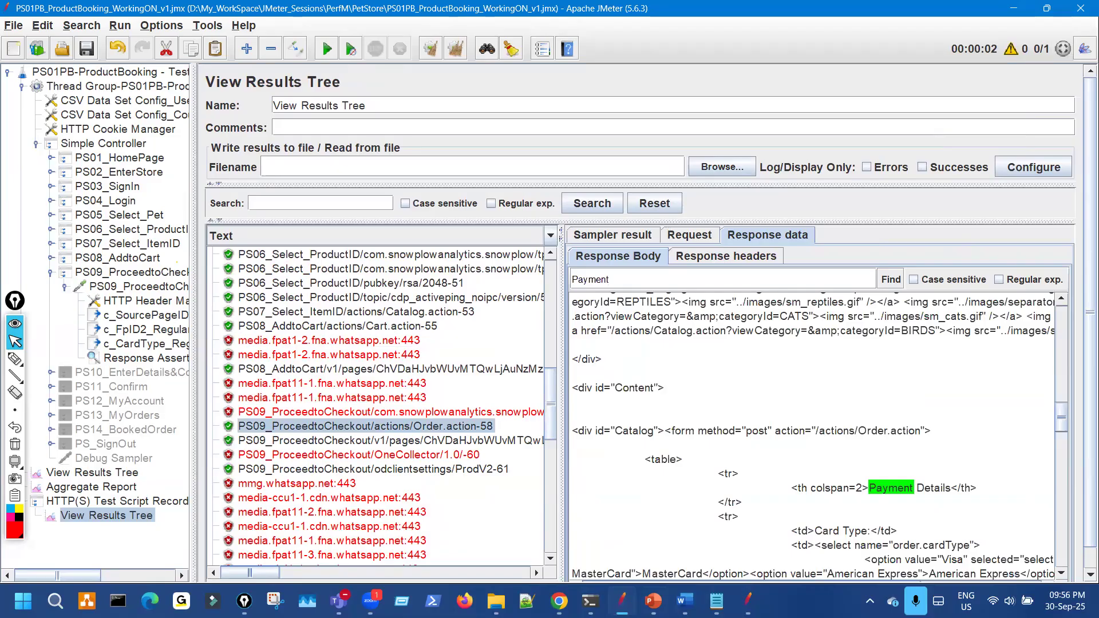
# Step: Add <th colspan=2>Payment Details</th> as the second pattern of PS09_ProceedtoCheckout's Response Assertion and append an empty third pattern
pyautogui.hotkey('alt', 'Tab')
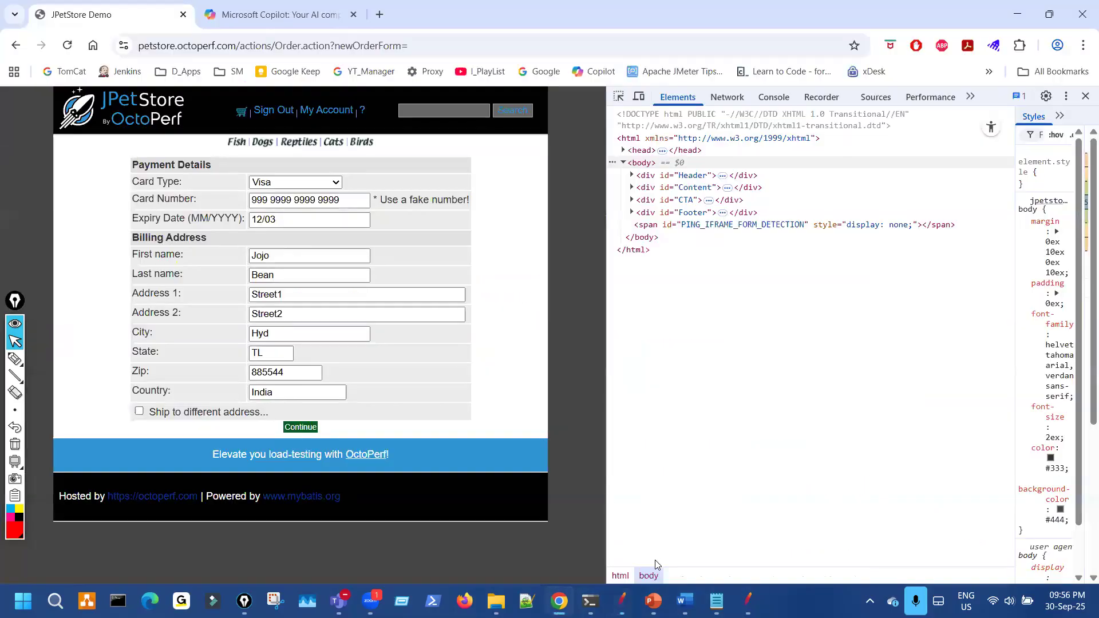
pyautogui.click(628, 597)
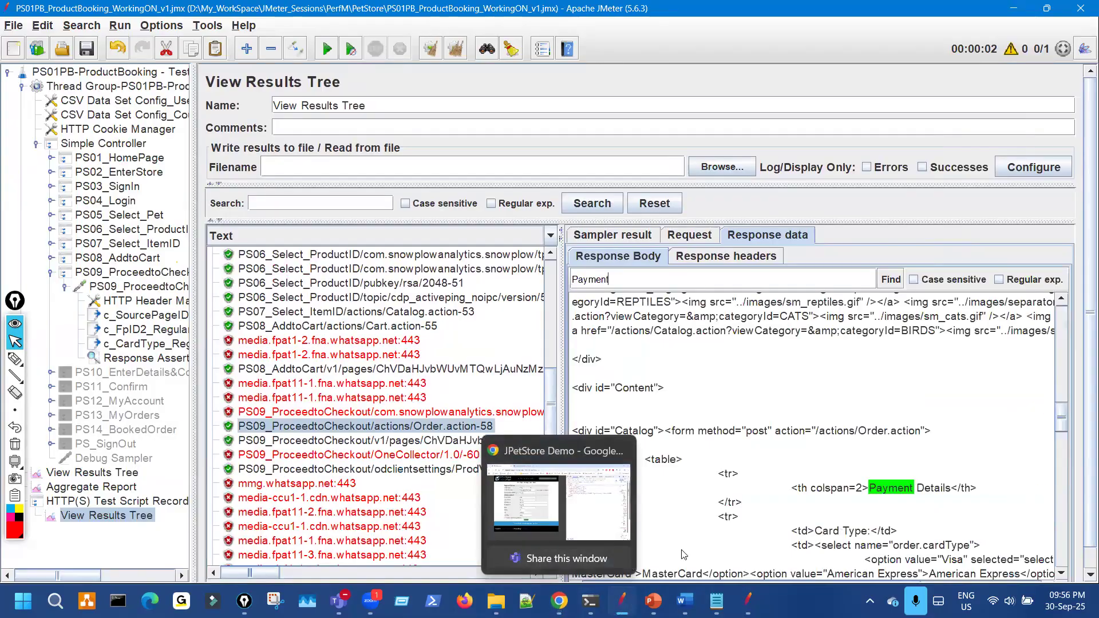
pyautogui.moveTo(791, 488); pyautogui.dragTo(980, 491)
pyautogui.hotkey('ctrl', 'c')
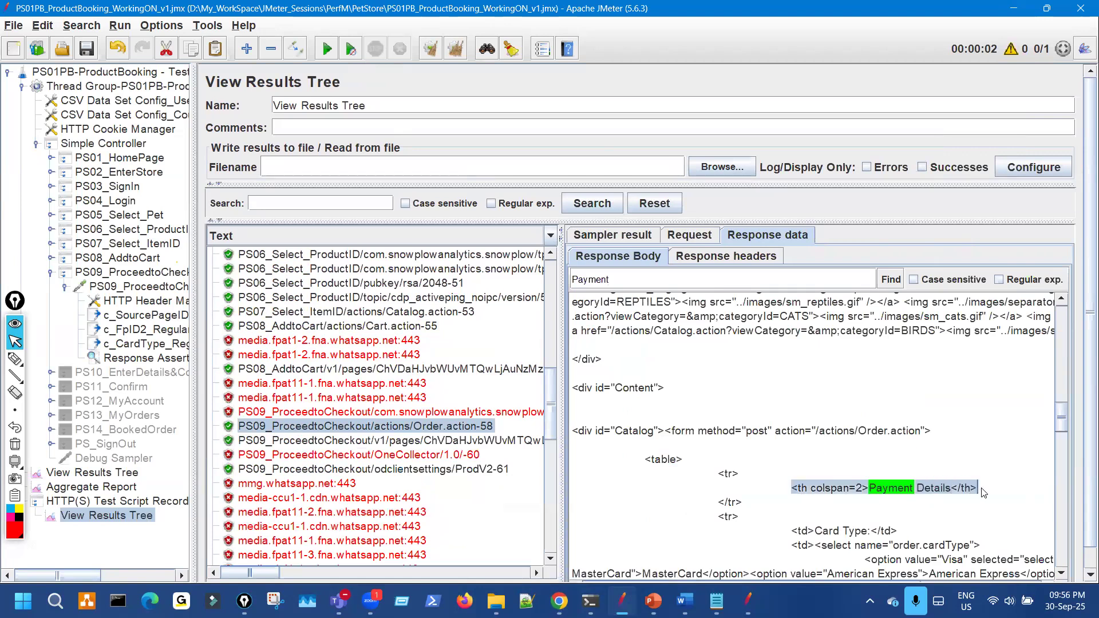
pyautogui.click(147, 359)
pyautogui.click(340, 419)
pyautogui.hotkey('ctrl', 'v')
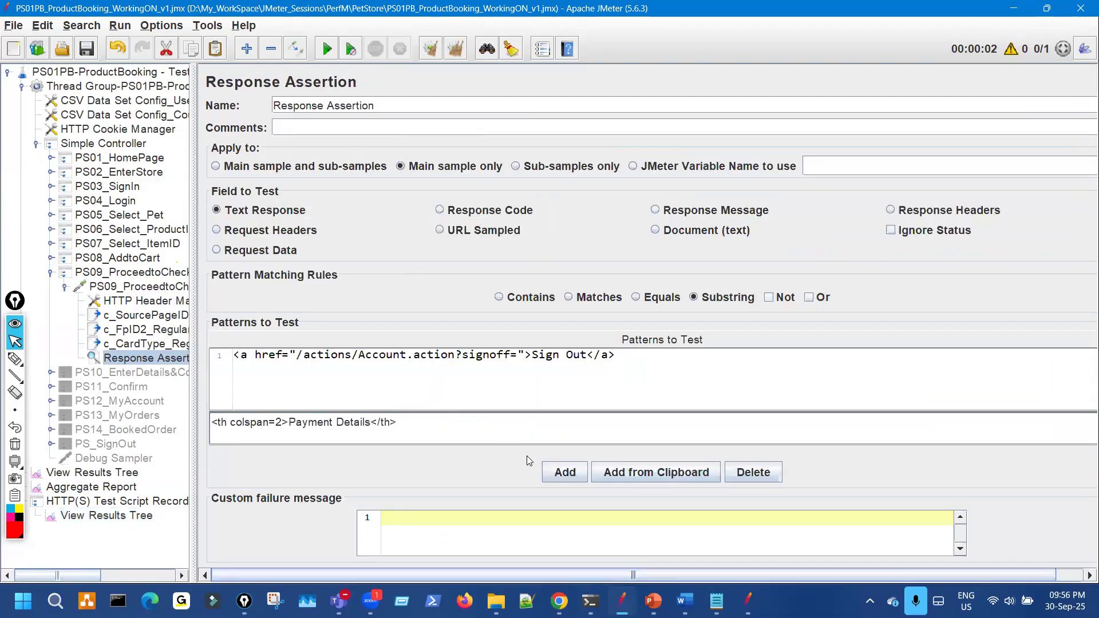
pyautogui.click(550, 411)
pyautogui.click(561, 475)
pyautogui.click(366, 440)
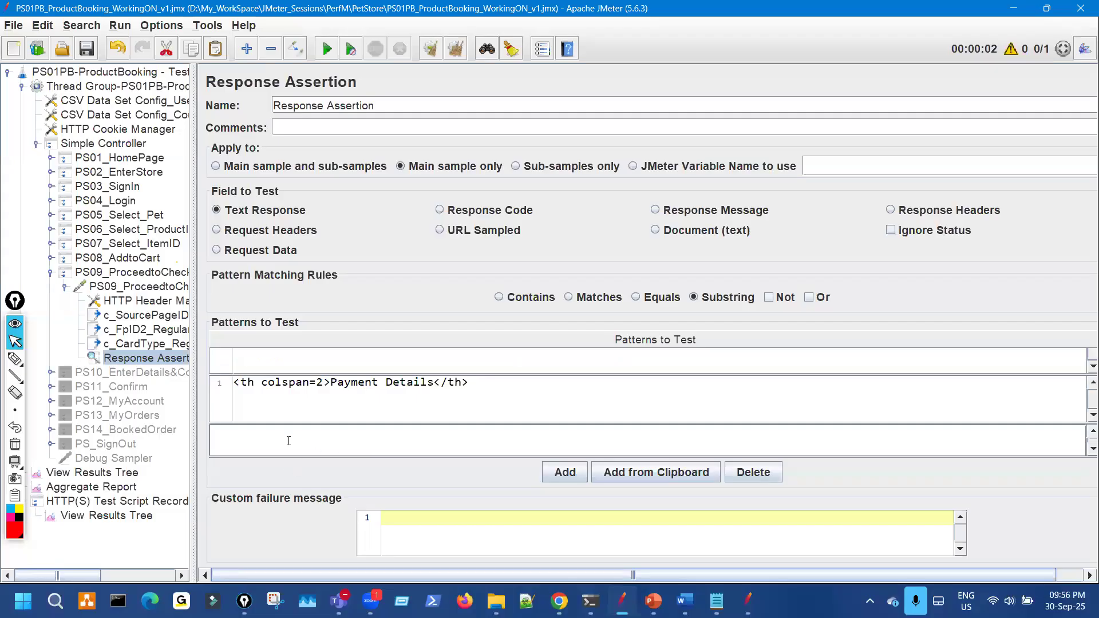
# Step: Search the recorded Order.action-58 response body for "Continue" and select the type and value attributes of the newOrder submit input
pyautogui.click(129, 474)
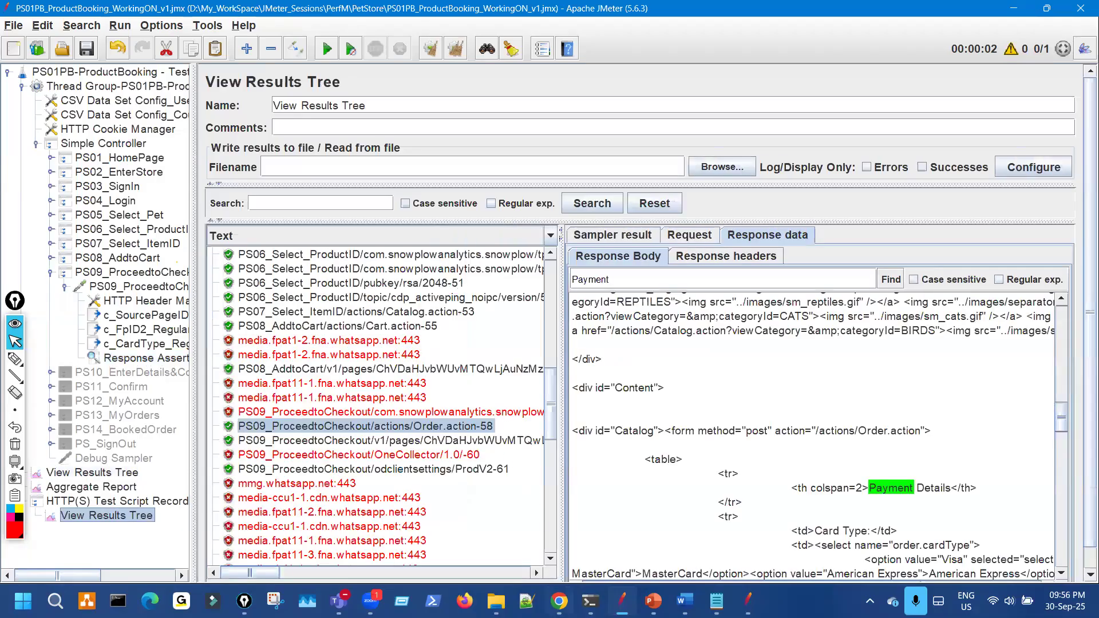
pyautogui.click(332, 533)
pyautogui.click(553, 595)
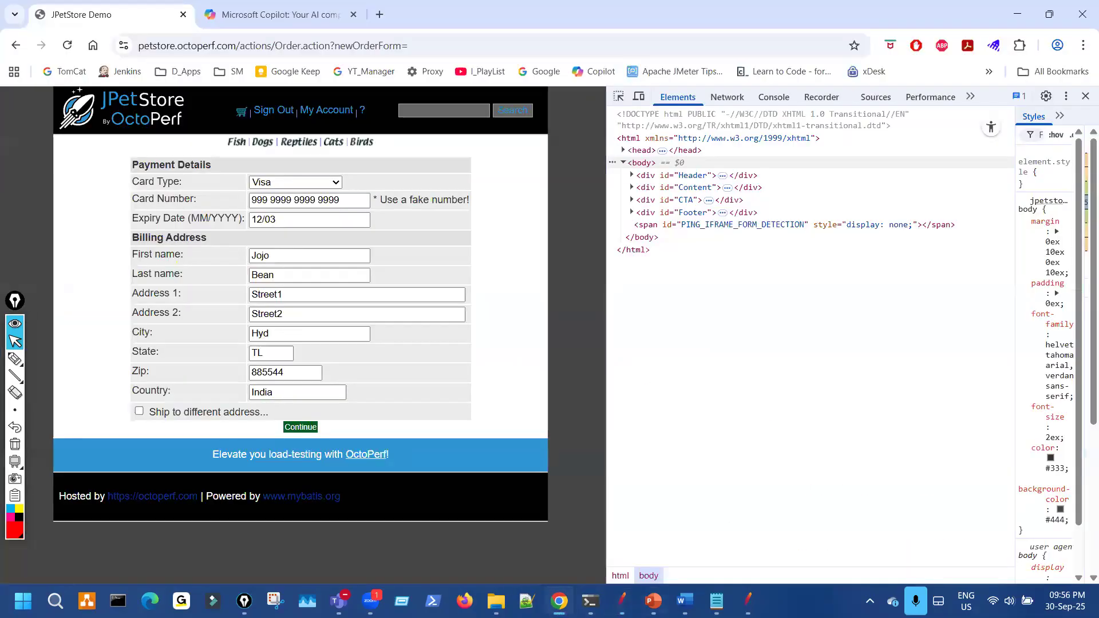
pyautogui.hotkey('alt', 'Tab')
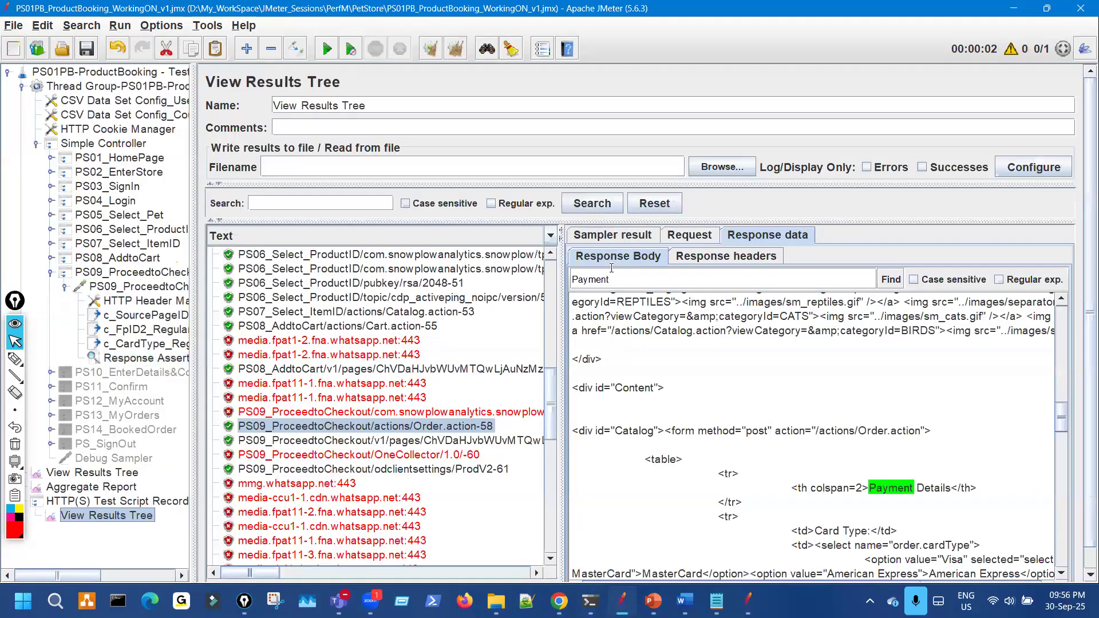
pyautogui.moveTo(610, 281); pyautogui.dragTo(543, 287)
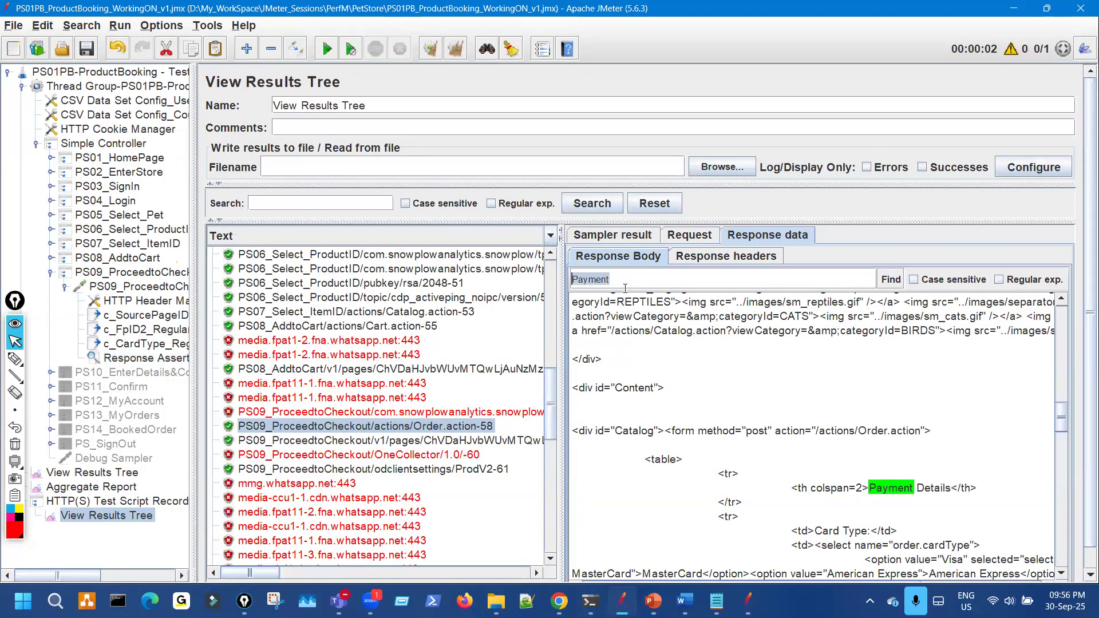
pyautogui.write('c')
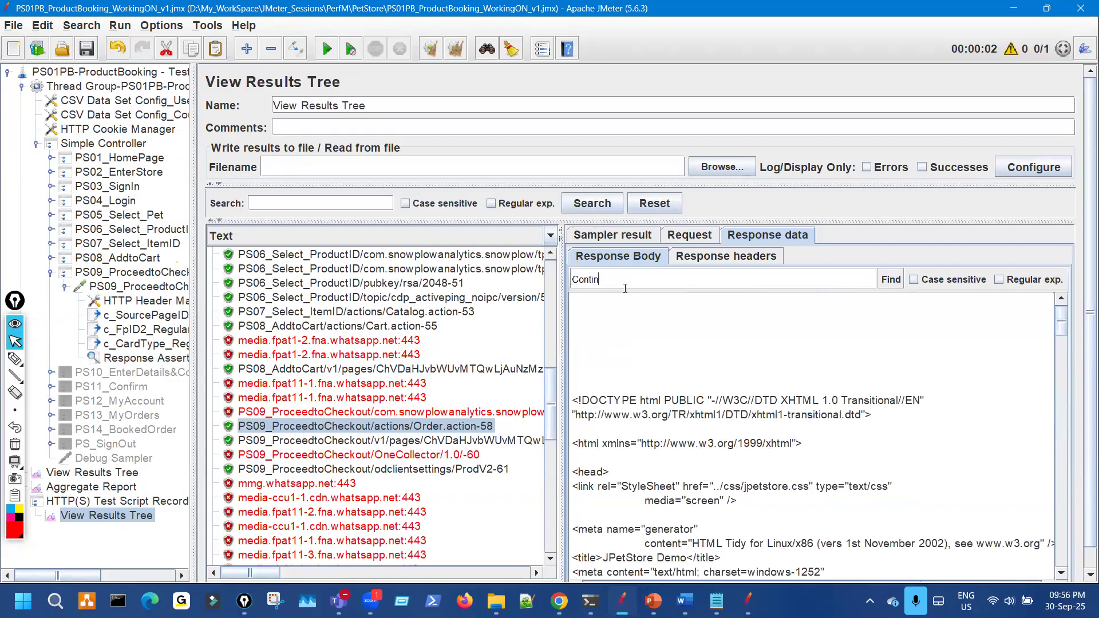
pyautogui.press('Return')
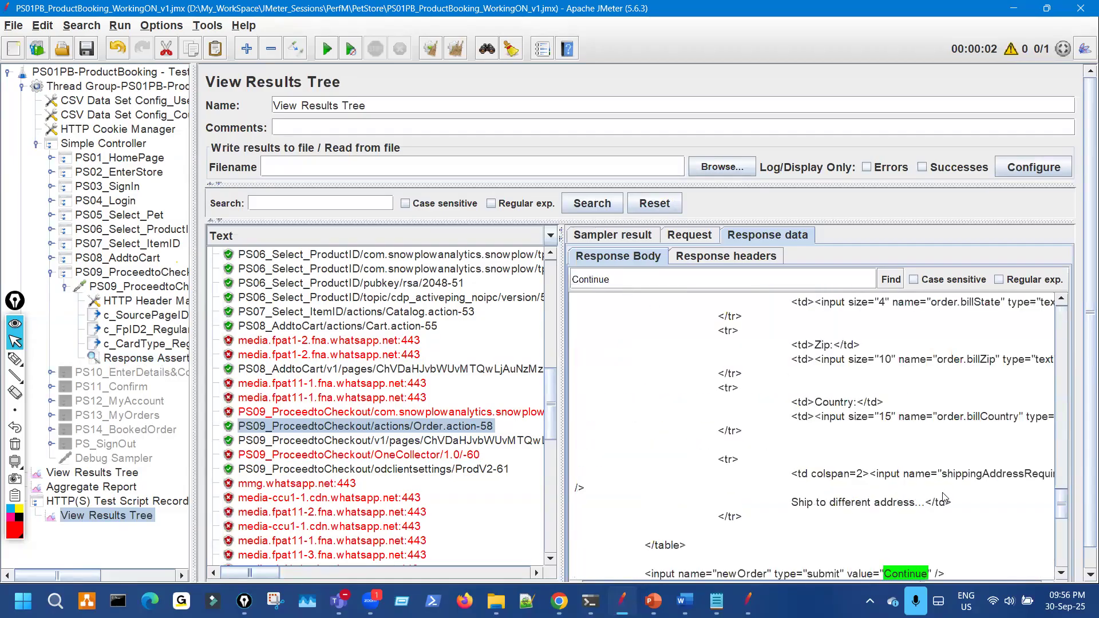
pyautogui.scroll(-2, 933, 504)
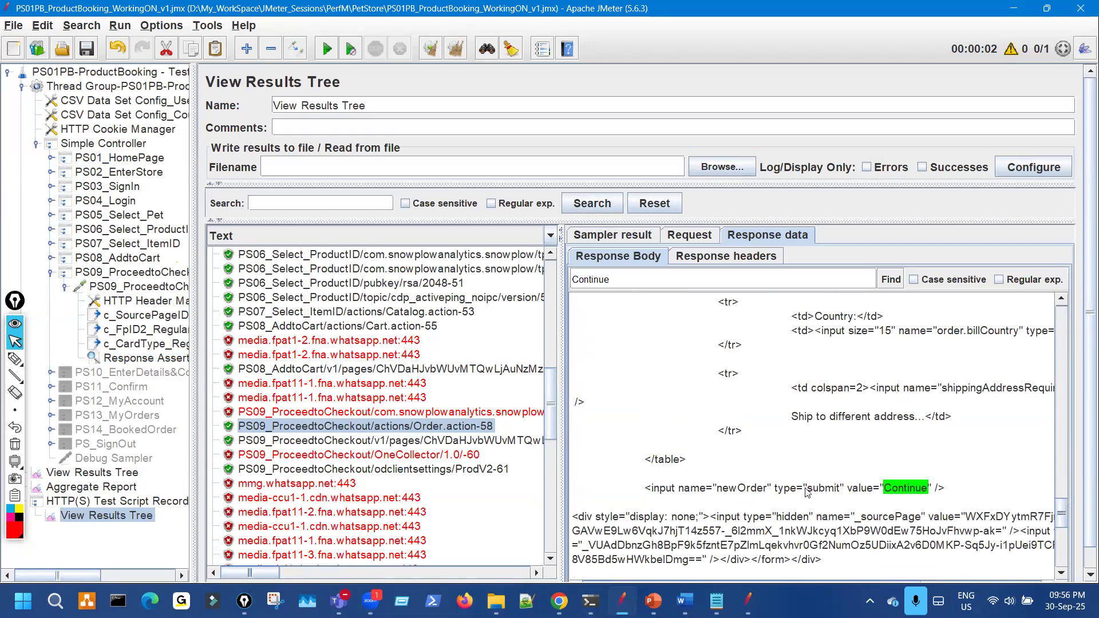
pyautogui.moveTo(789, 489); pyautogui.dragTo(946, 488)
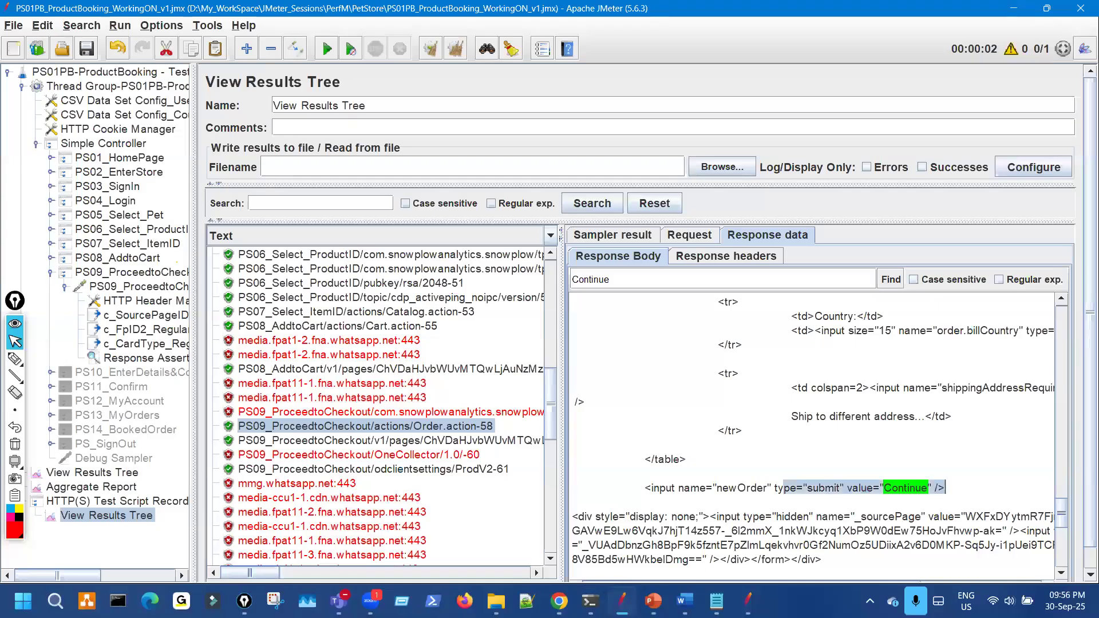
# Step: Switch to the JPetStore checkout page in Chrome and inspect the Continue button's HTML element
pyautogui.hotkey('alt', 'Tab')
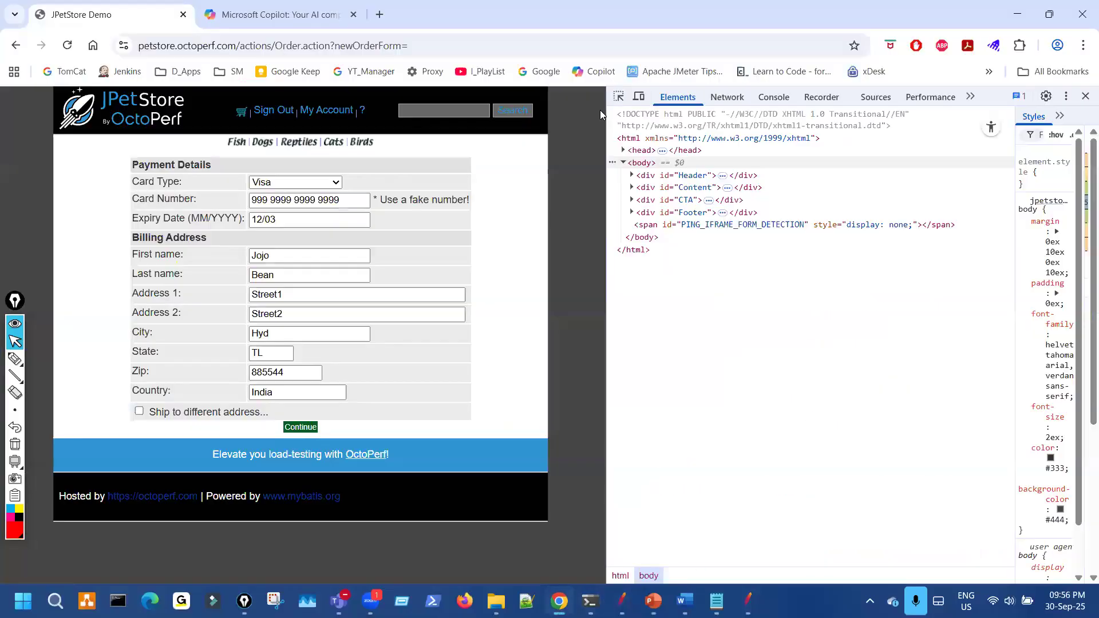
pyautogui.hotkey('ctrl', 'shift', 'c')
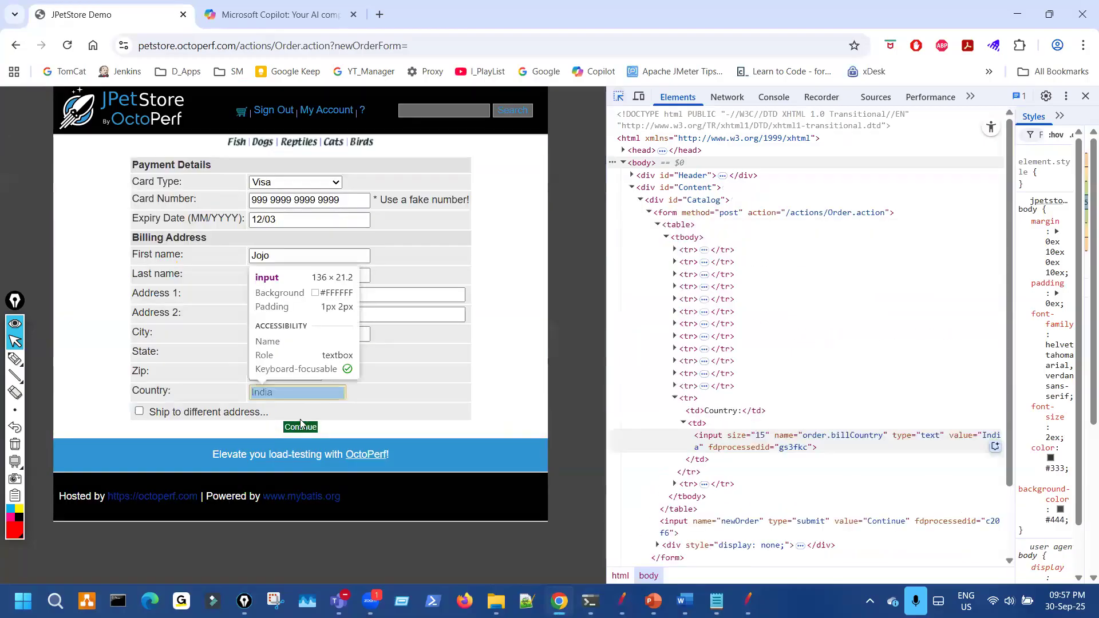
pyautogui.click(300, 427)
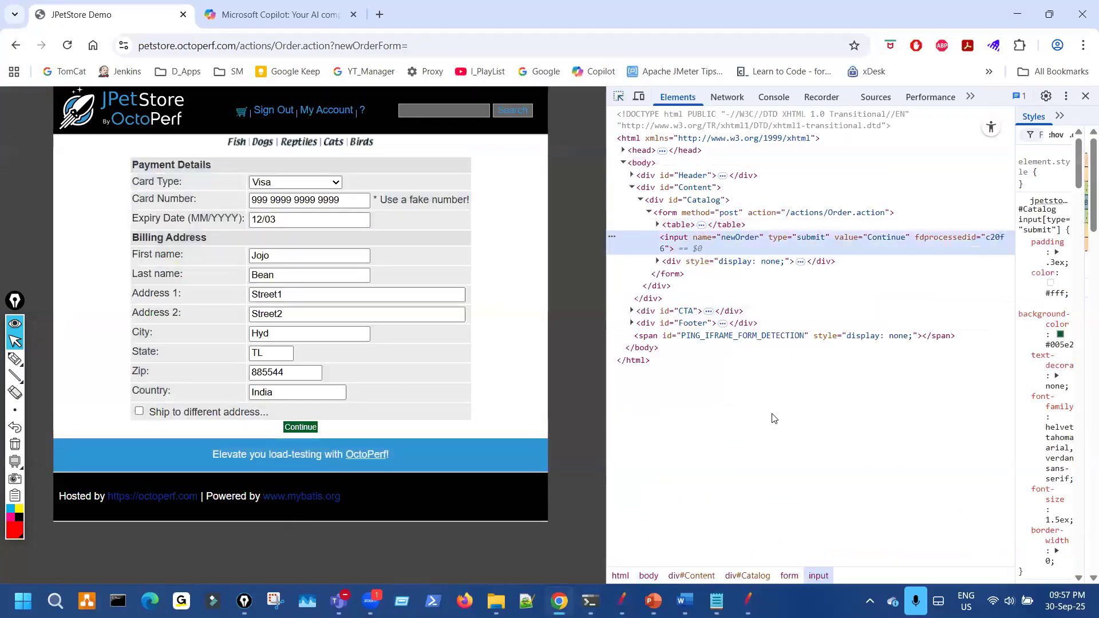
# Step: Compare the inspected Continue element in Chrome with the newOrder submit input in JMeter's recorded response body, marking both temporarily
pyautogui.hotkey('ctrl', 'shift', '3')
pyautogui.moveTo(694, 246)
pyautogui.mouseDown()
pyautogui.moveTo(838, 250)
pyautogui.moveTo(918, 235)
pyautogui.moveTo(702, 232)
pyautogui.mouseUp()
pyautogui.hotkey('ctrl', 'shift', '7')
pyautogui.hotkey('ctrl', 'shift', '2')
pyautogui.click(623, 601)
pyautogui.hotkey('ctrl', 'shift', '3')
pyautogui.moveTo(672, 491); pyautogui.dragTo(864, 497)
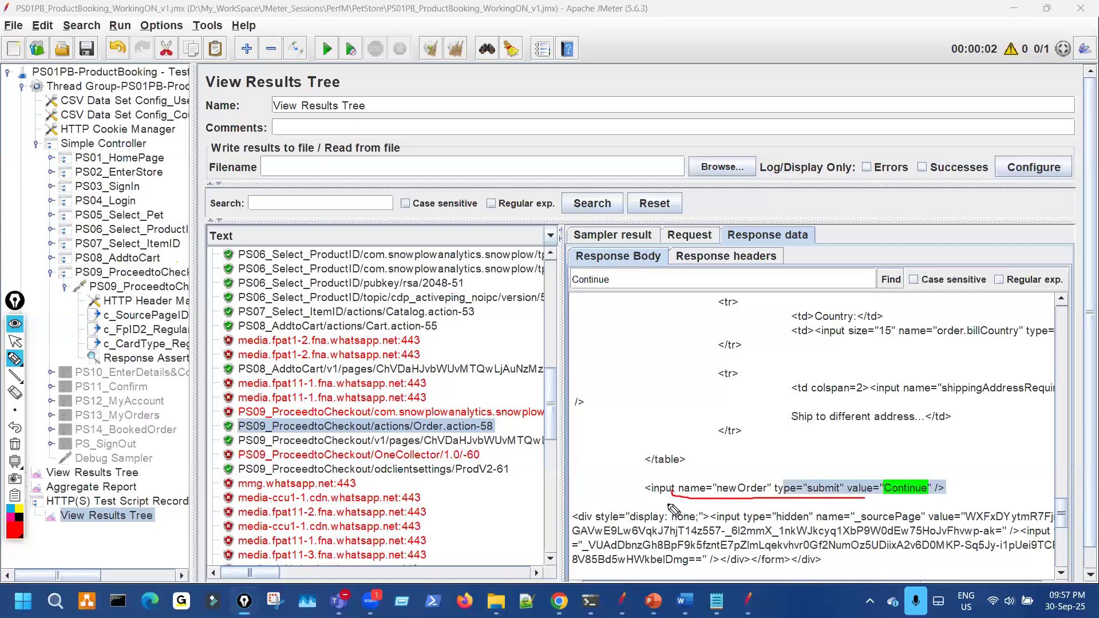
pyautogui.hotkey('ctrl', 'shift', '7')
pyautogui.hotkey('ctrl', 'shift', '2')
# Step: Copy <input name="newOrder" type="submit" value="Continue" /> from the recorded response into the third pattern of PS09_ProceedtoCheckout's Response Assertion
pyautogui.moveTo(647, 491); pyautogui.dragTo(957, 492)
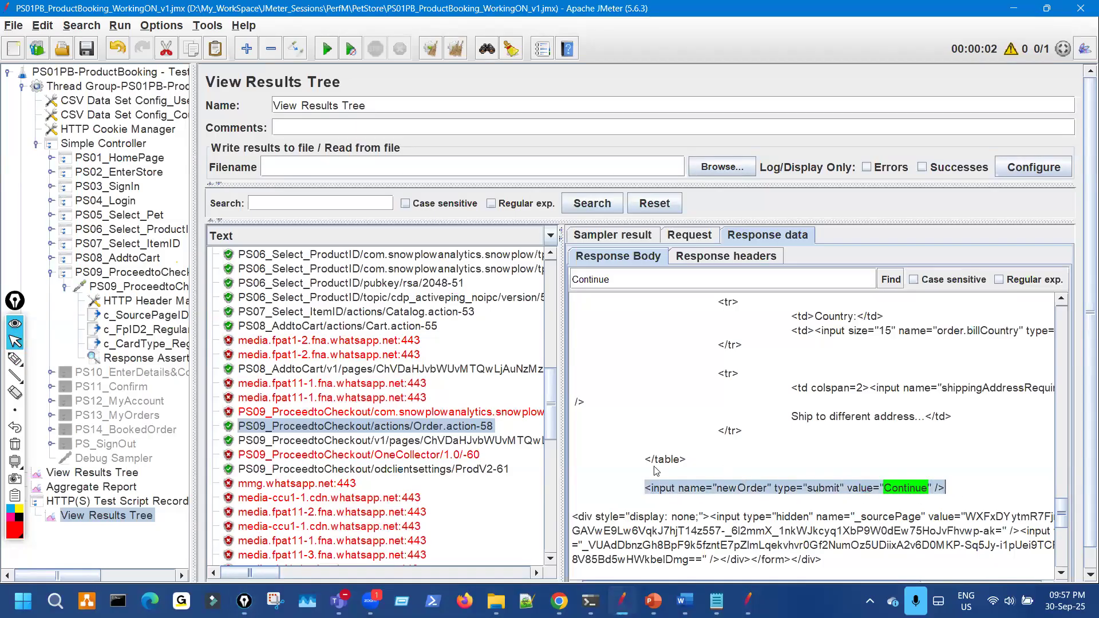
pyautogui.click(176, 359)
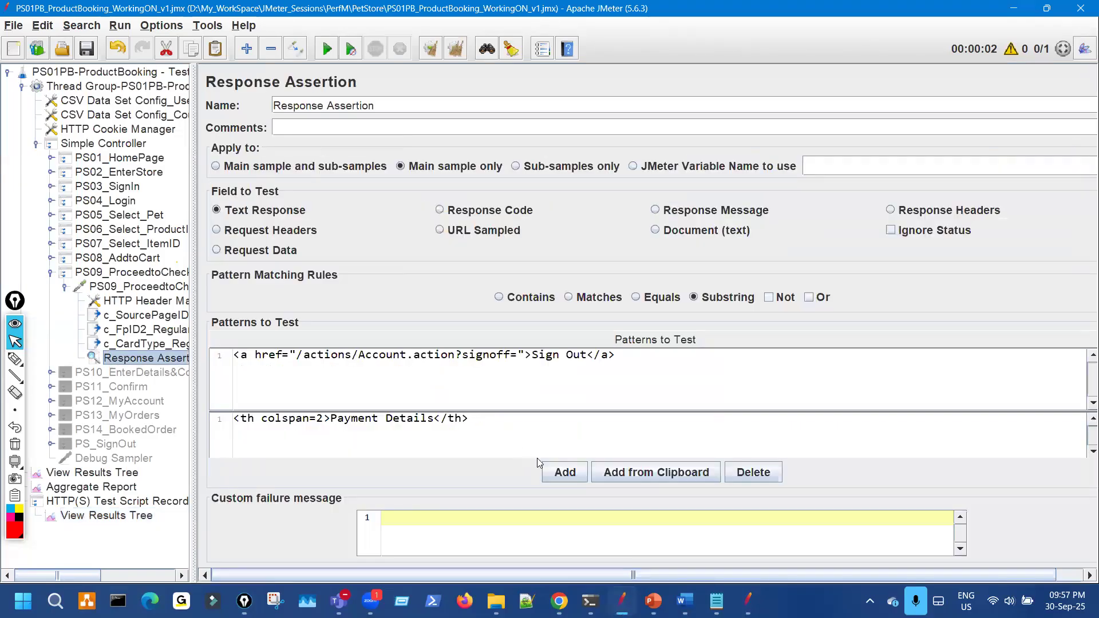
pyautogui.scroll(-1, 531, 428)
pyautogui.hotkey('ctrl', 'v')
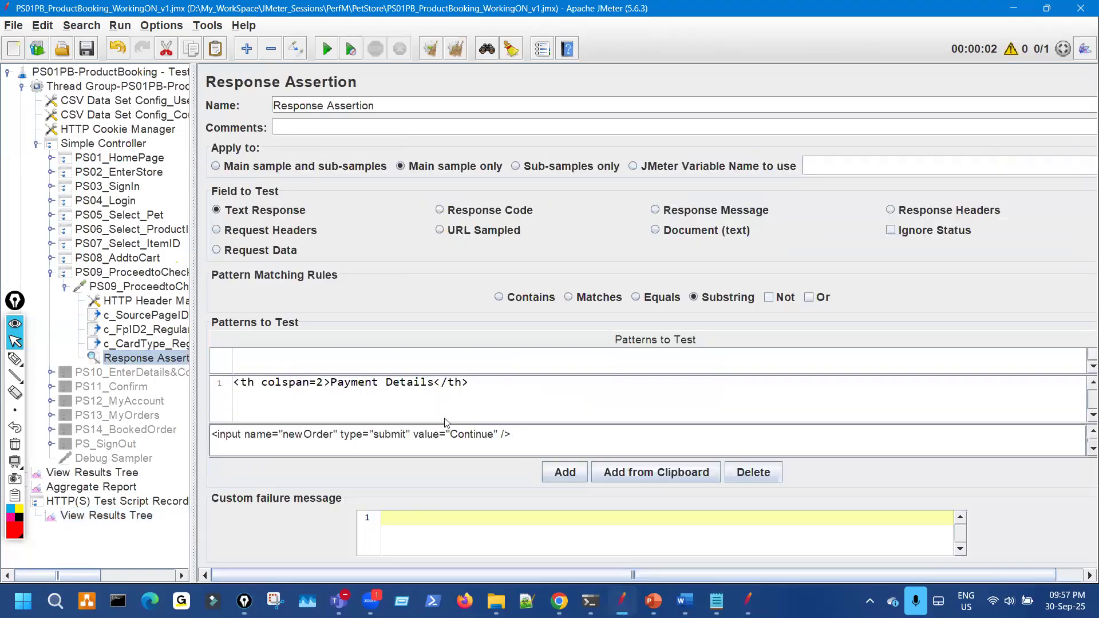
# Step: Copy the Sign Out pattern from PS09_ProceedtoCheckout's Response Assertion, collapse that controller and enable the PS10_EnterDetails&Continue controller
pyautogui.scroll(1, 624, 369)
pyautogui.doubleClick(644, 358)
pyautogui.hotkey('ctrl', 'a')
pyautogui.hotkey('ctrl', 'c')
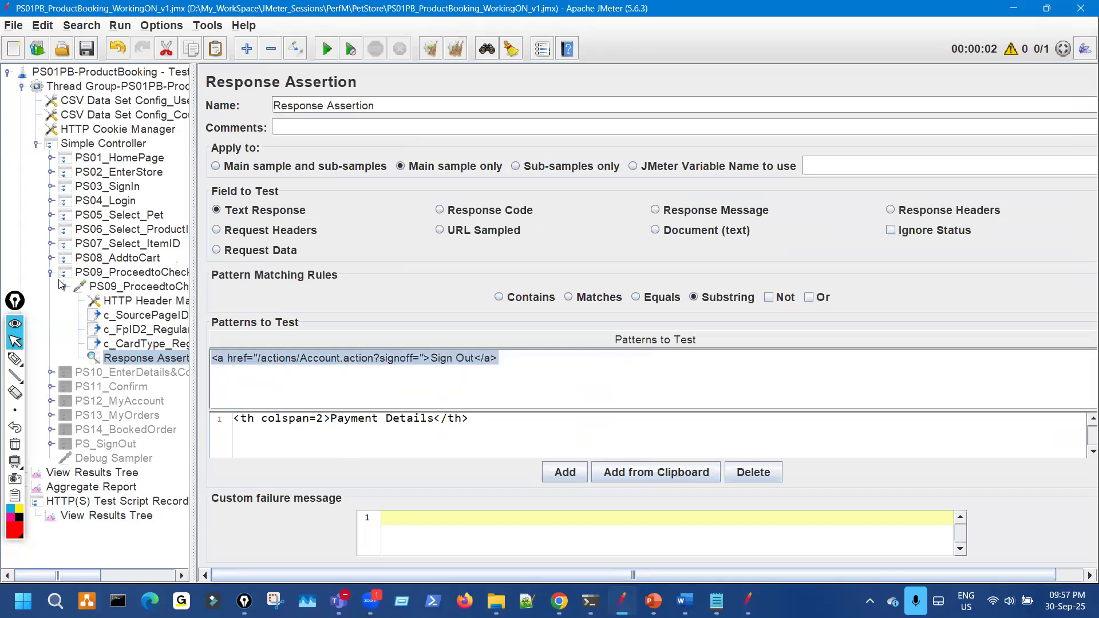
pyautogui.press('Left')
pyautogui.press('Left')
pyautogui.press('Left')
pyautogui.press('Left')
pyautogui.press('Down')
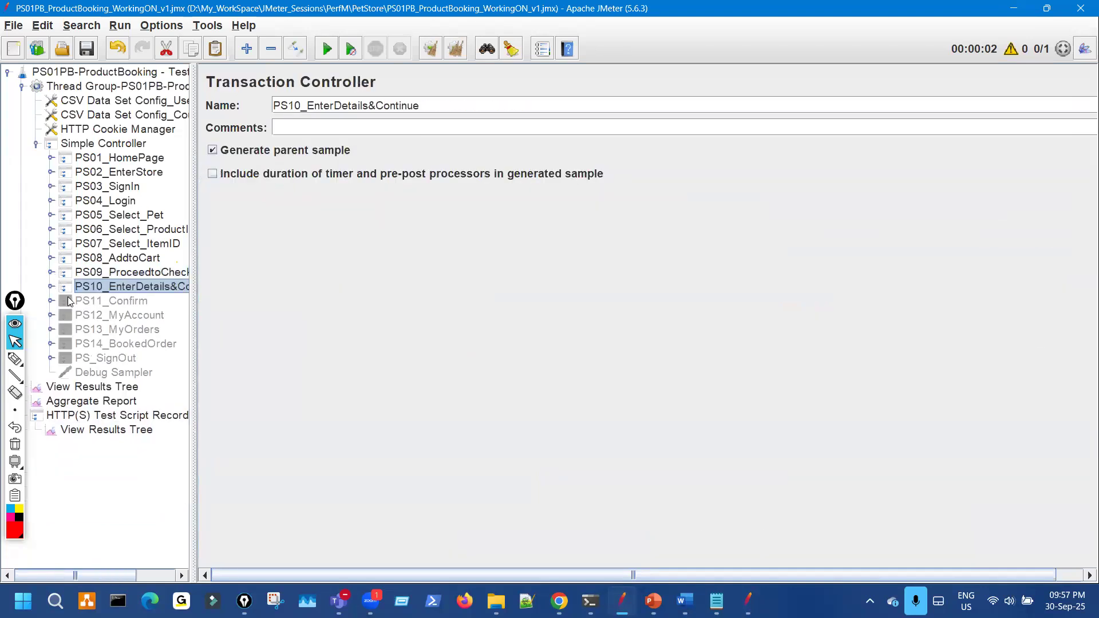
# Step: Add a Response Assertion to the PS10_EnterDetails&Continue/actions/Order.action-71 request
pyautogui.click(51, 286)
pyautogui.moveTo(191, 286); pyautogui.dragTo(246, 284)
pyautogui.rightClick(155, 304)
pyautogui.moveTo(172, 248)
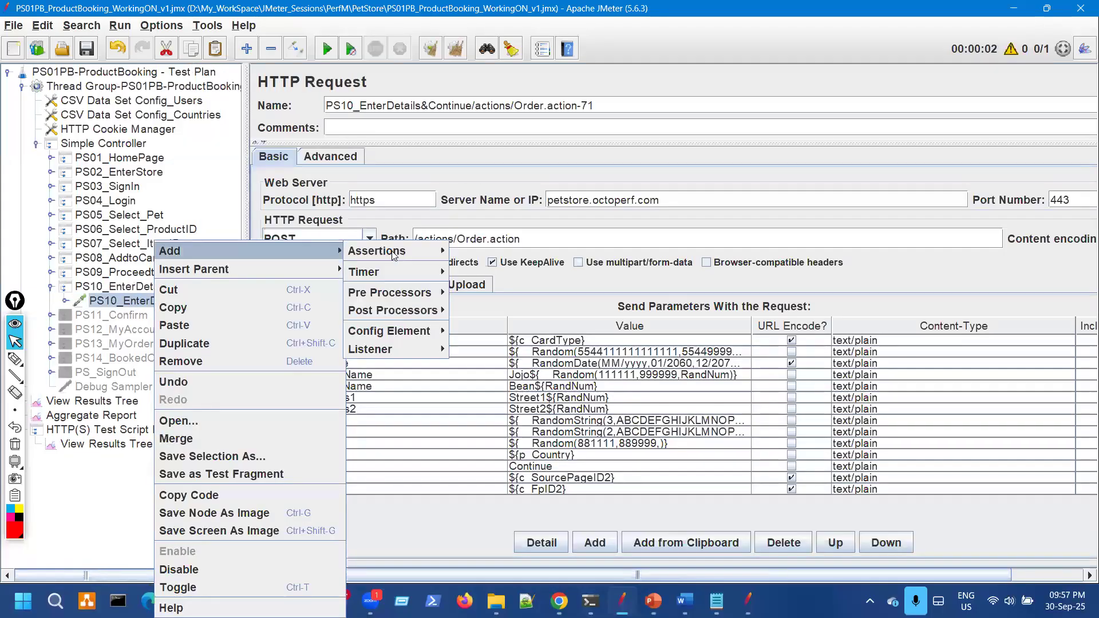
pyautogui.moveTo(378, 248)
pyautogui.click(455, 248)
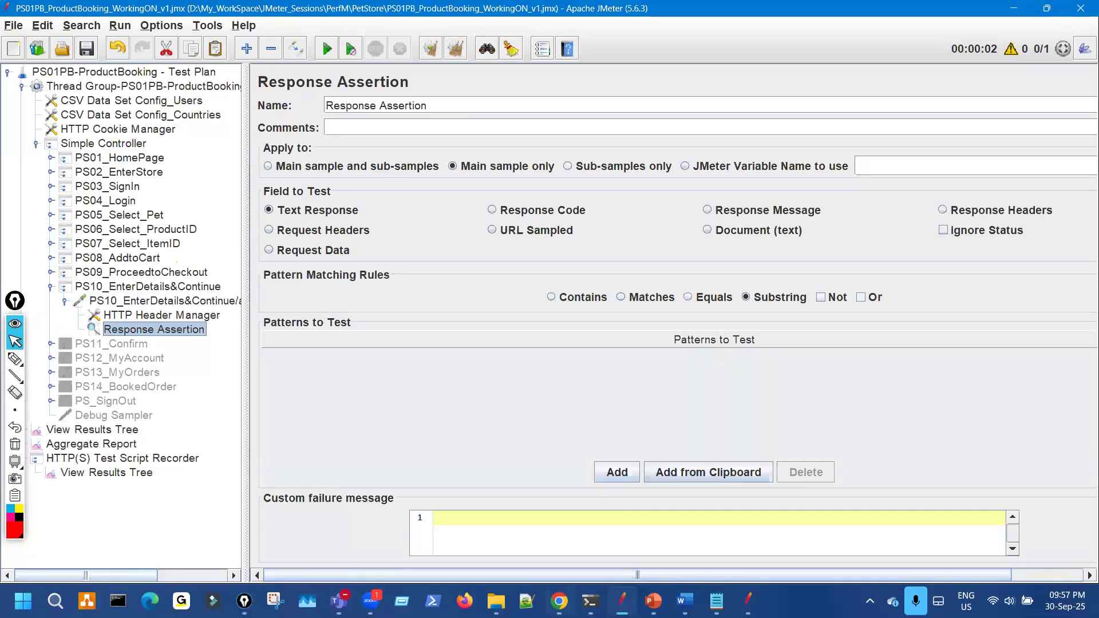
# Step: Switch to Chrome, continue the JPetStore checkout to the order confirmation page, and mark Sign Out, the "Please confirm" sentence and Confirm as assertion checks
pyautogui.hotkey('alt', 'Tab')
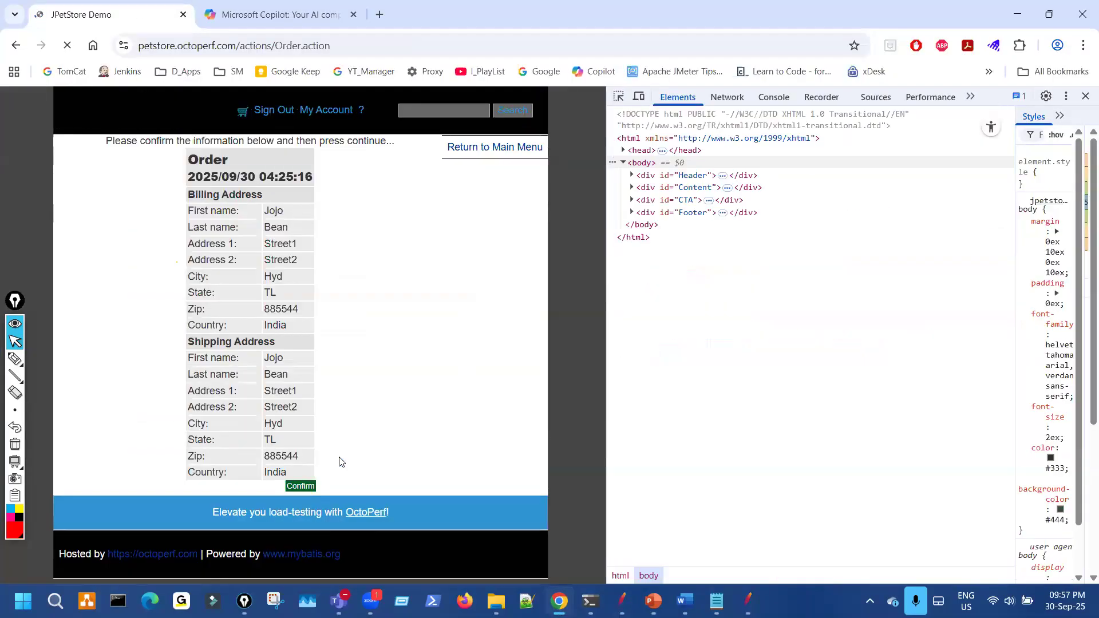
pyautogui.hotkey('ctrl', 'shift', '3')
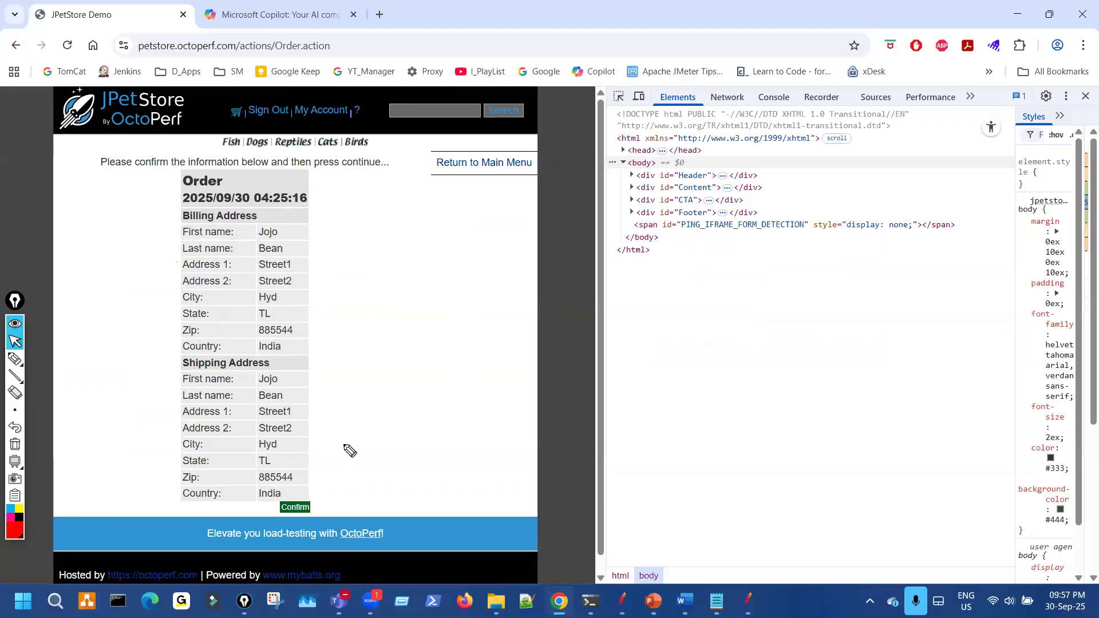
pyautogui.moveTo(261, 98)
pyautogui.mouseDown()
pyautogui.moveTo(290, 102)
pyautogui.moveTo(276, 93)
pyautogui.mouseUp()
pyautogui.moveTo(393, 141)
pyautogui.mouseDown()
pyautogui.moveTo(397, 155)
pyautogui.moveTo(413, 150)
pyautogui.mouseUp()
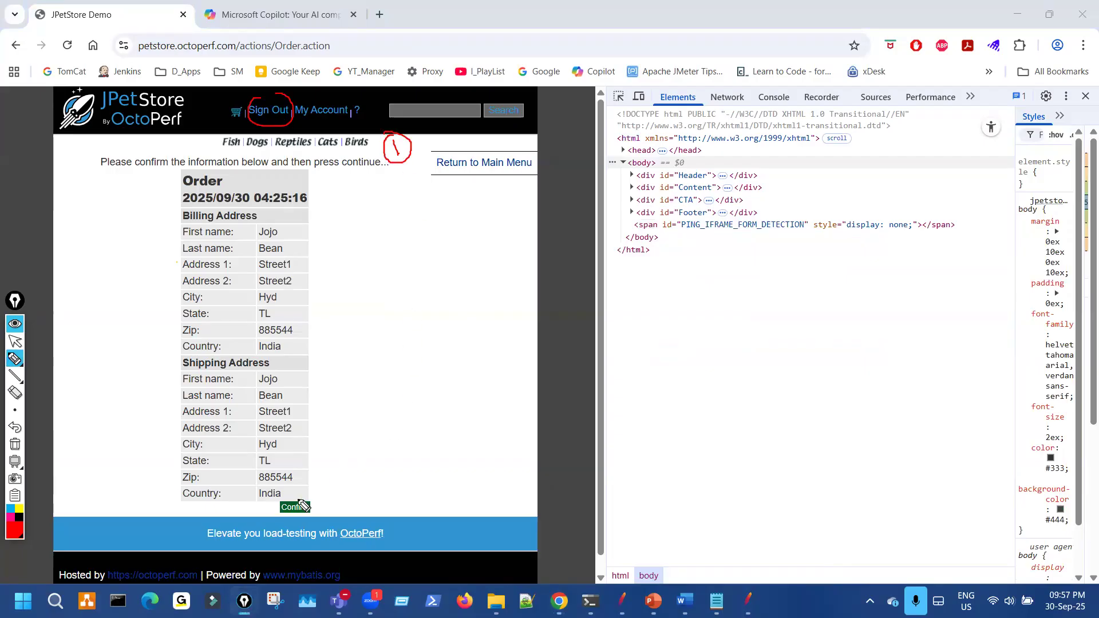
pyautogui.moveTo(289, 491)
pyautogui.mouseDown()
pyautogui.moveTo(343, 515)
pyautogui.moveTo(338, 490)
pyautogui.moveTo(381, 466)
pyautogui.moveTo(442, 487)
pyautogui.moveTo(446, 447)
pyautogui.mouseUp()
pyautogui.moveTo(504, 317)
pyautogui.mouseDown()
pyautogui.moveTo(529, 344)
pyautogui.moveTo(530, 318)
pyautogui.mouseUp()
pyautogui.moveTo(567, 373)
pyautogui.mouseDown()
pyautogui.moveTo(548, 381)
pyautogui.moveTo(550, 400)
pyautogui.mouseUp()
pyautogui.moveTo(595, 428); pyautogui.dragTo(570, 452)
pyautogui.moveTo(438, 450); pyautogui.dragTo(471, 384)
pyautogui.moveTo(437, 417)
pyautogui.mouseDown()
pyautogui.moveTo(438, 447)
pyautogui.moveTo(474, 424)
pyautogui.mouseUp()
pyautogui.moveTo(539, 295); pyautogui.dragTo(597, 273)
pyautogui.moveTo(343, 520); pyautogui.dragTo(306, 543)
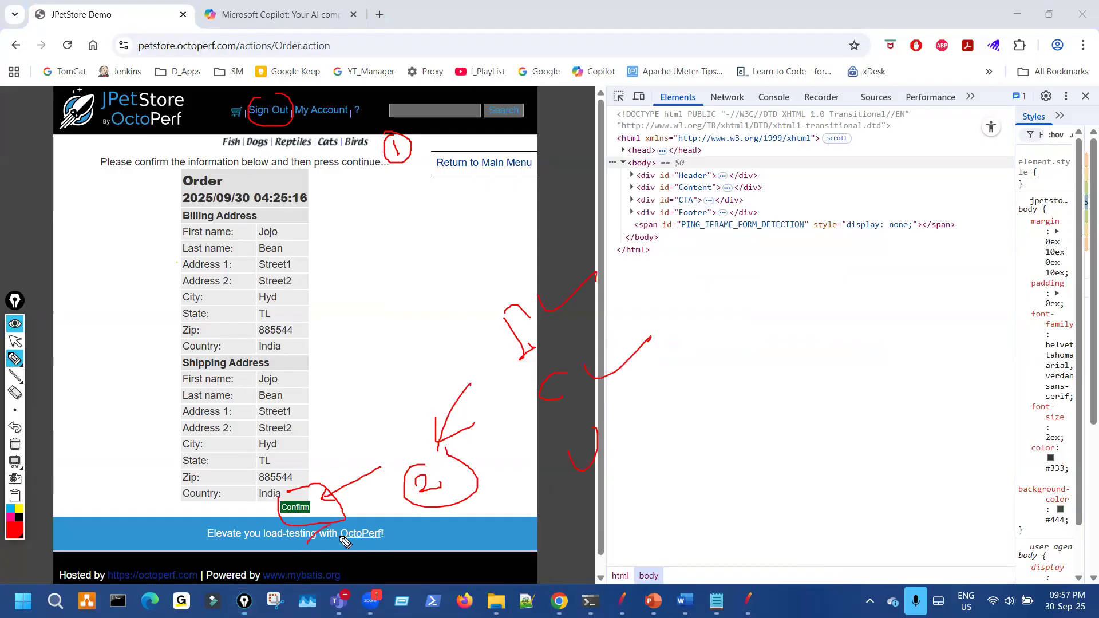
pyautogui.moveTo(618, 434); pyautogui.dragTo(681, 418)
pyautogui.moveTo(306, 551); pyautogui.dragTo(369, 547)
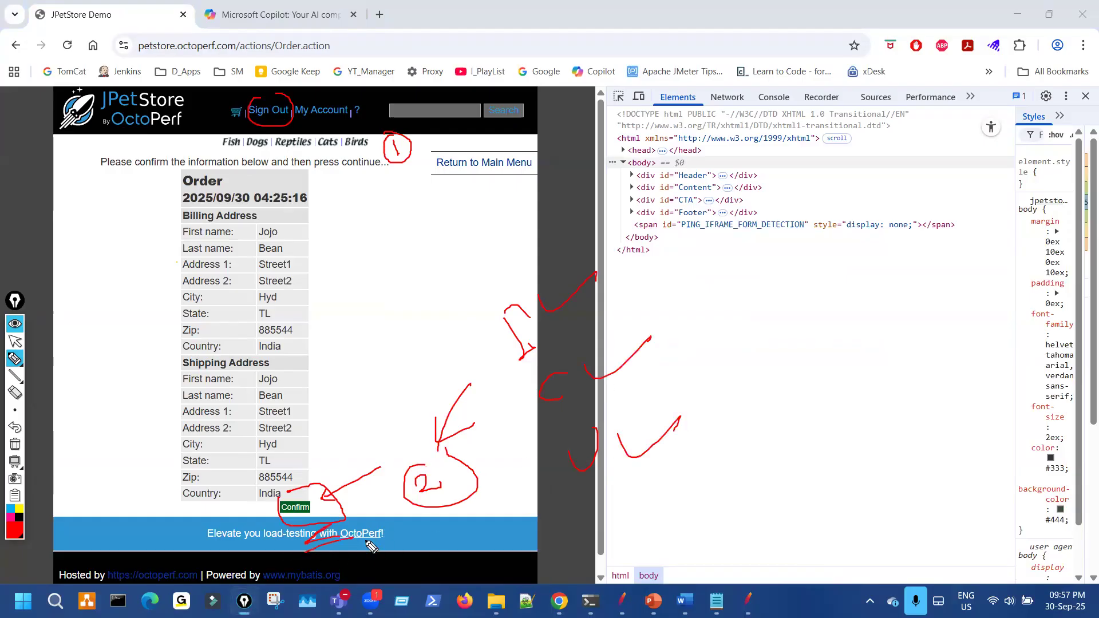
pyautogui.moveTo(265, 99); pyautogui.dragTo(252, 121)
pyautogui.moveTo(95, 155)
pyautogui.mouseDown()
pyautogui.moveTo(96, 176)
pyautogui.moveTo(213, 176)
pyautogui.mouseUp()
pyautogui.moveTo(348, 182)
pyautogui.mouseDown()
pyautogui.moveTo(395, 153)
pyautogui.moveTo(99, 151)
pyautogui.mouseUp()
pyautogui.moveTo(25, 184); pyautogui.dragTo(31, 199)
pyautogui.moveTo(70, 161); pyautogui.dragTo(81, 160)
pyautogui.moveTo(47, 157)
pyautogui.mouseDown()
pyautogui.moveTo(110, 157)
pyautogui.moveTo(87, 189)
pyautogui.moveTo(134, 177)
pyautogui.mouseUp()
pyautogui.moveTo(263, 84); pyautogui.dragTo(279, 94)
pyautogui.moveTo(341, 47); pyautogui.dragTo(372, 86)
pyautogui.moveTo(332, 56)
pyautogui.mouseDown()
pyautogui.moveTo(331, 83)
pyautogui.moveTo(334, 72)
pyautogui.mouseUp()
pyautogui.moveTo(350, 226)
pyautogui.mouseDown()
pyautogui.moveTo(385, 208)
pyautogui.moveTo(399, 224)
pyautogui.moveTo(408, 202)
pyautogui.mouseUp()
pyautogui.moveTo(377, 178); pyautogui.dragTo(363, 196)
pyautogui.moveTo(412, 559)
pyautogui.mouseDown()
pyautogui.moveTo(427, 579)
pyautogui.moveTo(442, 575)
pyautogui.mouseUp()
pyautogui.moveTo(403, 539); pyautogui.dragTo(452, 535)
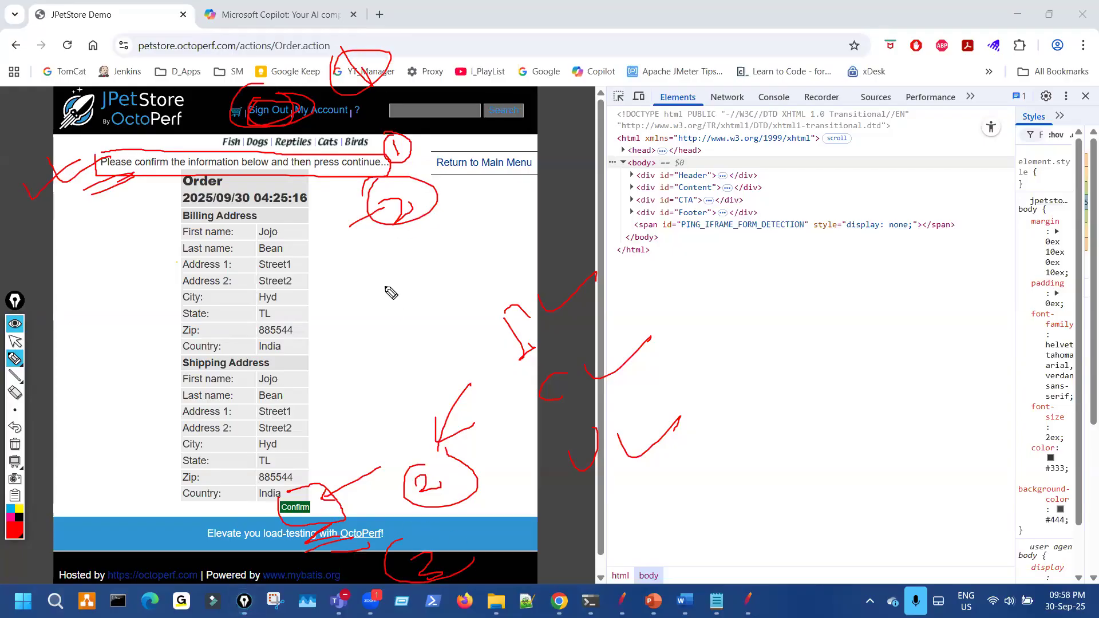
pyautogui.moveTo(265, 500)
pyautogui.mouseDown()
pyautogui.moveTo(286, 483)
pyautogui.moveTo(297, 491)
pyautogui.mouseUp()
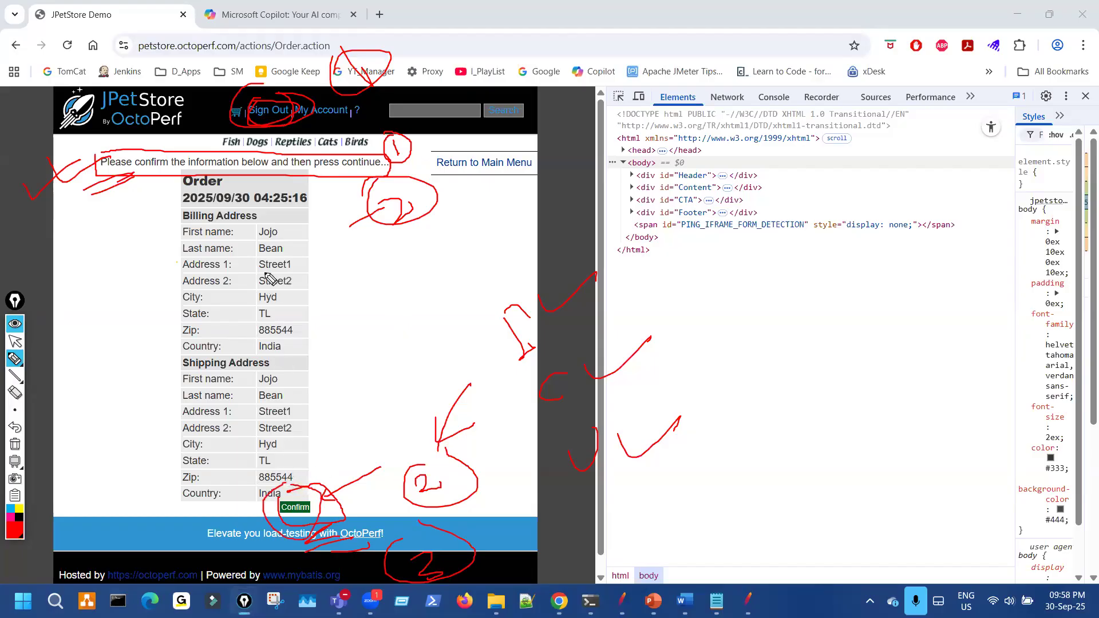
pyautogui.moveTo(263, 86)
pyautogui.mouseDown()
pyautogui.moveTo(304, 94)
pyautogui.moveTo(279, 94)
pyautogui.mouseUp()
pyautogui.moveTo(79, 147); pyautogui.dragTo(129, 136)
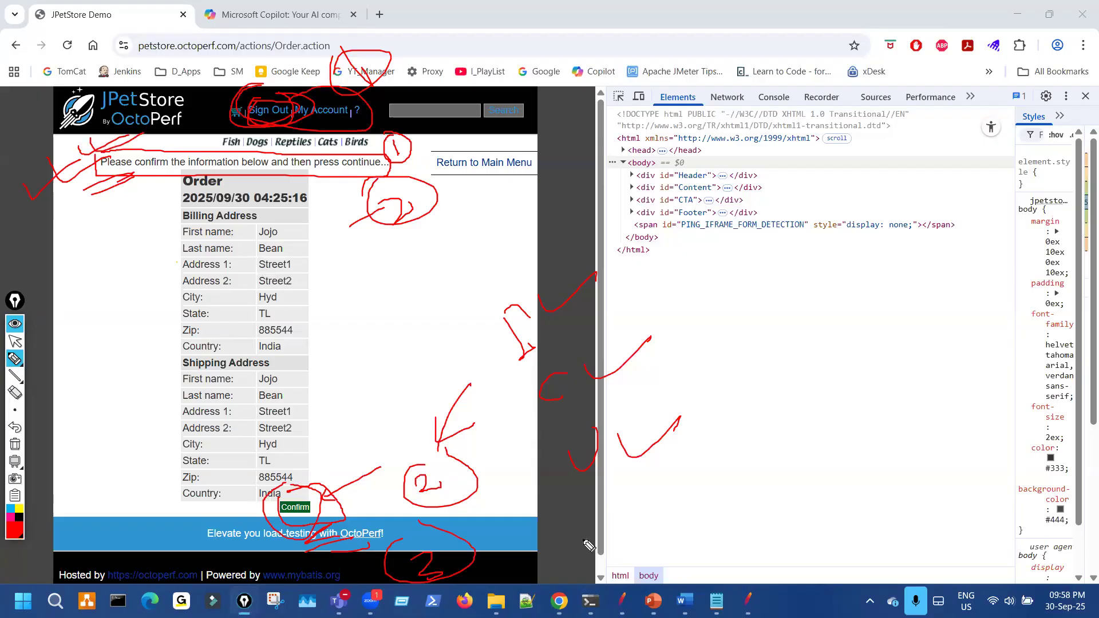
pyautogui.press('Escape')
# Step: Switch back to JMeter, add <a href="/actions/Account.action?signoff=">Sign Out</a> as PS10's first assertion pattern and append an empty second pattern
pyautogui.hotkey('alt', 'Tab')
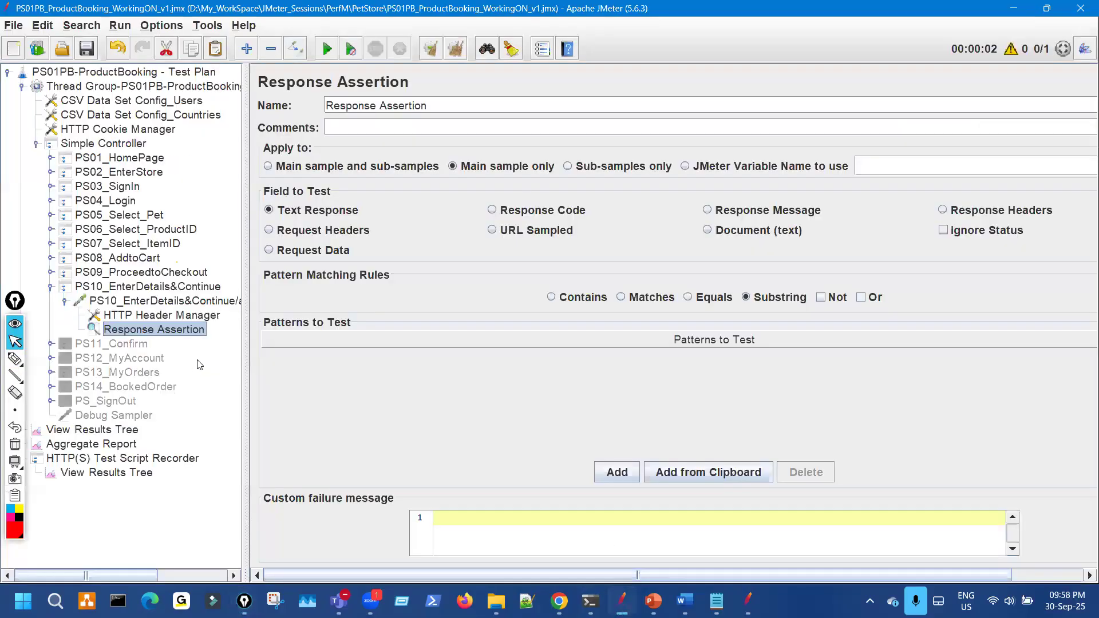
pyautogui.click(608, 473)
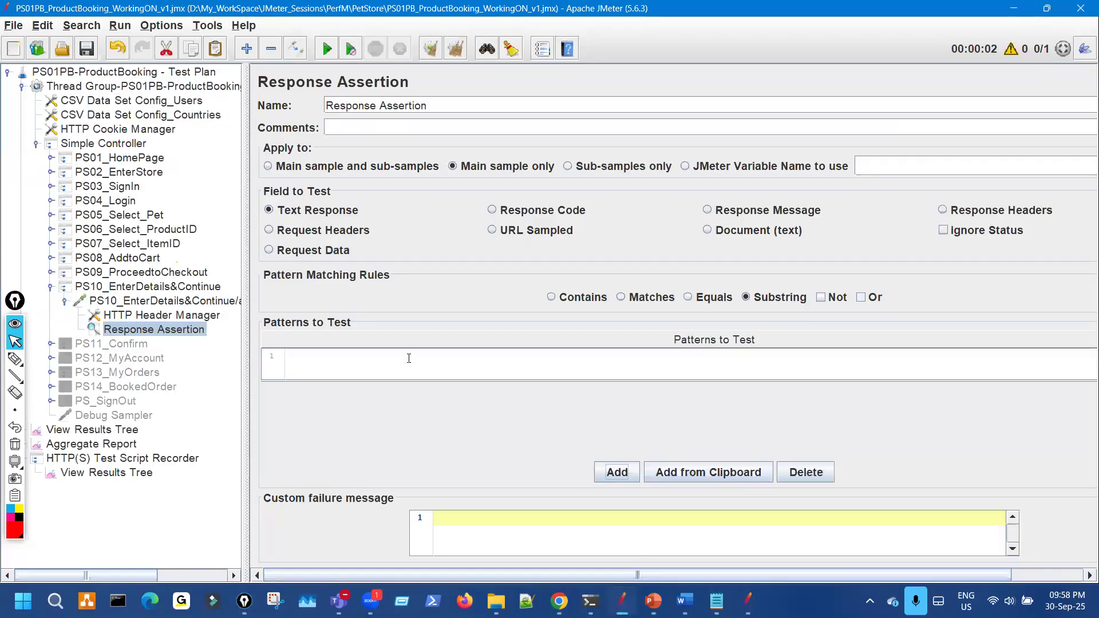
pyautogui.click(409, 359)
pyautogui.hotkey('ctrl', 'v')
pyautogui.click(620, 475)
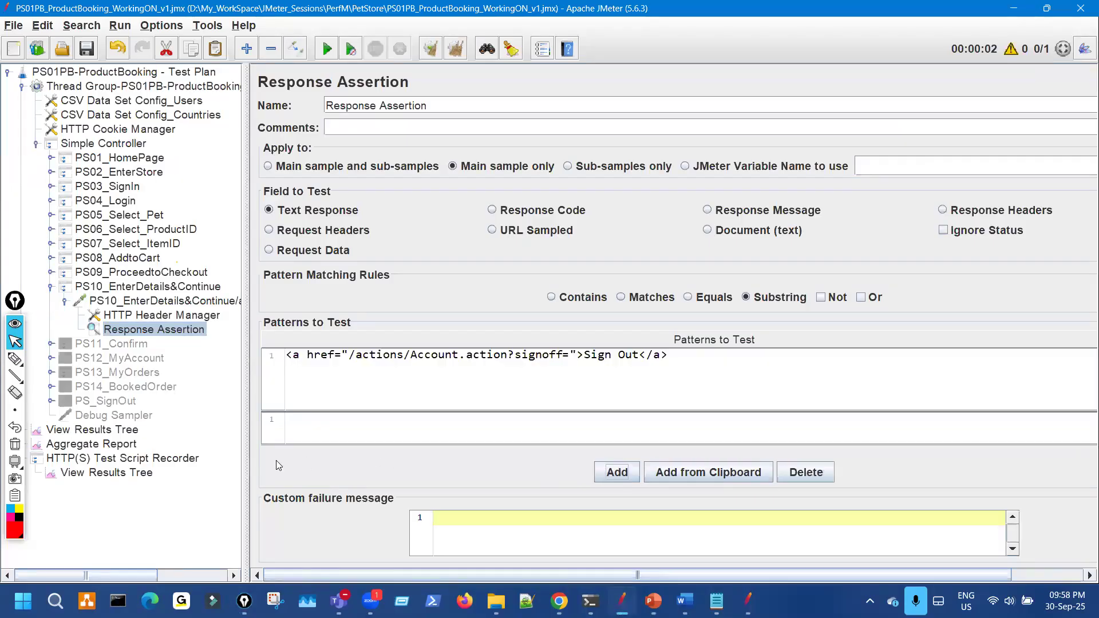
# Step: Search the recorded PS10_EnterDetails&Continue/actions/Order.action-71 response body for "Please"
pyautogui.click(118, 472)
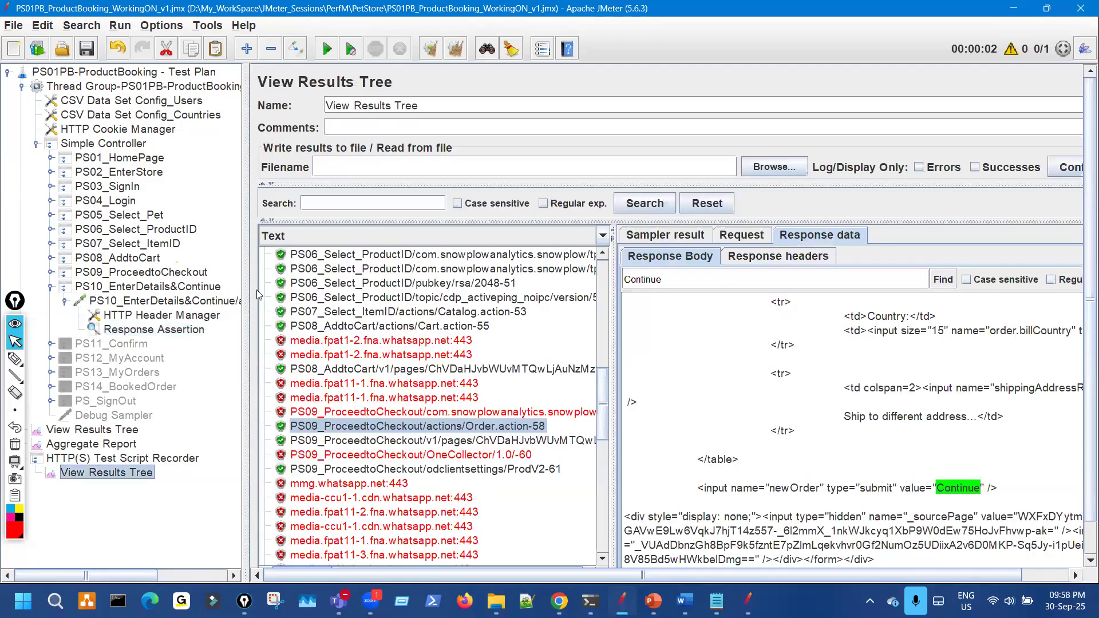
pyautogui.moveTo(247, 272); pyautogui.dragTo(224, 264)
pyautogui.scroll(-1, 375, 402)
pyautogui.scroll(-2, 373, 402)
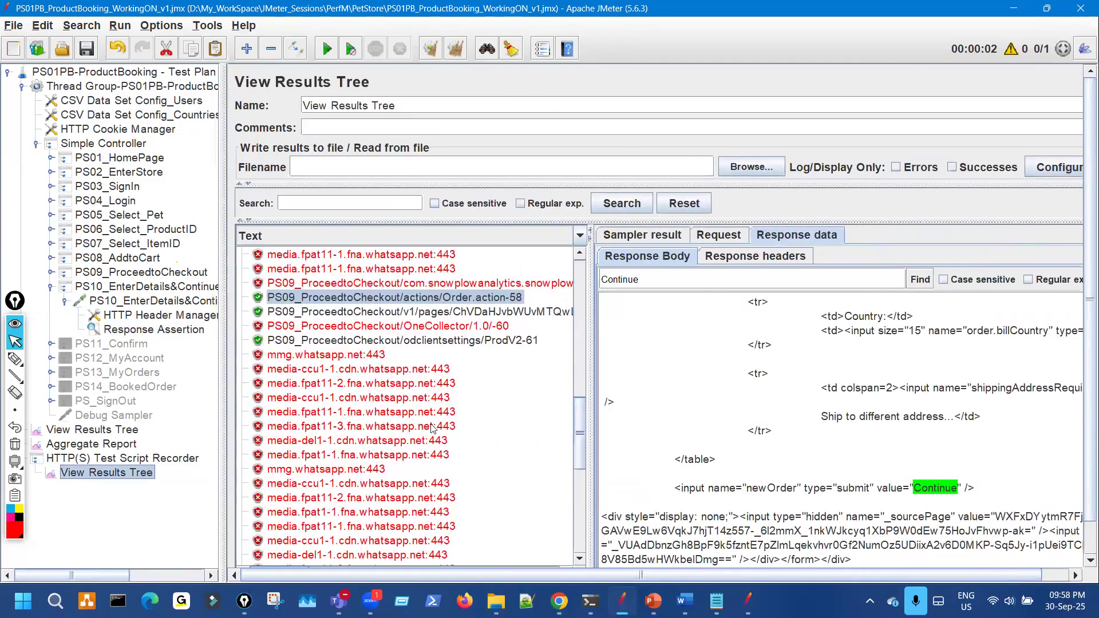
pyautogui.scroll(-6, 497, 450)
pyautogui.click(502, 453)
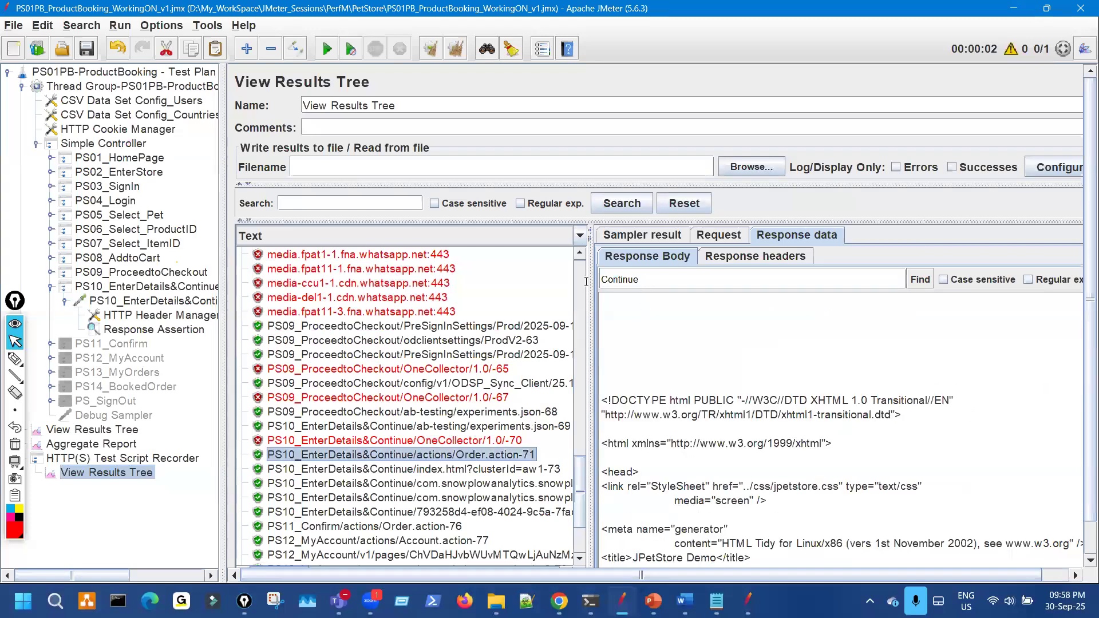
pyautogui.moveTo(643, 281); pyautogui.dragTo(554, 280)
pyautogui.write('Pleas')
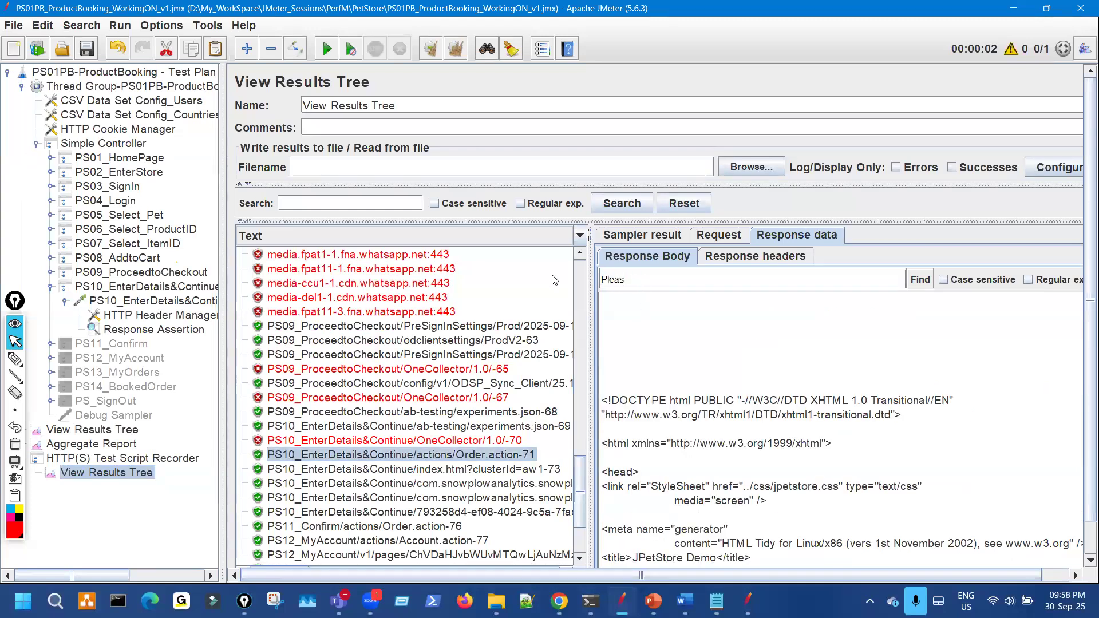
pyautogui.write('e')
pyautogui.press('Return')
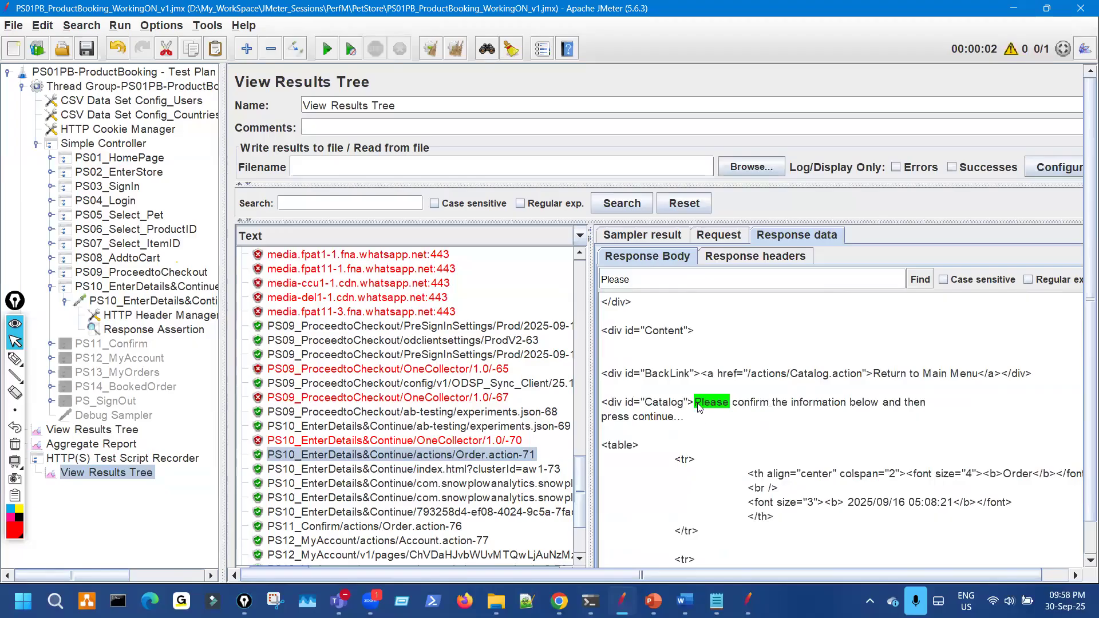
# Step: Copy "Please confirm the information below and then press continue..." into the second pattern of PS10's Response Assertion and append an empty third pattern
pyautogui.moveTo(732, 404); pyautogui.dragTo(680, 424)
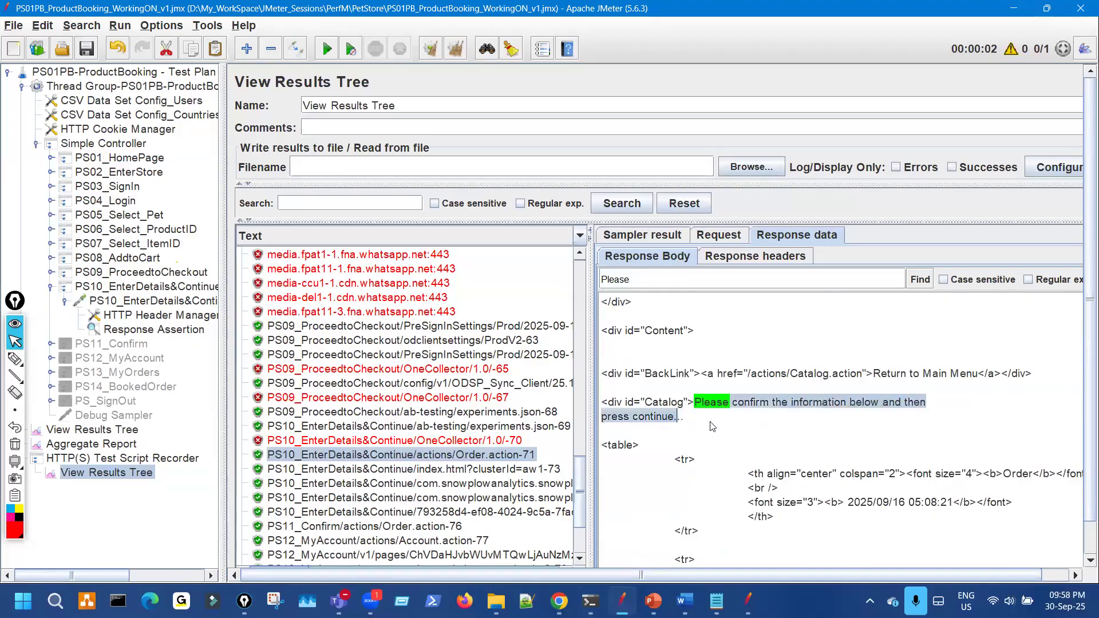
pyautogui.click(156, 332)
pyautogui.click(465, 428)
pyautogui.write('Please confirm the information below and then press continue...')
pyautogui.click(595, 472)
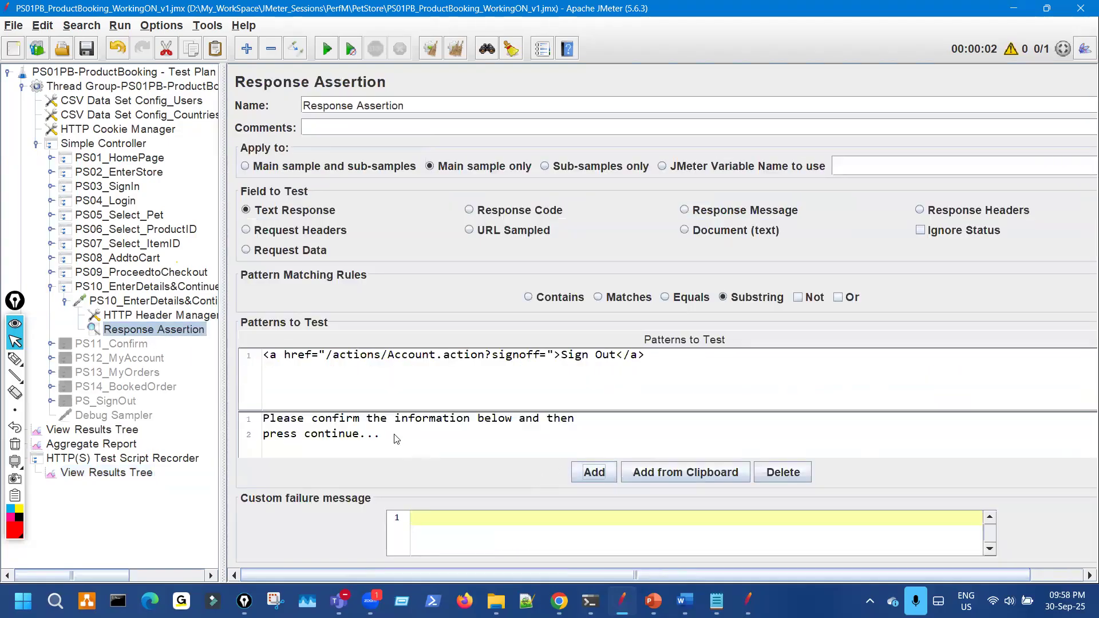
pyautogui.scroll(-1, 384, 446)
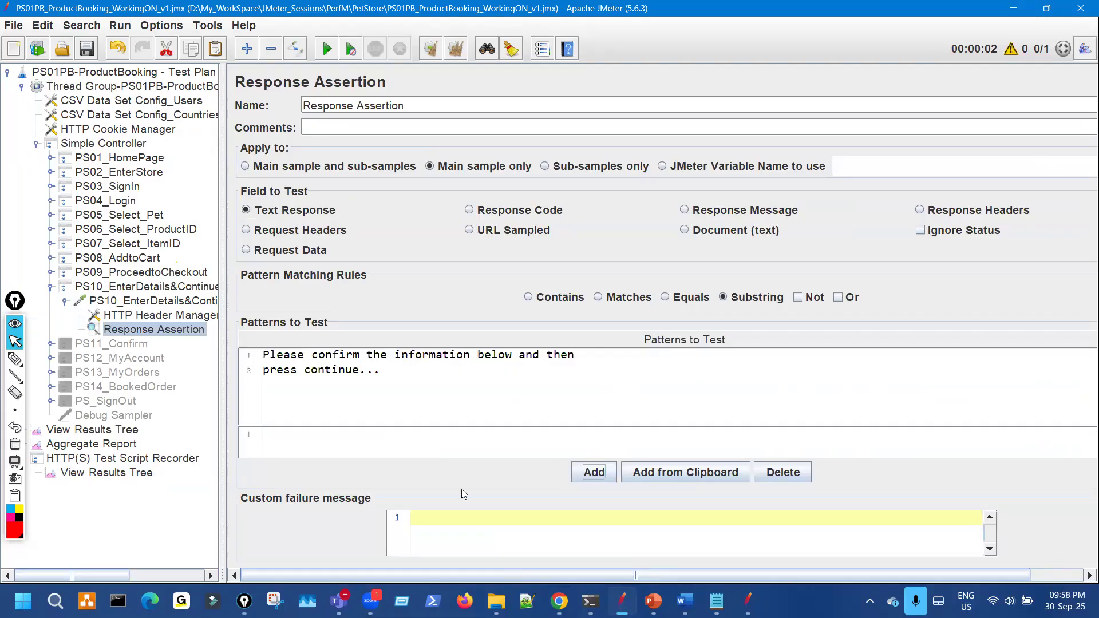
# Step: Switch to the JPetStore order confirmation page in Chrome and inspect the Confirm button's HTML element
pyautogui.hotkey('alt', 'Tab')
pyautogui.hotkey('ctrl', 'shift', '3')
pyautogui.moveTo(141, 171); pyautogui.dragTo(325, 178)
pyautogui.moveTo(275, 493); pyautogui.dragTo(321, 496)
pyautogui.hotkey('ctrl', 'shift', '2')
pyautogui.hotkey('ctrl', 'shift', '7')
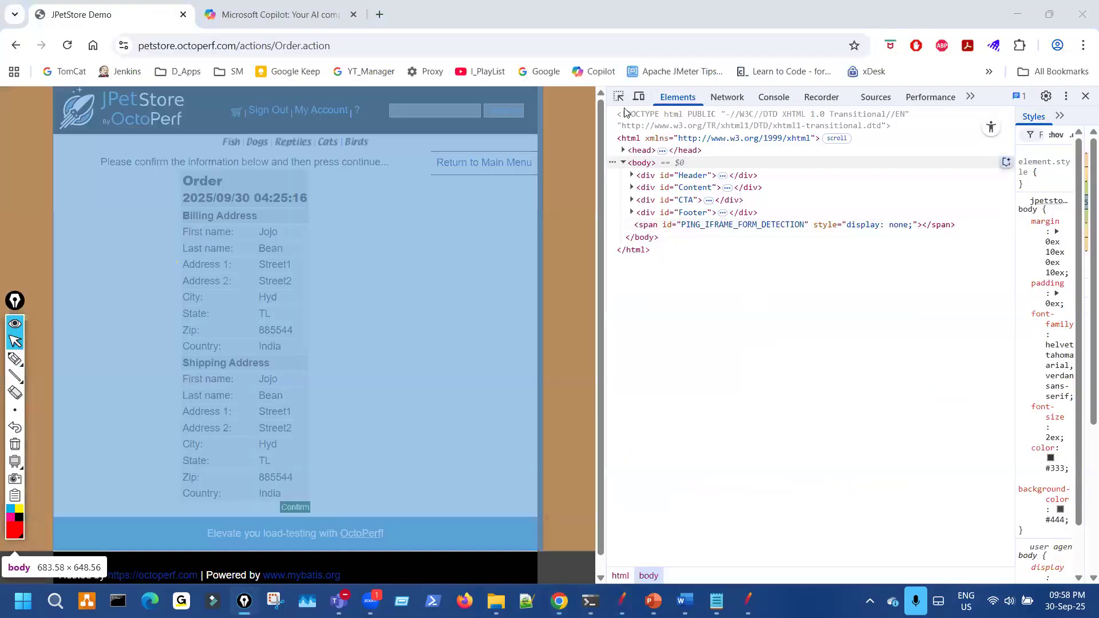
pyautogui.click(619, 96)
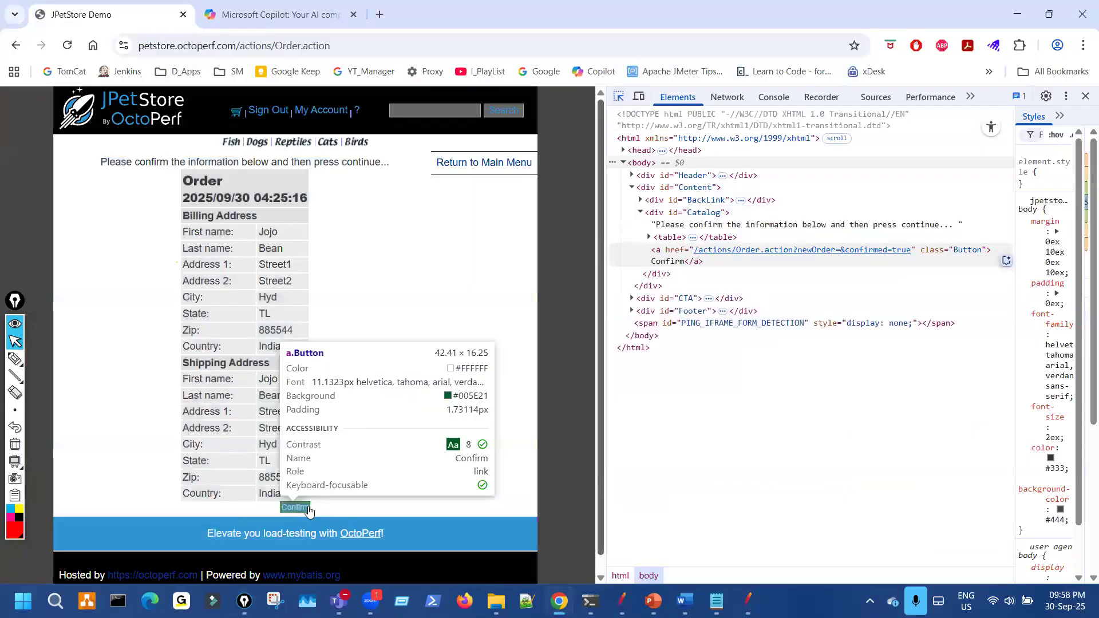
pyautogui.click(309, 511)
pyautogui.hotkey('ctrl', 'shift', '4')
pyautogui.moveTo(708, 272); pyautogui.dragTo(690, 273)
pyautogui.hotkey('ctrl', 'shift', '7')
pyautogui.hotkey('ctrl', 'shift', '2')
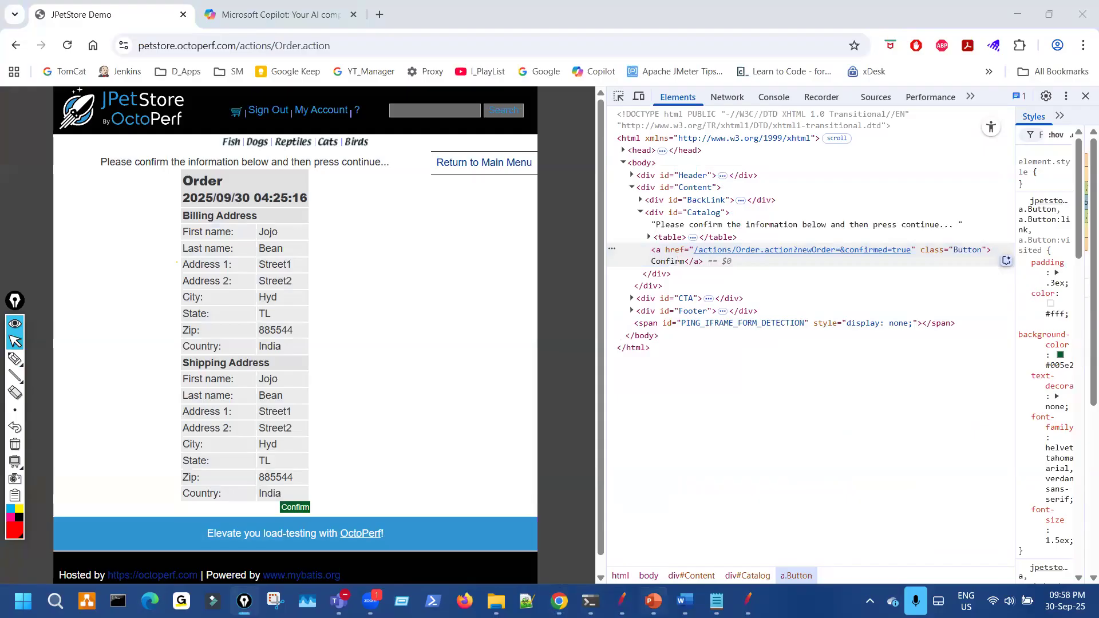
# Step: Switch back to JMeter and search the recorded Order.action-71 response body for "Confirm" until the Confirm link's anchor element is located
pyautogui.click(622, 601)
pyautogui.click(148, 473)
pyautogui.moveTo(632, 279); pyautogui.dragTo(515, 277)
pyautogui.write('Confir')
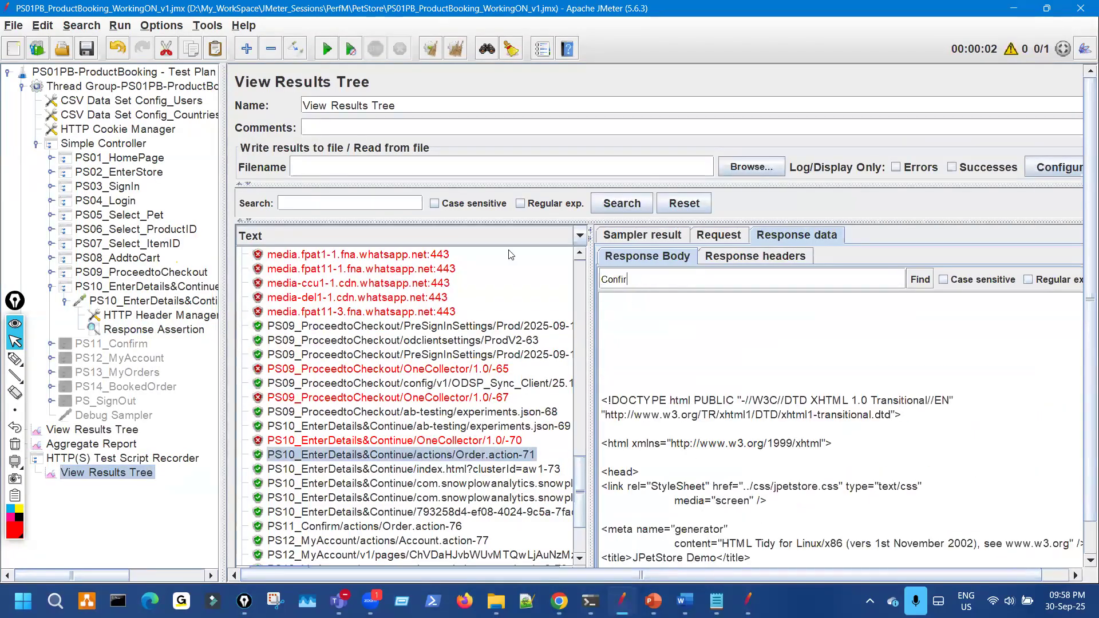
pyautogui.write('m')
pyautogui.press('Return')
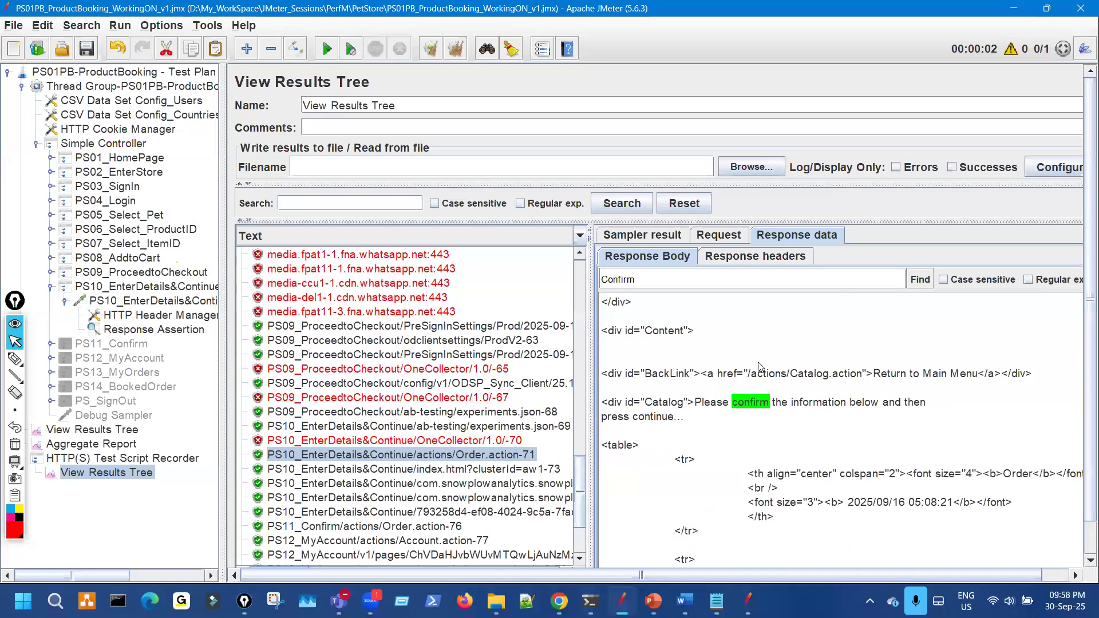
pyautogui.click(916, 280)
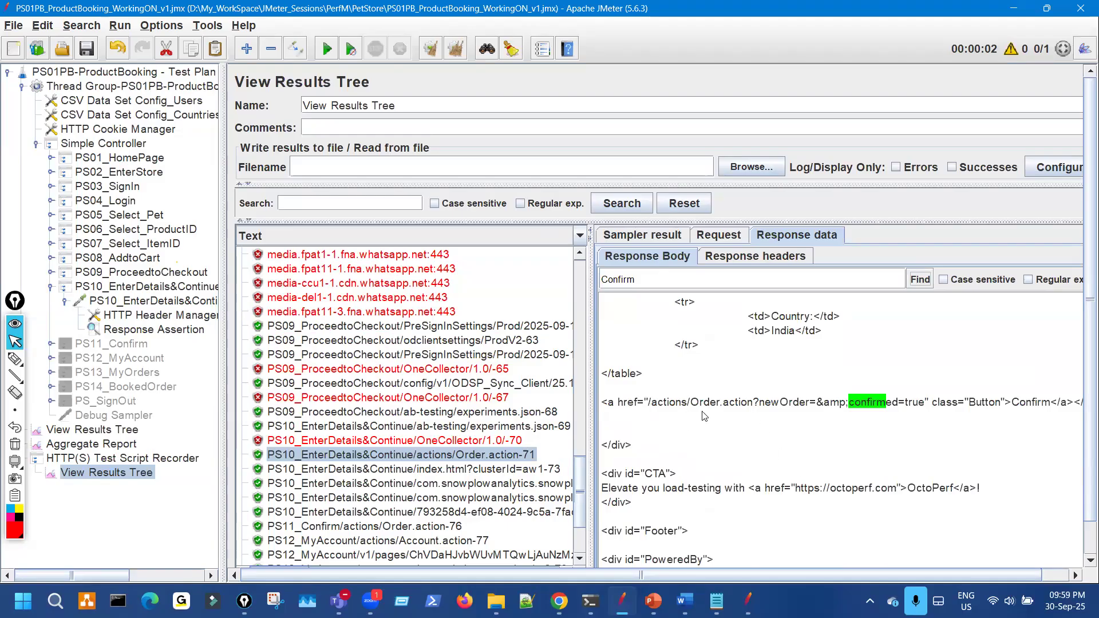
pyautogui.moveTo(629, 408); pyautogui.dragTo(721, 408)
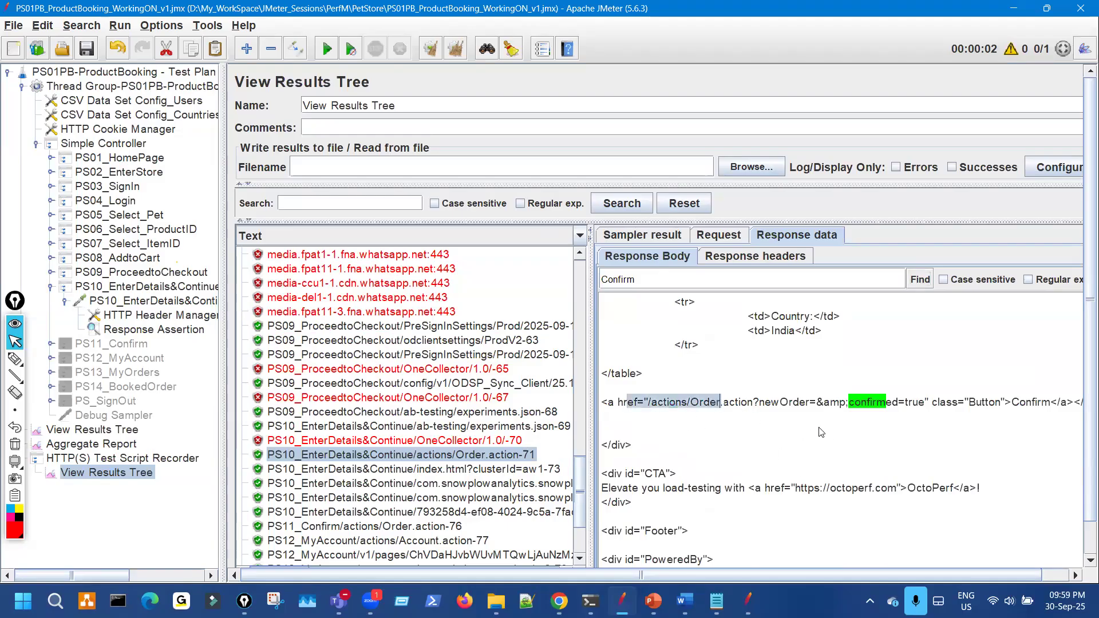
pyautogui.click(829, 443)
pyautogui.moveTo(885, 570); pyautogui.dragTo(912, 569)
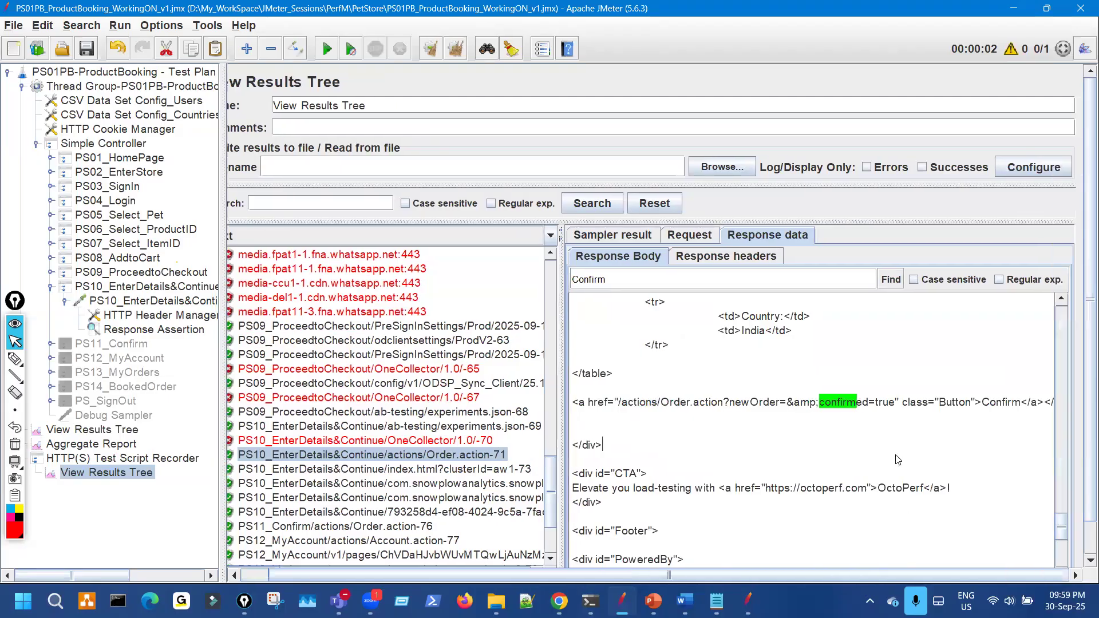
# Step: Copy class="Button">Confirm</a> from the recorded Order.action-71 response into the third pattern of PS10's Response Assertion
pyautogui.moveTo(902, 402); pyautogui.dragTo(1041, 406)
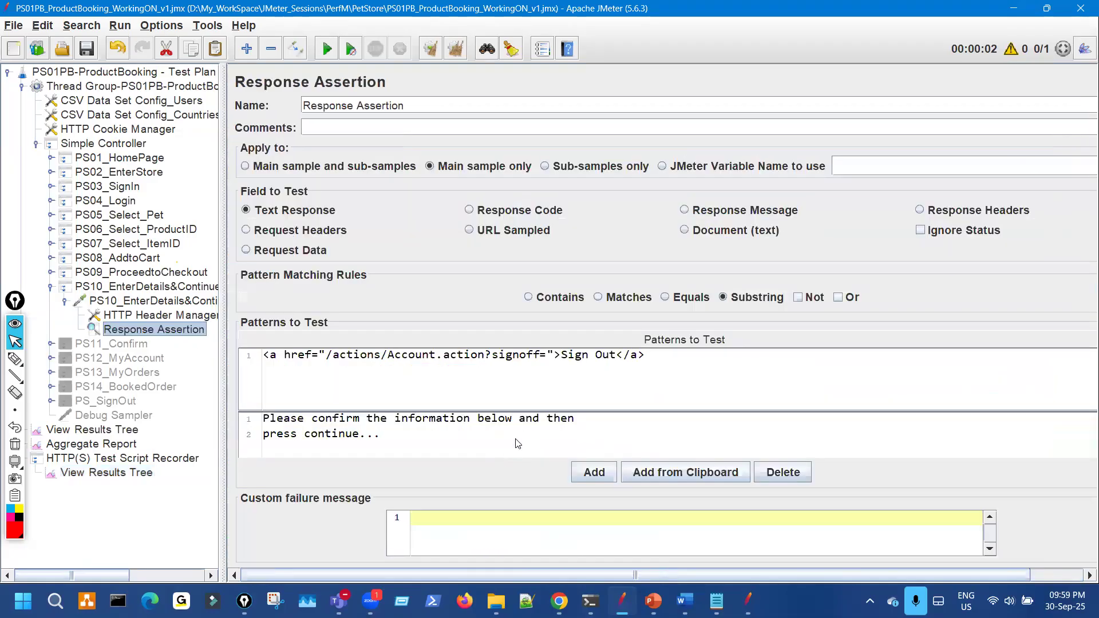
pyautogui.click(607, 470)
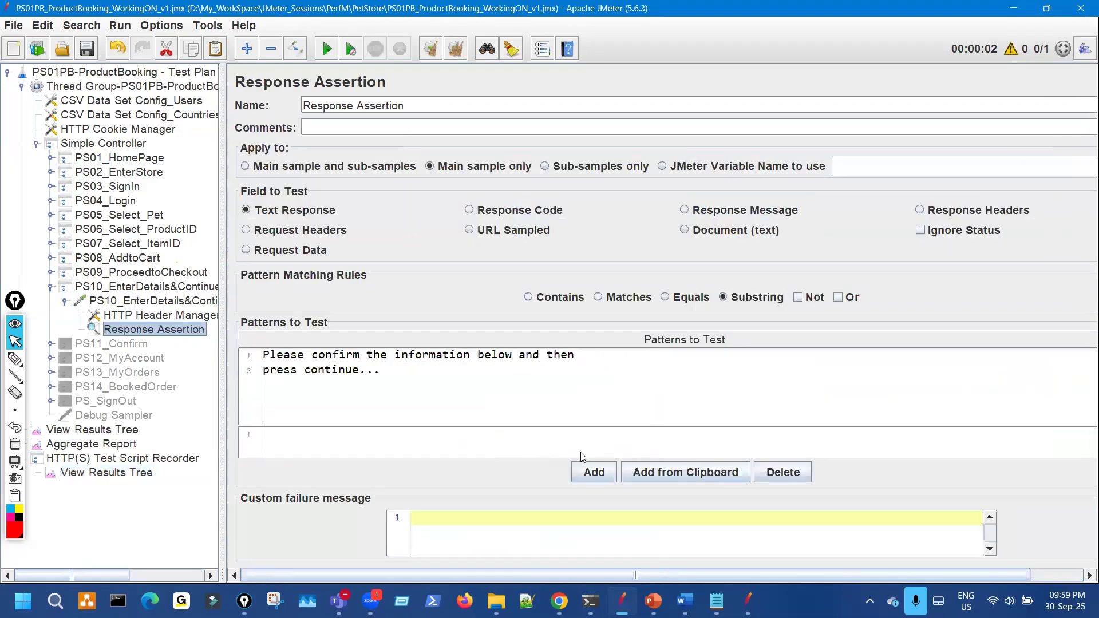
pyautogui.doubleClick(527, 442)
pyautogui.write('class="Button">Confirm</a>')
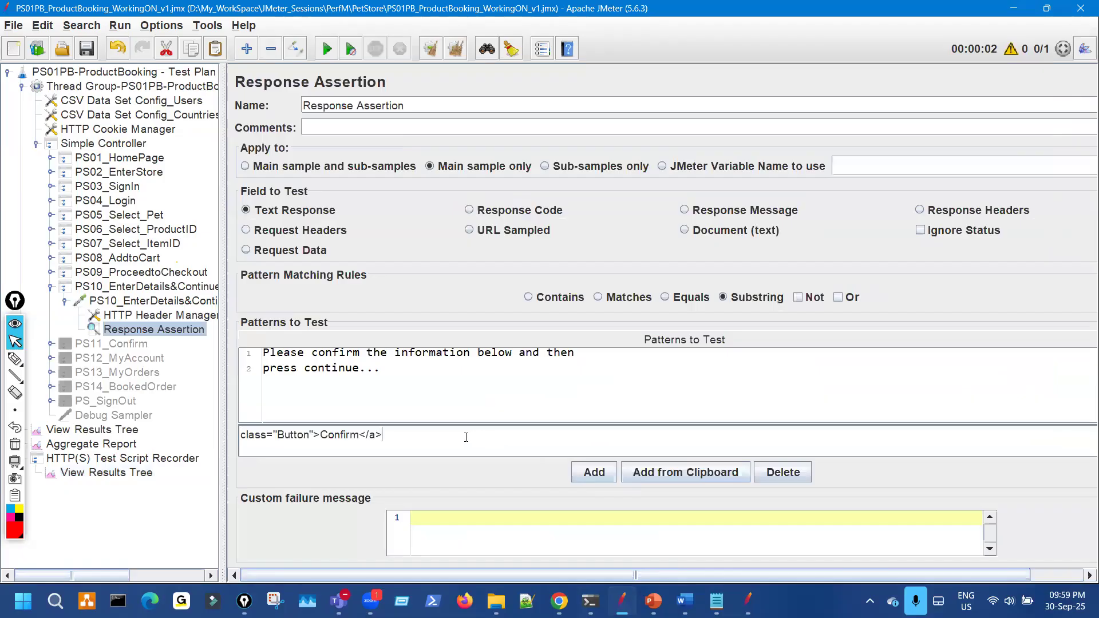
# Step: Copy the Sign Out anchor pattern from PS10's Response Assertion and collapse the PS10_EnterDetails&Continue controller
pyautogui.click(64, 300)
pyautogui.click(52, 287)
pyautogui.click(52, 287)
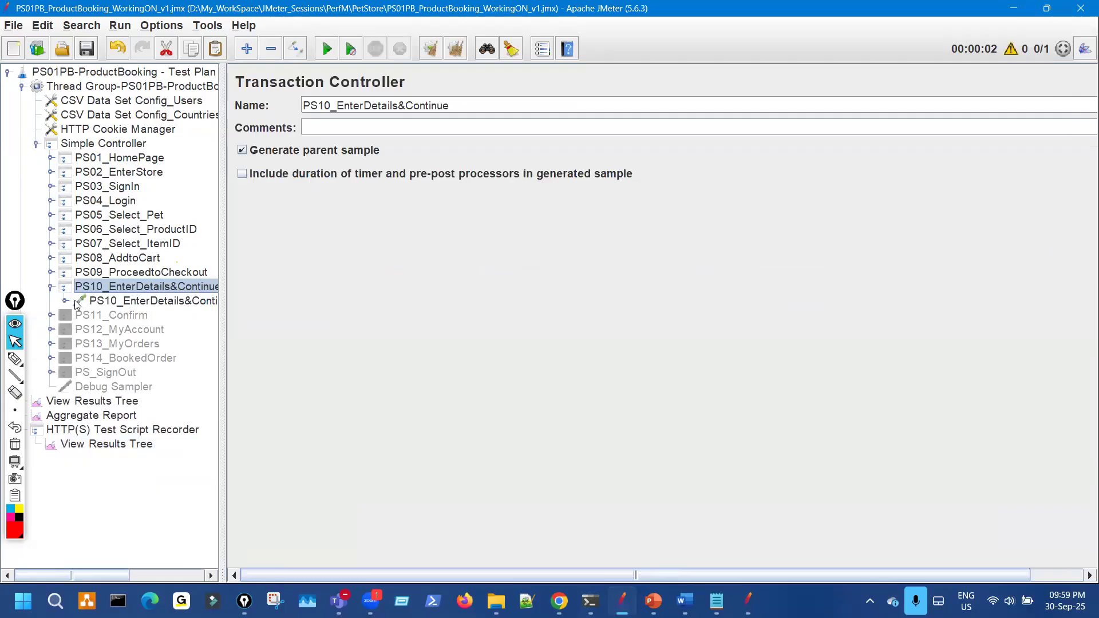
pyautogui.click(152, 330)
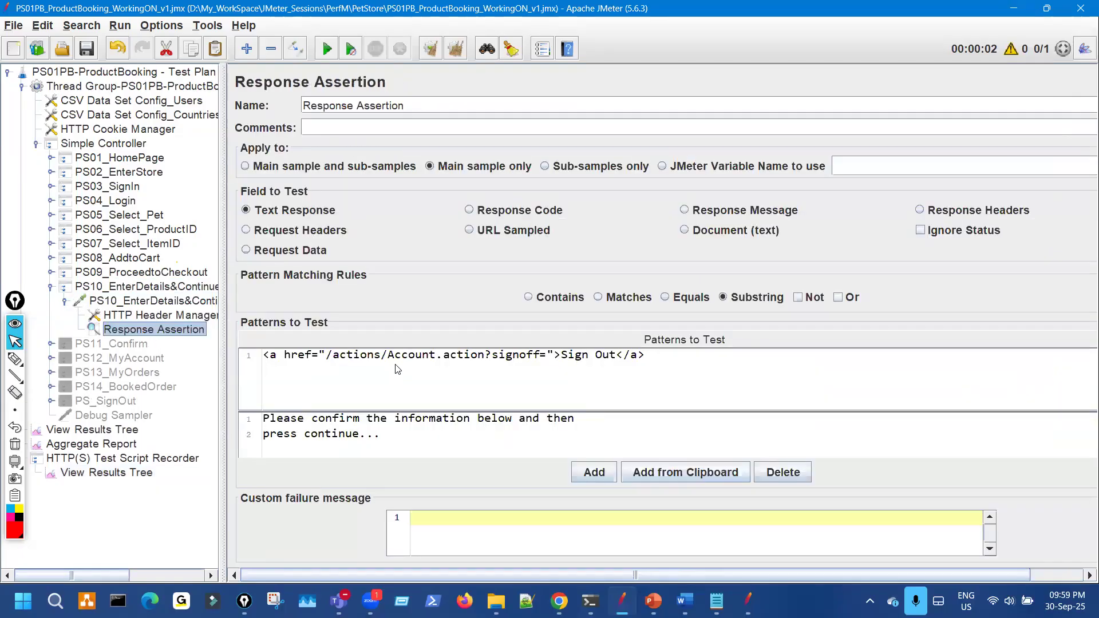
pyautogui.click(421, 367)
pyautogui.doubleClick(421, 367)
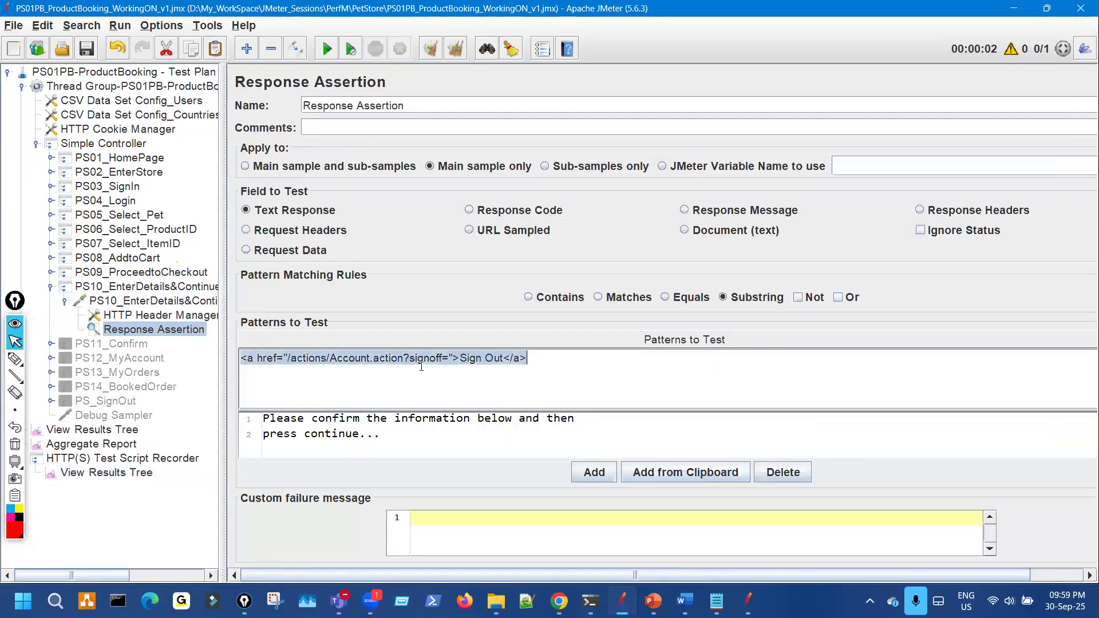
pyautogui.click(67, 302)
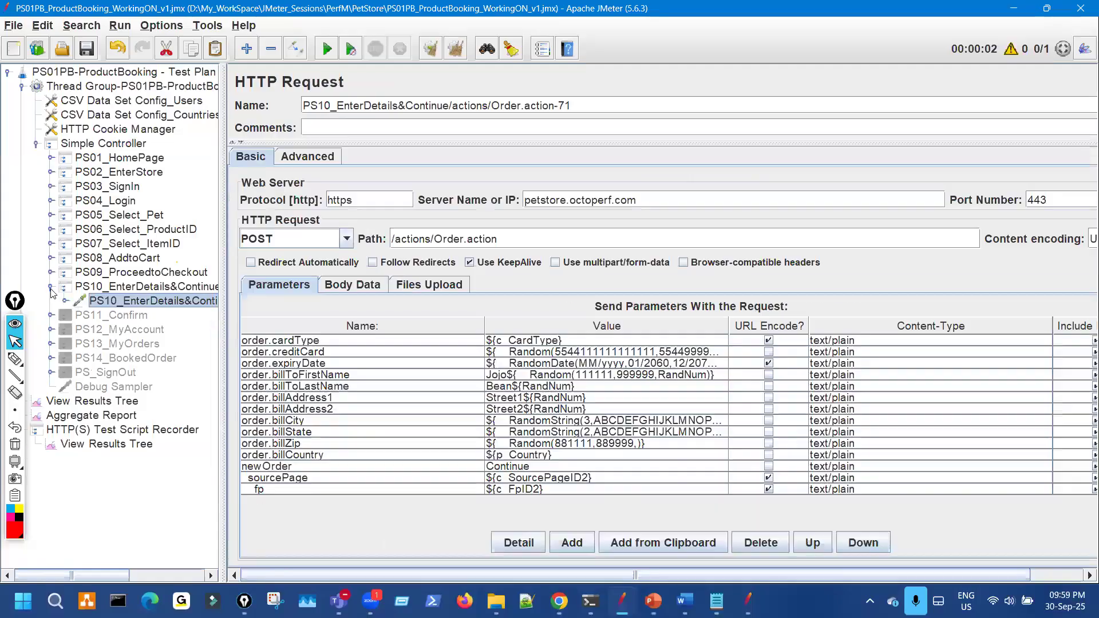
pyautogui.click(51, 286)
# Step: Enable the PS11_Confirm controller and add a Response Assertion to its Order.action request
pyautogui.click(97, 302)
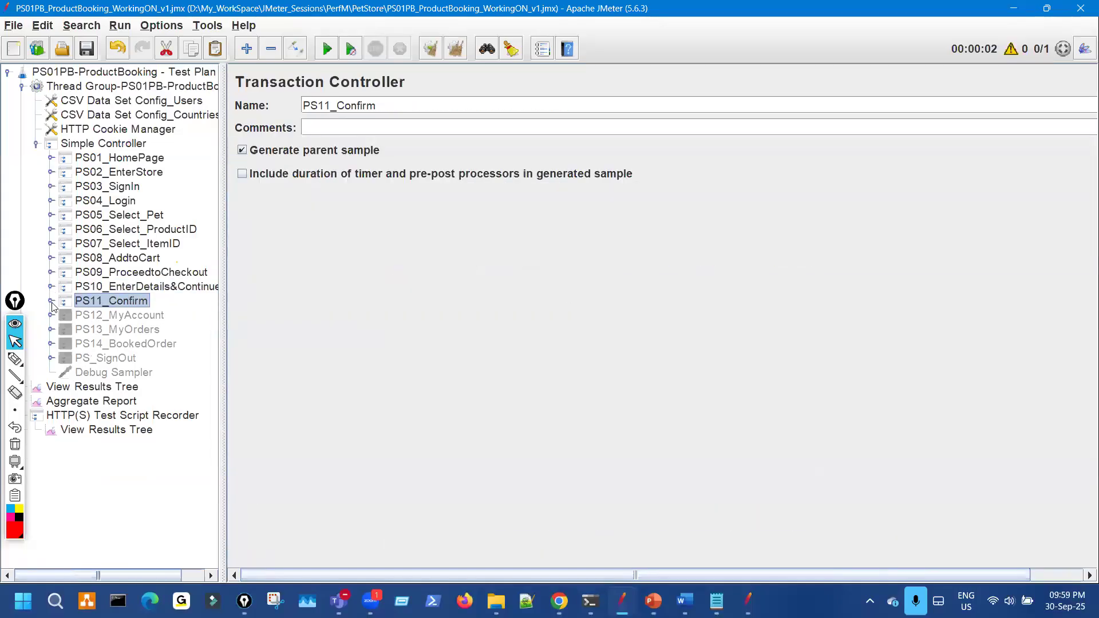
pyautogui.click(51, 300)
pyautogui.click(110, 315)
pyautogui.rightClick(108, 315)
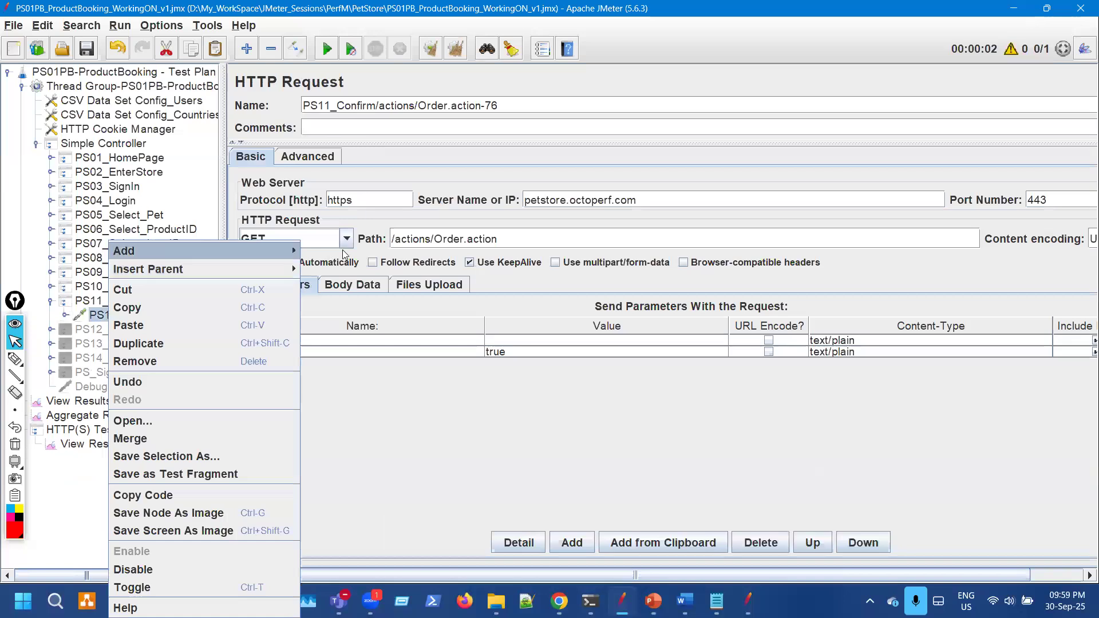
pyautogui.moveTo(134, 247)
pyautogui.moveTo(344, 247)
pyautogui.click(454, 251)
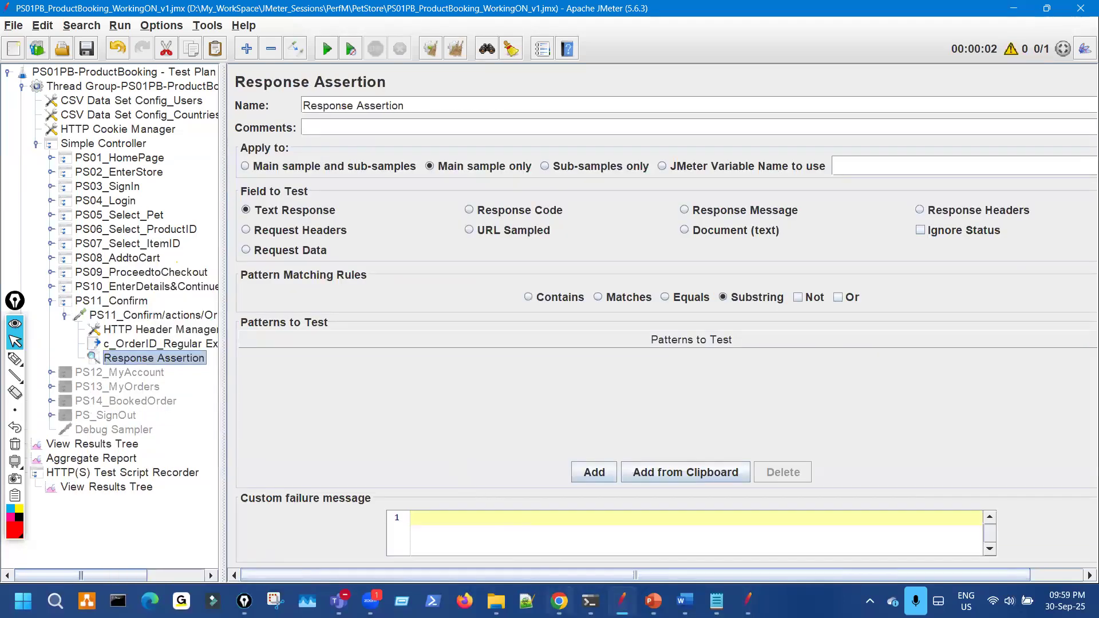
# Step: Switch to the submitted order page in Chrome and mark the Sign Out link and "Thank you, your order has been submitted." as candidate checks
pyautogui.click(559, 602)
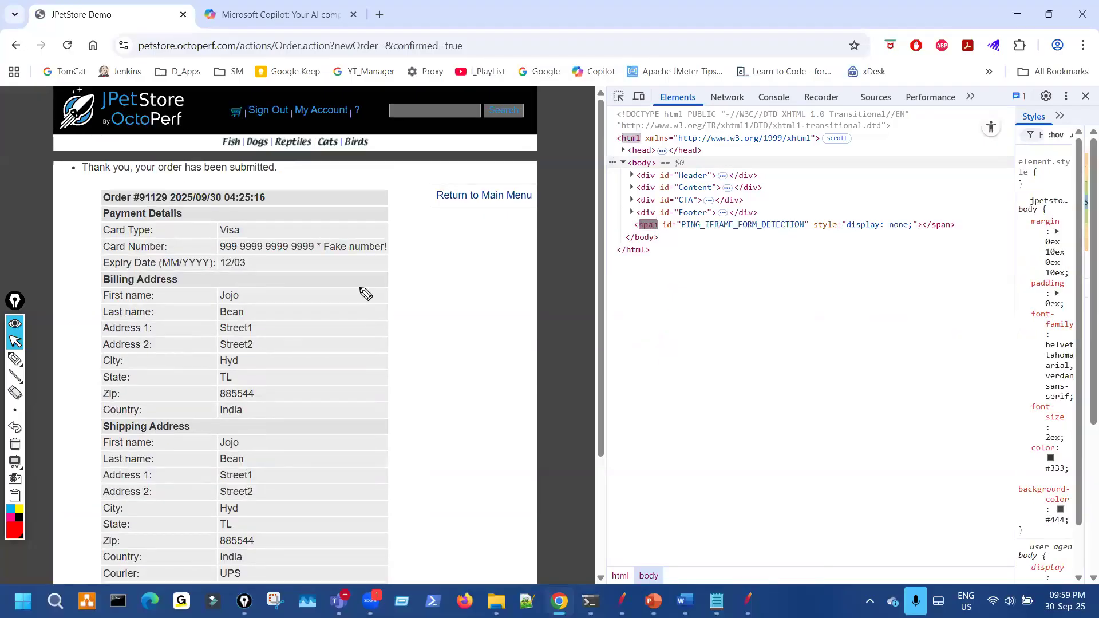
pyautogui.hotkey('ctrl', 'shift', '3')
pyautogui.moveTo(257, 100)
pyautogui.mouseDown()
pyautogui.moveTo(272, 95)
pyautogui.moveTo(263, 100)
pyautogui.moveTo(275, 67)
pyautogui.mouseUp()
pyautogui.moveTo(359, 68)
pyautogui.mouseDown()
pyautogui.moveTo(364, 82)
pyautogui.moveTo(344, 96)
pyautogui.moveTo(372, 52)
pyautogui.mouseUp()
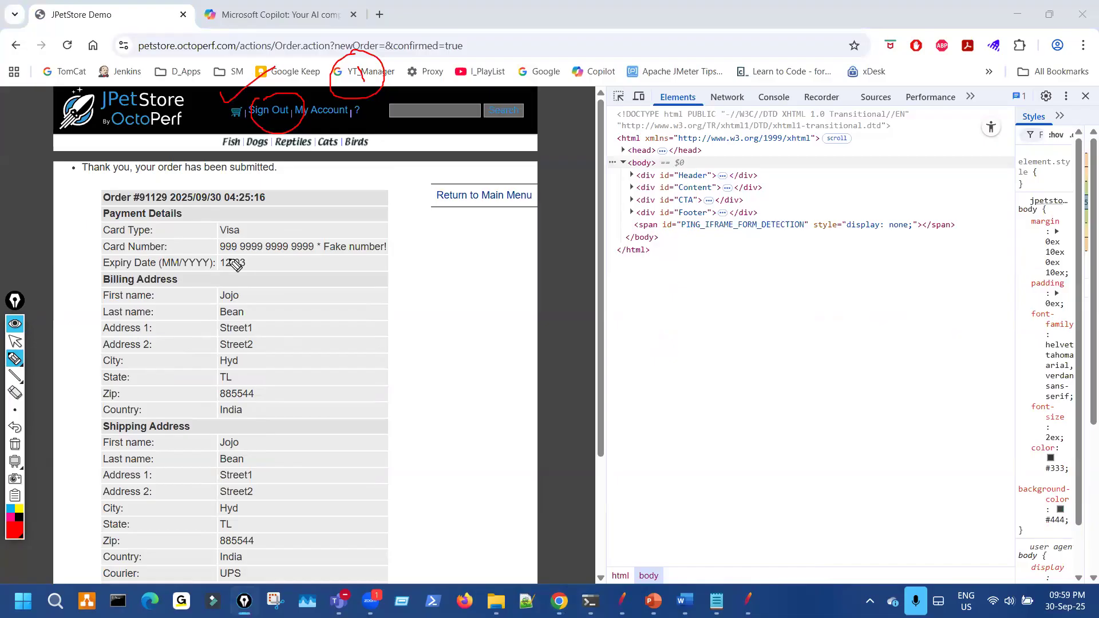
pyautogui.moveTo(87, 177)
pyautogui.mouseDown()
pyautogui.moveTo(286, 172)
pyautogui.moveTo(92, 163)
pyautogui.moveTo(82, 178)
pyautogui.mouseUp()
pyautogui.moveTo(276, 183); pyautogui.dragTo(351, 238)
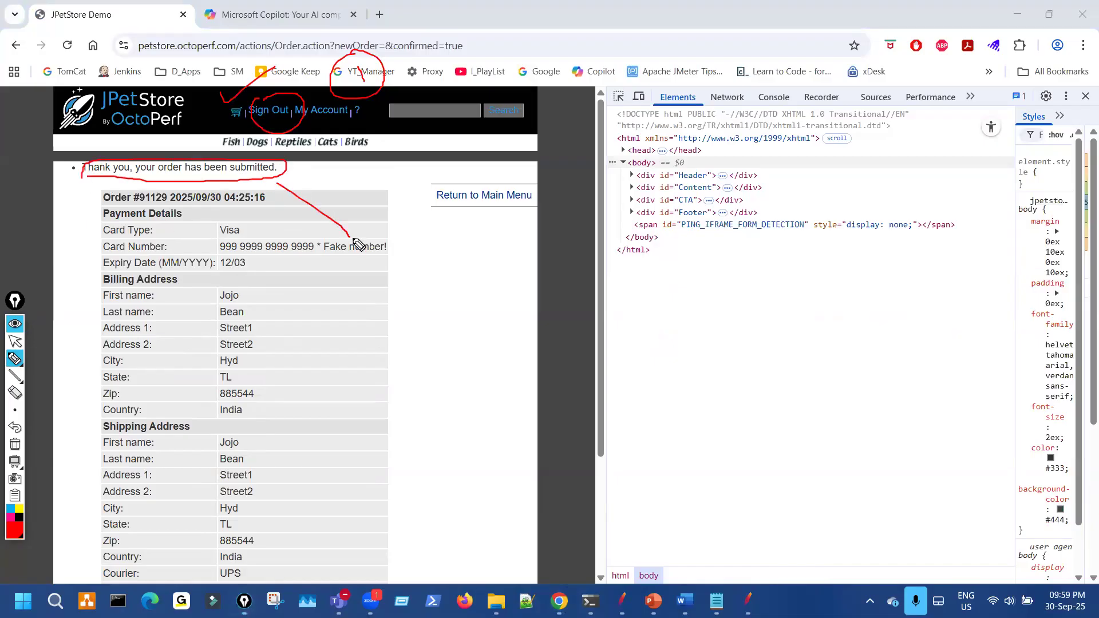
pyautogui.moveTo(408, 273); pyautogui.dragTo(453, 260)
pyautogui.moveTo(432, 239); pyautogui.dragTo(440, 229)
pyautogui.moveTo(534, 204)
pyautogui.mouseDown()
pyautogui.moveTo(542, 245)
pyautogui.moveTo(557, 223)
pyautogui.mouseUp()
pyautogui.moveTo(536, 201); pyautogui.dragTo(560, 186)
pyautogui.moveTo(580, 299); pyautogui.dragTo(601, 287)
pyautogui.moveTo(582, 328)
pyautogui.mouseDown()
pyautogui.moveTo(627, 364)
pyautogui.moveTo(619, 335)
pyautogui.mouseUp()
pyautogui.moveTo(288, 169); pyautogui.dragTo(329, 165)
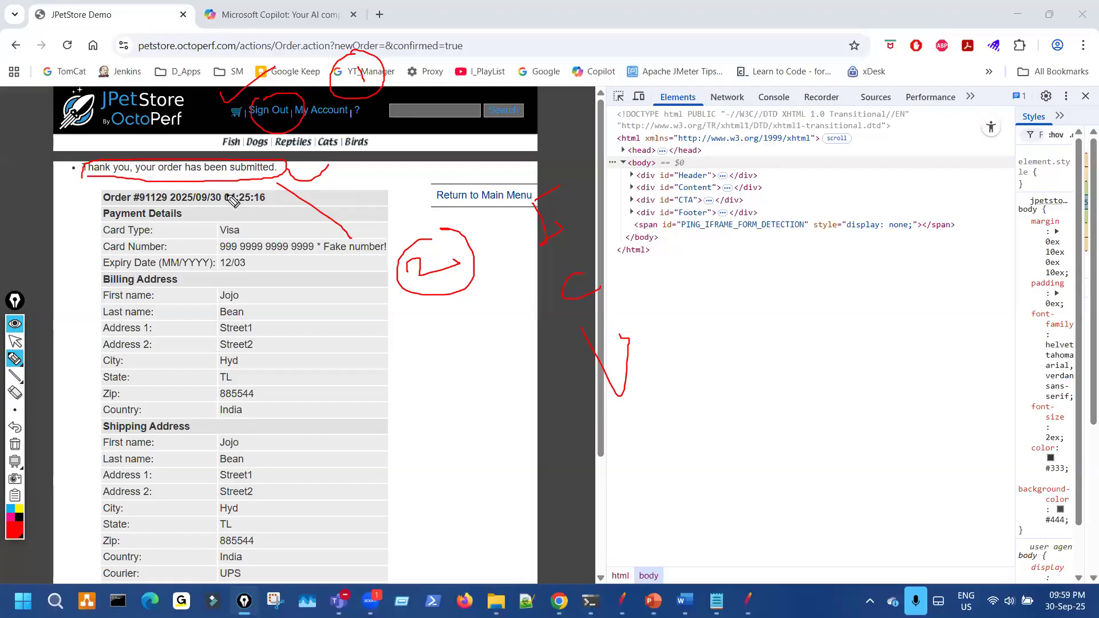
# Step: Mark the EST-2 item ID in the order's item table as another candidate check
pyautogui.hotkey('ctrl', 'shift', '2')
pyautogui.scroll(-3, 256, 344)
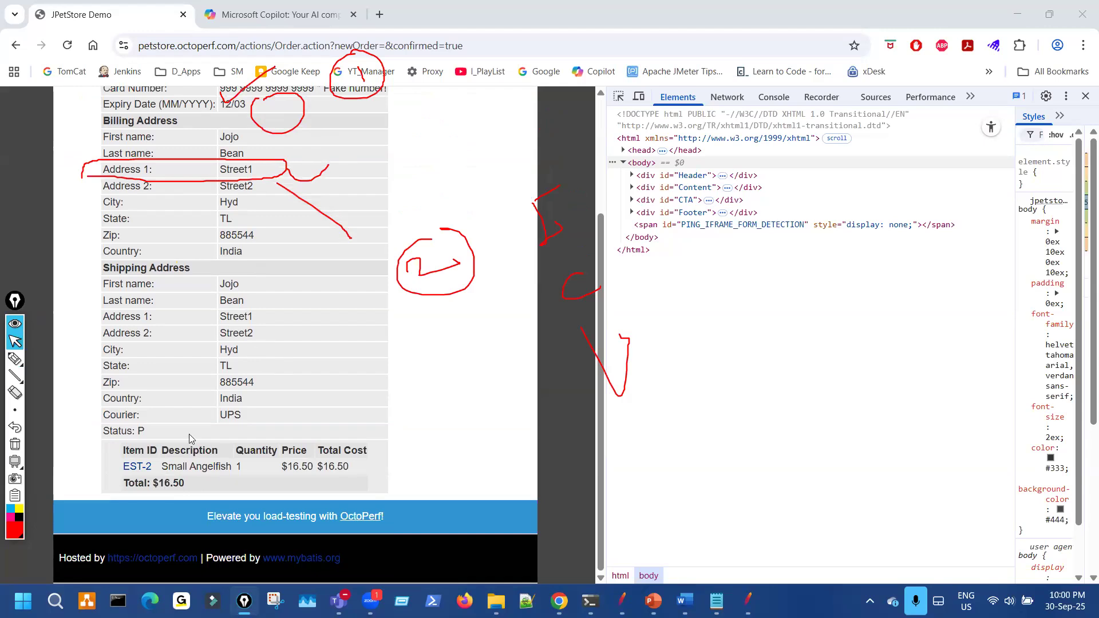
pyautogui.hotkey('ctrl', 'shift', '3')
pyautogui.moveTo(124, 445)
pyautogui.mouseDown()
pyautogui.moveTo(131, 475)
pyautogui.moveTo(124, 446)
pyautogui.mouseUp()
pyautogui.moveTo(379, 420); pyautogui.dragTo(412, 441)
pyautogui.moveTo(395, 393)
pyautogui.mouseDown()
pyautogui.moveTo(447, 375)
pyautogui.moveTo(415, 373)
pyautogui.mouseUp()
pyautogui.moveTo(140, 478); pyautogui.dragTo(175, 467)
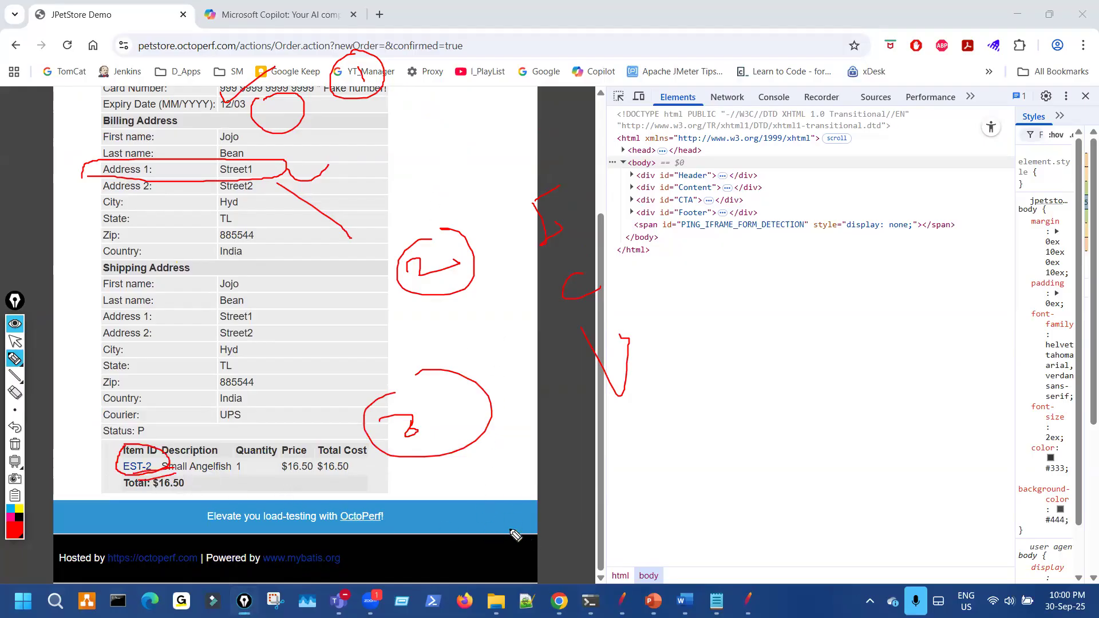
pyautogui.moveTo(503, 508); pyautogui.dragTo(517, 510)
pyautogui.moveTo(505, 500); pyautogui.dragTo(505, 530)
pyautogui.moveTo(492, 492); pyautogui.dragTo(503, 491)
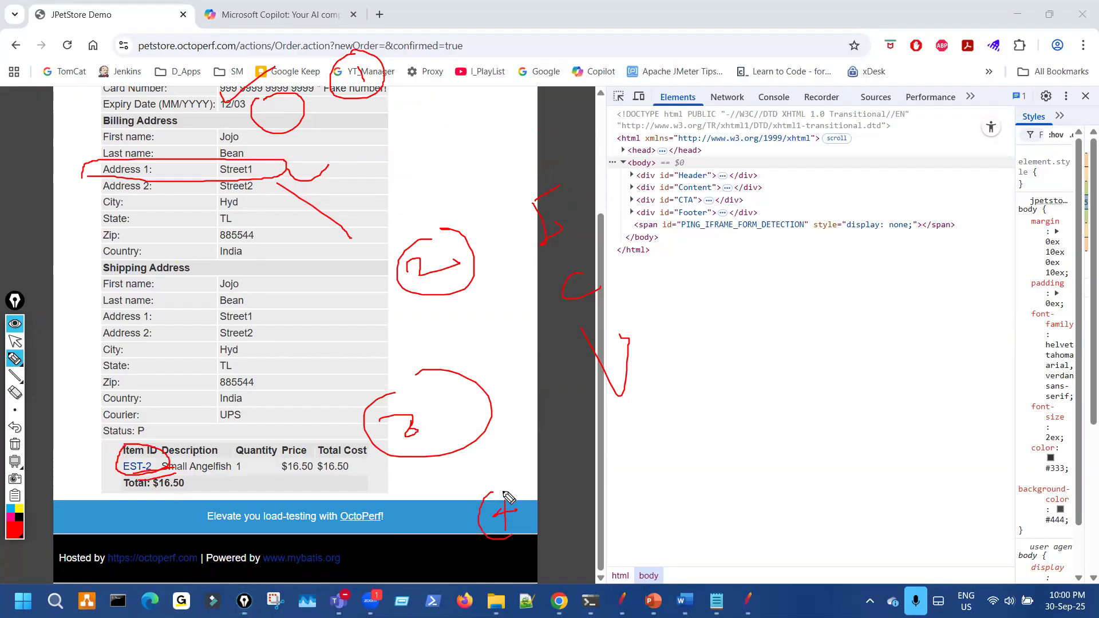
# Step: Mark the My Account link in the page header as a candidate check and clear all annotations
pyautogui.hotkey('ctrl', 'shift', '2')
pyautogui.scroll(3, 415, 389)
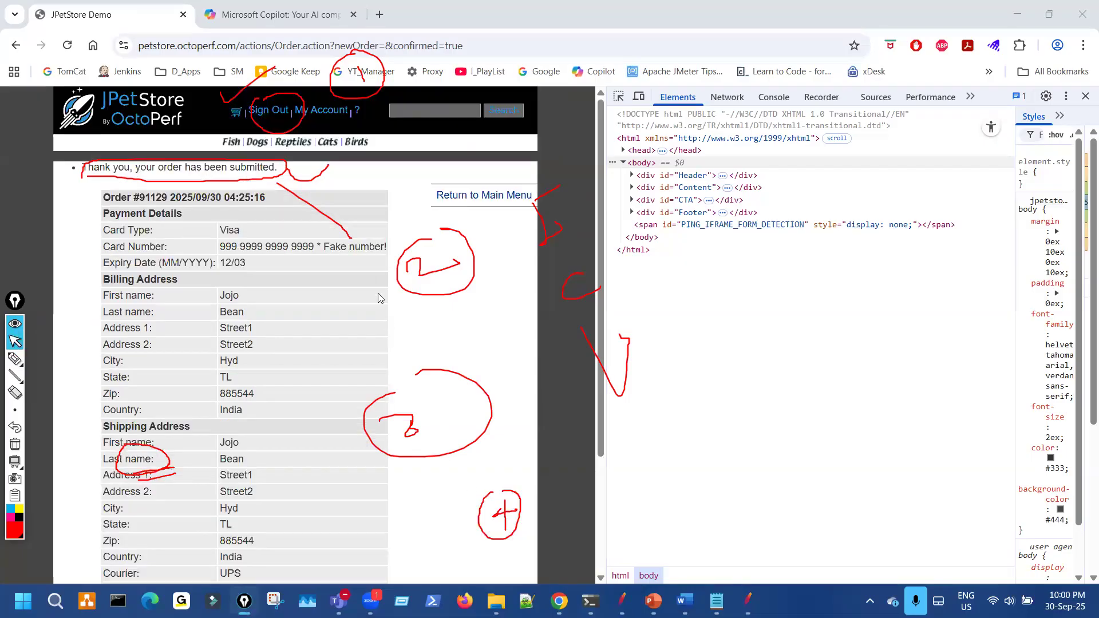
pyautogui.hotkey('ctrl', 'shift', '3')
pyautogui.moveTo(318, 99)
pyautogui.mouseDown()
pyautogui.moveTo(303, 125)
pyautogui.moveTo(339, 102)
pyautogui.mouseUp()
pyautogui.moveTo(339, 183); pyautogui.dragTo(336, 123)
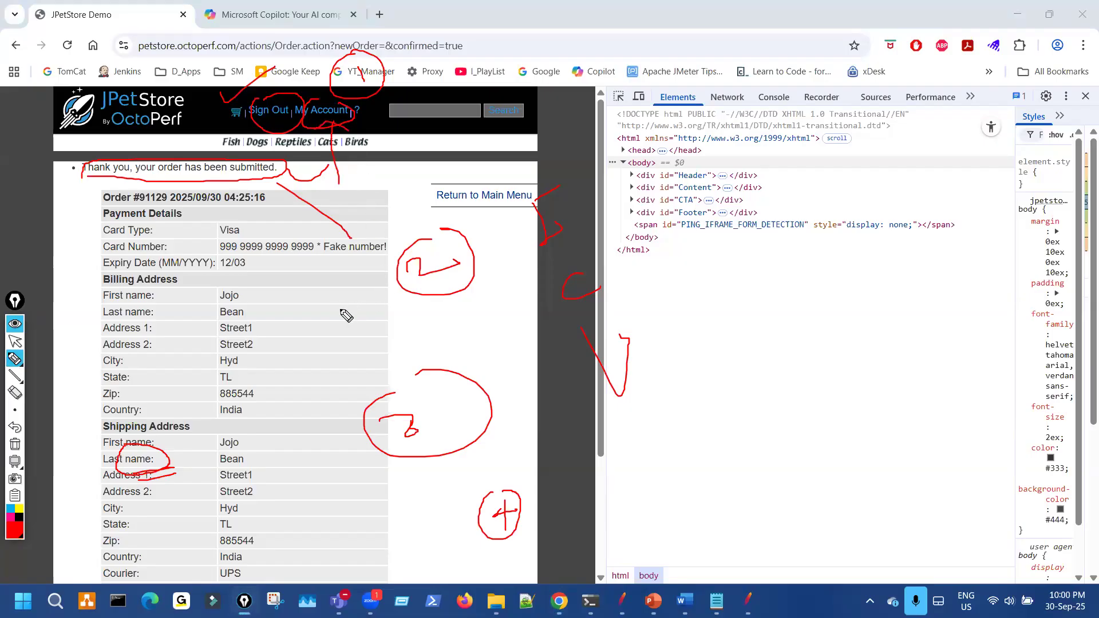
pyautogui.hotkey('ctrl', 'shift', '7')
# Step: Review the order-submitted message, the EST-2 item ID and the header links once more, and clear the marks
pyautogui.moveTo(109, 176); pyautogui.dragTo(267, 174)
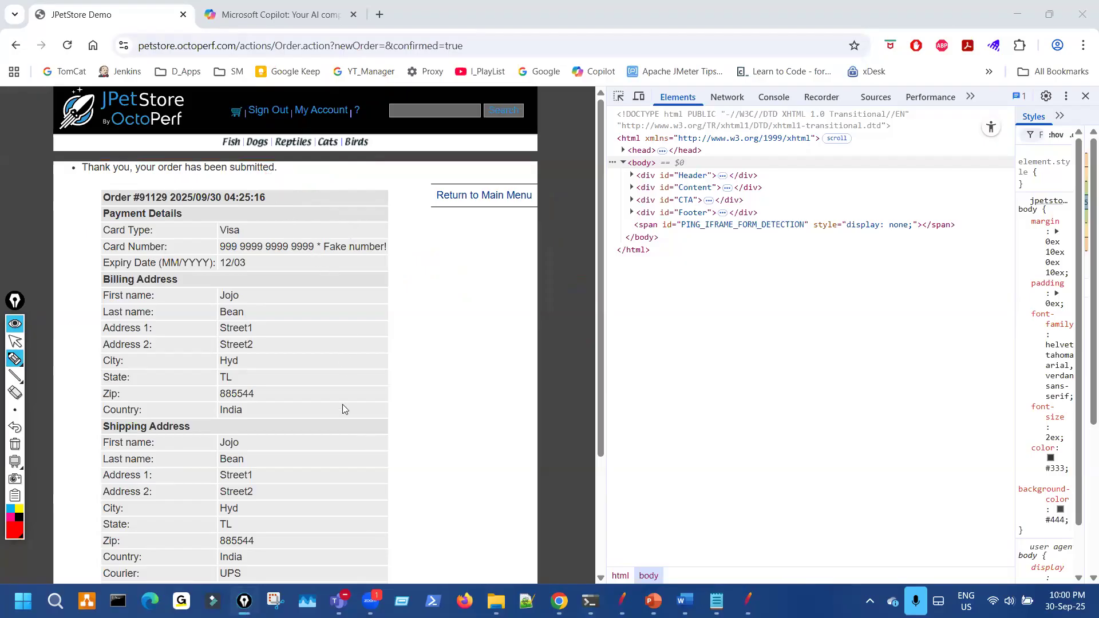
pyautogui.scroll(-3, 342, 404)
pyautogui.moveTo(119, 474)
pyautogui.mouseDown()
pyautogui.moveTo(156, 463)
pyautogui.moveTo(122, 465)
pyautogui.moveTo(133, 455)
pyautogui.moveTo(153, 465)
pyautogui.mouseUp()
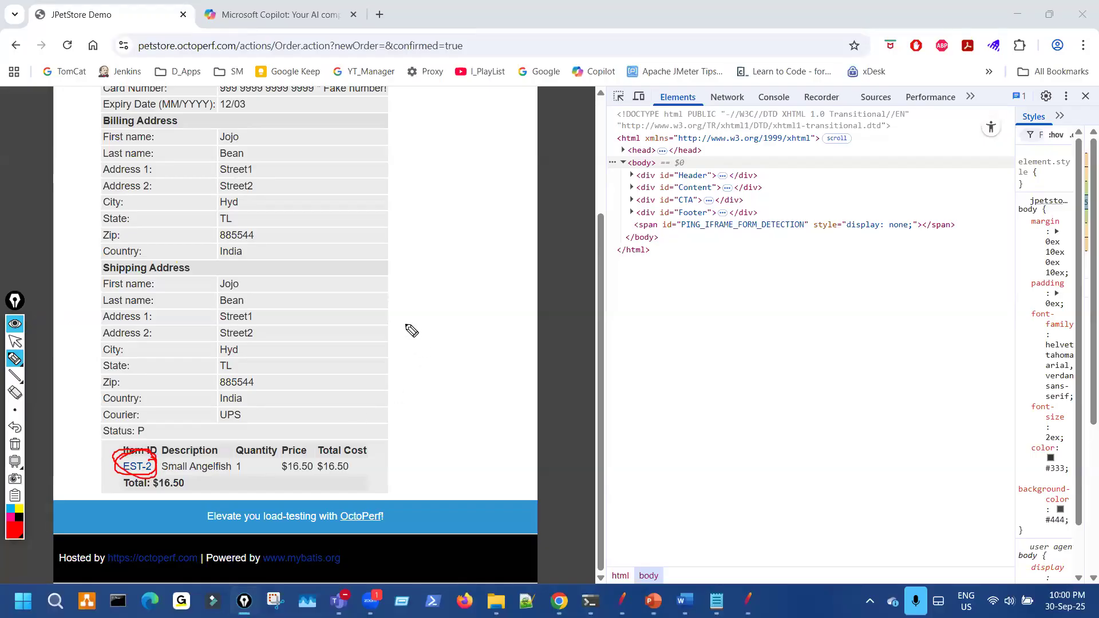
pyautogui.scroll(3, 401, 329)
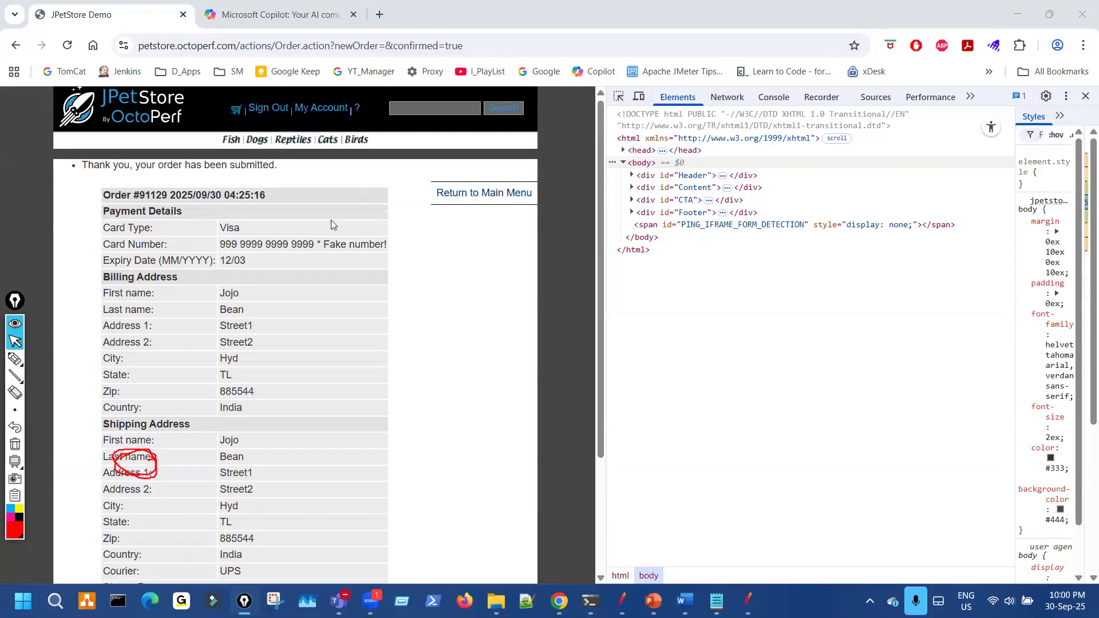
pyautogui.moveTo(264, 110); pyautogui.dragTo(379, 89)
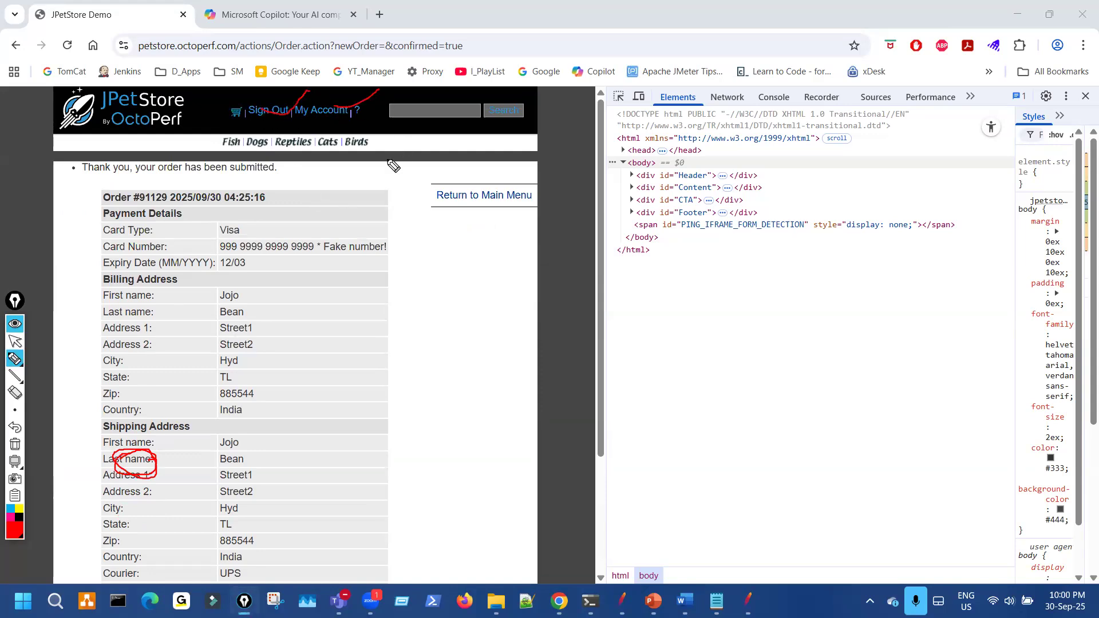
pyautogui.hotkey('ctrl', 'shift', '7')
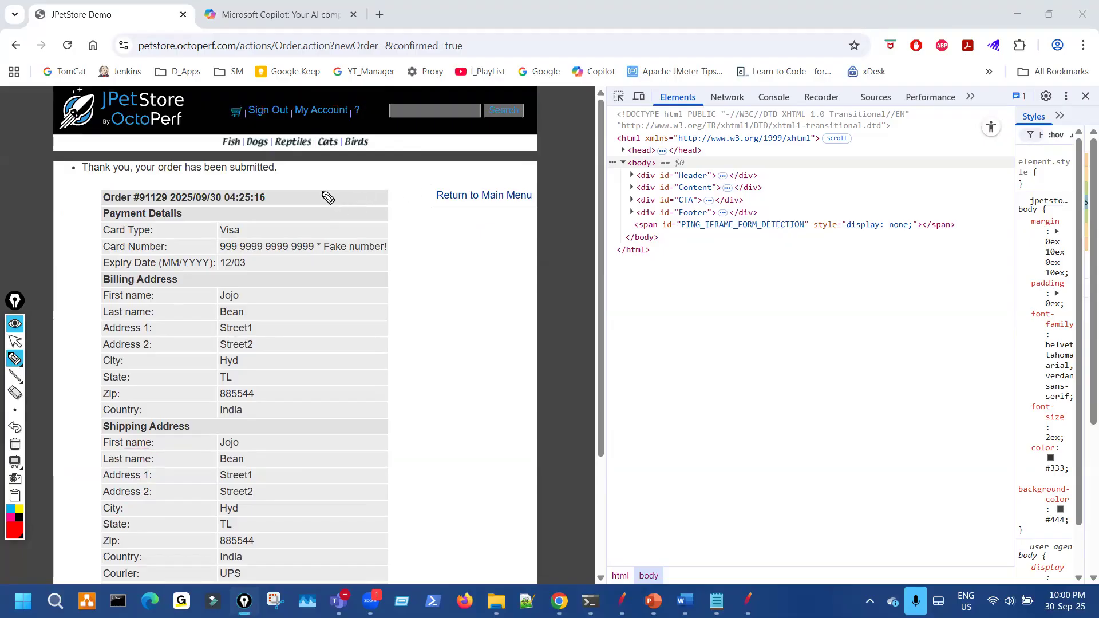
pyautogui.hotkey('ctrl', 'shift', '2')
# Step: Switch back to JMeter, paste the Sign Out anchor as the first pattern of PS11's Response Assertion and append an empty second pattern
pyautogui.moveTo(622, 601)
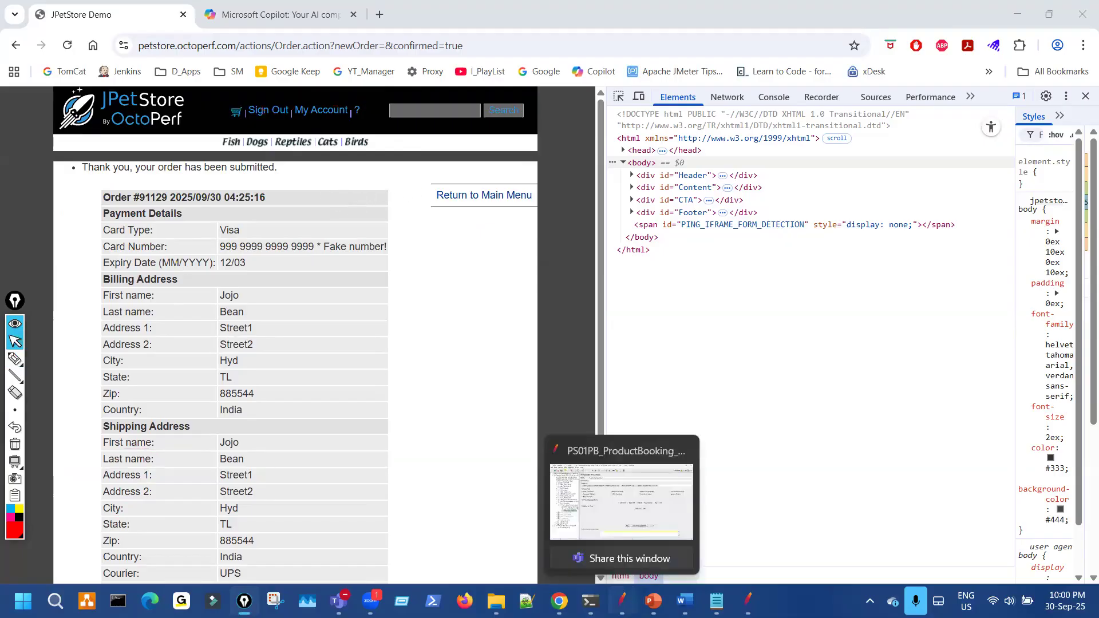
pyautogui.click(600, 475)
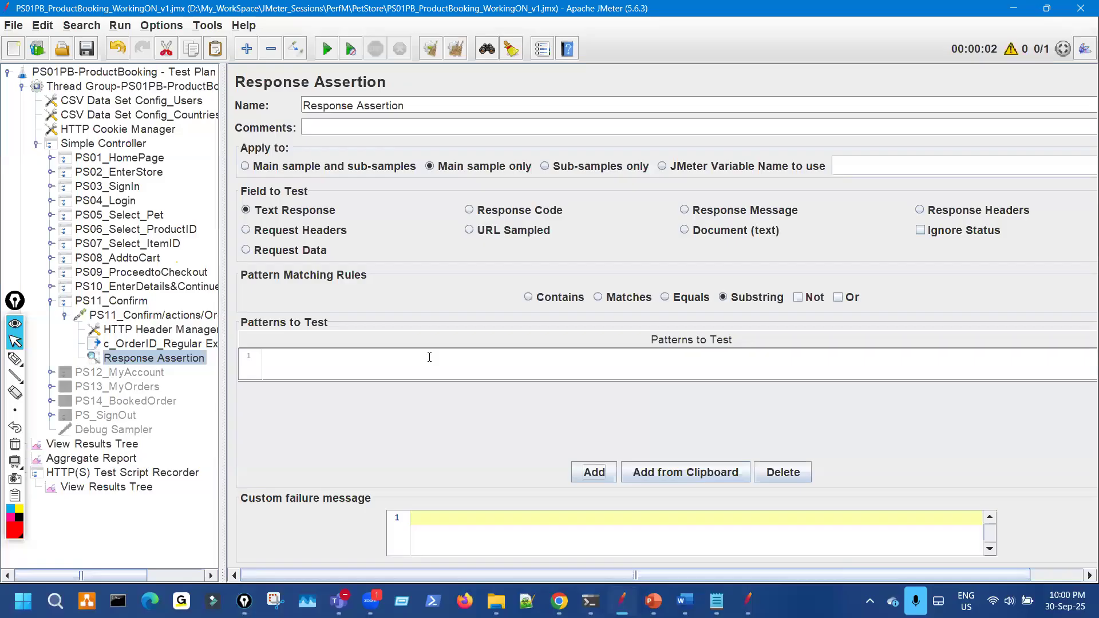
pyautogui.click(429, 357)
pyautogui.write('<a href="/actions/Account.action?signoff=">Sign Out</a>')
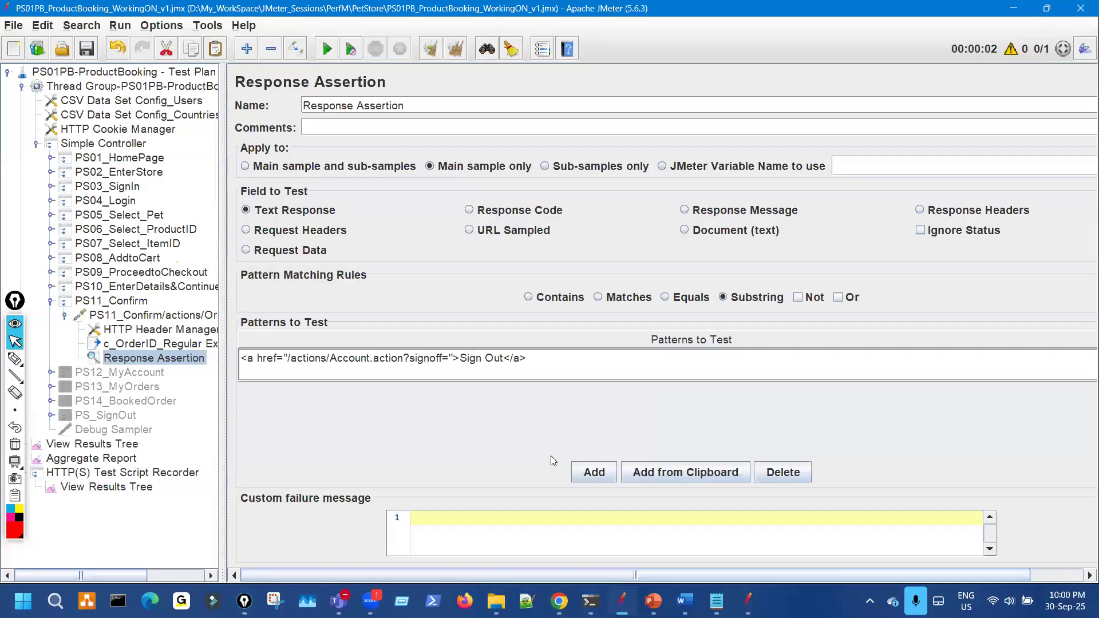
pyautogui.click(596, 473)
# Step: Search the recorded PS11_Confirm/actions/Order.action-76 response body for "My Account"
pyautogui.click(149, 489)
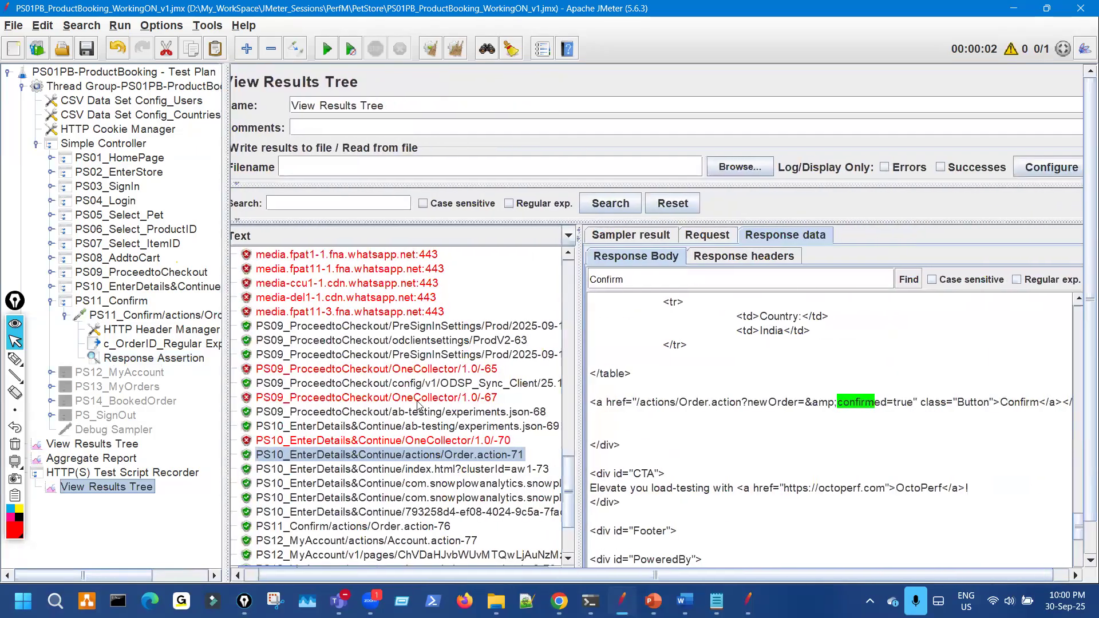
pyautogui.scroll(-1, 419, 480)
pyautogui.click(419, 483)
pyautogui.click(626, 279)
pyautogui.hotkey('ctrl', 'a')
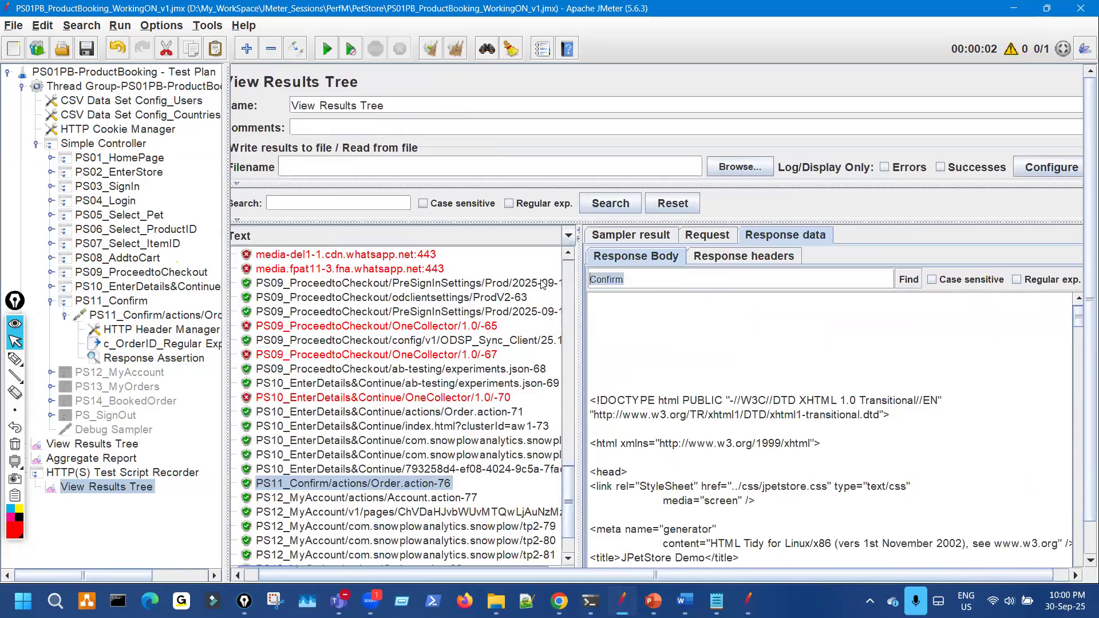
pyautogui.write('My Account')
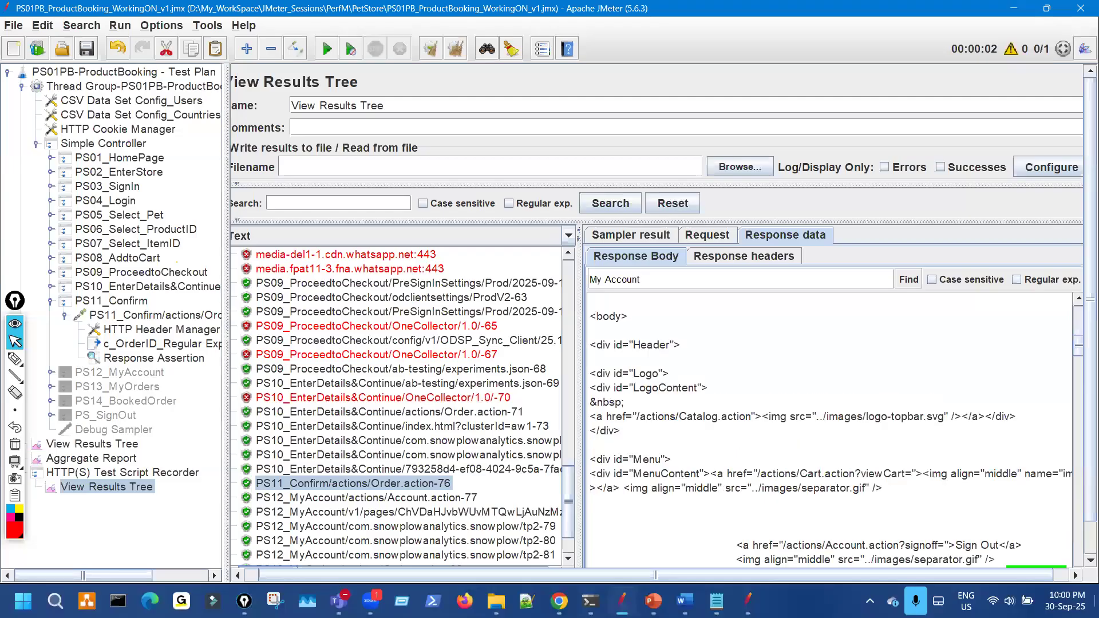
pyautogui.hscroll(2, 170, 390)
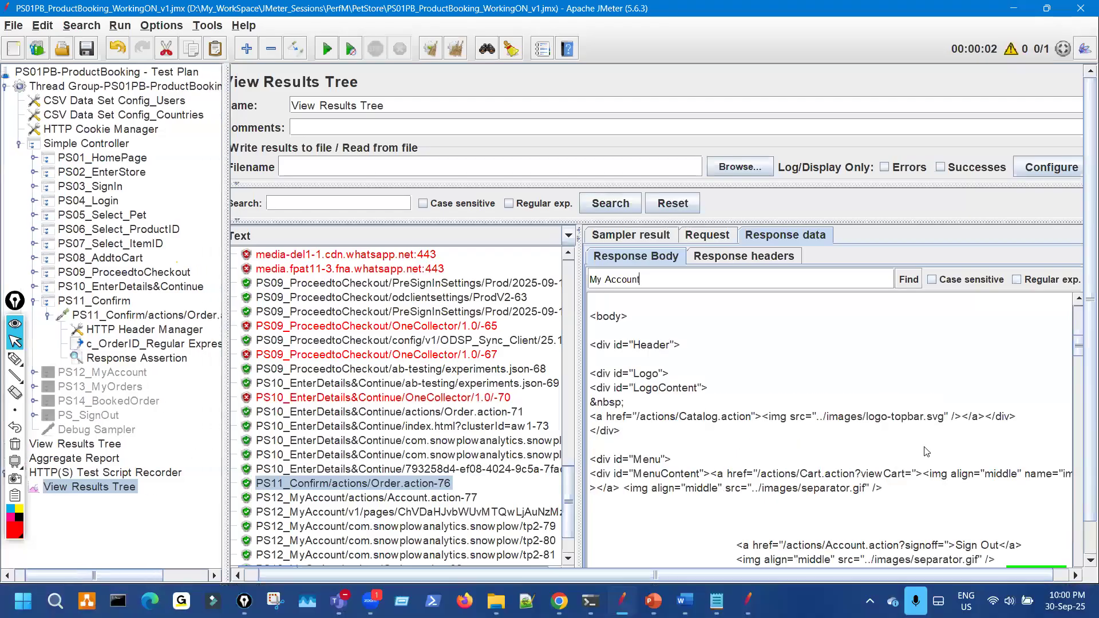
pyautogui.press('Return')
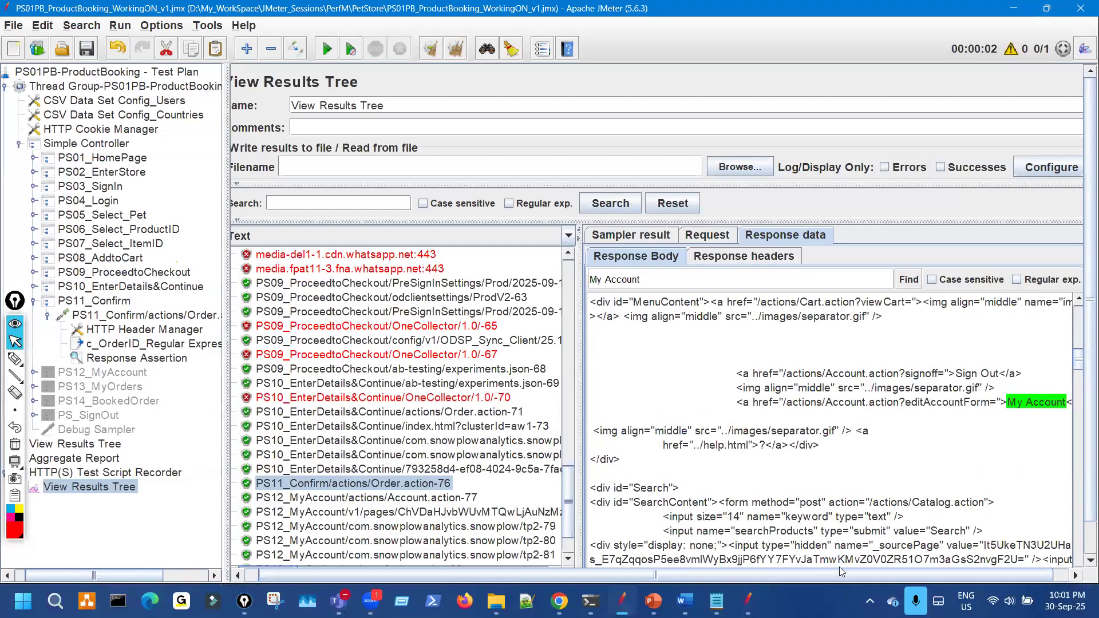
# Step: Copy <a href="/actions/Account.action?editAccountForm=">My Account</a> from the response into the second pattern of PS11's Response Assertion
pyautogui.hscroll(2, 839, 568)
pyautogui.moveTo(565, 362); pyautogui.dragTo(416, 351)
pyautogui.moveTo(567, 404); pyautogui.dragTo(861, 404)
pyautogui.click(824, 425)
pyautogui.moveTo(587, 405); pyautogui.dragTo(782, 408)
pyautogui.click(791, 430)
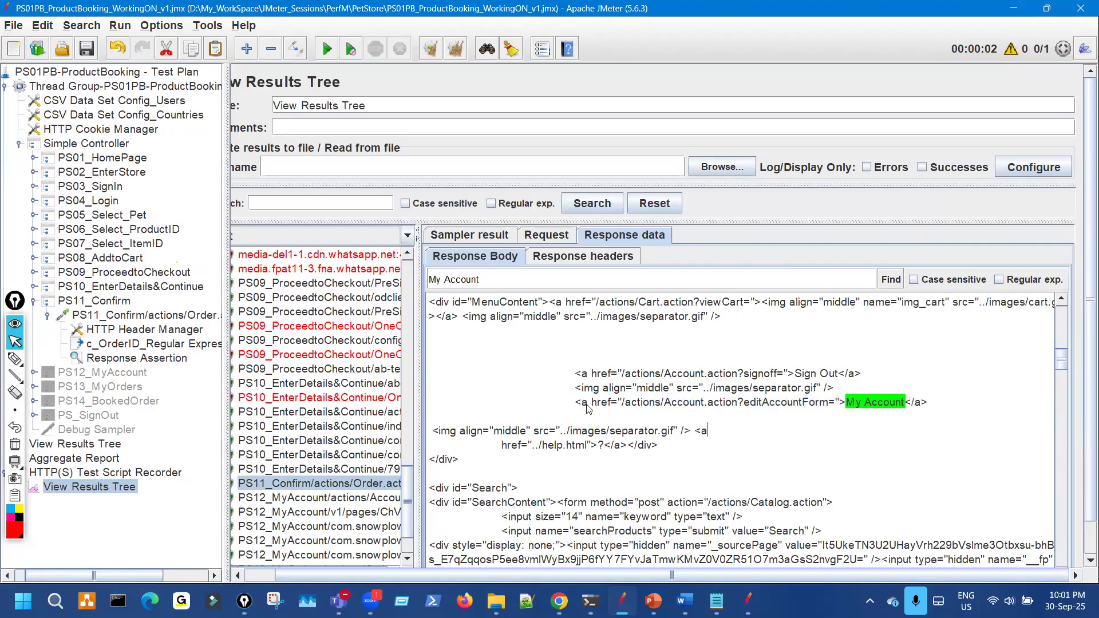
pyautogui.moveTo(584, 403); pyautogui.dragTo(932, 408)
pyautogui.hotkey('ctrl', 'c')
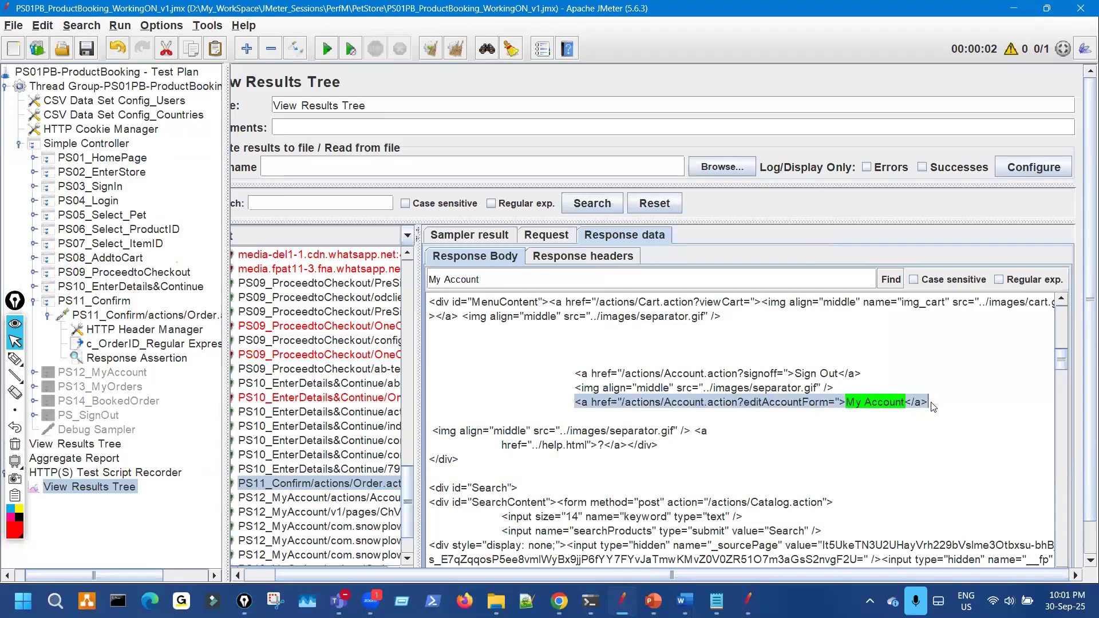
pyautogui.click(141, 360)
pyautogui.click(403, 433)
pyautogui.hotkey('ctrl', 'v')
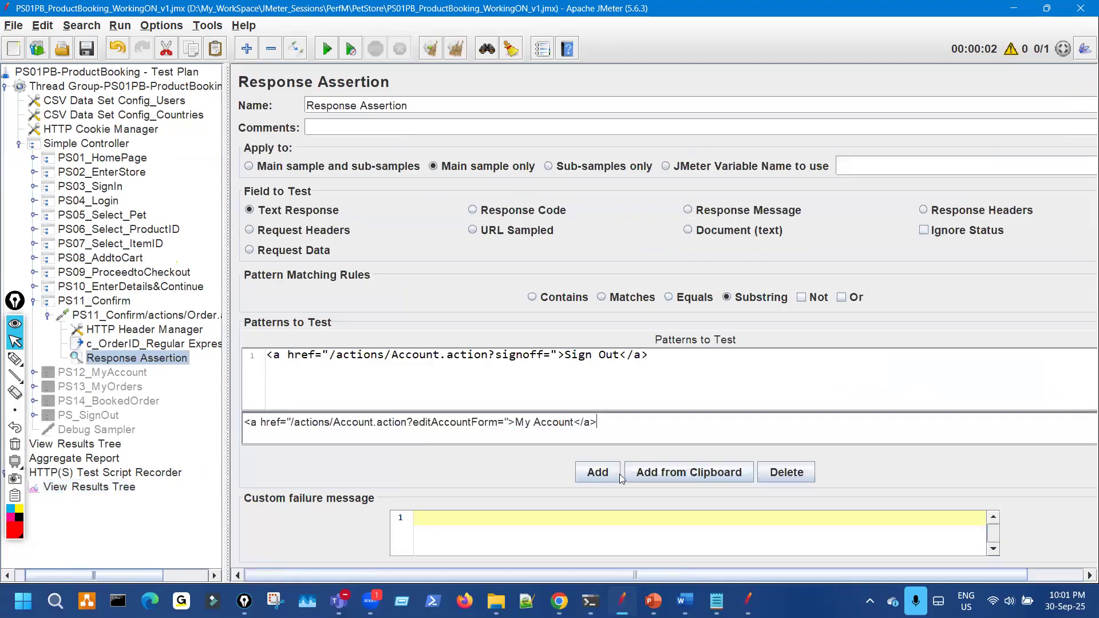
# Step: Append an empty third pattern to PS11's Response Assertion and search the recorded PS11_Confirm response body for "EST"
pyautogui.click(597, 473)
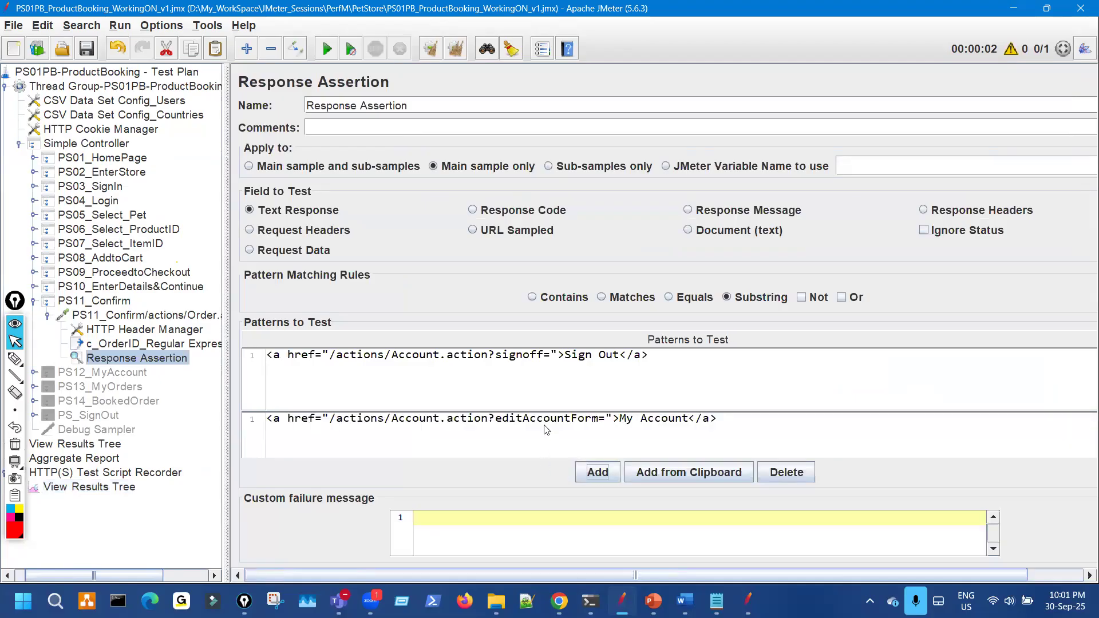
pyautogui.scroll(-2, 481, 437)
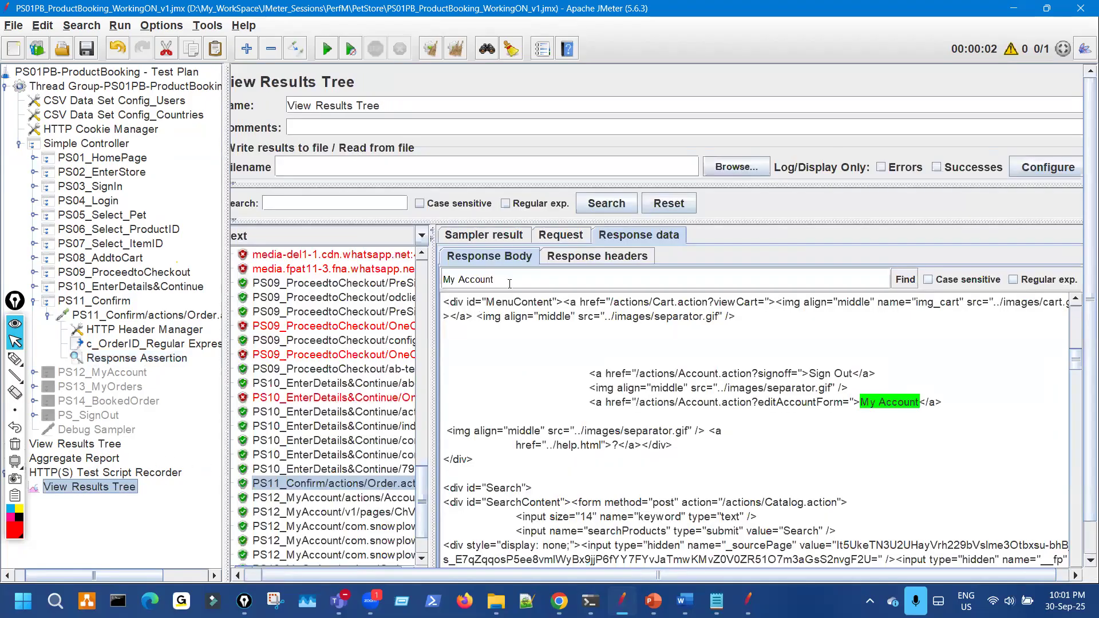
pyautogui.moveTo(497, 280); pyautogui.dragTo(401, 285)
pyautogui.write('EST')
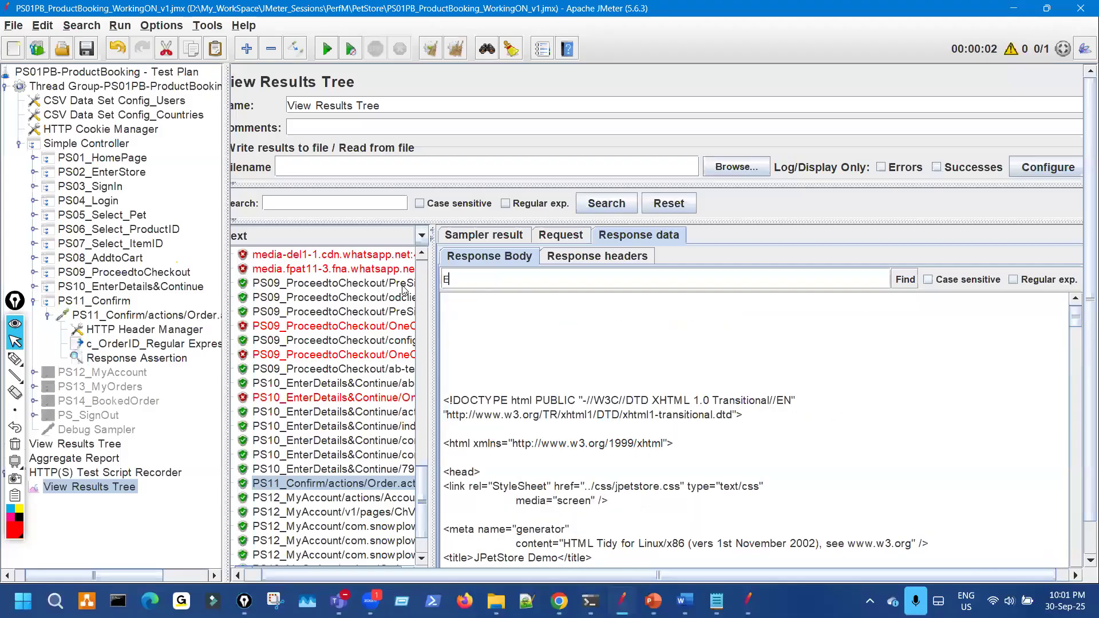
pyautogui.press('Return')
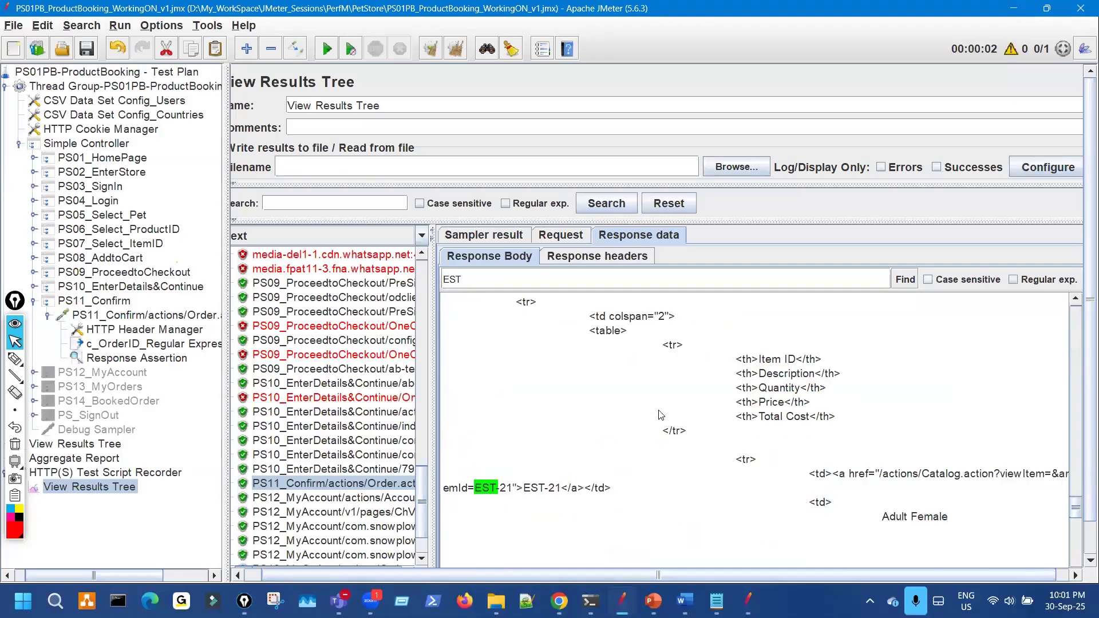
pyautogui.scroll(-2, 600, 393)
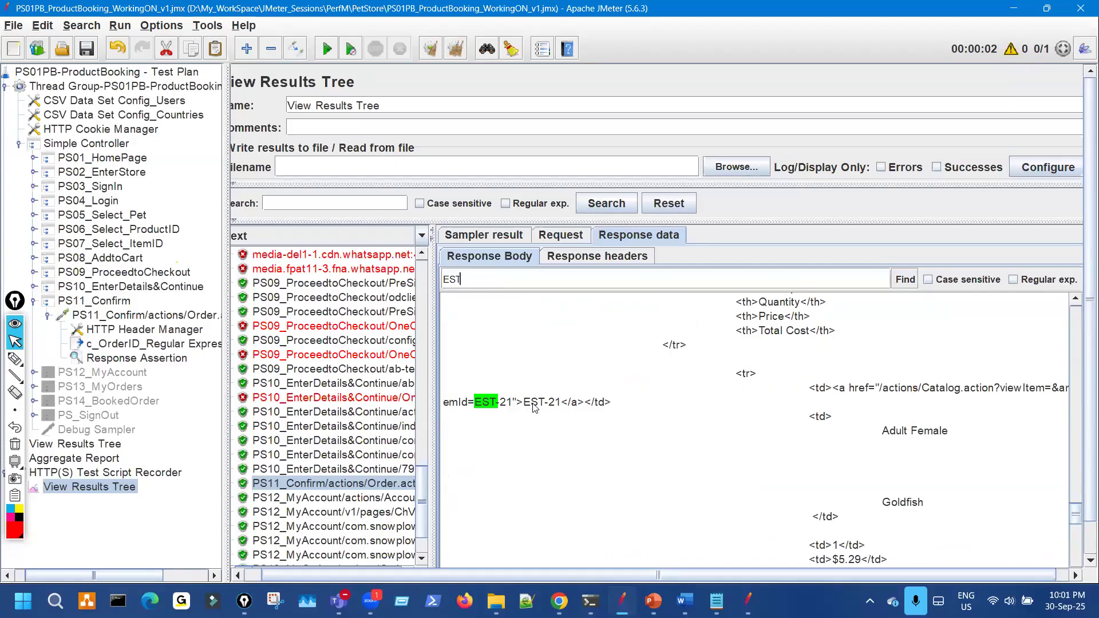
pyautogui.scroll(-6, 532, 408)
pyautogui.scroll(-2, 533, 408)
pyautogui.scroll(13, 534, 404)
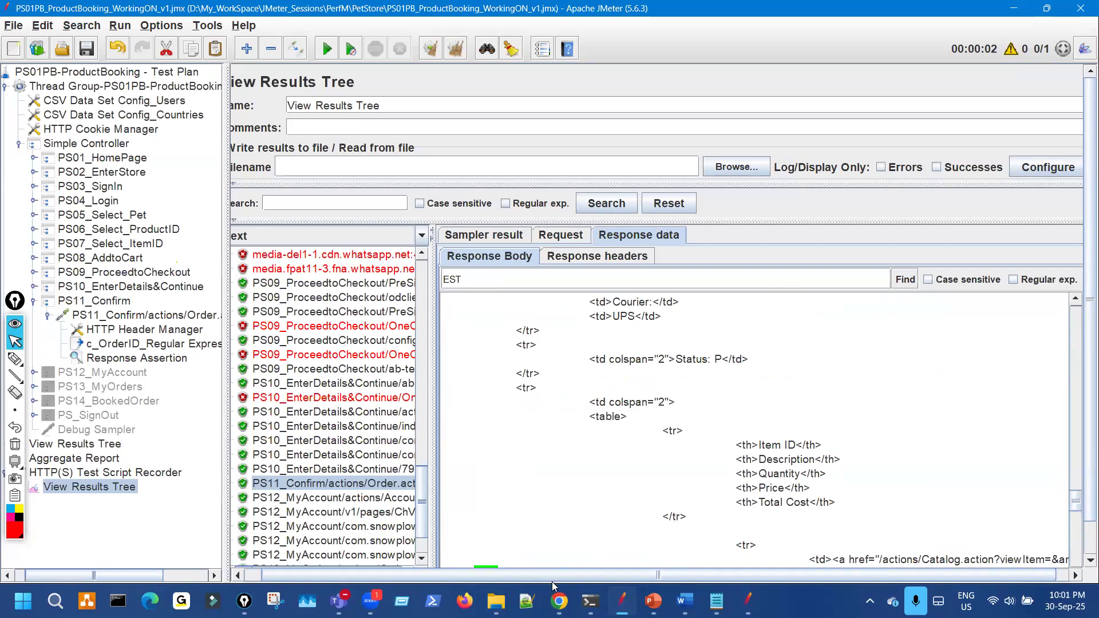
# Step: Switch to Chrome, review the item ID, mark the header links and the order-submitted message on the JPetStore order page, and clear the marks
pyautogui.click(560, 602)
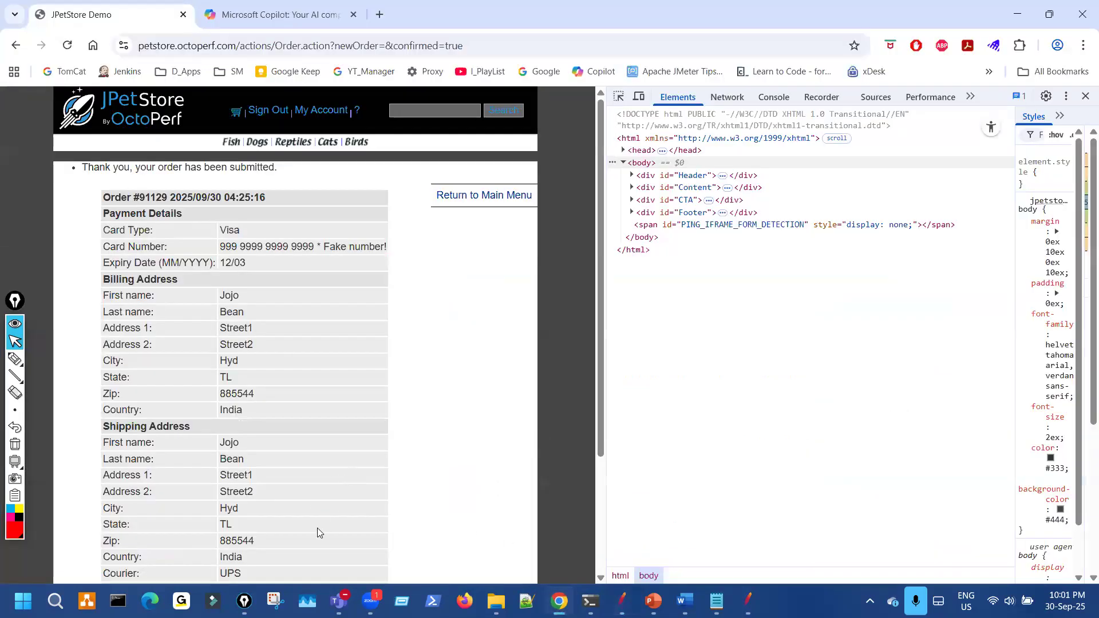
pyautogui.scroll(-3, 317, 528)
pyautogui.hotkey('ctrl', 'shift', '3')
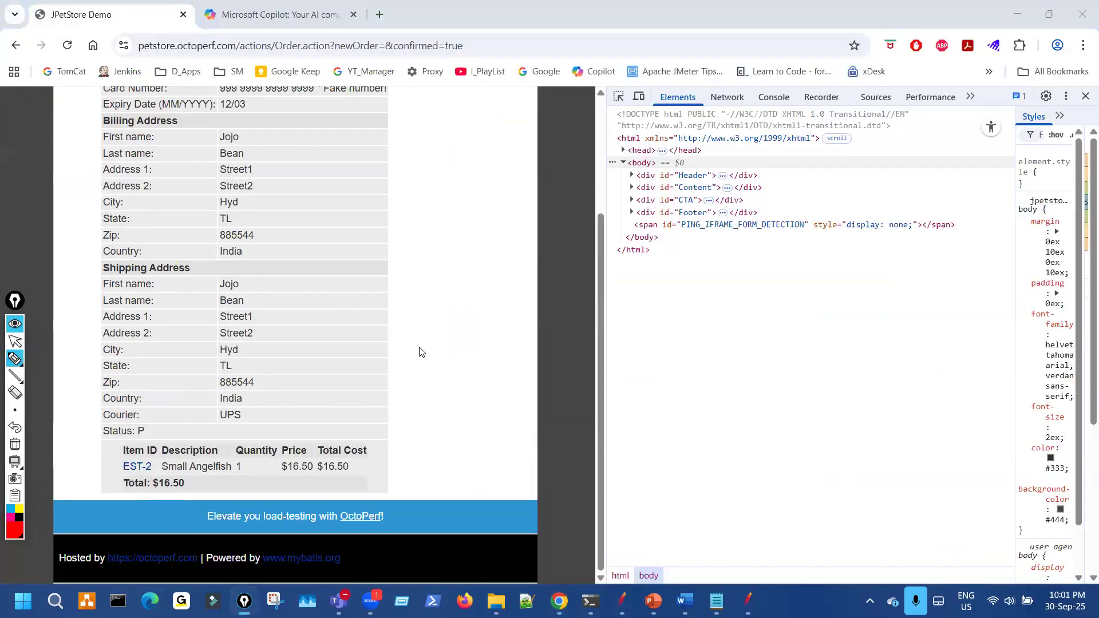
pyautogui.scroll(3, 401, 332)
pyautogui.moveTo(299, 111); pyautogui.dragTo(346, 112)
pyautogui.moveTo(84, 179); pyautogui.dragTo(215, 170)
pyautogui.hotkey('ctrl', 'shift', '7')
pyautogui.hotkey('ctrl', 'shift', '1')
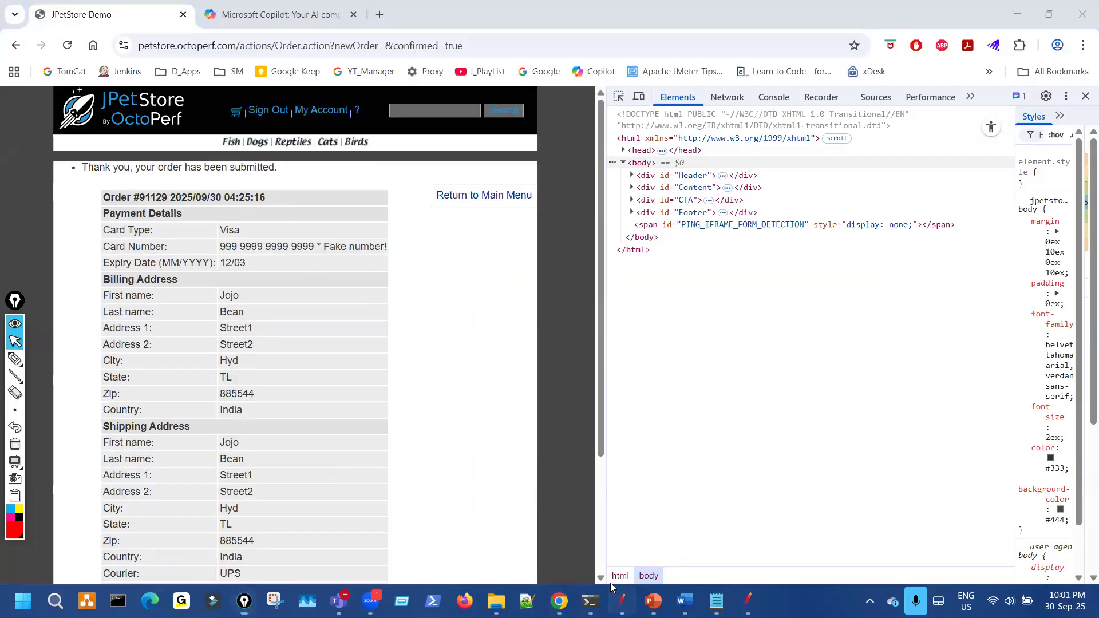
# Step: Switch back to JMeter, search the PS11_Confirm response body for "Thank" and copy <li>Thank you, your order has been submitted.</li>
pyautogui.click(622, 601)
pyautogui.write('Thank')
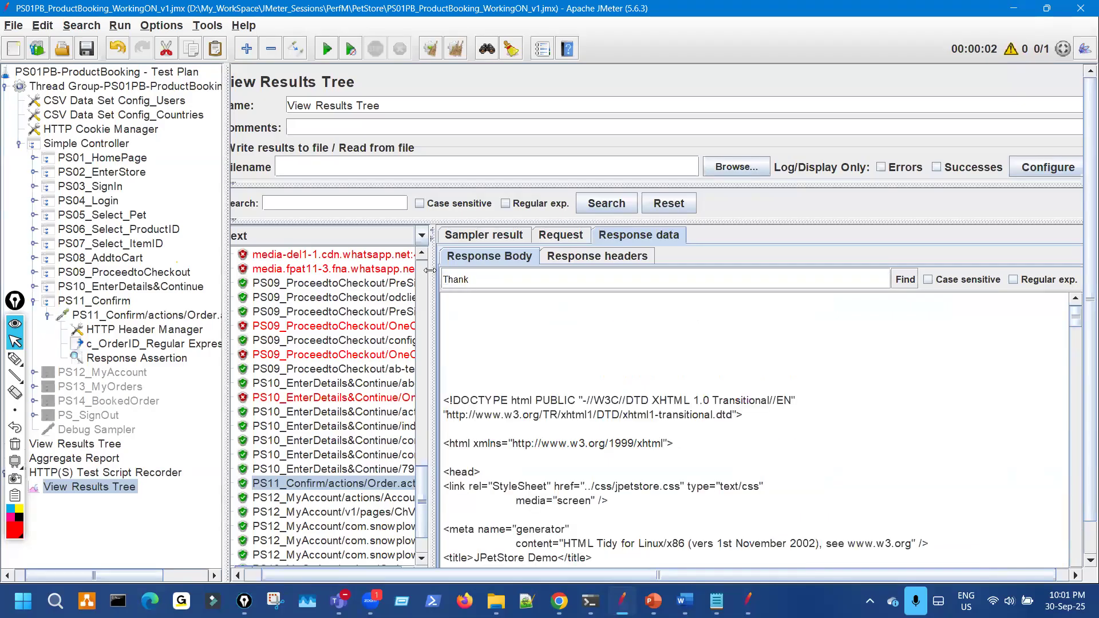
pyautogui.press('Return')
pyautogui.scroll(-2, 679, 513)
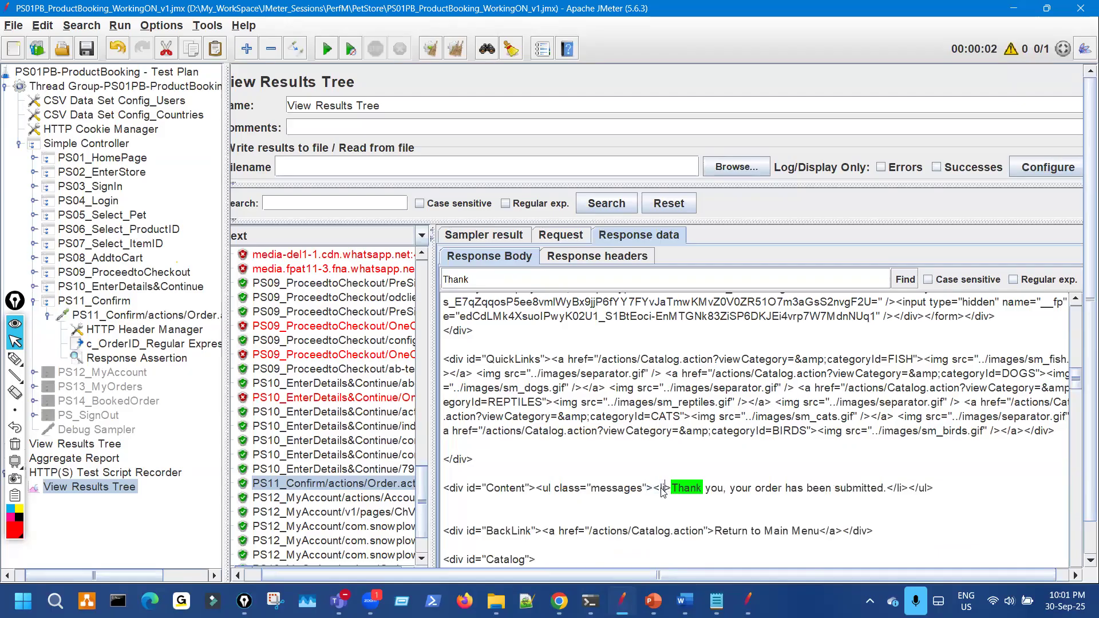
pyautogui.moveTo(655, 488); pyautogui.dragTo(913, 492)
pyautogui.hotkey('ctrl', 'c')
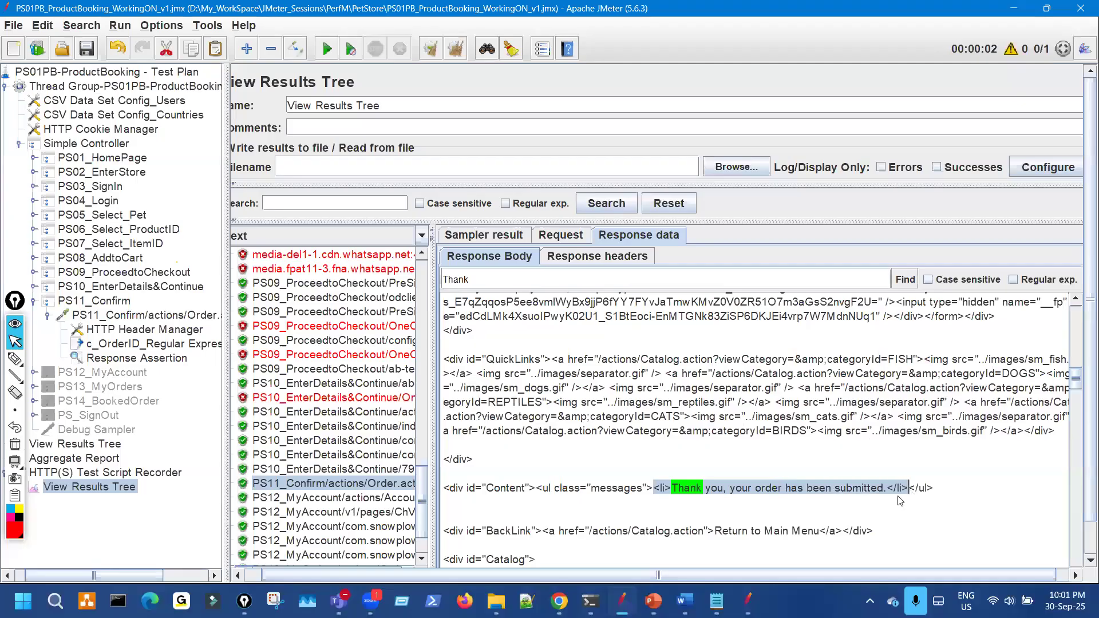
# Step: Paste <li>Thank you, your order has been submitted.</li> as a new pattern in PS11's Response Assertion and append another empty pattern
pyautogui.click(137, 358)
pyautogui.click(596, 472)
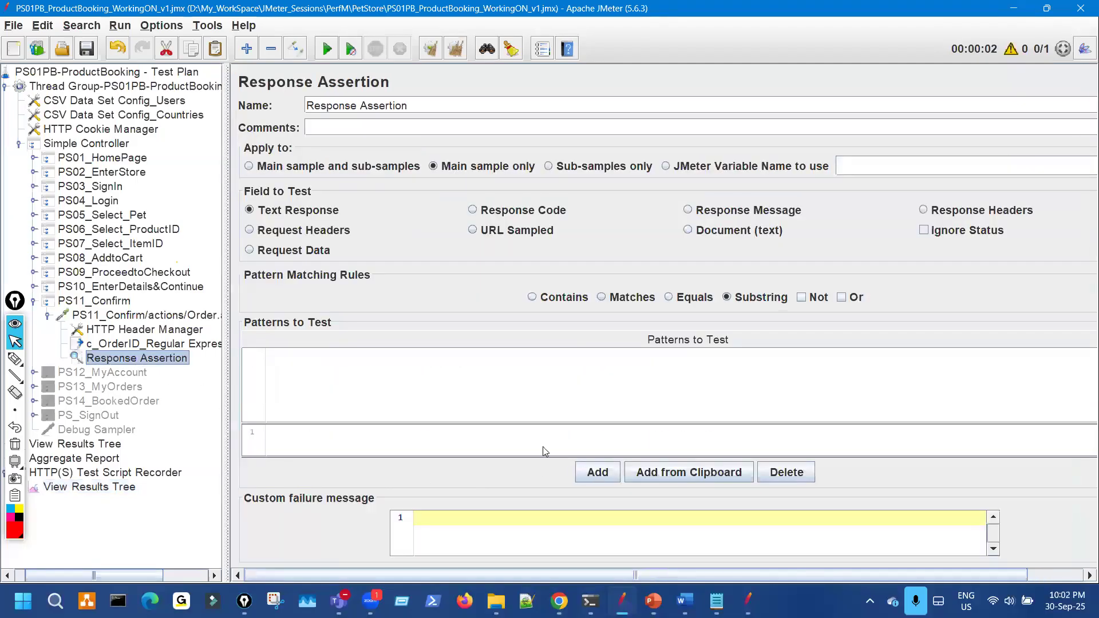
pyautogui.doubleClick(527, 429)
pyautogui.hotkey('ctrl', 'v')
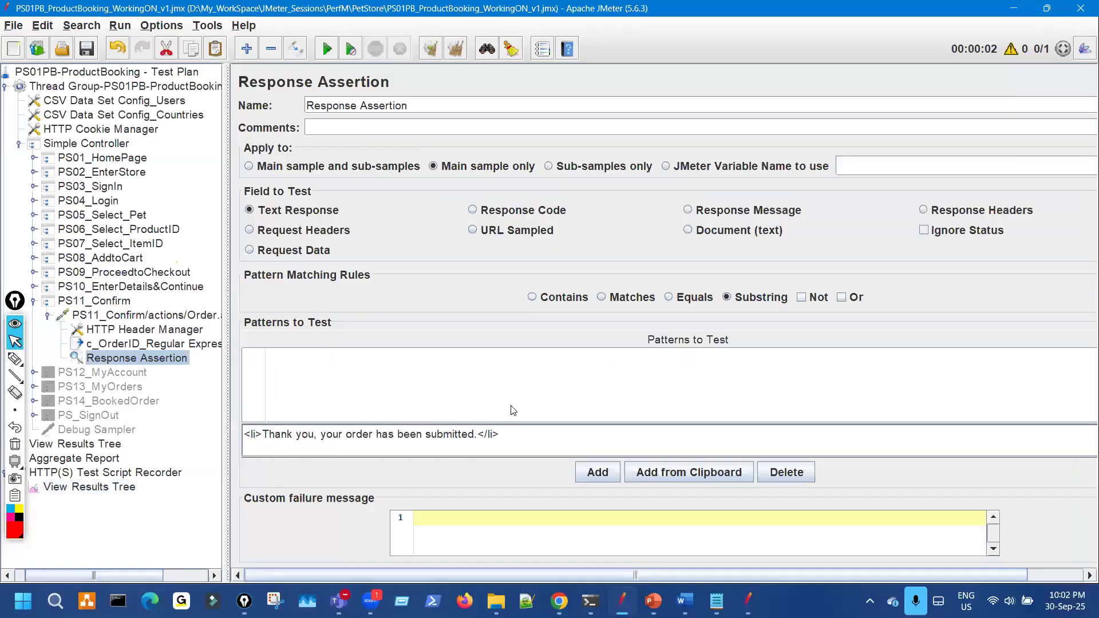
pyautogui.click(596, 474)
pyautogui.write('<a href="/actions/Account.action?editAccountForm=">My Account</a>')
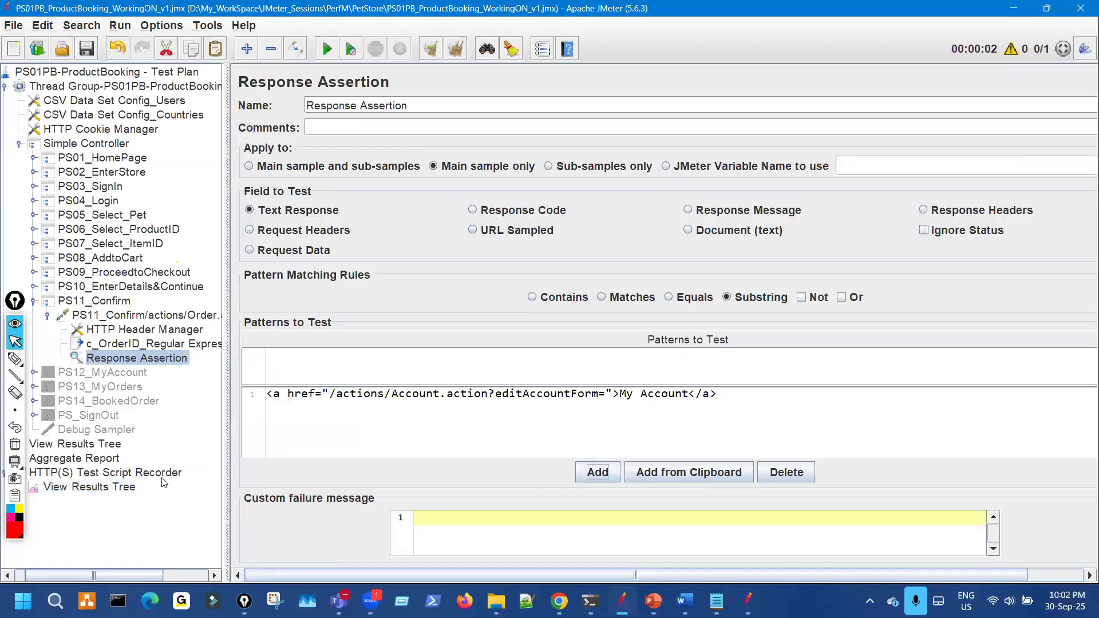
# Step: Copy the ${c_ItemID} pattern from the Response Assertion under PS07_Select_ItemID and collapse that transaction
pyautogui.click(112, 444)
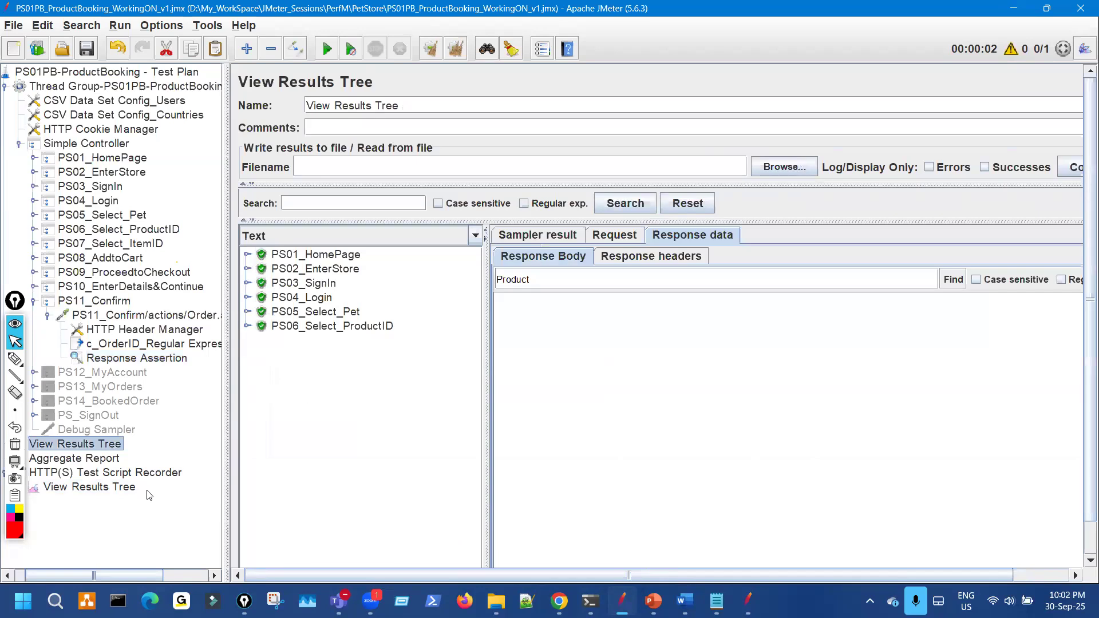
pyautogui.click(117, 487)
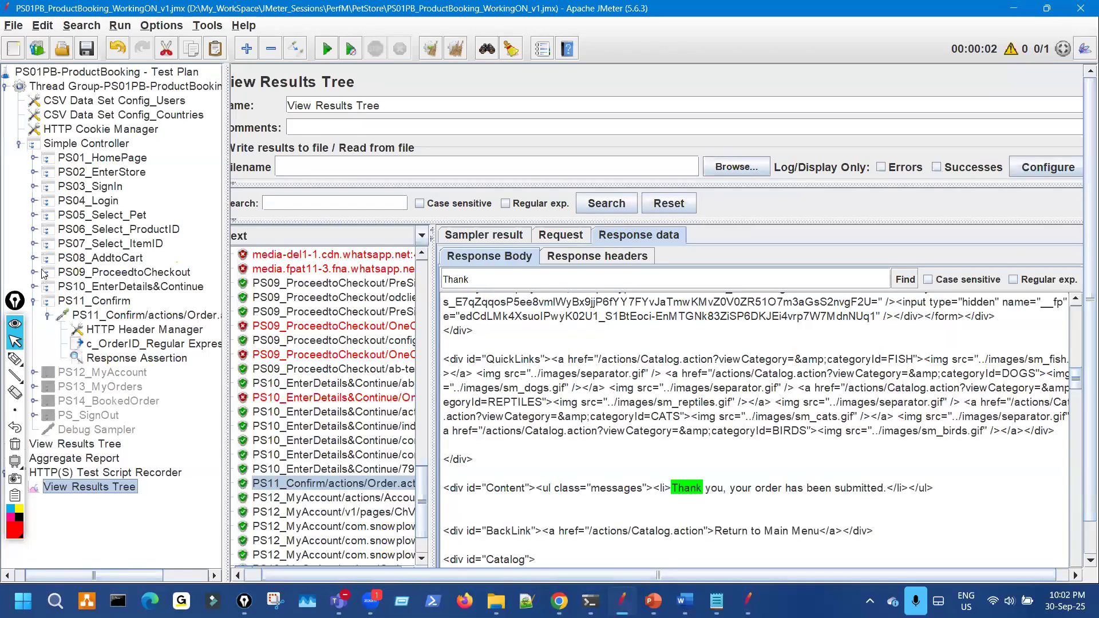
pyautogui.click(33, 244)
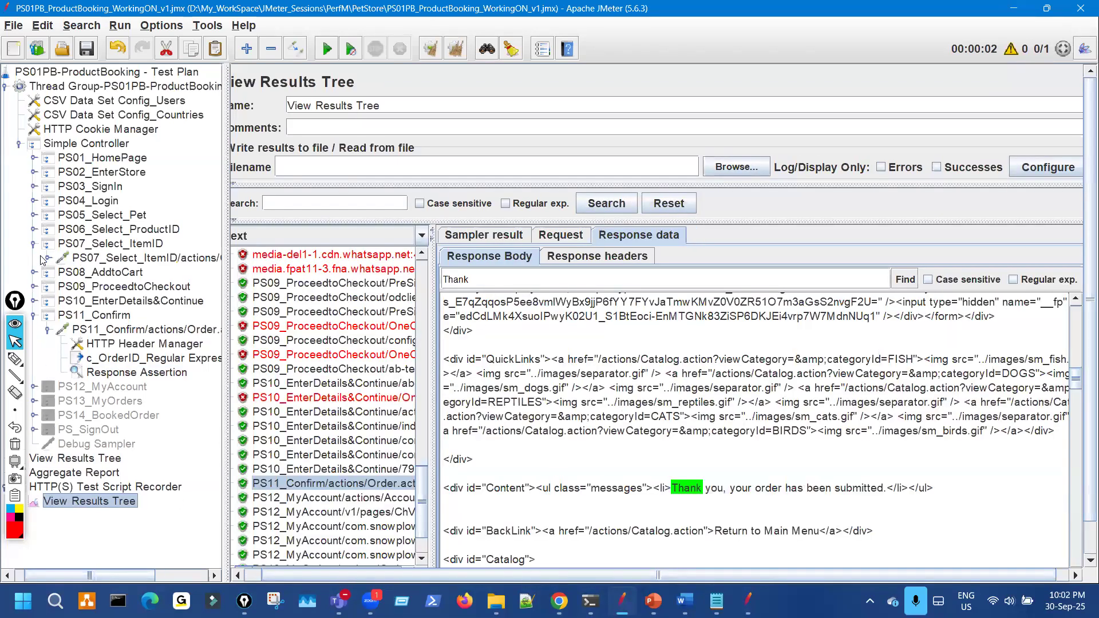
pyautogui.click(143, 287)
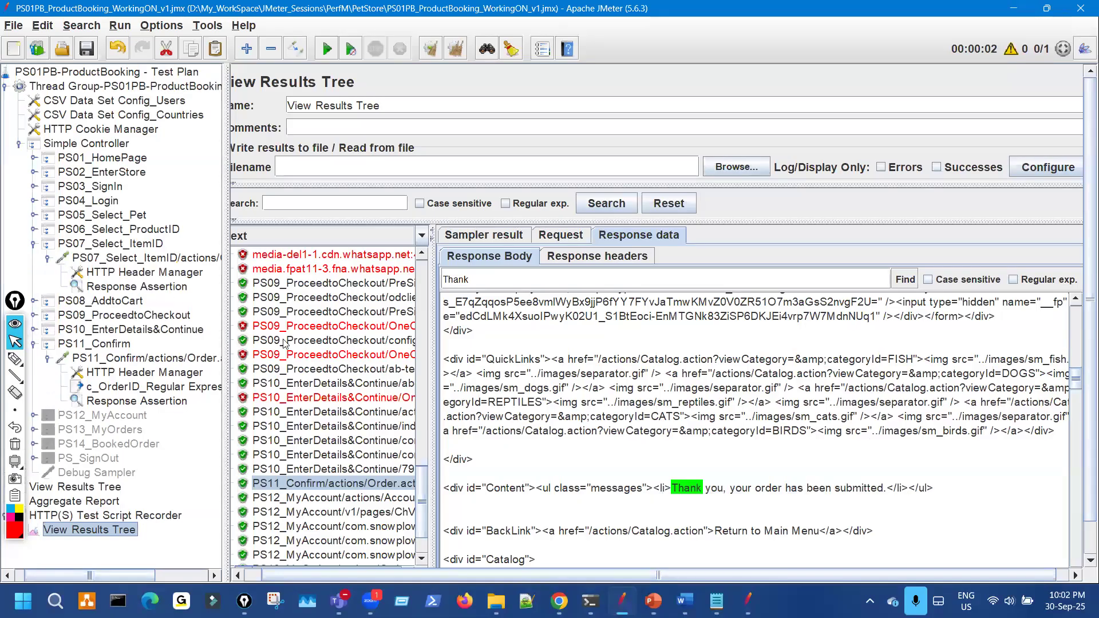
pyautogui.doubleClick(380, 422)
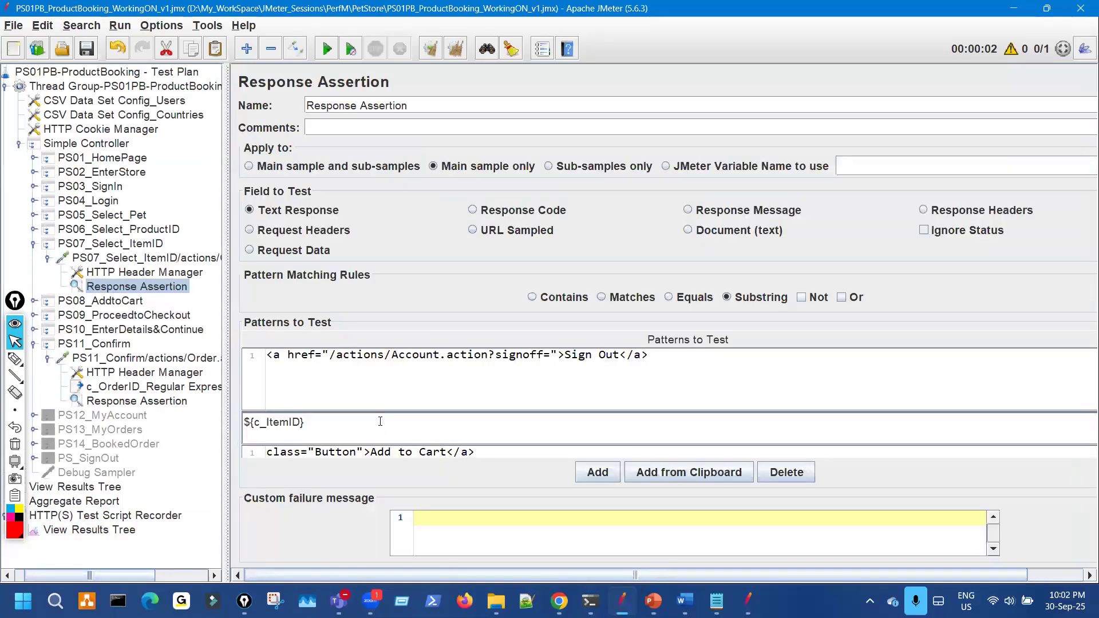
pyautogui.moveTo(369, 415); pyautogui.dragTo(256, 360)
pyautogui.click(48, 257)
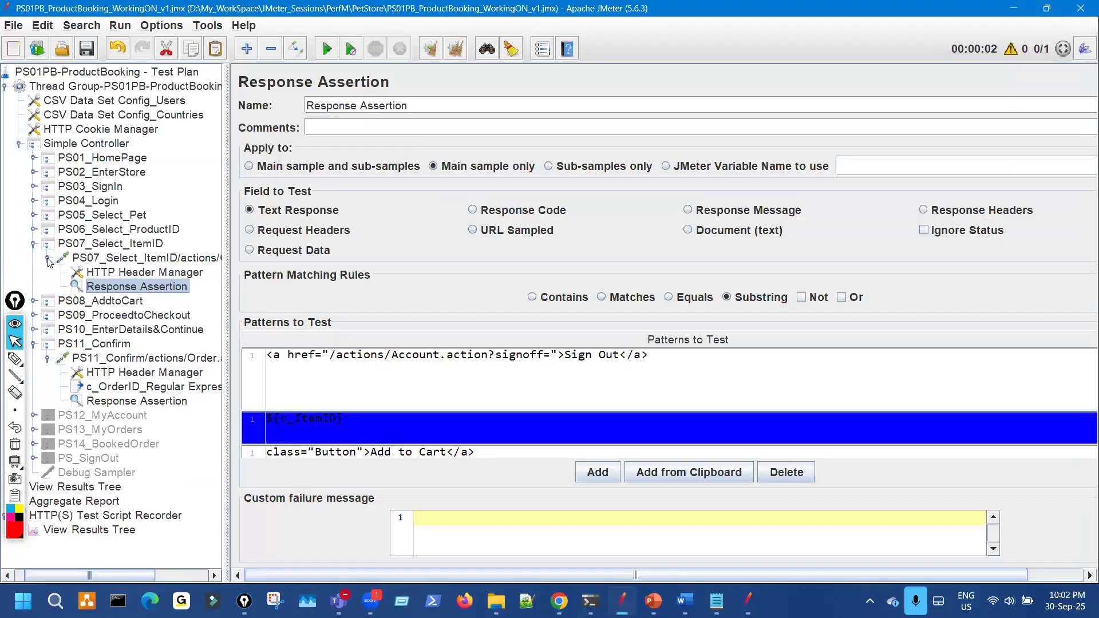
pyautogui.press('Left')
pyautogui.press('Left')
pyautogui.press('Left')
pyautogui.press('Left')
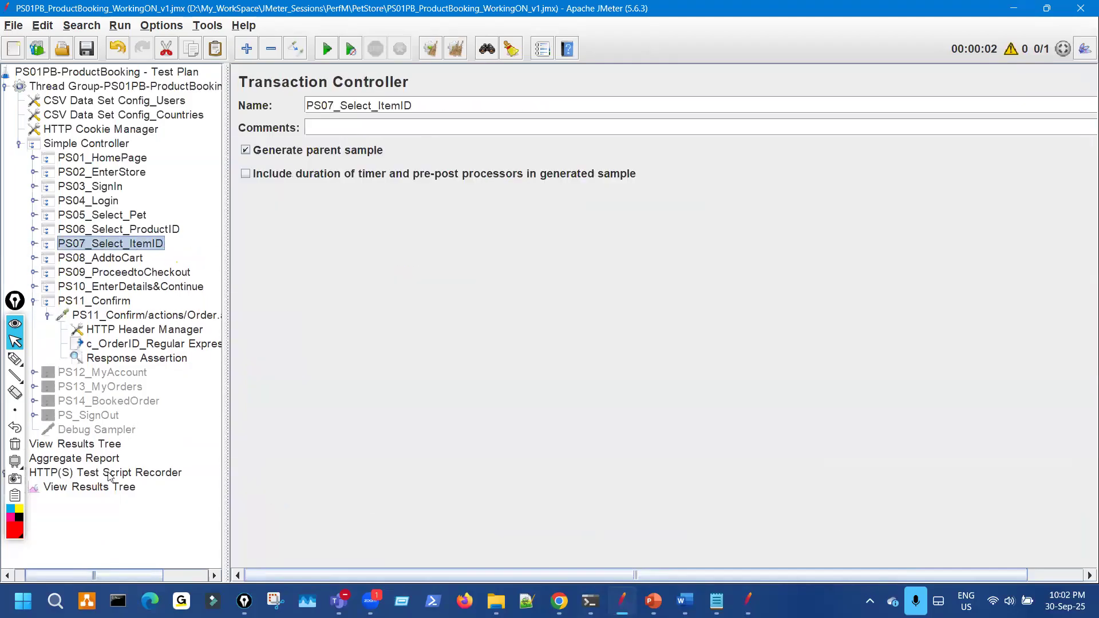
# Step: Paste ${c_ItemID} into the empty last pattern of PS11's Response Assertion
pyautogui.click(152, 360)
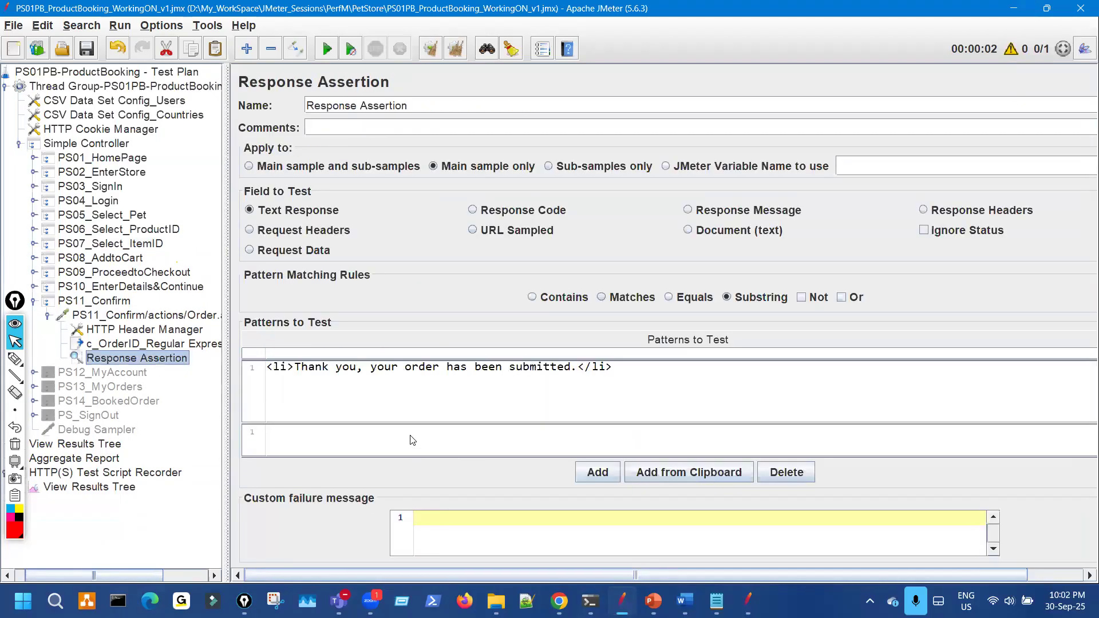
pyautogui.click(298, 433)
pyautogui.moveTo(305, 434); pyautogui.dragTo(225, 426)
# Step: Mark PS07_Select_ItemID, PS11_Confirm and the ${c_ItemID} pattern to review where the item ID check is reused, and clear the marks
pyautogui.hotkey('ctrl', 'shift', '3')
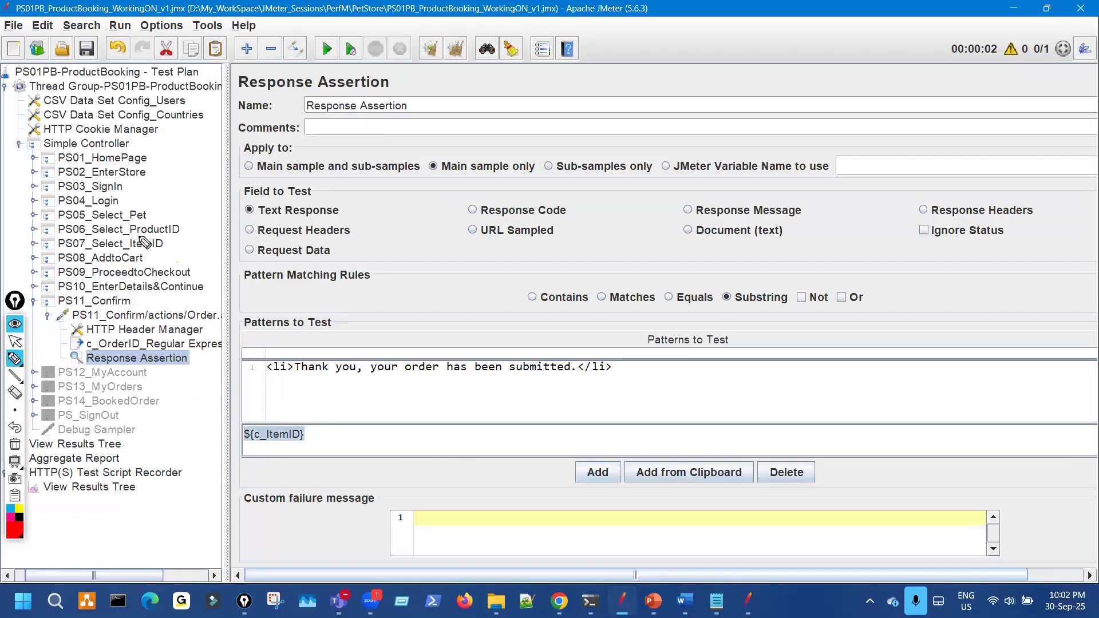
pyautogui.moveTo(147, 241); pyautogui.dragTo(186, 230)
pyautogui.moveTo(114, 256); pyautogui.dragTo(124, 252)
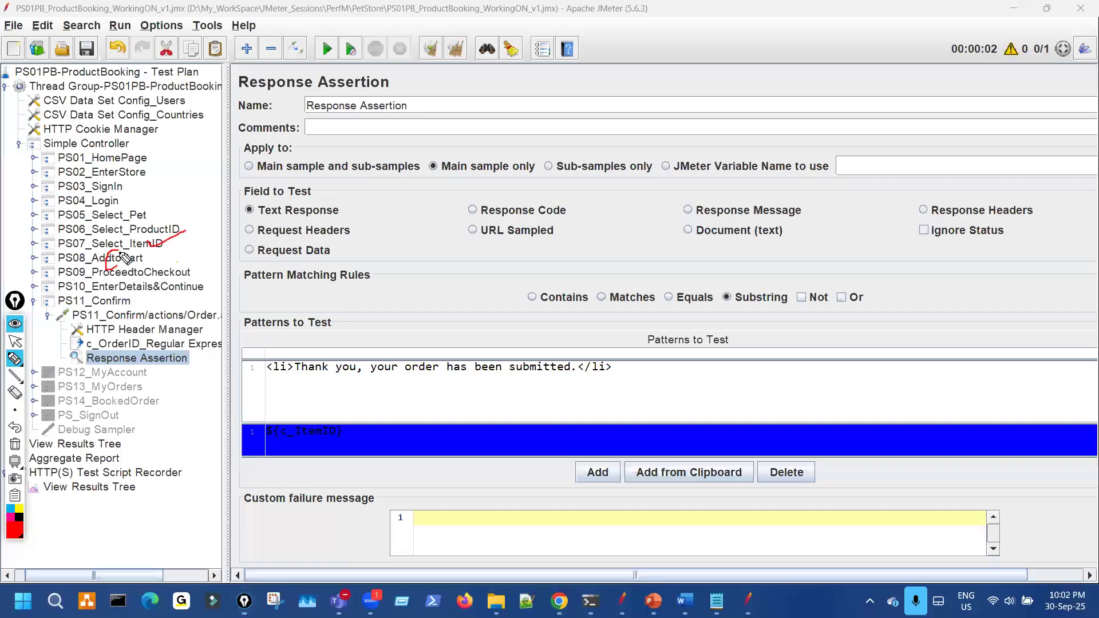
pyautogui.moveTo(132, 350); pyautogui.dragTo(156, 347)
pyautogui.moveTo(179, 394)
pyautogui.mouseDown()
pyautogui.moveTo(213, 427)
pyautogui.moveTo(240, 426)
pyautogui.mouseUp()
pyautogui.moveTo(161, 295); pyautogui.dragTo(186, 302)
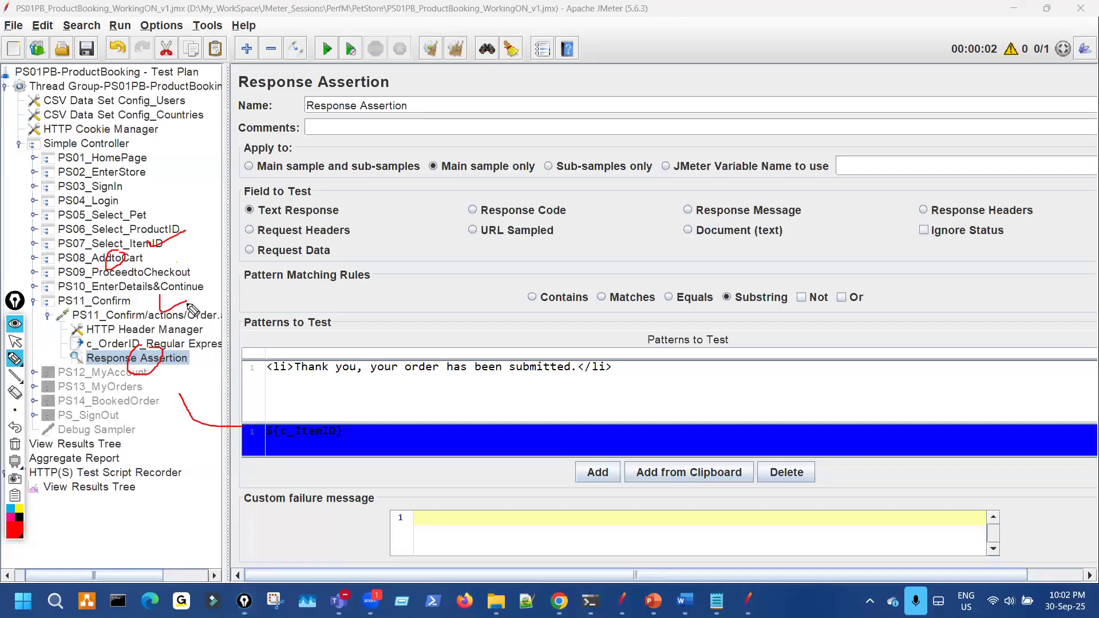
pyautogui.hotkey('ctrl', 'shift', '7')
pyautogui.click(15, 342)
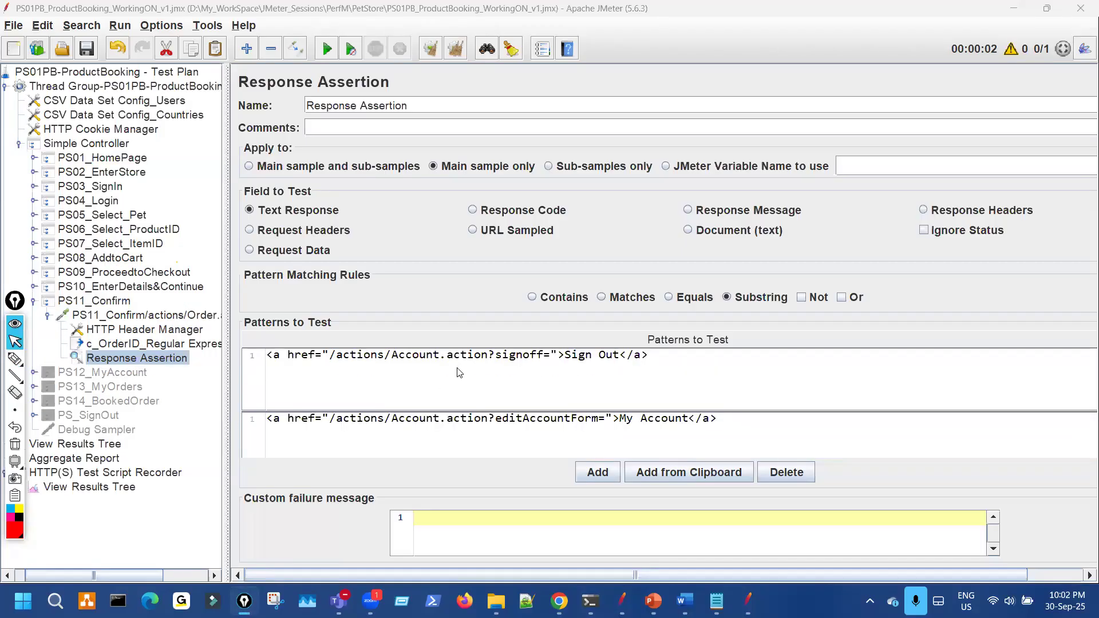
# Step: Recheck the first patterns of PS11's Response Assertion, collapse PS11_Confirm and enable the PS12_MyAccount transaction
pyautogui.doubleClick(458, 368)
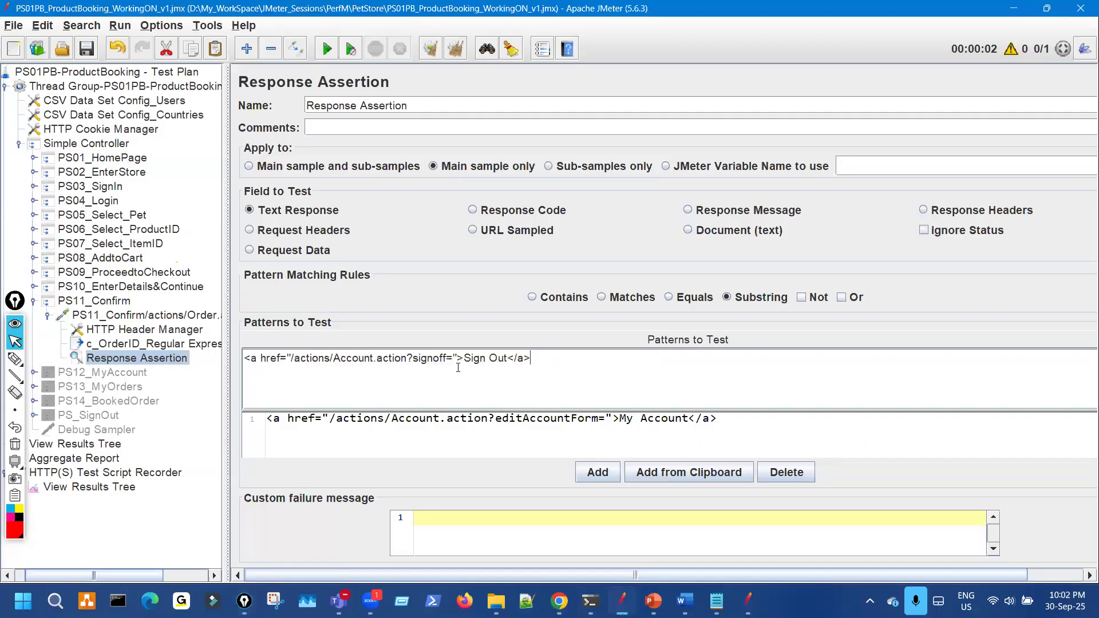
pyautogui.click(48, 314)
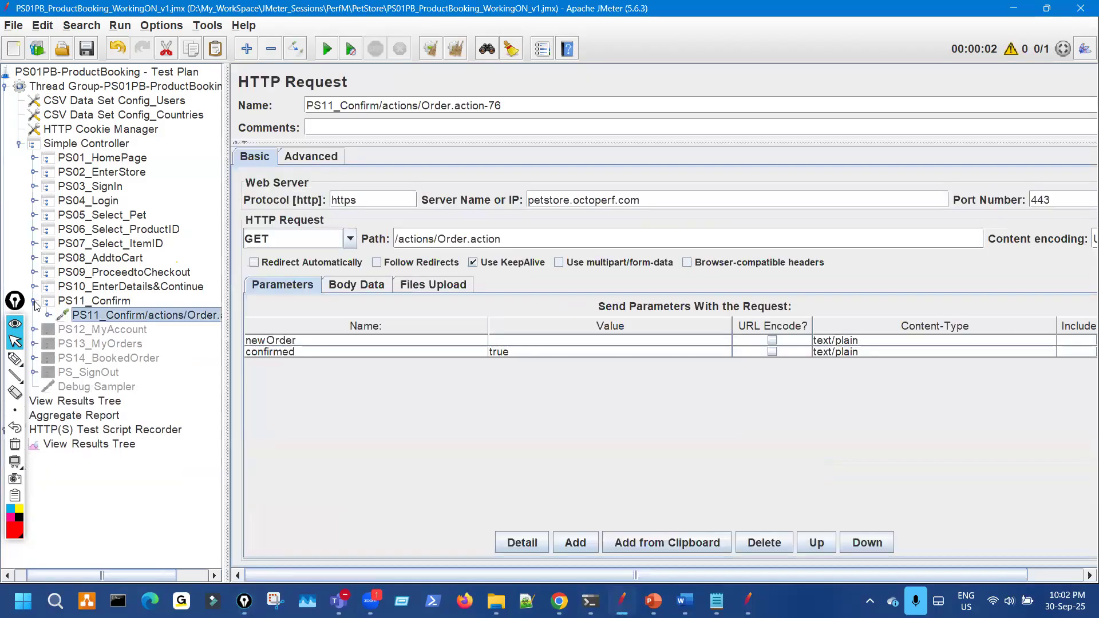
pyautogui.click(34, 302)
pyautogui.press('Down')
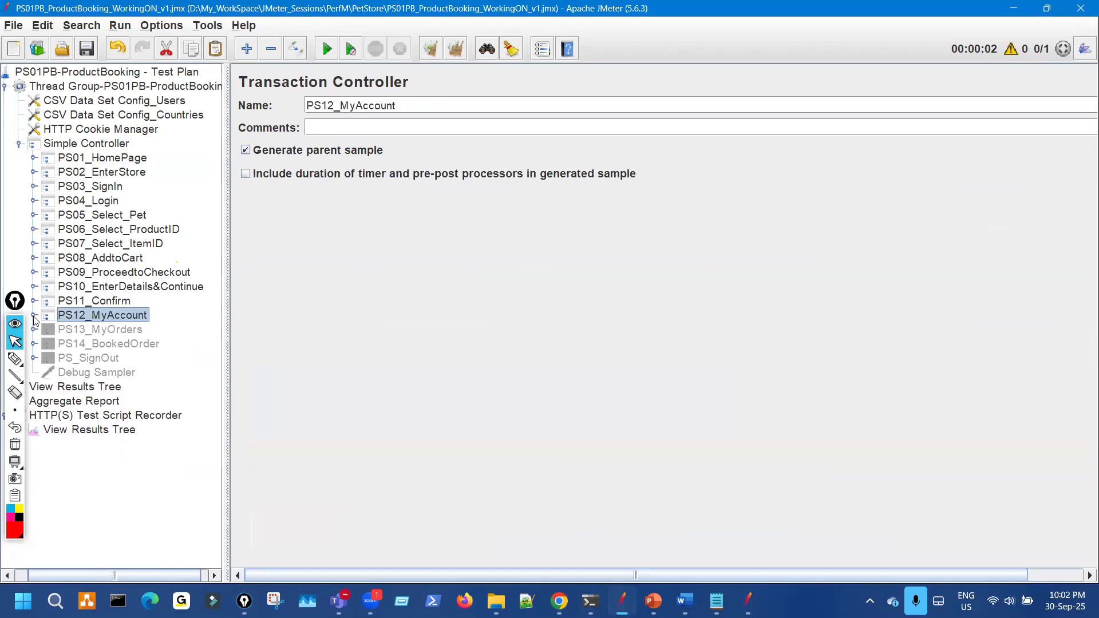
# Step: Add a Response Assertion to the PS12_MyAccount/actions/Account.action-77 request and save the test plan
pyautogui.click(34, 316)
pyautogui.rightClick(126, 331)
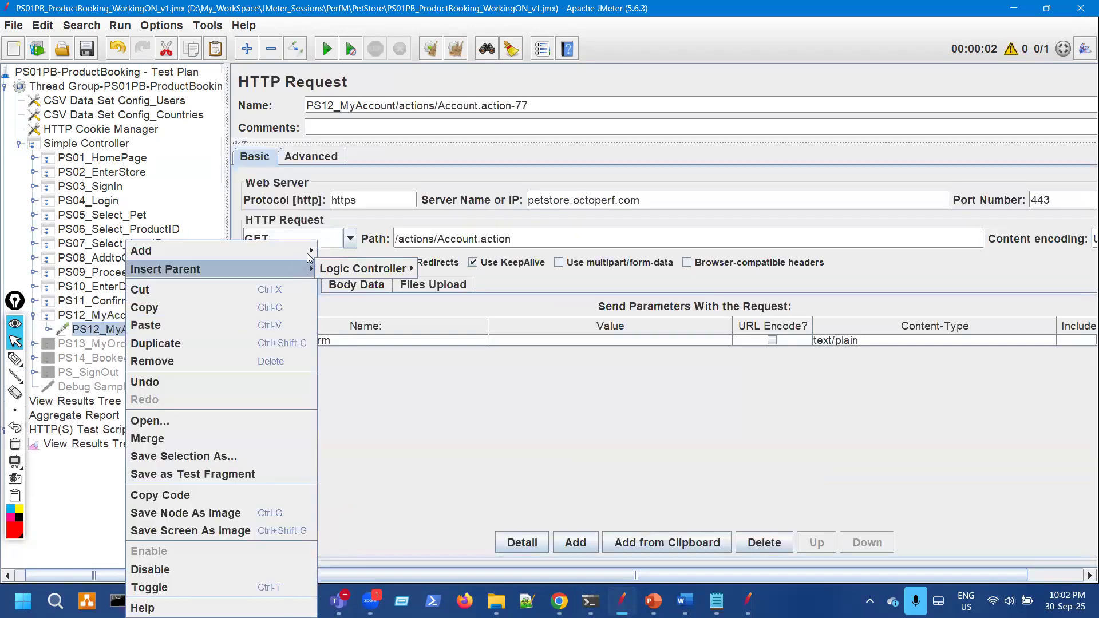
pyautogui.moveTo(269, 250)
pyautogui.moveTo(355, 250)
pyautogui.click(448, 252)
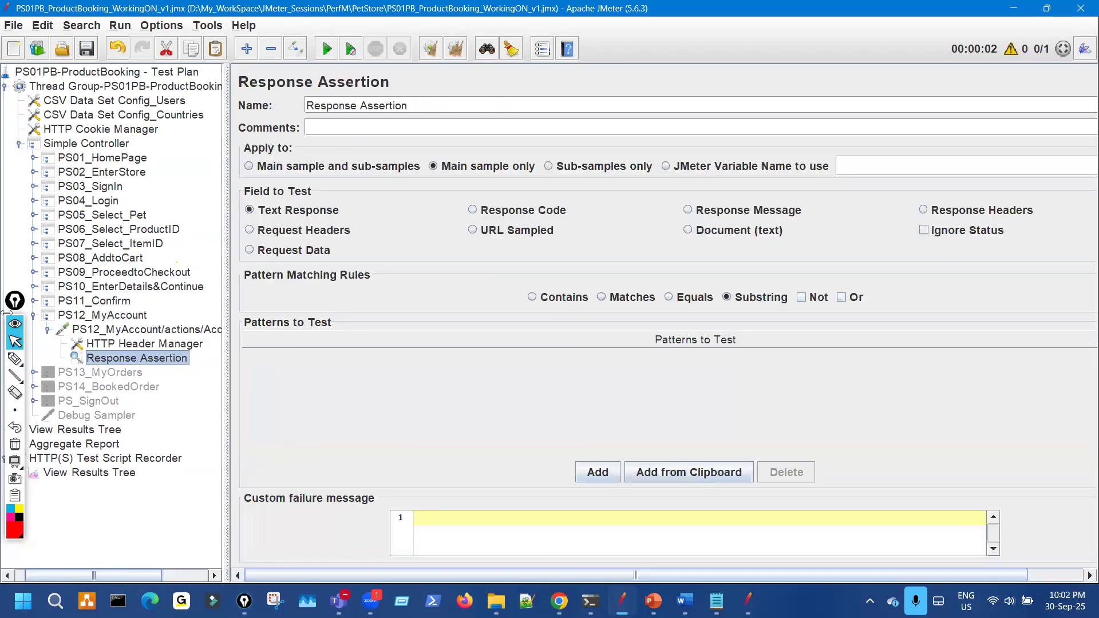
pyautogui.moveTo(12, 318); pyautogui.dragTo(22, 329)
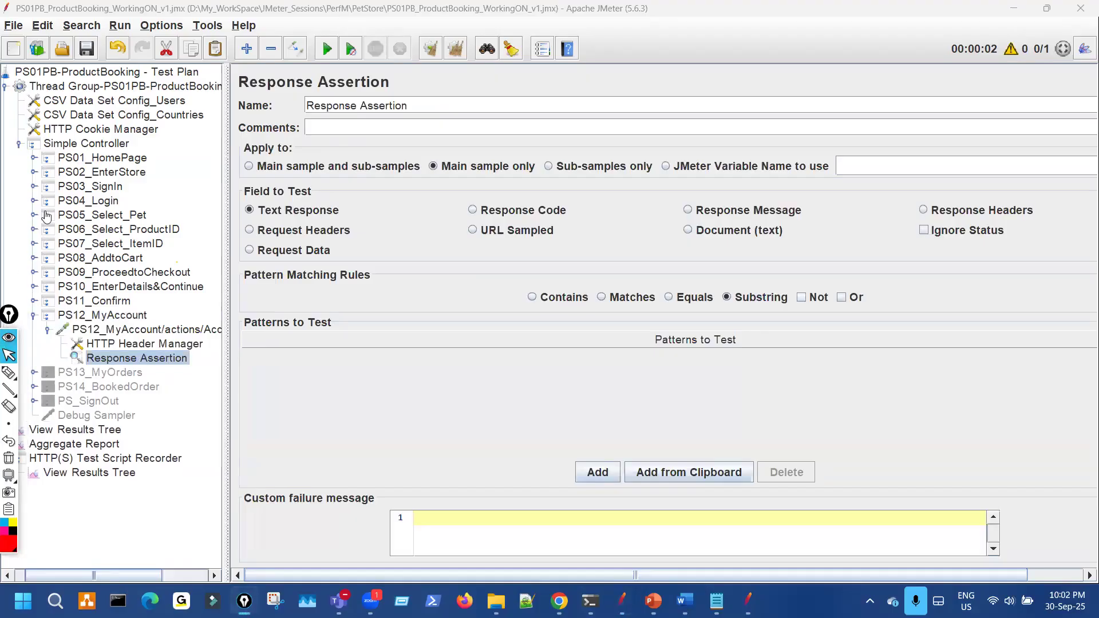
pyautogui.click(91, 49)
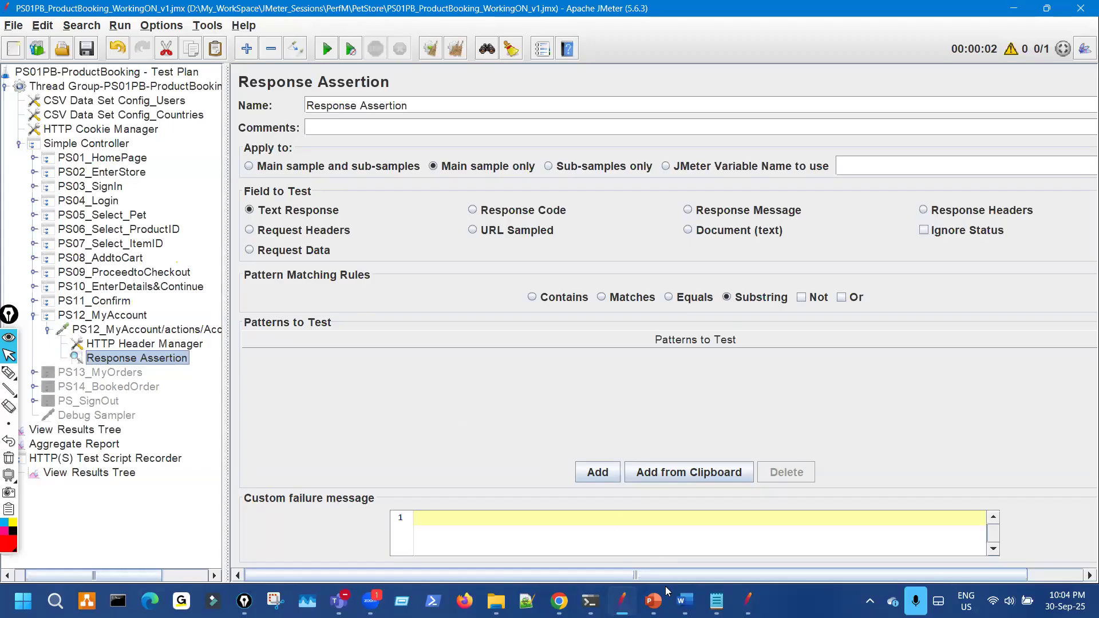
# Step: Add the pattern <a href="/actions/Account.action?signoff=">Sign Out</a> to PS12_MyAccount's Response Assertion
pyautogui.moveTo(653, 601)
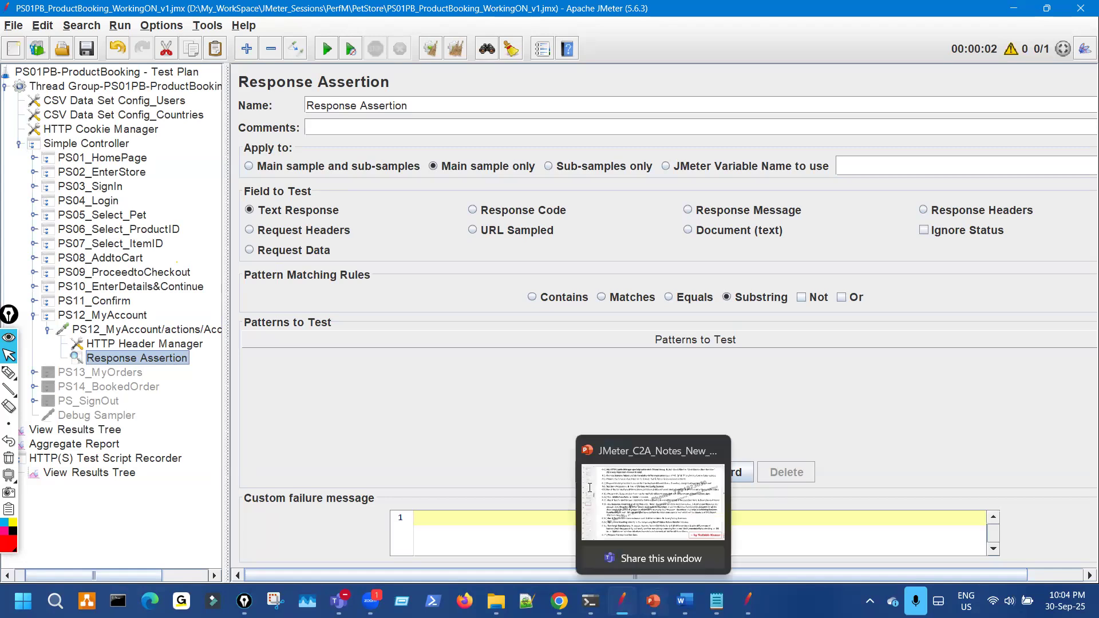
pyautogui.click(593, 492)
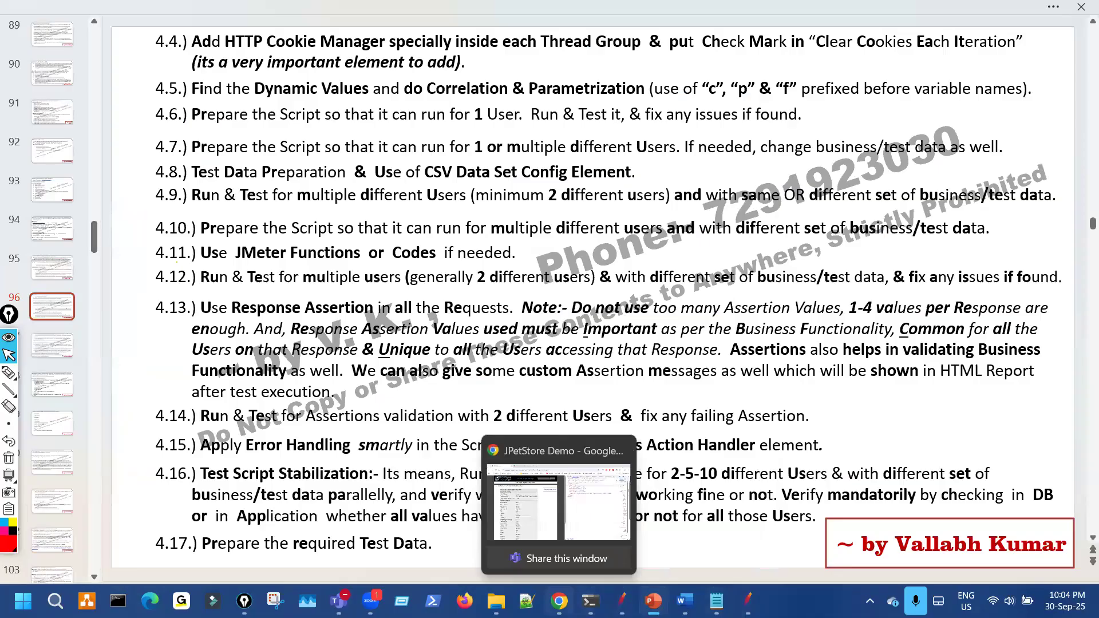
pyautogui.click(559, 601)
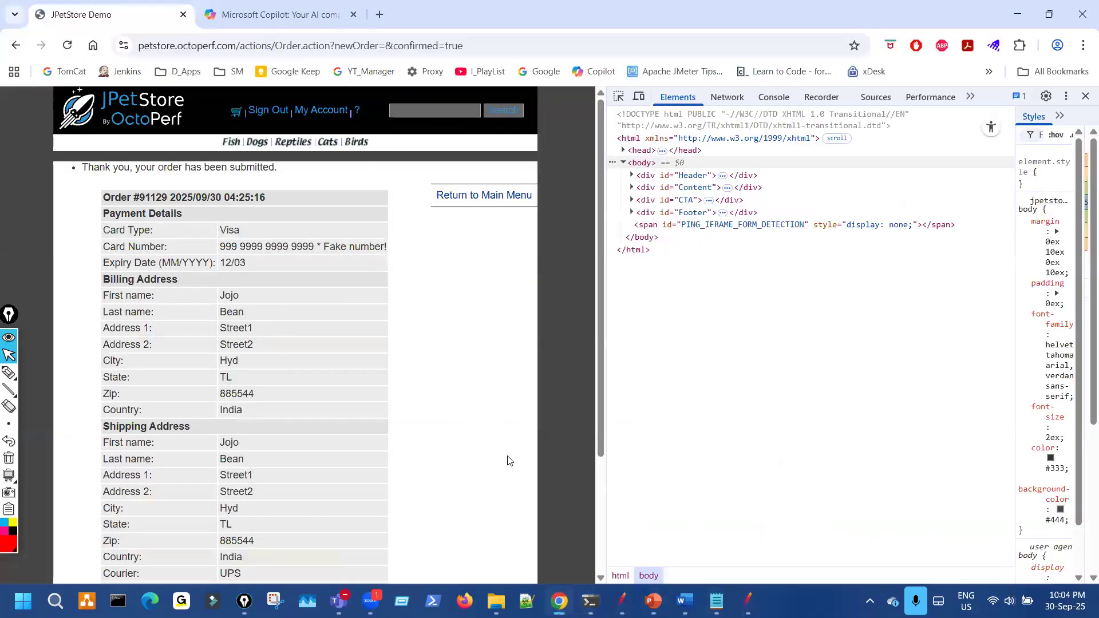
pyautogui.click(622, 601)
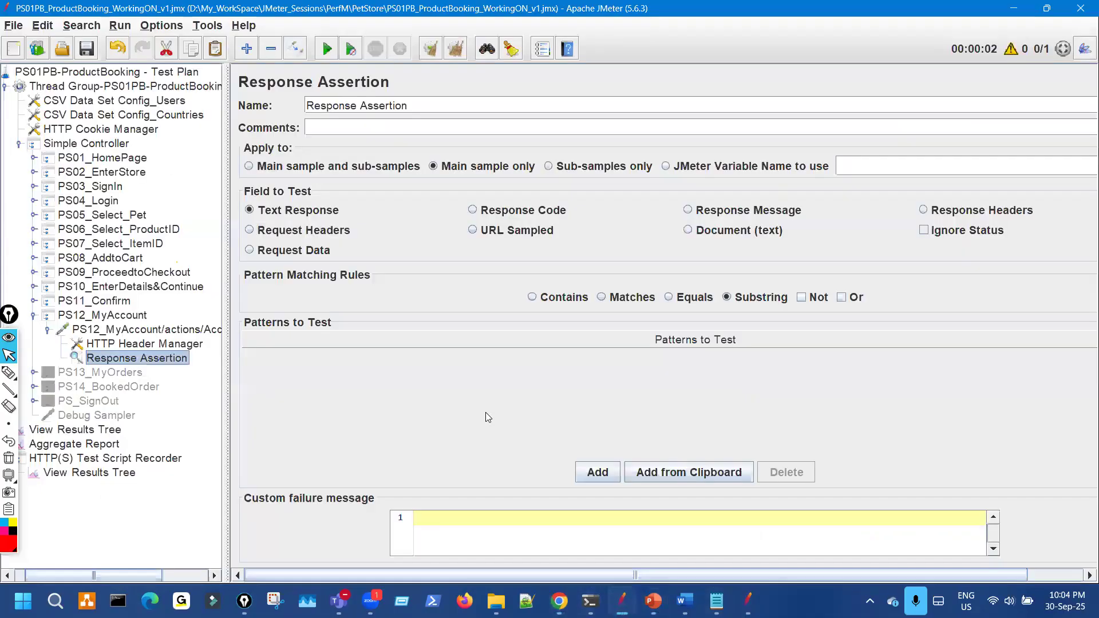
pyautogui.click(595, 472)
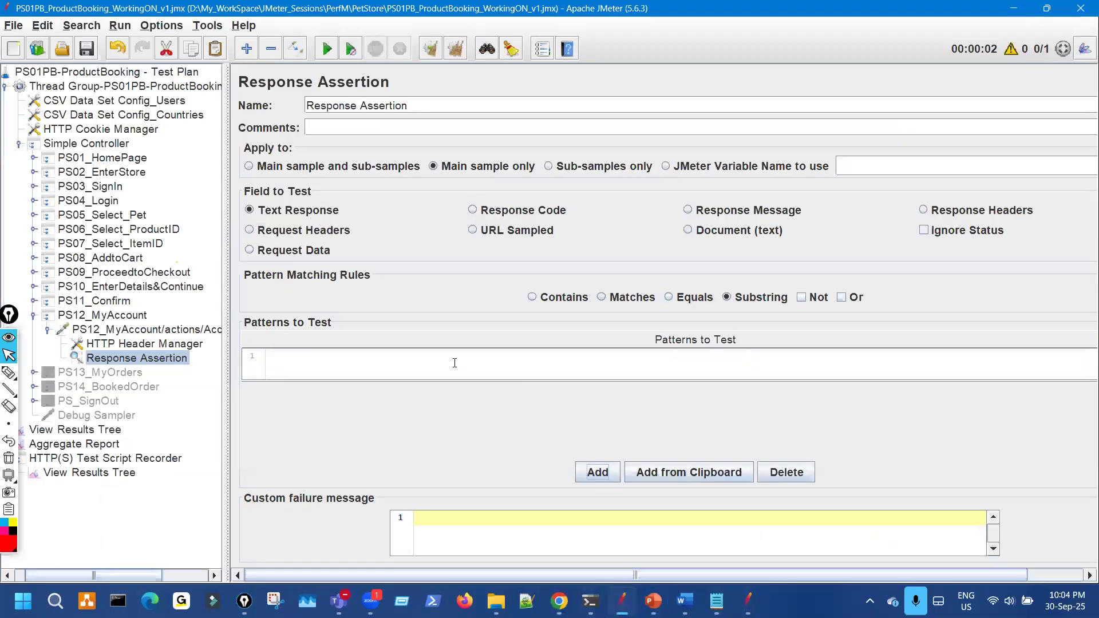
pyautogui.click(454, 363)
pyautogui.write('<a href="/actions/Account.action?signoff=">Sign Out</a>')
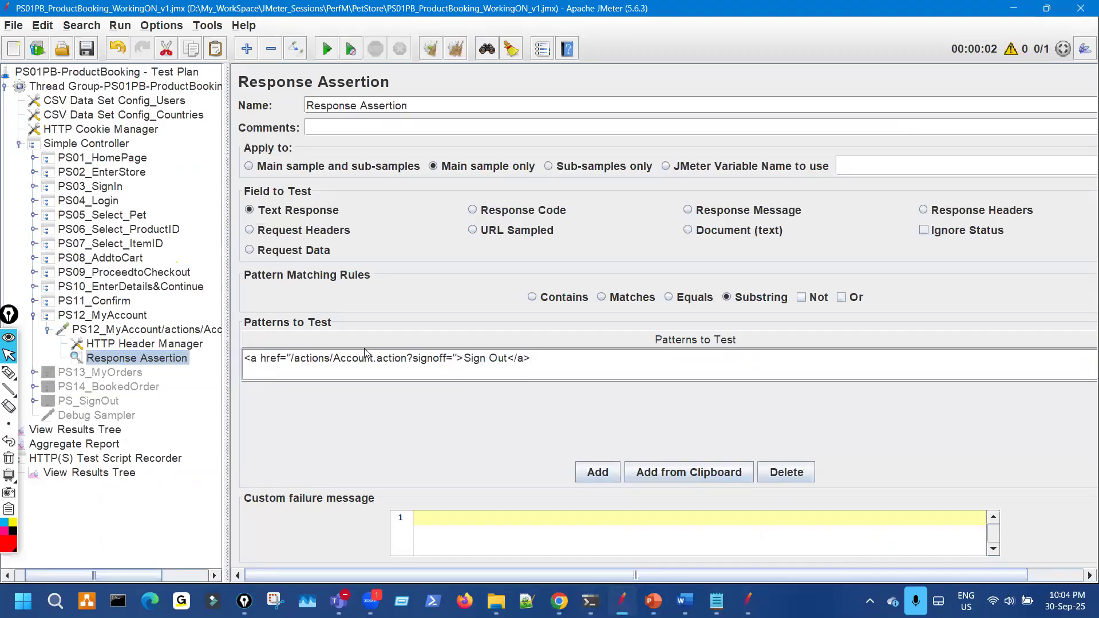
# Step: Mark the Contains, Matches, Equals and Substring pattern matching rules on screen to compare them
pyautogui.hotkey('ctrl', 'shift', '3')
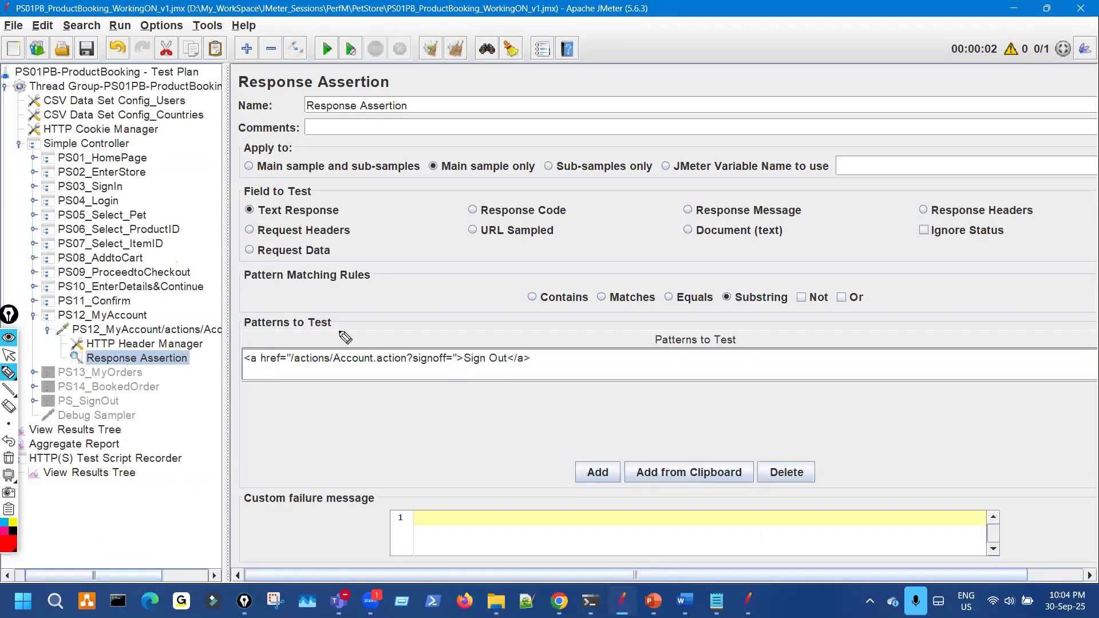
pyautogui.moveTo(339, 331); pyautogui.dragTo(355, 328)
pyautogui.press('Escape')
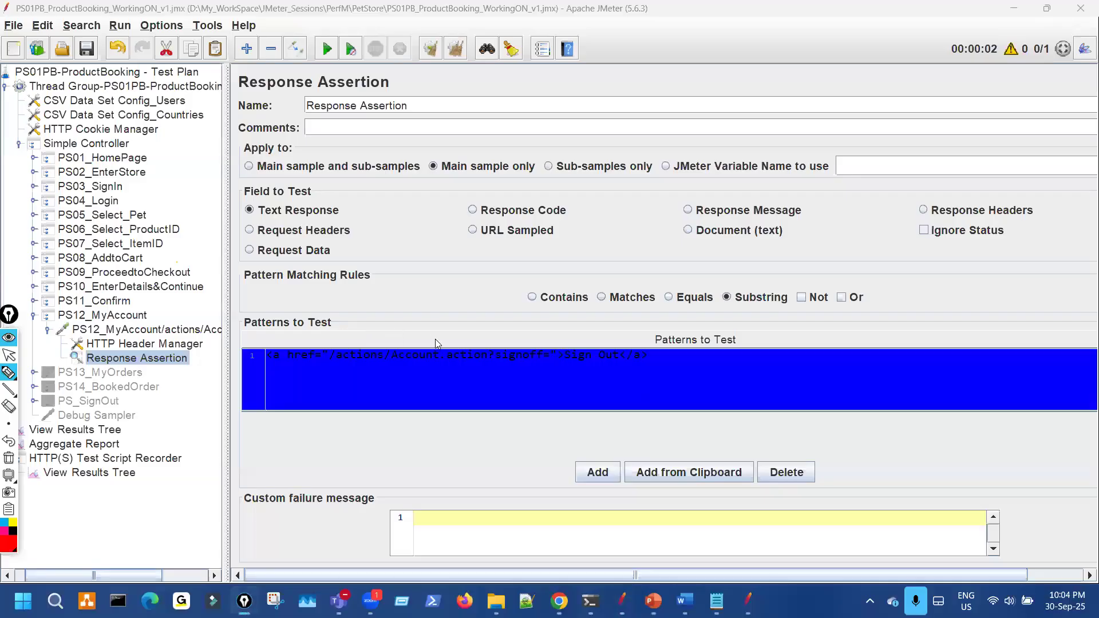
pyautogui.click(649, 309)
pyautogui.hotkey('ctrl', 'shift', '3')
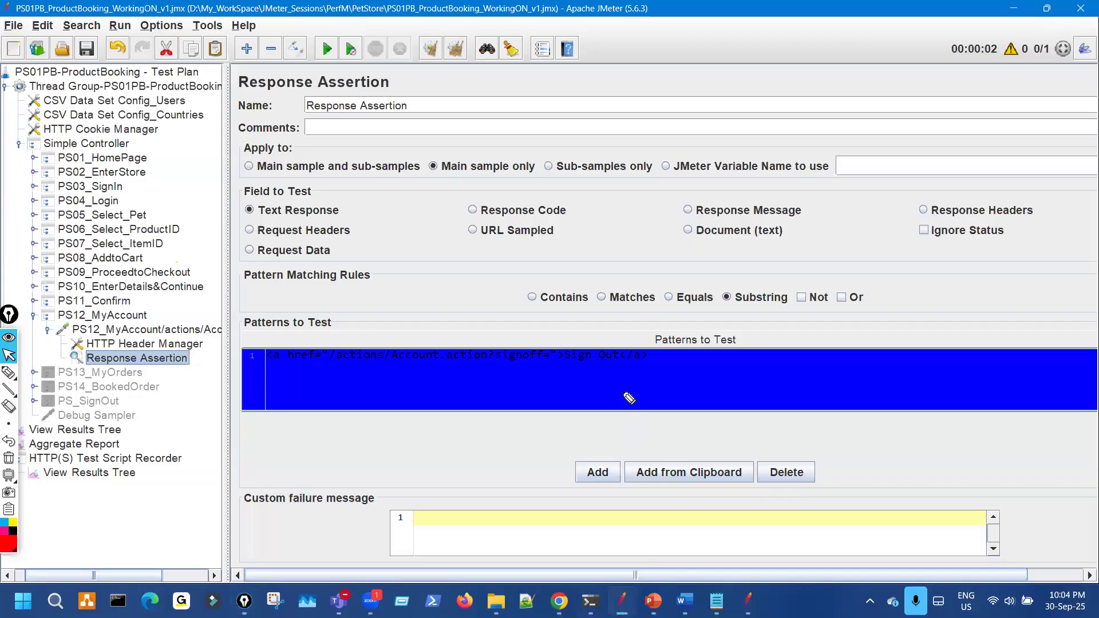
pyautogui.moveTo(516, 309)
pyautogui.mouseDown()
pyautogui.moveTo(738, 316)
pyautogui.moveTo(679, 280)
pyautogui.moveTo(523, 277)
pyautogui.moveTo(522, 303)
pyautogui.moveTo(558, 322)
pyautogui.mouseUp()
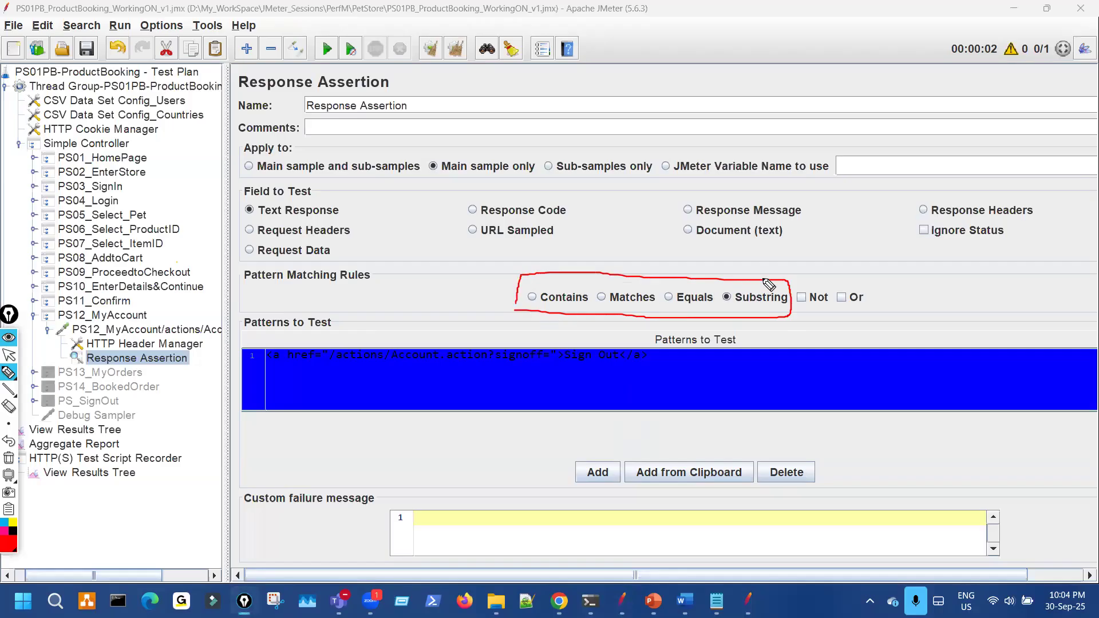
pyautogui.moveTo(762, 280); pyautogui.dragTo(778, 279)
pyautogui.moveTo(547, 308)
pyautogui.mouseDown()
pyautogui.moveTo(700, 304)
pyautogui.moveTo(538, 286)
pyautogui.moveTo(533, 304)
pyautogui.moveTo(550, 311)
pyautogui.mouseUp()
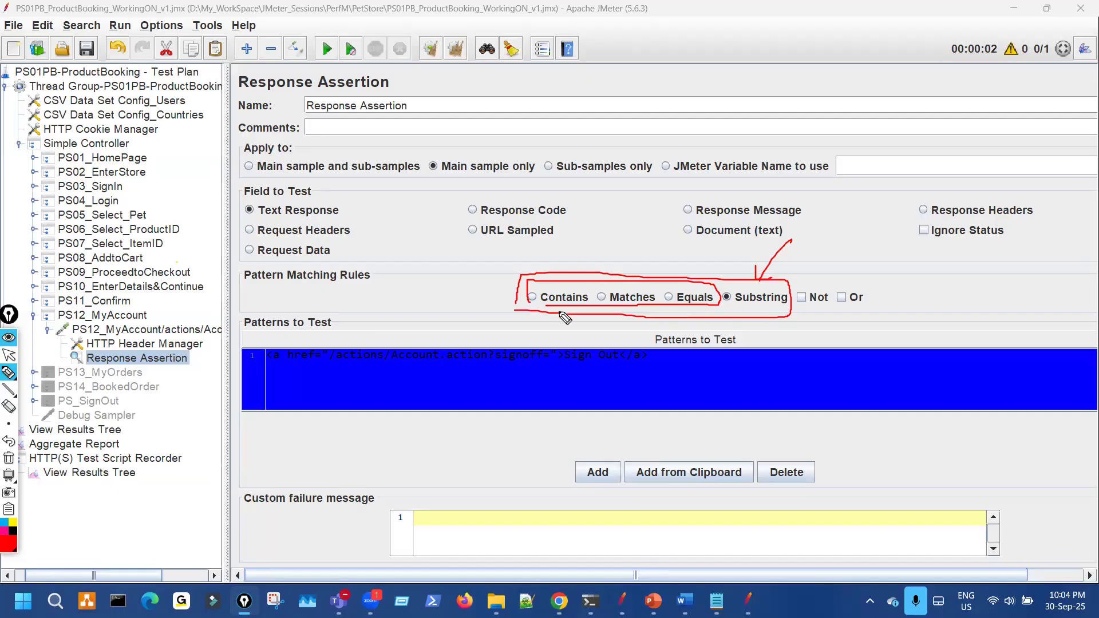
pyautogui.moveTo(571, 318); pyautogui.dragTo(538, 332)
pyautogui.moveTo(670, 288); pyautogui.dragTo(678, 298)
# Step: Sketch how a pattern compares with the response under the Equals, Matches and Contains rules, and clear the marks
pyautogui.moveTo(381, 338); pyautogui.dragTo(422, 350)
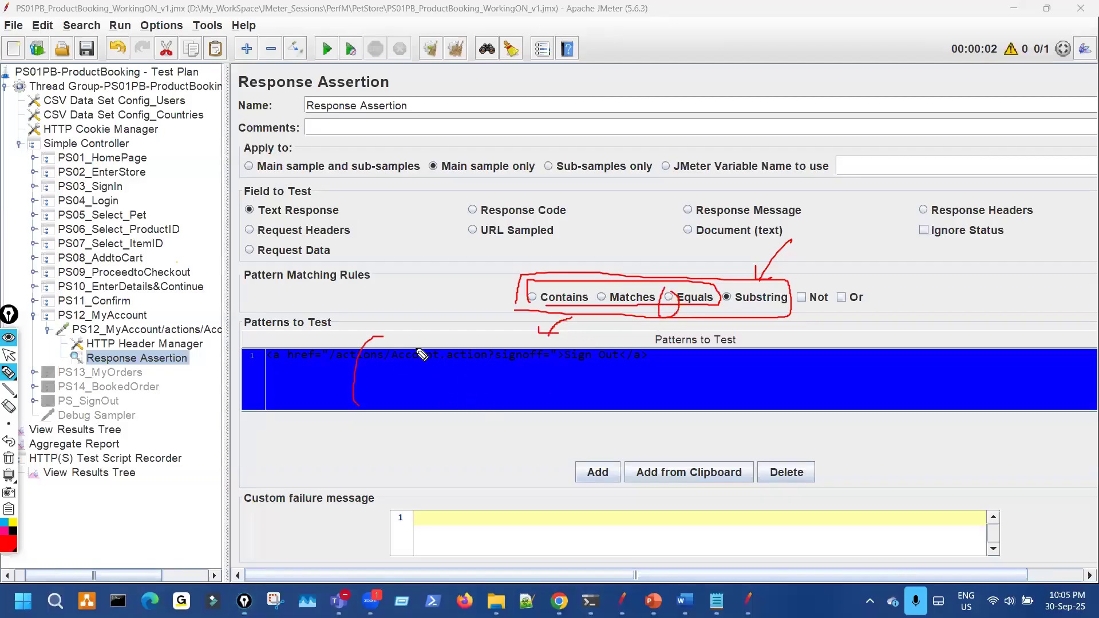
pyautogui.moveTo(578, 387); pyautogui.dragTo(638, 383)
pyautogui.moveTo(575, 414); pyautogui.dragTo(638, 404)
pyautogui.moveTo(750, 358)
pyautogui.mouseDown()
pyautogui.moveTo(846, 429)
pyautogui.moveTo(759, 350)
pyautogui.mouseUp()
pyautogui.moveTo(395, 365)
pyautogui.mouseDown()
pyautogui.moveTo(444, 427)
pyautogui.moveTo(417, 392)
pyautogui.mouseUp()
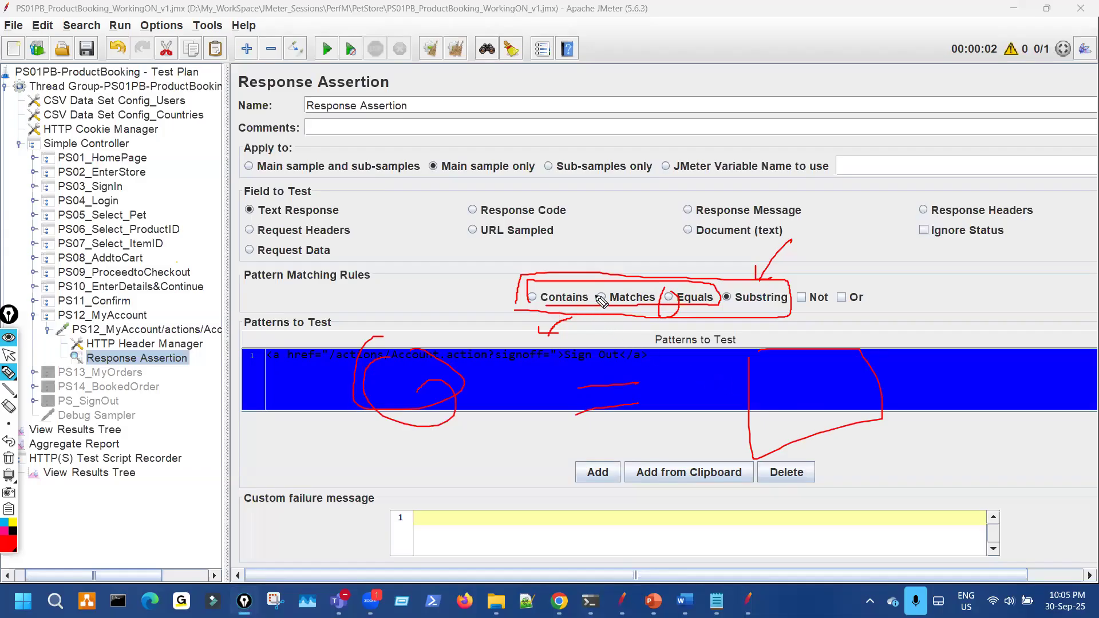
pyautogui.moveTo(594, 292)
pyautogui.mouseDown()
pyautogui.moveTo(611, 303)
pyautogui.moveTo(608, 287)
pyautogui.mouseUp()
pyautogui.moveTo(445, 376); pyautogui.dragTo(442, 453)
pyautogui.moveTo(501, 401); pyautogui.dragTo(443, 449)
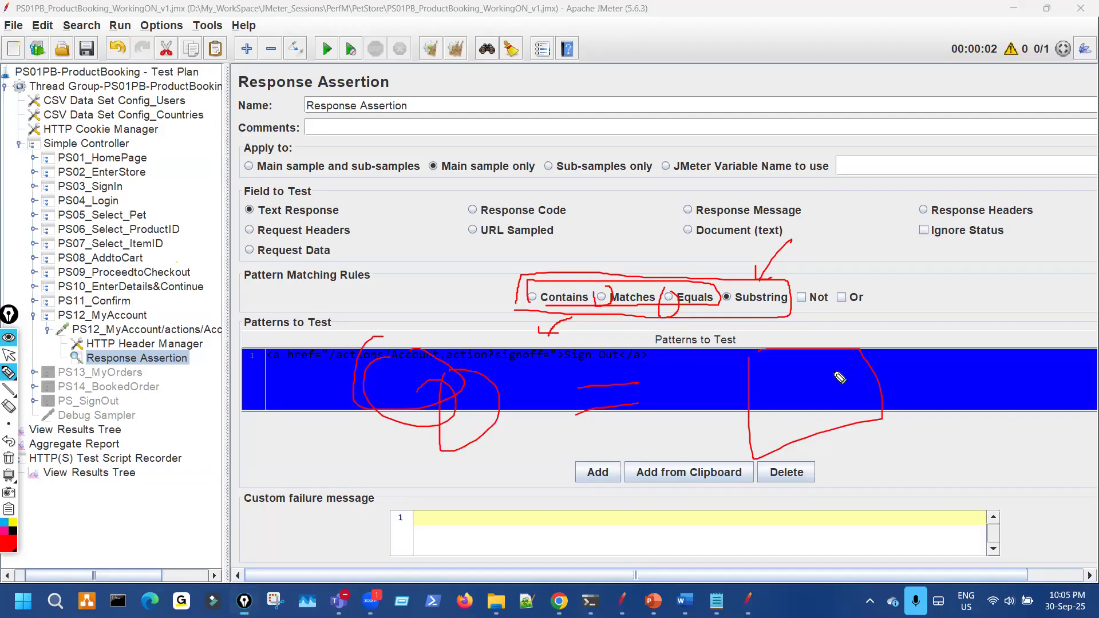
pyautogui.moveTo(810, 374); pyautogui.dragTo(822, 386)
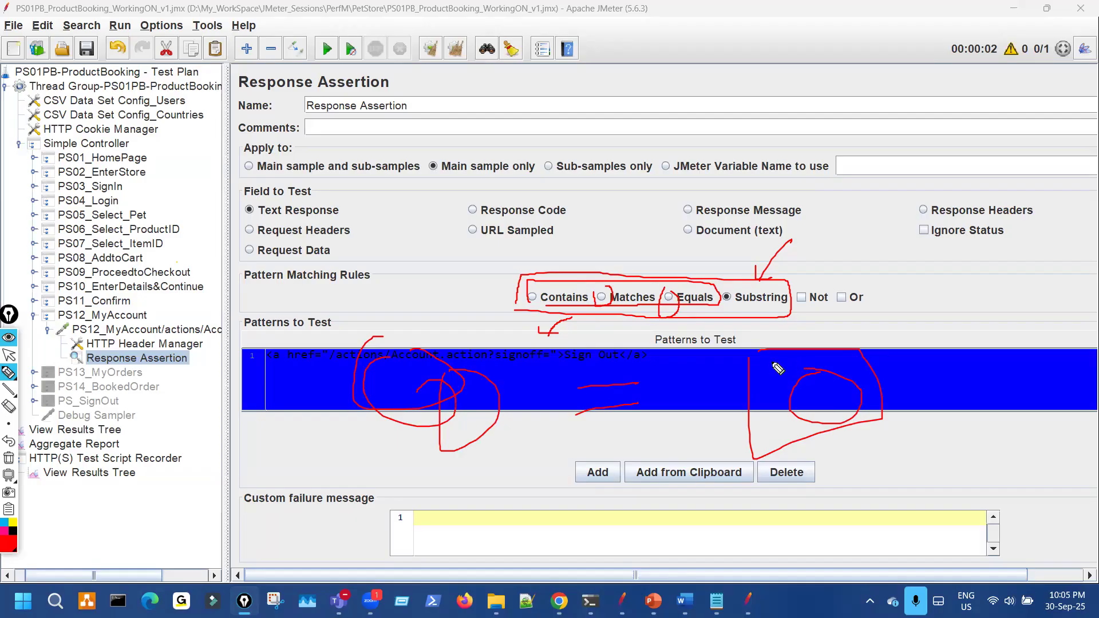
pyautogui.moveTo(516, 290)
pyautogui.mouseDown()
pyautogui.moveTo(548, 292)
pyautogui.moveTo(534, 288)
pyautogui.mouseUp()
pyautogui.moveTo(739, 282)
pyautogui.mouseDown()
pyautogui.moveTo(635, 263)
pyautogui.moveTo(564, 272)
pyautogui.mouseUp()
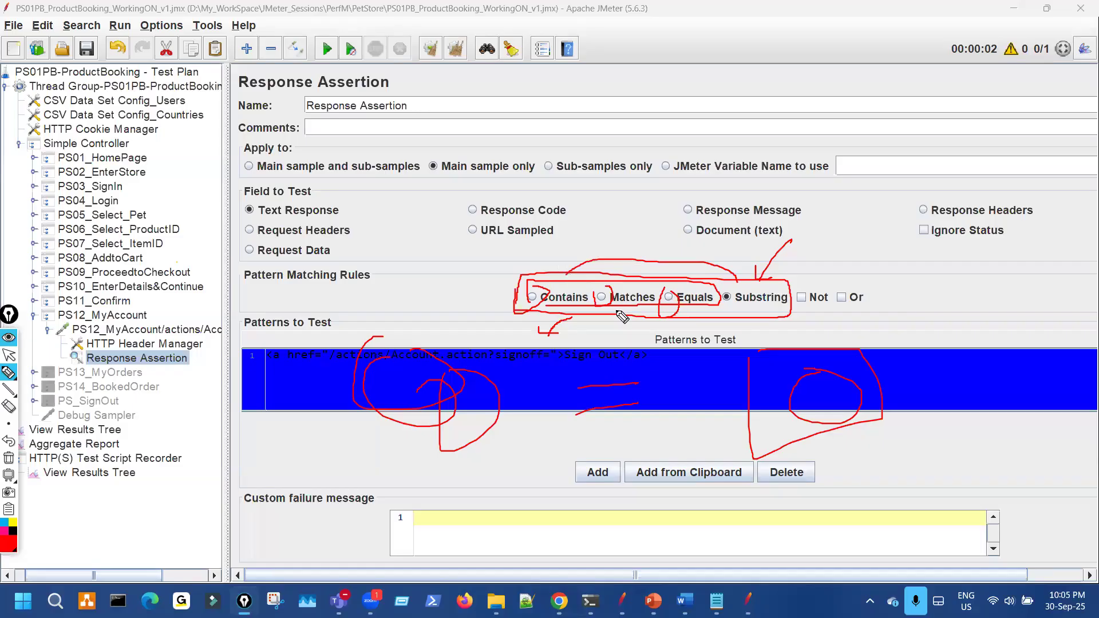
pyautogui.hotkey('ctrl', 'shift', '7')
pyautogui.moveTo(743, 311)
pyautogui.mouseDown()
pyautogui.moveTo(766, 309)
pyautogui.moveTo(772, 283)
pyautogui.moveTo(750, 282)
pyautogui.mouseUp()
pyautogui.hotkey('ctrl', 'shift', '7')
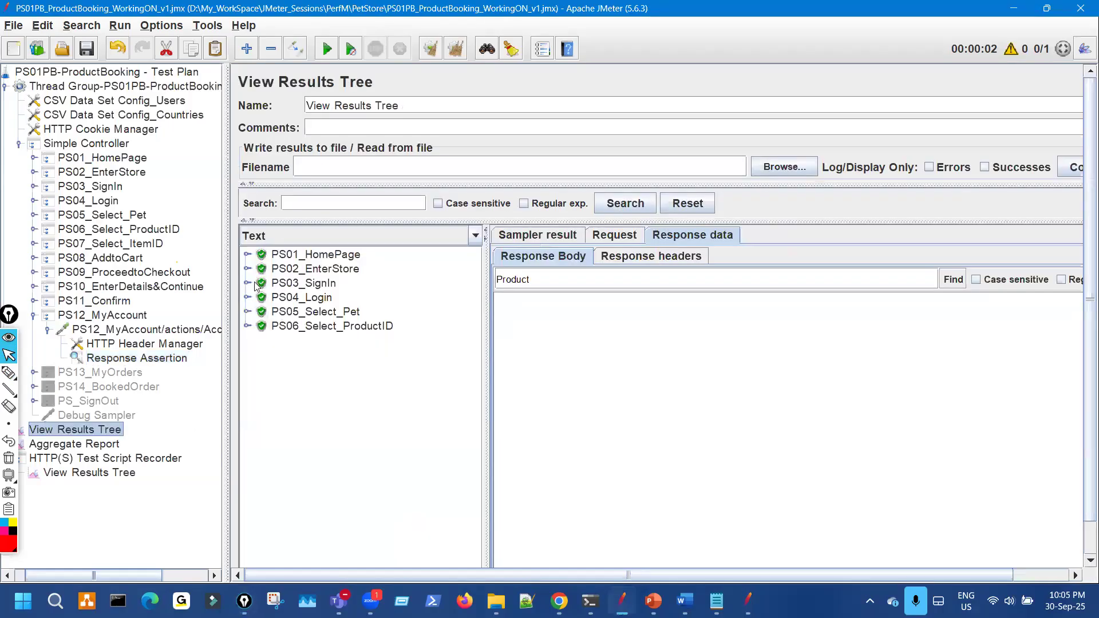
# Step: View the response body of the PS03_SignIn request in View Results Tree, circle a part inside it and clear the marks
pyautogui.click(322, 304)
pyautogui.hotkey('ctrl', 'shift', '3')
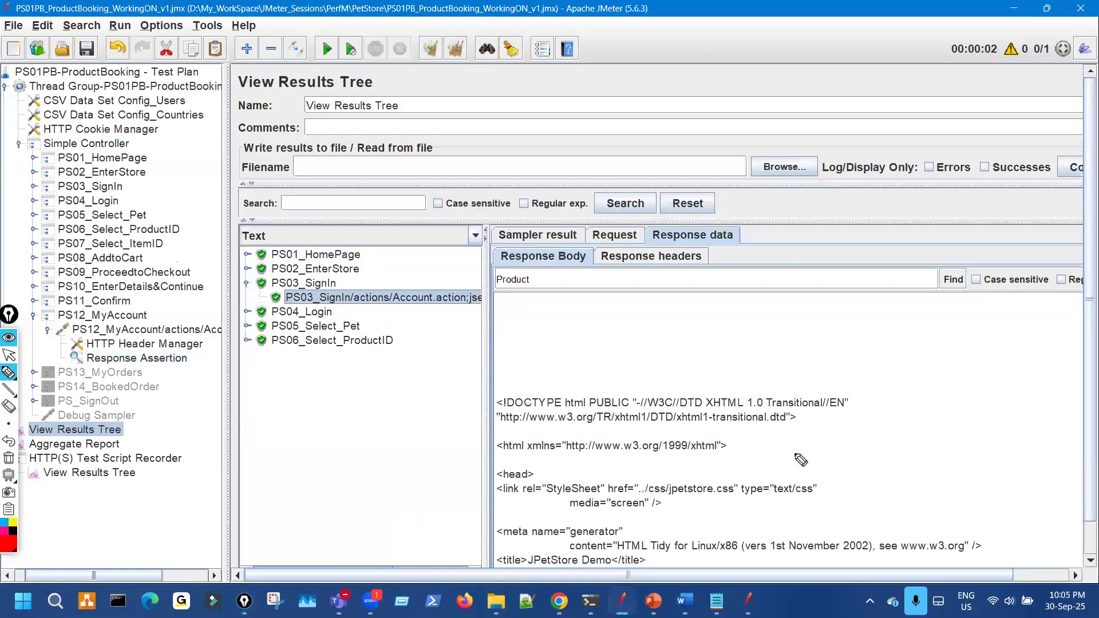
pyautogui.moveTo(668, 387); pyautogui.dragTo(732, 423)
pyautogui.moveTo(673, 449)
pyautogui.mouseDown()
pyautogui.moveTo(633, 452)
pyautogui.moveTo(651, 446)
pyautogui.mouseUp()
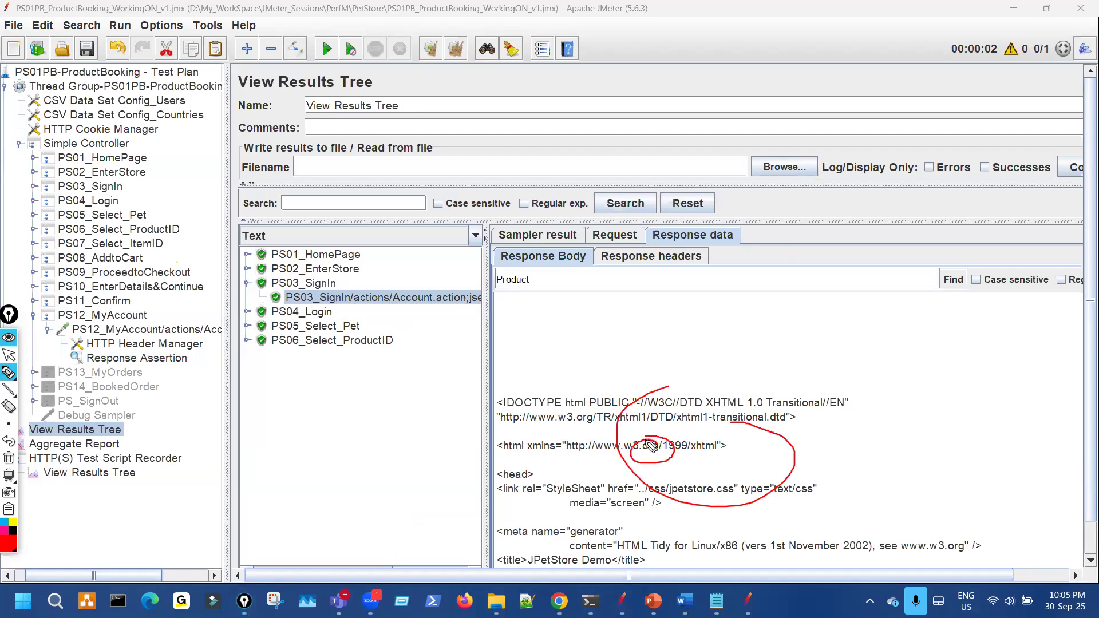
pyautogui.press('Escape')
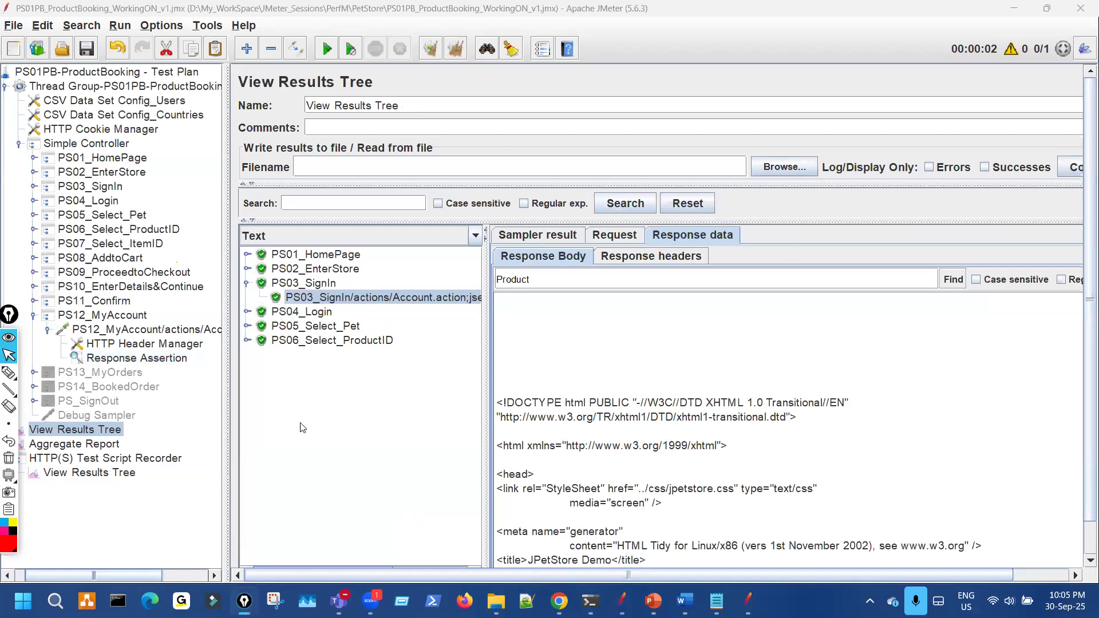
# Step: Return to PS12_MyAccount's Response Assertion, mark the four matching rules again with a comparison sketch, and clear the marks
pyautogui.click(160, 358)
pyautogui.hotkey('ctrl', 'shift', '3')
pyautogui.moveTo(724, 311); pyautogui.dragTo(739, 310)
pyautogui.moveTo(669, 293); pyautogui.dragTo(689, 282)
pyautogui.moveTo(394, 347)
pyautogui.mouseDown()
pyautogui.moveTo(389, 421)
pyautogui.moveTo(437, 380)
pyautogui.moveTo(402, 356)
pyautogui.mouseUp()
pyautogui.moveTo(642, 391)
pyautogui.mouseDown()
pyautogui.moveTo(667, 387)
pyautogui.moveTo(676, 400)
pyautogui.mouseUp()
pyautogui.moveTo(789, 357); pyautogui.dragTo(803, 359)
pyautogui.moveTo(595, 288); pyautogui.dragTo(632, 299)
pyautogui.moveTo(527, 291); pyautogui.dragTo(537, 294)
pyautogui.moveTo(732, 269)
pyautogui.mouseDown()
pyautogui.moveTo(669, 258)
pyautogui.moveTo(561, 281)
pyautogui.mouseUp()
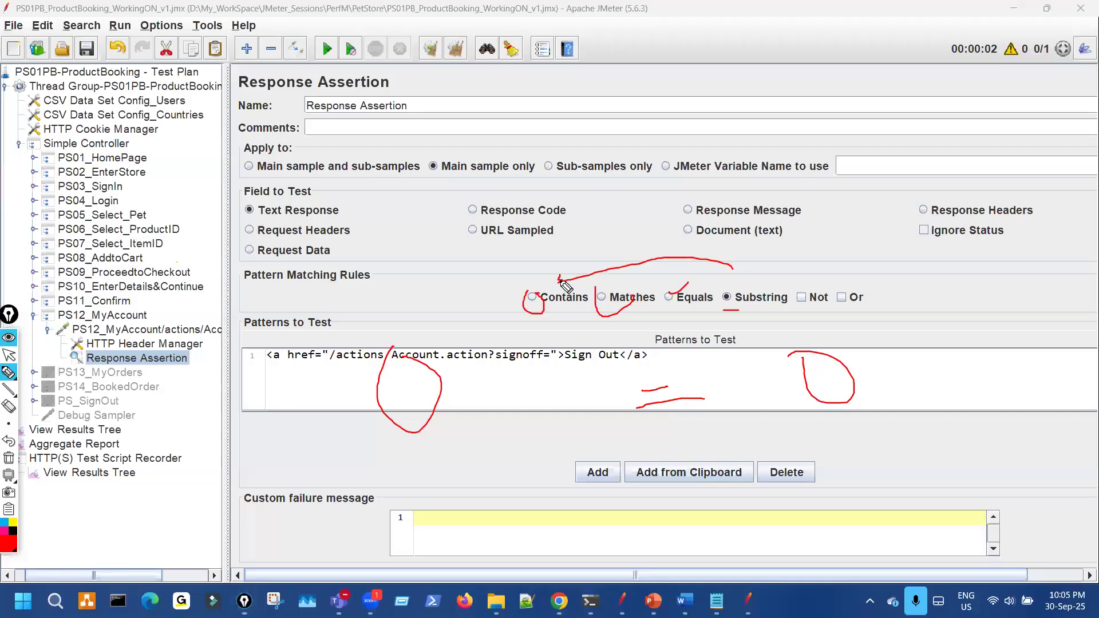
pyautogui.hotkey('ctrl', 'shift', '7')
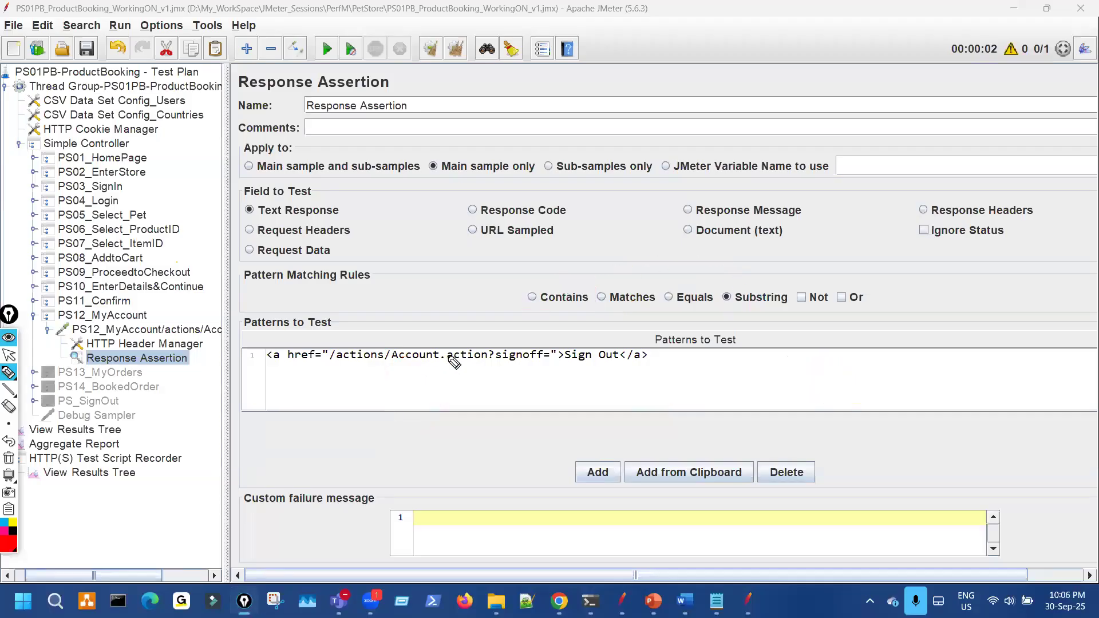
pyautogui.hotkey('ctrl', 'shift', '2')
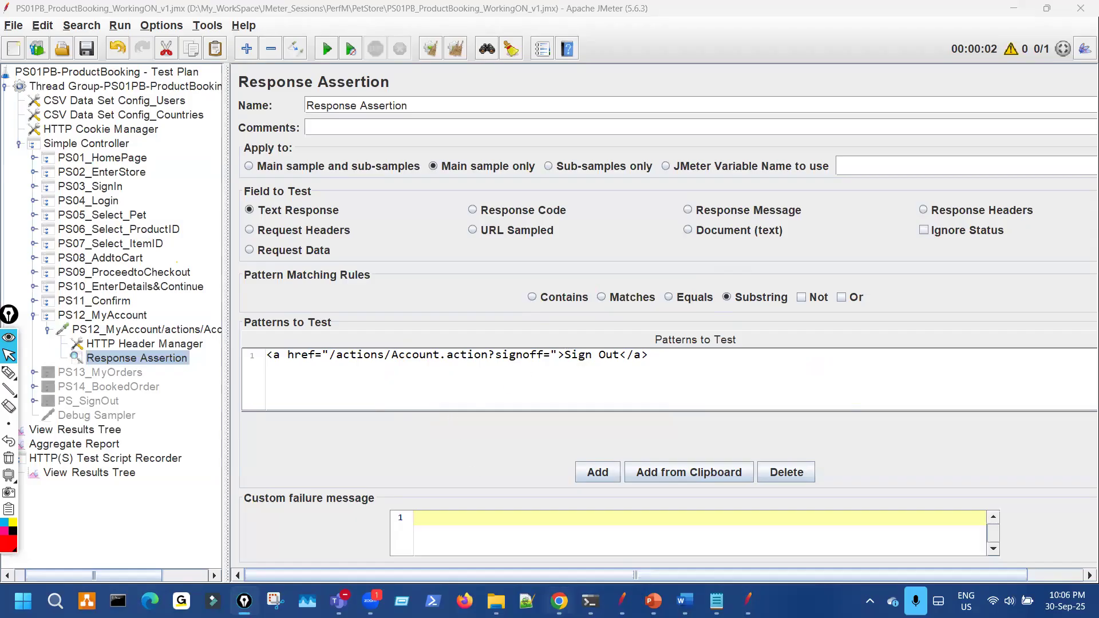
# Step: Switch to JPetStore in Chrome, open the My Account page and mark Sign Out, the account details and My Orders
pyautogui.hotkey('alt', 'Tab')
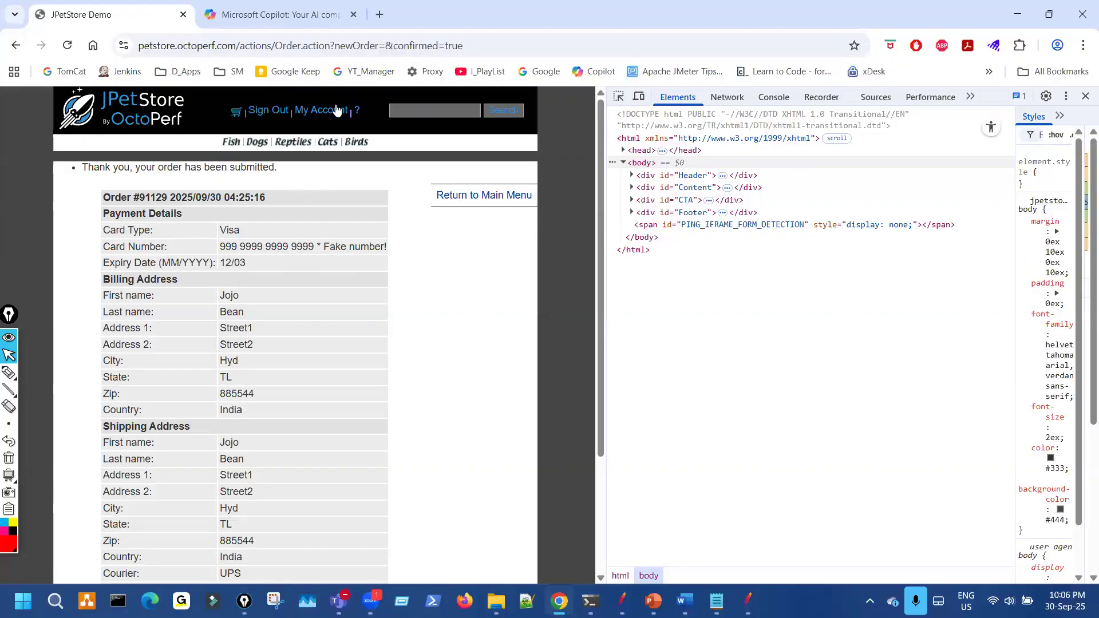
pyautogui.click(445, 195)
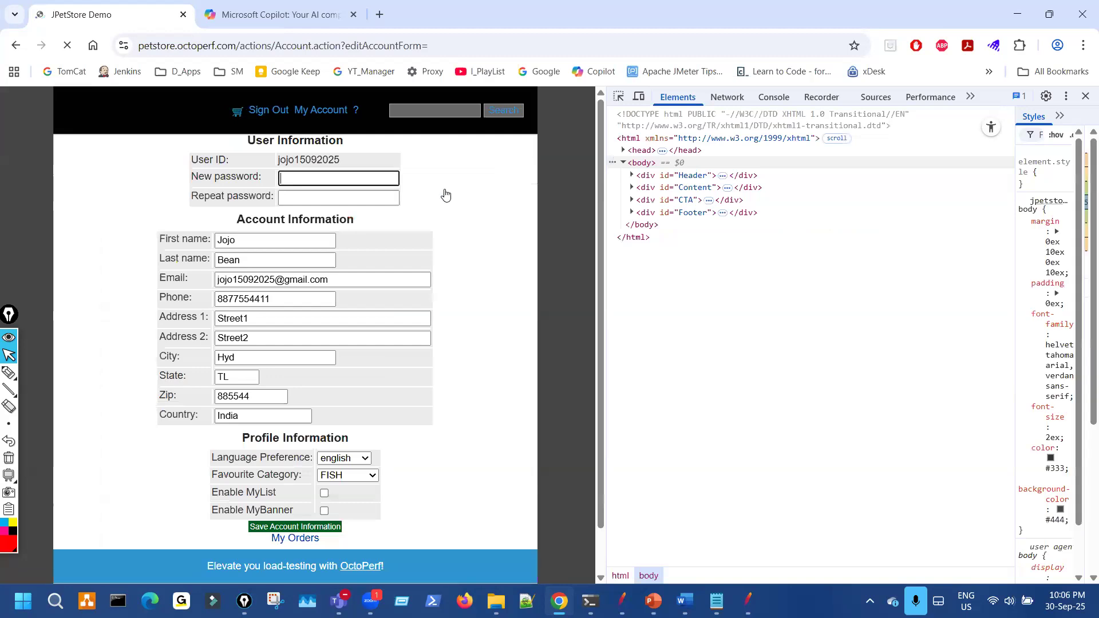
pyautogui.click(8, 373)
pyautogui.moveTo(126, 235); pyautogui.dragTo(132, 471)
pyautogui.moveTo(255, 86)
pyautogui.mouseDown()
pyautogui.moveTo(289, 112)
pyautogui.moveTo(258, 83)
pyautogui.mouseUp()
pyautogui.moveTo(389, 133)
pyautogui.mouseDown()
pyautogui.moveTo(378, 188)
pyautogui.moveTo(402, 152)
pyautogui.mouseUp()
pyautogui.moveTo(265, 559); pyautogui.dragTo(275, 549)
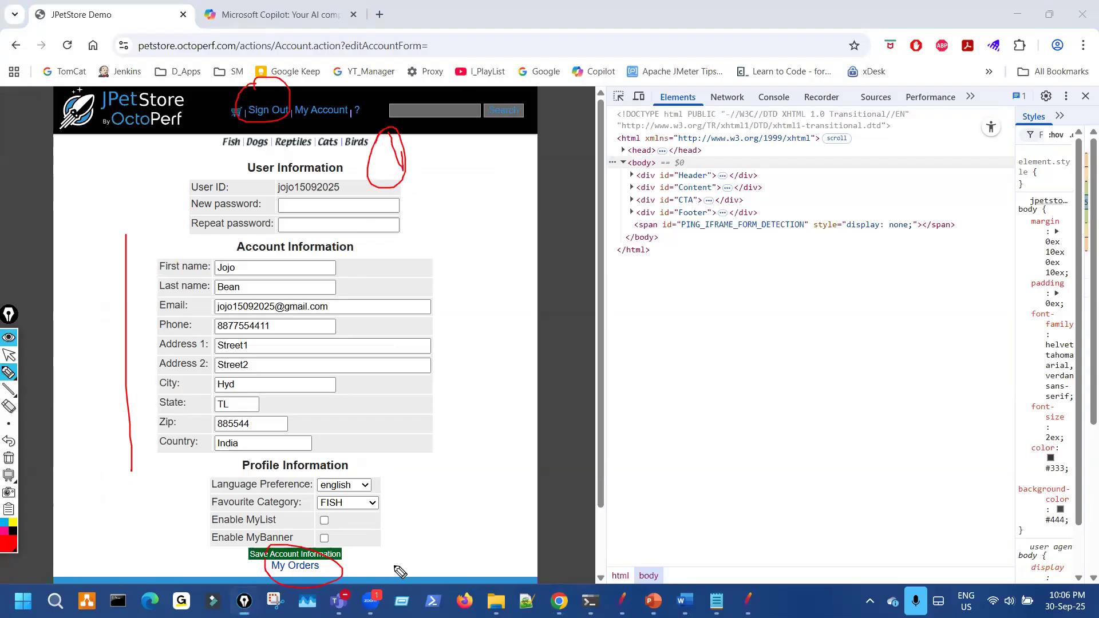
# Step: Point out My Orders and tick the User Information and Account Information headings as assertion candidates, and clear the marks
pyautogui.moveTo(449, 532)
pyautogui.mouseDown()
pyautogui.moveTo(355, 560)
pyautogui.moveTo(398, 569)
pyautogui.mouseUp()
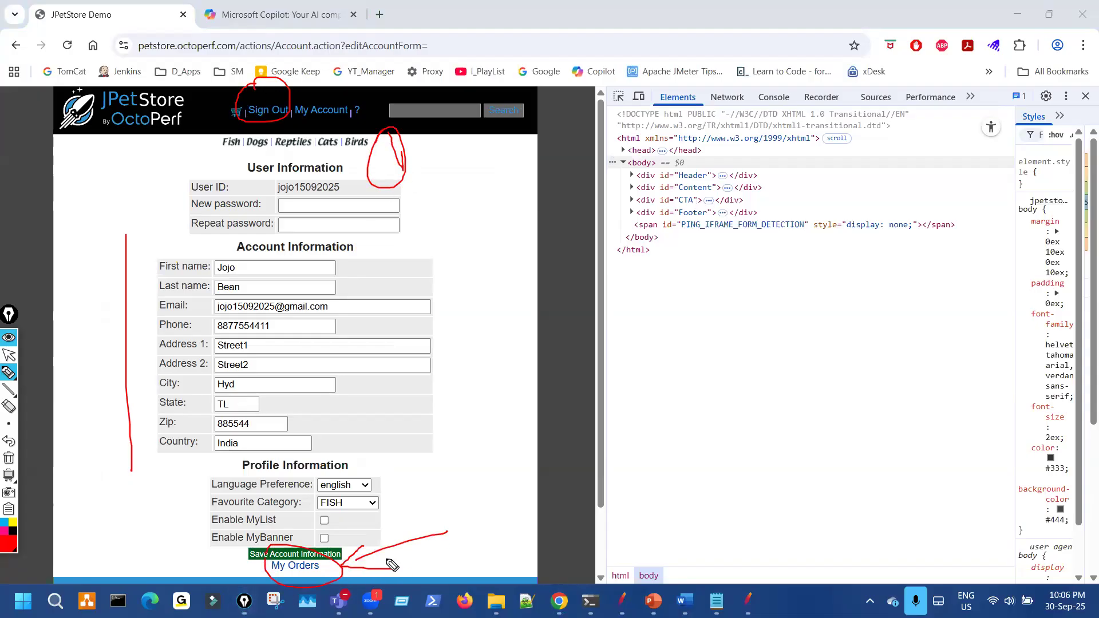
pyautogui.moveTo(459, 518); pyautogui.dragTo(490, 528)
pyautogui.moveTo(470, 491); pyautogui.dragTo(543, 540)
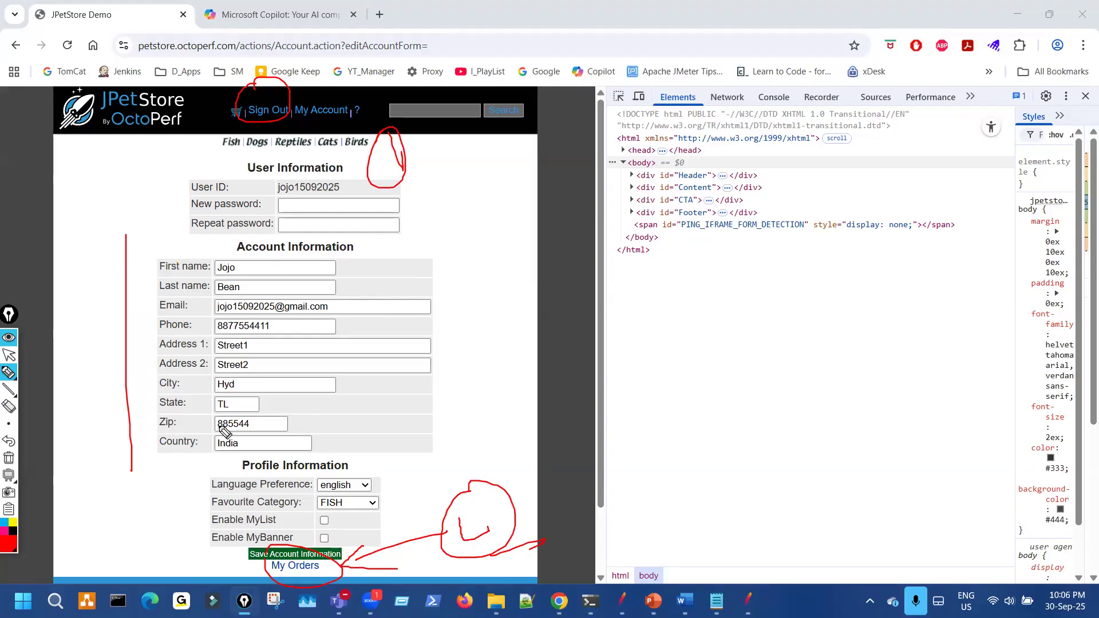
pyautogui.moveTo(235, 163); pyautogui.dragTo(256, 163)
pyautogui.moveTo(226, 241); pyautogui.dragTo(239, 232)
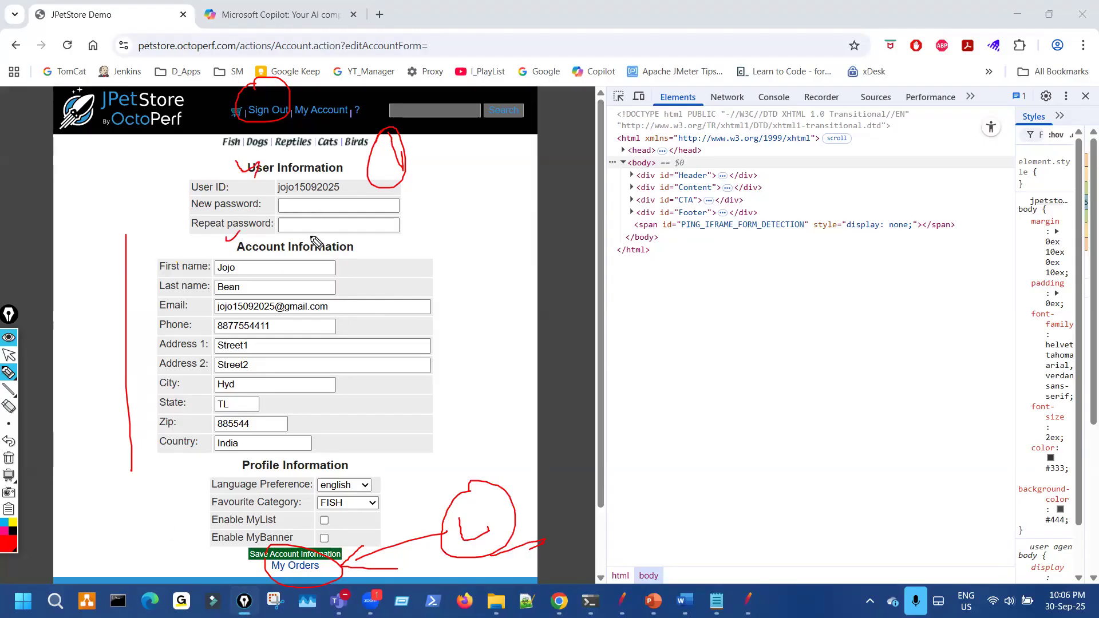
pyautogui.hotkey('ctrl', 'shift', '7')
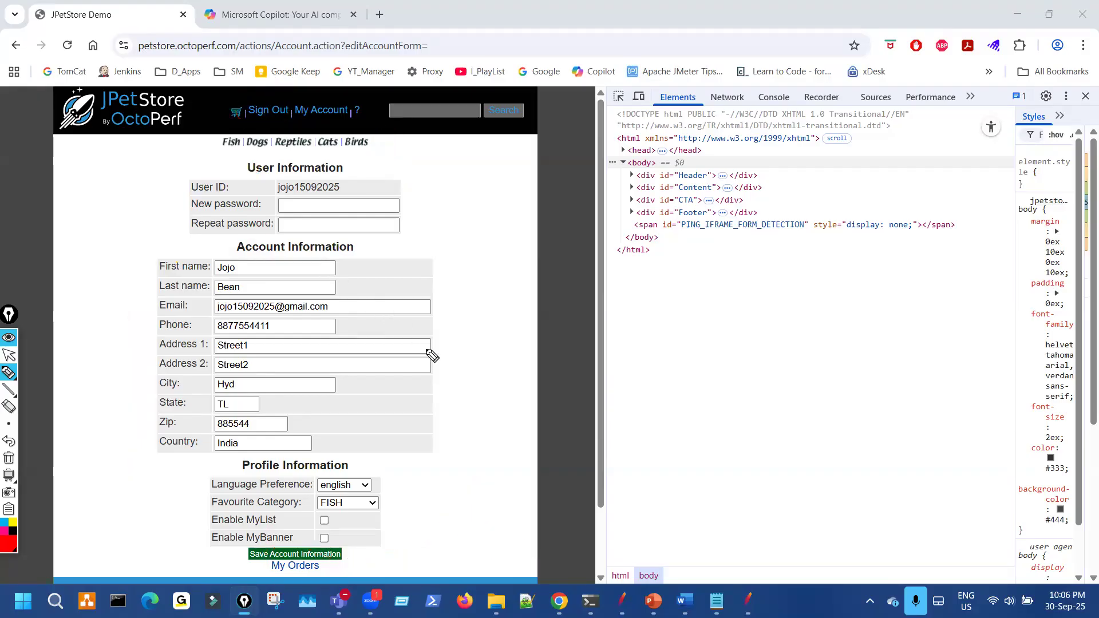
pyautogui.hotkey('ctrl', 'shift', '2')
# Step: Switch back to JMeter, mark the Sign Out text in PS12_MyAccount's assertion pattern and clear the mark
pyautogui.click(622, 602)
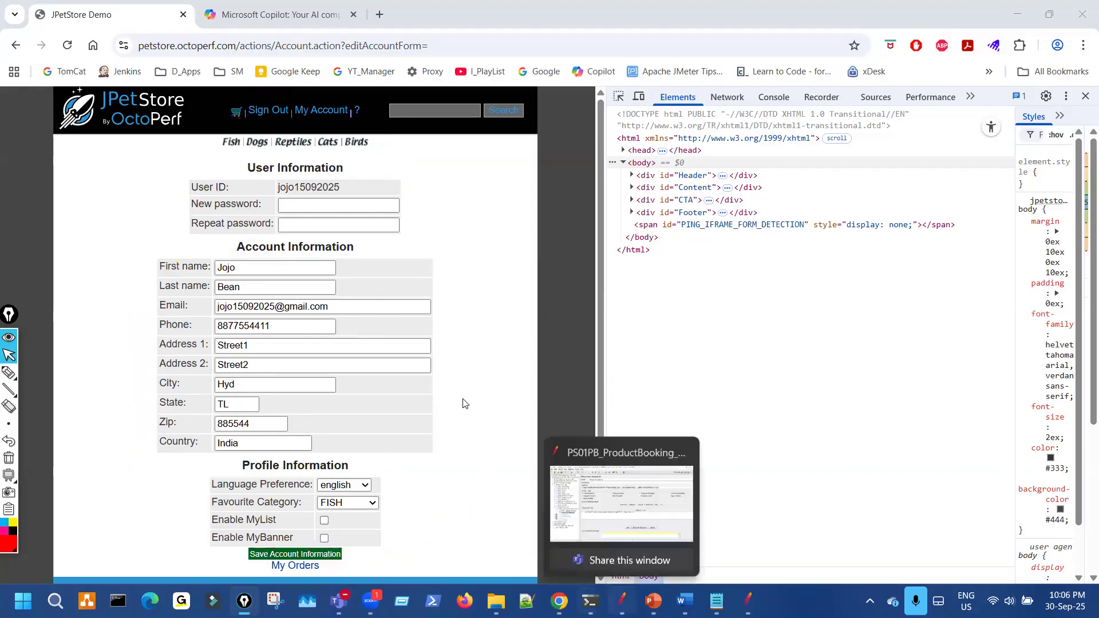
pyautogui.hotkey('ctrl', 'shift', '3')
pyautogui.moveTo(572, 360); pyautogui.dragTo(613, 344)
pyautogui.hotkey('ctrl', 'shift', '7')
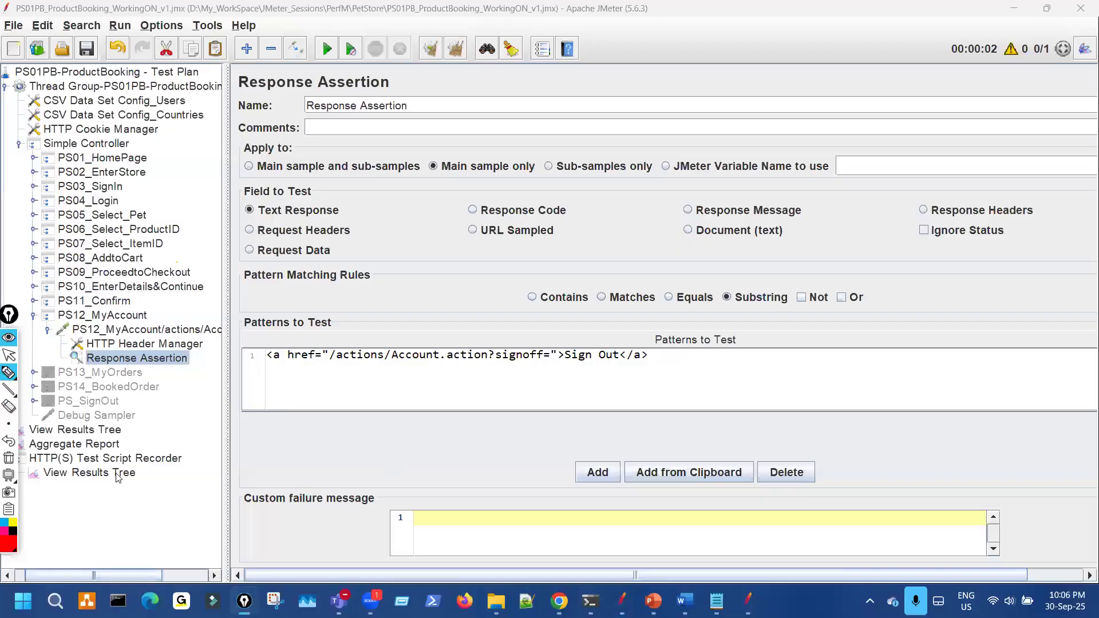
# Step: Show the recorded response of PS12_MyAccount/actions/Account.action-77 in the script recorder's View Results Tree and widen its sample list
pyautogui.click(90, 472)
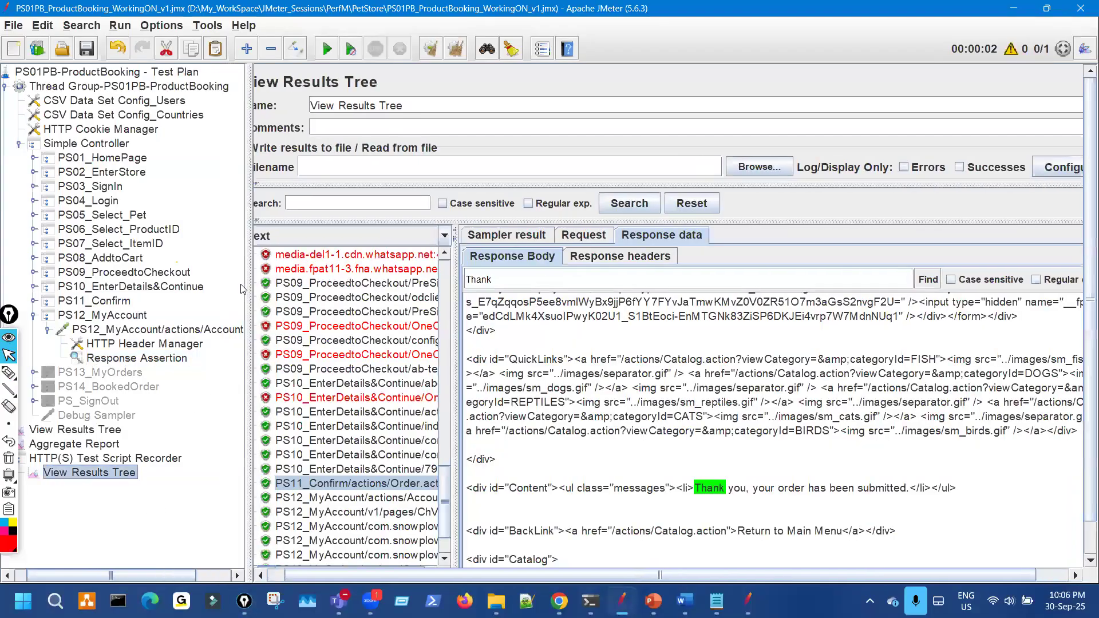
pyautogui.scroll(-2, 445, 353)
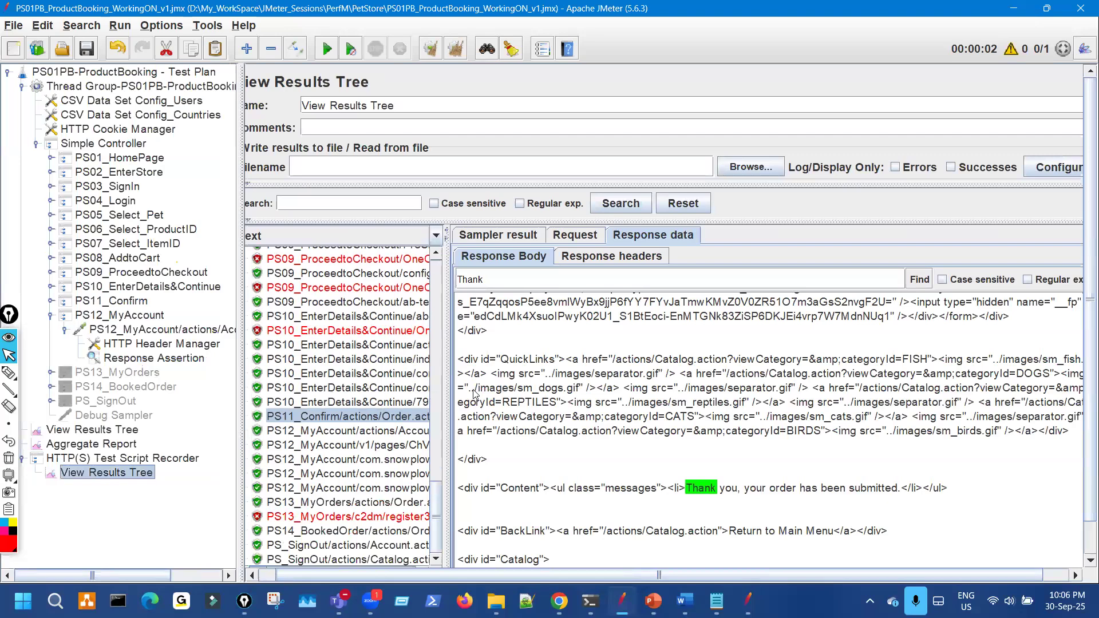
pyautogui.moveTo(446, 395); pyautogui.dragTo(574, 401)
pyautogui.press('Down')
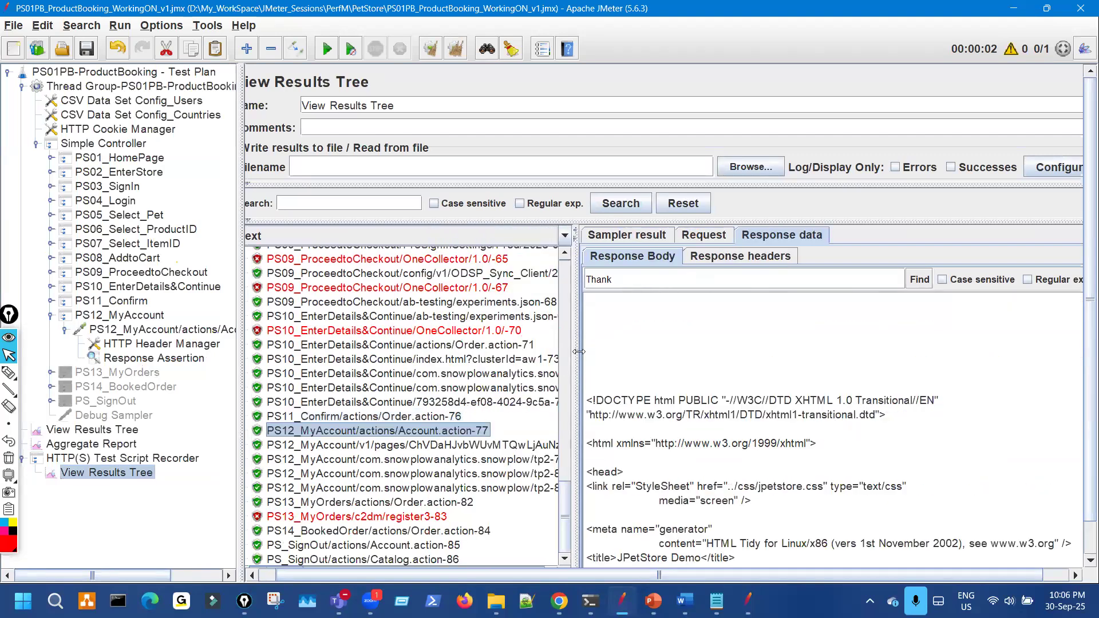
# Step: Narrow the sample list, find "User" in the response body of PS12_MyAccount/actions/Account.action-77 and copy <h3>User Information</h3>
pyautogui.moveTo(575, 306); pyautogui.dragTo(421, 281)
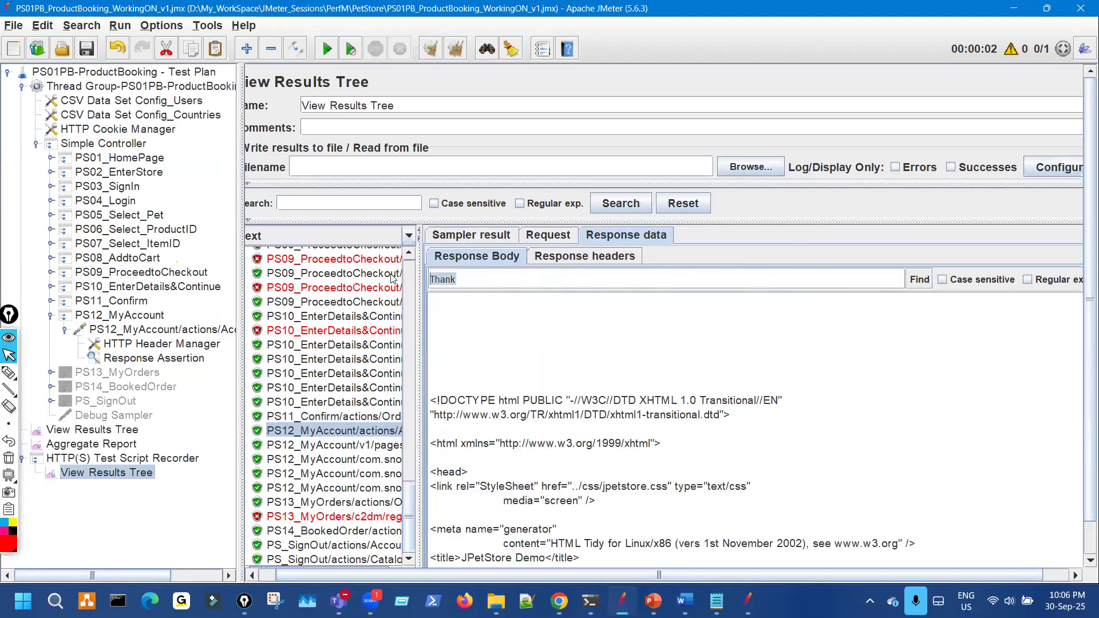
pyautogui.write('User')
pyautogui.press('Return')
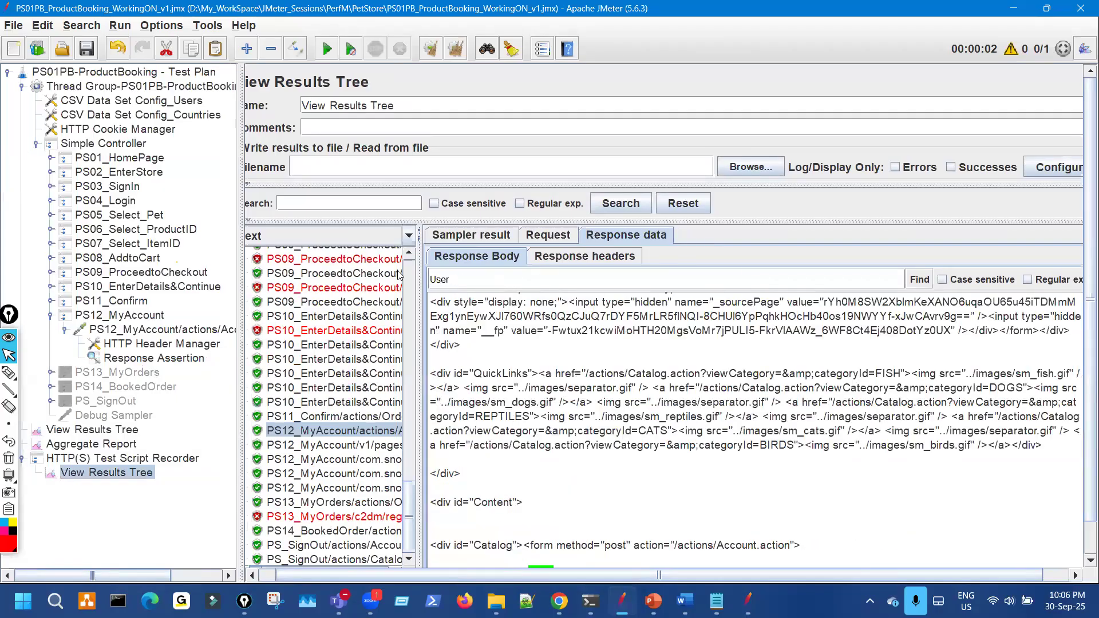
pyautogui.scroll(-2, 519, 381)
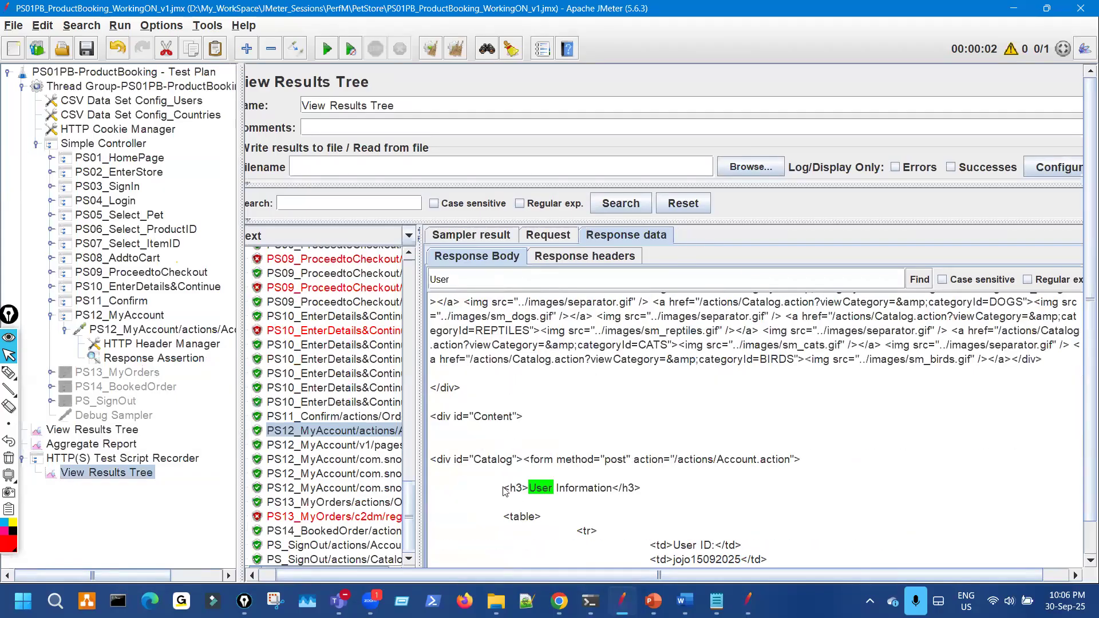
pyautogui.click(588, 488)
pyautogui.keyDown('shift'); pyautogui.click(656, 493); pyautogui.keyUp('shift')
pyautogui.hotkey('ctrl', 'c')
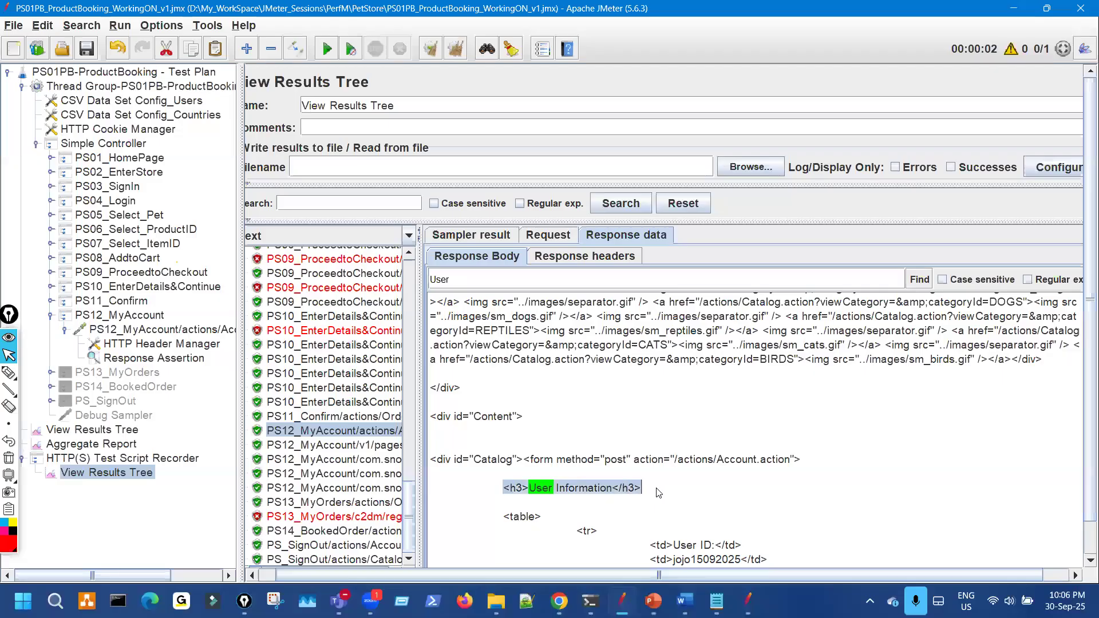
# Step: Add the pattern <h3>User Information</h3> to PS12_MyAccount's Response Assertion
pyautogui.click(161, 347)
pyautogui.click(161, 356)
pyautogui.click(598, 470)
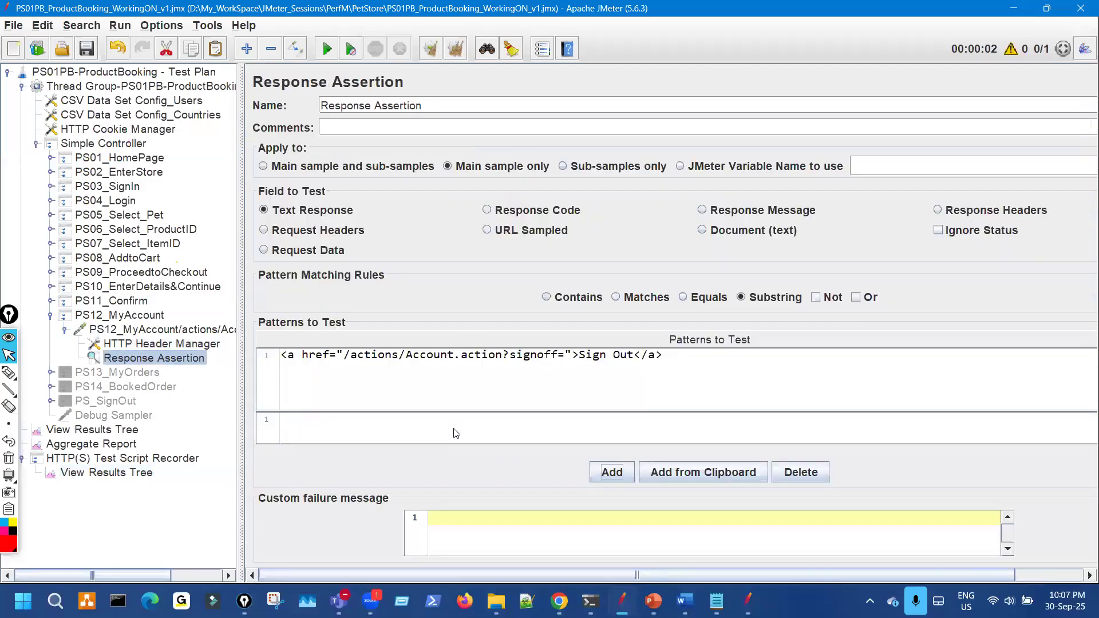
pyautogui.doubleClick(439, 431)
pyautogui.hotkey('ctrl', 'v')
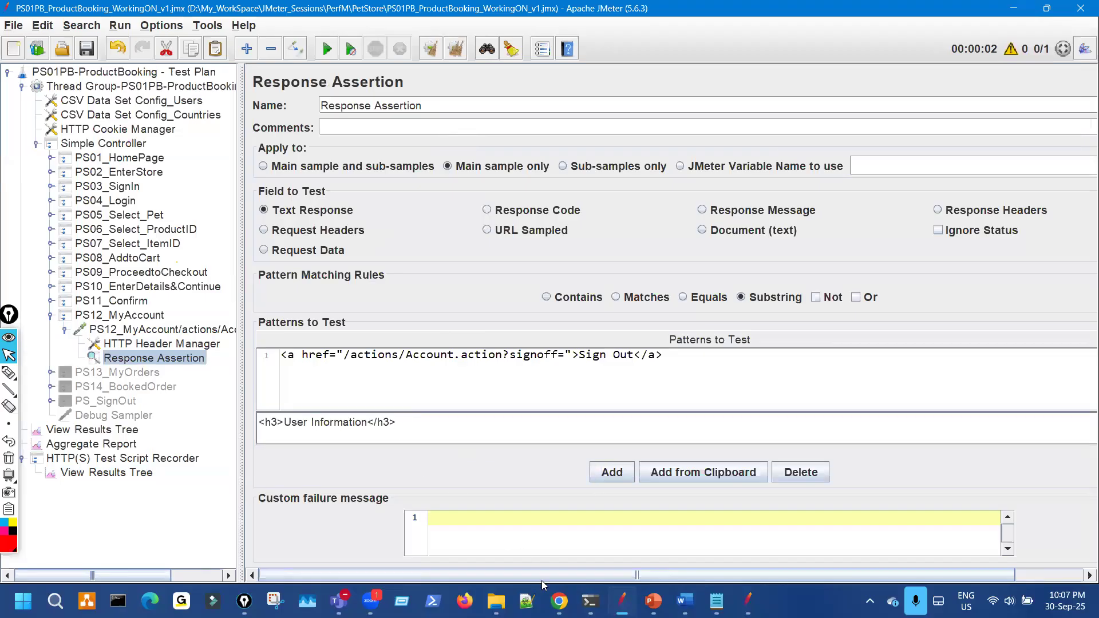
# Step: Switch to the JPetStore account page in Chrome, mark the My Orders link, clear the mark and return to JMeter's recorded response
pyautogui.click(559, 602)
pyautogui.hotkey('ctrl', 'shift', '3')
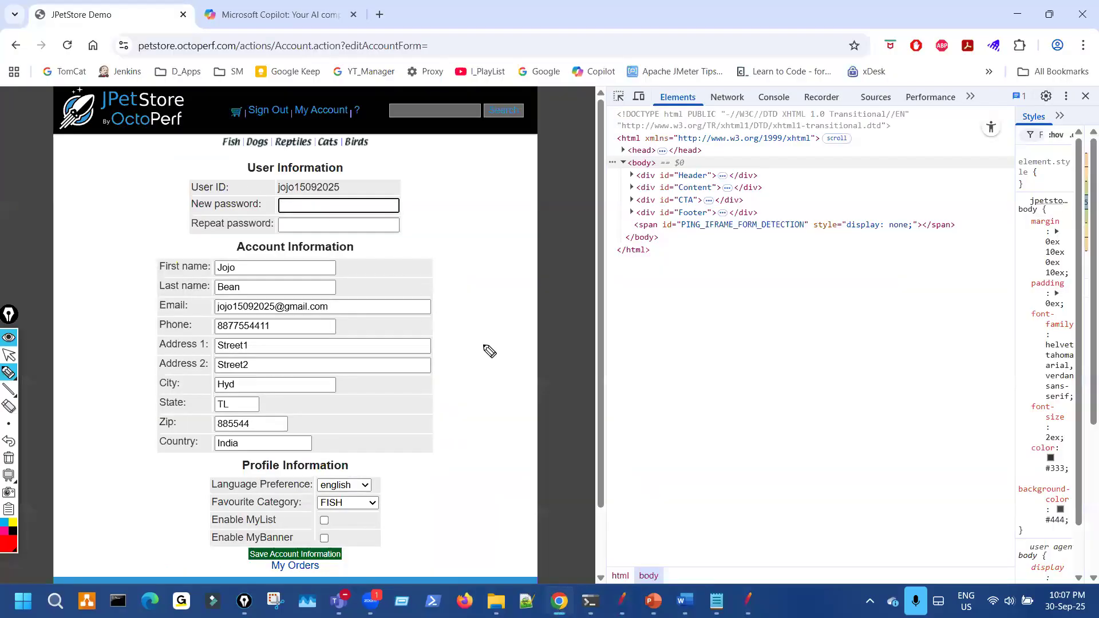
pyautogui.hotkey('ctrl', 'shift', '1')
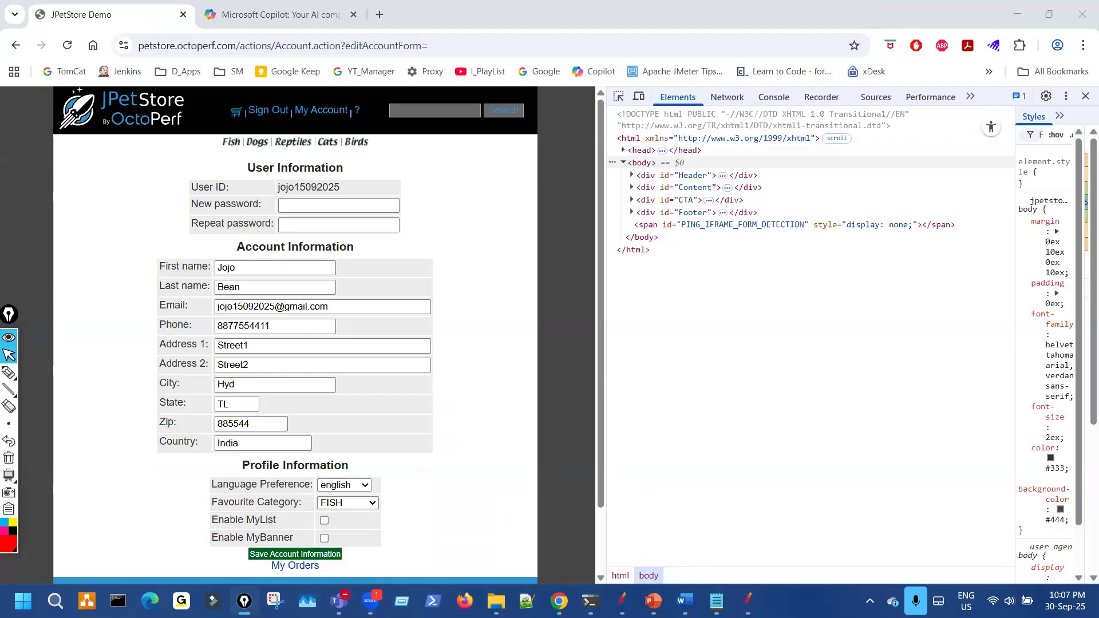
pyautogui.click(622, 601)
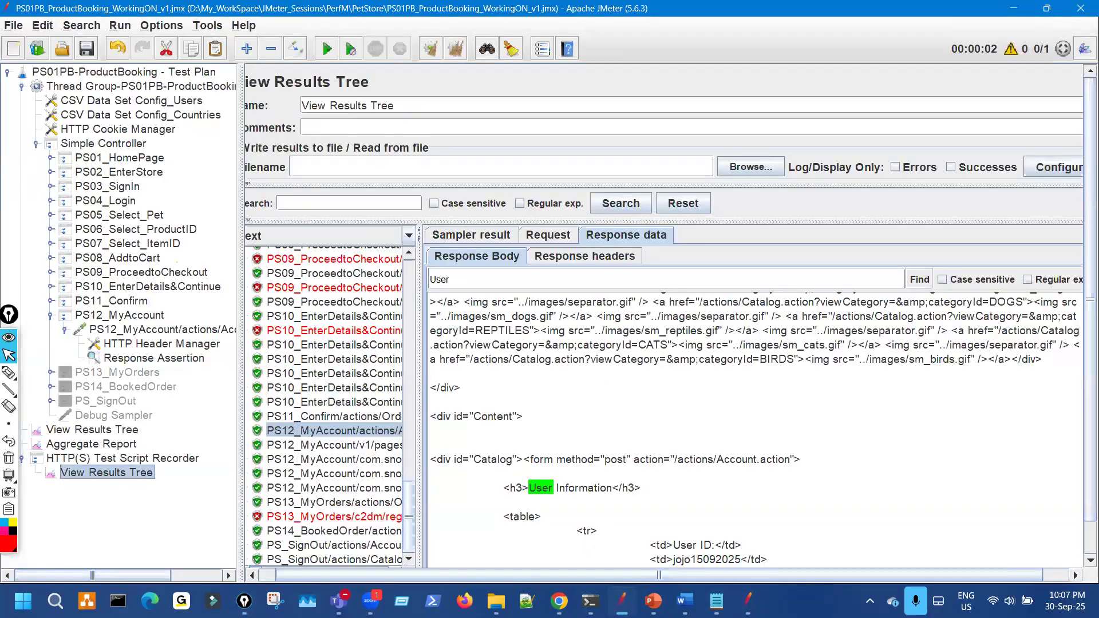
pyautogui.click(560, 602)
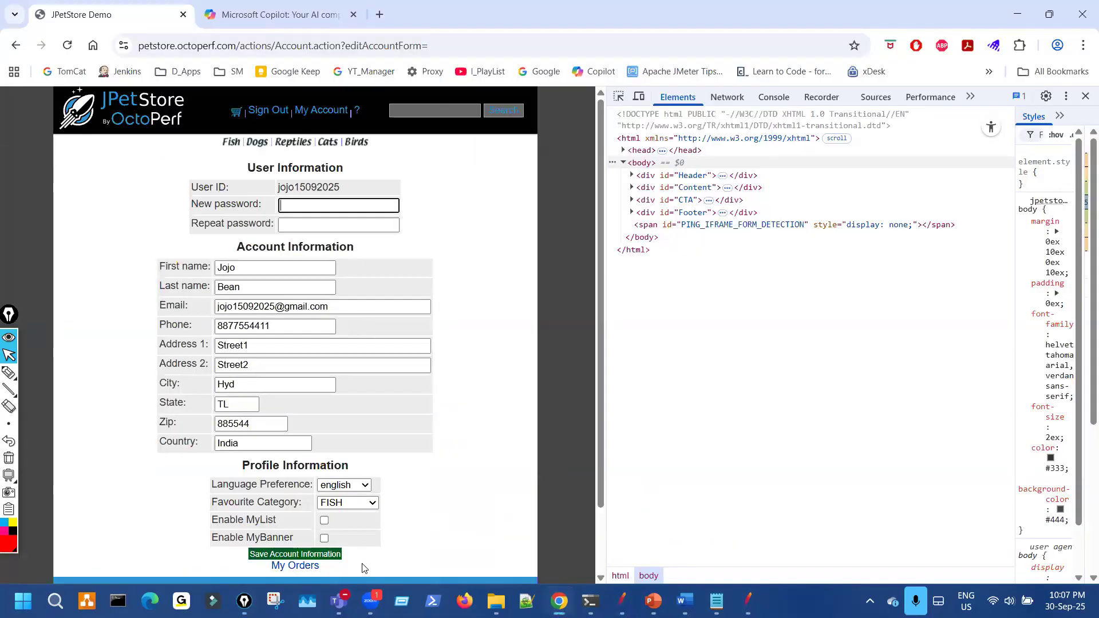
pyautogui.hotkey('ctrl', 'shift', '3')
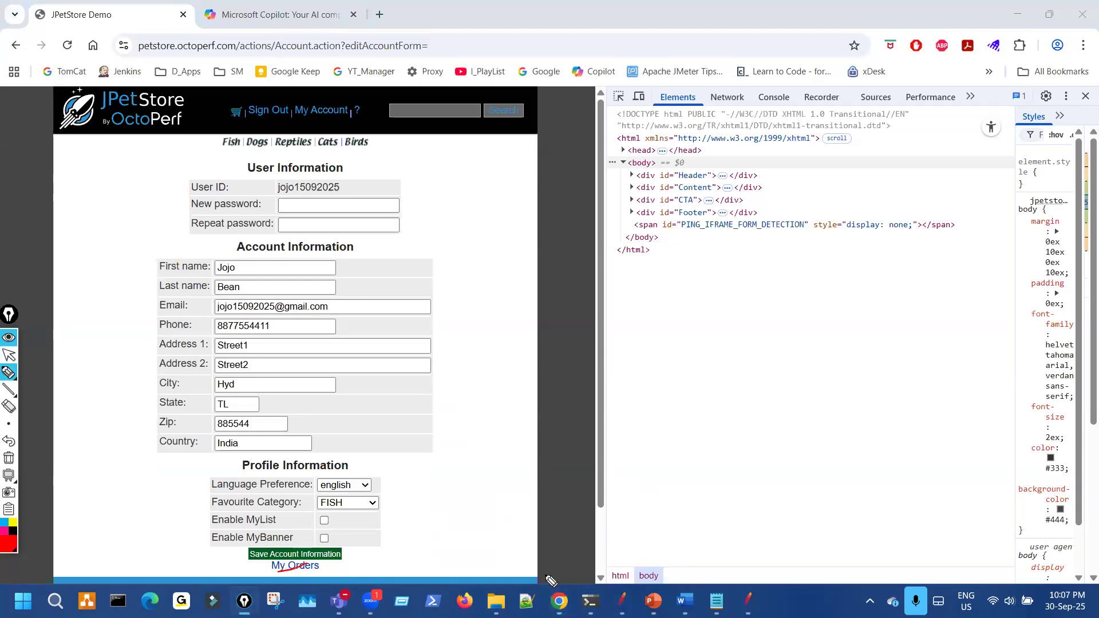
pyautogui.click(561, 600)
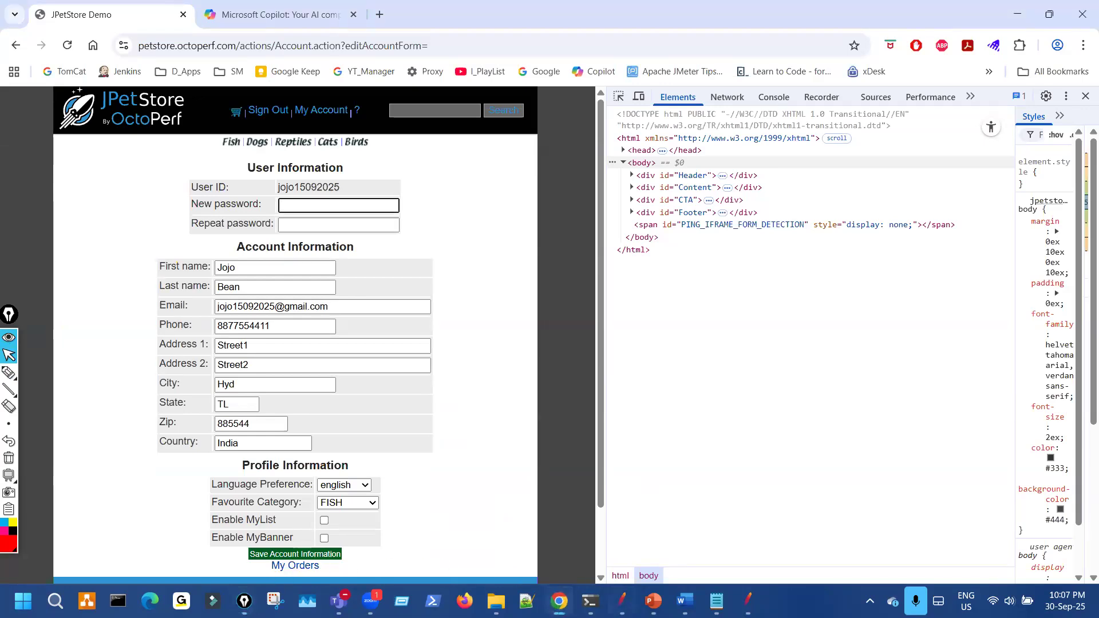
pyautogui.click(654, 601)
pyautogui.click(623, 601)
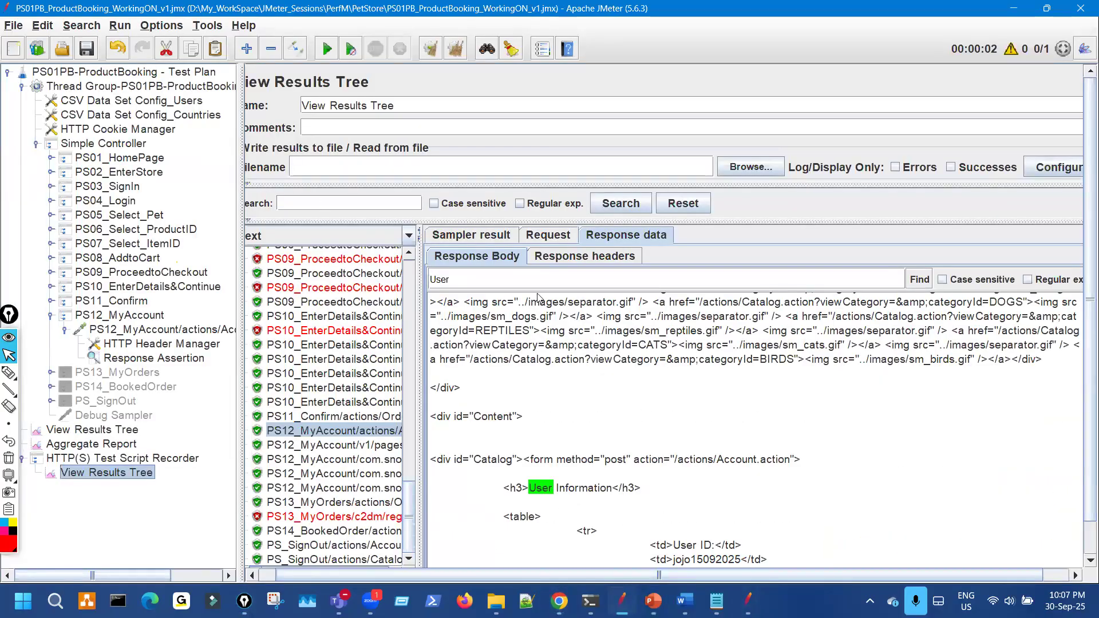
# Step: Find "My Orders" in the recorded response body and copy its link markup <a href="/actions/Order.action?listOrders=">My Orders</a>
pyautogui.doubleClick(467, 279)
pyautogui.write('M')
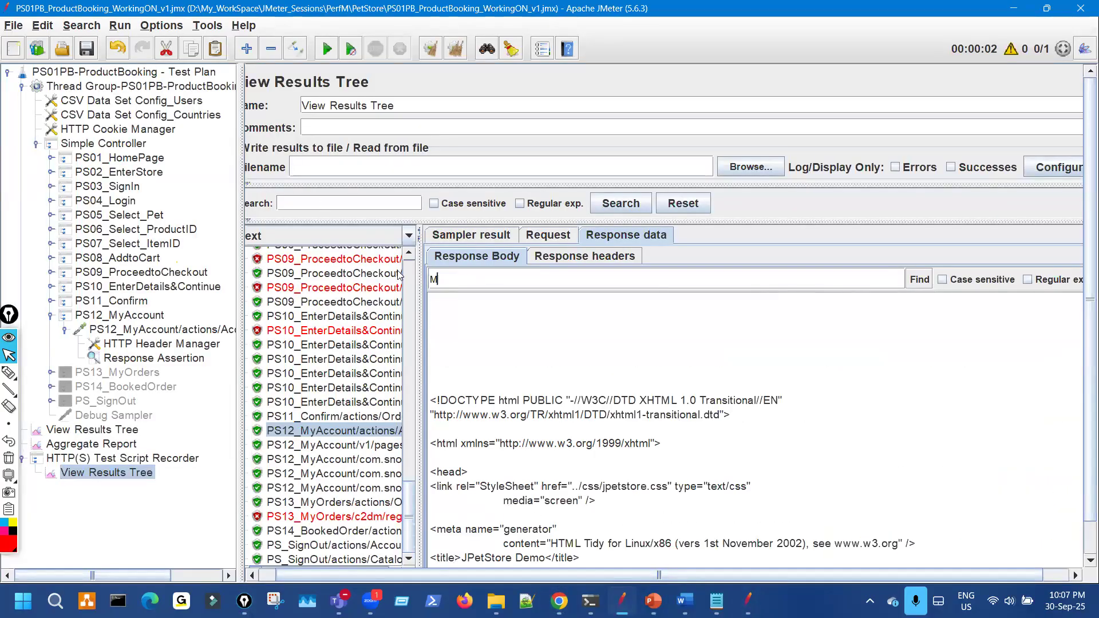
pyautogui.write('y Orders')
pyautogui.scroll(-4, 715, 406)
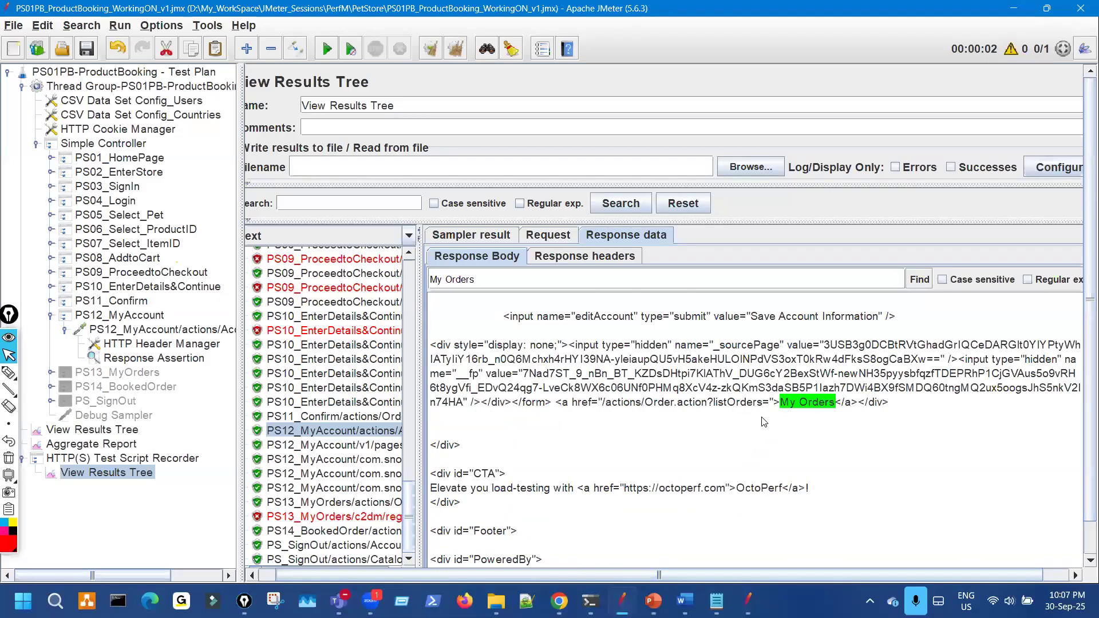
pyautogui.moveTo(557, 404); pyautogui.dragTo(812, 405)
pyautogui.click(571, 411)
pyautogui.moveTo(557, 404); pyautogui.dragTo(858, 405)
pyautogui.hotkey('ctrl', 'c')
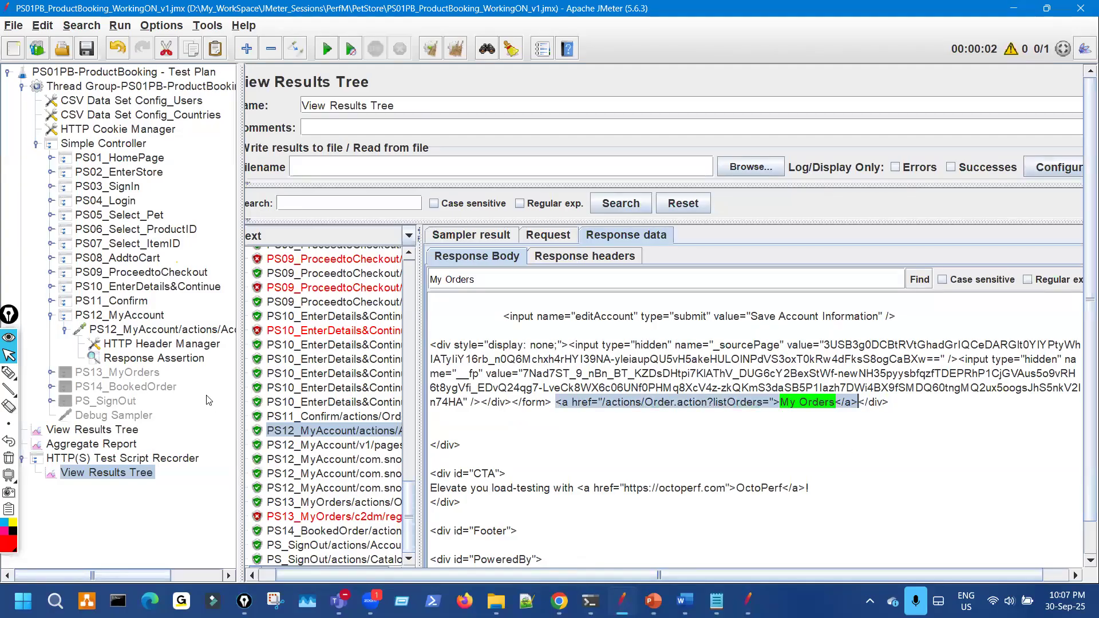
# Step: Add the pattern <a href="/actions/Order.action?listOrders=">My Orders</a> to PS12_MyAccount's Response Assertion
pyautogui.click(182, 360)
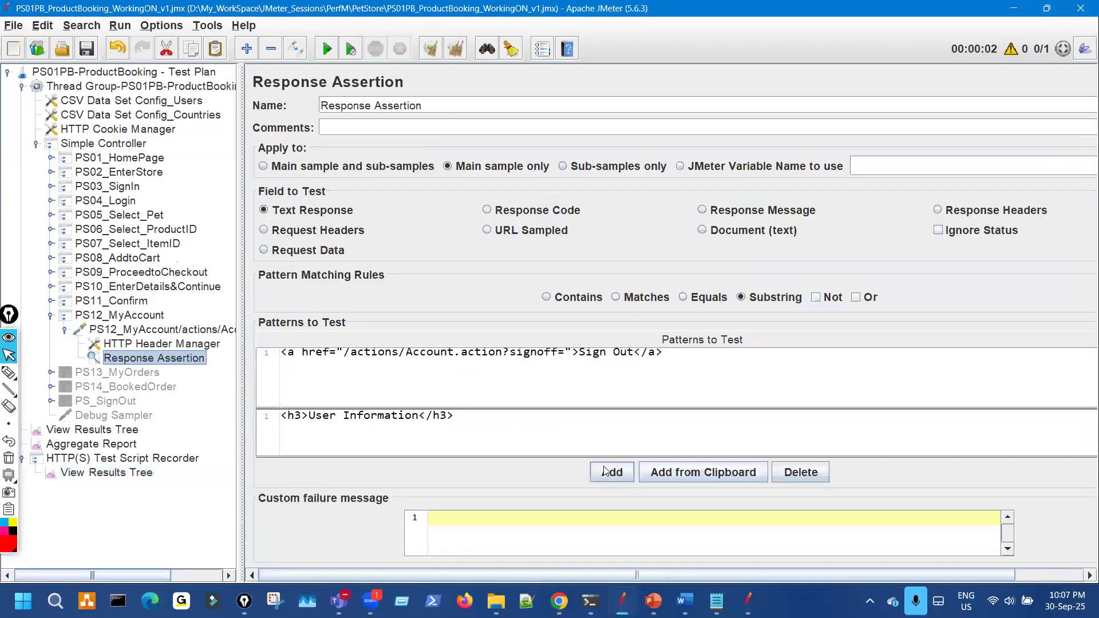
pyautogui.scroll(-1, 446, 429)
pyautogui.click(441, 430)
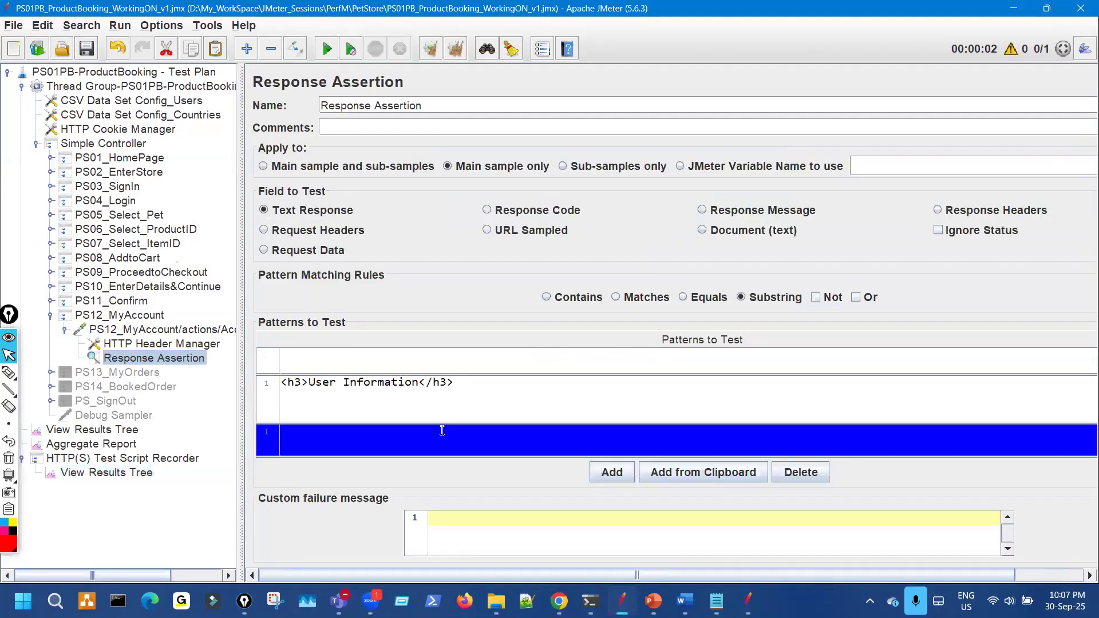
pyautogui.hotkey('ctrl', 'v')
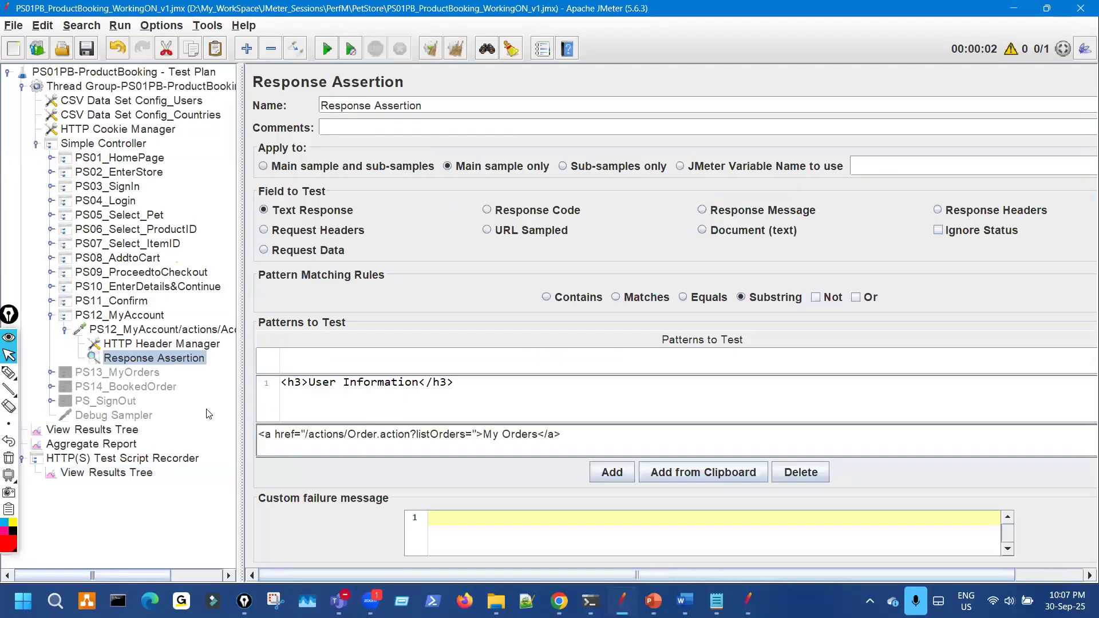
# Step: Review the patterns in PS12_MyAccount's Response Assertion from its parent request and collapse the PS12_MyAccount controller
pyautogui.click(65, 331)
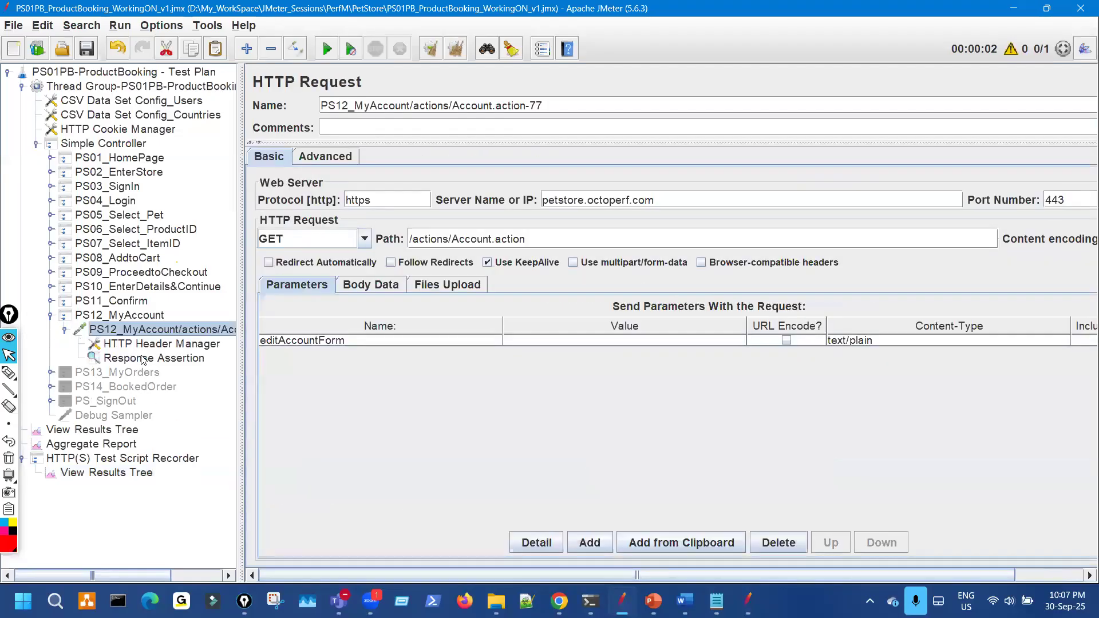
pyautogui.click(142, 359)
pyautogui.doubleClick(526, 365)
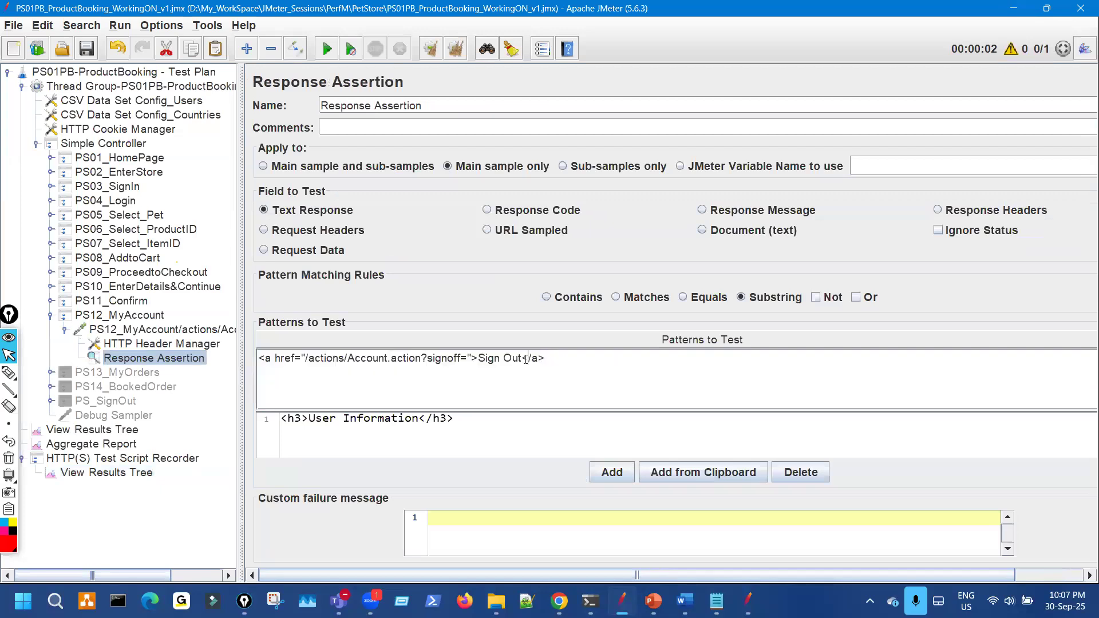
pyautogui.click(64, 330)
pyautogui.click(52, 316)
# Step: Enable the PS13_MyOrders controller, expand it and add a Response Assertion to its request PS13_MyOrders/actions/Order.action-82
pyautogui.click(109, 330)
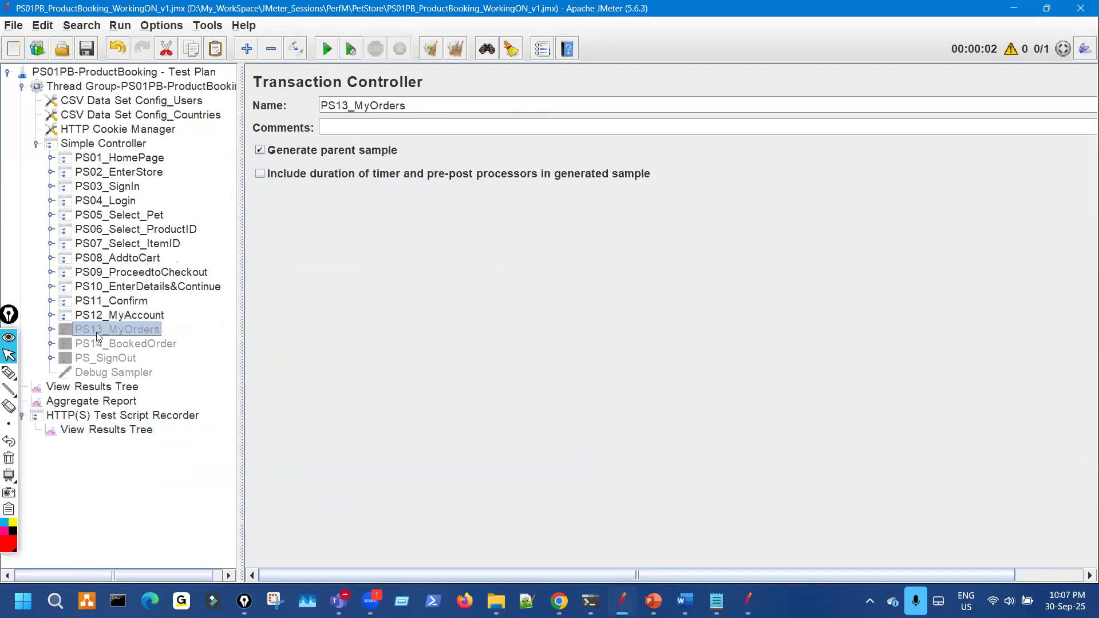
pyautogui.click(50, 330)
pyautogui.click(109, 344)
pyautogui.rightClick(131, 344)
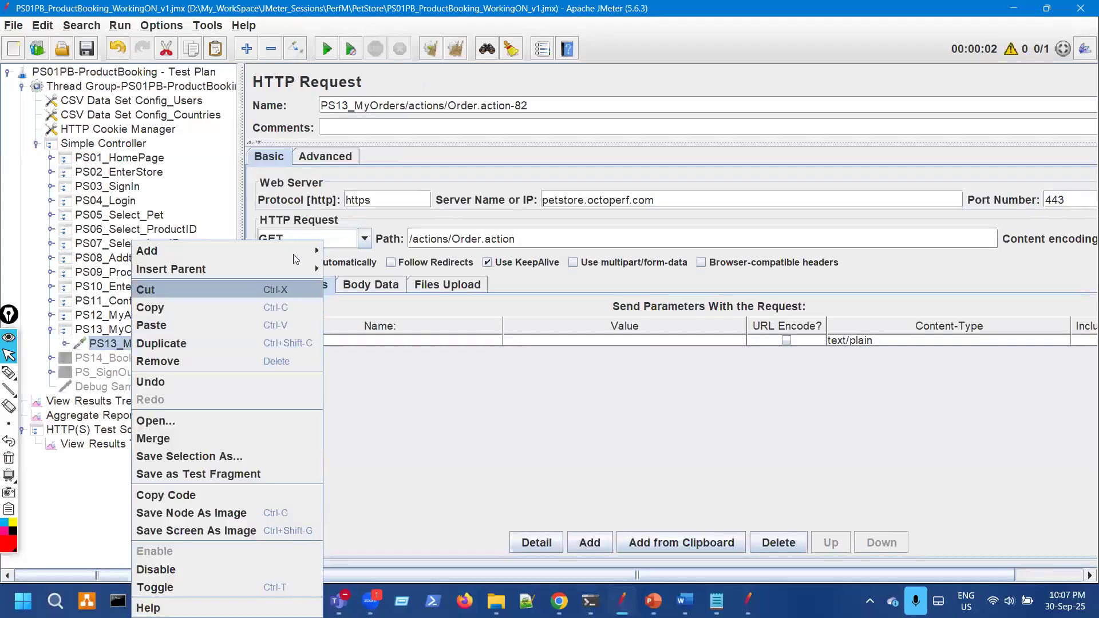
pyautogui.moveTo(241, 251)
pyautogui.moveTo(434, 254)
pyautogui.click(635, 250)
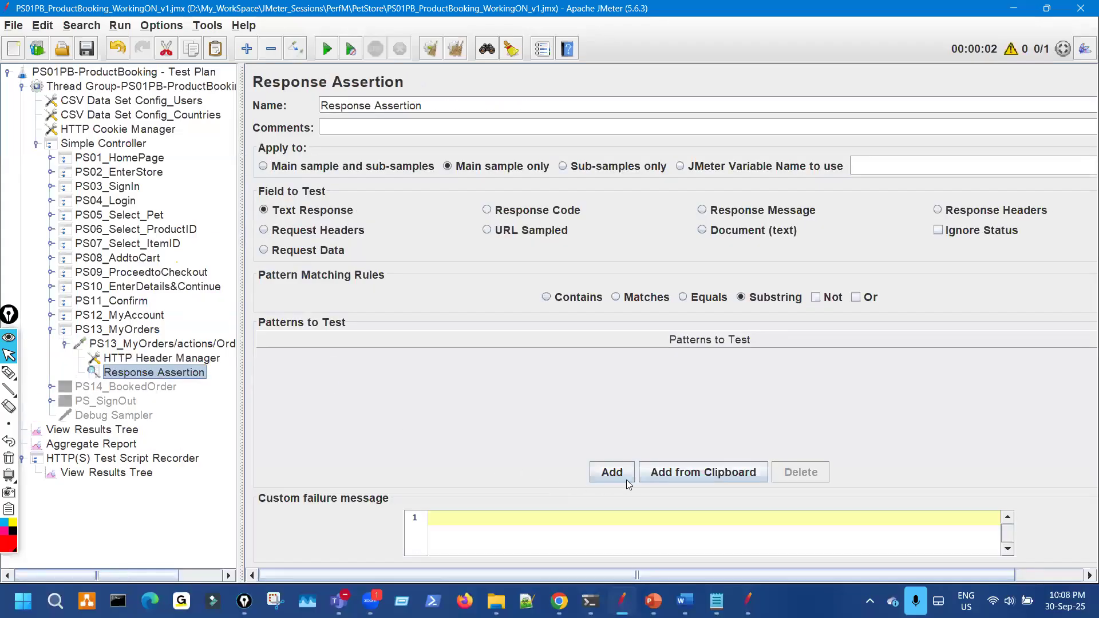
# Step: Enter the Sign Out link markup <a href="/actions/Account.action?signoff=">Sign Out</a> as the first pattern of the PS13_MyOrders Response Assertion
pyautogui.click(385, 366)
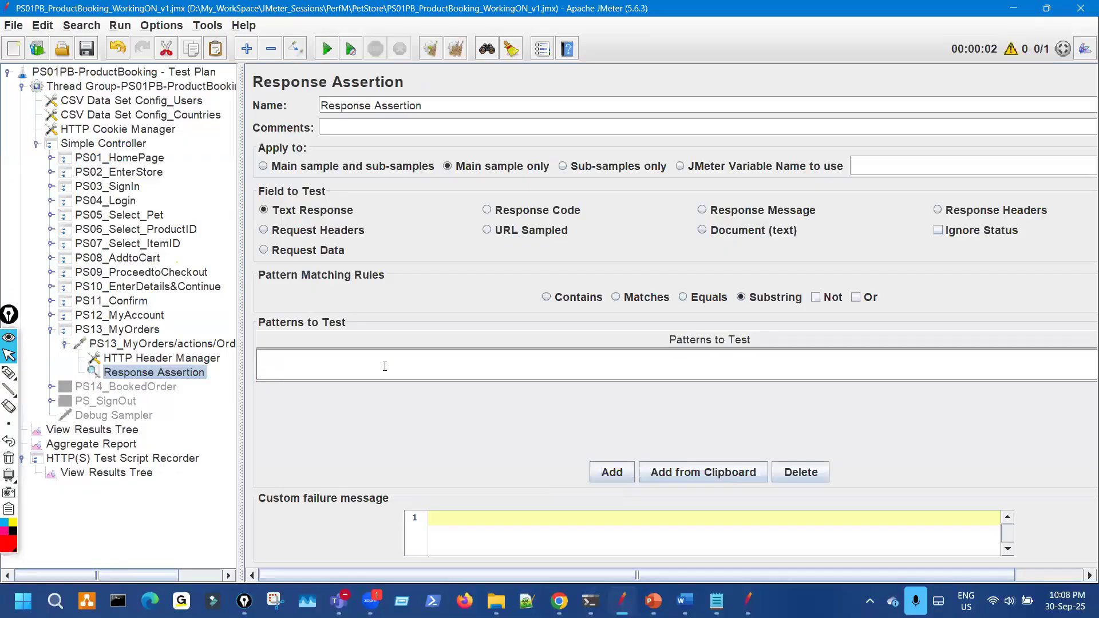
pyautogui.write('<a href="/actions/Account.action?signoff=">Sign Out</a>')
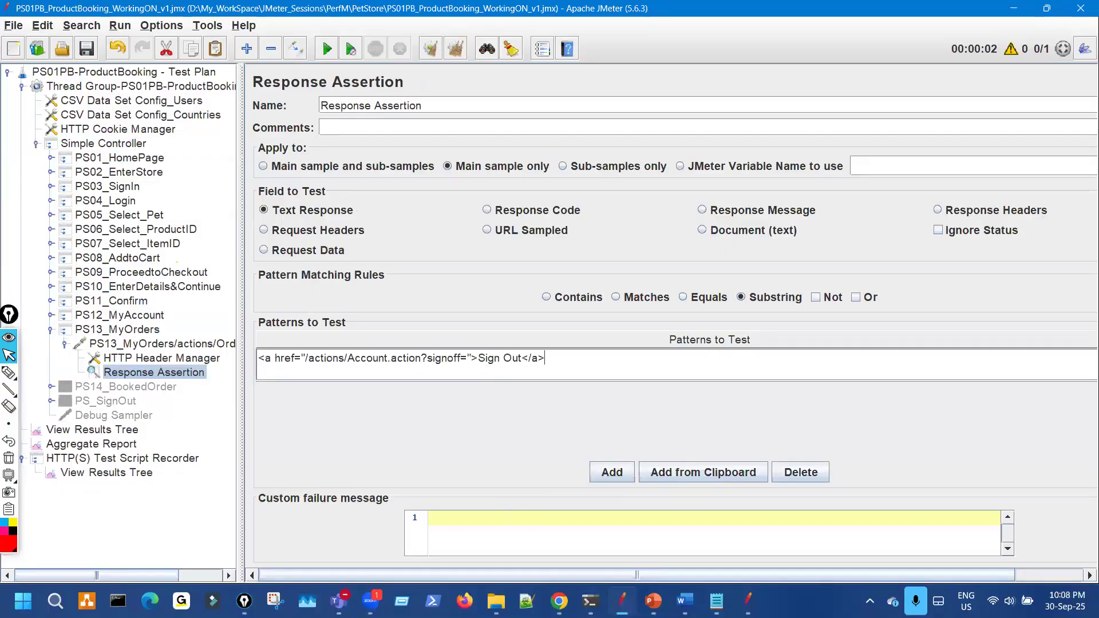
# Step: Switch to the JPetStore page in Chrome, circle the My Orders link, open it and clear the pen mark
pyautogui.hotkey('alt', 'Tab')
pyautogui.hotkey('ctrl', 'shift', '3')
pyautogui.moveTo(284, 551); pyautogui.dragTo(304, 545)
pyautogui.hotkey('ctrl', 'shift', '2')
pyautogui.click(304, 566)
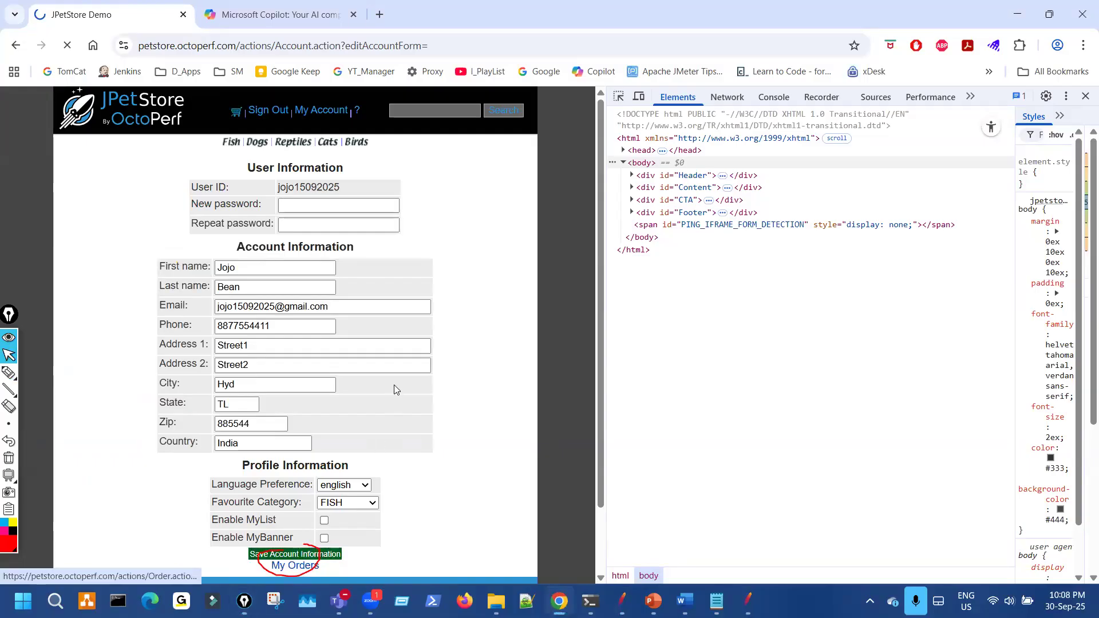
pyautogui.hotkey('ctrl', 'shift', '7')
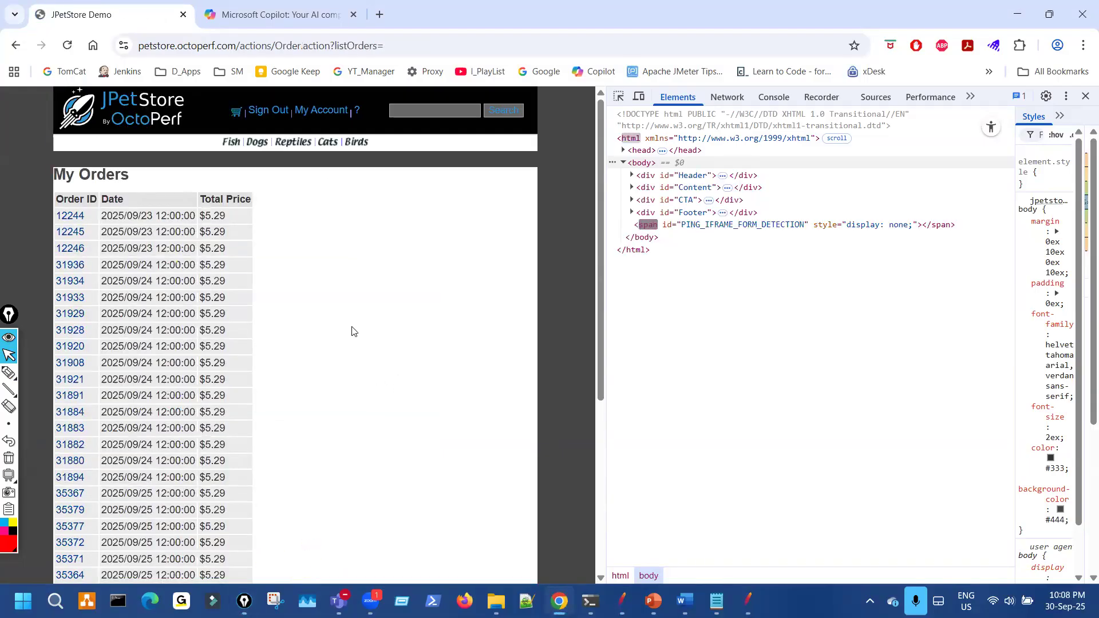
# Step: Mark the Sign Out link, My Orders heading and Order ID, Date and Total Price headers with the pen, and clear the marks
pyautogui.hotkey('ctrl', 'shift', '3')
pyautogui.moveTo(261, 127); pyautogui.dragTo(258, 122)
pyautogui.moveTo(418, 135); pyautogui.dragTo(408, 127)
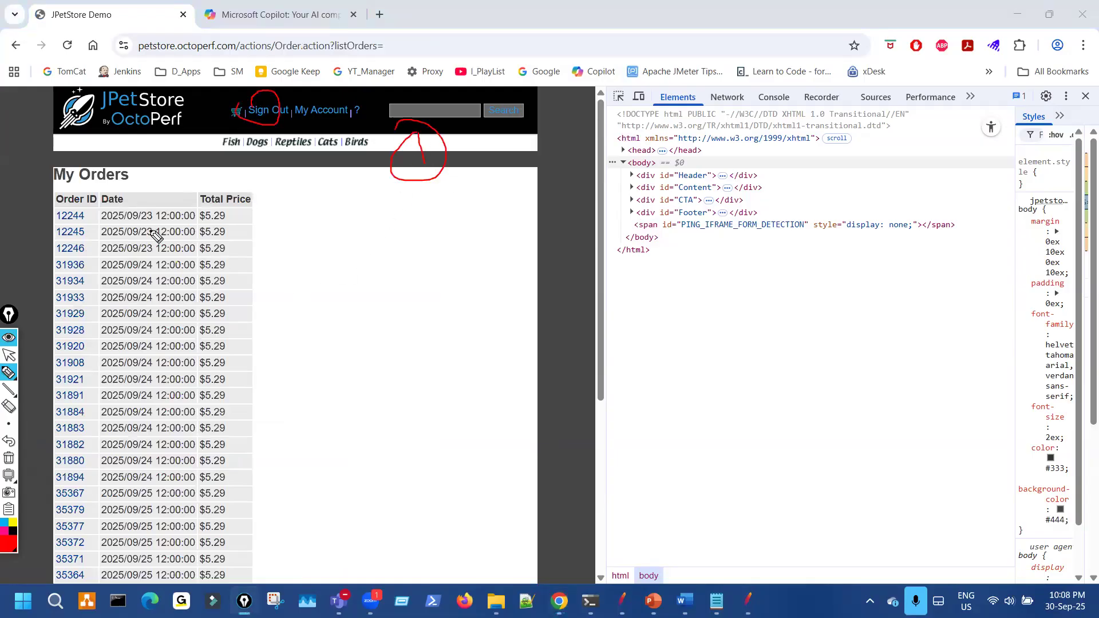
pyautogui.moveTo(61, 211); pyautogui.dragTo(123, 201)
pyautogui.moveTo(63, 179)
pyautogui.mouseDown()
pyautogui.moveTo(109, 166)
pyautogui.moveTo(180, 183)
pyautogui.moveTo(165, 203)
pyautogui.mouseUp()
pyautogui.moveTo(216, 182)
pyautogui.mouseDown()
pyautogui.moveTo(246, 194)
pyautogui.moveTo(204, 183)
pyautogui.moveTo(217, 168)
pyautogui.moveTo(275, 185)
pyautogui.mouseUp()
pyautogui.moveTo(431, 124); pyautogui.dragTo(445, 160)
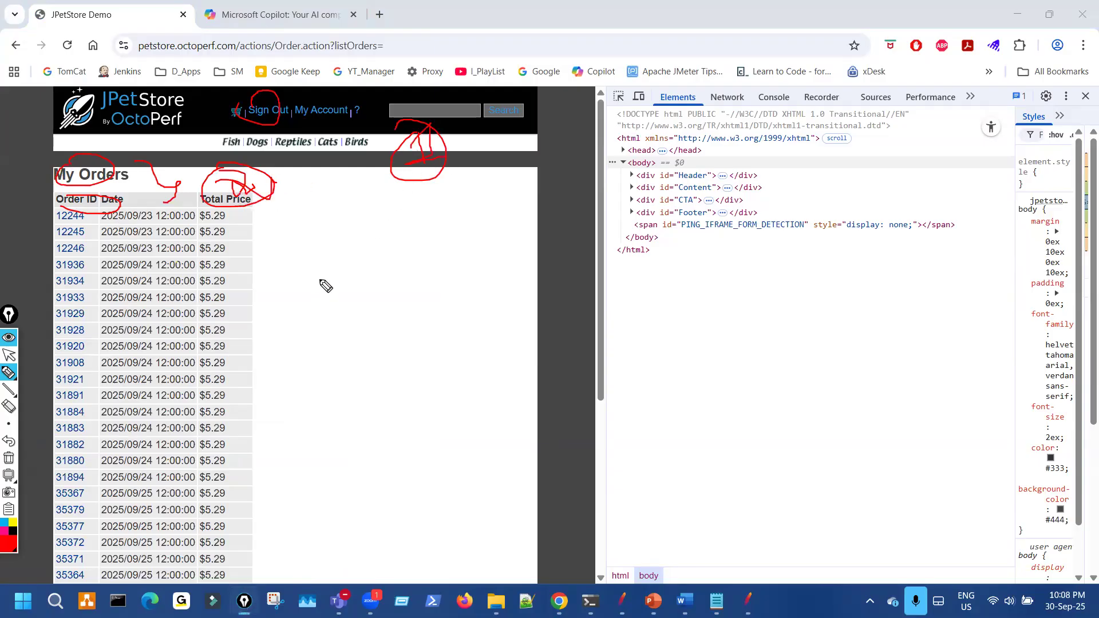
pyautogui.hotkey('ctrl', 'shift', '7')
pyautogui.hotkey('ctrl', 'shift', '2')
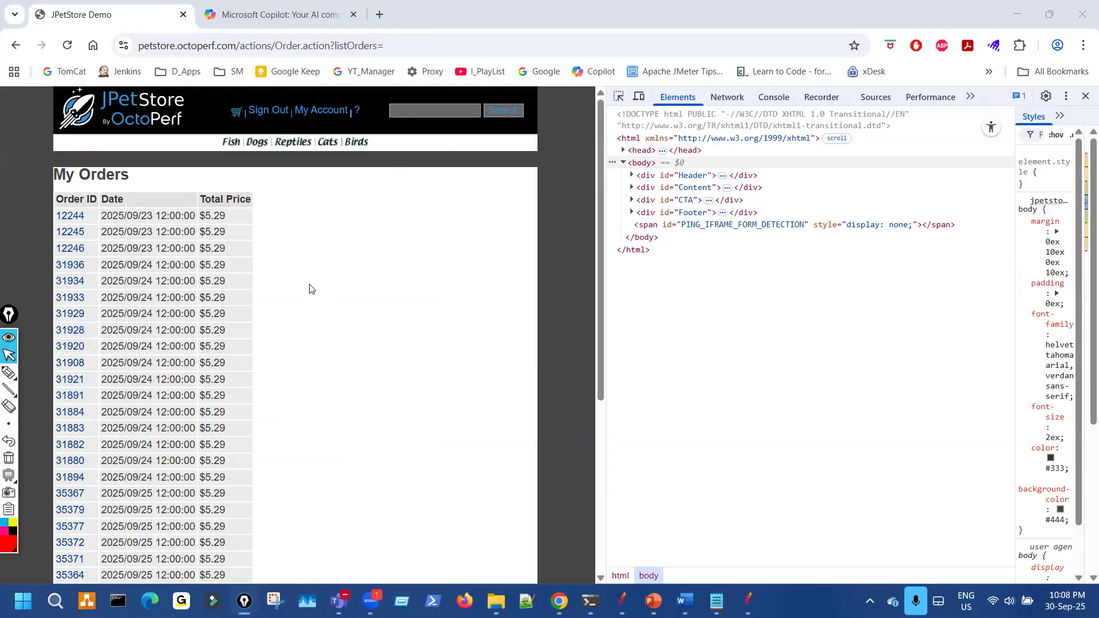
# Step: Examine the complete My Orders list from its first to its last order
pyautogui.scroll(-5, 288, 379)
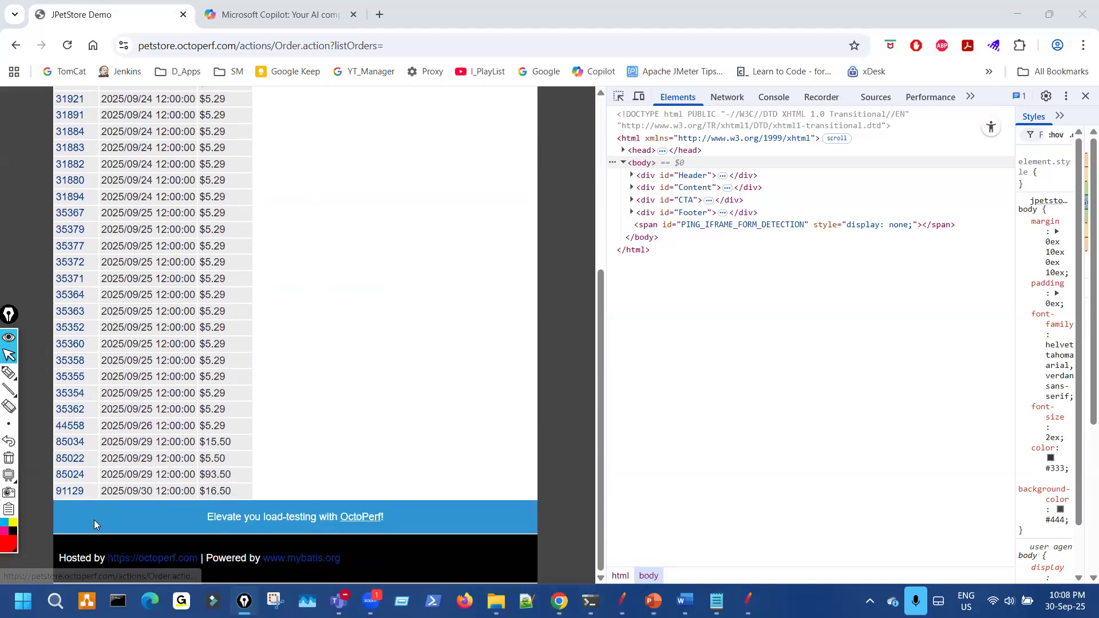
pyautogui.scroll(5, 363, 380)
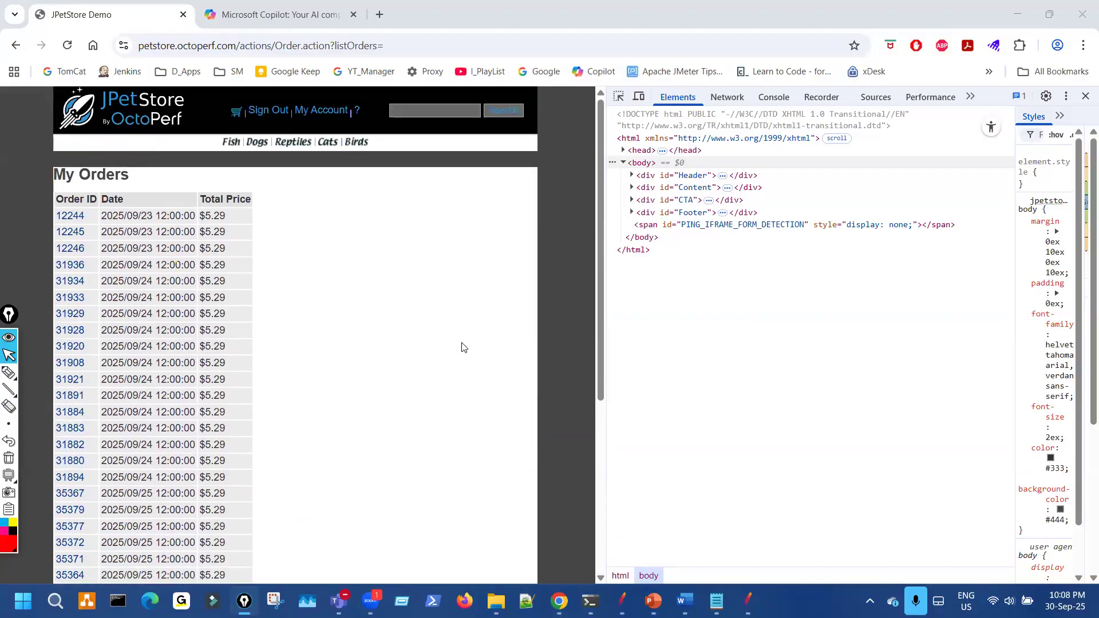
pyautogui.scroll(-5, 464, 348)
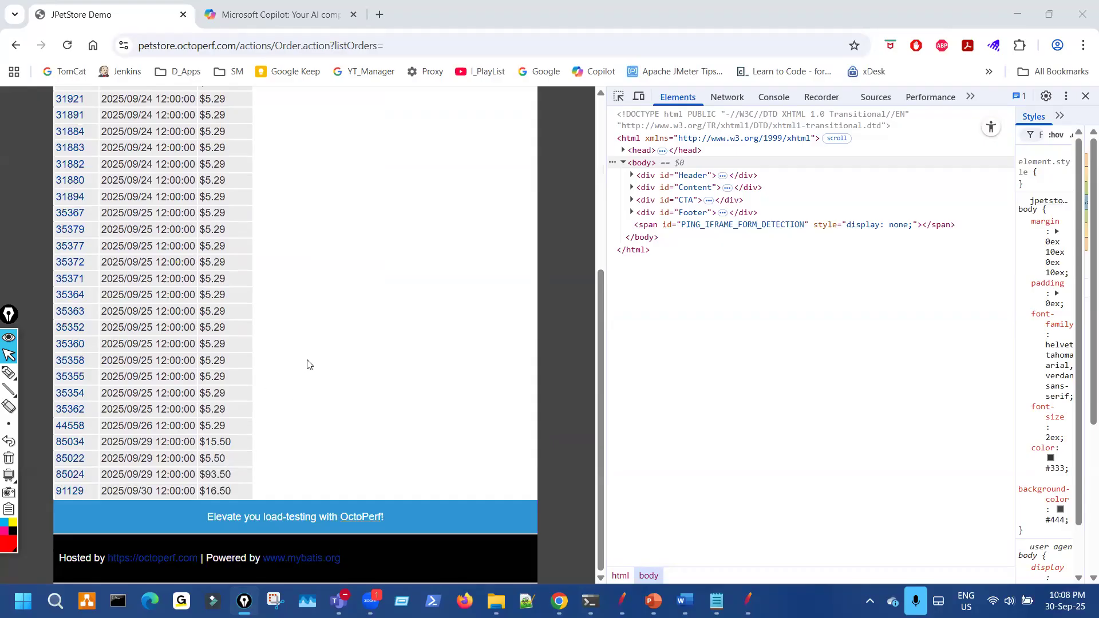
pyautogui.scroll(5, 308, 365)
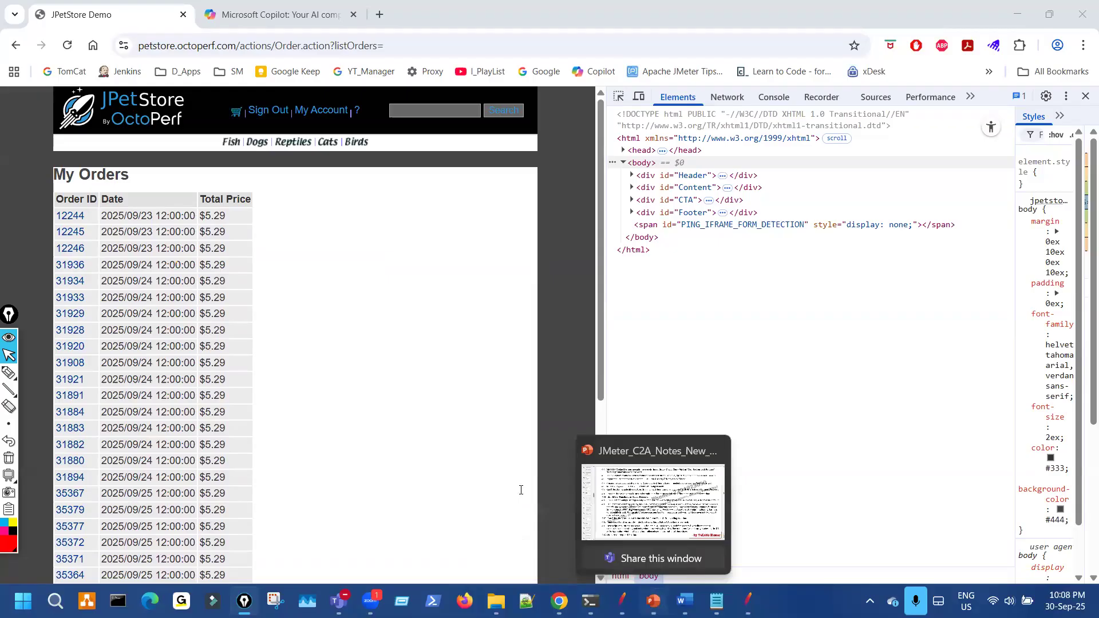
# Step: Switch to the PowerPoint notes and underline the words about validating business functionality in point 4.13
pyautogui.click(8, 373)
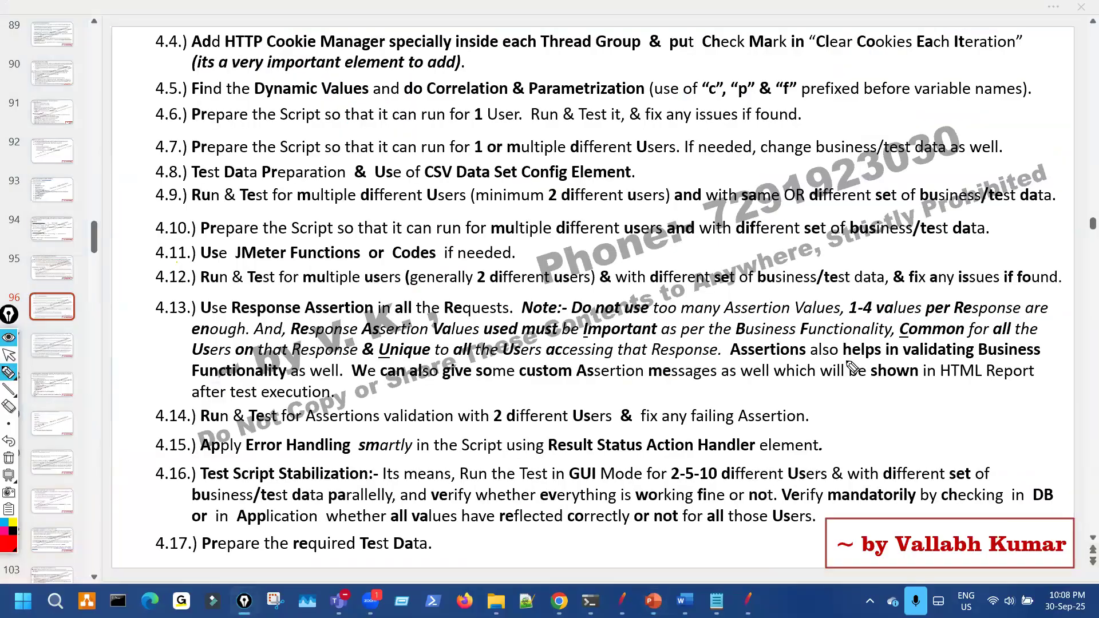
pyautogui.moveTo(845, 361); pyautogui.dragTo(1038, 360)
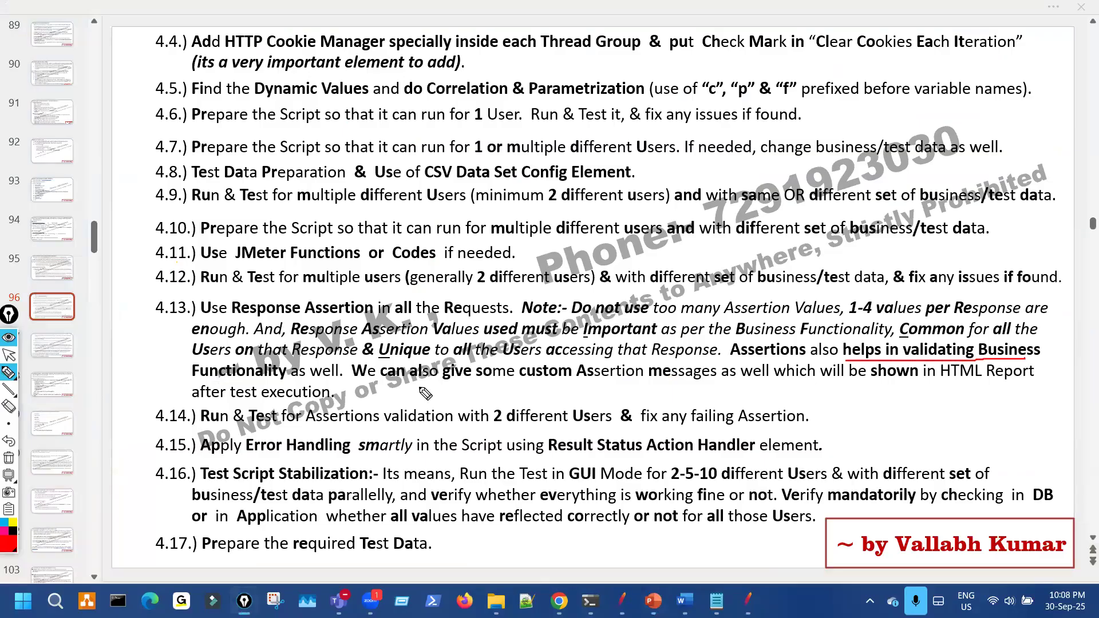
pyautogui.moveTo(232, 386); pyautogui.dragTo(314, 383)
pyautogui.click(9, 355)
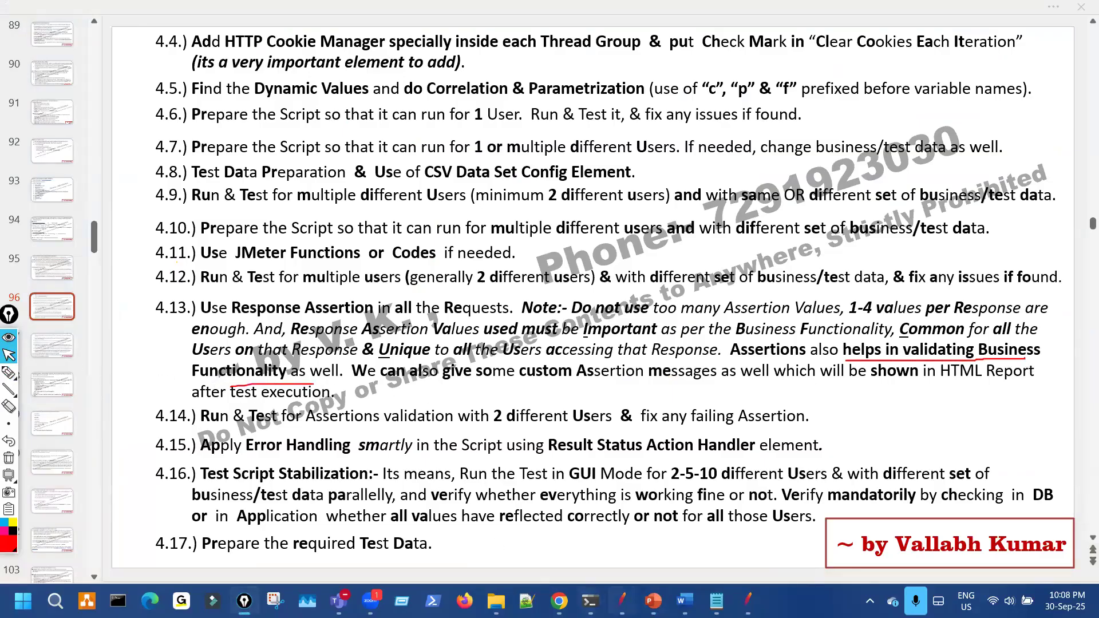
# Step: Return to the JPetStore page in Chrome and examine which My Orders content is common to all users
pyautogui.click(562, 600)
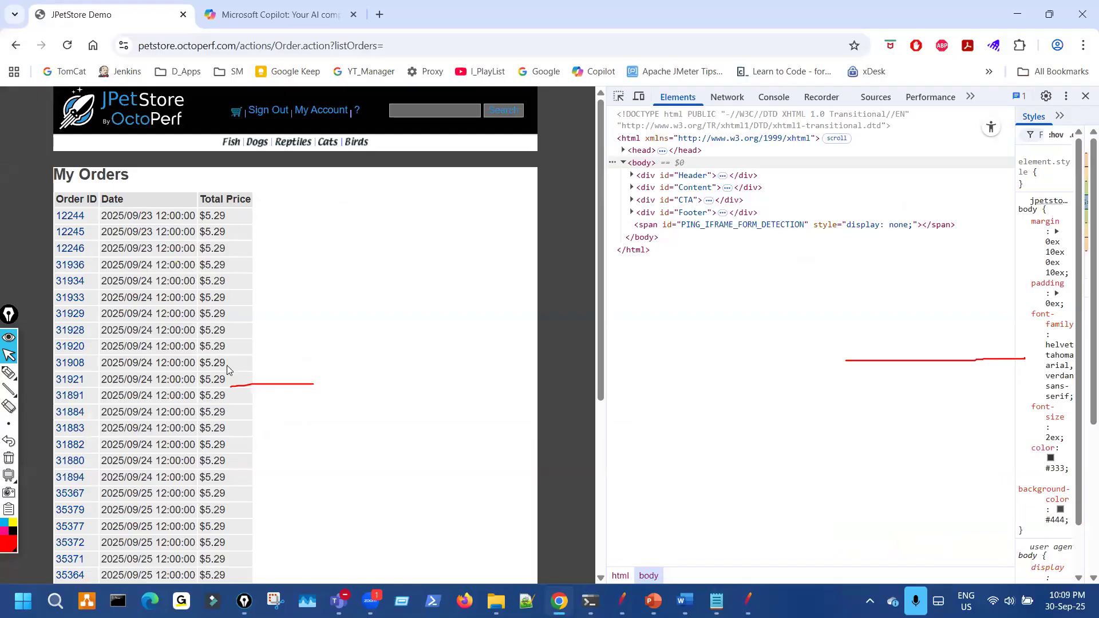
pyautogui.scroll(-5, 172, 493)
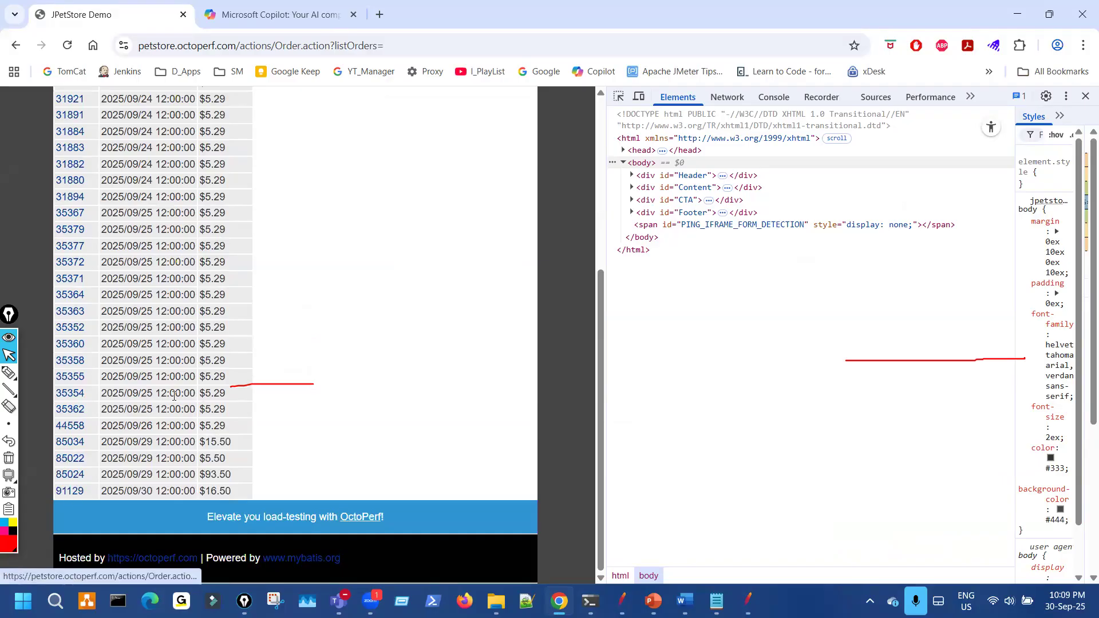
pyautogui.scroll(5, 309, 343)
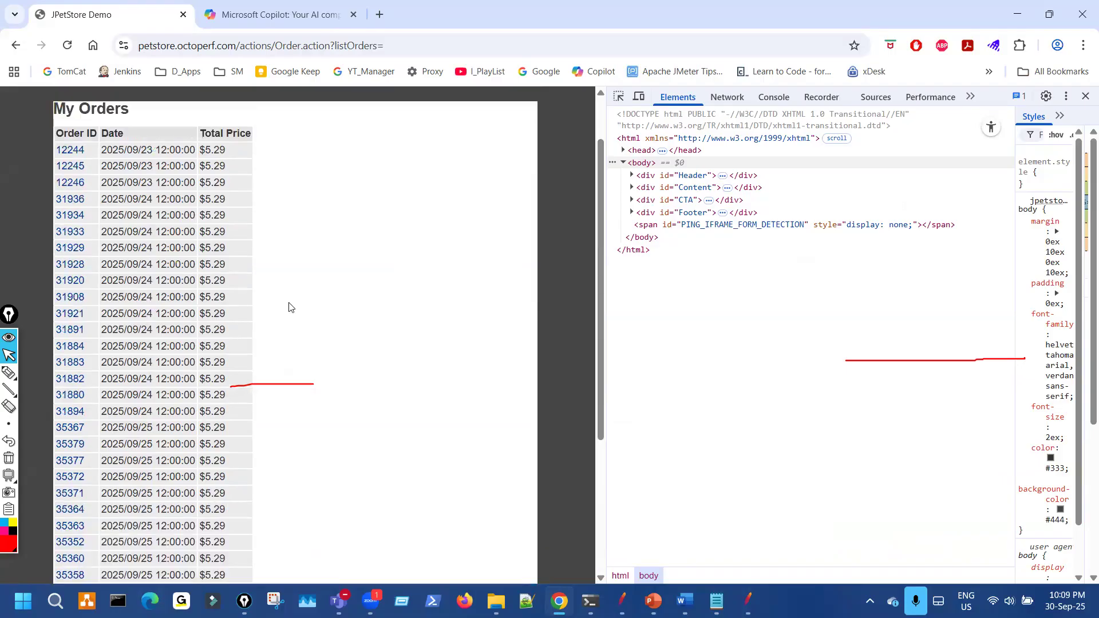
pyautogui.scroll(-1, 480, 354)
pyautogui.scroll(1, 480, 354)
pyautogui.scroll(-5, 478, 356)
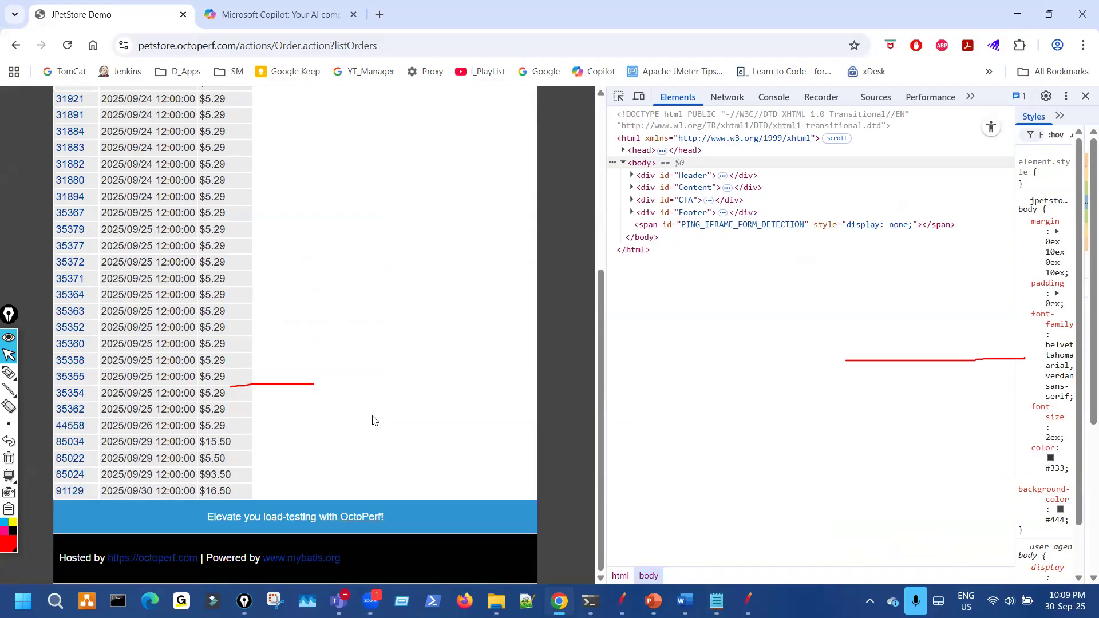
pyautogui.scroll(1, 373, 421)
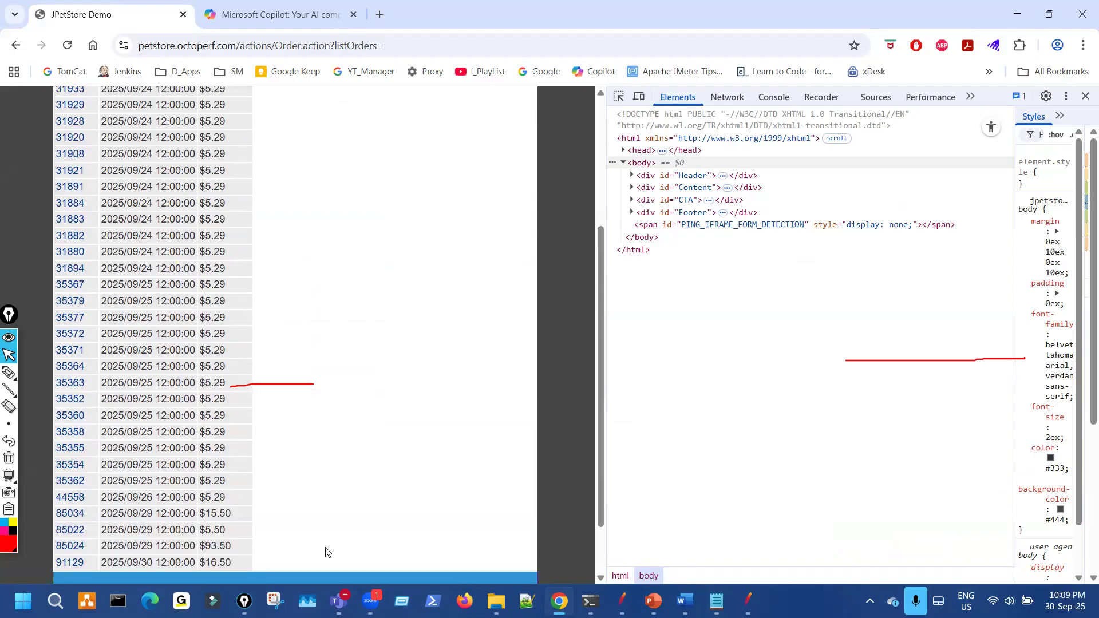
pyautogui.scroll(-1, 392, 483)
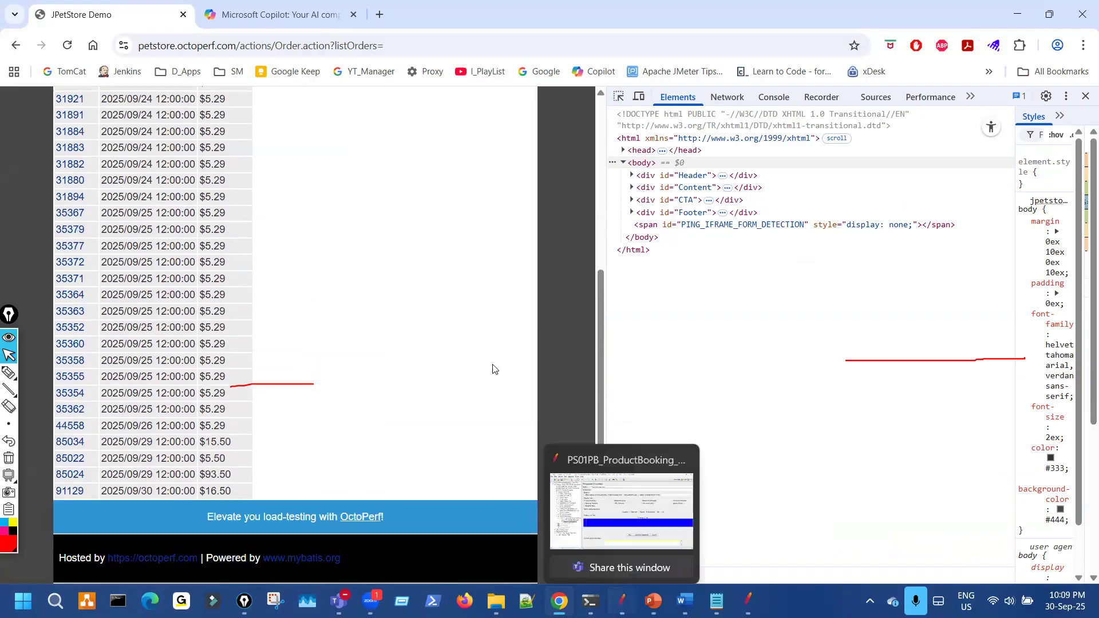
# Step: Switch to JMeter, add an empty second pattern to the PS13_MyOrders Response Assertion and widen the test plan tree
pyautogui.click(622, 601)
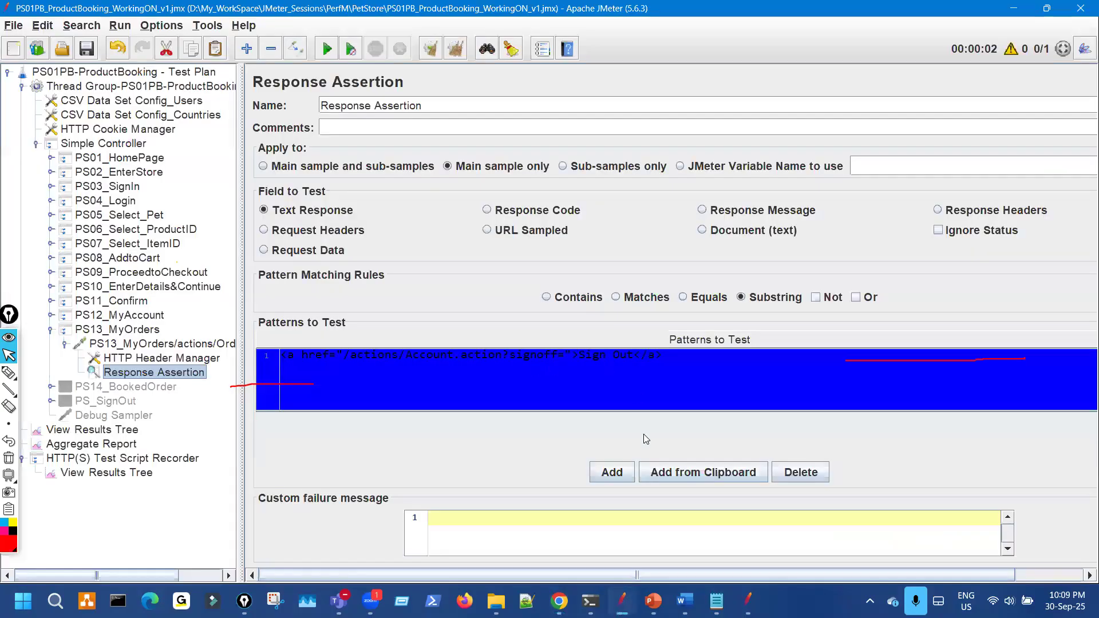
pyautogui.click(612, 475)
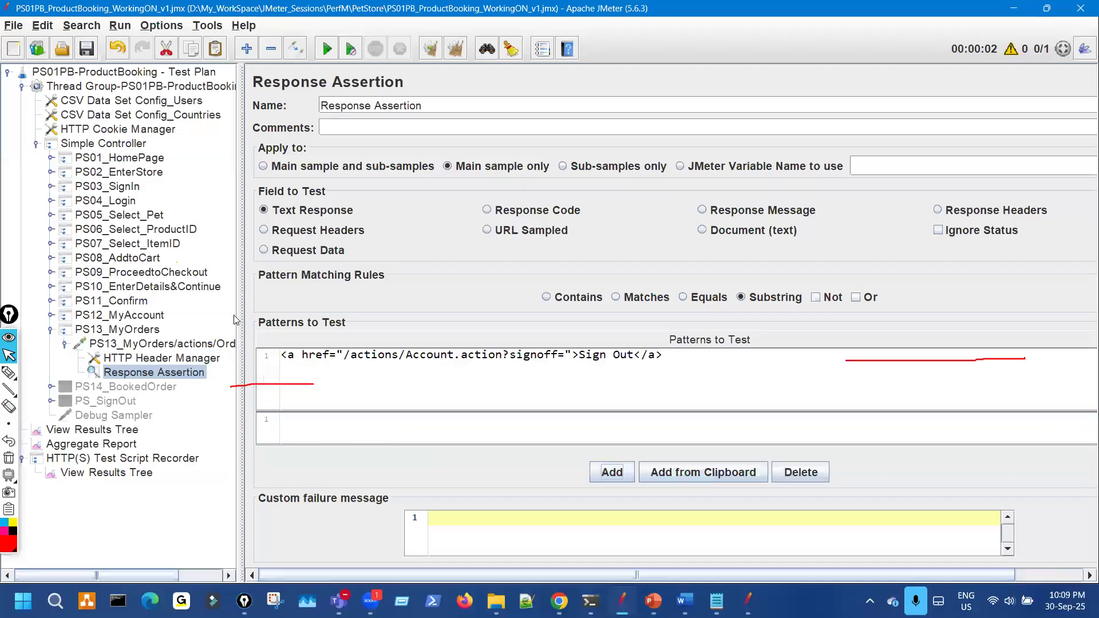
pyautogui.moveTo(239, 309); pyautogui.dragTo(333, 307)
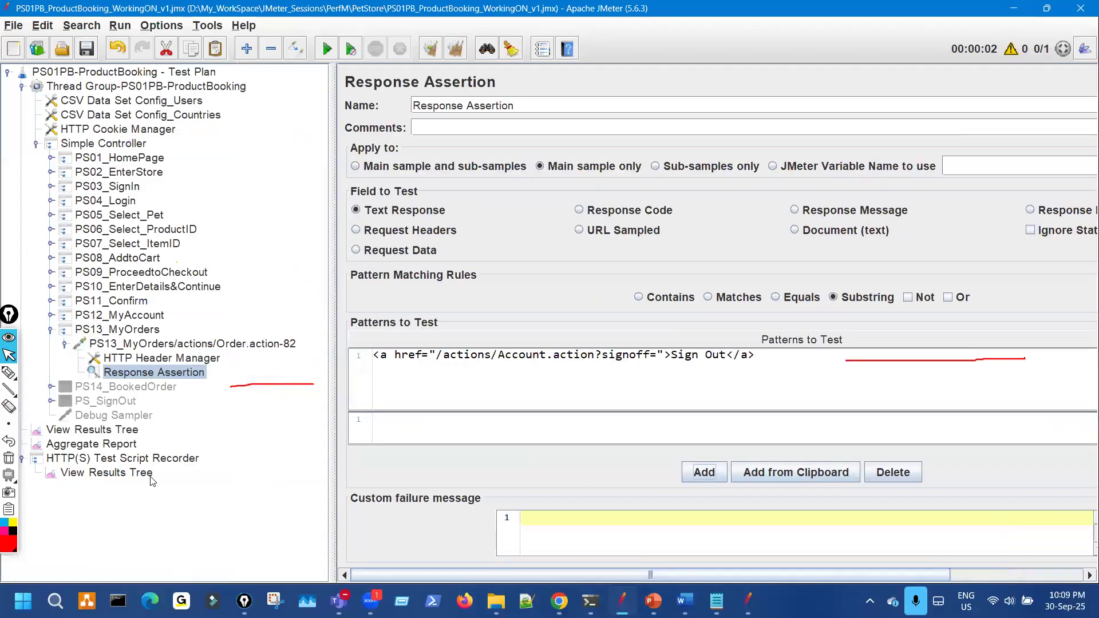
# Step: In the recorder's View Results Tree, find "My Orders" in the PS13_MyOrders/actions/Order.action-82 response body and highlight its h2 heading
pyautogui.click(323, 473)
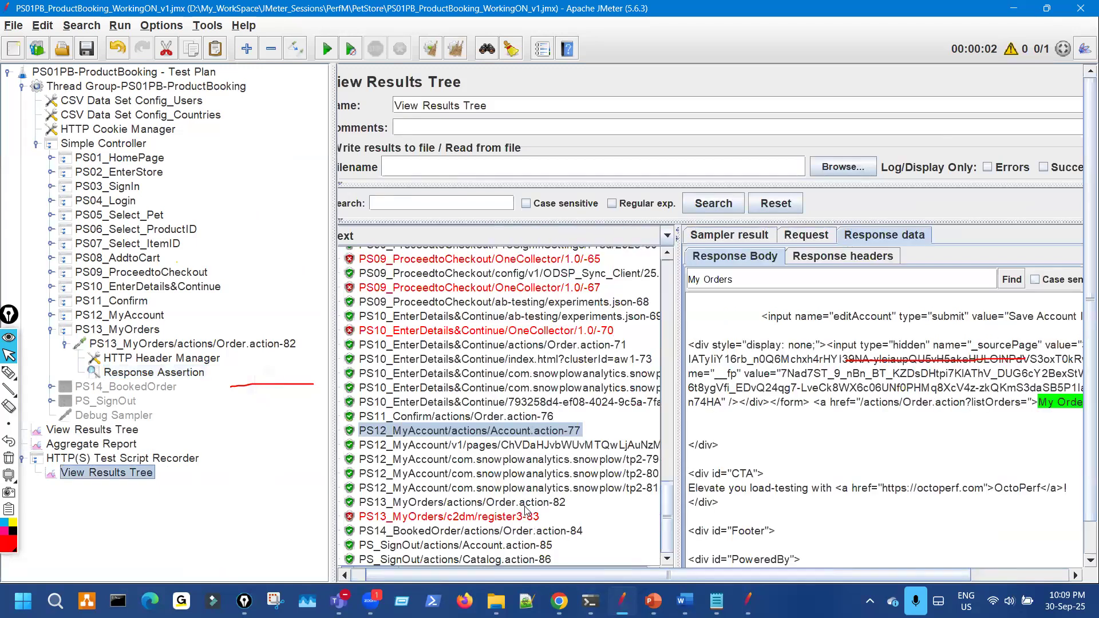
pyautogui.click(526, 515)
pyautogui.click(530, 503)
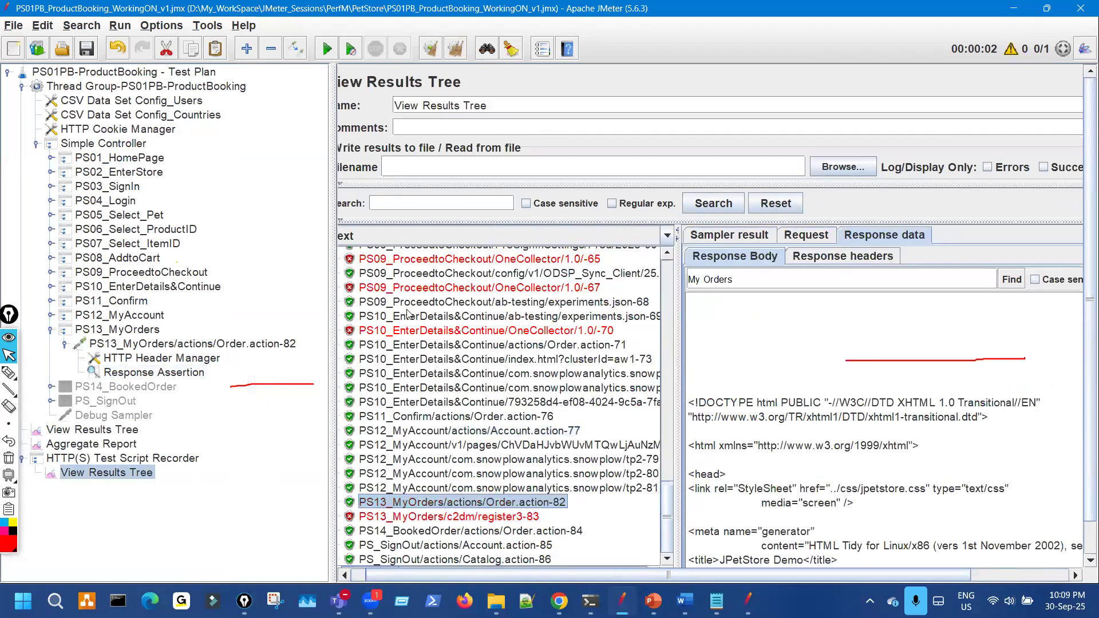
pyautogui.moveTo(335, 274); pyautogui.dragTo(190, 242)
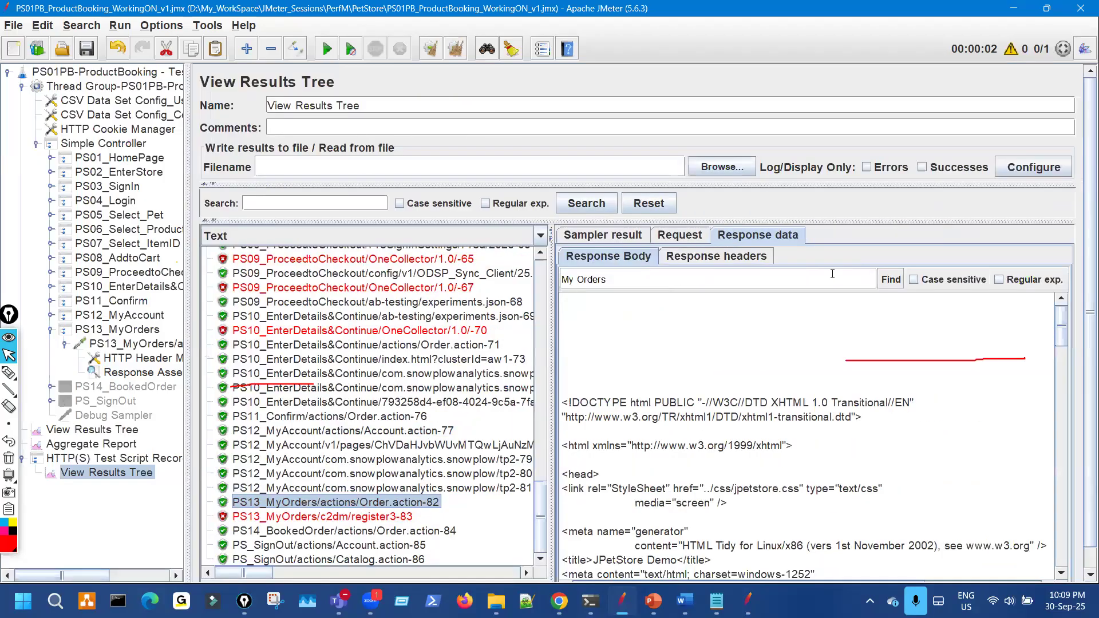
pyautogui.click(894, 280)
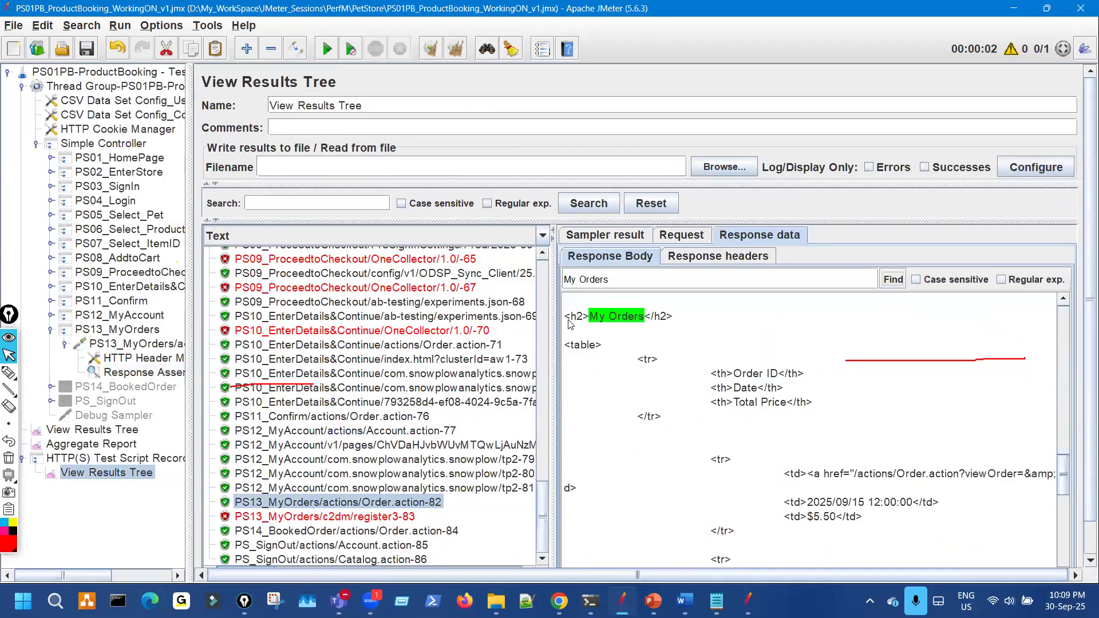
pyautogui.moveTo(565, 317); pyautogui.dragTo(673, 318)
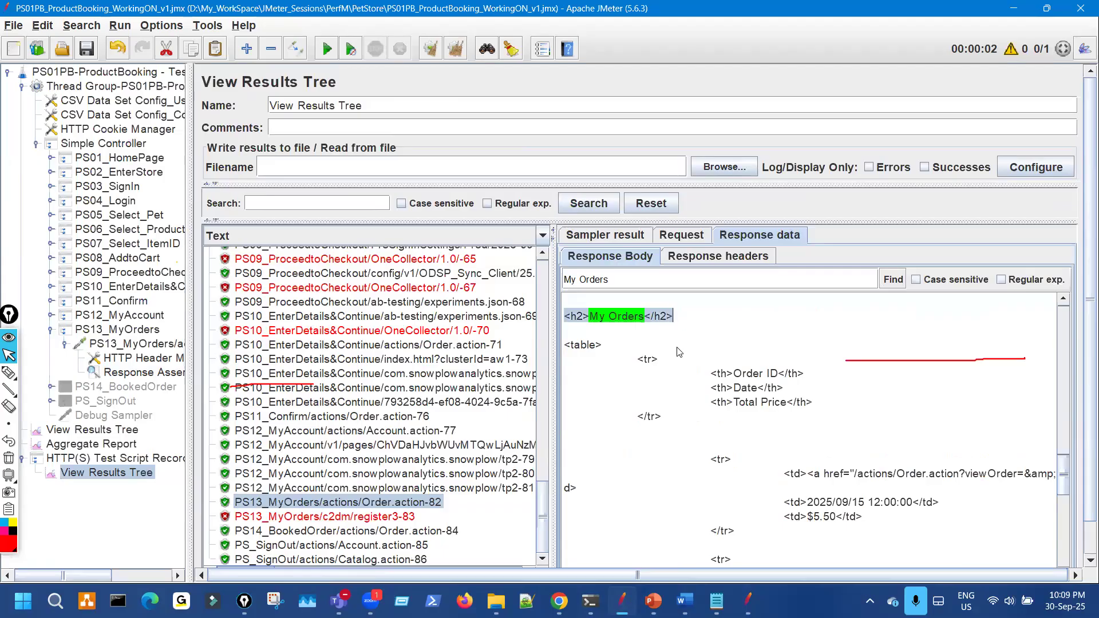
# Step: Mark the My Orders heading and the Order ID header in the recorded response body with the pen
pyautogui.hotkey('ctrl', 'alt', 'p')
pyautogui.moveTo(599, 319); pyautogui.dragTo(647, 305)
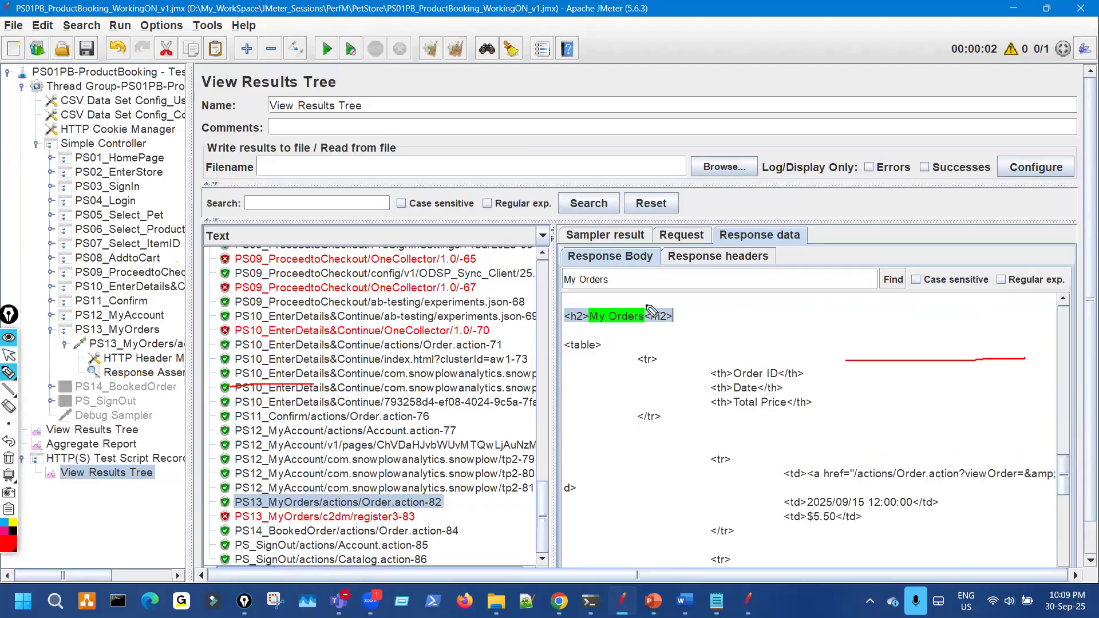
pyautogui.moveTo(724, 382)
pyautogui.mouseDown()
pyautogui.moveTo(794, 363)
pyautogui.moveTo(714, 362)
pyautogui.mouseUp()
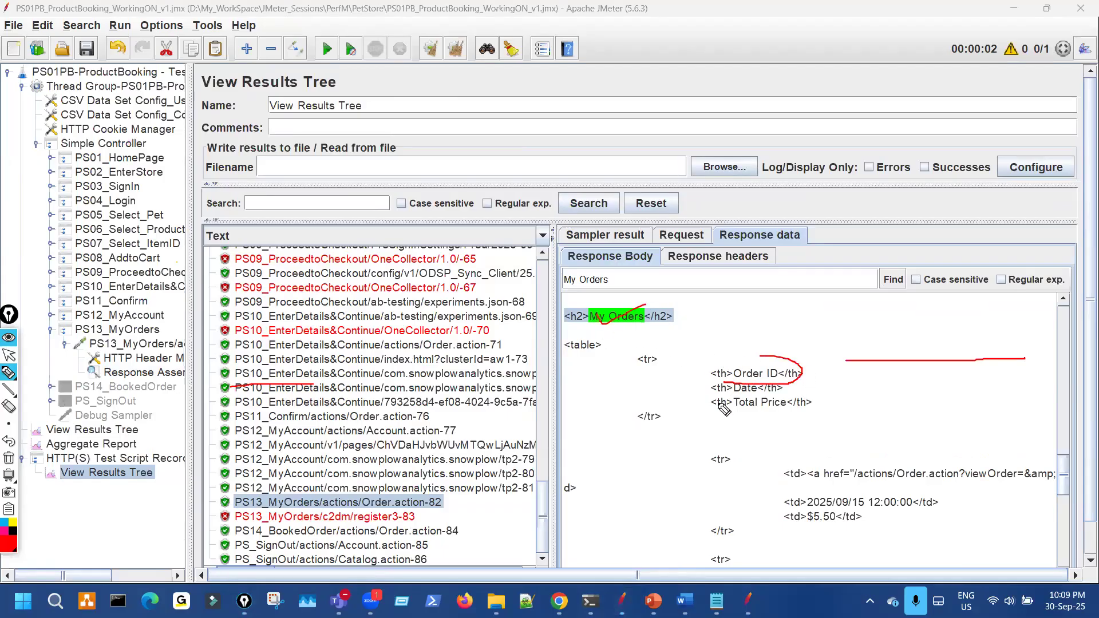
# Step: Mark the My Orders heading and the Order ID and Date headers on the JPetStore page in Chrome, clear all marks and return to JMeter
pyautogui.click(560, 601)
pyautogui.click(559, 595)
pyautogui.hotkey('ctrl', 'shift', '3')
pyautogui.hotkey('ctrl', 'shift', '2')
pyautogui.scroll(5, 323, 299)
pyautogui.moveTo(63, 158)
pyautogui.mouseDown()
pyautogui.moveTo(103, 156)
pyautogui.moveTo(84, 158)
pyautogui.mouseUp()
pyautogui.moveTo(62, 193)
pyautogui.mouseDown()
pyautogui.moveTo(51, 204)
pyautogui.moveTo(141, 178)
pyautogui.mouseUp()
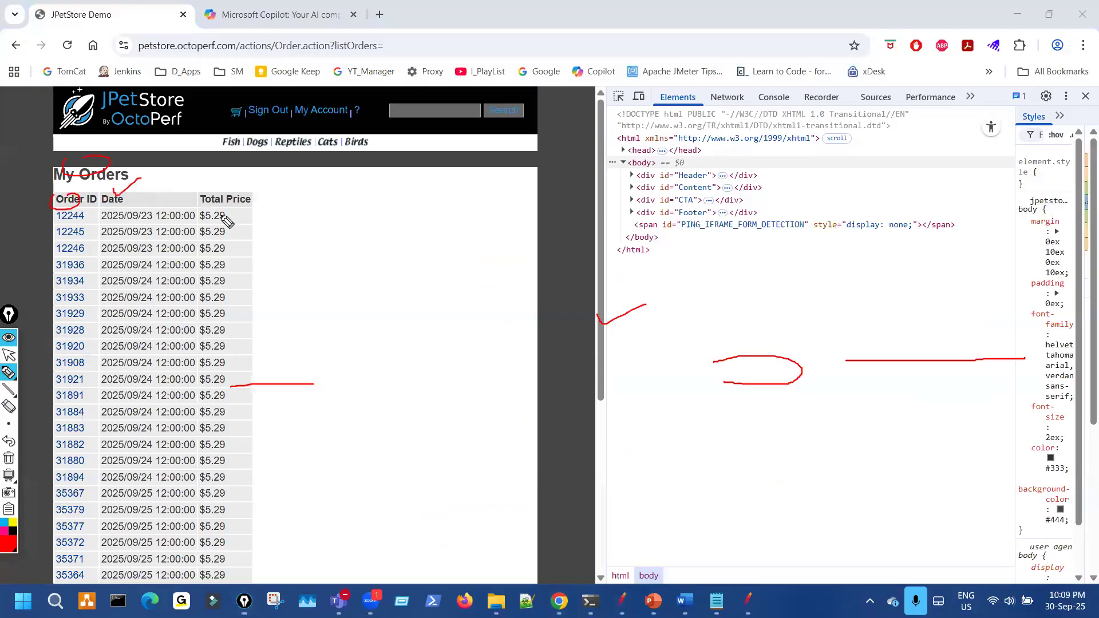
pyautogui.hotkey('ctrl', 'shift', '7')
pyautogui.hotkey('ctrl', 'shift', '2')
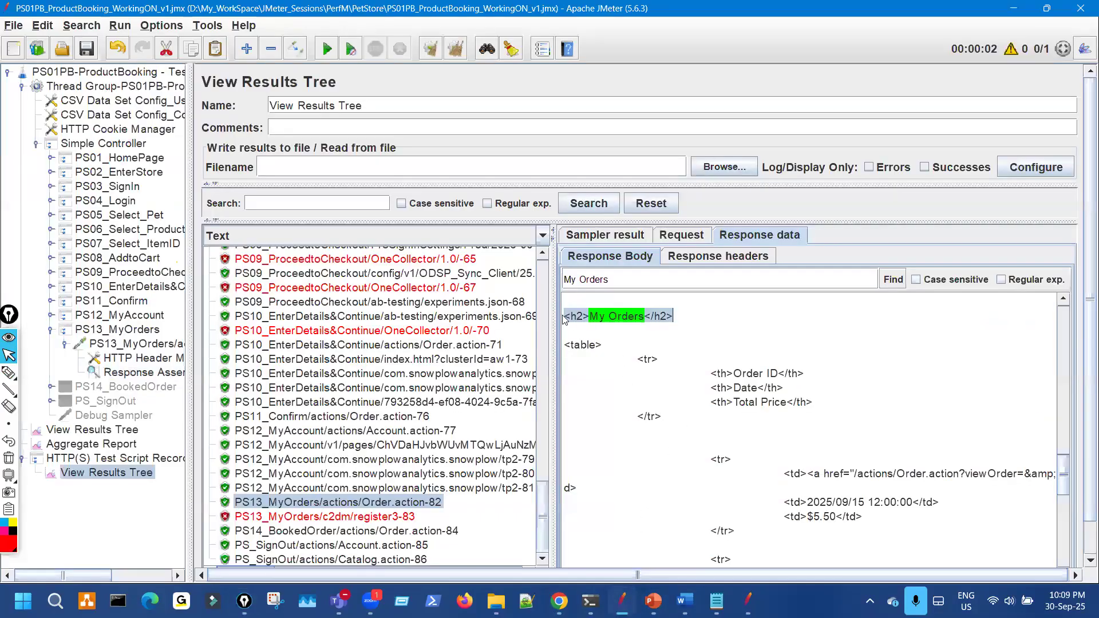
# Step: Copy <th>Order ID</th> from the response body into the second pattern of the PS13_MyOrders Response Assertion and add an empty third pattern
pyautogui.moveTo(564, 318); pyautogui.dragTo(644, 318)
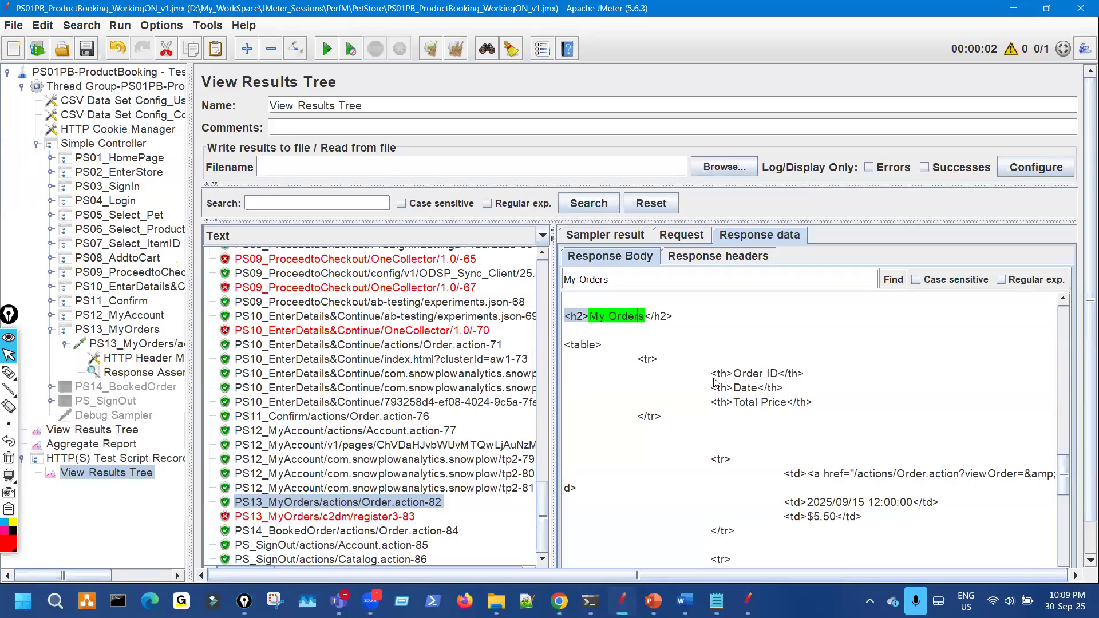
pyautogui.moveTo(712, 375); pyautogui.dragTo(806, 376)
pyautogui.hotkey('ctrl', 'c')
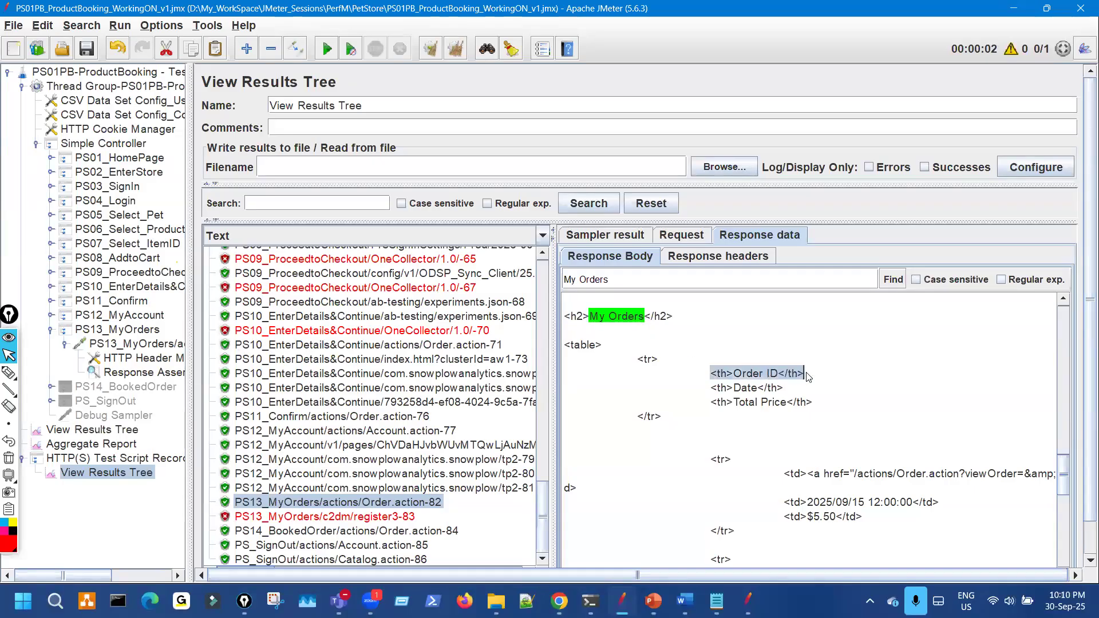
pyautogui.click(136, 374)
pyautogui.click(343, 430)
pyautogui.hotkey('ctrl', 'v')
pyautogui.click(561, 472)
pyautogui.click(333, 453)
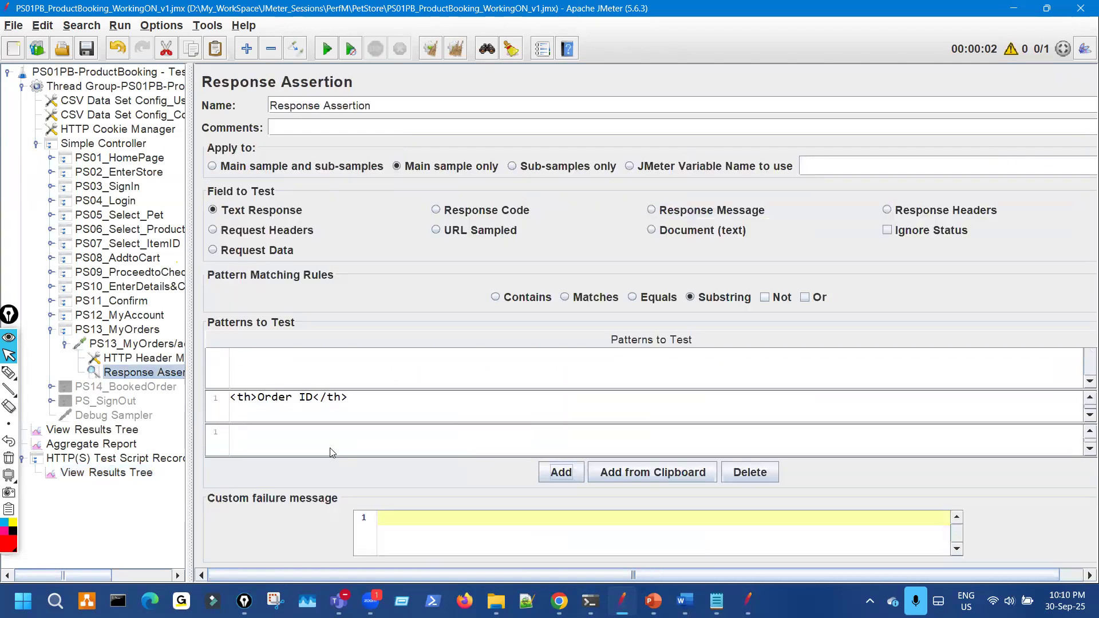
# Step: Open the test plan's View Results Tree and run the test
pyautogui.click(331, 447)
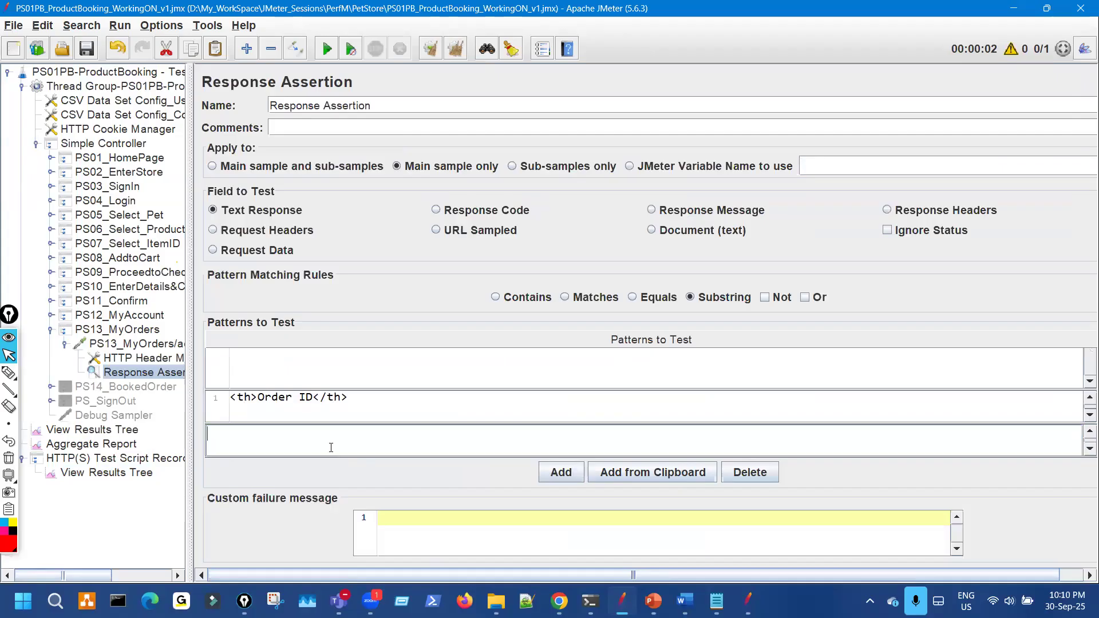
pyautogui.click(139, 474)
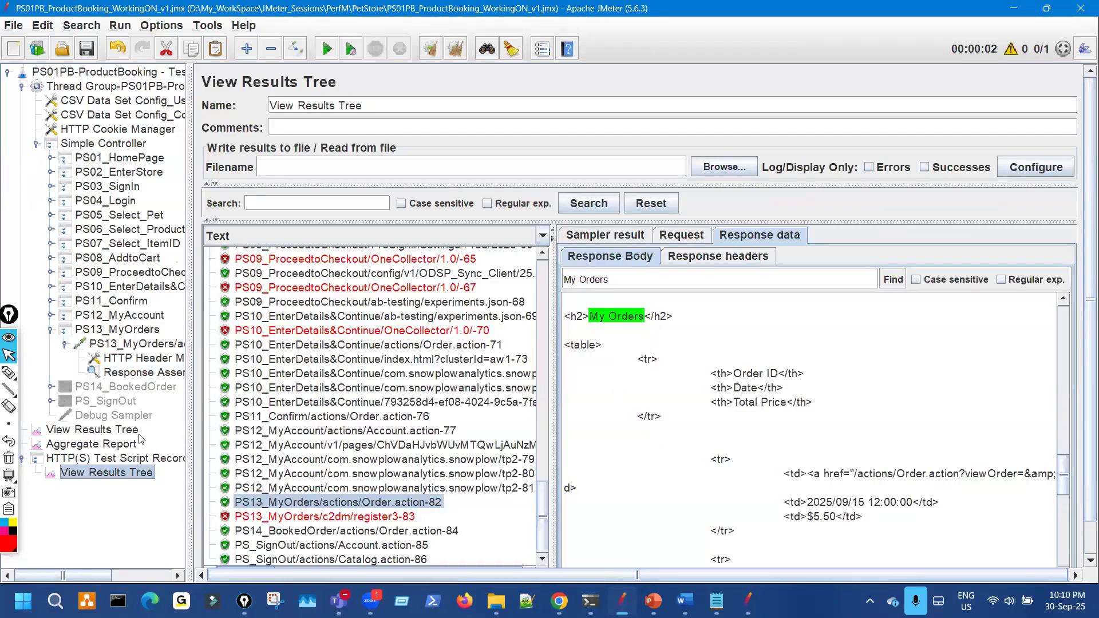
pyautogui.click(91, 429)
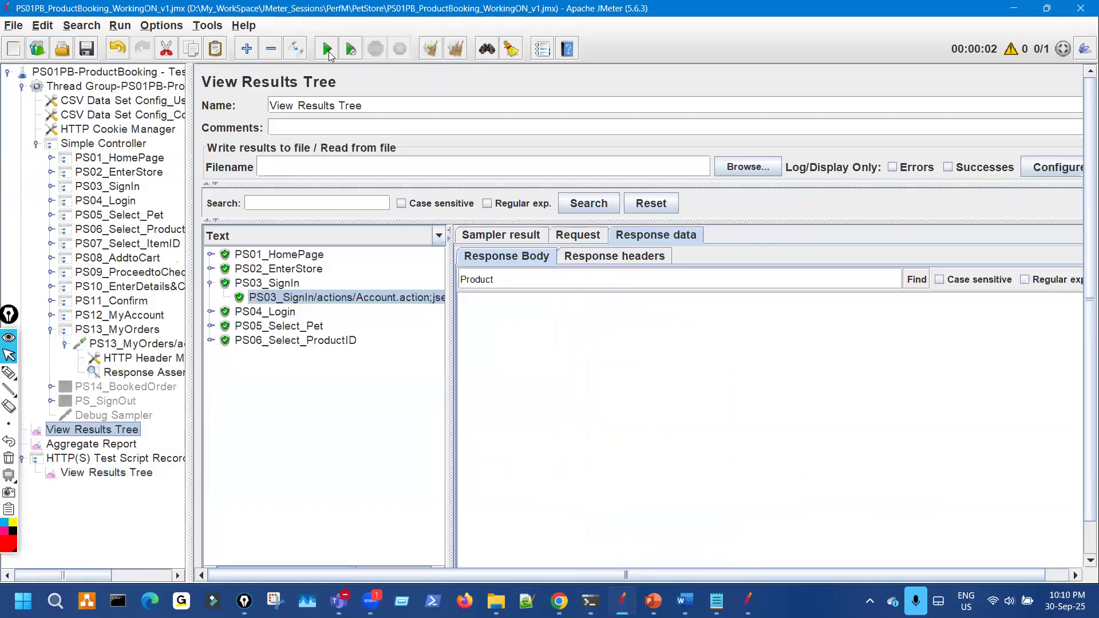
pyautogui.hotkey('ctrl', 'r')
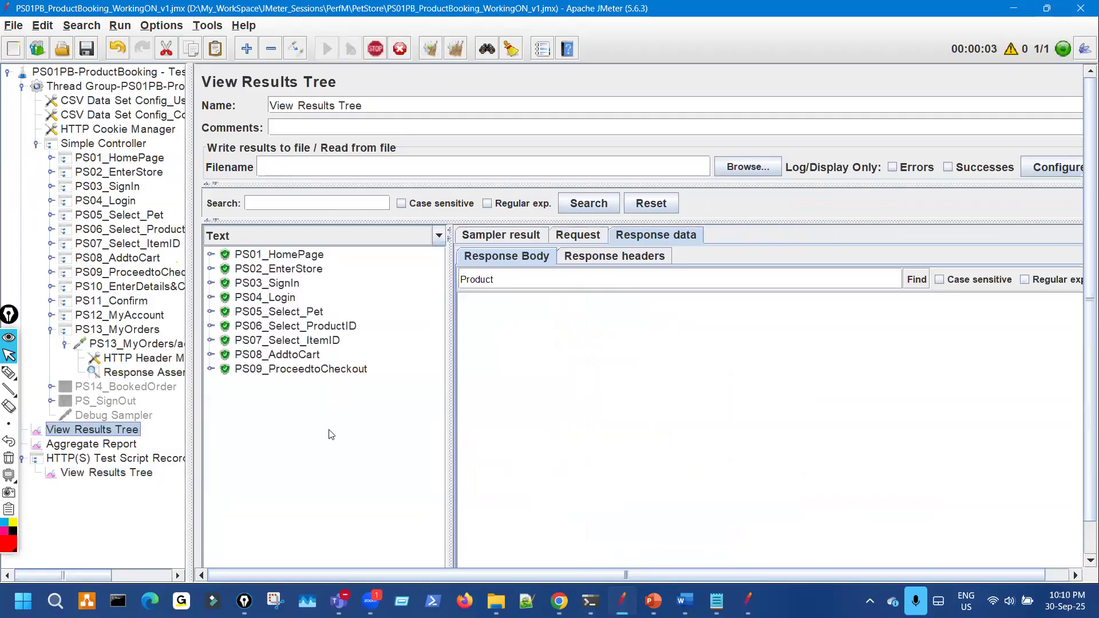
# Step: Show the response body of the replayed PS13_MyOrders/actions/Order.action-82 as HTML and go to the newest orders in its list
pyautogui.click(211, 427)
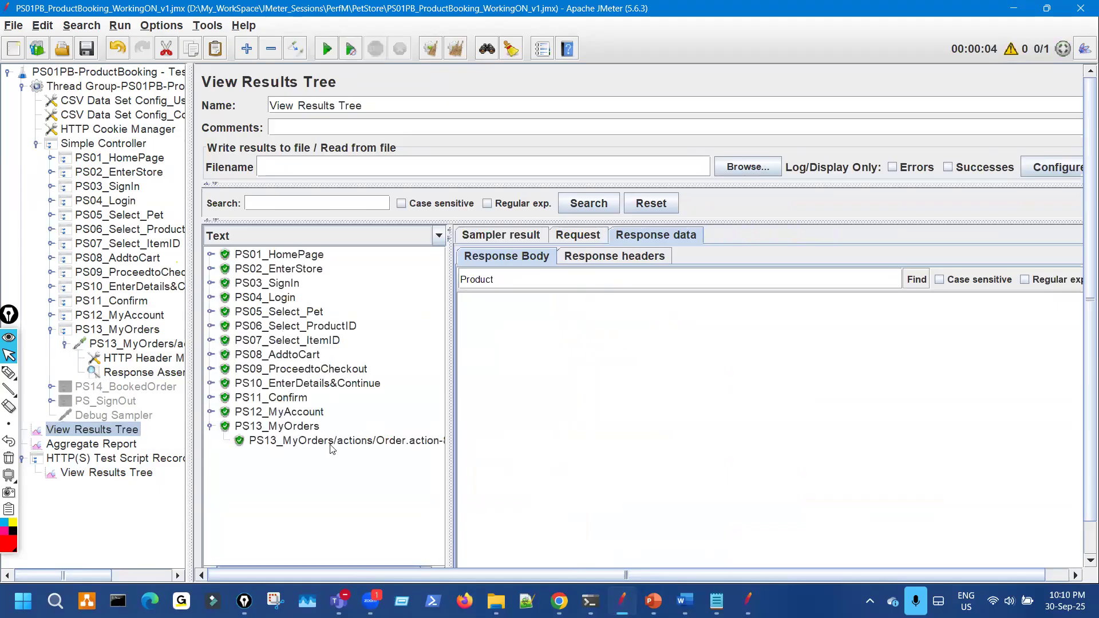
pyautogui.click(369, 441)
pyautogui.click(430, 239)
pyautogui.scroll(-2, 366, 274)
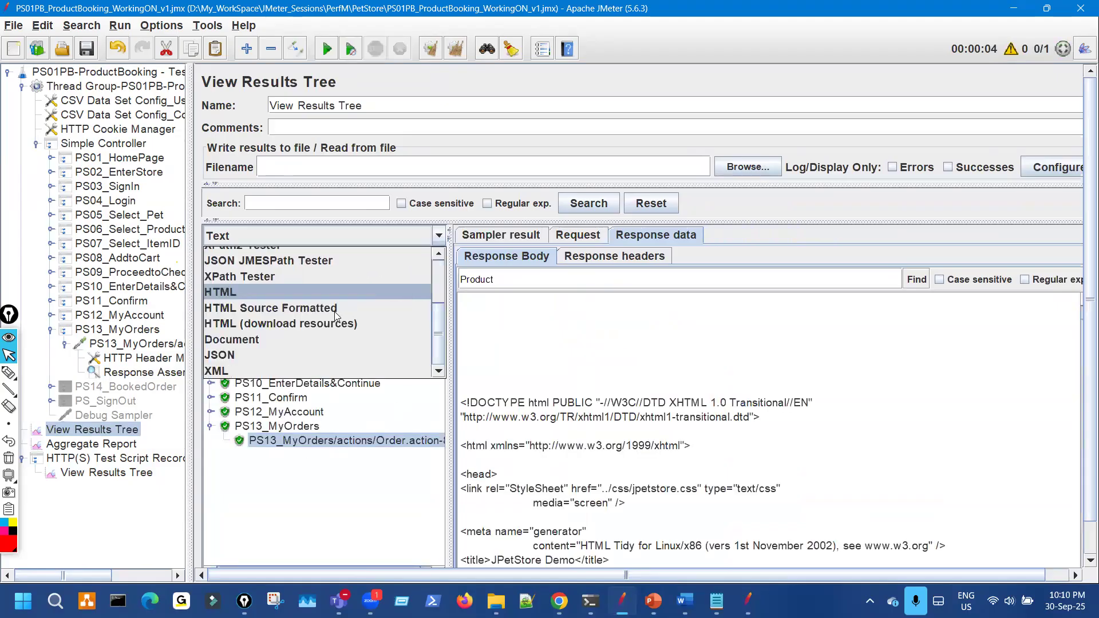
pyautogui.click(325, 286)
pyautogui.scroll(-5, 551, 476)
pyautogui.scroll(-3, 552, 477)
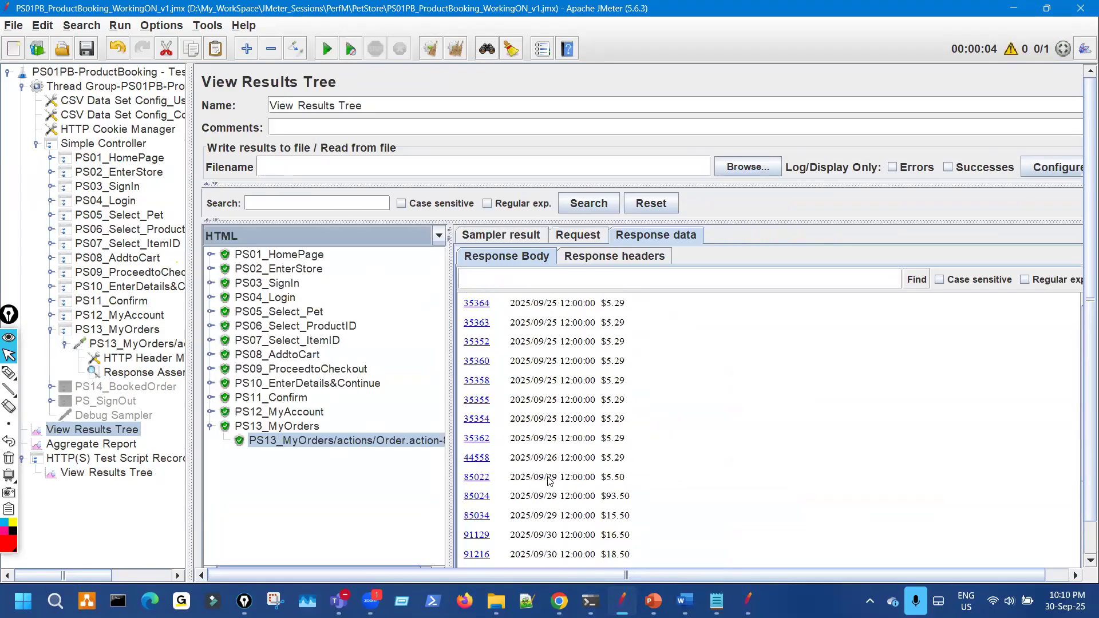
# Step: Compare the order number in the PS11_Confirm/actions/Order.action-76 response with the order list in the PS13_MyOrders response
pyautogui.click(211, 397)
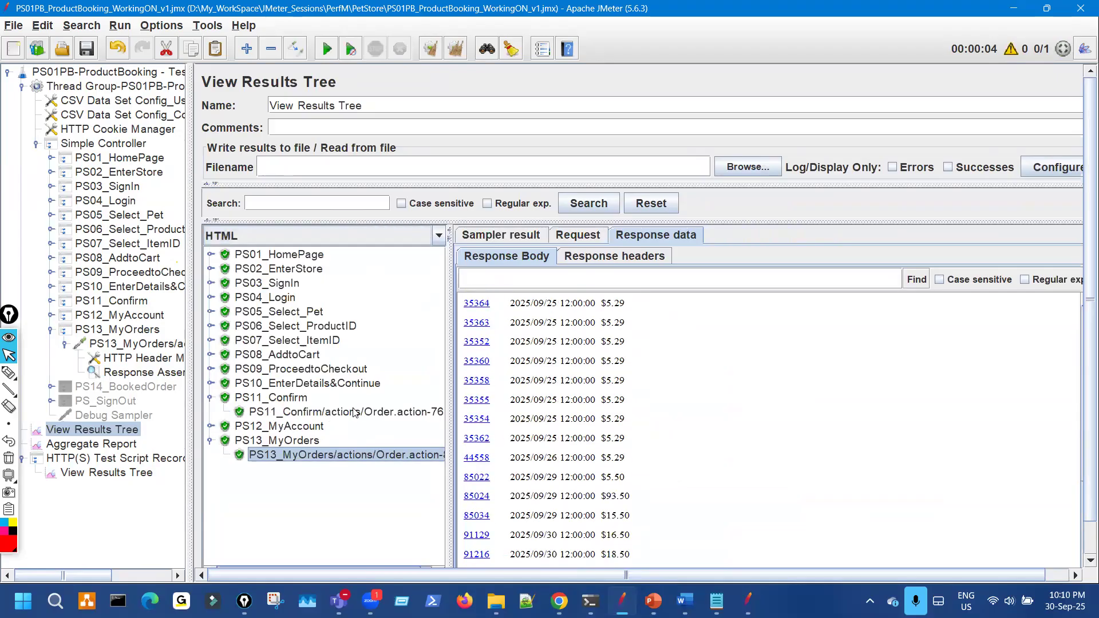
pyautogui.click(355, 412)
pyautogui.moveTo(561, 399); pyautogui.dragTo(583, 397)
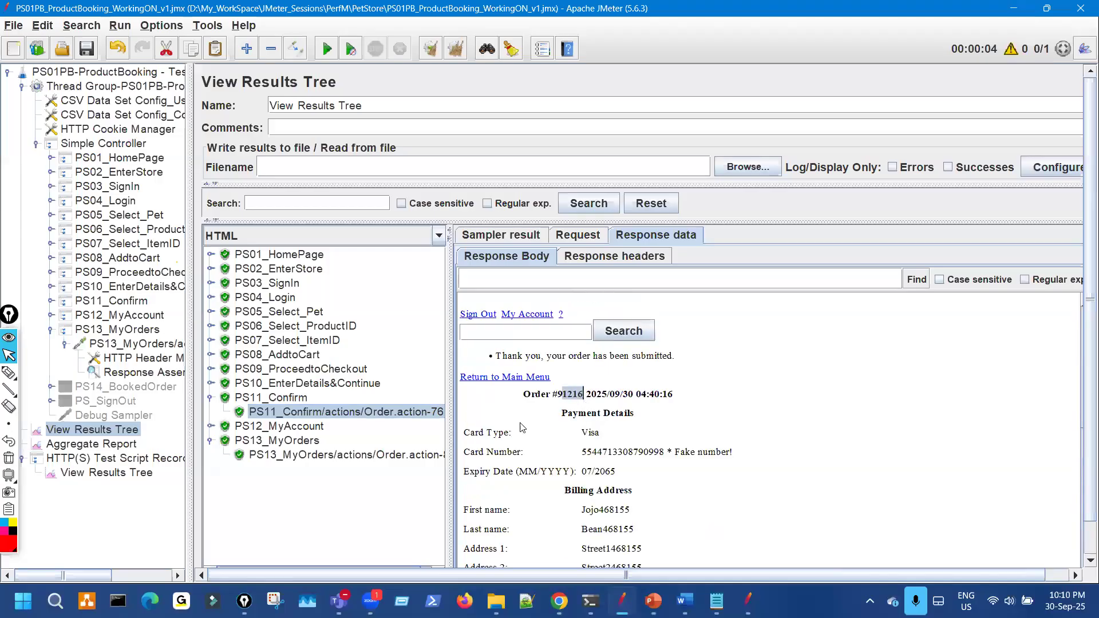
pyautogui.click(390, 456)
pyautogui.scroll(-10, 607, 520)
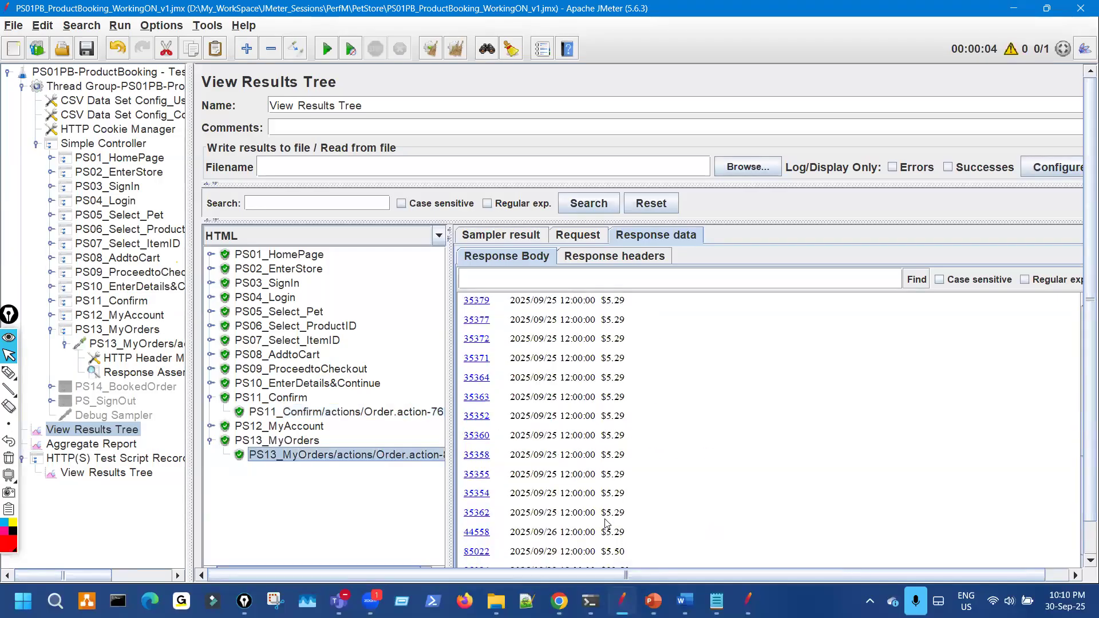
# Step: Mark the newest order ID, the PS13_MyOrders sample and its Response Assertion with the pen, and clear all marks
pyautogui.hotkey('ctrl', 'shift', '3')
pyautogui.moveTo(485, 547)
pyautogui.mouseDown()
pyautogui.moveTo(465, 567)
pyautogui.moveTo(496, 557)
pyautogui.moveTo(484, 542)
pyautogui.mouseUp()
pyautogui.moveTo(374, 466); pyautogui.dragTo(410, 468)
pyautogui.click(507, 551)
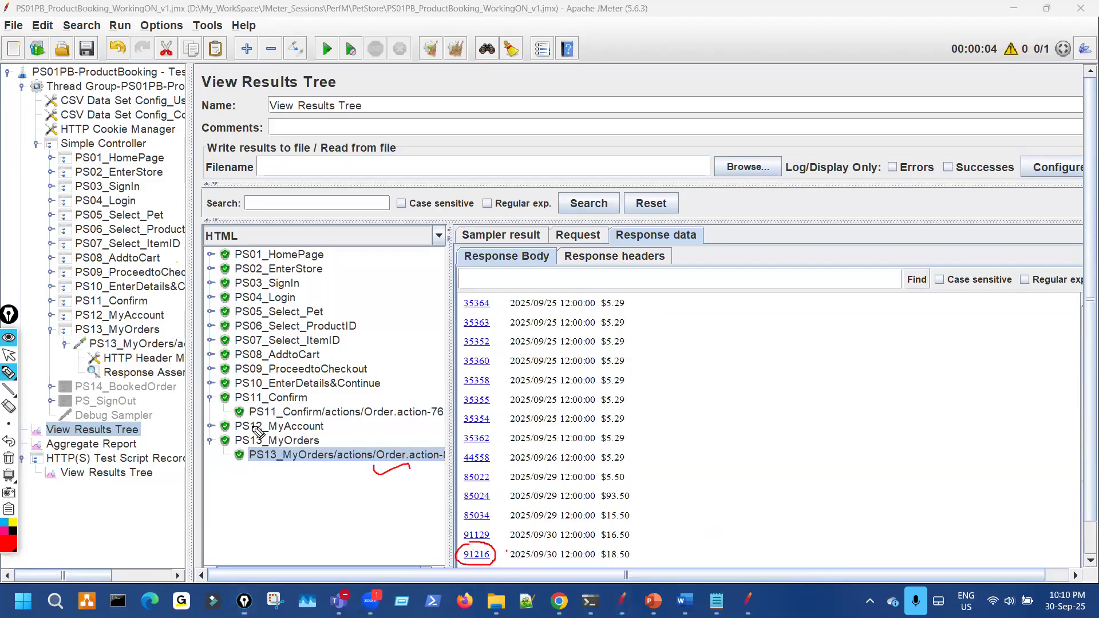
pyautogui.moveTo(158, 387); pyautogui.dragTo(213, 368)
pyautogui.moveTo(551, 523)
pyautogui.mouseDown()
pyautogui.moveTo(508, 548)
pyautogui.moveTo(532, 543)
pyautogui.mouseUp()
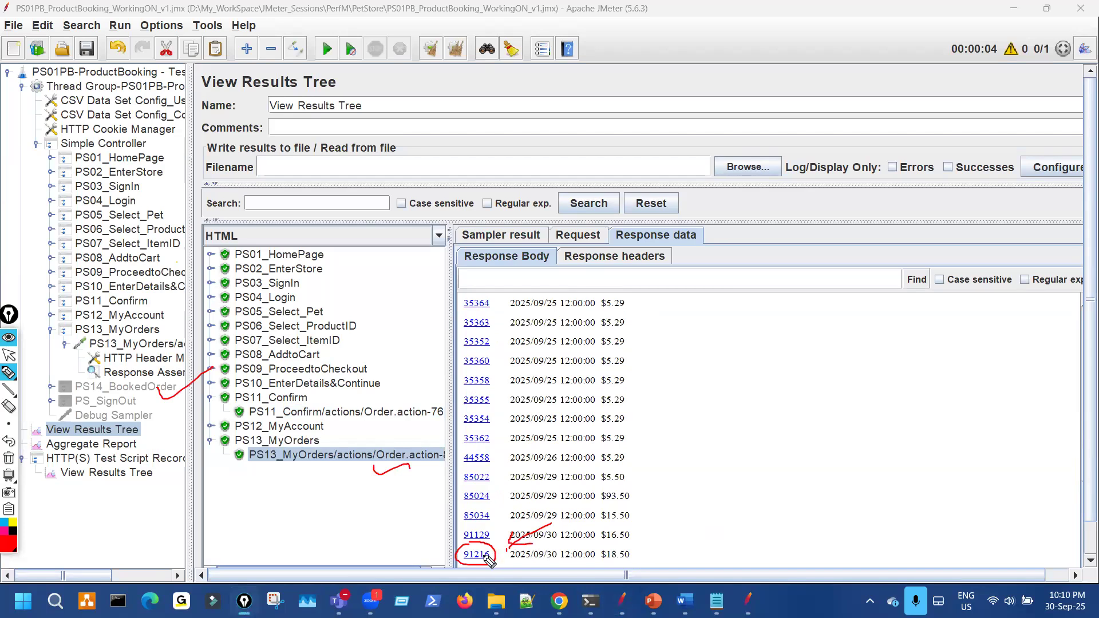
pyautogui.press('Escape')
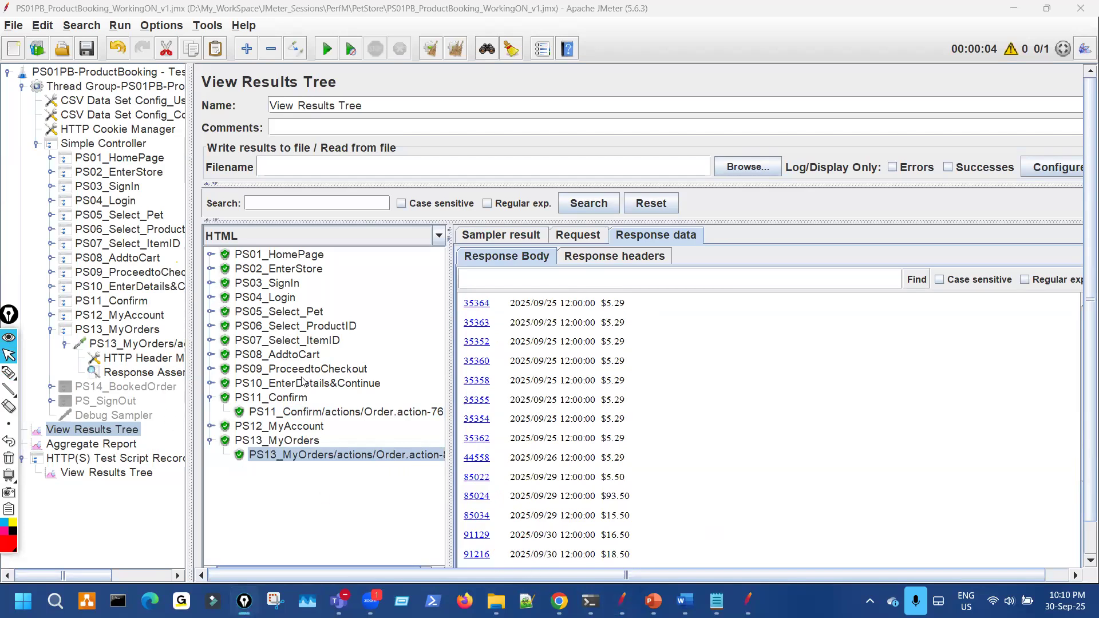
# Step: Display the PS11_Confirm response, mark its order number with the pen and clear the mark
pyautogui.click(386, 413)
pyautogui.hotkey('ctrl', 'shift', '3')
pyautogui.moveTo(586, 393)
pyautogui.mouseDown()
pyautogui.moveTo(550, 396)
pyautogui.moveTo(585, 400)
pyautogui.mouseUp()
pyautogui.hotkey('ctrl', 'shift', '7')
pyautogui.hotkey('ctrl', 'shift', '2')
# Step: Widen the test plan tree and check the created variable's name in the c_OrderID_Regular Expression Extractor under PS11_Confirm
pyautogui.moveTo(187, 302); pyautogui.dragTo(346, 289)
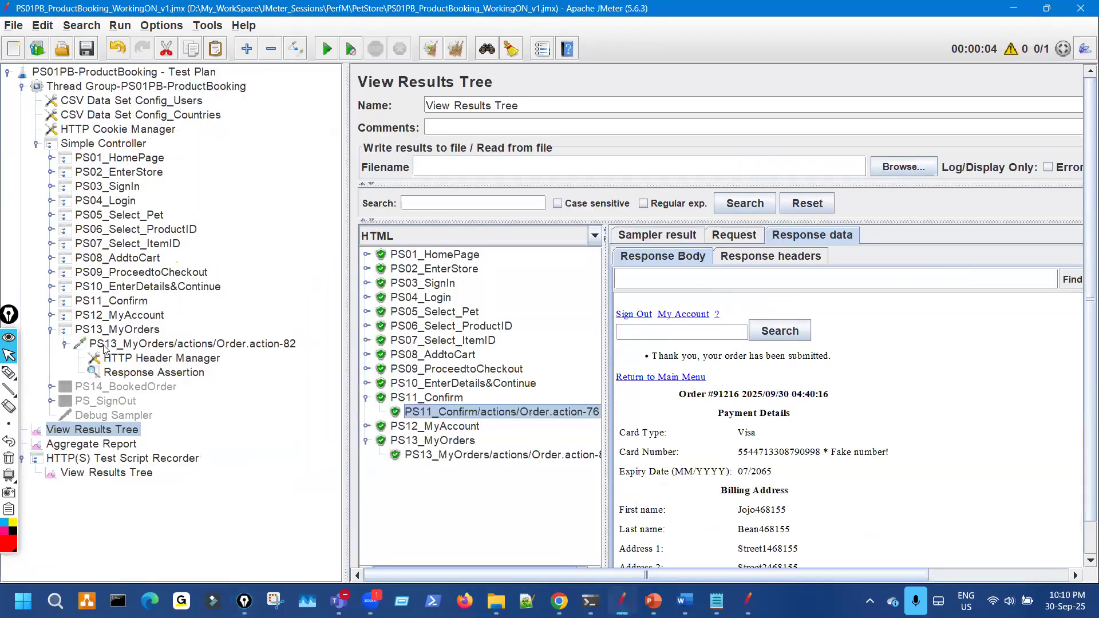
pyautogui.click(51, 301)
pyautogui.click(65, 315)
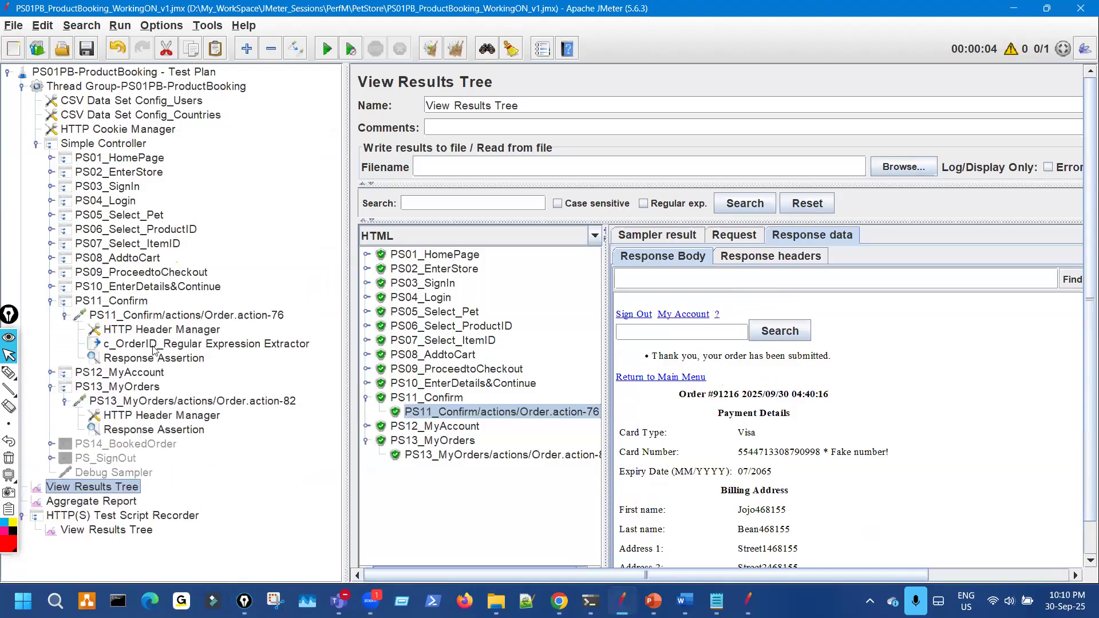
pyautogui.click(198, 345)
pyautogui.moveTo(747, 232); pyautogui.dragTo(619, 231)
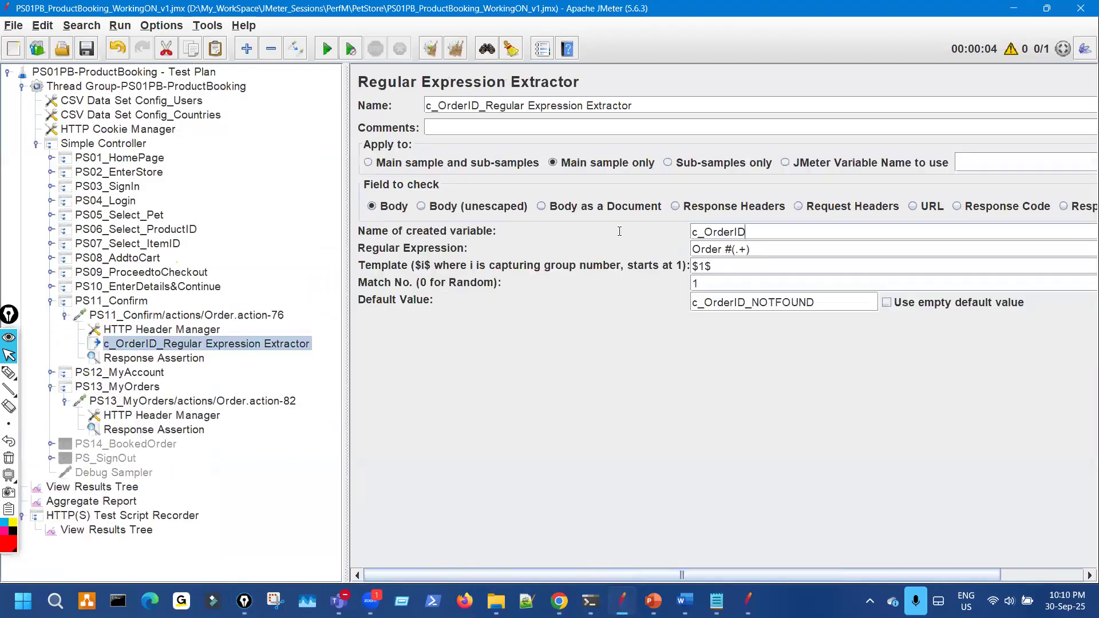
# Step: Set the third pattern of the PS13_MyOrders Response Assertion to ${c_OrderID} and save the test plan
pyautogui.click(192, 431)
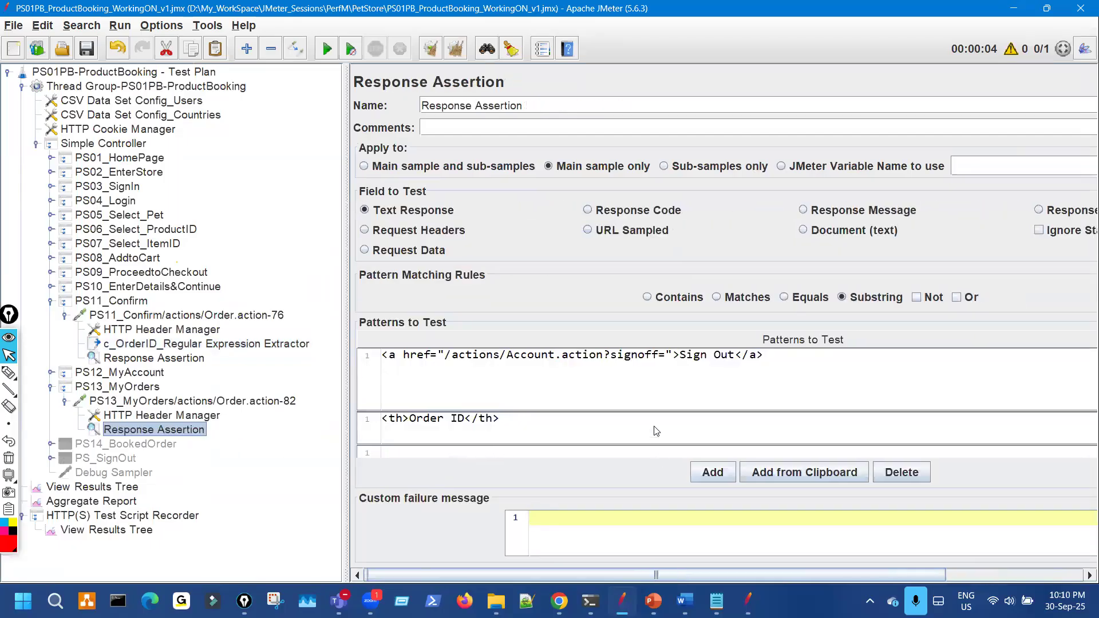
pyautogui.scroll(-1, 529, 445)
pyautogui.click(523, 439)
pyautogui.write('${c_OrderID')
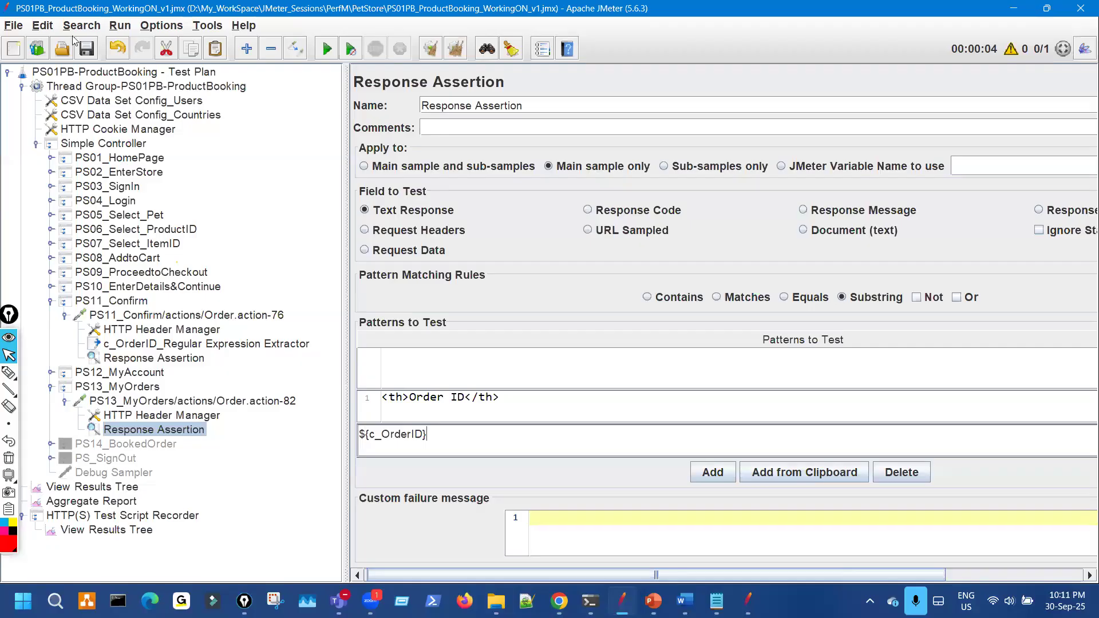
pyautogui.click(88, 53)
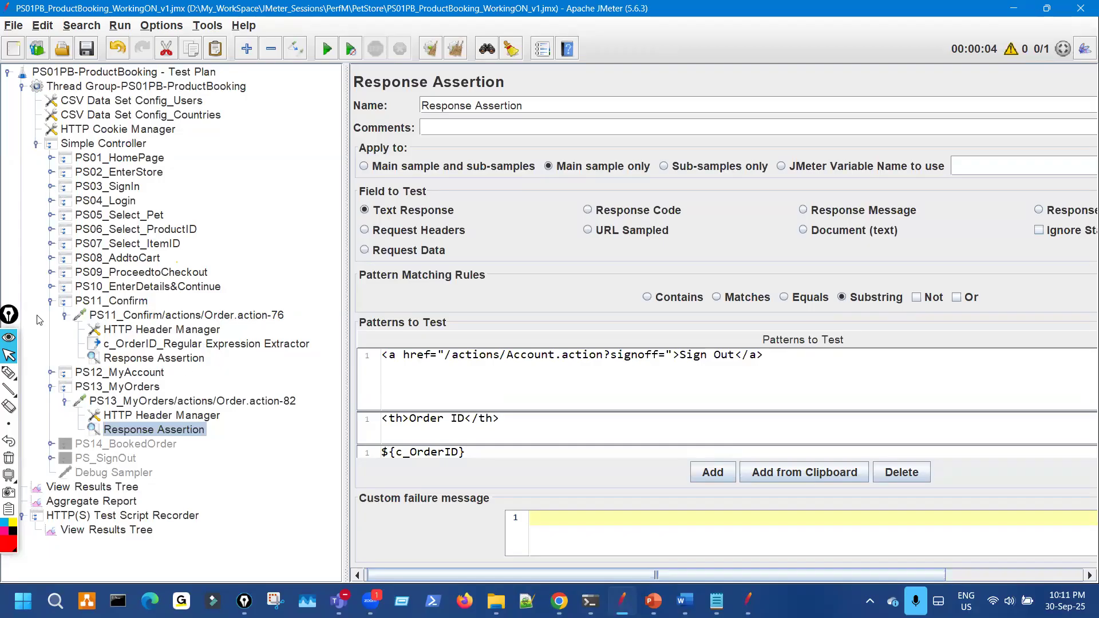
# Step: Copy the Sign Out link pattern from the PS13_MyOrders Response Assertion and collapse the PS11_Confirm controller and the PS13_MyOrders request
pyautogui.doubleClick(530, 355)
pyautogui.hotkey('ctrl', 'a')
pyautogui.hotkey('ctrl', 'c')
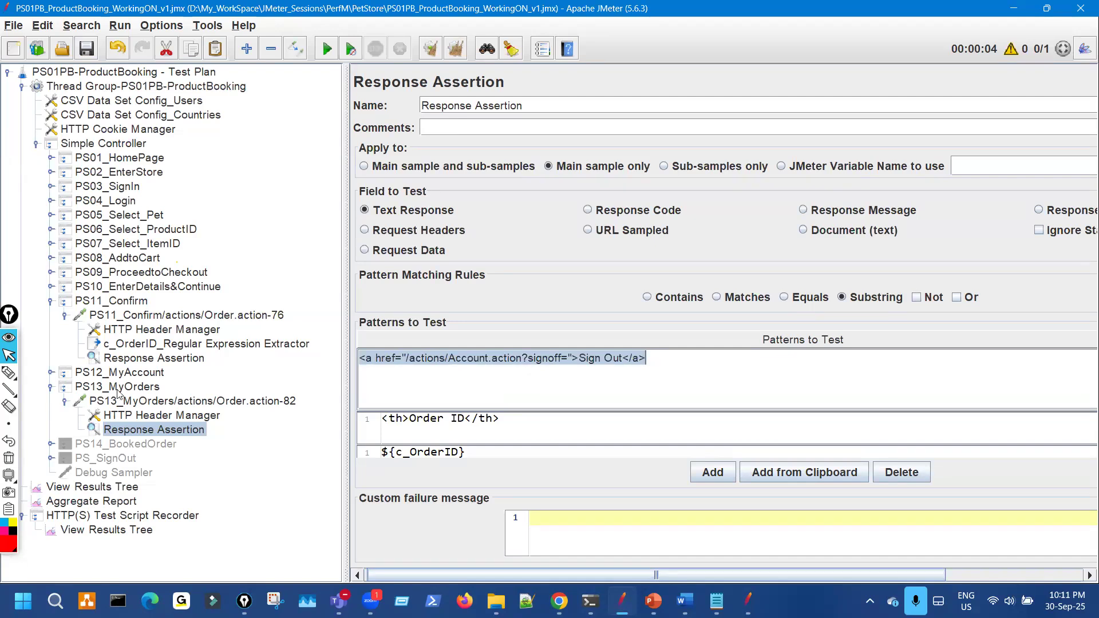
pyautogui.click(64, 315)
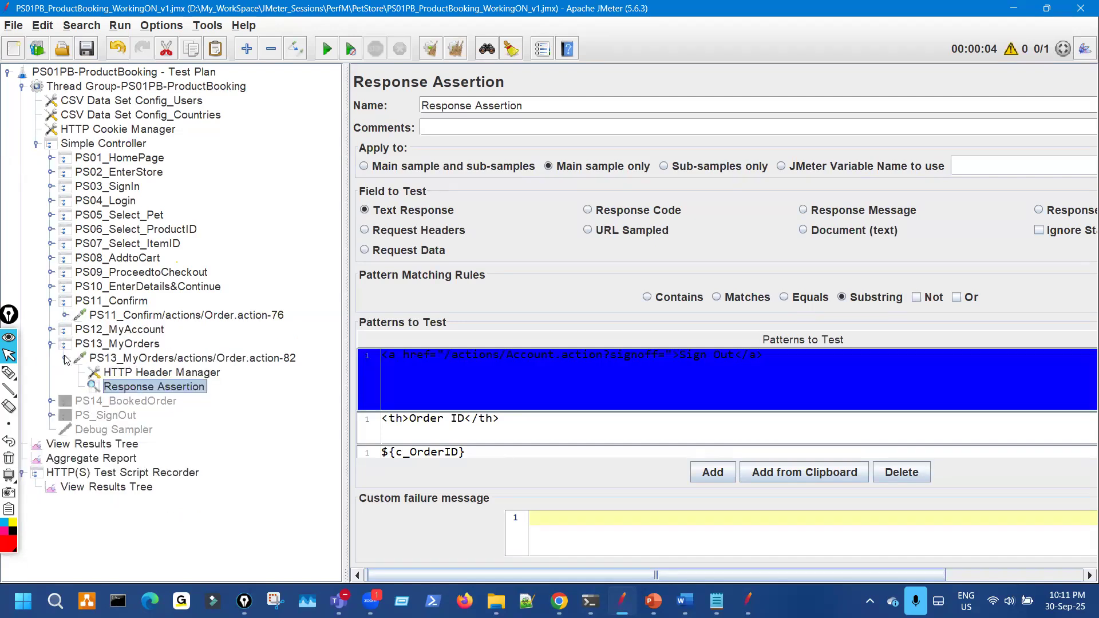
pyautogui.click(64, 358)
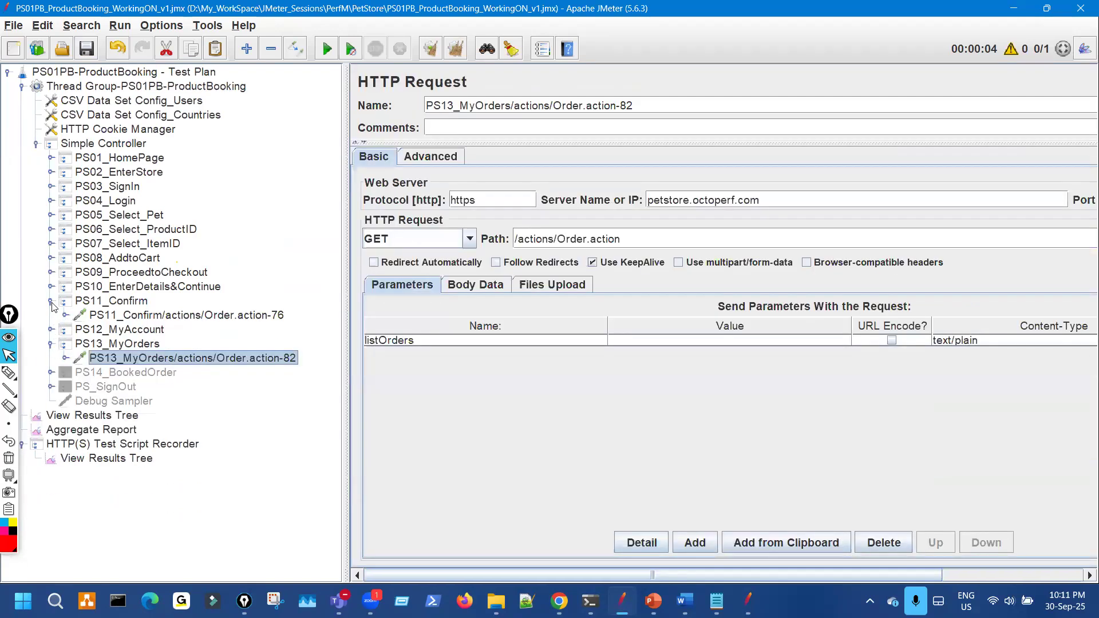
pyautogui.click(51, 302)
# Step: Enable the PS14_BookedOrder controller and open its PS14_BookedOrder/actions/Order.action-84 request
pyautogui.click(116, 359)
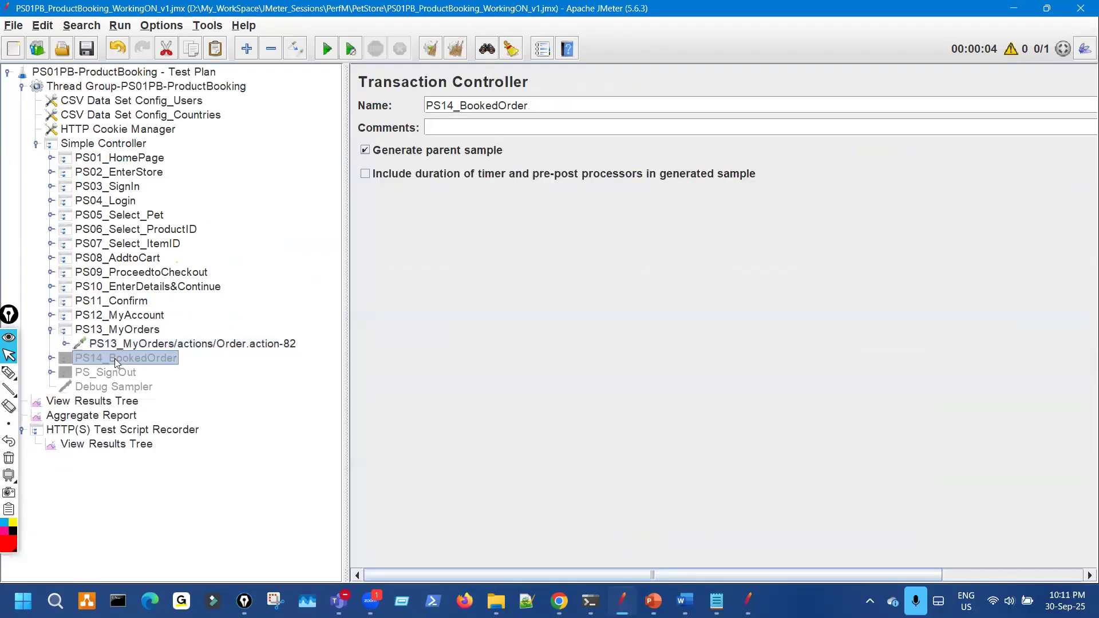
pyautogui.hotkey('ctrl', 't')
pyautogui.click(51, 359)
pyautogui.click(113, 373)
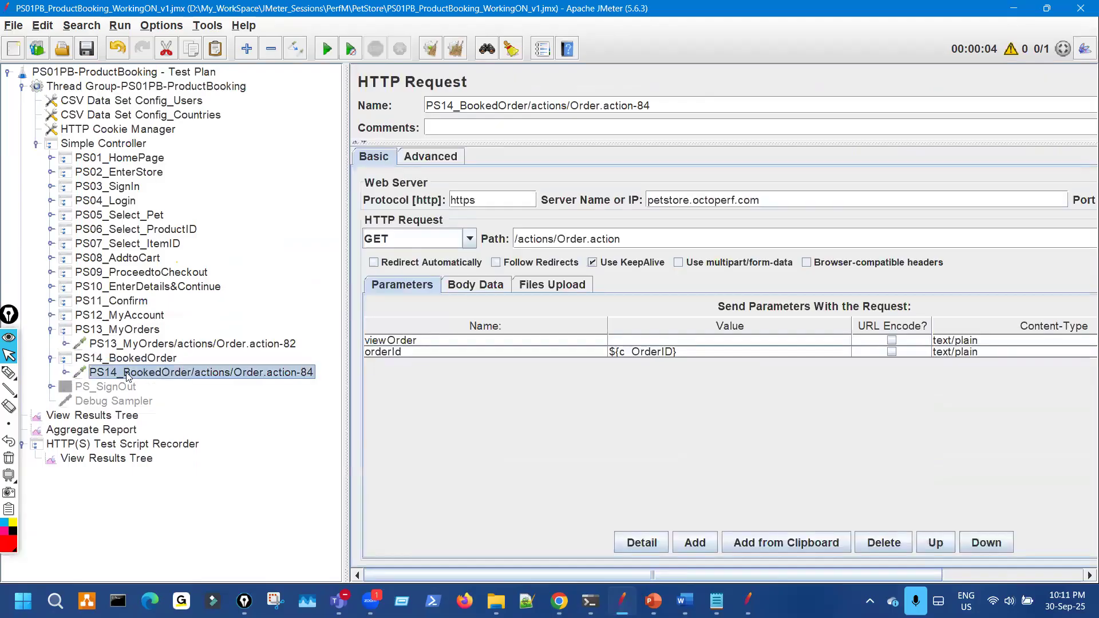
# Step: Add a Response Assertion to the PS14_BookedOrder request with the copied pattern <a href="/actions/Account.action?signoff=">Sign Out</a>
pyautogui.rightClick(127, 376)
pyautogui.moveTo(171, 251)
pyautogui.moveTo(349, 251)
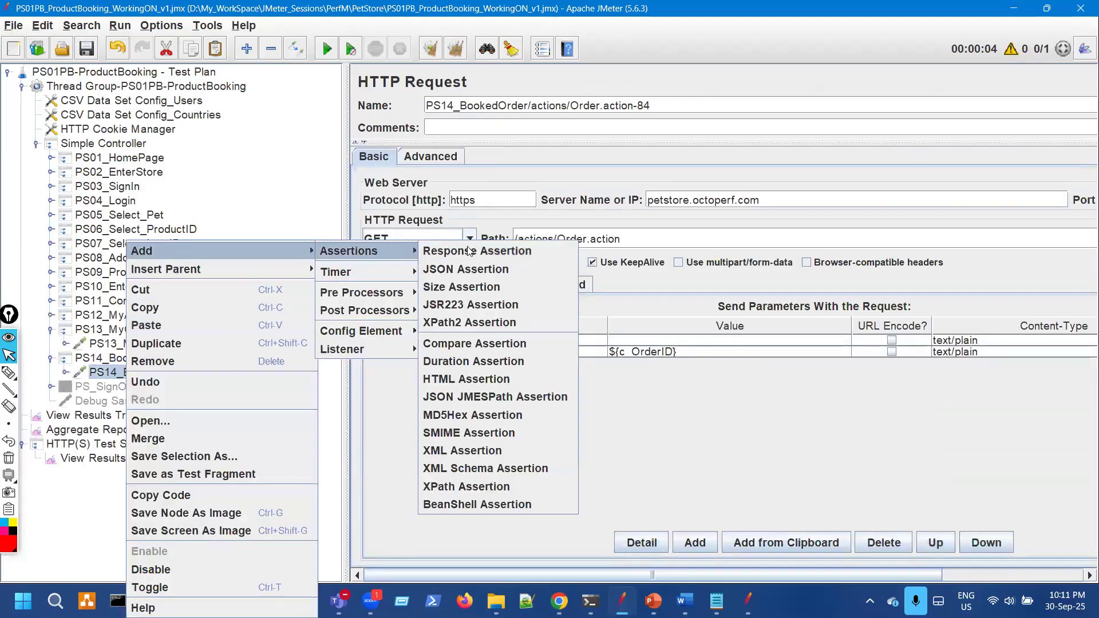
pyautogui.click(468, 251)
pyautogui.moveTo(348, 285); pyautogui.dragTo(217, 285)
pyautogui.click(580, 472)
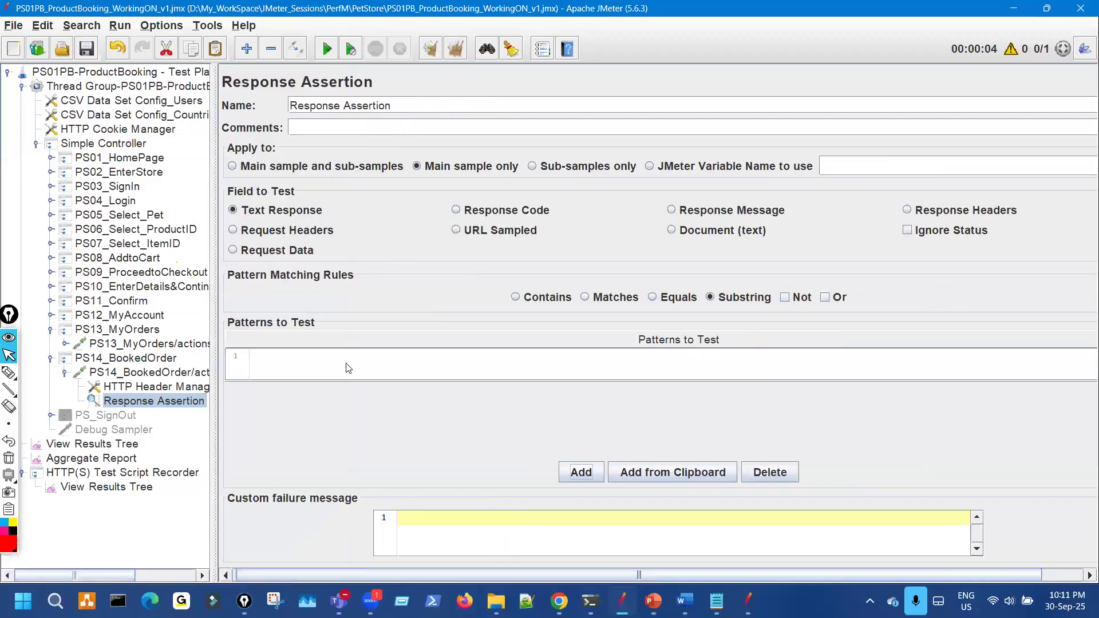
pyautogui.doubleClick(347, 363)
pyautogui.hotkey('ctrl', 'v')
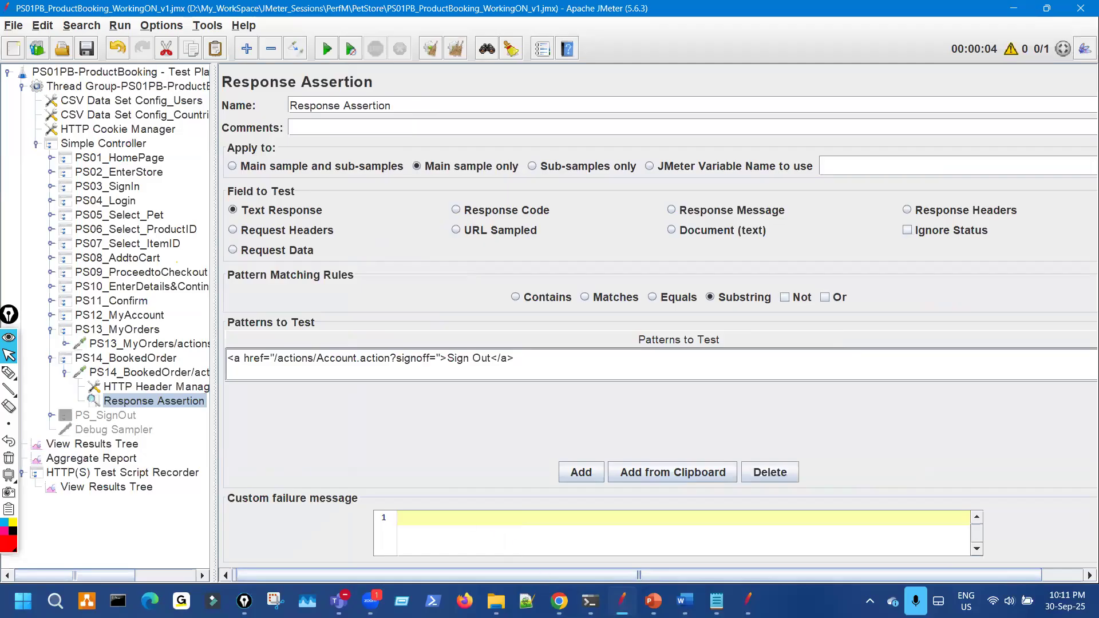
# Step: Switch to the JPetStore page in Chrome and open the last order in the My Orders list
pyautogui.hotkey('alt', 'Tab')
pyautogui.scroll(-5, 97, 521)
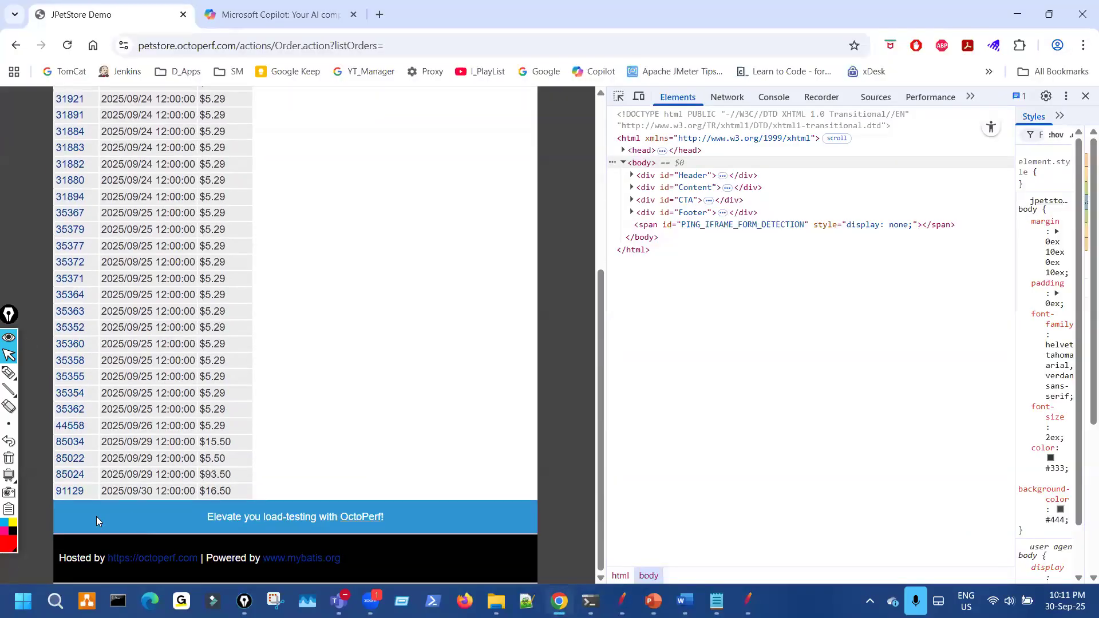
pyautogui.click(73, 491)
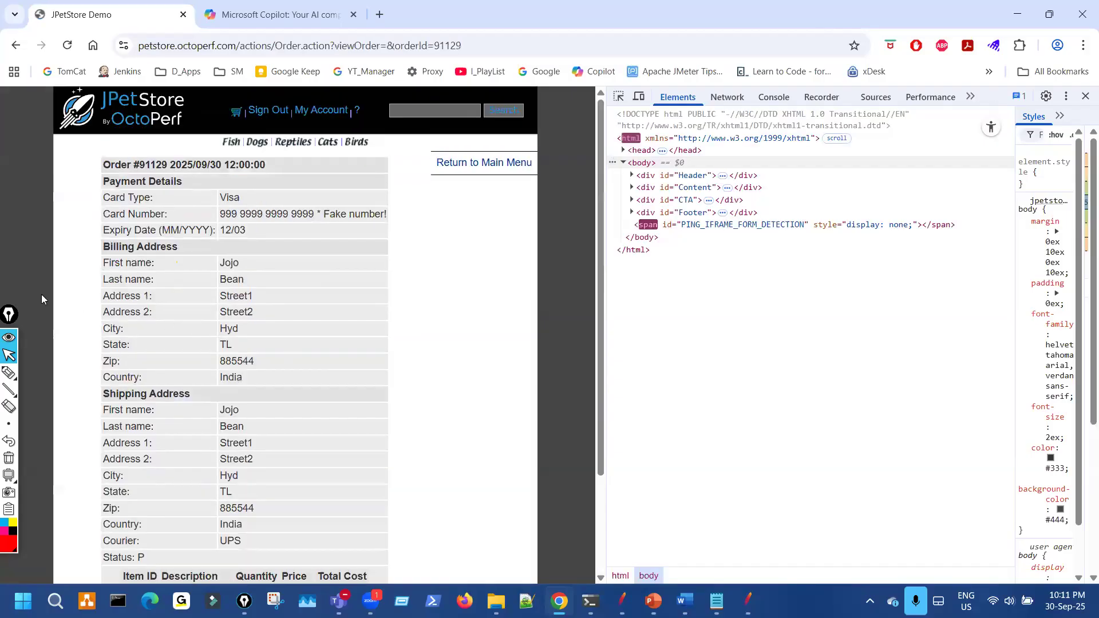
# Step: Mark the Sign Out link, the order number in the URL and heading, and the ordered item's ID with the pen, and clear all marks
pyautogui.click(8, 373)
pyautogui.moveTo(280, 98)
pyautogui.mouseDown()
pyautogui.moveTo(296, 117)
pyautogui.moveTo(271, 83)
pyautogui.mouseUp()
pyautogui.moveTo(426, 150); pyautogui.dragTo(442, 143)
pyautogui.moveTo(465, 52)
pyautogui.mouseDown()
pyautogui.moveTo(453, 68)
pyautogui.moveTo(440, 58)
pyautogui.moveTo(466, 47)
pyautogui.moveTo(428, 57)
pyautogui.mouseUp()
pyautogui.moveTo(139, 152)
pyautogui.mouseDown()
pyautogui.moveTo(162, 198)
pyautogui.moveTo(148, 155)
pyautogui.mouseUp()
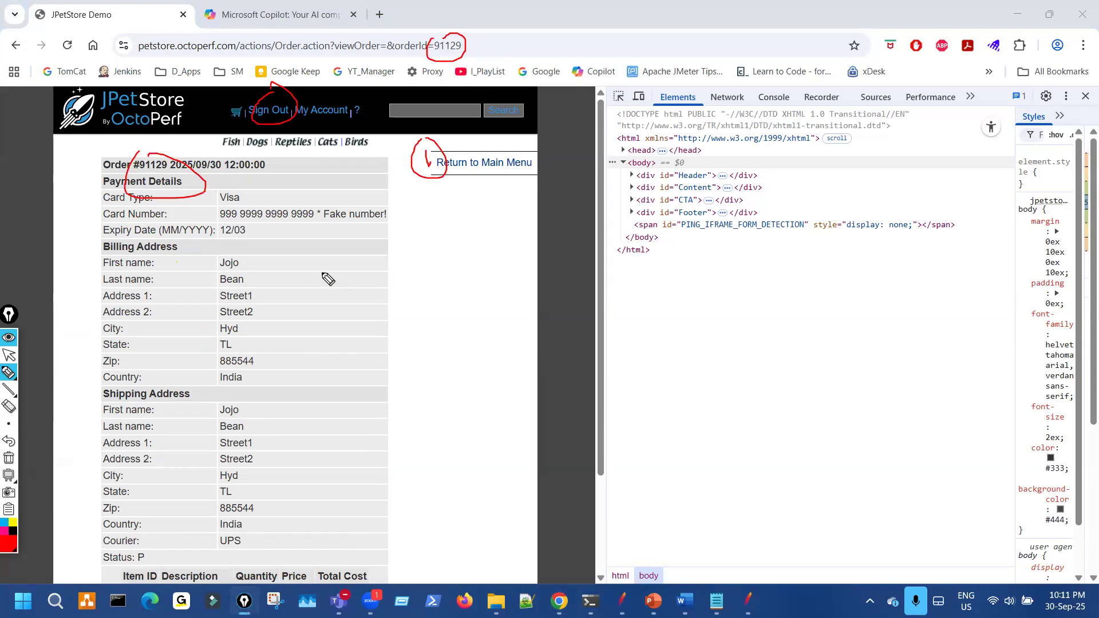
pyautogui.moveTo(409, 283)
pyautogui.mouseDown()
pyautogui.moveTo(410, 298)
pyautogui.moveTo(425, 289)
pyautogui.moveTo(407, 264)
pyautogui.mouseUp()
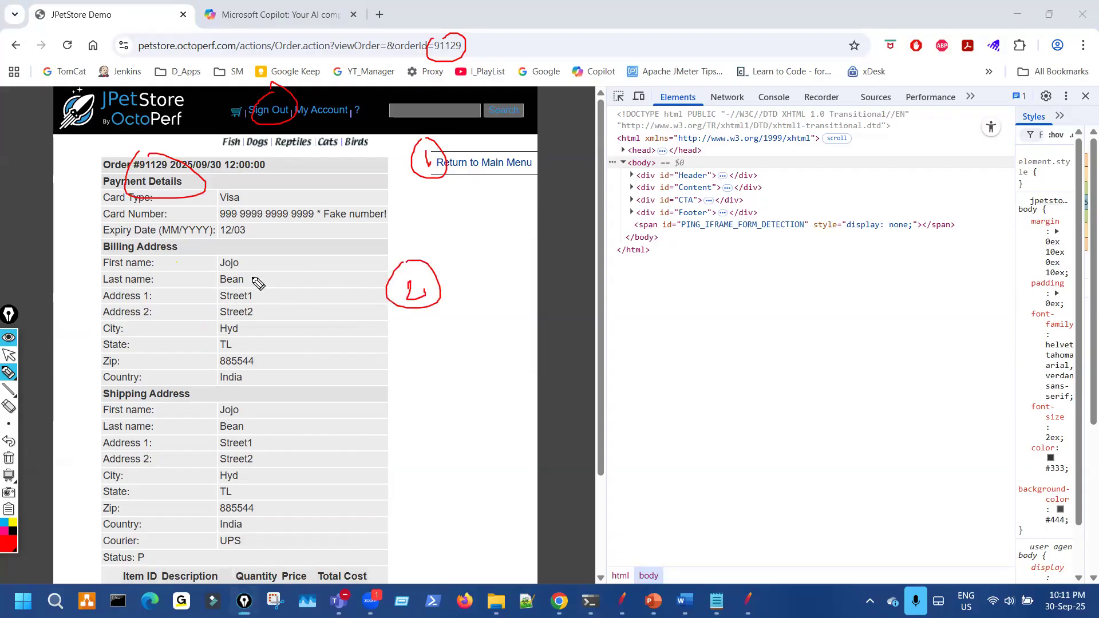
pyautogui.scroll(-3, 279, 346)
pyautogui.moveTo(145, 467)
pyautogui.mouseDown()
pyautogui.moveTo(154, 473)
pyautogui.moveTo(150, 458)
pyautogui.mouseUp()
pyautogui.moveTo(440, 435)
pyautogui.mouseDown()
pyautogui.moveTo(439, 473)
pyautogui.moveTo(435, 426)
pyautogui.mouseUp()
pyautogui.press('Escape')
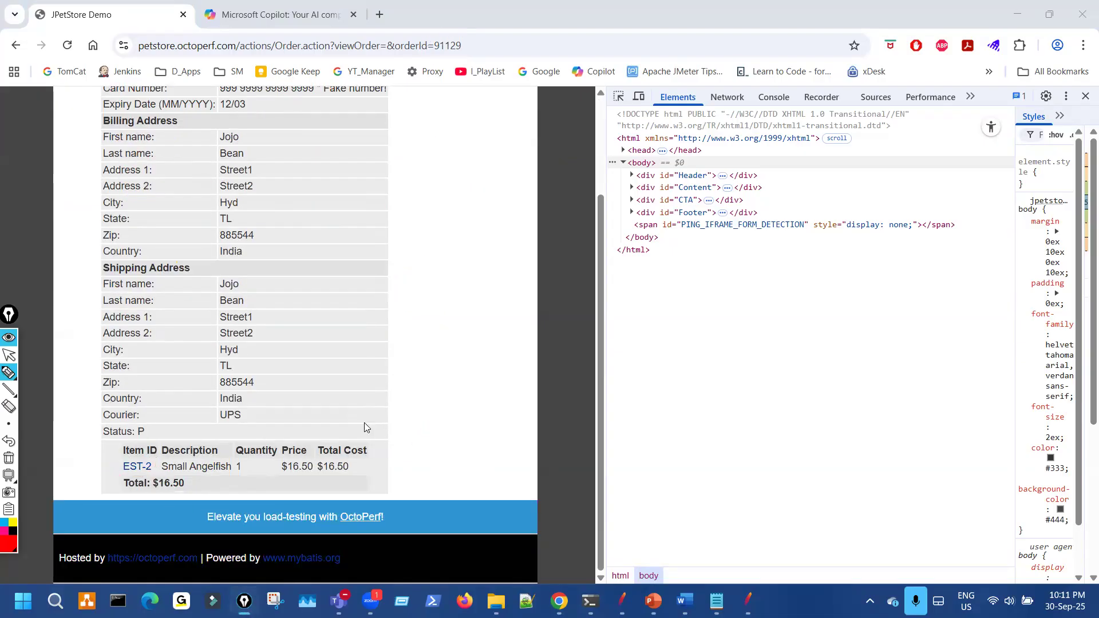
# Step: Switch to JMeter and add the pattern ${c_OrderID}, copied from PS13_MyOrders' Response Assertion, to the Response Assertion of the PS14_BookedOrder request
pyautogui.scroll(3, 376, 380)
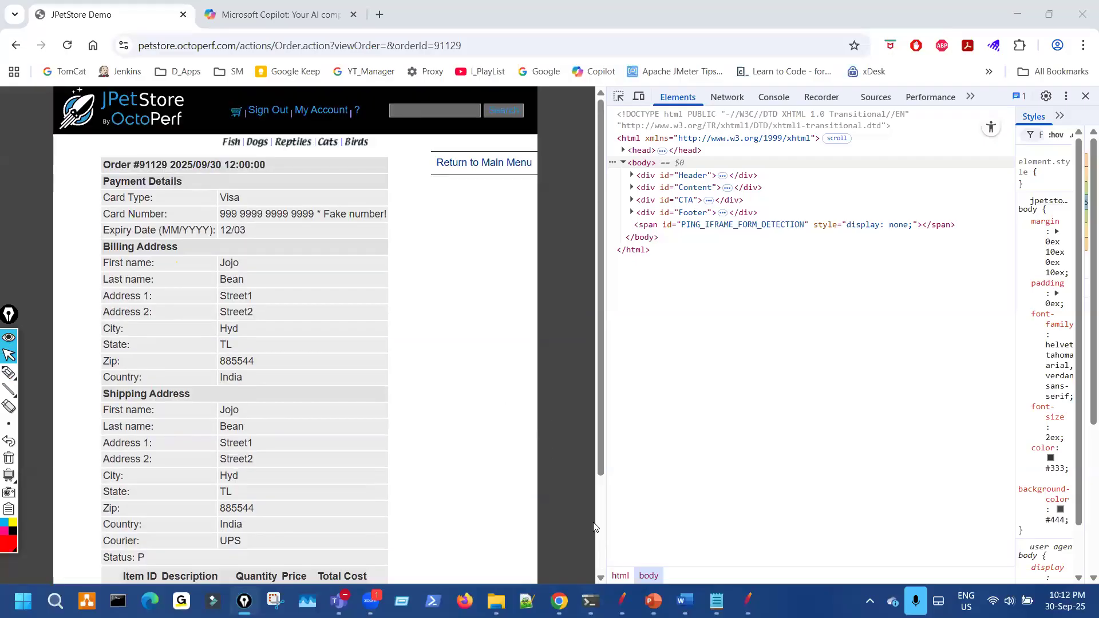
pyautogui.moveTo(623, 601)
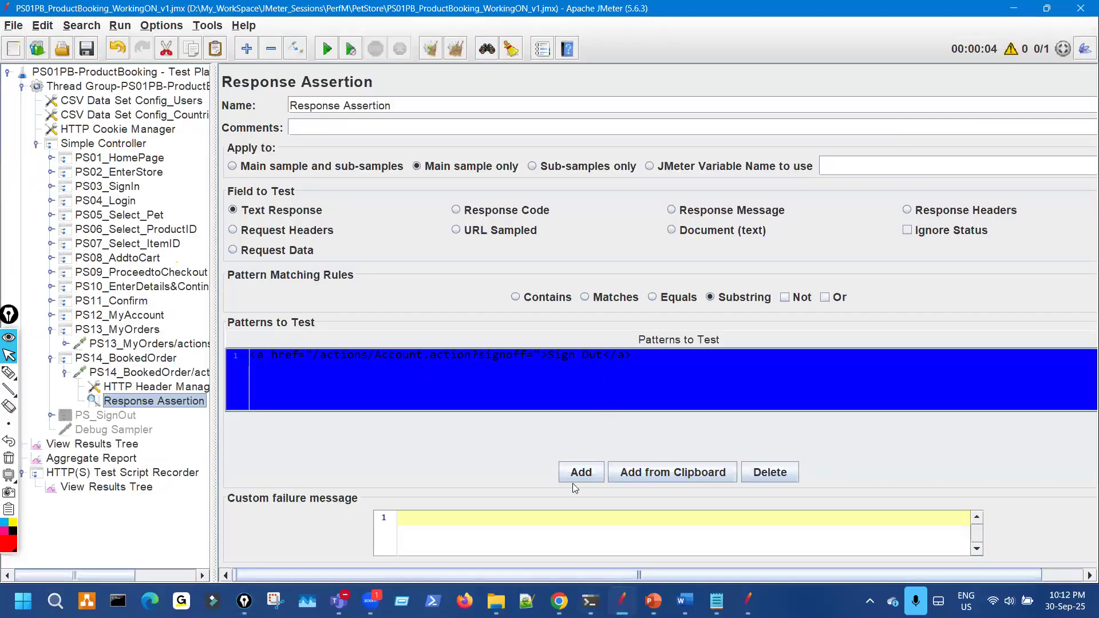
pyautogui.click(577, 476)
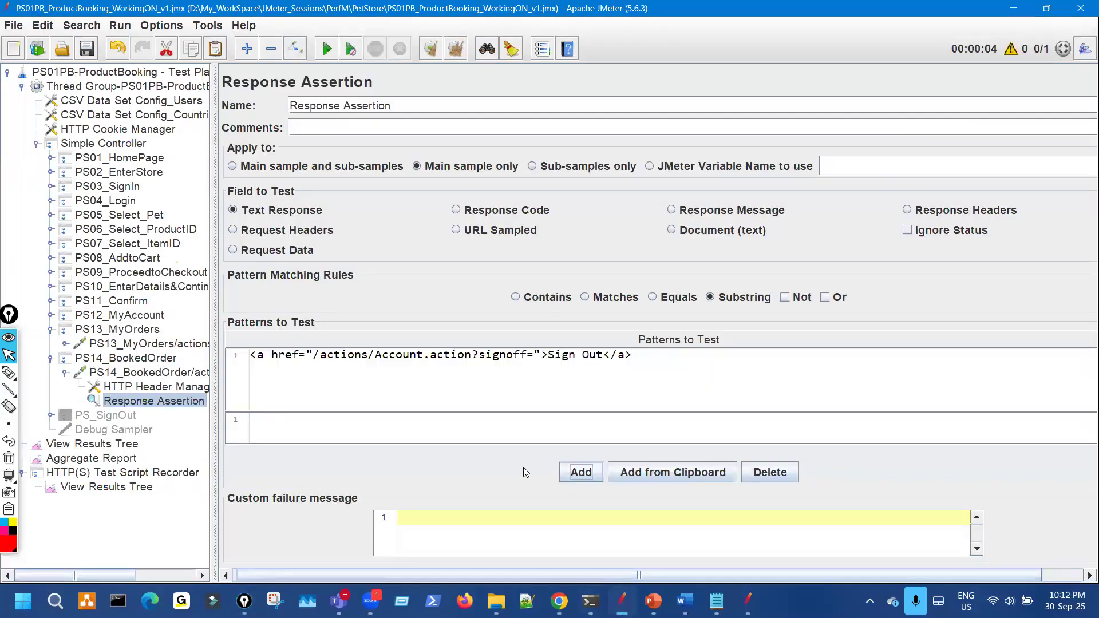
pyautogui.click(66, 344)
pyautogui.click(132, 371)
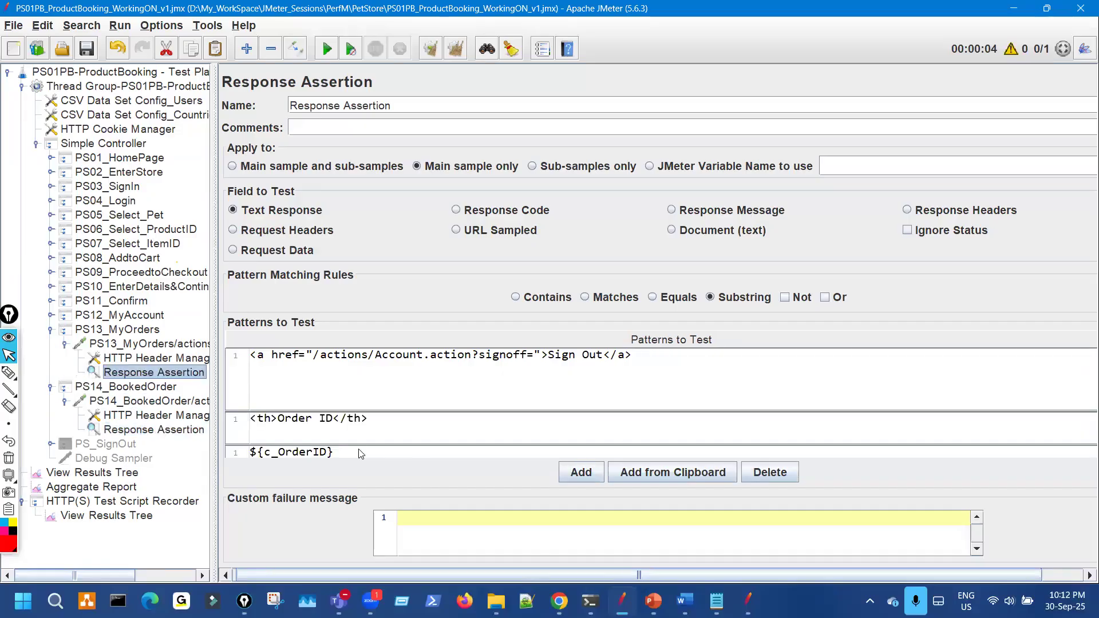
pyautogui.doubleClick(361, 454)
pyautogui.moveTo(359, 448); pyautogui.dragTo(175, 439)
pyautogui.hotkey('ctrl', 'c')
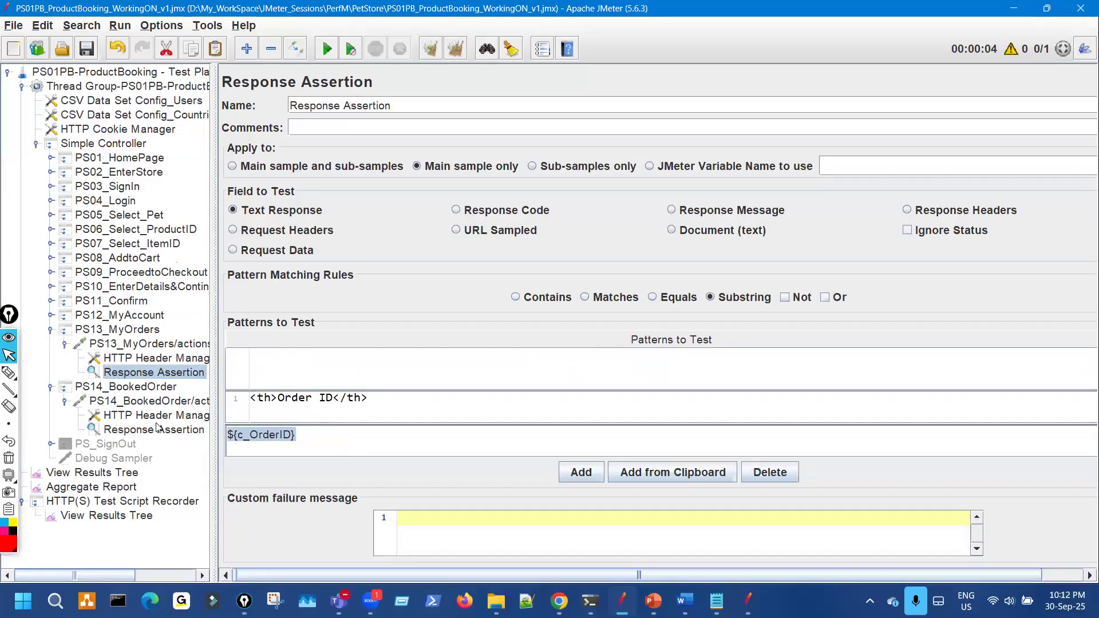
pyautogui.click(158, 427)
pyautogui.doubleClick(358, 422)
pyautogui.hotkey('ctrl', 'v')
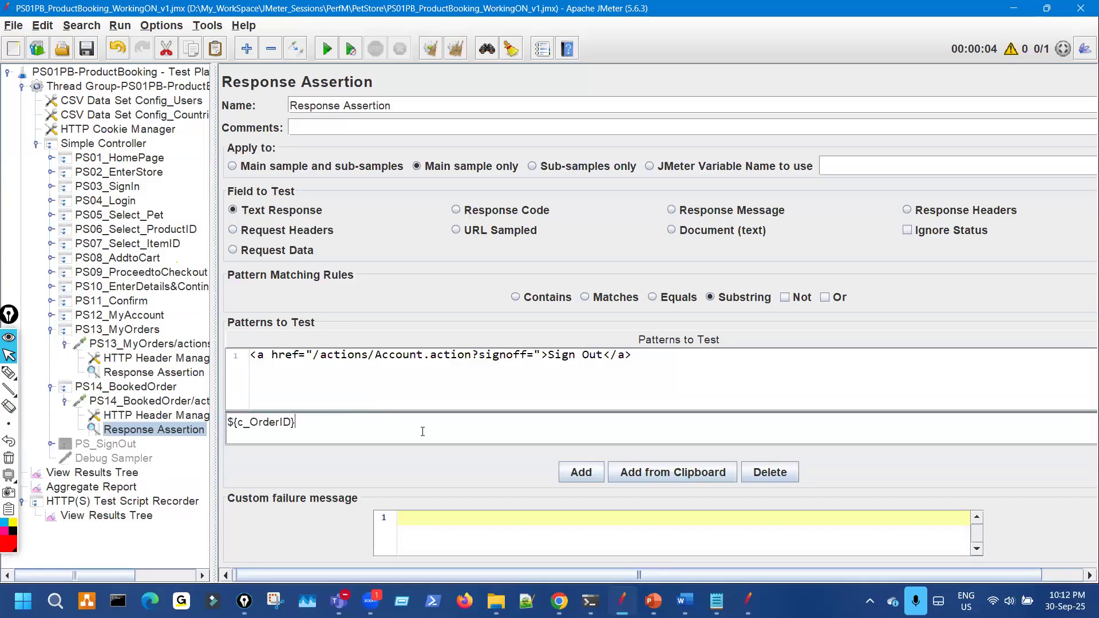
# Step: Add another pattern row to the PS14_BookedOrder assertion and copy the ${c_ItemID} pattern from PS11_Confirm's Response Assertion
pyautogui.click(577, 470)
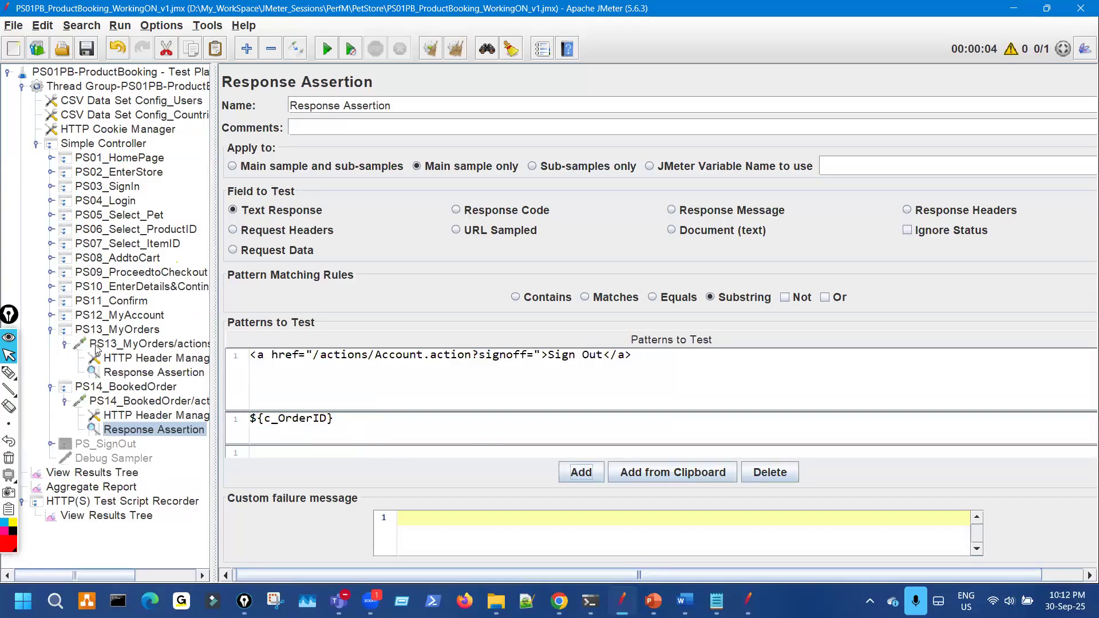
pyautogui.click(53, 305)
pyautogui.click(66, 316)
pyautogui.click(150, 358)
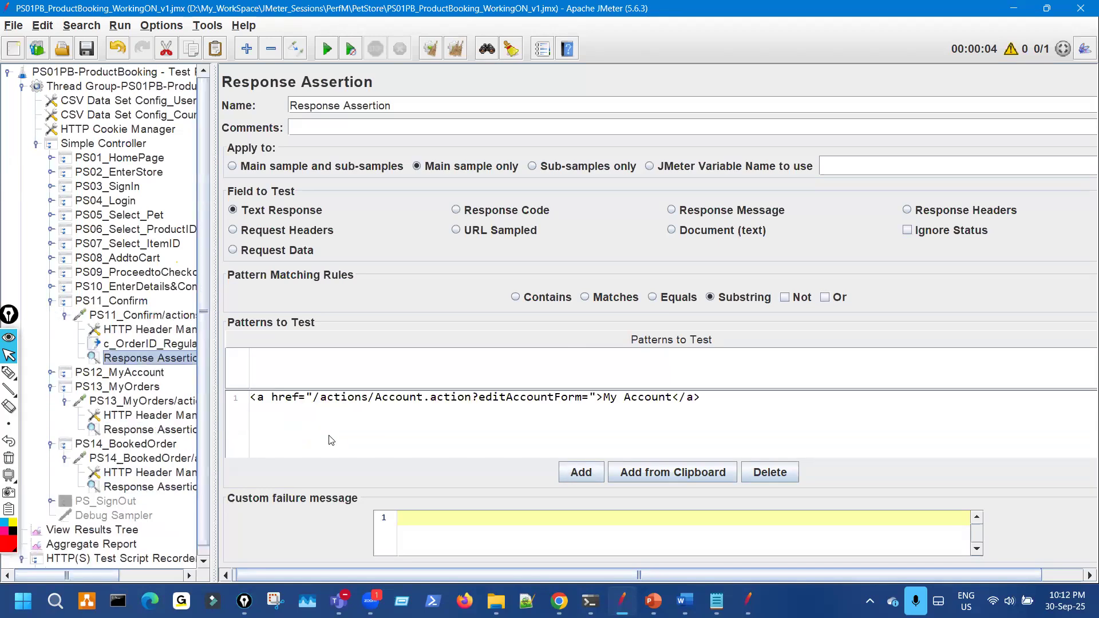
pyautogui.doubleClick(367, 441)
pyautogui.hotkey('ctrl', 'c')
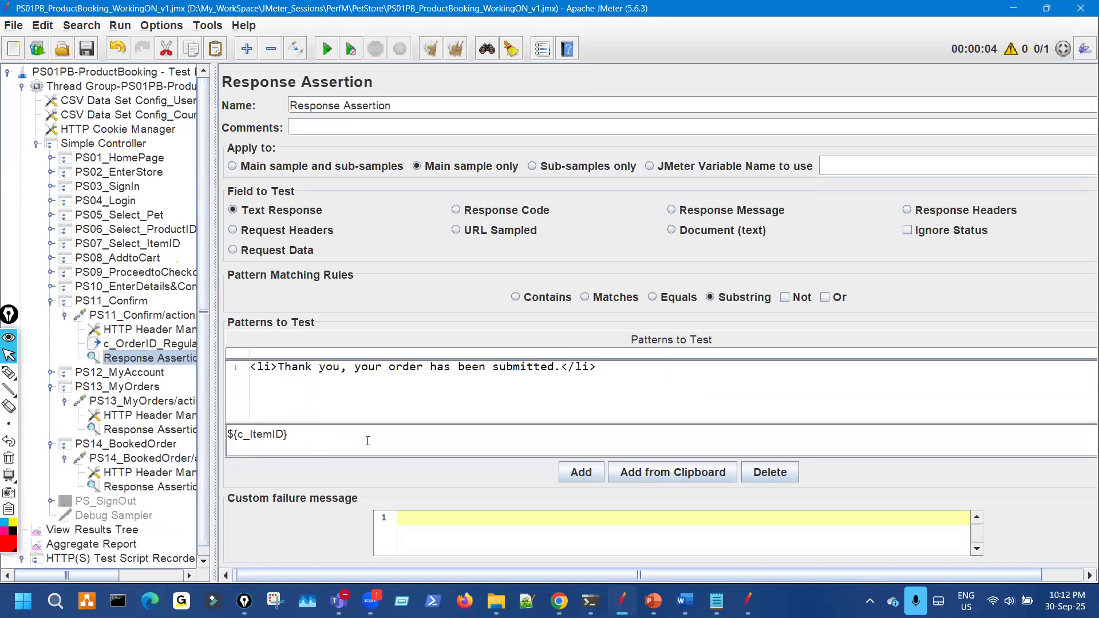
pyautogui.click(65, 317)
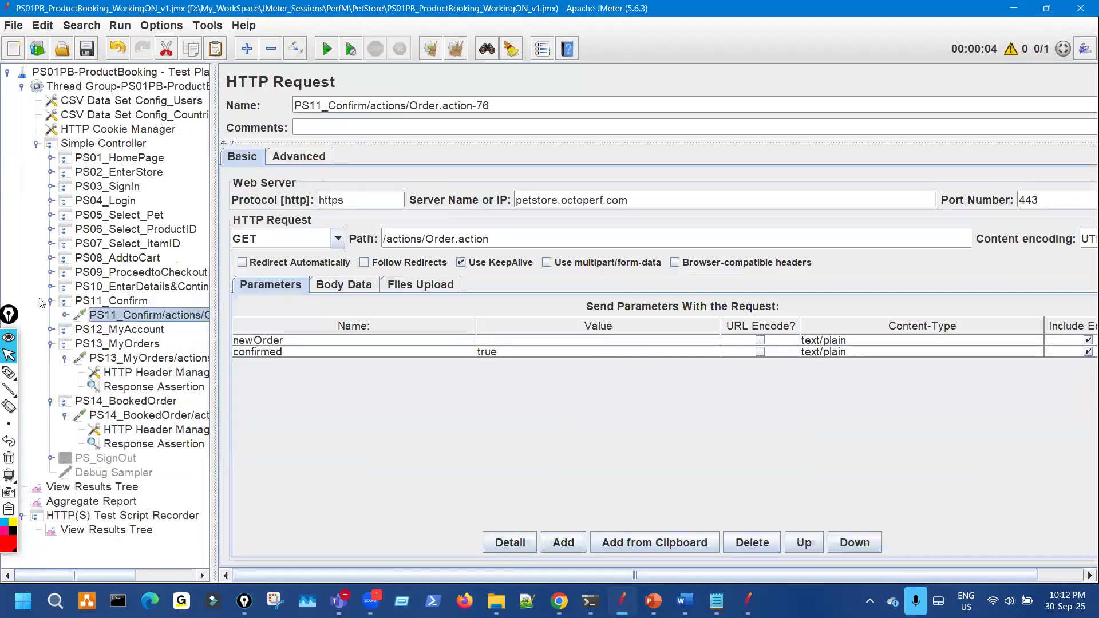
pyautogui.click(50, 302)
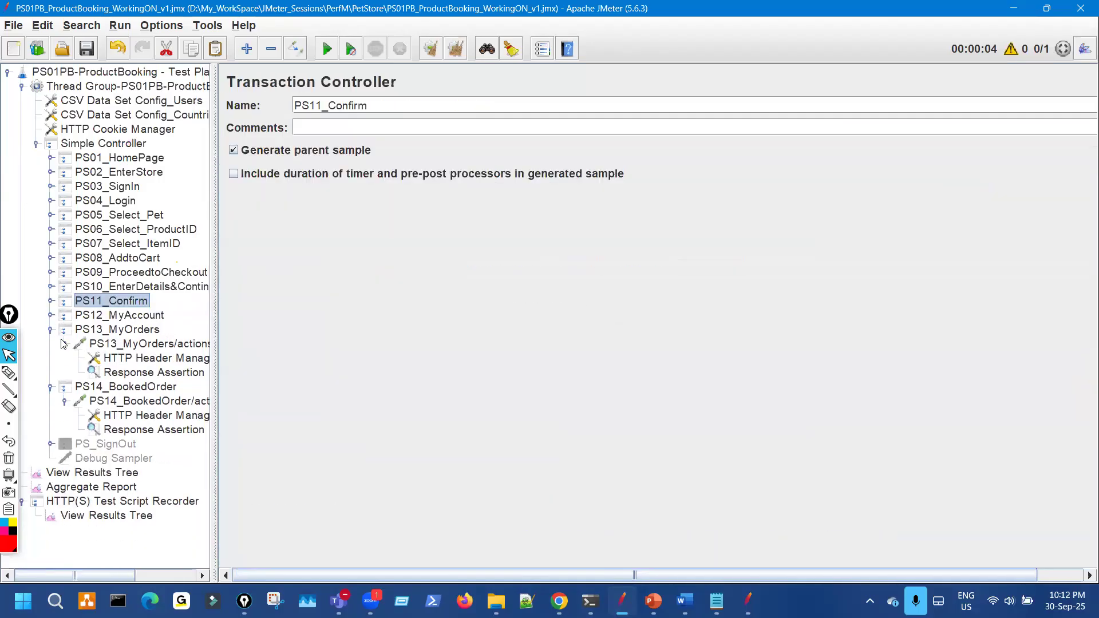
# Step: Paste ${c_ItemID} as the third pattern of the PS14_BookedOrder Response Assertion, and collapse the PS13_MyOrders and PS14_BookedOrder controllers
pyautogui.click(112, 374)
pyautogui.click(65, 345)
pyautogui.click(51, 330)
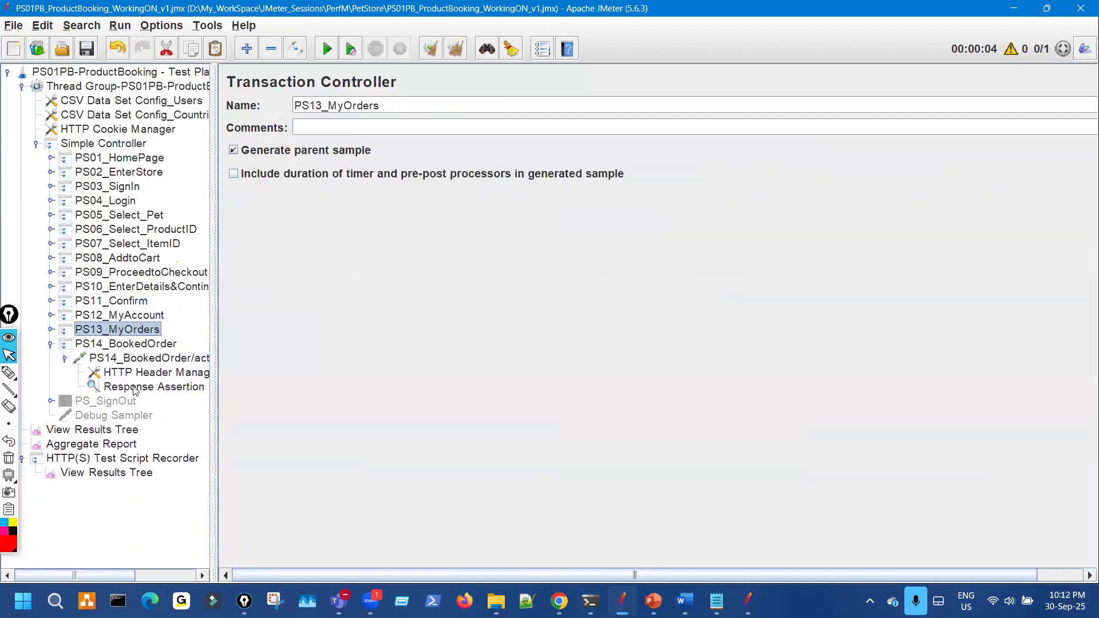
pyautogui.click(154, 386)
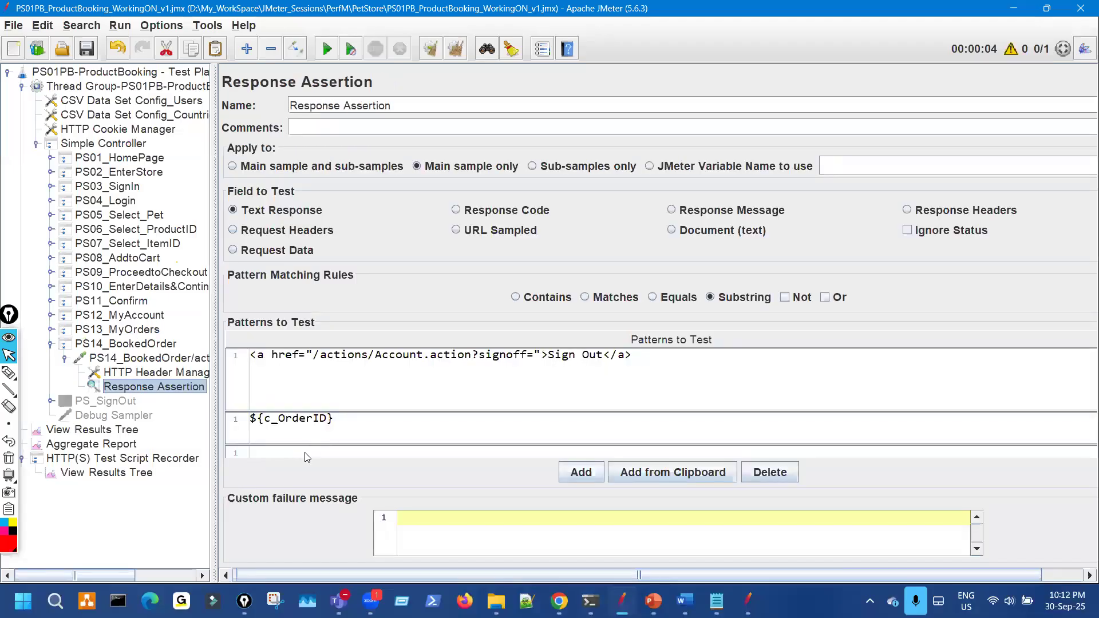
pyautogui.click(308, 455)
pyautogui.click(311, 438)
pyautogui.hotkey('ctrl', 'v')
pyautogui.click(65, 359)
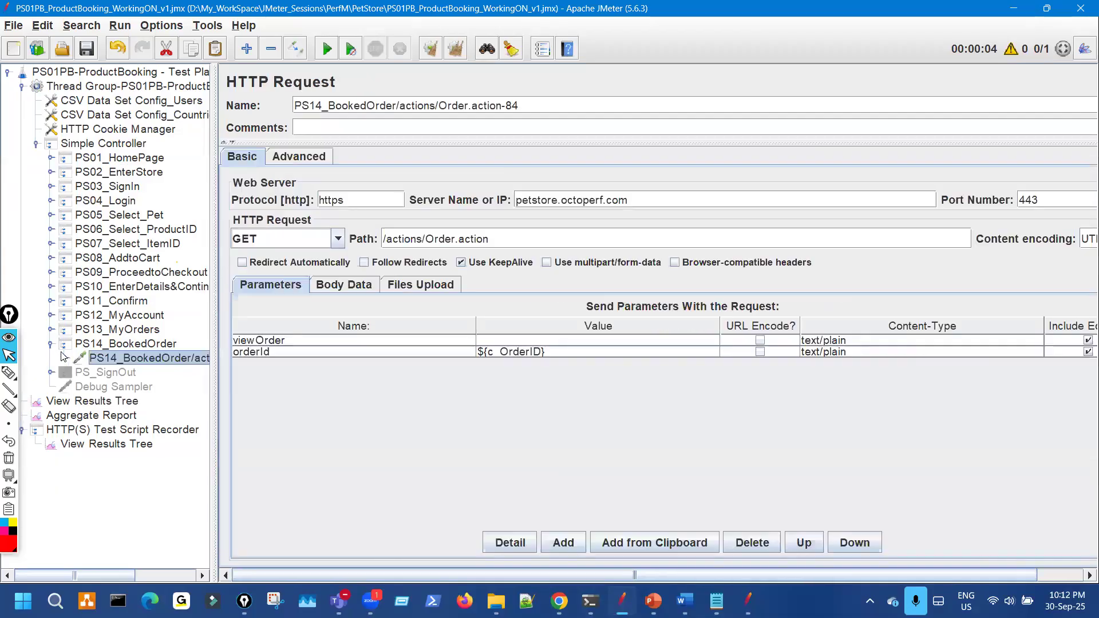
pyautogui.click(51, 344)
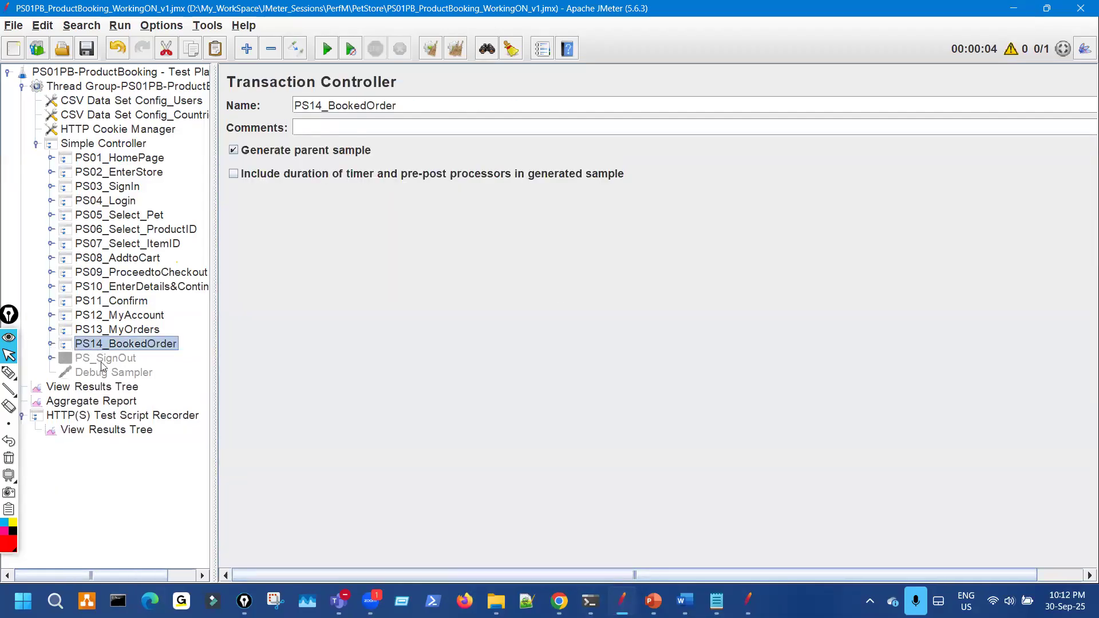
# Step: Enable and expand the PS_SignOut controller, and switch back to the JPetStore order page in Chrome
pyautogui.click(85, 361)
pyautogui.click(51, 359)
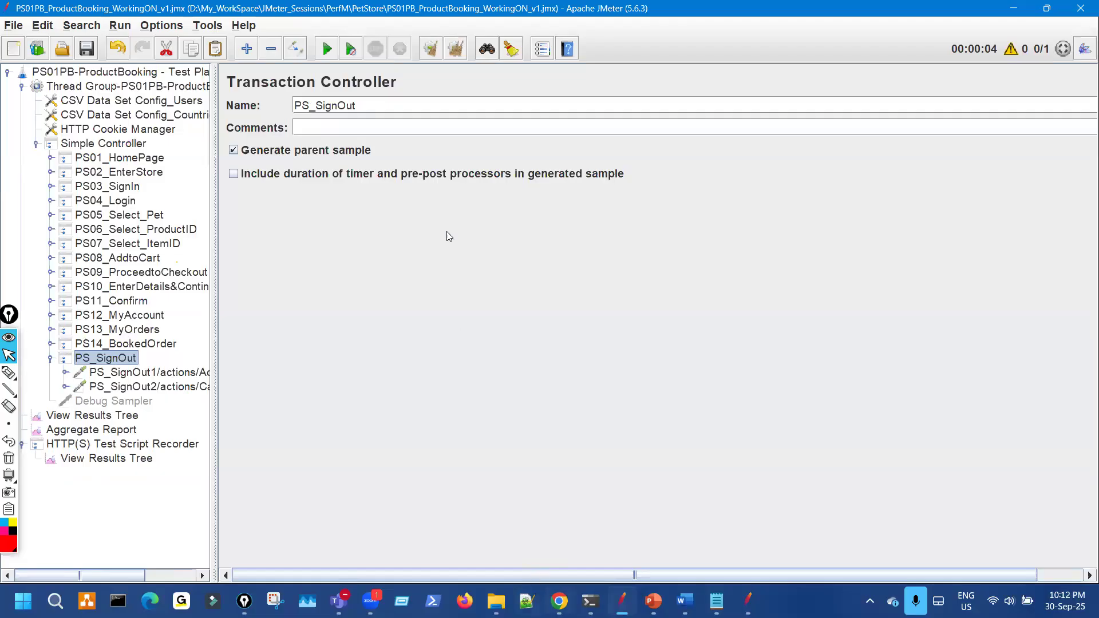
pyautogui.hotkey('alt', 'Tab')
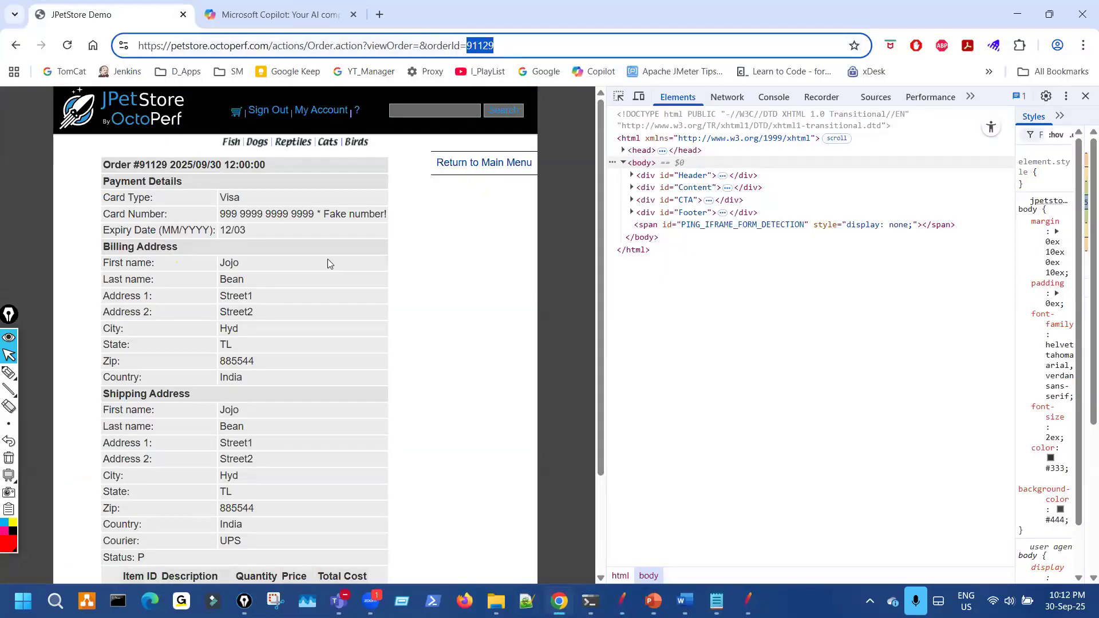
# Step: Mark the billing and shipping details, the order number in the heading and the ordered item's ID with the pen, clearing each mark
pyautogui.scroll(-3, 258, 354)
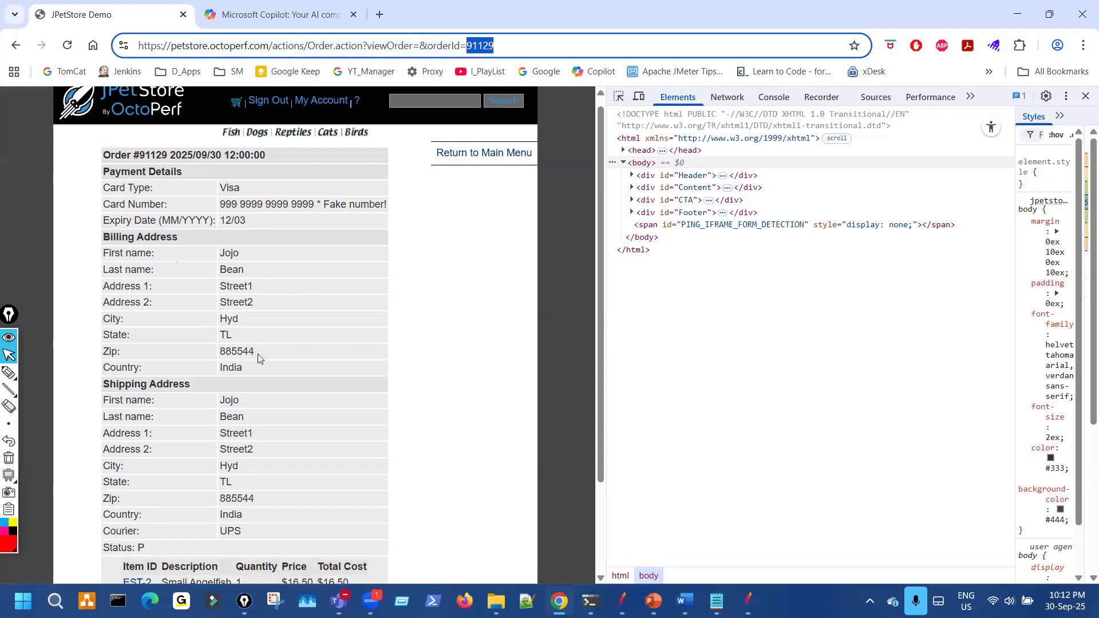
pyautogui.scroll(3, 258, 359)
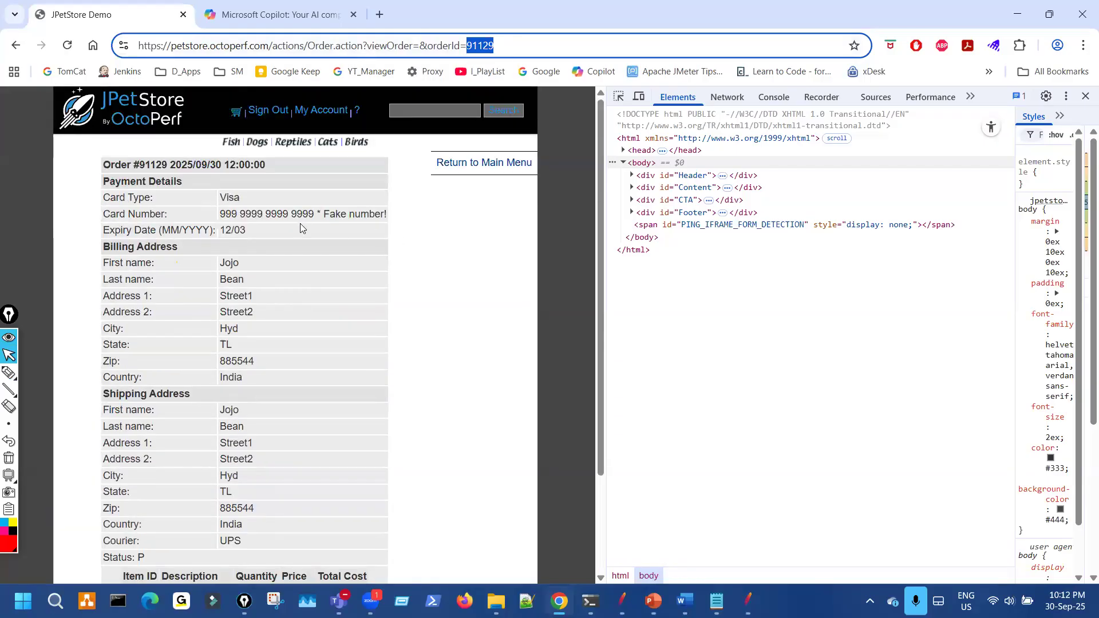
pyautogui.hotkey('ctrl', 'shift', 'p')
pyautogui.moveTo(255, 229)
pyautogui.mouseDown()
pyautogui.moveTo(277, 421)
pyautogui.moveTo(233, 397)
pyautogui.mouseUp()
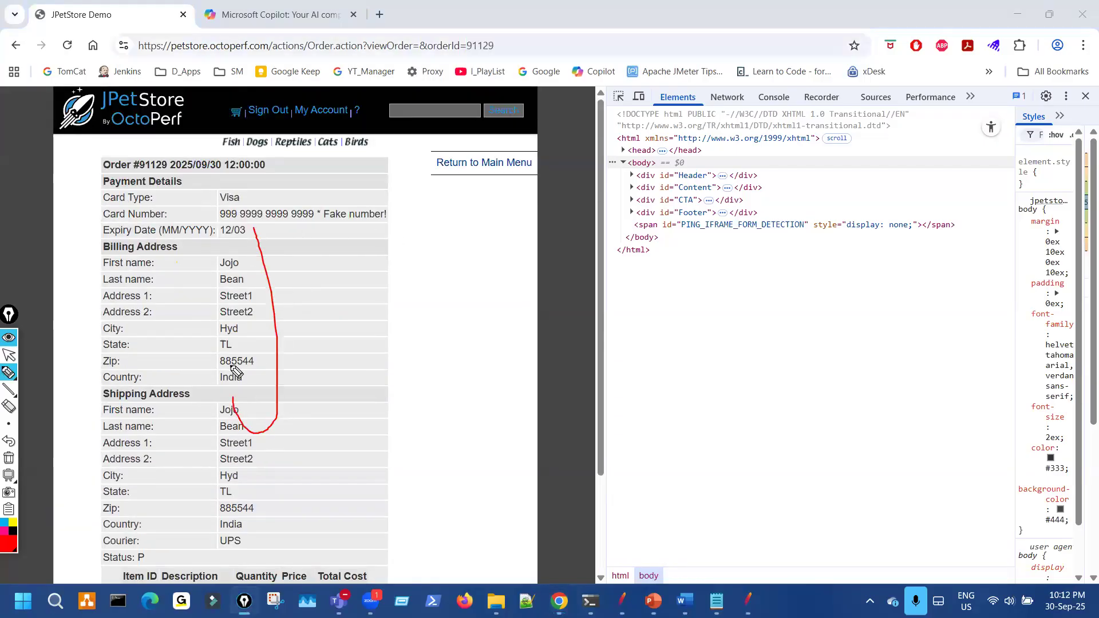
pyautogui.hotkey('ctrl', 'shift', '7')
pyautogui.moveTo(147, 155); pyautogui.dragTo(135, 157)
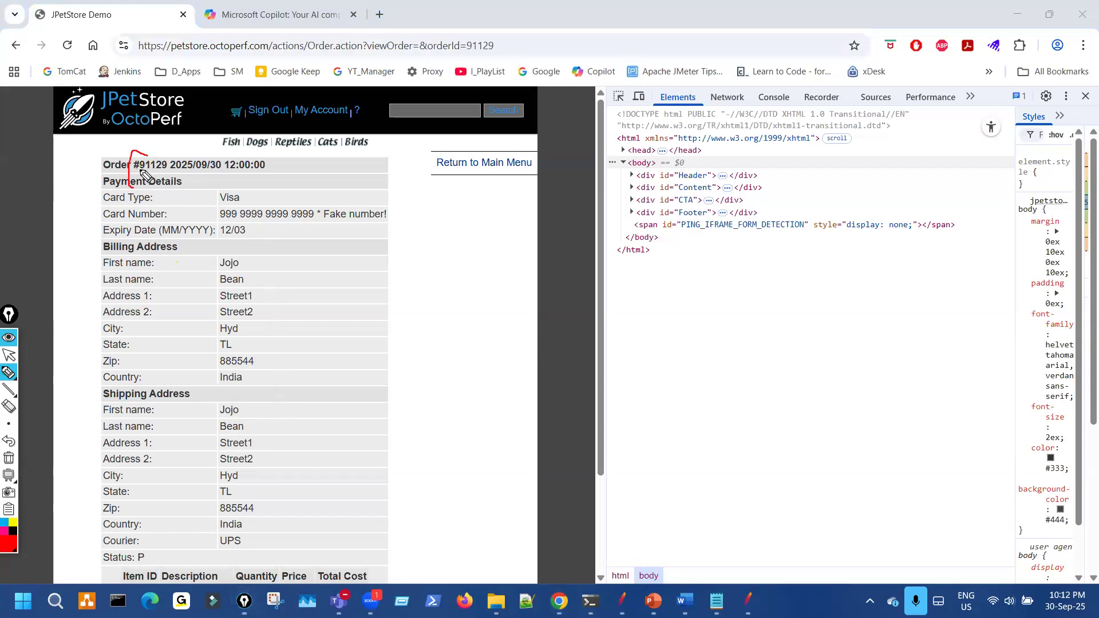
pyautogui.hotkey('ctrl', 'shift', '7')
pyautogui.hotkey('ctrl', 'shift', '2')
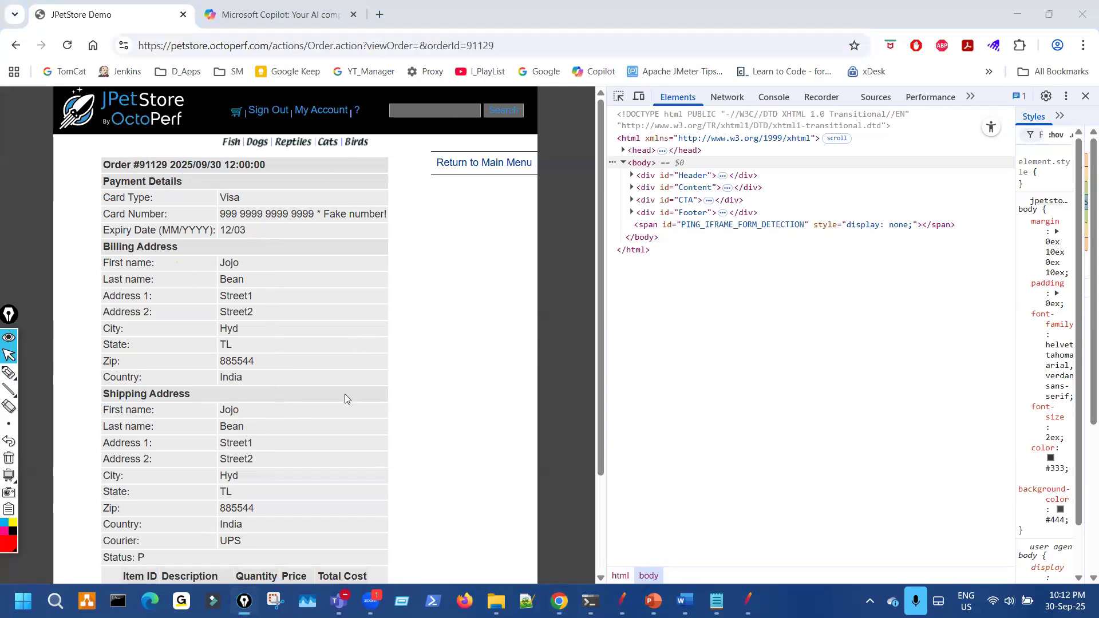
pyautogui.scroll(-3, 344, 394)
pyautogui.hotkey('ctrl', 'shift', '3')
pyautogui.moveTo(142, 445)
pyautogui.mouseDown()
pyautogui.moveTo(124, 471)
pyautogui.moveTo(166, 441)
pyautogui.mouseUp()
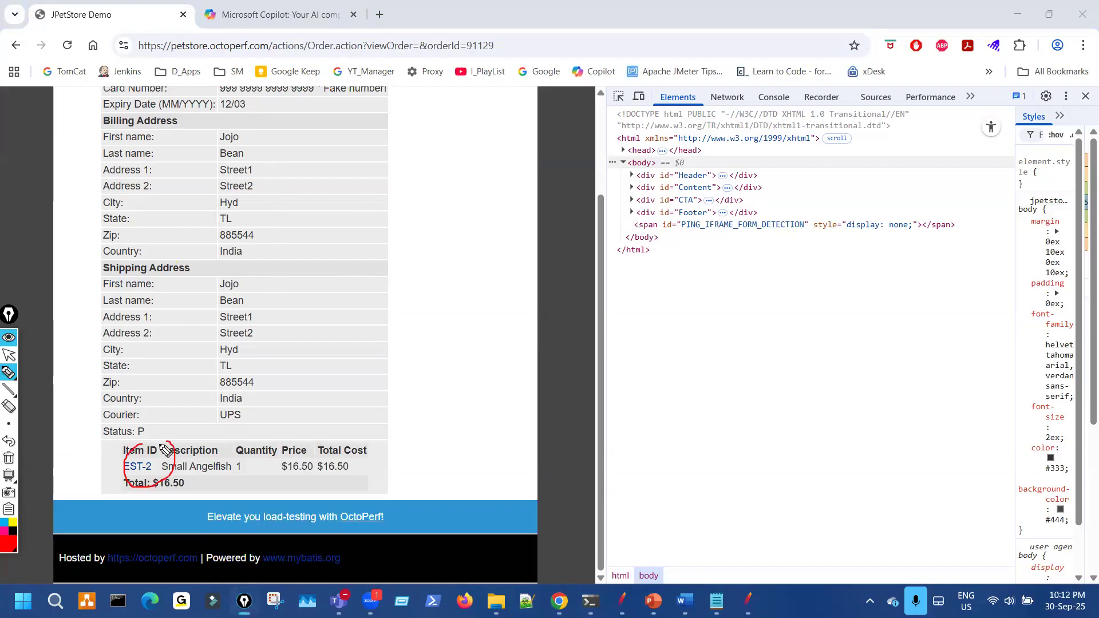
pyautogui.hotkey('ctrl', 'shift', '7')
pyautogui.hotkey('ctrl', 'shift', '2')
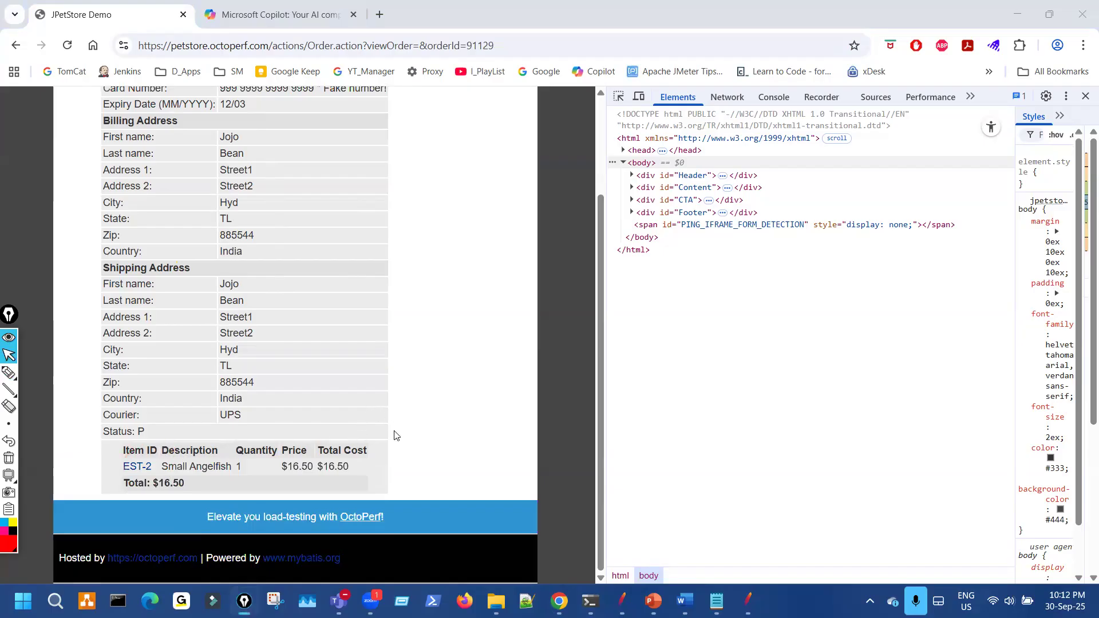
pyautogui.scroll(3, 394, 436)
pyautogui.scroll(1, 385, 381)
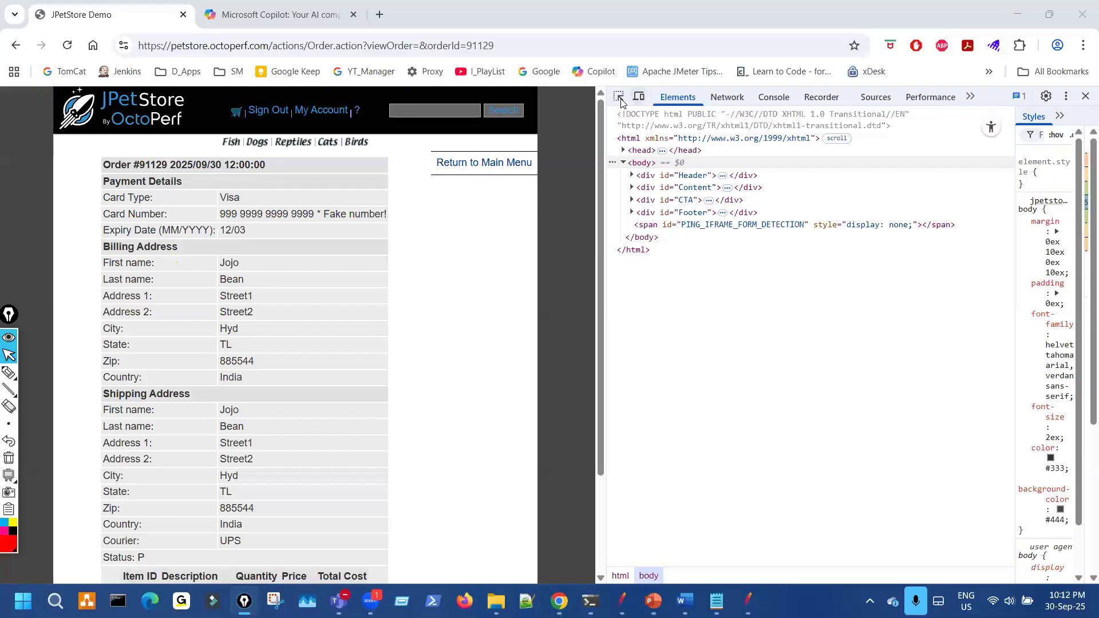
# Step: Clear the recorded network requests, sign out of JPetStore to capture the sign-out requests, and widen the developer tools
pyautogui.click(725, 99)
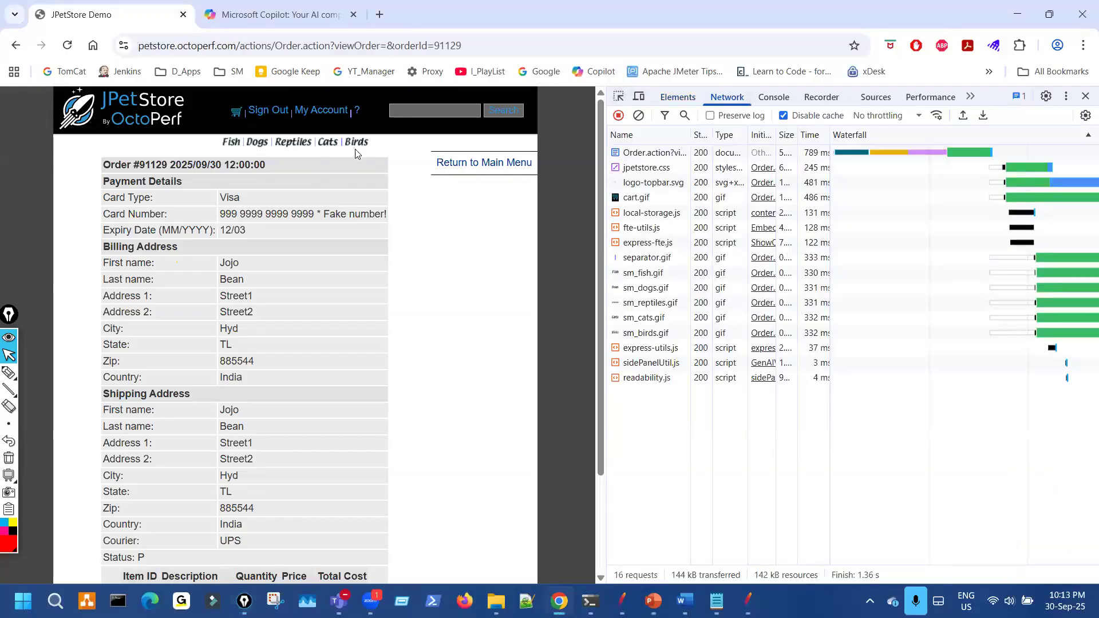
pyautogui.click(638, 116)
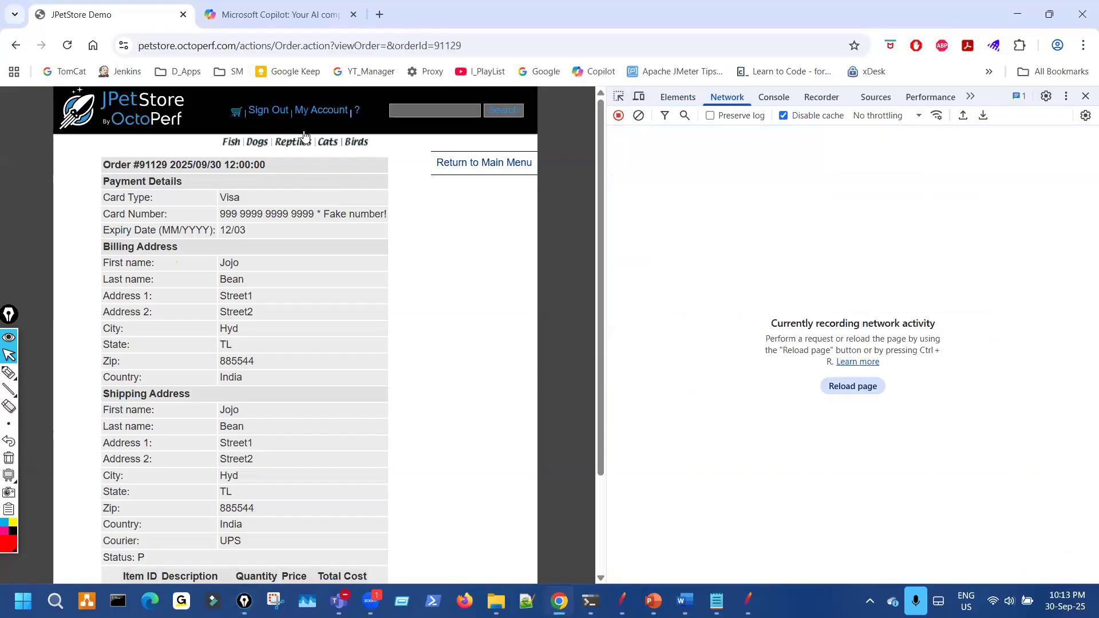
pyautogui.click(278, 114)
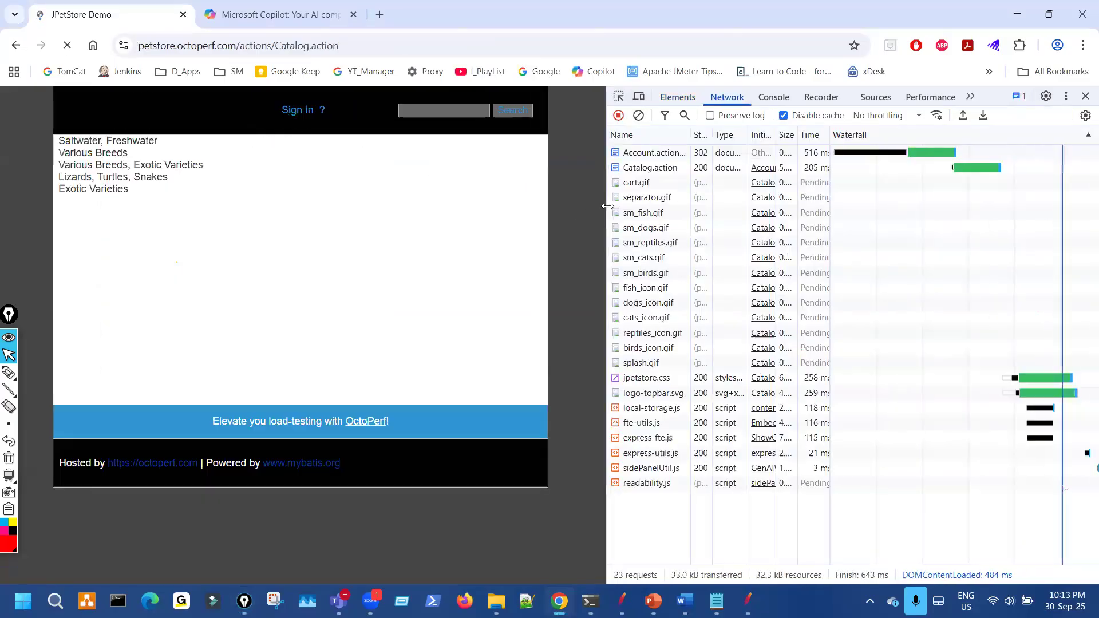
pyautogui.moveTo(607, 208); pyautogui.dragTo(500, 207)
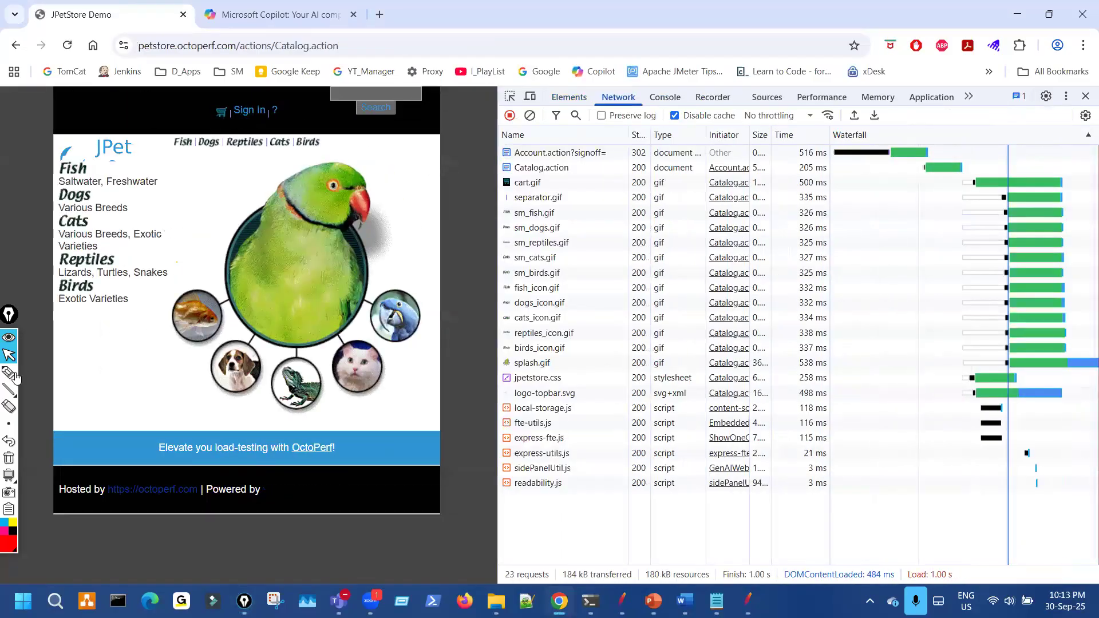
# Step: Mark the Account.action?signoff= status with a no-response-body note, the Catalog.action status and the Sign In link with the pen, and clear all marks
pyautogui.click(26, 372)
pyautogui.moveTo(587, 163)
pyautogui.mouseDown()
pyautogui.moveTo(622, 164)
pyautogui.moveTo(639, 143)
pyautogui.moveTo(630, 160)
pyautogui.mouseUp()
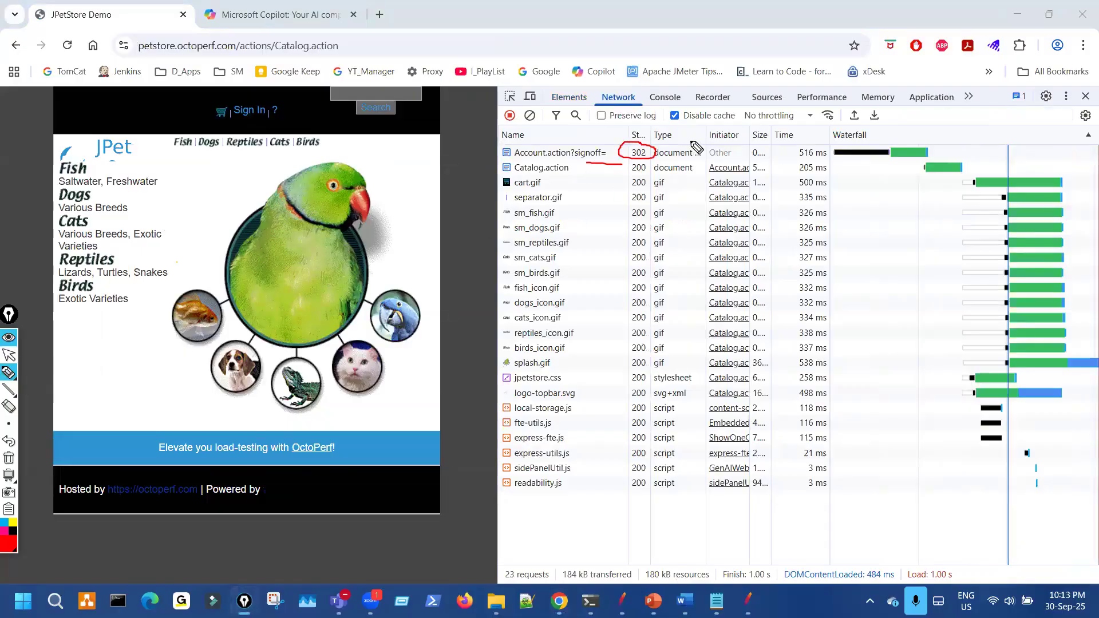
pyautogui.moveTo(713, 133); pyautogui.dragTo(685, 143)
pyautogui.moveTo(690, 137)
pyautogui.mouseDown()
pyautogui.moveTo(696, 144)
pyautogui.moveTo(770, 94)
pyautogui.moveTo(787, 100)
pyautogui.moveTo(919, 66)
pyautogui.moveTo(952, 98)
pyautogui.moveTo(985, 95)
pyautogui.moveTo(1053, 63)
pyautogui.moveTo(1036, 95)
pyautogui.mouseUp()
pyautogui.moveTo(863, 306); pyautogui.dragTo(877, 337)
pyautogui.moveTo(882, 297); pyautogui.dragTo(894, 311)
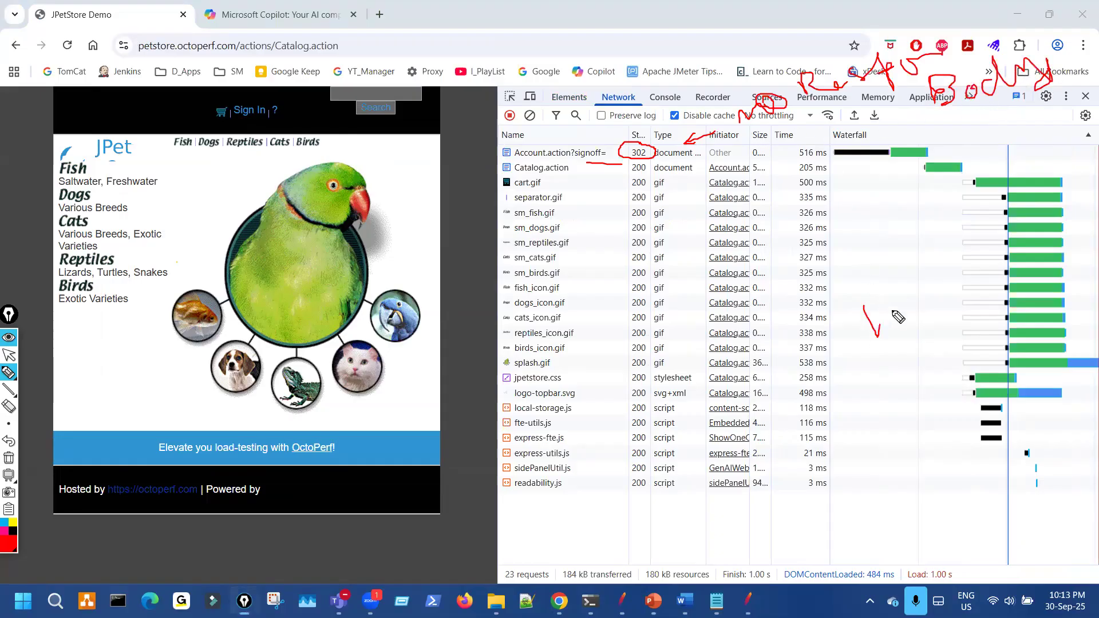
pyautogui.moveTo(652, 156)
pyautogui.mouseDown()
pyautogui.moveTo(664, 131)
pyautogui.moveTo(732, 127)
pyautogui.moveTo(693, 117)
pyautogui.mouseUp()
pyautogui.moveTo(556, 173); pyautogui.dragTo(656, 163)
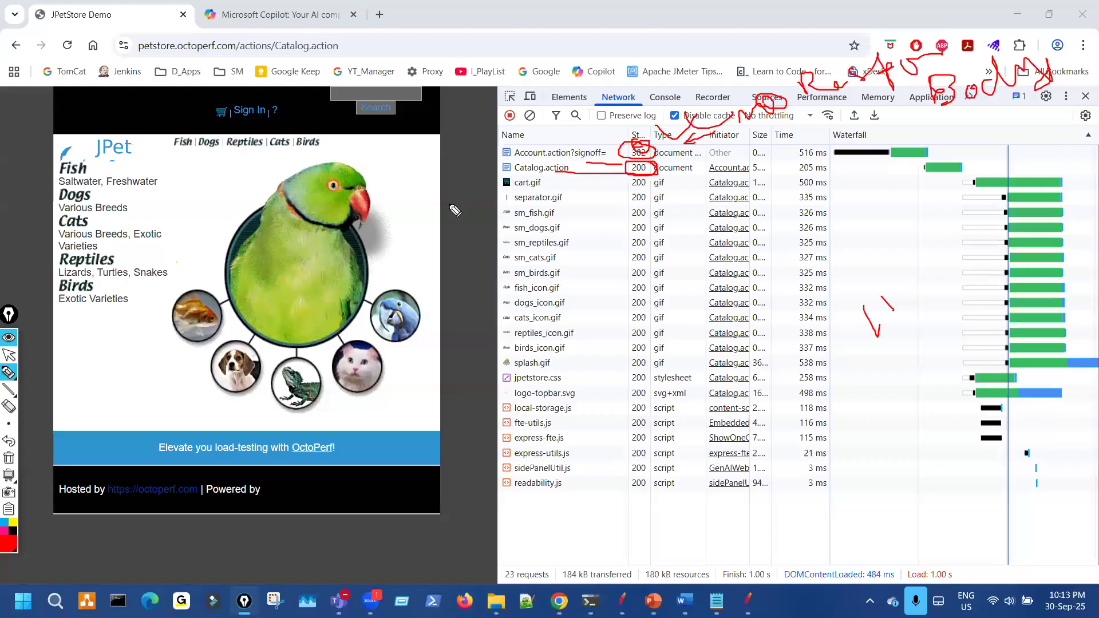
pyautogui.moveTo(239, 108)
pyautogui.mouseDown()
pyautogui.moveTo(224, 115)
pyautogui.moveTo(278, 130)
pyautogui.moveTo(250, 96)
pyautogui.moveTo(197, 212)
pyautogui.mouseUp()
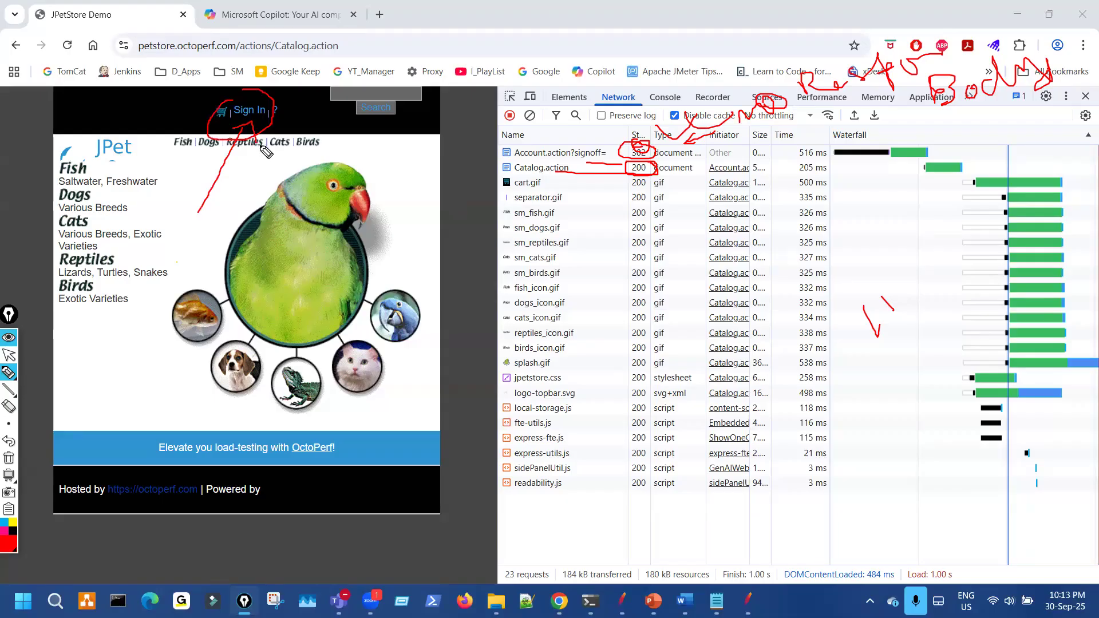
pyautogui.hotkey('ctrl', 'shift', '7')
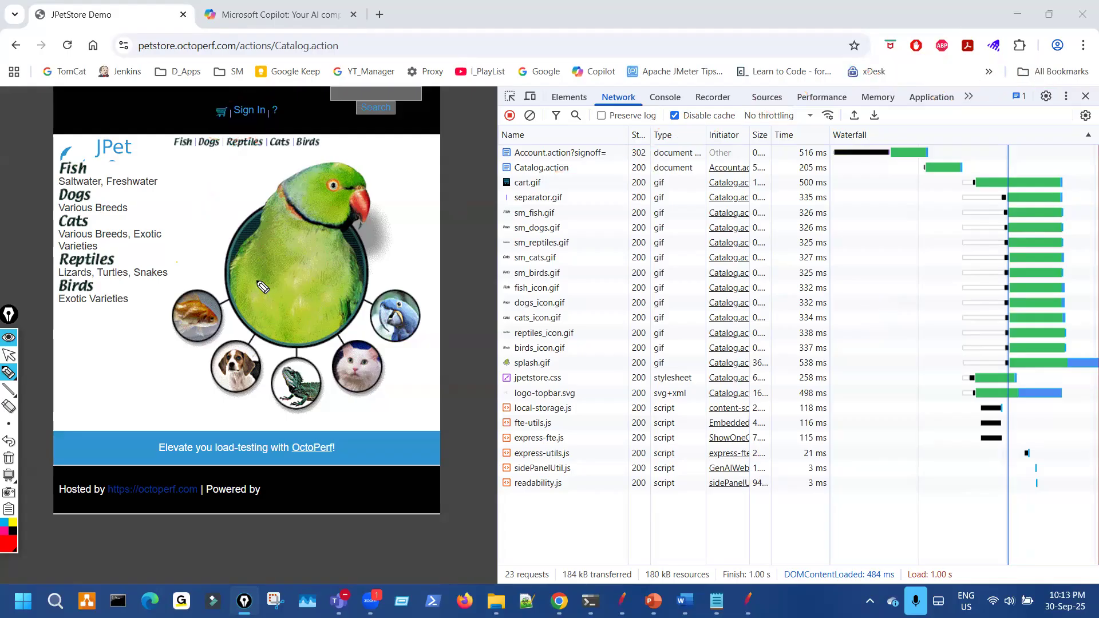
pyautogui.hotkey('ctrl', 'shift', '2')
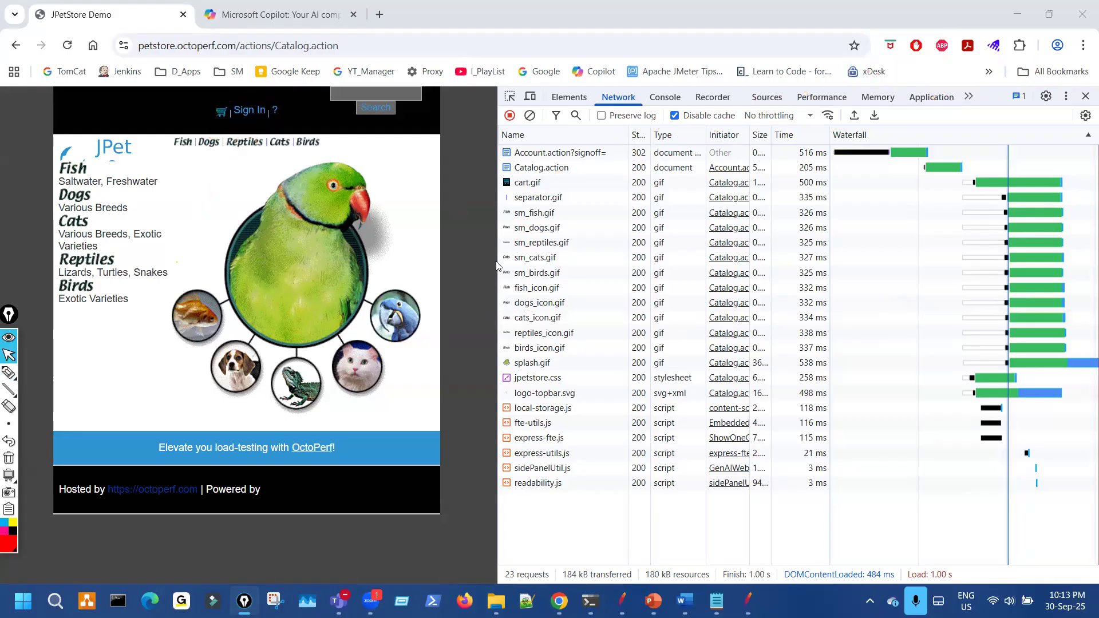
# Step: Narrow the developer tools, mark the parrot image and the Sign In link with the pen, and clear the marks
pyautogui.moveTo(498, 258)
pyautogui.mouseDown()
pyautogui.moveTo(920, 258)
pyautogui.moveTo(497, 272)
pyautogui.moveTo(541, 304)
pyautogui.mouseUp()
pyautogui.hotkey('ctrl', 'shift', '3')
pyautogui.moveTo(487, 239); pyautogui.dragTo(491, 221)
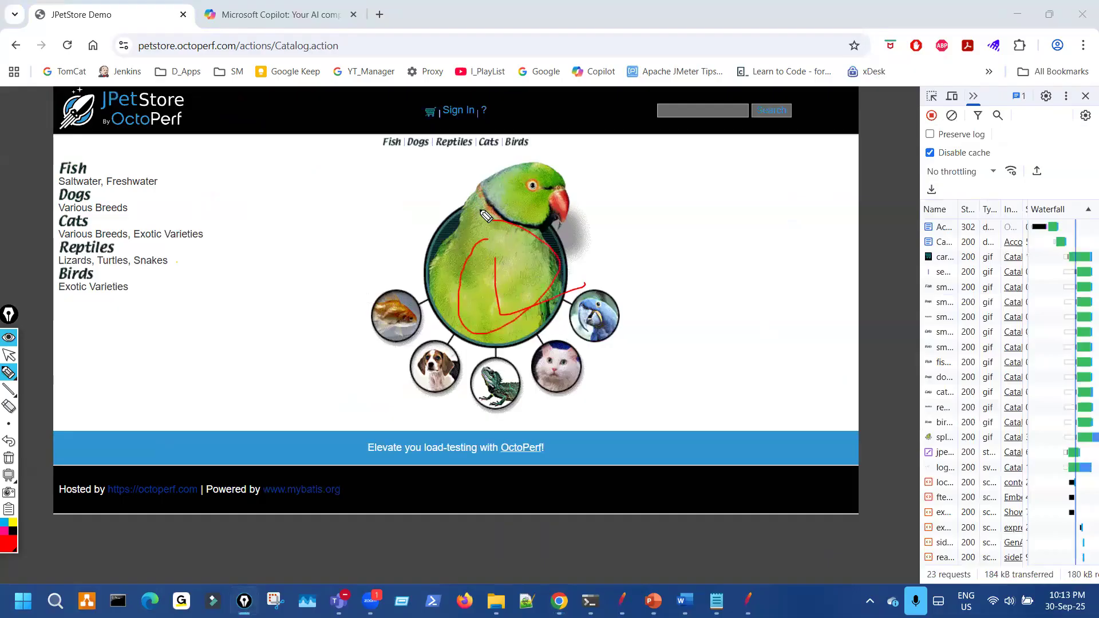
pyautogui.hotkey('ctrl', 'shift', '7')
pyautogui.moveTo(446, 102)
pyautogui.mouseDown()
pyautogui.moveTo(438, 122)
pyautogui.moveTo(441, 103)
pyautogui.mouseUp()
pyautogui.moveTo(505, 279); pyautogui.dragTo(549, 282)
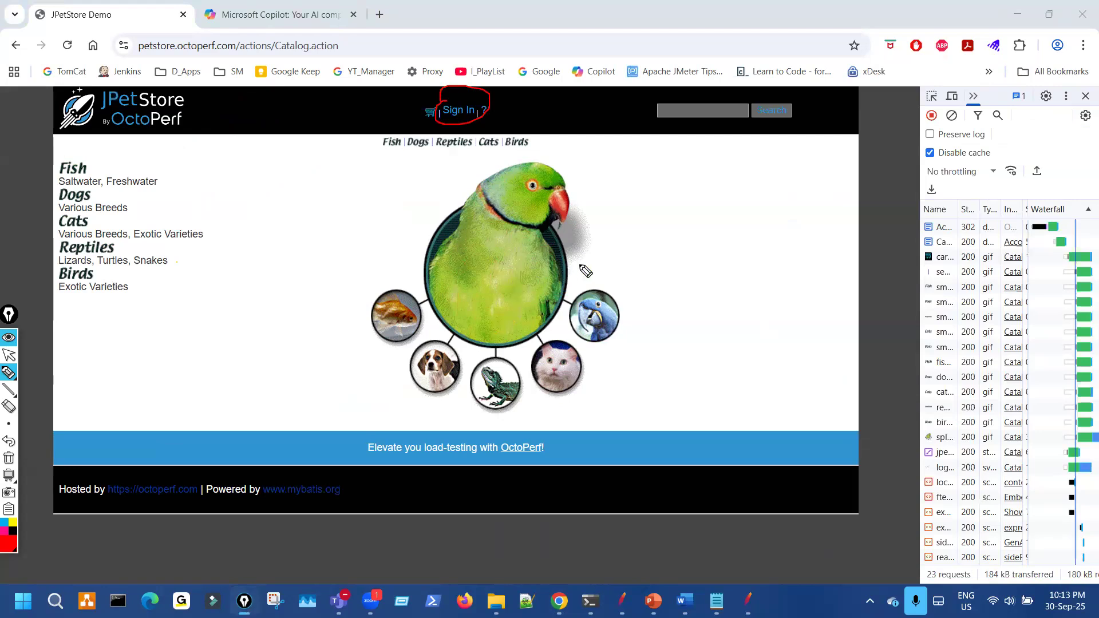
pyautogui.hotkey('ctrl', 'shift', '7')
pyautogui.hotkey('ctrl', 'shift', '2')
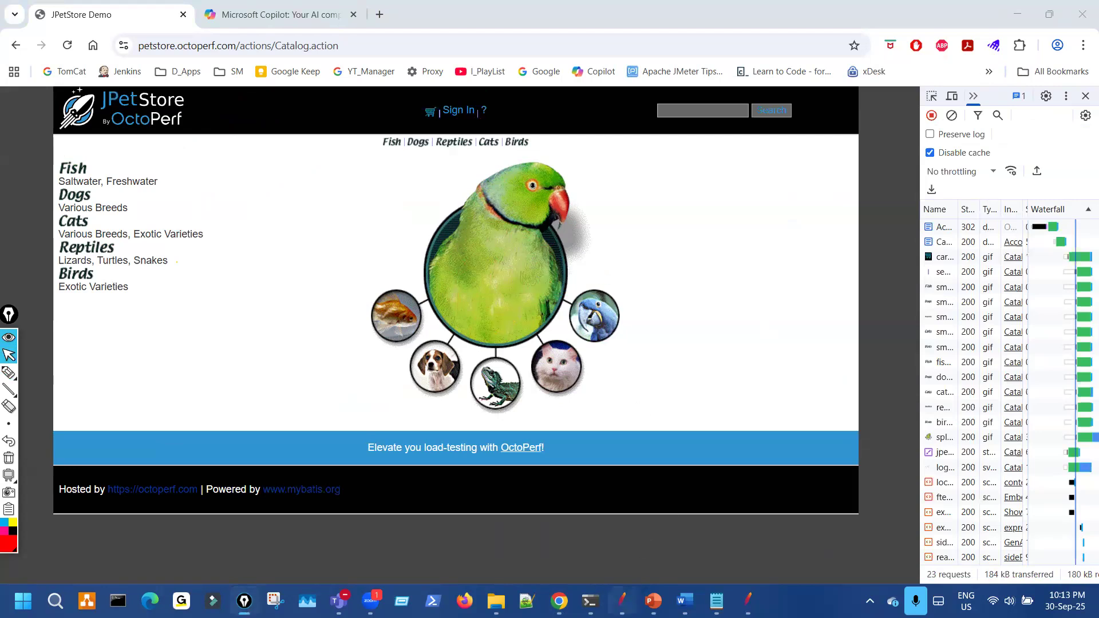
# Step: Switch to JMeter and add a Response Assertion to the PS_SignOut1 Account.action request, testing the Response Code for 302
pyautogui.click(622, 600)
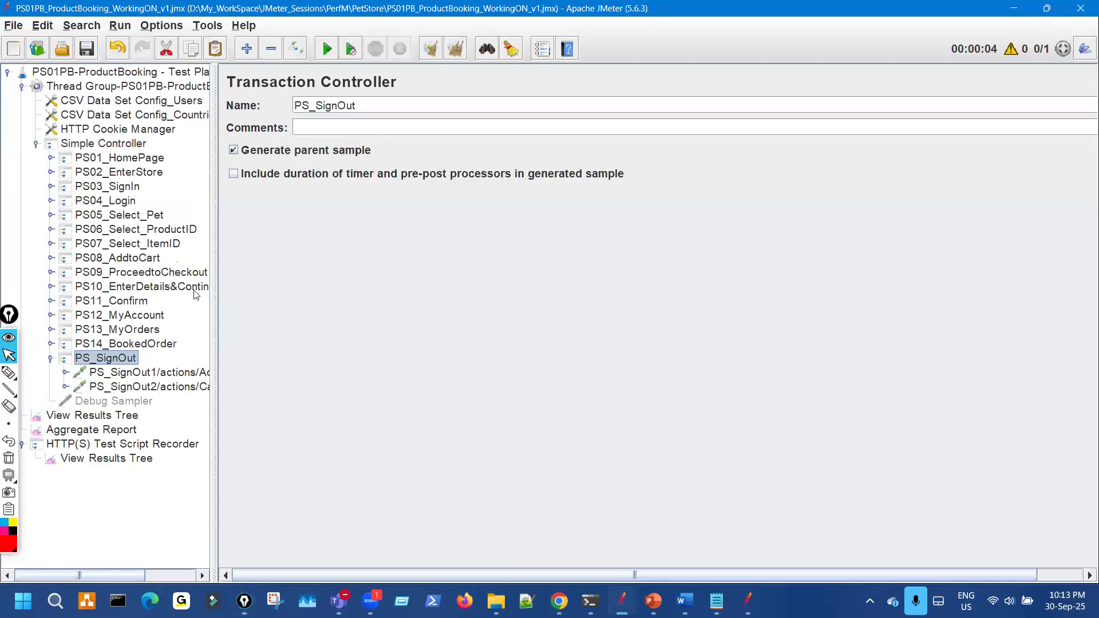
pyautogui.rightClick(110, 372)
pyautogui.moveTo(273, 251)
pyautogui.moveTo(332, 251)
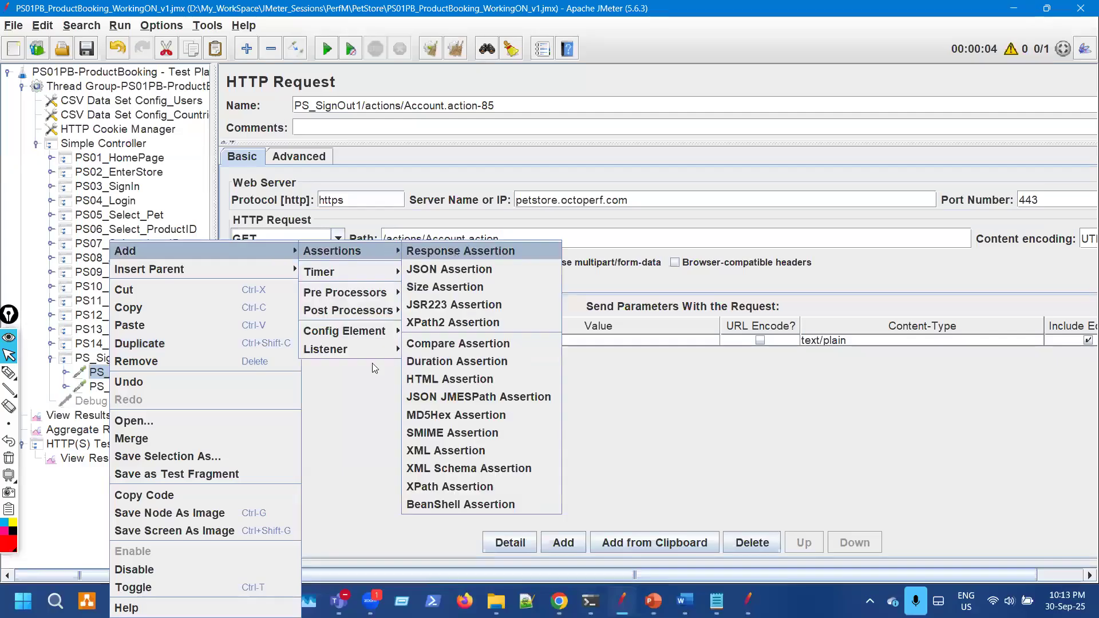
pyautogui.click(460, 250)
pyautogui.click(581, 472)
pyautogui.doubleClick(394, 363)
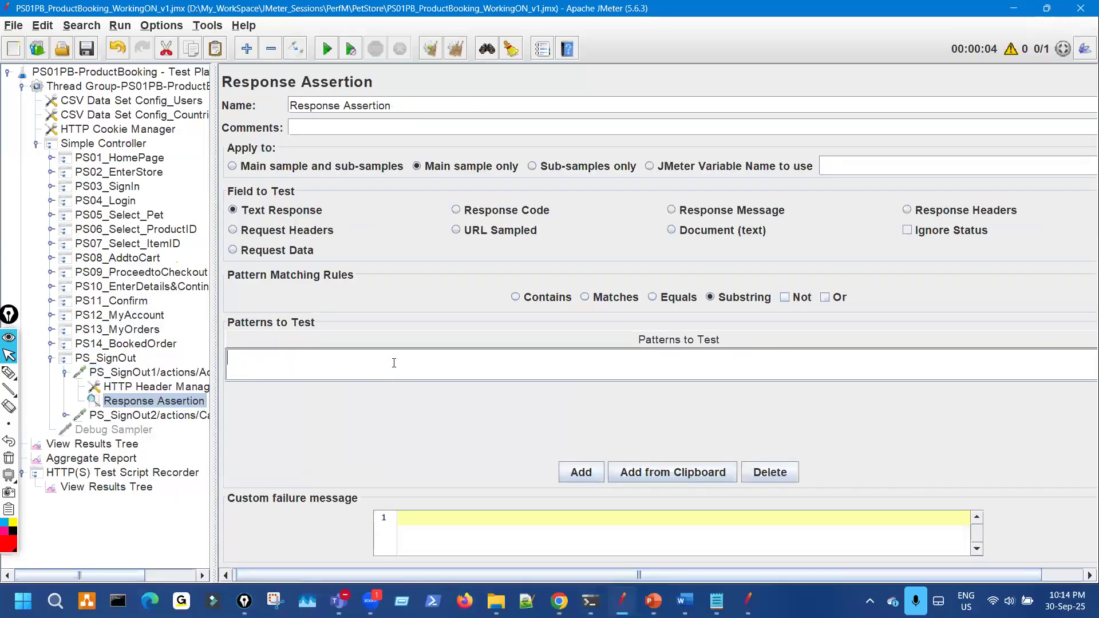
pyautogui.write('302')
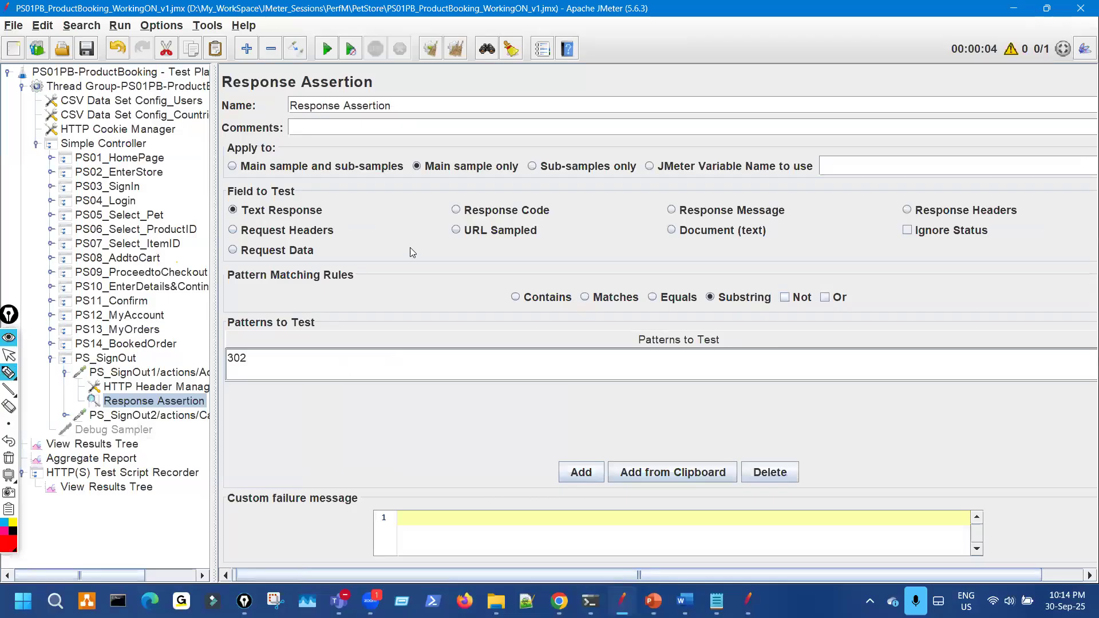
pyautogui.click(455, 210)
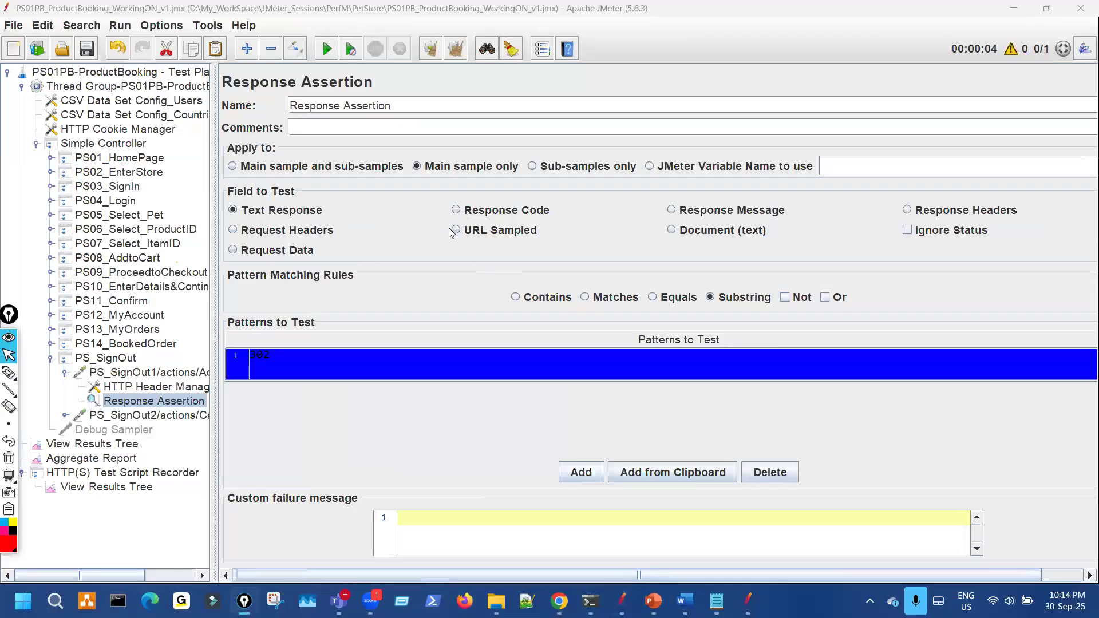
# Step: Collapse the PS_SignOut1 request and add a Response Assertion to the PS_SignOut2 Catalog.action request
pyautogui.click(65, 372)
pyautogui.click(159, 389)
pyautogui.rightClick(159, 393)
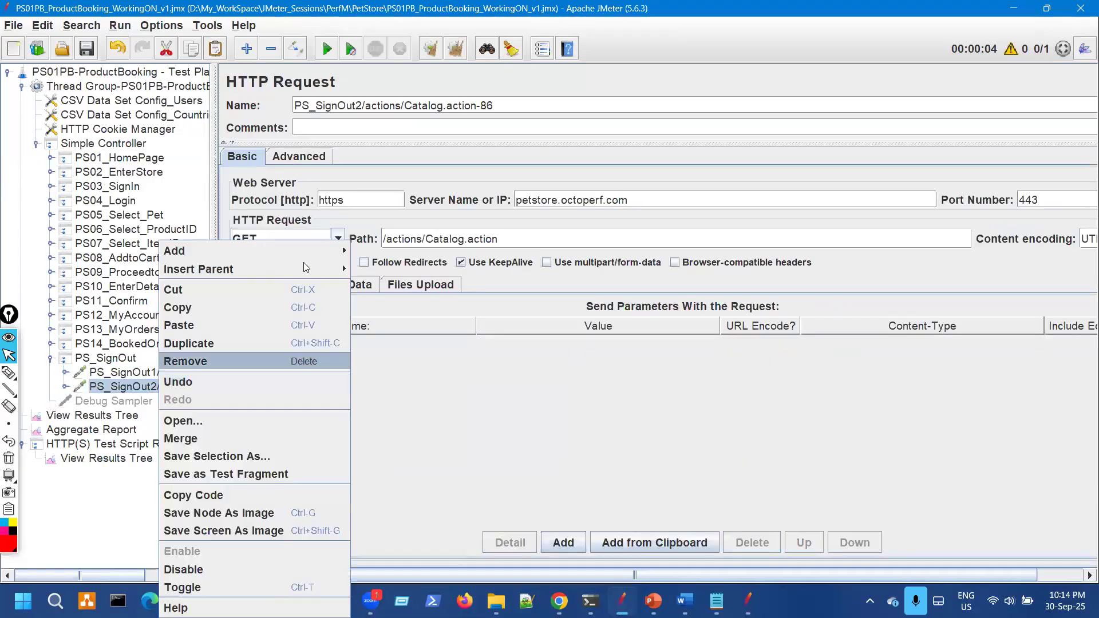
pyautogui.moveTo(332, 251)
pyautogui.press('Return')
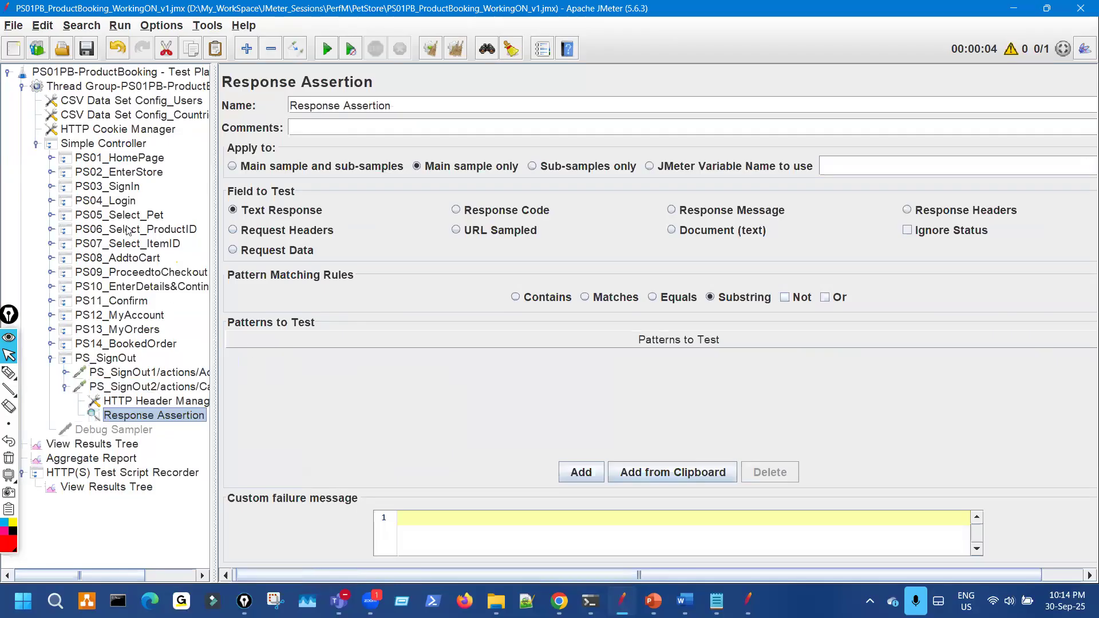
# Step: Expand PS02_EnterStore and review the test patterns in its Response Assertion
pyautogui.click(51, 173)
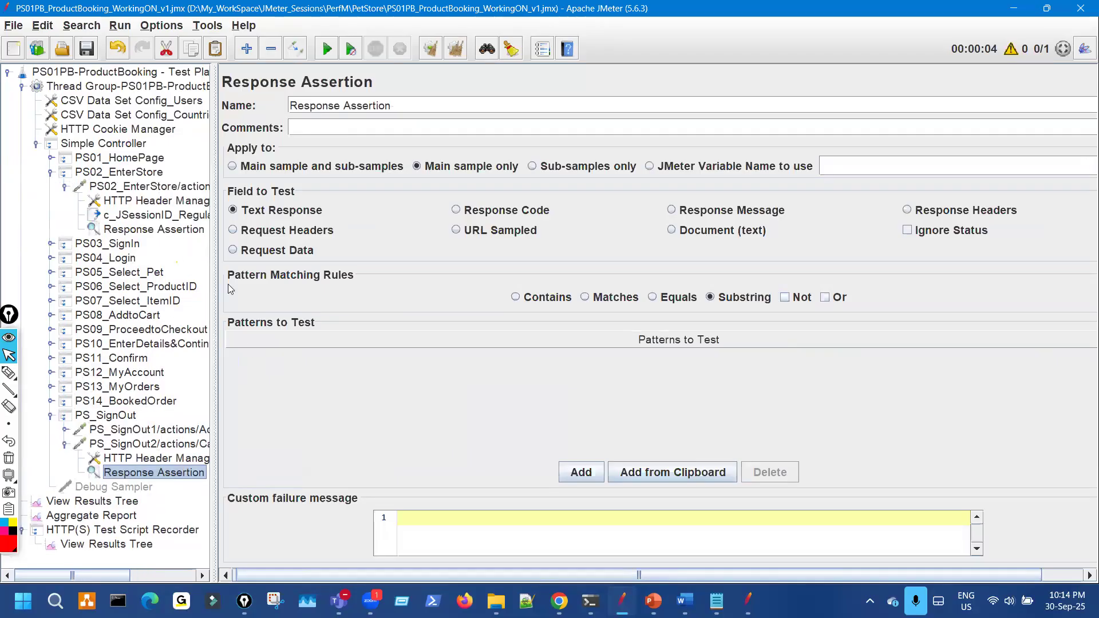
pyautogui.click(154, 229)
pyautogui.moveTo(358, 362); pyautogui.dragTo(224, 349)
# Step: Replace the PS_SignOut2 request's Response Assertion with a copy of the one under PS02_EnterStore
pyautogui.click(142, 472)
pyautogui.click(582, 472)
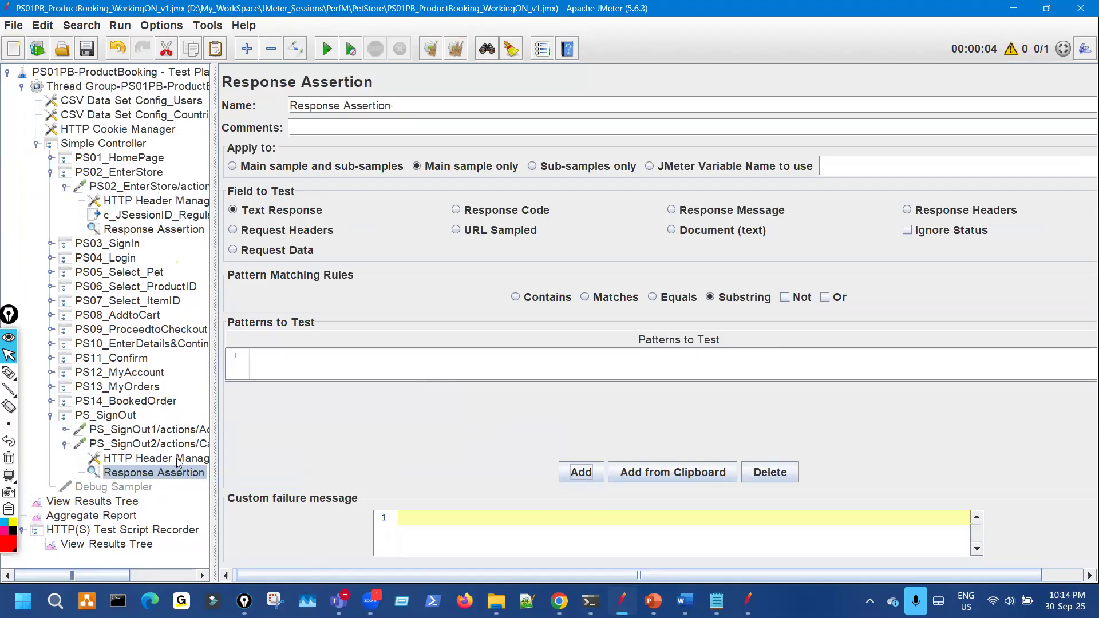
pyautogui.click(172, 470)
pyautogui.click(166, 51)
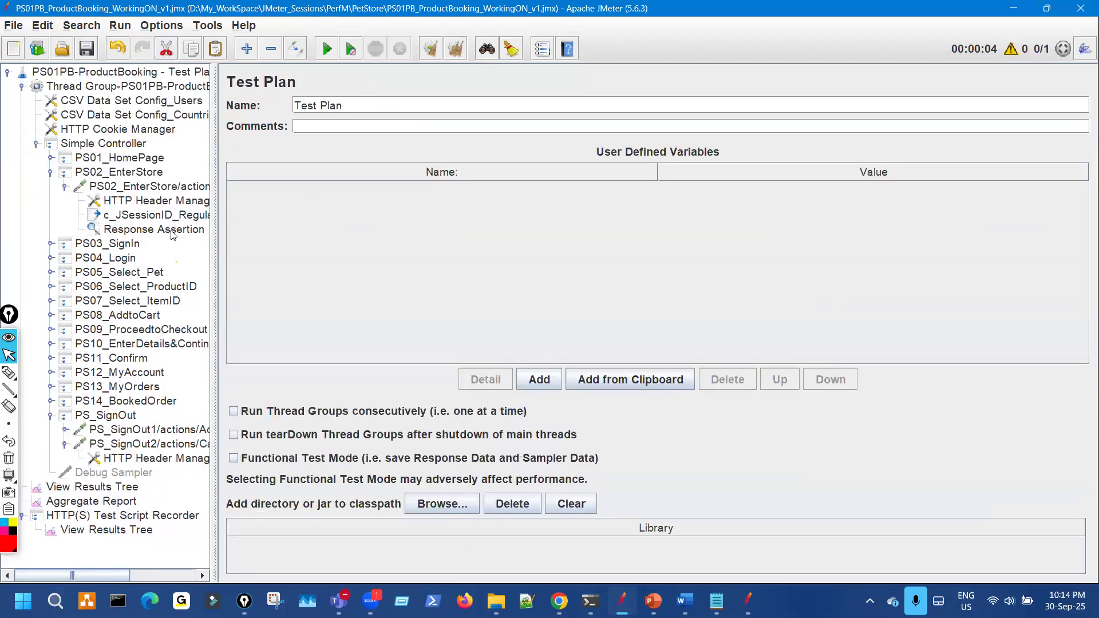
pyautogui.click(173, 229)
pyautogui.click(149, 444)
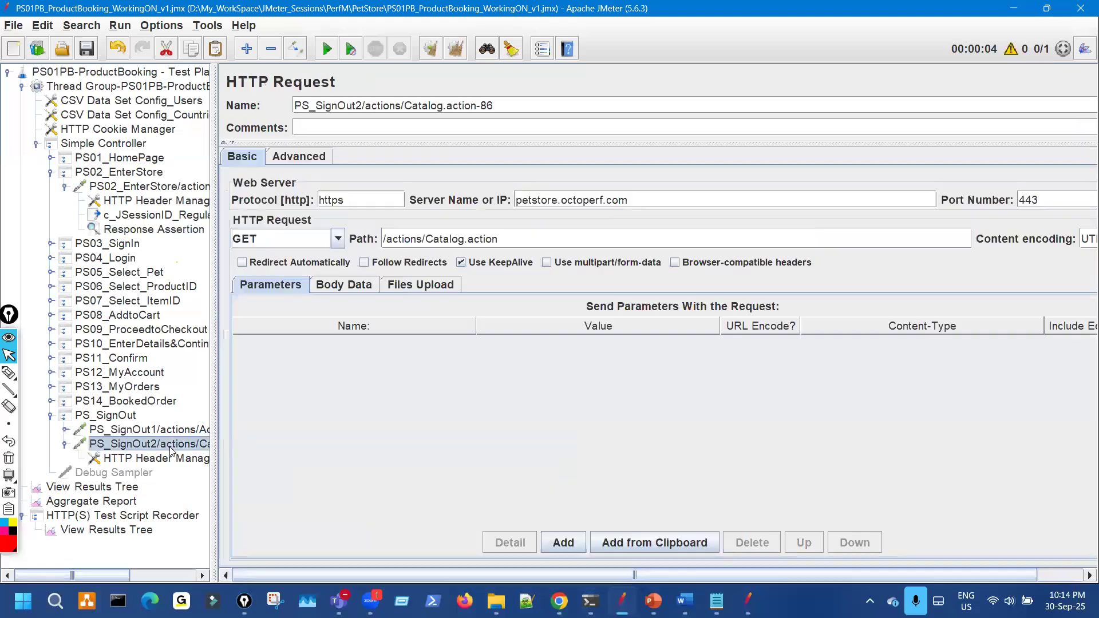
pyautogui.hotkey('ctrl', 'v')
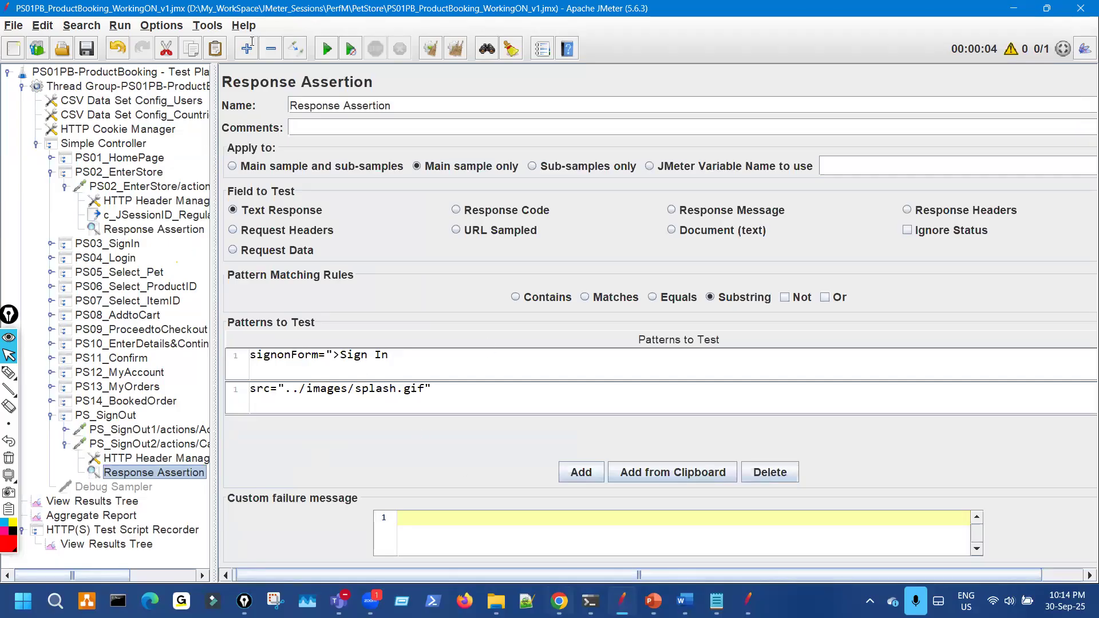
# Step: Switch to Chrome, load the petstore.octoperf.com home page and enter the store
pyautogui.click(560, 601)
pyautogui.moveTo(237, 46); pyautogui.dragTo(435, 37)
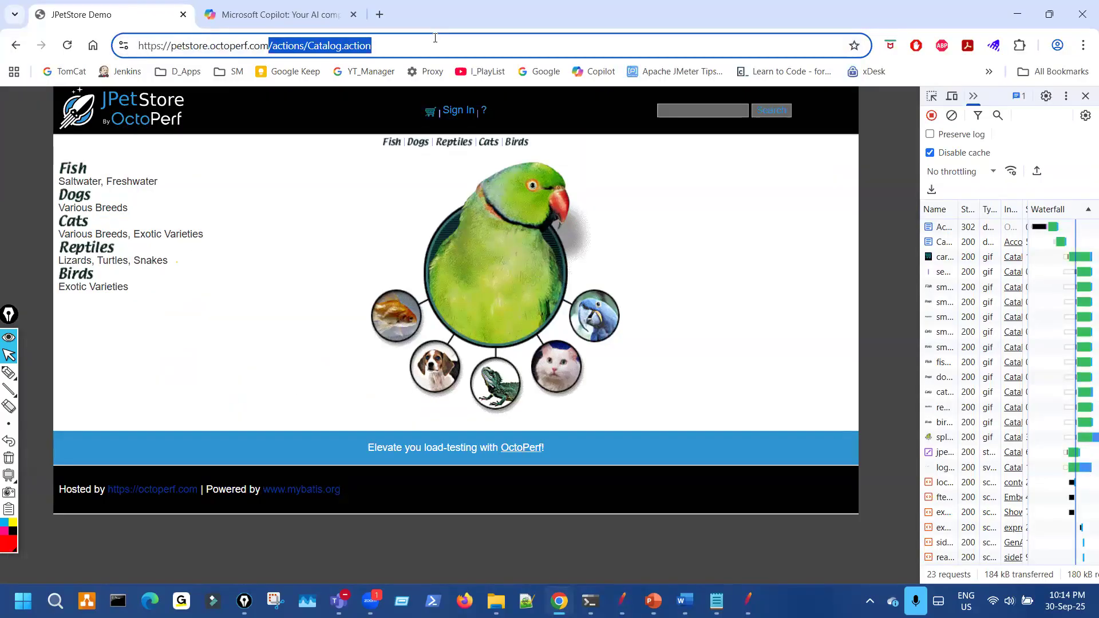
pyautogui.press('BackSpace')
pyautogui.press('Return')
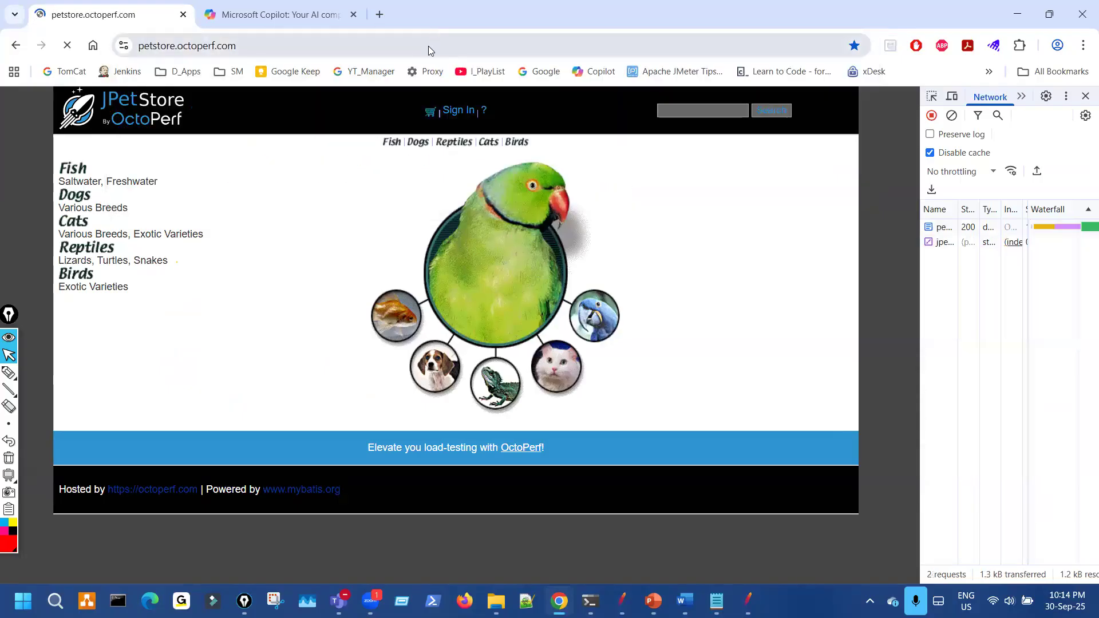
pyautogui.click(102, 143)
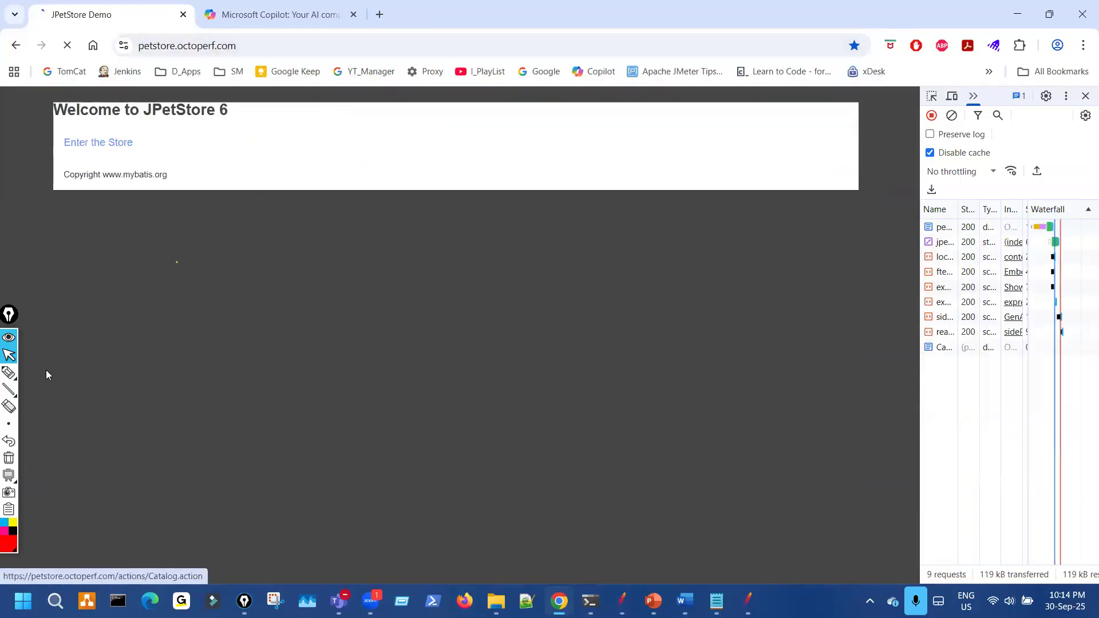
# Step: Mark the Sign In link and the parrot image on the store page with the pen, and clear the marks
pyautogui.click(25, 372)
pyautogui.moveTo(447, 87); pyautogui.dragTo(468, 99)
pyautogui.moveTo(475, 206)
pyautogui.mouseDown()
pyautogui.moveTo(507, 249)
pyautogui.moveTo(459, 246)
pyautogui.mouseUp()
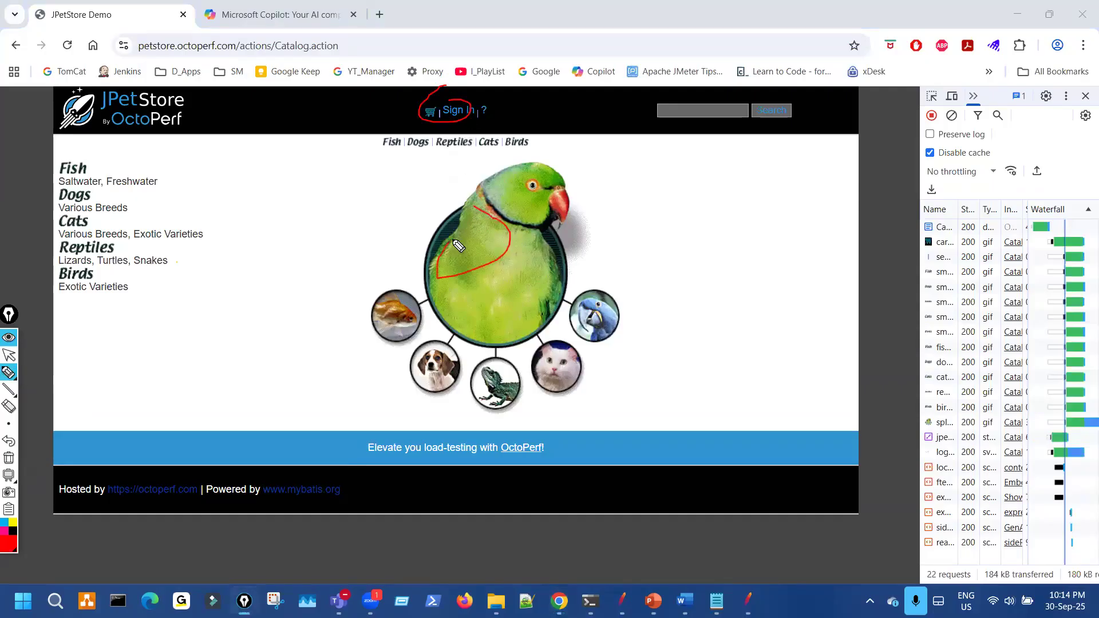
pyautogui.hotkey('ctrl', 'shift', '7')
pyautogui.hotkey('ctrl', 'shift', '2')
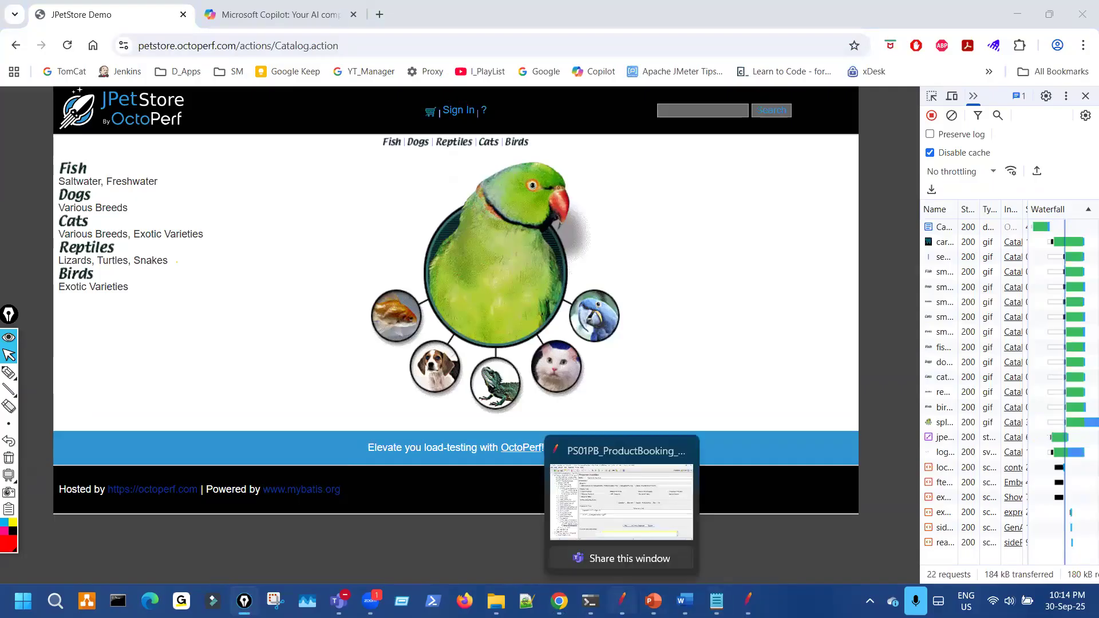
# Step: Switch to JMeter and search the recorded PS_SignOut Catalog.action-86 response body for "Sign" in the recorder's View Results Tree
pyautogui.click(623, 601)
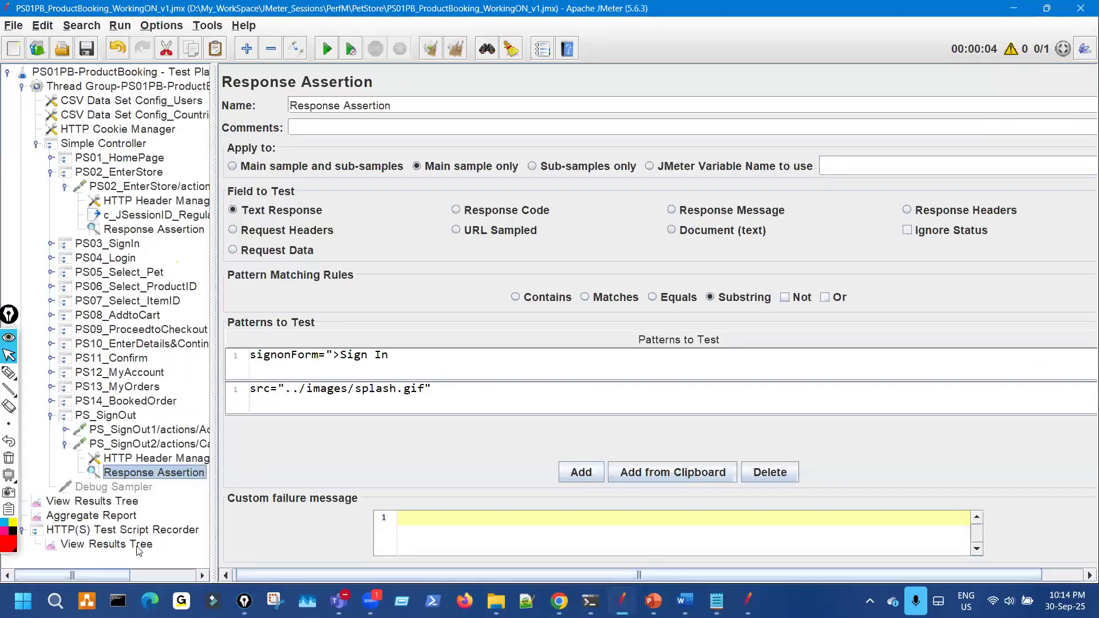
pyautogui.click(107, 544)
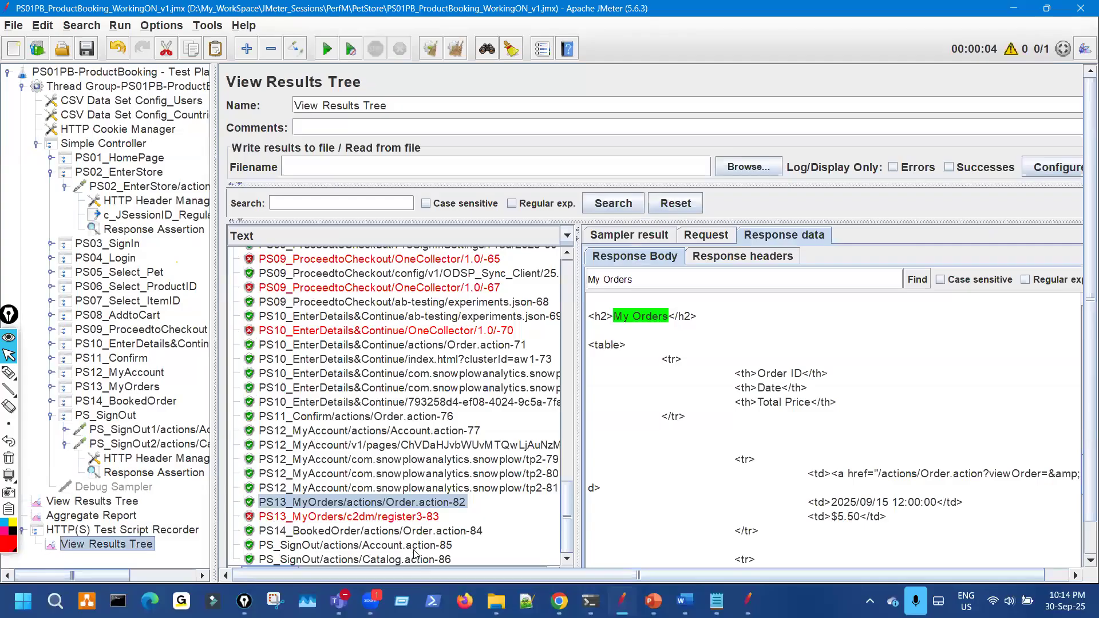
pyautogui.click(413, 548)
pyautogui.click(428, 560)
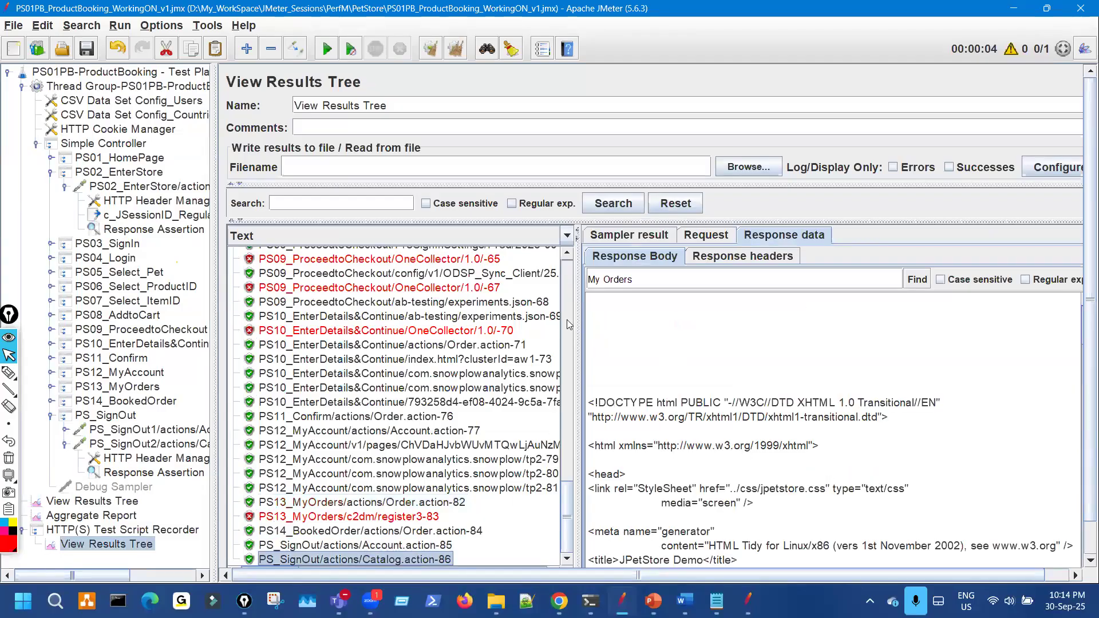
pyautogui.moveTo(493, 312); pyautogui.dragTo(487, 312)
pyautogui.moveTo(545, 279); pyautogui.dragTo(433, 278)
pyautogui.write('Sign')
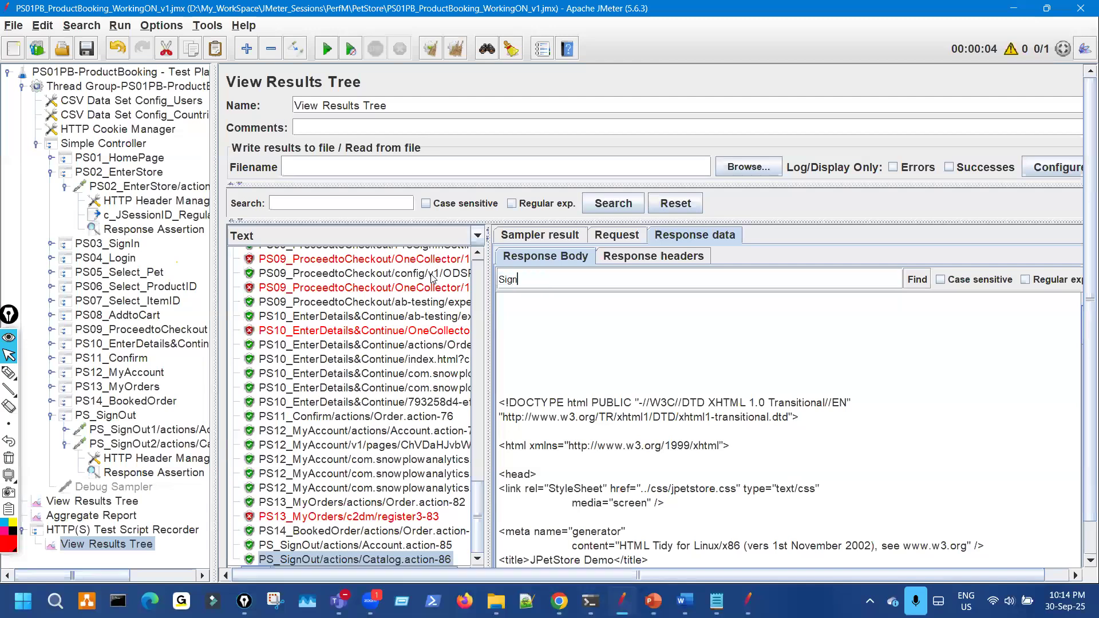
pyautogui.press('Return')
pyautogui.scroll(-2, 698, 449)
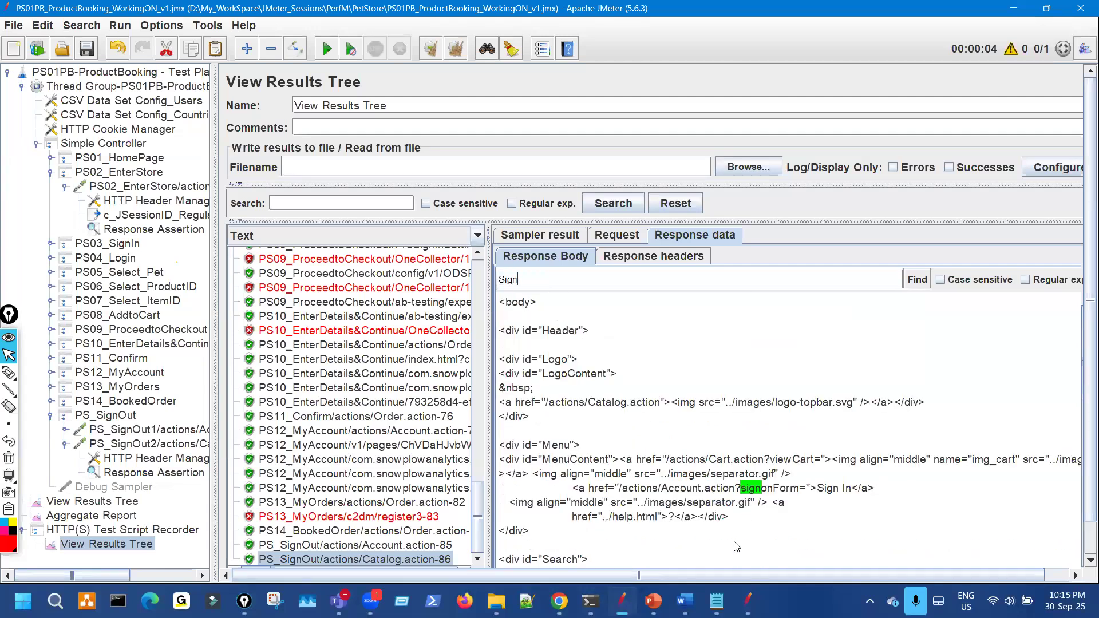
# Step: Mark the signonForm=">Sign In text in the response and the matching pattern in PS_SignOut2's Response Assertion with the pen, clearing the marks
pyautogui.hotkey('ctrl', 'shift', '3')
pyautogui.moveTo(747, 494)
pyautogui.mouseDown()
pyautogui.moveTo(862, 482)
pyautogui.moveTo(796, 479)
pyautogui.mouseUp()
pyautogui.hotkey('ctrl', 'shift', '1')
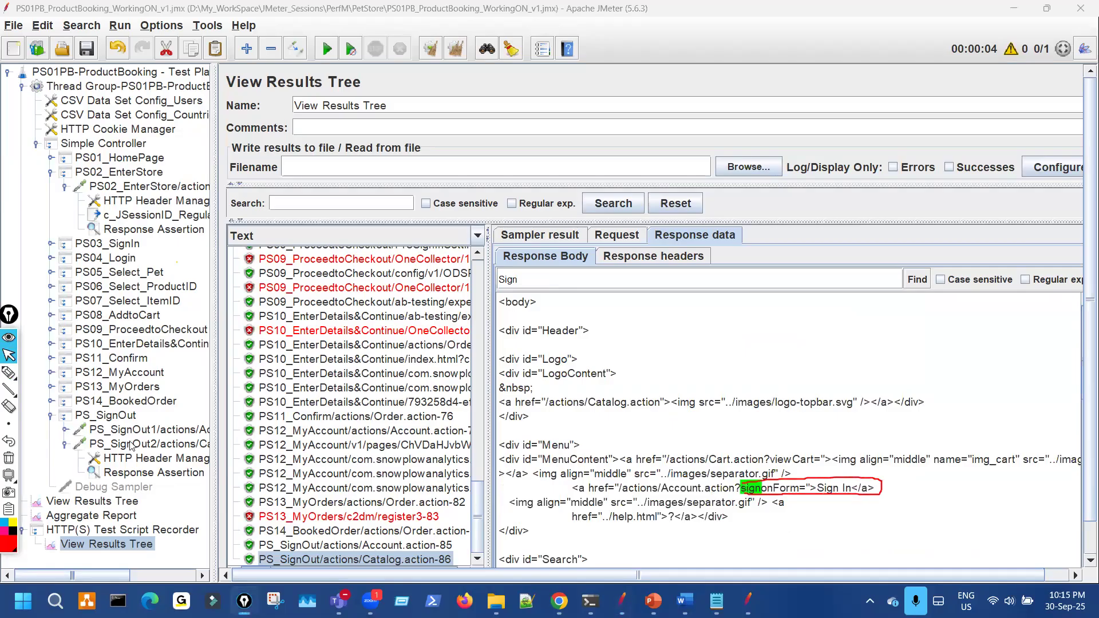
pyautogui.click(144, 474)
pyautogui.hotkey('ctrl', 'shift', '3')
pyautogui.moveTo(307, 370); pyautogui.dragTo(373, 352)
pyautogui.hotkey('ctrl', 'shift', '7')
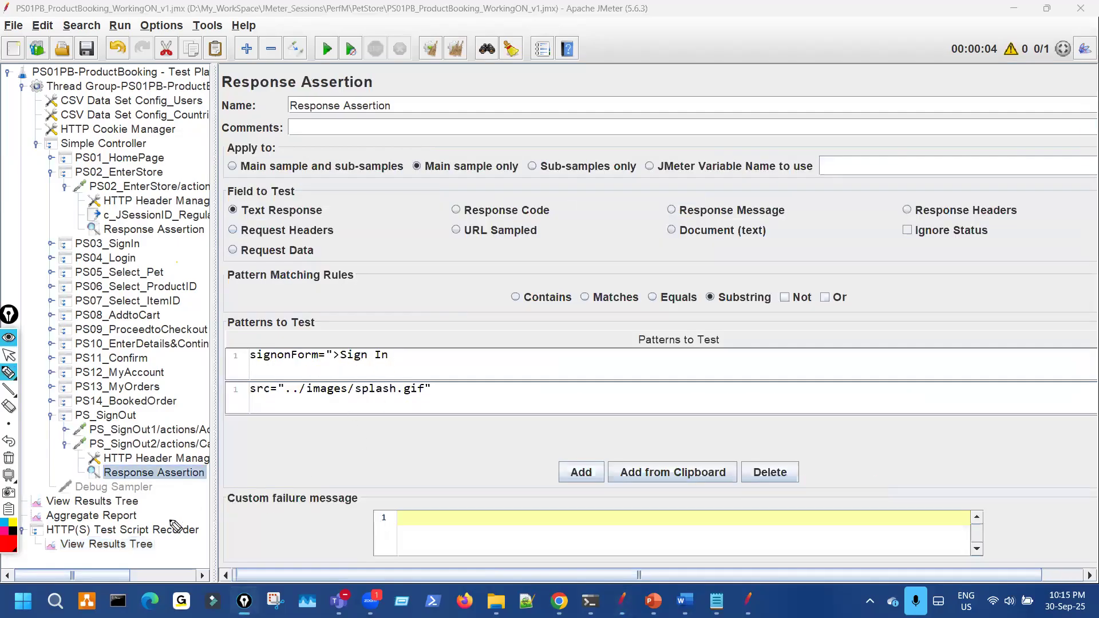
# Step: Search the recorded PS_SignOut Catalog.action-86 response for "splash" and highlight the splash.gif image source
pyautogui.hotkey('ctrl', 'shift', '2')
pyautogui.click(146, 545)
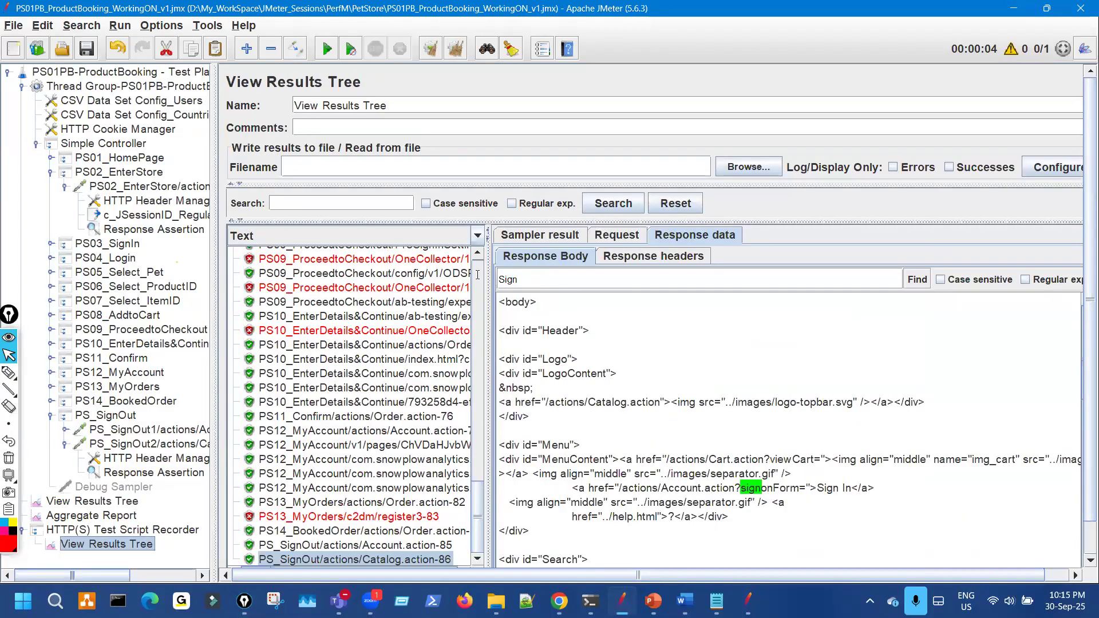
pyautogui.write('splash')
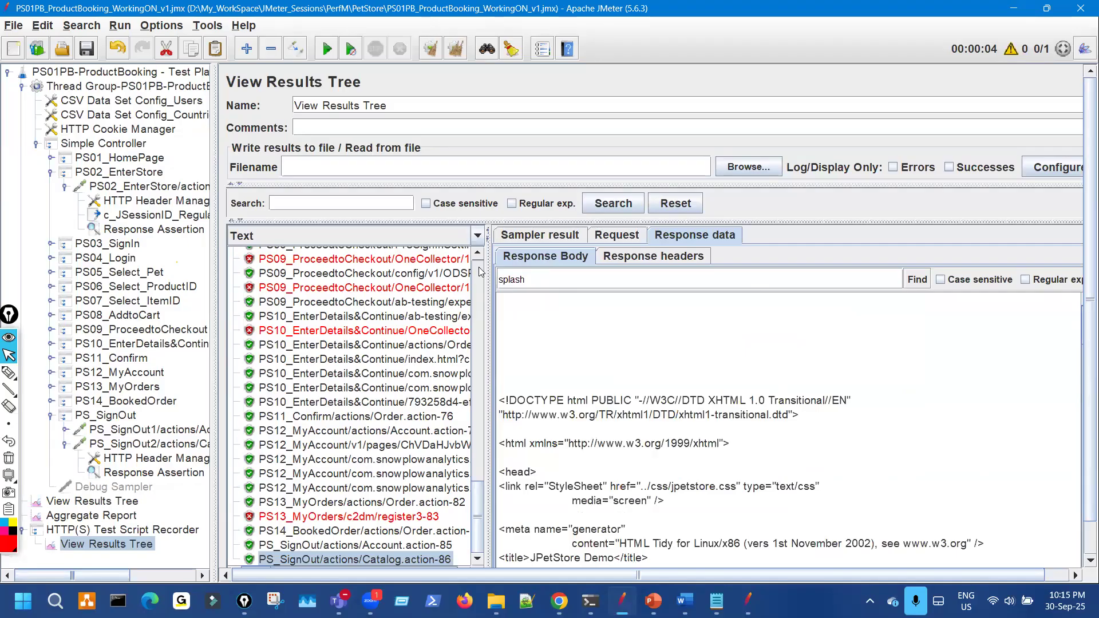
pyautogui.press('Return')
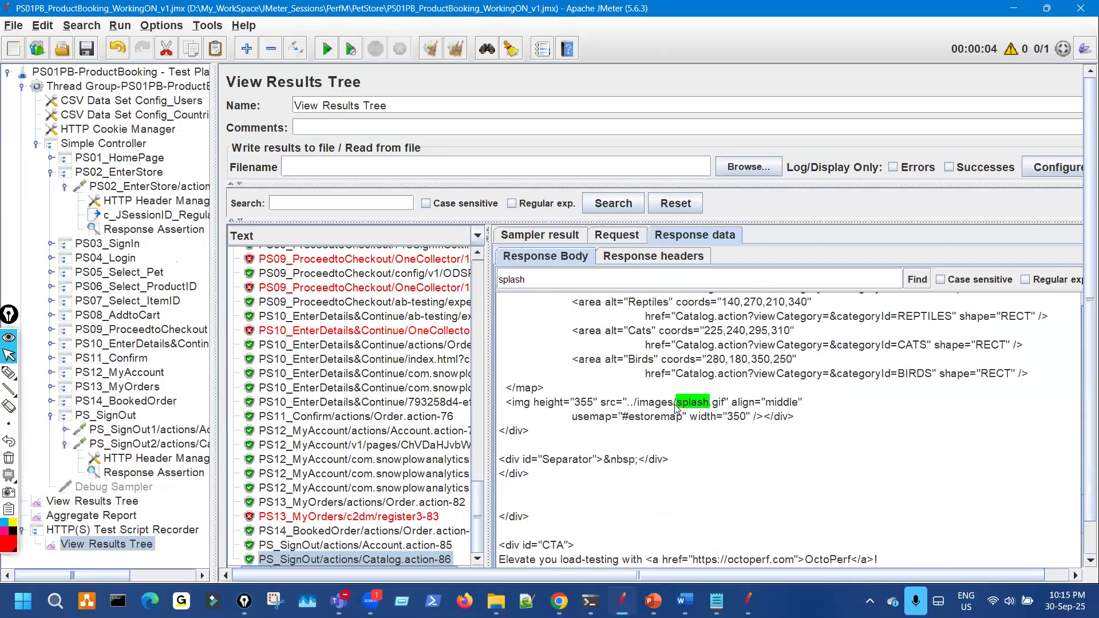
pyautogui.moveTo(743, 402); pyautogui.dragTo(673, 402)
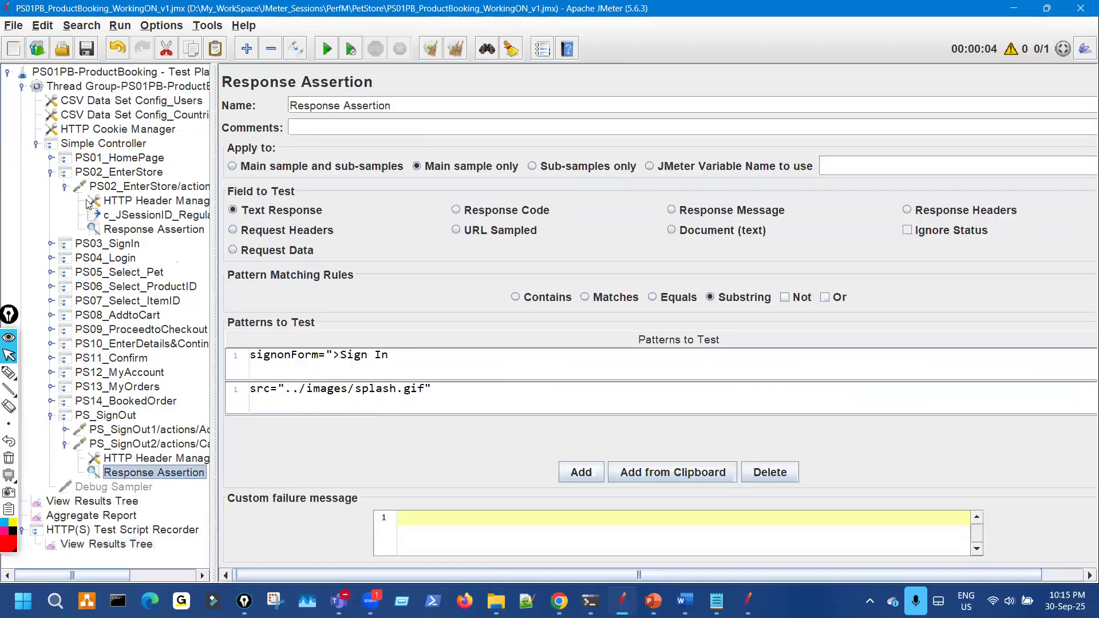
# Step: Collapse PS02_EnterStore, the PS_SignOut2 request and the PS_SignOut controller in the test plan tree
pyautogui.click(64, 187)
pyautogui.click(51, 172)
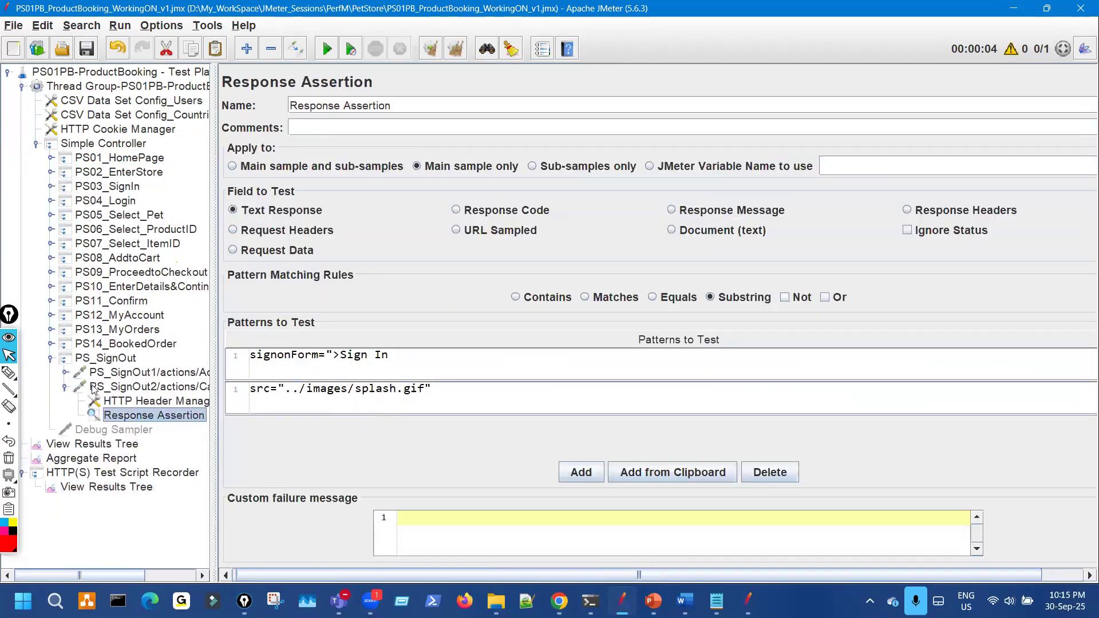
pyautogui.click(65, 387)
pyautogui.click(50, 359)
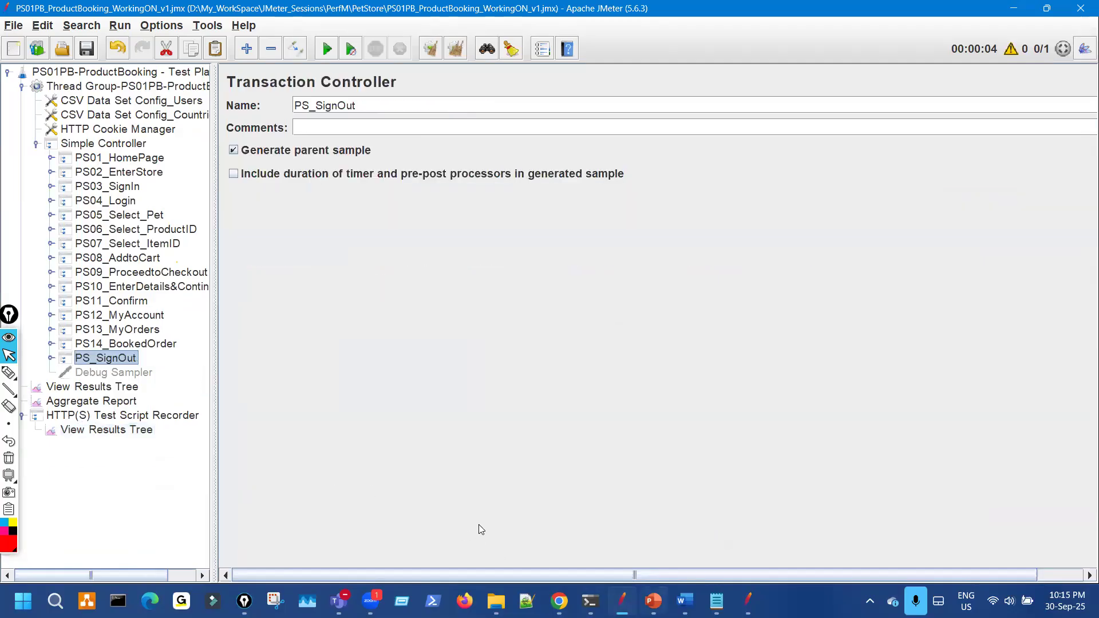
# Step: Switch to the PowerPoint slides, underline "Assertions validation" in point 4.14 with the pen and add a check mark beside it
pyautogui.hotkey('alt', 'Tab')
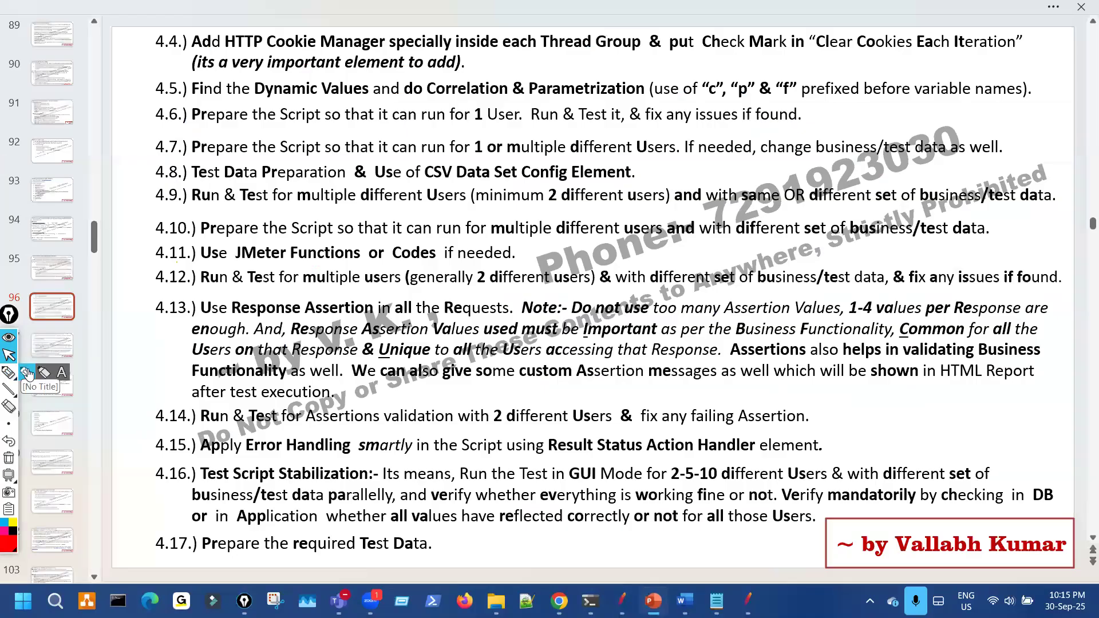
pyautogui.moveTo(312, 427); pyautogui.dragTo(348, 427)
pyautogui.moveTo(422, 433)
pyautogui.mouseDown()
pyautogui.moveTo(517, 429)
pyautogui.moveTo(563, 404)
pyautogui.mouseUp()
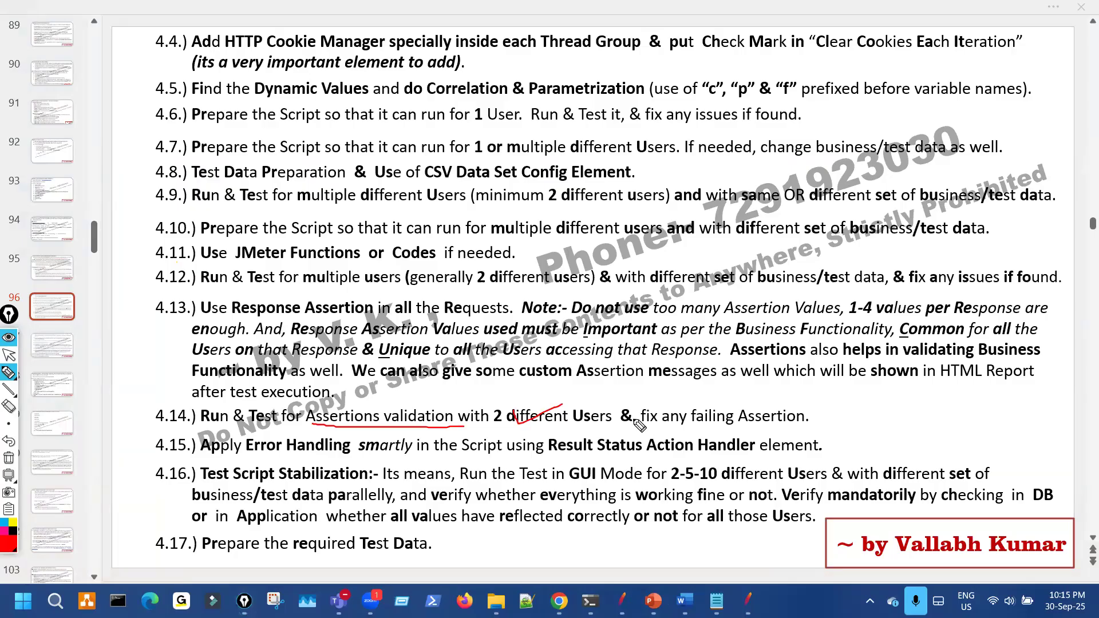
# Step: Switch to JMeter, set the Thread Group's number of threads to 2 and view the user rows in PS_TestData1_Users.csv
pyautogui.click(9, 355)
pyautogui.click(618, 598)
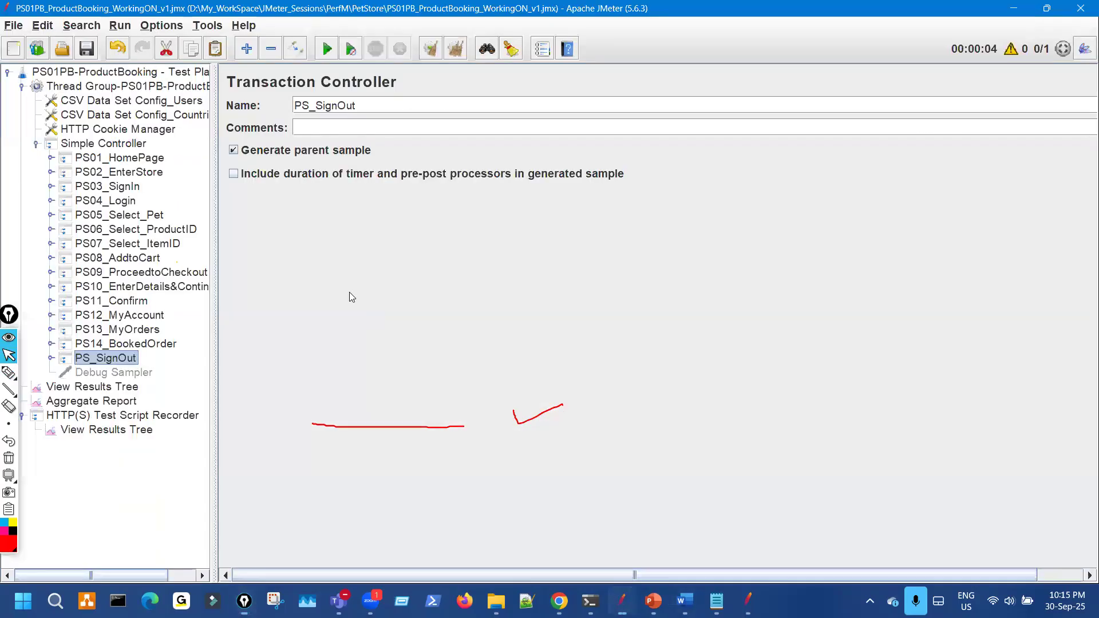
pyautogui.click(170, 88)
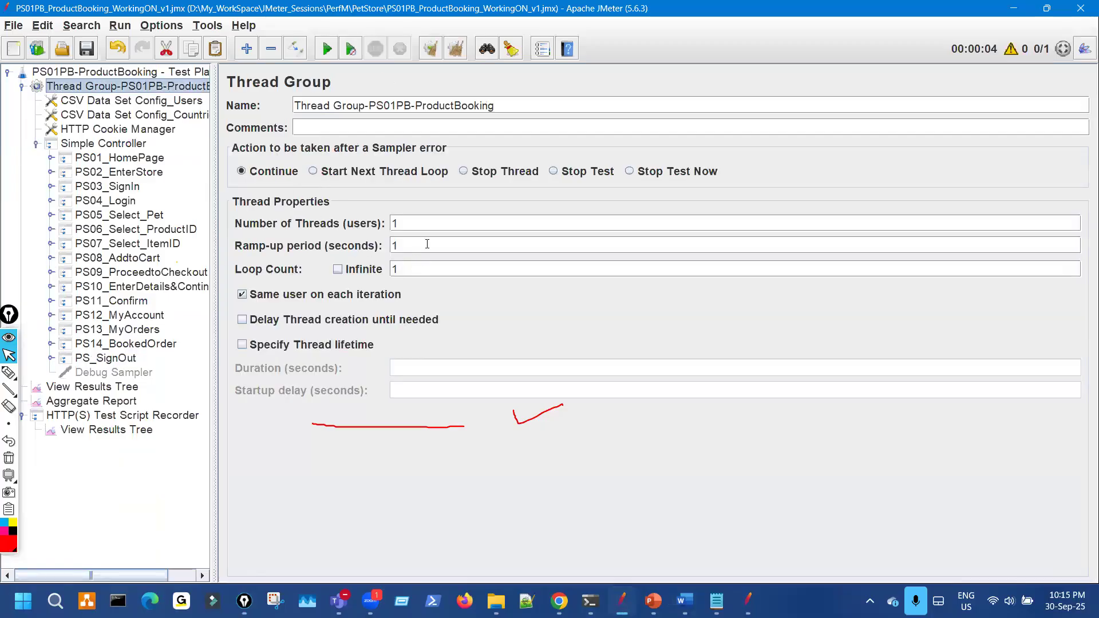
pyautogui.doubleClick(408, 225)
pyautogui.write('2')
pyautogui.click(717, 601)
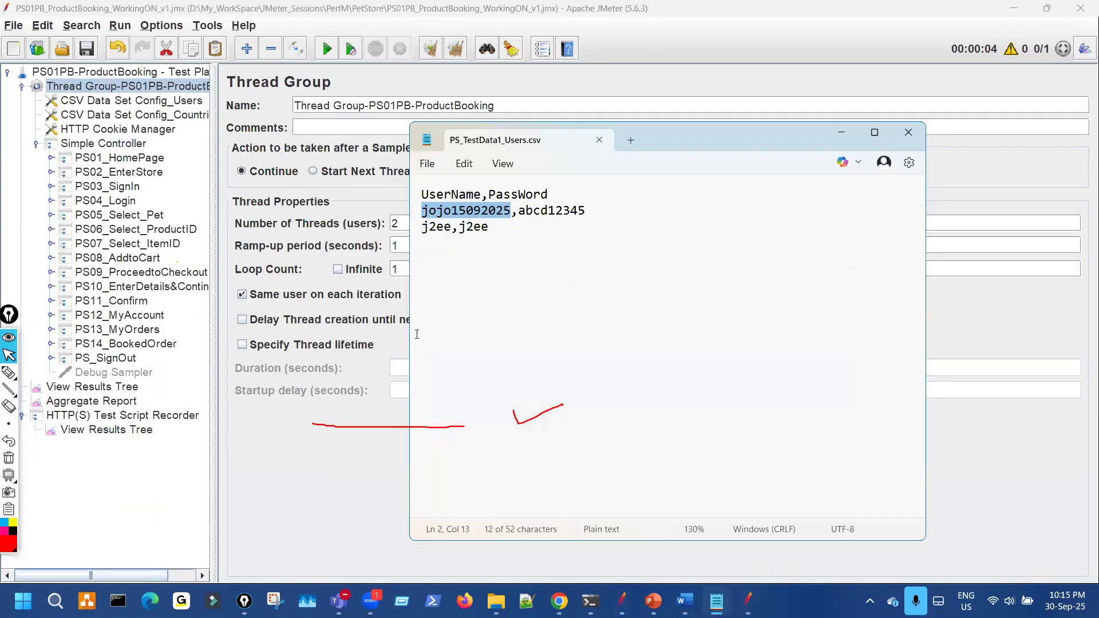
# Step: Clear the earlier results in the View Results Tree and run the test
pyautogui.click(327, 367)
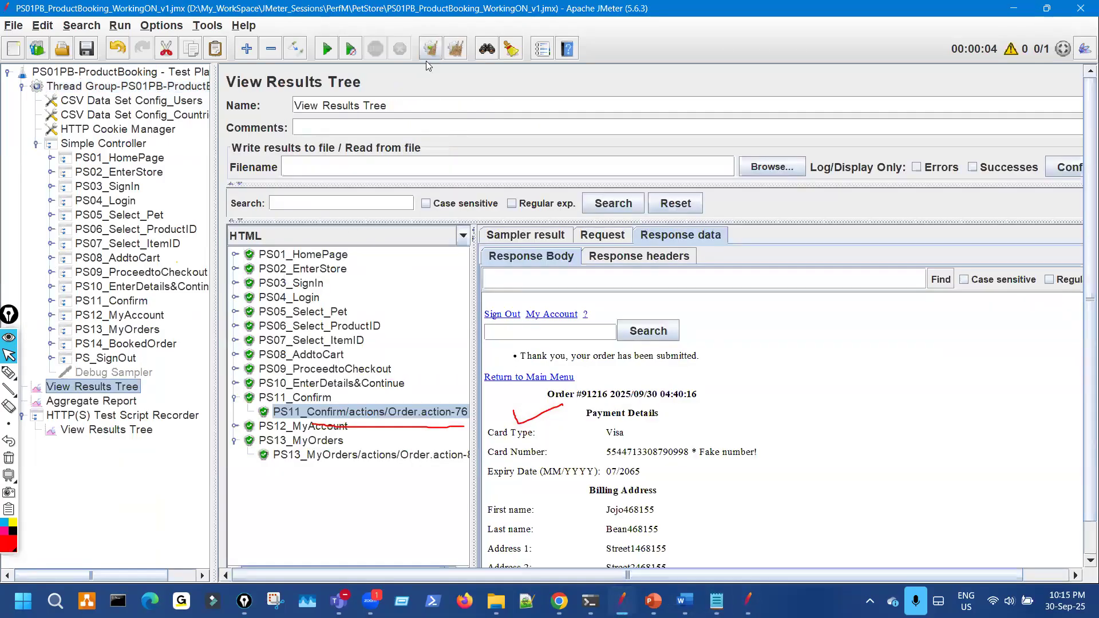
pyautogui.click(430, 51)
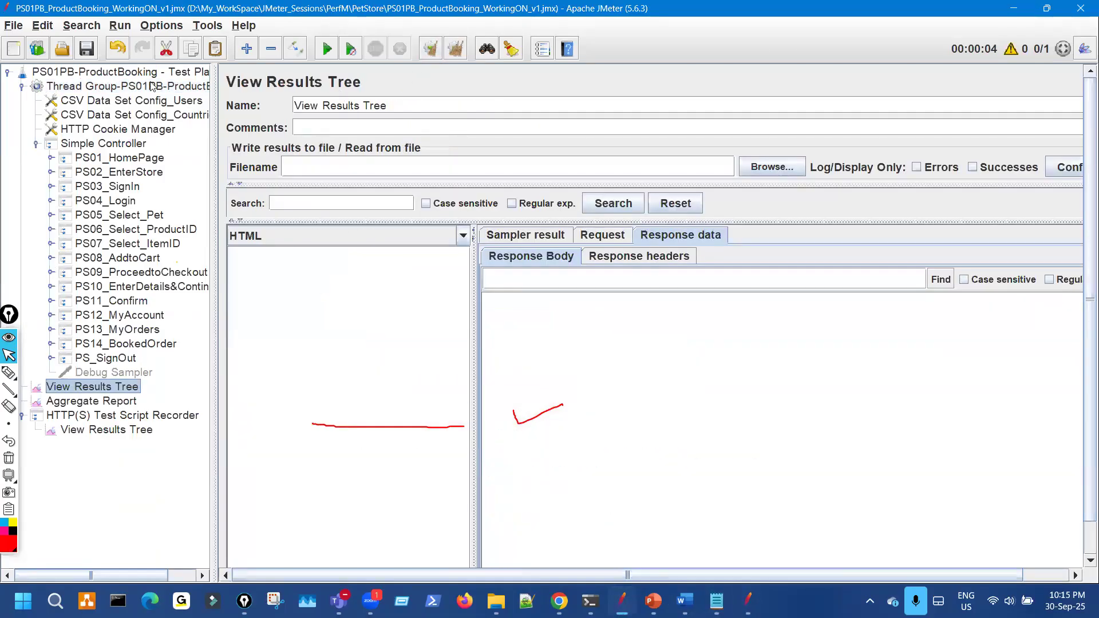
pyautogui.click(325, 50)
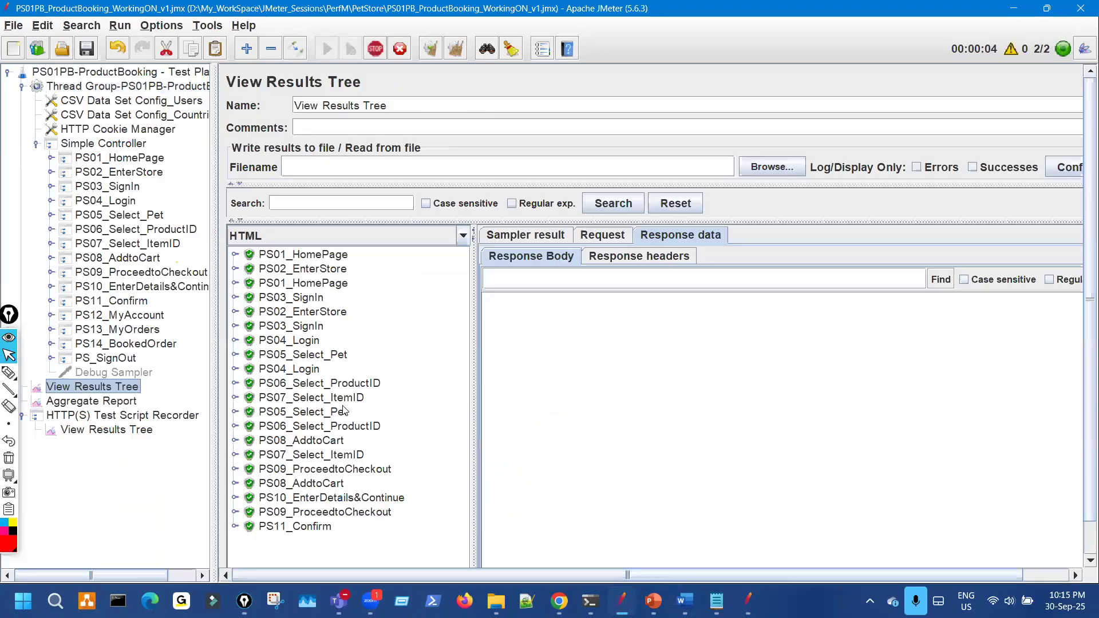
# Step: Examine the status of every sample for both users in the View Results Tree, from PS01_HomePage through PS_SignOut
pyautogui.scroll(-2, 358, 351)
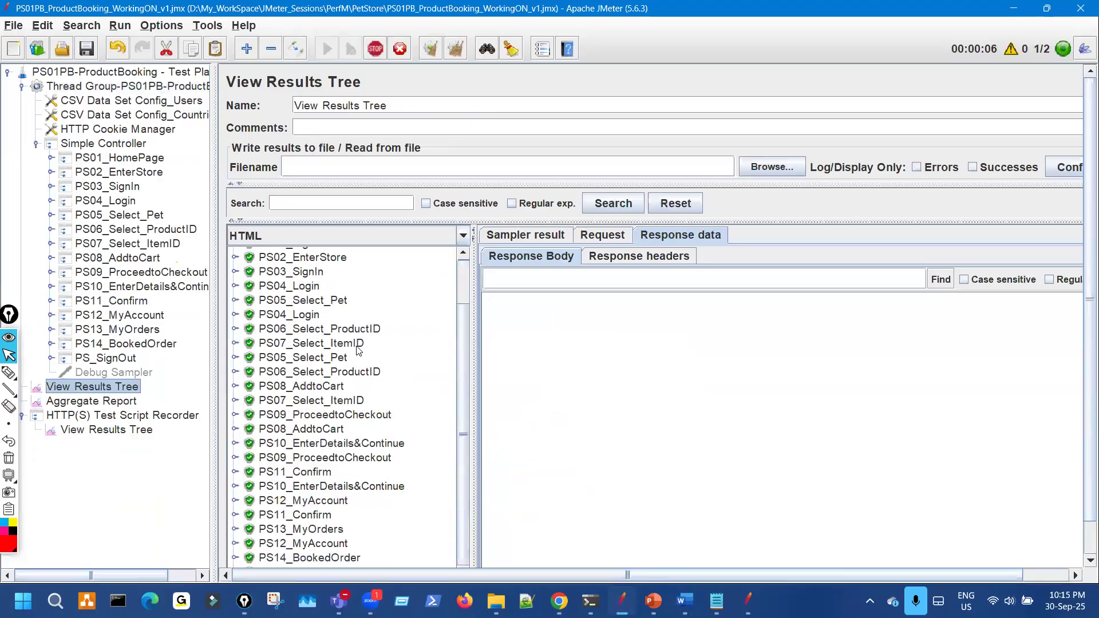
pyautogui.scroll(2, 358, 351)
pyautogui.scroll(-2, 349, 411)
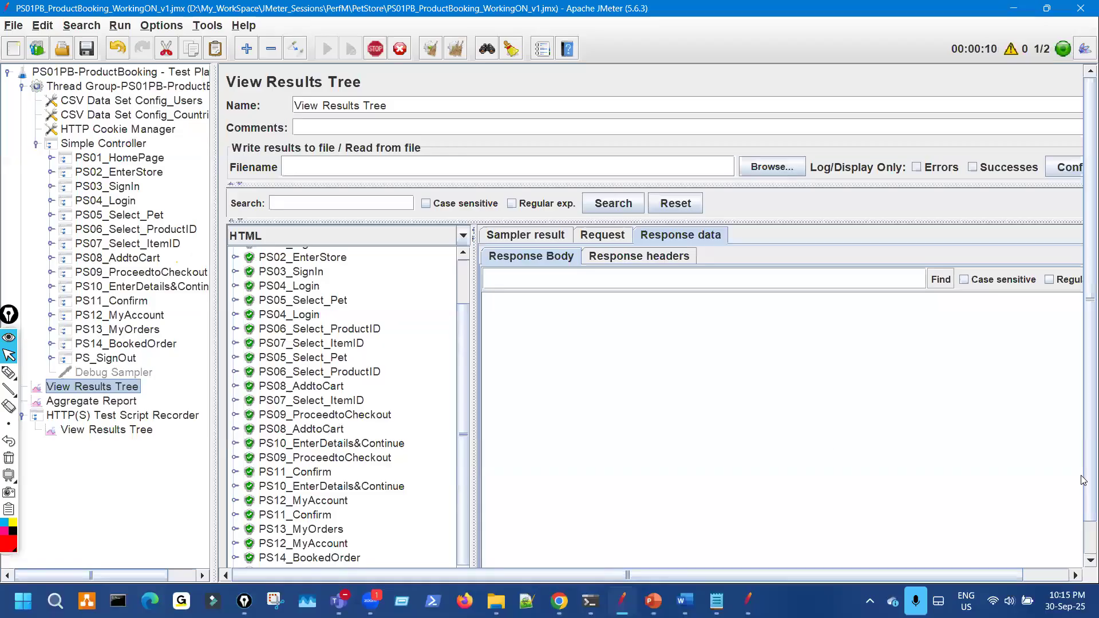
pyautogui.scroll(-2, 1084, 546)
pyautogui.scroll(2, 391, 371)
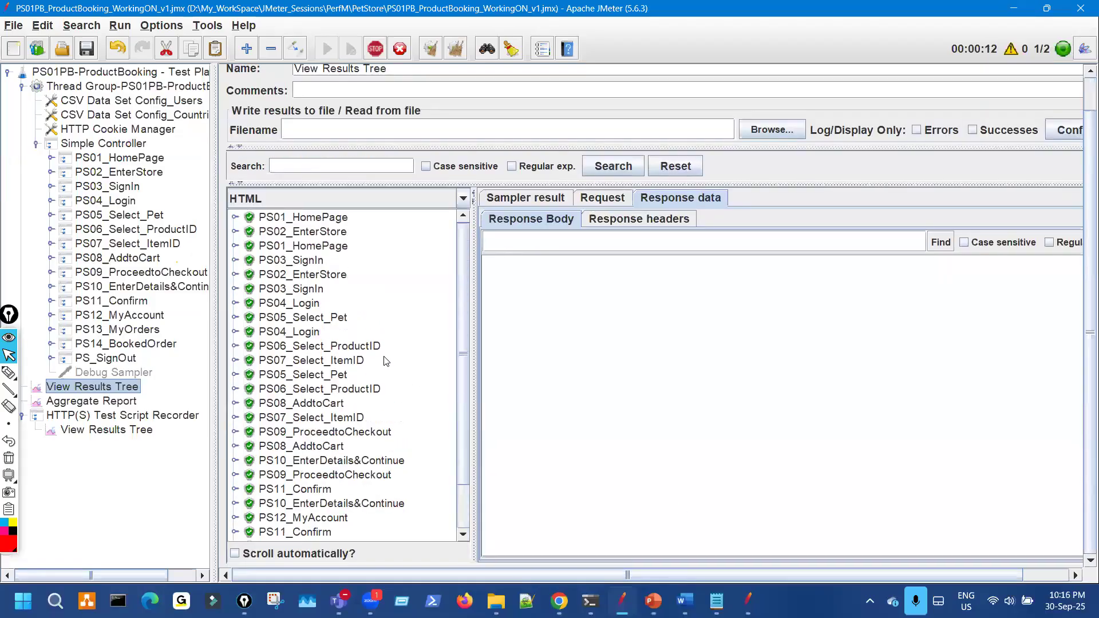
pyautogui.scroll(-3, 381, 395)
pyautogui.scroll(3, 355, 303)
pyautogui.scroll(-3, 346, 310)
pyautogui.scroll(3, 346, 310)
pyautogui.scroll(-2, 372, 267)
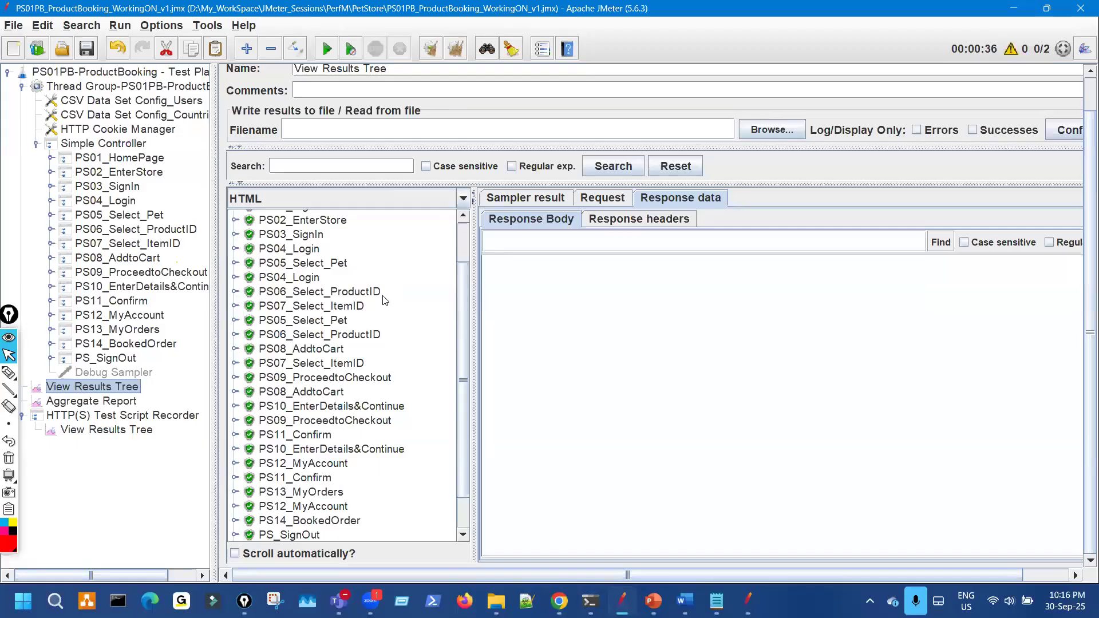
pyautogui.scroll(-2, 384, 300)
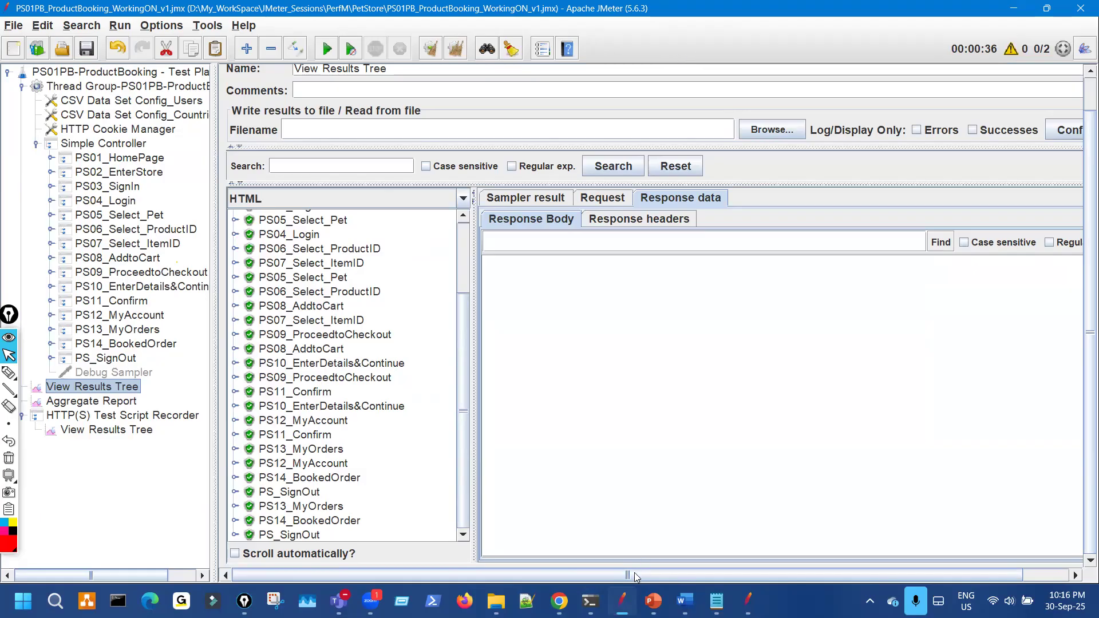
# Step: Switch to the PowerPoint slides, add a pen check mark beside point 4.15 and underline its "Handling smartly in the Script" wording
pyautogui.moveTo(560, 601)
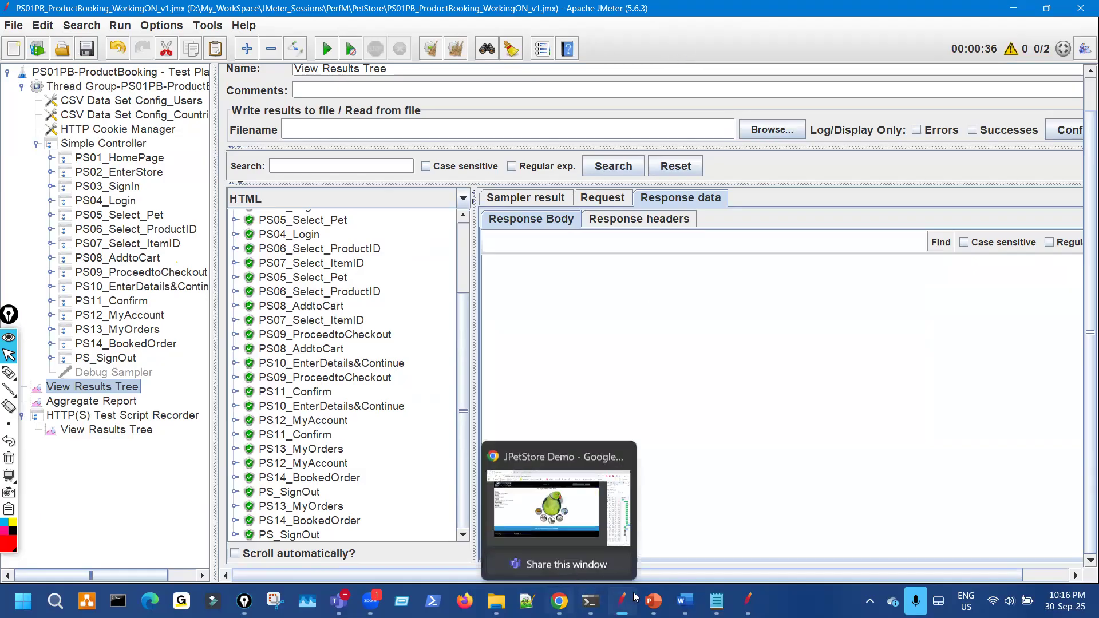
pyautogui.click(654, 601)
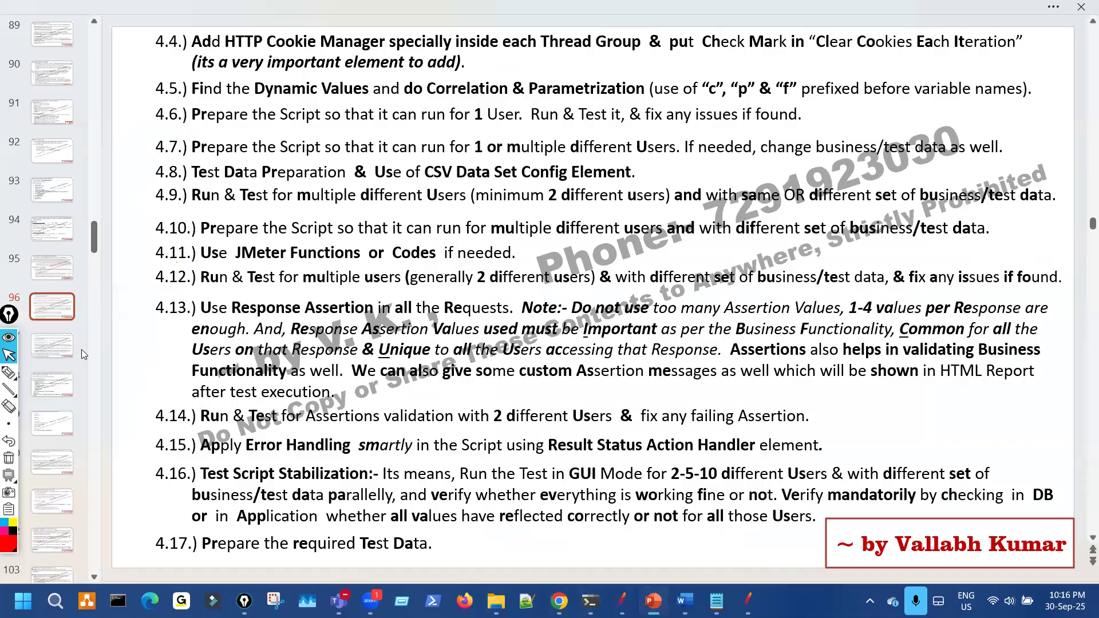
pyautogui.click(33, 375)
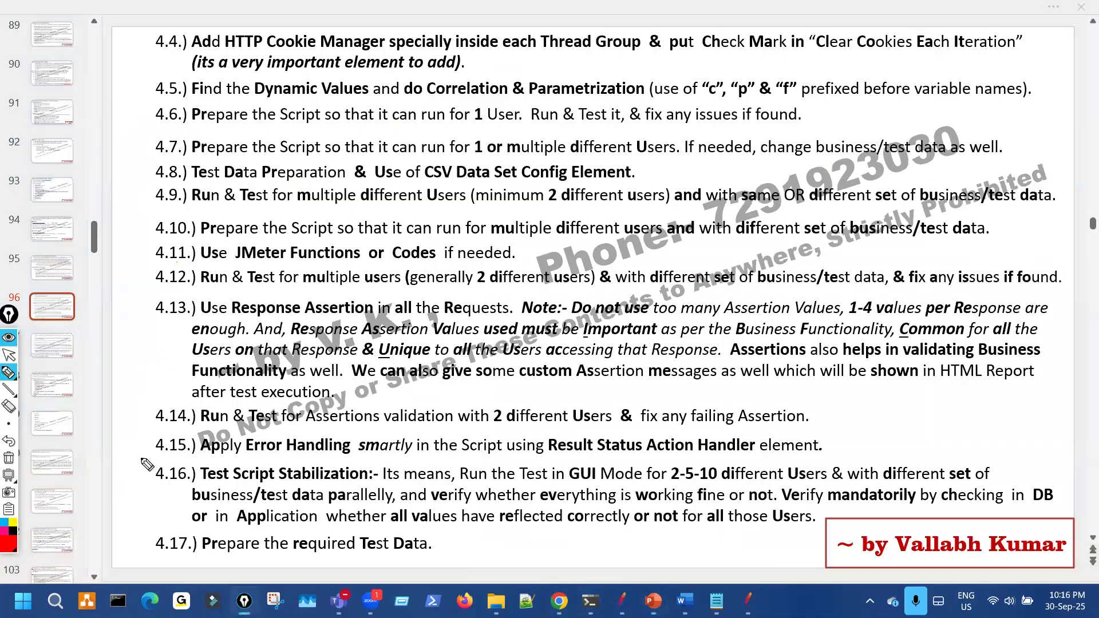
pyautogui.moveTo(139, 449); pyautogui.dragTo(168, 440)
pyautogui.moveTo(297, 461); pyautogui.dragTo(479, 460)
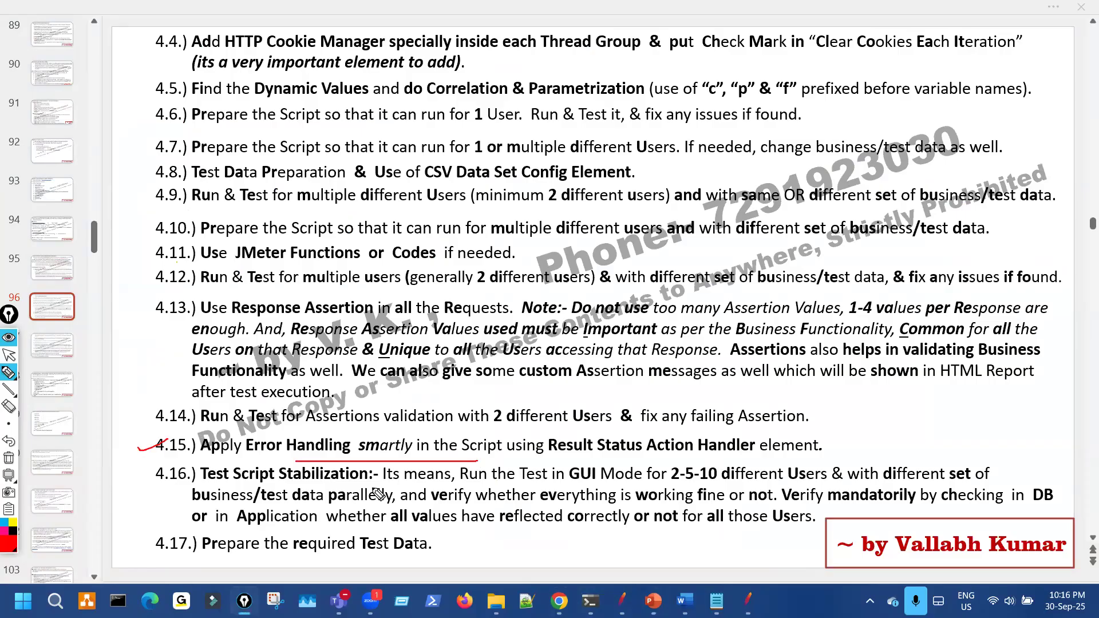
# Step: Mark "Apply Error Handling smartly" and "Status Action Handler" in point 4.15 with the pen, clear all marks and return to the normal pointer
pyautogui.moveTo(362, 438); pyautogui.dragTo(391, 455)
pyautogui.moveTo(596, 456); pyautogui.dragTo(732, 454)
pyautogui.moveTo(853, 444); pyautogui.dragTo(928, 433)
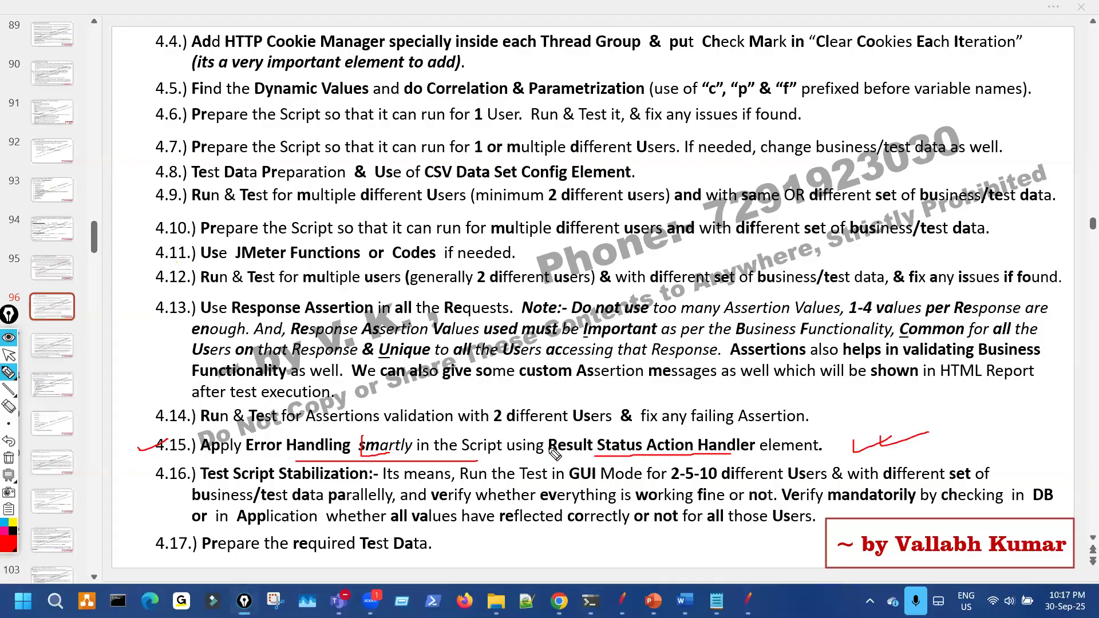
pyautogui.moveTo(219, 436)
pyautogui.mouseDown()
pyautogui.moveTo(363, 460)
pyautogui.moveTo(270, 429)
pyautogui.moveTo(232, 435)
pyautogui.mouseUp()
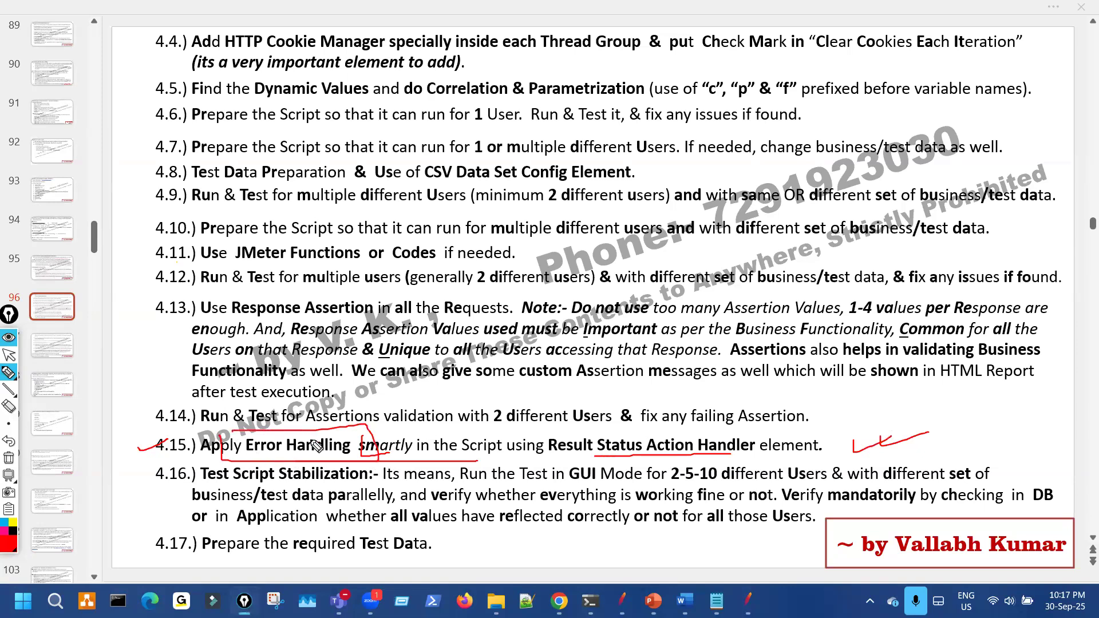
pyautogui.hotkey('ctrl', 'shift', '7')
pyautogui.hotkey('ctrl', 'shift', '2')
pyautogui.click(375, 429)
pyautogui.click(376, 430)
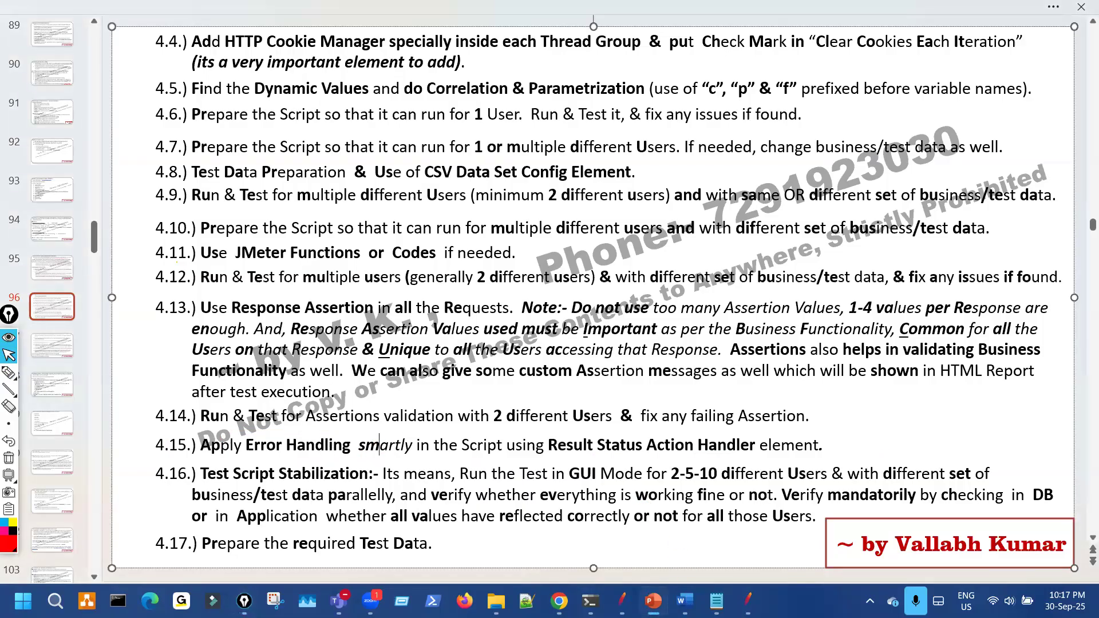
# Step: Switch to the Word course outline and make "Result Status Action Handler" bold in the Error Handling bullet
pyautogui.hotkey('alt', 'Tab')
pyautogui.scroll(-2, 469, 438)
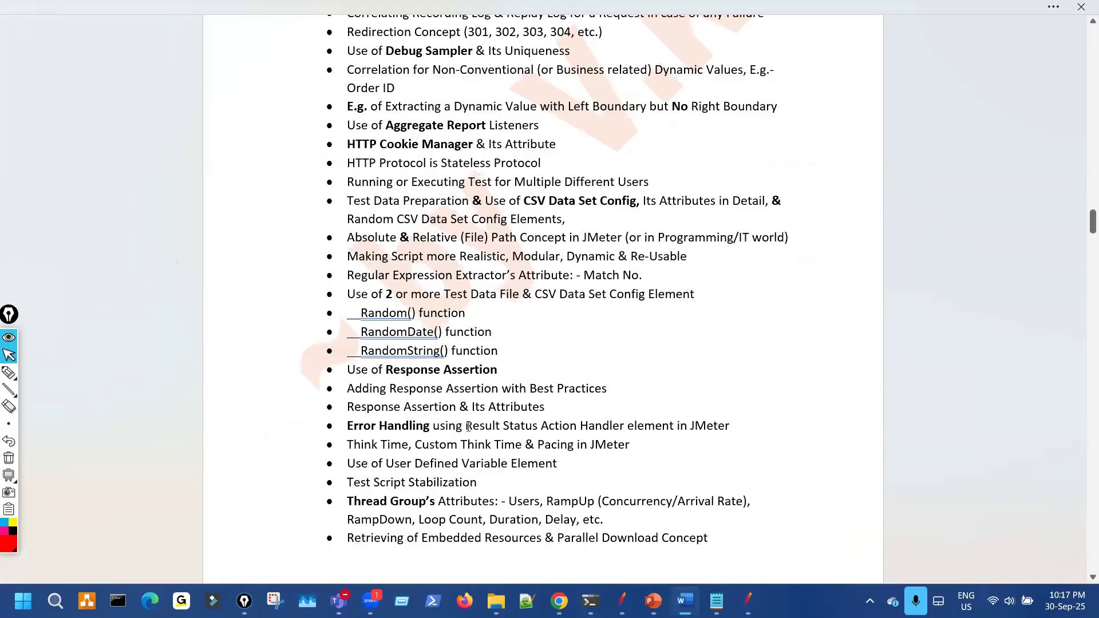
pyautogui.moveTo(541, 426); pyautogui.dragTo(642, 427)
pyautogui.click(651, 451)
pyautogui.moveTo(468, 426); pyautogui.dragTo(625, 429)
pyautogui.hotkey('ctrl', 'b')
pyautogui.click(650, 444)
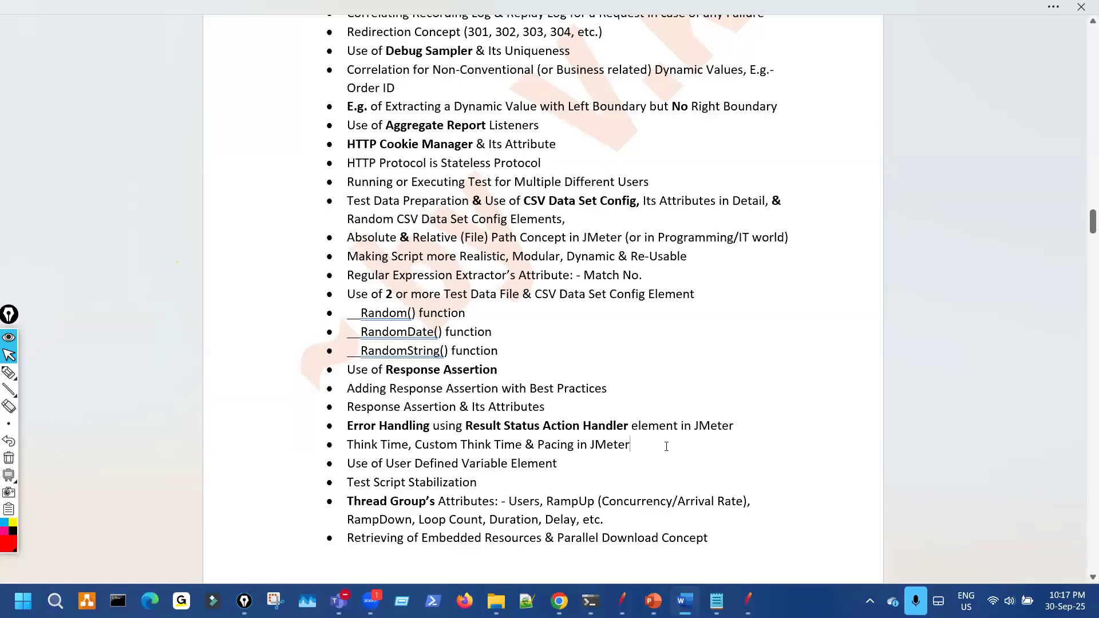
pyautogui.scroll(-5, 666, 446)
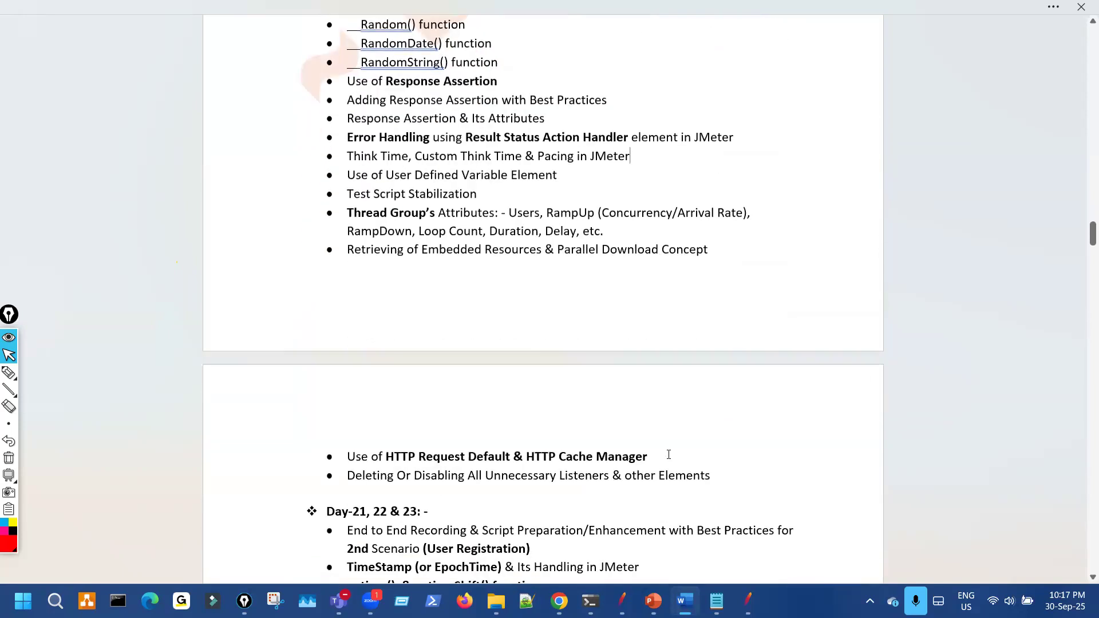
pyautogui.scroll(4, 667, 454)
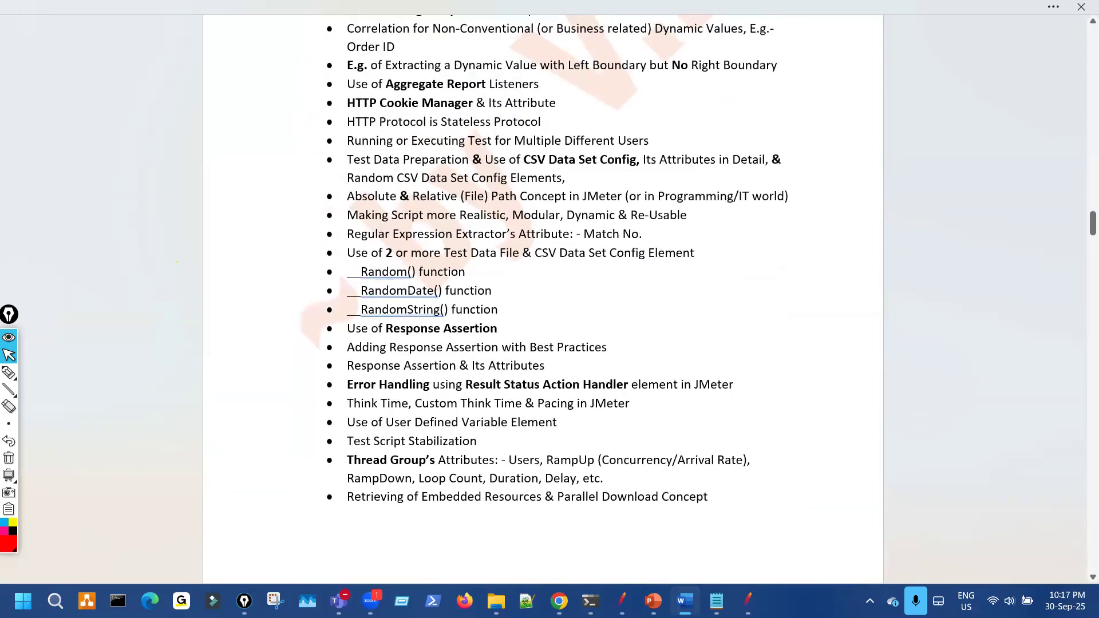
# Step: Switch to JMeter, widen the test plan tree to show the full element names and open the Thread Group
pyautogui.click(622, 601)
pyautogui.scroll(3, 324, 277)
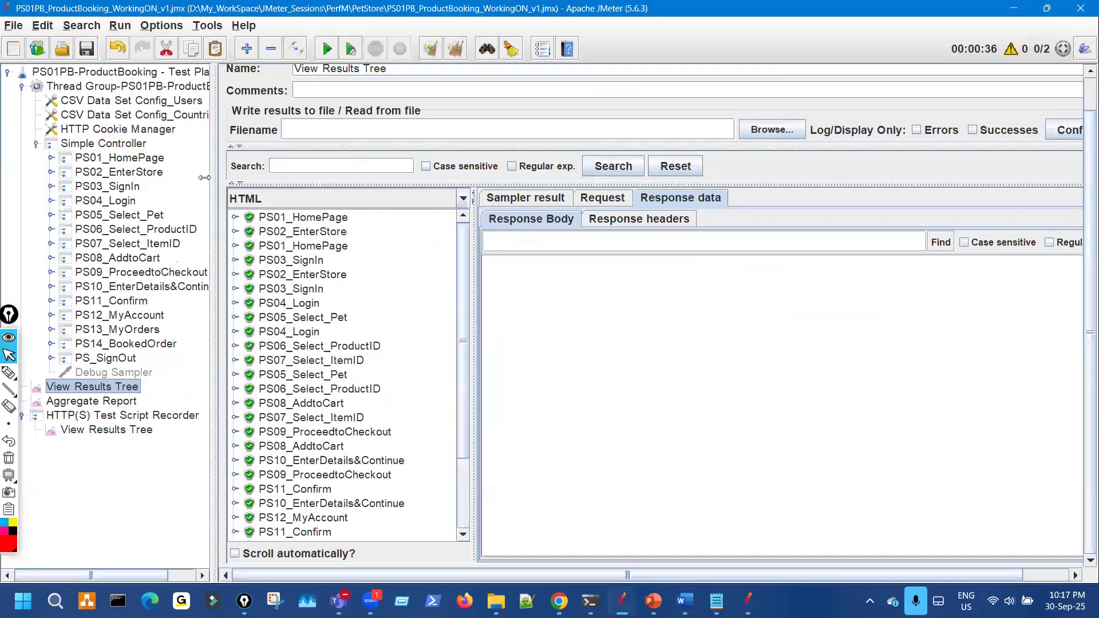
pyautogui.moveTo(260, 162); pyautogui.dragTo(261, 163)
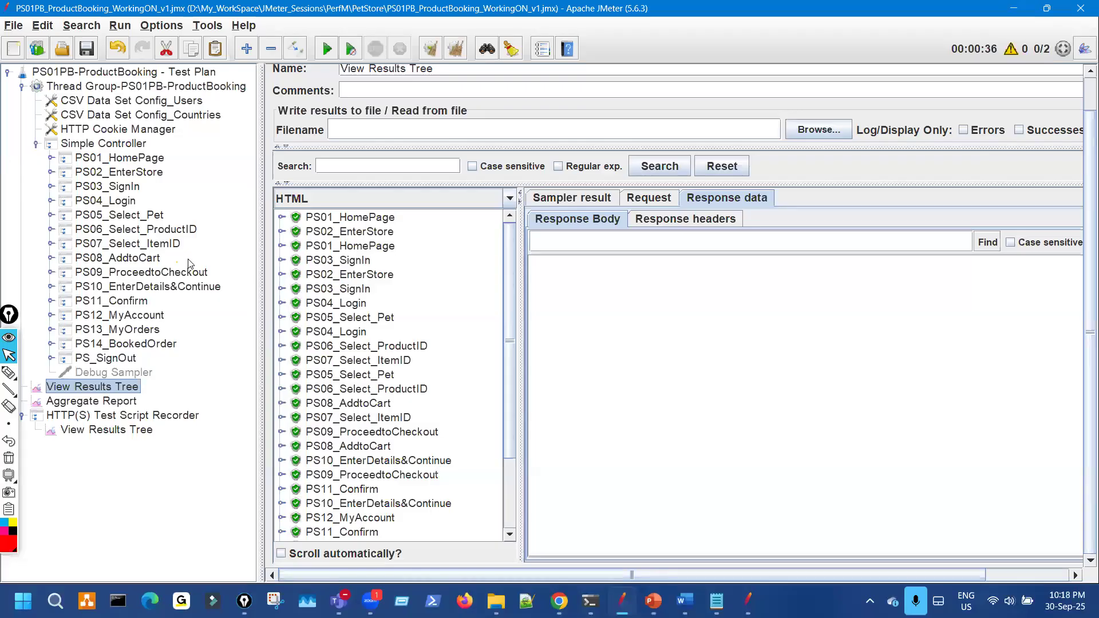
pyautogui.click(179, 90)
# Step: Mark the Thread Group, its request flow and the Continue action after a sampler error with the pen, clearing the marks
pyautogui.click(8, 372)
pyautogui.moveTo(138, 96); pyautogui.dragTo(186, 80)
pyautogui.moveTo(51, 85); pyautogui.dragTo(63, 100)
pyautogui.moveTo(150, 119); pyautogui.dragTo(179, 270)
pyautogui.moveTo(162, 260)
pyautogui.mouseDown()
pyautogui.moveTo(191, 290)
pyautogui.moveTo(200, 272)
pyautogui.mouseUp()
pyautogui.moveTo(116, 77)
pyautogui.mouseDown()
pyautogui.moveTo(125, 82)
pyautogui.moveTo(102, 83)
pyautogui.mouseUp()
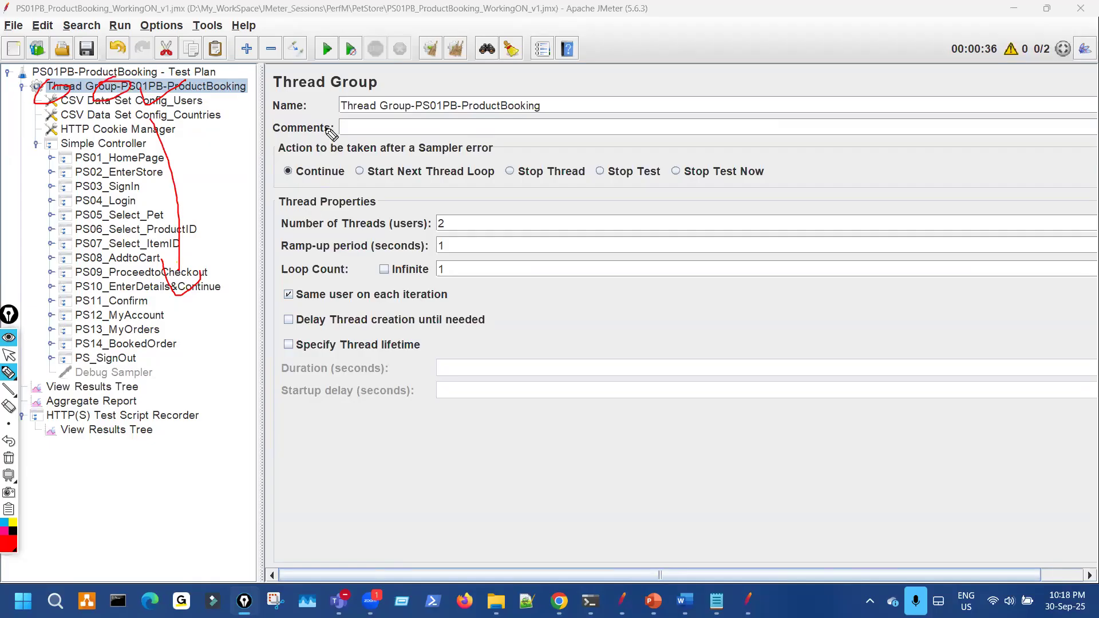
pyautogui.moveTo(381, 153); pyautogui.dragTo(445, 155)
pyautogui.moveTo(284, 168)
pyautogui.mouseDown()
pyautogui.moveTo(302, 190)
pyautogui.moveTo(305, 164)
pyautogui.moveTo(280, 180)
pyautogui.moveTo(300, 186)
pyautogui.mouseUp()
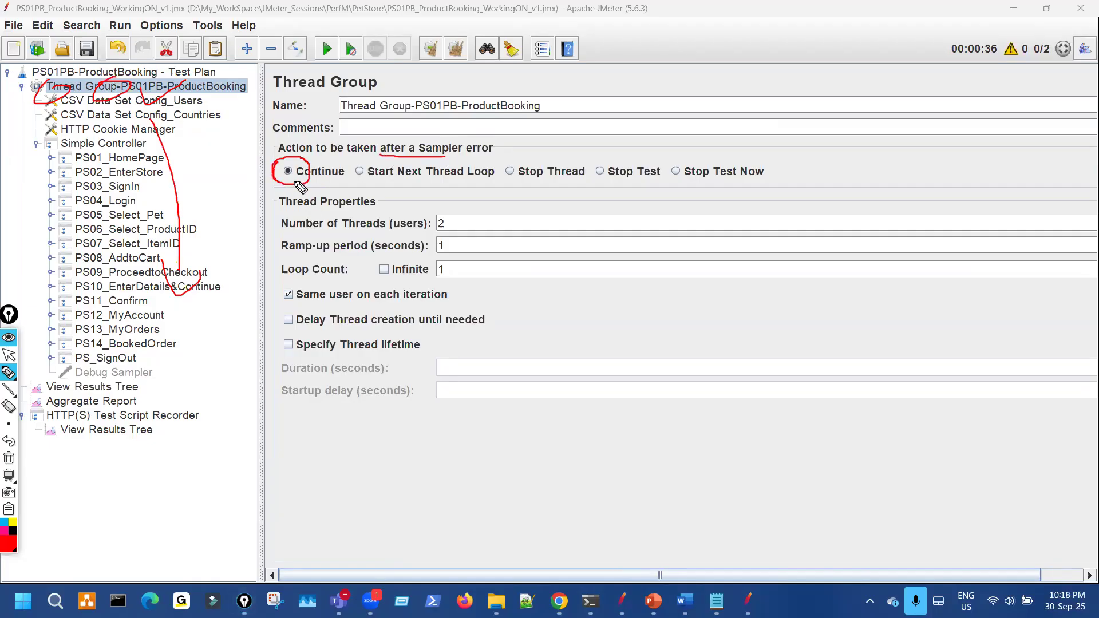
pyautogui.hotkey('ctrl', 'shift', '7')
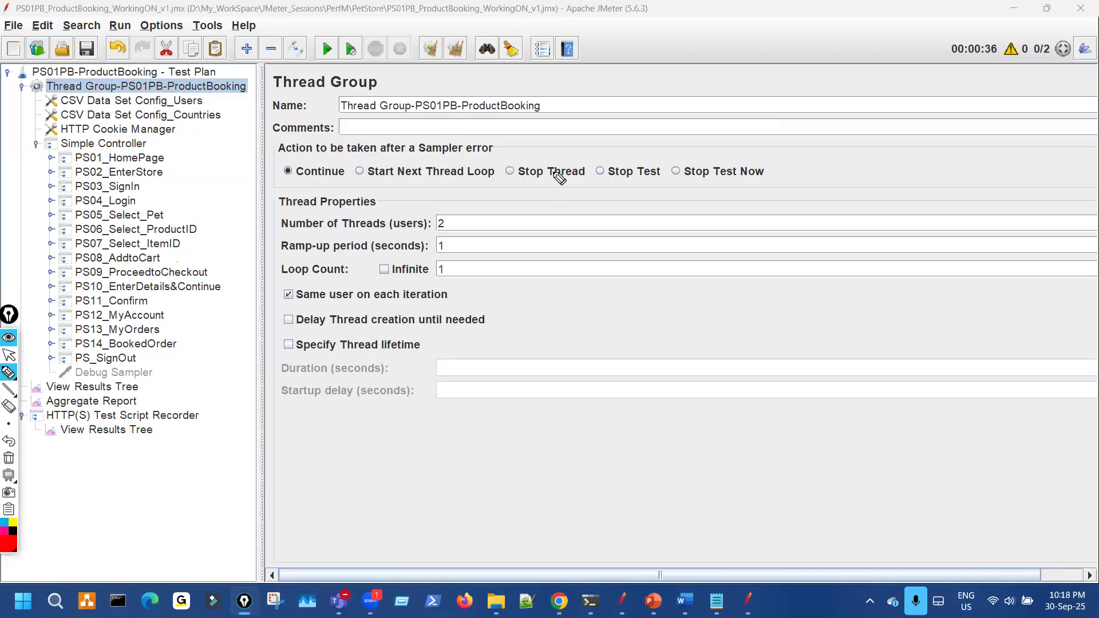
# Step: Strike out "Thread" in Stop Thread and "Sampler" in the error action label, writing "User" and "Request" beside them with the pen
pyautogui.moveTo(587, 172); pyautogui.dragTo(564, 173)
pyautogui.moveTo(554, 192); pyautogui.dragTo(623, 207)
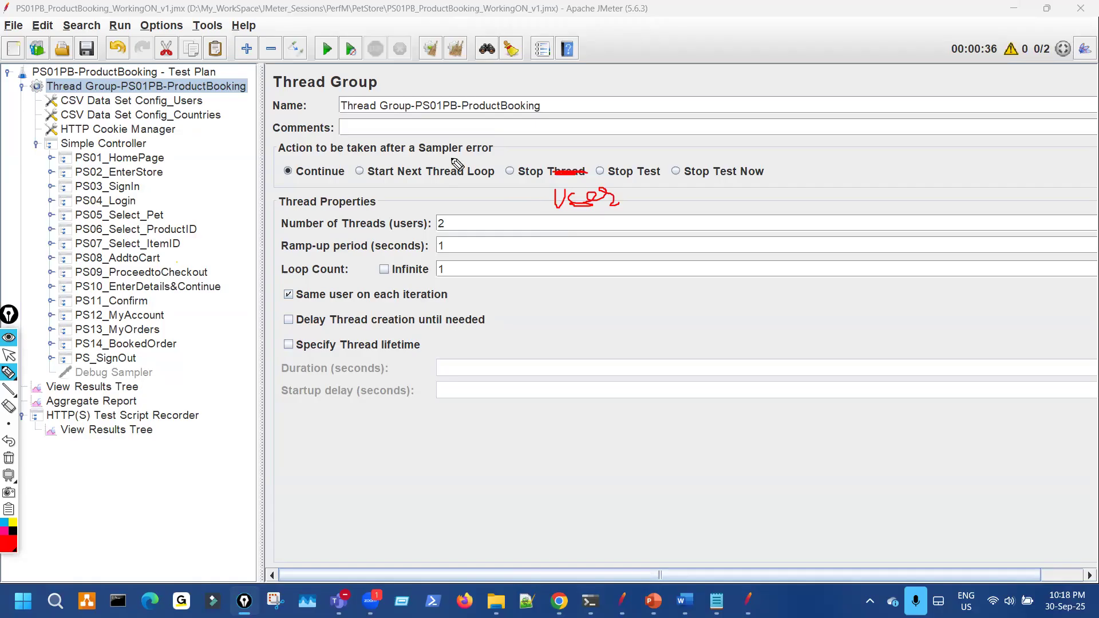
pyautogui.moveTo(420, 149)
pyautogui.mouseDown()
pyautogui.moveTo(454, 151)
pyautogui.moveTo(407, 148)
pyautogui.mouseUp()
pyautogui.click(418, 150)
pyautogui.moveTo(420, 147)
pyautogui.mouseDown()
pyautogui.moveTo(459, 148)
pyautogui.moveTo(427, 148)
pyautogui.moveTo(451, 149)
pyautogui.moveTo(481, 109)
pyautogui.moveTo(579, 102)
pyautogui.moveTo(565, 80)
pyautogui.moveTo(578, 71)
pyautogui.mouseUp()
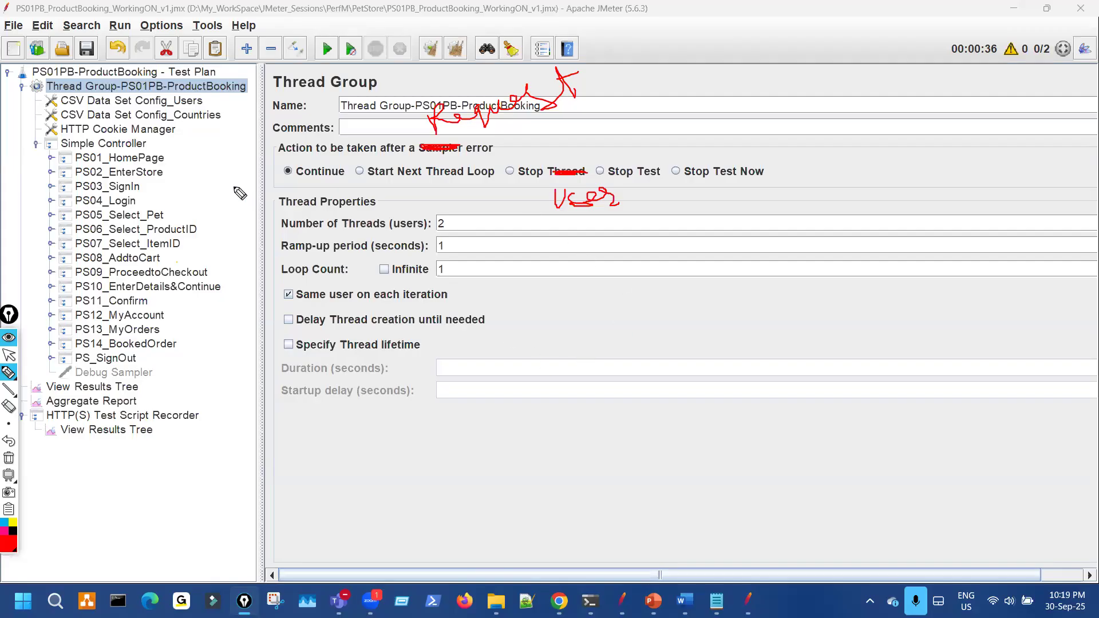
# Step: Draw pen marks on the Thread Group and request flow, and underline the "Action to be taken after a Sampler error" label and the handwritten "Request"
pyautogui.moveTo(99, 95); pyautogui.dragTo(111, 85)
pyautogui.moveTo(135, 154); pyautogui.dragTo(153, 280)
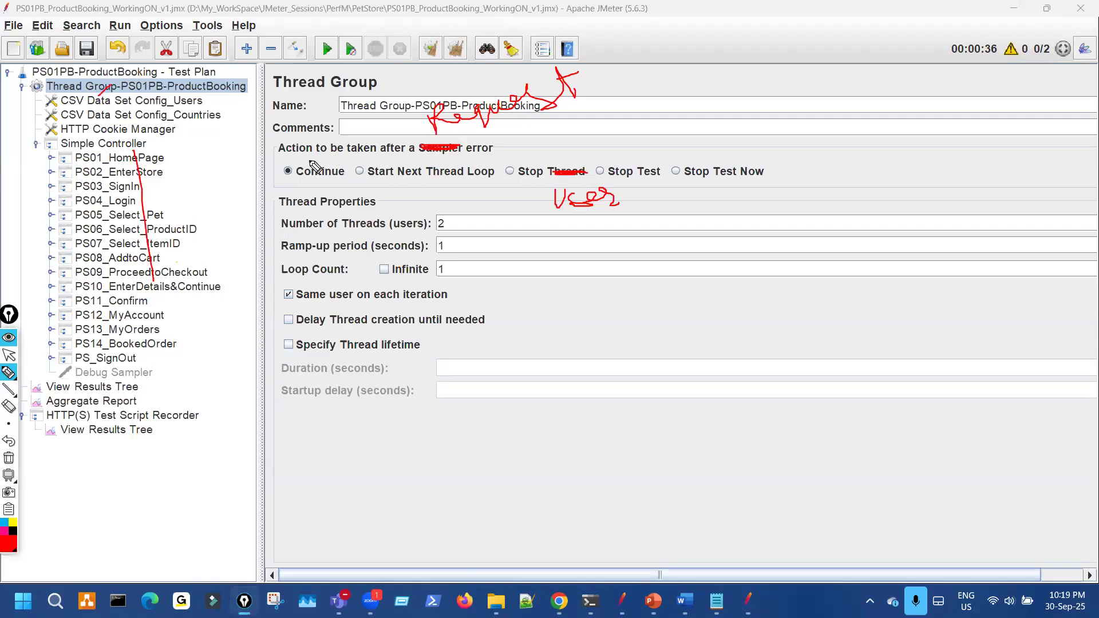
pyautogui.moveTo(301, 156); pyautogui.dragTo(482, 154)
pyautogui.moveTo(412, 133)
pyautogui.mouseDown()
pyautogui.moveTo(419, 121)
pyautogui.moveTo(422, 132)
pyautogui.mouseUp()
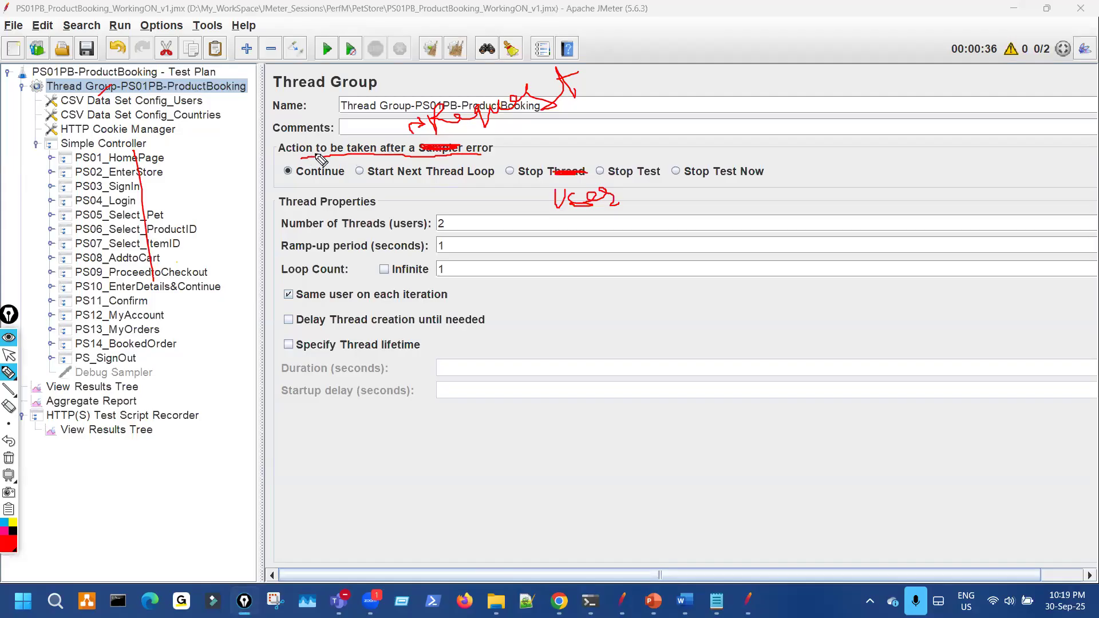
pyautogui.moveTo(462, 122); pyautogui.dragTo(553, 118)
pyautogui.moveTo(482, 157); pyautogui.dragTo(503, 158)
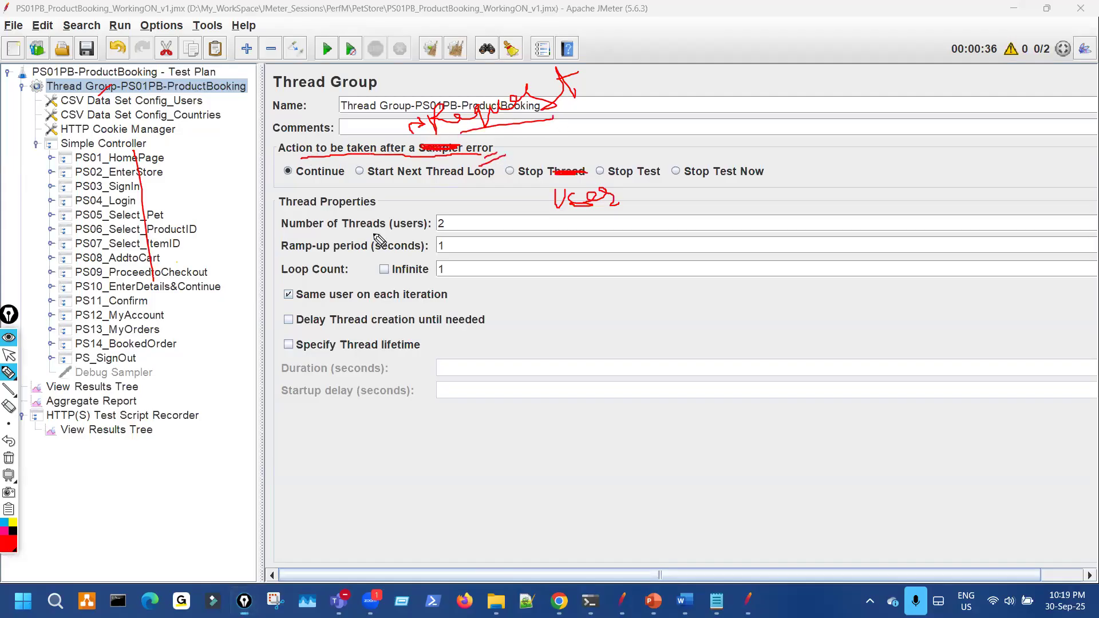
# Step: Sketch a request flow ending in a cross, circle the Continue option and draw an arrow down from PS01_HomePage towards PS14_BookedOrder
pyautogui.moveTo(170, 157); pyautogui.dragTo(173, 228)
pyautogui.moveTo(216, 373); pyautogui.dragTo(292, 375)
pyautogui.moveTo(183, 473)
pyautogui.mouseDown()
pyautogui.moveTo(196, 512)
pyautogui.moveTo(263, 509)
pyautogui.mouseUp()
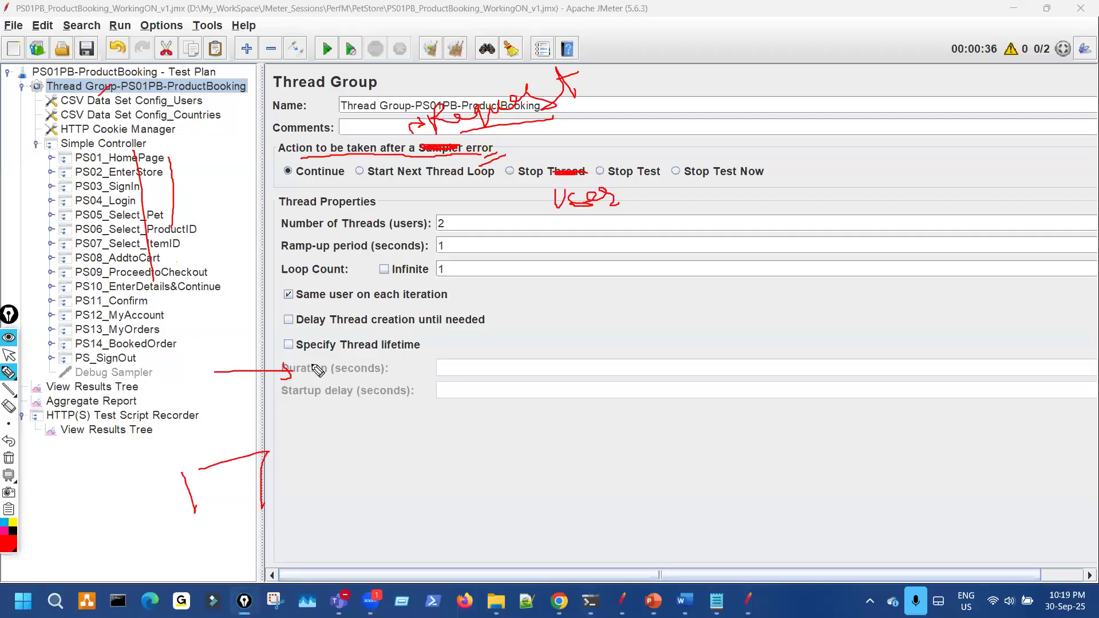
pyautogui.moveTo(327, 371)
pyautogui.mouseDown()
pyautogui.moveTo(352, 385)
pyautogui.moveTo(326, 385)
pyautogui.mouseUp()
pyautogui.moveTo(305, 166)
pyautogui.mouseDown()
pyautogui.moveTo(270, 186)
pyautogui.moveTo(298, 154)
pyautogui.moveTo(284, 158)
pyautogui.mouseUp()
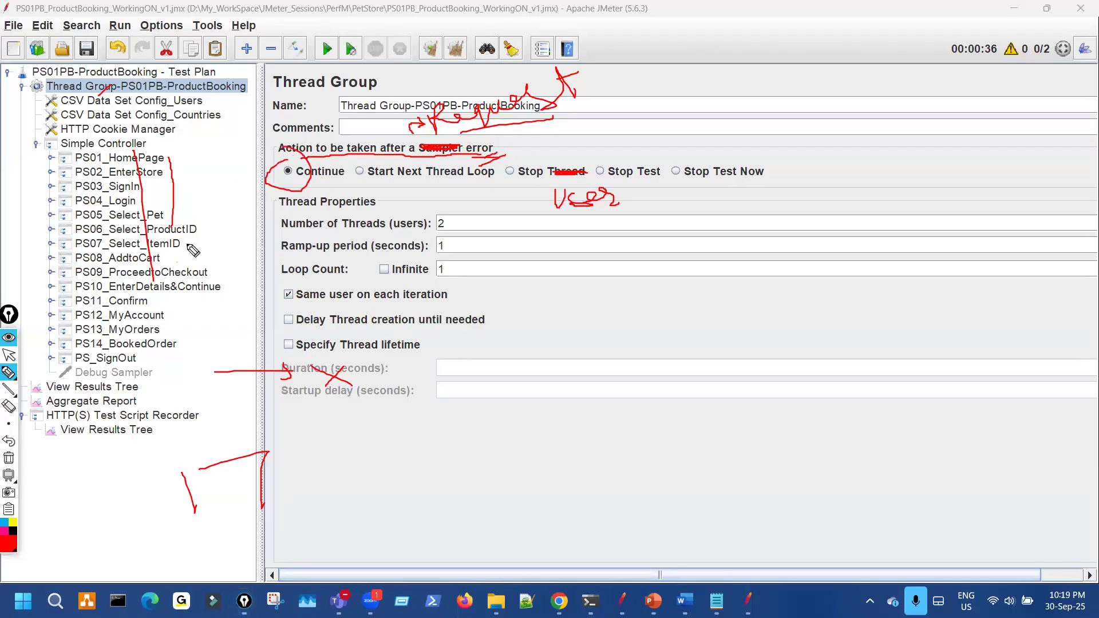
pyautogui.moveTo(187, 166); pyautogui.dragTo(178, 339)
pyautogui.moveTo(159, 315); pyautogui.dragTo(170, 332)
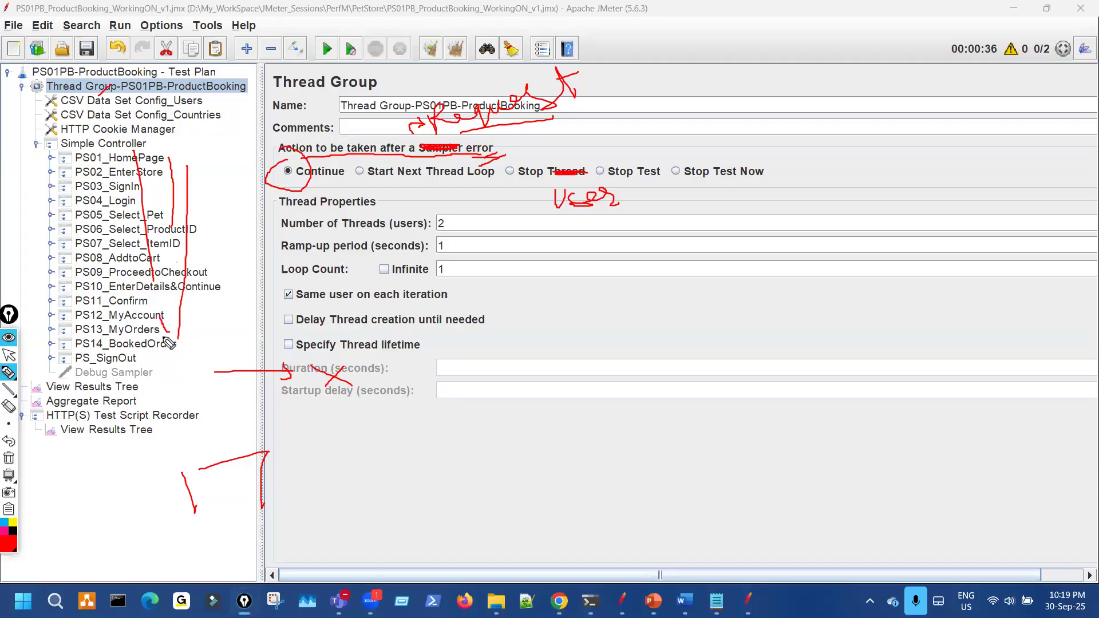
# Step: Clear the old pen marks, underline Start Next Thread Loop, box Stop Thread and Stop Test, and clear the annotations
pyautogui.moveTo(127, 362); pyautogui.dragTo(142, 354)
pyautogui.hotkey('ctrl', 'shift', '7')
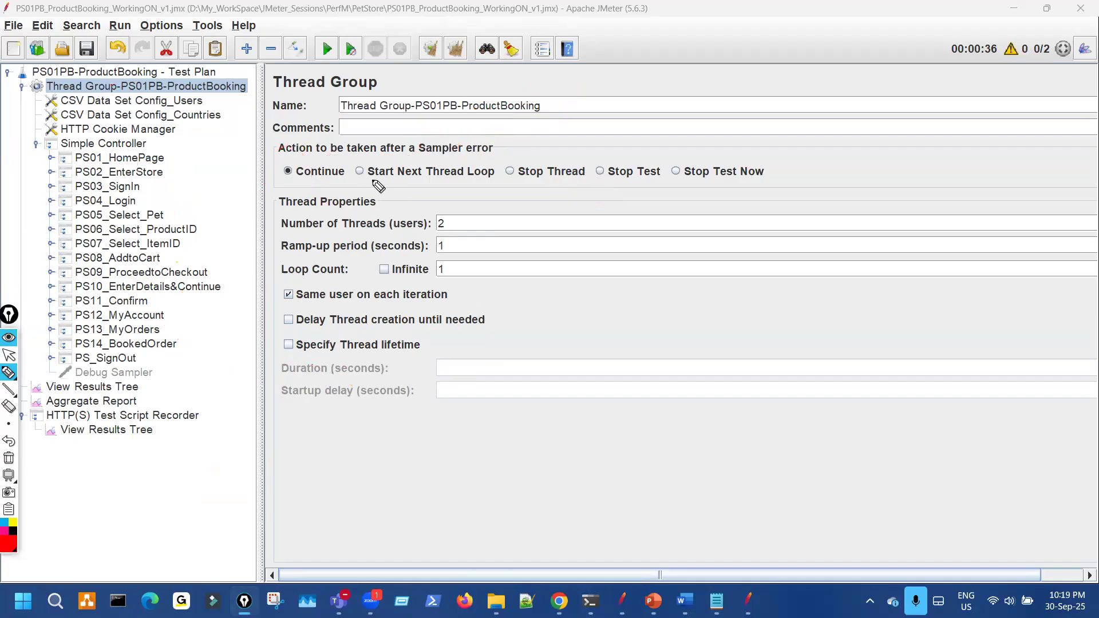
pyautogui.moveTo(374, 180)
pyautogui.mouseDown()
pyautogui.moveTo(449, 181)
pyautogui.moveTo(453, 170)
pyautogui.moveTo(440, 181)
pyautogui.moveTo(460, 199)
pyautogui.moveTo(477, 180)
pyautogui.moveTo(576, 186)
pyautogui.moveTo(661, 163)
pyautogui.moveTo(610, 171)
pyautogui.moveTo(659, 216)
pyautogui.moveTo(702, 185)
pyautogui.moveTo(703, 196)
pyautogui.mouseUp()
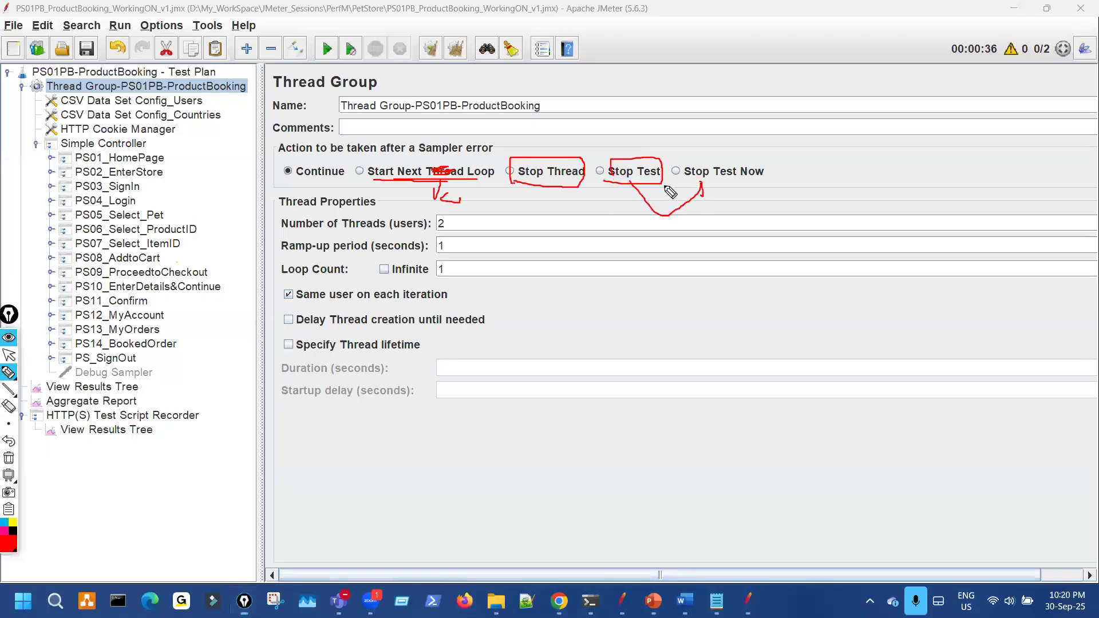
pyautogui.moveTo(636, 158)
pyautogui.mouseDown()
pyautogui.moveTo(632, 187)
pyautogui.moveTo(704, 195)
pyautogui.mouseUp()
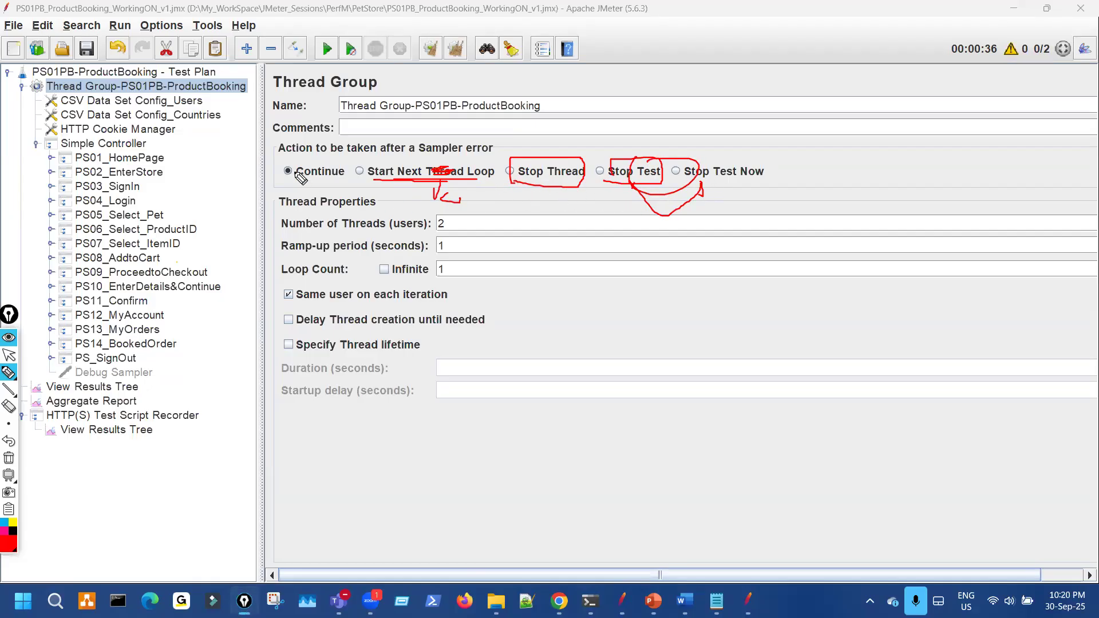
pyautogui.moveTo(286, 163)
pyautogui.mouseDown()
pyautogui.moveTo(278, 186)
pyautogui.moveTo(307, 177)
pyautogui.moveTo(289, 184)
pyautogui.moveTo(284, 165)
pyautogui.mouseUp()
pyautogui.hotkey('ctrl', 'shift', '7')
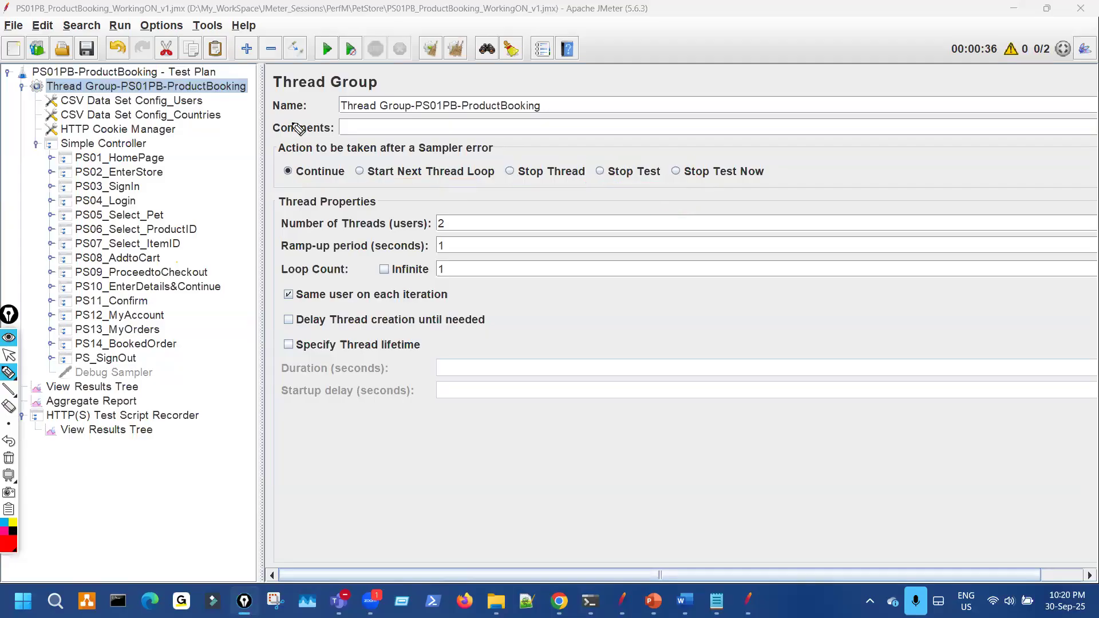
# Step: Draw a pen line down the transactions from PS01_HomePage to PS13_MyOrders, clear it and return to the normal pointer
pyautogui.moveTo(184, 158); pyautogui.dragTo(197, 337)
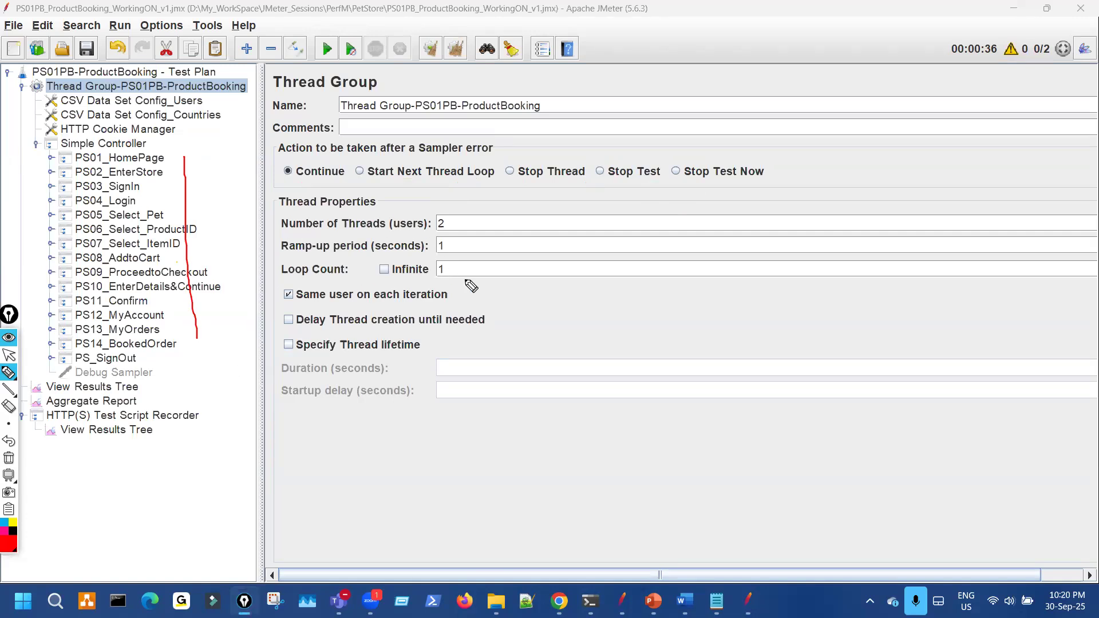
pyautogui.hotkey('ctrl', 'shift', '7')
pyautogui.hotkey('ctrl', 'shift', '2')
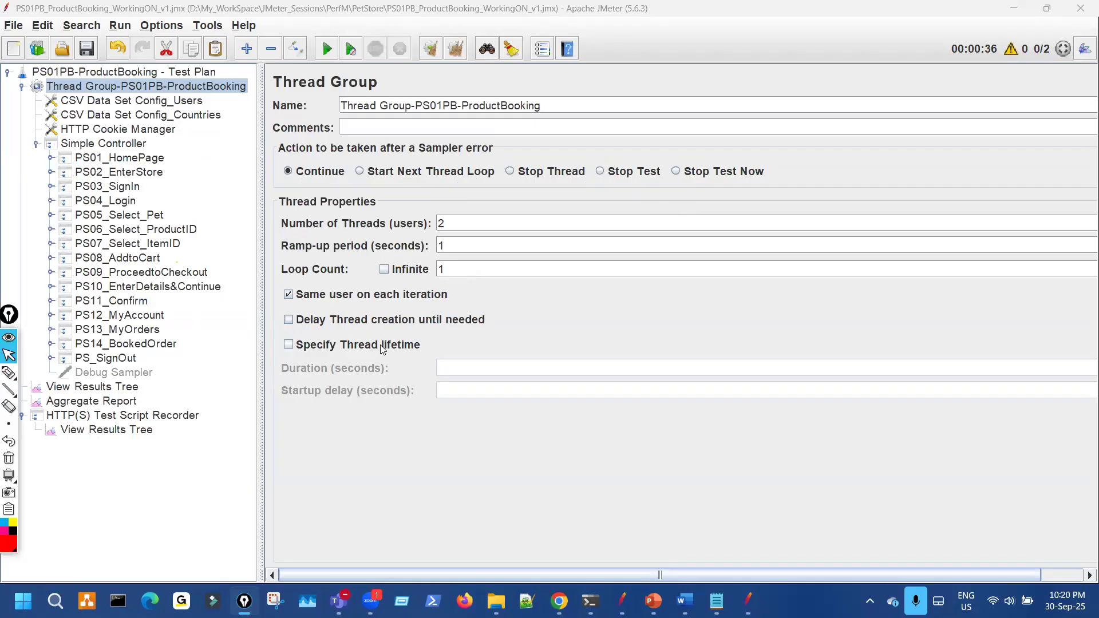
# Step: Handwrite a circled "2" and "Cases always be applied" with the pen, sketch a large circle, and clear the drawing
pyautogui.click(9, 374)
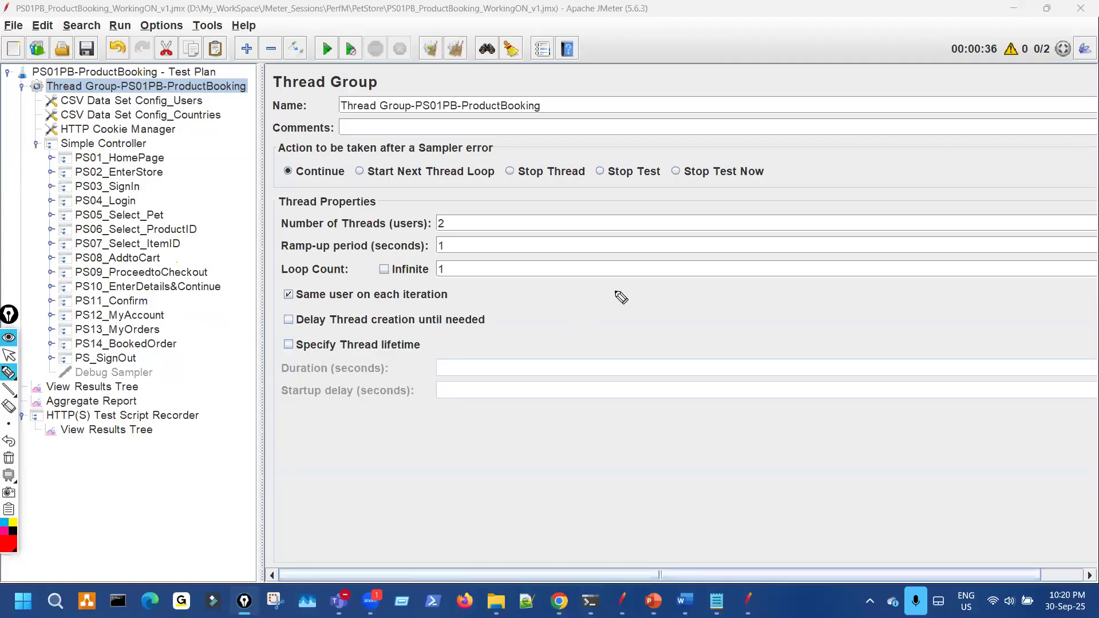
pyautogui.moveTo(644, 261); pyautogui.dragTo(676, 275)
pyautogui.moveTo(656, 232); pyautogui.dragTo(677, 264)
pyautogui.click(761, 266)
pyautogui.moveTo(818, 210)
pyautogui.mouseDown()
pyautogui.moveTo(884, 226)
pyautogui.moveTo(968, 188)
pyautogui.mouseUp()
pyautogui.moveTo(903, 293)
pyautogui.mouseDown()
pyautogui.moveTo(900, 247)
pyautogui.moveTo(944, 286)
pyautogui.moveTo(951, 271)
pyautogui.moveTo(1044, 268)
pyautogui.mouseUp()
pyautogui.moveTo(915, 352); pyautogui.dragTo(923, 379)
pyautogui.moveTo(989, 362); pyautogui.dragTo(923, 379)
pyautogui.moveTo(908, 441)
pyautogui.mouseDown()
pyautogui.moveTo(974, 448)
pyautogui.moveTo(999, 387)
pyautogui.moveTo(1007, 433)
pyautogui.moveTo(1051, 401)
pyautogui.moveTo(1090, 408)
pyautogui.moveTo(1033, 440)
pyautogui.mouseUp()
pyautogui.moveTo(503, 434)
pyautogui.mouseDown()
pyautogui.moveTo(521, 491)
pyautogui.moveTo(604, 512)
pyautogui.moveTo(487, 417)
pyautogui.mouseUp()
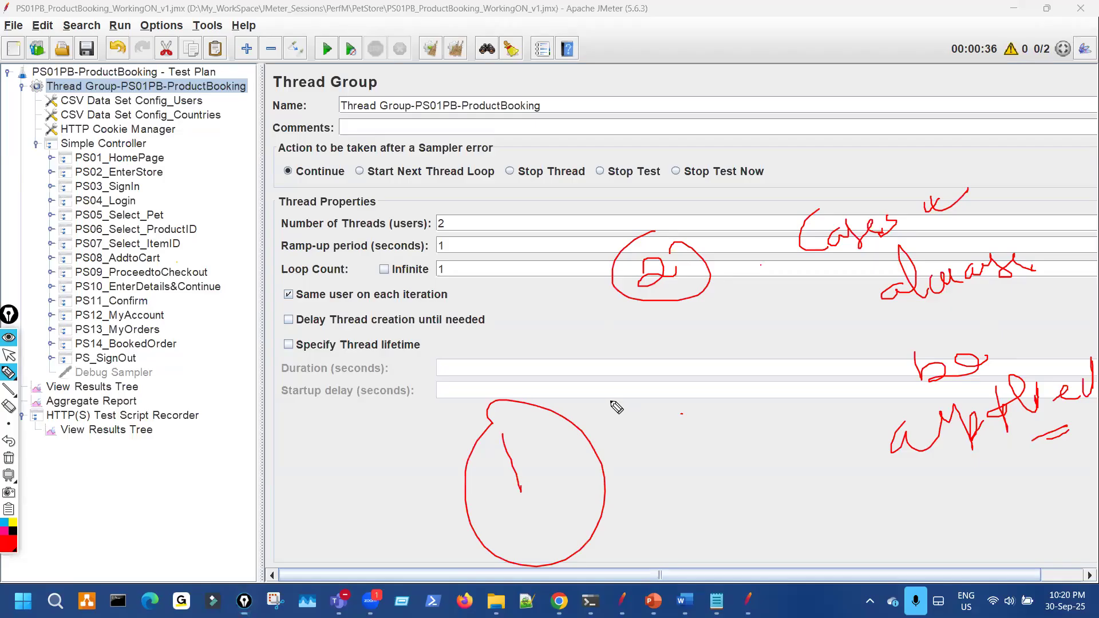
pyautogui.hotkey('ctrl', 'shift', '7')
pyautogui.hotkey('ctrl', 'shift', '2')
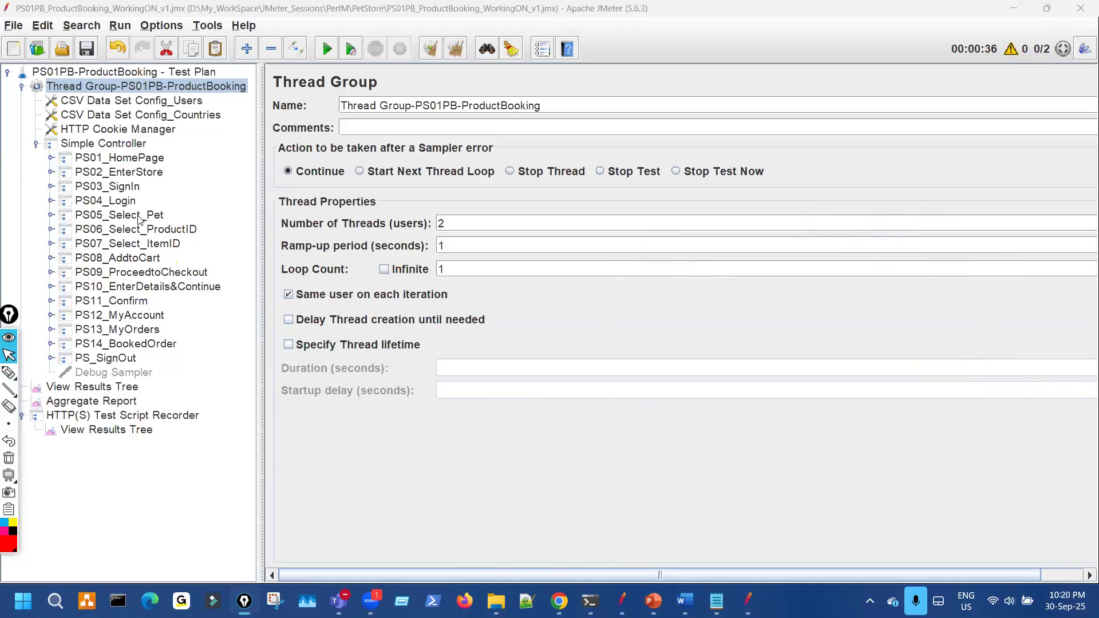
# Step: Expand PS02_EnterStore, PS03_SignIn and PS04_Login in the test plan tree and widen the tree to show the full request names
pyautogui.click(51, 173)
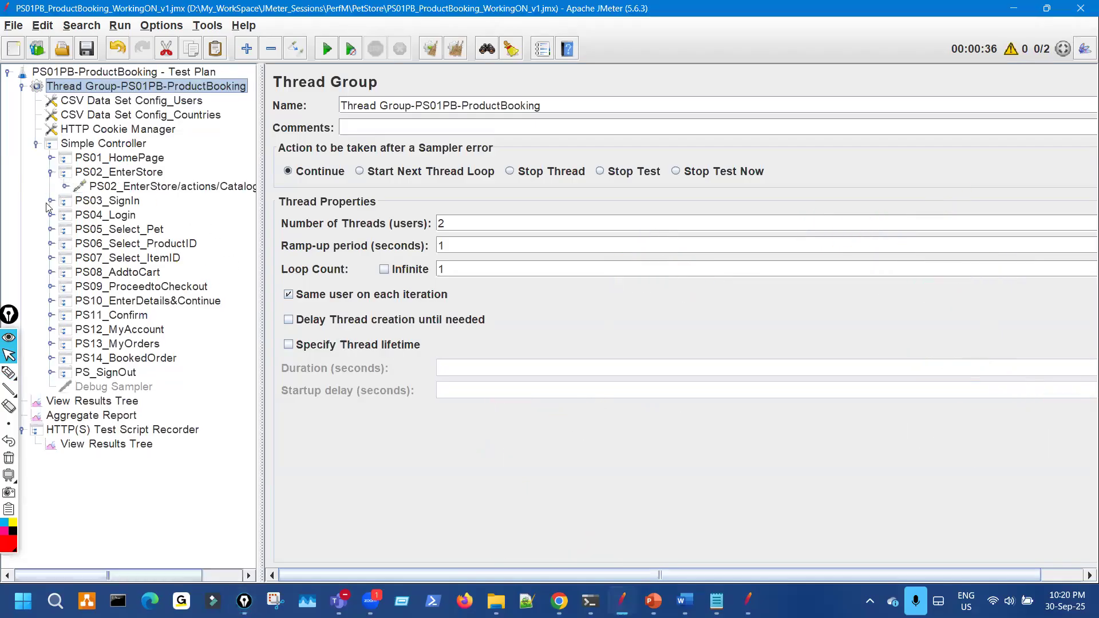
pyautogui.click(51, 201)
pyautogui.click(51, 230)
pyautogui.moveTo(257, 182); pyautogui.dragTo(416, 189)
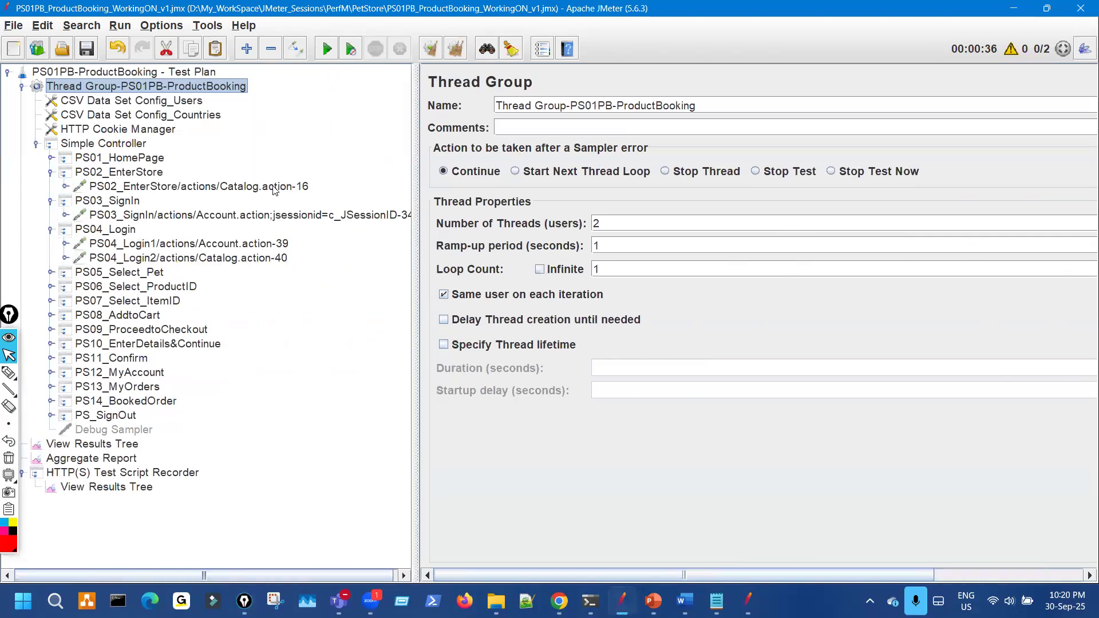
# Step: Examine the PS02_EnterStore request's path and its child elements, including the c_JSessionID Regular Expression Extractor
pyautogui.click(275, 188)
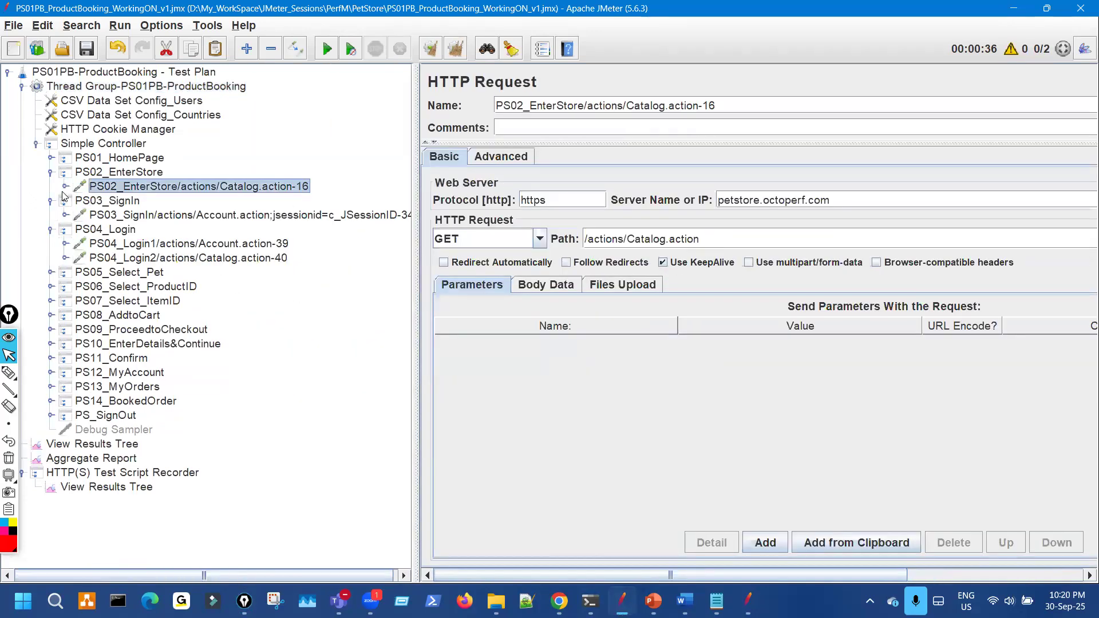
pyautogui.press('Right')
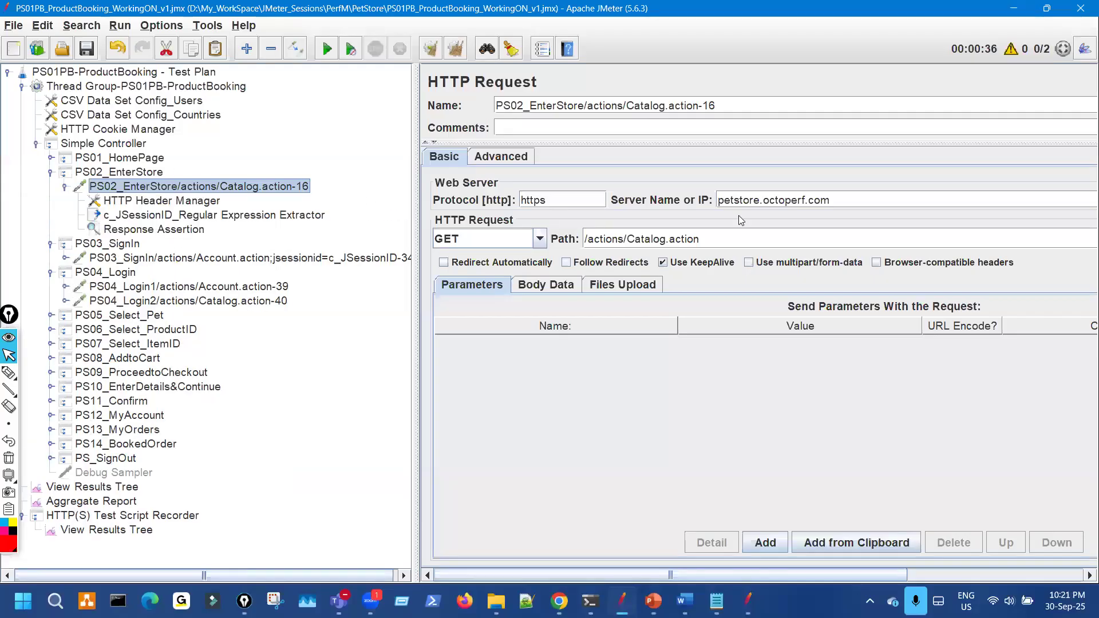
pyautogui.moveTo(840, 202); pyautogui.dragTo(699, 240)
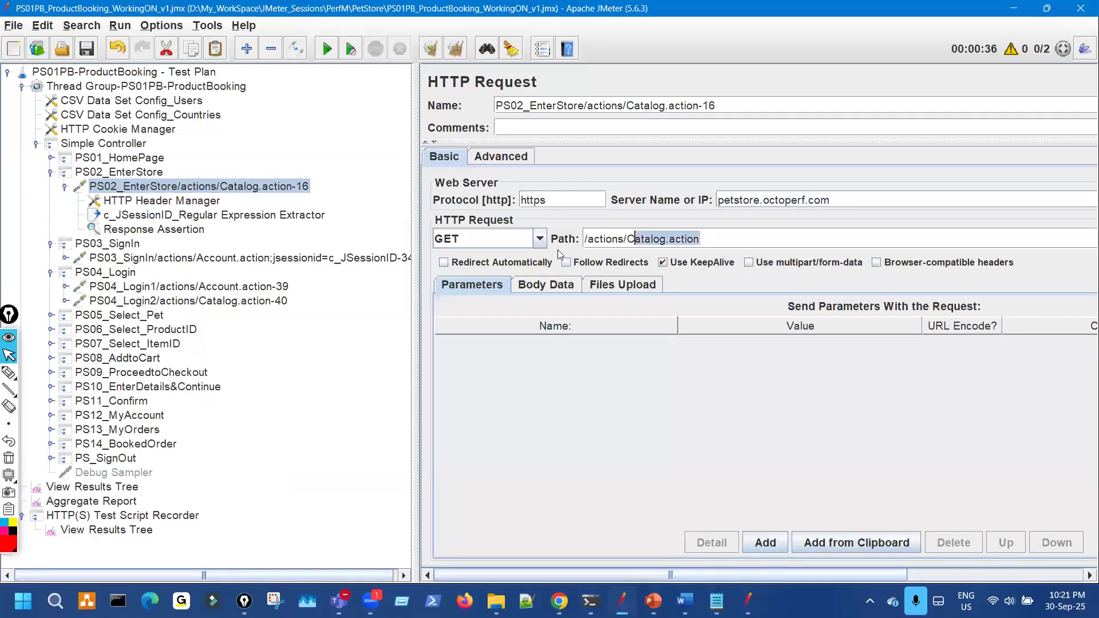
pyautogui.click(201, 217)
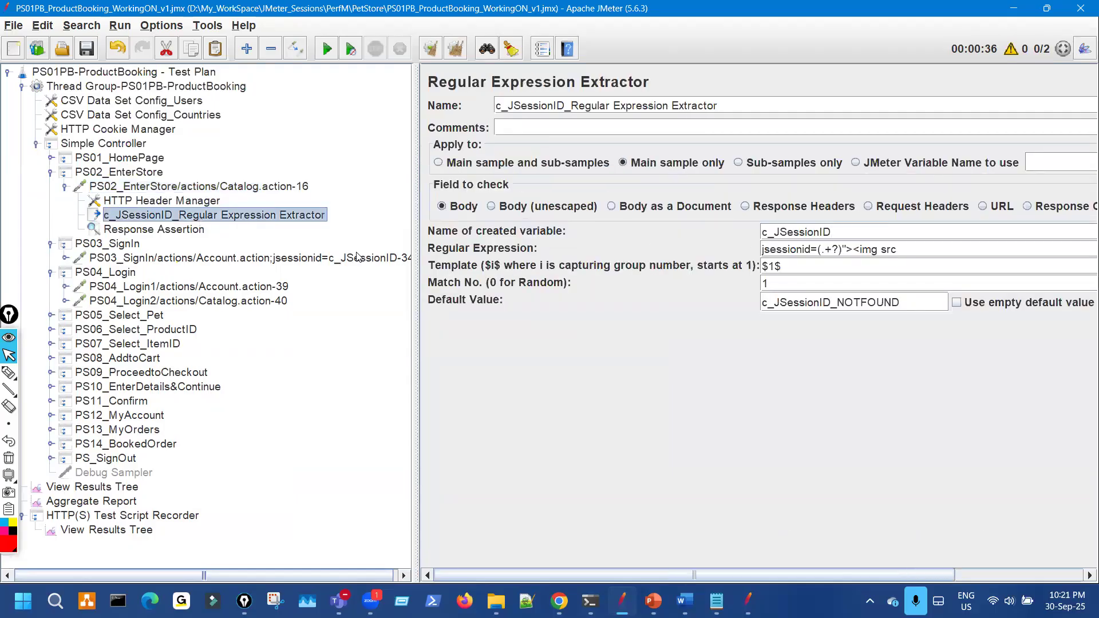
# Step: Raise the system volume to 98
pyautogui.press('XF86AudioRaiseVolume')
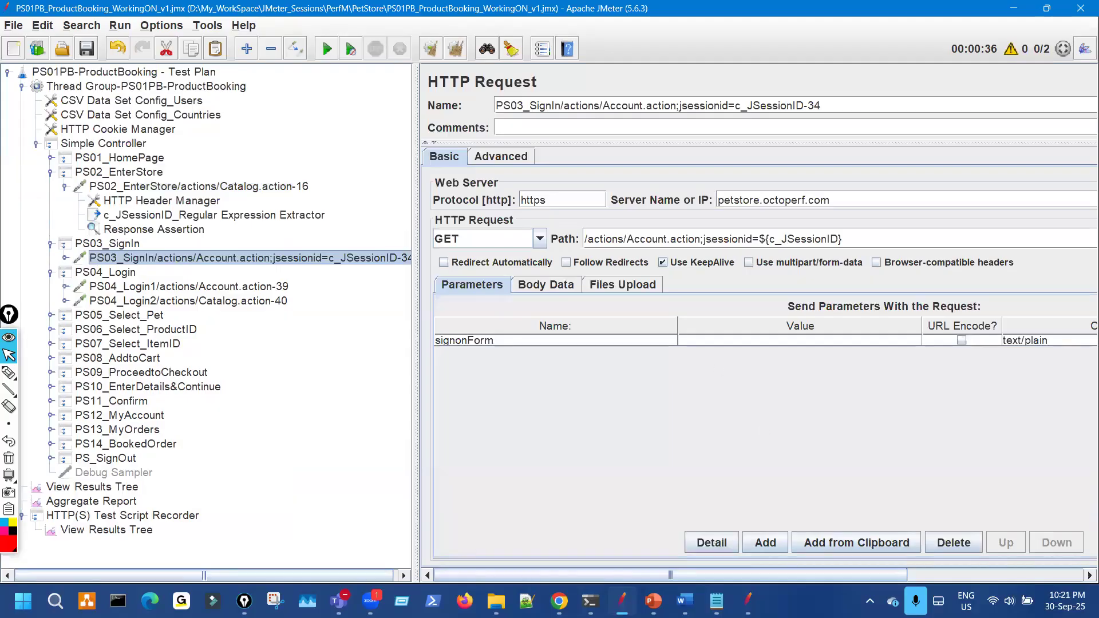
pyautogui.press('super+a')
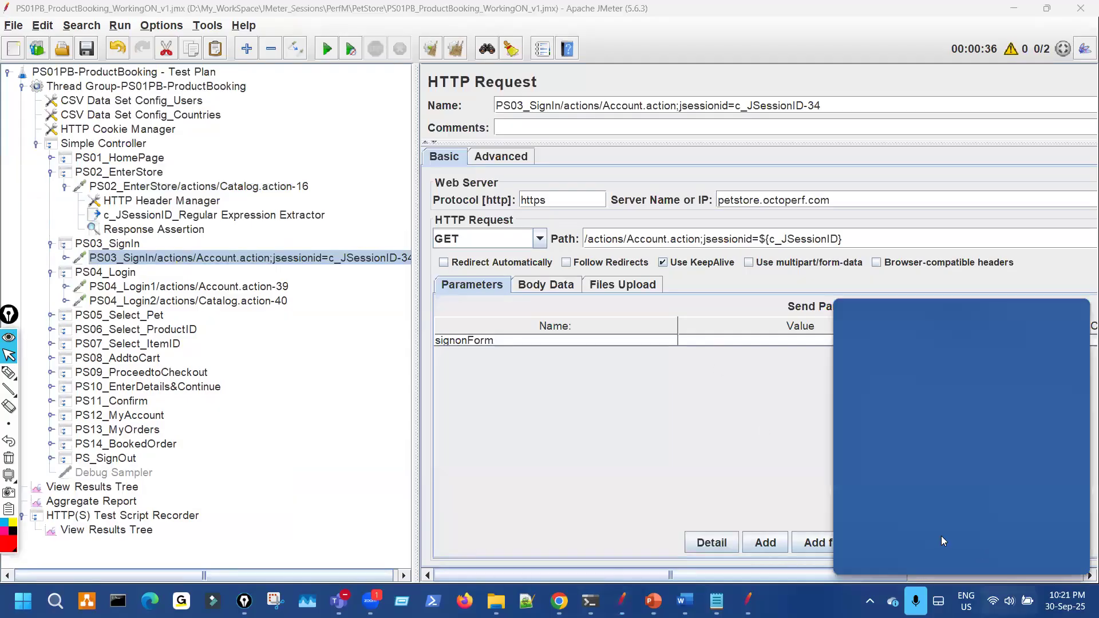
pyautogui.click(1038, 518)
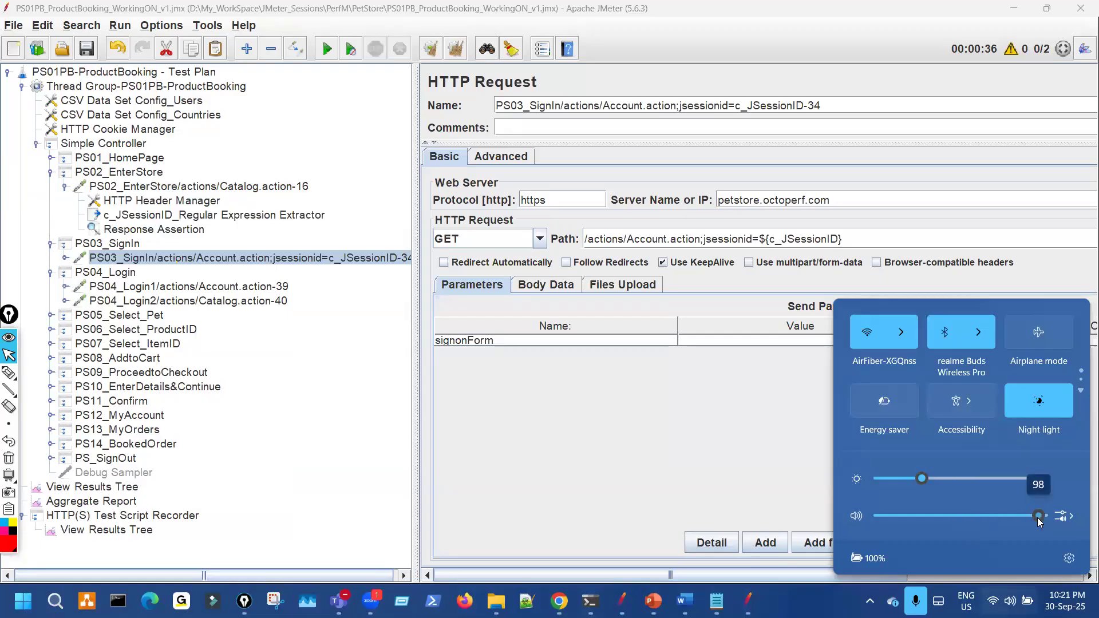
pyautogui.click(697, 471)
# Step: Mark c_JSessionID in the PS03_SignIn path and its extractor with the pen, and sketch the request going to a server and the response returning
pyautogui.hotkey('ctrl', 'shift', '3')
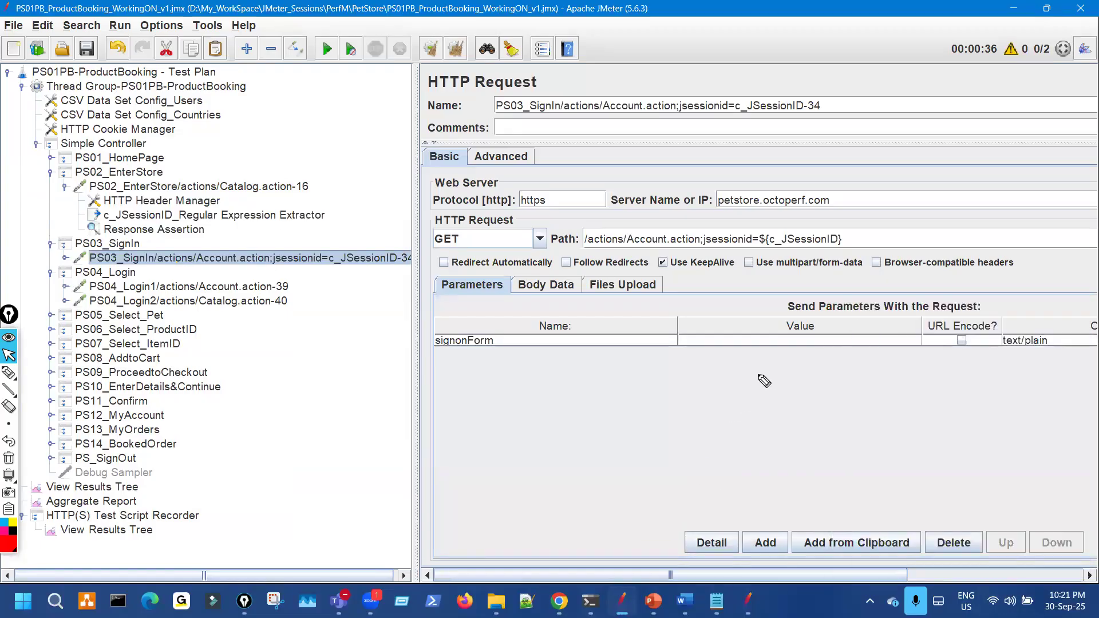
pyautogui.moveTo(774, 264); pyautogui.dragTo(863, 257)
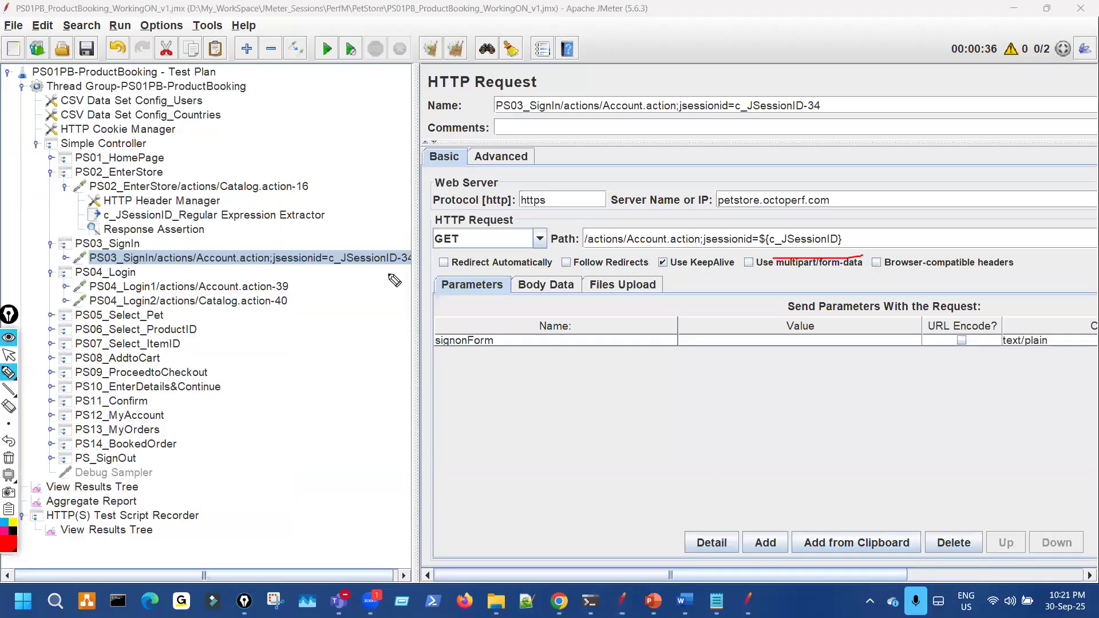
pyautogui.moveTo(142, 209); pyautogui.dragTo(171, 207)
pyautogui.moveTo(609, 299)
pyautogui.mouseDown()
pyautogui.moveTo(779, 269)
pyautogui.moveTo(787, 279)
pyautogui.moveTo(898, 276)
pyautogui.moveTo(893, 284)
pyautogui.moveTo(1005, 263)
pyautogui.mouseUp()
pyautogui.moveTo(1086, 289)
pyautogui.mouseDown()
pyautogui.moveTo(1019, 229)
pyautogui.moveTo(1047, 287)
pyautogui.mouseUp()
pyautogui.moveTo(1064, 249); pyautogui.dragTo(1056, 267)
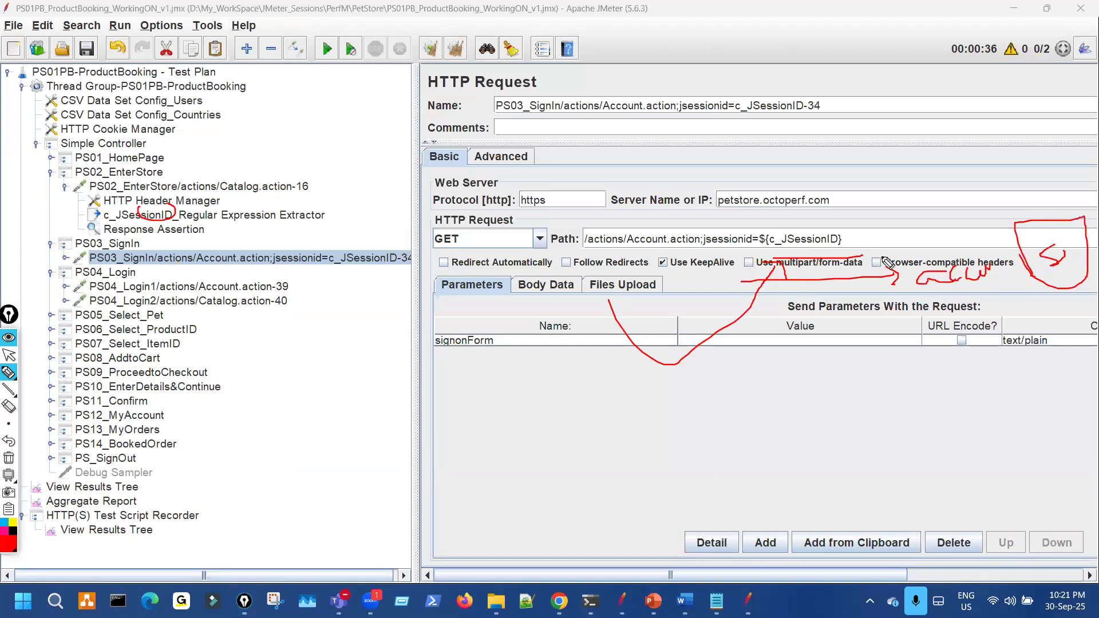
pyautogui.moveTo(987, 363); pyautogui.dragTo(939, 365)
pyautogui.moveTo(870, 423)
pyautogui.mouseDown()
pyautogui.moveTo(936, 363)
pyautogui.moveTo(871, 362)
pyautogui.mouseUp()
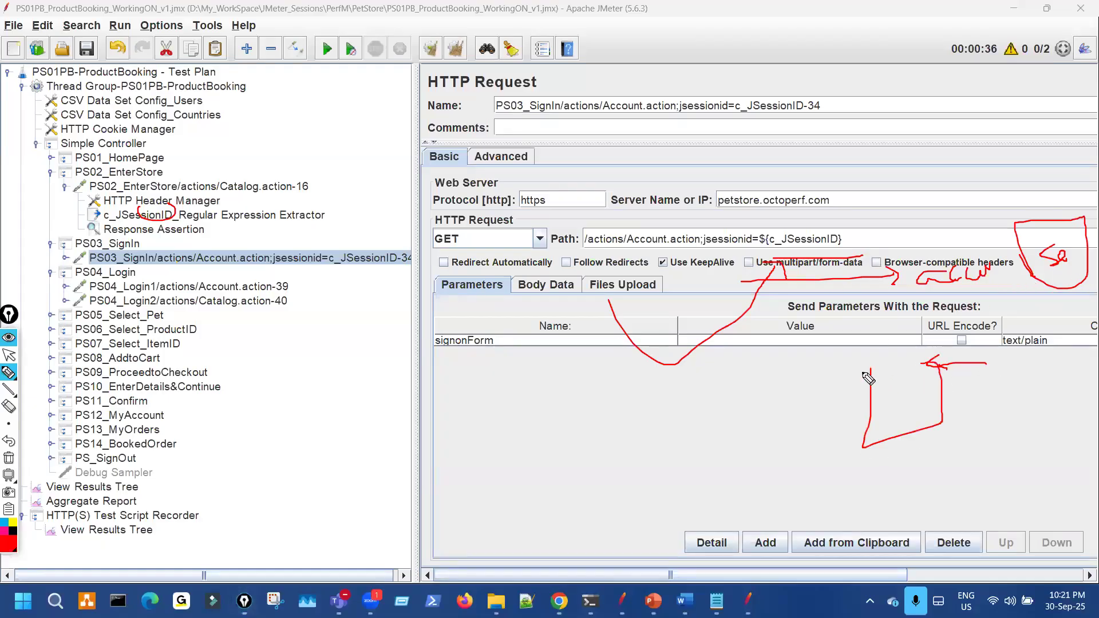
# Step: Expand the PS03_SignIn request and tick its c_SourcePageID1 and c_FpID1 extractors with the pen
pyautogui.click(66, 258)
pyautogui.moveTo(106, 288); pyautogui.dragTo(130, 295)
pyautogui.hotkey('ctrl', 'shift', '2')
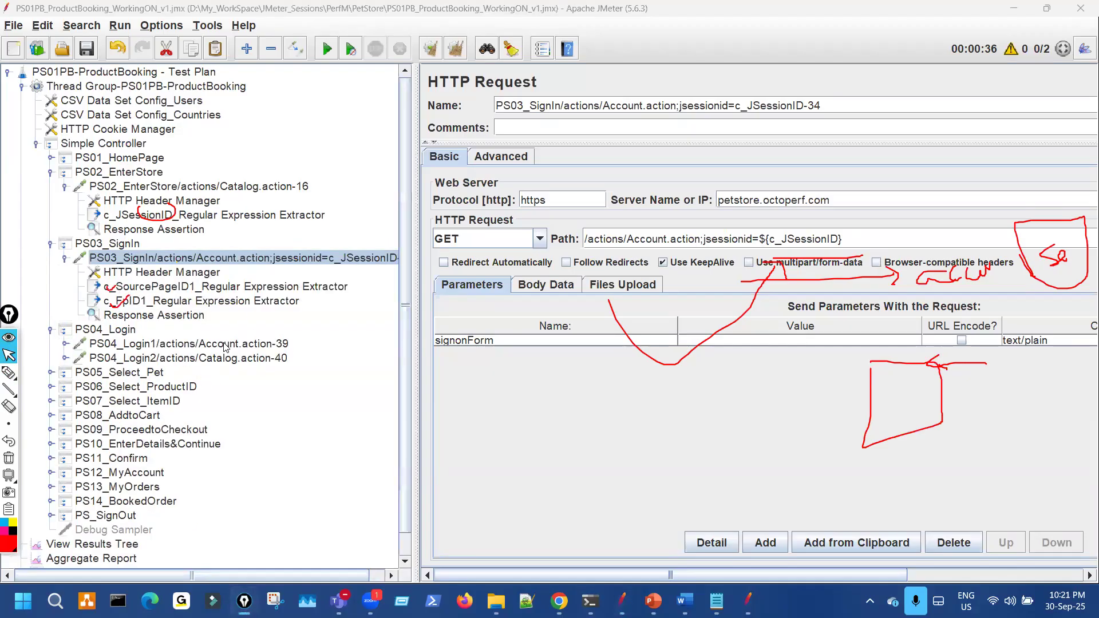
# Step: Open the PS04_Login1 request and mark its username, password and fp parameter values with the pen
pyautogui.click(225, 346)
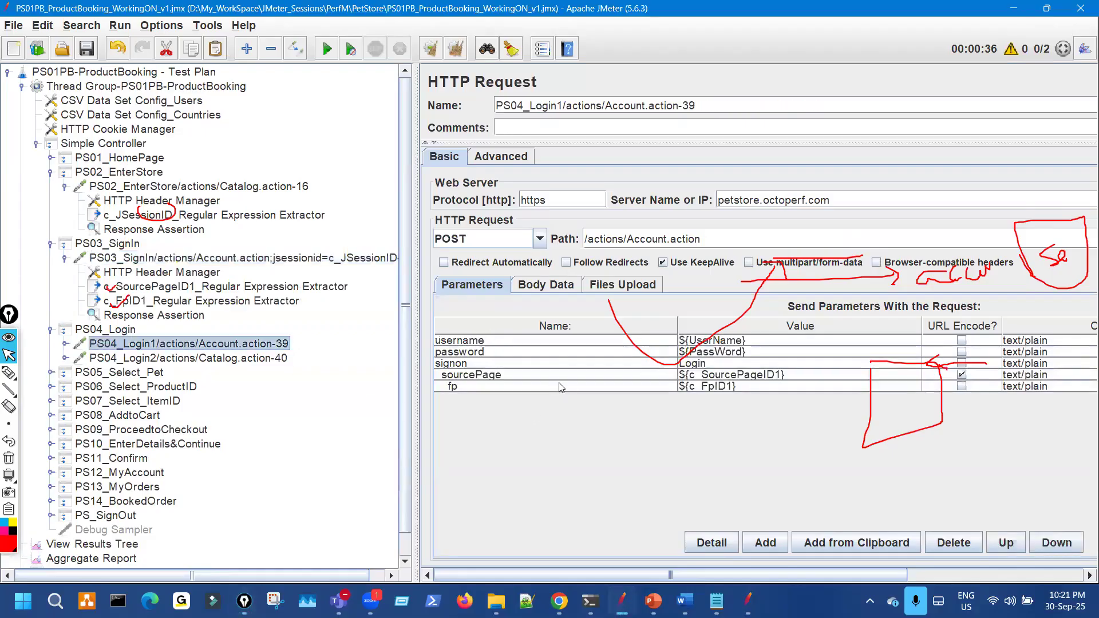
pyautogui.hotkey('ctrl', 'shift', '3')
pyautogui.moveTo(678, 331); pyautogui.dragTo(698, 326)
pyautogui.moveTo(690, 352); pyautogui.dragTo(717, 351)
pyautogui.moveTo(674, 400); pyautogui.dragTo(708, 393)
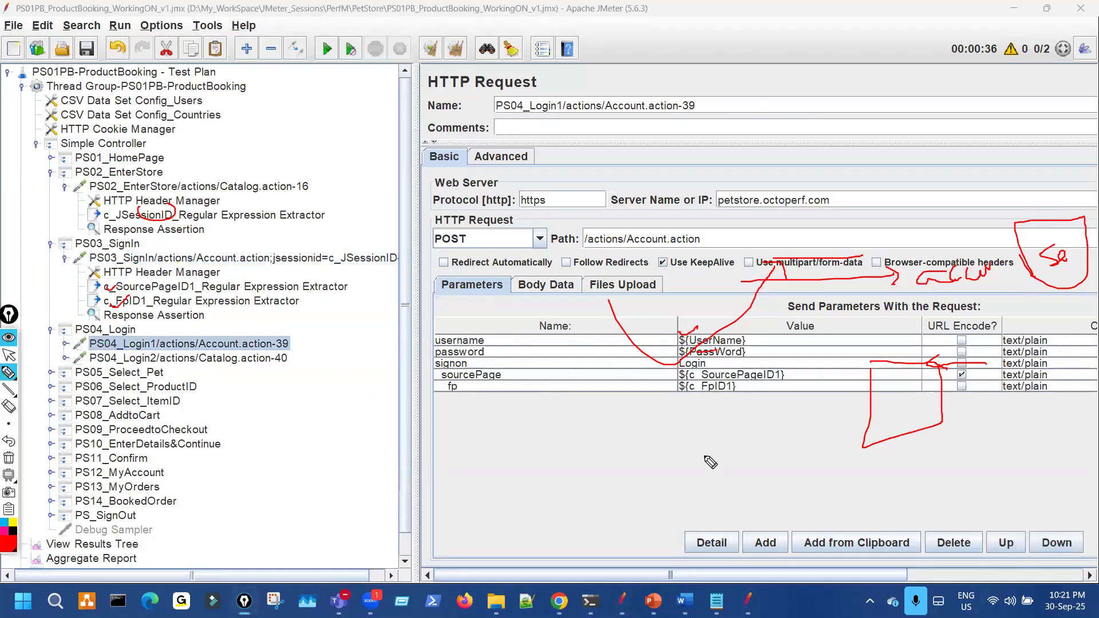
# Step: Sketch an arrow from the login parameters to a server marked "S", and clear all pen marks
pyautogui.moveTo(621, 485)
pyautogui.mouseDown()
pyautogui.moveTo(857, 472)
pyautogui.moveTo(866, 491)
pyautogui.mouseUp()
pyautogui.moveTo(938, 474); pyautogui.dragTo(963, 485)
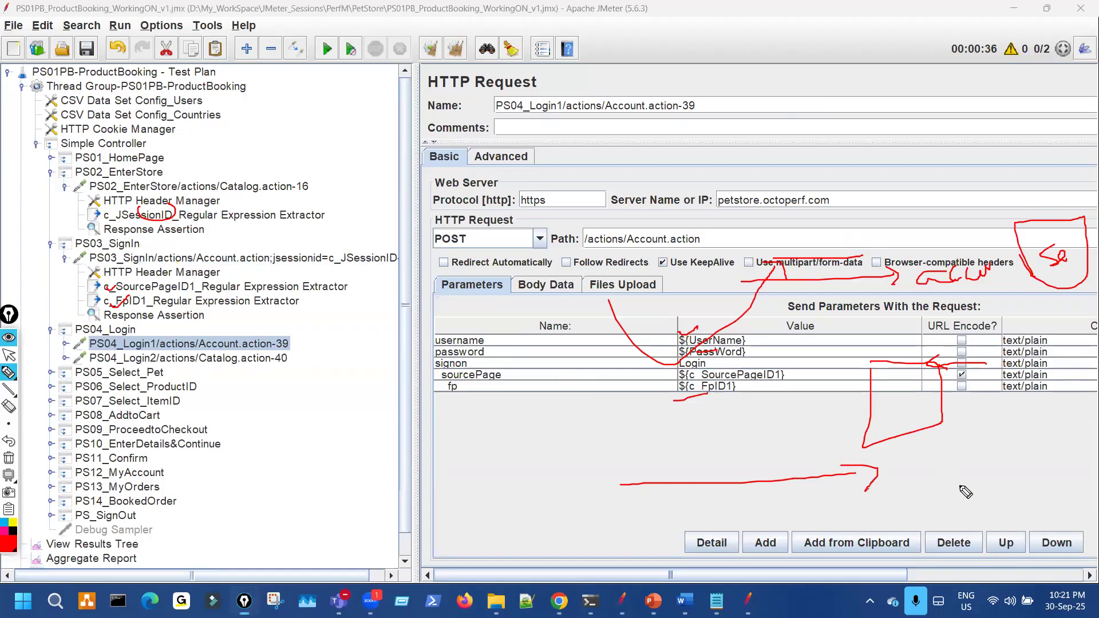
pyautogui.moveTo(907, 506); pyautogui.dragTo(955, 507)
pyautogui.moveTo(994, 471)
pyautogui.mouseDown()
pyautogui.moveTo(982, 498)
pyautogui.moveTo(1013, 456)
pyautogui.mouseUp()
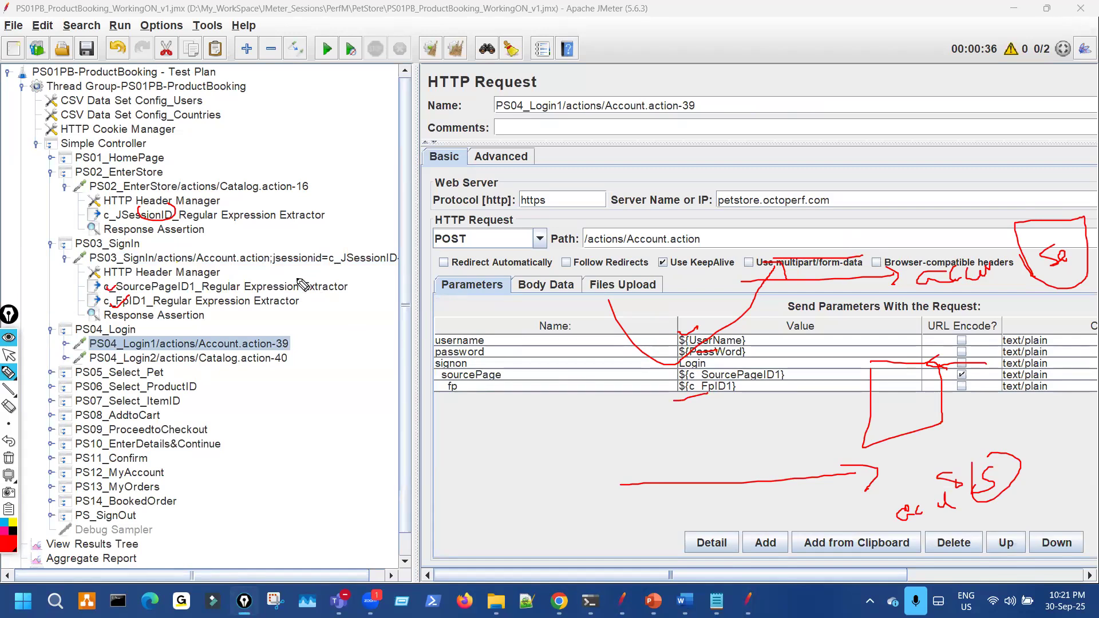
pyautogui.hotkey('ctrl', 'shift', '7')
pyautogui.hotkey('ctrl', 'shift', '2')
# Step: Open the PS03_SignIn request, mark the session ID in its path and the PS02_EnterStore request with the pen, and clear the marks
pyautogui.click(305, 259)
pyautogui.hotkey('ctrl', 'shift', '3')
pyautogui.moveTo(744, 227)
pyautogui.mouseDown()
pyautogui.moveTo(772, 265)
pyautogui.moveTo(751, 225)
pyautogui.mouseUp()
pyautogui.moveTo(559, 256); pyautogui.dragTo(760, 244)
pyautogui.moveTo(282, 181)
pyautogui.mouseDown()
pyautogui.moveTo(312, 201)
pyautogui.moveTo(278, 175)
pyautogui.mouseUp()
pyautogui.hotkey('ctrl', 'shift', '7')
pyautogui.hotkey('ctrl', 'shift', '2')
# Step: Widen the test plan tree, draw arrows from the PS02_EnterStore and PS03_SignIn requests, and circle the c_JSessionID extractor
pyautogui.moveTo(413, 218); pyautogui.dragTo(510, 218)
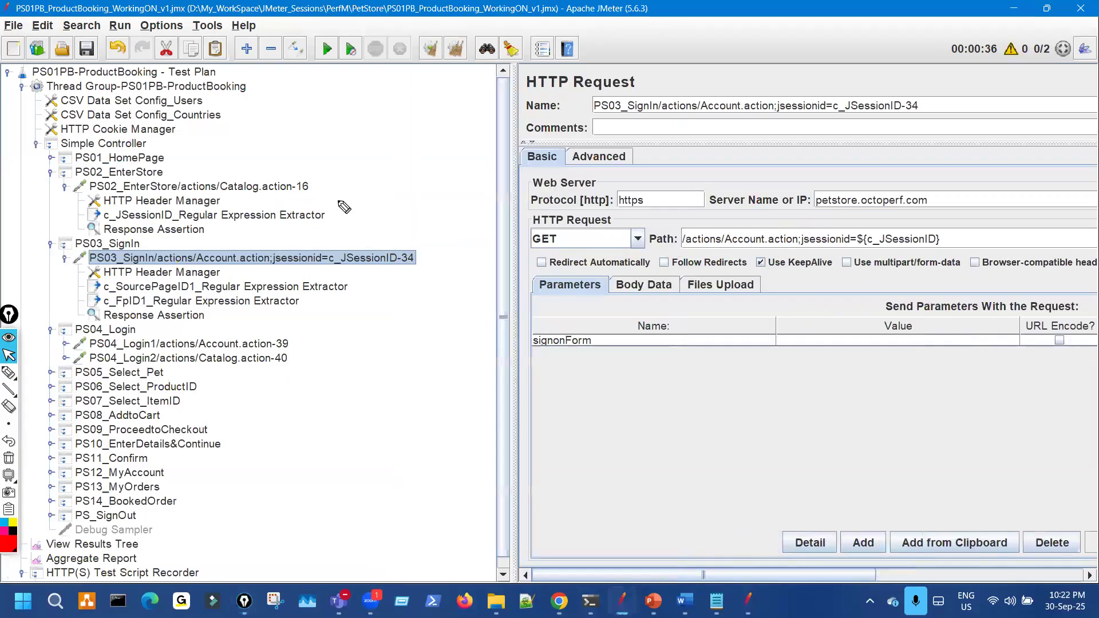
pyautogui.hotkey('ctrl', 'shift', '3')
pyautogui.moveTo(284, 190)
pyautogui.mouseDown()
pyautogui.moveTo(372, 189)
pyautogui.moveTo(355, 195)
pyautogui.mouseUp()
pyautogui.moveTo(414, 177)
pyautogui.mouseDown()
pyautogui.moveTo(440, 188)
pyautogui.moveTo(394, 197)
pyautogui.moveTo(415, 176)
pyautogui.mouseUp()
pyautogui.moveTo(132, 207); pyautogui.dragTo(139, 213)
pyautogui.moveTo(376, 267); pyautogui.dragTo(456, 275)
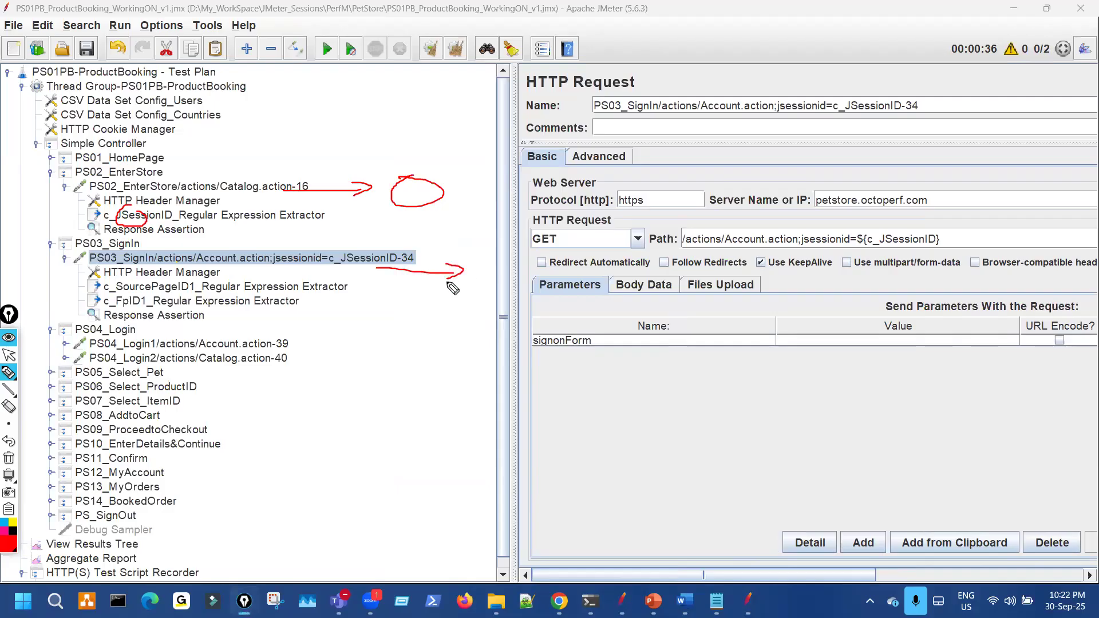
# Step: Open the PS04_Login1 request, circle its correlated sourcePage and fp values, and draw arrows beside its path and tree entry
pyautogui.hotkey('ctrl', 'shift', '2')
pyautogui.click(286, 346)
pyautogui.hotkey('ctrl', 'shift', '3')
pyautogui.moveTo(768, 367); pyautogui.dragTo(778, 341)
pyautogui.moveTo(699, 251); pyautogui.dragTo(828, 275)
pyautogui.moveTo(254, 353); pyautogui.dragTo(337, 357)
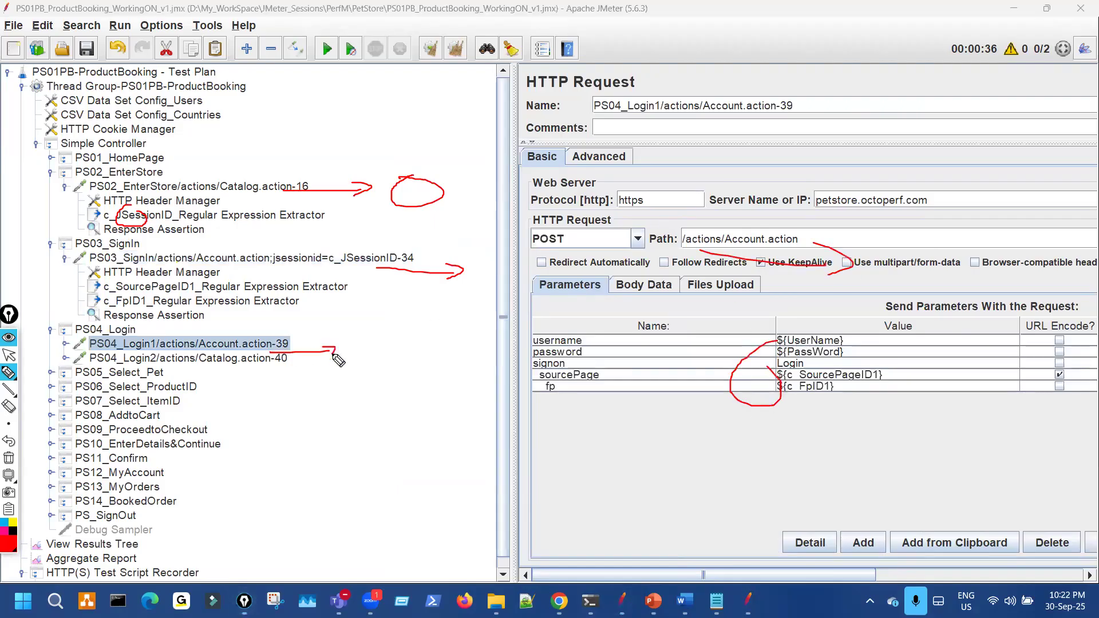
# Step: Sketch the PS03_SignIn response, circle its c_SourcePageID1 and c_FpID1 extractors, underline the matching login values, and clear all marks
pyautogui.moveTo(391, 269)
pyautogui.mouseDown()
pyautogui.moveTo(411, 262)
pyautogui.moveTo(470, 281)
pyautogui.moveTo(434, 324)
pyautogui.moveTo(453, 328)
pyautogui.moveTo(395, 336)
pyautogui.moveTo(386, 307)
pyautogui.mouseUp()
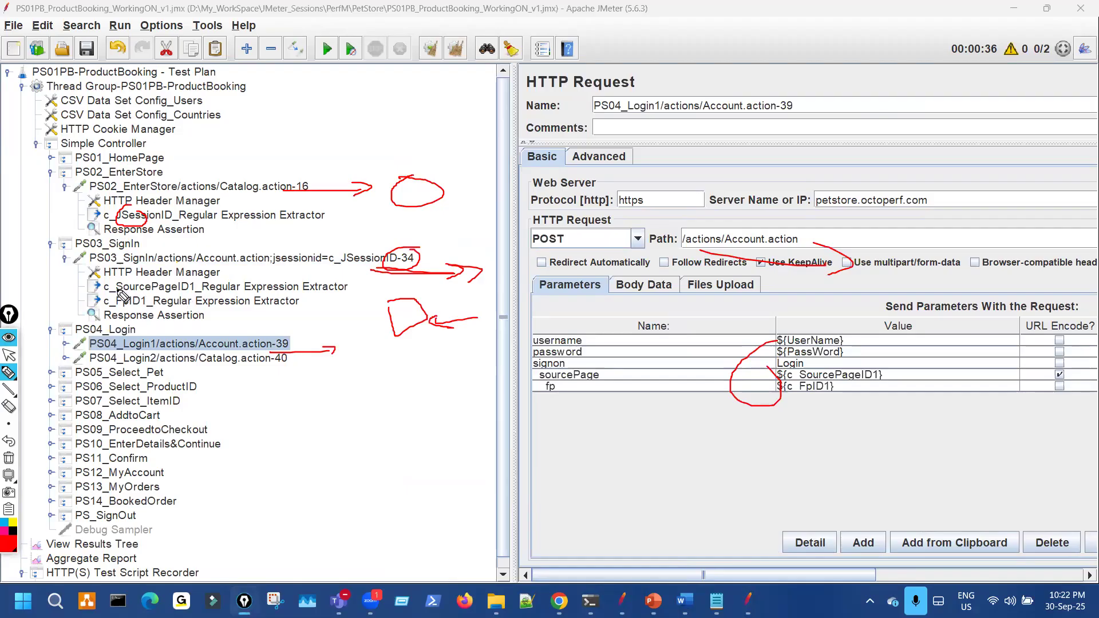
pyautogui.moveTo(118, 283)
pyautogui.mouseDown()
pyautogui.moveTo(146, 303)
pyautogui.moveTo(143, 282)
pyautogui.mouseUp()
pyautogui.moveTo(781, 406)
pyautogui.mouseDown()
pyautogui.moveTo(825, 406)
pyautogui.moveTo(830, 425)
pyautogui.mouseUp()
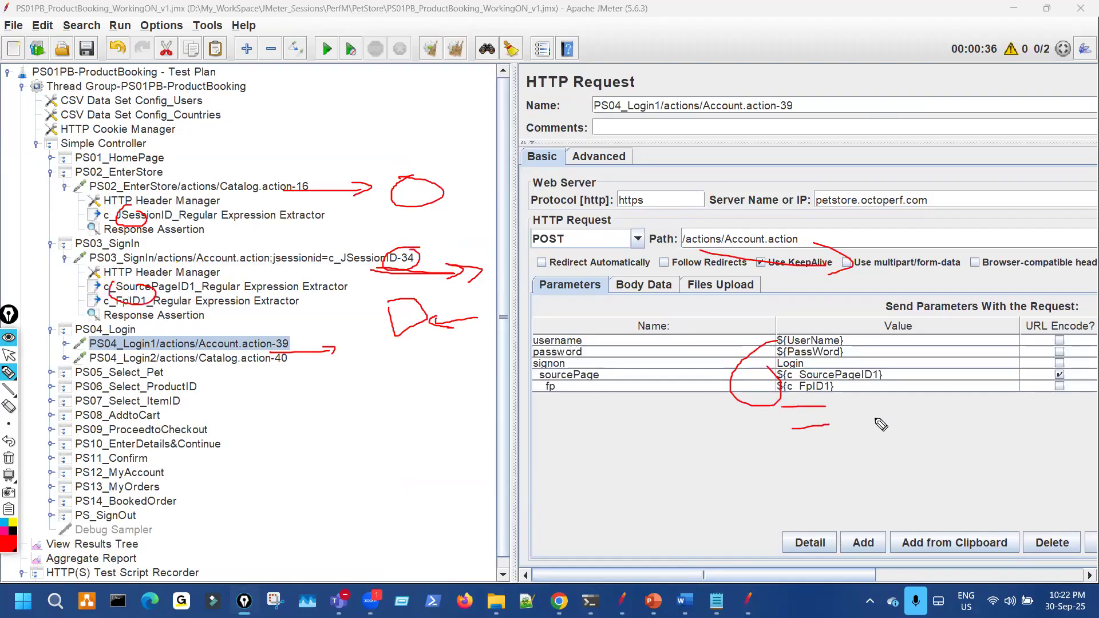
pyautogui.moveTo(893, 373); pyautogui.dragTo(903, 361)
pyautogui.hotkey('ctrl', 'shift', '7')
pyautogui.moveTo(822, 296); pyautogui.dragTo(869, 296)
pyautogui.hotkey('ctrl', 'shift', '7')
pyautogui.hotkey('ctrl', 'shift', '1')
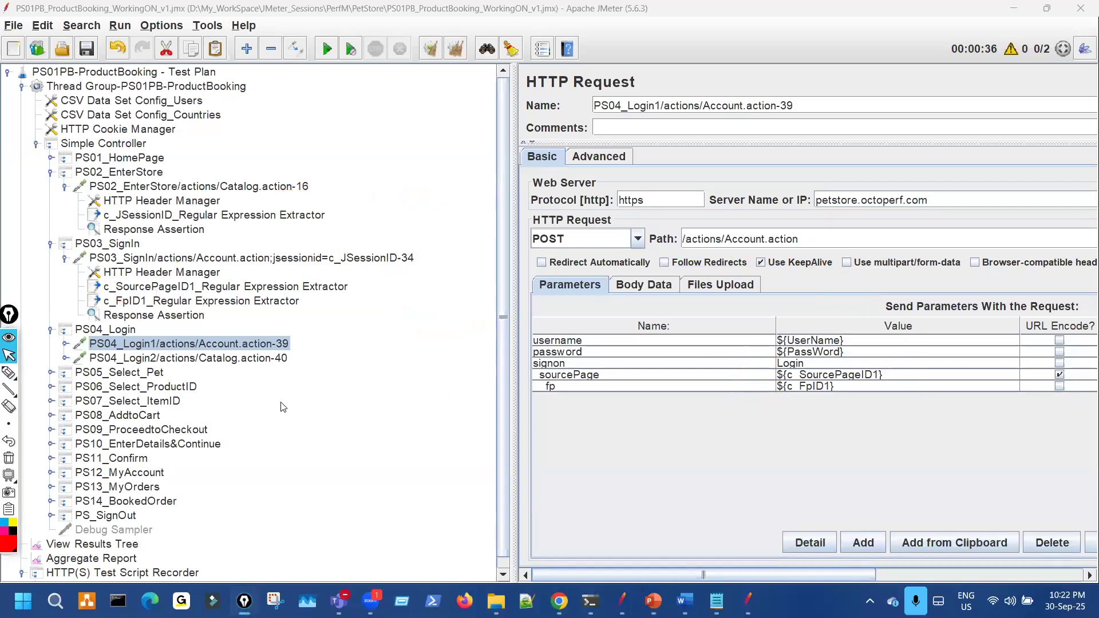
# Step: Expand the PS04_Login2 request and PS05_Select_Pet, open the c_Pet extractor, and circle its created variable name with the pen
pyautogui.click(66, 359)
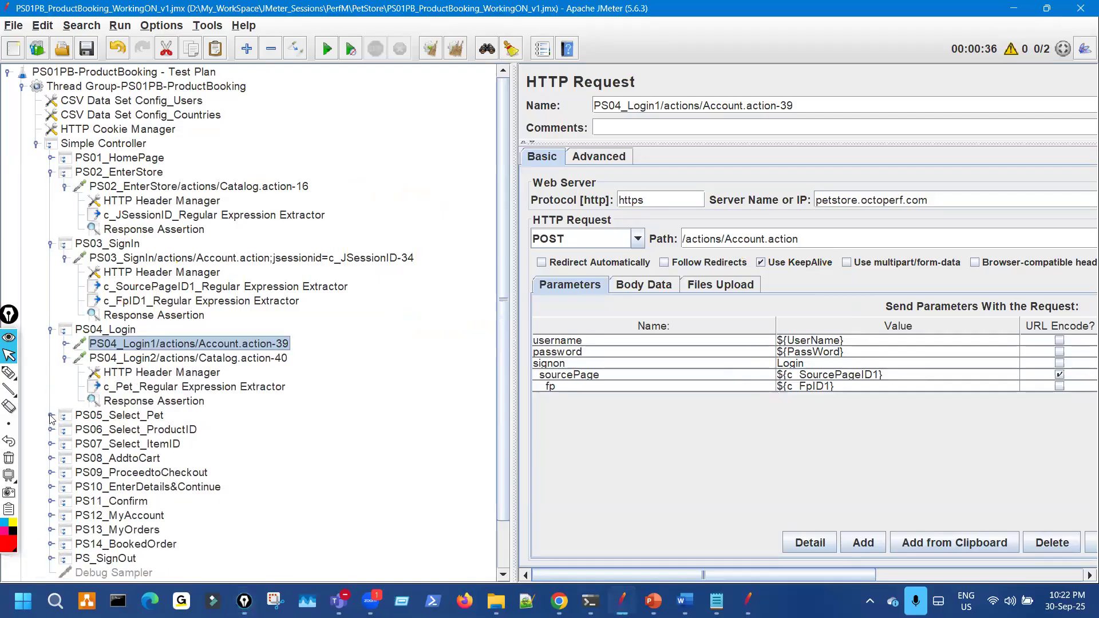
pyautogui.click(51, 416)
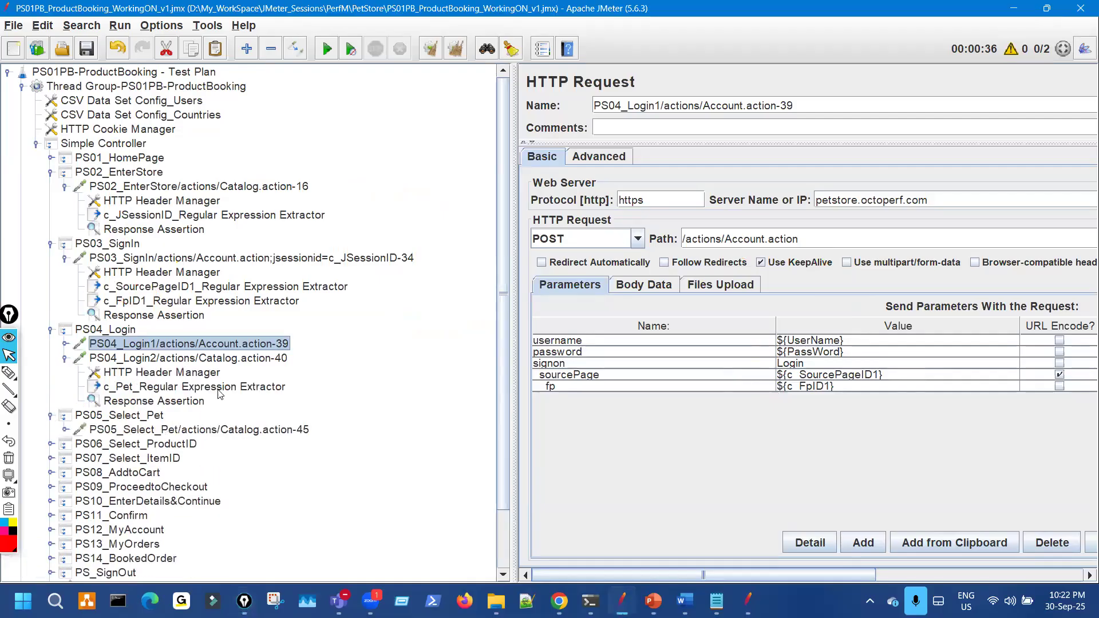
pyautogui.click(318, 392)
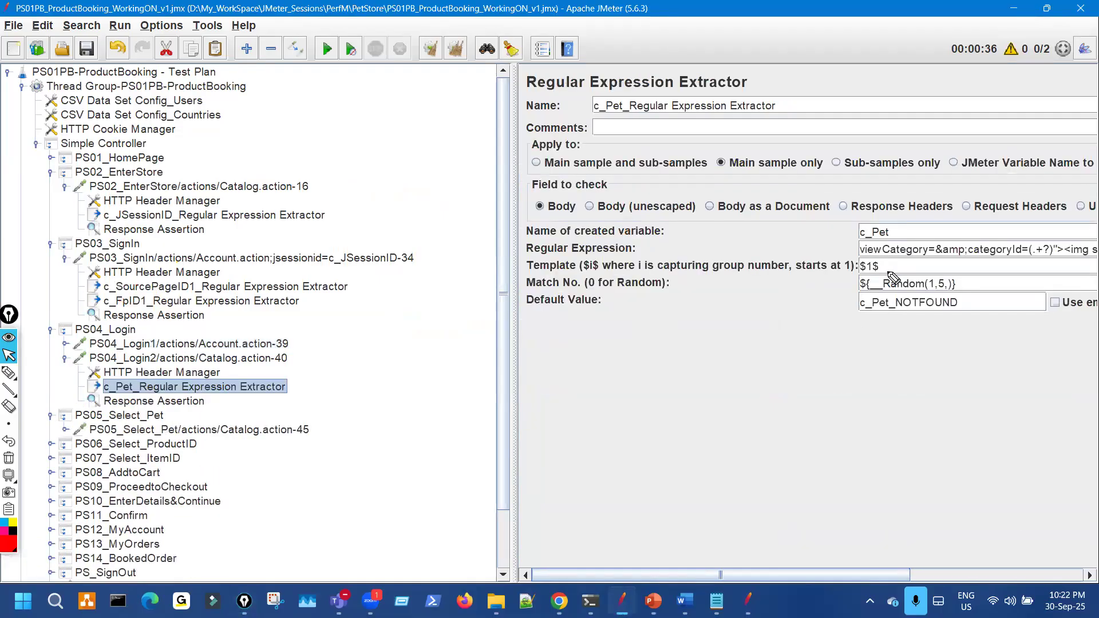
pyautogui.hotkey('ctrl', 'shift', '3')
pyautogui.moveTo(865, 222); pyautogui.dragTo(870, 240)
pyautogui.hotkey('ctrl', 'shift', '2')
# Step: Open the PS05_Select_Pet request and underline its categoryId value ${c_Pet} with the pen
pyautogui.click(425, 430)
pyautogui.hotkey('ctrl', 'shift', '3')
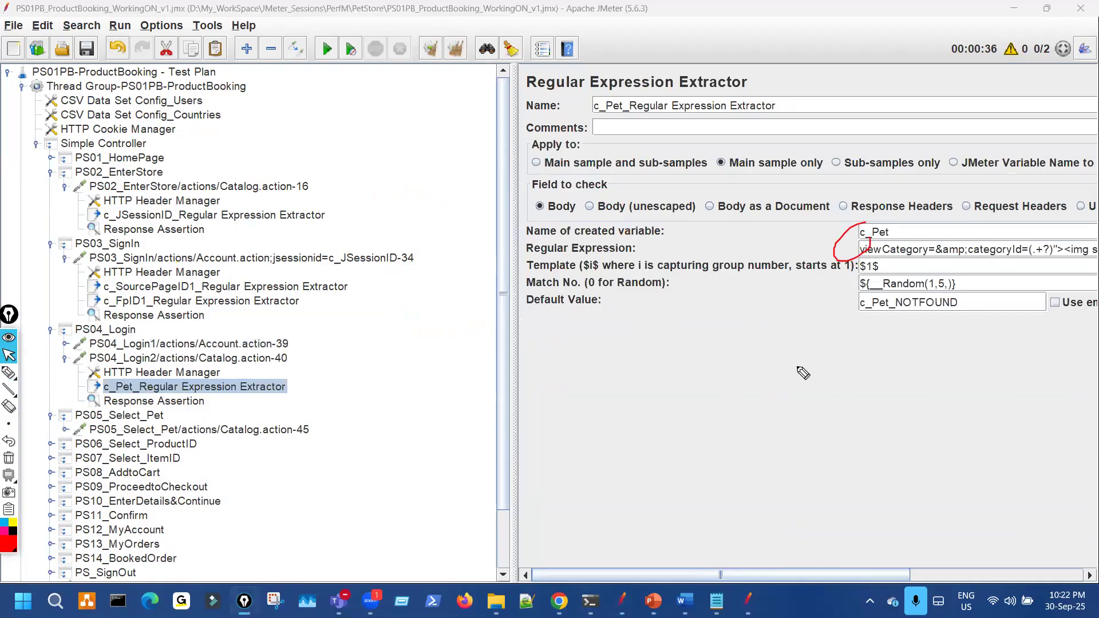
pyautogui.moveTo(788, 368); pyautogui.dragTo(857, 367)
pyautogui.hotkey('ctrl', 'shift', '2')
pyautogui.hotkey('ctrl', 'shift', '2')
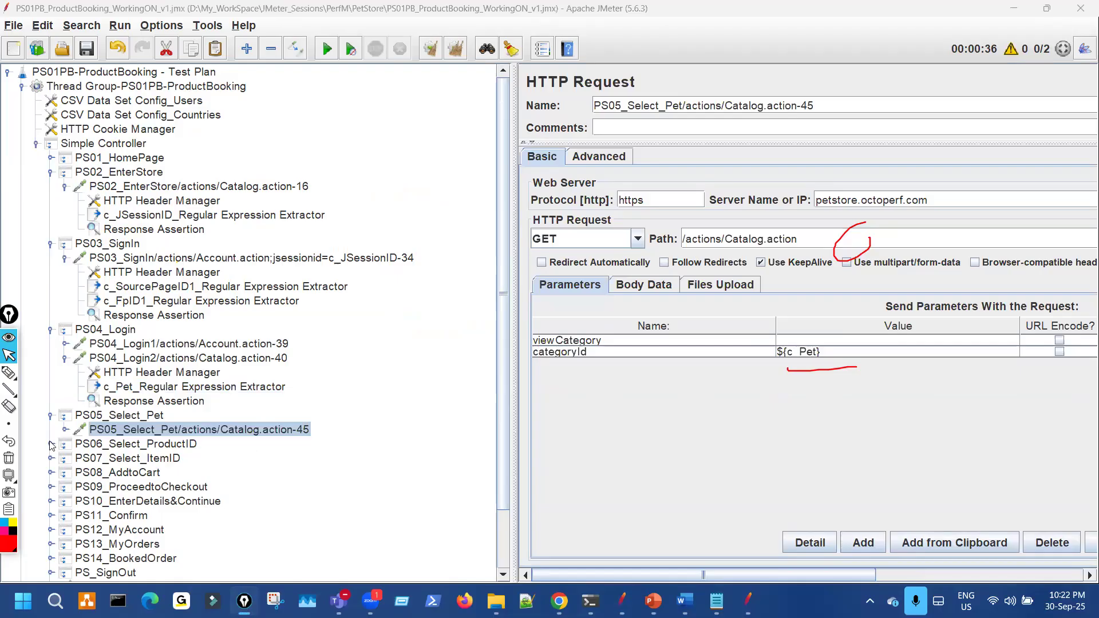
# Step: Open the PS06_Select_ProductID request, draw a circle beside the login elements, handwrite "Correlation" under the request's parameters, and clear all marks
pyautogui.click(66, 430)
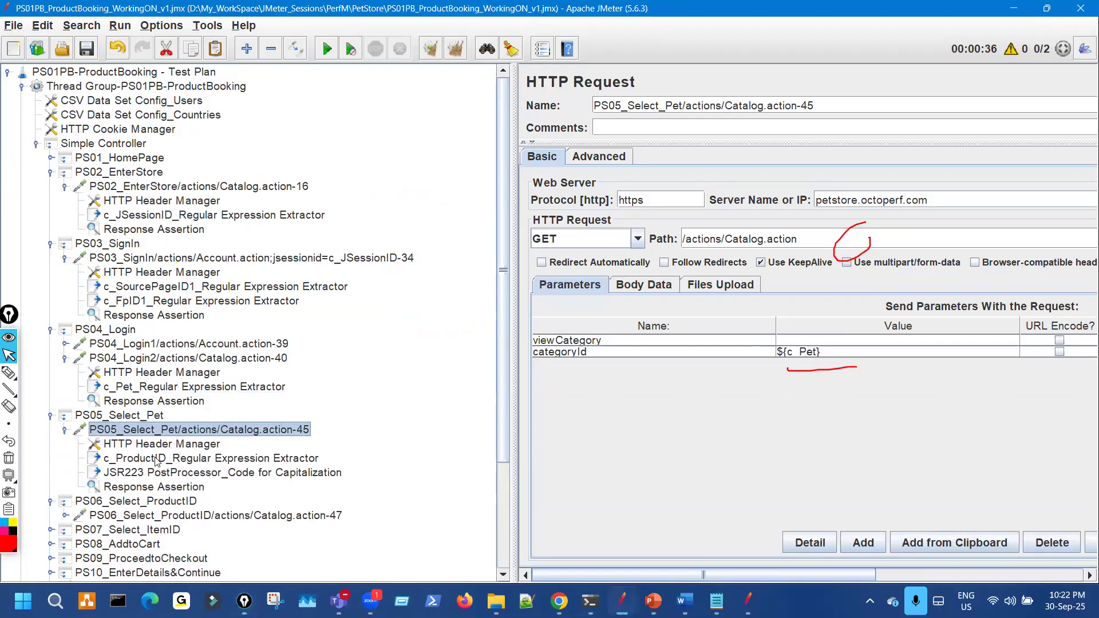
pyautogui.click(475, 453)
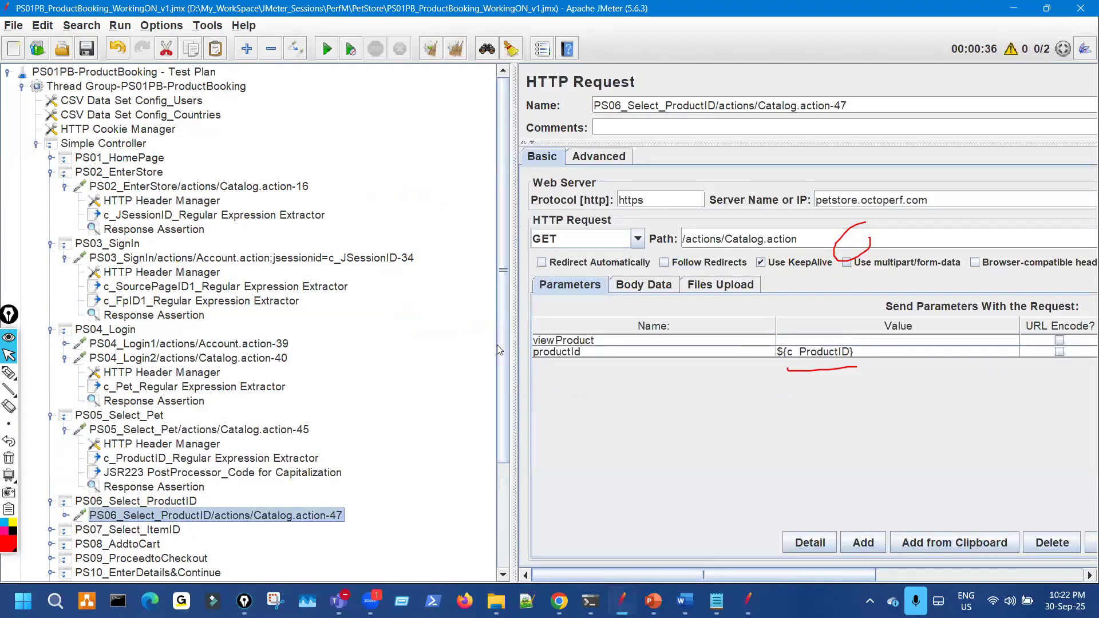
pyautogui.click(15, 375)
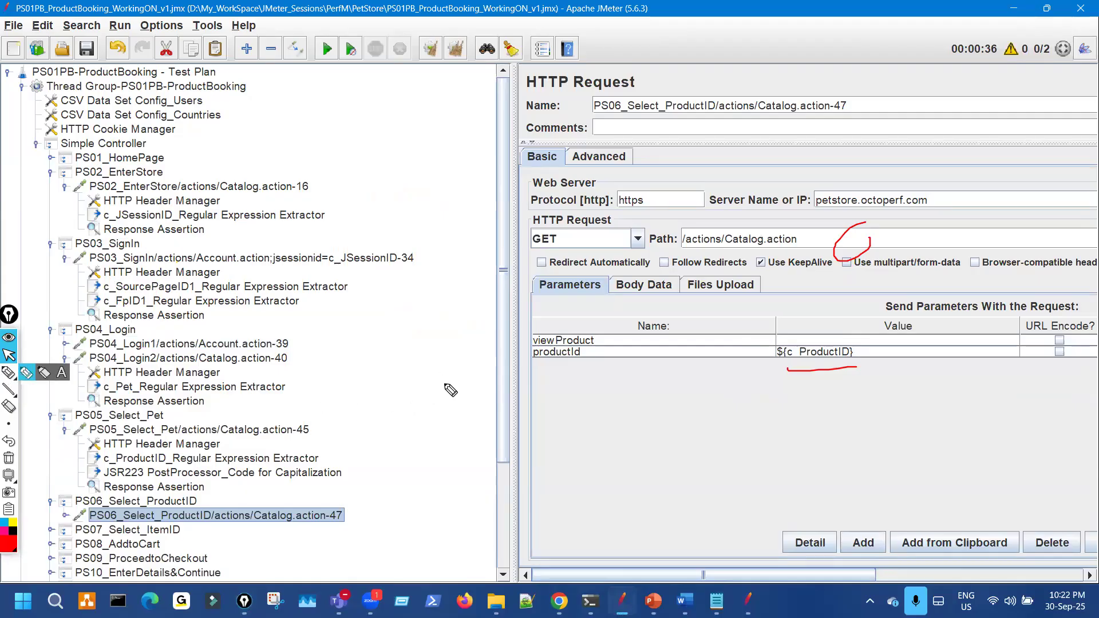
pyautogui.moveTo(440, 374)
pyautogui.mouseDown()
pyautogui.moveTo(460, 378)
pyautogui.moveTo(425, 372)
pyautogui.mouseUp()
pyautogui.click(549, 403)
pyautogui.moveTo(605, 392)
pyautogui.mouseDown()
pyautogui.moveTo(656, 432)
pyautogui.moveTo(638, 406)
pyautogui.moveTo(658, 424)
pyautogui.moveTo(802, 438)
pyautogui.moveTo(840, 402)
pyautogui.mouseUp()
pyautogui.moveTo(831, 395)
pyautogui.mouseDown()
pyautogui.moveTo(883, 402)
pyautogui.moveTo(957, 383)
pyautogui.mouseUp()
pyautogui.click(874, 380)
pyautogui.moveTo(902, 423); pyautogui.dragTo(980, 399)
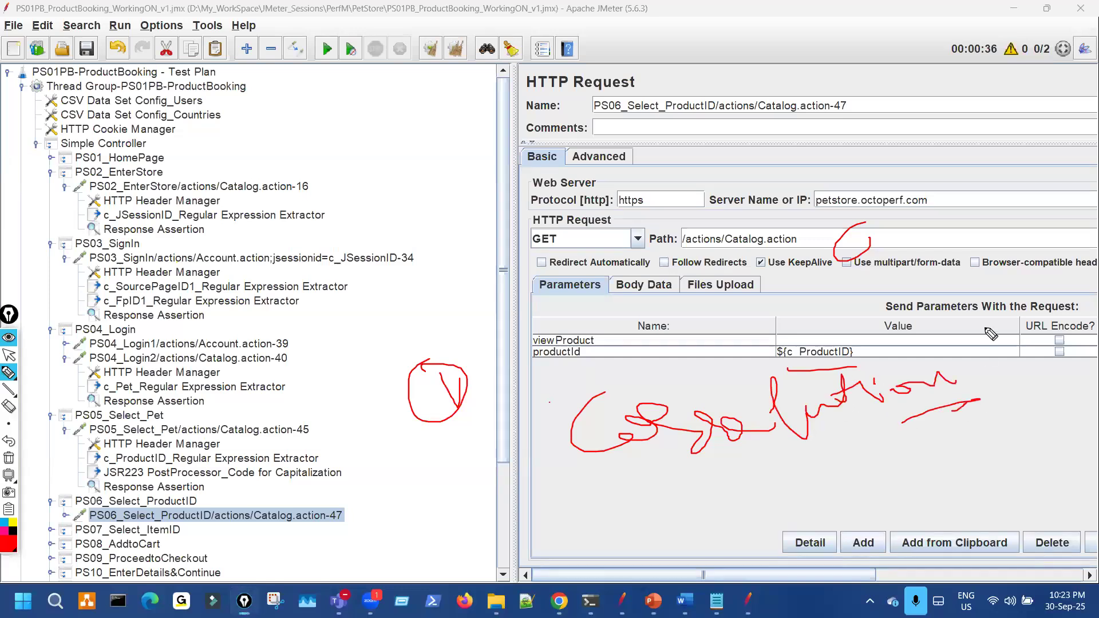
pyautogui.press('Escape')
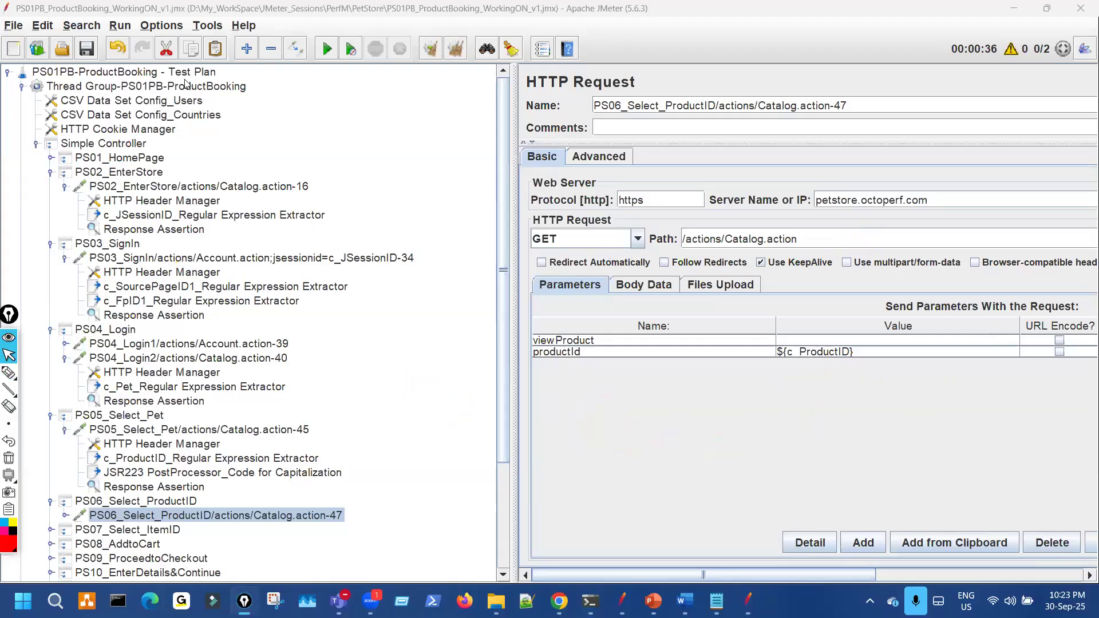
# Step: Open the thread group, mark the sampler error heading and underline its action options with the pen, and clear the marks
pyautogui.click(146, 86)
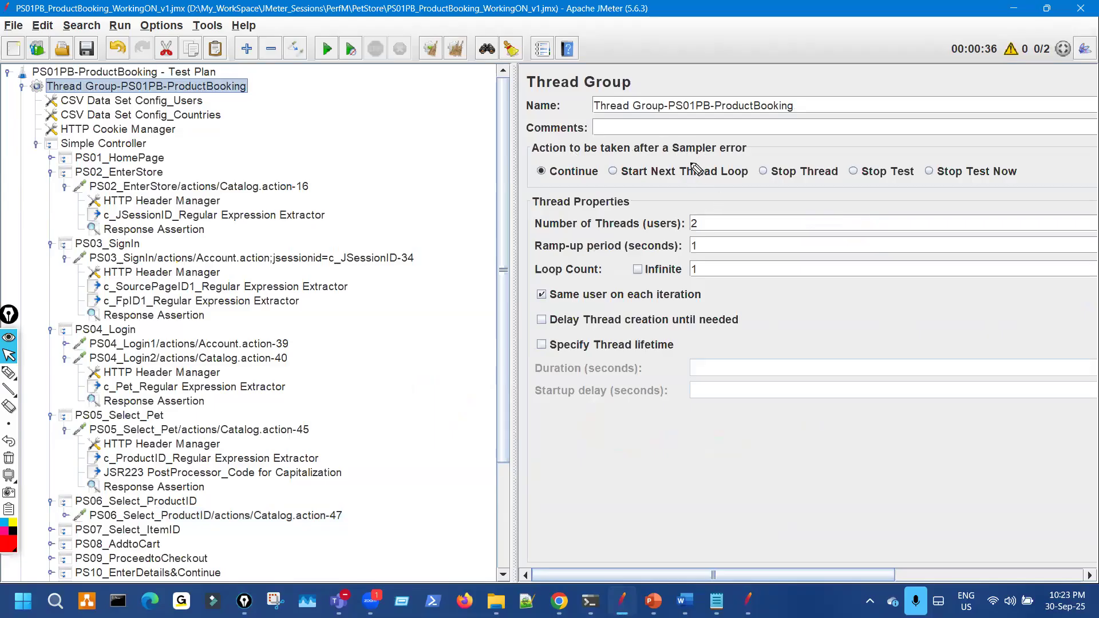
pyautogui.hotkey('ctrl', 'shift', '3')
pyautogui.moveTo(711, 144)
pyautogui.mouseDown()
pyautogui.moveTo(693, 146)
pyautogui.moveTo(716, 144)
pyautogui.mouseUp()
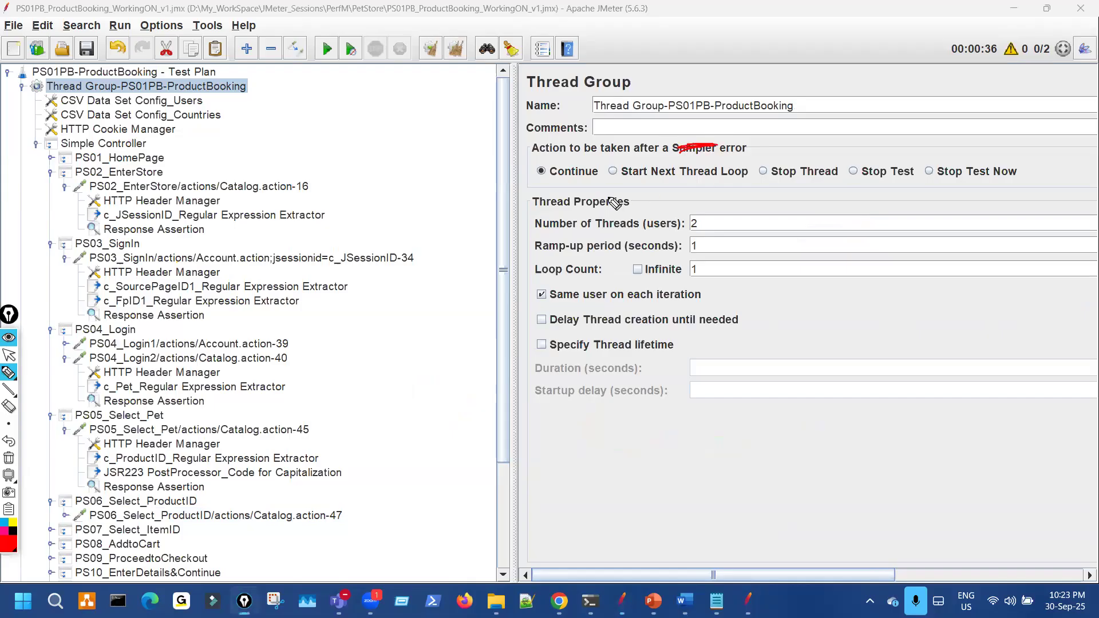
pyautogui.moveTo(582, 193); pyautogui.dragTo(850, 193)
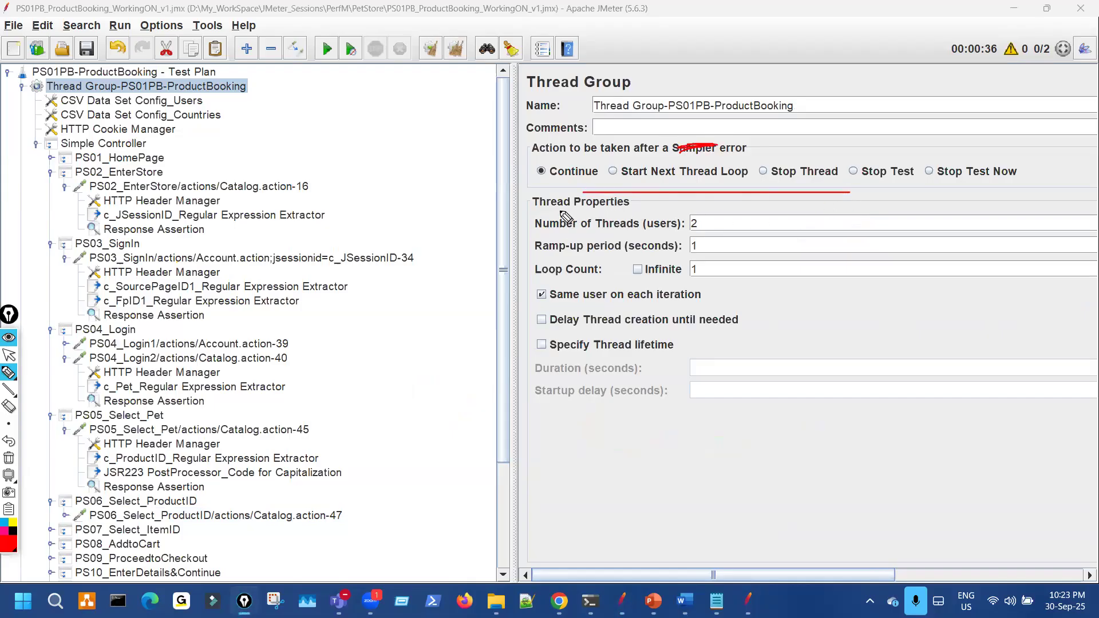
pyautogui.moveTo(762, 184); pyautogui.dragTo(877, 188)
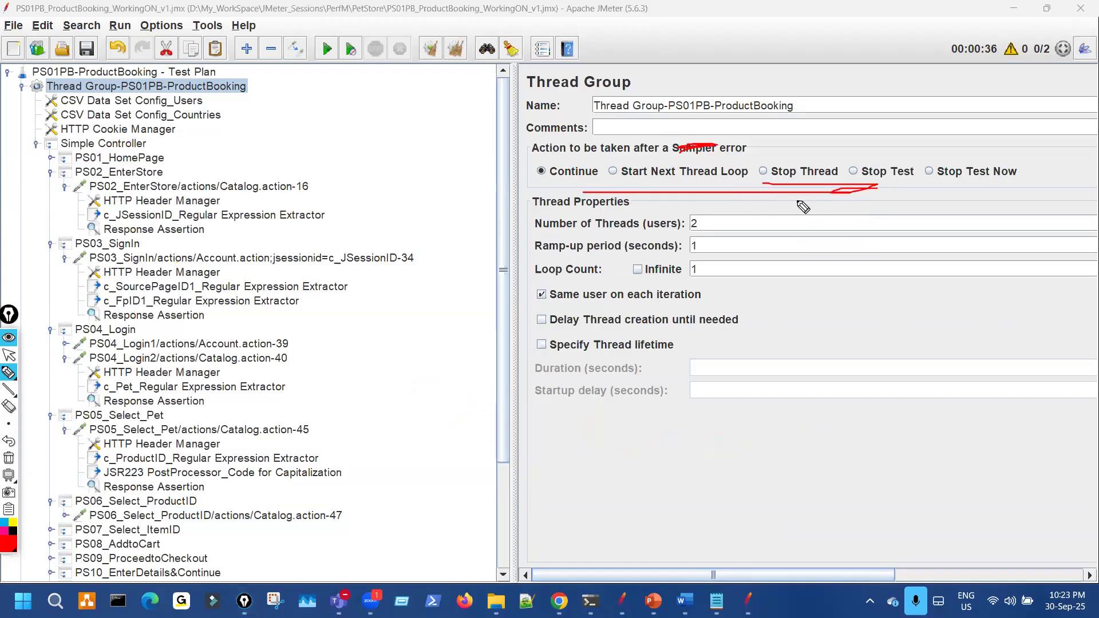
pyautogui.moveTo(528, 136); pyautogui.dragTo(574, 123)
pyautogui.moveTo(759, 148); pyautogui.dragTo(786, 149)
pyautogui.moveTo(786, 139); pyautogui.dragTo(763, 155)
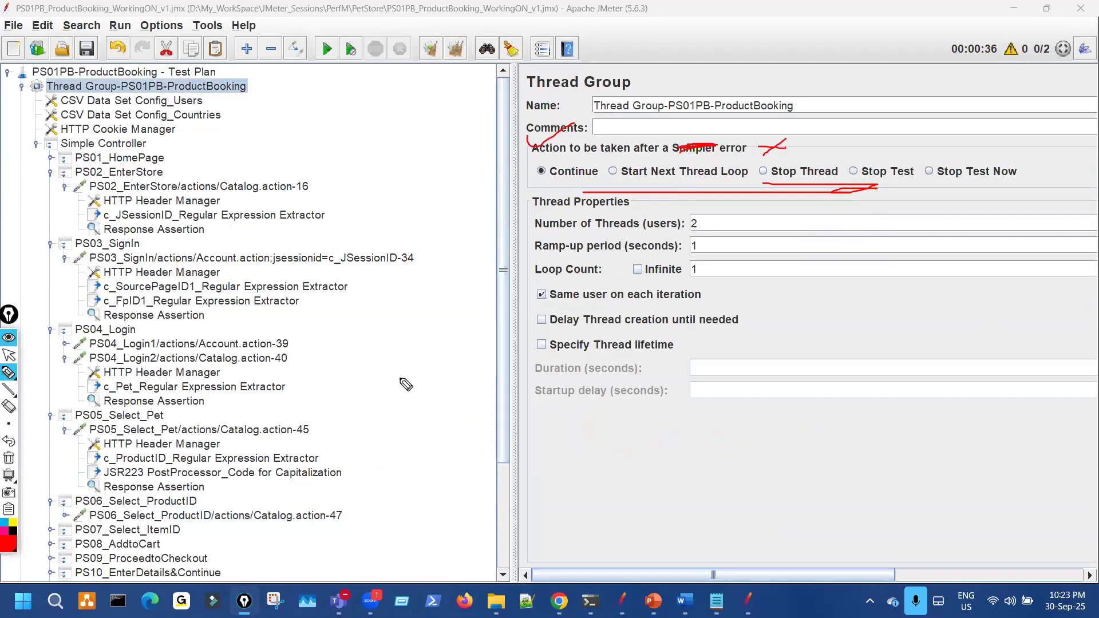
pyautogui.press('Escape')
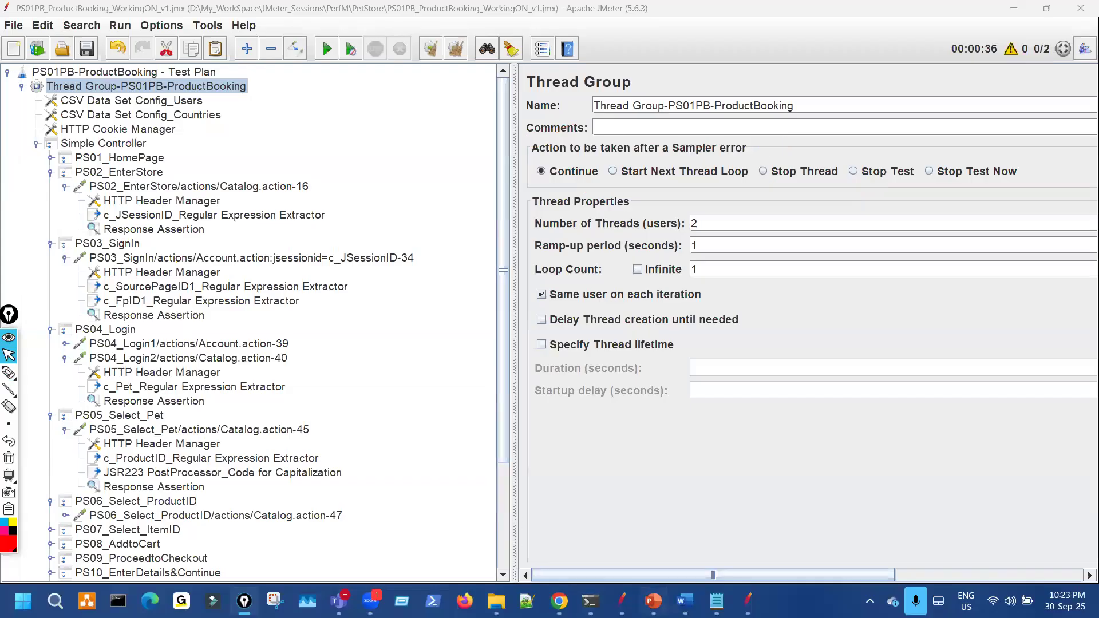
# Step: Switch to the PowerPoint slide, underline Result Status Action Handler in item 4.15, handwrite notes beside it, and clear the marks
pyautogui.moveTo(653, 600)
pyautogui.click(601, 476)
pyautogui.moveTo(593, 454); pyautogui.dragTo(757, 458)
pyautogui.moveTo(854, 418)
pyautogui.mouseDown()
pyautogui.moveTo(861, 437)
pyautogui.moveTo(896, 400)
pyautogui.moveTo(888, 415)
pyautogui.moveTo(951, 409)
pyautogui.moveTo(952, 437)
pyautogui.moveTo(980, 441)
pyautogui.moveTo(992, 429)
pyautogui.mouseUp()
pyautogui.moveTo(999, 421); pyautogui.dragTo(1021, 417)
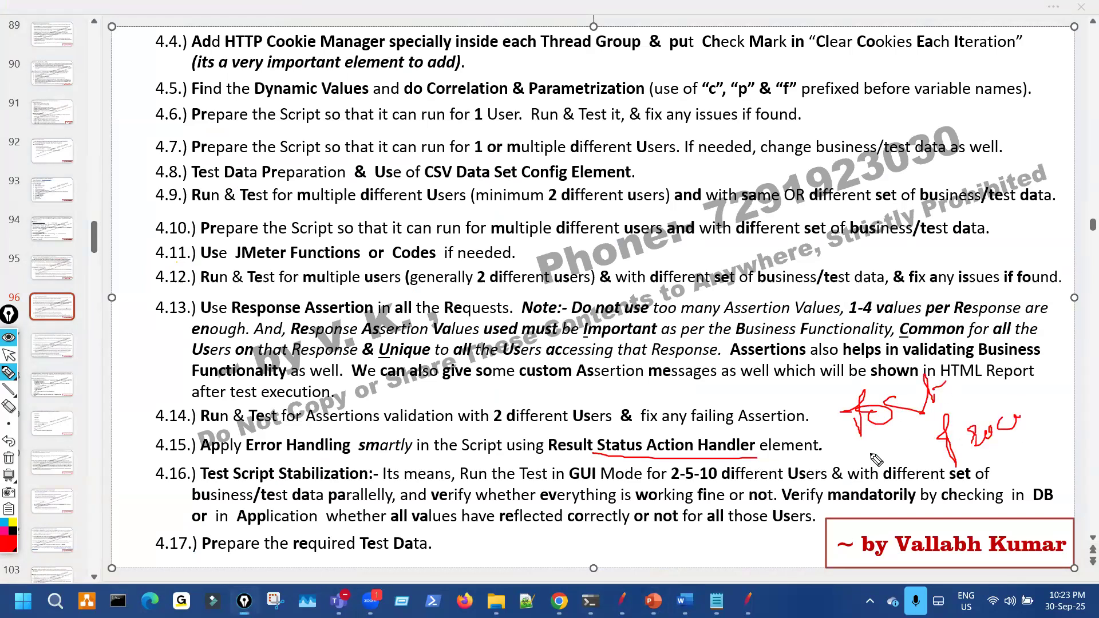
pyautogui.hotkey('ctrl', 'shift', '7')
pyautogui.hotkey('ctrl', 'shift', '2')
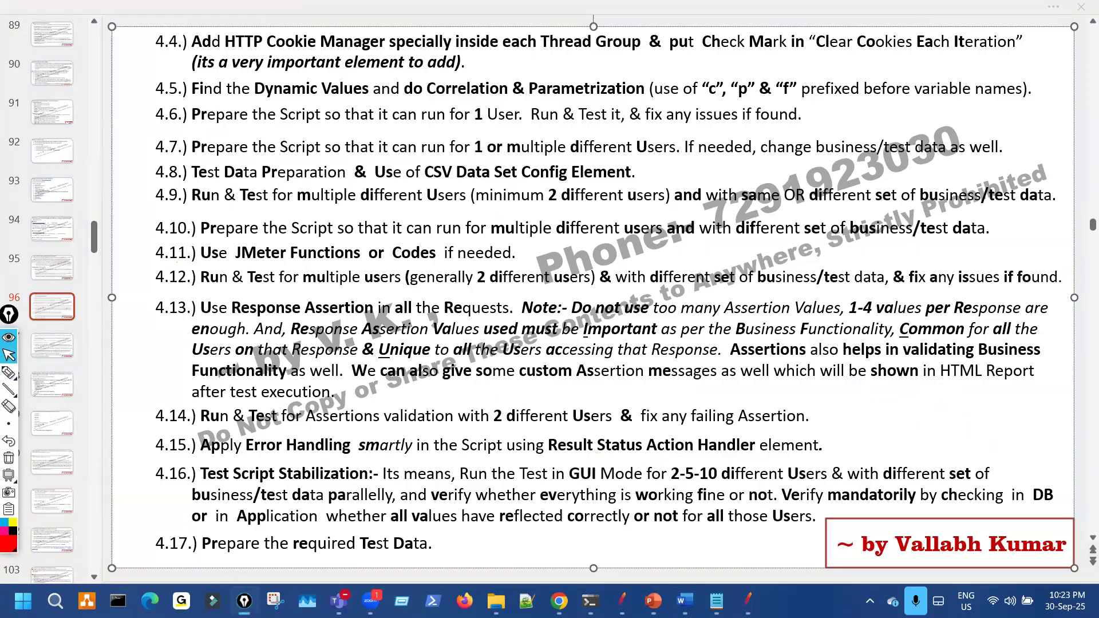
# Step: Return to JMeter, circle the PS02_EnterStore and PS03_SignIn requests, draw arrows beside PS03_SignIn and PS04_Login1, circle the PS03_SignIn extractors, and clear the marks
pyautogui.moveTo(716, 600)
pyautogui.hotkey('alt', 'Tab')
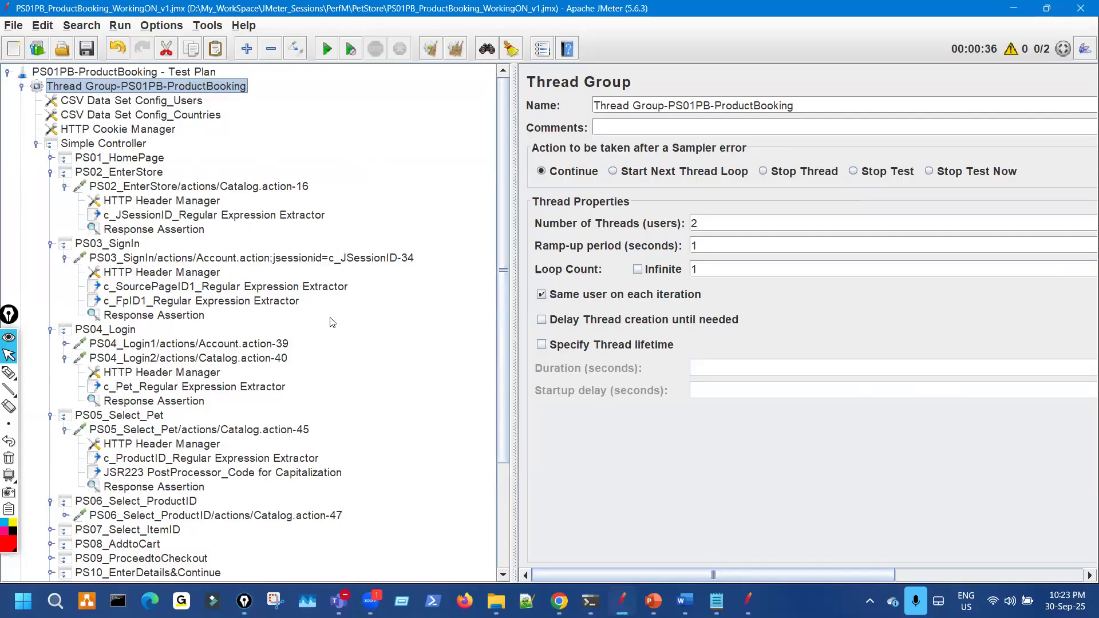
pyautogui.hotkey('ctrl', 'shift', '3')
pyautogui.moveTo(300, 190)
pyautogui.mouseDown()
pyautogui.moveTo(343, 168)
pyautogui.moveTo(307, 206)
pyautogui.moveTo(314, 167)
pyautogui.mouseUp()
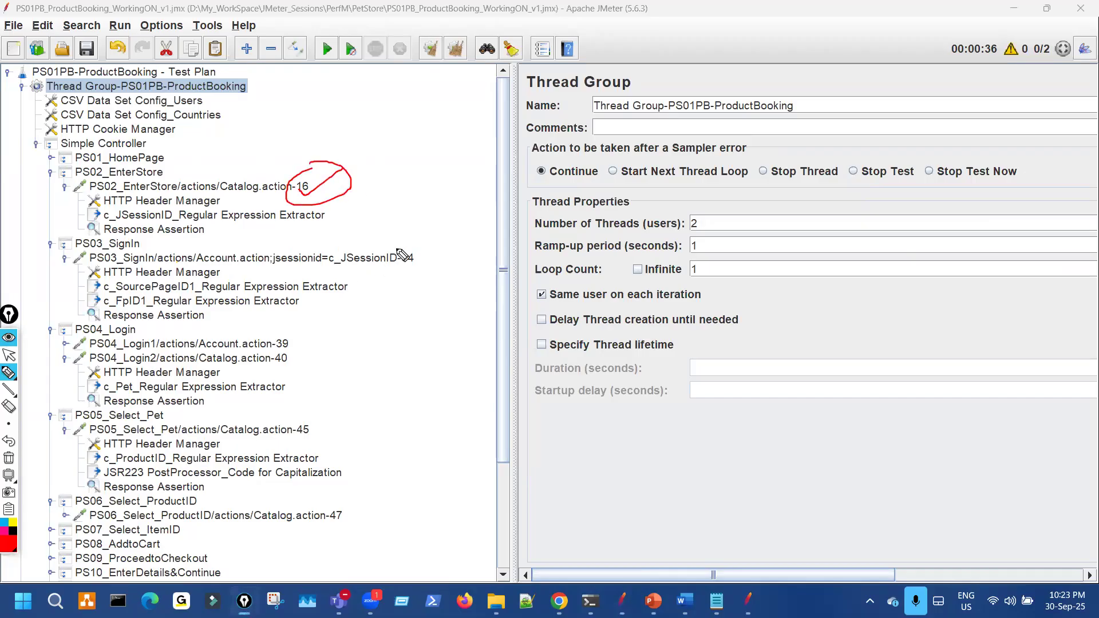
pyautogui.moveTo(401, 248)
pyautogui.mouseDown()
pyautogui.moveTo(434, 262)
pyautogui.moveTo(400, 267)
pyautogui.mouseUp()
pyautogui.moveTo(388, 264)
pyautogui.mouseDown()
pyautogui.moveTo(452, 264)
pyautogui.moveTo(454, 277)
pyautogui.mouseUp()
pyautogui.moveTo(252, 346); pyautogui.dragTo(343, 354)
pyautogui.moveTo(166, 281)
pyautogui.mouseDown()
pyautogui.moveTo(150, 309)
pyautogui.moveTo(189, 302)
pyautogui.mouseUp()
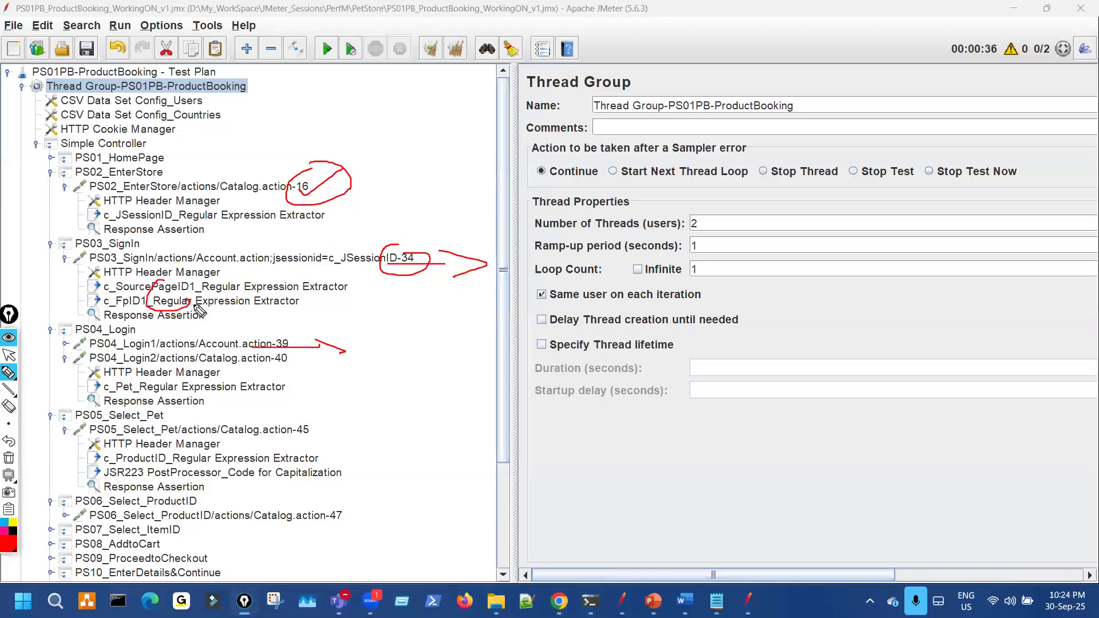
pyautogui.hotkey('ctrl', 'shift', '7')
# Step: Mark the PS02_EnterStore request and the thread group's Continue option with the pen, clearing the marks each time
pyautogui.moveTo(300, 185)
pyautogui.mouseDown()
pyautogui.moveTo(309, 175)
pyautogui.moveTo(302, 191)
pyautogui.mouseUp()
pyautogui.hotkey('ctrl', 'shift', '7')
pyautogui.hotkey('ctrl', 'shift', '2')
pyautogui.click(312, 191)
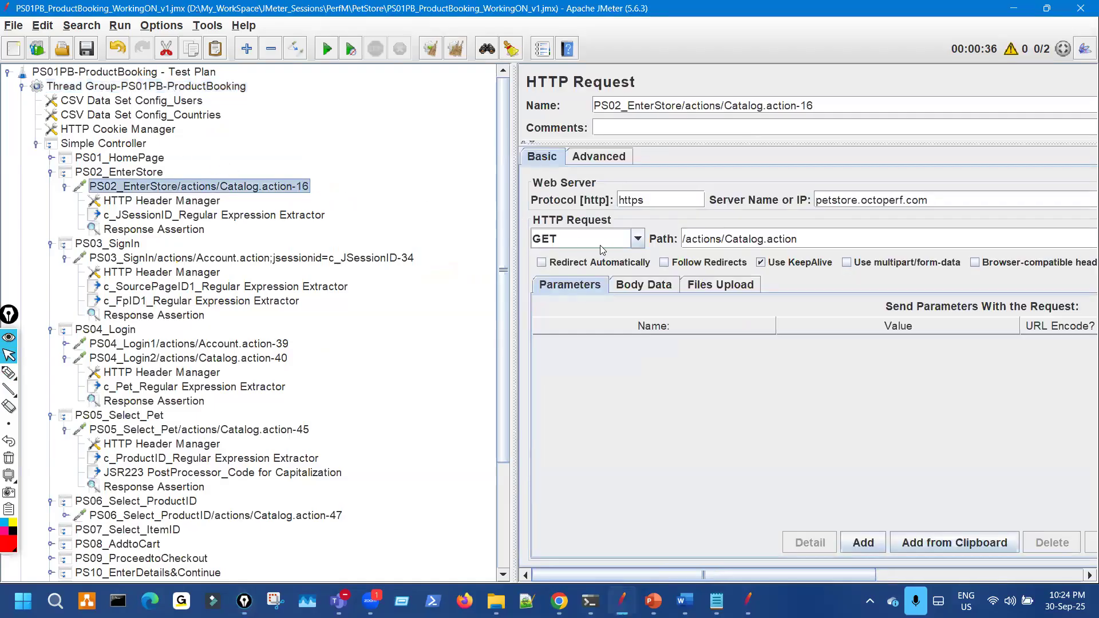
pyautogui.hotkey('ctrl', 'shift', '3')
pyautogui.moveTo(554, 167)
pyautogui.mouseDown()
pyautogui.moveTo(538, 171)
pyautogui.moveTo(551, 166)
pyautogui.mouseUp()
pyautogui.hotkey('ctrl', 'shift', '7')
pyautogui.hotkey('ctrl', 'shift', '2')
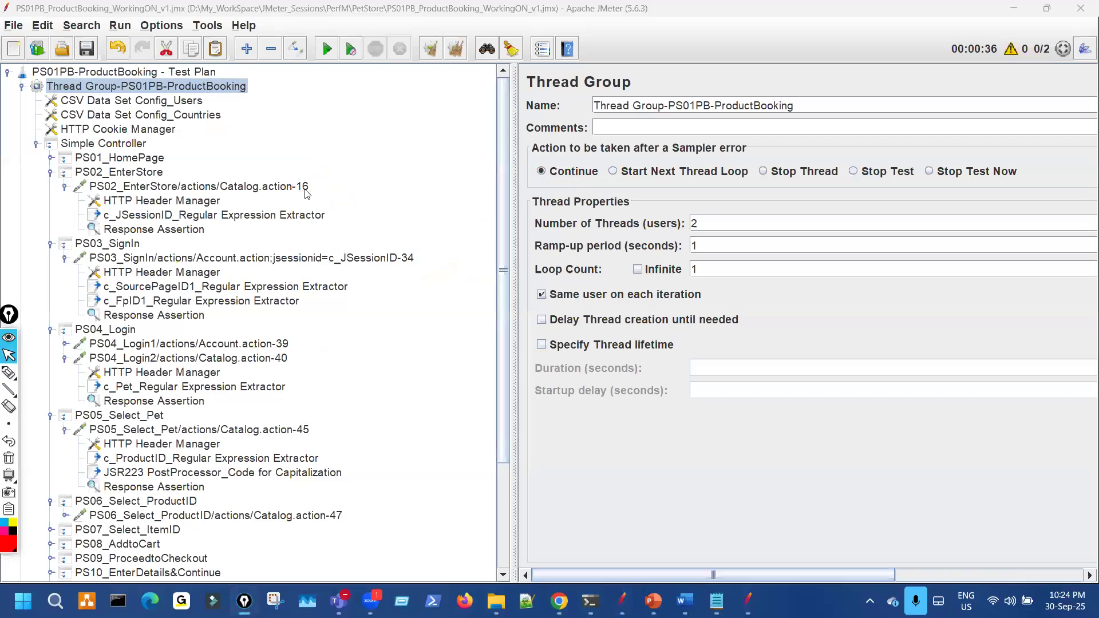
# Step: Open PS02_EnterStore, tick it and mark PS03_SignIn with the pen, draw a line down past the following requests, and clear the marks
pyautogui.hotkey('ctrl', 'shift', '3')
pyautogui.moveTo(324, 182); pyautogui.dragTo(337, 181)
pyautogui.moveTo(373, 249); pyautogui.dragTo(410, 244)
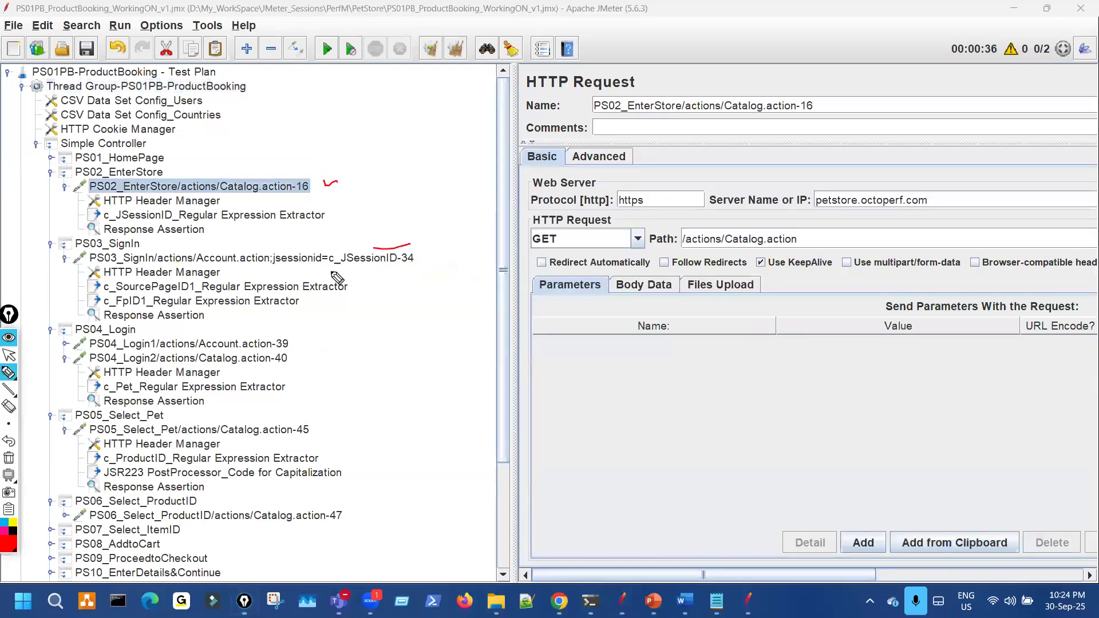
pyautogui.moveTo(323, 312)
pyautogui.mouseDown()
pyautogui.moveTo(334, 436)
pyautogui.moveTo(353, 427)
pyautogui.mouseUp()
pyautogui.hotkey('ctrl', 'shift', '7')
pyautogui.hotkey('ctrl', 'shift', '2')
# Step: Narrow the test plan tree, collapse the PS02_EnterStore through PS06_Select_ProductID controllers, and open the test plan's View Results Tree
pyautogui.moveTo(511, 300); pyautogui.dragTo(433, 300)
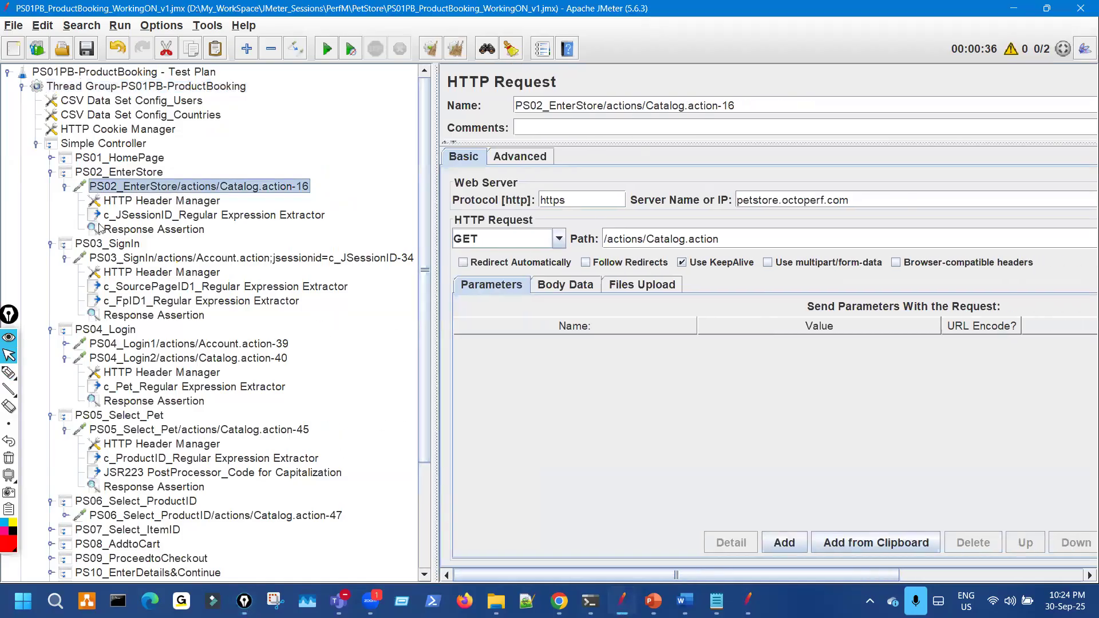
pyautogui.click(65, 188)
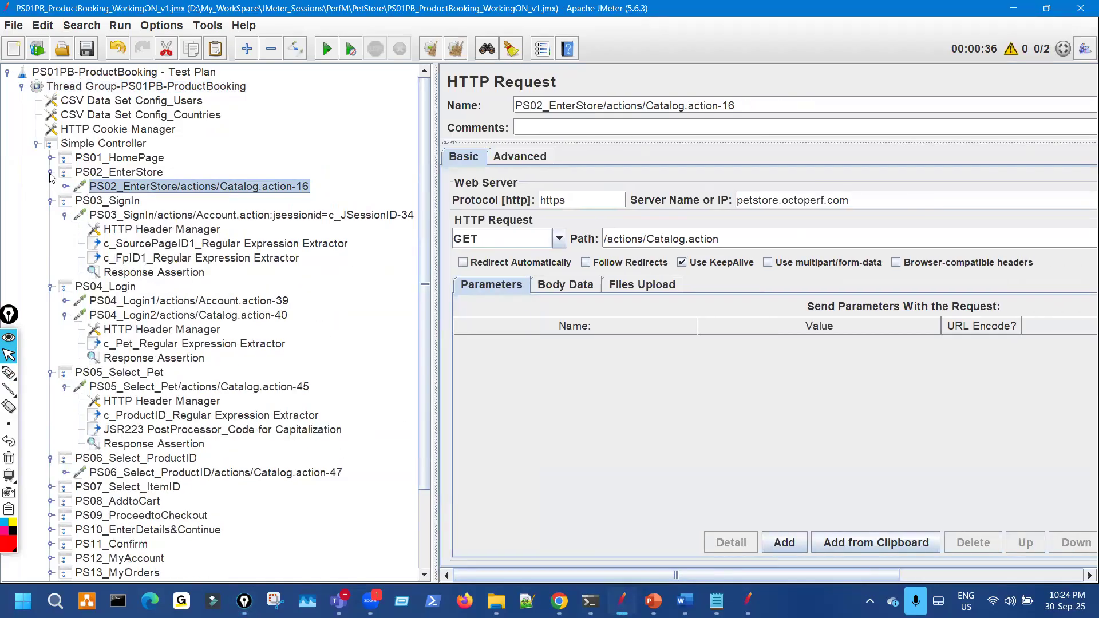
pyautogui.click(50, 171)
pyautogui.click(50, 187)
pyautogui.click(50, 201)
pyautogui.click(50, 214)
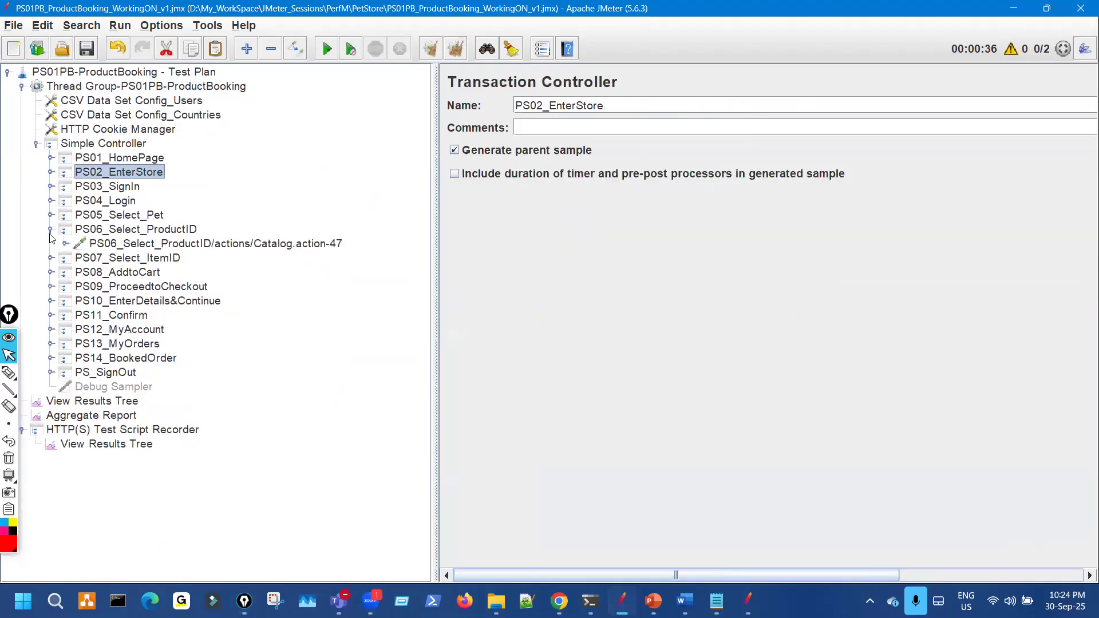
pyautogui.click(50, 229)
pyautogui.click(131, 389)
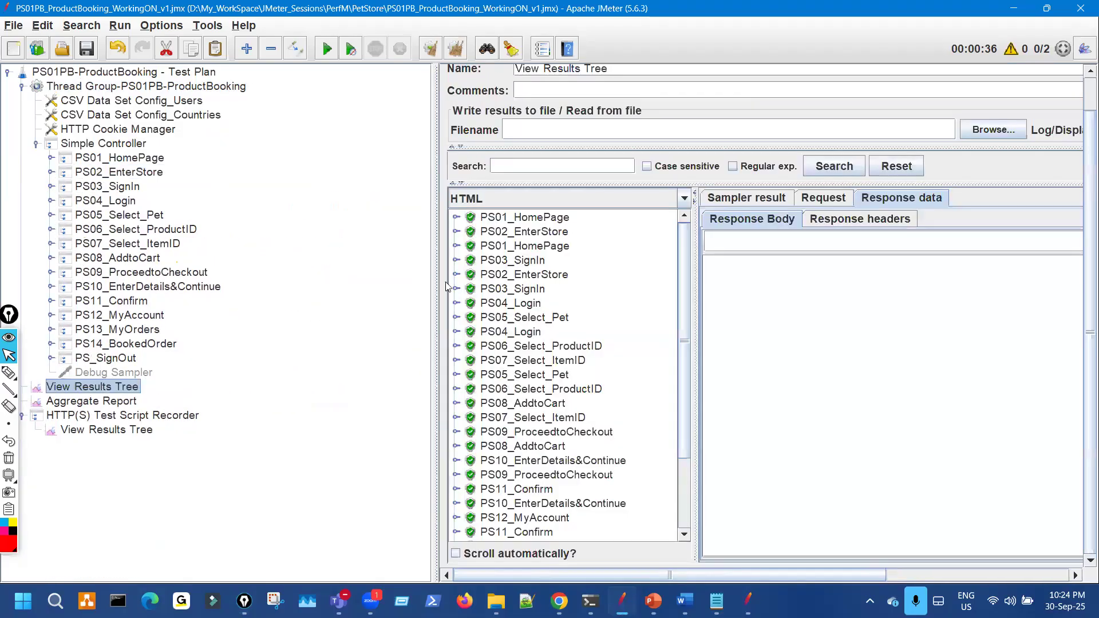
# Step: Set the thread group's number of threads to 1 and place the thread group first in the test plan
pyautogui.moveTo(235, 86); pyautogui.dragTo(235, 75)
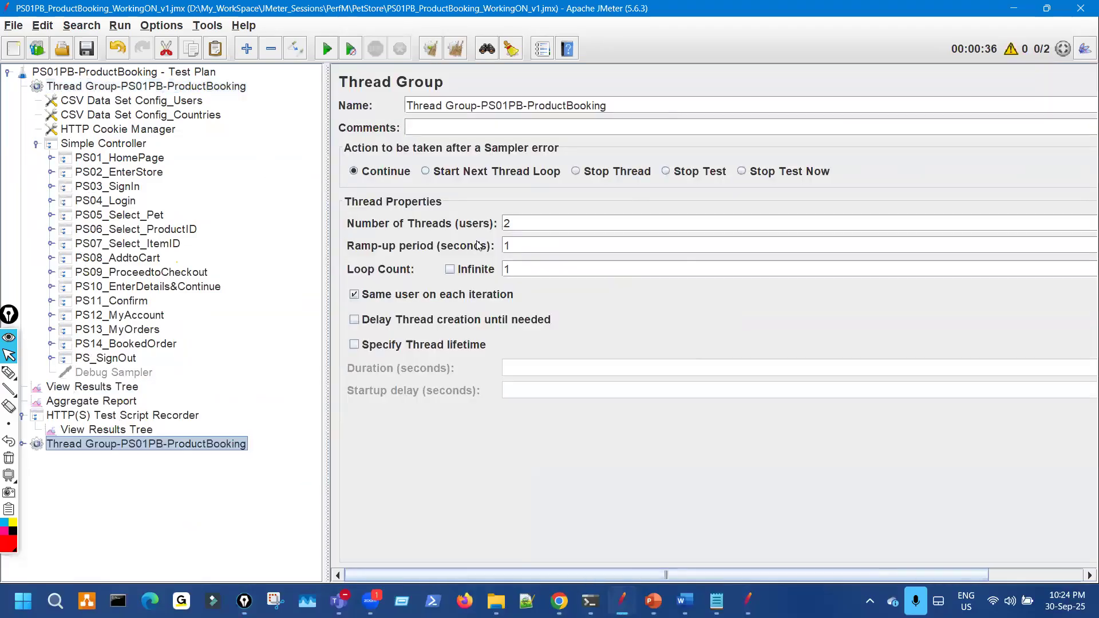
pyautogui.moveTo(520, 224); pyautogui.dragTo(338, 225)
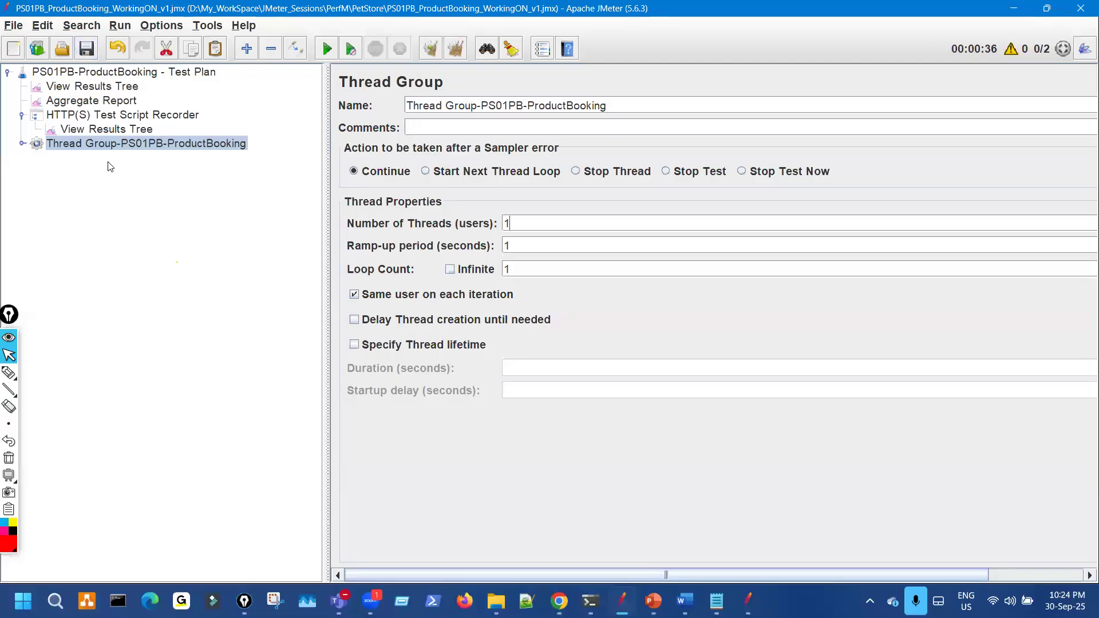
pyautogui.moveTo(129, 143); pyautogui.dragTo(164, 95)
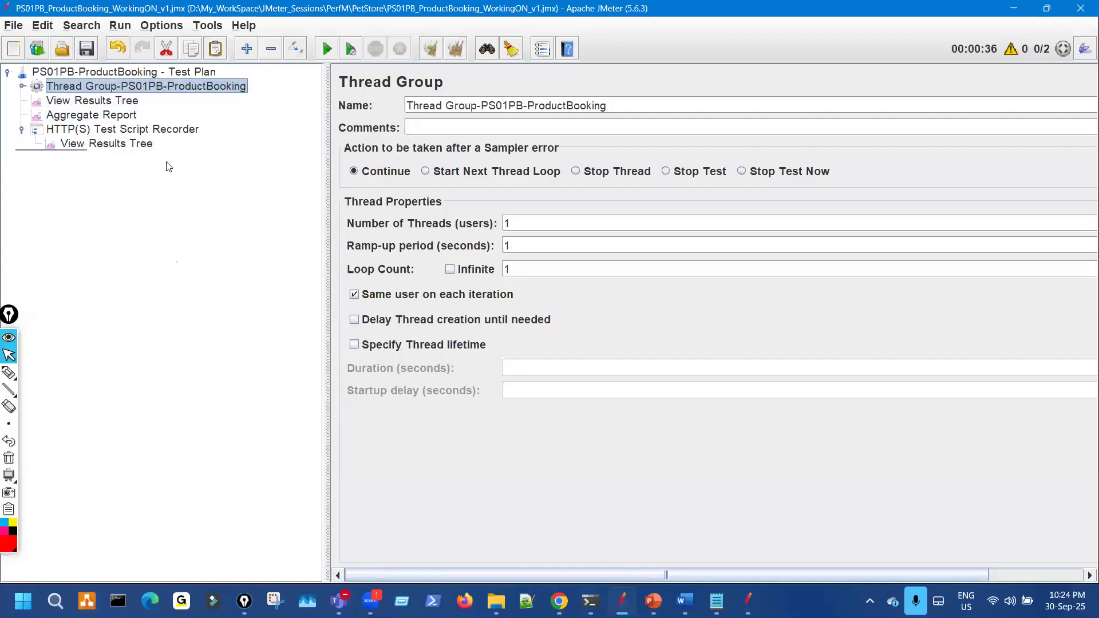
# Step: Expand the thread group and clear the previous run's results in the test plan's View Results Tree
pyautogui.click(23, 87)
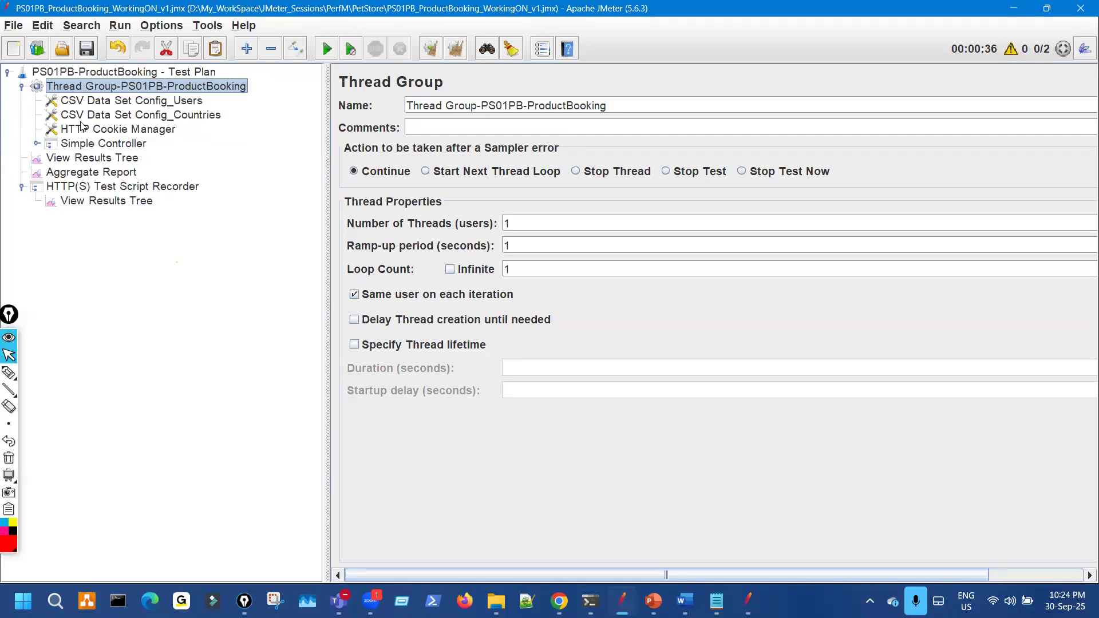
pyautogui.click(114, 162)
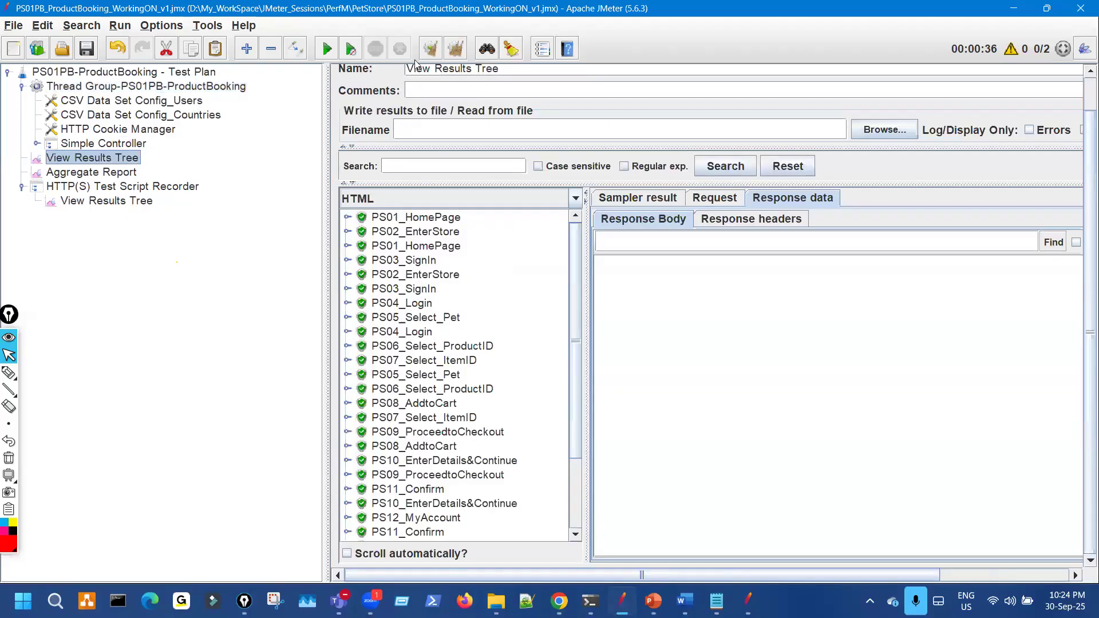
pyautogui.click(430, 50)
# Step: Expand the Simple Controller and set the server name to petstore.octoperf.co in the PS02_EnterStore and PS03_SignIn requests
pyautogui.click(36, 144)
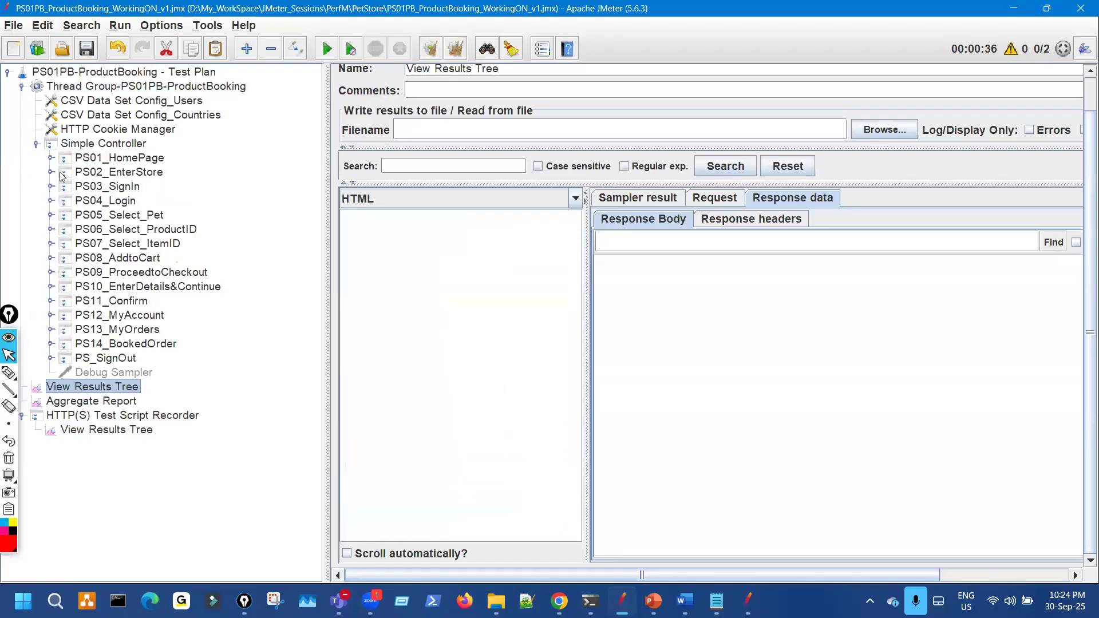
pyautogui.click(50, 177)
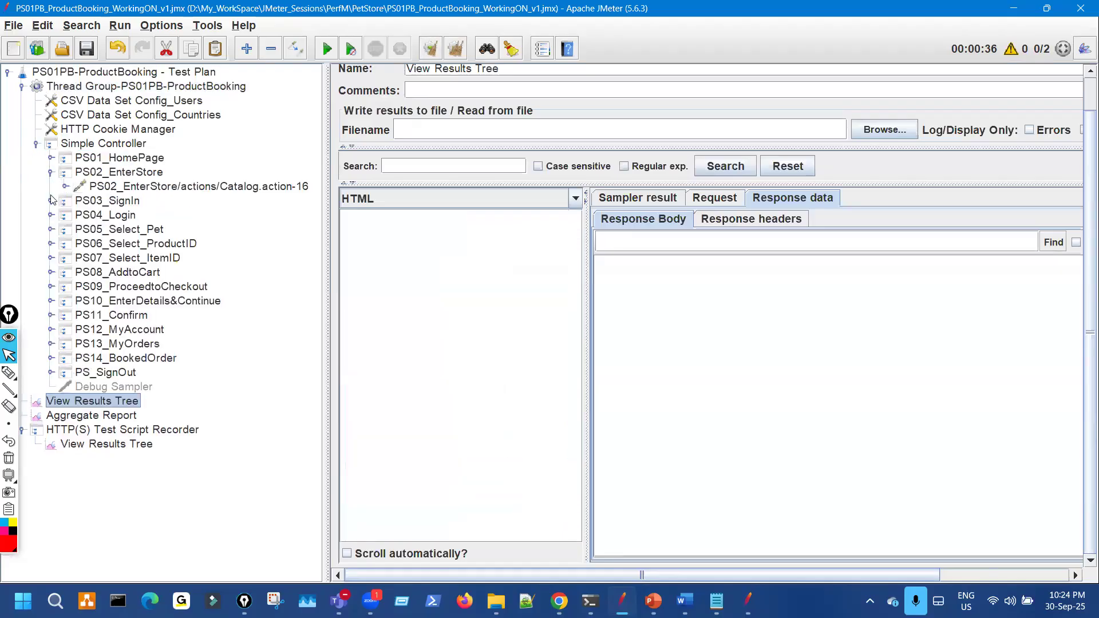
pyautogui.click(51, 200)
pyautogui.click(298, 186)
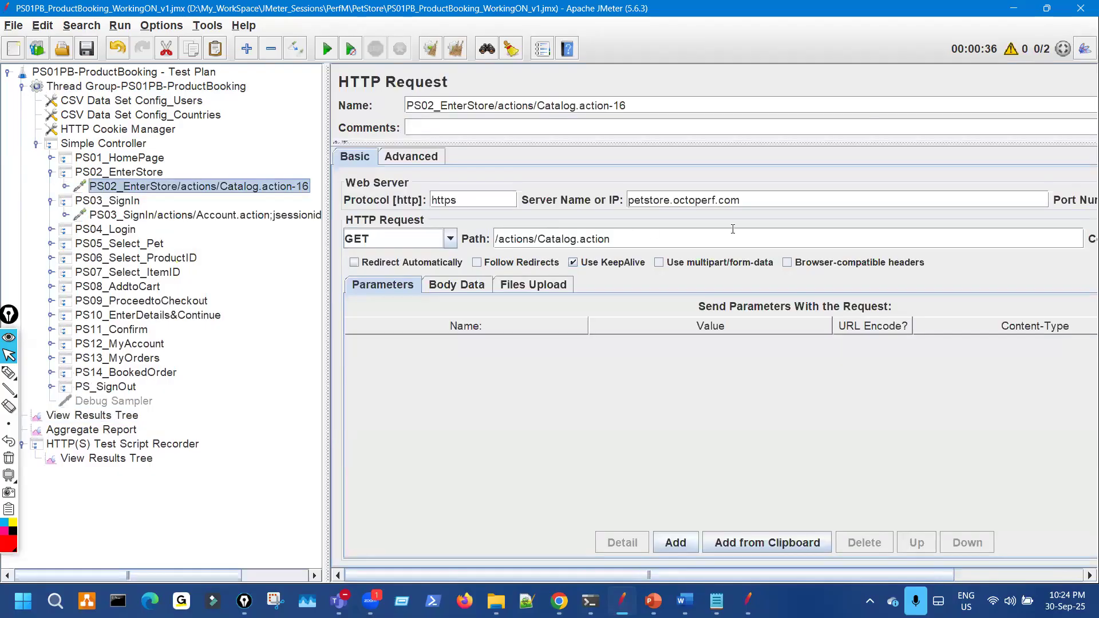
pyautogui.moveTo(751, 201); pyautogui.dragTo(330, 202)
pyautogui.click(287, 219)
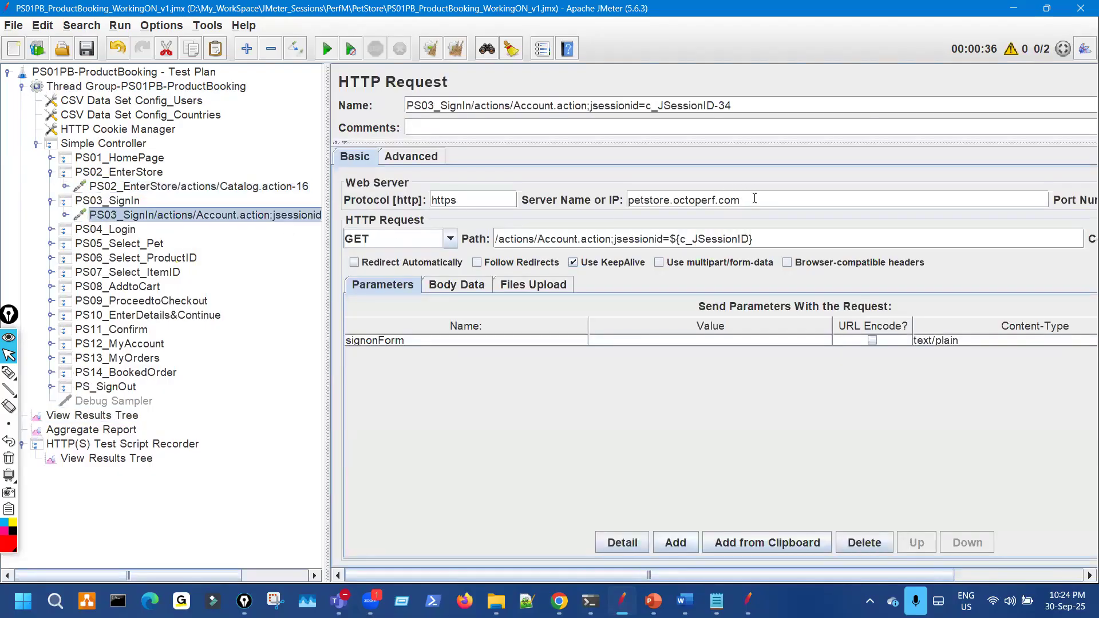
pyautogui.moveTo(747, 194); pyautogui.dragTo(734, 195)
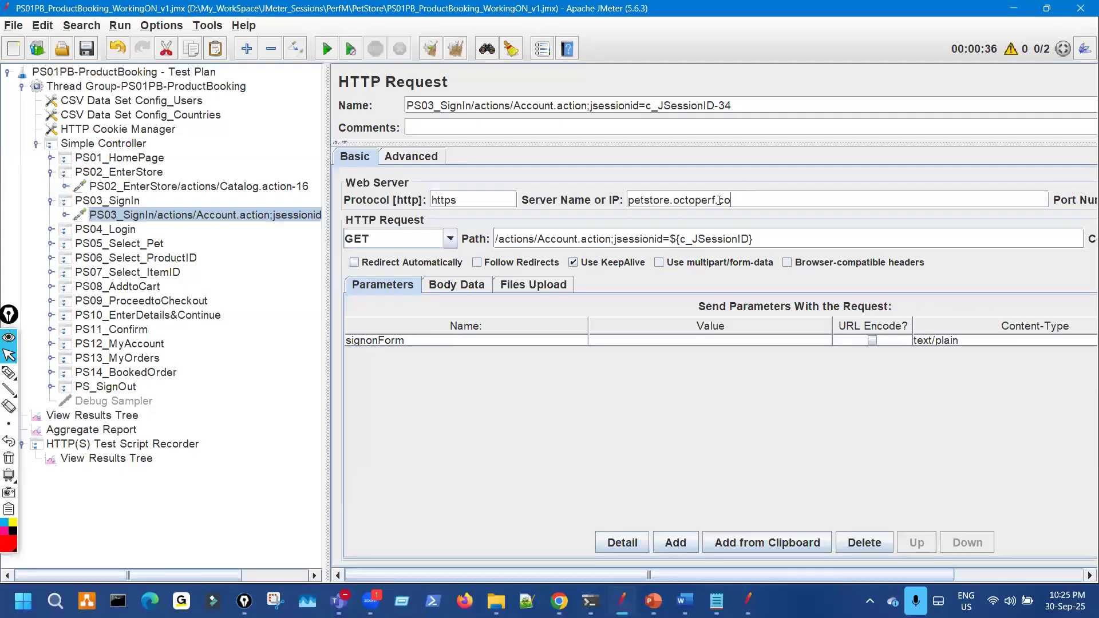
# Step: Open the test plan's View Results Tree, widen the test plan tree, and run the test
pyautogui.click(140, 420)
pyautogui.moveTo(324, 248); pyautogui.dragTo(448, 247)
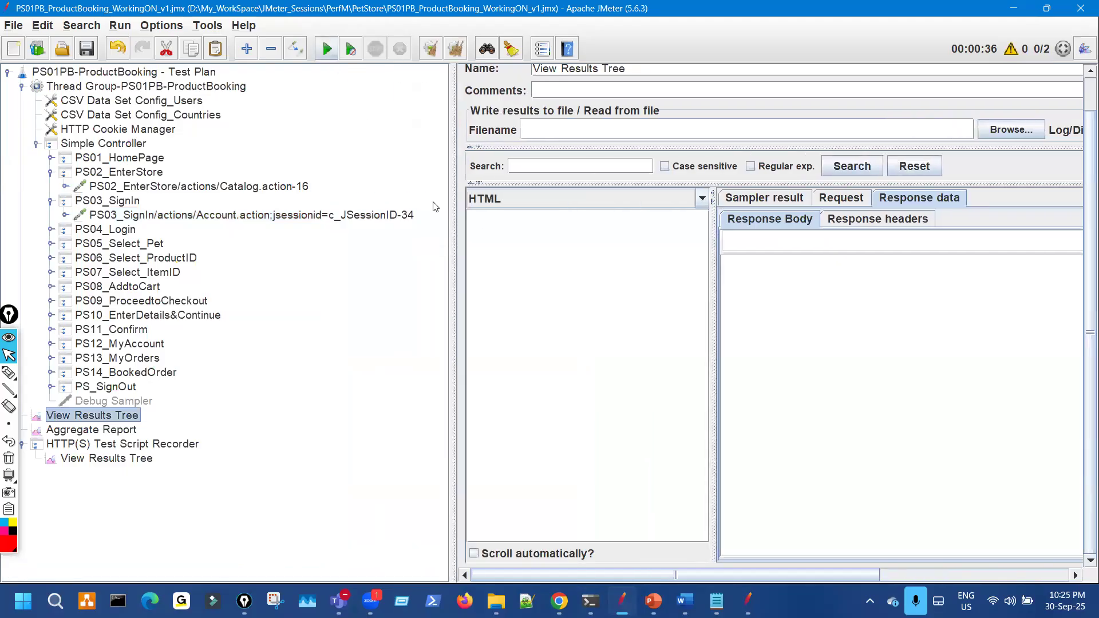
pyautogui.hotkey('ctrl', 'r')
# Step: Draw pen arrows down the requests in the test plan and results, tick the PS02_EnterStore request, and scribble over the PS03_SignIn request
pyautogui.click(9, 372)
pyautogui.moveTo(199, 243)
pyautogui.mouseDown()
pyautogui.moveTo(202, 369)
pyautogui.moveTo(228, 359)
pyautogui.mouseUp()
pyautogui.moveTo(600, 235)
pyautogui.mouseDown()
pyautogui.moveTo(612, 389)
pyautogui.moveTo(629, 385)
pyautogui.mouseUp()
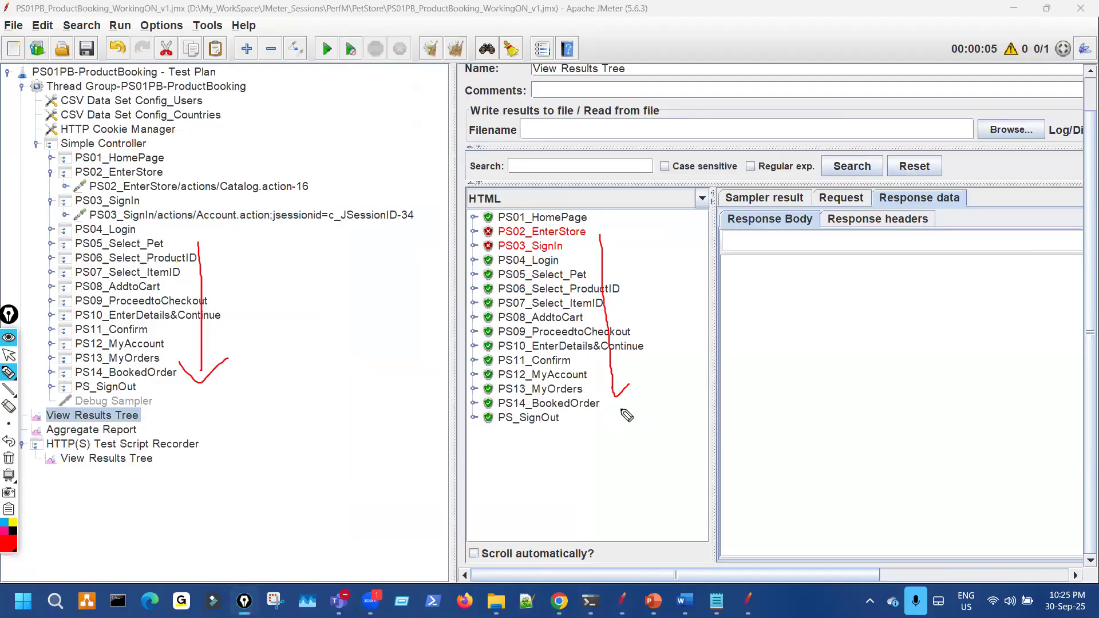
pyautogui.moveTo(299, 183); pyautogui.dragTo(325, 168)
pyautogui.moveTo(381, 204)
pyautogui.mouseDown()
pyautogui.moveTo(389, 217)
pyautogui.moveTo(403, 207)
pyautogui.moveTo(384, 219)
pyautogui.mouseUp()
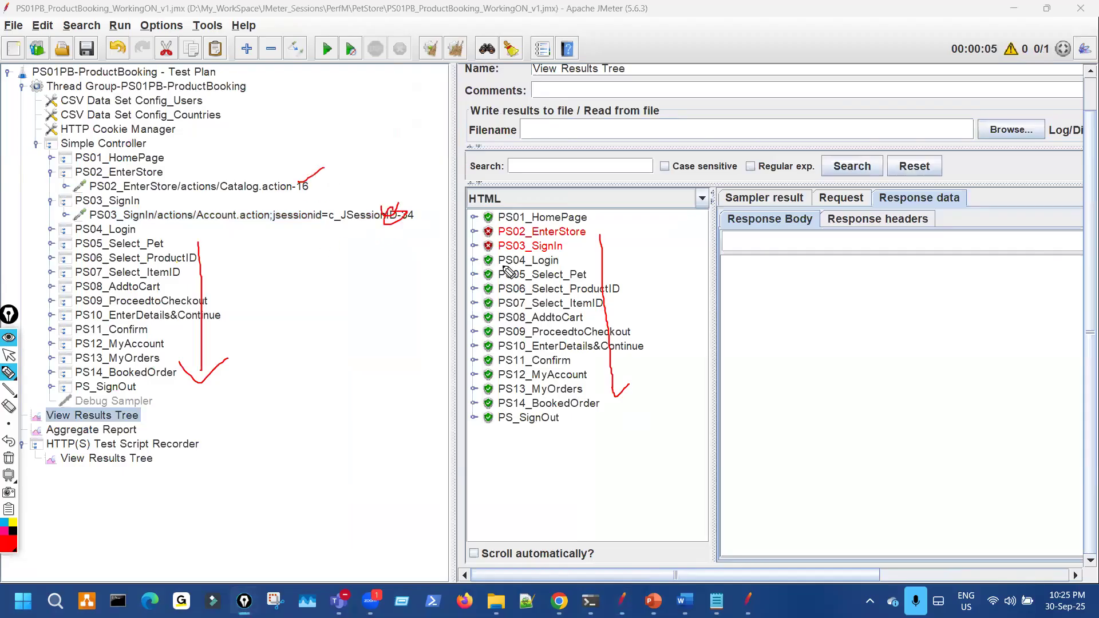
# Step: Open the response body of the failed PS03_SignIn request, mark the error text with the pen, and clear all marks
pyautogui.click(474, 245)
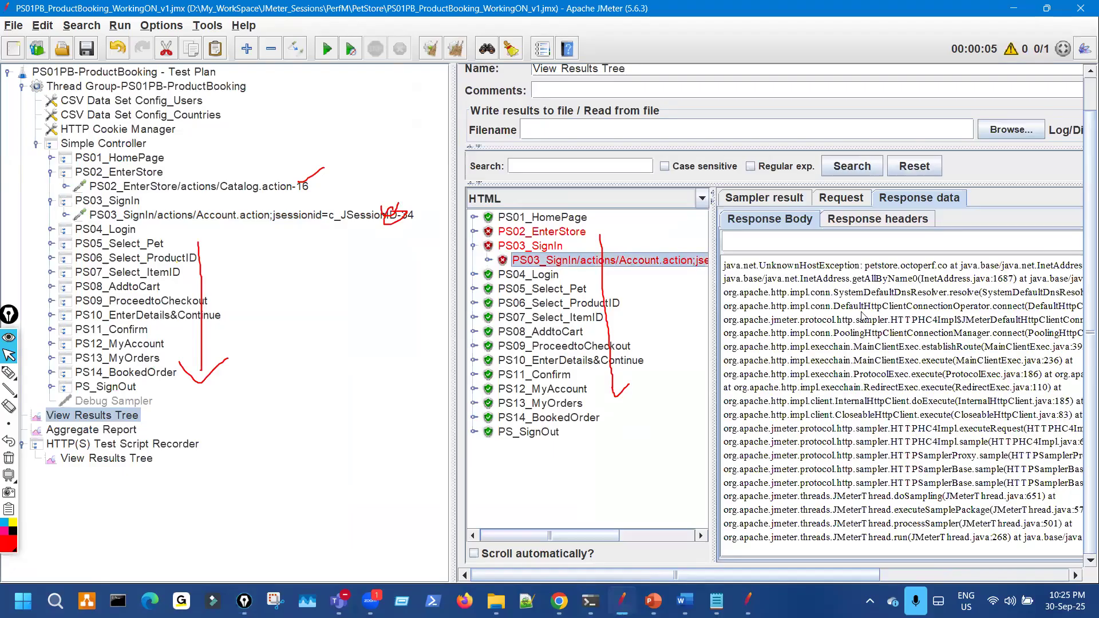
pyautogui.hotkey('ctrl', 'shift', '3')
pyautogui.moveTo(871, 298); pyautogui.dragTo(946, 348)
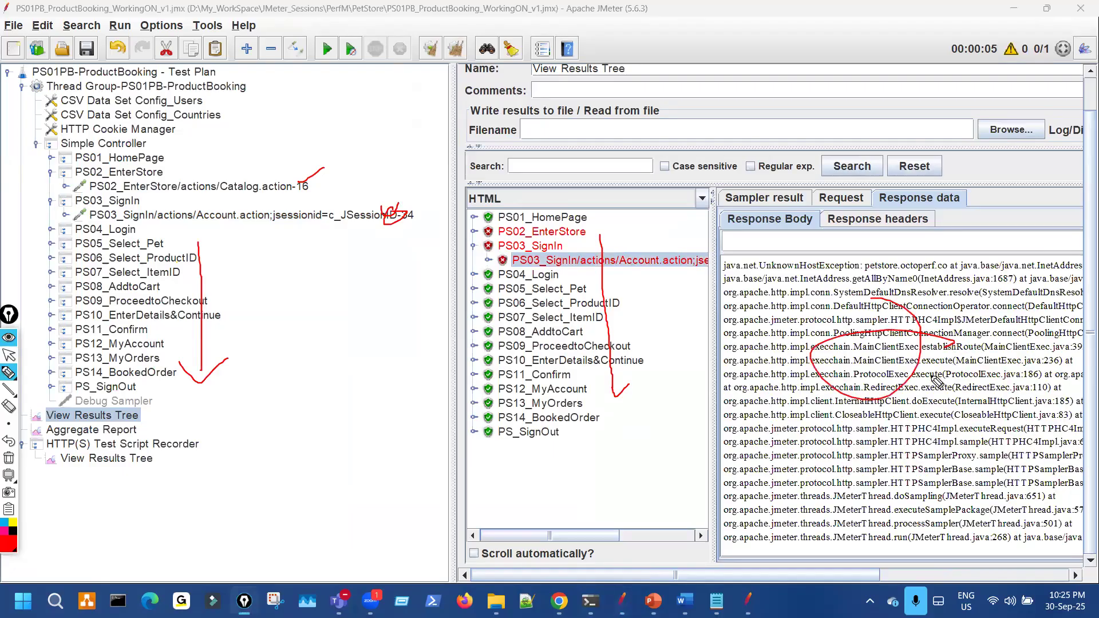
pyautogui.hotkey('ctrl', 'shift', '7')
pyautogui.moveTo(882, 332); pyautogui.dragTo(857, 361)
pyautogui.hotkey('ctrl', 'shift', '7')
pyautogui.hotkey('ctrl', 'shift', '1')
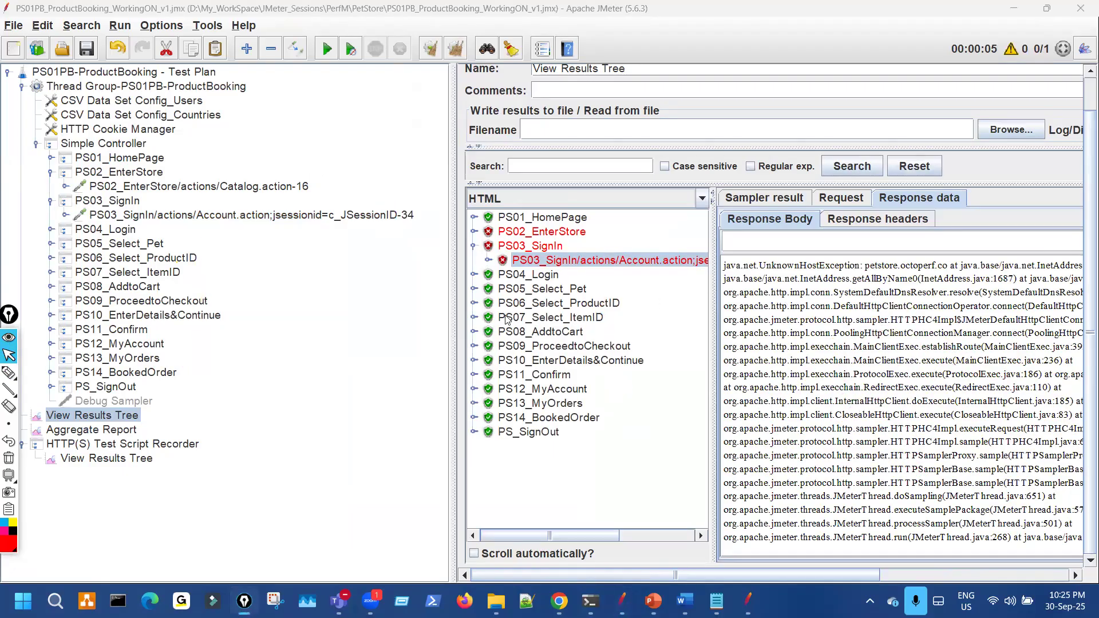
# Step: Narrow the test plan tree, expand the PS03_SignIn request, and review its c_SourcePageID1 and c_FpID1 Regular Expression Extractors
pyautogui.moveTo(452, 231); pyautogui.dragTo(365, 232)
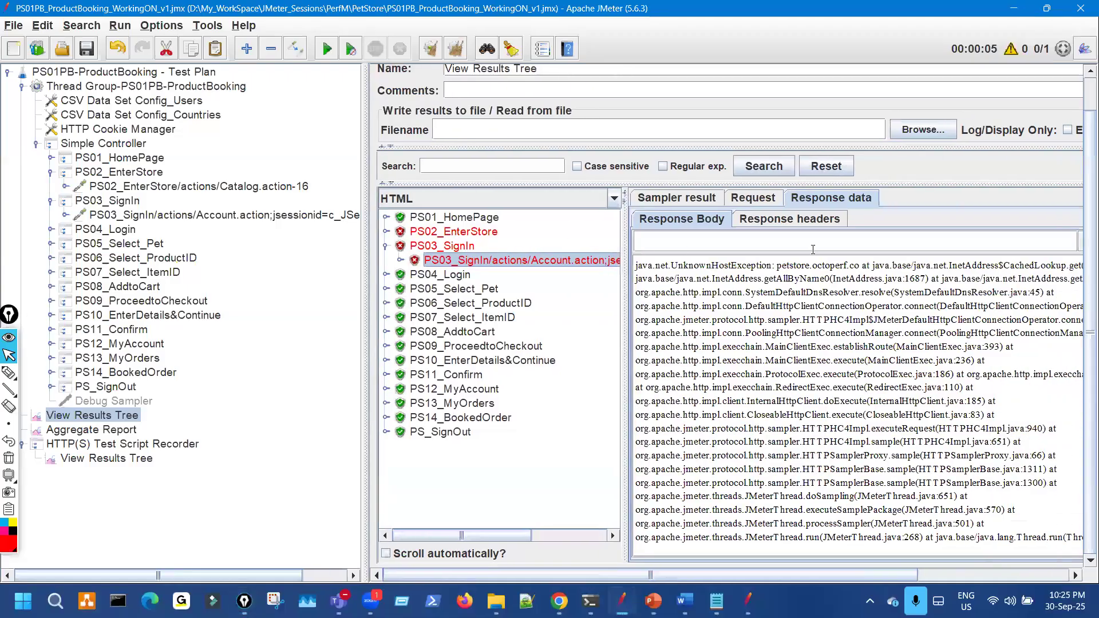
pyautogui.click(66, 215)
pyautogui.click(162, 245)
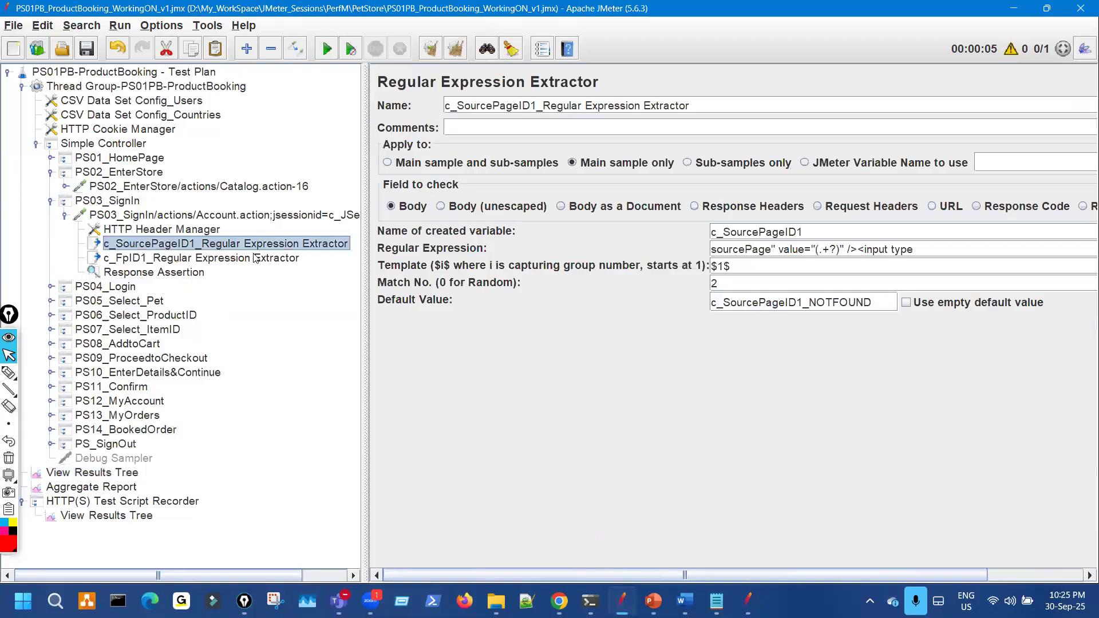
pyautogui.click(256, 259)
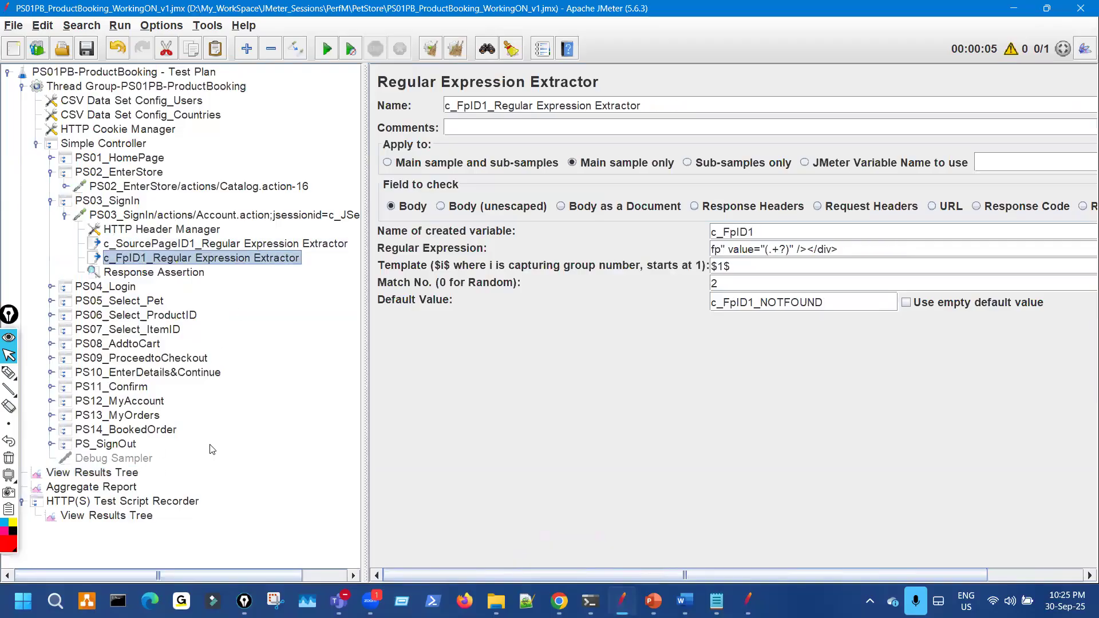
# Step: Open the PS04_Login1 request body in View Results Tree, underline the two NOTFOUND values with the pen, and clear the marks
pyautogui.click(92, 473)
pyautogui.click(386, 275)
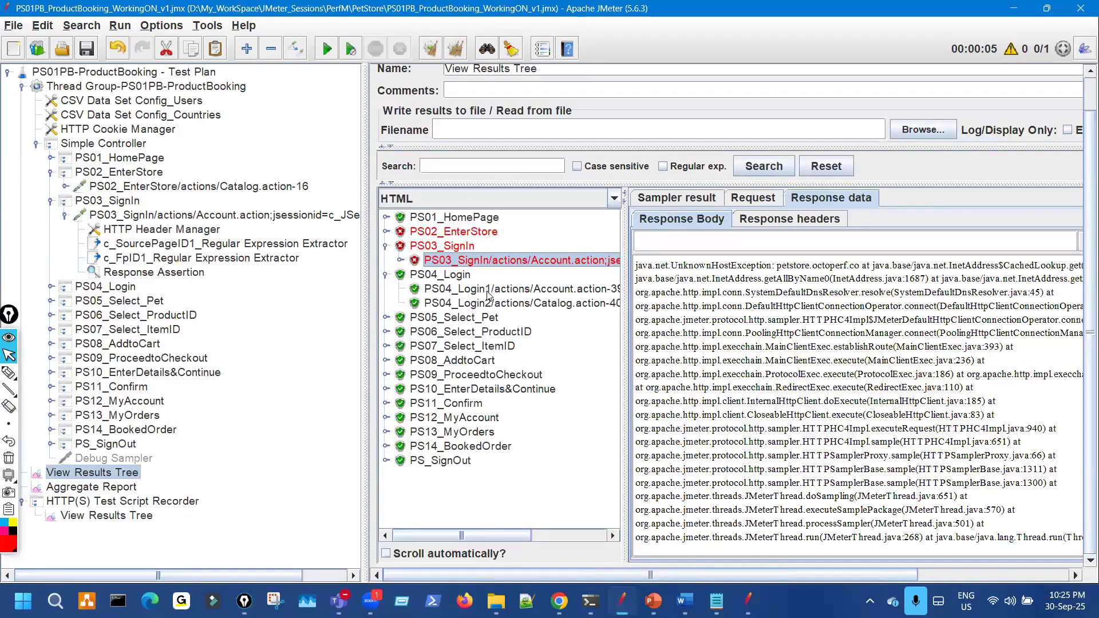
pyautogui.click(488, 292)
pyautogui.click(745, 201)
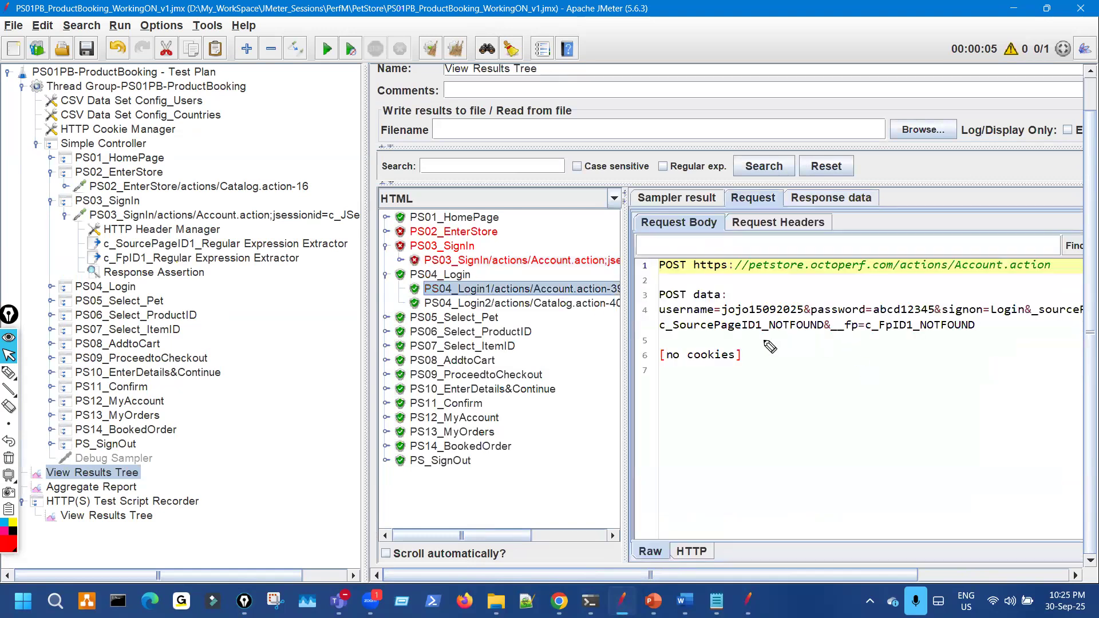
pyautogui.moveTo(730, 333); pyautogui.dragTo(951, 335)
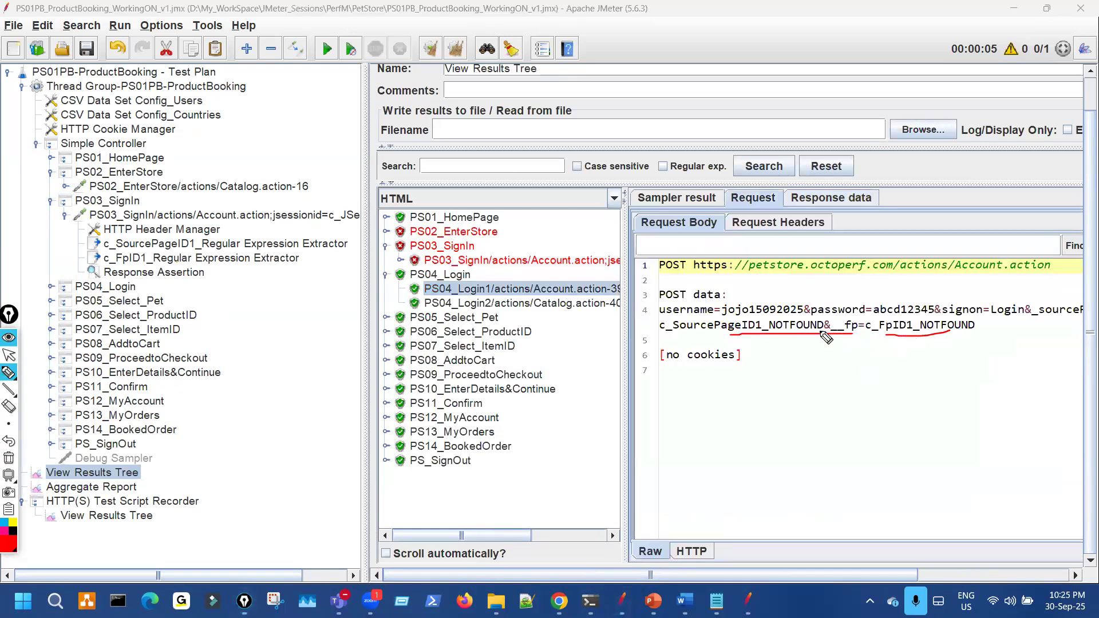
pyautogui.moveTo(553, 281); pyautogui.dragTo(582, 282)
pyautogui.hotkey('ctrl', 'shift', '7')
# Step: Mark the requests following PS03_SignIn in the results and test plan with the pen, circle PS11_Confirm, and clear the marks
pyautogui.moveTo(537, 285)
pyautogui.mouseDown()
pyautogui.moveTo(551, 296)
pyautogui.moveTo(534, 302)
pyautogui.moveTo(517, 435)
pyautogui.mouseUp()
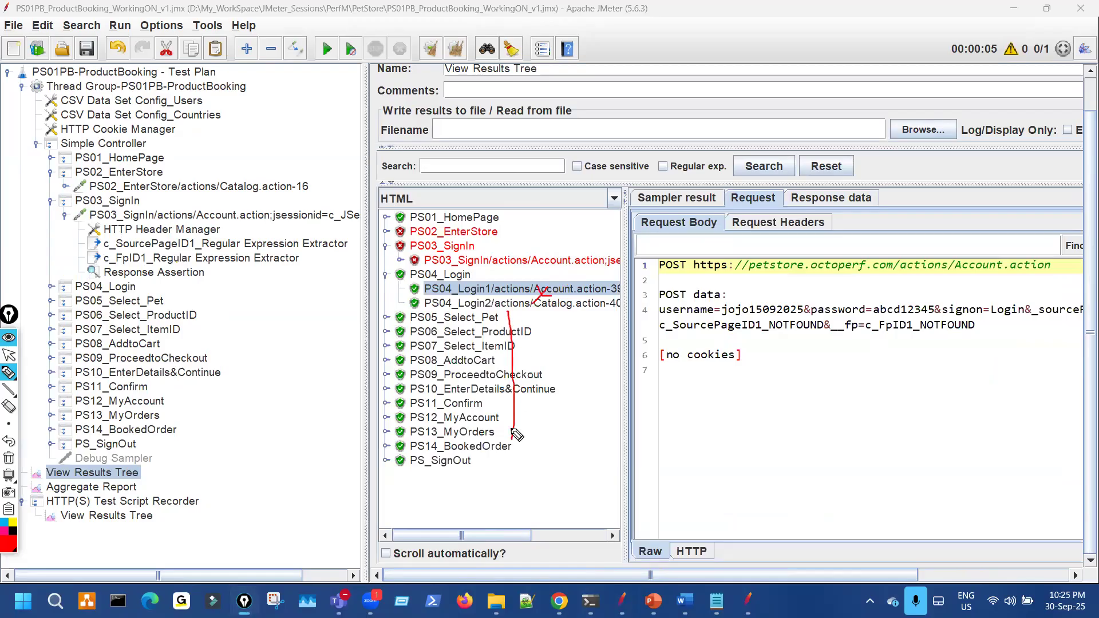
pyautogui.moveTo(194, 306)
pyautogui.mouseDown()
pyautogui.moveTo(185, 417)
pyautogui.moveTo(212, 399)
pyautogui.mouseUp()
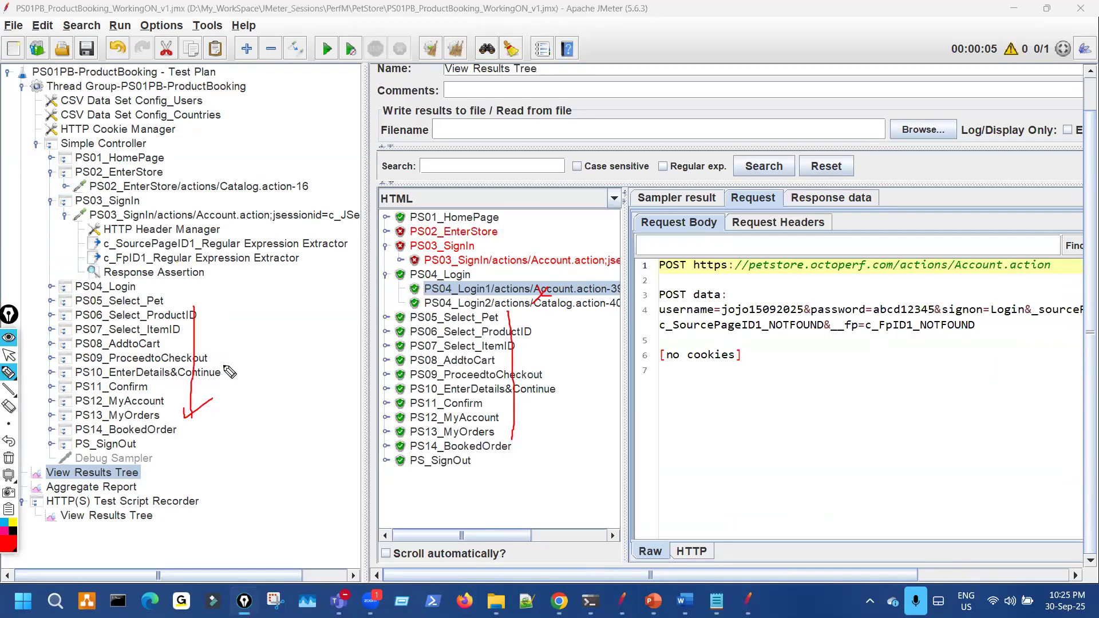
pyautogui.moveTo(460, 398)
pyautogui.mouseDown()
pyautogui.moveTo(456, 413)
pyautogui.moveTo(465, 397)
pyautogui.mouseUp()
pyautogui.moveTo(203, 305)
pyautogui.mouseDown()
pyautogui.moveTo(204, 418)
pyautogui.moveTo(229, 450)
pyautogui.moveTo(253, 430)
pyautogui.mouseUp()
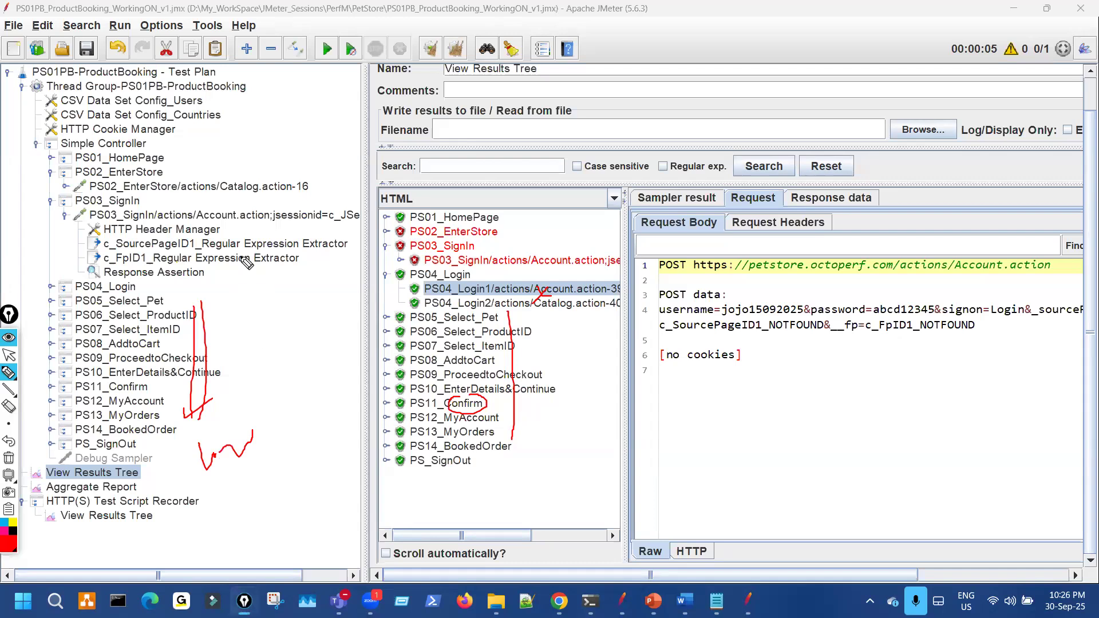
pyautogui.moveTo(231, 201); pyautogui.dragTo(253, 196)
pyautogui.moveTo(192, 309); pyautogui.dragTo(198, 398)
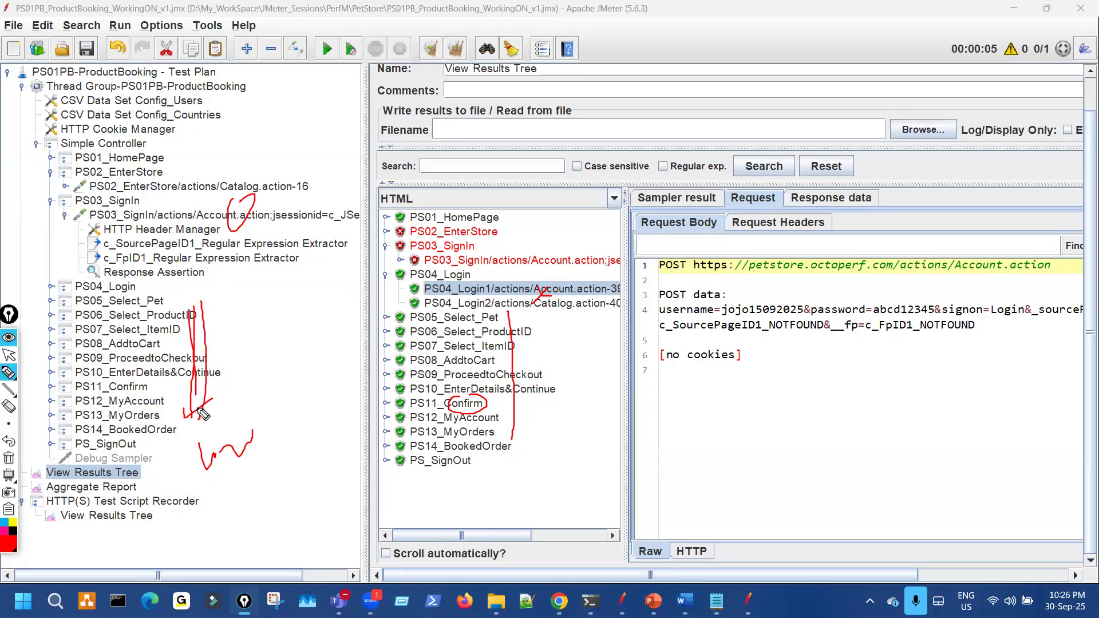
pyautogui.moveTo(170, 366); pyautogui.dragTo(165, 382)
pyautogui.moveTo(460, 291); pyautogui.dragTo(493, 262)
pyautogui.moveTo(499, 330); pyautogui.dragTo(490, 424)
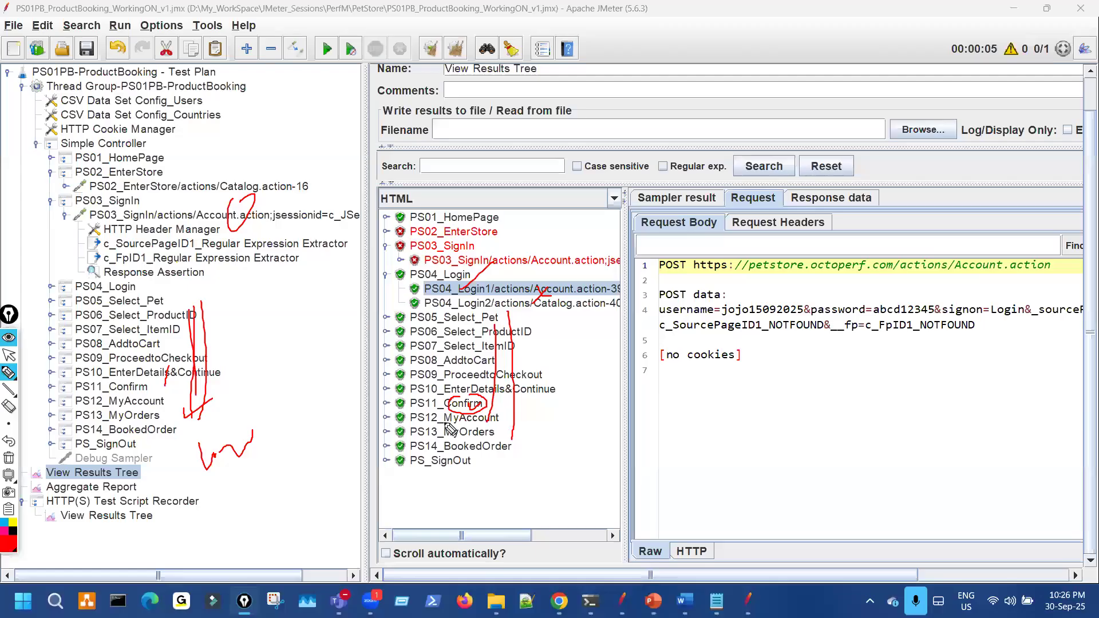
pyautogui.hotkey('ctrl', 'shift', '7')
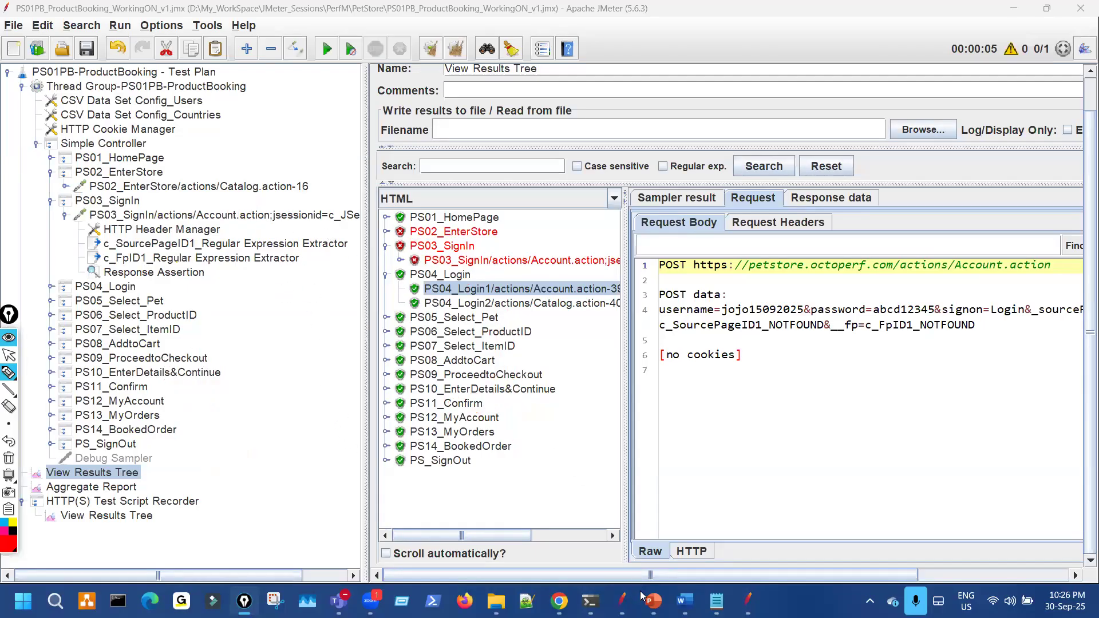
# Step: Switch to the PowerPoint slide, mark point 4.15 on error handling with the pen, clear the mark, and return to JMeter
pyautogui.hotkey('alt', 'Tab')
pyautogui.moveTo(355, 456); pyautogui.dragTo(379, 454)
pyautogui.hotkey('ctrl', 'shift', '7')
pyautogui.hotkey('ctrl', 'shift', '2')
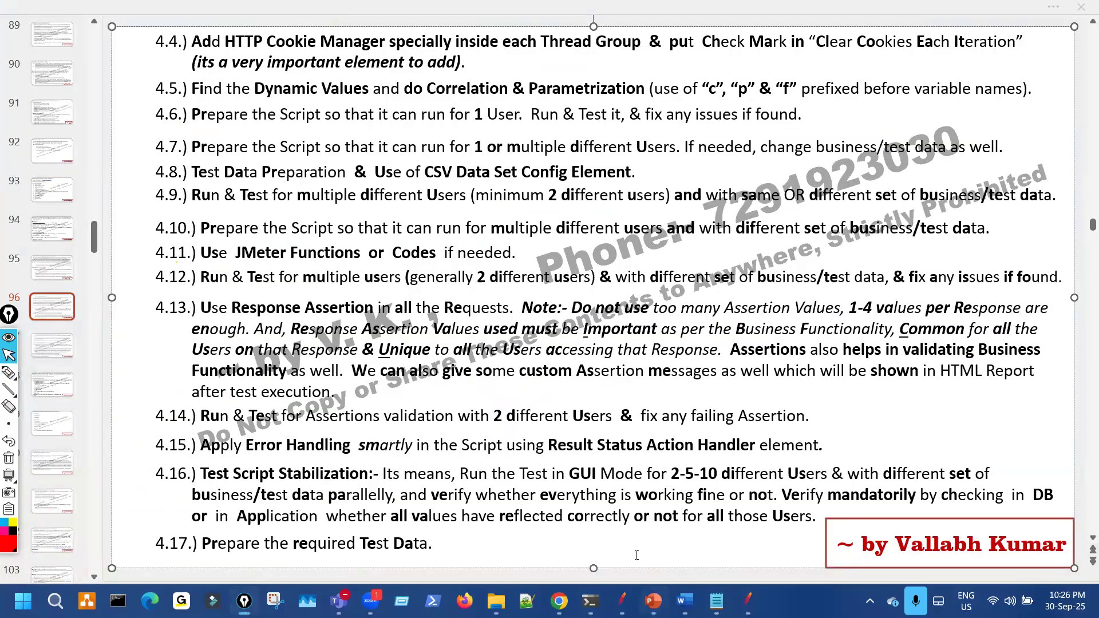
pyautogui.hotkey('alt', 'Tab')
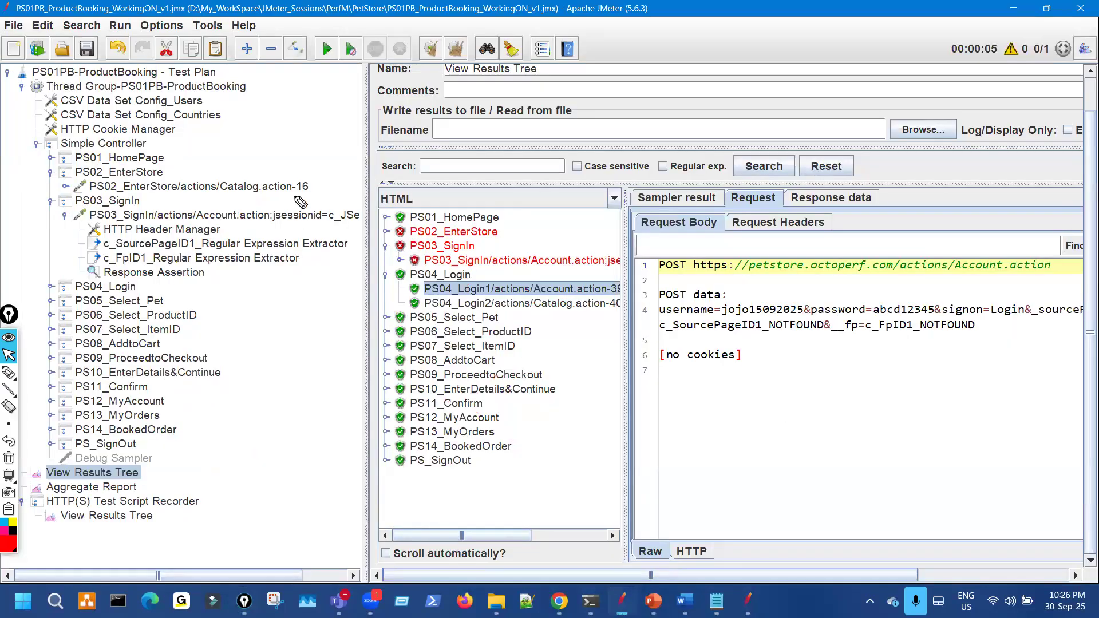
# Step: Mark the PS02_EnterStore request with the pen, clear the mark, and widen the test plan tree to show full request names
pyautogui.hotkey('ctrl', 'shift', '3')
pyautogui.moveTo(294, 196); pyautogui.dragTo(311, 188)
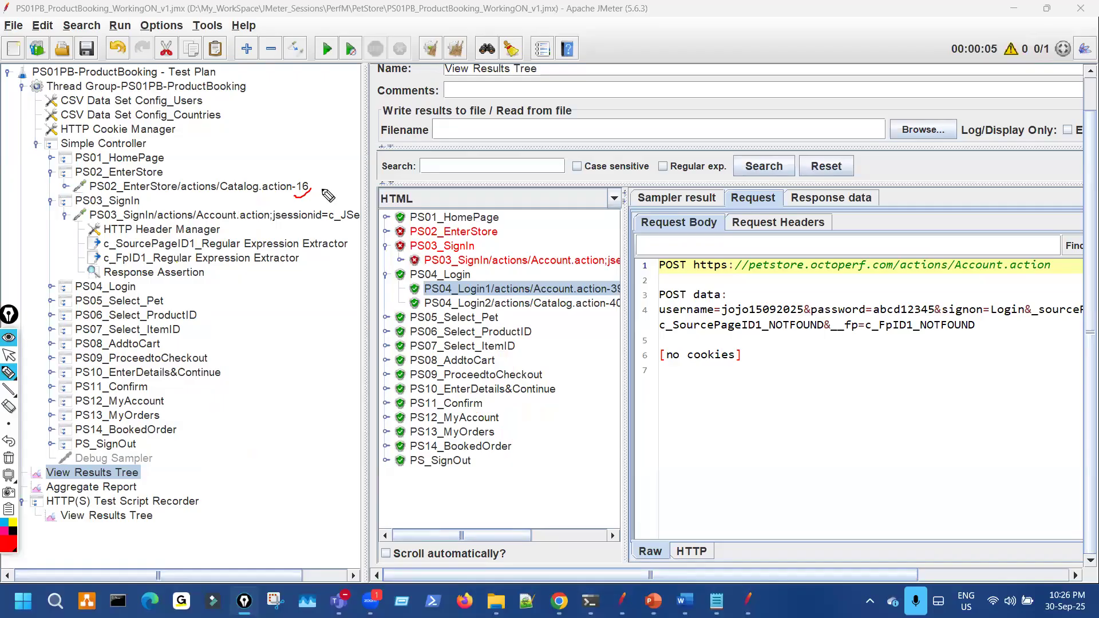
pyautogui.press('Escape')
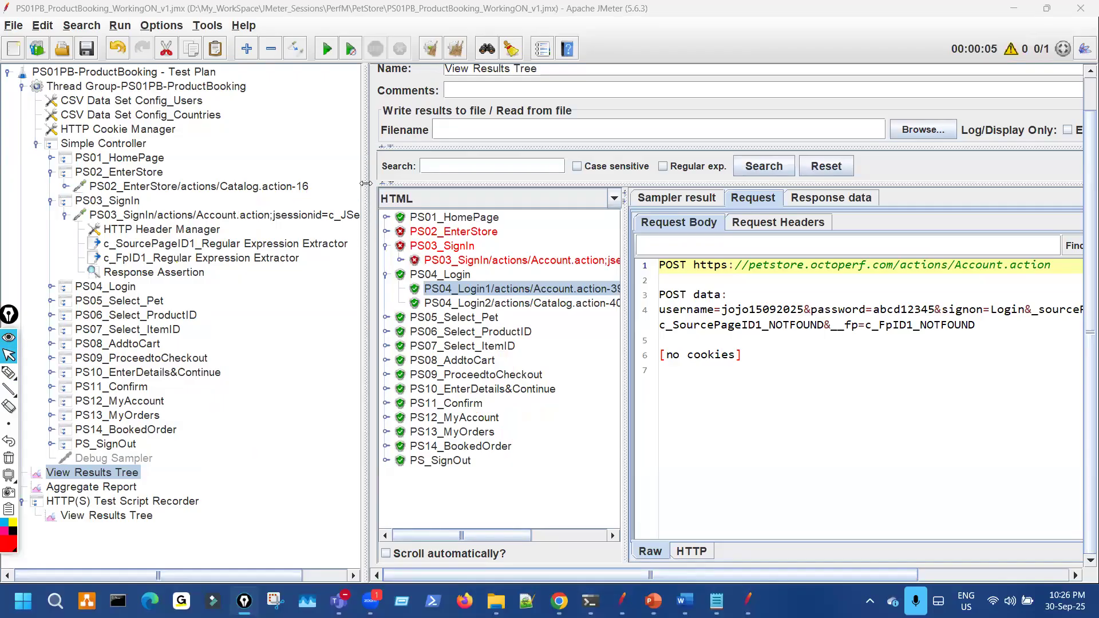
pyautogui.moveTo(458, 183); pyautogui.dragTo(458, 183)
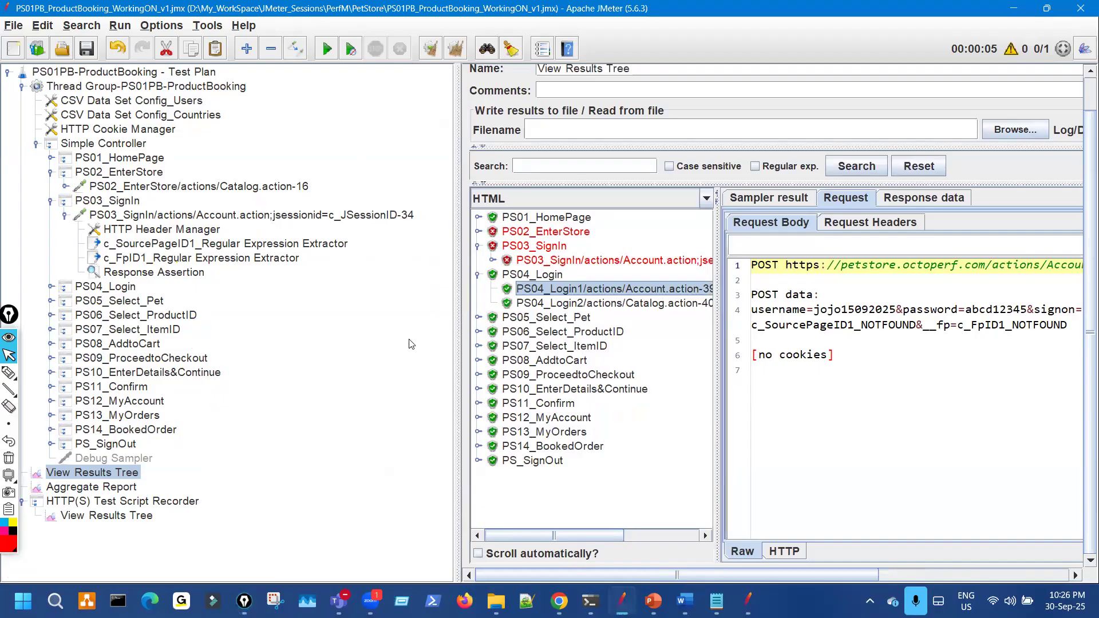
# Step: Expand the PS02_EnterStore request and open its c_JSessionID Regular Expression Extractor
pyautogui.click(64, 187)
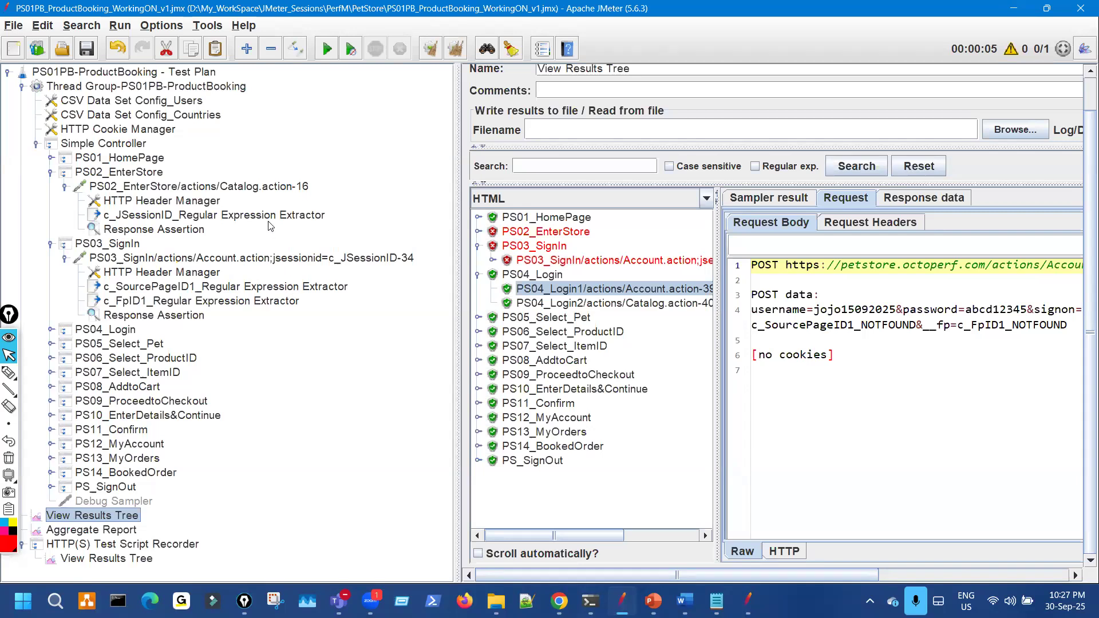
pyautogui.click(218, 188)
pyautogui.click(177, 217)
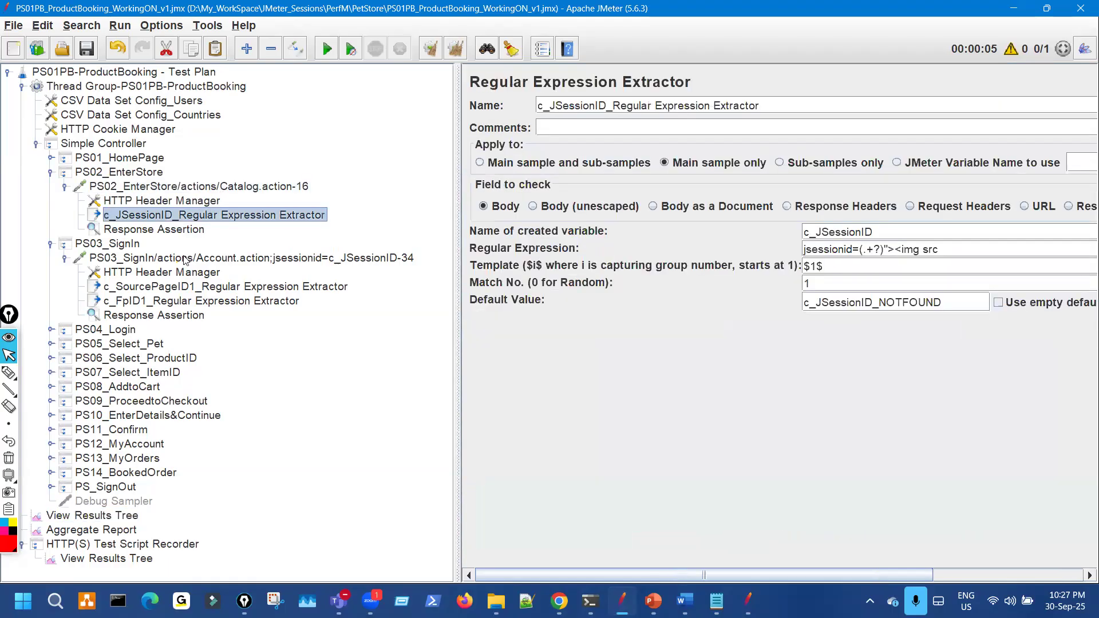
# Step: Add a Result Status Action Handler post-processor to the PS02_EnterStore request
pyautogui.click(210, 189)
pyautogui.rightClick(209, 189)
pyautogui.moveTo(257, 199)
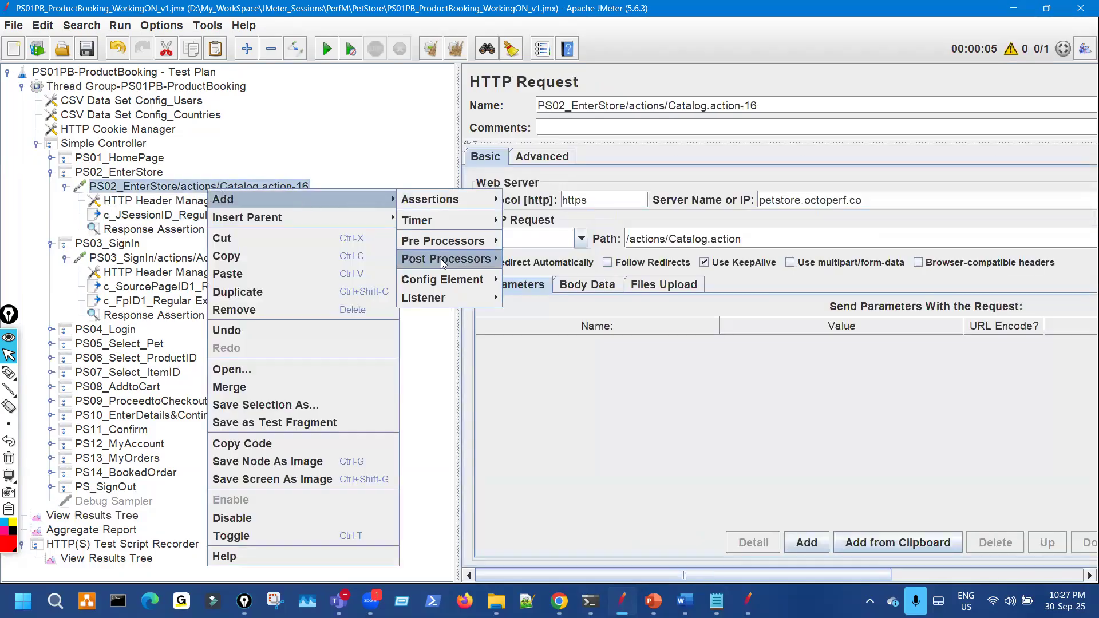
pyautogui.moveTo(481, 261)
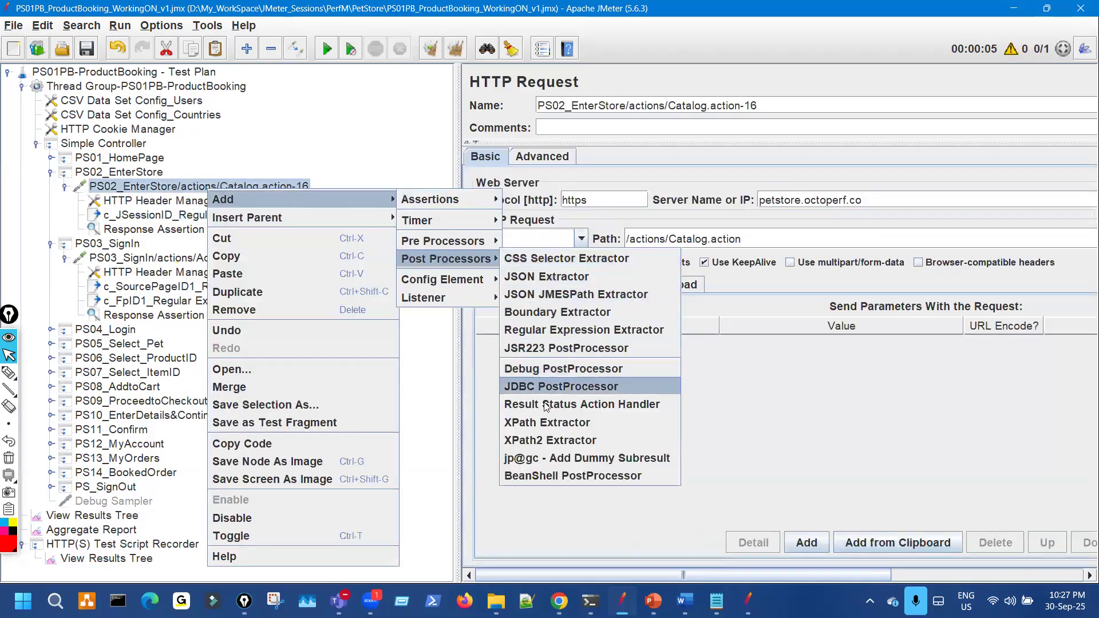
pyautogui.click(596, 406)
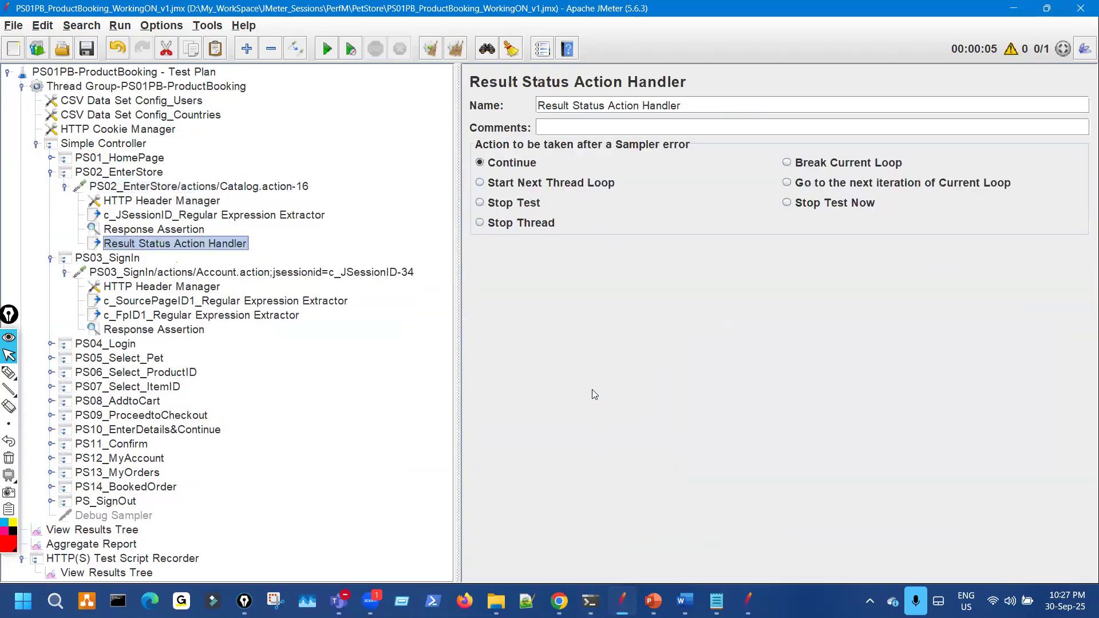
# Step: With the pen, underline the Result Status Action Handler title, circle Continue and the PS02_EnterStore request, and annotate "Sampler error"
pyautogui.hotkey('ctrl', 'shift', '3')
pyautogui.moveTo(505, 95); pyautogui.dragTo(698, 95)
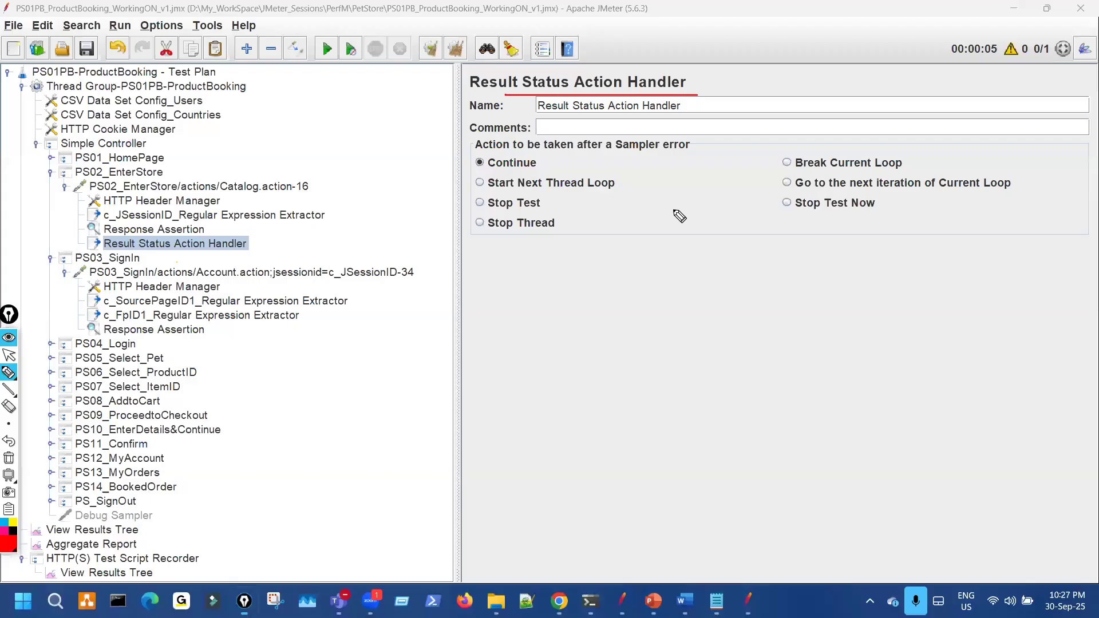
pyautogui.moveTo(584, 153); pyautogui.dragTo(599, 198)
pyautogui.click(471, 151)
pyautogui.moveTo(470, 152); pyautogui.dragTo(479, 151)
pyautogui.moveTo(646, 141)
pyautogui.mouseDown()
pyautogui.moveTo(621, 148)
pyautogui.moveTo(647, 143)
pyautogui.mouseUp()
pyautogui.moveTo(297, 176); pyautogui.dragTo(334, 183)
pyautogui.moveTo(643, 147)
pyautogui.mouseDown()
pyautogui.moveTo(637, 127)
pyautogui.moveTo(698, 105)
pyautogui.mouseUp()
pyautogui.moveTo(653, 151); pyautogui.dragTo(690, 148)
pyautogui.moveTo(655, 161); pyautogui.dragTo(703, 153)
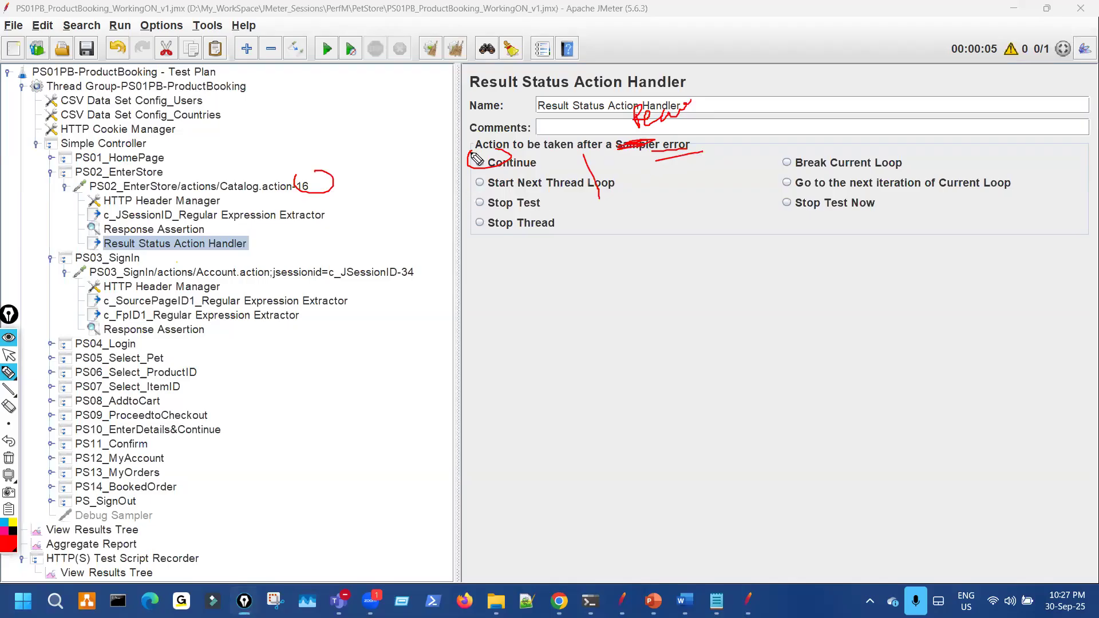
# Step: With the pen, circle Continue and Break Current Loop, and link Start Next Thread Loop to Go to the next iteration of Current Loop
pyautogui.moveTo(475, 162)
pyautogui.mouseDown()
pyautogui.moveTo(511, 167)
pyautogui.moveTo(506, 156)
pyautogui.mouseUp()
pyautogui.moveTo(803, 155)
pyautogui.mouseDown()
pyautogui.moveTo(782, 167)
pyautogui.moveTo(808, 161)
pyautogui.mouseUp()
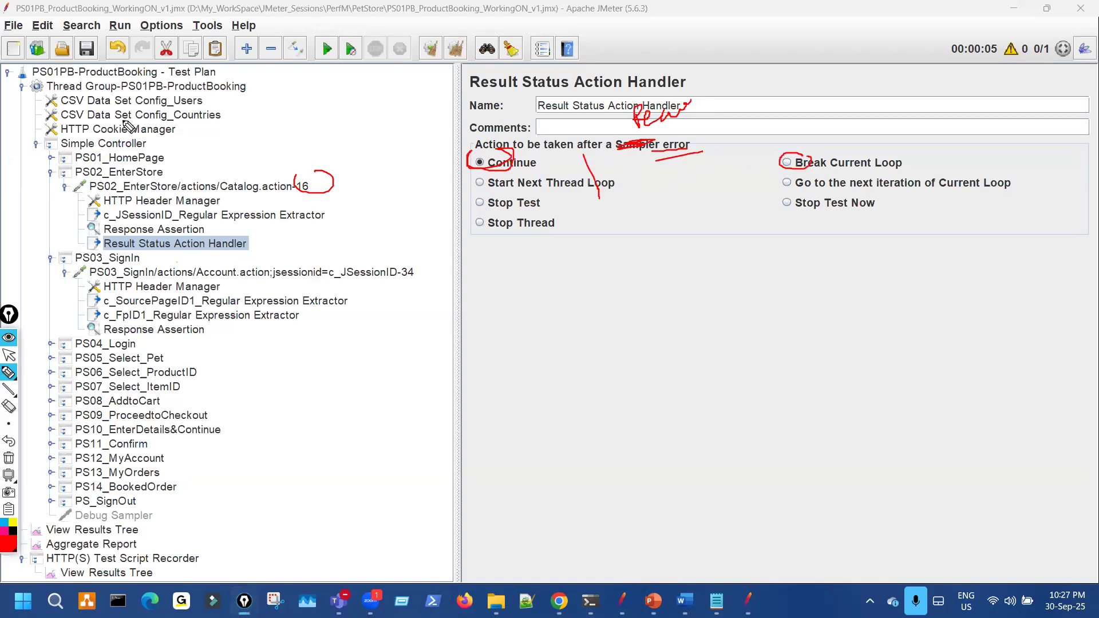
pyautogui.moveTo(170, 107)
pyautogui.mouseDown()
pyautogui.moveTo(146, 97)
pyautogui.moveTo(172, 64)
pyautogui.mouseUp()
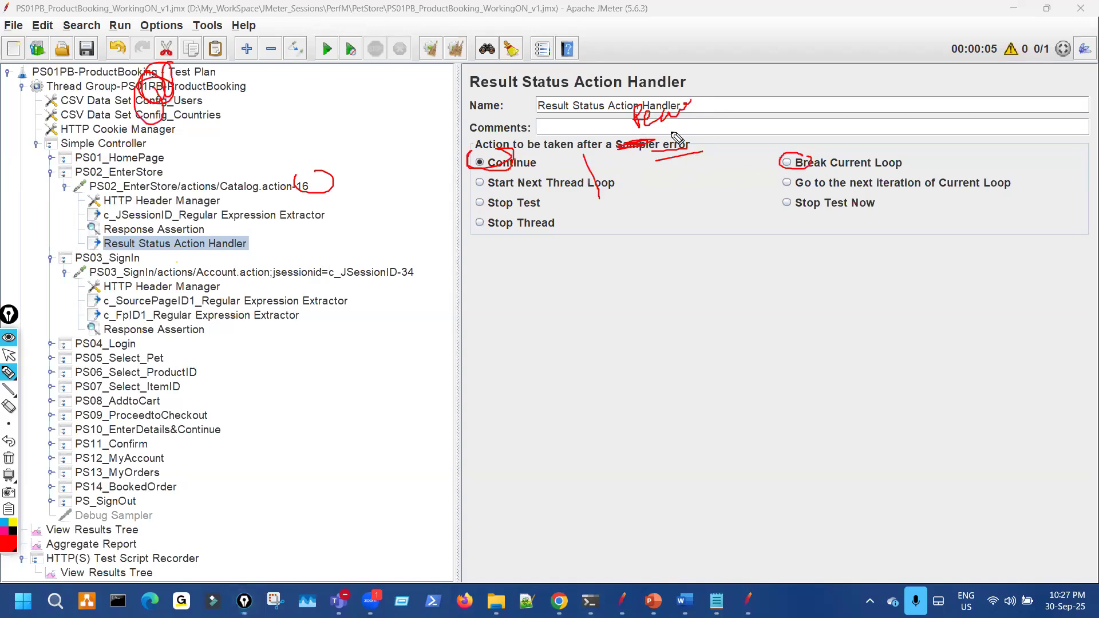
pyautogui.moveTo(882, 139); pyautogui.dragTo(919, 127)
pyautogui.moveTo(533, 185); pyautogui.dragTo(756, 181)
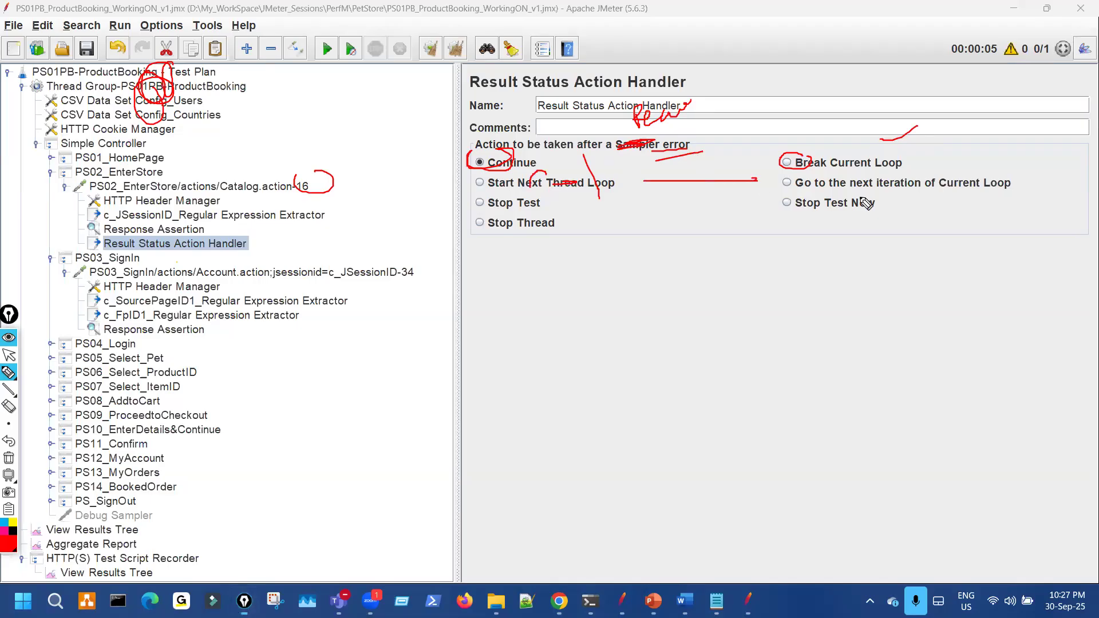
pyautogui.moveTo(847, 193); pyautogui.dragTo(908, 190)
# Step: With the pen, mark Stop Thread, link Stop Test to Stop Test Now with a double-headed arrow, and clear all marks
pyautogui.moveTo(563, 202)
pyautogui.mouseDown()
pyautogui.moveTo(533, 203)
pyautogui.moveTo(503, 230)
pyautogui.moveTo(568, 230)
pyautogui.moveTo(538, 244)
pyautogui.mouseUp()
pyautogui.moveTo(595, 203)
pyautogui.mouseDown()
pyautogui.moveTo(770, 204)
pyautogui.moveTo(751, 207)
pyautogui.mouseUp()
pyautogui.moveTo(601, 200); pyautogui.dragTo(603, 205)
pyautogui.moveTo(652, 174); pyautogui.dragTo(661, 188)
pyautogui.moveTo(751, 175); pyautogui.dragTo(751, 189)
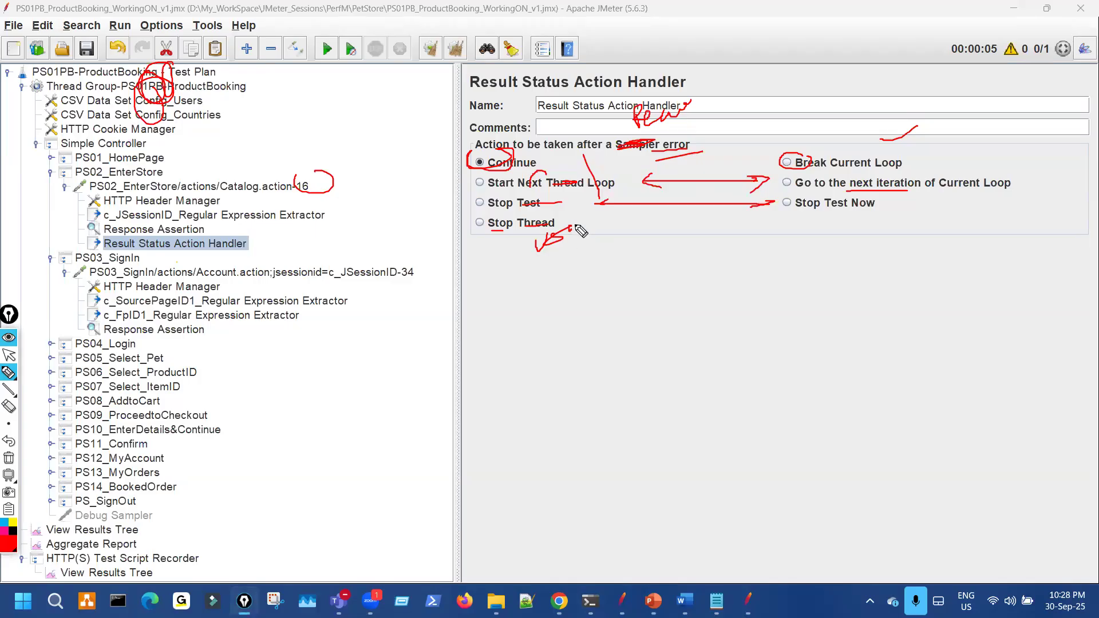
pyautogui.hotkey('ctrl', 'shift', '7')
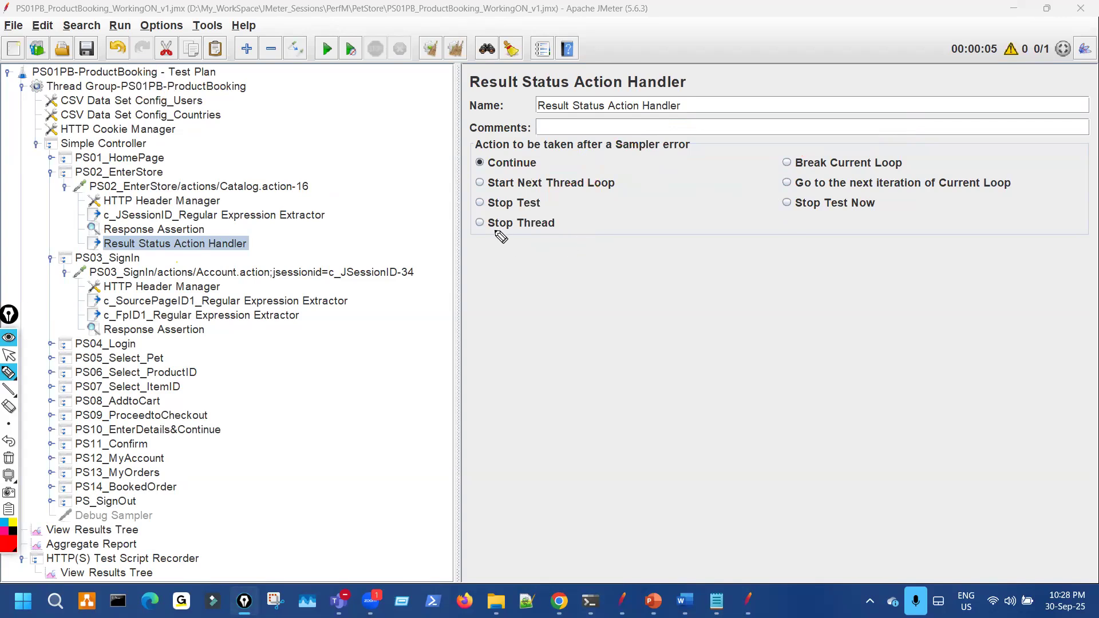
# Step: With the pen, circle Stop Thread and the PS02_EnterStore request, write 1000, trace down the remaining transactions, and clear the marks
pyautogui.moveTo(488, 214)
pyautogui.mouseDown()
pyautogui.moveTo(498, 234)
pyautogui.moveTo(473, 216)
pyautogui.mouseUp()
pyautogui.moveTo(290, 195); pyautogui.dragTo(339, 180)
pyautogui.moveTo(346, 82)
pyautogui.mouseDown()
pyautogui.moveTo(351, 128)
pyautogui.moveTo(370, 75)
pyautogui.moveTo(365, 92)
pyautogui.moveTo(389, 95)
pyautogui.moveTo(415, 65)
pyautogui.mouseUp()
pyautogui.moveTo(309, 179); pyautogui.dragTo(302, 178)
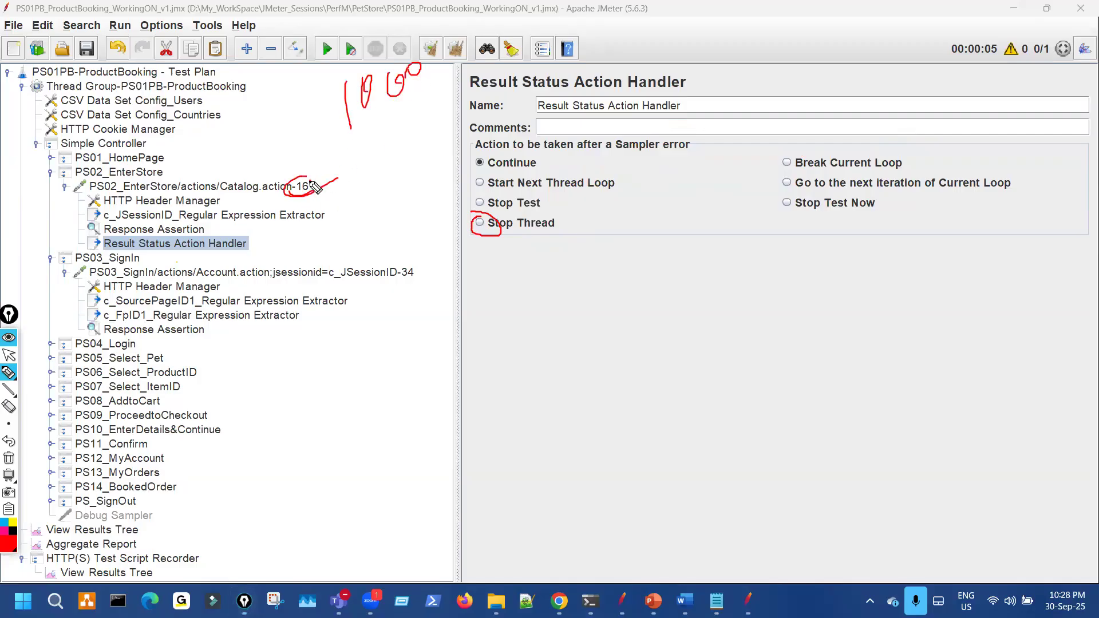
pyautogui.moveTo(255, 315); pyautogui.dragTo(228, 427)
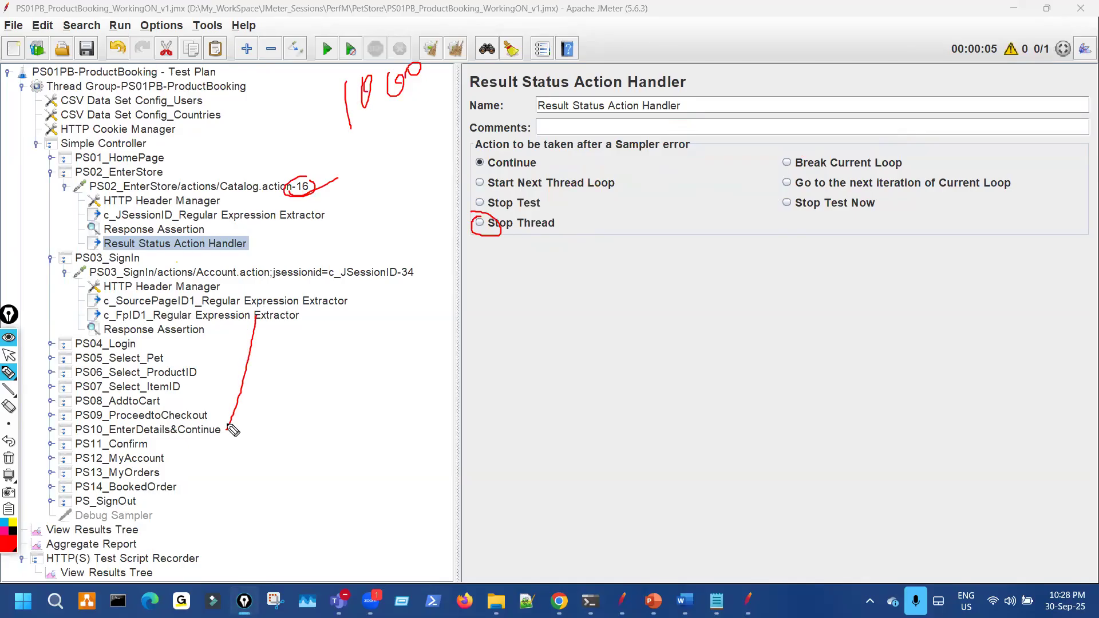
pyautogui.hotkey('ctrl', 'shift', '7')
pyautogui.hotkey('ctrl', 'shift', '2')
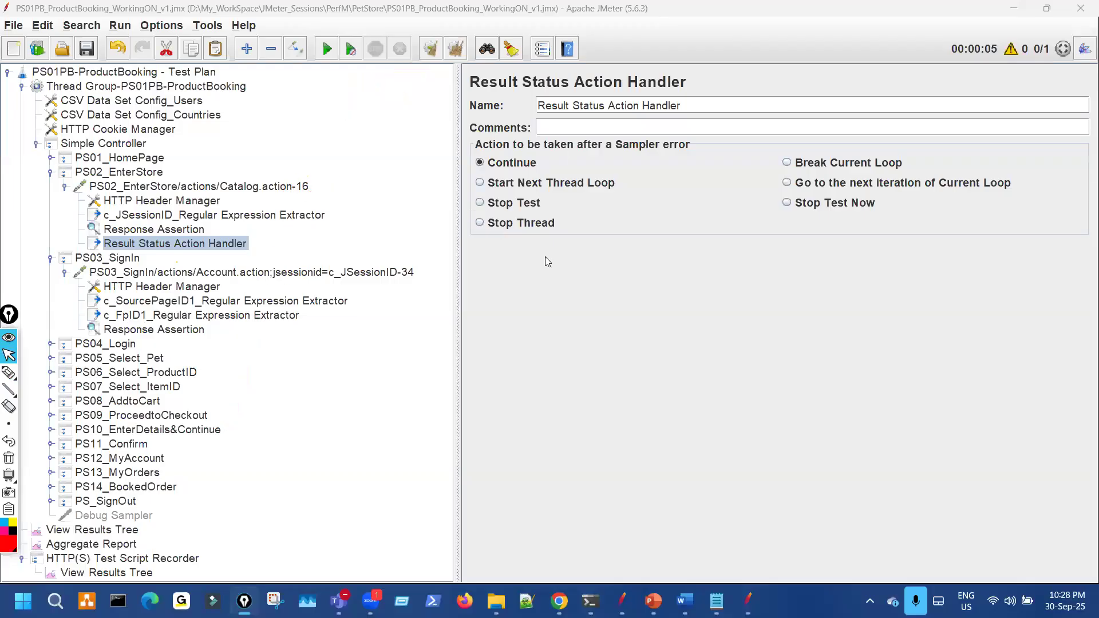
# Step: Correct the server name to petstore.octoperf.com in the PS02_EnterStore and PS03_SignIn requests
pyautogui.click(199, 187)
pyautogui.click(873, 201)
pyautogui.write('m')
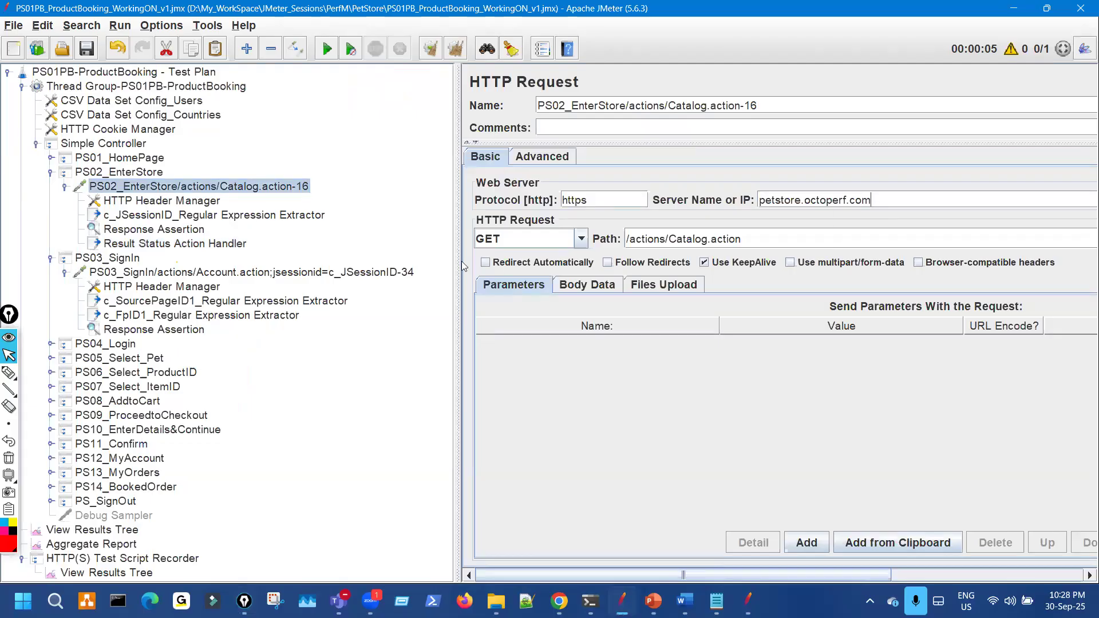
pyautogui.click(401, 274)
pyautogui.click(869, 202)
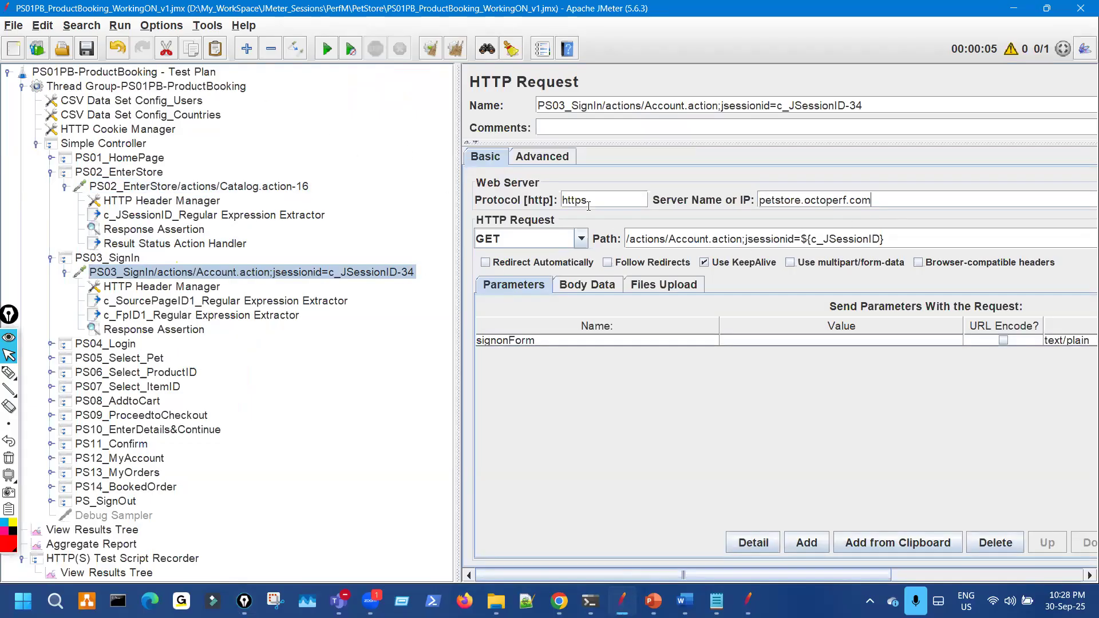
# Step: Set the number of threads to 3 in the PS01PB-ProductBooking thread group
pyautogui.click(201, 72)
pyautogui.click(229, 87)
pyautogui.moveTo(654, 222); pyautogui.dragTo(585, 225)
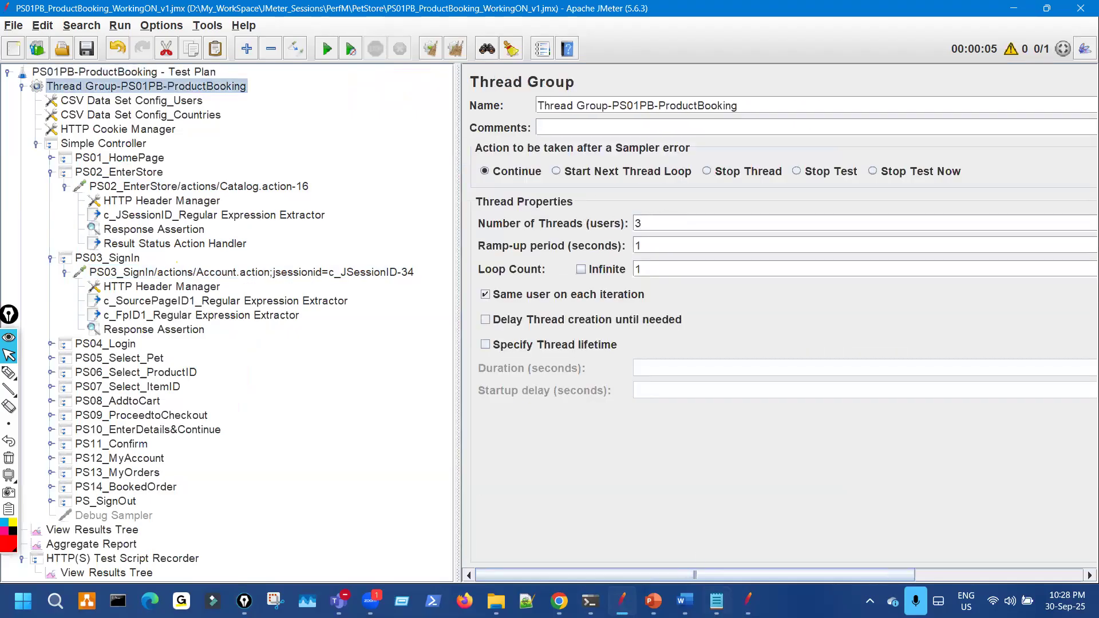
# Step: Switch to Notepad, edit the last row's login credentials in PS_TestData1_Users.csv, save the file, and return to JMeter
pyautogui.click(717, 601)
pyautogui.click(465, 238)
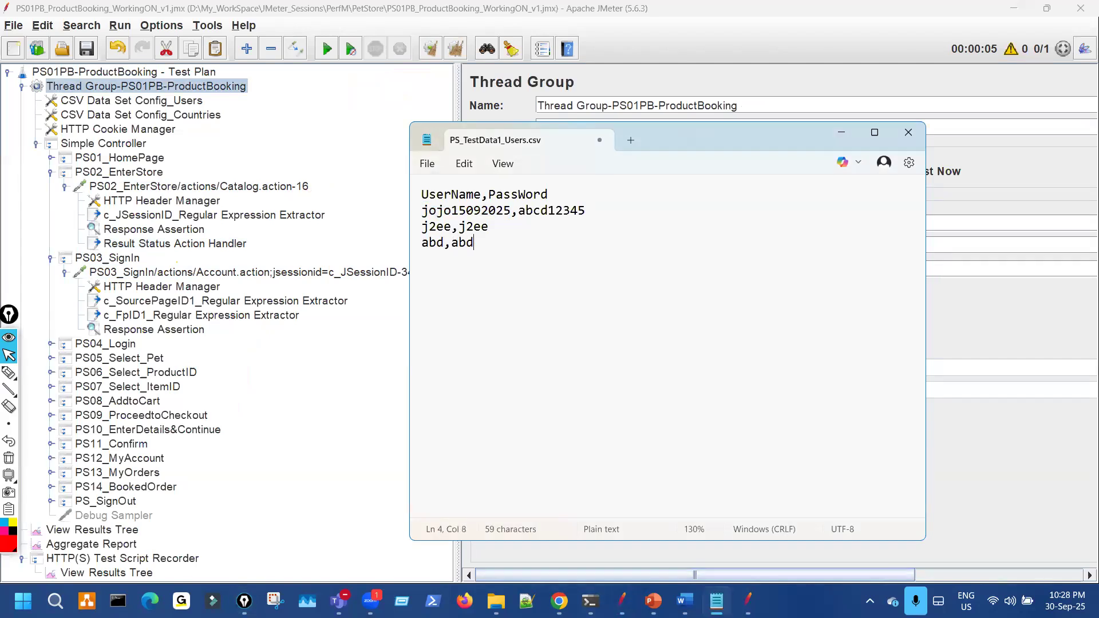
pyautogui.click(427, 164)
pyautogui.click(452, 306)
pyautogui.hotkey('alt', 'Tab')
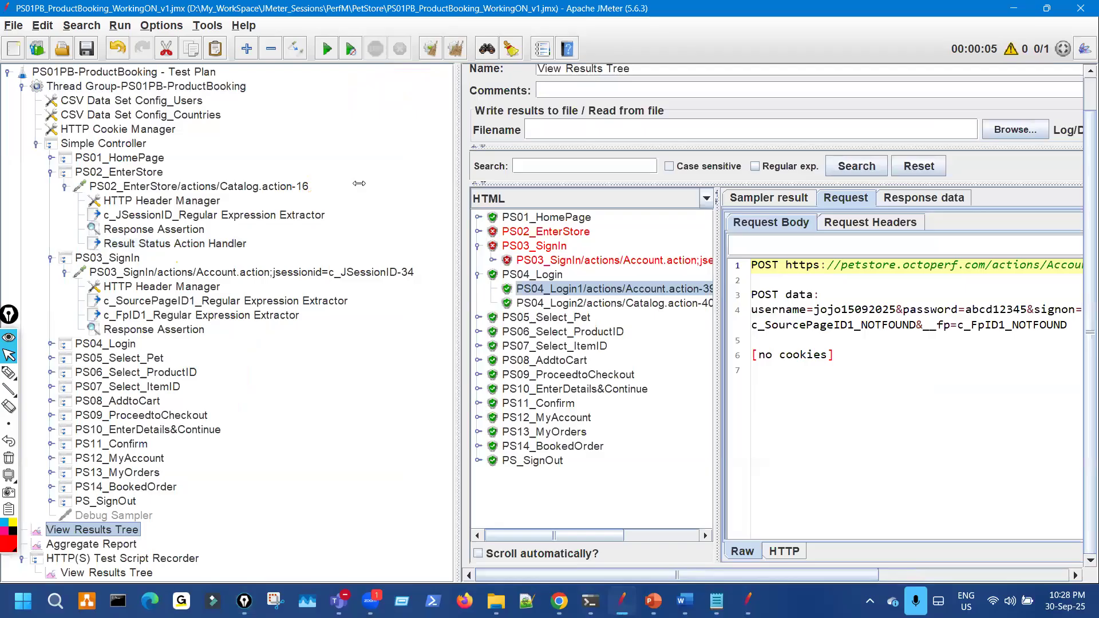
# Step: Clear the previous results in View Results Tree, run the test, and widen the results list to review the transactions
pyautogui.moveTo(359, 183); pyautogui.dragTo(351, 183)
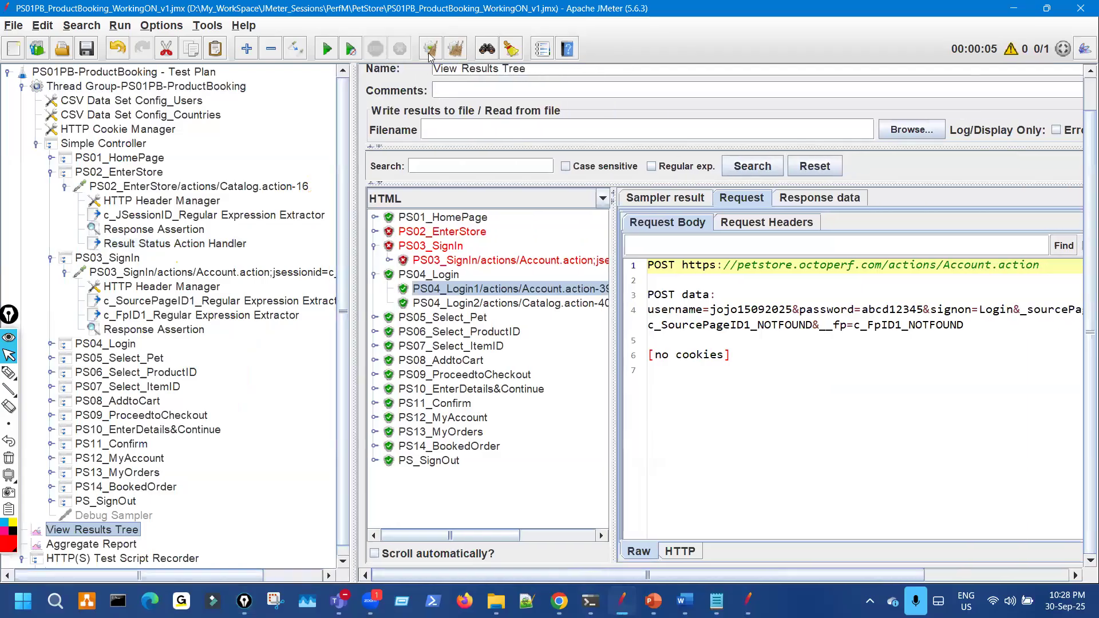
pyautogui.hotkey('ctrl', 'e')
pyautogui.moveTo(614, 307); pyautogui.dragTo(728, 298)
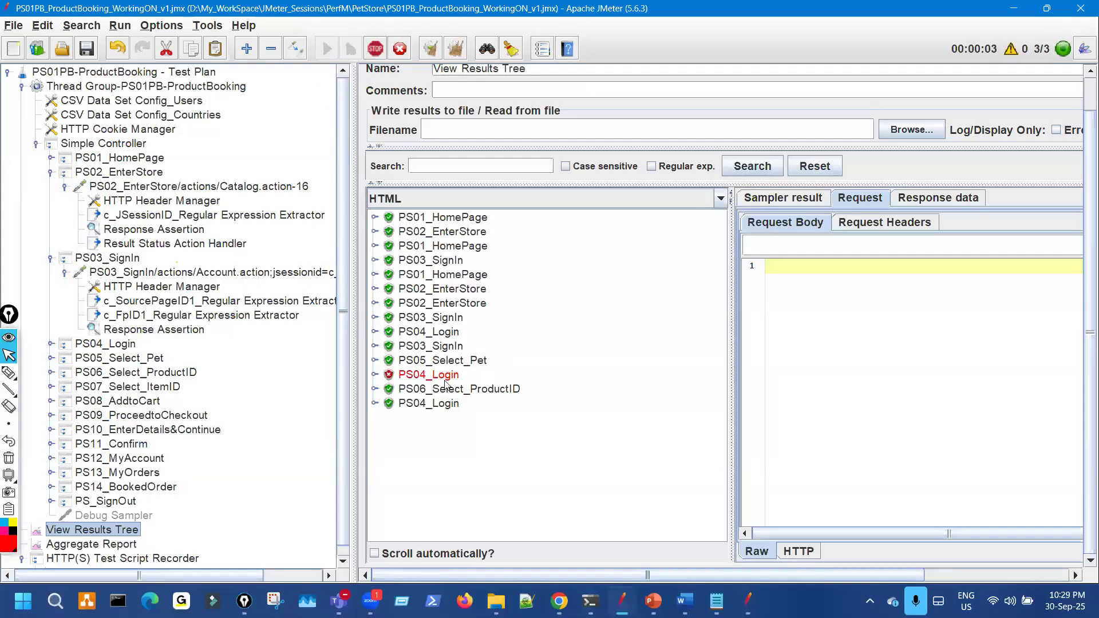
pyautogui.scroll(-3, 530, 356)
pyautogui.scroll(-1, 529, 355)
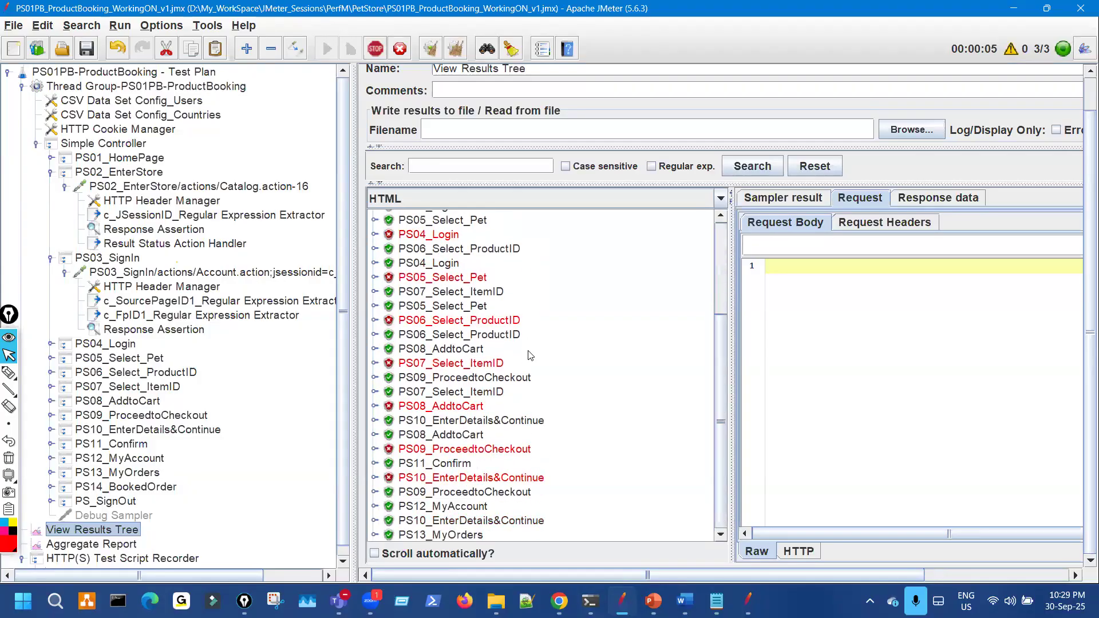
# Step: With the pen, circle PS04_Login, trace the transactions below it, and tick the failed results from PS05_Select_Pet to PS10_EnterDetails&Continue
pyautogui.click(8, 373)
pyautogui.moveTo(165, 356); pyautogui.dragTo(175, 438)
pyautogui.moveTo(438, 407); pyautogui.dragTo(439, 417)
pyautogui.moveTo(144, 346)
pyautogui.mouseDown()
pyautogui.moveTo(133, 342)
pyautogui.moveTo(150, 331)
pyautogui.moveTo(142, 345)
pyautogui.mouseUp()
pyautogui.moveTo(479, 282); pyautogui.dragTo(523, 262)
pyautogui.moveTo(517, 323); pyautogui.dragTo(539, 306)
pyautogui.moveTo(502, 367); pyautogui.dragTo(533, 346)
pyautogui.moveTo(484, 411); pyautogui.dragTo(509, 398)
pyautogui.moveTo(522, 452); pyautogui.dragTo(548, 441)
pyautogui.moveTo(544, 479); pyautogui.dragTo(603, 462)
pyautogui.hotkey('ctrl', 'shift', '2')
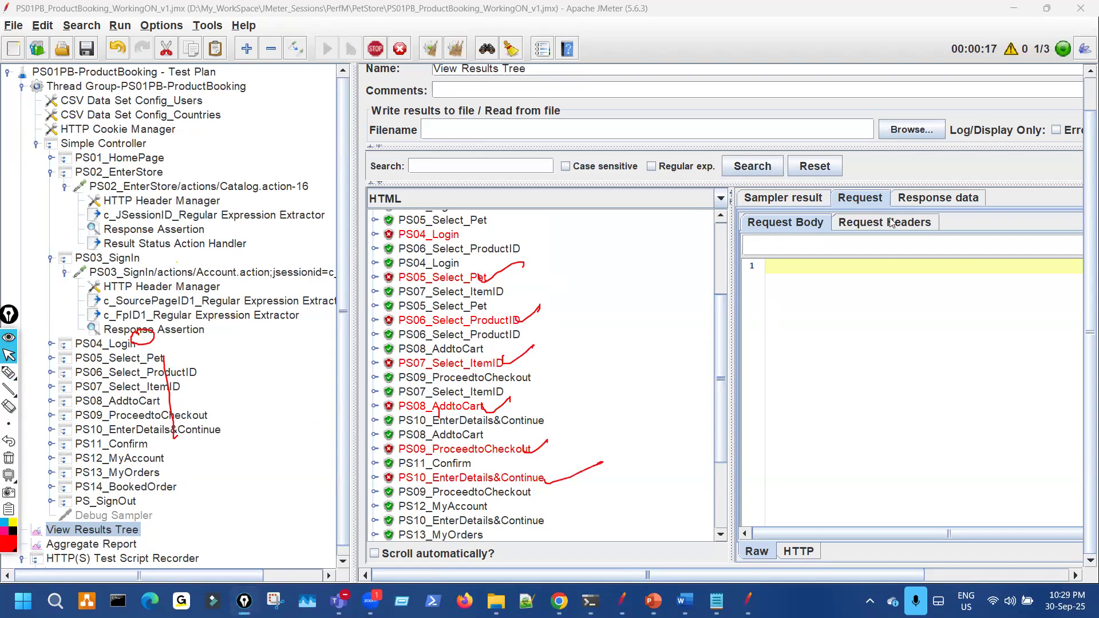
# Step: Inspect the sampler results of the failed PS05_Select_Pet and PS06_Select_ProductID transactions and underline the thread number
pyautogui.click(804, 200)
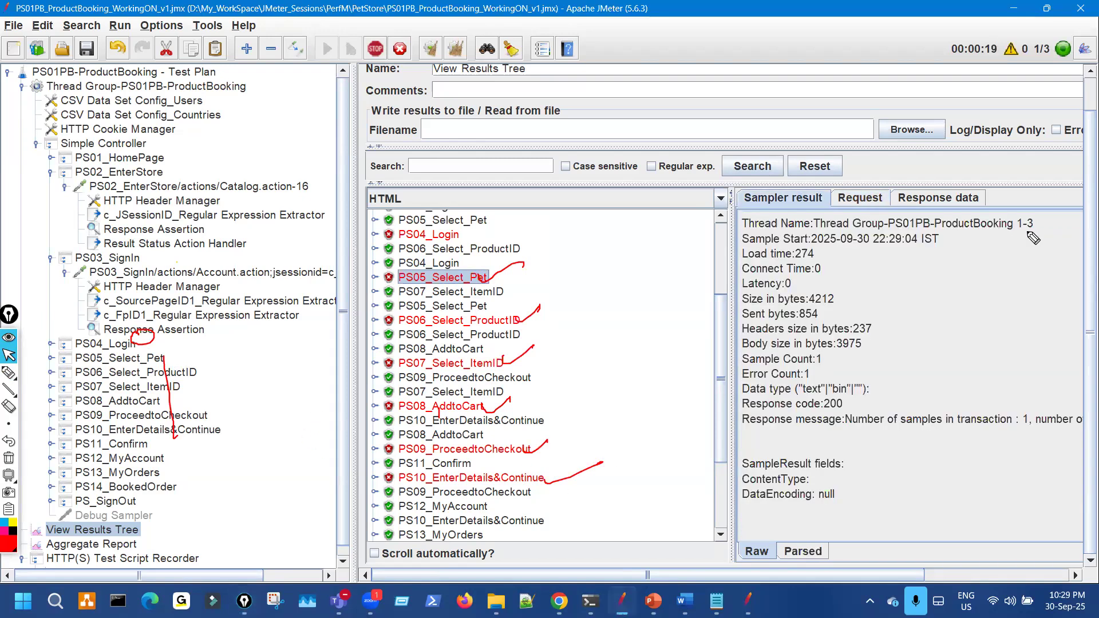
pyautogui.hotkey('ctrl', 'shift', '3')
pyautogui.moveTo(1029, 232); pyautogui.dragTo(1014, 231)
pyautogui.hotkey('ctrl', 'shift', '2')
pyautogui.click(504, 322)
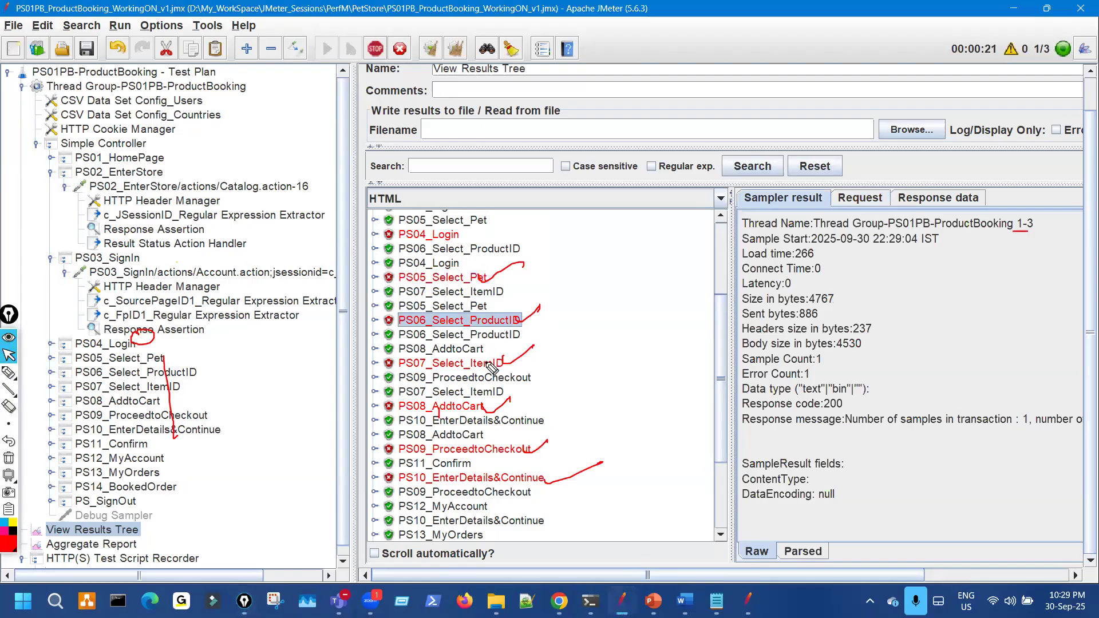
pyautogui.hotkey('ctrl', 'shift', '3')
pyautogui.hotkey('ctrl', 'shift', '2')
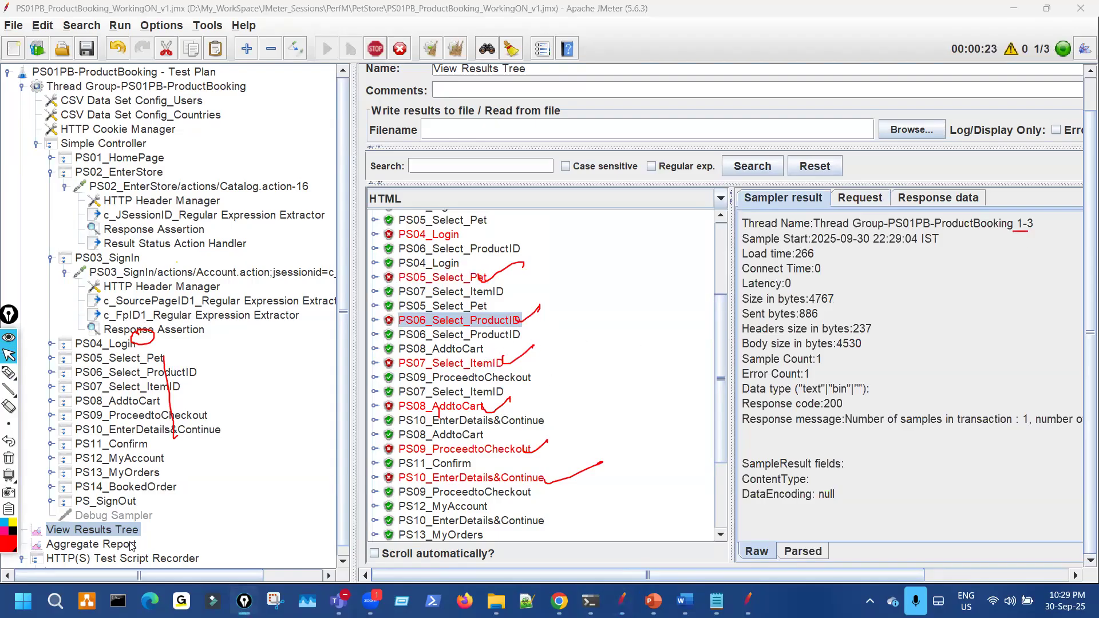
# Step: Open the Aggregate Report, clear the old pen marks, outline the Error % values, and erase the outline
pyautogui.click(92, 544)
pyautogui.hotkey('ctrl', 'shift', '7')
pyautogui.hotkey('ctrl', 'shift', '3')
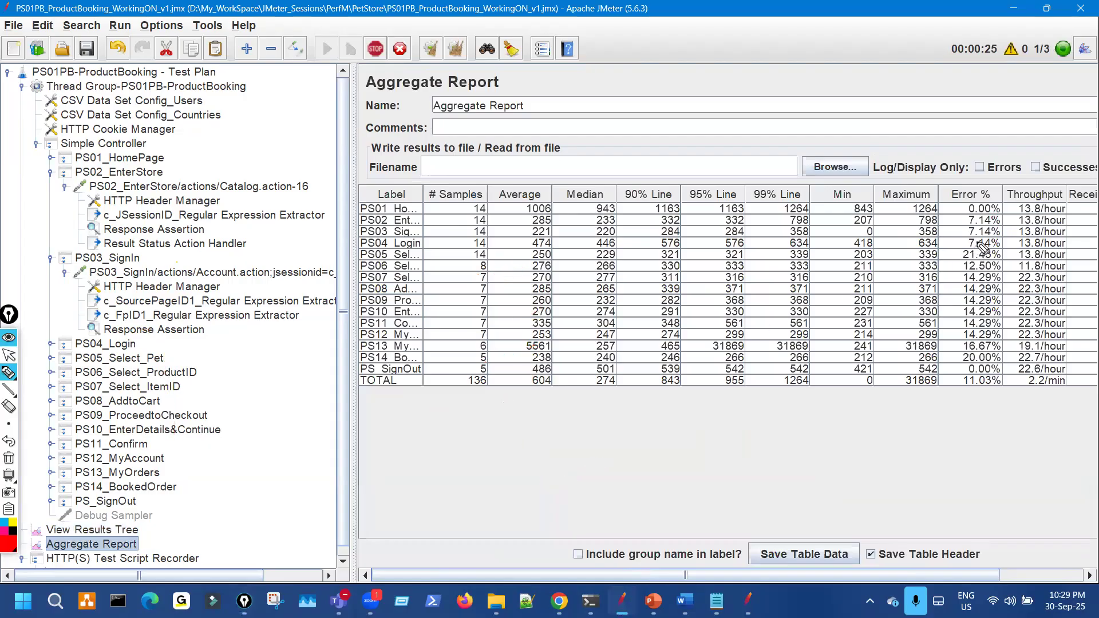
pyautogui.moveTo(962, 217); pyautogui.dragTo(955, 300)
pyautogui.moveTo(969, 355)
pyautogui.mouseDown()
pyautogui.moveTo(1008, 307)
pyautogui.moveTo(978, 262)
pyautogui.mouseUp()
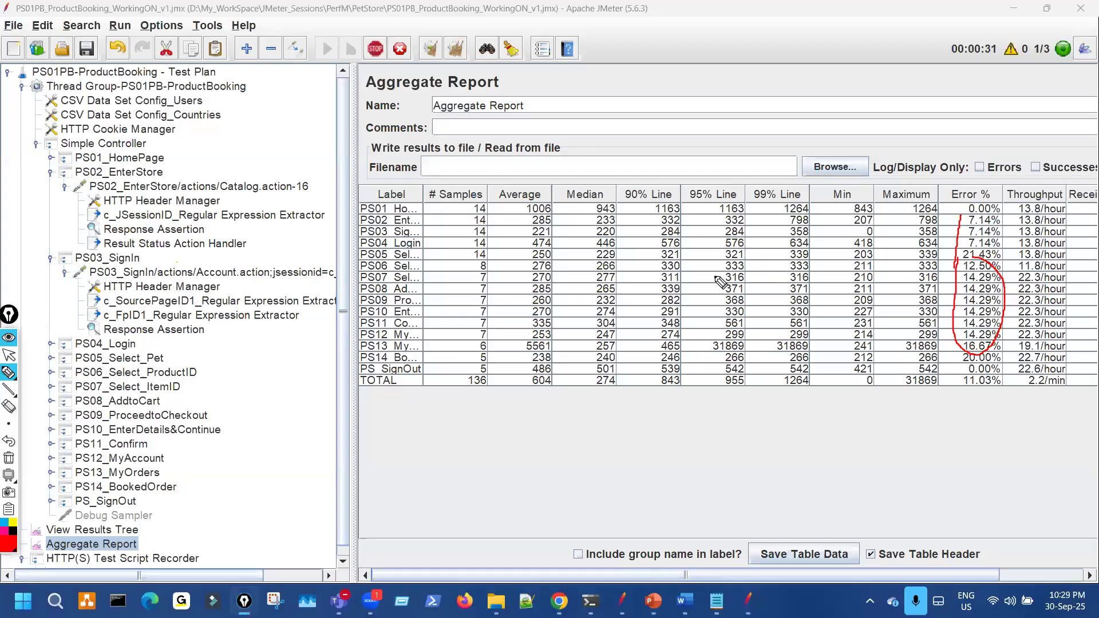
pyautogui.hotkey('ctrl', 'shift', '7')
pyautogui.hotkey('ctrl', 'shift', '2')
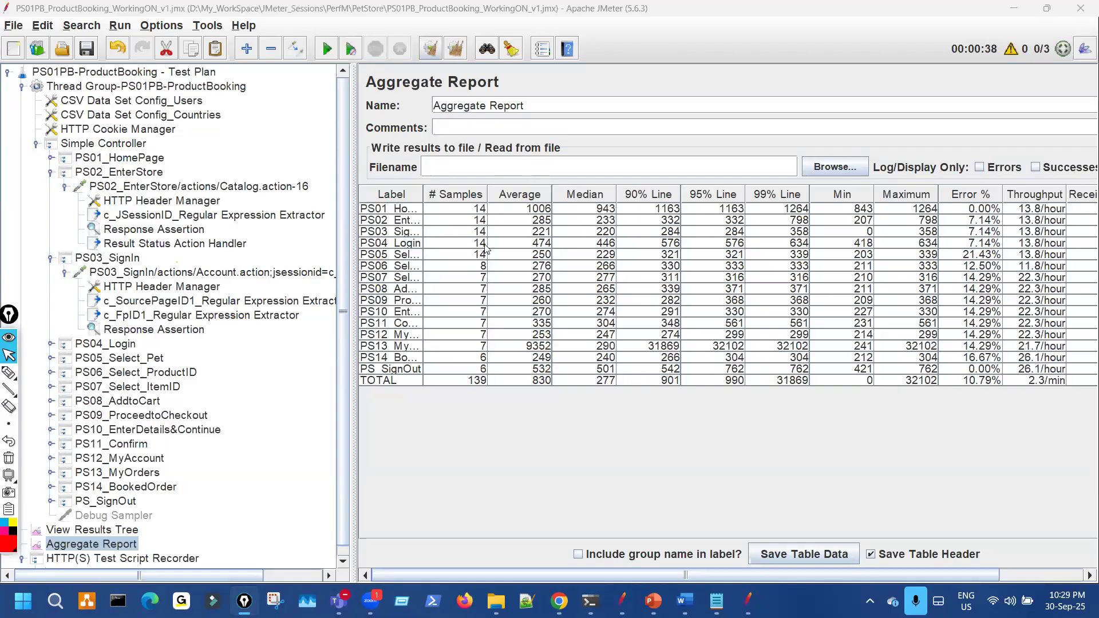
# Step: Clear the results of the Aggregate Report and View Results Tree, and rerun the test with the Aggregate Report open
pyautogui.click(431, 50)
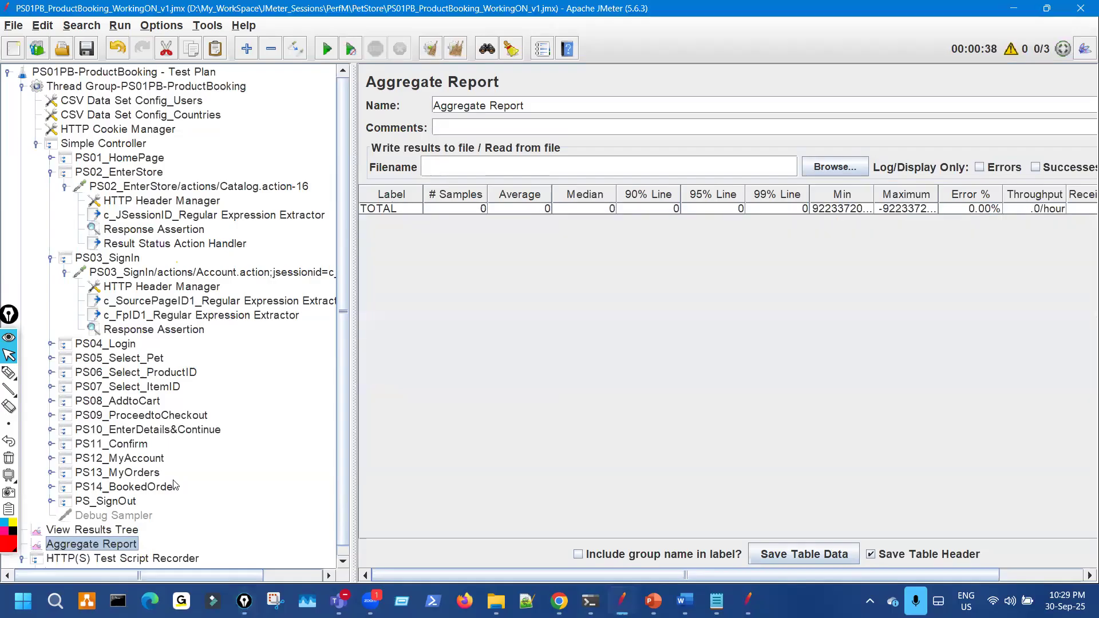
pyautogui.click(89, 531)
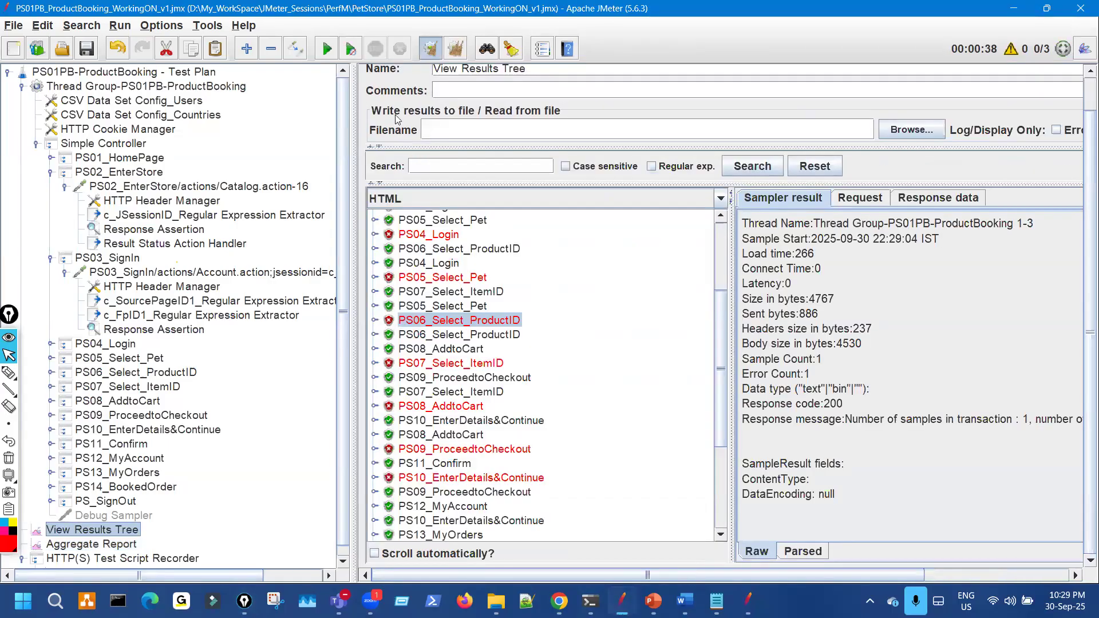
pyautogui.hotkey('ctrl', 'e')
pyautogui.click(99, 544)
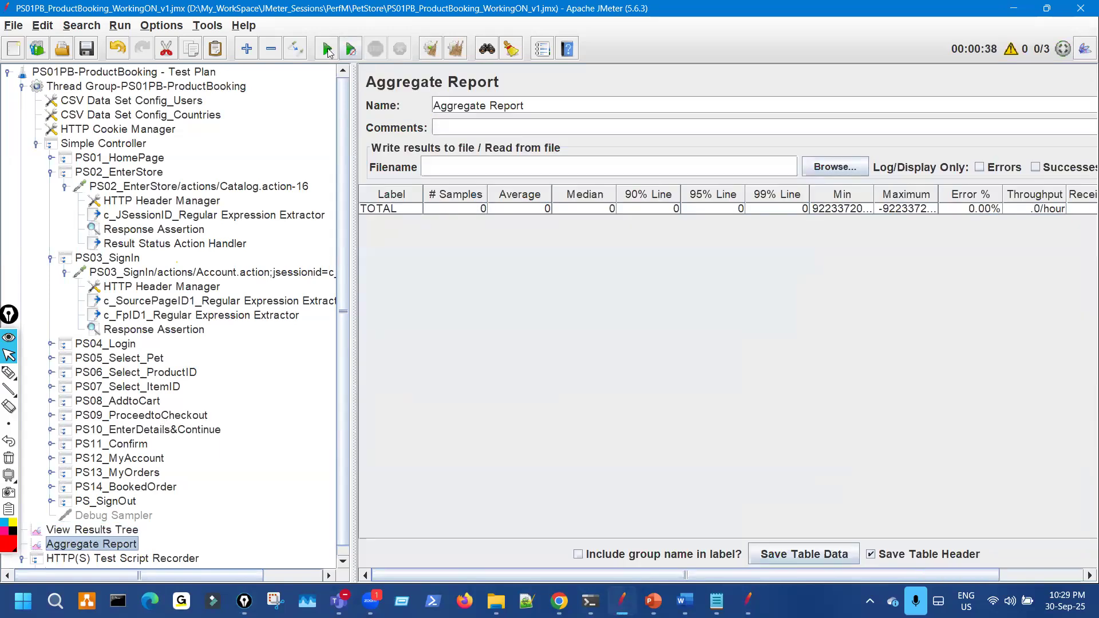
pyautogui.hotkey('ctrl', 'r')
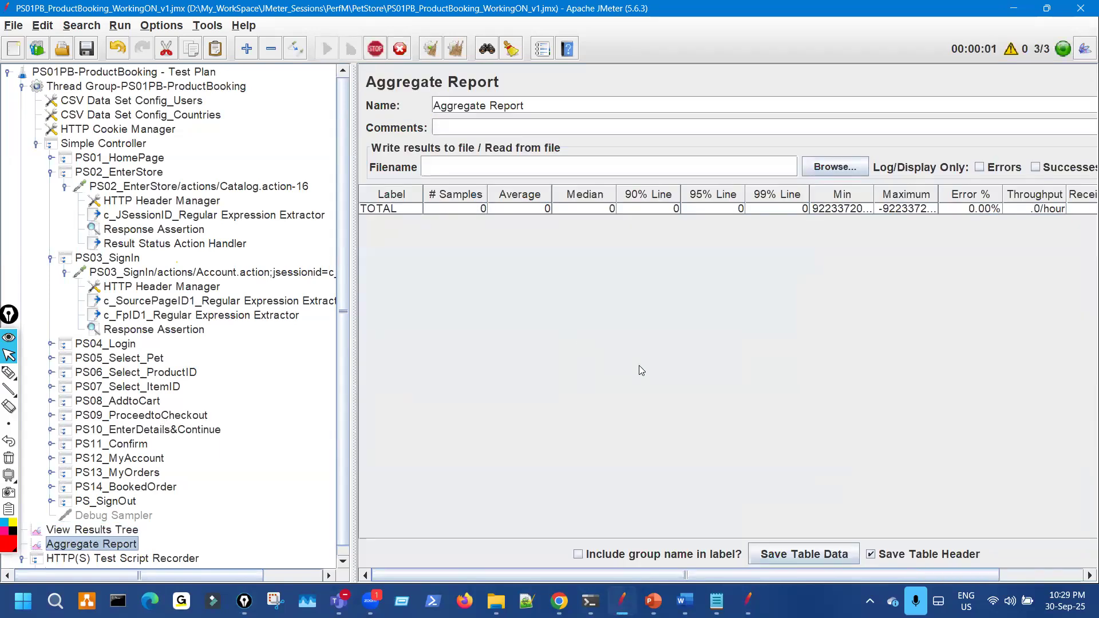
# Step: With the pen, outline the Error % values from PS04_Login downward in the Aggregate Report, and clear the marks
pyautogui.hotkey('ctrl', 'shift', '3')
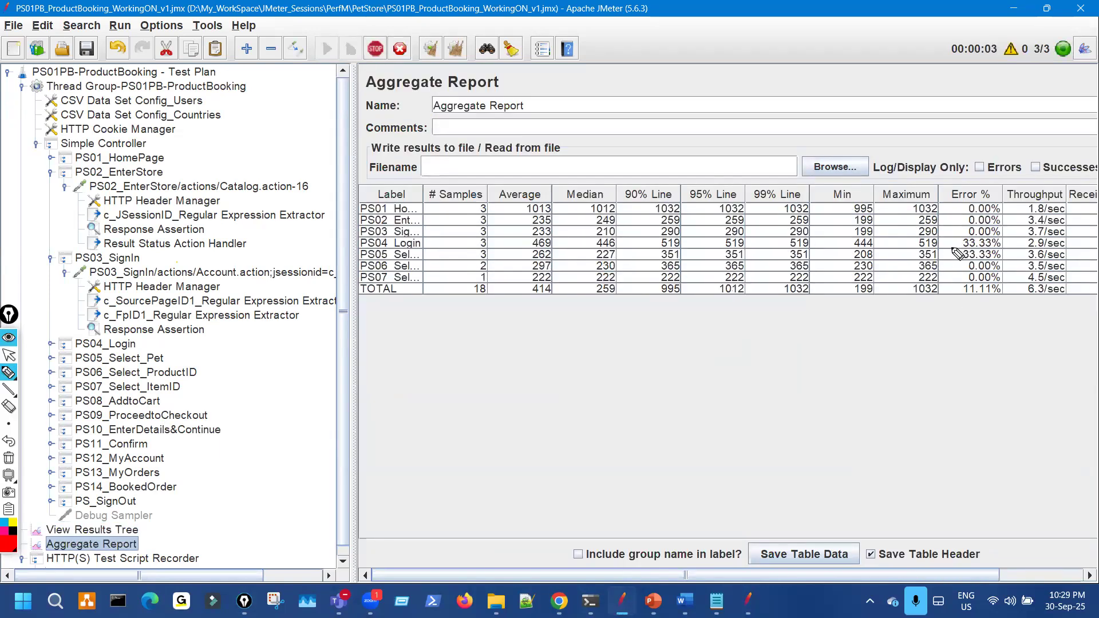
pyautogui.moveTo(953, 246)
pyautogui.mouseDown()
pyautogui.moveTo(953, 316)
pyautogui.moveTo(997, 335)
pyautogui.moveTo(1007, 327)
pyautogui.moveTo(997, 256)
pyautogui.moveTo(948, 241)
pyautogui.mouseUp()
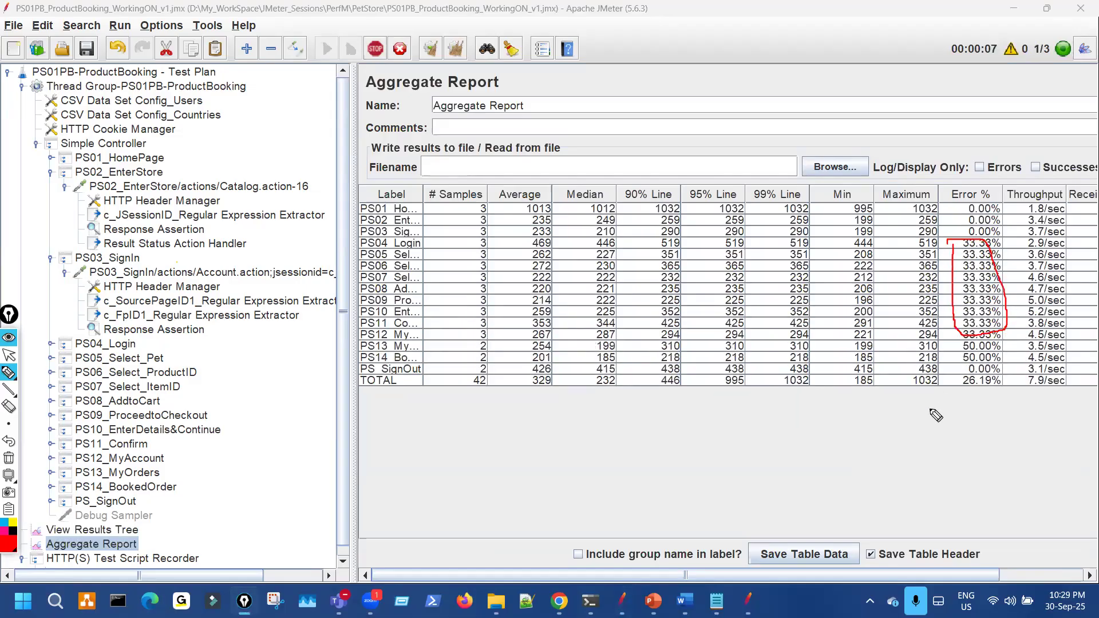
pyautogui.hotkey('ctrl', 'shift', '7')
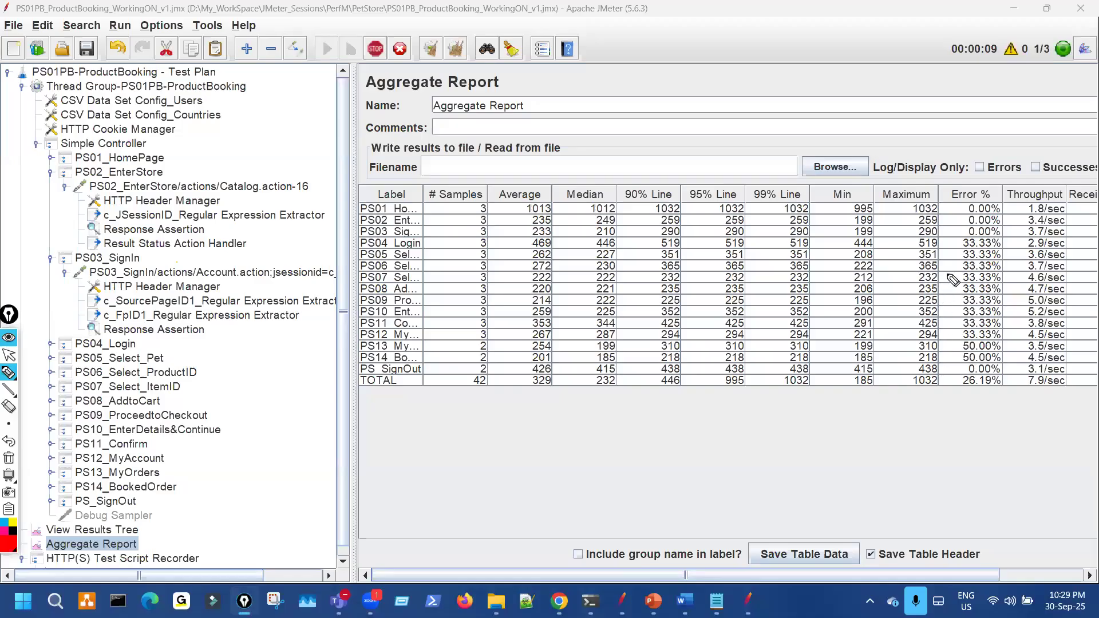
pyautogui.moveTo(959, 257); pyautogui.dragTo(963, 291)
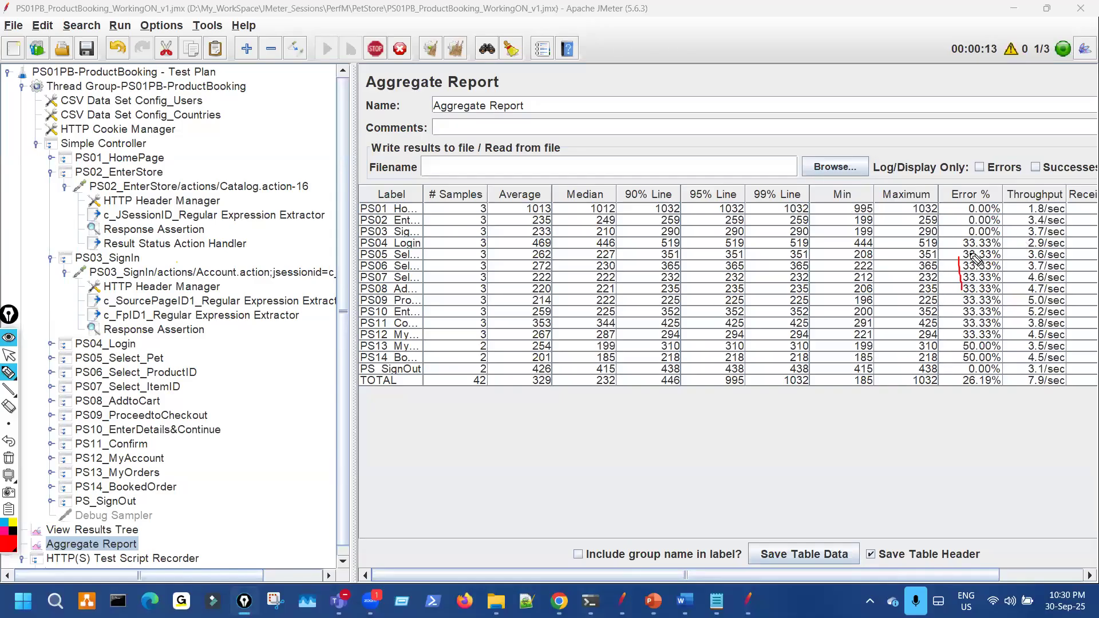
pyautogui.hotkey('ctrl', 'shift', '7')
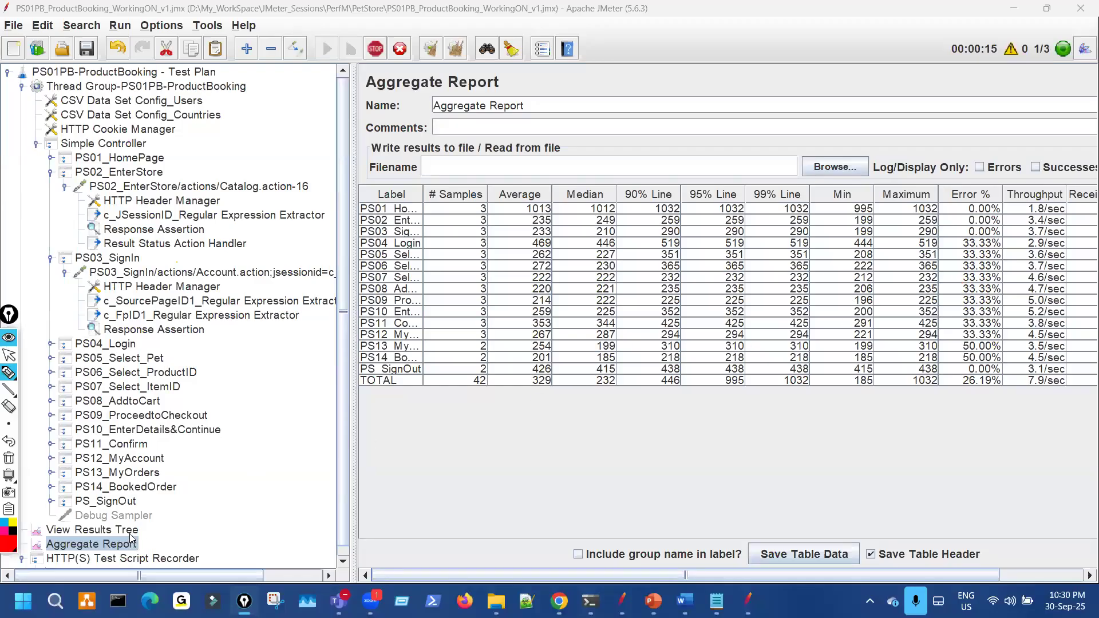
# Step: Open View Results Tree, tick the PS03_SignIn request and draw an arrow beside the results with the pen, and clear the marks
pyautogui.hotkey('ctrl', 'shift', '2')
pyautogui.click(123, 529)
pyautogui.hotkey('ctrl', 'shift', '3')
pyautogui.moveTo(218, 288); pyautogui.dragTo(267, 268)
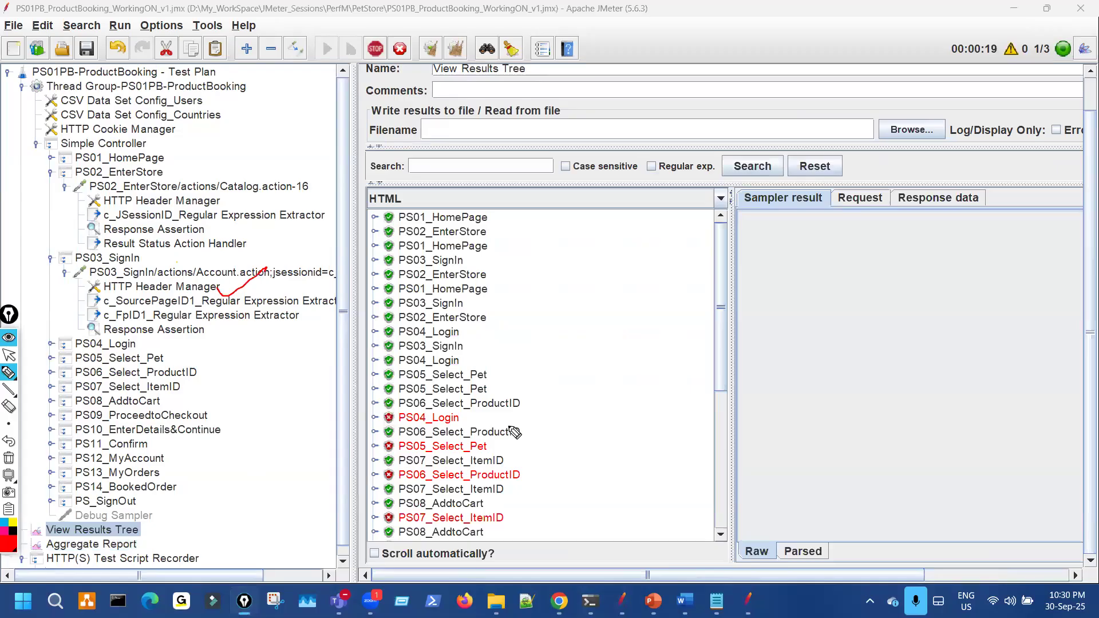
pyautogui.moveTo(569, 331)
pyautogui.mouseDown()
pyautogui.moveTo(676, 321)
pyautogui.moveTo(672, 332)
pyautogui.mouseUp()
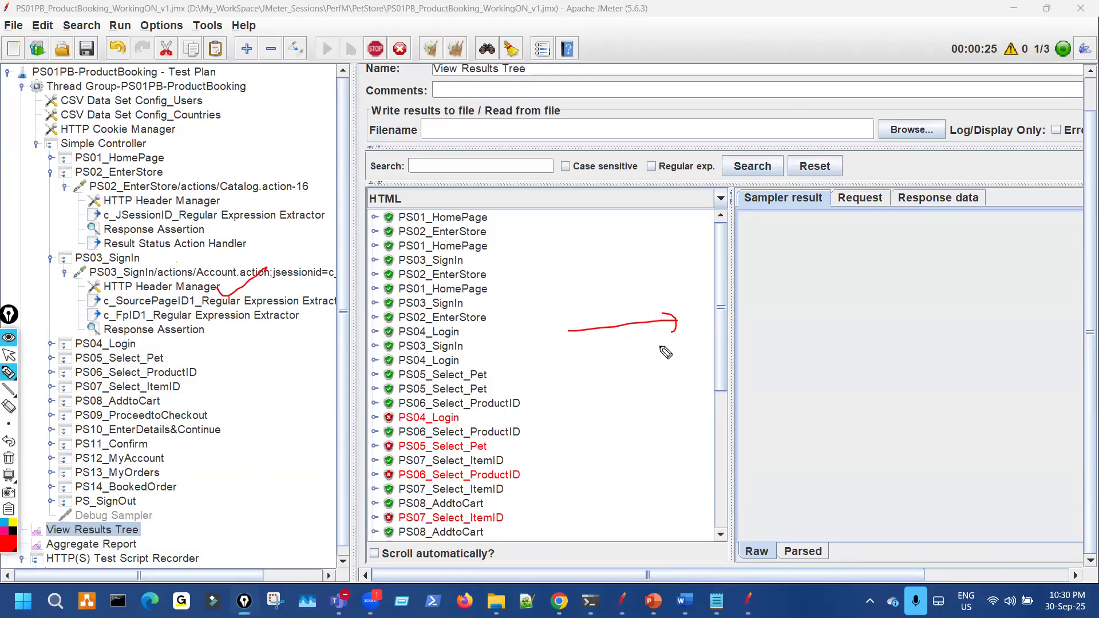
pyautogui.hotkey('ctrl', 'shift', '7')
pyautogui.hotkey('ctrl', 'shift', '2')
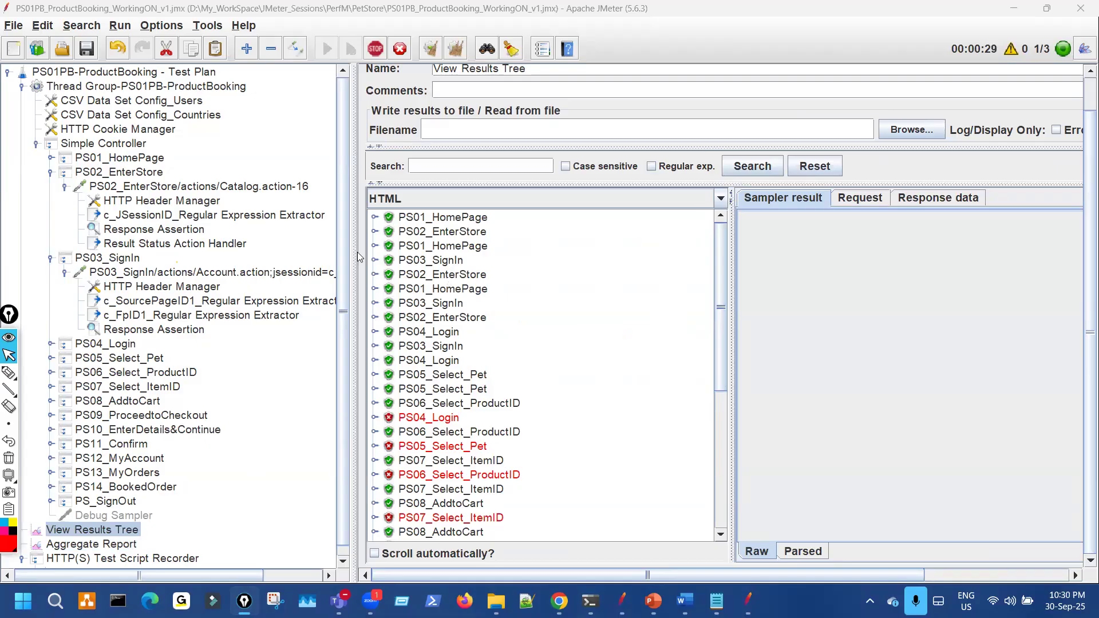
# Step: Open the PS02_EnterStore request, draw a pen mark beside it, and clear the mark
pyautogui.click(260, 187)
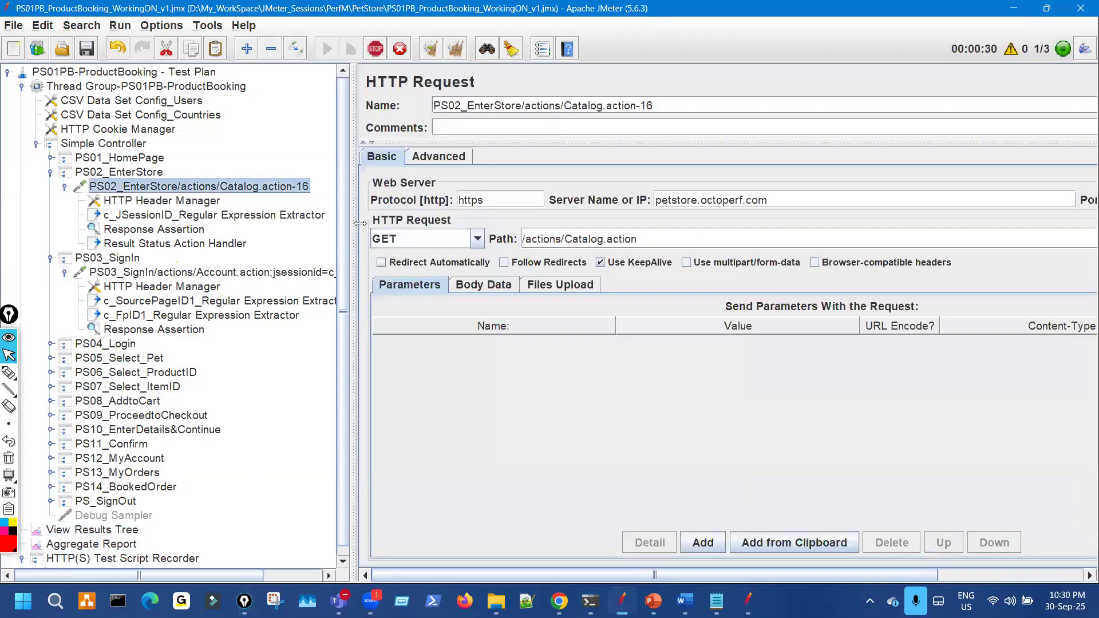
pyautogui.hotkey('ctrl', 'shift', '3')
pyautogui.moveTo(313, 190); pyautogui.dragTo(363, 165)
pyautogui.hotkey('ctrl', 'shift', '7')
pyautogui.hotkey('ctrl', 'shift', '2')
# Step: Open PS02_EnterStore's Result Status Action Handler, underline and tick Start Next Thread Loop and Stop Thread with the pen, and clear the marks
pyautogui.click(232, 245)
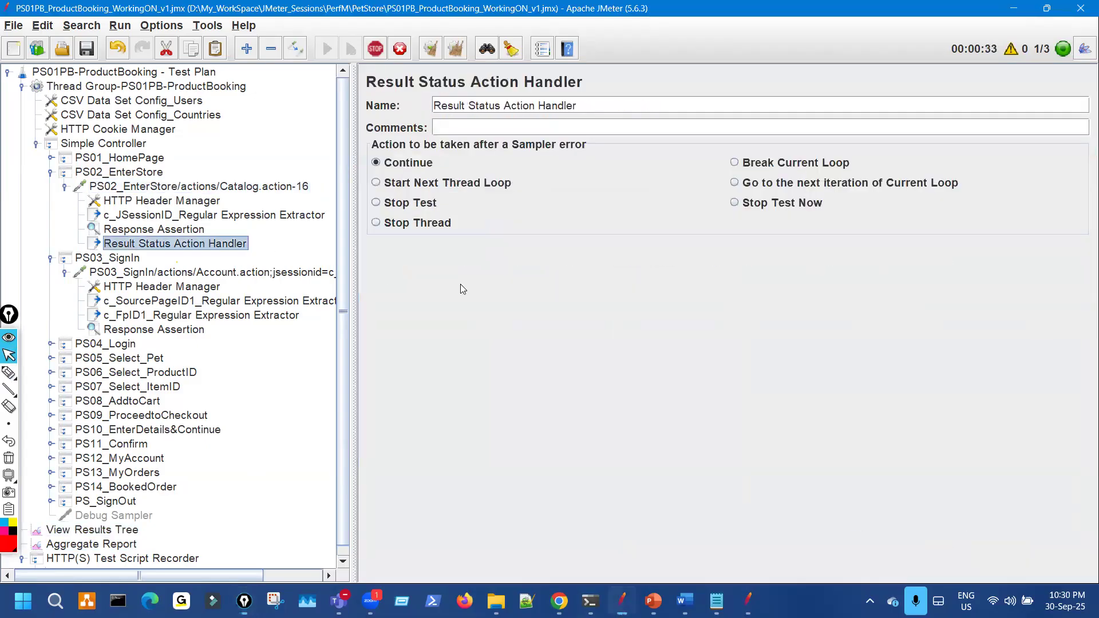
pyautogui.hotkey('ctrl', 'shift', '3')
pyautogui.moveTo(457, 233)
pyautogui.mouseDown()
pyautogui.moveTo(320, 244)
pyautogui.moveTo(333, 153)
pyautogui.mouseUp()
pyautogui.moveTo(401, 194); pyautogui.dragTo(491, 193)
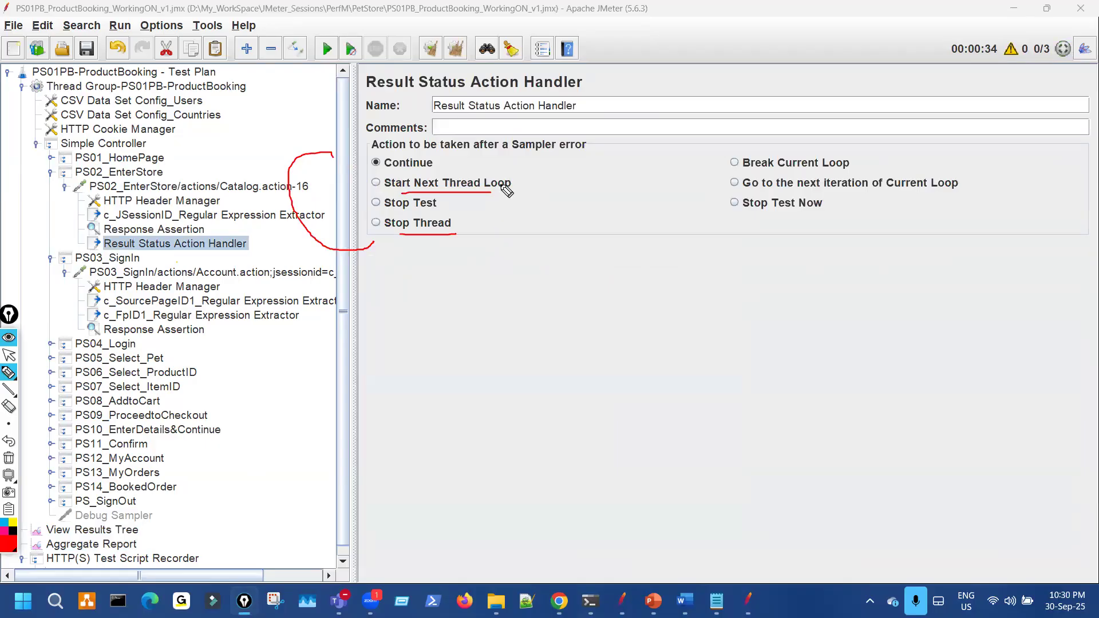
pyautogui.moveTo(492, 198); pyautogui.dragTo(523, 185)
pyautogui.moveTo(360, 186)
pyautogui.mouseDown()
pyautogui.moveTo(378, 190)
pyautogui.moveTo(417, 162)
pyautogui.mouseUp()
pyautogui.moveTo(364, 224); pyautogui.dragTo(405, 213)
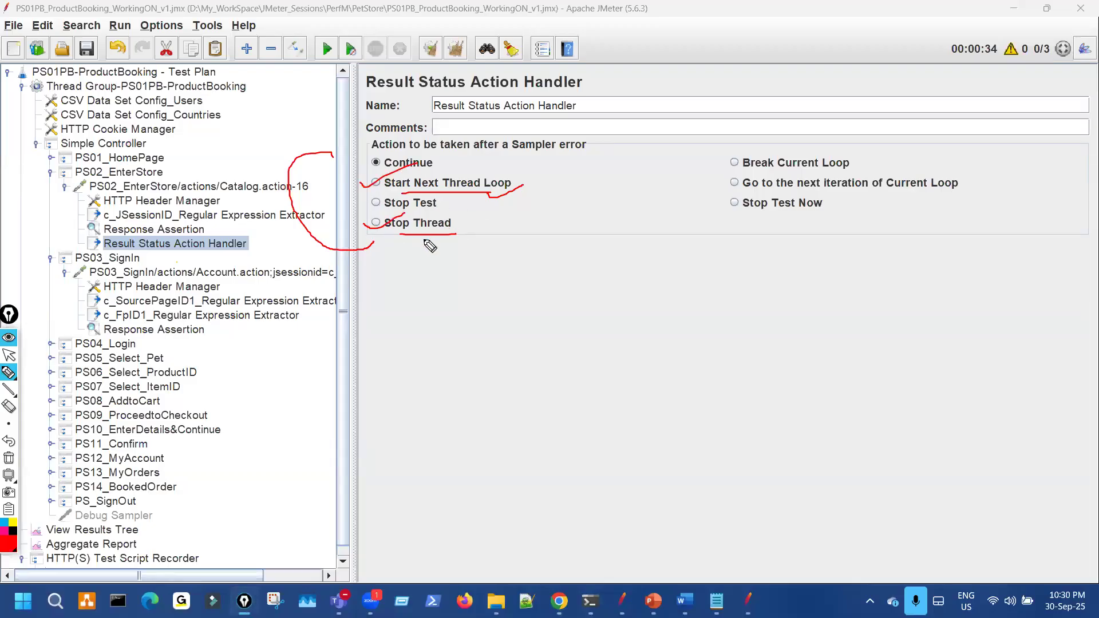
pyautogui.hotkey('ctrl', 'shift', '7')
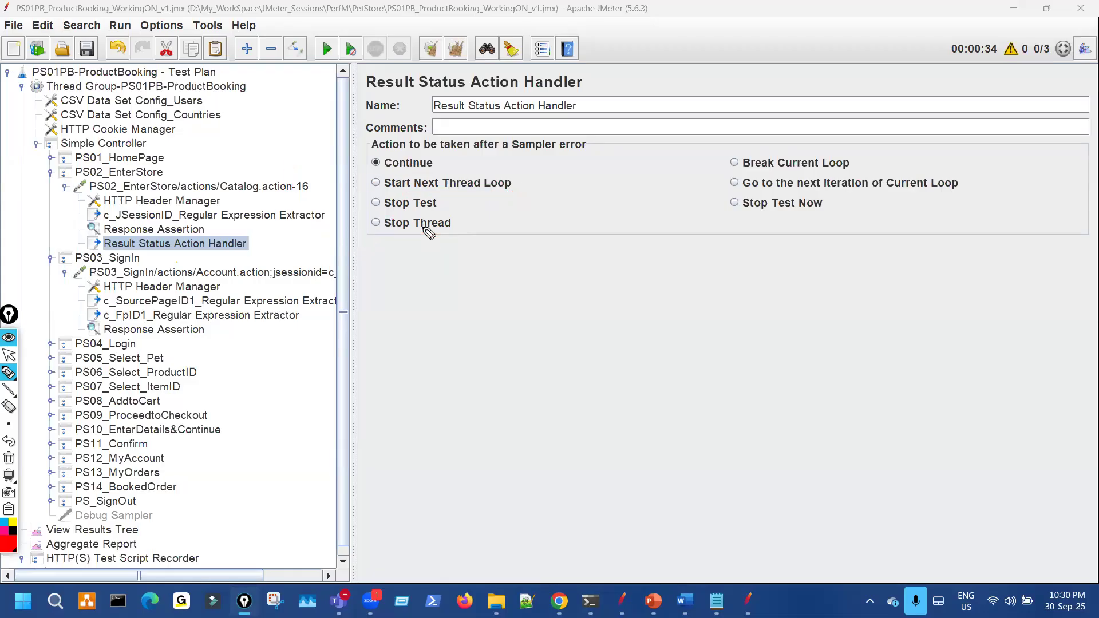
# Step: Set the handler's action after a sampler error to Start Next Thread Loop, circle the option and tree elements with the pen, and clear the marks
pyautogui.hotkey('ctrl', 'shift', '2')
pyautogui.click(376, 183)
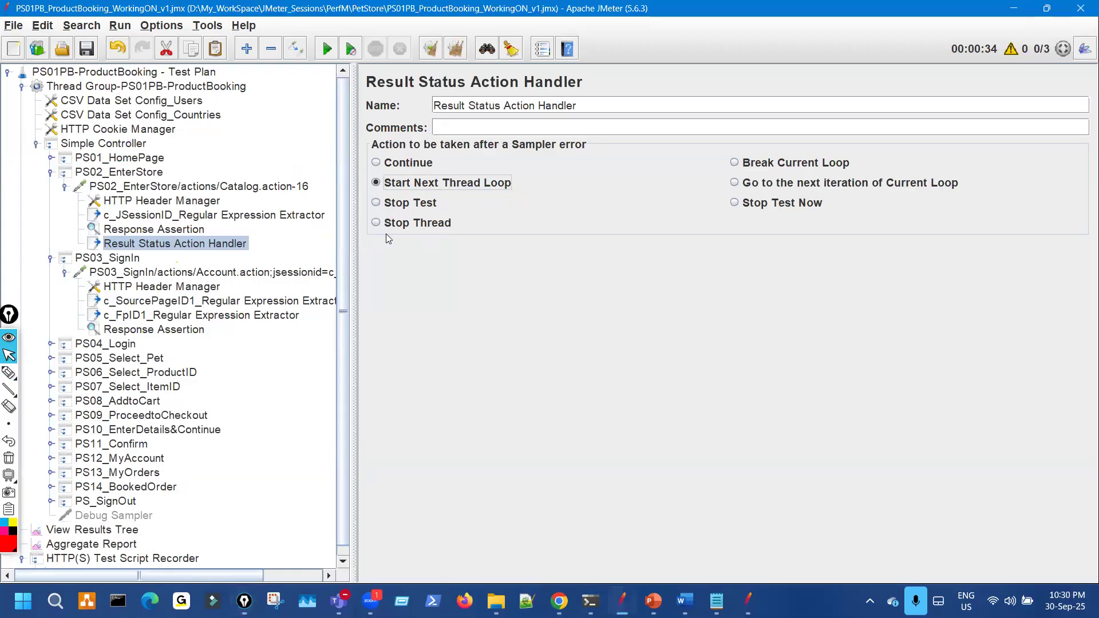
pyautogui.hotkey('ctrl', 'shift', '3')
pyautogui.moveTo(199, 282)
pyautogui.mouseDown()
pyautogui.moveTo(102, 155)
pyautogui.moveTo(235, 200)
pyautogui.mouseUp()
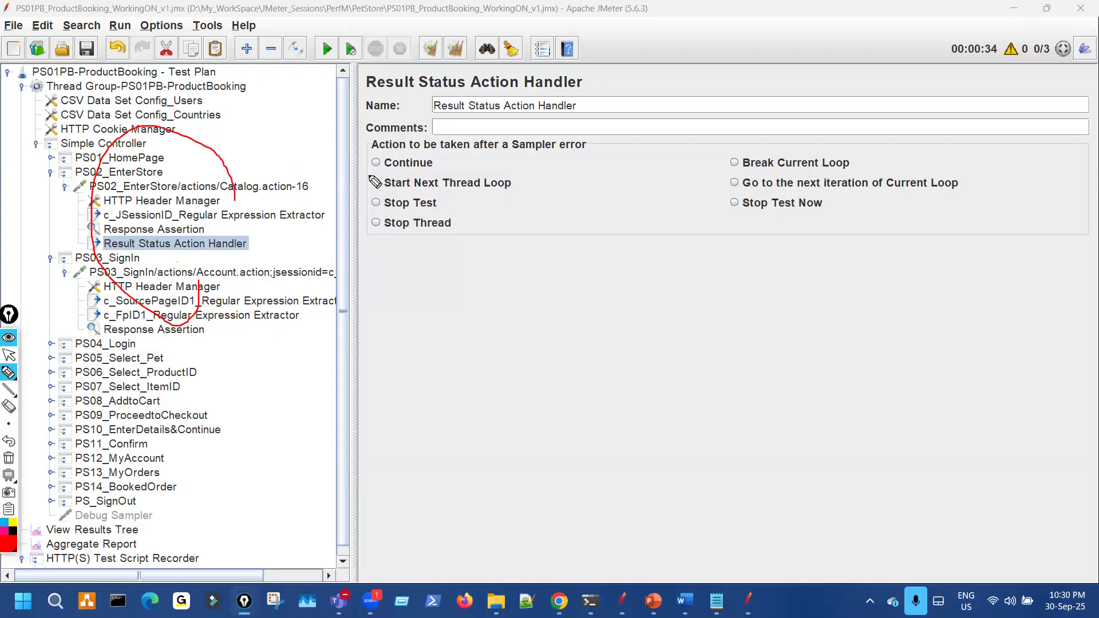
pyautogui.moveTo(384, 176); pyautogui.dragTo(367, 198)
pyautogui.moveTo(285, 197); pyautogui.dragTo(320, 195)
pyautogui.moveTo(263, 216); pyautogui.dragTo(306, 220)
pyautogui.moveTo(246, 251)
pyautogui.mouseDown()
pyautogui.moveTo(90, 197)
pyautogui.moveTo(241, 118)
pyautogui.mouseUp()
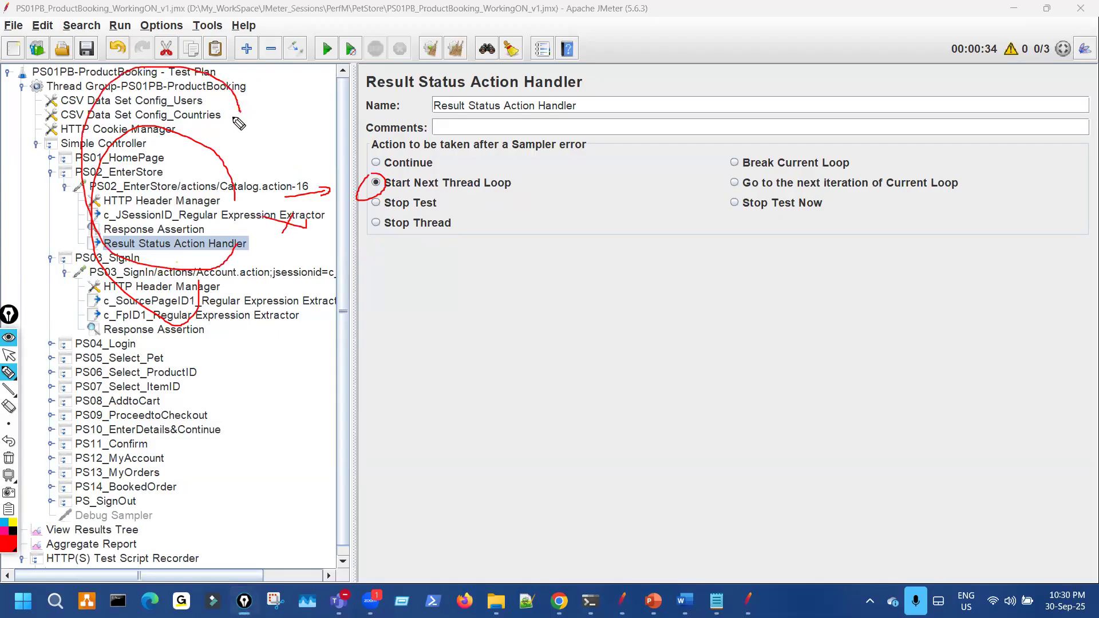
pyautogui.moveTo(404, 234); pyautogui.dragTo(451, 230)
pyautogui.hotkey('ctrl', 'shift', '7')
pyautogui.hotkey('ctrl', 'shift', '2')
# Step: Widen the test plan tree, copy PS02_EnterStore's Result Status Action Handler into the PS03_SignIn request, and open the copy
pyautogui.moveTo(352, 239); pyautogui.dragTo(402, 240)
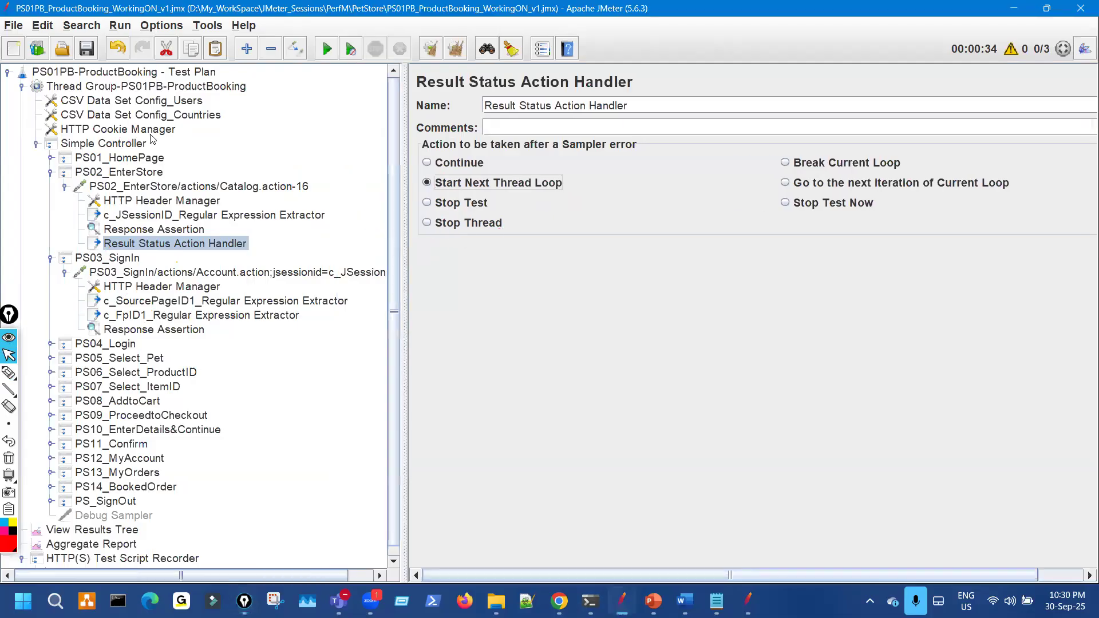
pyautogui.click(172, 230)
pyautogui.press('Down')
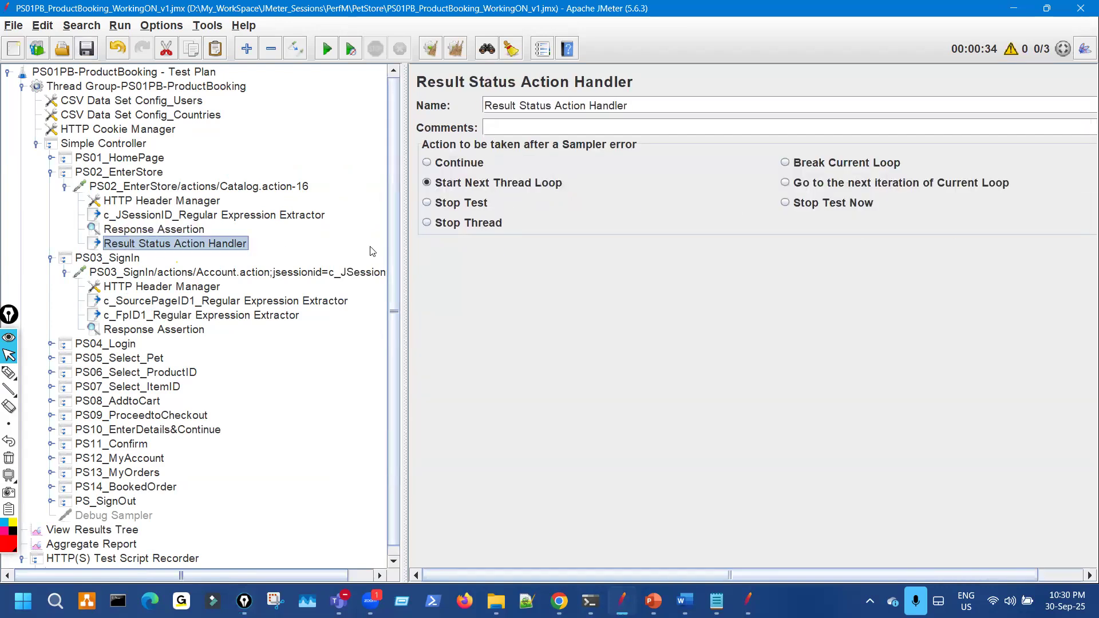
pyautogui.moveTo(421, 193); pyautogui.dragTo(439, 191)
pyautogui.press('Escape')
pyautogui.click(202, 235)
pyautogui.click(218, 244)
pyautogui.click(220, 273)
pyautogui.hotkey('ctrl', 'v')
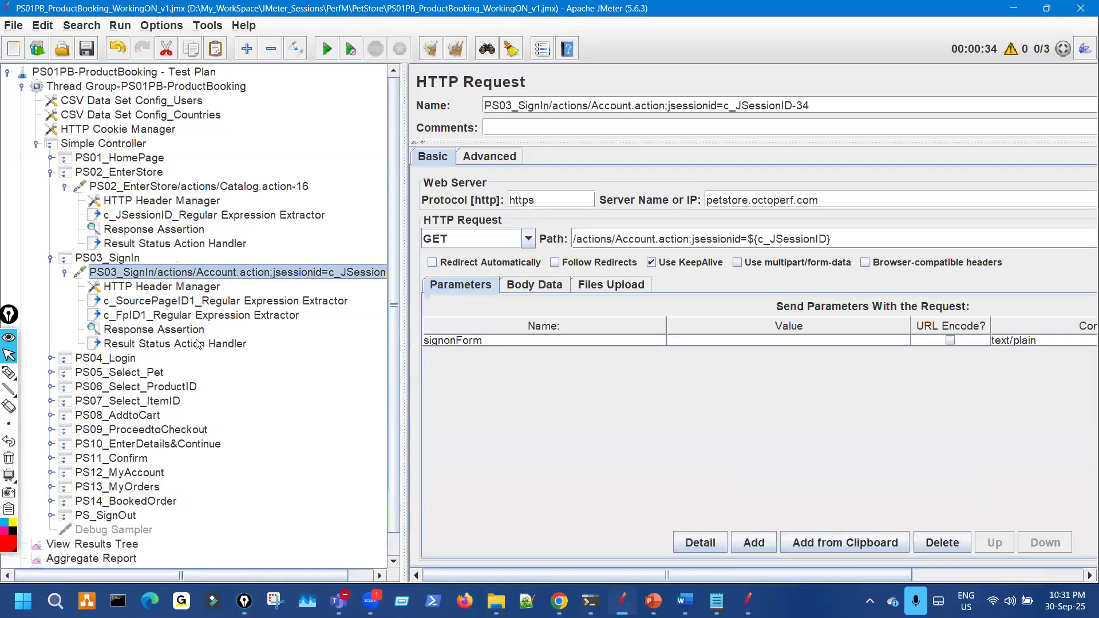
pyautogui.click(197, 346)
# Step: Collapse PS02_EnterStore and PS03_SignIn, and paste the Result Status Action Handler into the PS04_Login2 request under PS04_Login
pyautogui.click(65, 187)
pyautogui.click(50, 172)
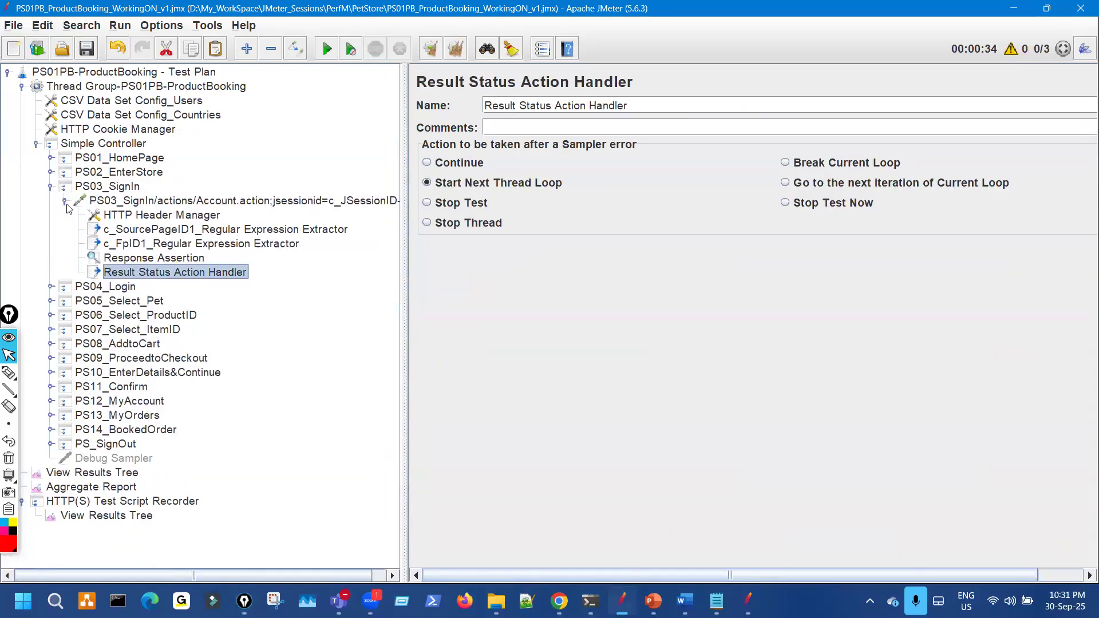
pyautogui.click(65, 200)
pyautogui.click(51, 187)
pyautogui.click(66, 204)
pyautogui.click(50, 201)
pyautogui.click(65, 216)
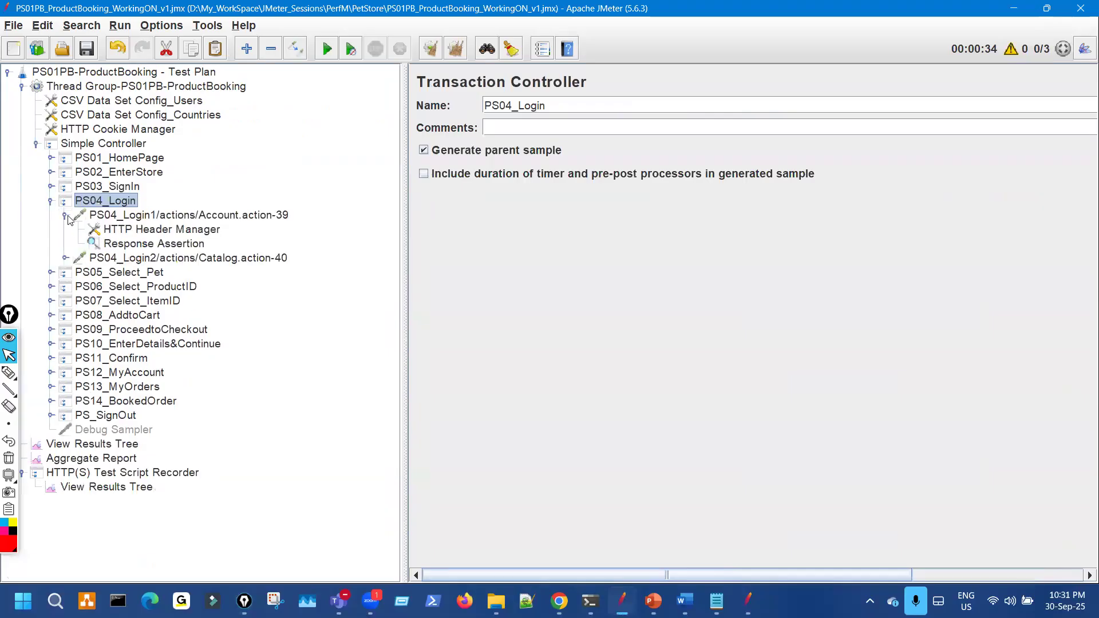
pyautogui.doubleClick(169, 261)
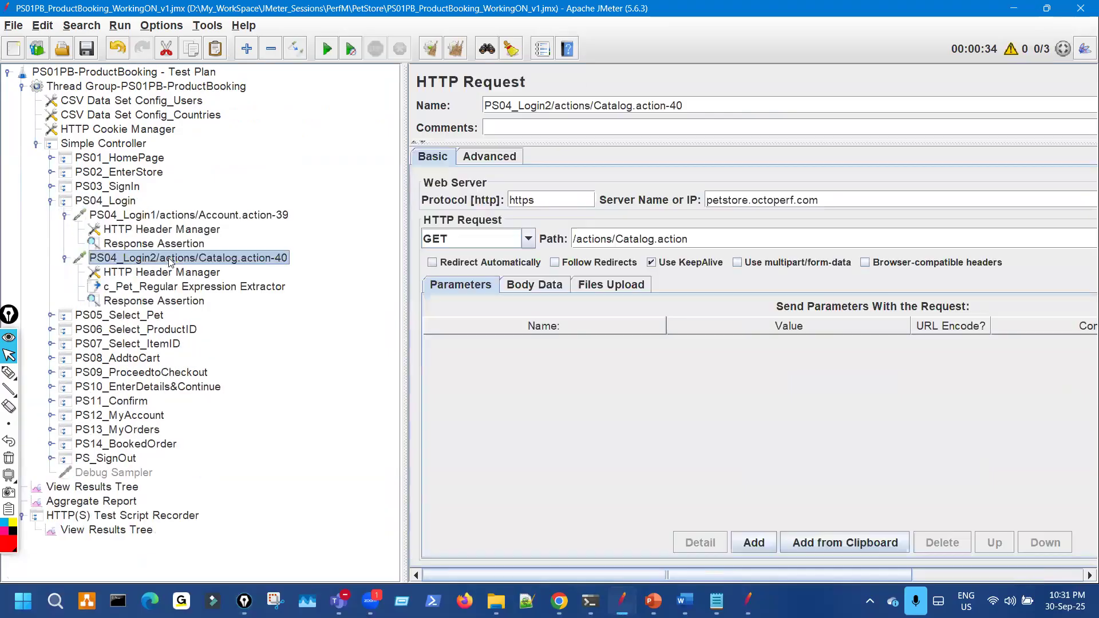
pyautogui.hotkey('ctrl', 'v')
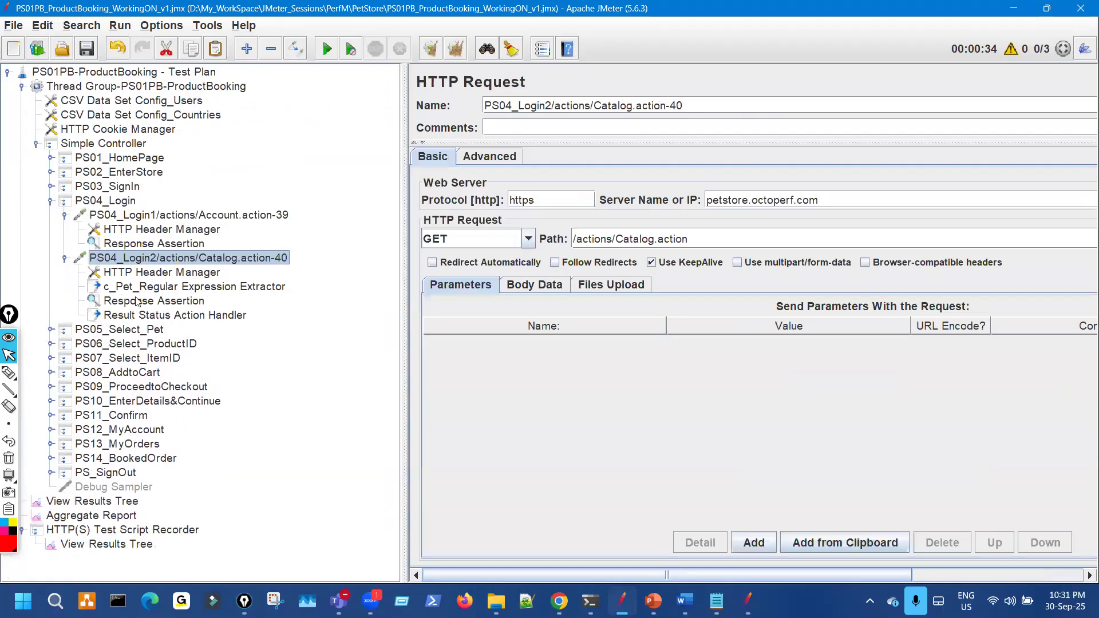
pyautogui.click(147, 286)
pyautogui.click(65, 258)
# Step: Paste the Result Status Action Handler into the PS05_Select_Pet request and collapse that transaction
pyautogui.click(51, 272)
pyautogui.click(64, 286)
pyautogui.click(164, 288)
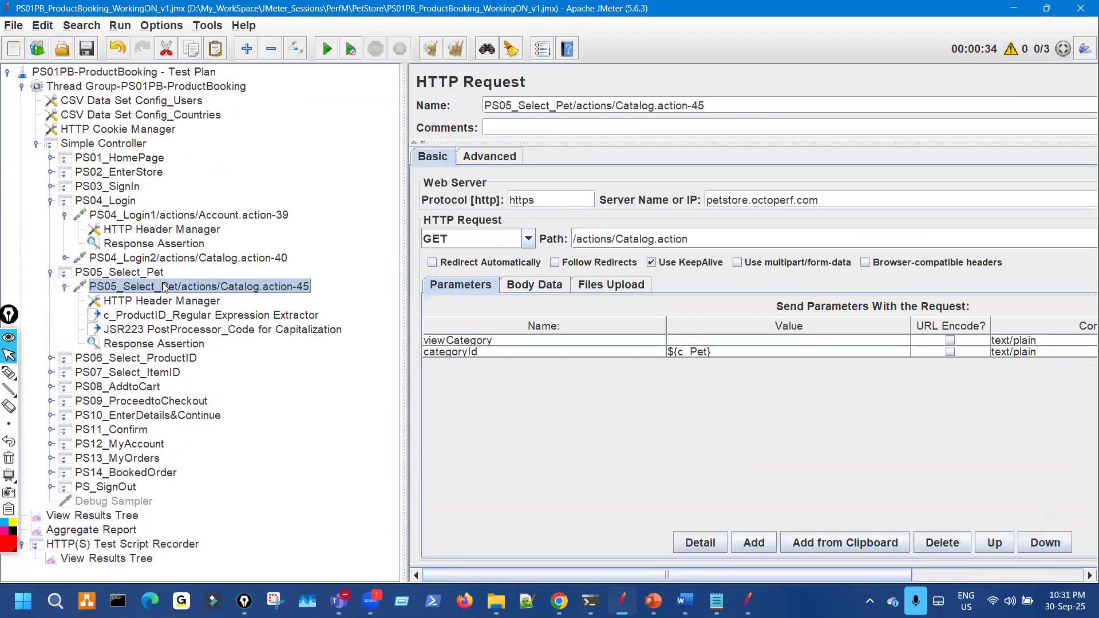
pyautogui.hotkey('ctrl', 'v')
pyautogui.click(64, 287)
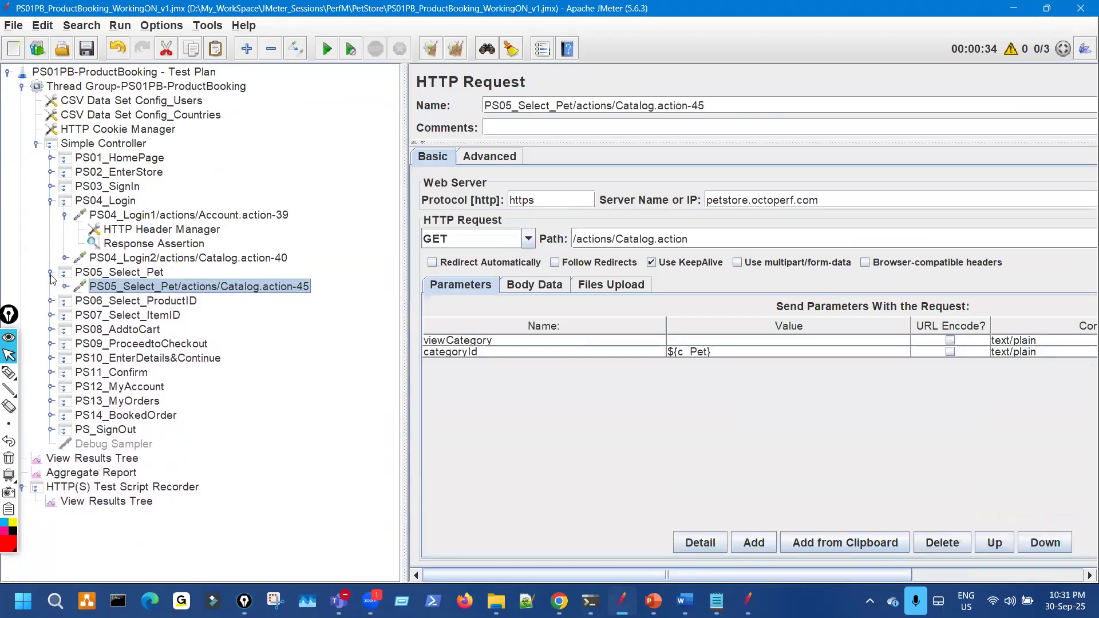
pyautogui.click(51, 273)
# Step: Paste the Result Status Action Handler into the PS06_Select_ProductID request and collapse that transaction
pyautogui.click(52, 286)
pyautogui.click(65, 301)
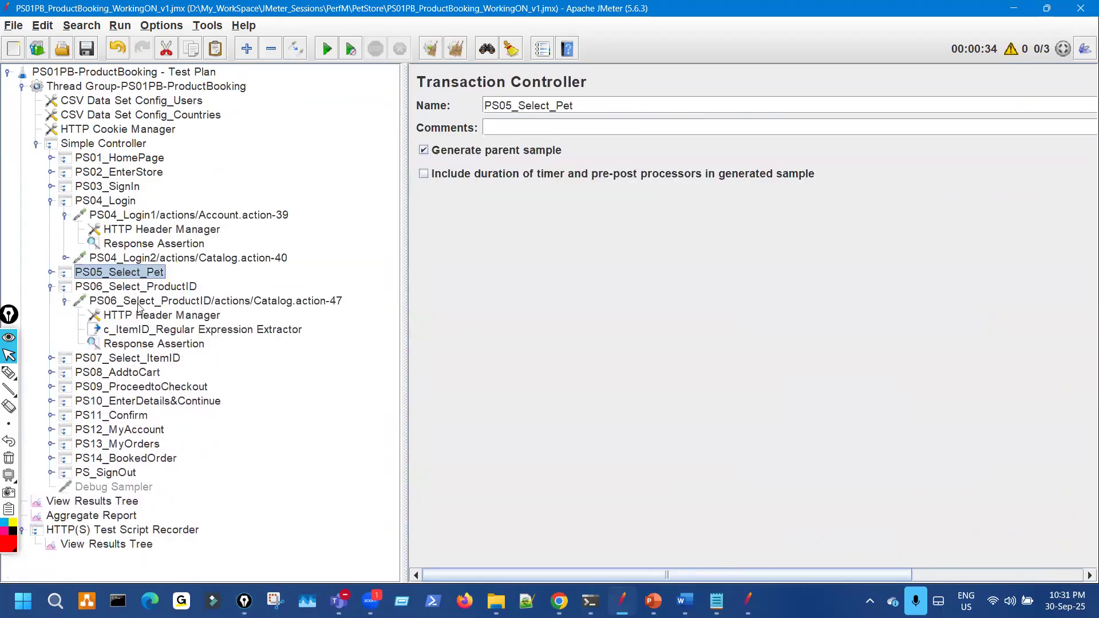
pyautogui.click(158, 301)
pyautogui.hotkey('ctrl', 'v')
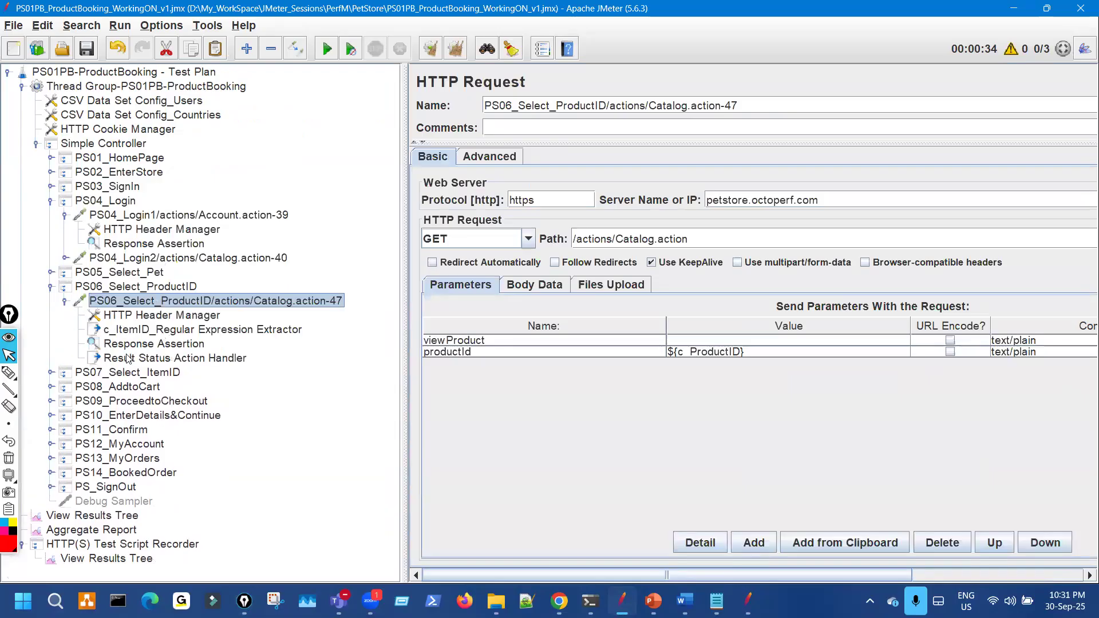
pyautogui.click(122, 330)
pyautogui.click(64, 301)
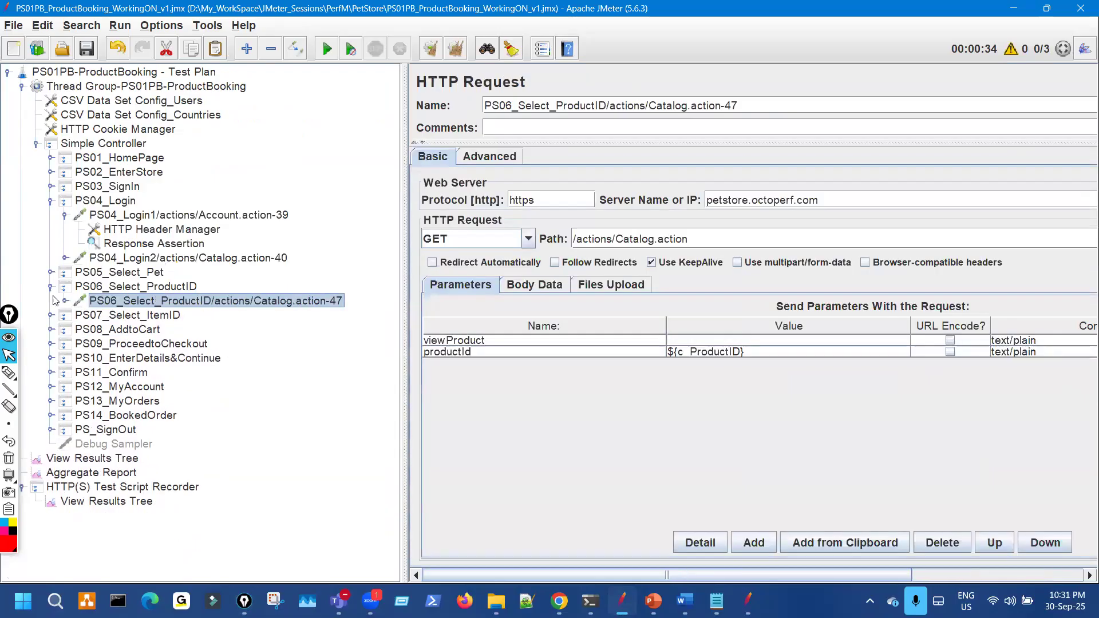
pyautogui.click(50, 286)
# Step: Check the elements under PS07_Select_ItemID and PS08_AddtoCart, and paste the Result Status Action Handler into the PS09_ProceedtoCheckout request
pyautogui.click(50, 300)
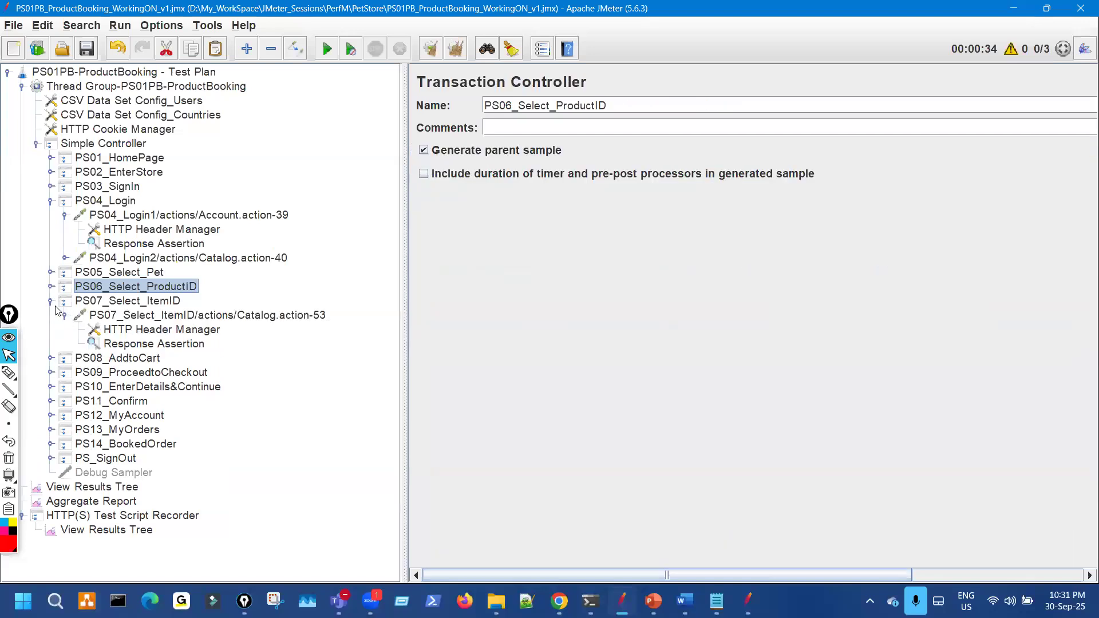
pyautogui.click(64, 315)
pyautogui.click(50, 301)
pyautogui.click(50, 315)
pyautogui.click(65, 330)
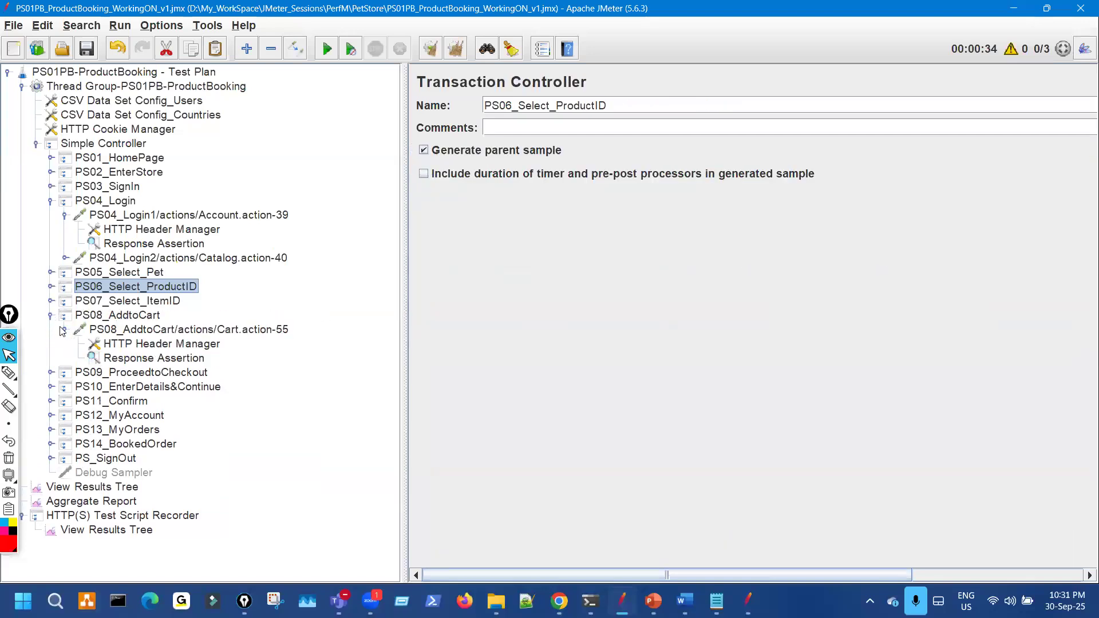
pyautogui.click(50, 316)
pyautogui.click(51, 330)
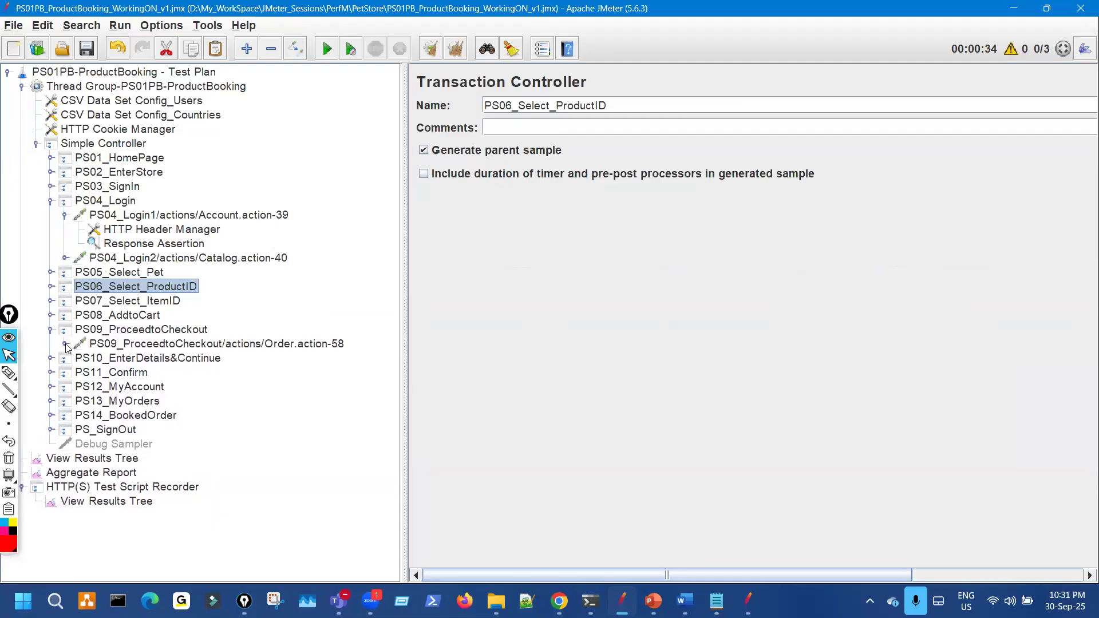
pyautogui.click(66, 344)
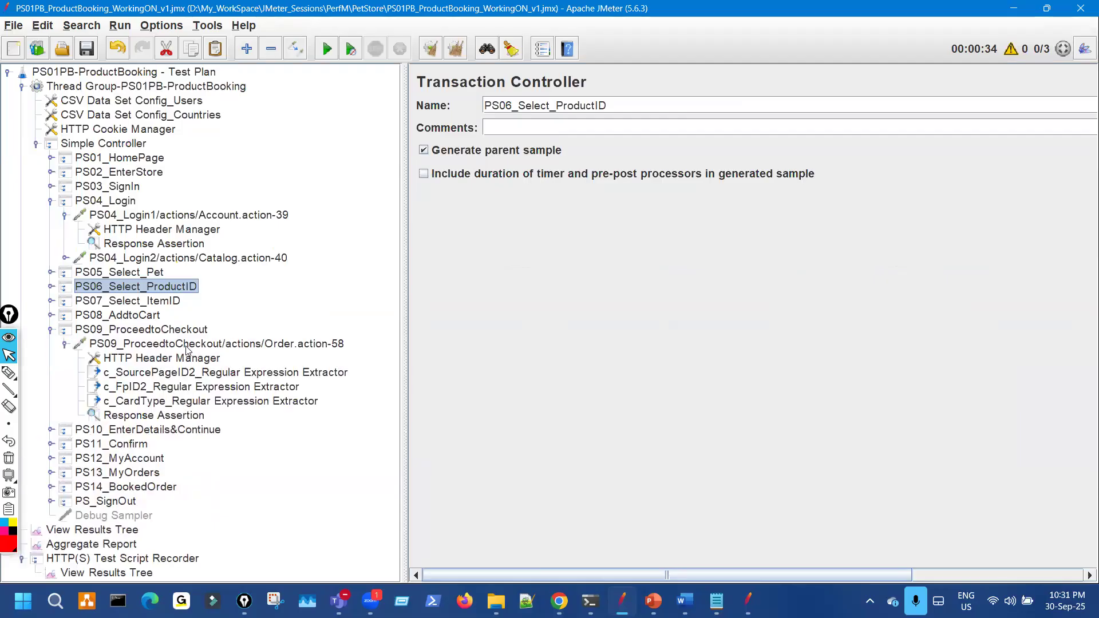
pyautogui.click(186, 343)
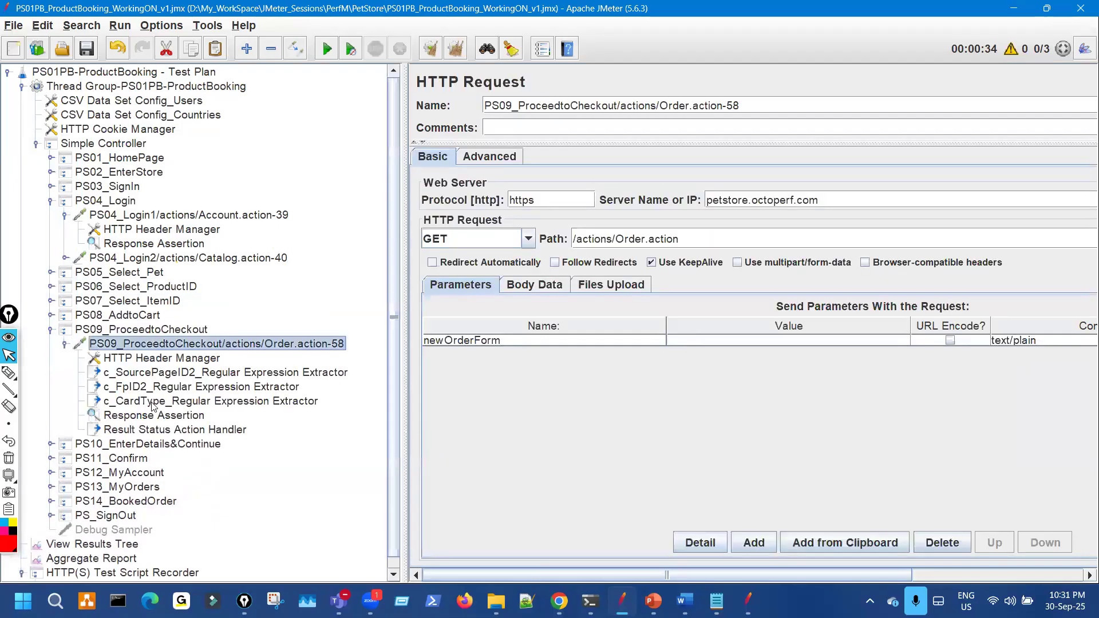
pyautogui.click(64, 345)
pyautogui.click(51, 331)
# Step: Examine the elements under the PS10_EnterDetails&Continue request, collapse it, and expand the PS11_Confirm transaction
pyautogui.click(51, 344)
pyautogui.click(68, 360)
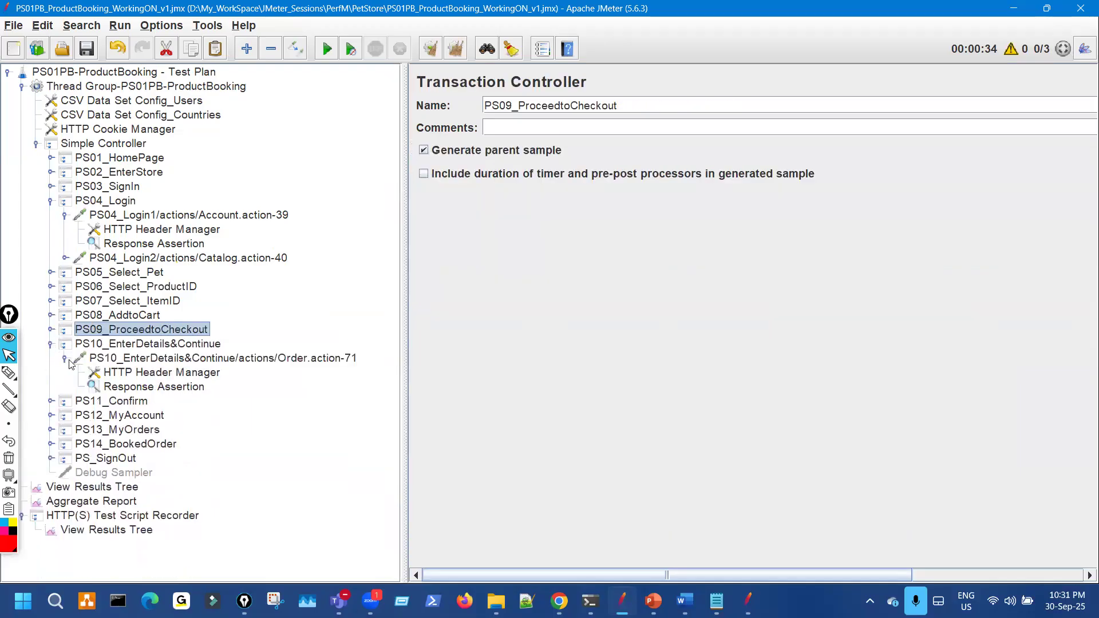
pyautogui.click(66, 360)
pyautogui.click(51, 344)
pyautogui.click(51, 358)
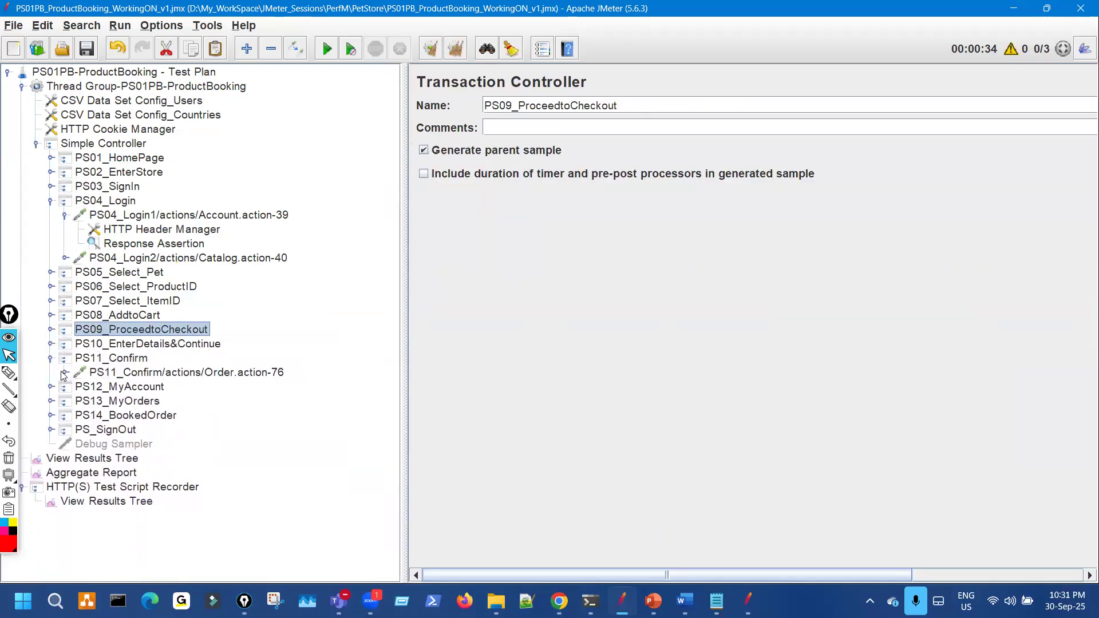
# Step: Open the Result Status Action Handler under the PS11_Confirm request and underline its selected sampler-error action
pyautogui.click(65, 373)
pyautogui.click(180, 374)
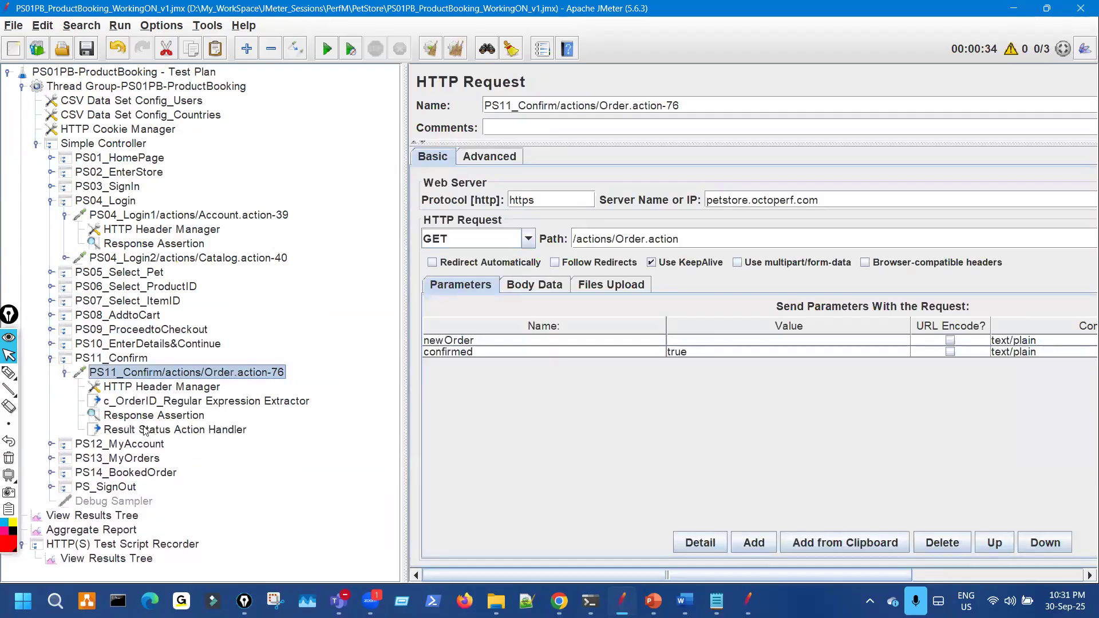
pyautogui.click(145, 431)
pyautogui.click(8, 372)
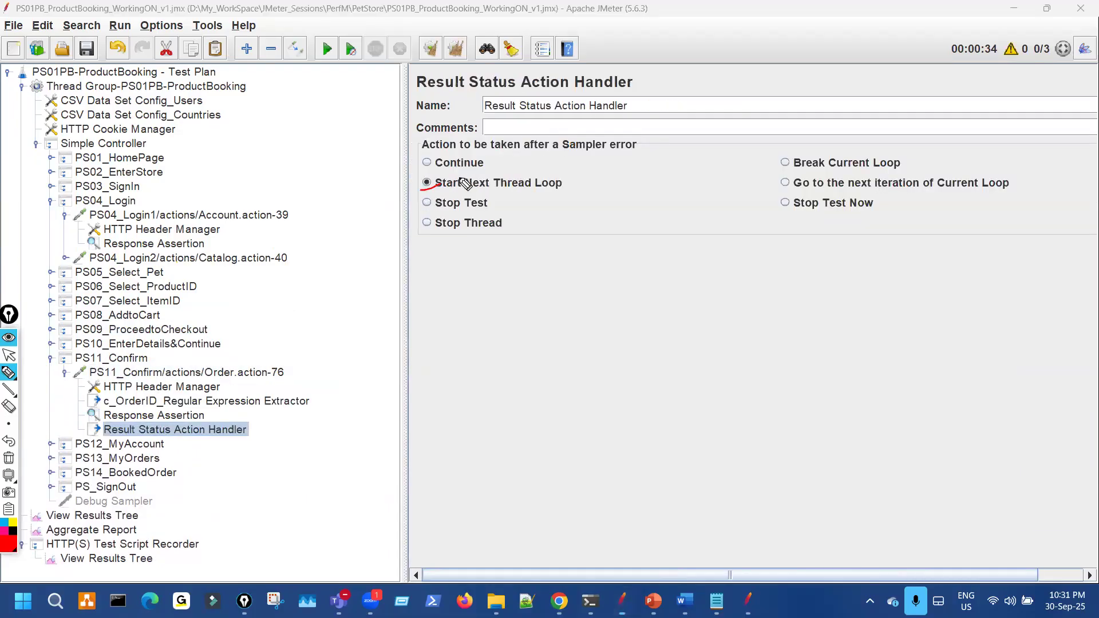
# Step: Collapse PS11_Confirm, then look through the requests inside PS12_MyAccount, PS13_MyOrders, PS14_BookedOrder and PS_SignOut, collapsing each again
pyautogui.click(65, 373)
pyautogui.click(50, 359)
pyautogui.click(50, 372)
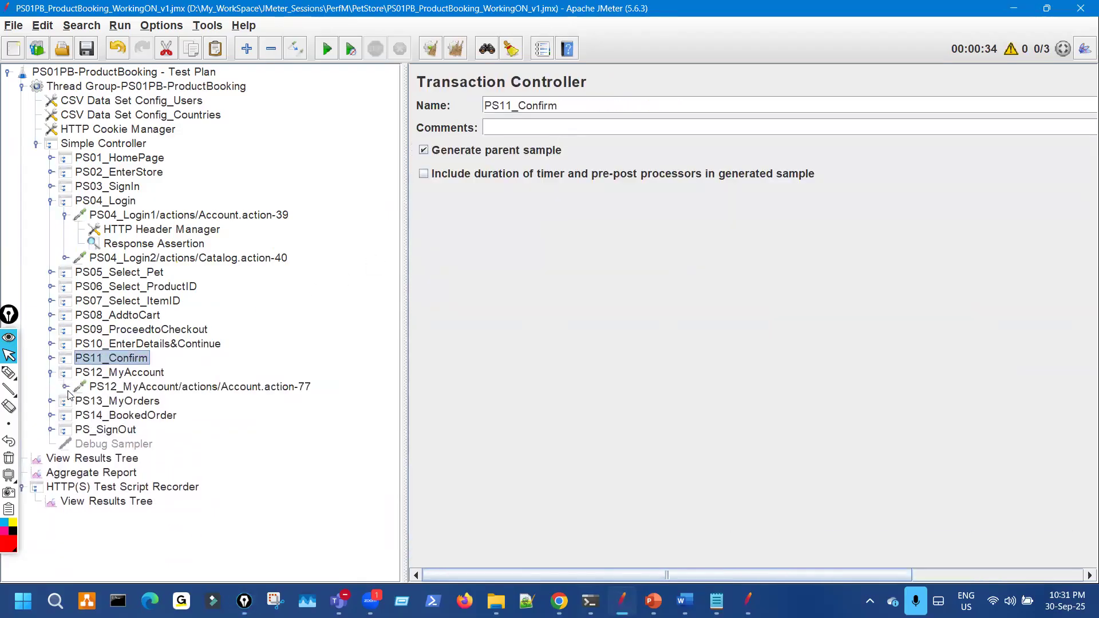
pyautogui.click(65, 387)
pyautogui.click(51, 373)
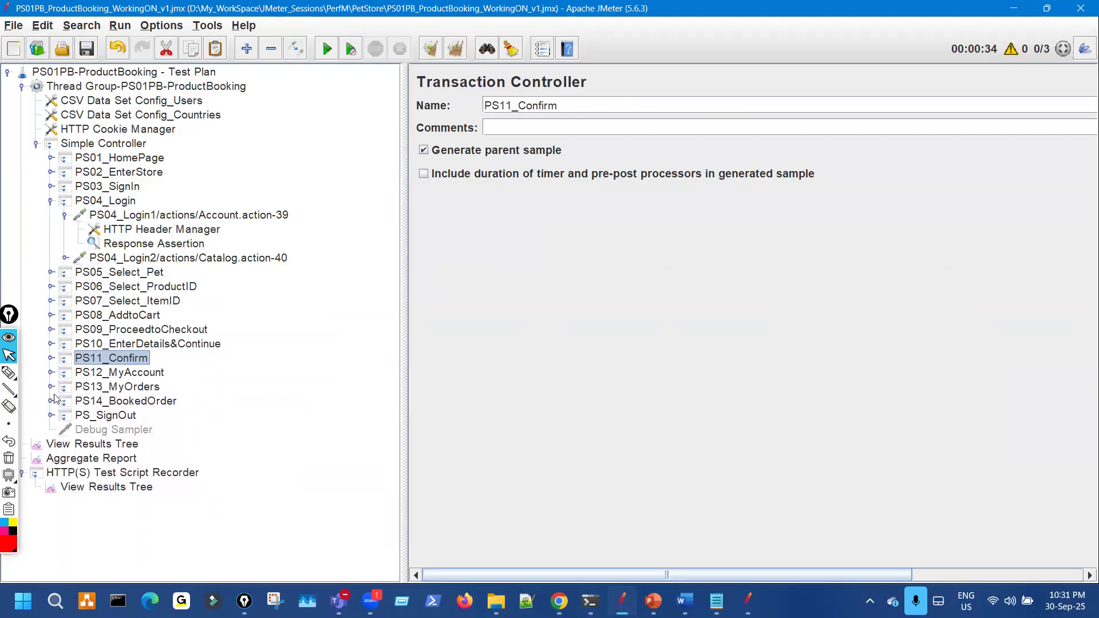
pyautogui.click(51, 387)
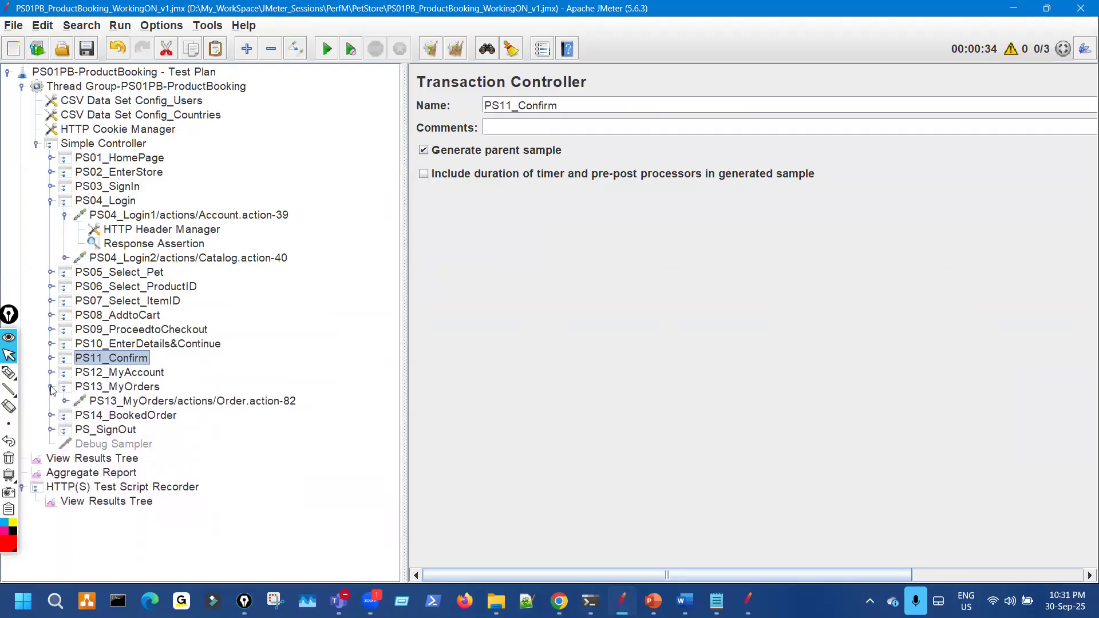
pyautogui.click(50, 387)
pyautogui.click(50, 401)
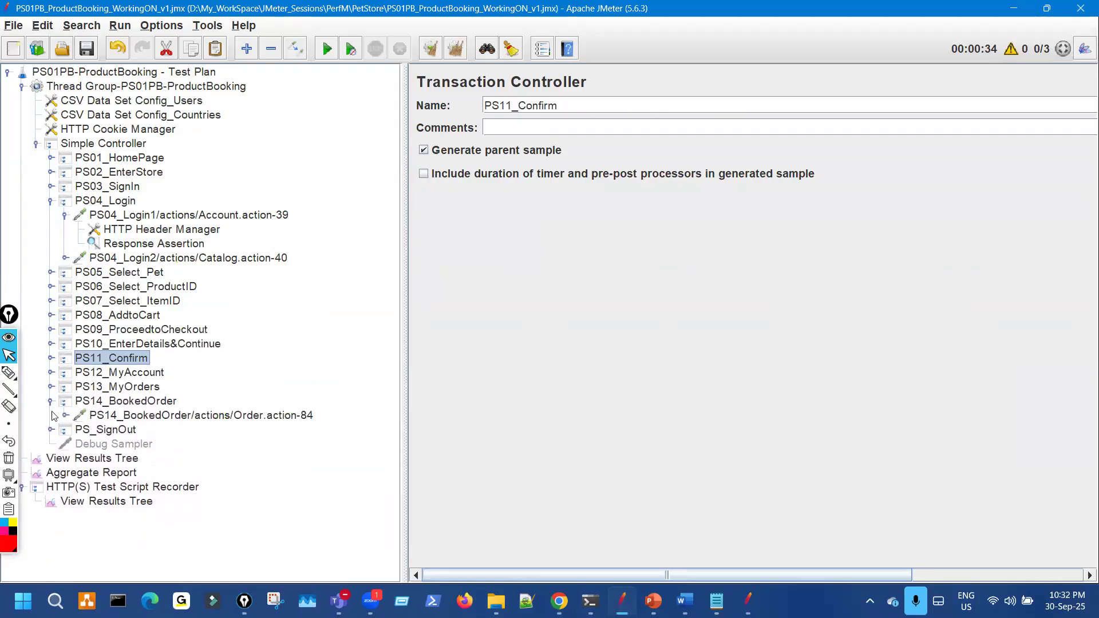
pyautogui.click(50, 401)
pyautogui.click(50, 416)
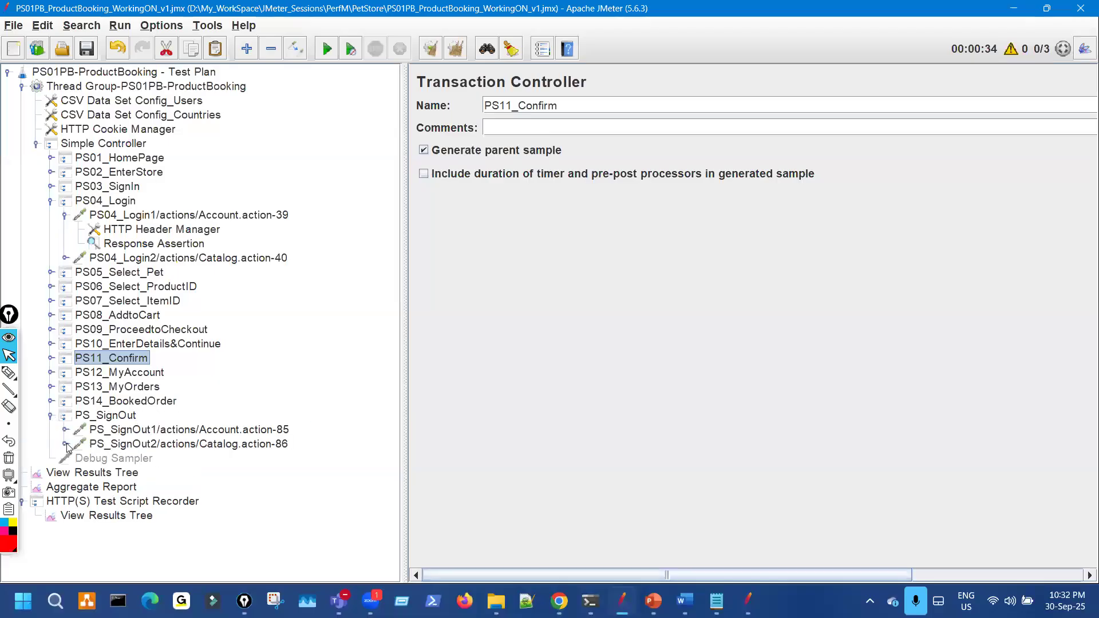
pyautogui.click(50, 416)
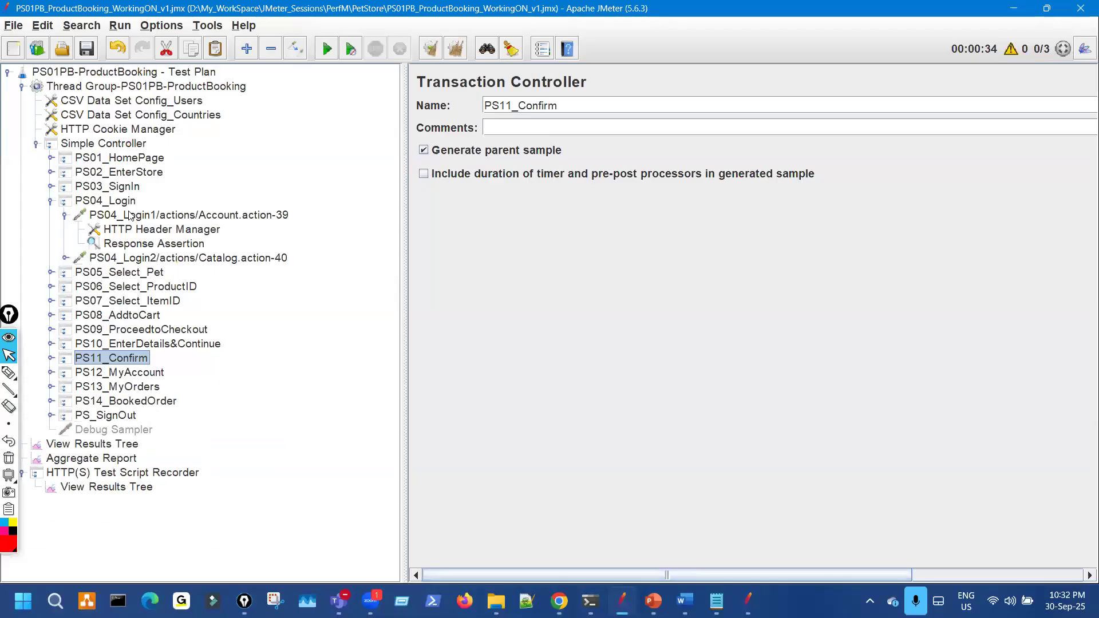
# Step: Save the test plan and draw a circled 1 on screen as an annotation
pyautogui.click(89, 49)
pyautogui.hotkey('ctrl', 'shift', '3')
pyautogui.moveTo(627, 331)
pyautogui.mouseDown()
pyautogui.moveTo(656, 355)
pyautogui.moveTo(579, 327)
pyautogui.moveTo(628, 282)
pyautogui.mouseUp()
pyautogui.click(732, 295)
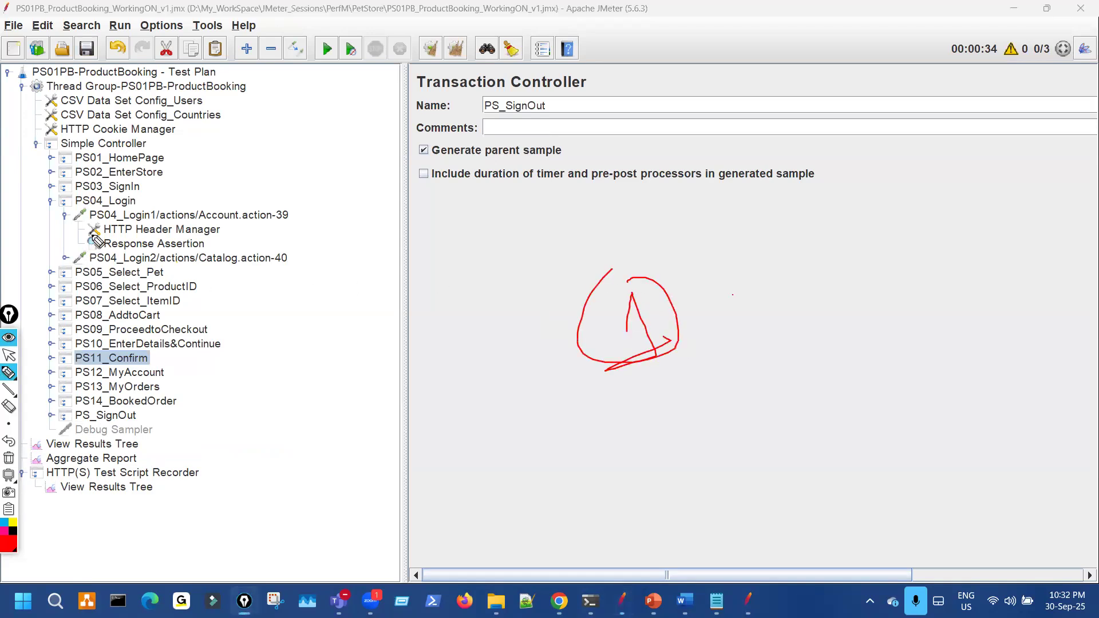
pyautogui.hotkey('ctrl', 'shift', '1')
# Step: Expand PS03_SignIn and its request, underline the Result Status Action Handler with the annotation pen, and clear the drawings
pyautogui.click(51, 186)
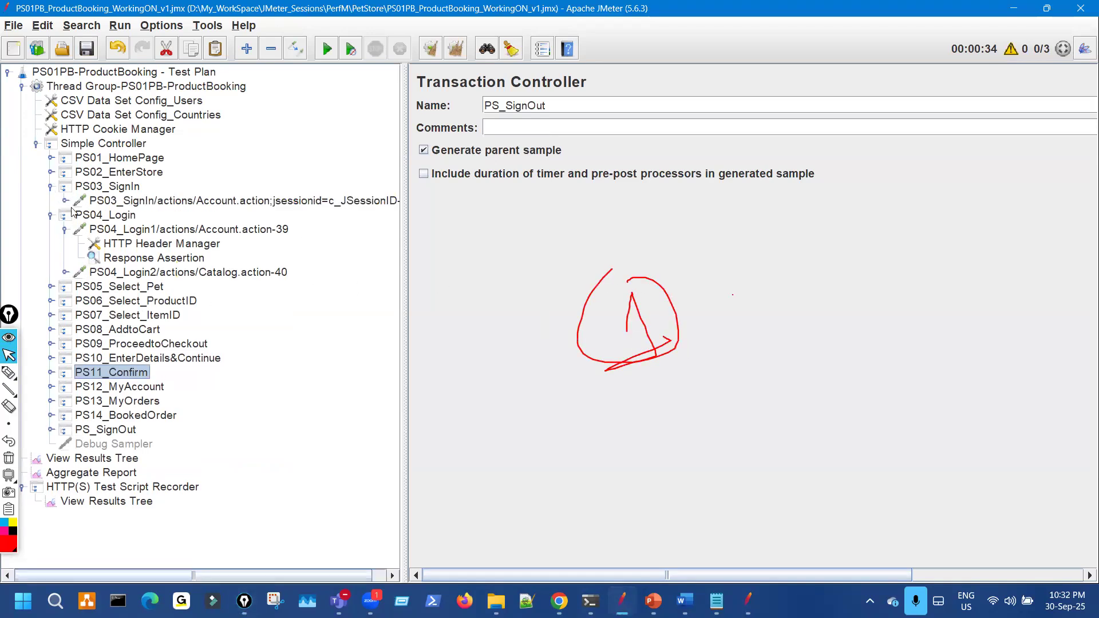
pyautogui.click(65, 200)
pyautogui.hotkey('ctrl', 'shift', '3')
pyautogui.moveTo(201, 279); pyautogui.dragTo(179, 264)
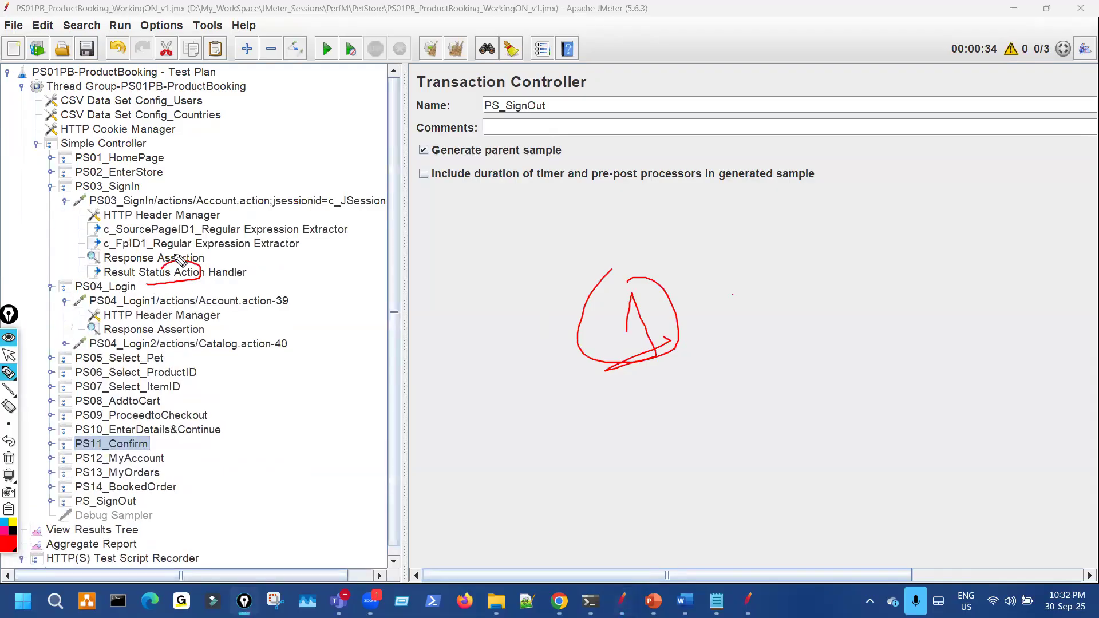
pyautogui.hotkey('ctrl', 'shift', 'c')
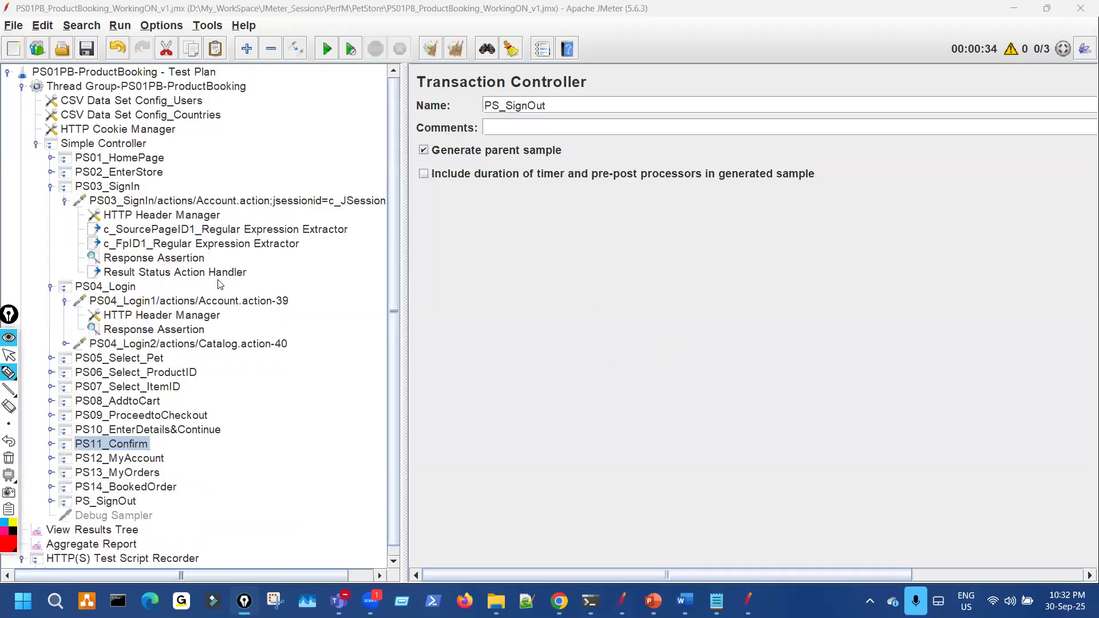
# Step: Open the PS03_SignIn Result Status Action Handler, mark its Start Next Thread Loop and Stop Thread options, and clear the marks
pyautogui.hotkey('ctrl', 'shift', '1')
pyautogui.click(217, 274)
pyautogui.hotkey('ctrl', 'shift', '3')
pyautogui.moveTo(416, 179); pyautogui.dragTo(433, 177)
pyautogui.moveTo(447, 233)
pyautogui.mouseDown()
pyautogui.moveTo(482, 233)
pyautogui.moveTo(474, 225)
pyautogui.moveTo(531, 271)
pyautogui.moveTo(539, 232)
pyautogui.mouseUp()
pyautogui.moveTo(570, 246)
pyautogui.mouseDown()
pyautogui.moveTo(584, 271)
pyautogui.moveTo(606, 249)
pyautogui.mouseUp()
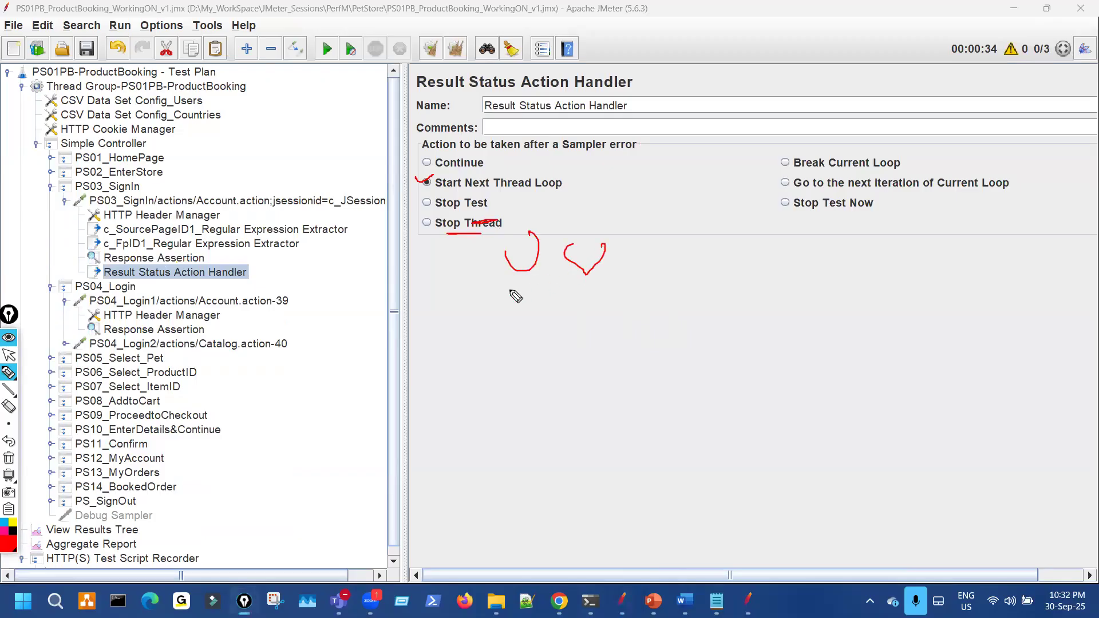
pyautogui.hotkey('ctrl', 'shift', 'c')
pyautogui.hotkey('ctrl', 'shift', '1')
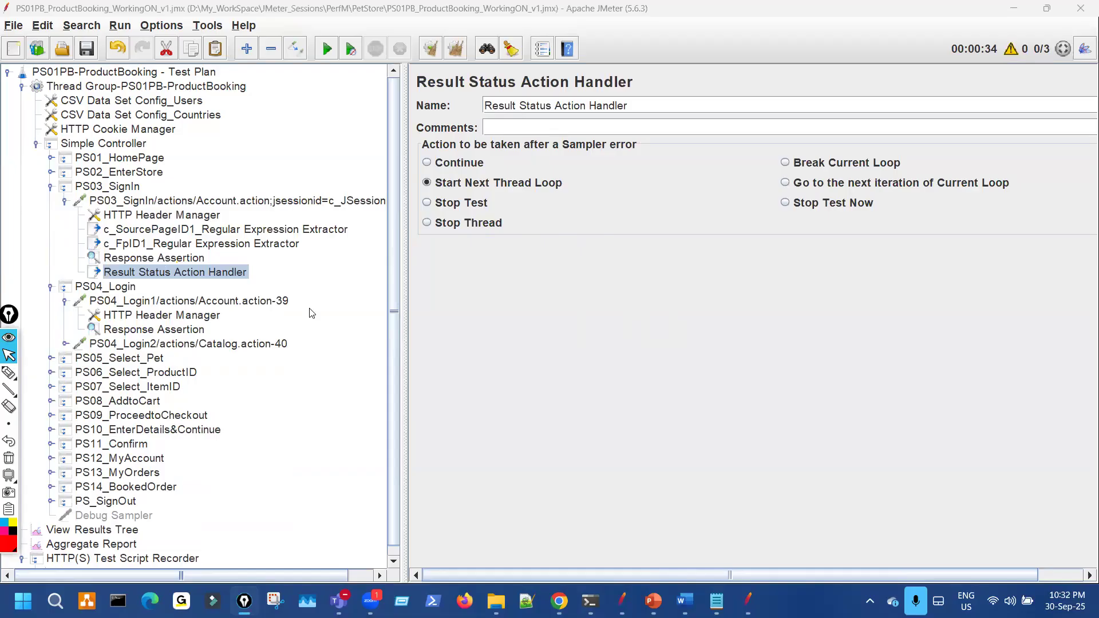
pyautogui.click(600, 333)
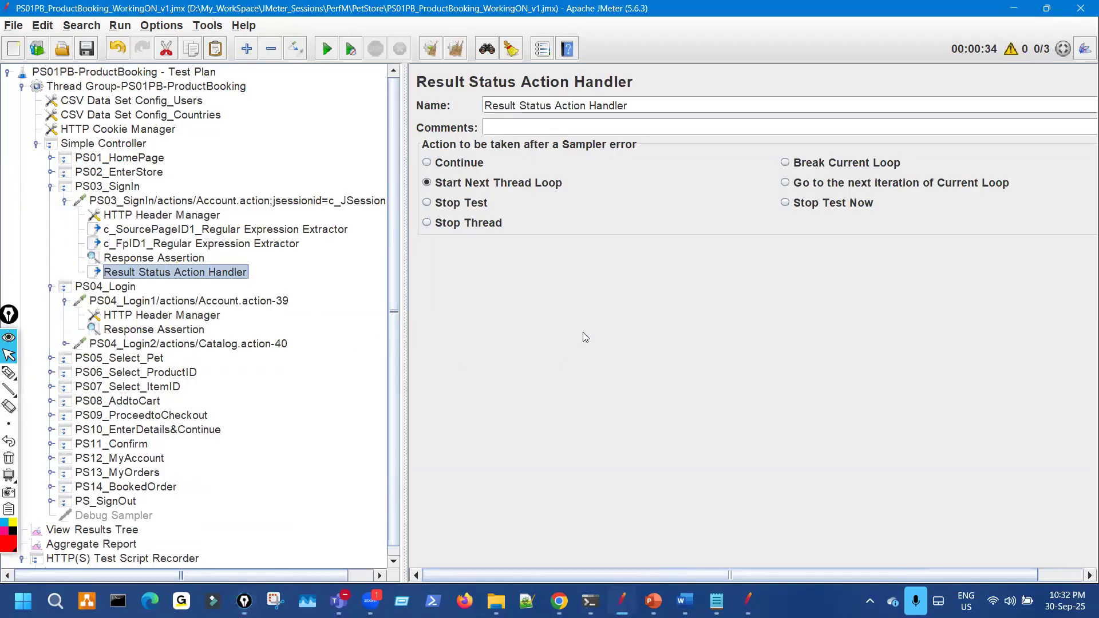
pyautogui.hotkey('ctrl', 'shift', '2')
pyautogui.moveTo(613, 293)
pyautogui.mouseDown()
pyautogui.moveTo(619, 308)
pyautogui.moveTo(651, 294)
pyautogui.mouseUp()
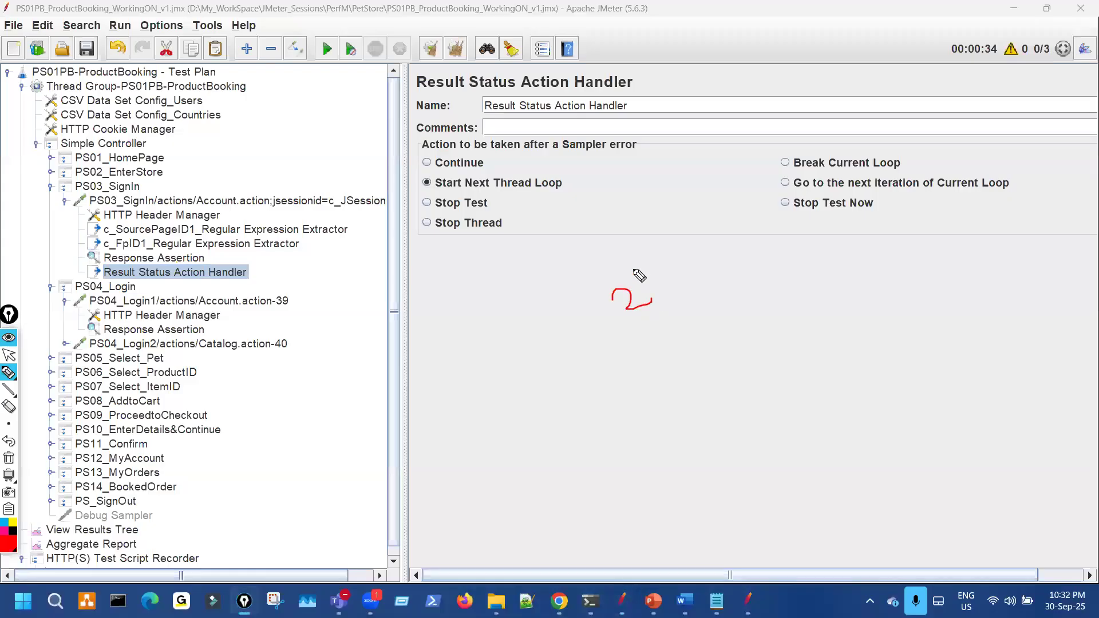
pyautogui.hotkey('ctrl', 'shift', '1')
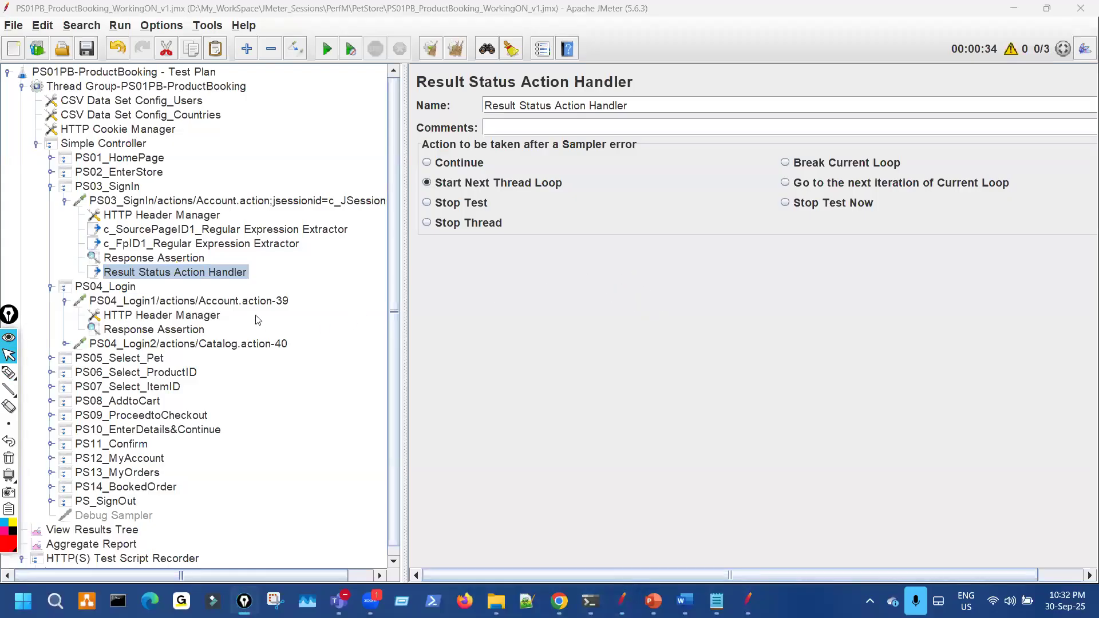
# Step: Paste the copied Result Status Action Handler under the PS04_Login1 request and set its sampler-error action to Stop Thread
pyautogui.click(272, 302)
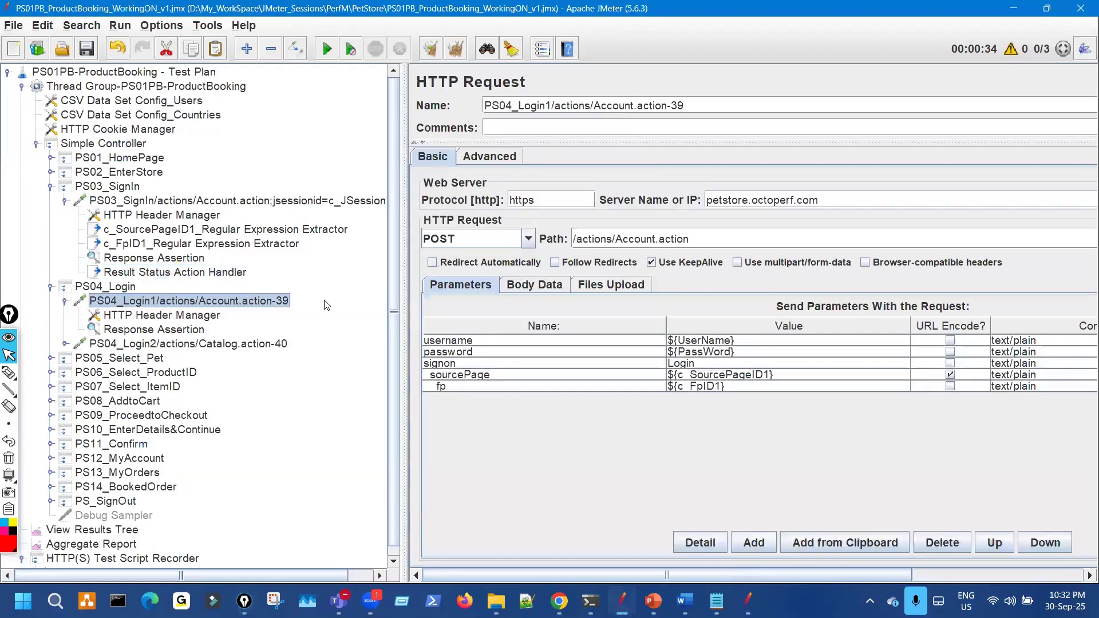
pyautogui.hotkey('ctrl', 'v')
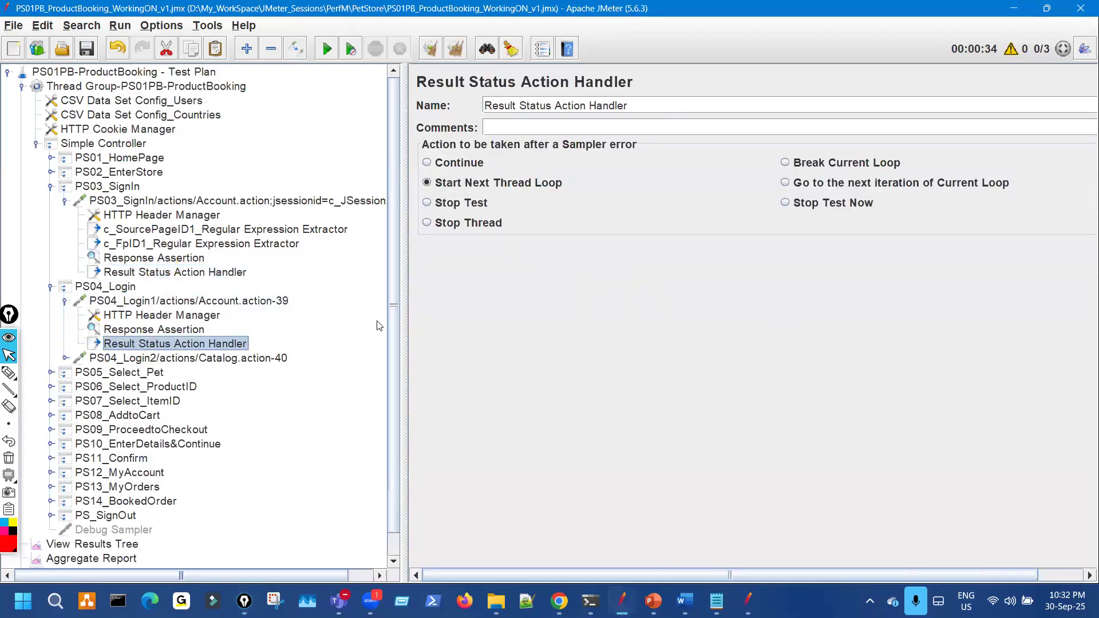
pyautogui.click(427, 222)
pyautogui.hotkey('ctrl', 'shift', '2')
pyautogui.moveTo(422, 235)
pyautogui.mouseDown()
pyautogui.moveTo(467, 232)
pyautogui.moveTo(418, 232)
pyautogui.mouseUp()
pyautogui.hotkey('ctrl', 'shift', '7')
pyautogui.hotkey('ctrl', 'shift', '1')
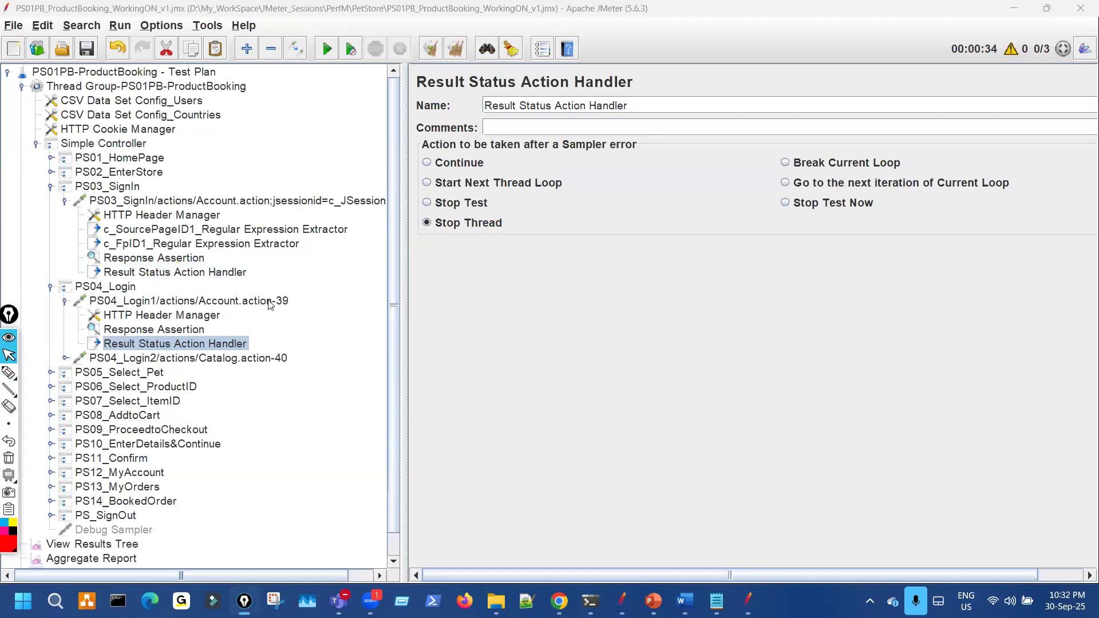
pyautogui.hotkey('ctrl', 'shift', '2')
pyautogui.moveTo(544, 318)
pyautogui.mouseDown()
pyautogui.moveTo(535, 297)
pyautogui.moveTo(497, 290)
pyautogui.mouseUp()
pyautogui.moveTo(132, 241); pyautogui.dragTo(163, 233)
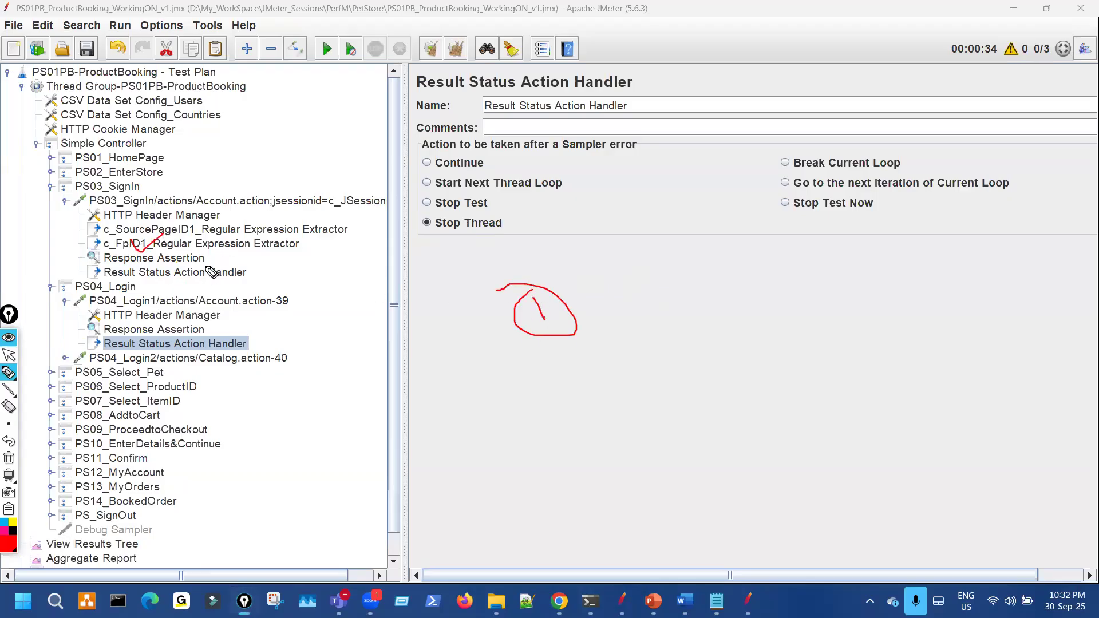
pyautogui.moveTo(200, 309)
pyautogui.mouseDown()
pyautogui.moveTo(294, 309)
pyautogui.moveTo(237, 316)
pyautogui.mouseUp()
pyautogui.moveTo(242, 206)
pyautogui.mouseDown()
pyautogui.moveTo(298, 201)
pyautogui.moveTo(289, 211)
pyautogui.mouseUp()
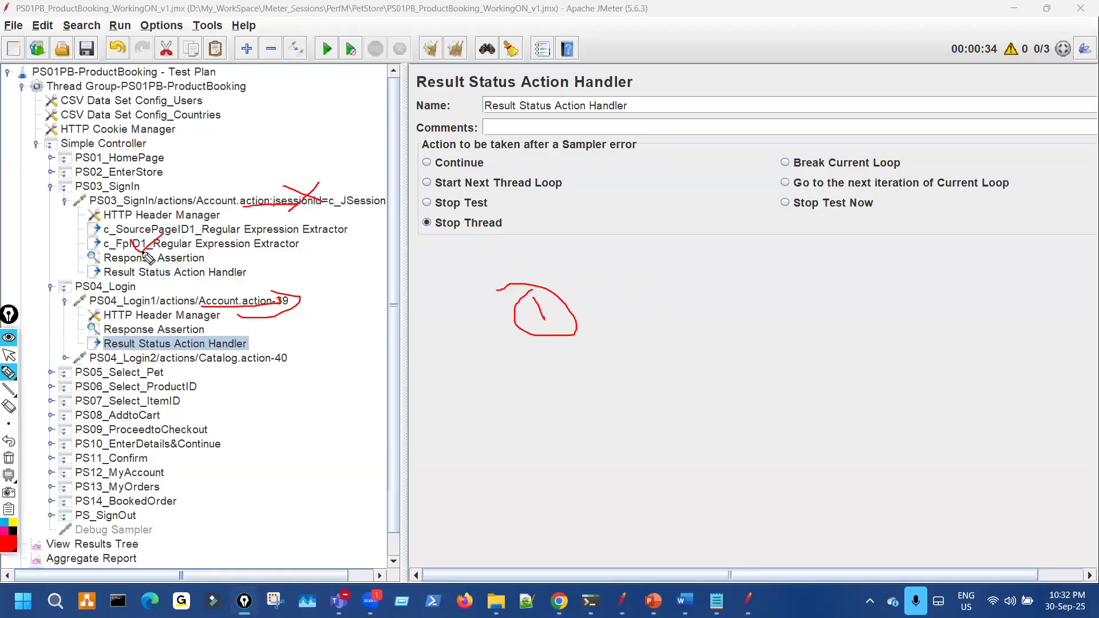
pyautogui.moveTo(159, 235); pyautogui.dragTo(142, 239)
pyautogui.moveTo(135, 235); pyautogui.dragTo(155, 253)
pyautogui.moveTo(270, 317); pyautogui.dragTo(332, 318)
pyautogui.moveTo(324, 311)
pyautogui.mouseDown()
pyautogui.moveTo(336, 326)
pyautogui.moveTo(364, 308)
pyautogui.moveTo(345, 304)
pyautogui.moveTo(340, 288)
pyautogui.mouseUp()
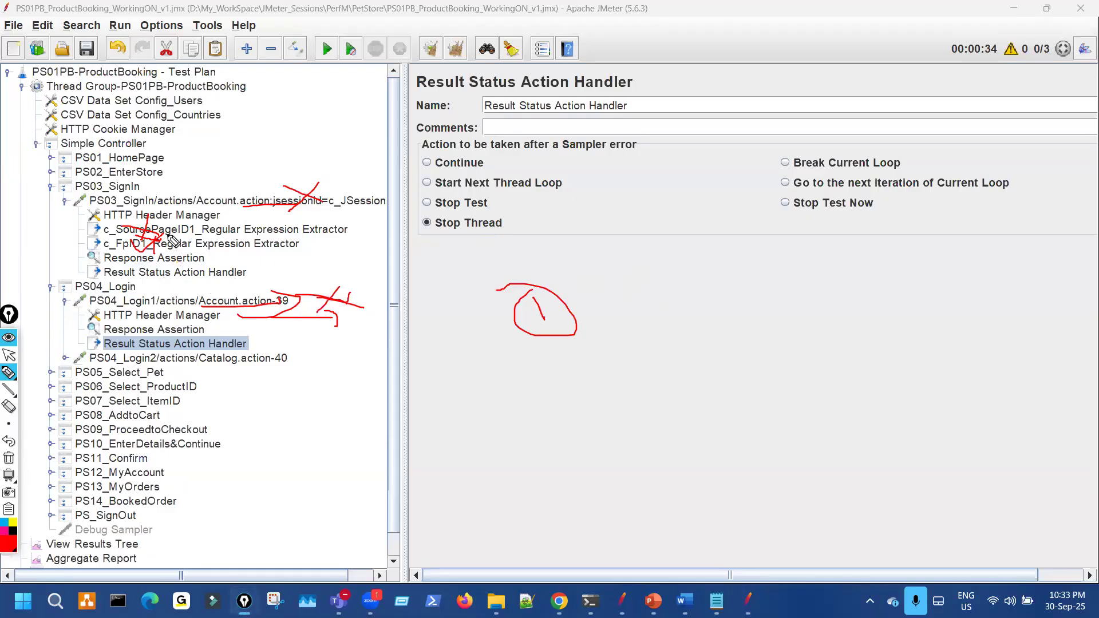
pyautogui.moveTo(154, 272); pyautogui.dragTo(172, 267)
pyautogui.moveTo(175, 292); pyautogui.dragTo(226, 258)
pyautogui.moveTo(235, 319); pyautogui.dragTo(332, 319)
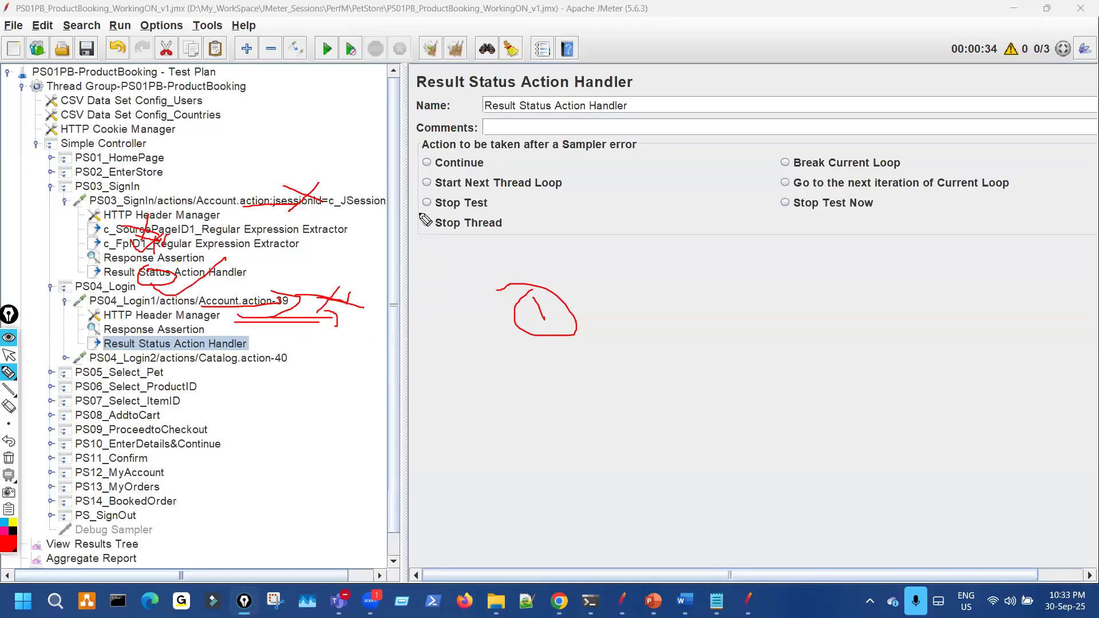
pyautogui.moveTo(420, 232)
pyautogui.mouseDown()
pyautogui.moveTo(520, 228)
pyautogui.moveTo(420, 227)
pyautogui.mouseUp()
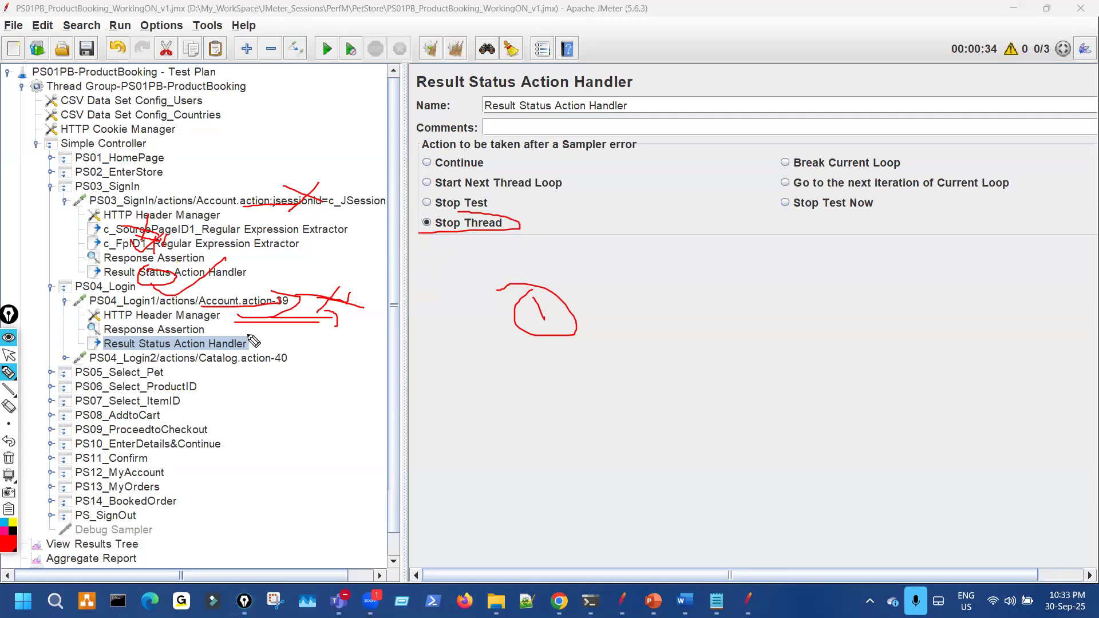
pyautogui.moveTo(198, 340); pyautogui.dragTo(189, 340)
pyautogui.hotkey('ctrl', 'shift', '7')
pyautogui.hotkey('ctrl', 'shift', '2')
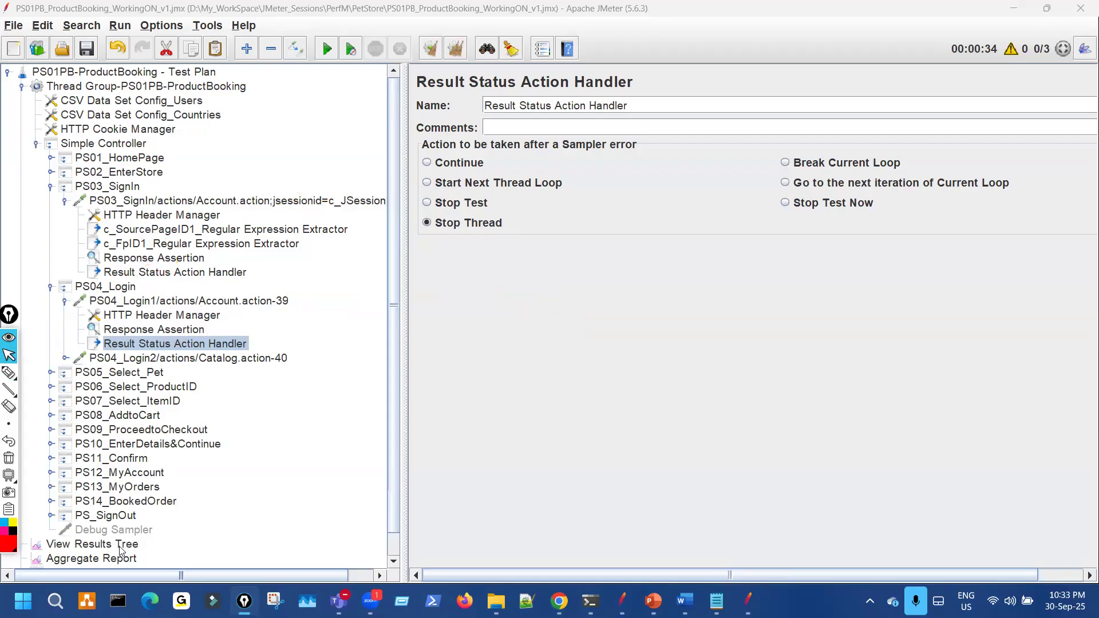
# Step: Clear all previous results from the listeners, and open the Aggregate Report with the test plan tree narrowed
pyautogui.click(121, 547)
pyautogui.click(460, 50)
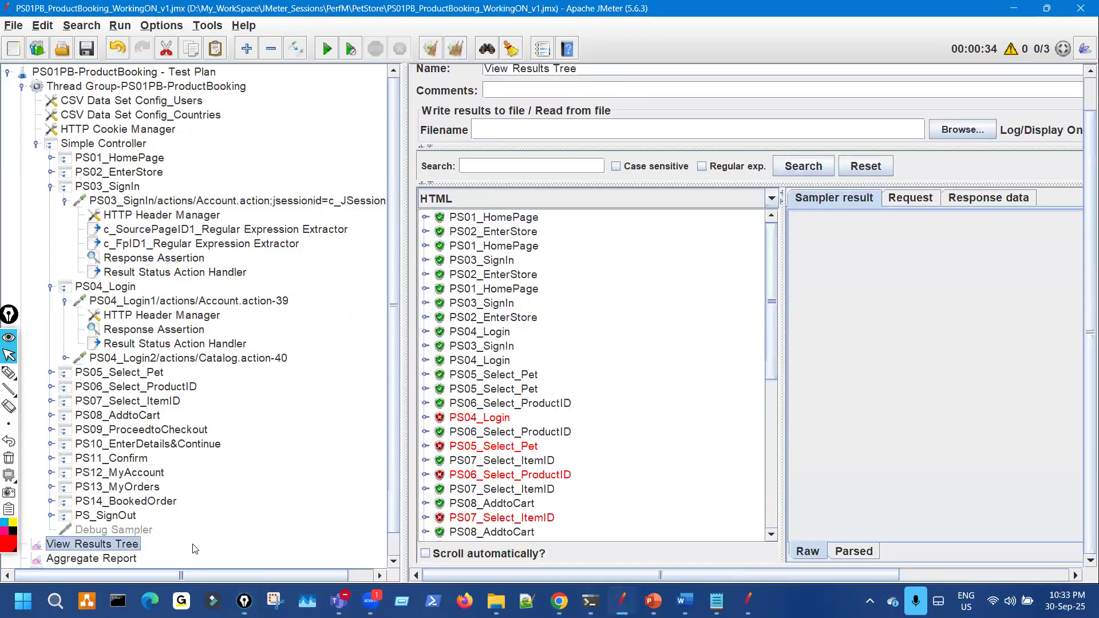
pyautogui.click(126, 558)
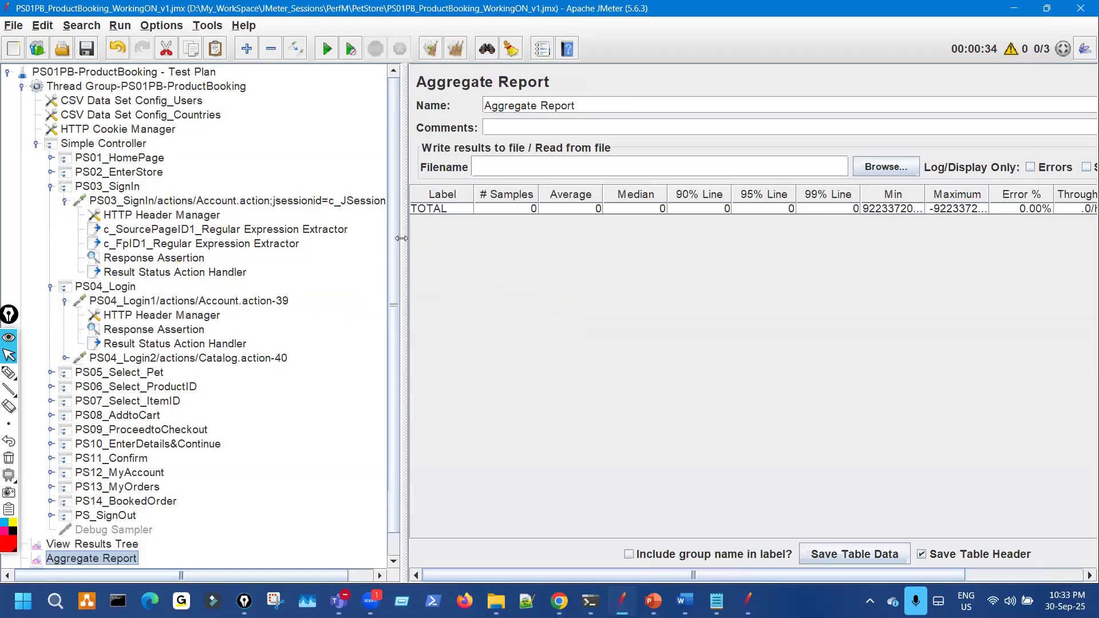
pyautogui.moveTo(394, 228); pyautogui.dragTo(286, 231)
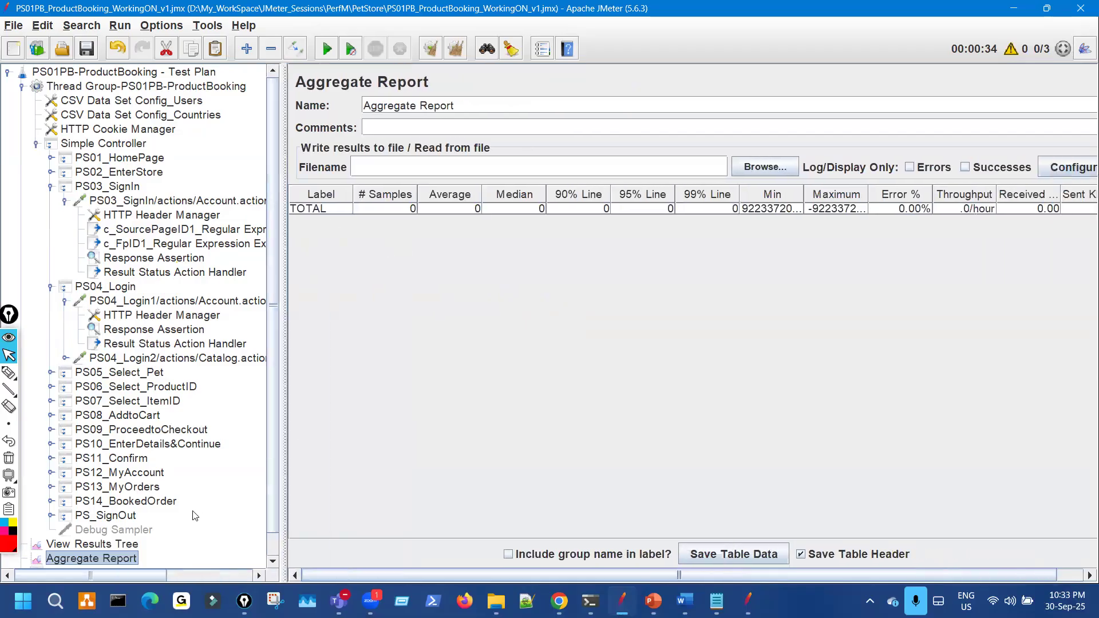
# Step: Run the test plan with View Results Tree open and expand the red PS04_Login result
pyautogui.click(128, 547)
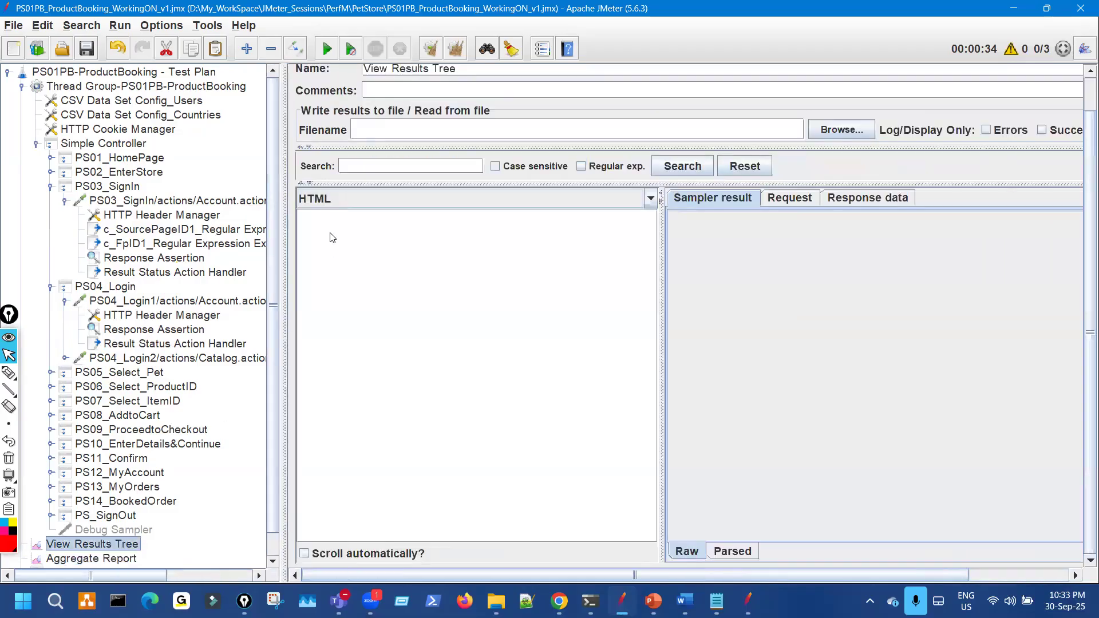
pyautogui.click(325, 50)
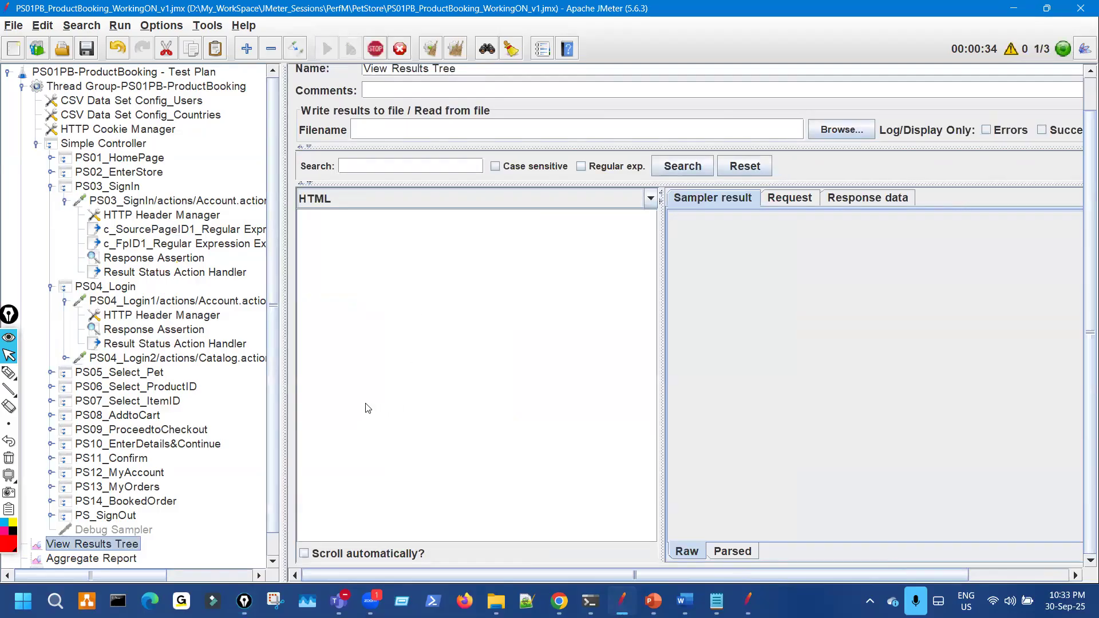
pyautogui.moveTo(216, 306); pyautogui.dragTo(244, 282)
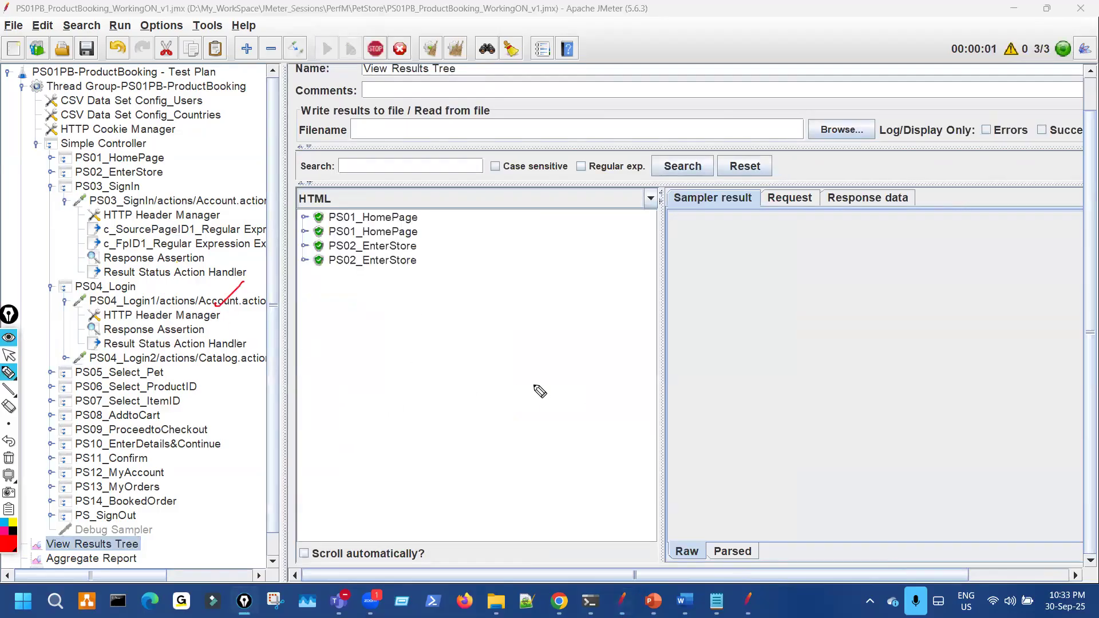
pyautogui.moveTo(379, 408); pyautogui.dragTo(403, 390)
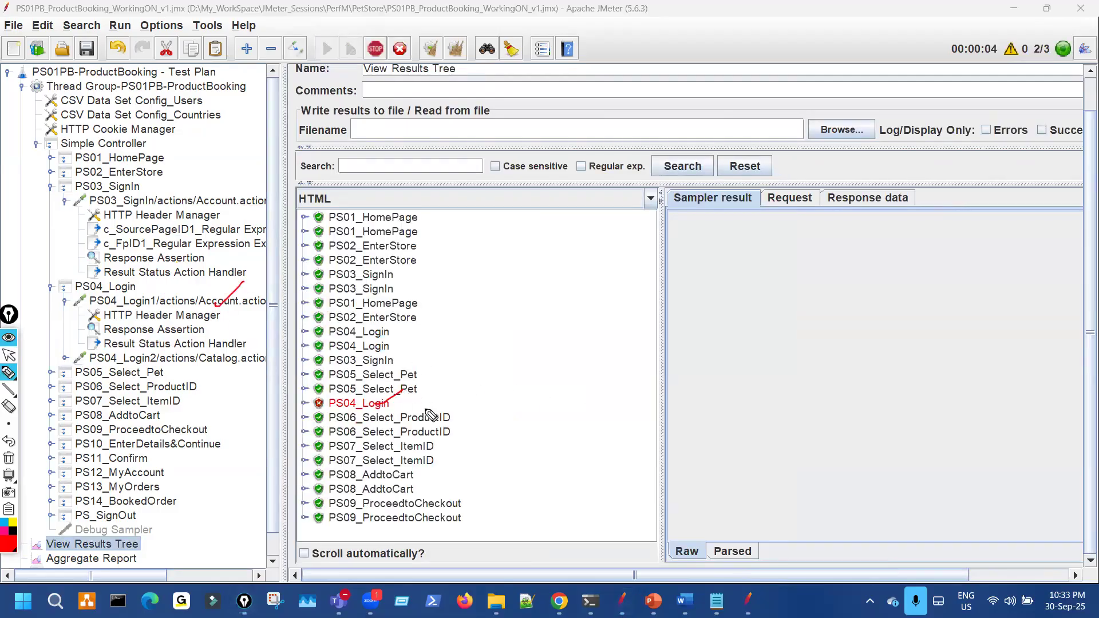
pyautogui.press('Escape')
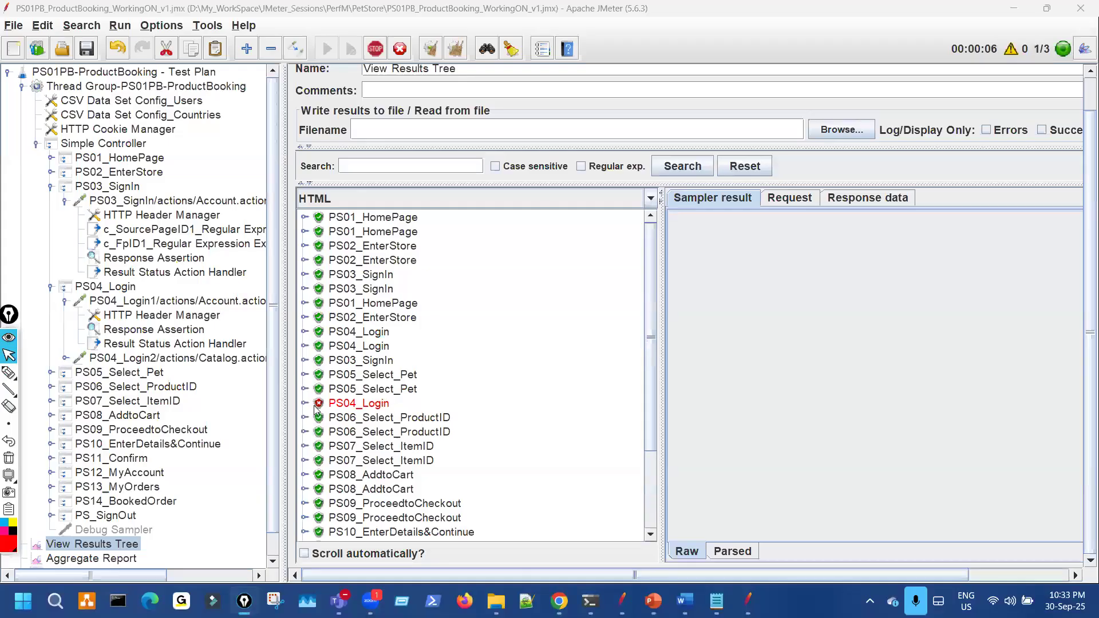
pyautogui.click(304, 404)
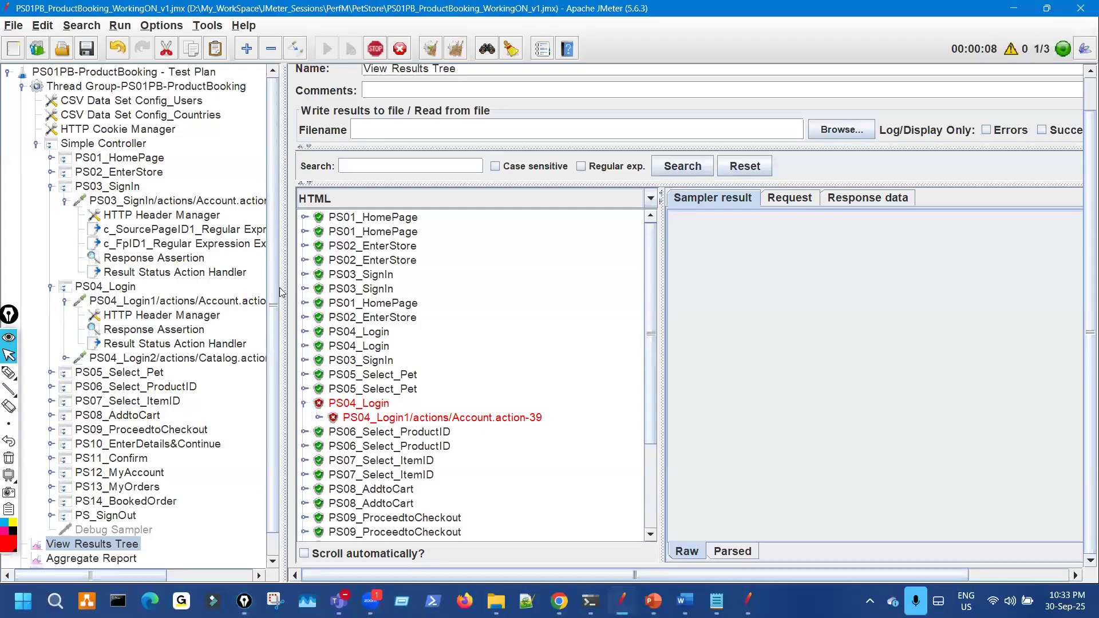
# Step: Widen the test plan tree, mark the failed PS04_Login1 request, its Result Status Action Handler and PS04_Login2 in red, and clear the marks
pyautogui.moveTo(451, 264); pyautogui.dragTo(453, 265)
pyautogui.hotkey('ctrl', 'shift', '3')
pyautogui.moveTo(284, 295); pyautogui.dragTo(288, 294)
pyautogui.moveTo(687, 407); pyautogui.dragTo(716, 402)
pyautogui.moveTo(140, 344); pyautogui.dragTo(170, 334)
pyautogui.moveTo(269, 361); pyautogui.dragTo(290, 356)
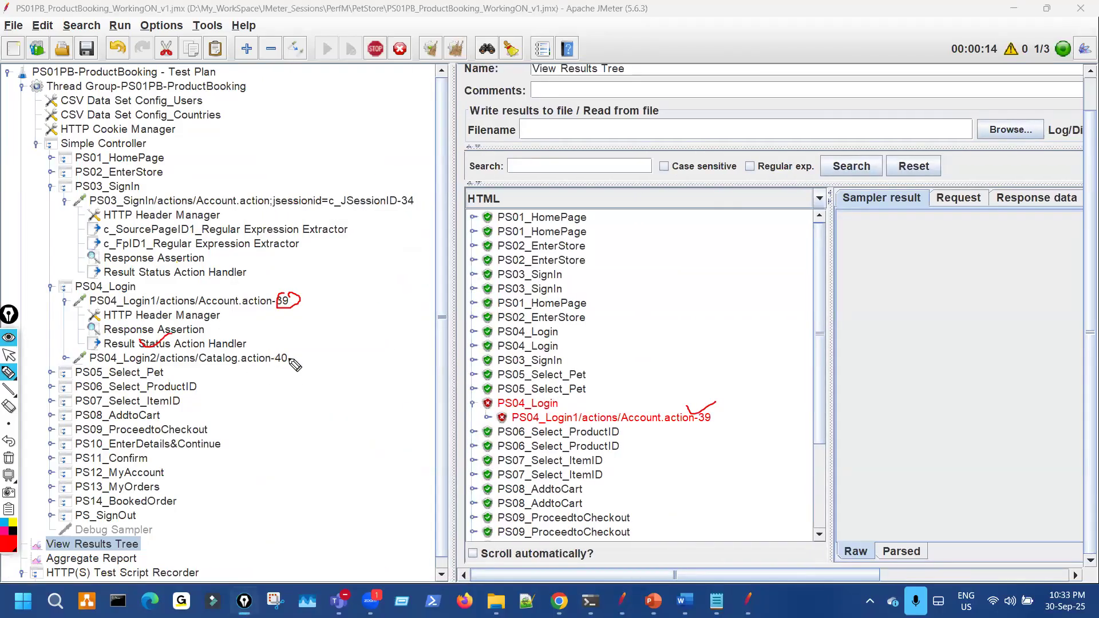
pyautogui.moveTo(683, 428); pyautogui.dragTo(704, 428)
pyautogui.press('Escape')
# Step: Mark the requests from PS05_Select_Pet to PS12_MyAccount in the test plan with a red arrow and a cross, and clear the marks
pyautogui.scroll(-3, 596, 438)
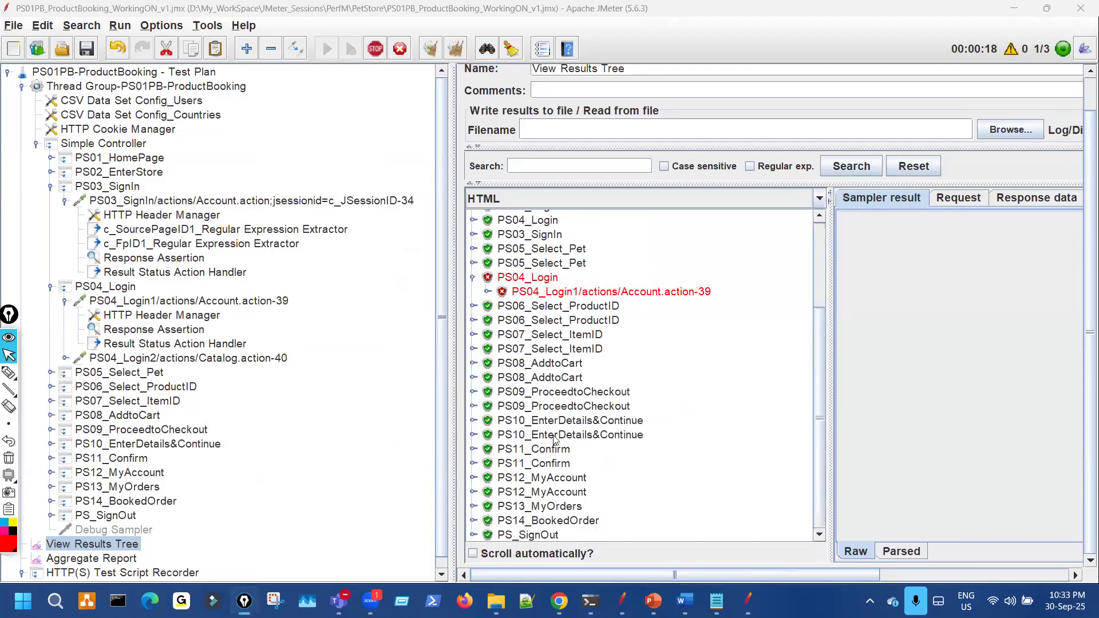
pyautogui.hotkey('ctrl', 'shift', '3')
pyautogui.moveTo(180, 366); pyautogui.dragTo(192, 475)
pyautogui.moveTo(138, 412)
pyautogui.mouseDown()
pyautogui.moveTo(189, 437)
pyautogui.moveTo(163, 427)
pyautogui.mouseUp()
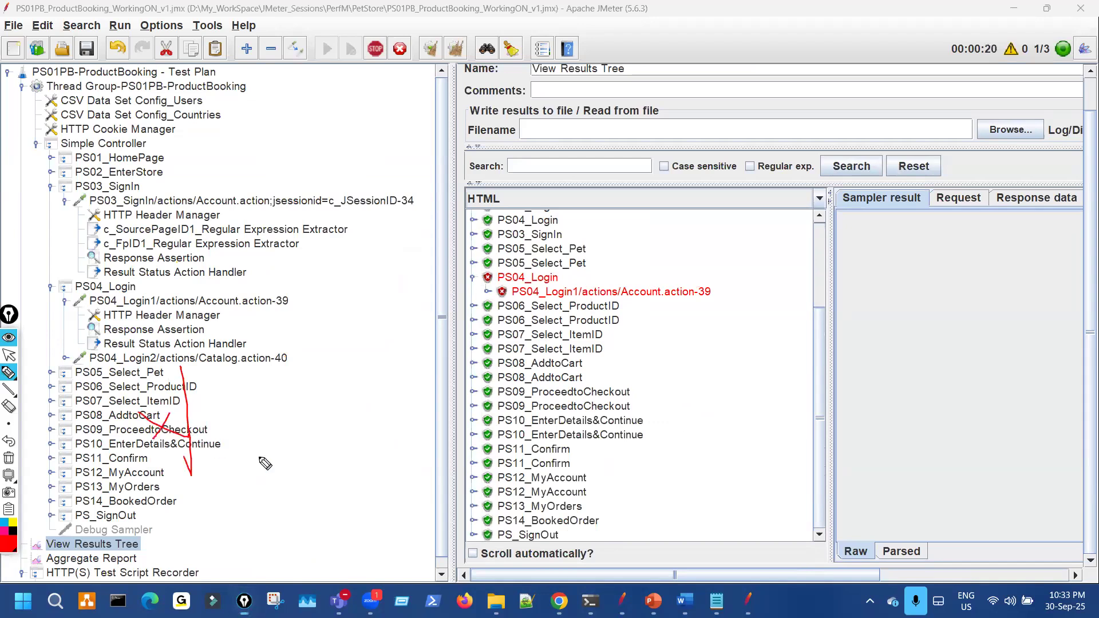
pyautogui.press('Escape')
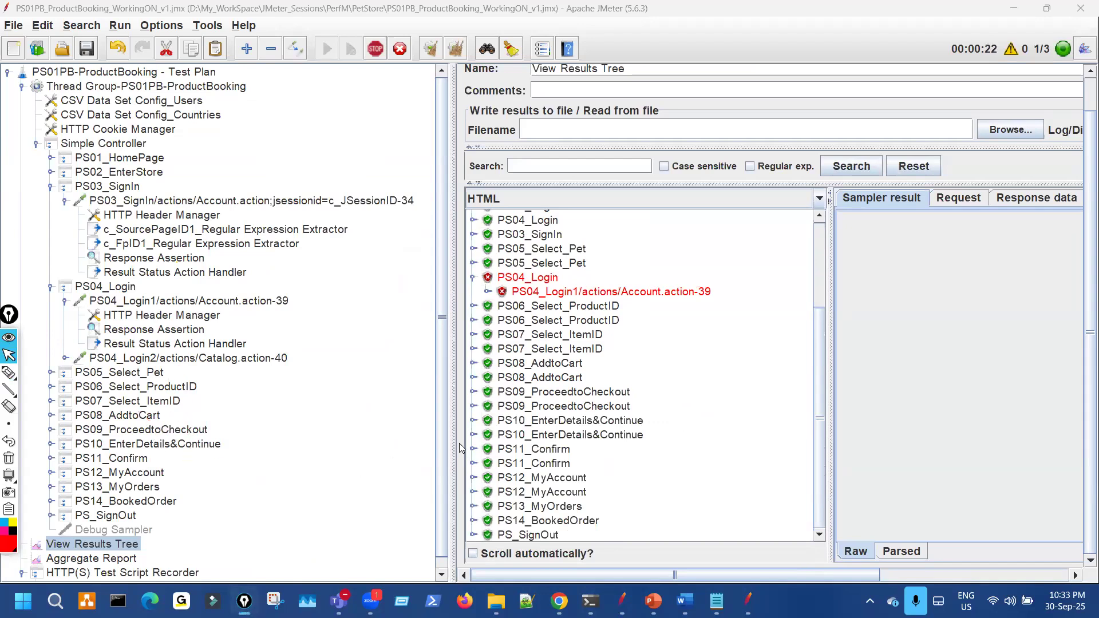
# Step: Mark the results following the failed PS04_Login in View Results Tree with red strokes and clear them
pyautogui.hotkey('ctrl', 'shift', '3')
pyautogui.moveTo(610, 302)
pyautogui.mouseDown()
pyautogui.moveTo(622, 310)
pyautogui.moveTo(618, 327)
pyautogui.mouseUp()
pyautogui.moveTo(610, 332); pyautogui.dragTo(596, 376)
pyautogui.moveTo(660, 419)
pyautogui.mouseDown()
pyautogui.moveTo(678, 413)
pyautogui.moveTo(699, 438)
pyautogui.mouseUp()
pyautogui.moveTo(667, 456); pyautogui.dragTo(640, 464)
pyautogui.hotkey('ctrl', 'shift', '7')
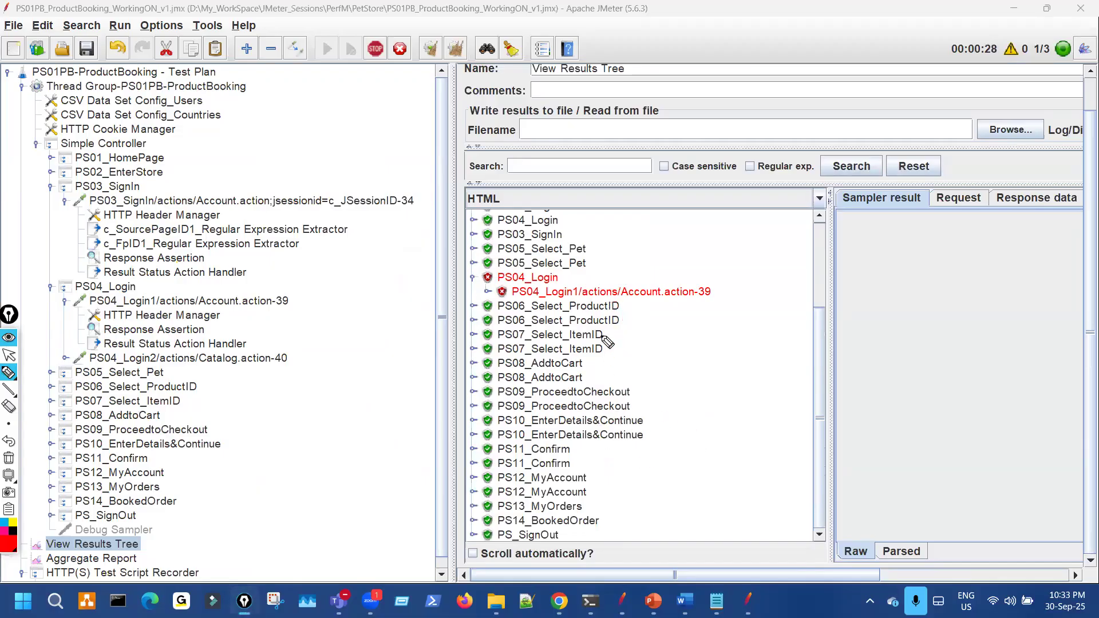
# Step: Draw a red line beside the requests after login, and open the Aggregate Report with the test plan tree narrowed
pyautogui.moveTo(233, 343); pyautogui.dragTo(232, 467)
pyautogui.hotkey('ctrl', 'shift', '1')
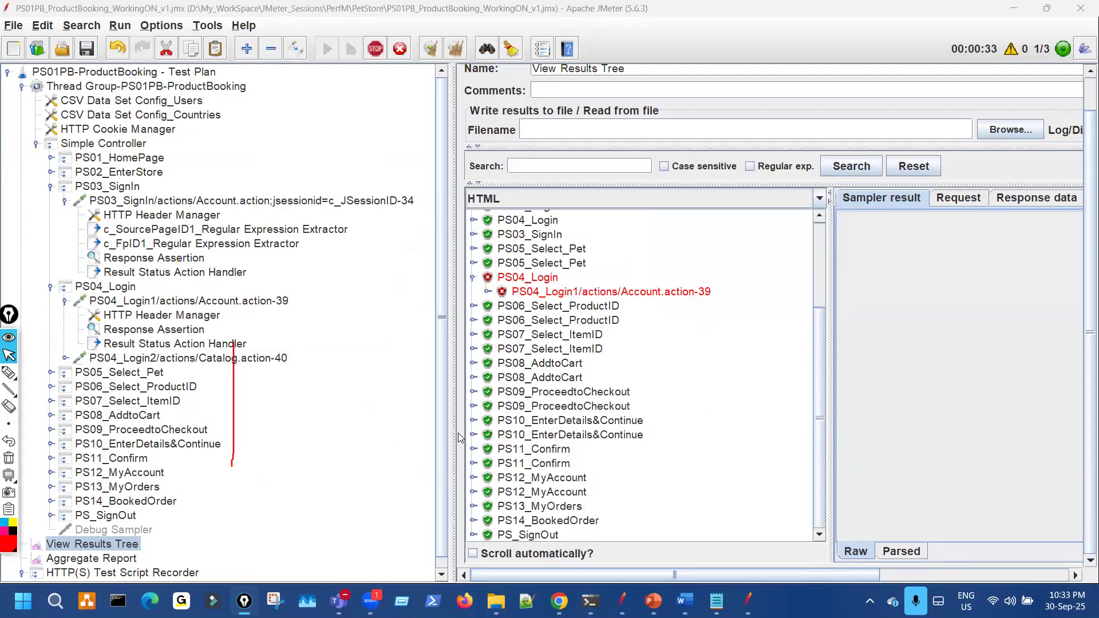
pyautogui.press('Down')
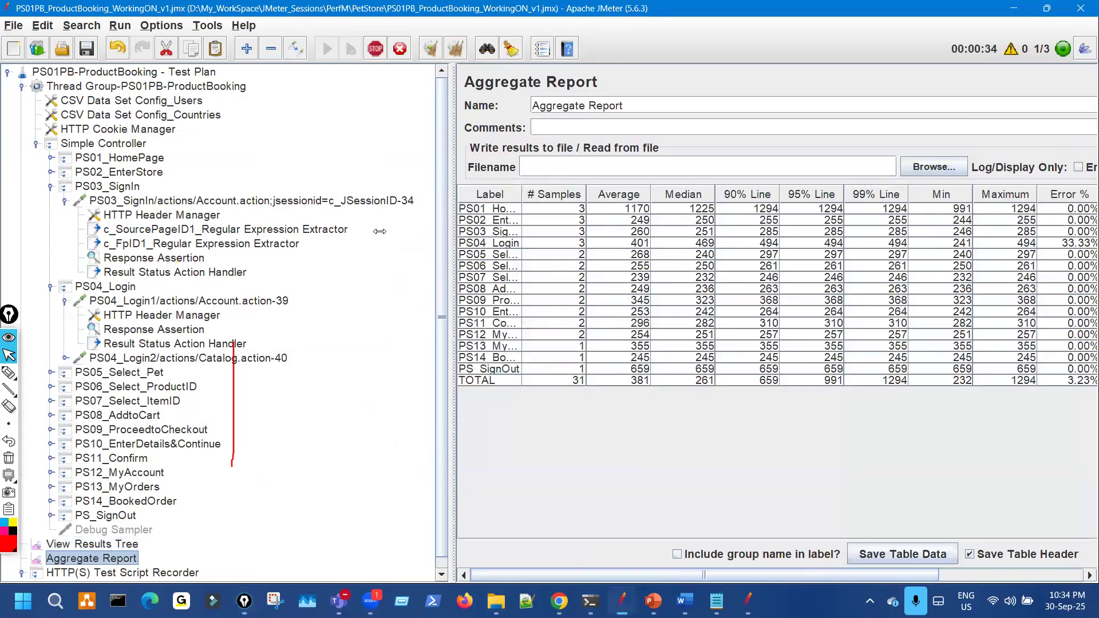
pyautogui.moveTo(454, 229); pyautogui.dragTo(306, 229)
# Step: Mark the sample counts and the PS04_Login error percentage in the Aggregate Report, and clear all marks
pyautogui.moveTo(375, 195)
pyautogui.mouseDown()
pyautogui.moveTo(461, 195)
pyautogui.moveTo(505, 242)
pyautogui.moveTo(522, 228)
pyautogui.moveTo(514, 213)
pyautogui.moveTo(495, 233)
pyautogui.mouseUp()
pyautogui.hotkey('ctrl', 'shift', '3')
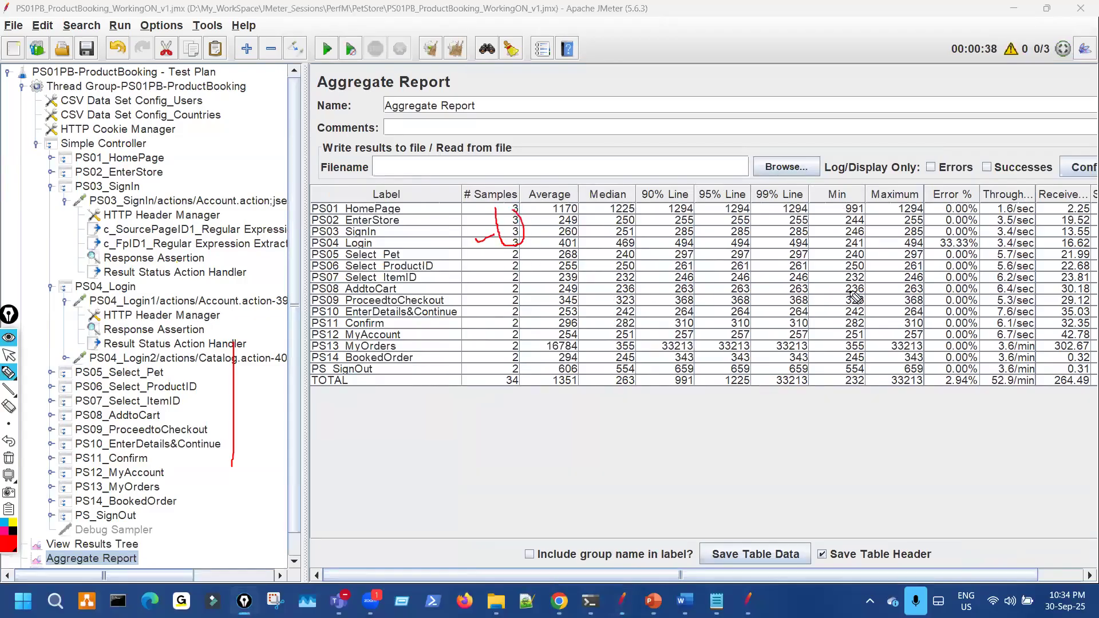
pyautogui.moveTo(942, 247); pyautogui.dragTo(976, 244)
pyautogui.moveTo(501, 260); pyautogui.dragTo(498, 334)
pyautogui.moveTo(936, 262)
pyautogui.mouseDown()
pyautogui.moveTo(945, 375)
pyautogui.moveTo(995, 300)
pyautogui.moveTo(978, 252)
pyautogui.mouseUp()
pyautogui.hotkey('ctrl', 'shift', '7')
pyautogui.hotkey('ctrl', 'shift', '2')
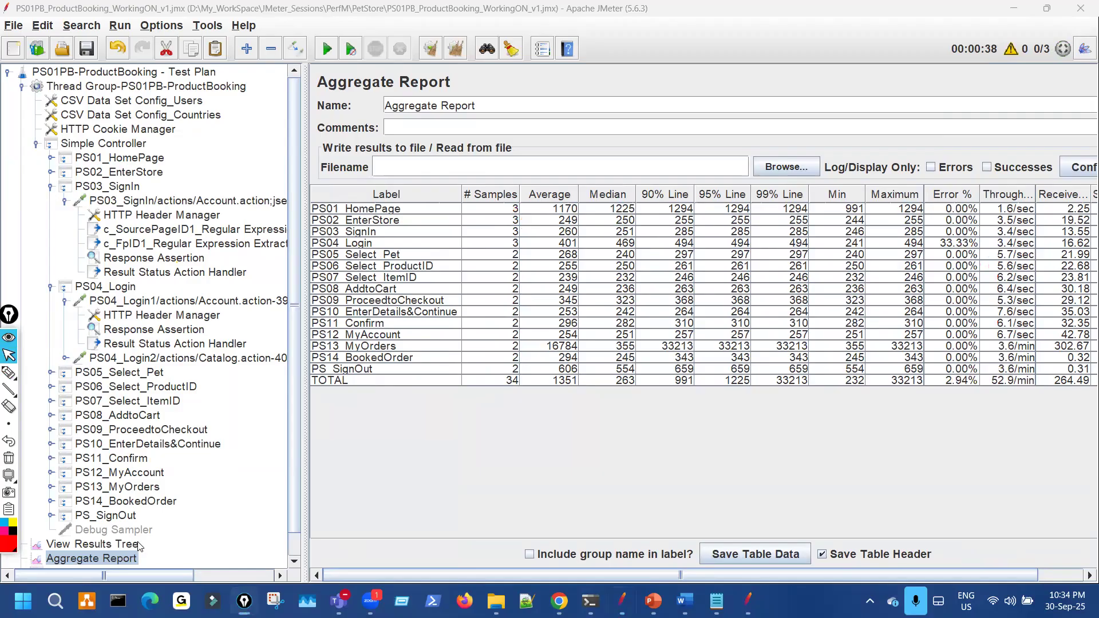
# Step: Open View Results Tree and collapse the PS03_SignIn and PS04_Login controllers with their requests
pyautogui.click(138, 545)
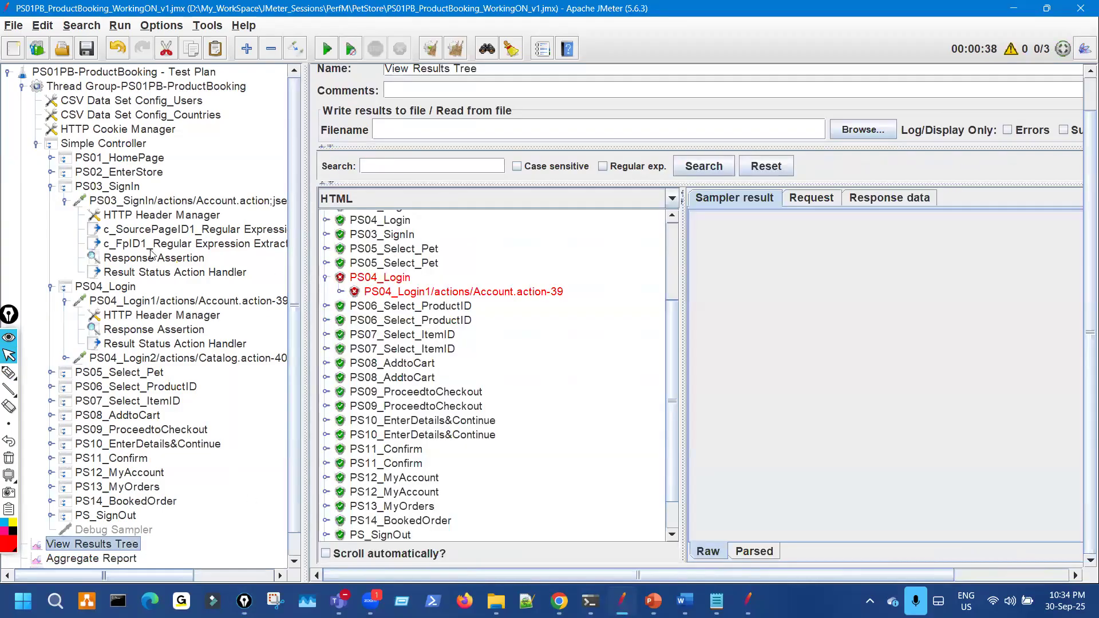
pyautogui.click(65, 200)
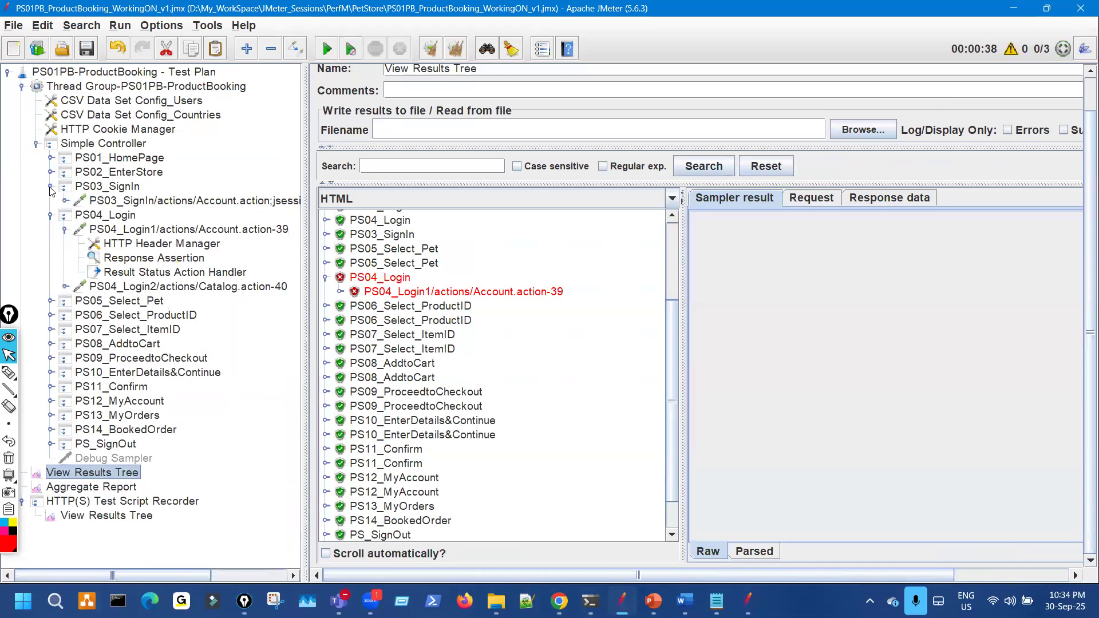
pyautogui.click(50, 186)
pyautogui.click(64, 215)
pyautogui.click(51, 200)
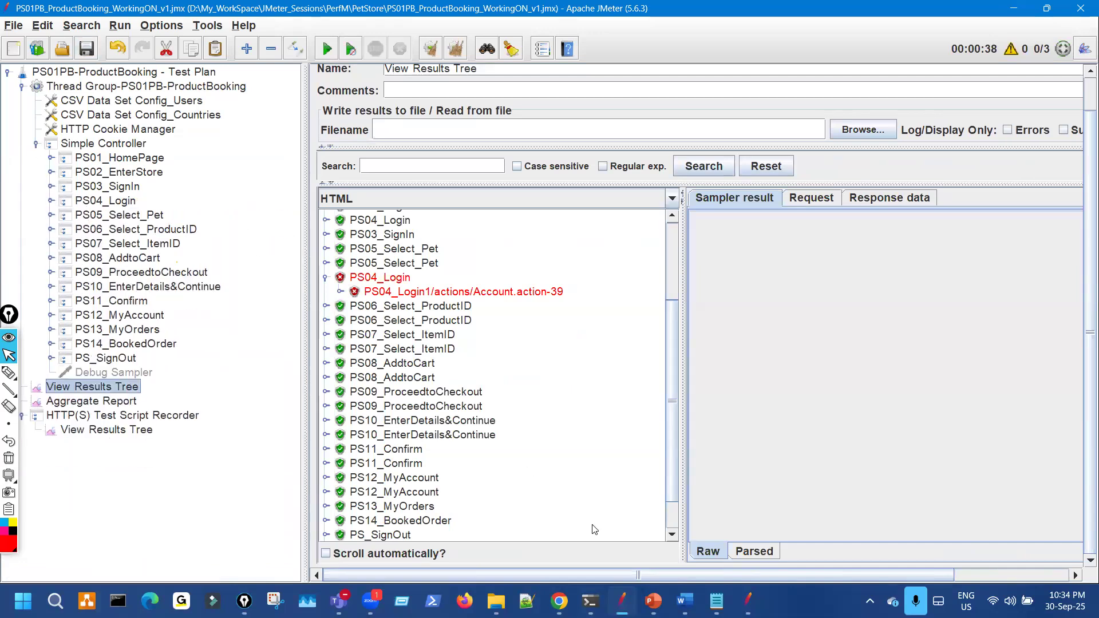
# Step: Switch to PowerPoint to review the slide's error handling step 4.15, and return to JMeter
pyautogui.click(654, 601)
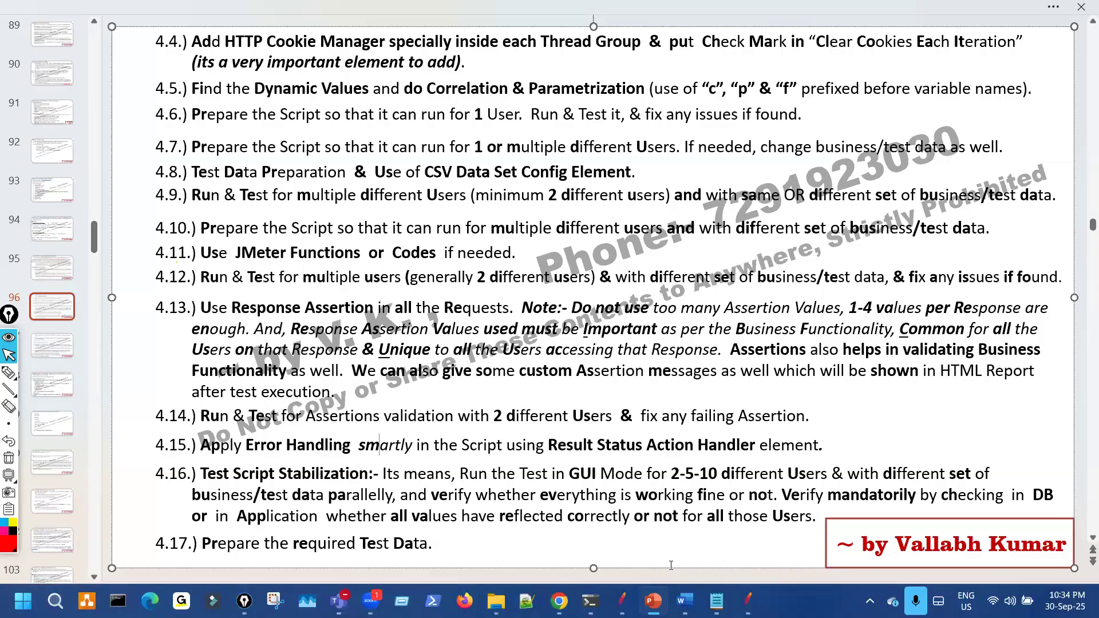
pyautogui.moveTo(621, 601)
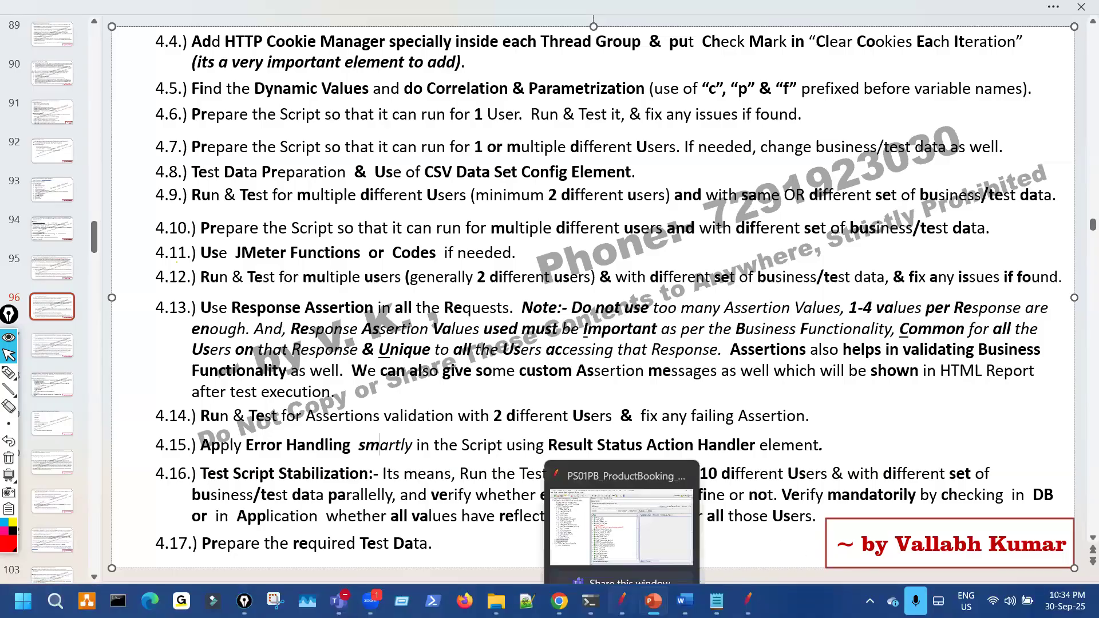
pyautogui.click(555, 497)
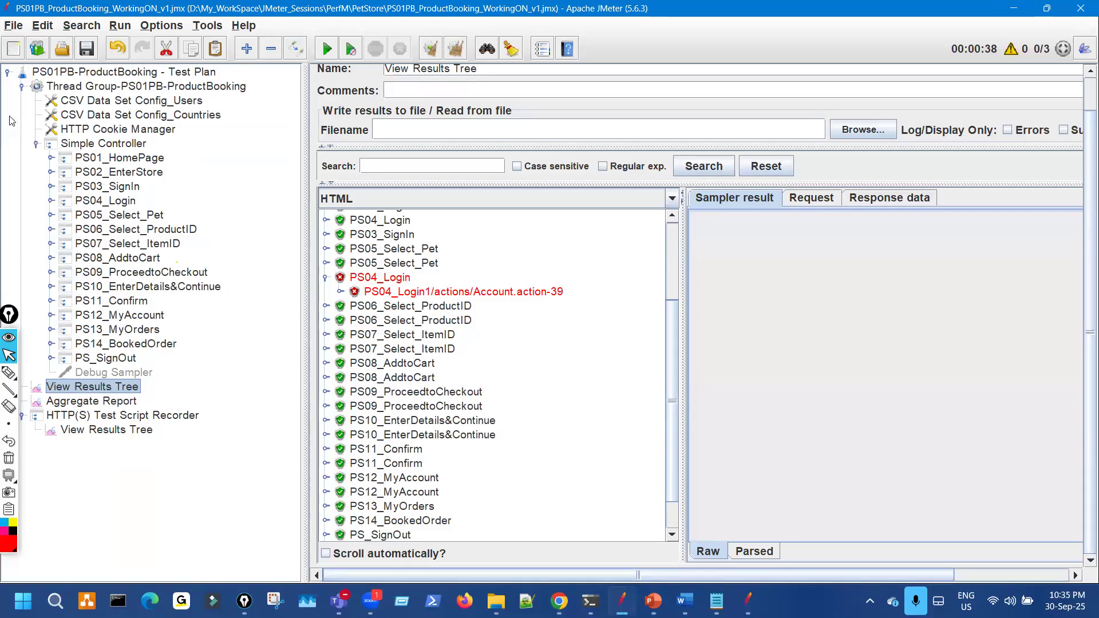
# Step: Save the test plan and inspect the elements under the PS10_EnterDetails&Continue and PS05_Select_Pet controllers, collapsing PS05_Select_Pet again
pyautogui.click(87, 51)
pyautogui.click(51, 287)
pyautogui.click(64, 301)
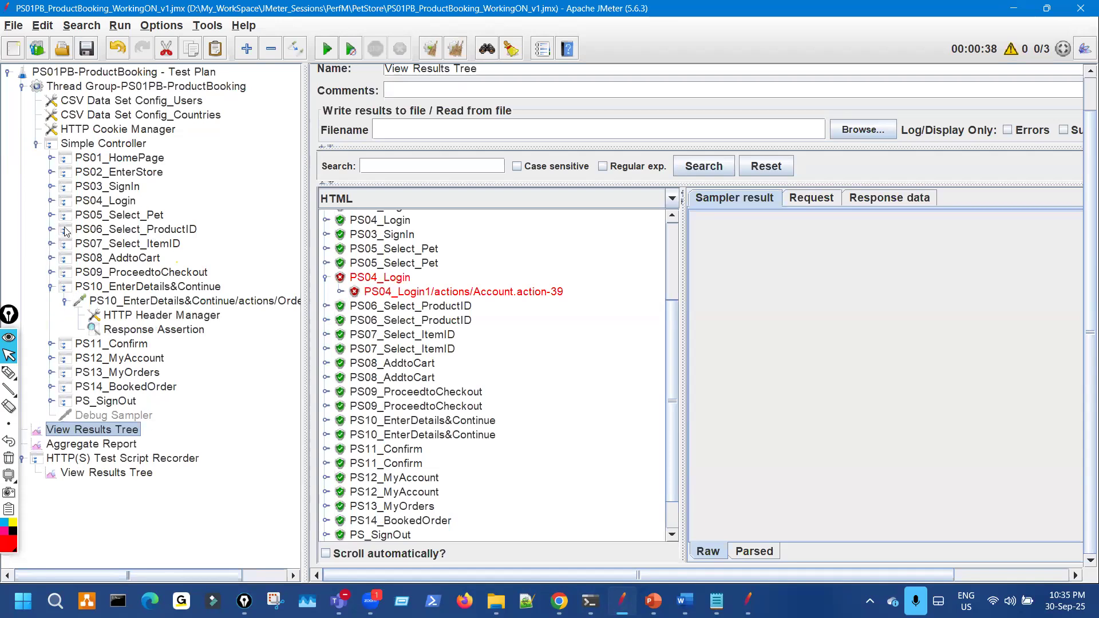
pyautogui.click(51, 215)
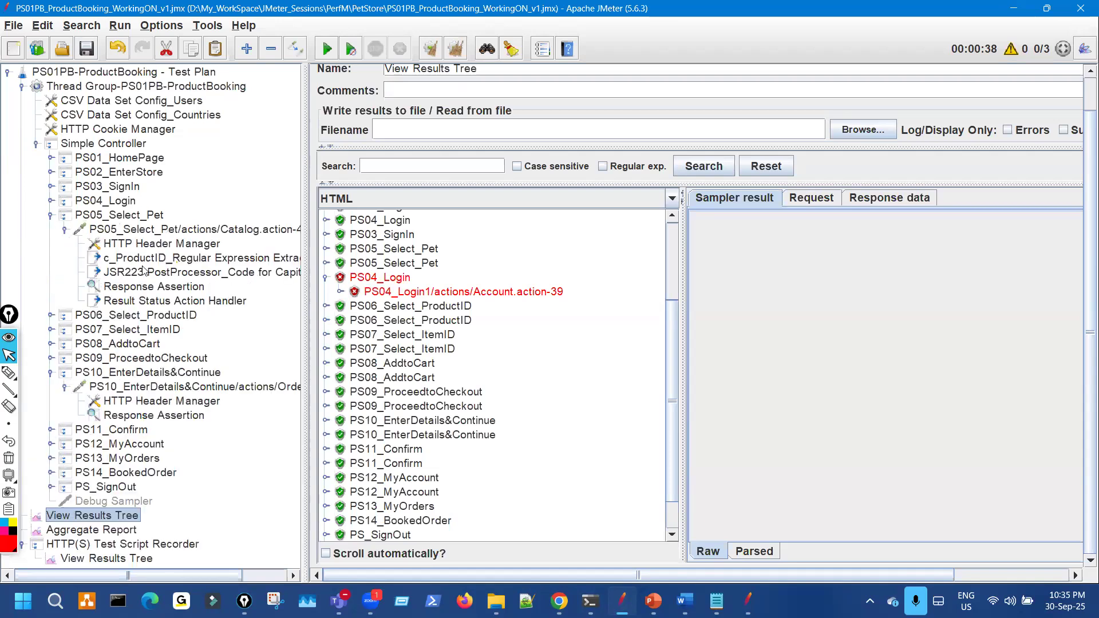
pyautogui.click(64, 232)
pyautogui.click(51, 215)
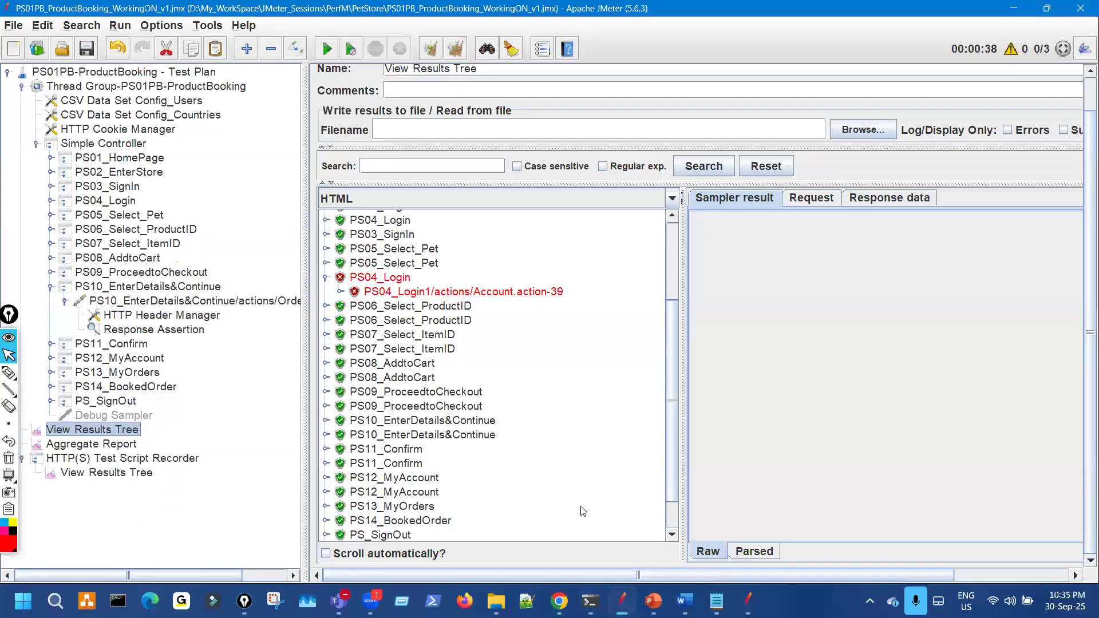
# Step: Switch to the Word course outline and add "& IF Controller" in bold after Result Status Action Handler in the Error Handling bullet
pyautogui.click(685, 601)
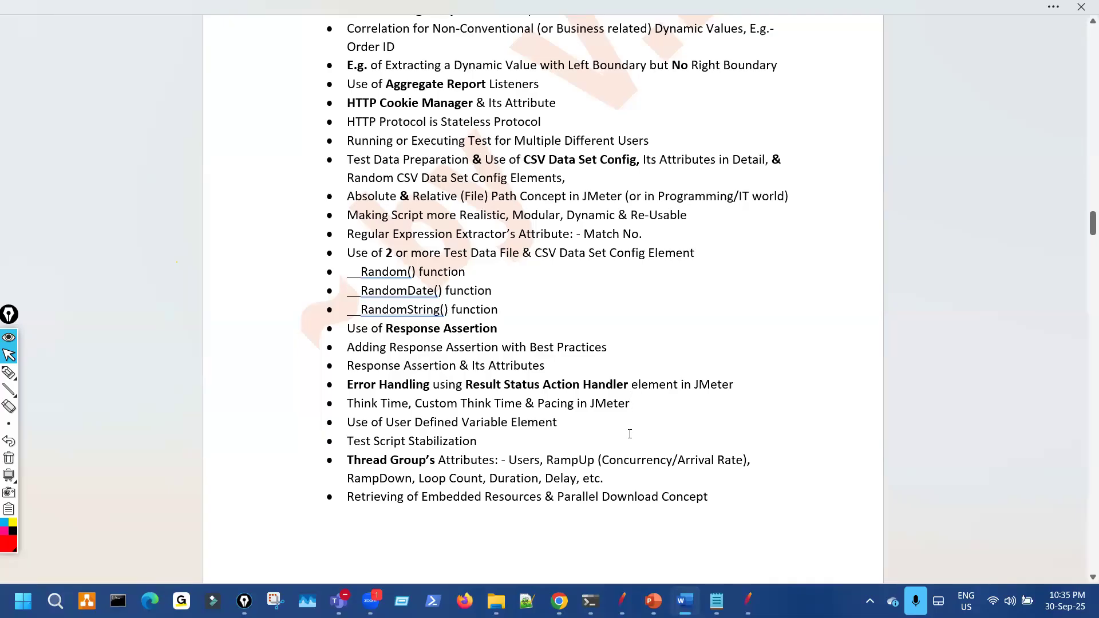
pyautogui.write('& IF Controller')
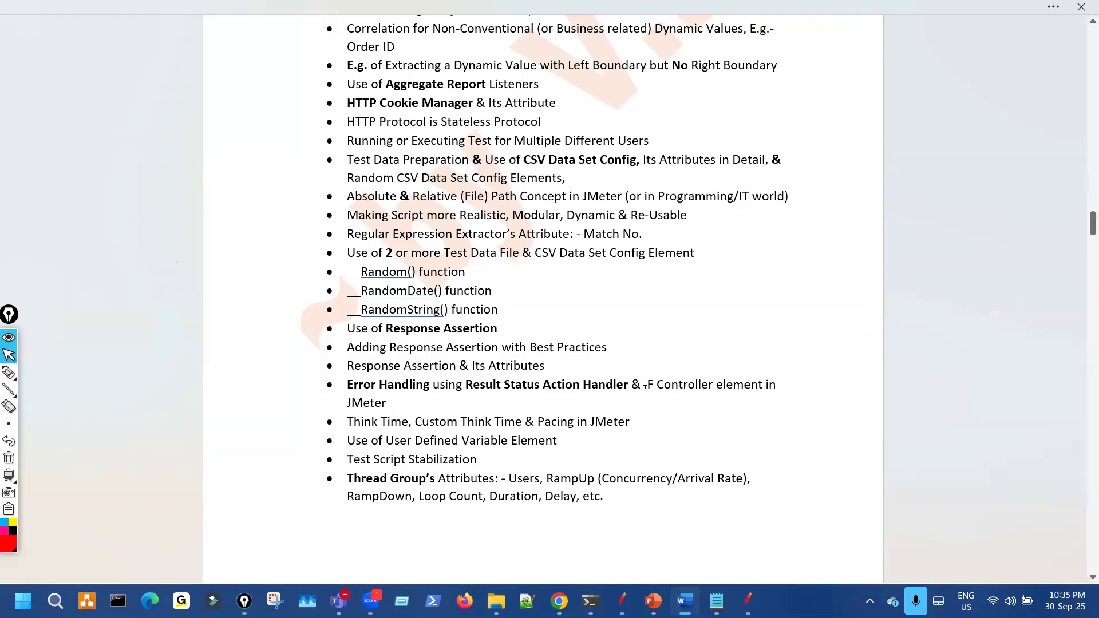
pyautogui.moveTo(633, 384); pyautogui.dragTo(716, 384)
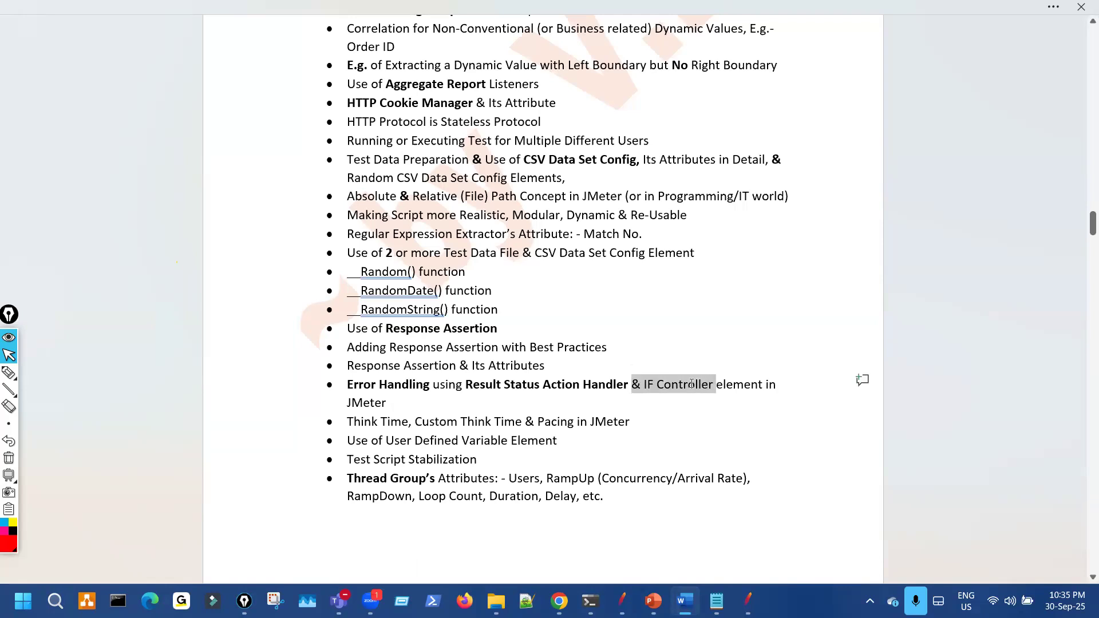
pyautogui.hotkey('ctrl', 'b')
pyautogui.click(670, 417)
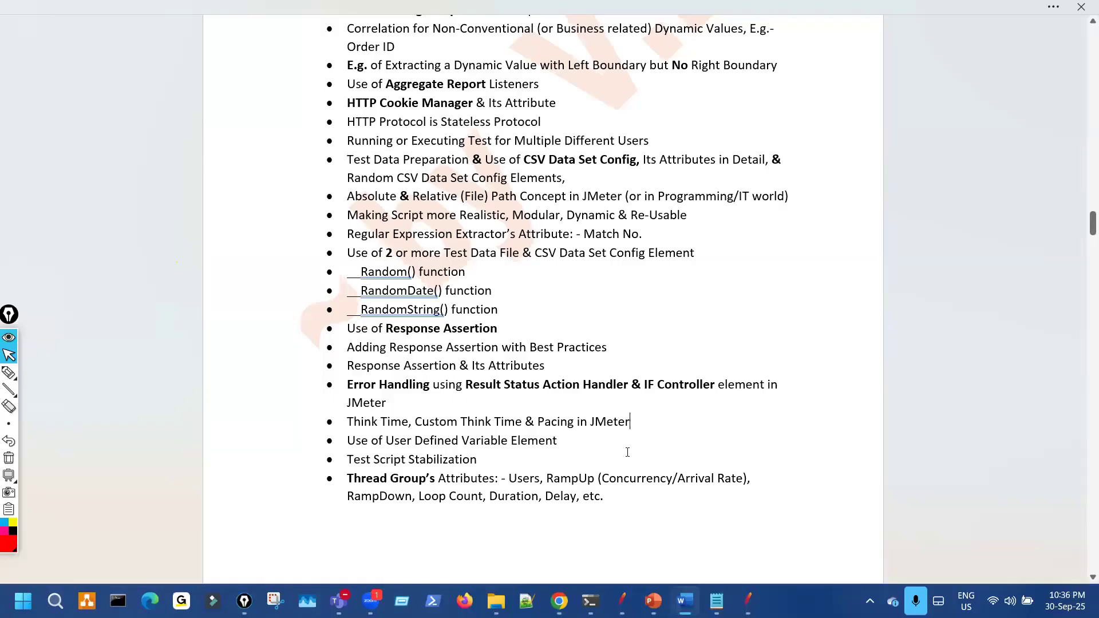
# Step: Extend the controller name in the Error Handling bullet to "IF, While, & Switch Controller"
pyautogui.click(655, 385)
pyautogui.write(', W')
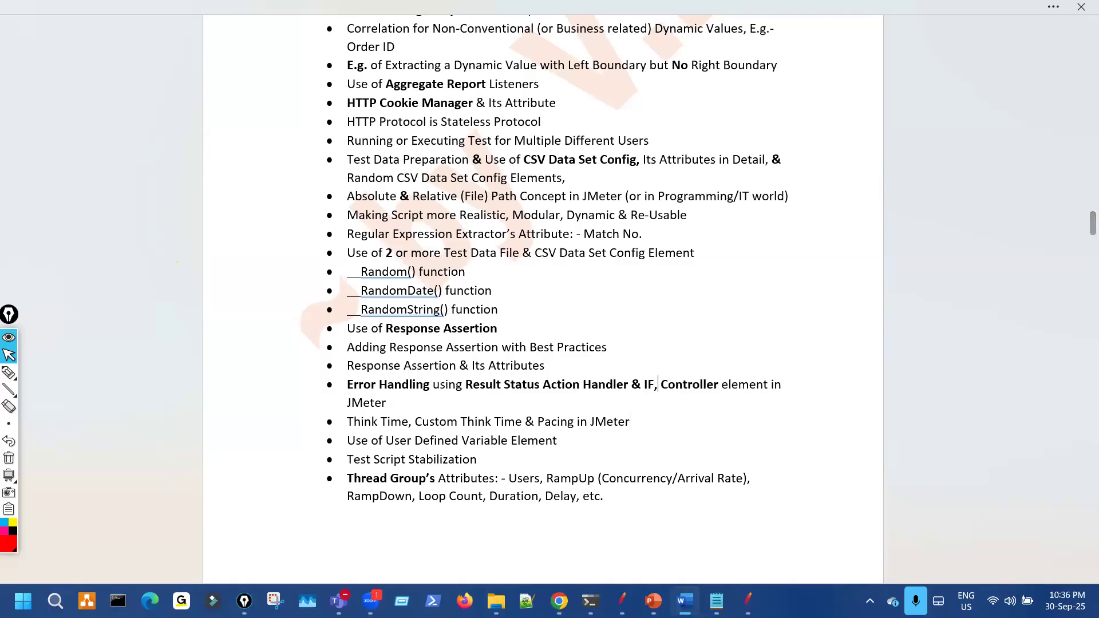
pyautogui.write('hile')
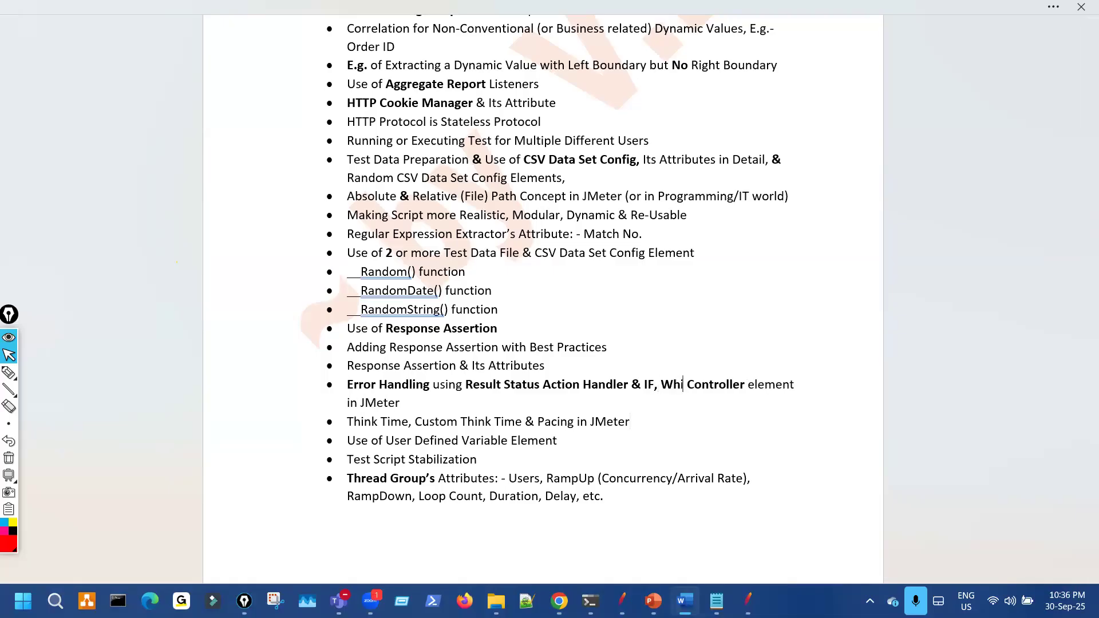
pyautogui.write(', ')
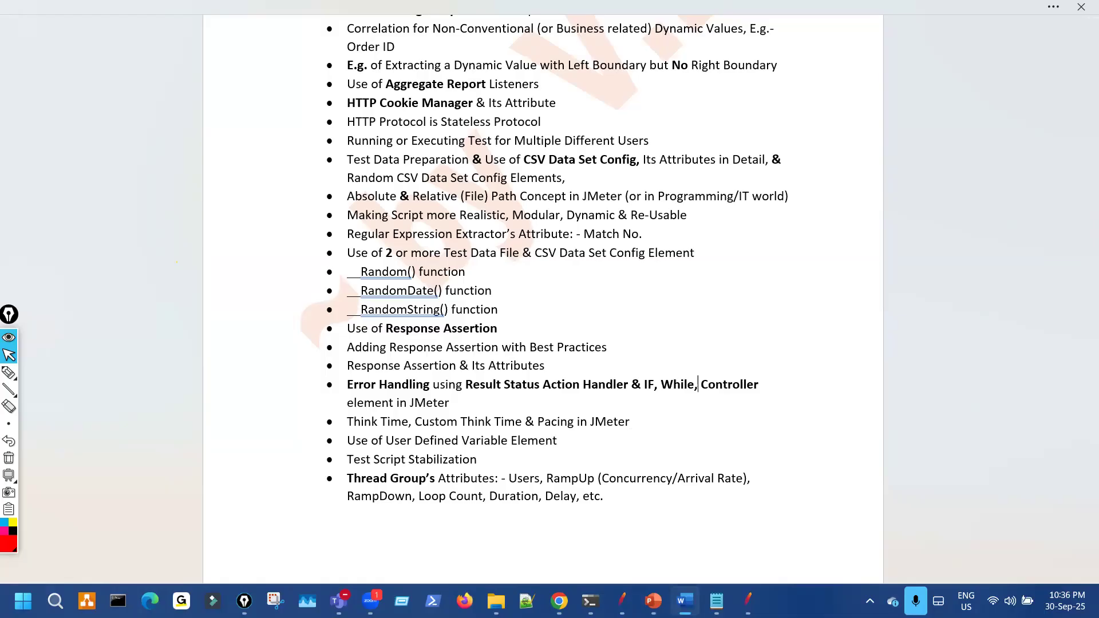
pyautogui.write('& Switch')
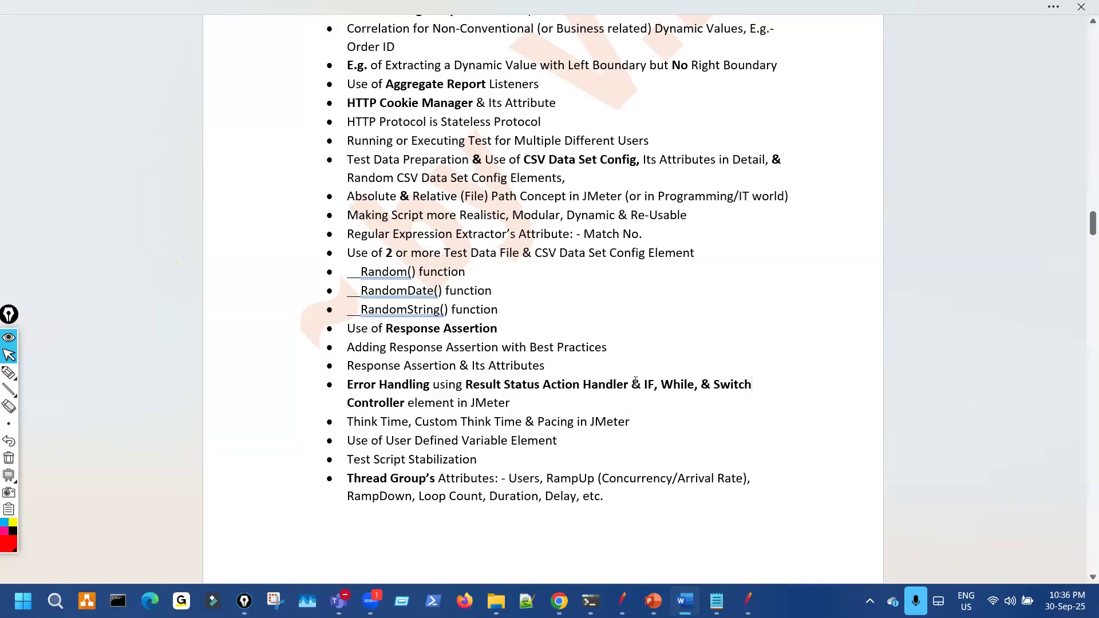
# Step: Replace the "&" before IF with "and" and change "element" to "elements" in the Error Handling bullet
pyautogui.press('BackSpace')
pyautogui.write('and')
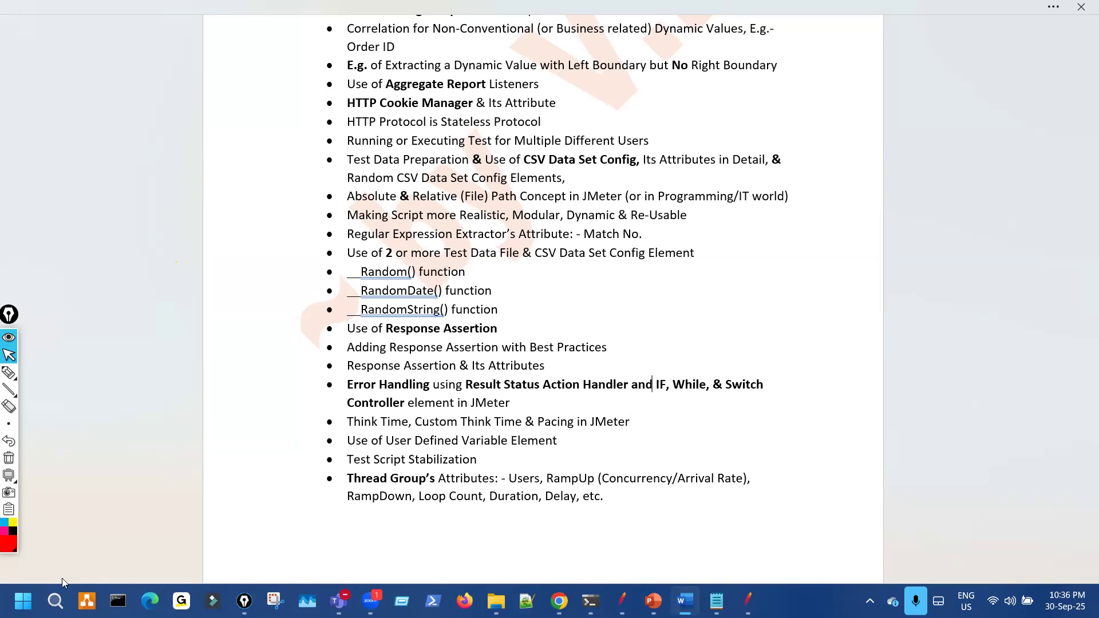
pyautogui.click(452, 403)
pyautogui.write('s')
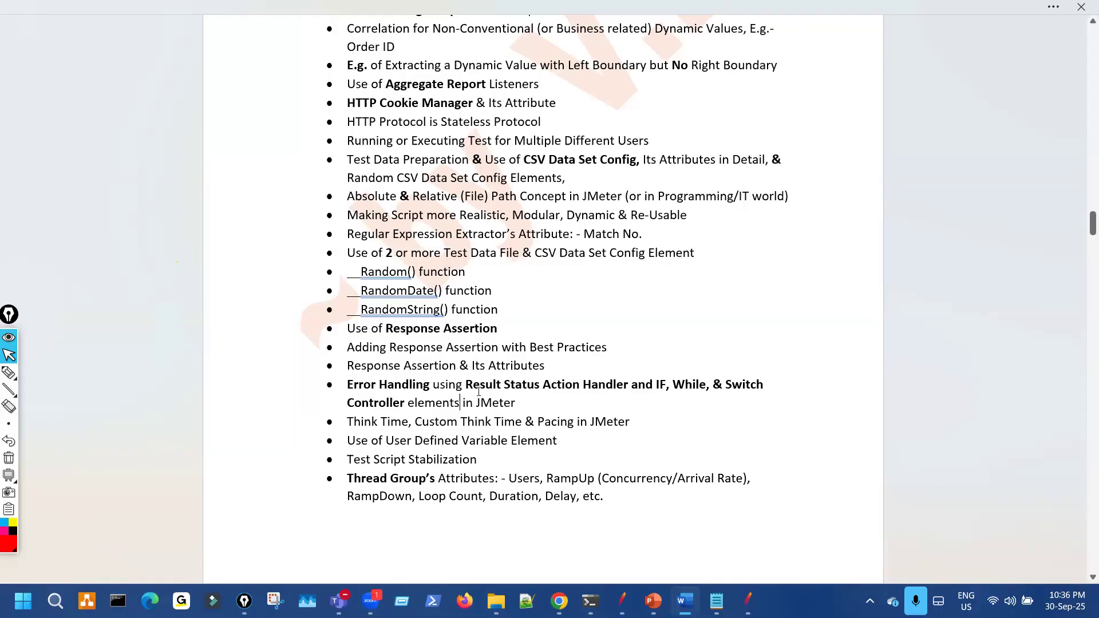
# Step: Highlight the Result Status Action Handler and the IF, While and Switch Controller wording in the Error Handling bullet for review
pyautogui.moveTo(476, 386); pyautogui.dragTo(638, 395)
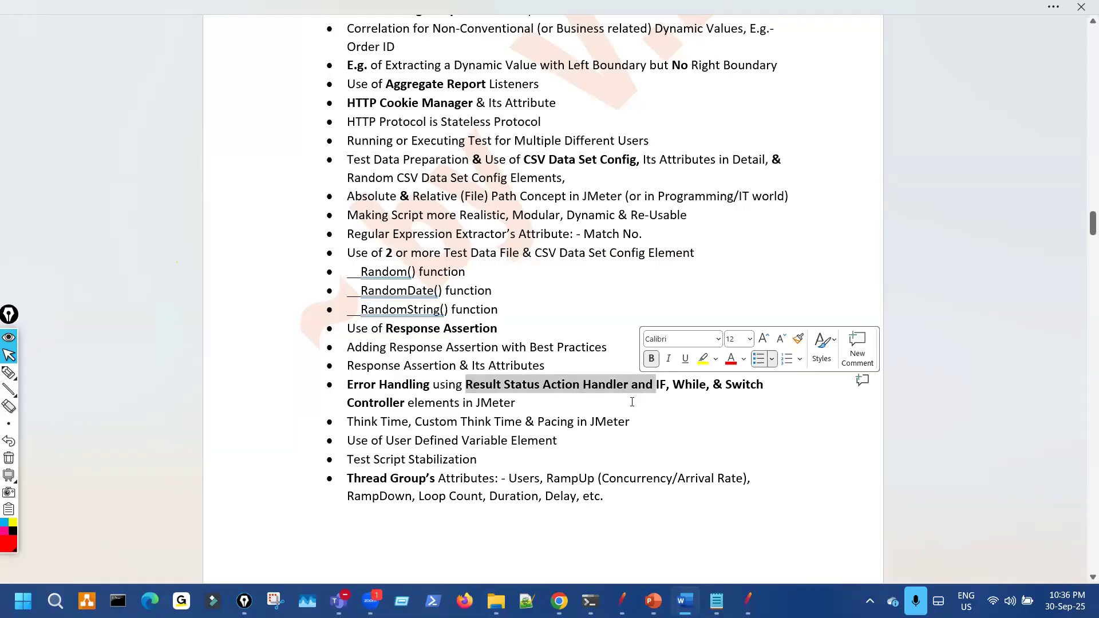
pyautogui.click(504, 385)
pyautogui.keyDown('shift'); pyautogui.click(613, 378); pyautogui.keyUp('shift')
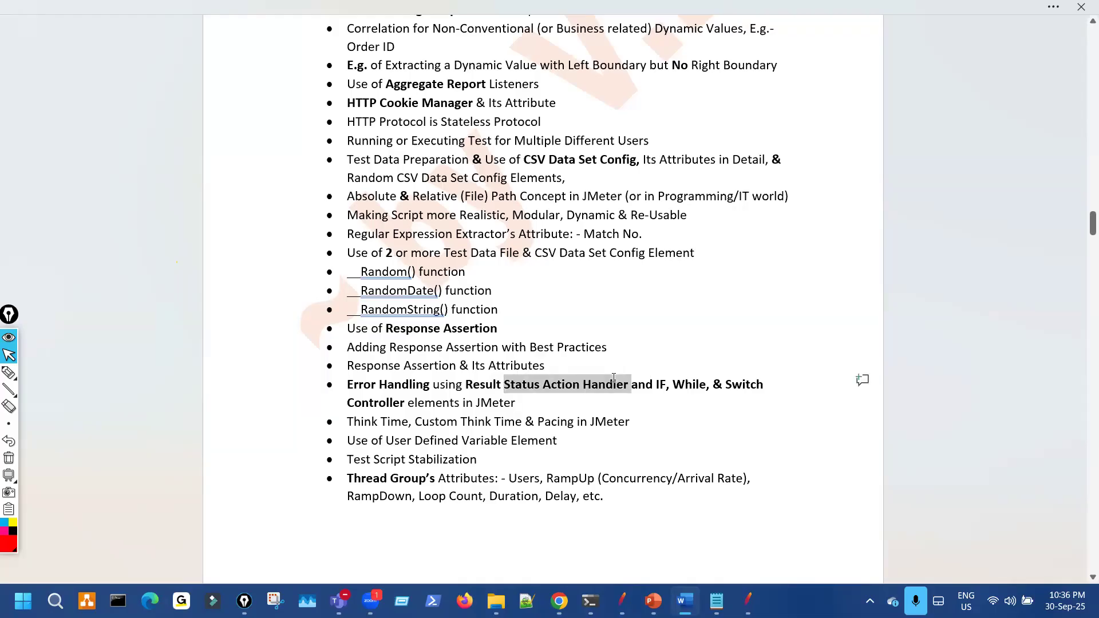
pyautogui.click(659, 440)
pyautogui.moveTo(657, 390); pyautogui.dragTo(766, 390)
pyautogui.click(660, 426)
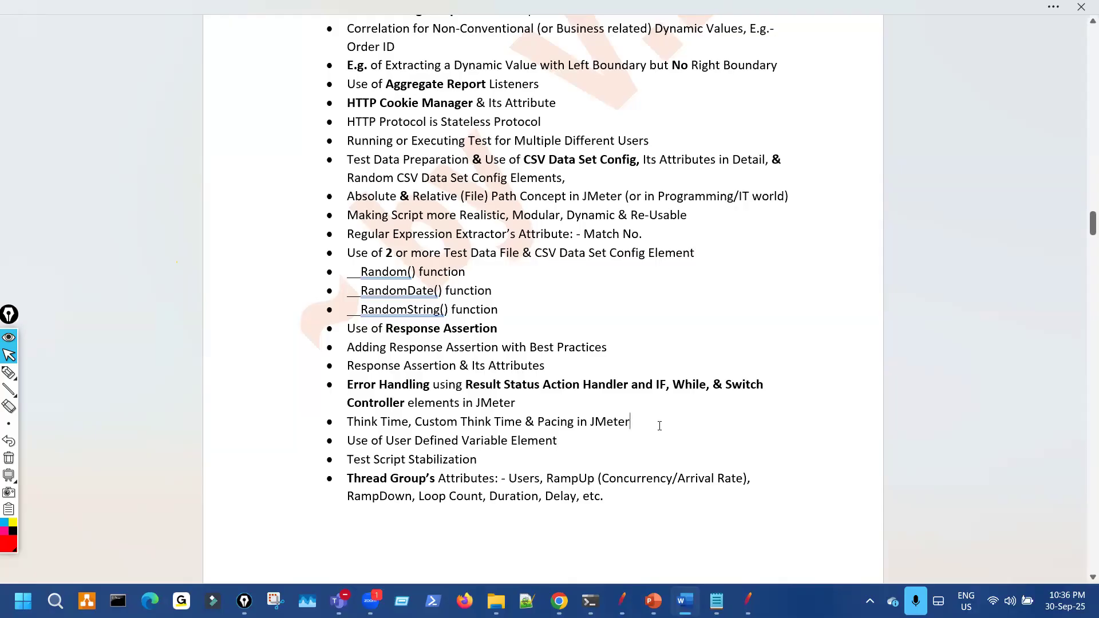
pyautogui.moveTo(412, 384); pyautogui.dragTo(541, 385)
pyautogui.click(641, 435)
pyautogui.moveTo(664, 384); pyautogui.dragTo(693, 385)
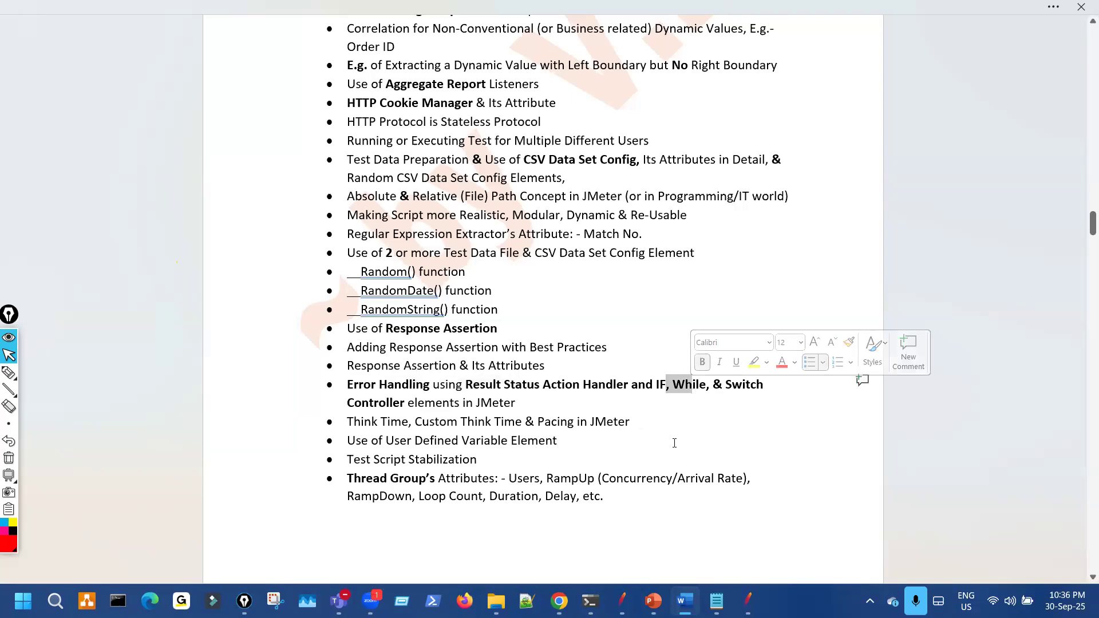
# Step: Append ":-" to the "Error Handling in JMeter" bullet just above the Day-48 heading
pyautogui.scroll(-2, 658, 475)
pyautogui.scroll(-15, 651, 486)
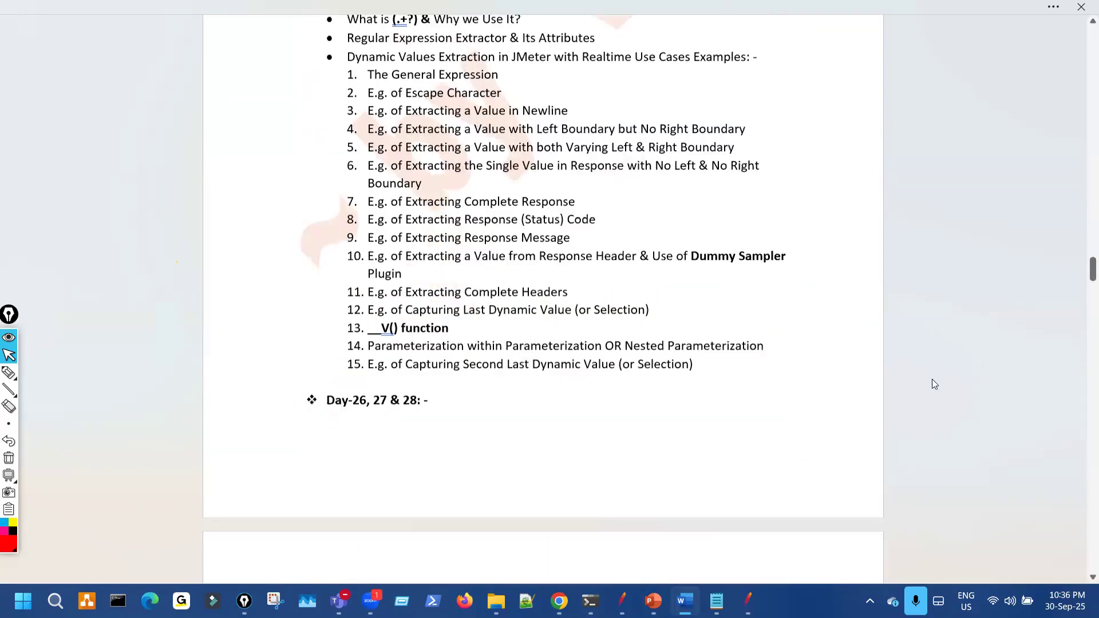
pyautogui.moveTo(1092, 269); pyautogui.dragTo(1079, 485)
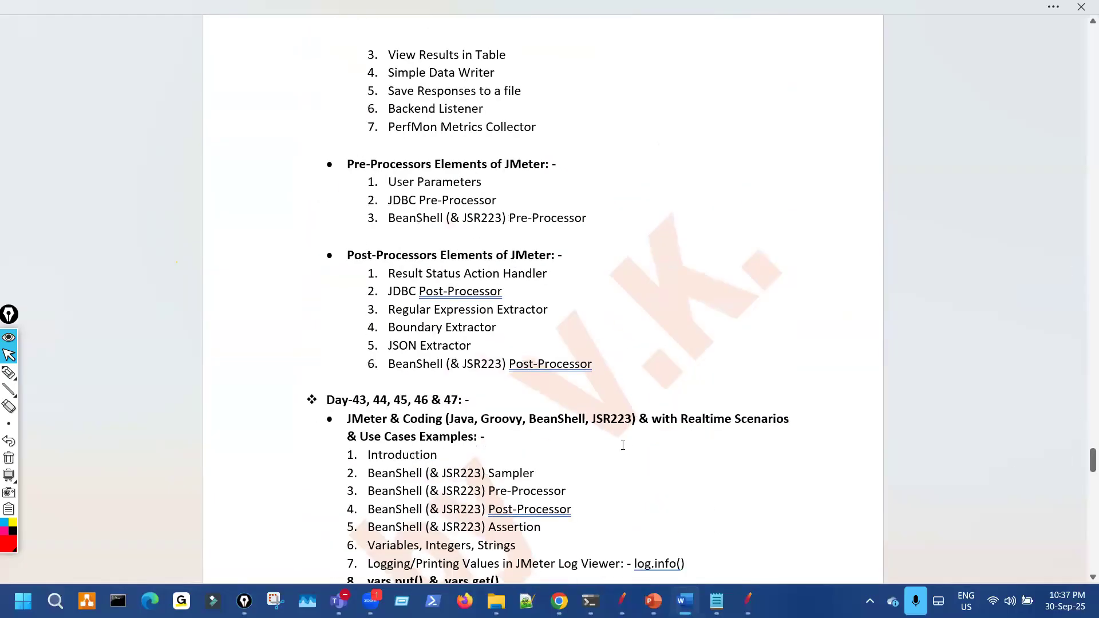
pyautogui.scroll(-12, 614, 449)
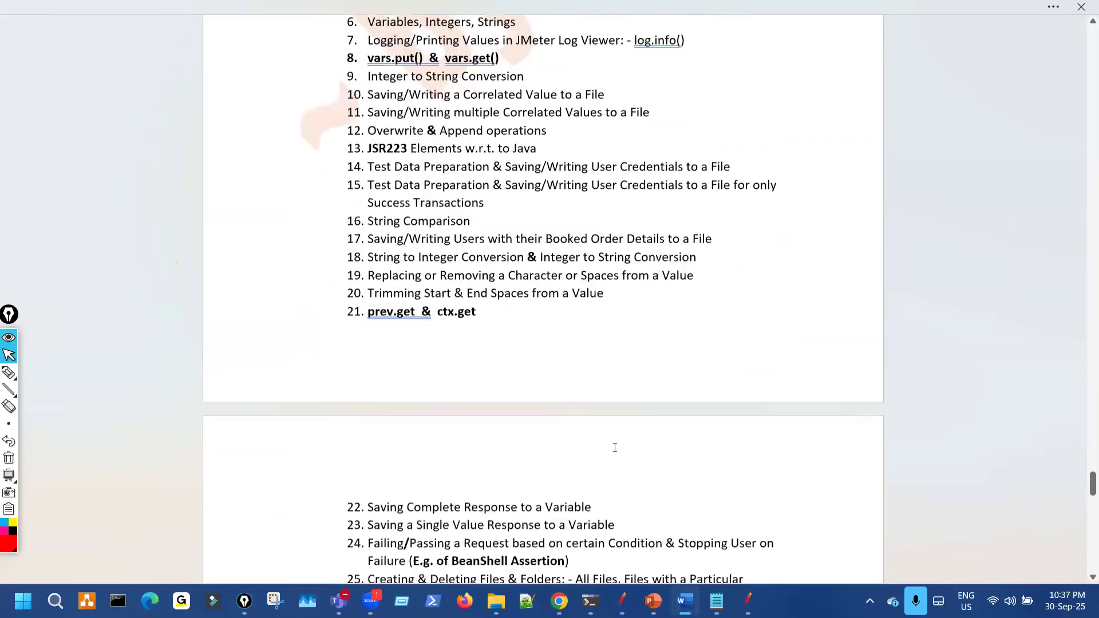
pyautogui.scroll(-3, 615, 447)
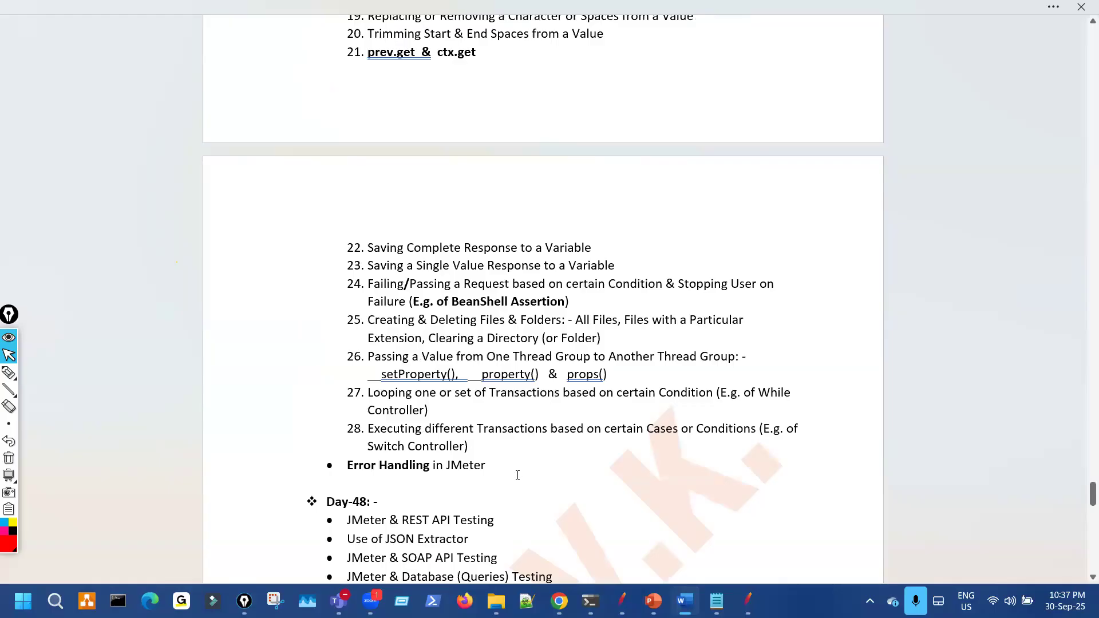
pyautogui.click(488, 465)
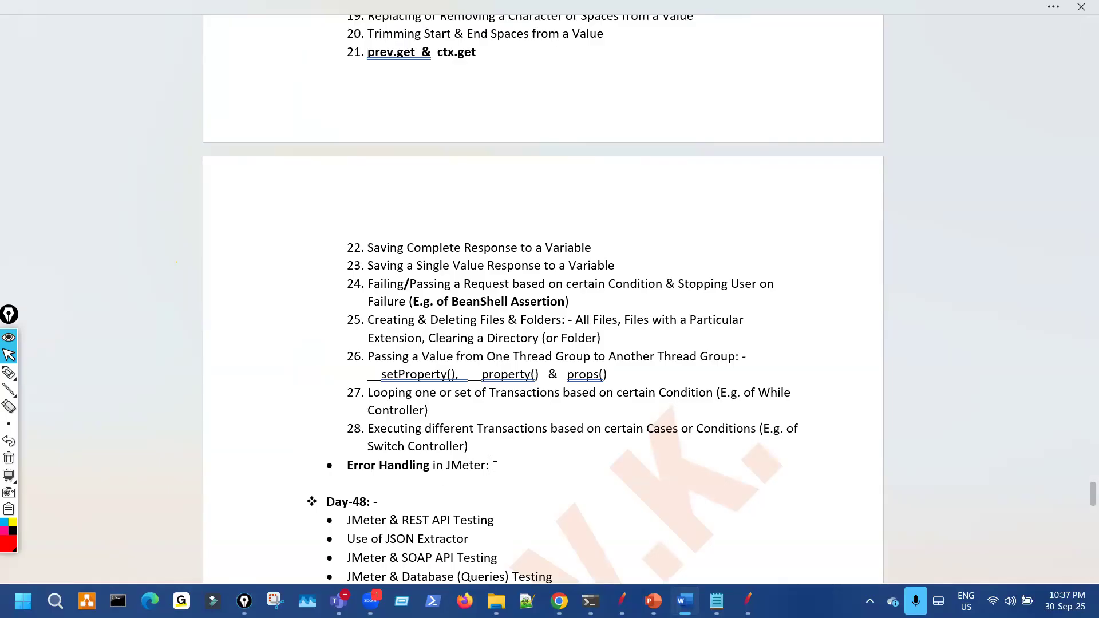
pyautogui.write(':-')
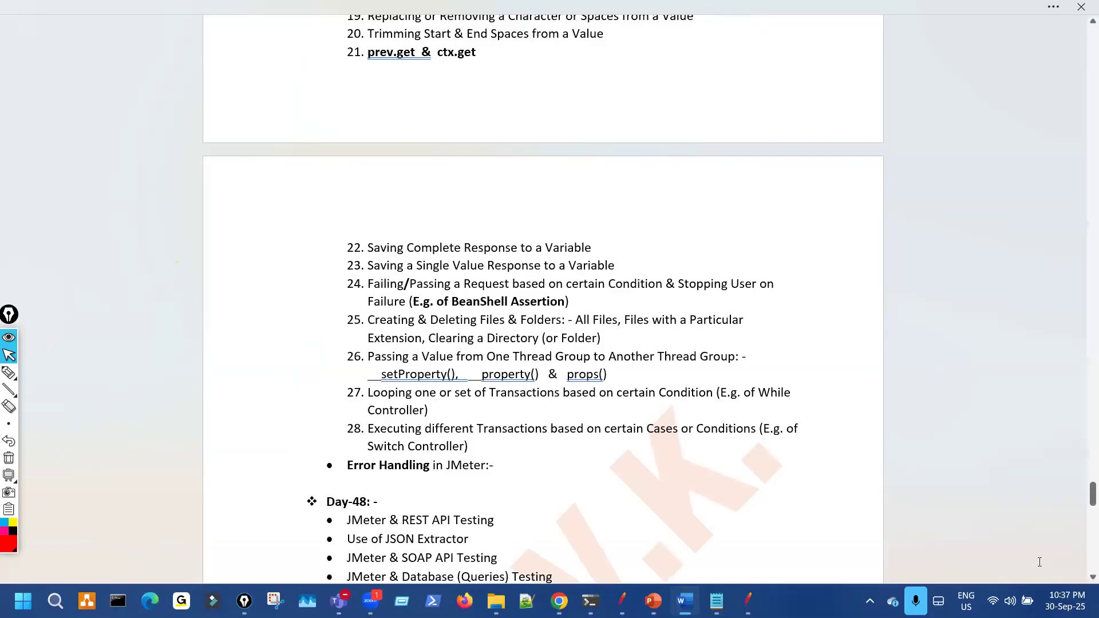
# Step: Copy "Result Status Action Handler and IF, While, & Switch Controller" from the earlier Error Handling bullet
pyautogui.moveTo(1082, 192); pyautogui.dragTo(1059, 224)
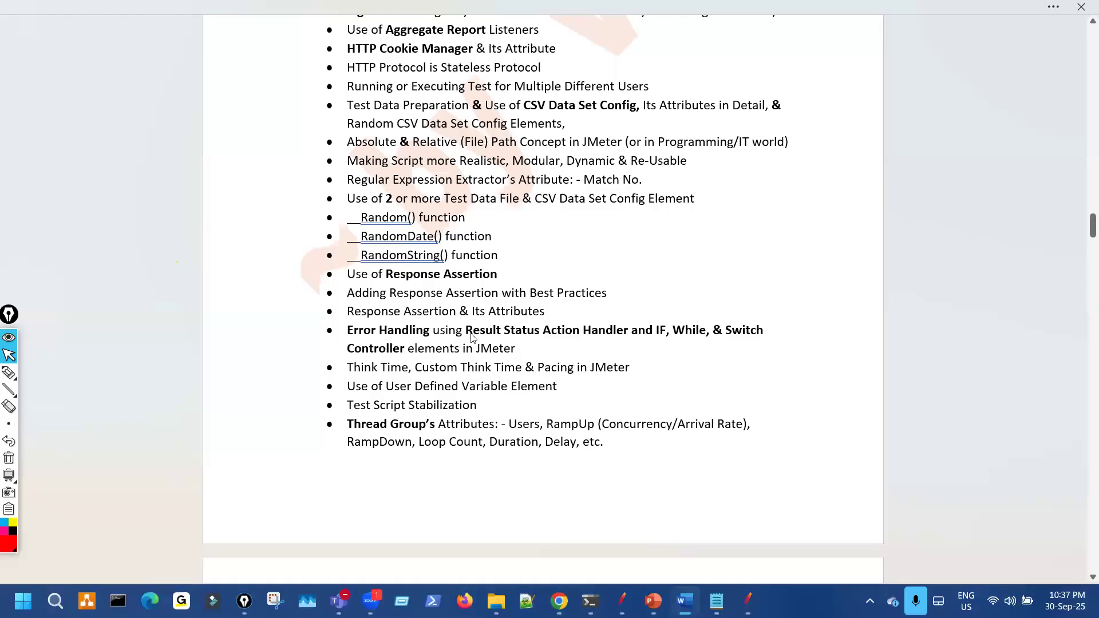
pyautogui.moveTo(466, 331); pyautogui.dragTo(410, 352)
pyautogui.hotkey('ctrl', 'c')
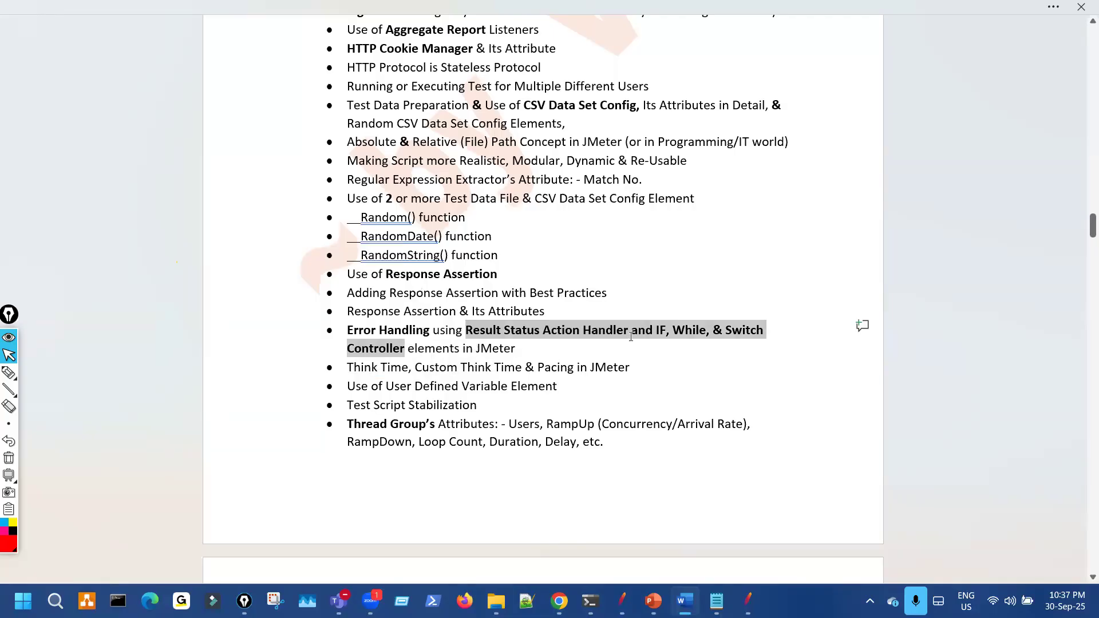
# Step: Delete "Handler and IF, While, & Switch Controller" from the earlier Error Handling bullet and change "elements" to "element"
pyautogui.click(629, 339)
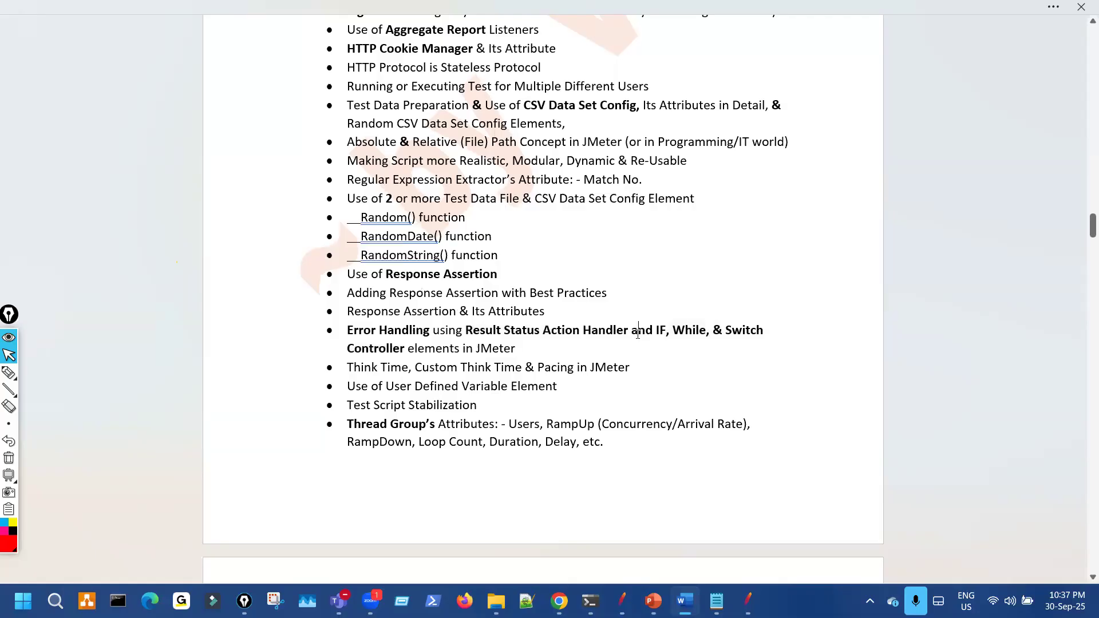
pyautogui.click(629, 330)
pyautogui.moveTo(629, 331); pyautogui.dragTo(410, 349)
pyautogui.press('Delete')
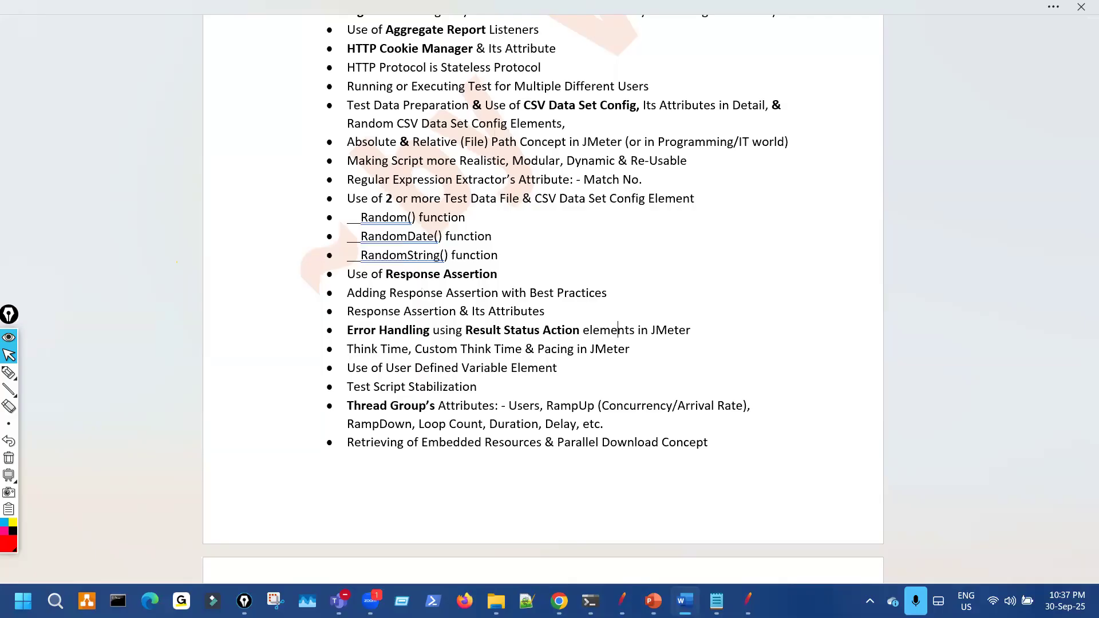
pyautogui.press('BackSpace')
# Step: Paste the copied element names after "Error Handling in JMeter:-" above Day-48 and correct the punctuation spacing to ": -"
pyautogui.scroll(-5, 1054, 304)
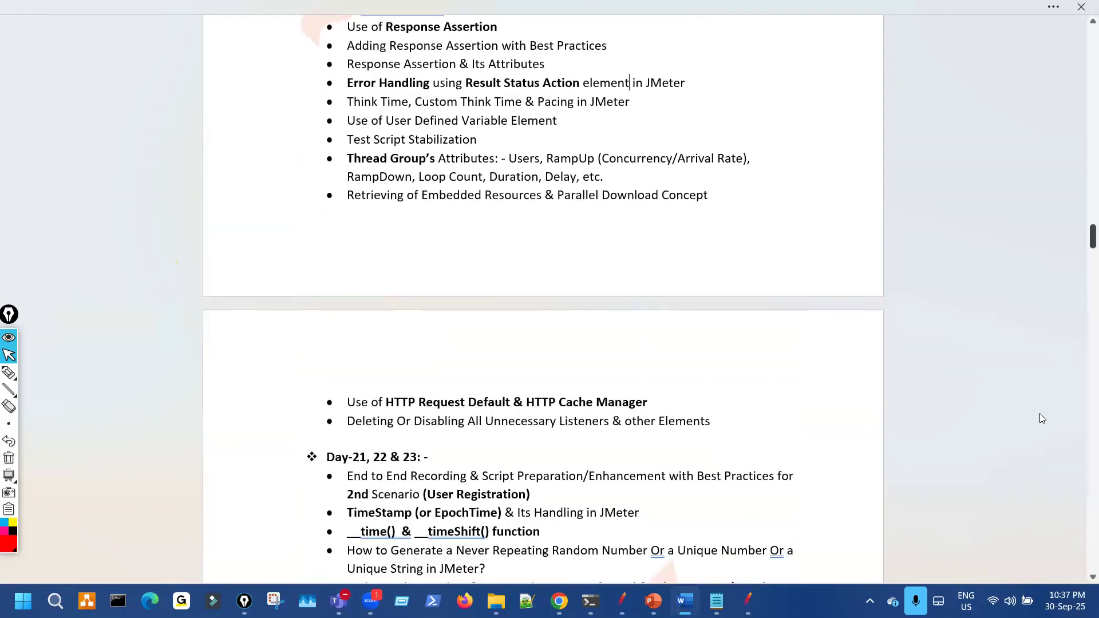
pyautogui.scroll(-20, 1030, 442)
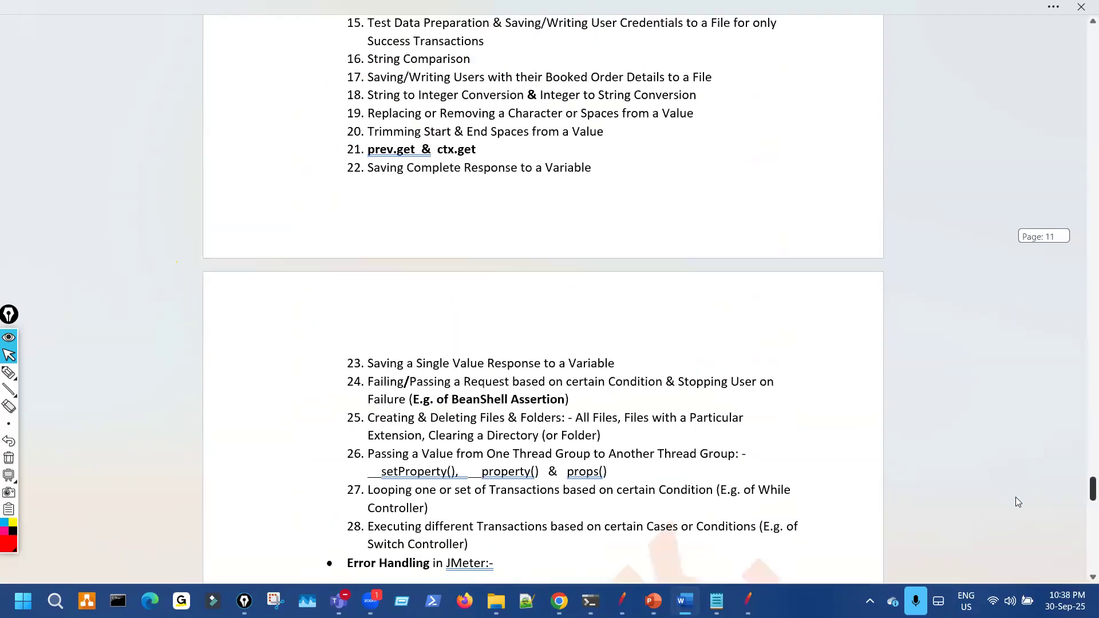
pyautogui.scroll(-5, 1018, 502)
pyautogui.click(532, 283)
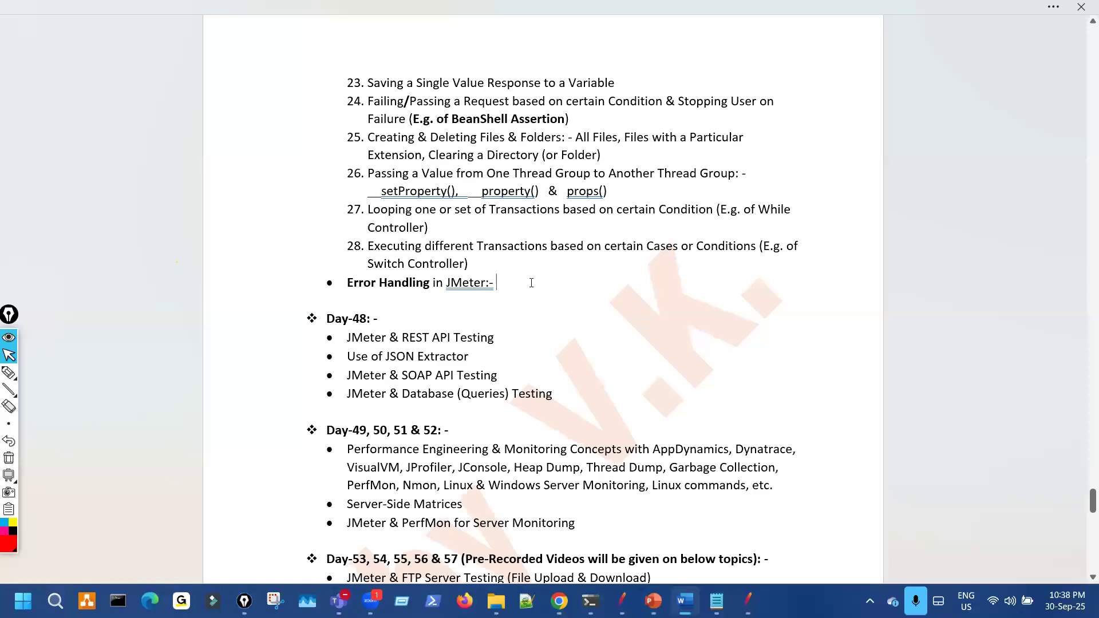
pyautogui.hotkey('ctrl', 'v')
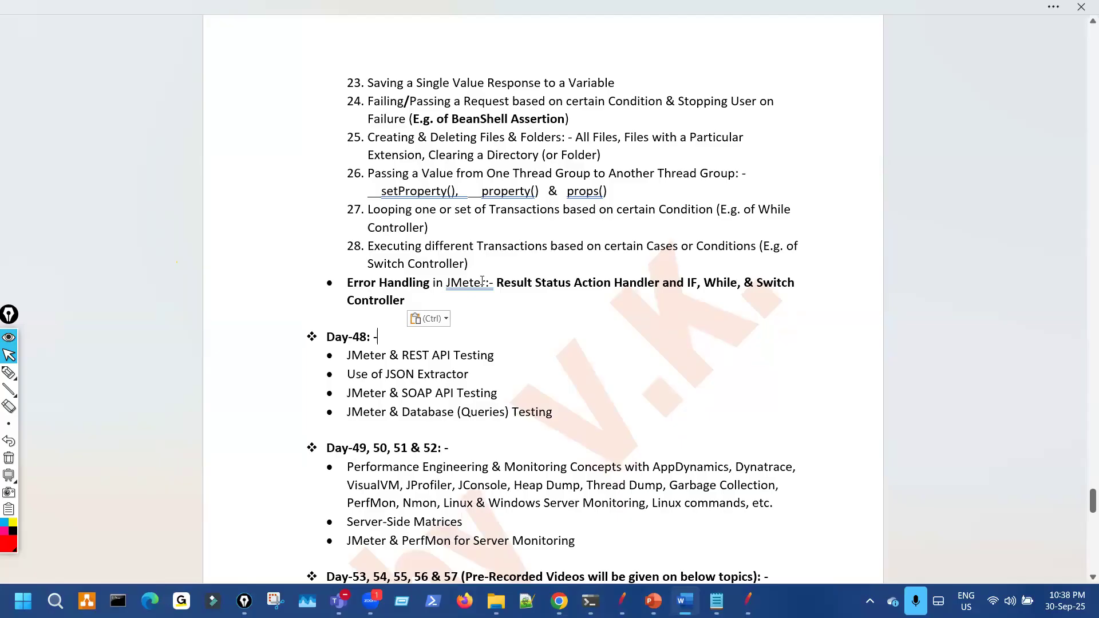
pyautogui.rightClick(481, 283)
pyautogui.click(460, 308)
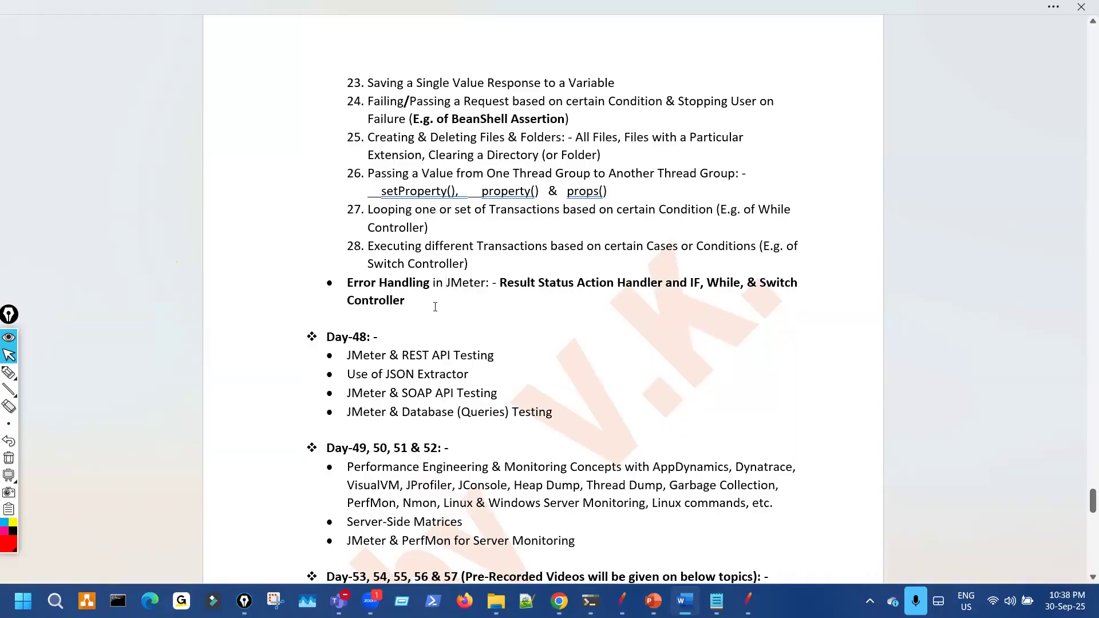
# Step: Add the word "elements" in regular weight after "Switch Controller" in the Error Handling bullet above Day-48
pyautogui.write('elem')
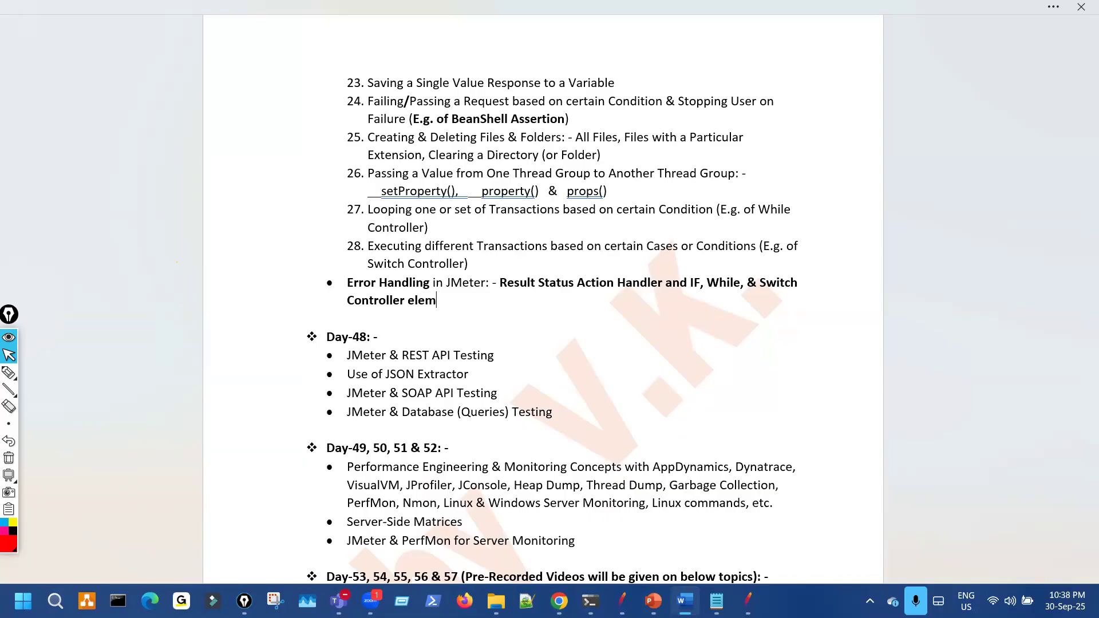
pyautogui.write('ents')
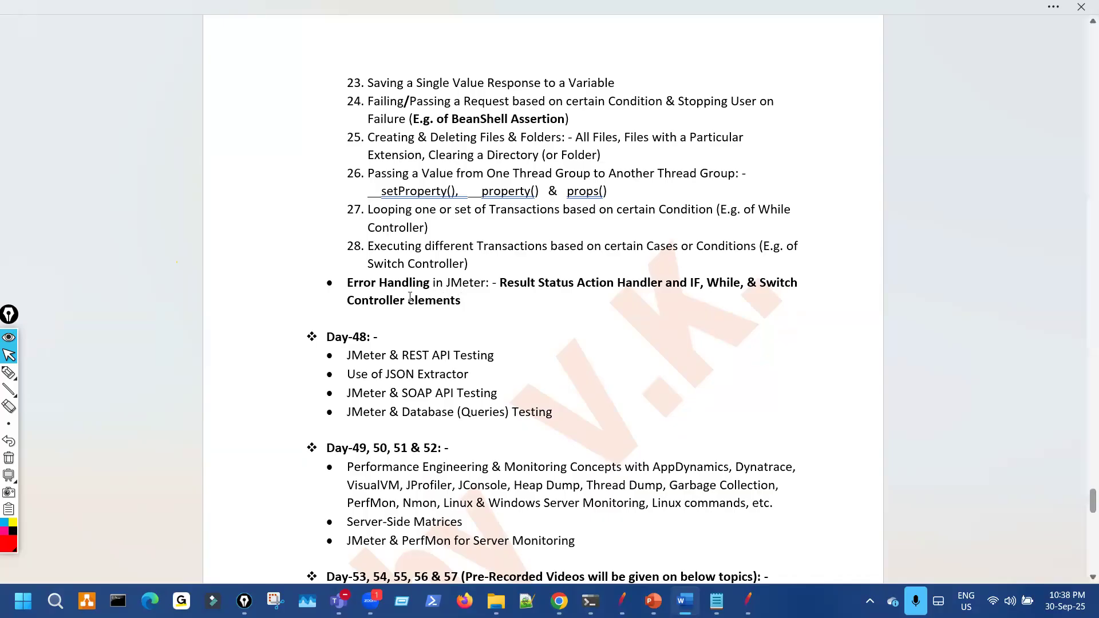
pyautogui.moveTo(408, 300); pyautogui.dragTo(470, 299)
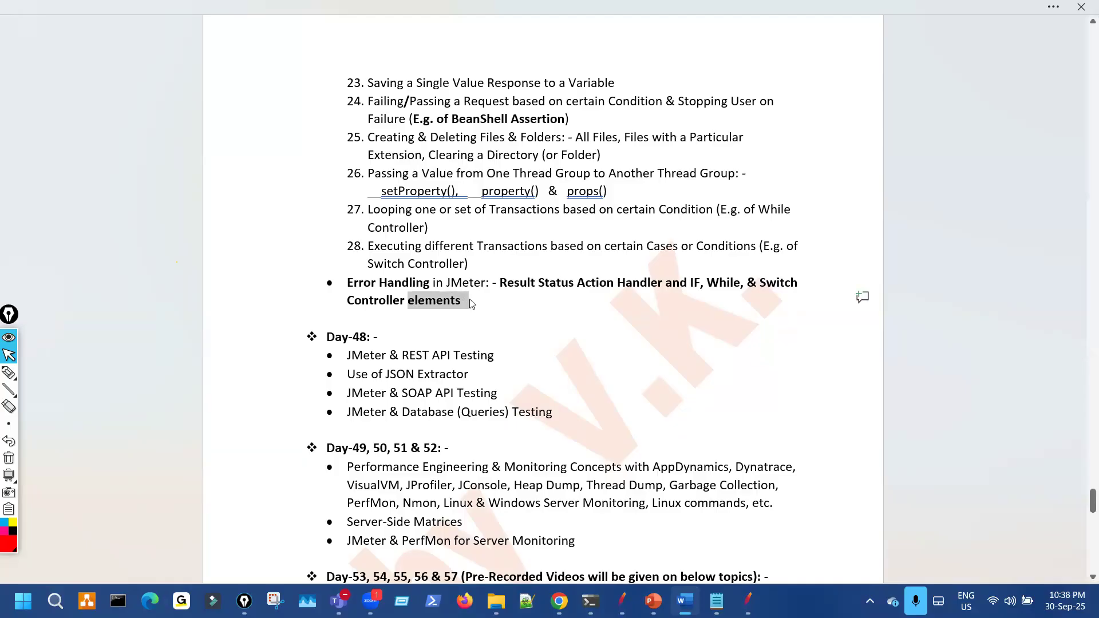
pyautogui.hotkey('ctrl', 'b')
pyautogui.click(484, 309)
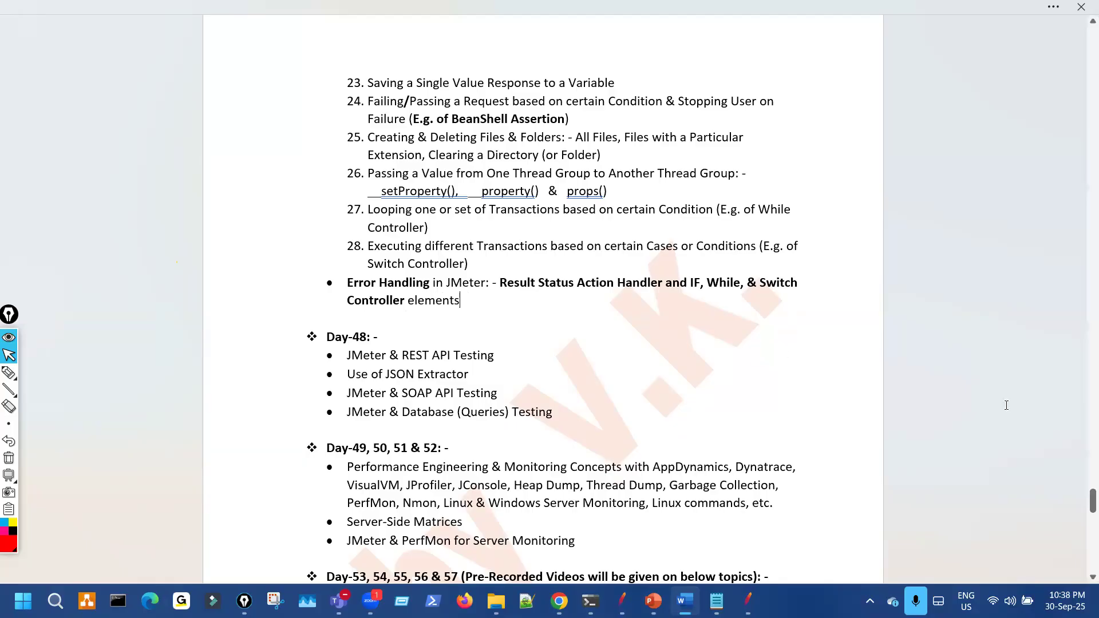
# Step: Return to the earlier Error Handling bullet in the outline, then switch to the JMeter notes presentation in PowerPoint
pyautogui.moveTo(1085, 507); pyautogui.dragTo(1082, 247)
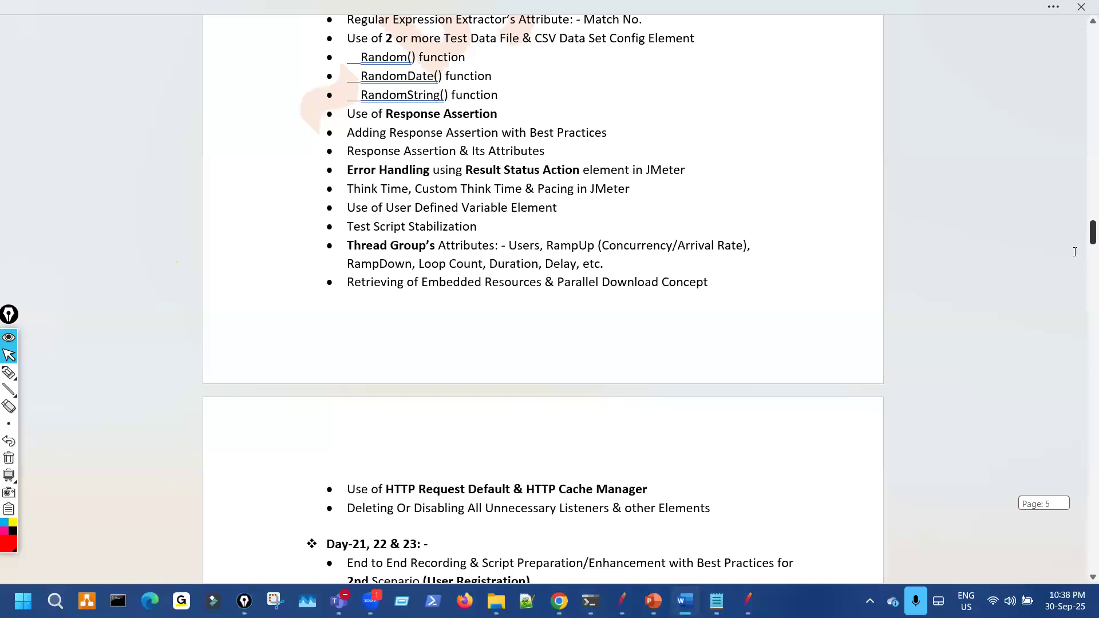
pyautogui.moveTo(653, 601)
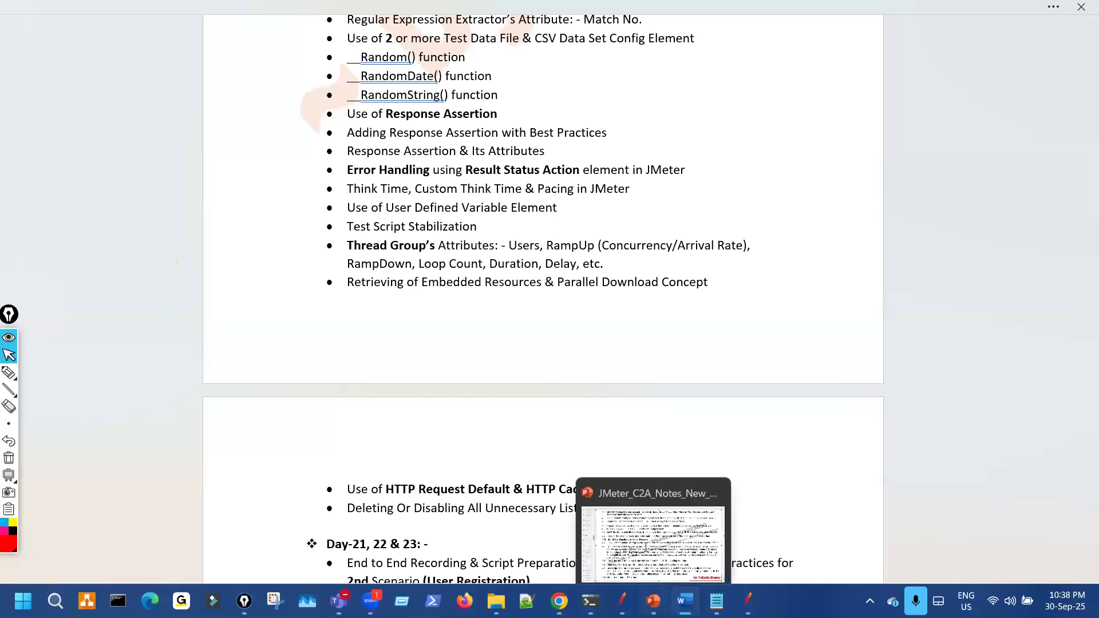
pyautogui.click(653, 538)
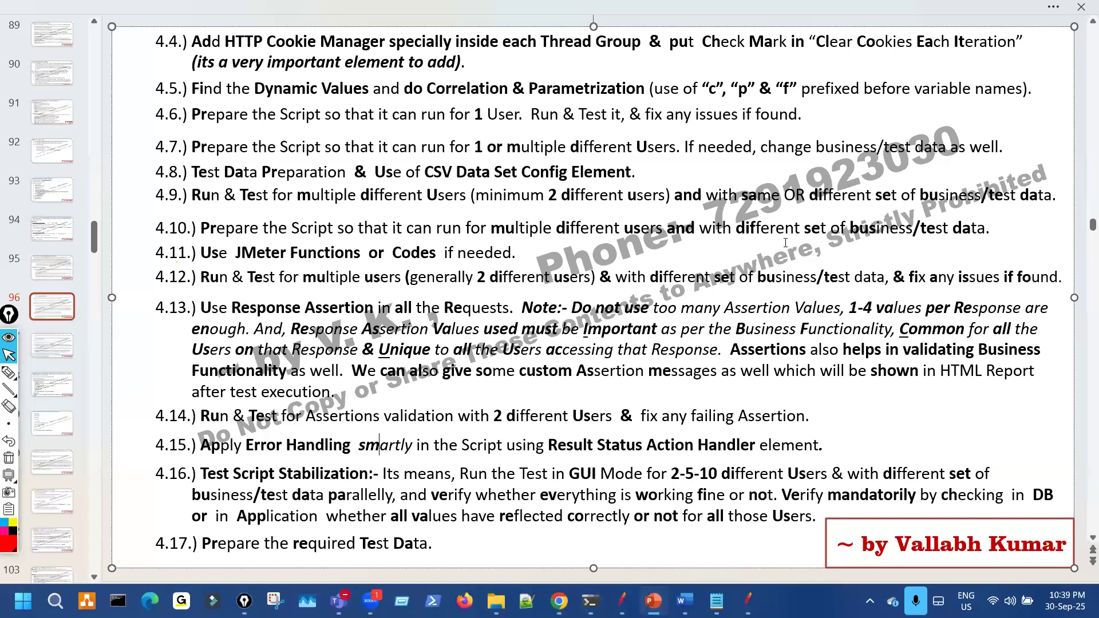
# Step: Mark "smartly" in point 4.15 and "Mode for 2-5" in point 4.16 with the red pen, then clear the marks
pyautogui.hotkey('ctrl', 'shift', '3')
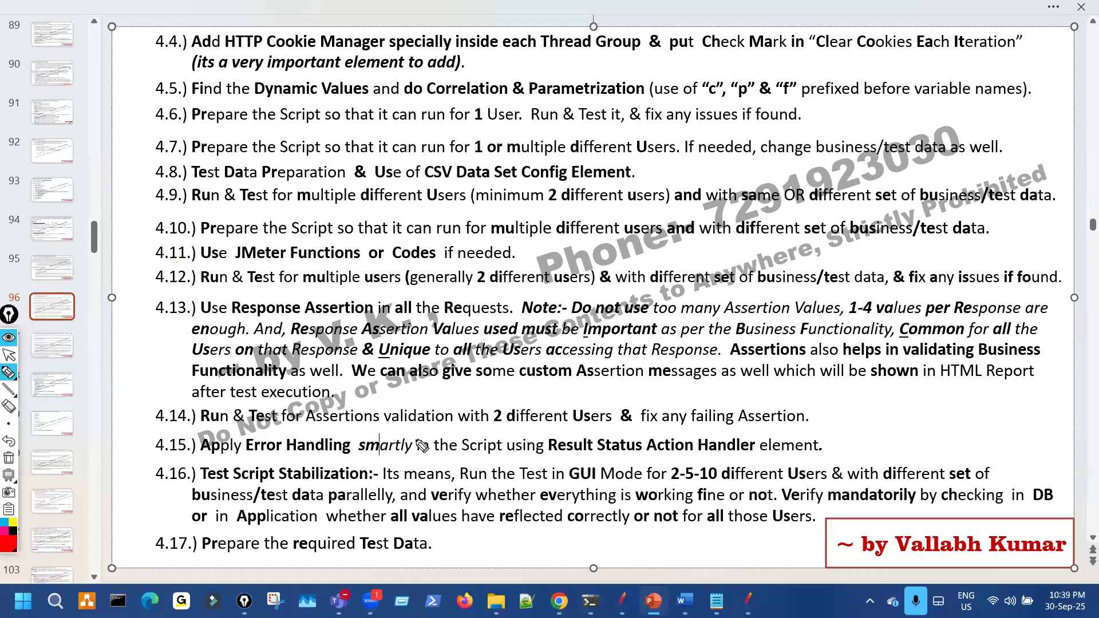
pyautogui.moveTo(389, 452); pyautogui.dragTo(462, 422)
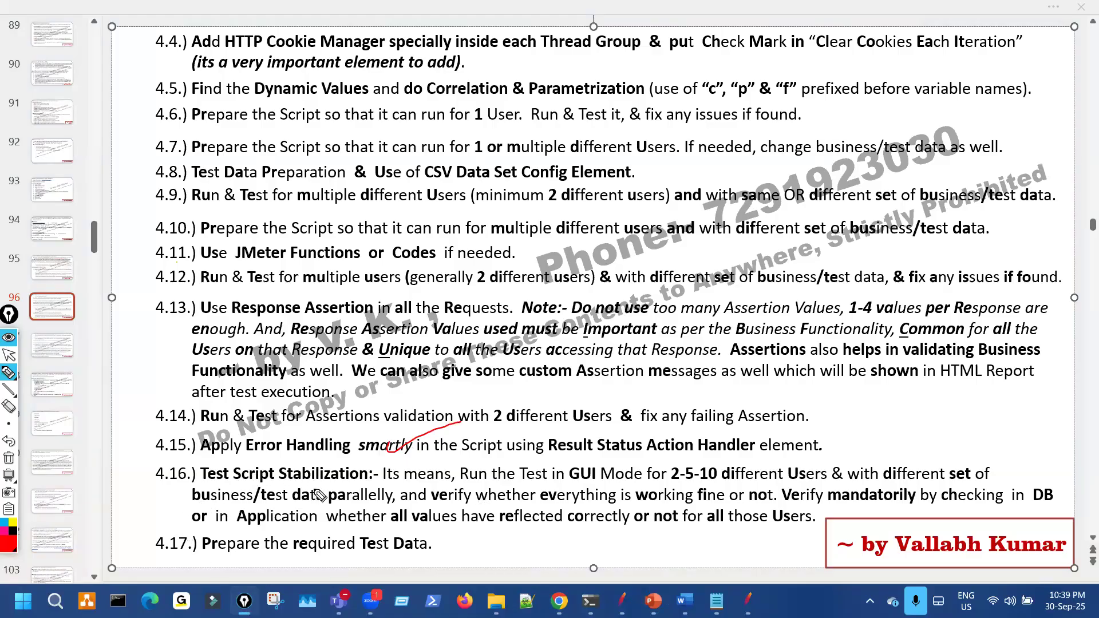
pyautogui.moveTo(607, 487); pyautogui.dragTo(694, 481)
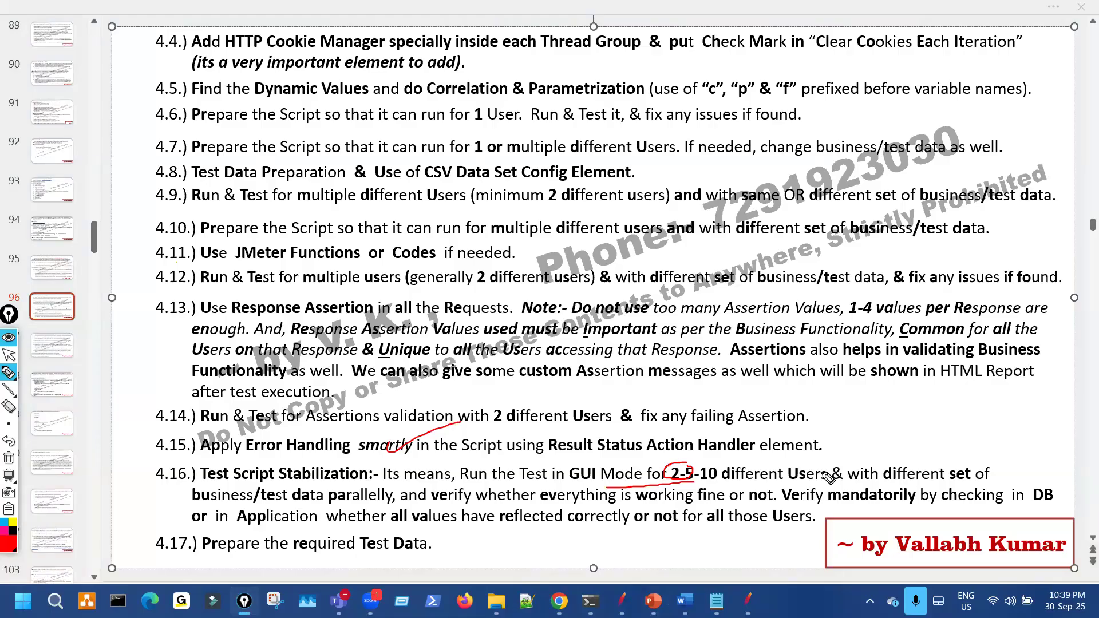
pyautogui.hotkey('ctrl', 'shift', '7')
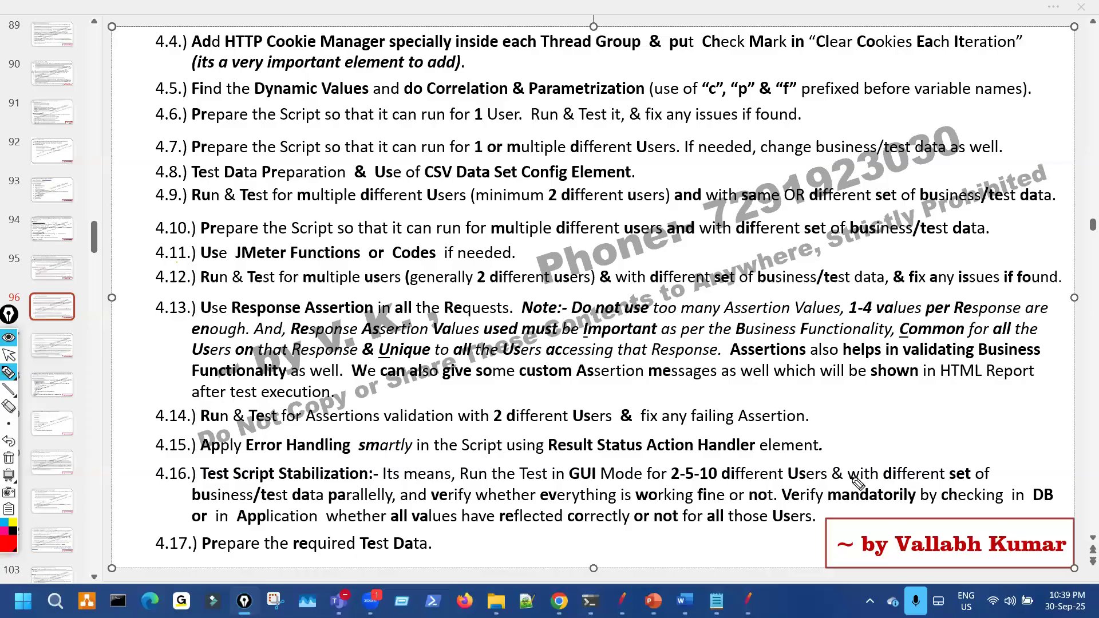
# Step: Make the "&" between "different Users" and "with different set" bold in point 4.16
pyautogui.hotkey('ctrl', 'shift', '1')
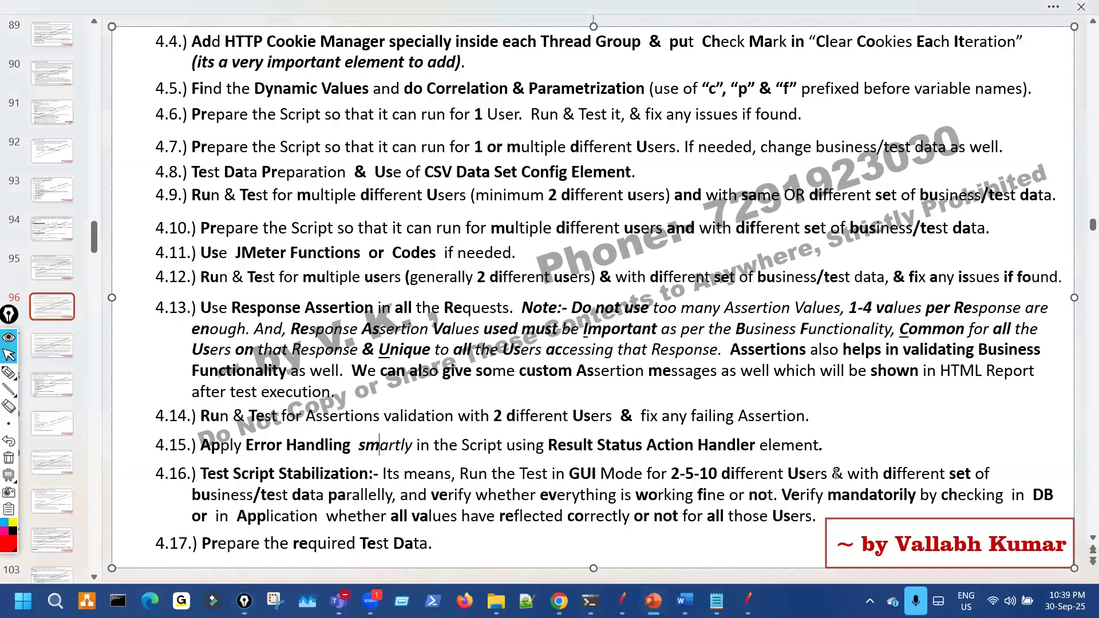
pyautogui.doubleClick(838, 475)
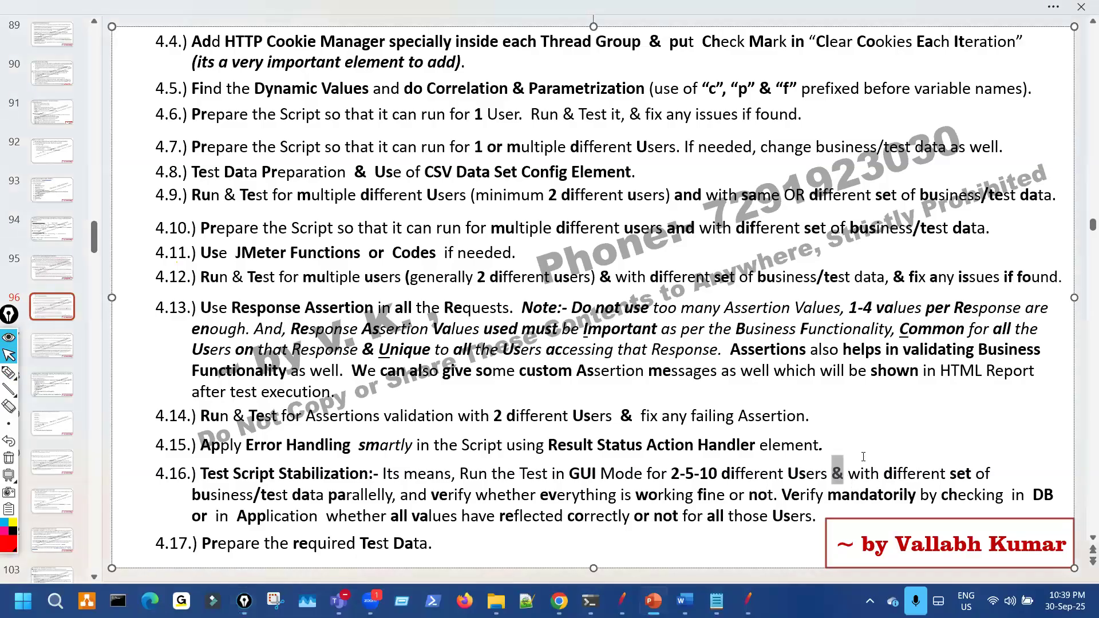
# Step: Underline "fine or" and the DB and Application checking wording in point 4.16 with the red pen, then clear the marks
pyautogui.hotkey('ctrl', 'shift', '3')
pyautogui.moveTo(701, 505); pyautogui.dragTo(739, 502)
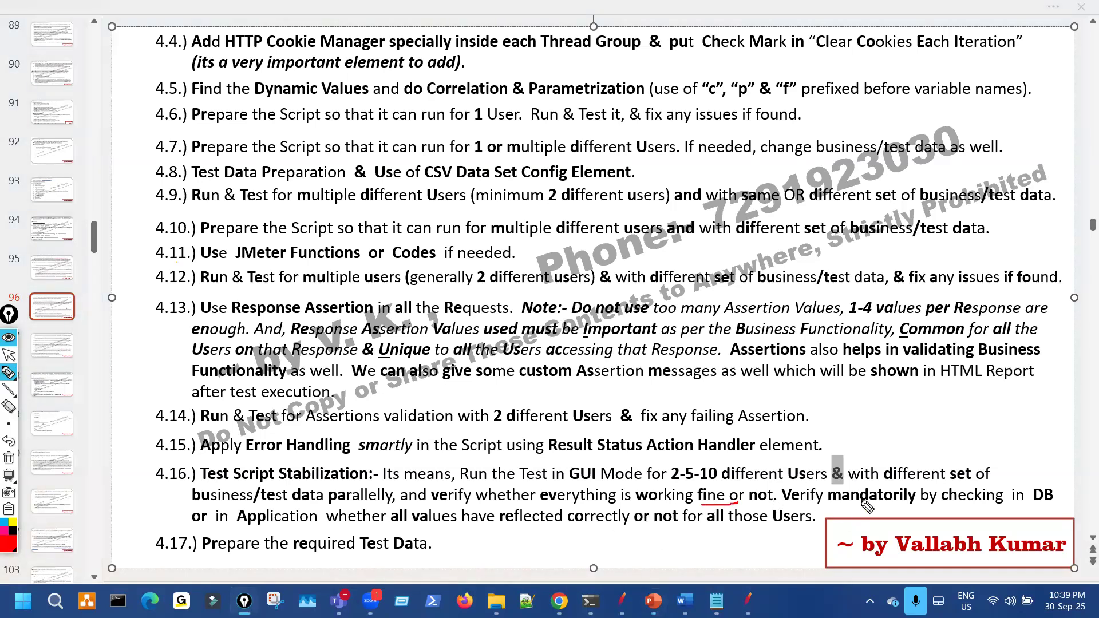
pyautogui.moveTo(941, 506); pyautogui.dragTo(1033, 508)
pyautogui.click(313, 530)
pyautogui.hotkey('ctrl', 'shift', '7')
# Step: Remove the extra space between "Application" and "whether" in point 4.16
pyautogui.hotkey('ctrl', 'shift', '2')
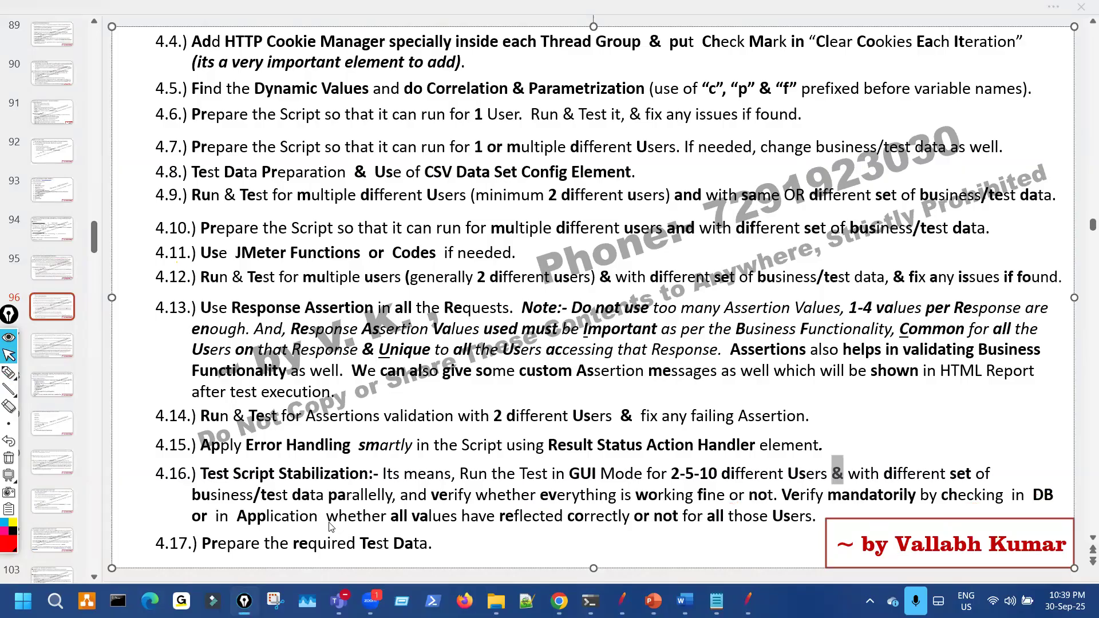
pyautogui.click(329, 519)
pyautogui.click(330, 517)
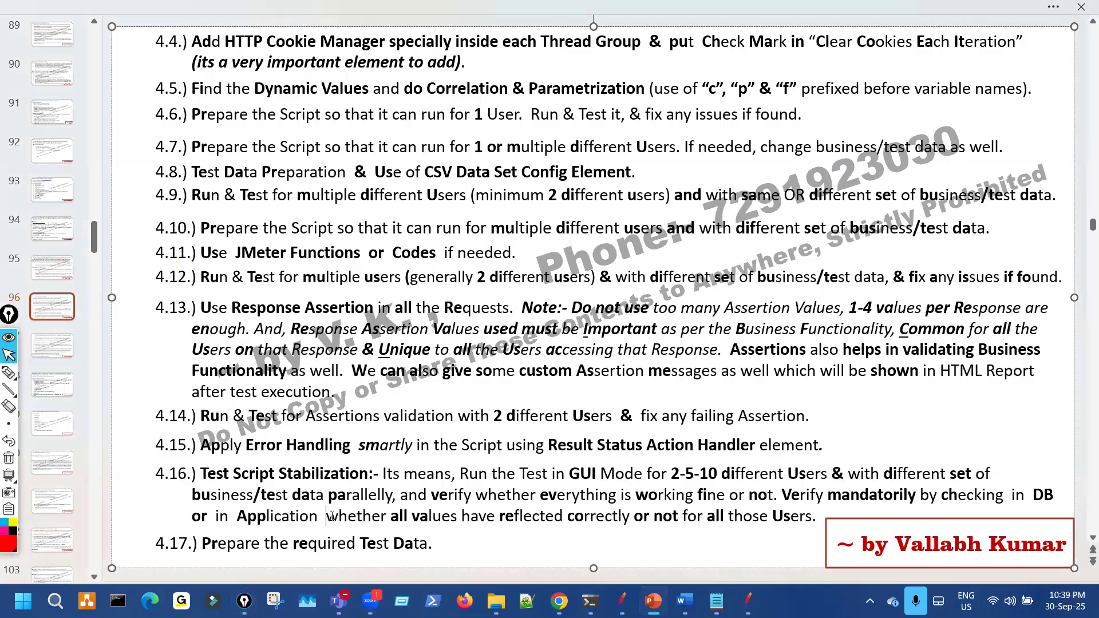
pyautogui.press('BackSpace')
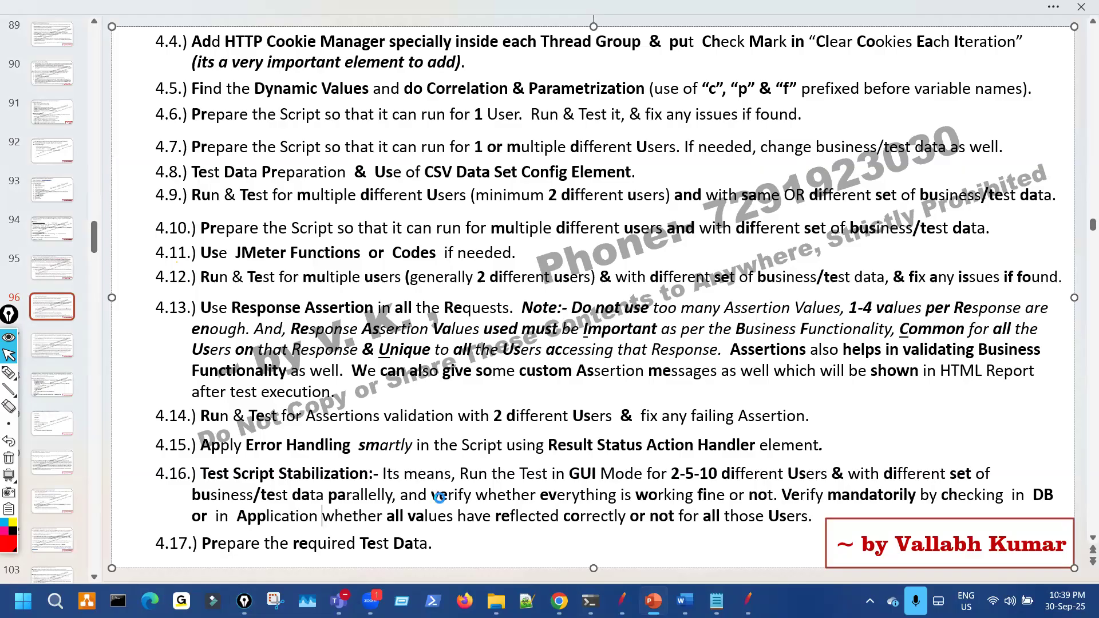
# Step: Annotate the slide in red pen with a circled 5, a large freehand loop and marks on "Script Stabilization", "10", "Application" and "all those Users"
pyautogui.hotkey('ctrl', 'shift', '3')
pyautogui.moveTo(696, 527)
pyautogui.mouseDown()
pyautogui.moveTo(703, 538)
pyautogui.moveTo(747, 516)
pyautogui.moveTo(782, 531)
pyautogui.moveTo(774, 524)
pyautogui.mouseUp()
pyautogui.moveTo(851, 384); pyautogui.dragTo(892, 375)
pyautogui.moveTo(869, 382)
pyautogui.mouseDown()
pyautogui.moveTo(871, 423)
pyautogui.moveTo(897, 443)
pyautogui.moveTo(882, 388)
pyautogui.mouseUp()
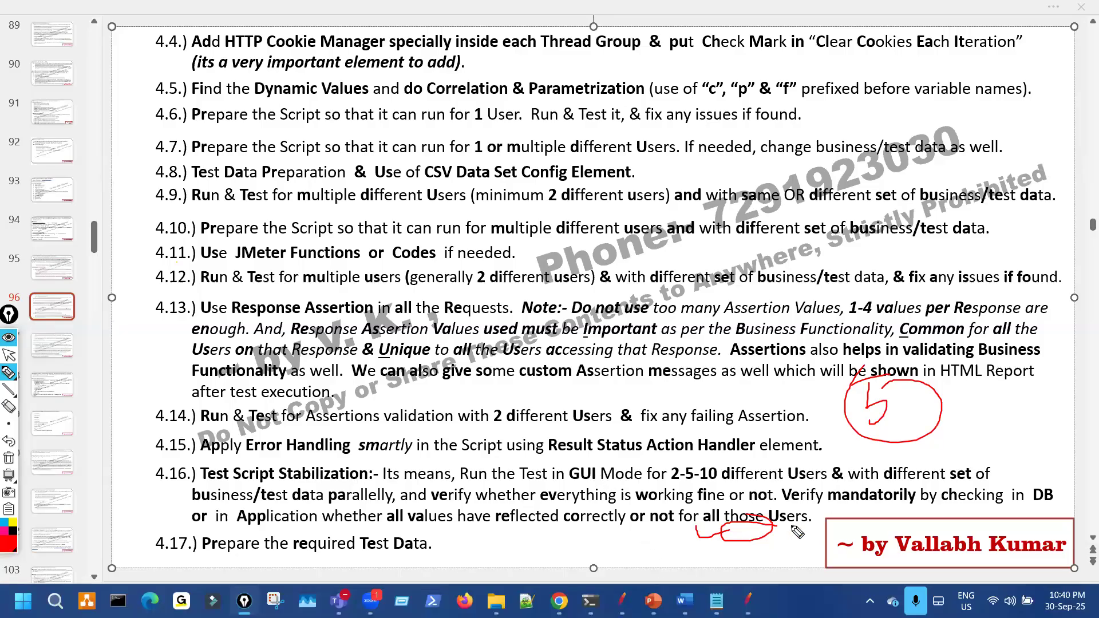
pyautogui.moveTo(230, 533)
pyautogui.mouseDown()
pyautogui.moveTo(324, 527)
pyautogui.moveTo(302, 510)
pyautogui.mouseUp()
pyautogui.moveTo(358, 321)
pyautogui.mouseDown()
pyautogui.moveTo(598, 352)
pyautogui.moveTo(457, 283)
pyautogui.moveTo(435, 334)
pyautogui.mouseUp()
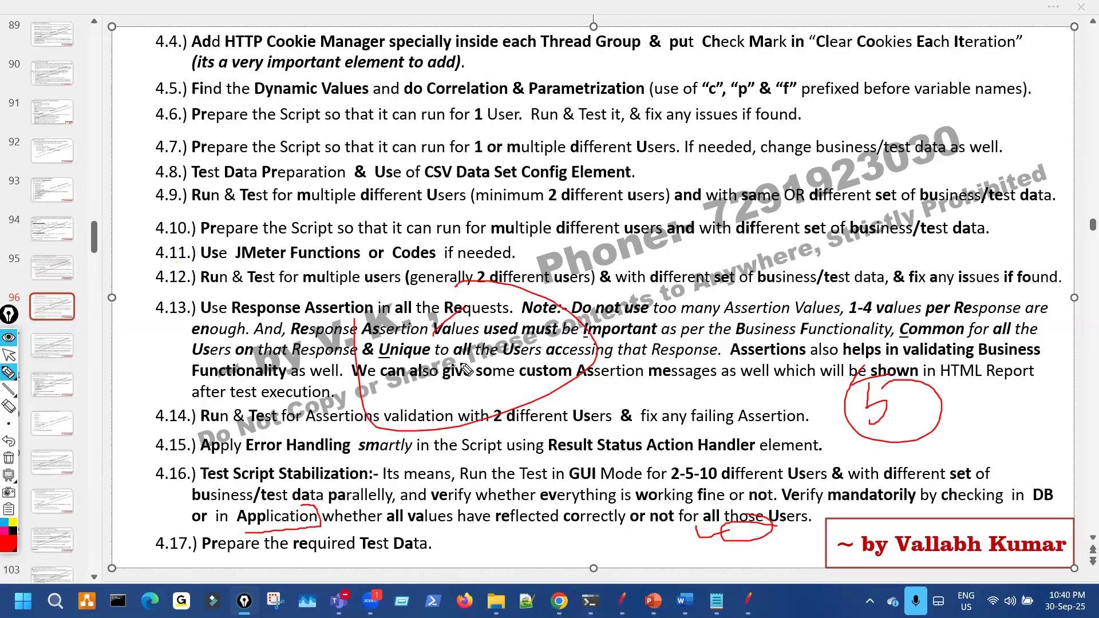
pyautogui.moveTo(249, 489); pyautogui.dragTo(289, 471)
pyautogui.moveTo(728, 434)
pyautogui.mouseDown()
pyautogui.moveTo(719, 461)
pyautogui.moveTo(739, 483)
pyautogui.mouseUp()
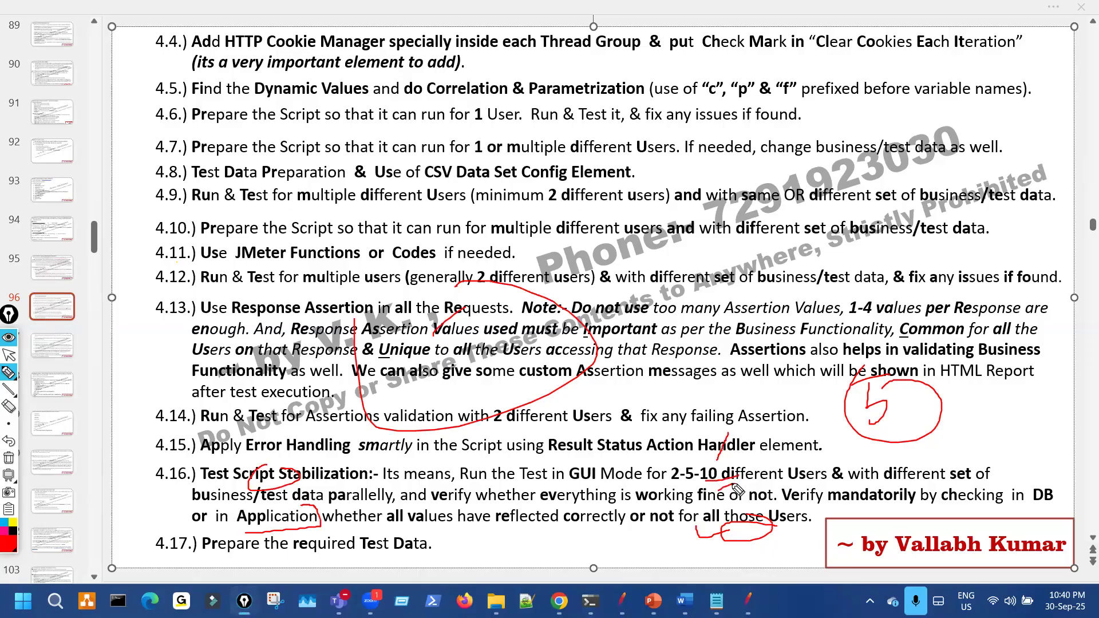
# Step: Mark the "2", "5", "DB" and "in" wording in point 4.16 with the red pen, then clear the slide's marks
pyautogui.moveTo(675, 463)
pyautogui.mouseDown()
pyautogui.moveTo(665, 478)
pyautogui.moveTo(676, 486)
pyautogui.moveTo(669, 465)
pyautogui.mouseUp()
pyautogui.moveTo(692, 454); pyautogui.dragTo(688, 462)
pyautogui.moveTo(1034, 504); pyautogui.dragTo(1046, 482)
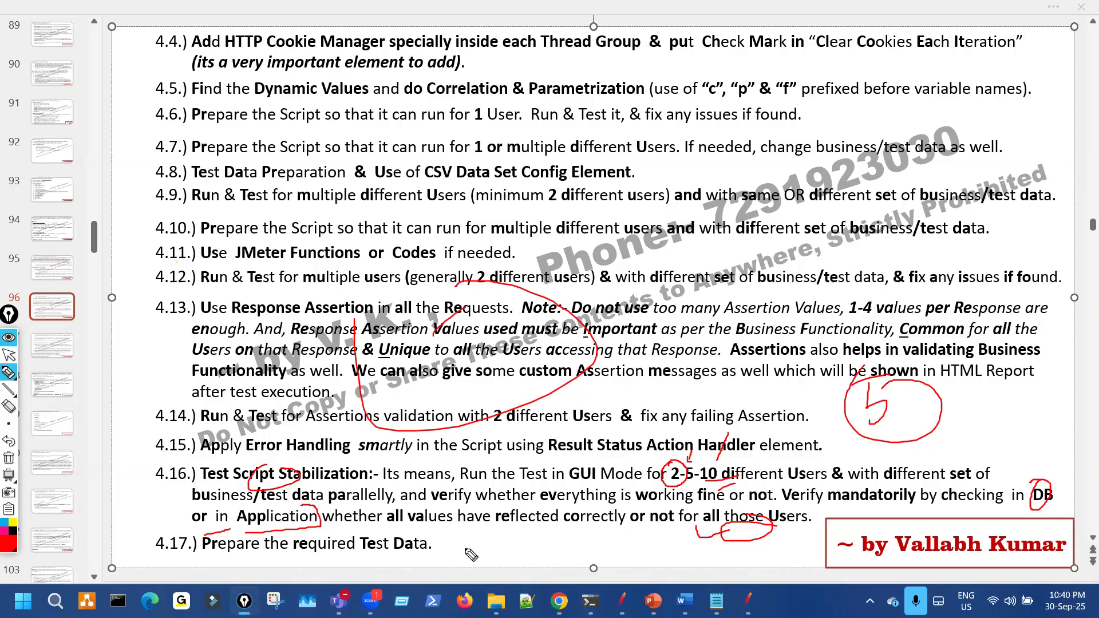
pyautogui.hotkey('ctrl', 'shift', '7')
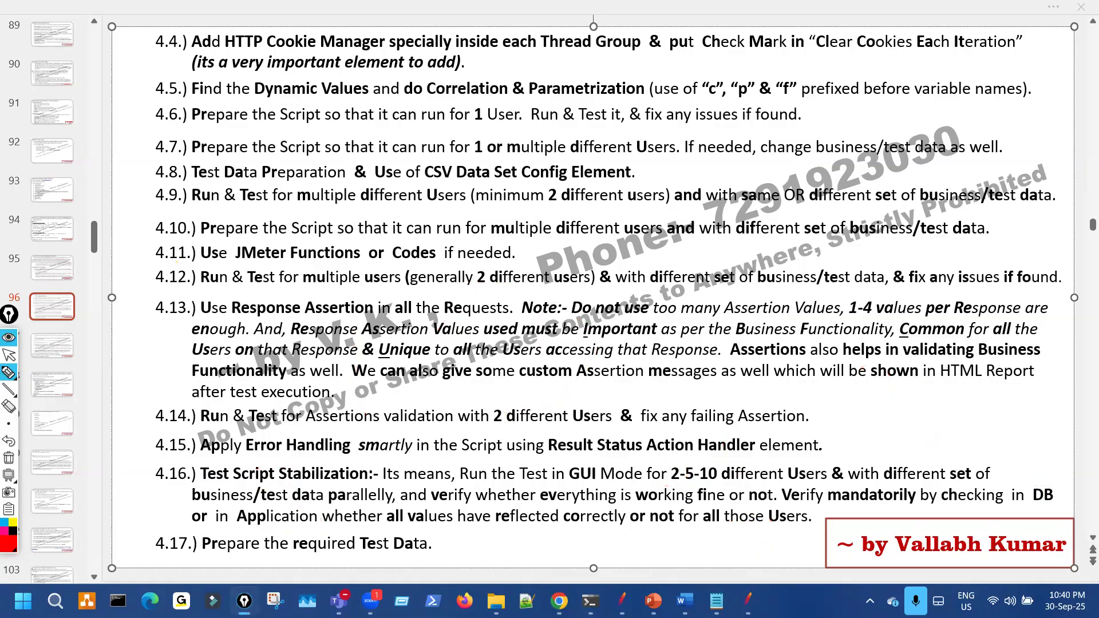
pyautogui.hotkey('ctrl', 'shift', '2')
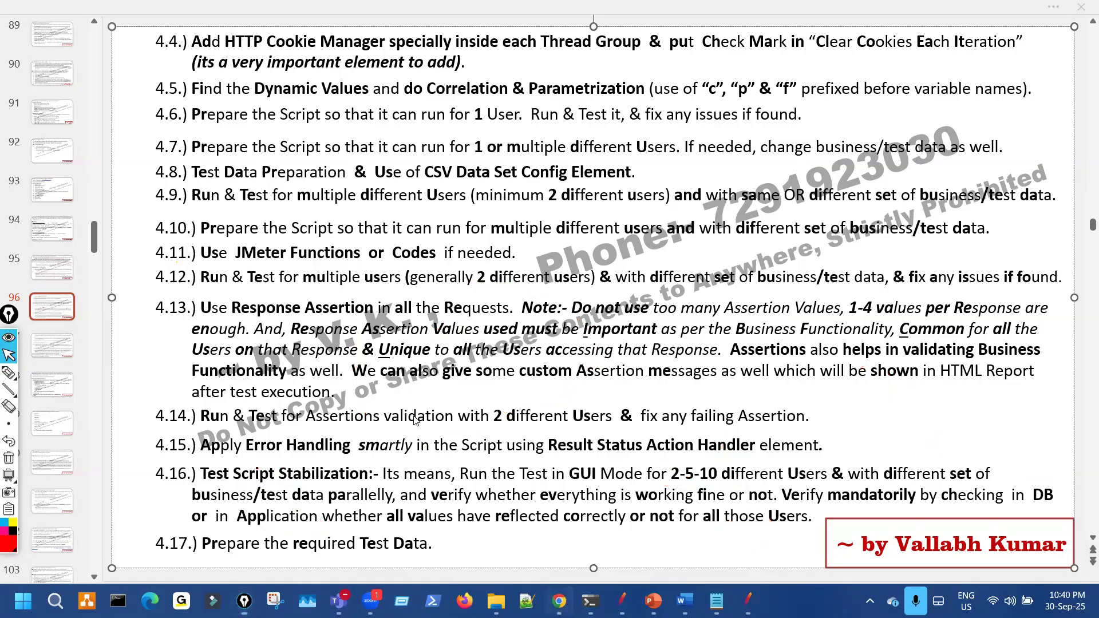
# Step: Switch to the JPetStore page in Chrome and write a large "DB" with an arrow above it in red pen
pyautogui.hotkey('alt', 'Tab')
pyautogui.hotkey('ctrl', 'shift', '3')
pyautogui.moveTo(286, 340); pyautogui.dragTo(295, 368)
pyautogui.moveTo(265, 184); pyautogui.dragTo(276, 209)
pyautogui.moveTo(231, 347); pyautogui.dragTo(249, 403)
pyautogui.moveTo(238, 336); pyautogui.dragTo(198, 427)
pyautogui.moveTo(342, 321); pyautogui.dragTo(346, 367)
pyautogui.moveTo(341, 318)
pyautogui.mouseDown()
pyautogui.moveTo(369, 343)
pyautogui.moveTo(345, 366)
pyautogui.mouseUp()
pyautogui.moveTo(355, 243); pyautogui.dragTo(309, 301)
pyautogui.moveTo(310, 300); pyautogui.dragTo(359, 290)
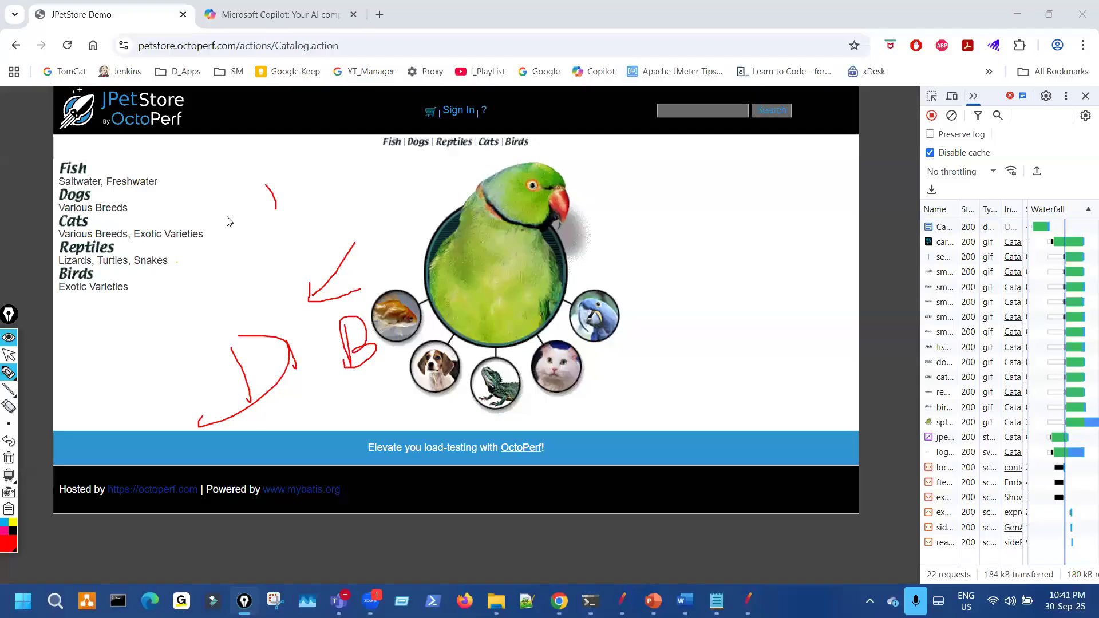
# Step: Add red pen strokes by the pet categories and an underlined "10" with an arrow beside the parrot, then clear all marks
pyautogui.moveTo(113, 224); pyautogui.dragTo(228, 212)
pyautogui.moveTo(296, 170); pyautogui.dragTo(302, 168)
pyautogui.moveTo(300, 418)
pyautogui.mouseDown()
pyautogui.moveTo(341, 389)
pyautogui.moveTo(356, 396)
pyautogui.mouseUp()
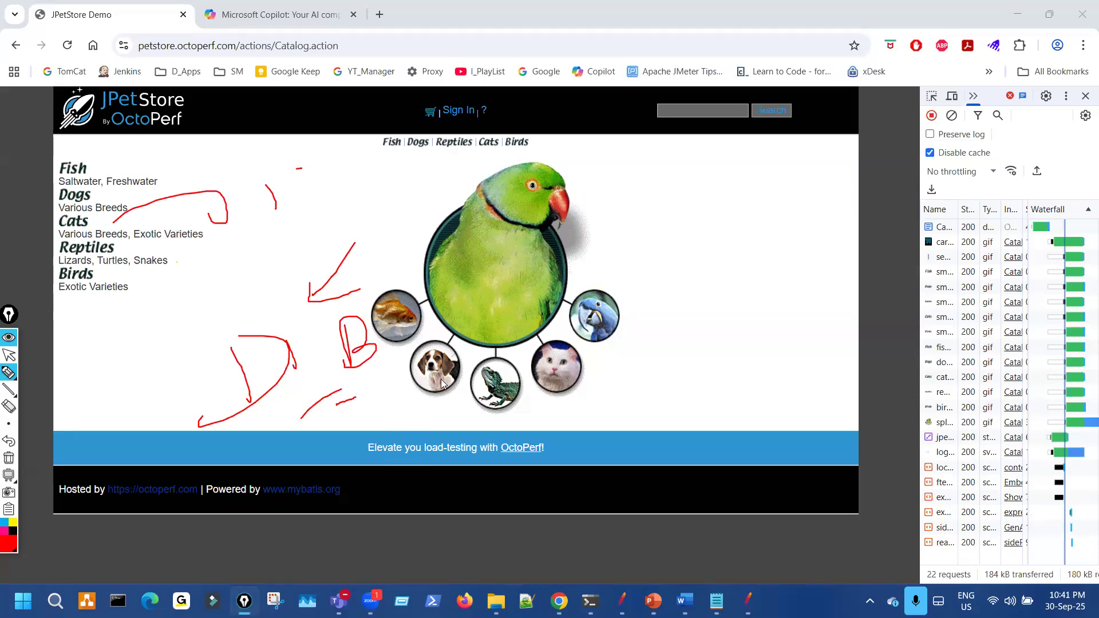
pyautogui.moveTo(646, 211); pyautogui.dragTo(622, 281)
pyautogui.moveTo(686, 214); pyautogui.dragTo(688, 246)
pyautogui.moveTo(719, 205); pyautogui.dragTo(714, 203)
pyautogui.moveTo(713, 276); pyautogui.dragTo(815, 242)
pyautogui.moveTo(763, 294); pyautogui.dragTo(868, 258)
pyautogui.moveTo(223, 182); pyautogui.dragTo(254, 311)
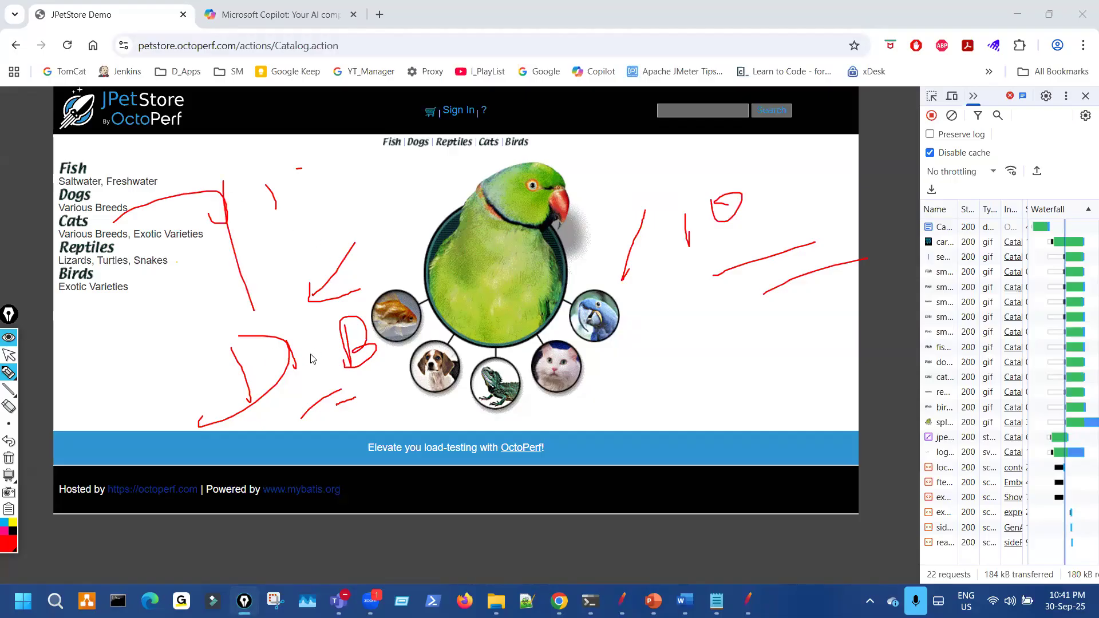
pyautogui.hotkey('ctrl', 'shift', '7')
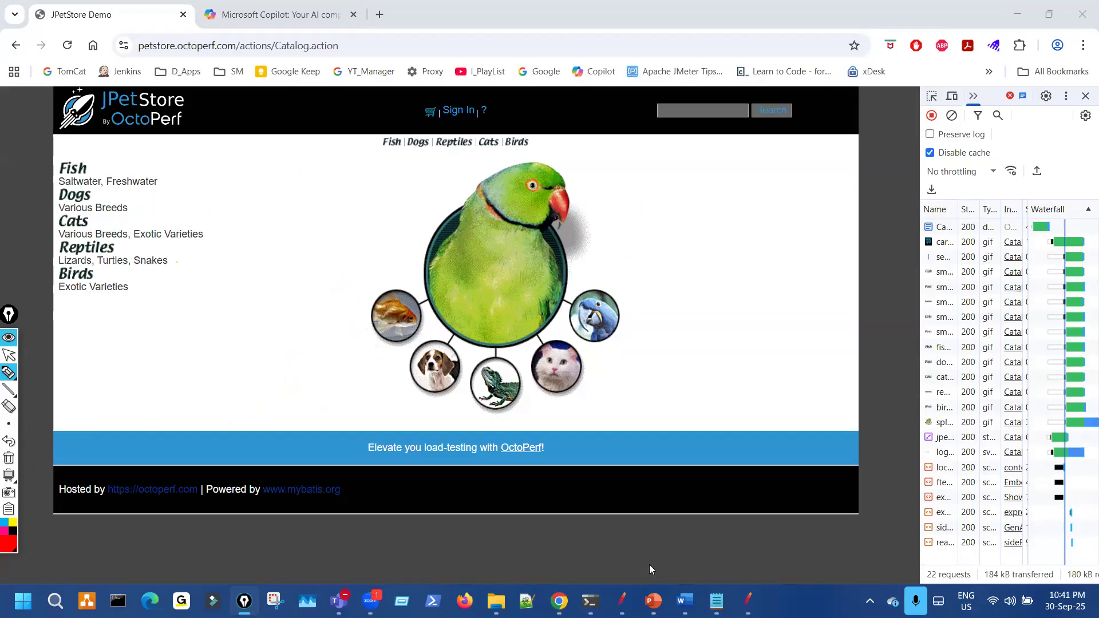
# Step: Back in PowerPoint, underline the values-reflected wording in 4.16, write a circled "PB", underline point 4.17 in red, then clear the marks
pyautogui.hotkey('ctrl', 'shift', '2')
pyautogui.hotkey('ctrl', 'shift', '3')
pyautogui.moveTo(298, 525)
pyautogui.mouseDown()
pyautogui.moveTo(539, 524)
pyautogui.moveTo(598, 535)
pyautogui.moveTo(592, 517)
pyautogui.mouseUp()
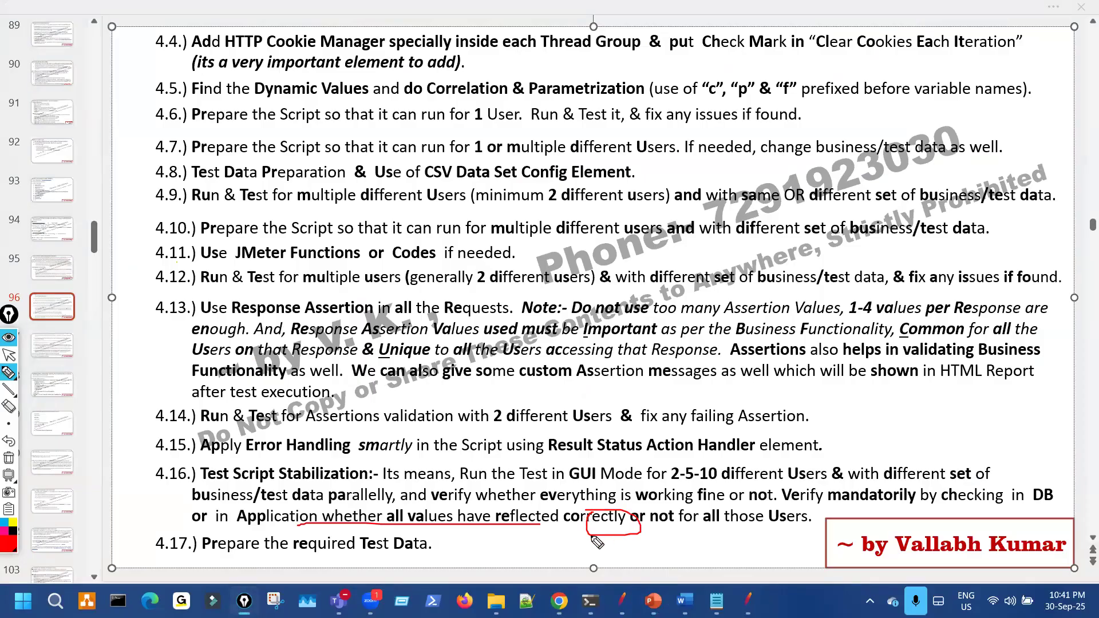
pyautogui.moveTo(706, 382)
pyautogui.mouseDown()
pyautogui.moveTo(716, 404)
pyautogui.moveTo(724, 360)
pyautogui.moveTo(744, 389)
pyautogui.moveTo(719, 364)
pyautogui.mouseUp()
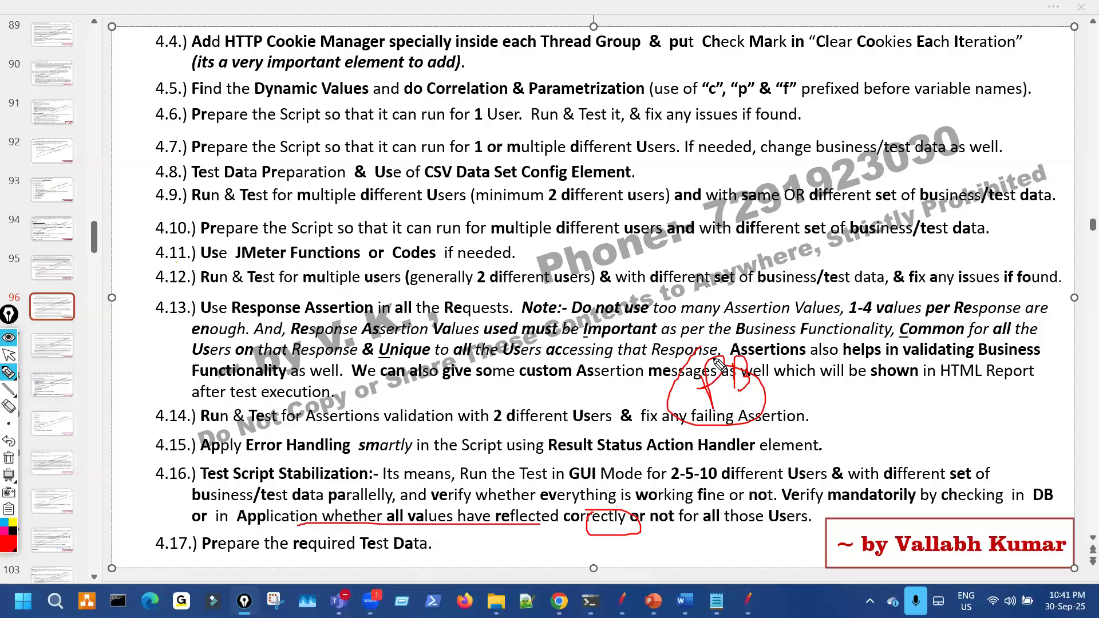
pyautogui.moveTo(559, 540); pyautogui.dragTo(695, 540)
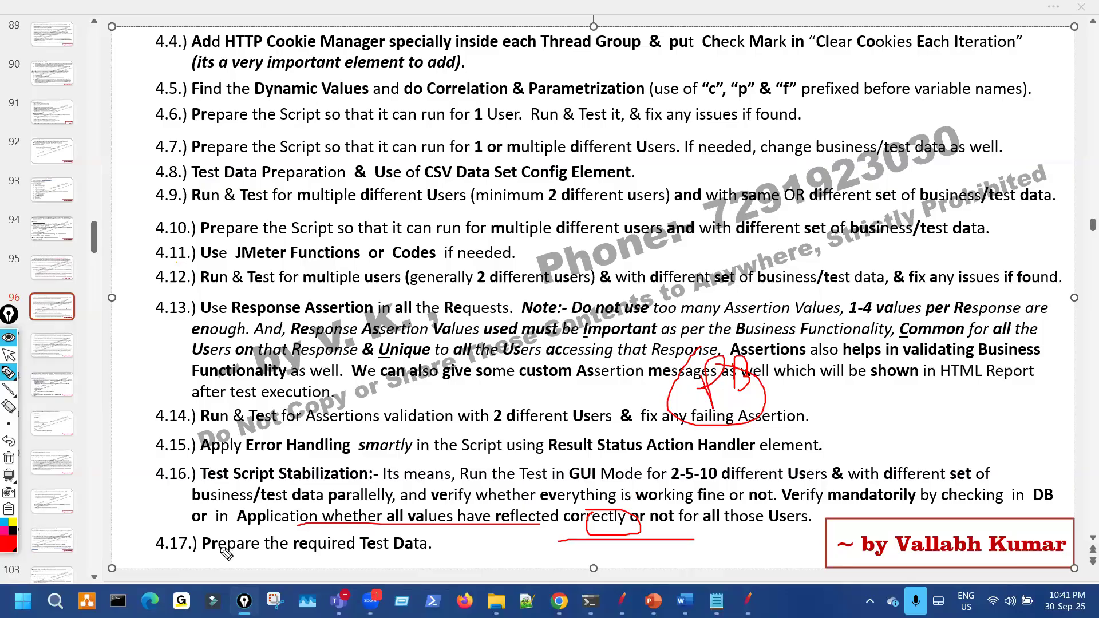
pyautogui.moveTo(206, 560); pyautogui.dragTo(397, 574)
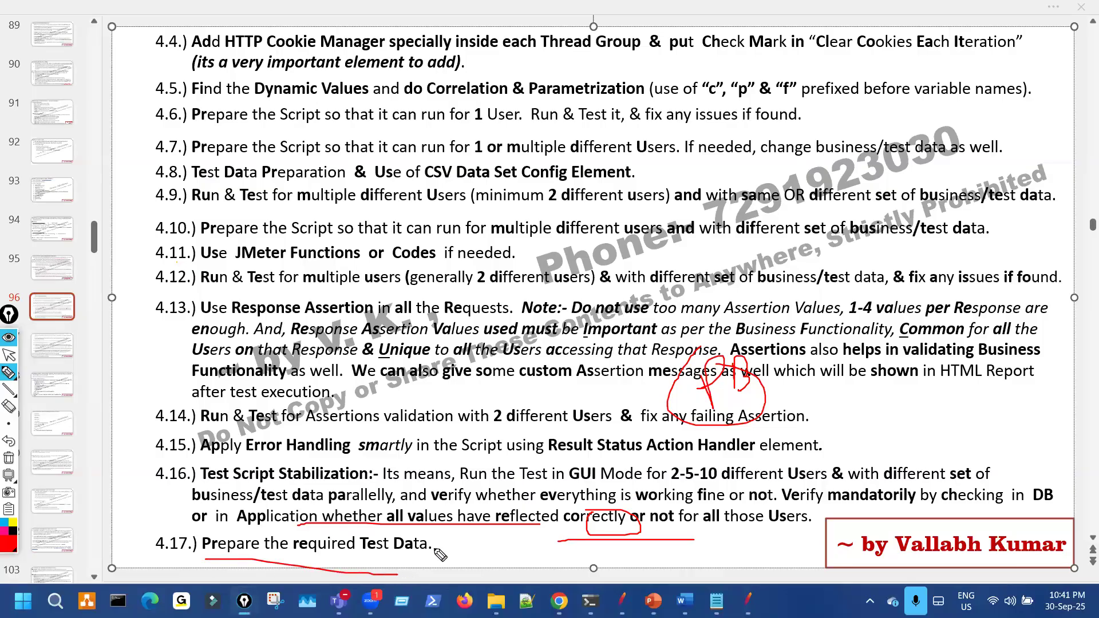
pyautogui.hotkey('ctrl', 'shift', '7')
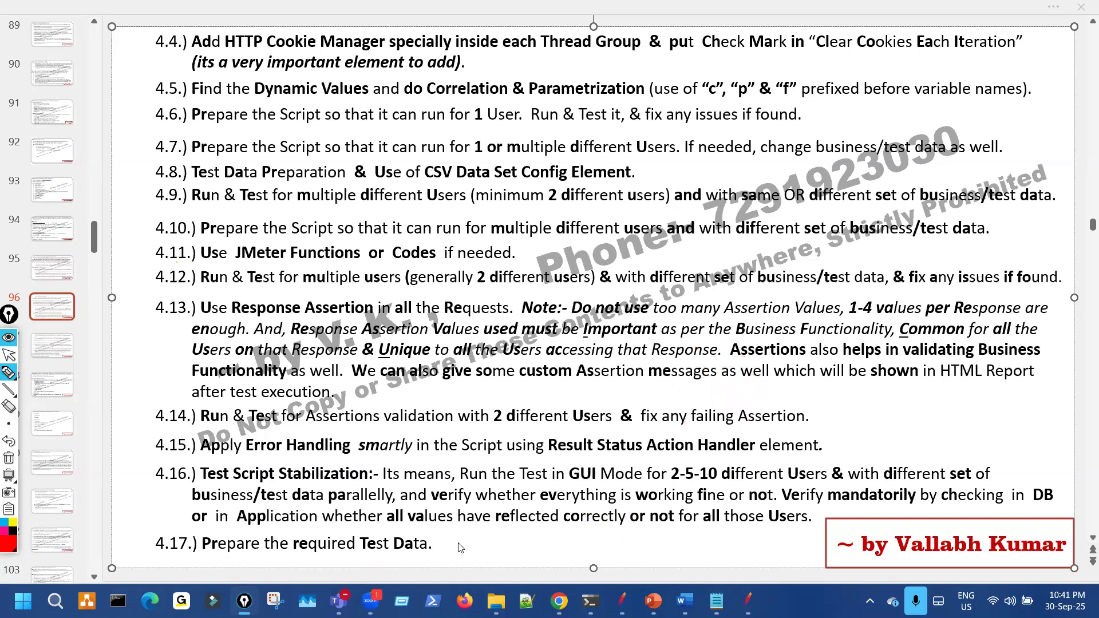
# Step: Switch to JMeter and collapse the PS10_EnterDetails&Continue controller and its request in the test plan tree
pyautogui.hotkey('ctrl', 'shift', '1')
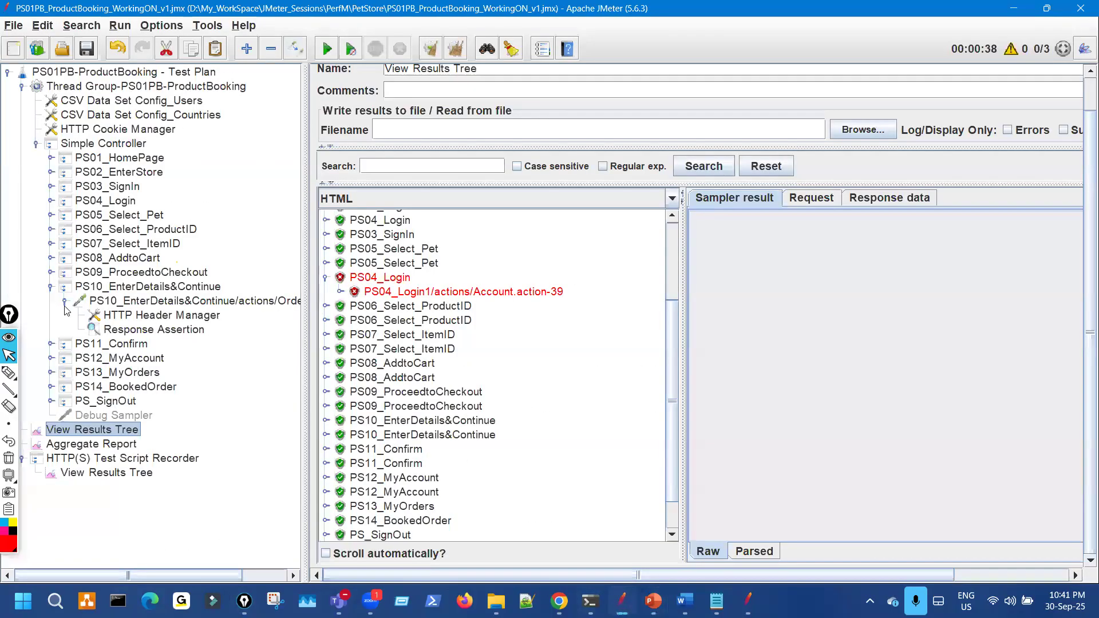
pyautogui.click(65, 302)
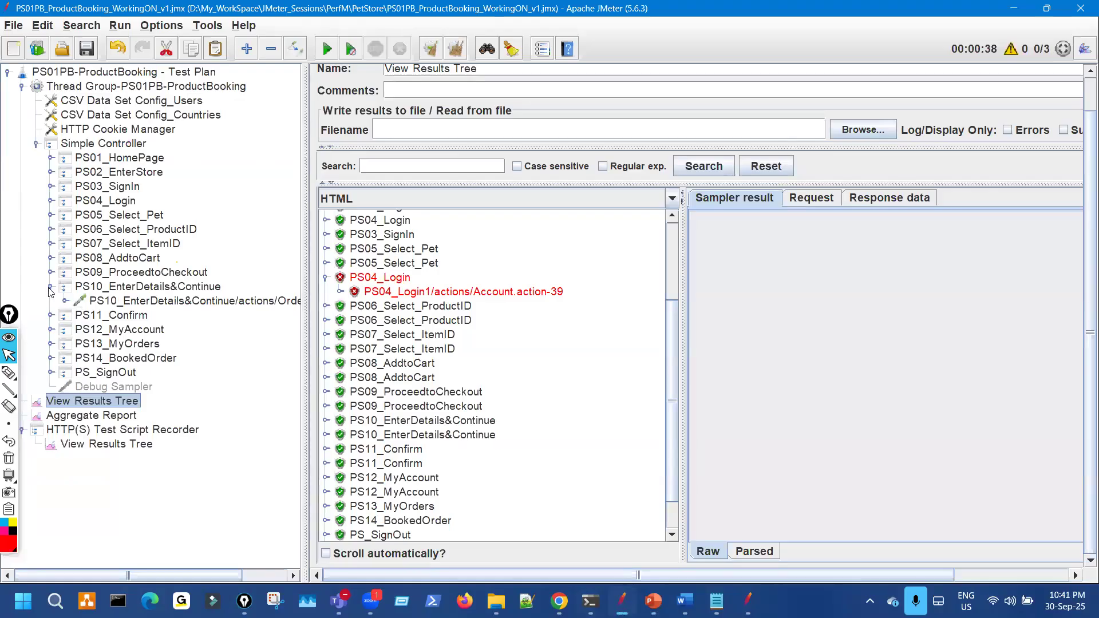
pyautogui.click(51, 286)
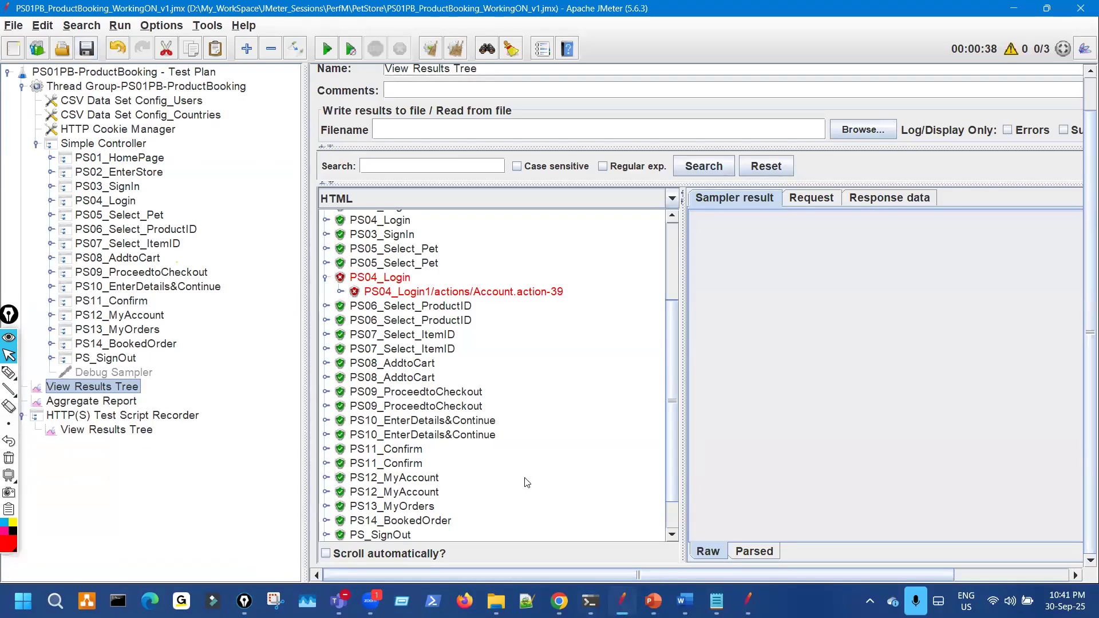
# Step: Delete the last user row and its empty line from PS_TestData1_Users.csv in Notepad, save the file and minimize the window
pyautogui.click(715, 601)
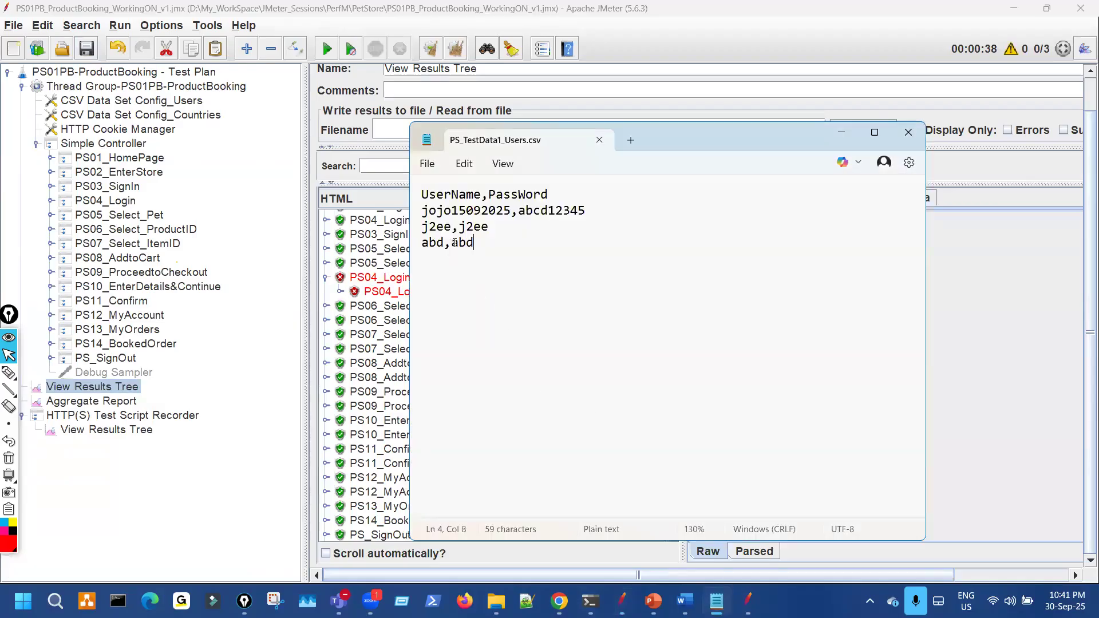
pyautogui.moveTo(480, 243); pyautogui.dragTo(411, 245)
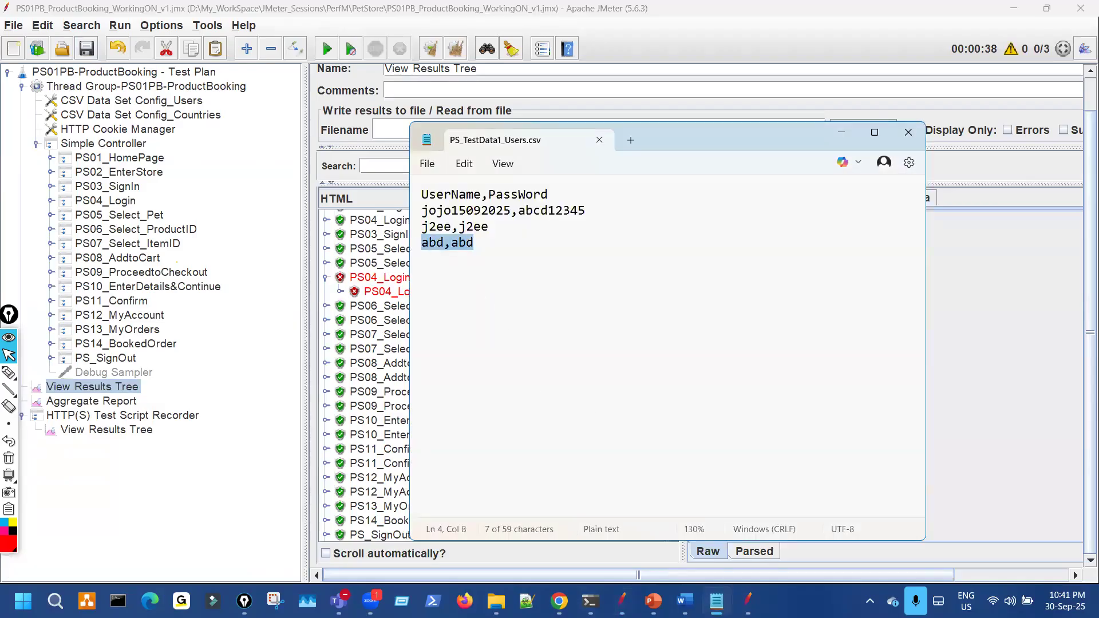
pyautogui.press('BackSpace')
pyautogui.press('BackSpace')
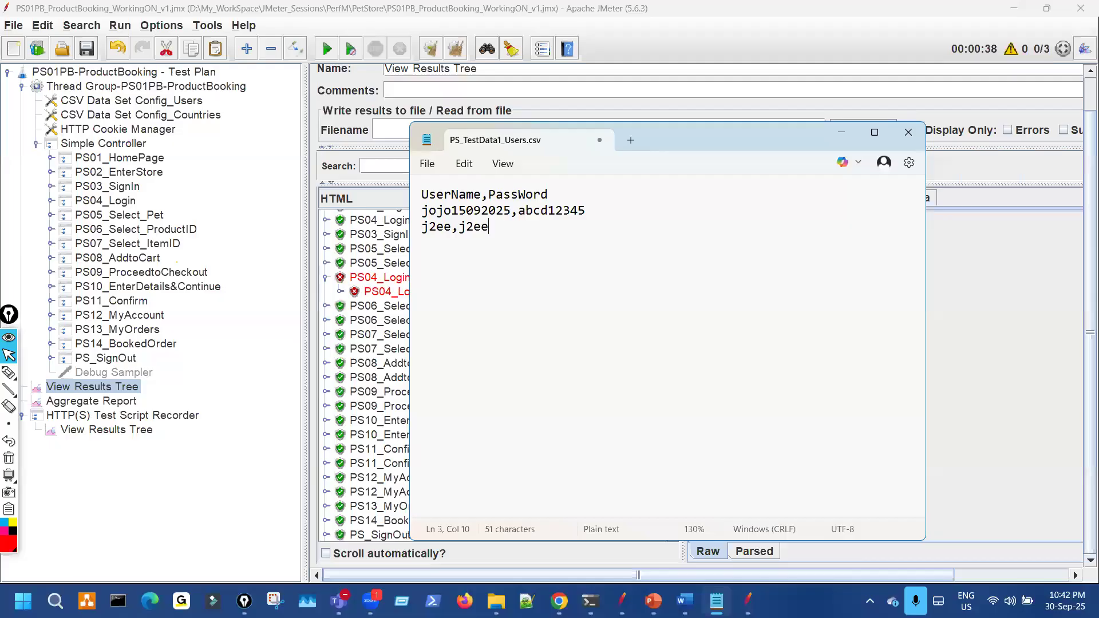
pyautogui.click(427, 165)
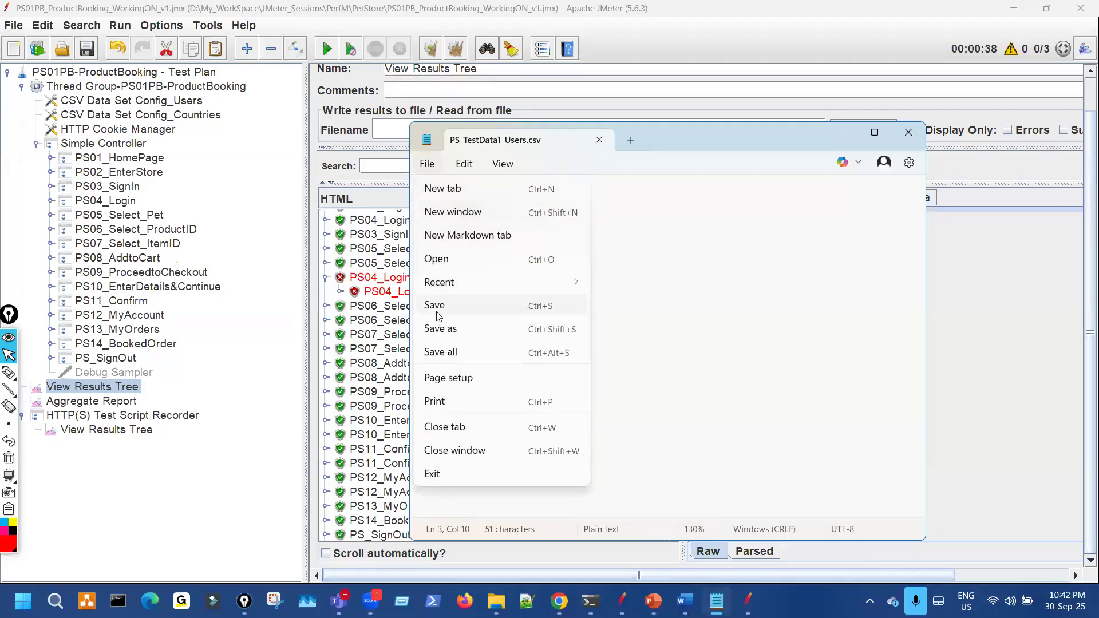
pyautogui.click(842, 134)
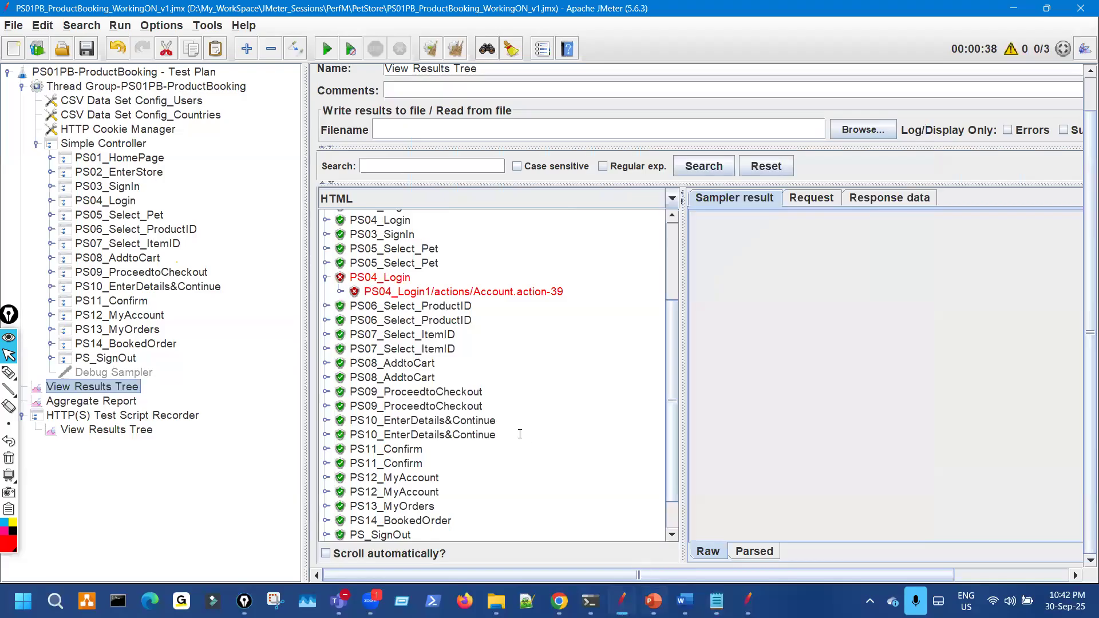
# Step: Return to the presentation's slide with point 4.18, tick that point, line the margin of 4.19 to 4.23 and underline "number at the end" in red
pyautogui.hotkey('alt', 'Tab')
pyautogui.scroll(-2, 520, 436)
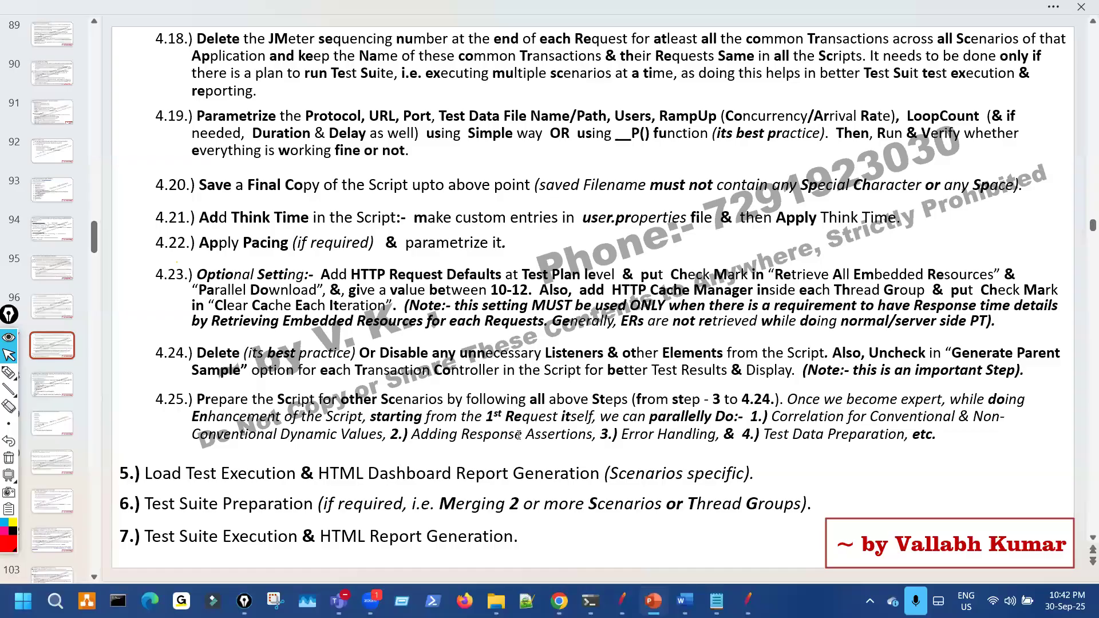
pyautogui.hotkey('ctrl', 'shift', '3')
pyautogui.moveTo(146, 64)
pyautogui.mouseDown()
pyautogui.moveTo(152, 71)
pyautogui.moveTo(184, 42)
pyautogui.mouseUp()
pyautogui.moveTo(139, 120); pyautogui.dragTo(140, 287)
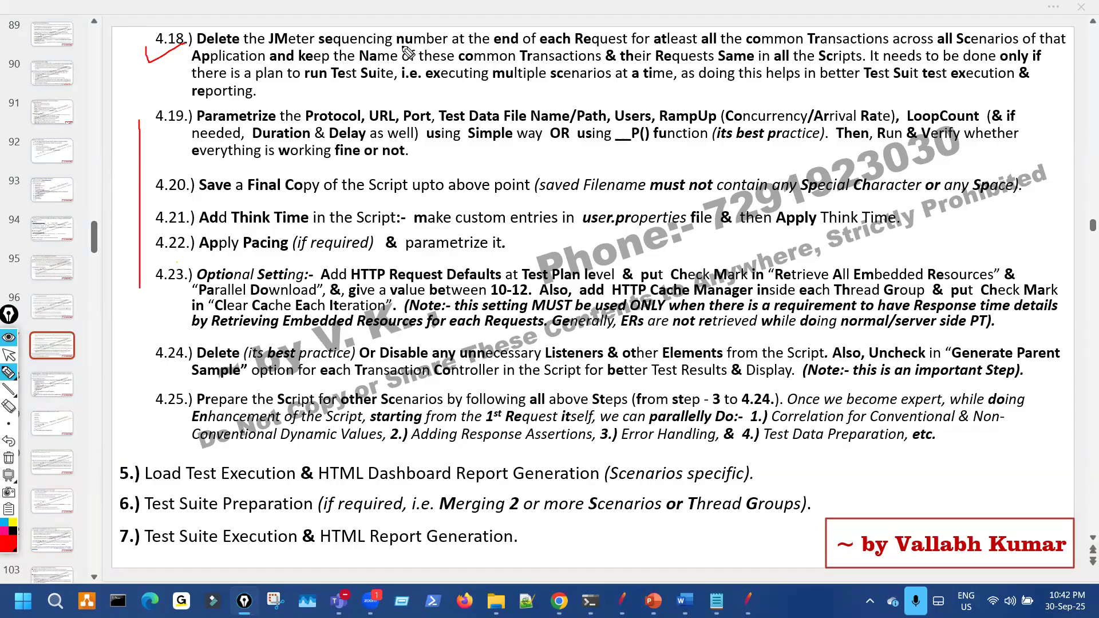
pyautogui.moveTo(414, 46); pyautogui.dragTo(522, 44)
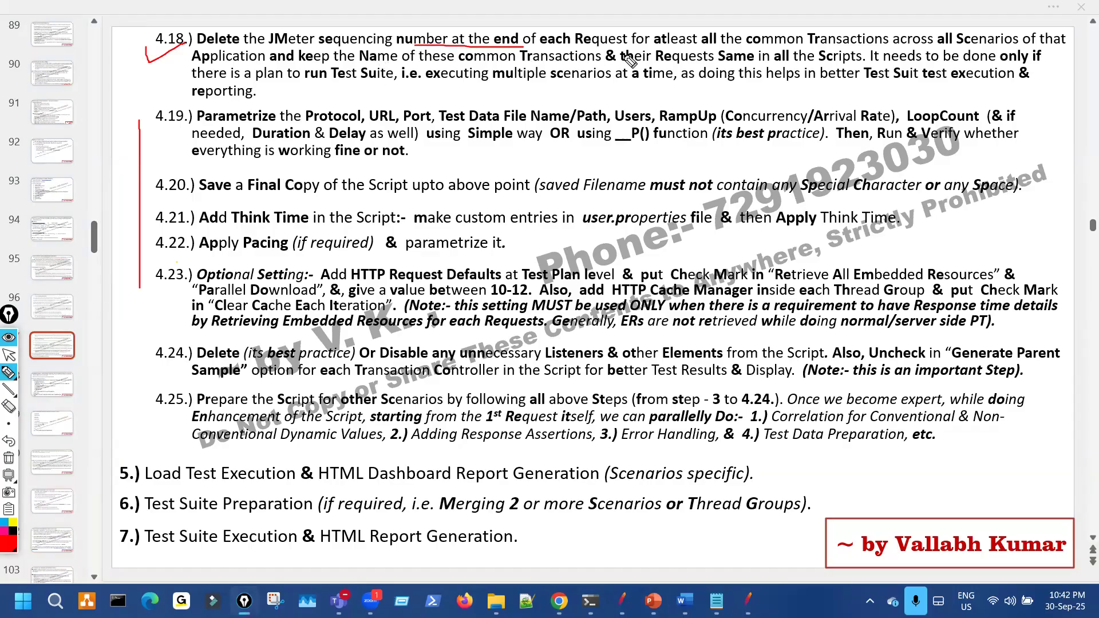
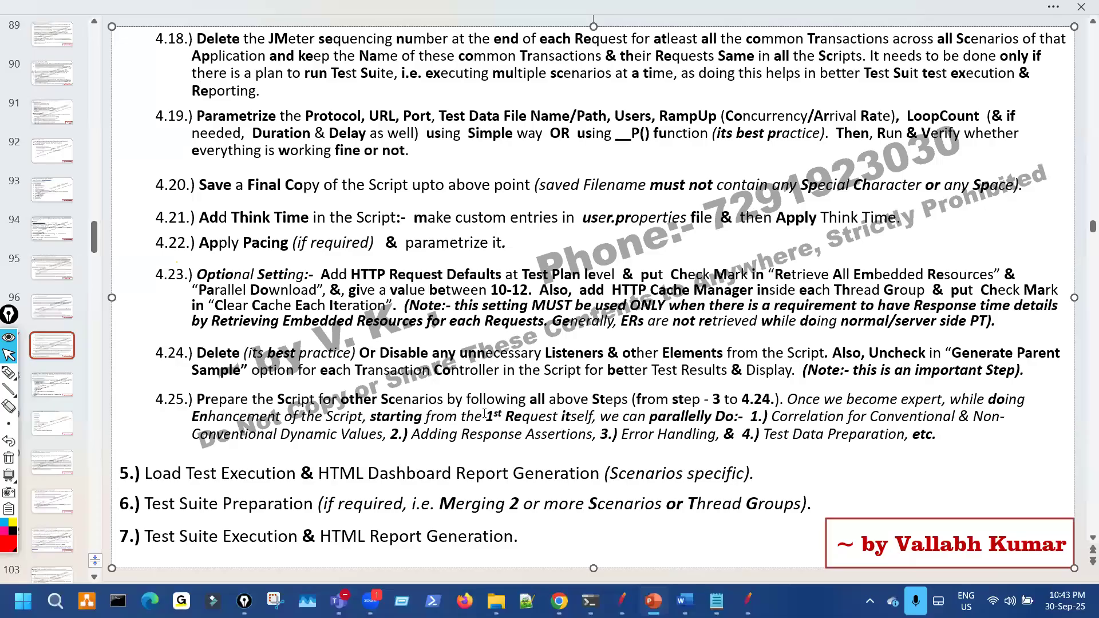
# Step: Open PetStore_PerformanceTest_Scenarios.xlsx from the PetStore folder and zoom Sheet1 to 90% with the Product Booking scenario in view
pyautogui.hotkey('alt', 'Tab')
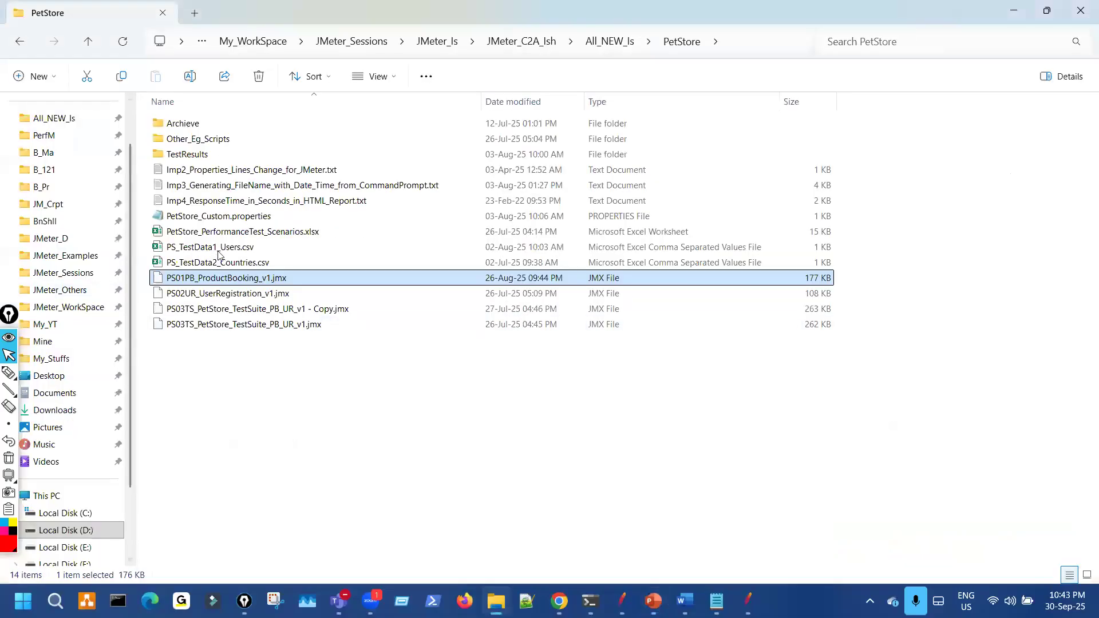
pyautogui.doubleClick(248, 232)
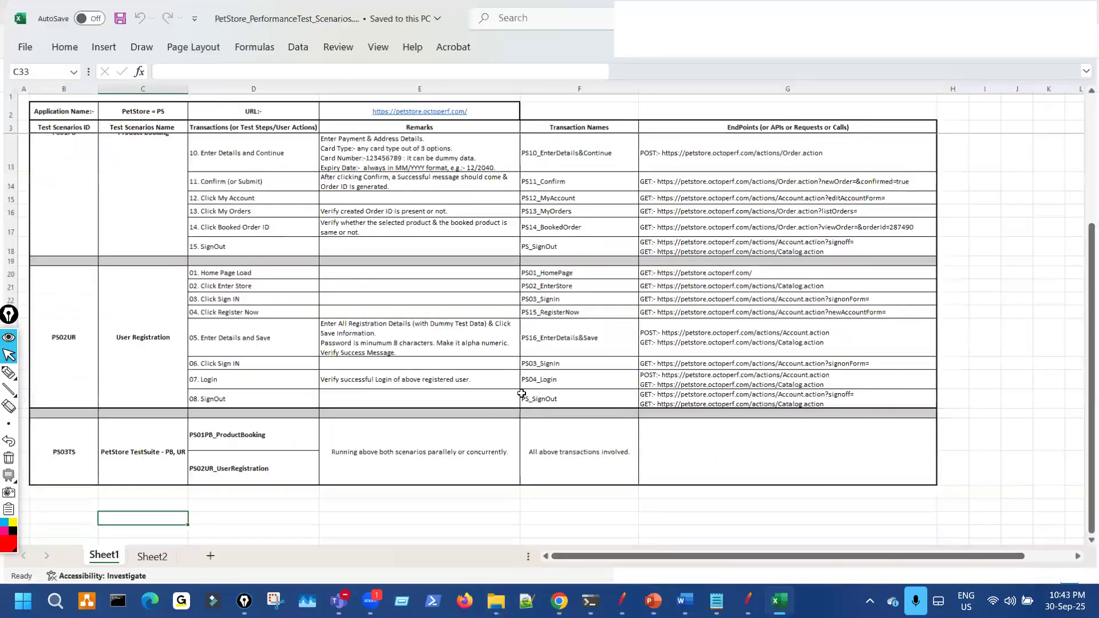
pyautogui.scroll(2, 590, 327)
pyautogui.scroll(1, 590, 327)
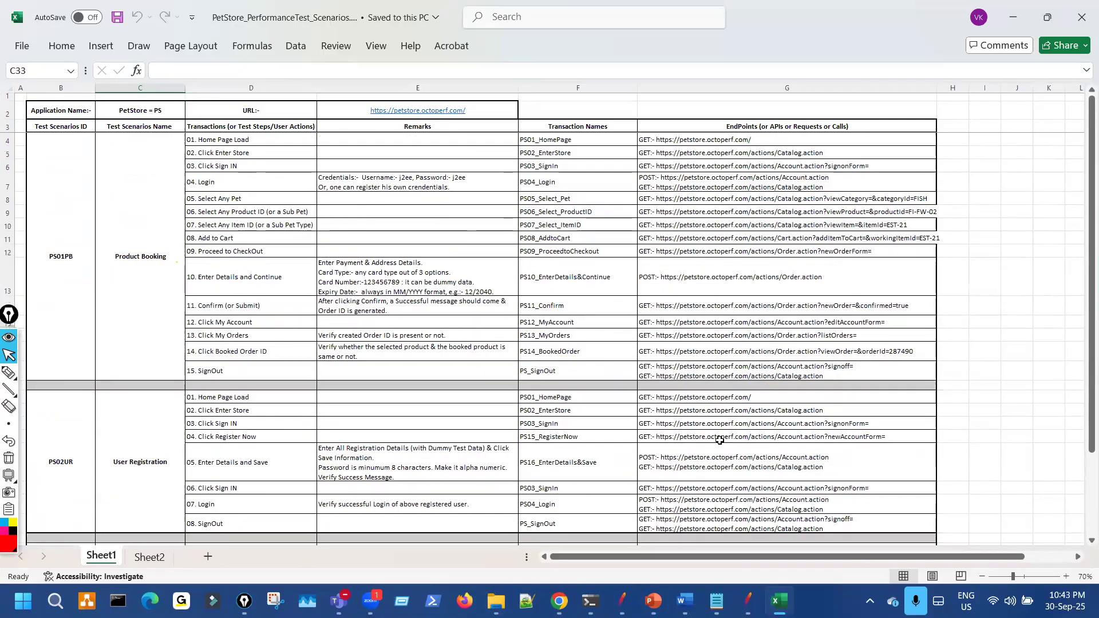
pyautogui.click(1067, 577)
pyautogui.click(1067, 577)
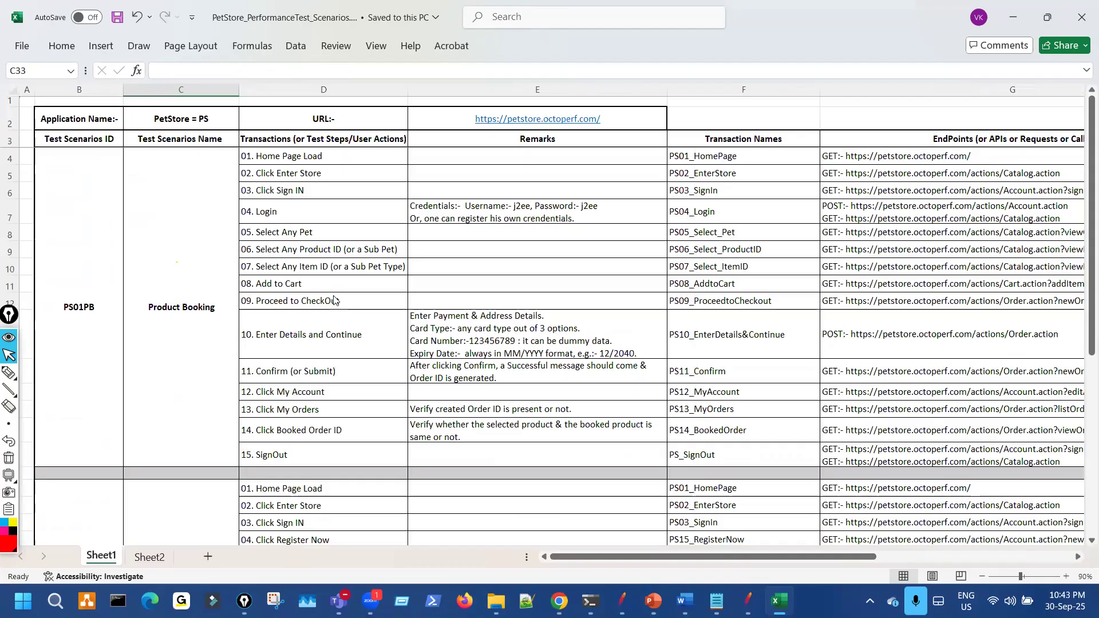
# Step: Compare the Home Page Load and SignOut steps of the Product Booking and User Registration scenarios
pyautogui.click(296, 155)
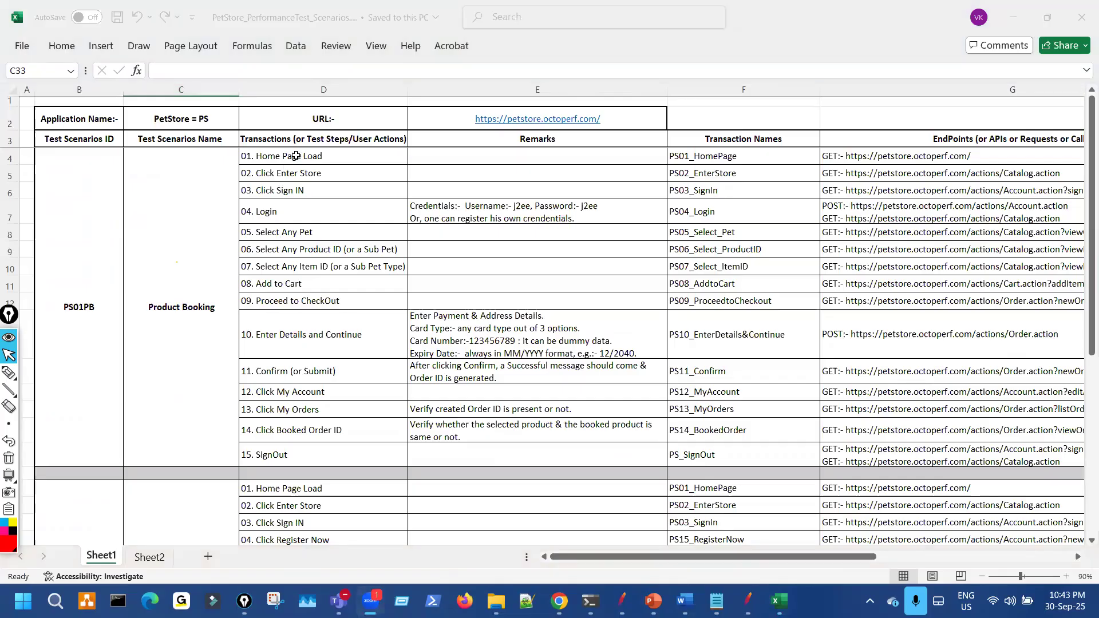
pyautogui.click(296, 155)
pyautogui.click(287, 455)
pyautogui.scroll(-3, 323, 384)
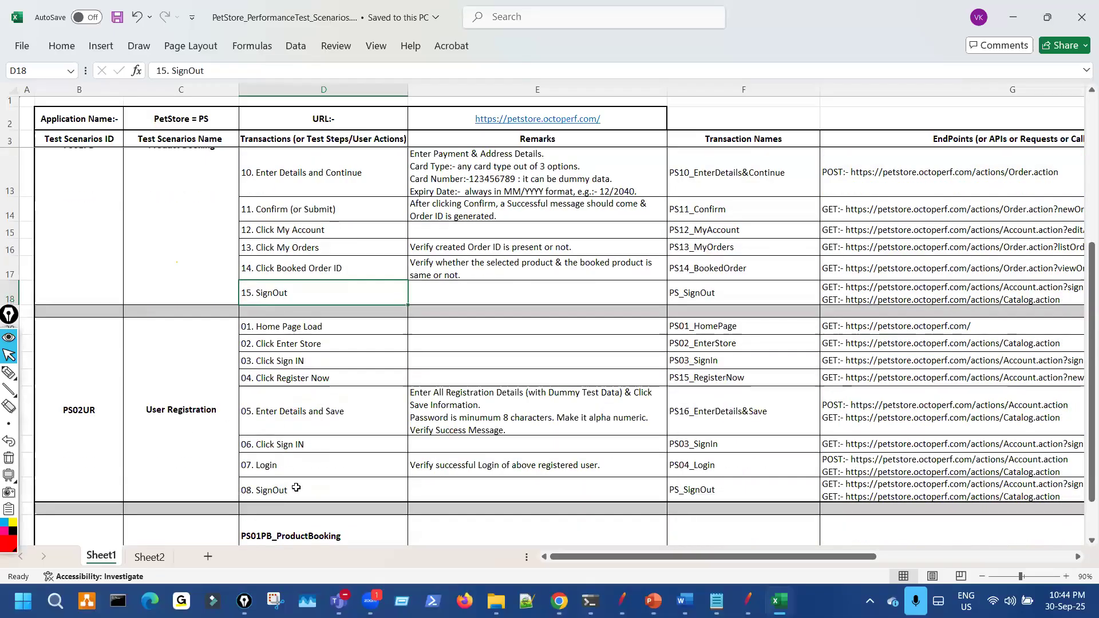
pyautogui.click(293, 490)
pyautogui.click(312, 335)
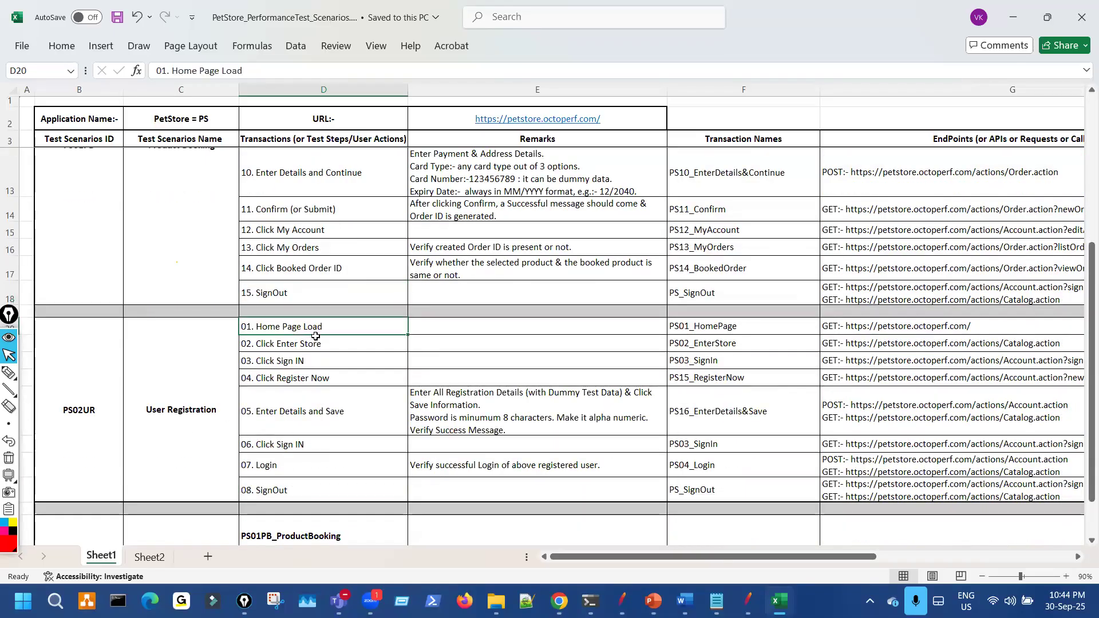
# Step: Tick the Home Page Load, Click Enter Store, Click Sign IN, Login and SignOut steps of User Registration in red, then clear the marks
pyautogui.hotkey('ctrl', 'shift', '3')
pyautogui.moveTo(320, 322); pyautogui.dragTo(376, 326)
pyautogui.moveTo(316, 363); pyautogui.dragTo(347, 349)
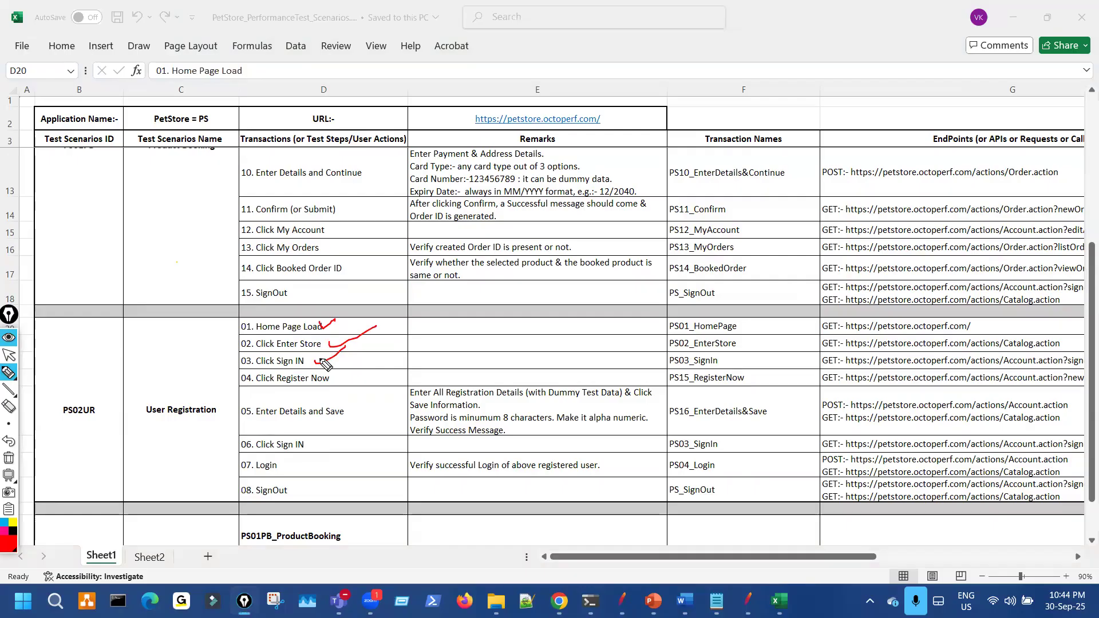
pyautogui.moveTo(309, 440); pyautogui.dragTo(342, 434)
pyautogui.moveTo(276, 469)
pyautogui.mouseDown()
pyautogui.moveTo(292, 462)
pyautogui.moveTo(304, 486)
pyautogui.mouseUp()
pyautogui.moveTo(304, 329)
pyautogui.mouseDown()
pyautogui.moveTo(335, 315)
pyautogui.moveTo(345, 347)
pyautogui.mouseUp()
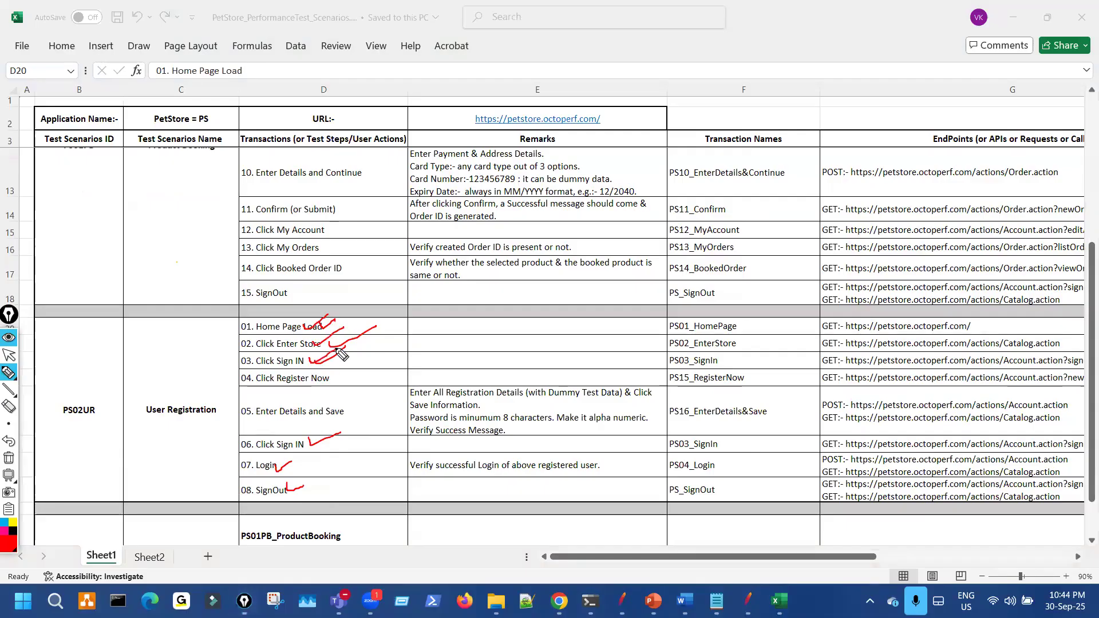
pyautogui.moveTo(298, 441)
pyautogui.mouseDown()
pyautogui.moveTo(287, 466)
pyautogui.moveTo(308, 484)
pyautogui.mouseUp()
pyautogui.press('Escape')
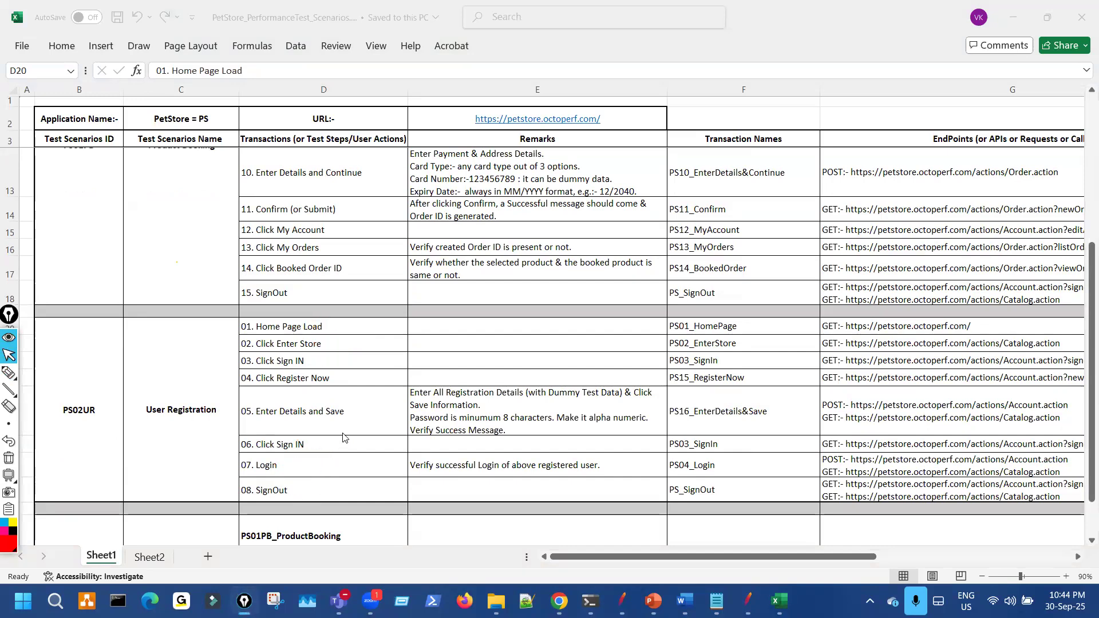
pyautogui.scroll(3, 345, 436)
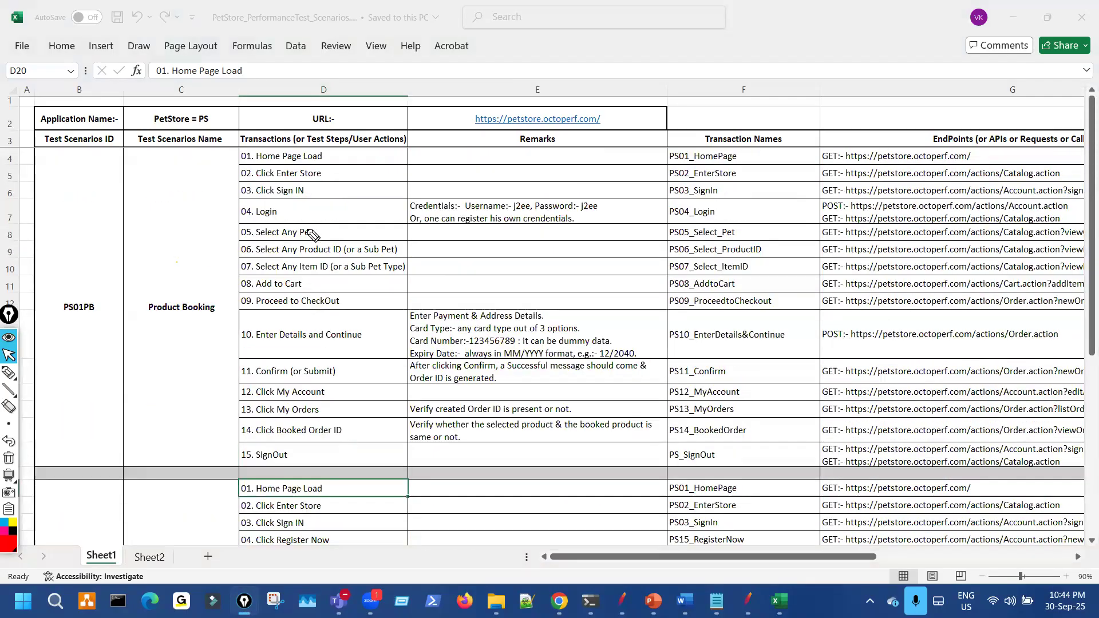
# Step: Tick the common steps and Product Booking in red, circle the booking-specific steps and SignOut, and mark Register Now under User Registration
pyautogui.moveTo(318, 155); pyautogui.dragTo(342, 154)
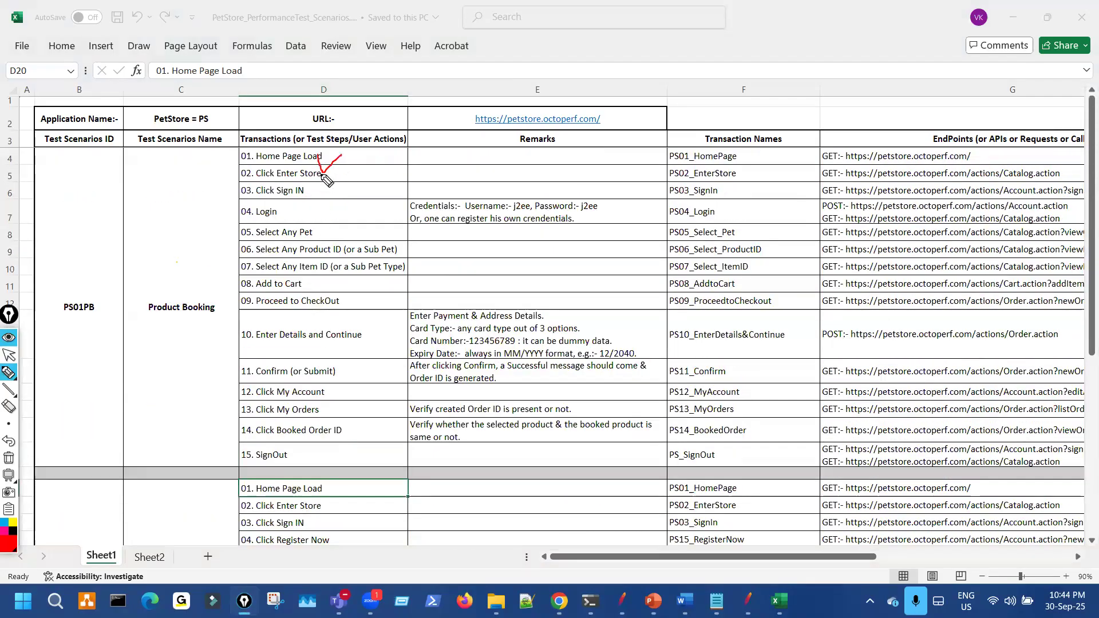
pyautogui.moveTo(307, 192)
pyautogui.mouseDown()
pyautogui.moveTo(323, 186)
pyautogui.moveTo(310, 207)
pyautogui.mouseUp()
pyautogui.moveTo(293, 464)
pyautogui.mouseDown()
pyautogui.moveTo(310, 455)
pyautogui.moveTo(283, 451)
pyautogui.mouseUp()
pyautogui.moveTo(324, 258); pyautogui.dragTo(317, 283)
pyautogui.moveTo(179, 331); pyautogui.dragTo(225, 317)
pyautogui.moveTo(266, 549); pyautogui.dragTo(286, 532)
pyautogui.moveTo(192, 533); pyautogui.dragTo(179, 535)
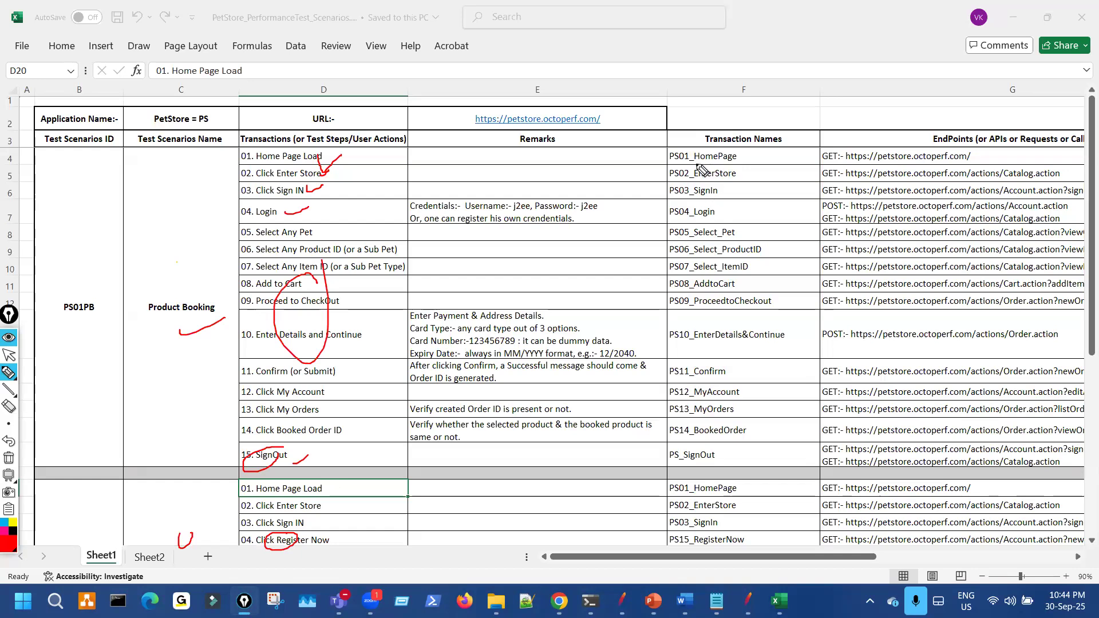
# Step: Outline the Product Booking transaction names PS01_HomePage to PS04_Login and PS_SignOut in red, then clear the marks
pyautogui.moveTo(663, 152); pyautogui.dragTo(663, 216)
pyautogui.moveTo(679, 165)
pyautogui.mouseDown()
pyautogui.moveTo(737, 164)
pyautogui.moveTo(735, 179)
pyautogui.mouseUp()
pyautogui.moveTo(672, 197); pyautogui.dragTo(719, 195)
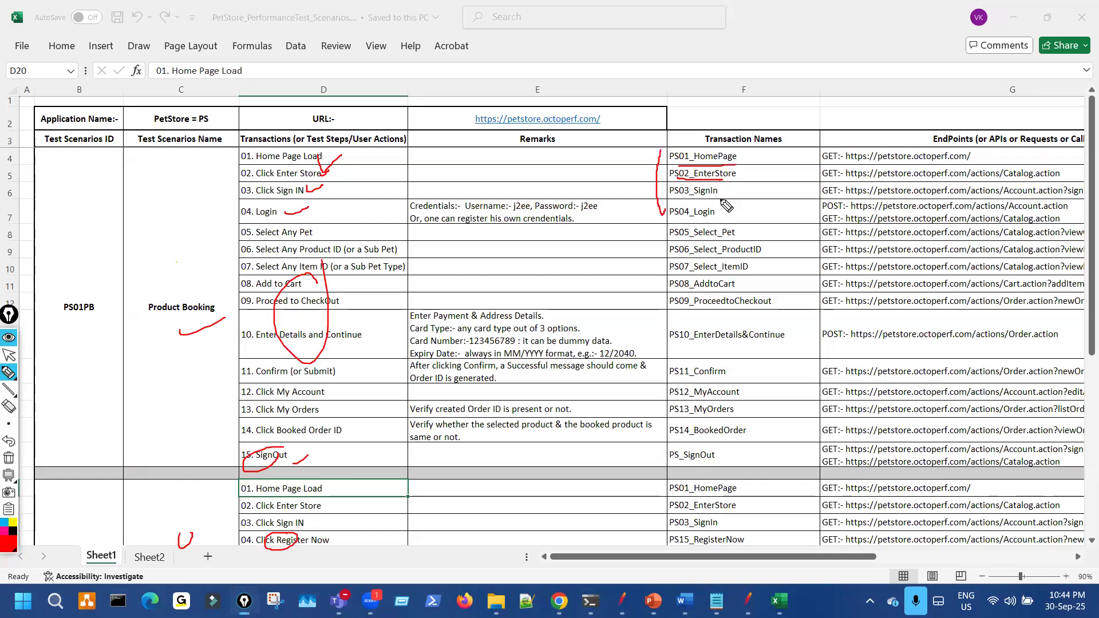
pyautogui.moveTo(661, 152)
pyautogui.mouseDown()
pyautogui.moveTo(669, 223)
pyautogui.moveTo(738, 209)
pyautogui.moveTo(743, 155)
pyautogui.moveTo(671, 151)
pyautogui.mouseUp()
pyautogui.moveTo(665, 447)
pyautogui.mouseDown()
pyautogui.moveTo(664, 464)
pyautogui.moveTo(715, 449)
pyautogui.moveTo(689, 447)
pyautogui.moveTo(704, 441)
pyautogui.mouseUp()
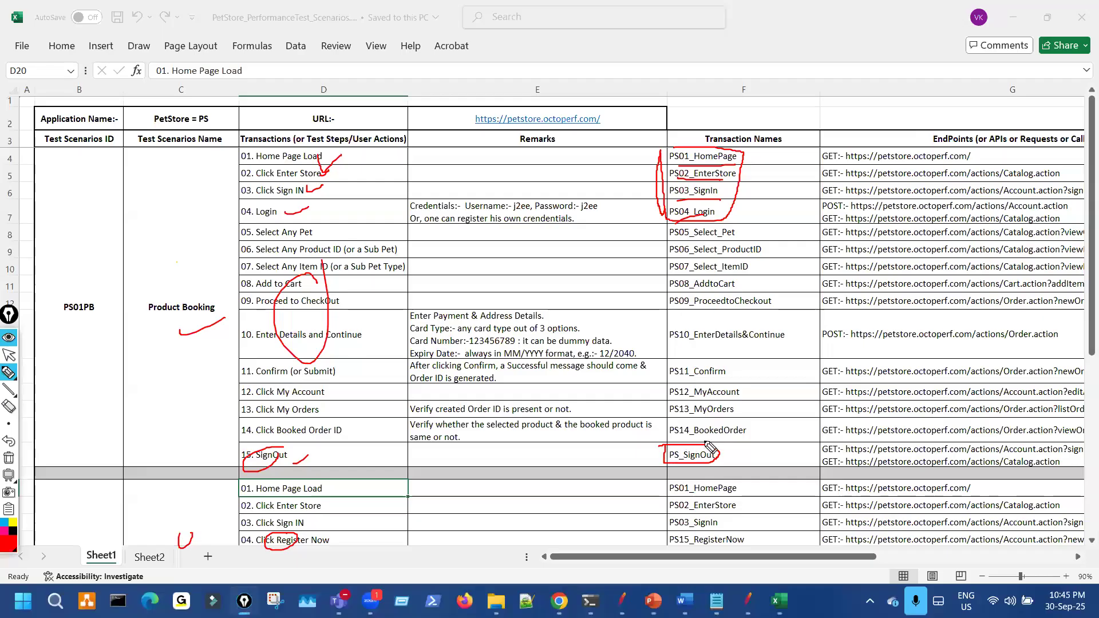
pyautogui.hotkey('ctrl', 'shift', '7')
pyautogui.hotkey('ctrl', 'shift', '1')
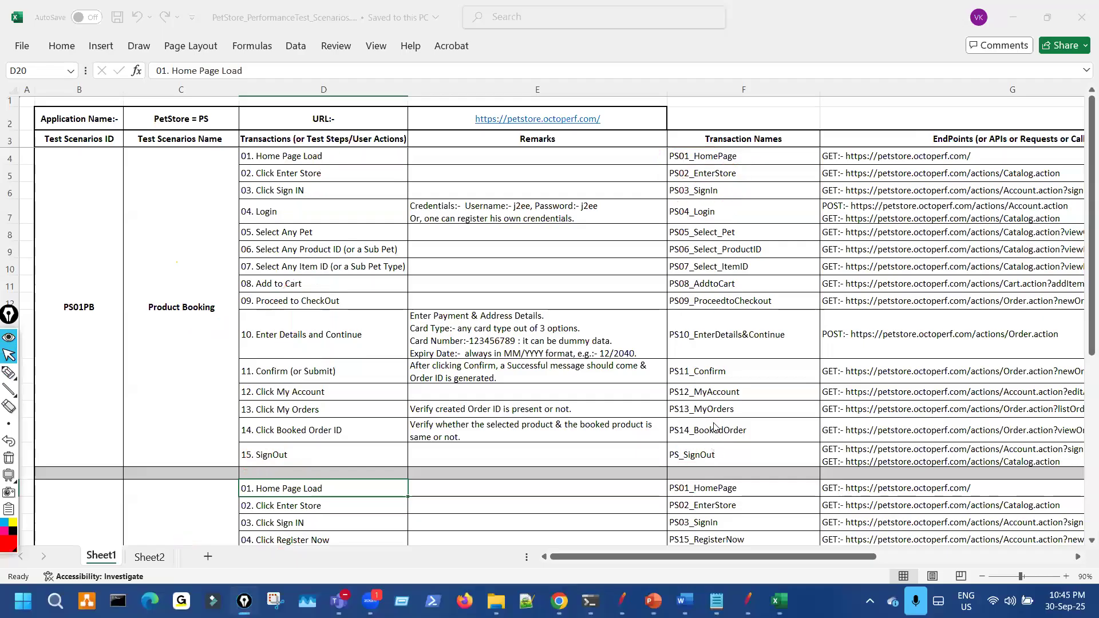
# Step: Circle User Registration's PS01_HomePage to PS03_SignIn in red, mark PS_SignOut in both scenarios, then clear the marks
pyautogui.scroll(-1, 714, 430)
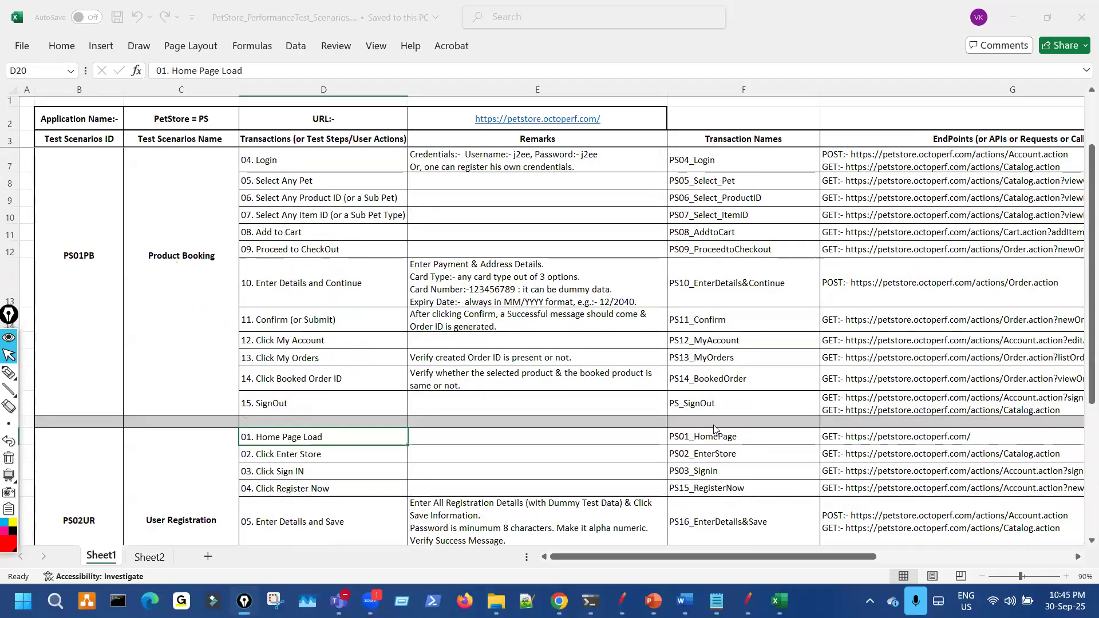
pyautogui.scroll(-2, 714, 429)
pyautogui.hotkey('ctrl', 'shift', '3')
pyautogui.moveTo(661, 323)
pyautogui.mouseDown()
pyautogui.moveTo(663, 358)
pyautogui.moveTo(744, 319)
pyautogui.moveTo(675, 327)
pyautogui.mouseUp()
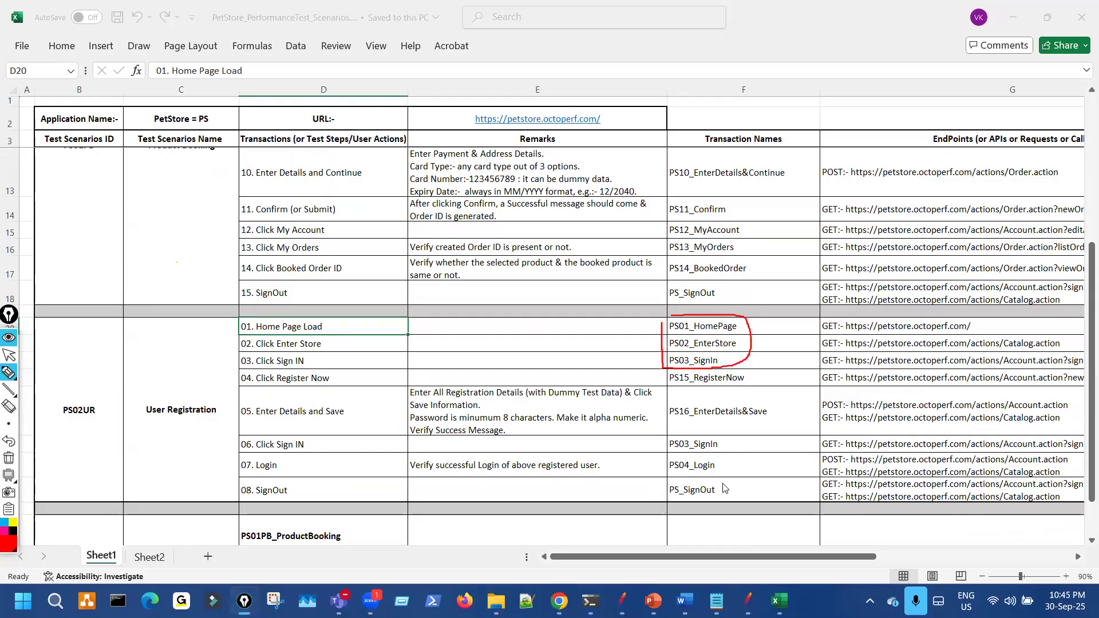
pyautogui.moveTo(671, 486)
pyautogui.mouseDown()
pyautogui.moveTo(725, 502)
pyautogui.moveTo(707, 480)
pyautogui.mouseUp()
pyautogui.moveTo(674, 285); pyautogui.dragTo(695, 298)
pyautogui.hotkey('ctrl', 'shift', '7')
pyautogui.hotkey('ctrl', 'shift', '2')
# Step: Trace the Product Booking transaction numbers from PS01 to PS14 in red, underline PS_SignOut, then clear the marks
pyautogui.scroll(3, 752, 304)
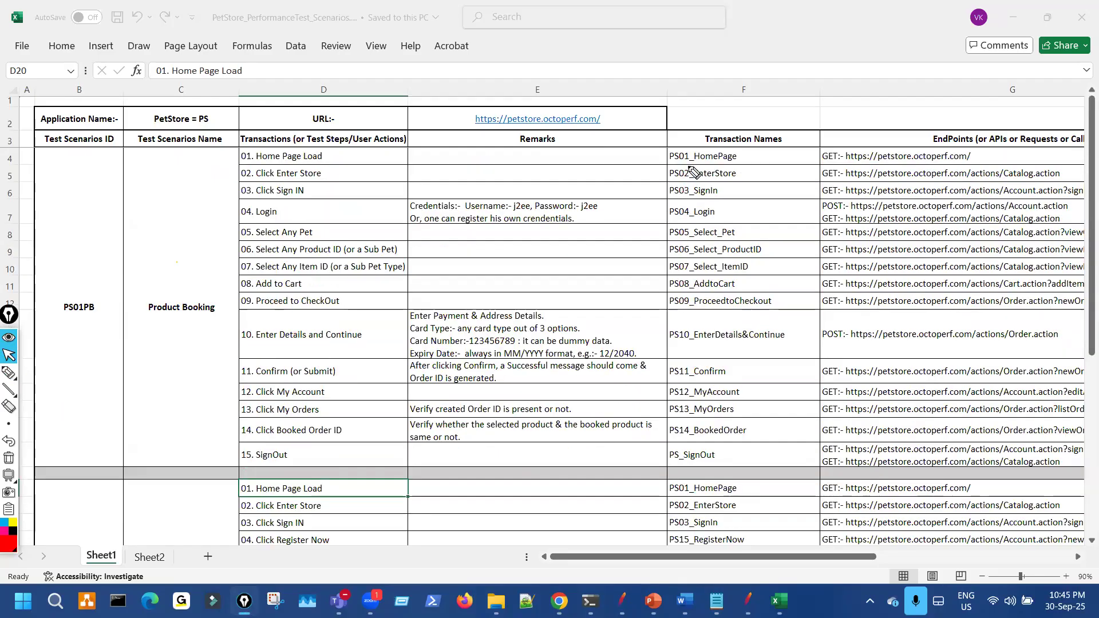
pyautogui.hotkey('ctrl', 'shift', '3')
pyautogui.moveTo(632, 134)
pyautogui.mouseDown()
pyautogui.moveTo(664, 130)
pyautogui.moveTo(651, 146)
pyautogui.mouseUp()
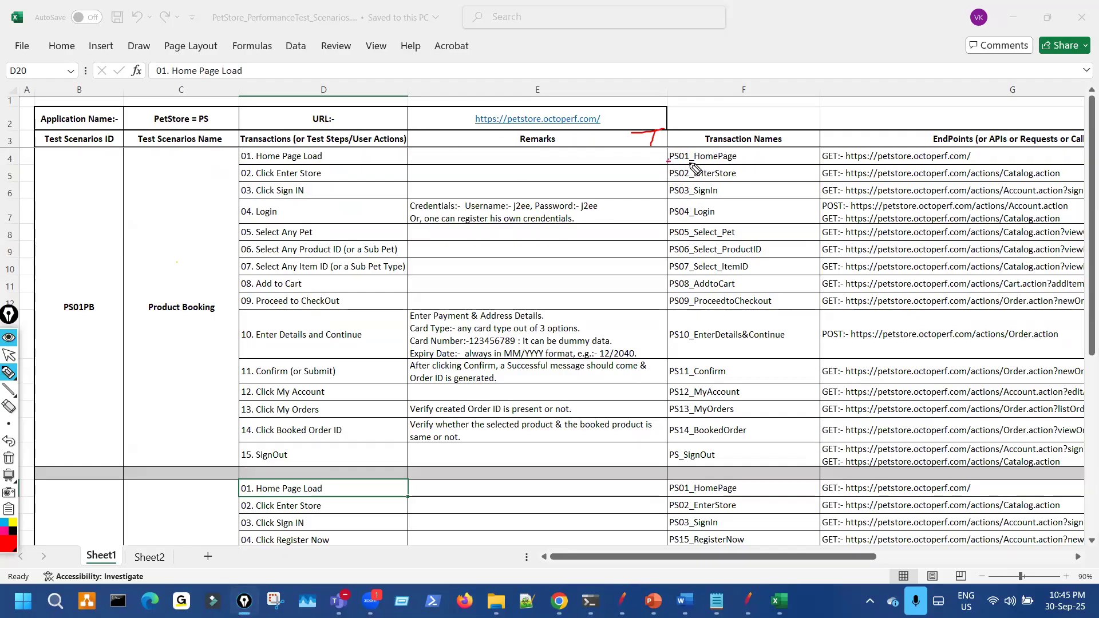
pyautogui.moveTo(679, 163); pyautogui.dragTo(688, 162)
pyautogui.moveTo(684, 205); pyautogui.dragTo(686, 287)
pyautogui.moveTo(690, 441)
pyautogui.mouseDown()
pyautogui.moveTo(677, 443)
pyautogui.moveTo(677, 466)
pyautogui.mouseUp()
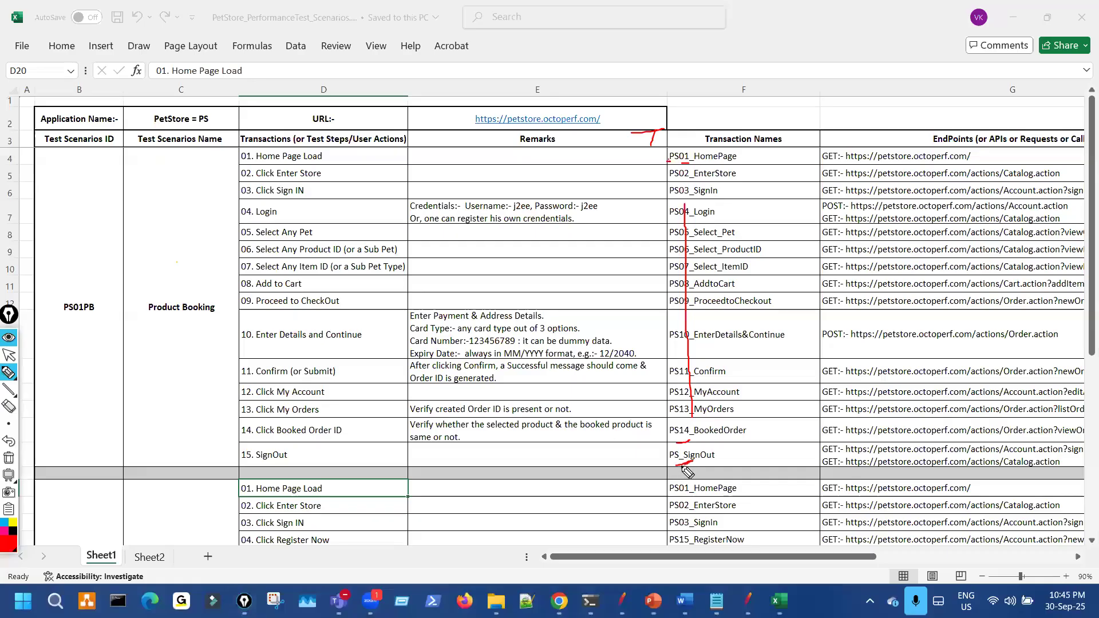
pyautogui.hotkey('ctrl', 'shift', '7')
pyautogui.hotkey('ctrl', 'shift', '2')
# Step: Underline the 14 in PS14_BookedOrder, bracket PS15_RegisterNow and PS16_EnterDetails&Save, tick User Registration, and link the numbering with a red line
pyautogui.scroll(-1, 728, 447)
pyautogui.scroll(-1, 728, 447)
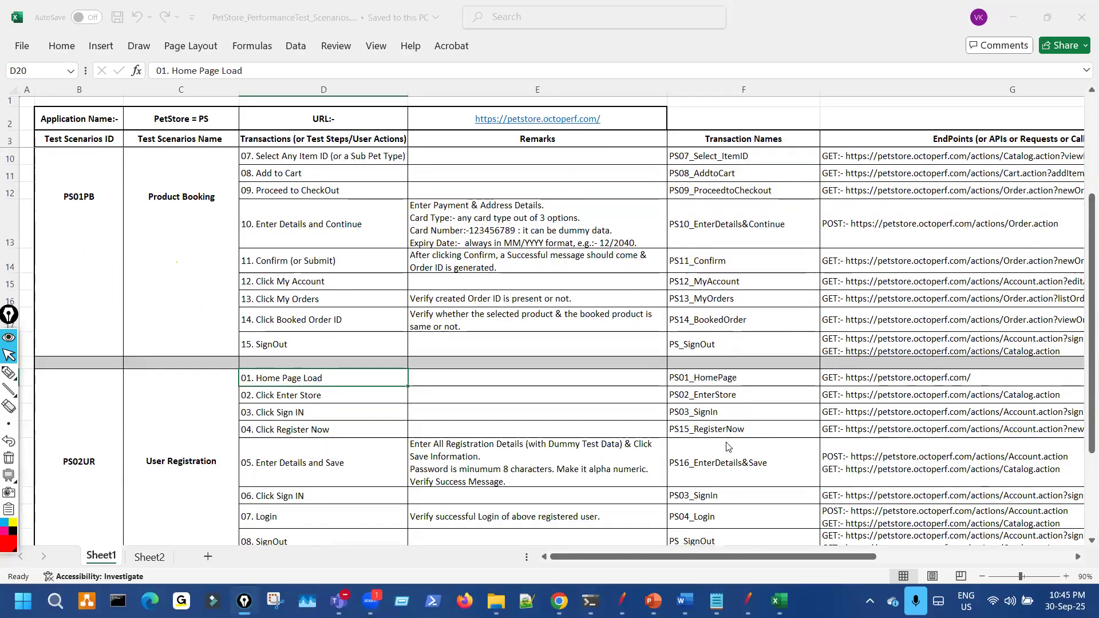
pyautogui.scroll(-1, 728, 444)
pyautogui.hotkey('ctrl', 'shift', '1')
pyautogui.moveTo(682, 279); pyautogui.dragTo(690, 277)
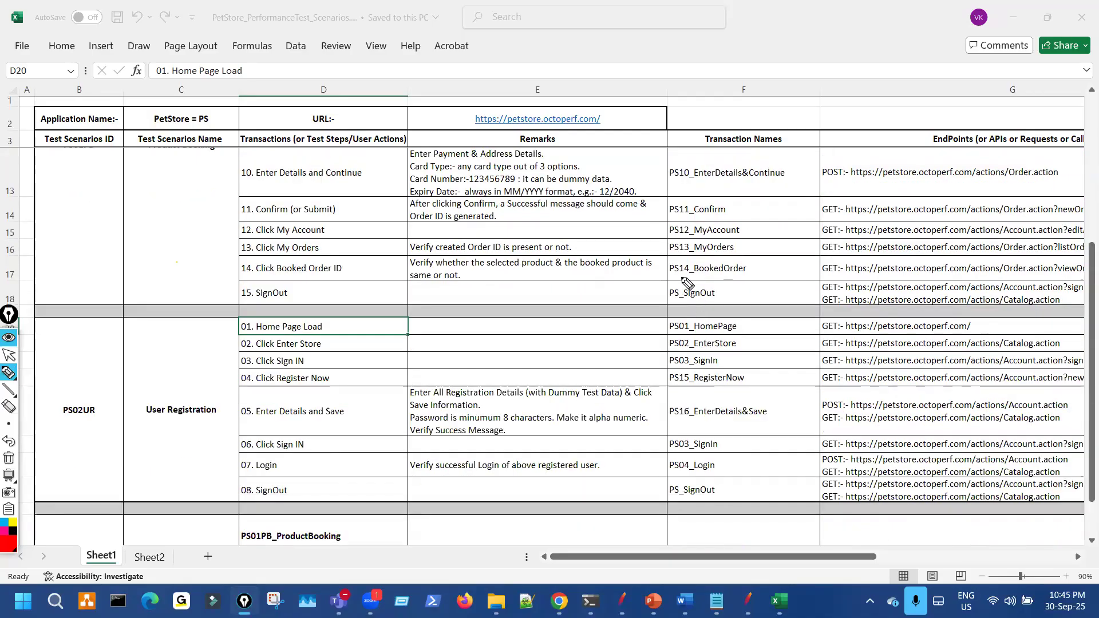
pyautogui.moveTo(671, 388); pyautogui.dragTo(748, 386)
pyautogui.moveTo(673, 424); pyautogui.dragTo(762, 422)
pyautogui.moveTo(770, 378); pyautogui.dragTo(770, 435)
pyautogui.moveTo(141, 419); pyautogui.dragTo(208, 404)
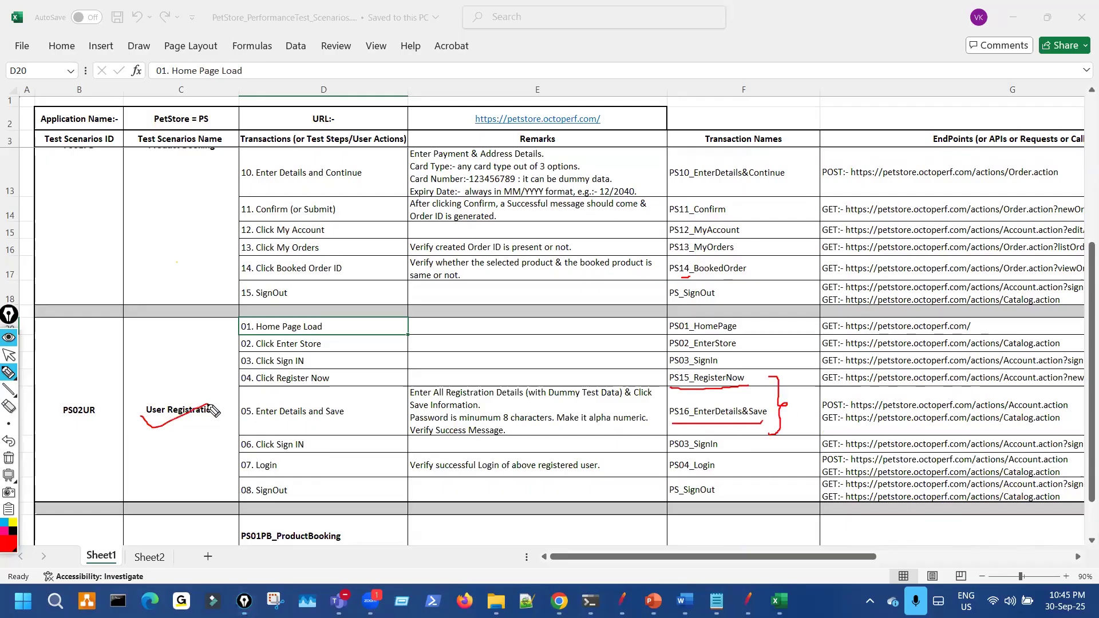
pyautogui.moveTo(670, 274)
pyautogui.mouseDown()
pyautogui.moveTo(635, 349)
pyautogui.moveTo(661, 378)
pyautogui.moveTo(667, 414)
pyautogui.mouseUp()
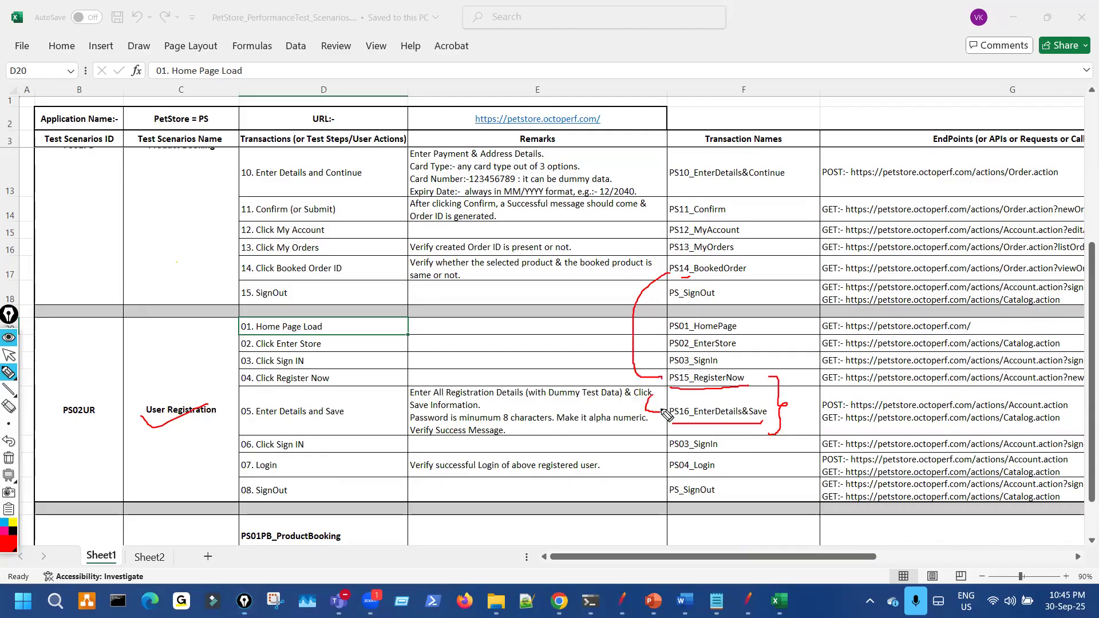
# Step: Circle User Registration's PS01 to PS03 group and its PS03_SignIn and PS04_Login pair in red, then clear all marks
pyautogui.moveTo(703, 322)
pyautogui.mouseDown()
pyautogui.moveTo(722, 367)
pyautogui.moveTo(671, 344)
pyautogui.moveTo(699, 319)
pyautogui.mouseUp()
pyautogui.moveTo(670, 441)
pyautogui.mouseDown()
pyautogui.moveTo(681, 477)
pyautogui.moveTo(704, 428)
pyautogui.mouseUp()
pyautogui.moveTo(711, 162); pyautogui.dragTo(724, 181)
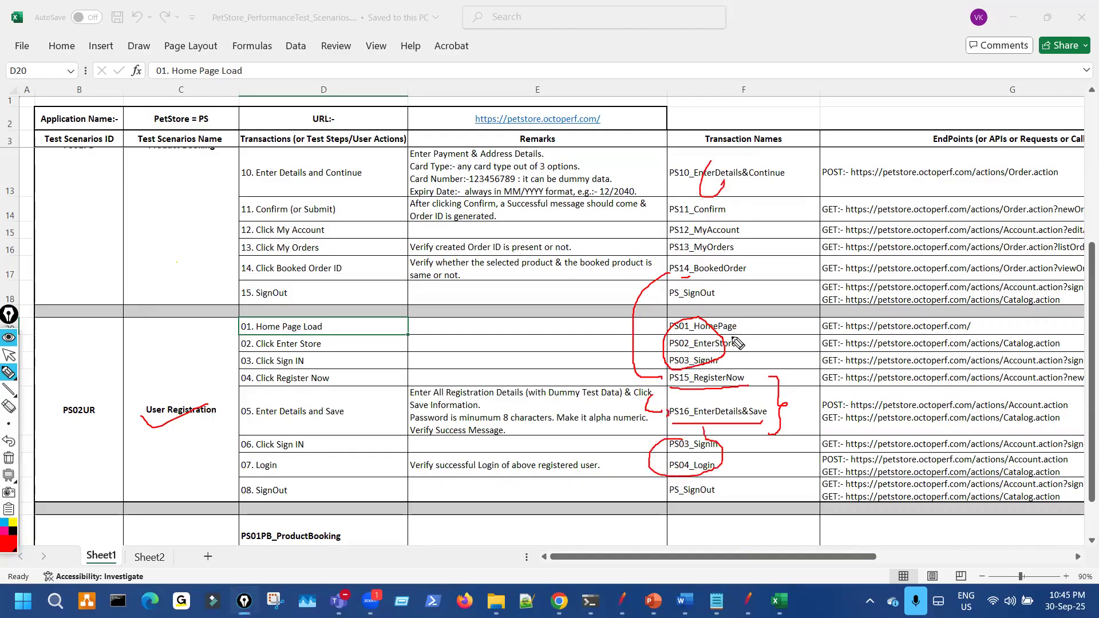
pyautogui.hotkey('ctrl', 'shift', '7')
# Step: Mark User Registration's first transaction names in red, clear them, tick PS02_EnterStore, and compare the names with Product Booking
pyautogui.moveTo(732, 325); pyautogui.dragTo(747, 320)
pyautogui.moveTo(736, 341)
pyautogui.mouseDown()
pyautogui.moveTo(749, 336)
pyautogui.moveTo(744, 356)
pyautogui.mouseUp()
pyautogui.hotkey('ctrl', 'shift', '7')
pyautogui.moveTo(674, 337); pyautogui.dragTo(709, 344)
pyautogui.hotkey('ctrl', 'shift', '1')
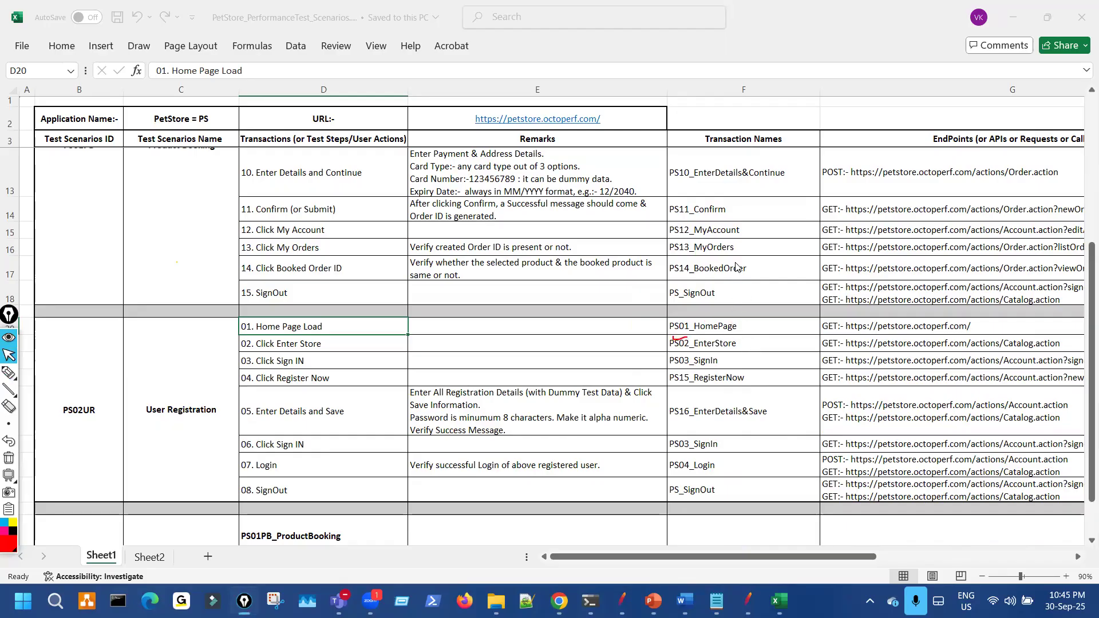
pyautogui.scroll(3, 737, 269)
pyautogui.scroll(-3, 708, 292)
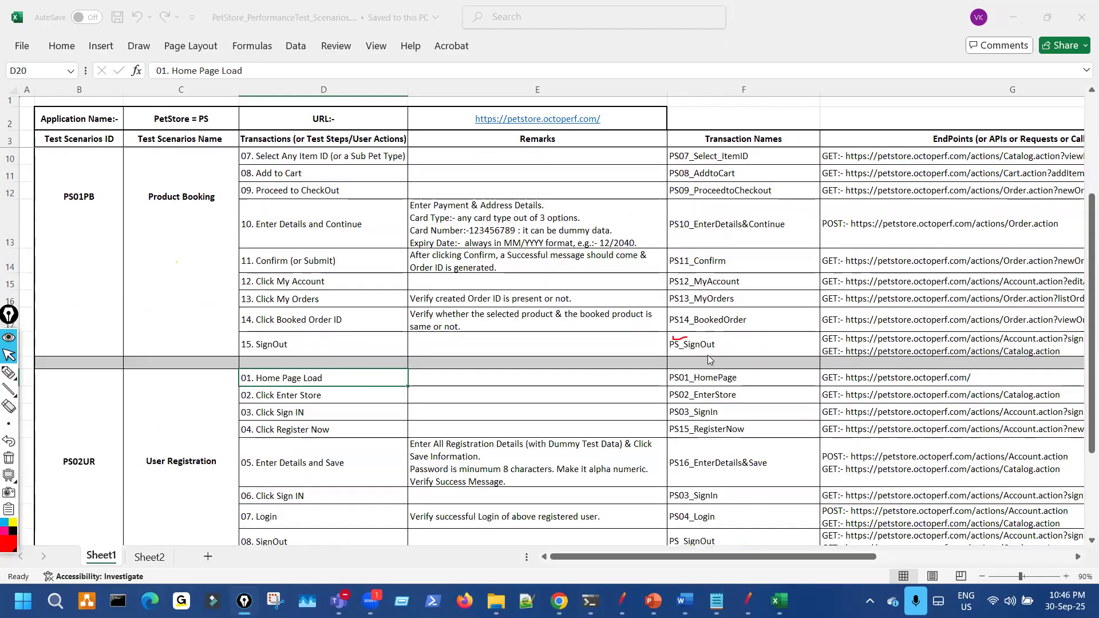
# Step: Link the two PS03_SignIn entries of User Registration with a red curve, clear it, and underline PS04_Login
pyautogui.hotkey('ctrl', 'shift', '2')
pyautogui.moveTo(720, 360)
pyautogui.mouseDown()
pyautogui.moveTo(780, 380)
pyautogui.moveTo(725, 449)
pyautogui.moveTo(687, 452)
pyautogui.mouseUp()
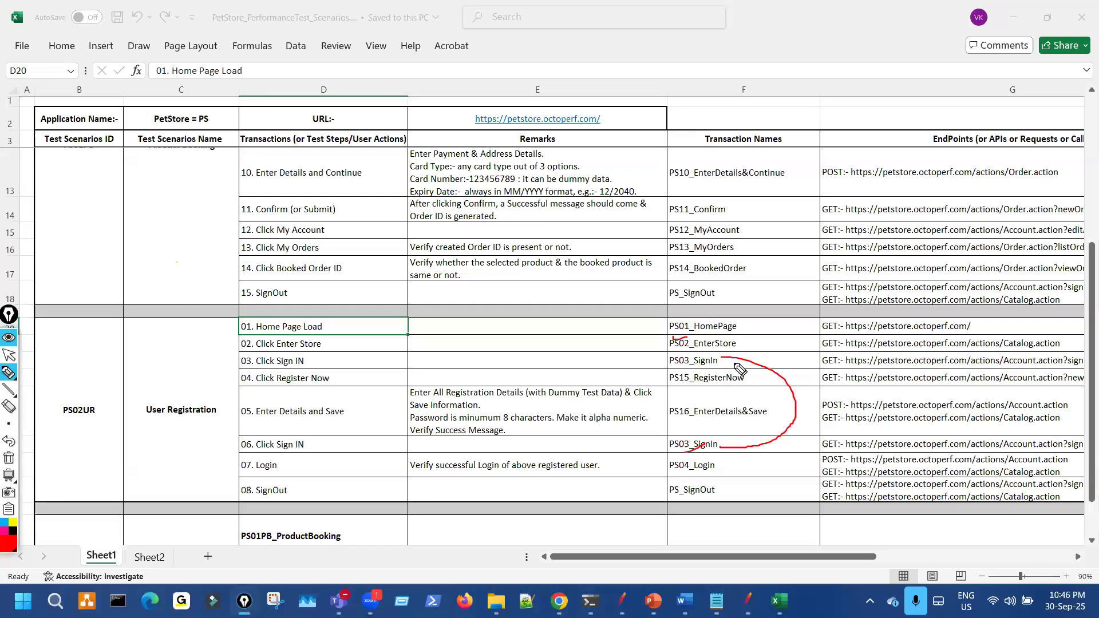
pyautogui.hotkey('ctrl', 'shift', '7')
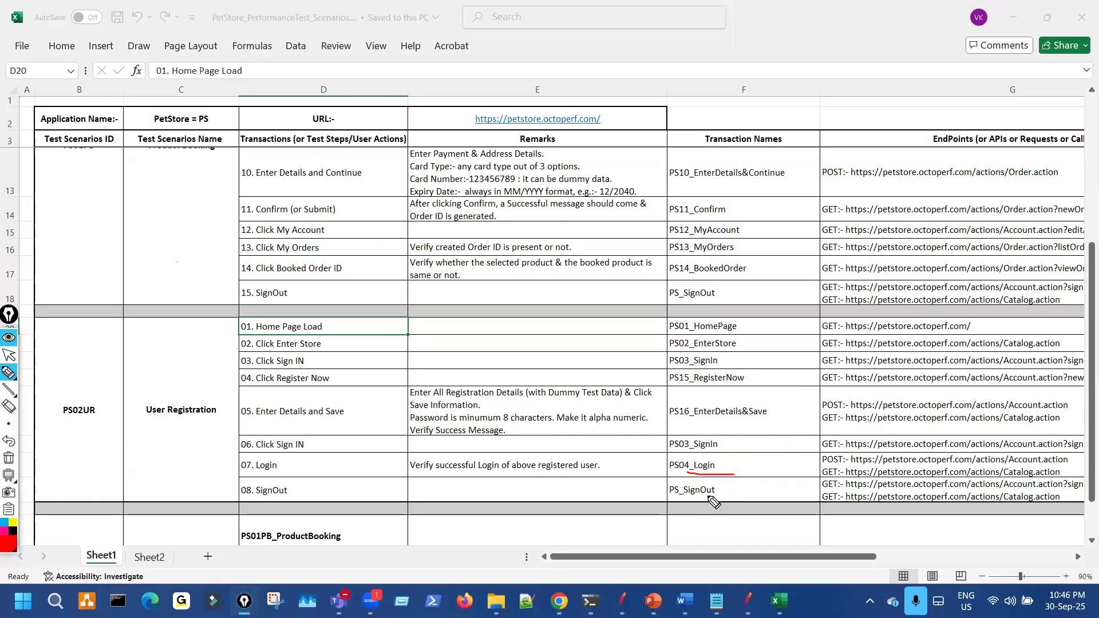
pyautogui.hotkey('ctrl', 'shift', '1')
# Step: Draw a red arrow from Product Booking's PS_SignOut to User Registration's PS_SignOut, then clear it
pyautogui.scroll(3, 717, 295)
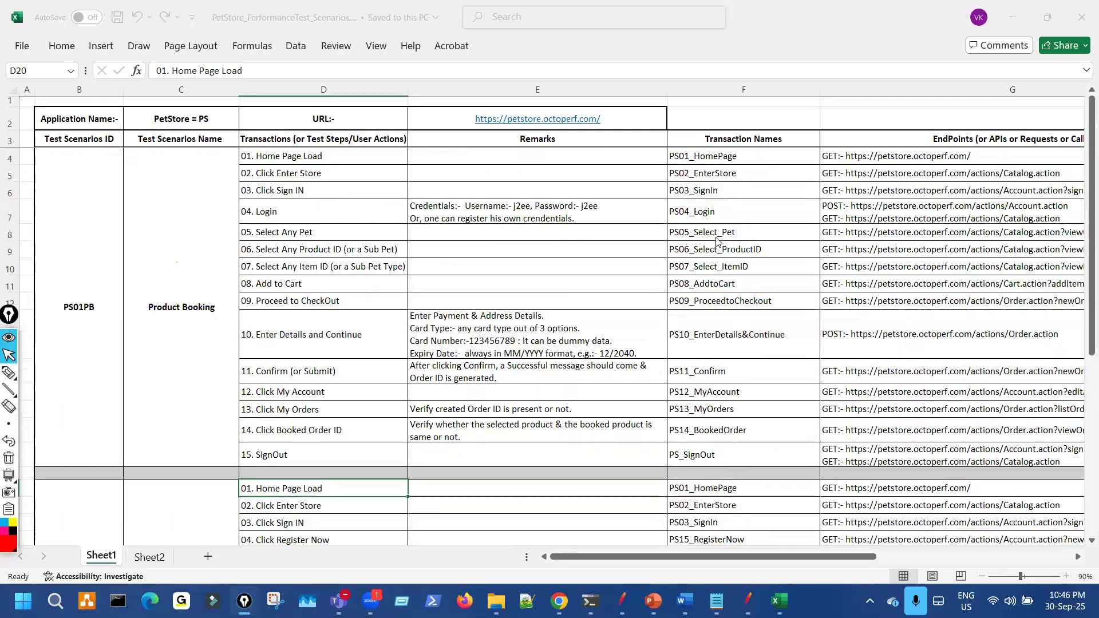
pyautogui.scroll(-4, 733, 329)
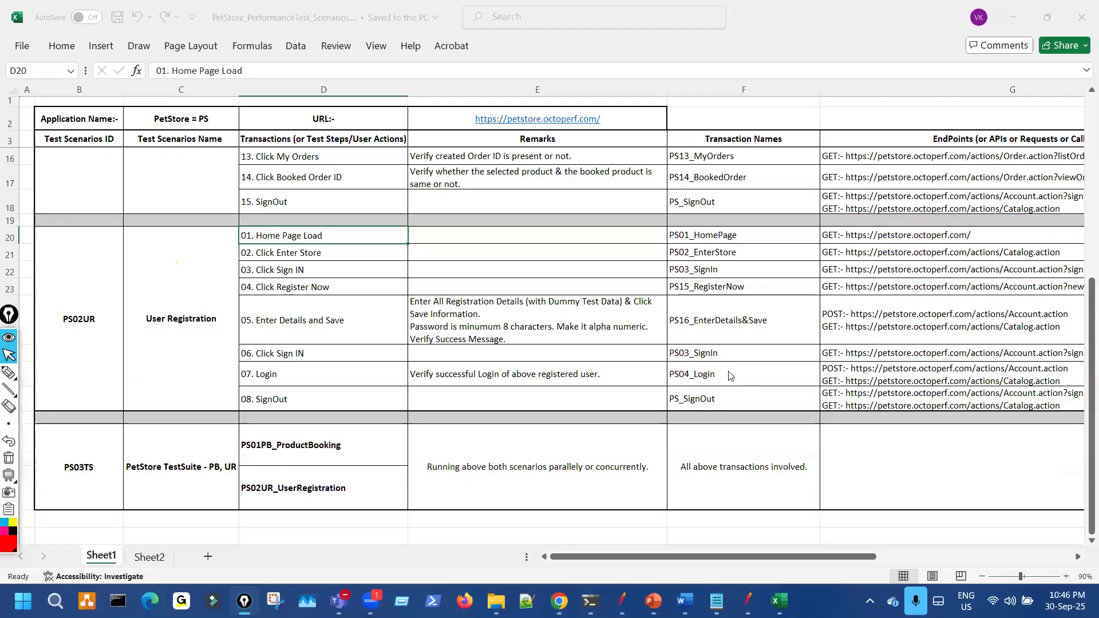
pyautogui.hotkey('ctrl', 'shift', '3')
pyautogui.moveTo(716, 203)
pyautogui.mouseDown()
pyautogui.moveTo(763, 272)
pyautogui.moveTo(710, 397)
pyautogui.mouseUp()
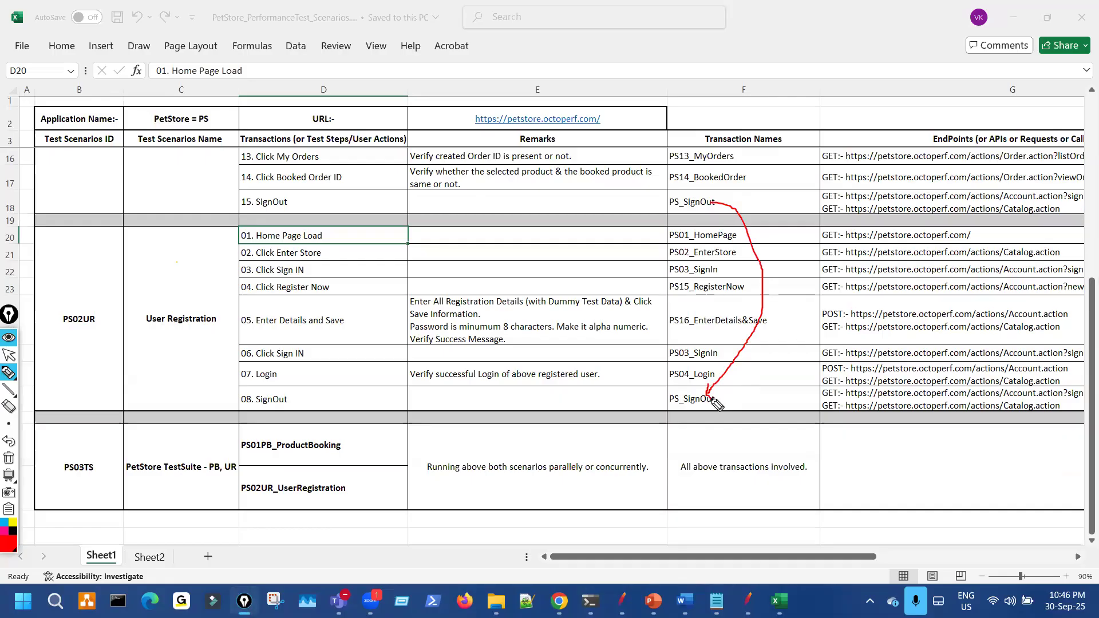
pyautogui.hotkey('ctrl', 'shift', '7')
pyautogui.hotkey('ctrl', 'shift', '2')
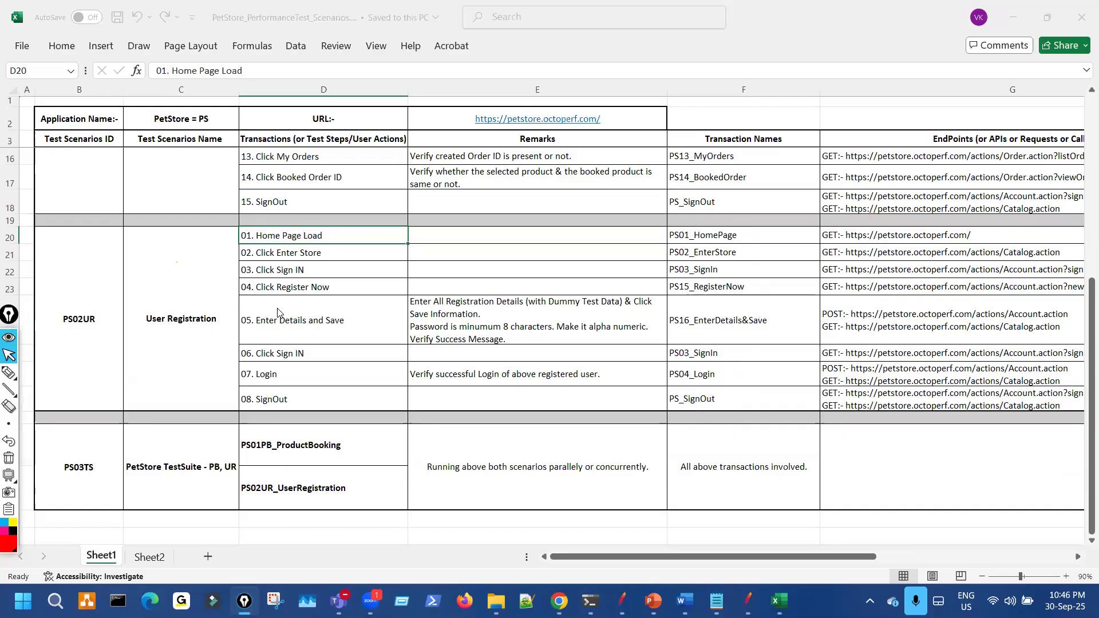
# Step: Return to the presentation, underline "of these" and "the Scripts" in point 4.18, circle "Transactions & their Requests Same", then clear the marks
pyautogui.scroll(3, 276, 313)
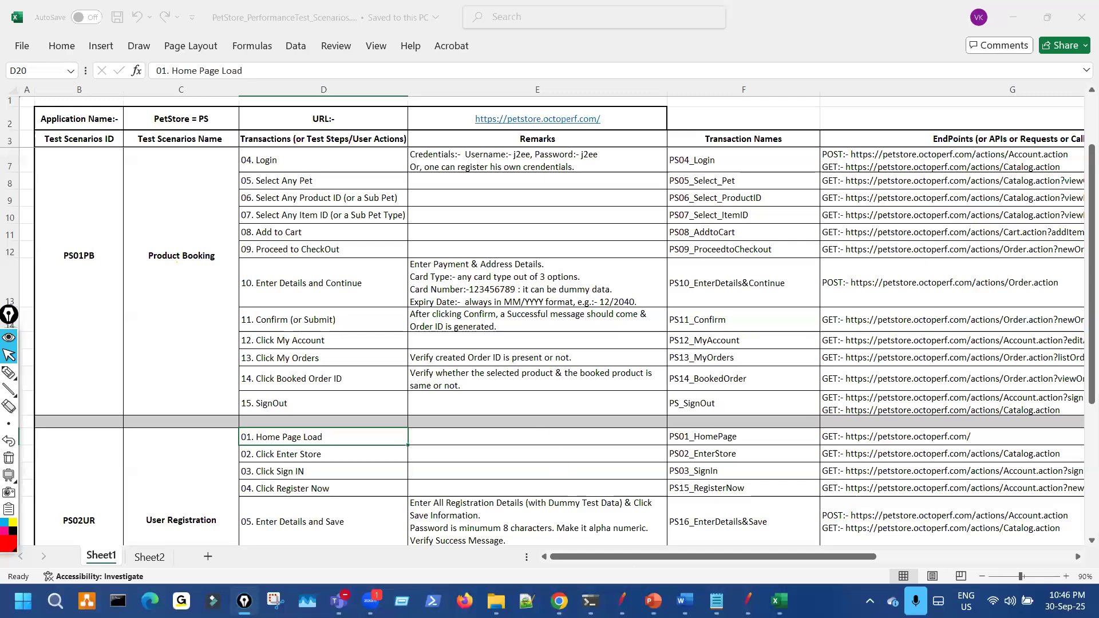
pyautogui.hotkey('alt', 'Tab')
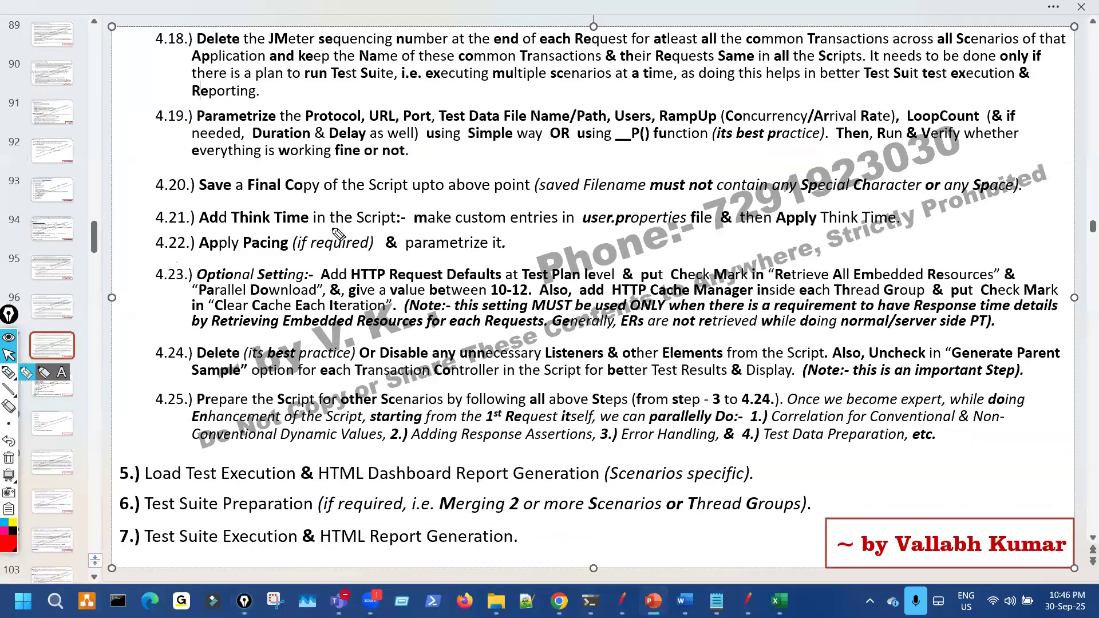
pyautogui.moveTo(400, 64); pyautogui.dragTo(462, 64)
pyautogui.moveTo(575, 47)
pyautogui.mouseDown()
pyautogui.moveTo(608, 73)
pyautogui.moveTo(768, 63)
pyautogui.moveTo(616, 47)
pyautogui.mouseUp()
pyautogui.moveTo(801, 64); pyautogui.dragTo(842, 65)
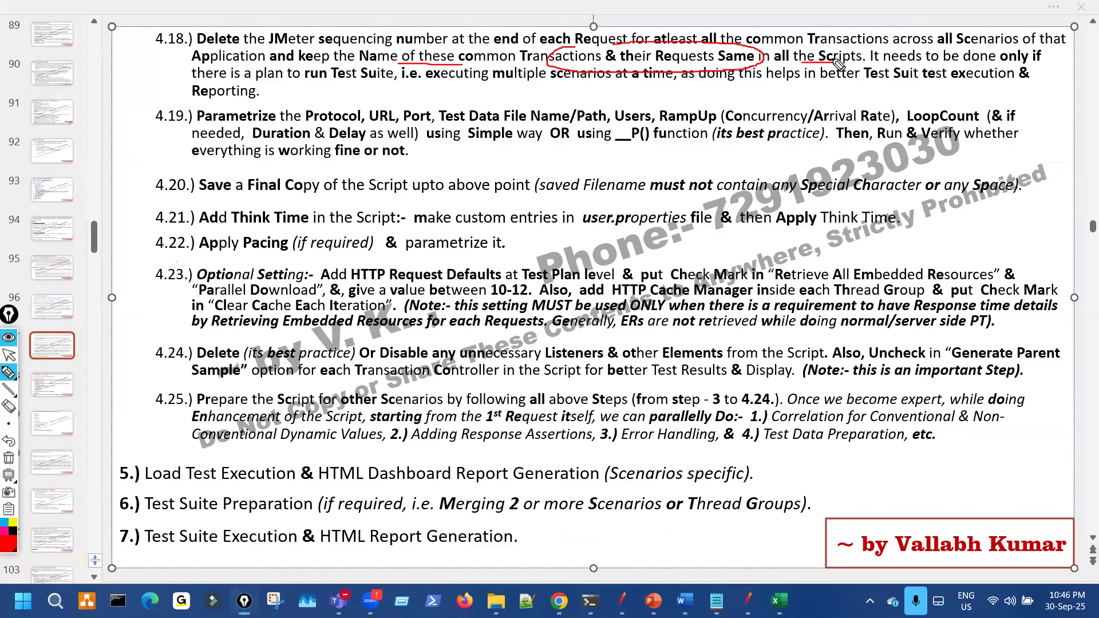
pyautogui.hotkey('ctrl', 'shift', '7')
pyautogui.hotkey('ctrl', 'shift', '2')
# Step: After a brief check of the workbook, circle "common Transactions" and underline "number at the end of each" in point 4.18, then clear the marks
pyautogui.click(784, 600)
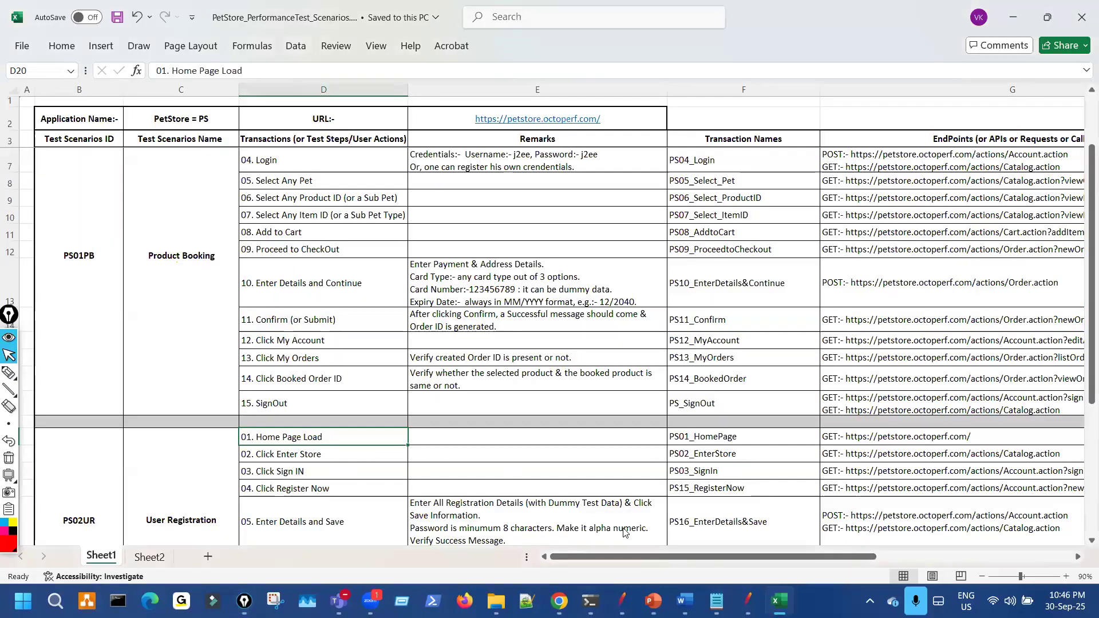
pyautogui.hotkey('alt', 'Tab')
pyautogui.hotkey('alt', 'Tab')
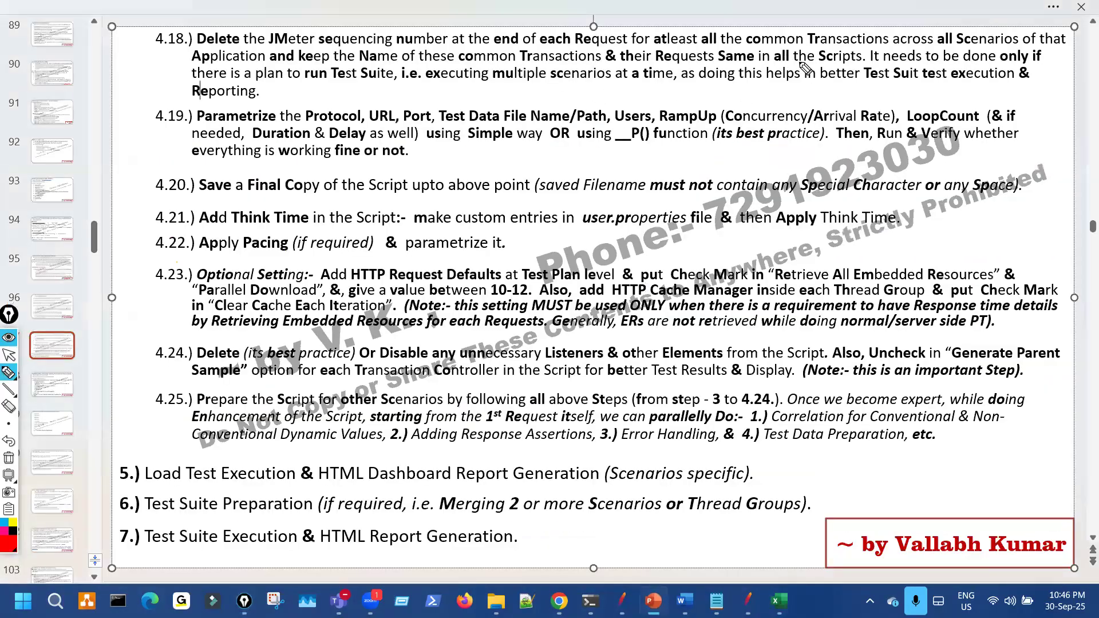
pyautogui.moveTo(750, 63)
pyautogui.mouseDown()
pyautogui.moveTo(869, 51)
pyautogui.moveTo(867, 28)
pyautogui.moveTo(790, 51)
pyautogui.moveTo(836, 21)
pyautogui.mouseUp()
pyautogui.moveTo(415, 47); pyautogui.dragTo(565, 49)
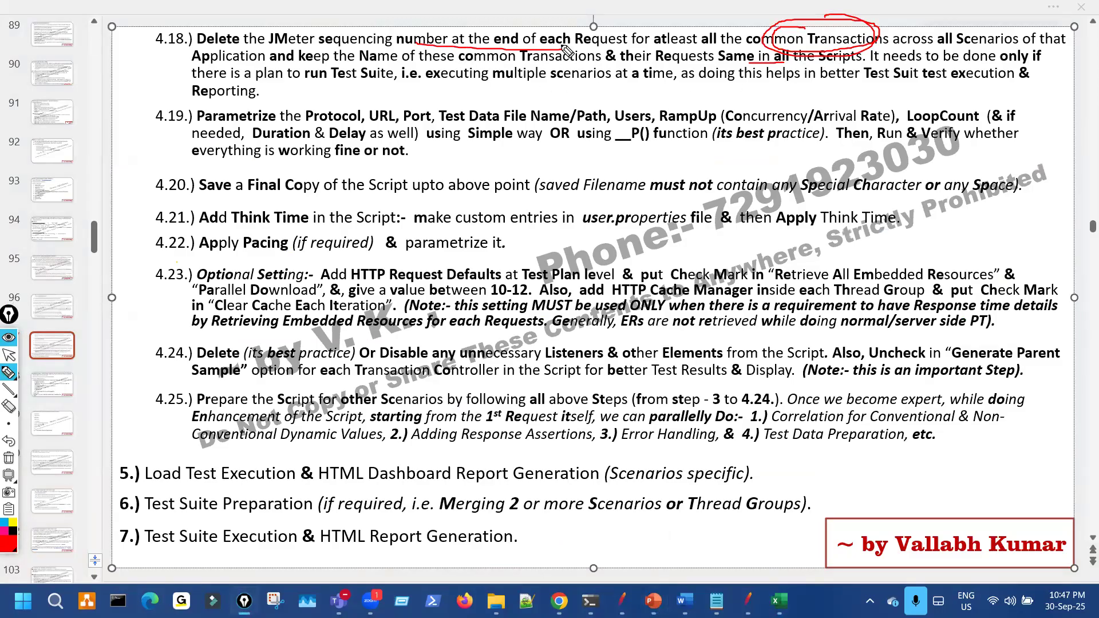
pyautogui.hotkey('ctrl', 'shift', '7')
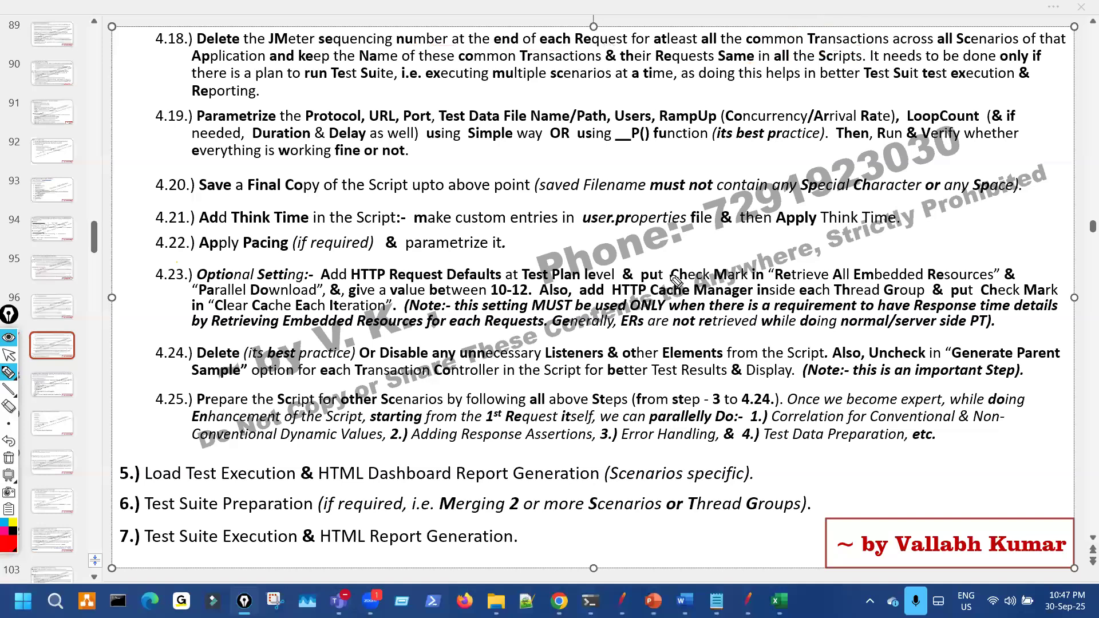
pyautogui.hotkey('ctrl', 'shift', '2')
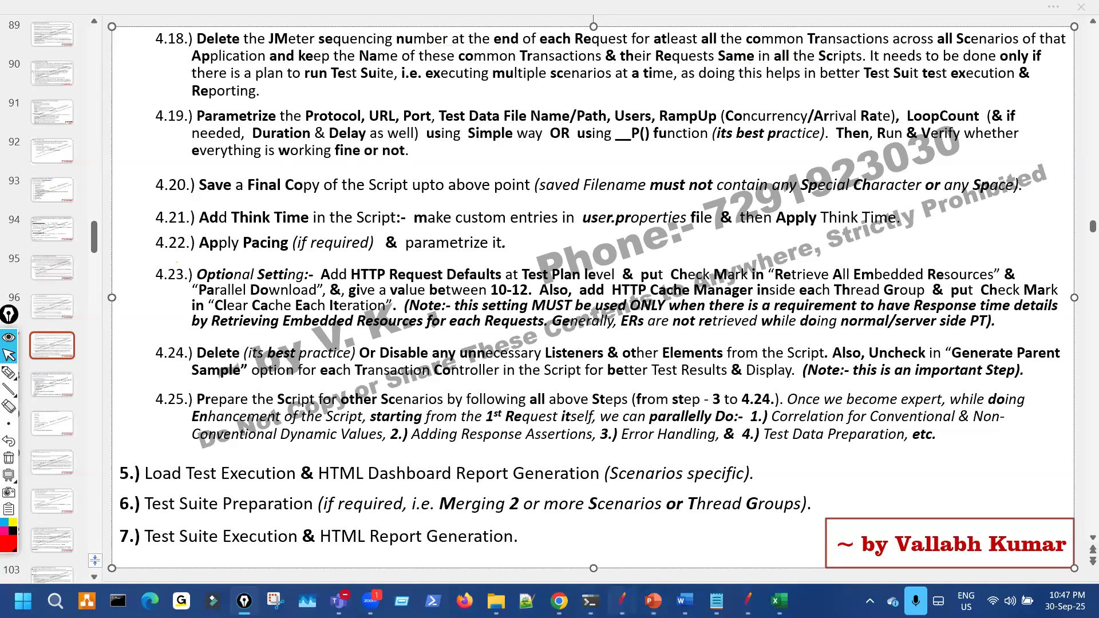
# Step: In the scenario workbook, circle the PS prefix of Product Booking's PS_SignOut, clear it, then underline that name and clear the mark
pyautogui.moveTo(662, 405)
pyautogui.mouseDown()
pyautogui.moveTo(680, 410)
pyautogui.moveTo(684, 397)
pyautogui.mouseUp()
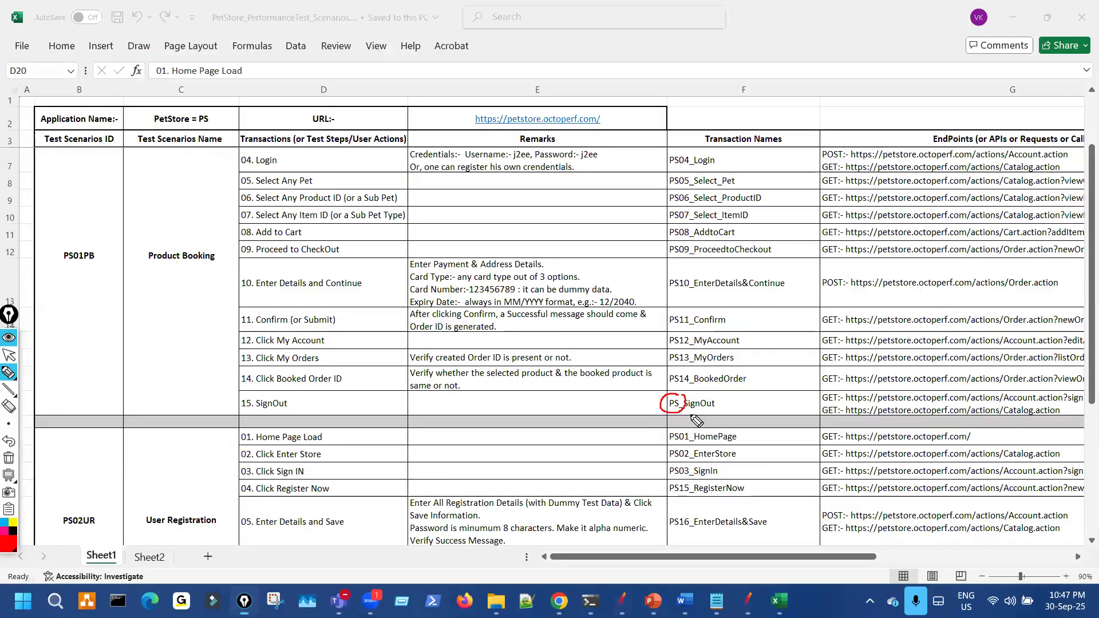
pyautogui.hotkey('ctrl', 'shift', '7')
pyautogui.hotkey('ctrl', 'shift', '2')
pyautogui.scroll(-2, 685, 392)
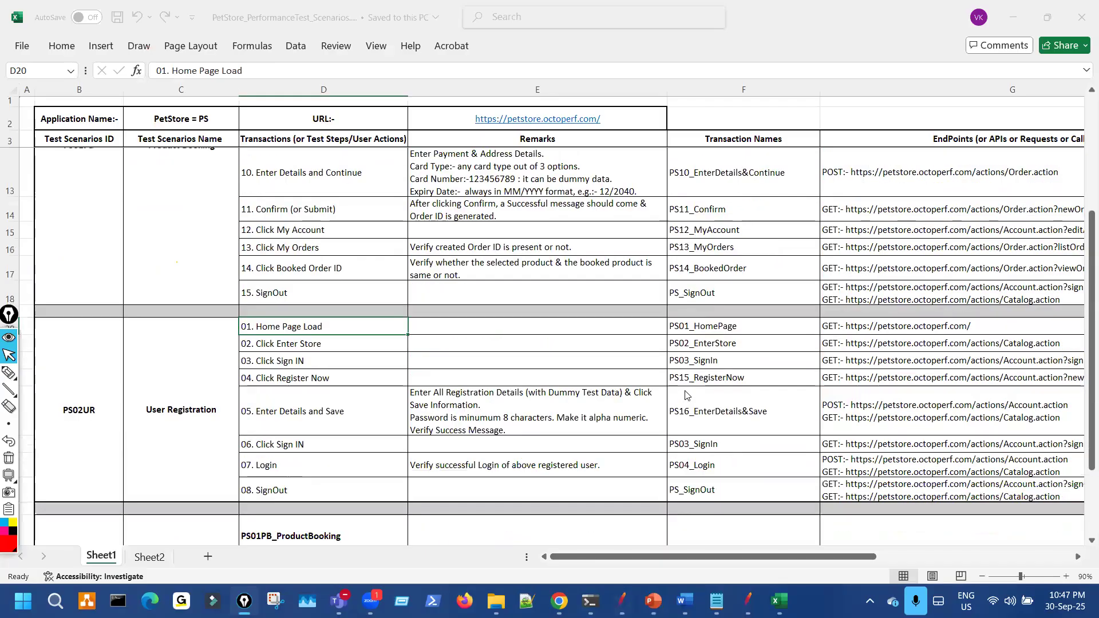
pyautogui.hotkey('ctrl', 'shift', '3')
pyautogui.moveTo(687, 303); pyautogui.dragTo(704, 301)
pyautogui.hotkey('ctrl', 'shift', '7')
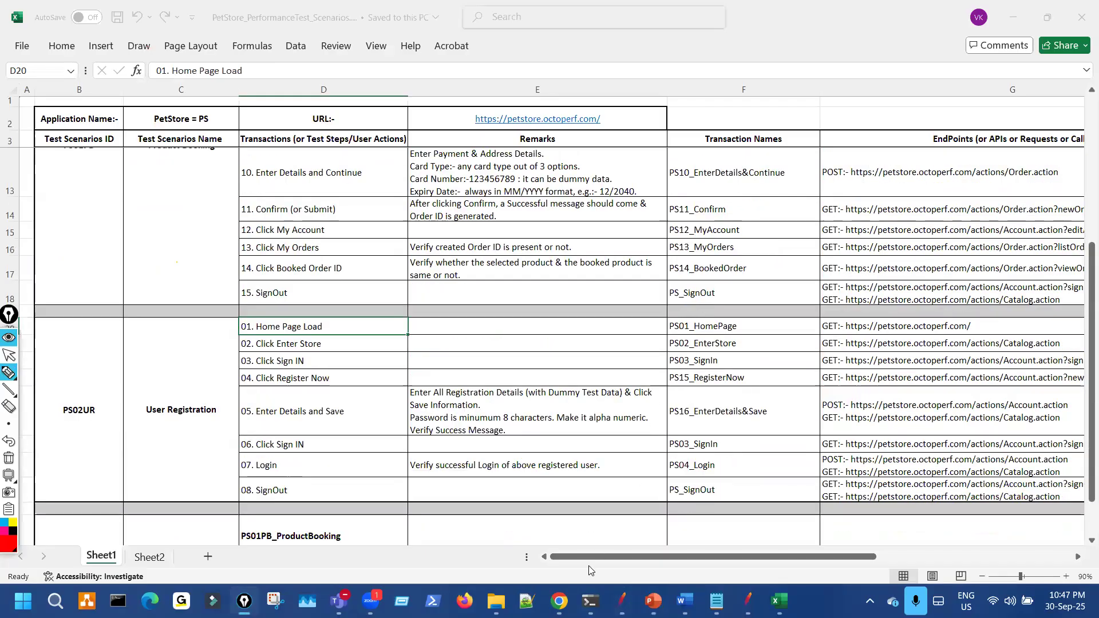
# Step: In File Explorer, look through PetStore's TestResults and its PS01PB subfolder, then return to the PetStore folder
pyautogui.hotkey('ctrl', 'shift', '2')
pyautogui.click(497, 601)
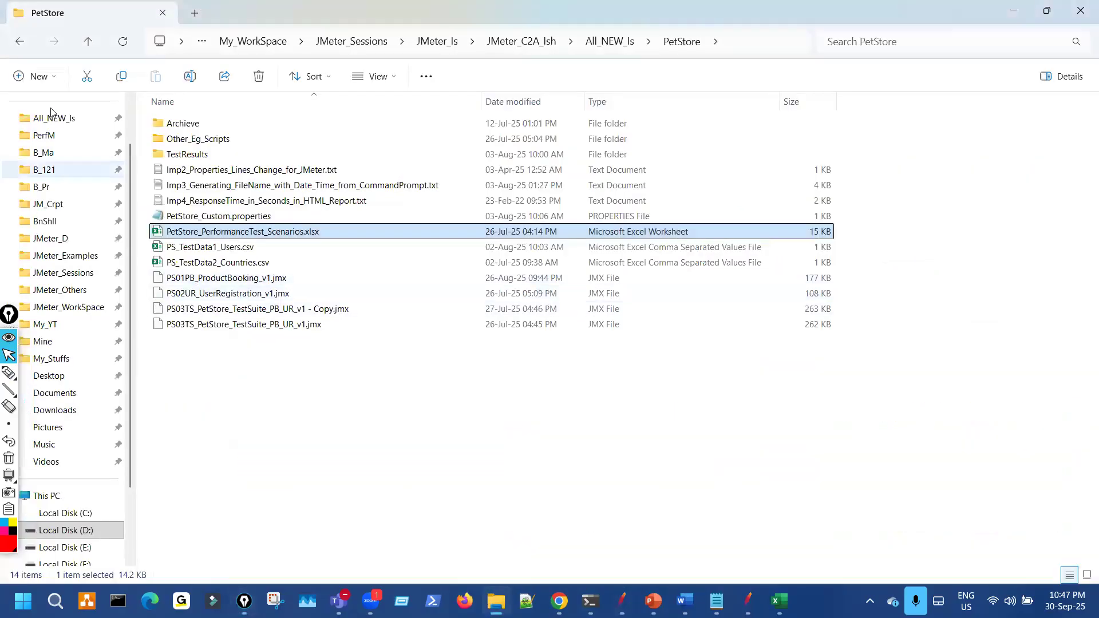
pyautogui.click(57, 118)
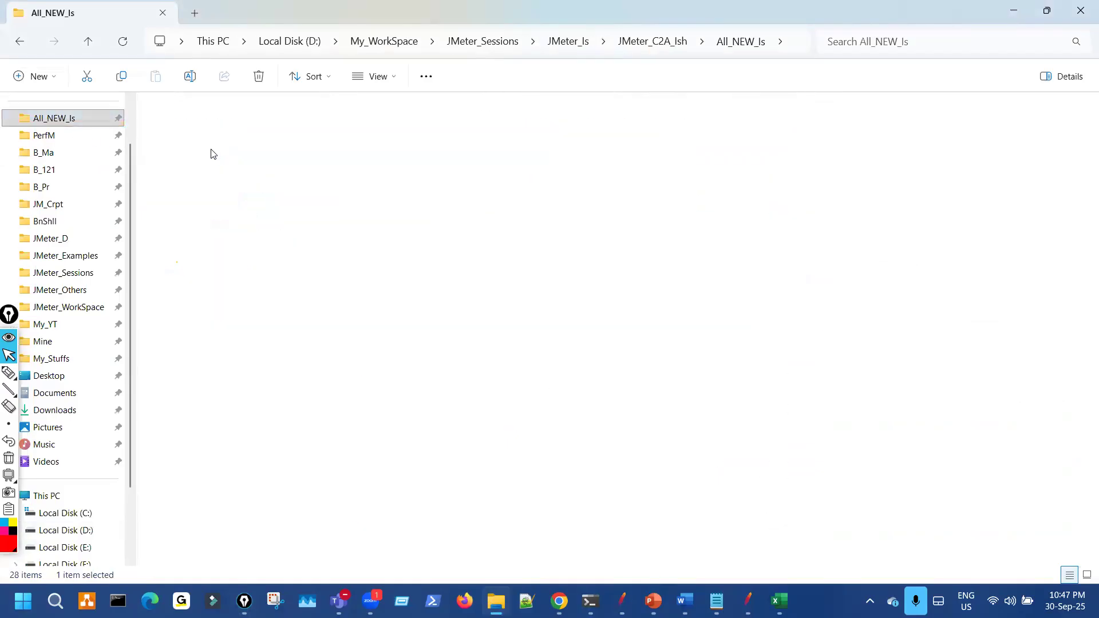
pyautogui.doubleClick(211, 152)
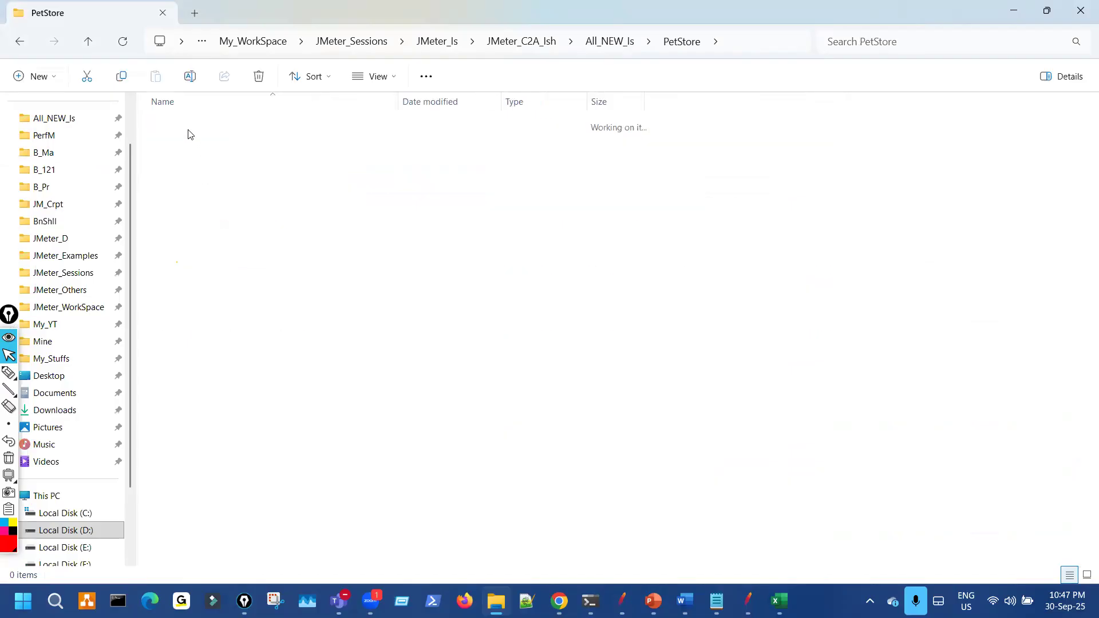
pyautogui.doubleClick(189, 128)
pyautogui.doubleClick(188, 128)
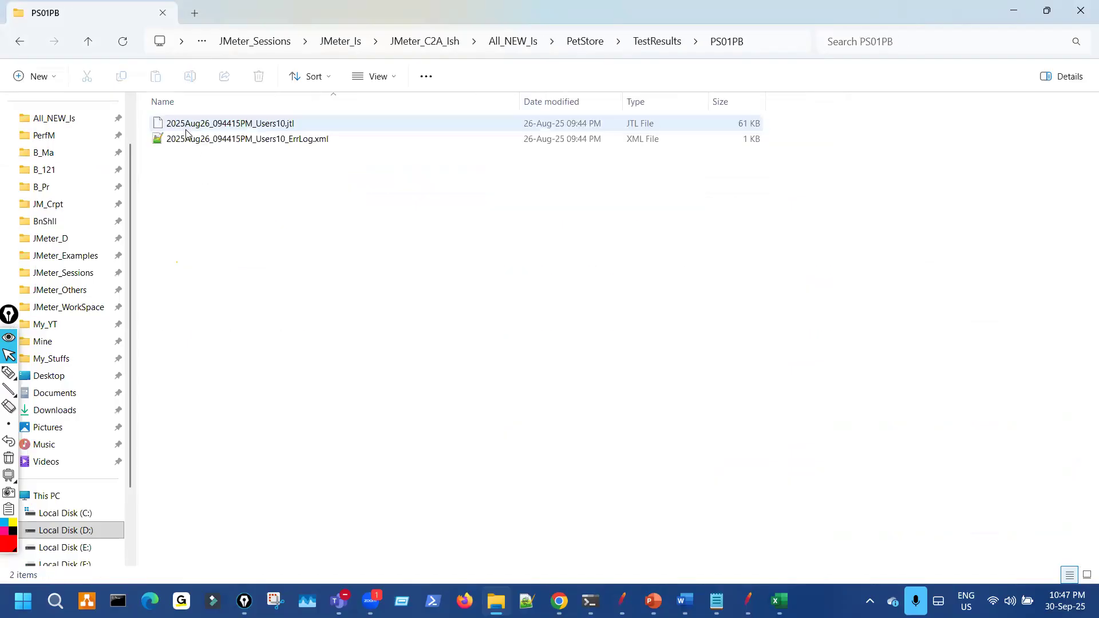
pyautogui.click(21, 39)
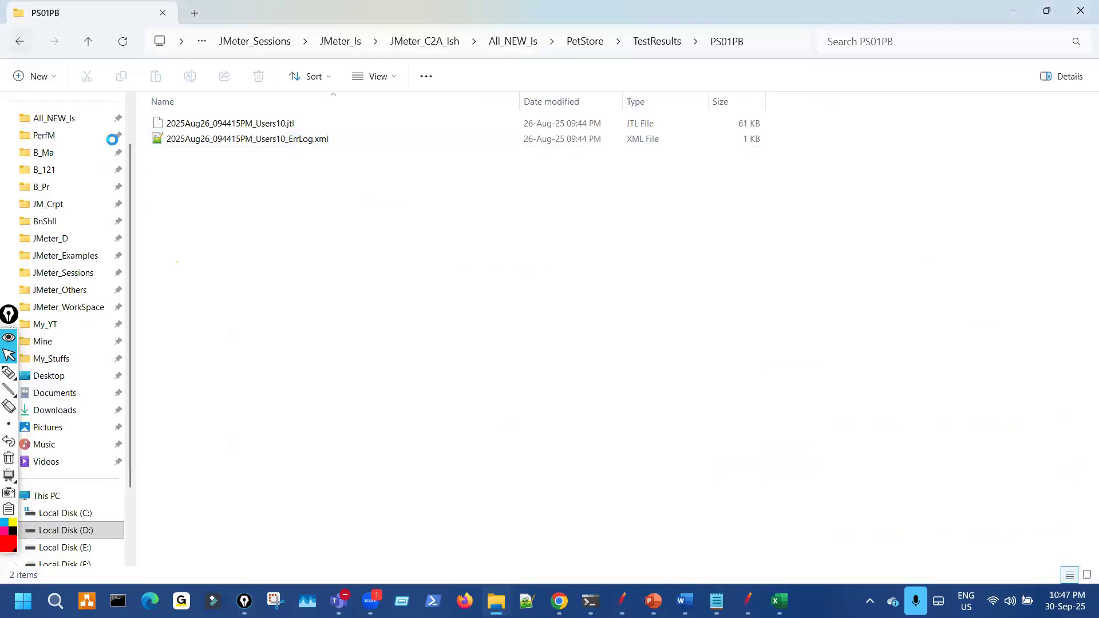
pyautogui.click(14, 38)
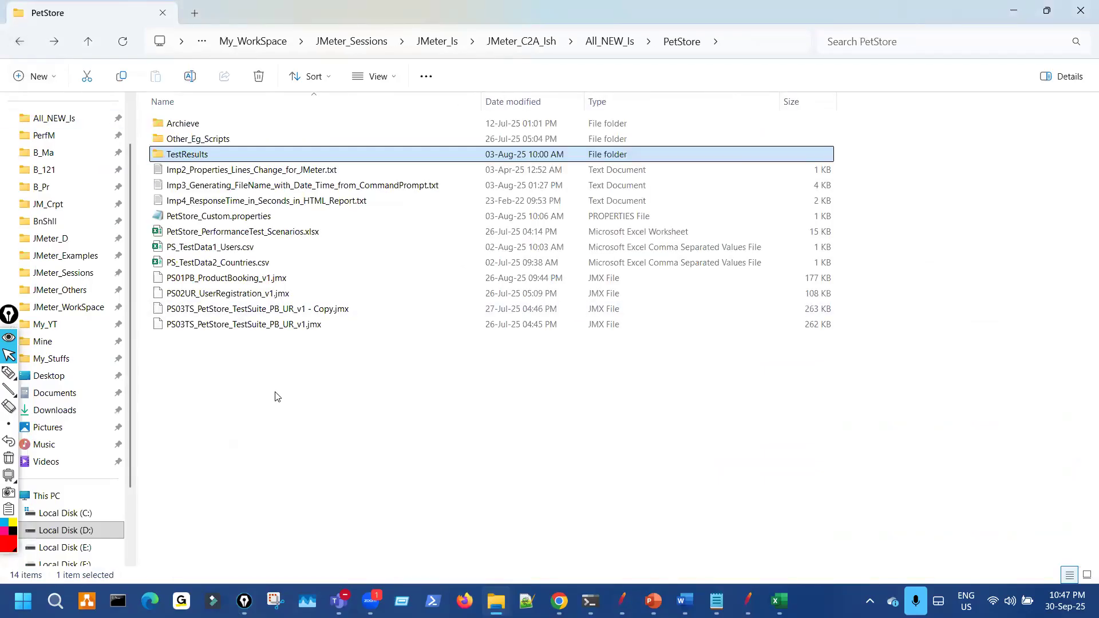
pyautogui.click(659, 557)
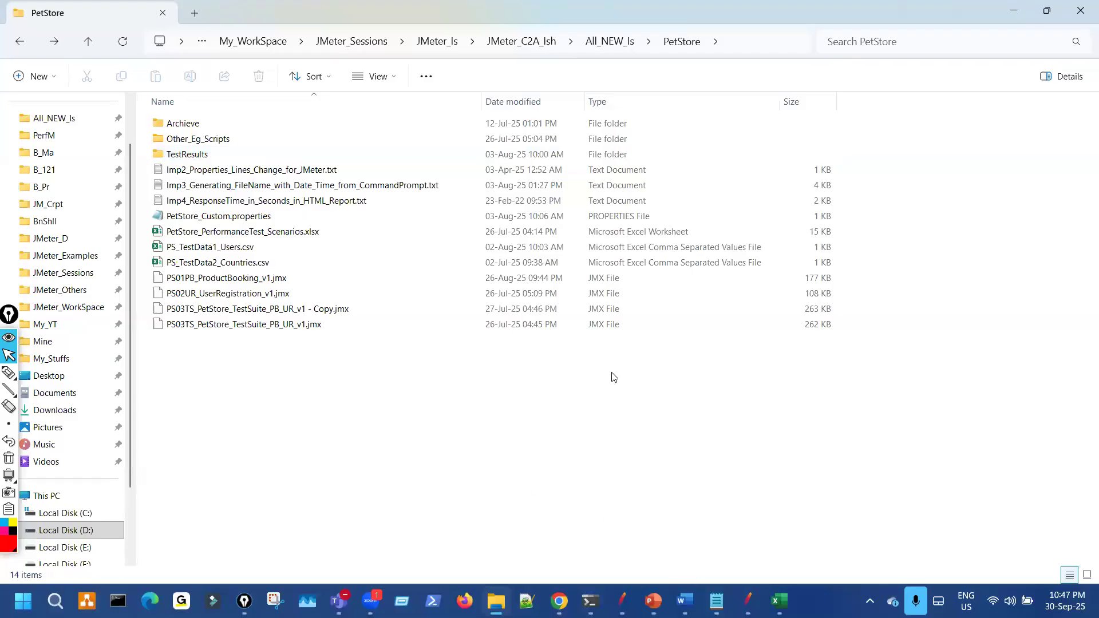
# Step: Switch to JMeter, clear the current test plan without saving, and load PS03TS_PetStore_TestSuite_PB_UR_v1.jmx from the PetStore folder
pyautogui.hotkey('alt', 'Tab')
pyautogui.click(432, 92)
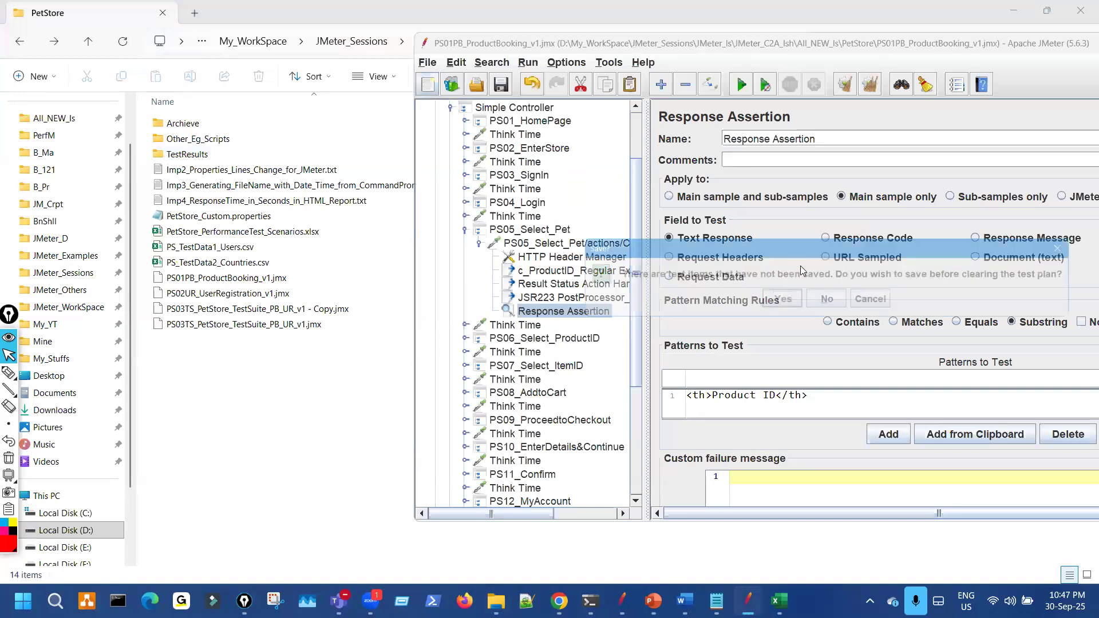
pyautogui.click(839, 303)
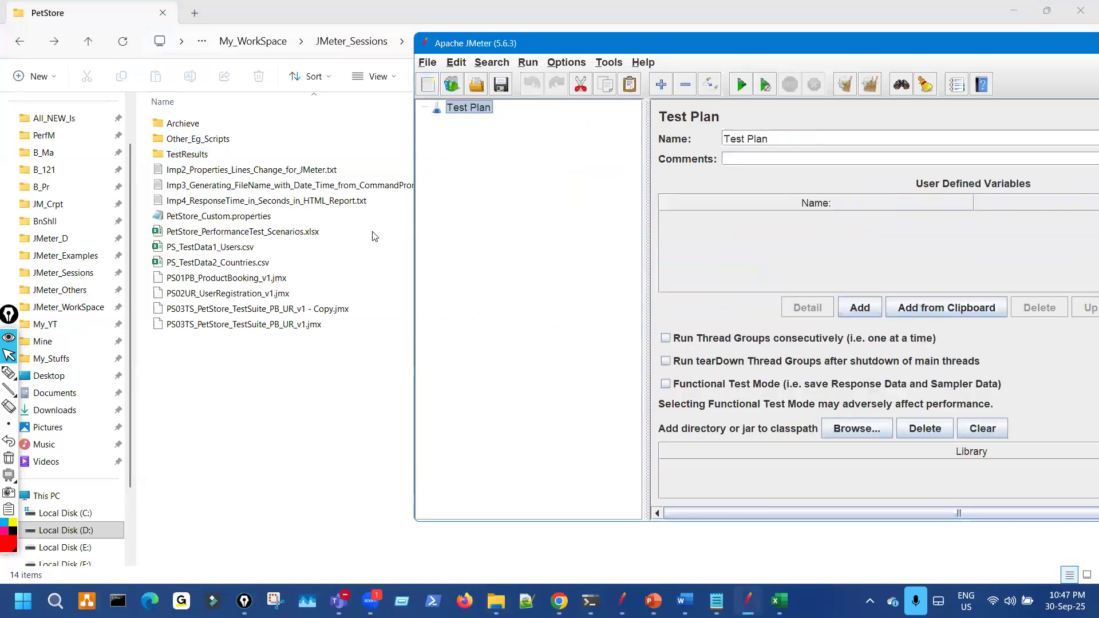
pyautogui.moveTo(287, 330); pyautogui.dragTo(518, 247)
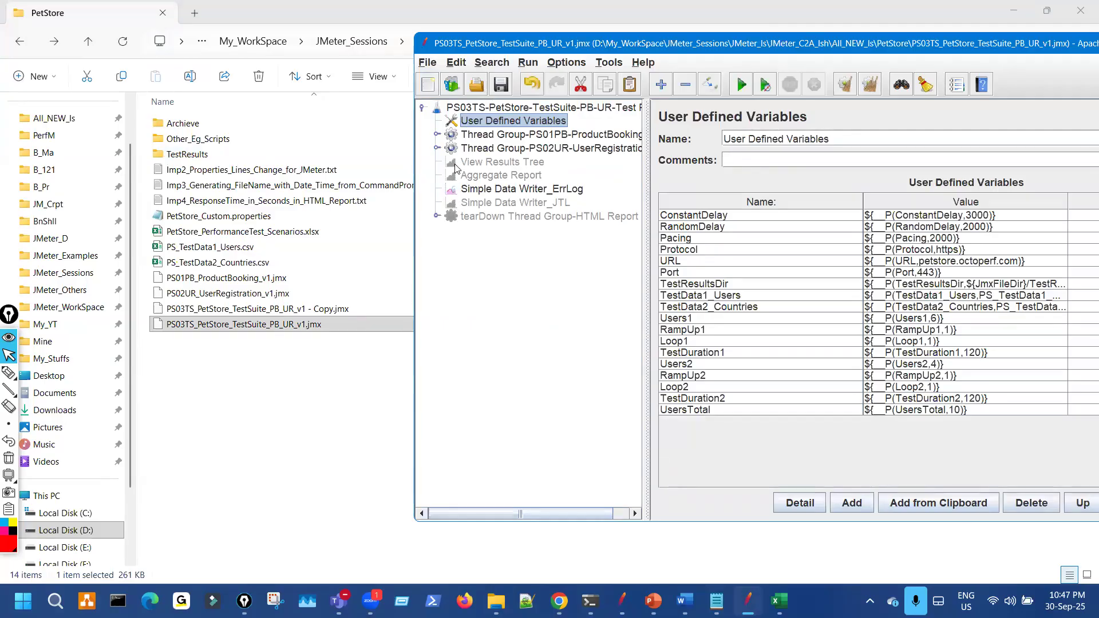
# Step: Enable the tearDown Thread Group-HTML Report and the Simple Data Writer_JTL in the test plan
pyautogui.click(496, 217)
pyautogui.hotkey('ctrl', 't')
pyautogui.click(437, 218)
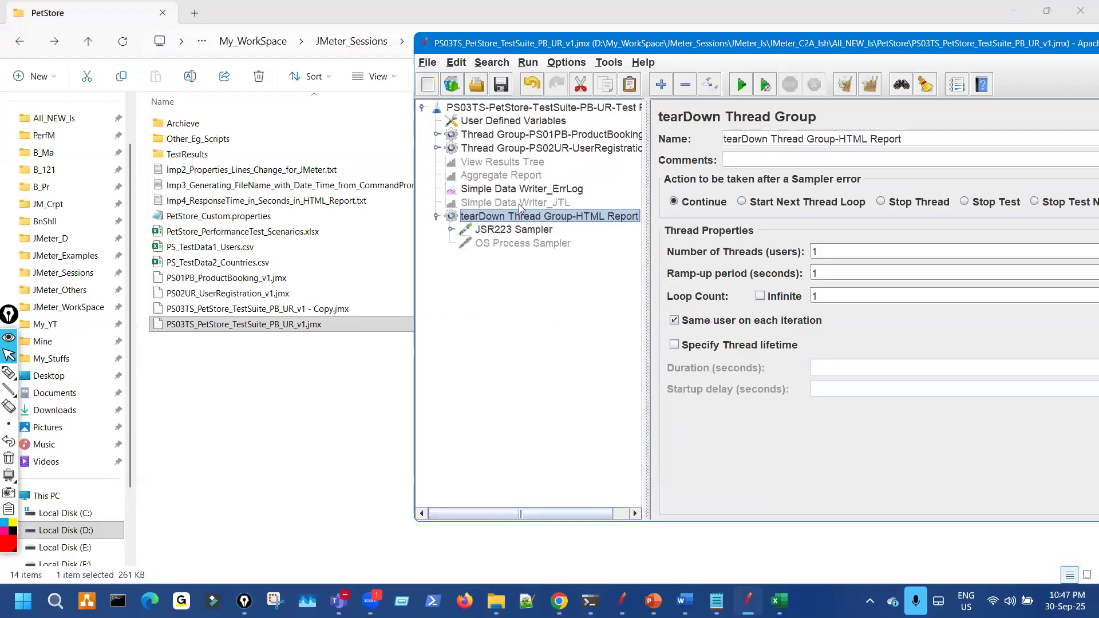
pyautogui.click(520, 207)
pyautogui.hotkey('ctrl', 't')
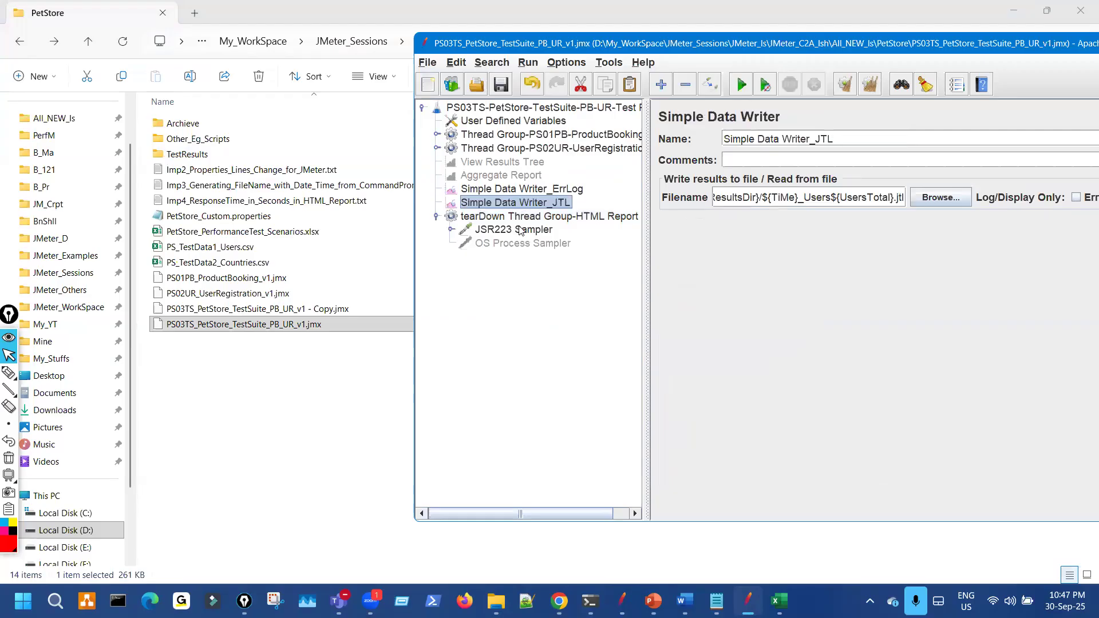
# Step: Examine the JSR223 and OS Process samplers, both scenario thread groups and the Users1 entry in User Defined Variables
pyautogui.click(501, 229)
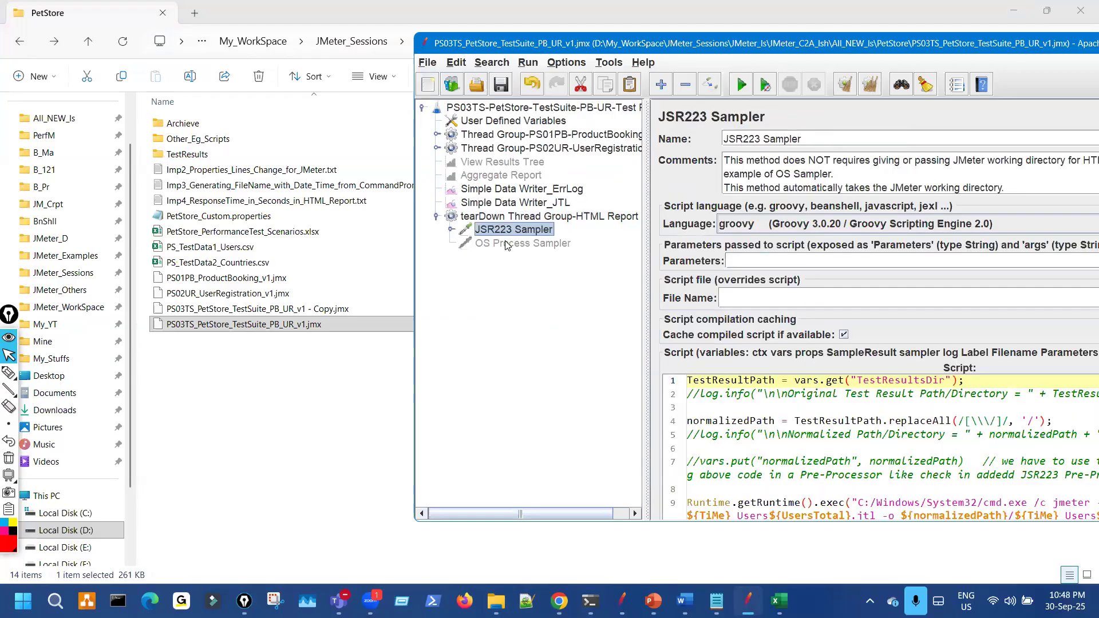
pyautogui.click(516, 244)
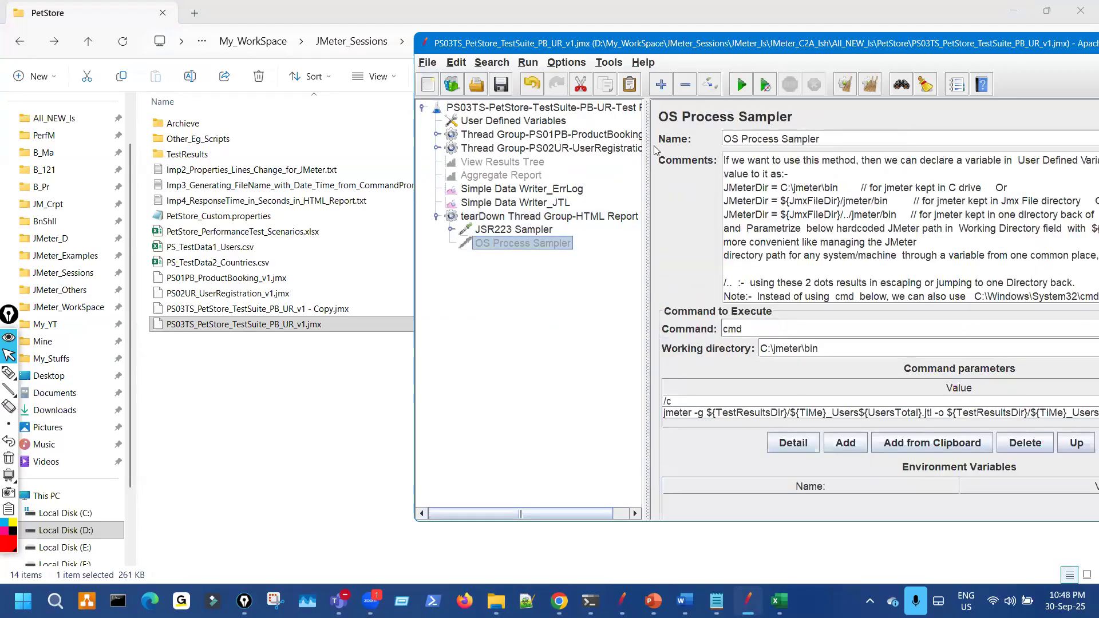
pyautogui.hotkey('ctrl', 't')
pyautogui.click(567, 216)
pyautogui.click(570, 135)
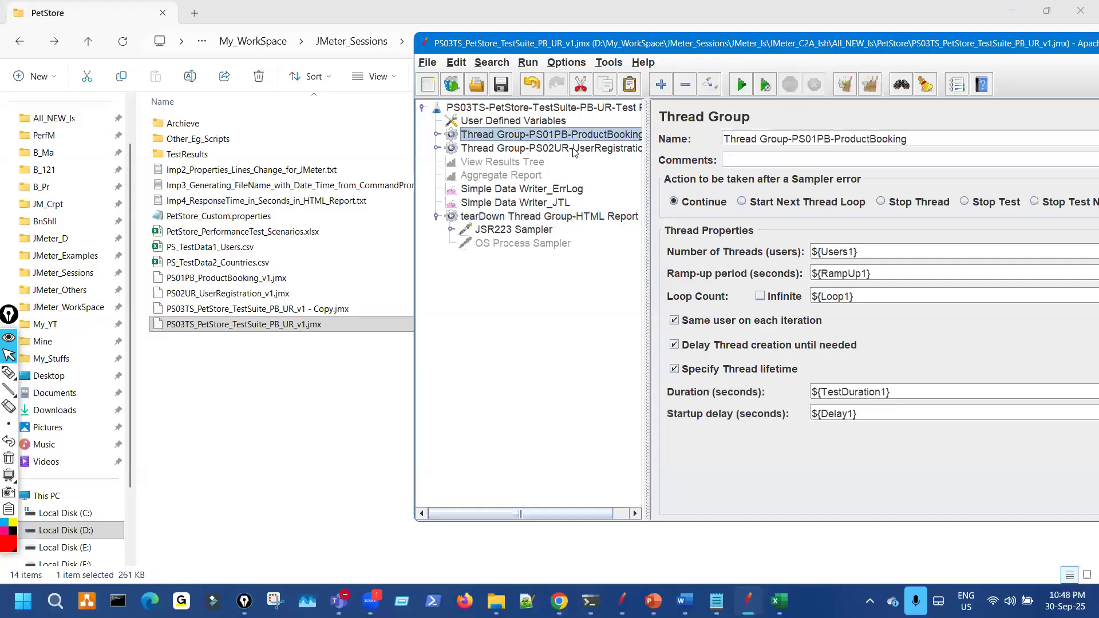
pyautogui.click(576, 148)
pyautogui.click(561, 122)
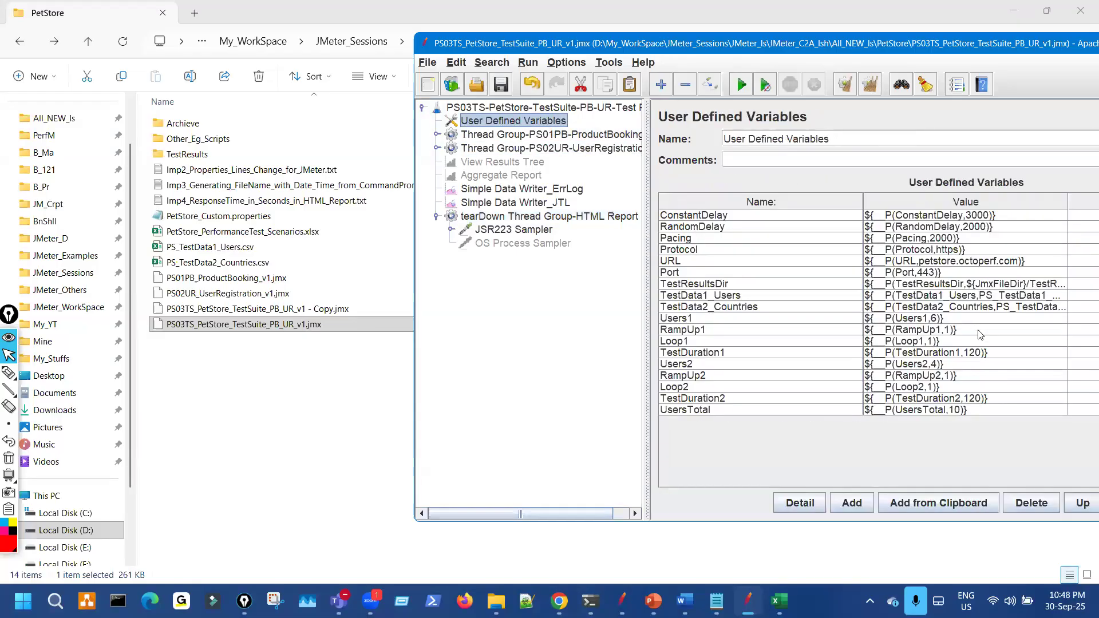
pyautogui.doubleClick(934, 321)
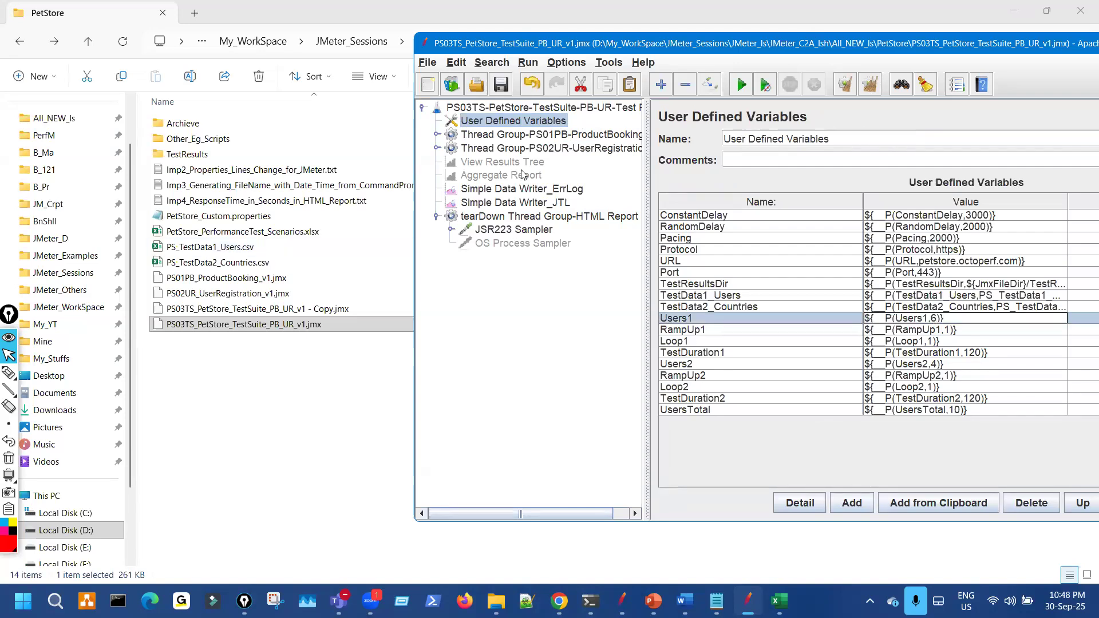
# Step: Save and run the test suite, then open its PS03TS results folder inside TestResults
pyautogui.click(503, 88)
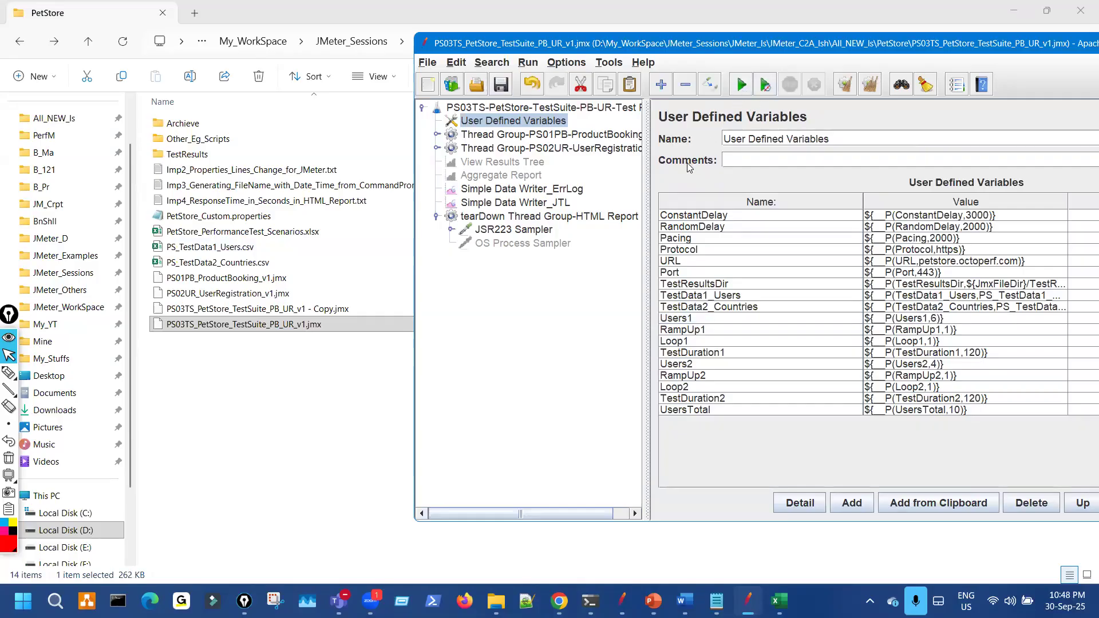
pyautogui.hotkey('ctrl', 'r')
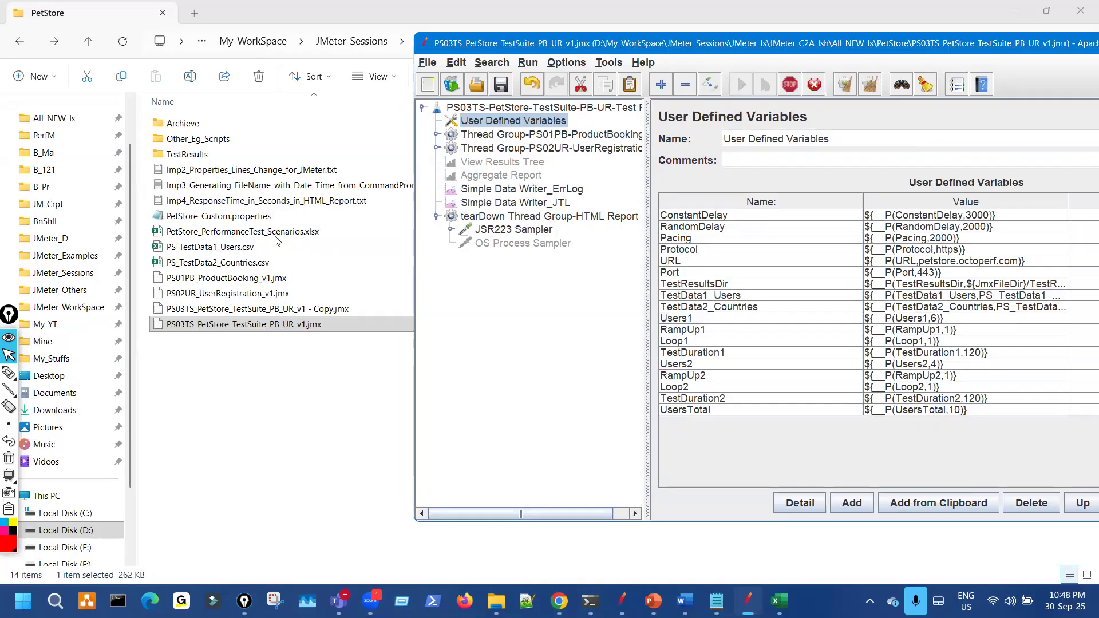
pyautogui.doubleClick(205, 155)
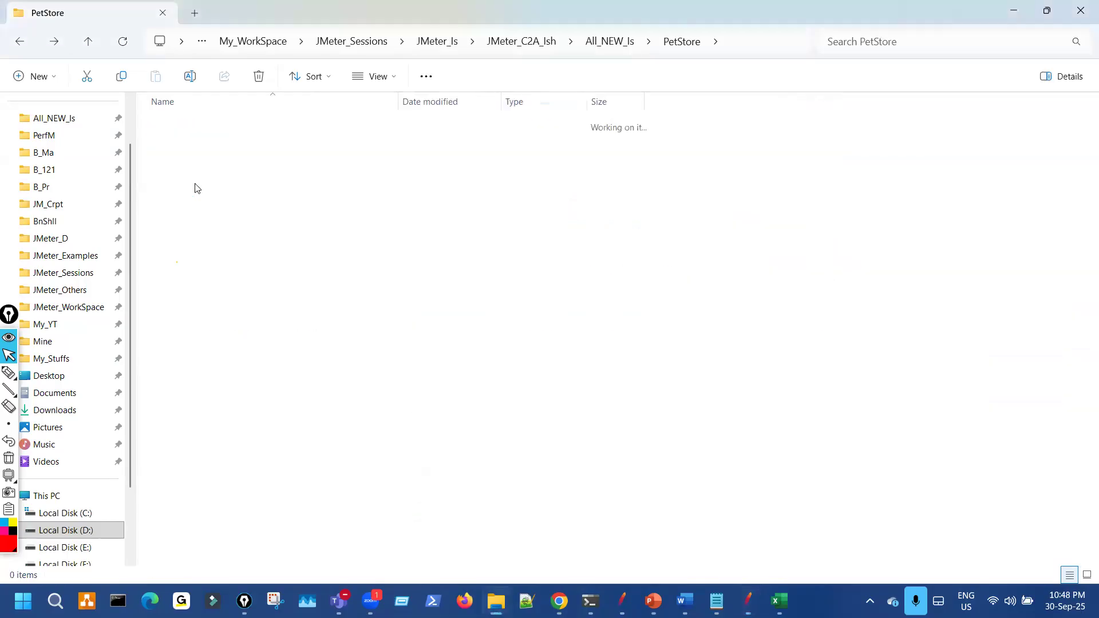
pyautogui.doubleClick(182, 139)
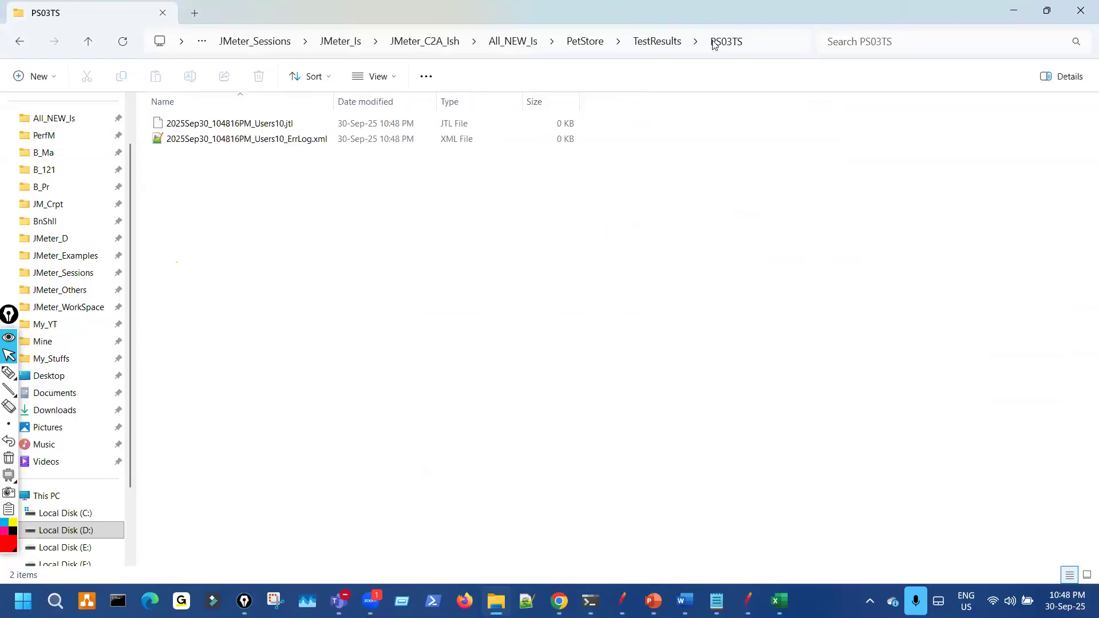
# Step: Return to JMeter, widen the test plan tree, and move the window to bring the run timer and thread counter into view
pyautogui.hotkey('alt', 'Tab')
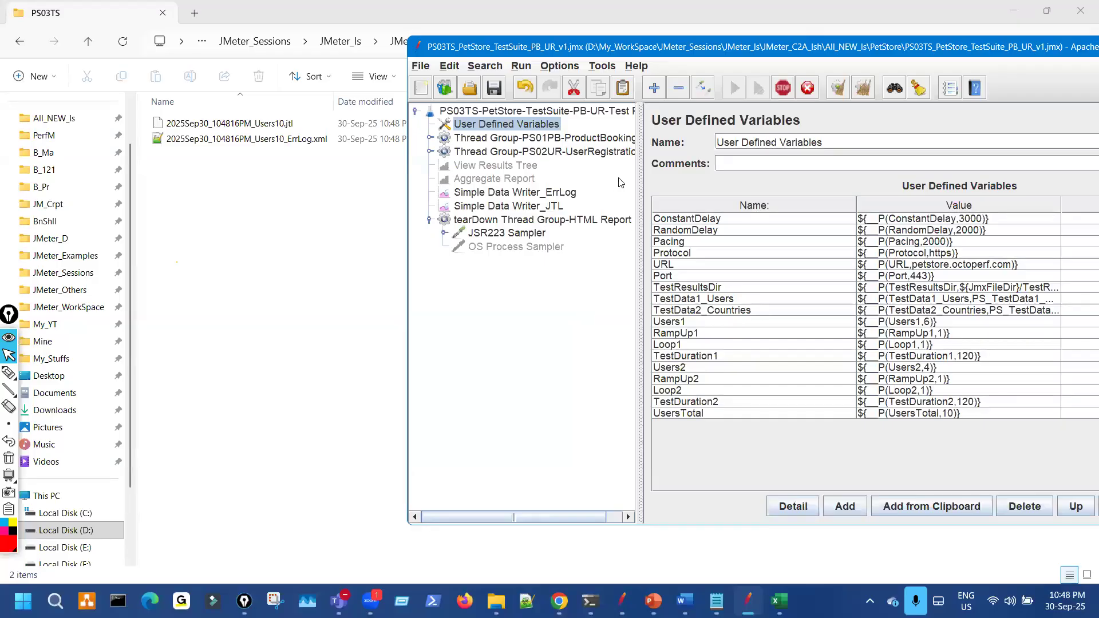
pyautogui.moveTo(642, 165); pyautogui.dragTo(733, 164)
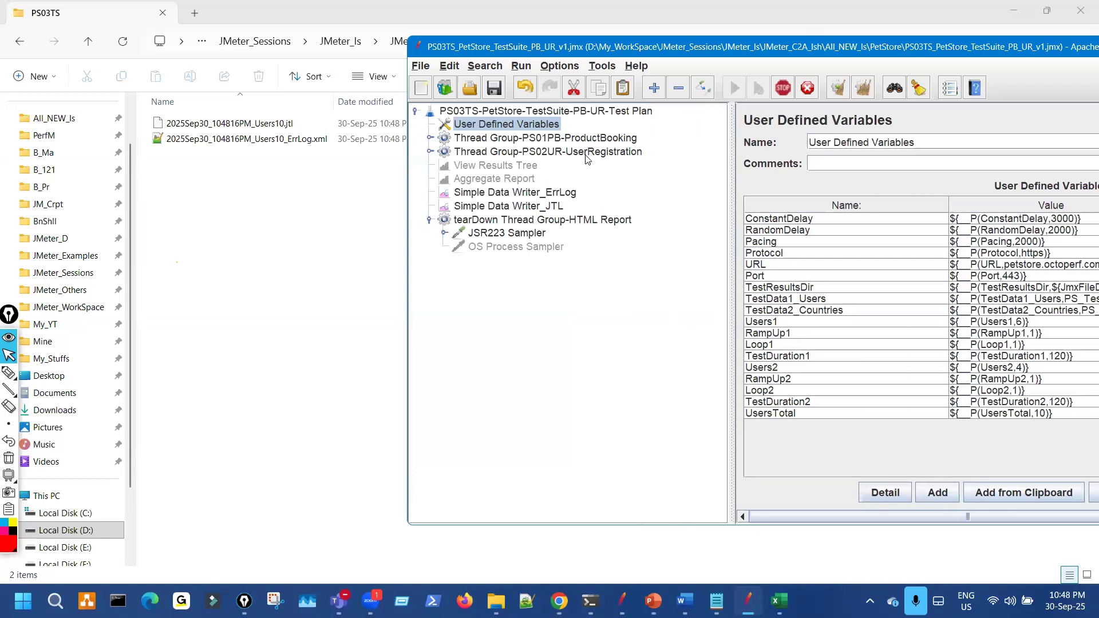
pyautogui.click(593, 152)
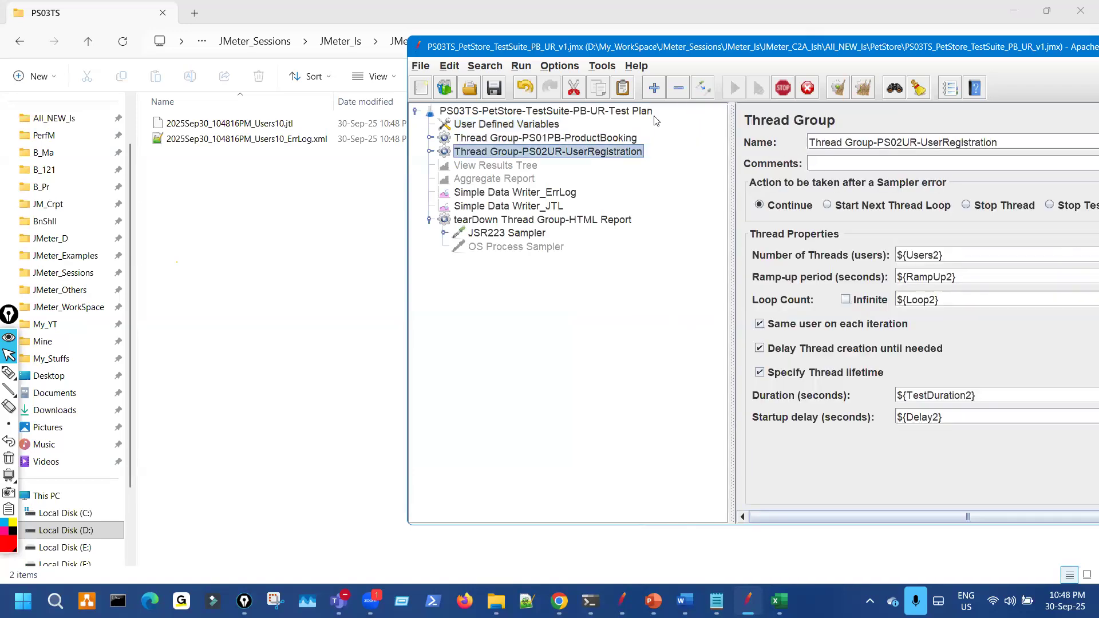
pyautogui.moveTo(1065, 47); pyautogui.dragTo(953, 59)
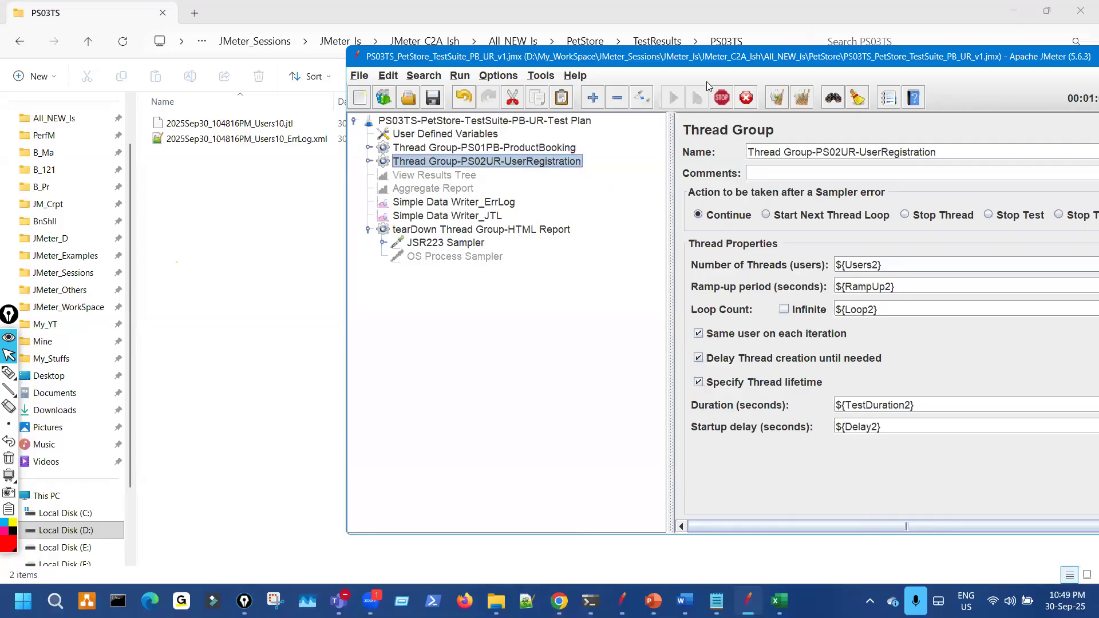
pyautogui.moveTo(710, 66); pyautogui.dragTo(552, 68)
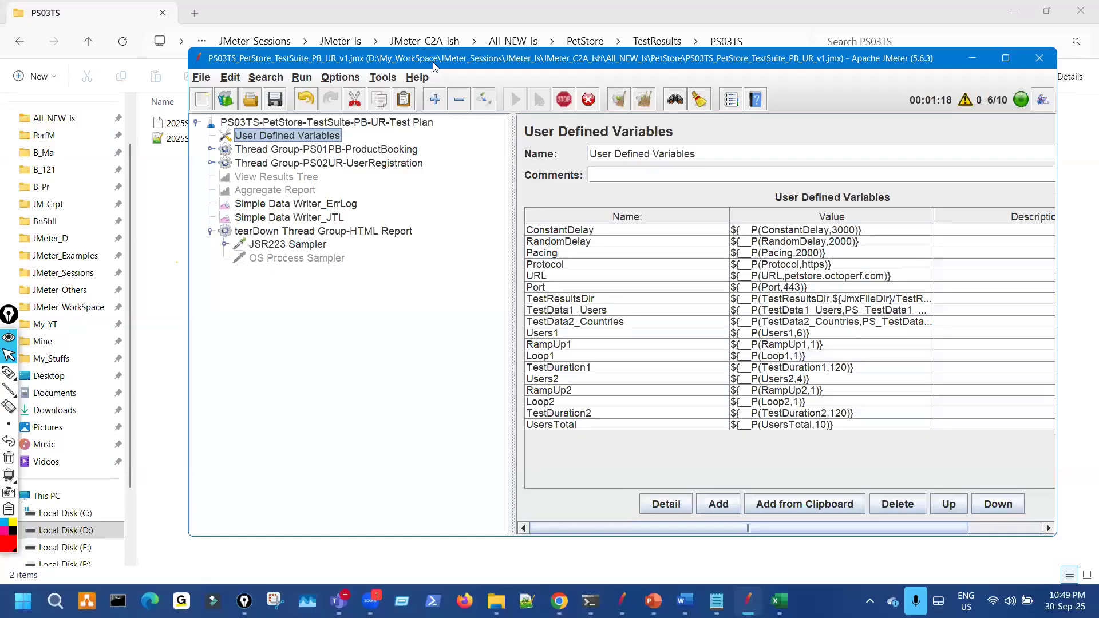
pyautogui.moveTo(433, 66); pyautogui.dragTo(427, 76)
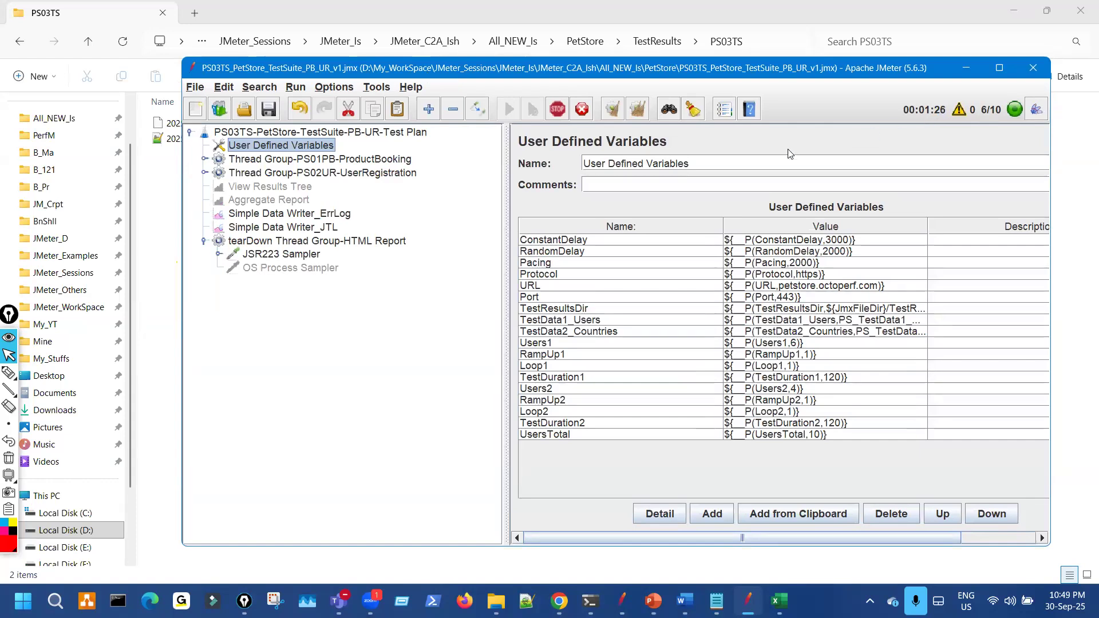
# Step: Enable View Results Tree, restart the test run without pauses, and look through the listed sample results
pyautogui.click(305, 186)
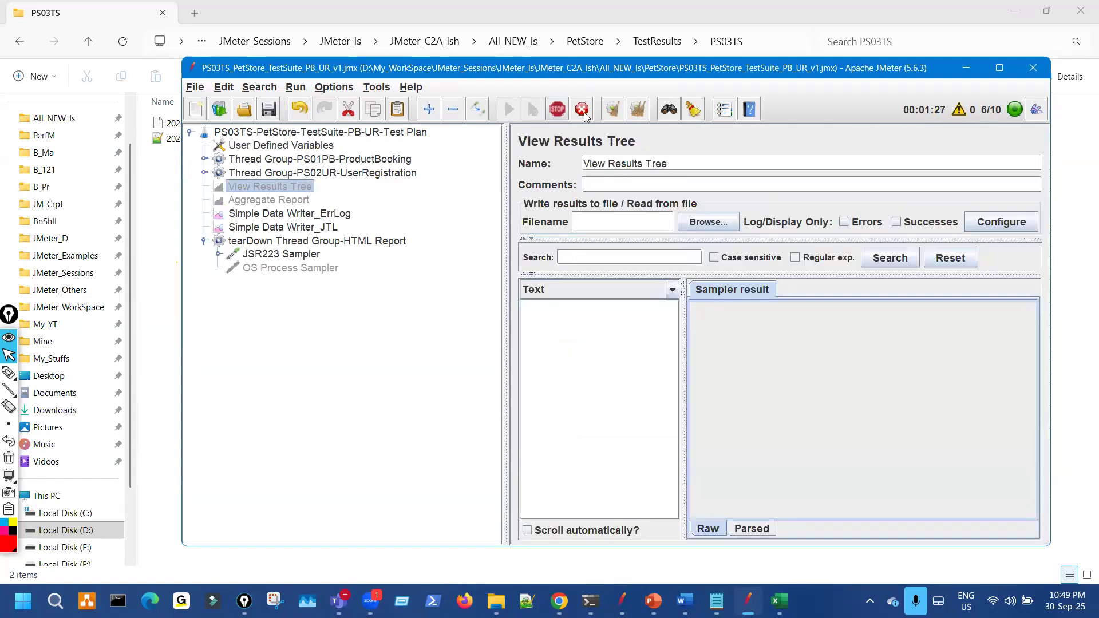
pyautogui.click(583, 114)
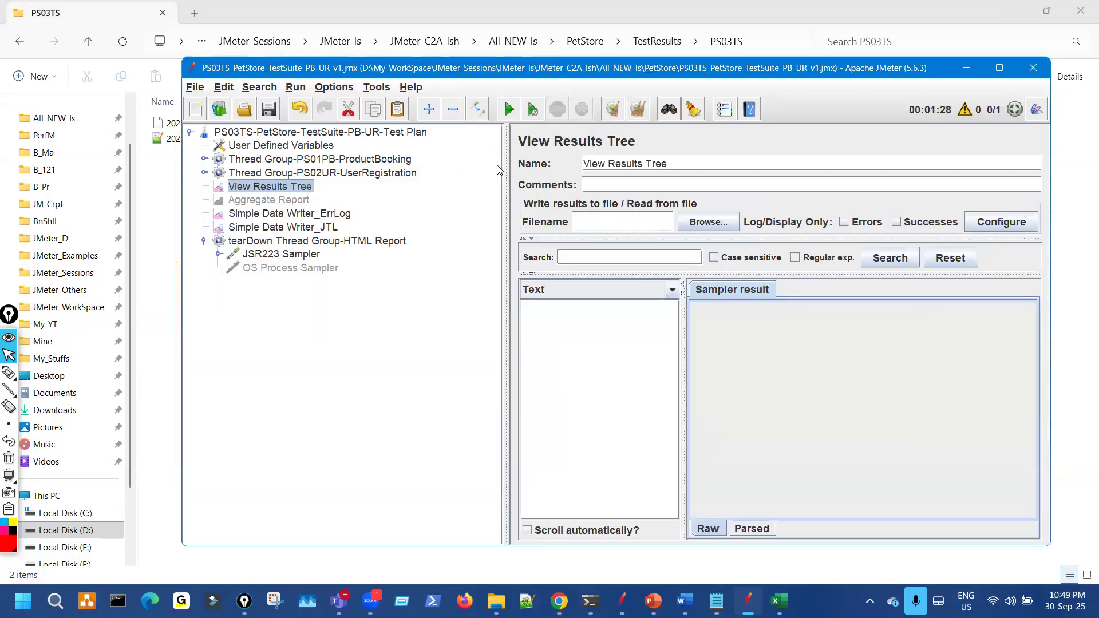
pyautogui.click(534, 112)
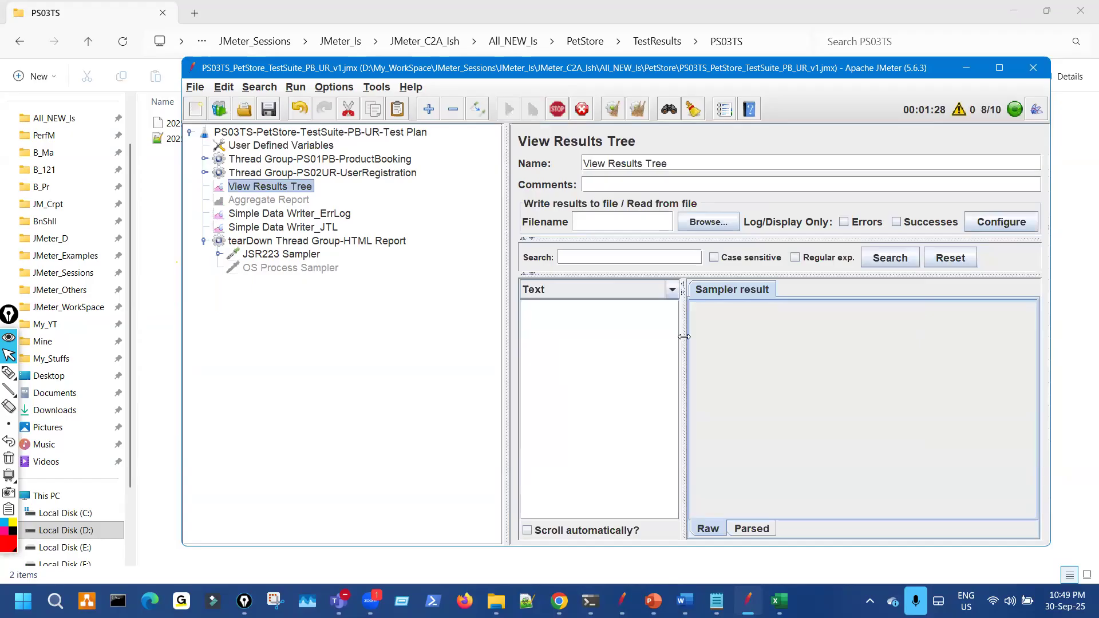
pyautogui.scroll(-3, 661, 386)
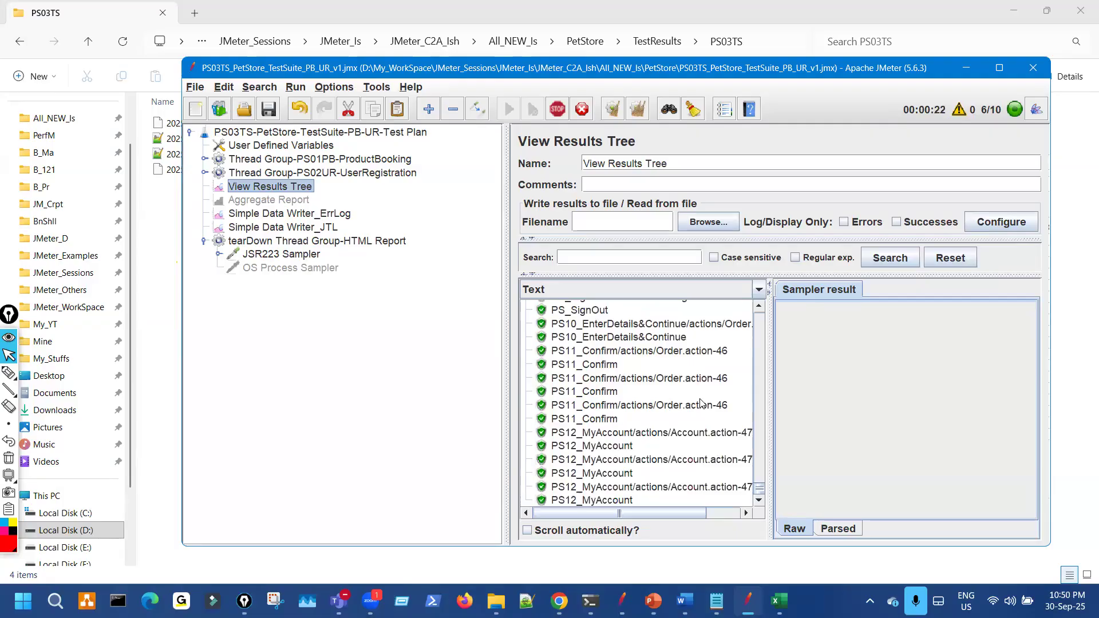
# Step: Set the Users1 variable's default to 1 in User Defined Variables, then view the ProductBooking and UserRegistration thread groups
pyautogui.click(378, 163)
pyautogui.press('Up')
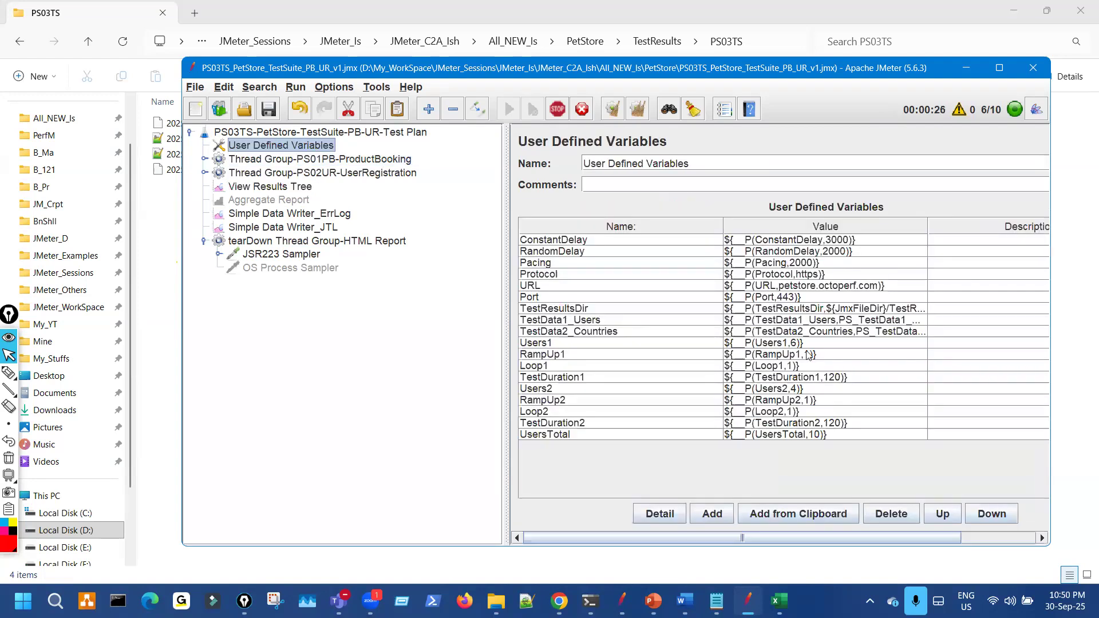
pyautogui.click(803, 345)
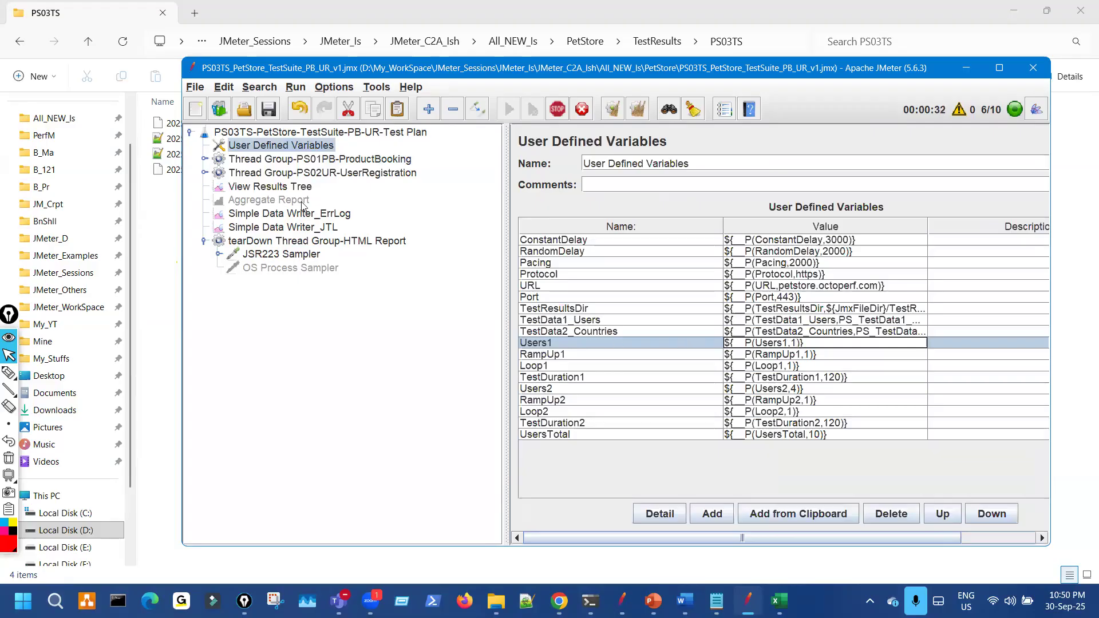
pyautogui.press('Down')
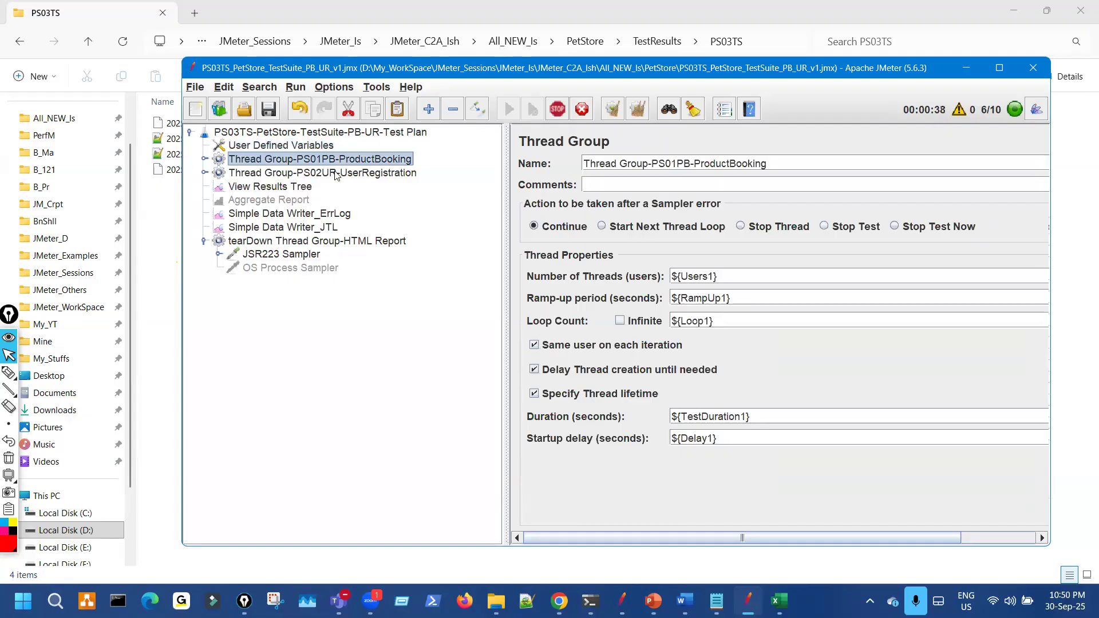
pyautogui.press('Down')
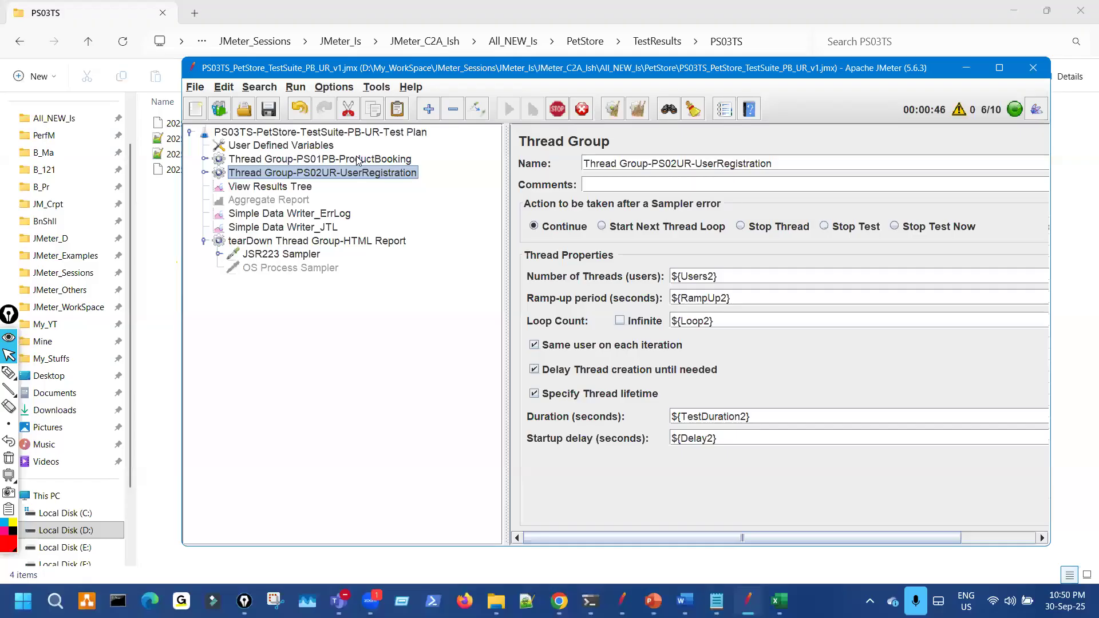
# Step: Set the Users2 variable's default to 1 in User Defined Variables and save the test plan
pyautogui.click(358, 160)
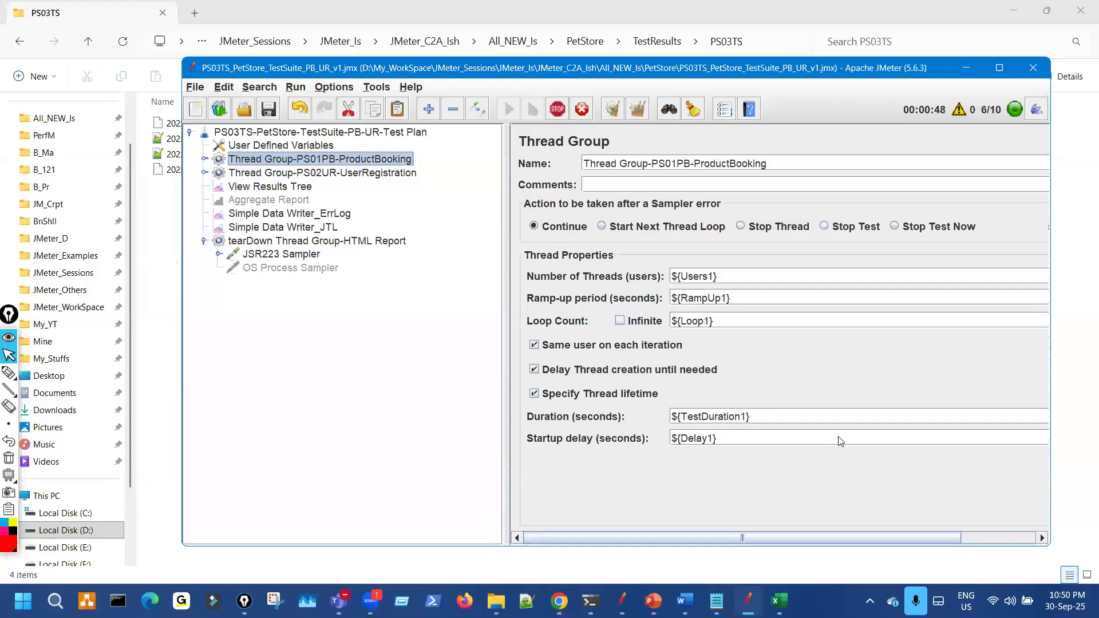
pyautogui.press('Up')
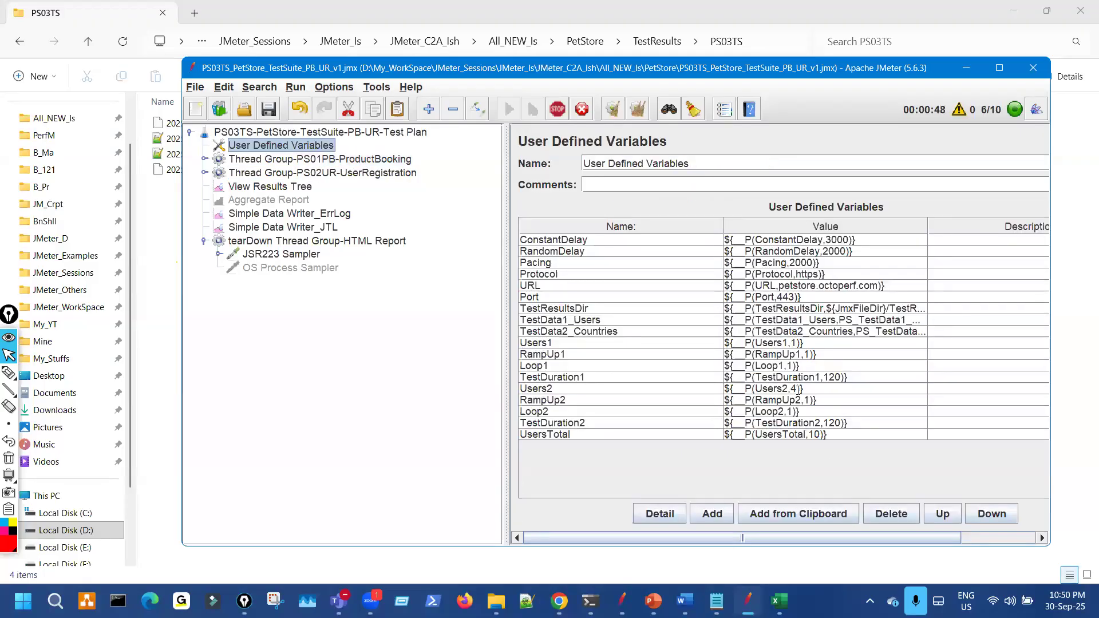
pyautogui.click(799, 389)
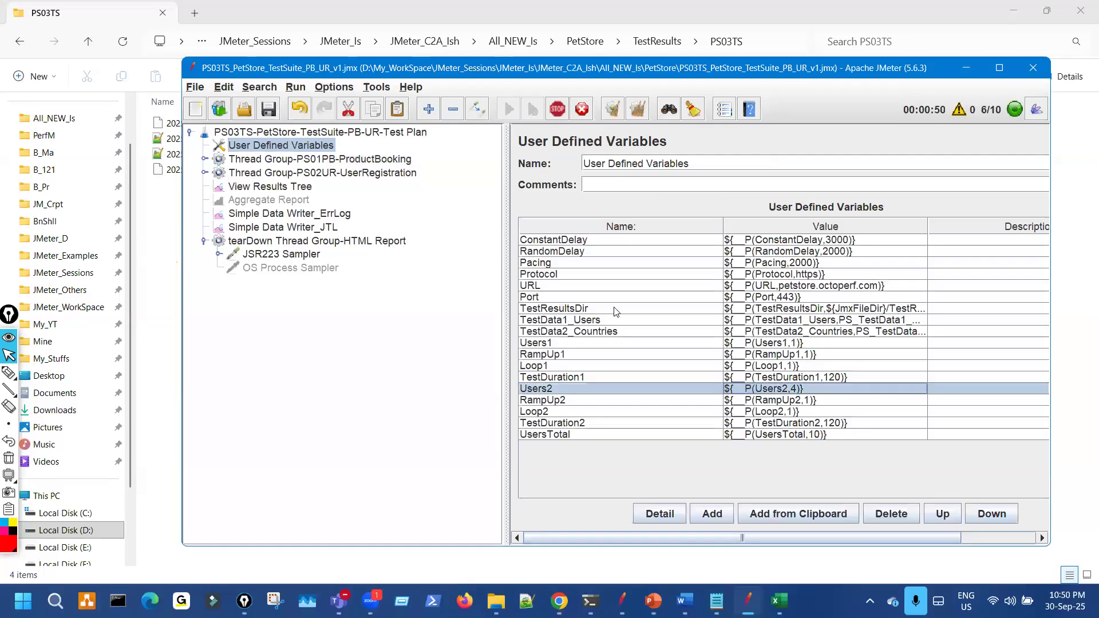
pyautogui.press('BackSpace')
pyautogui.write('1')
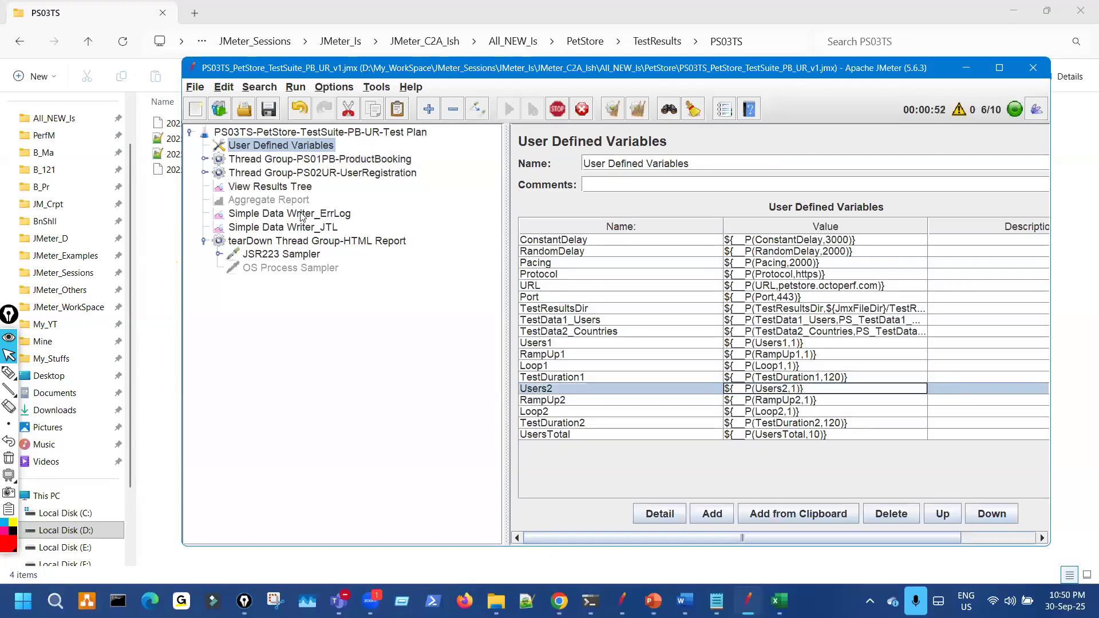
pyautogui.click(268, 112)
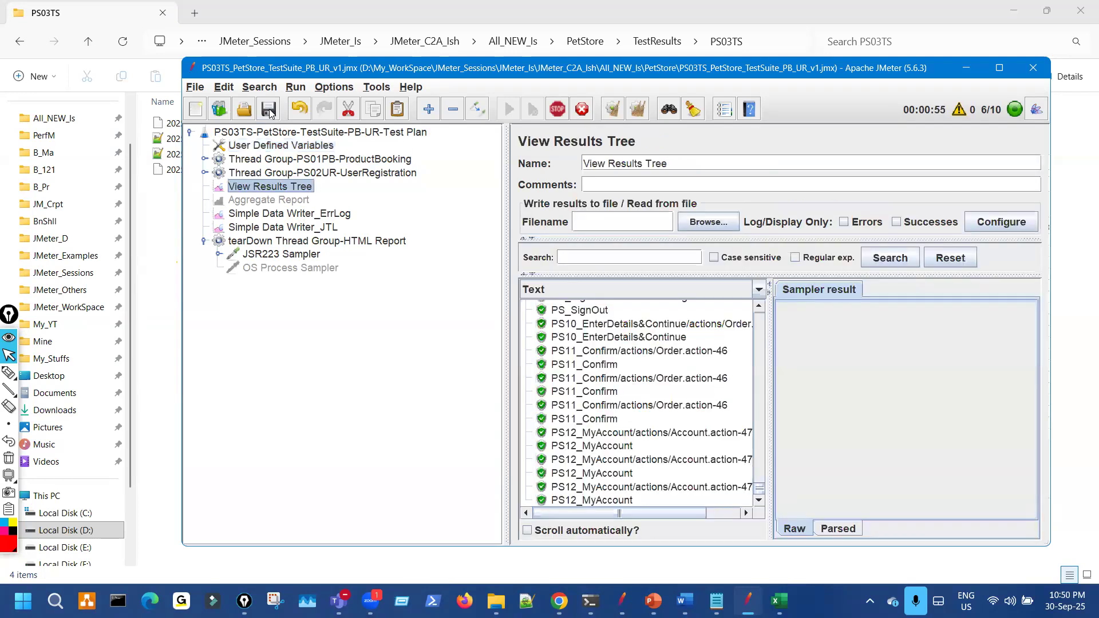
# Step: Stop the current run, restart the test without pauses, and look through the samples listed in View Results Tree
pyautogui.click(557, 109)
pyautogui.hotkey('ctrl', 'e')
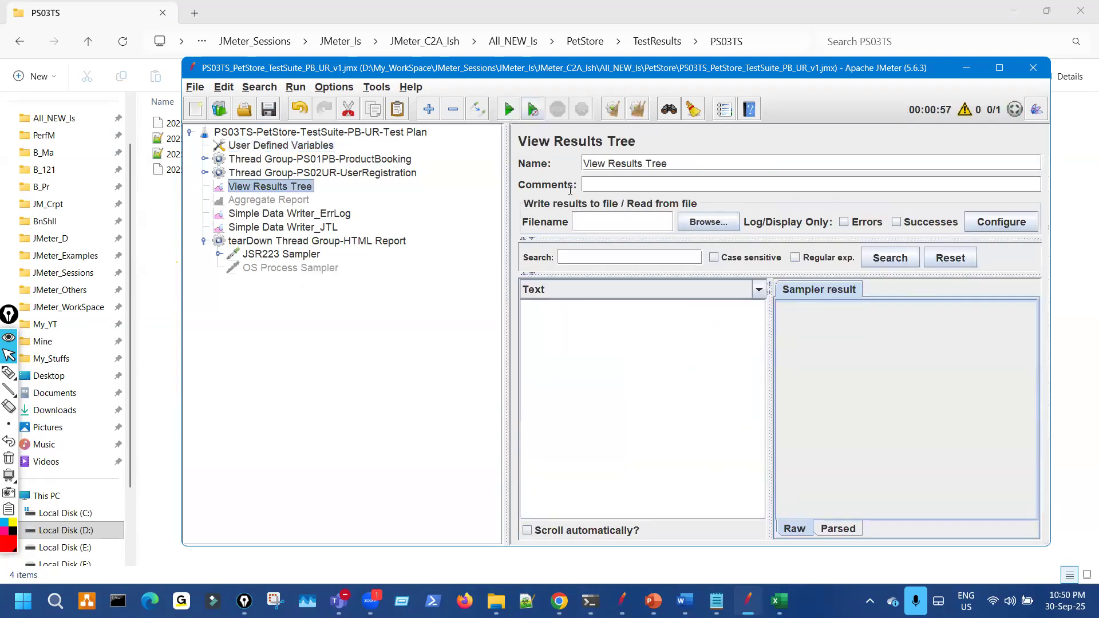
pyautogui.click(536, 108)
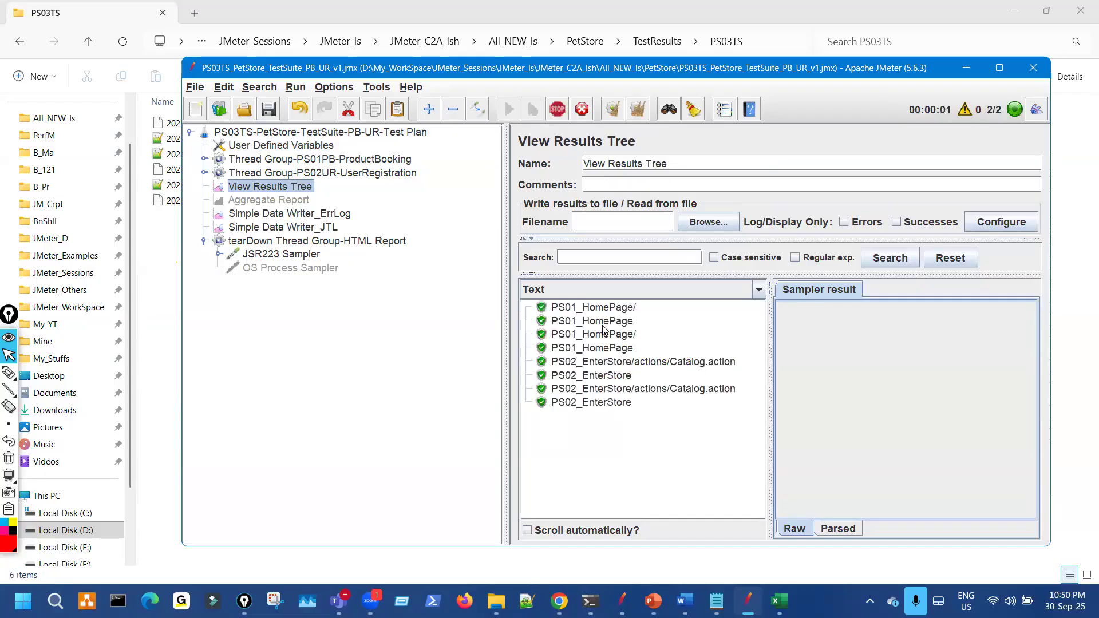
pyautogui.scroll(-5, 606, 337)
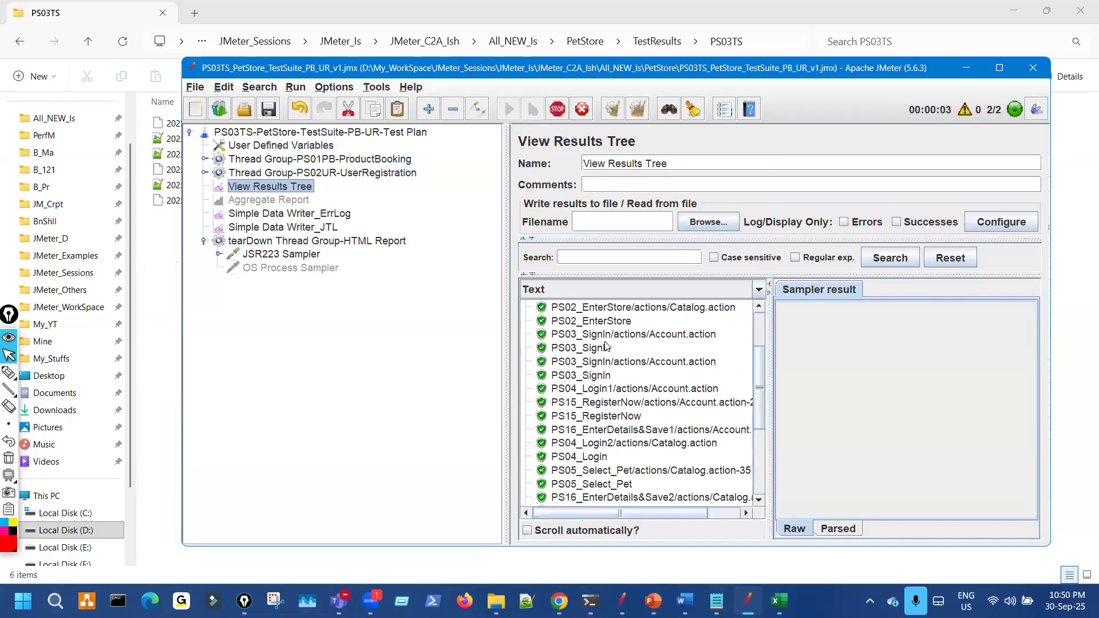
pyautogui.scroll(-2, 607, 345)
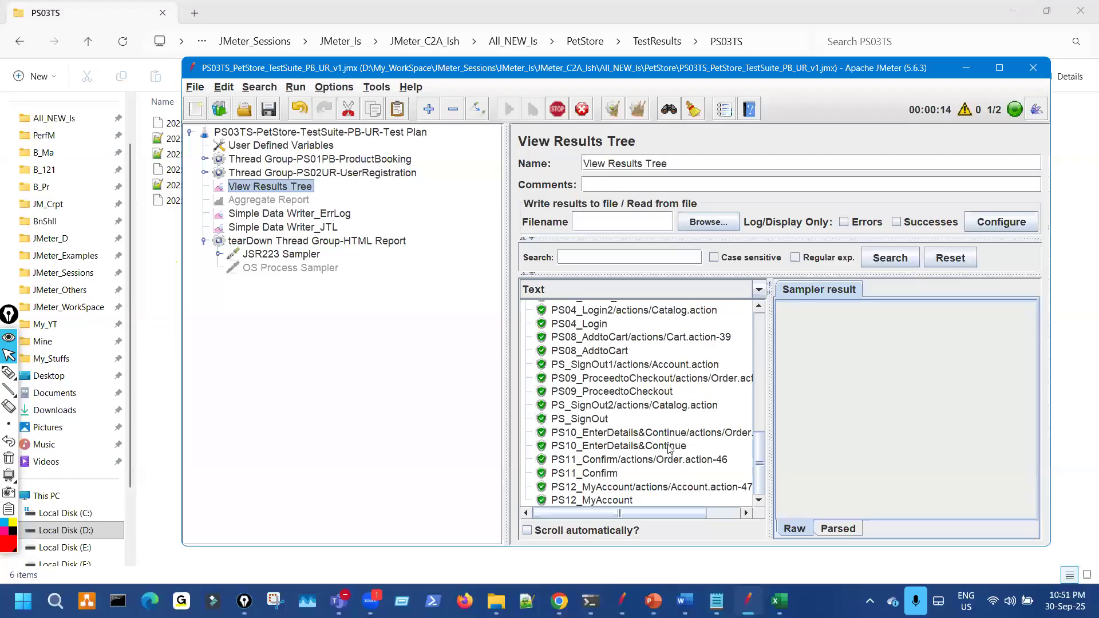
# Step: Go back to the PetStore folder, open PS_TestData1_Users.csv in Notepad, and highlight its credentials row
pyautogui.click(20, 41)
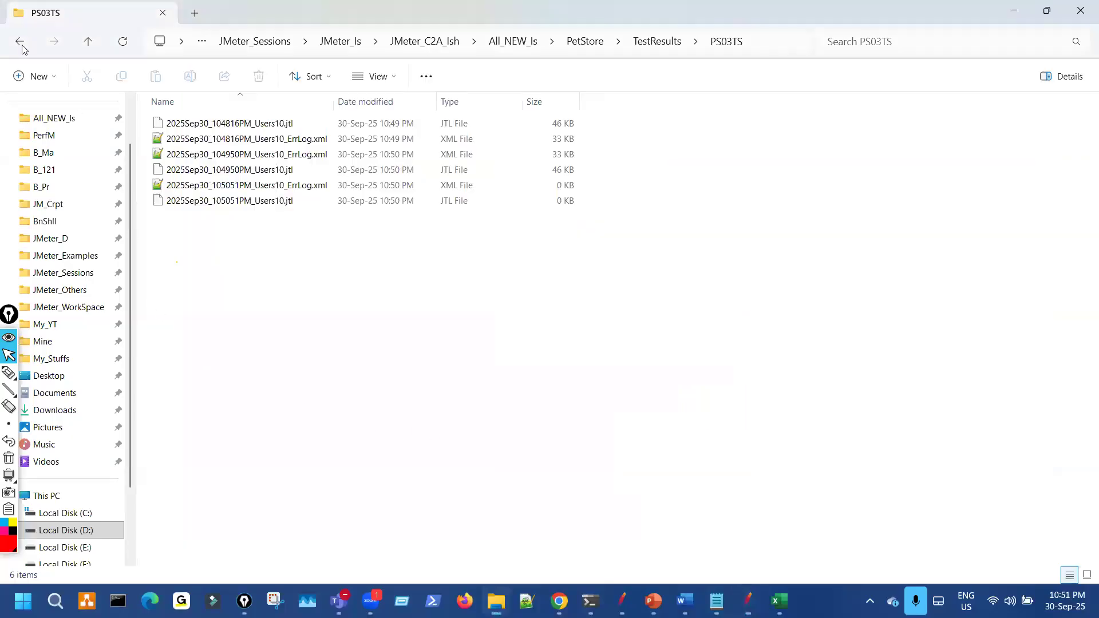
pyautogui.click(17, 42)
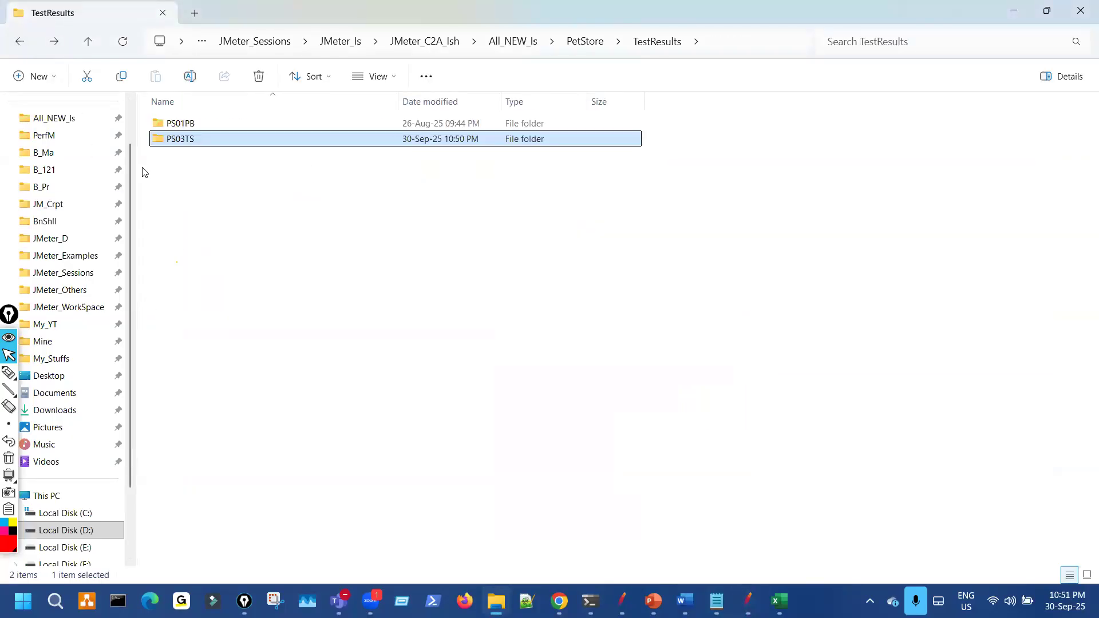
pyautogui.hotkey('alt', 'Left')
pyautogui.click(226, 250)
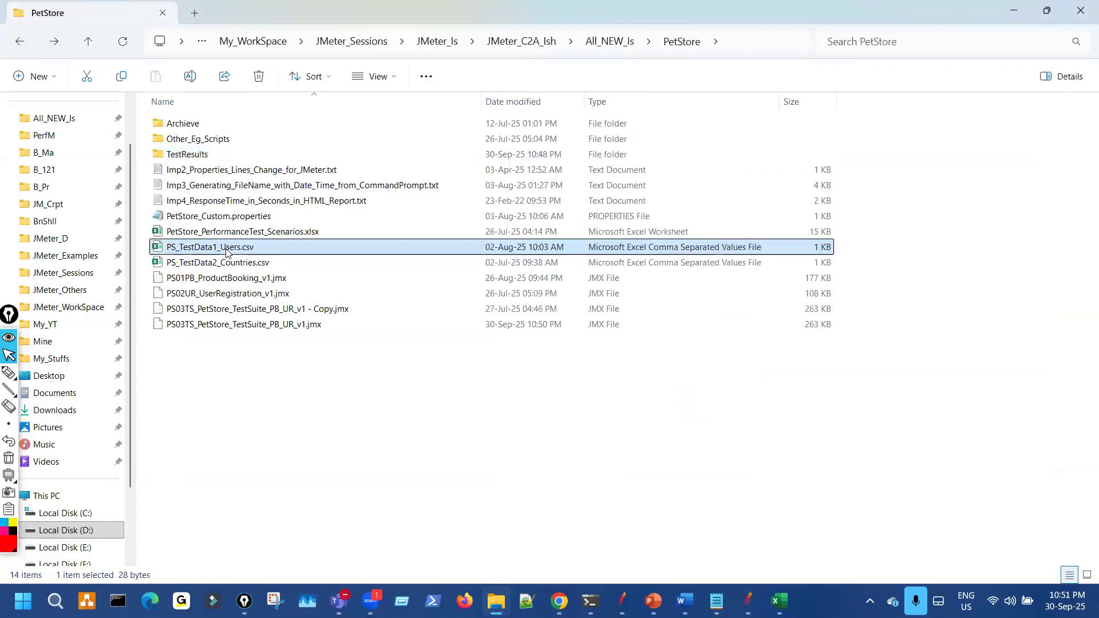
pyautogui.hotkey('shift', 'F10')
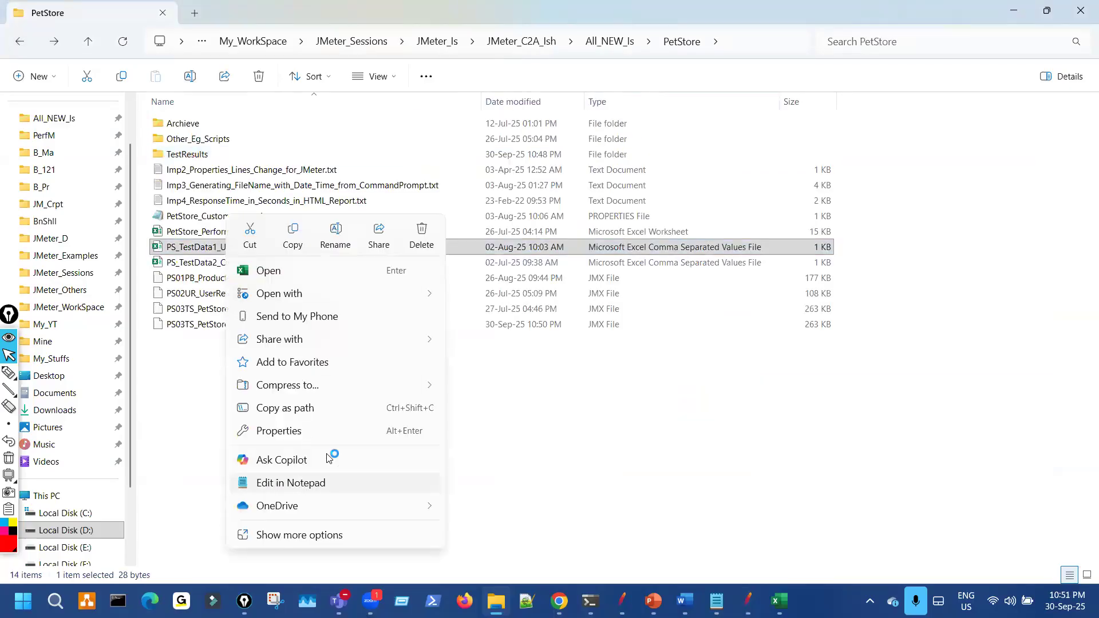
pyautogui.click(302, 484)
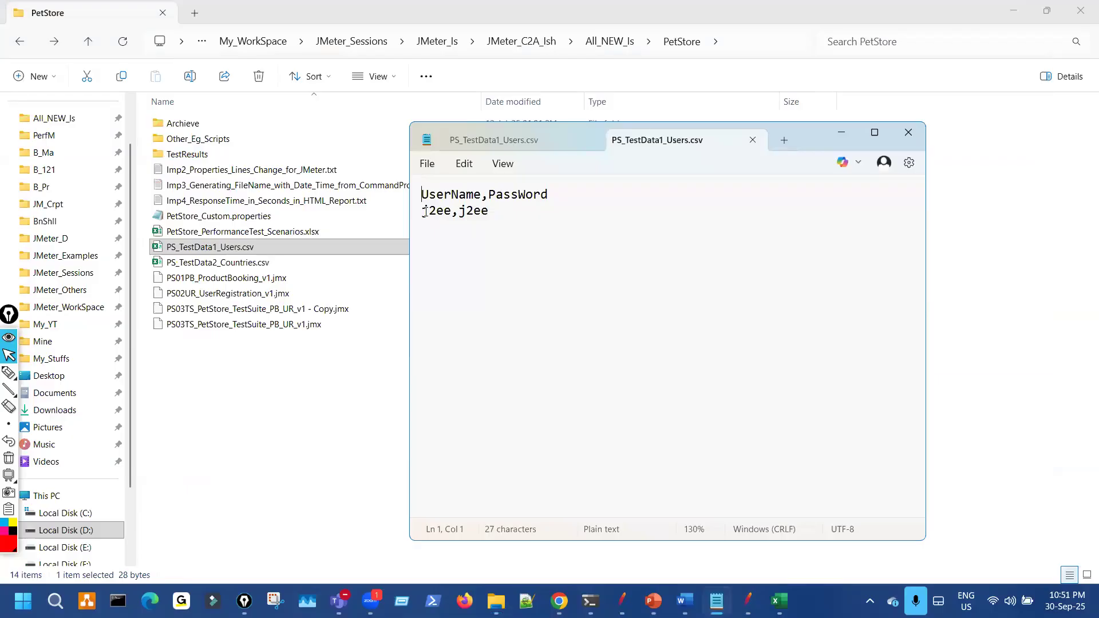
pyautogui.moveTo(425, 211); pyautogui.dragTo(449, 225)
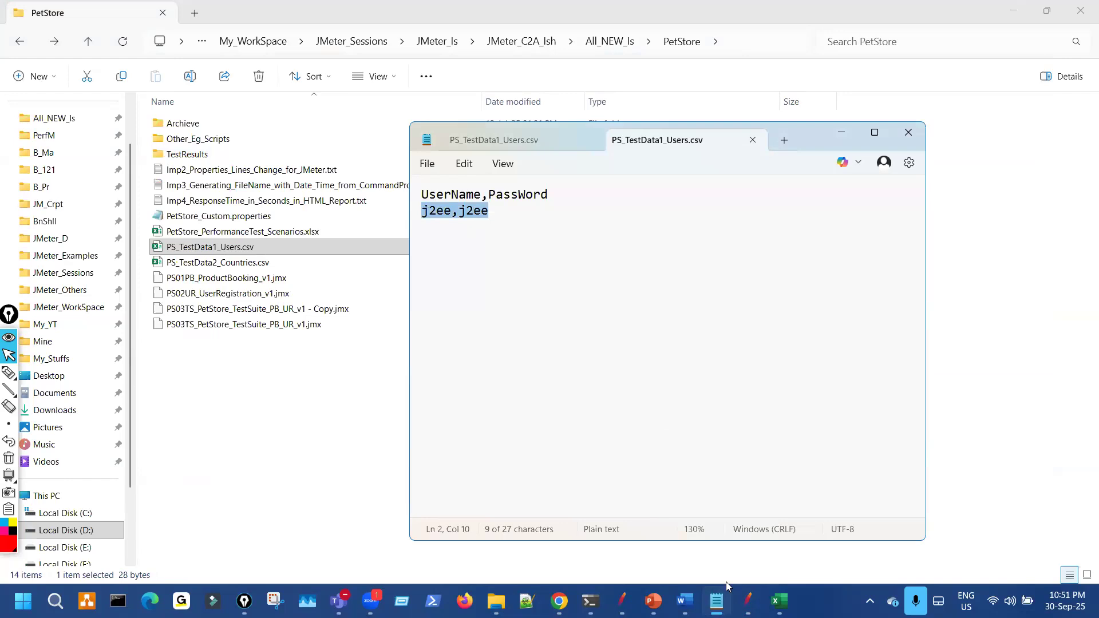
pyautogui.moveTo(714, 598)
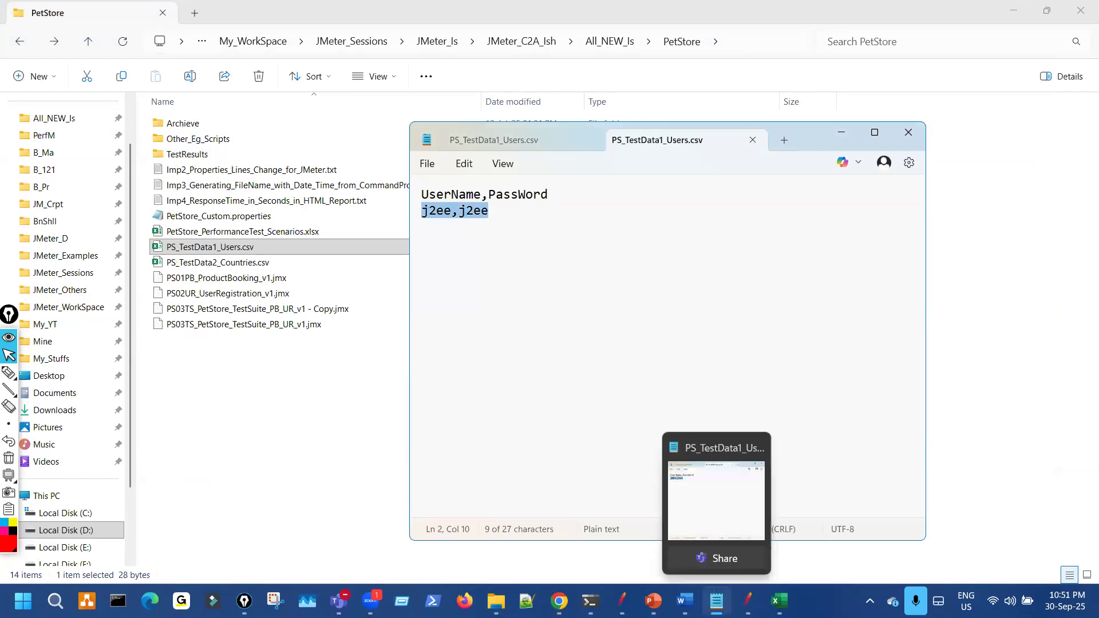
pyautogui.moveTo(498, 211); pyautogui.dragTo(444, 212)
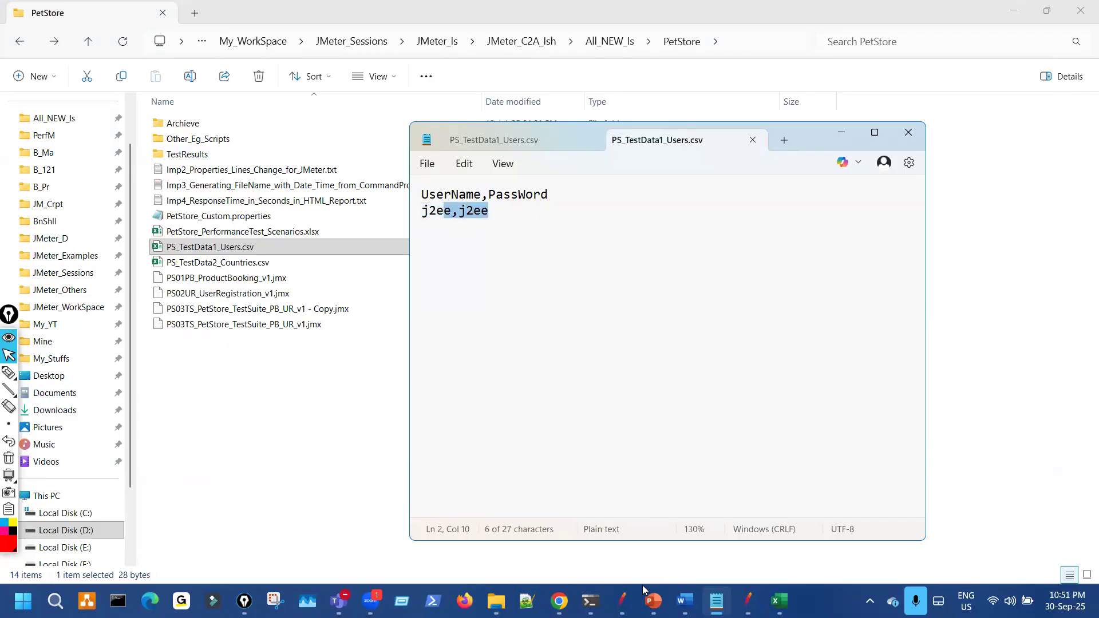
# Step: Return to JMeter, mark the last PS12_MyAccount sample with the annotation pen, and clear the mark
pyautogui.moveTo(748, 601)
pyautogui.click(675, 487)
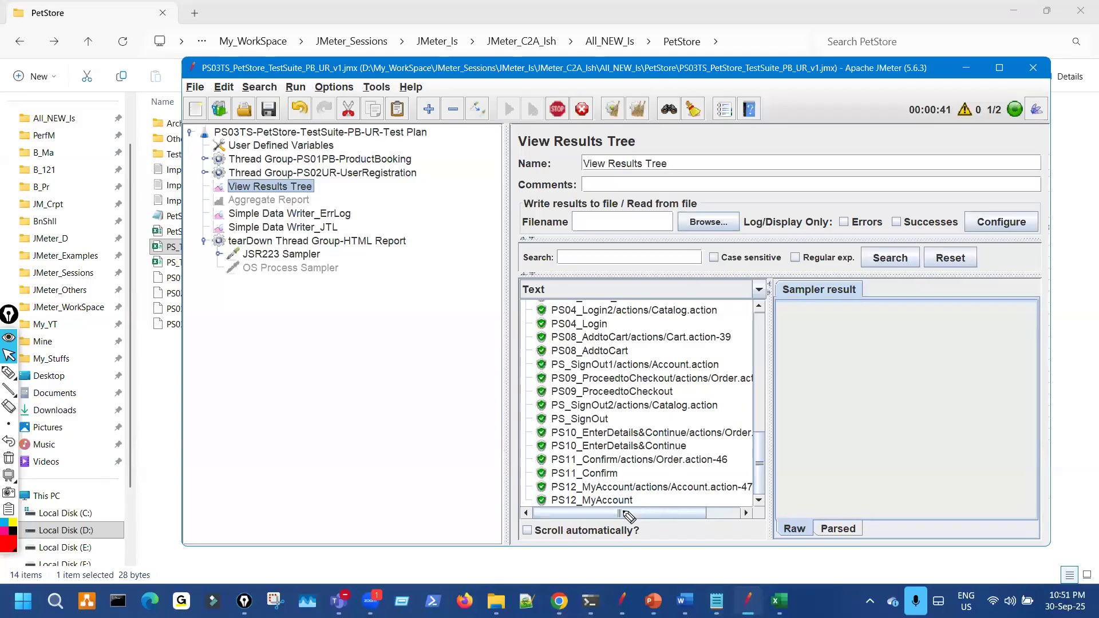
pyautogui.hotkey('ctrl', 'shift', '3')
pyautogui.moveTo(617, 502); pyautogui.dragTo(649, 482)
pyautogui.hotkey('ctrl', 'shift', '7')
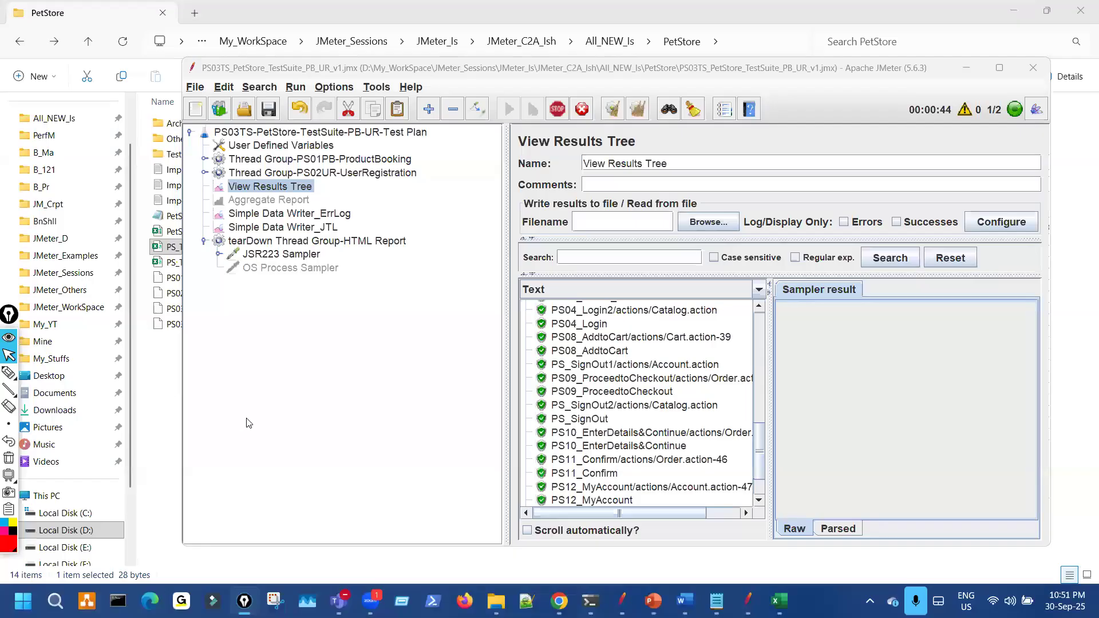
pyautogui.hotkey('alt', 'Tab')
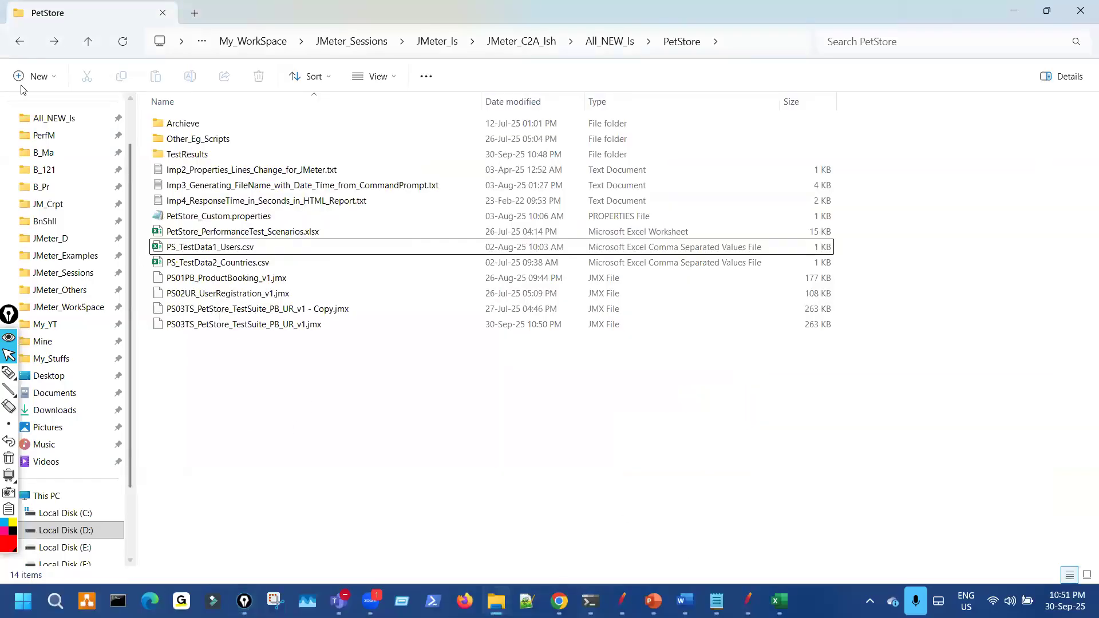
pyautogui.click(20, 42)
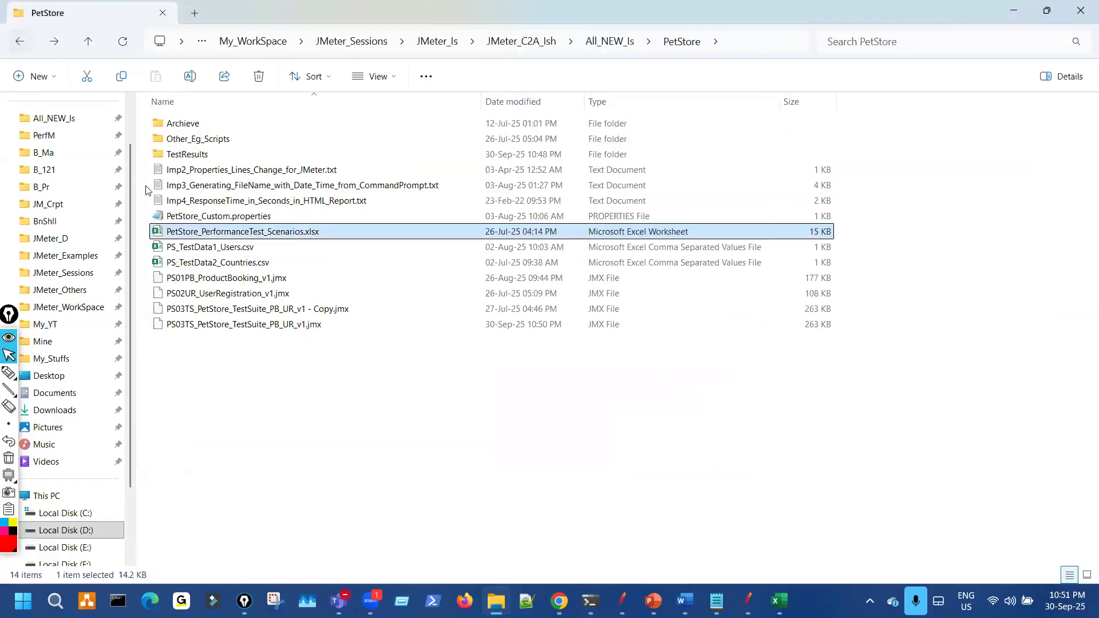
pyautogui.click(199, 247)
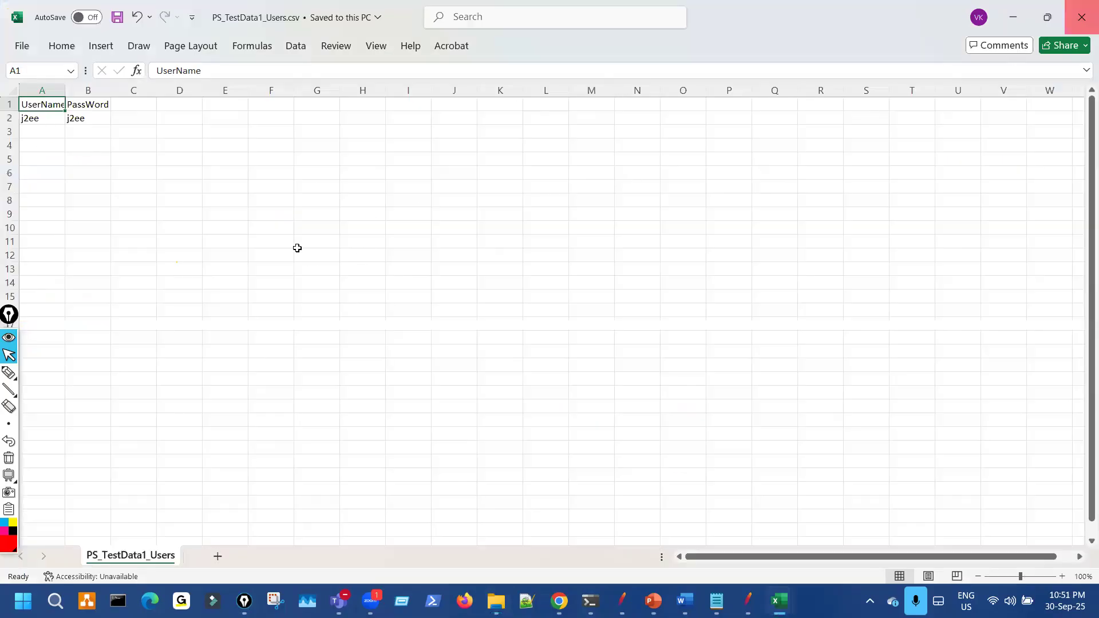
pyautogui.hotkey('alt', 'Tab')
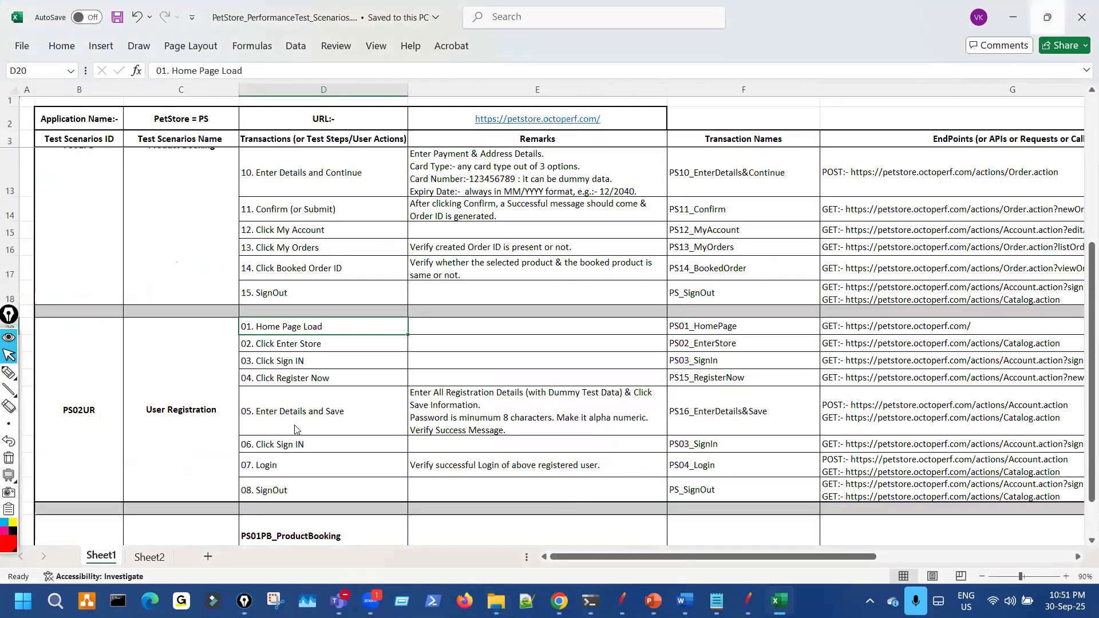
pyautogui.hotkey('alt', 'Tab')
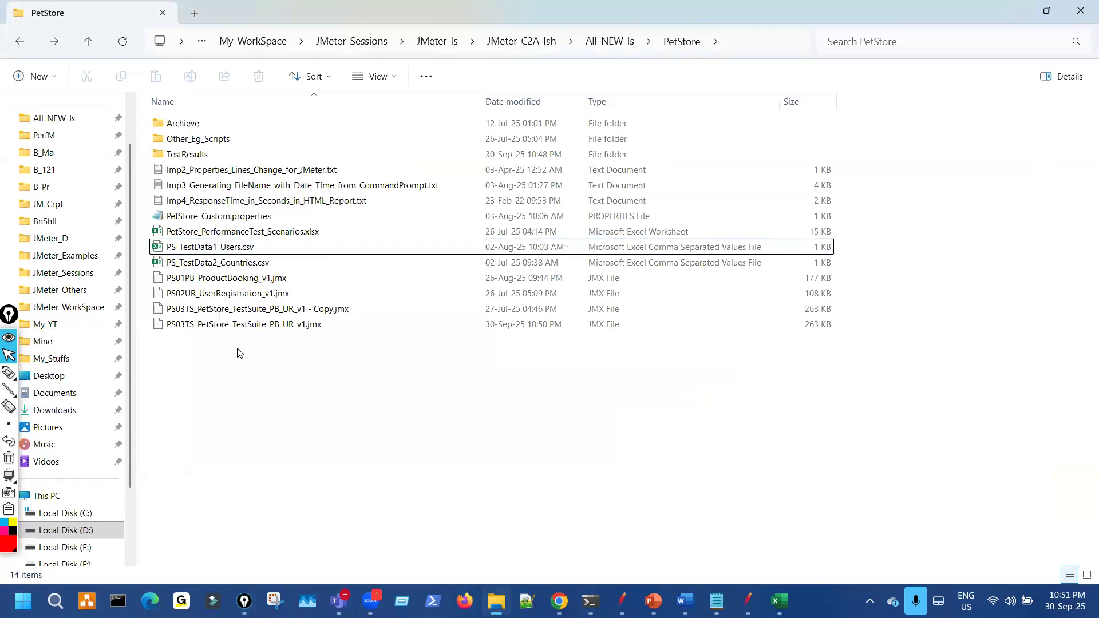
# Step: Open PS_TestData1_Users.csv from the PerfM PetStore folder in Notepad and copy its first credentials row
pyautogui.click(24, 50)
pyautogui.click(23, 51)
pyautogui.rightClick(221, 174)
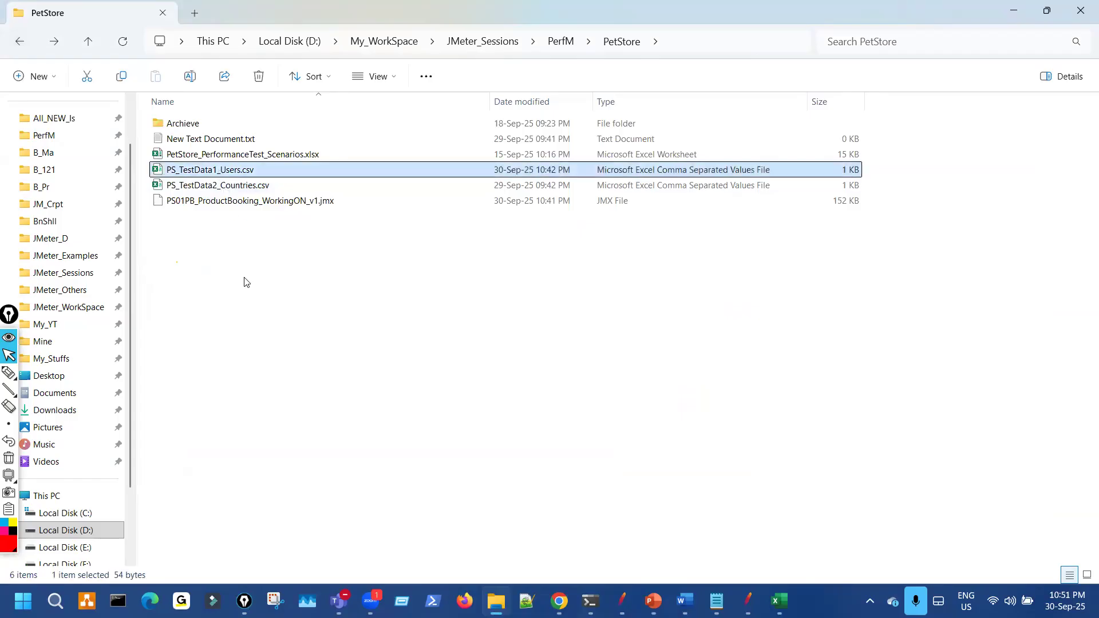
pyautogui.click(284, 439)
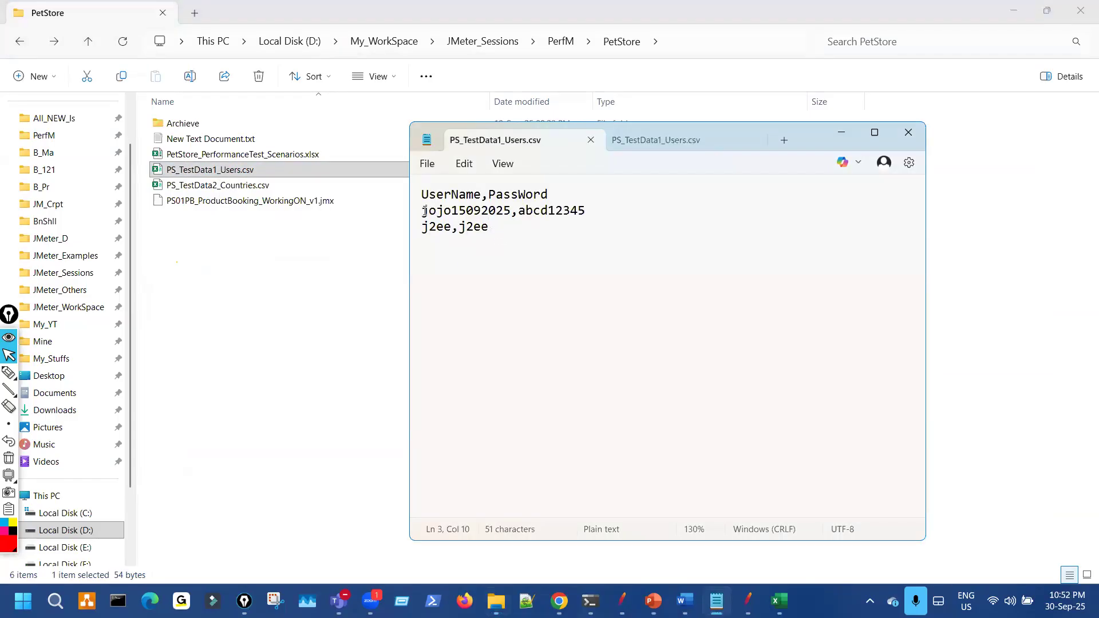
pyautogui.tripleClick(596, 210)
pyautogui.hotkey('ctrl', 'c')
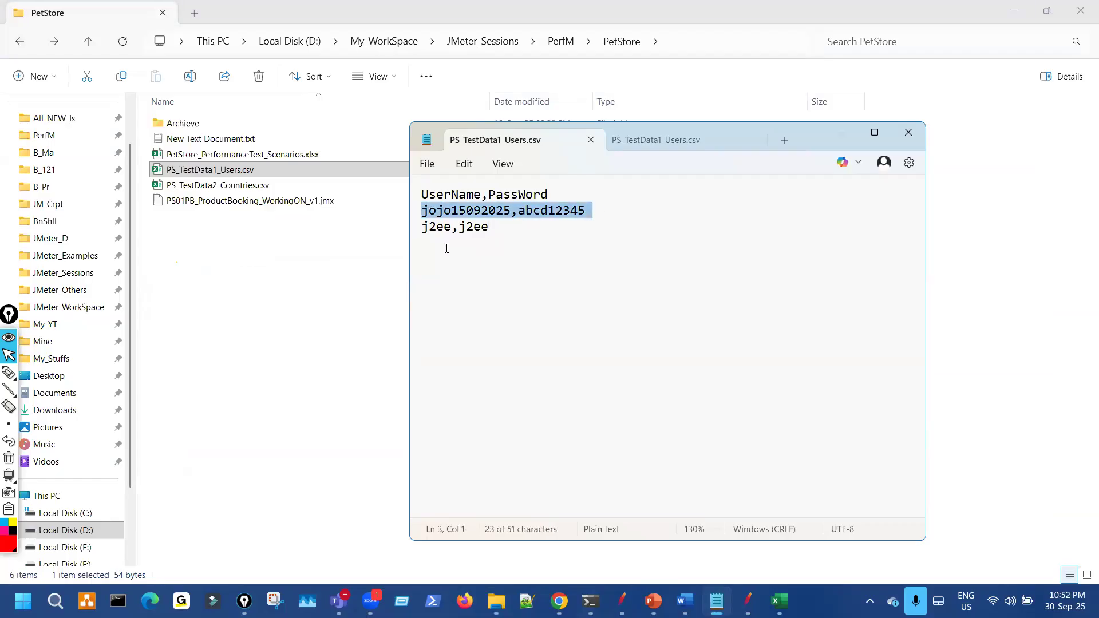
# Step: Return to the PetStore folder inside All_NEW_Is and open its PS_TestData1_Users.csv in Notepad
pyautogui.click(56, 45)
pyautogui.click(56, 45)
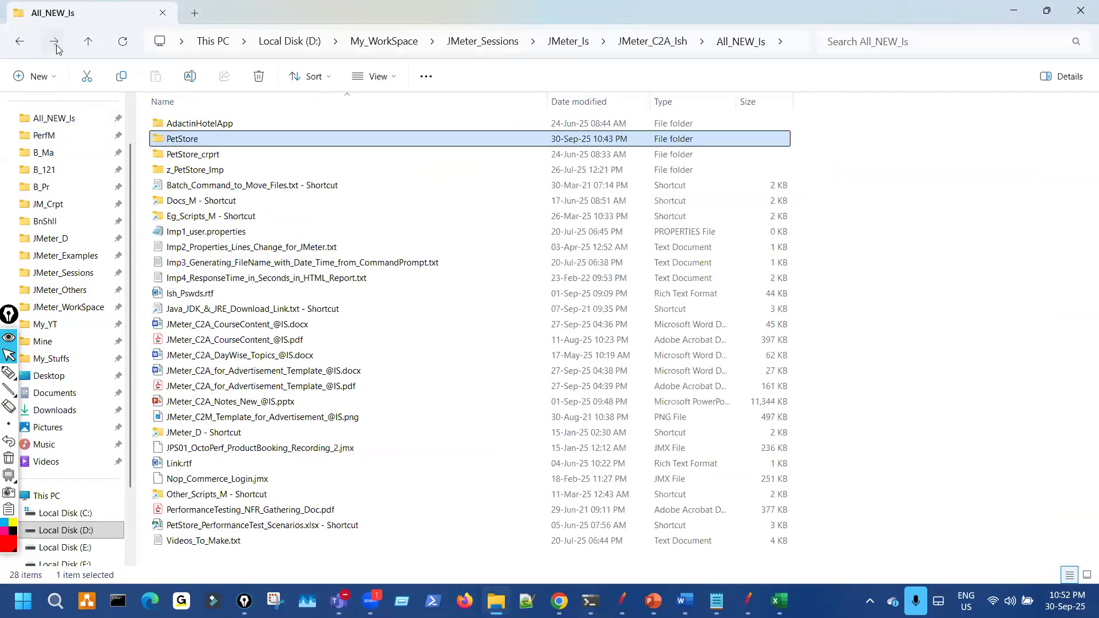
pyautogui.click(56, 44)
pyautogui.click(56, 45)
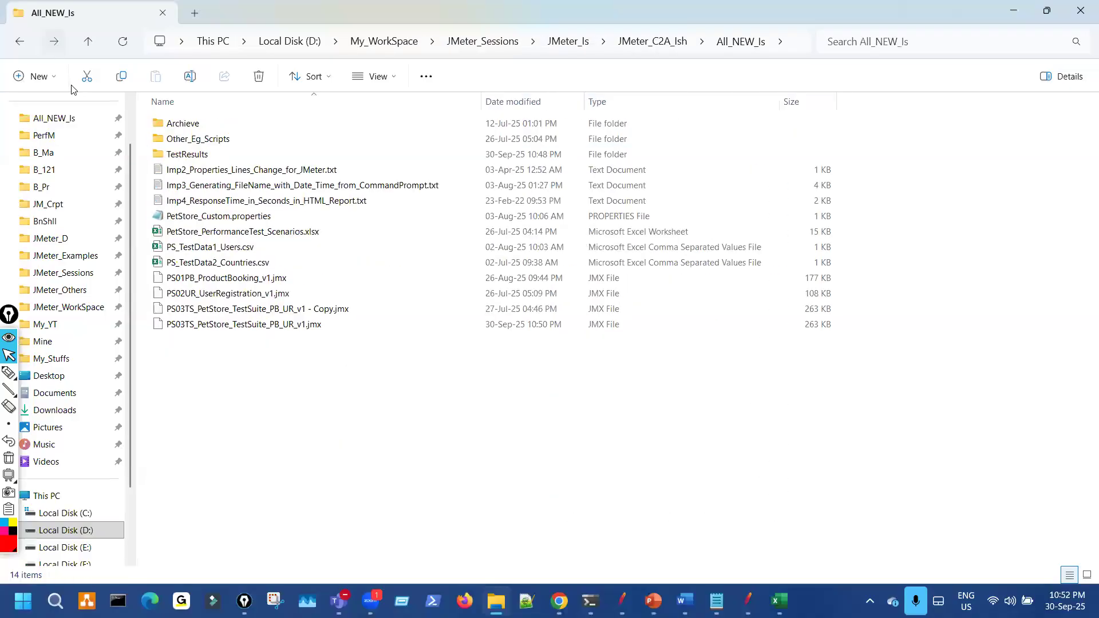
pyautogui.rightClick(232, 252)
pyautogui.click(292, 483)
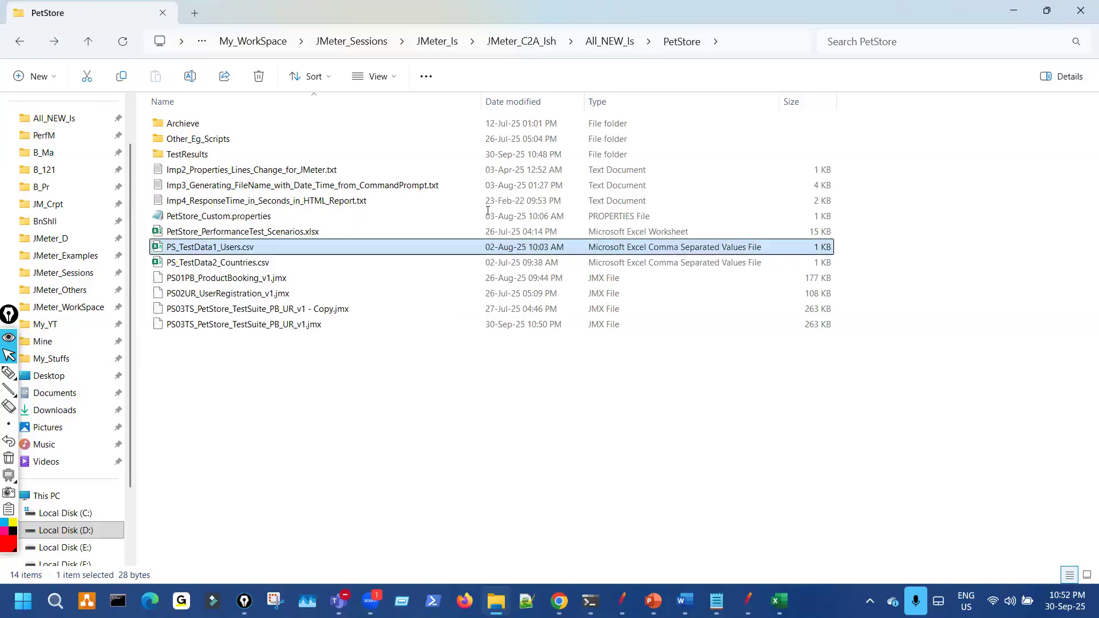
# Step: Replace the j2ee credentials row with the copied username and password, remove the trailing line break, and save the file
pyautogui.click(424, 211)
pyautogui.press('End')
pyautogui.hotkey('shift', 'Left')
pyautogui.hotkey('shift', 'Left')
pyautogui.hotkey('shift', 'Left')
pyautogui.hotkey('shift', 'Left')
pyautogui.hotkey('shift', 'Left')
pyautogui.hotkey('shift', 'Left')
pyautogui.hotkey('shift', 'Left')
pyautogui.hotkey('shift', 'Left')
pyautogui.hotkey('shift', 'Left')
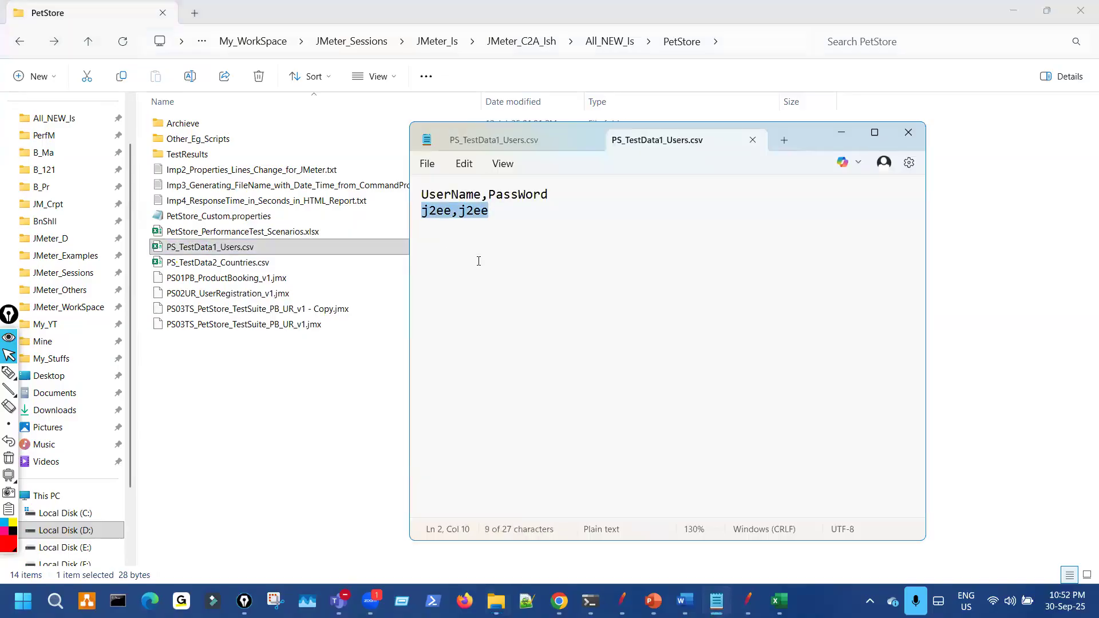
pyautogui.hotkey('ctrl', 'v')
pyautogui.press('BackSpace')
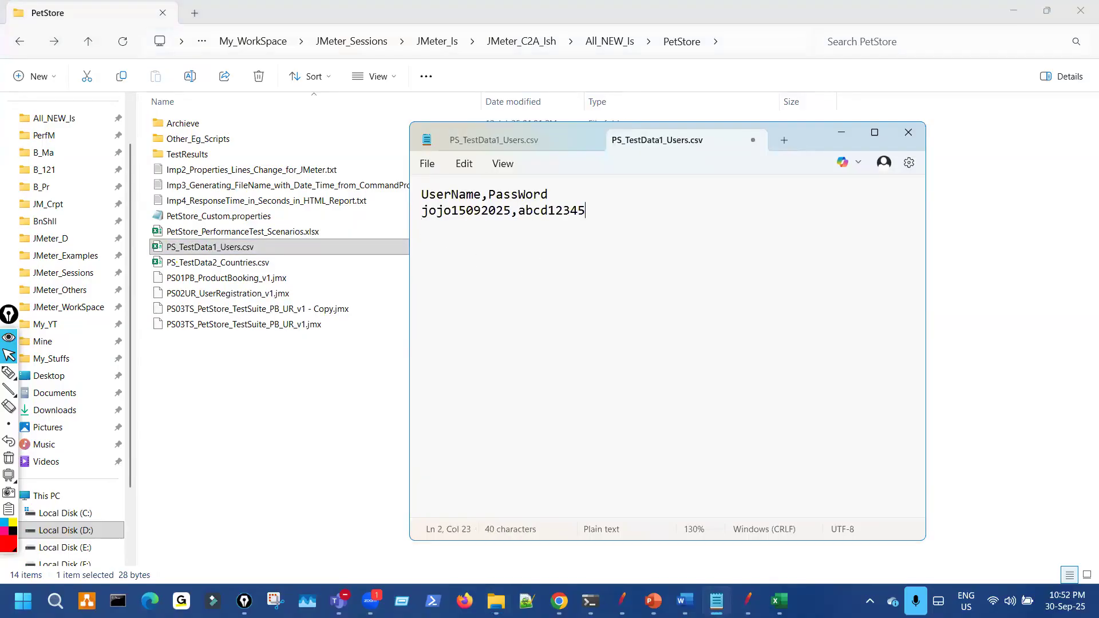
pyautogui.hotkey('ctrl', 's')
# Step: Check the run status in JMeter, then open the PS03TS folder inside TestResults and delete all its result files
pyautogui.hotkey('alt', 'Tab')
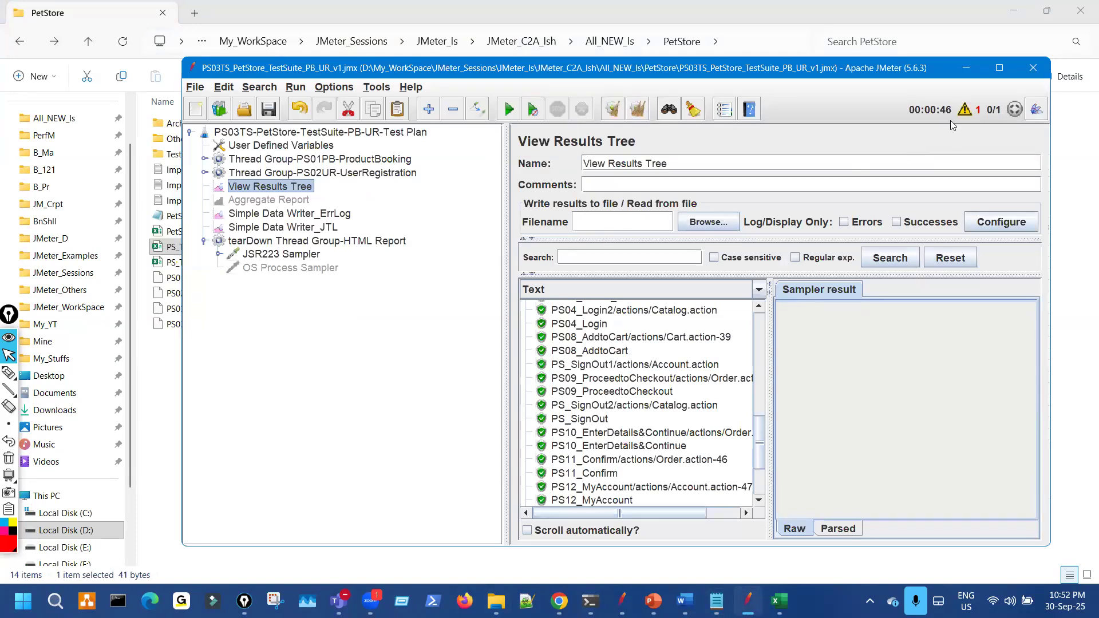
pyautogui.click(172, 367)
pyautogui.doubleClick(194, 153)
pyautogui.doubleClick(195, 140)
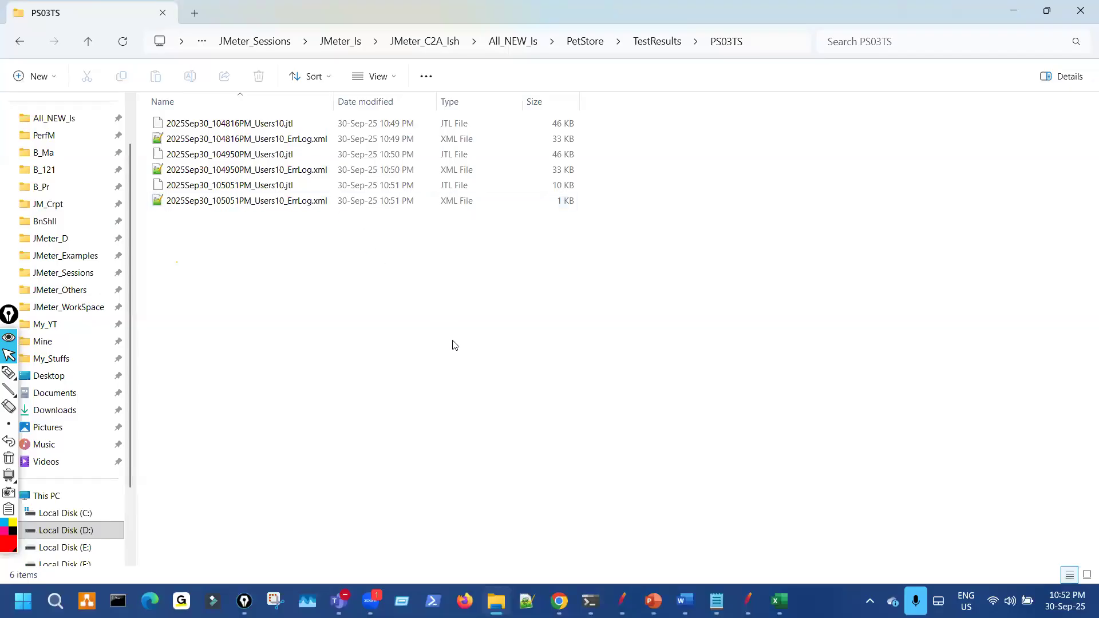
pyautogui.moveTo(262, 252); pyautogui.dragTo(256, 115)
pyautogui.click(255, 82)
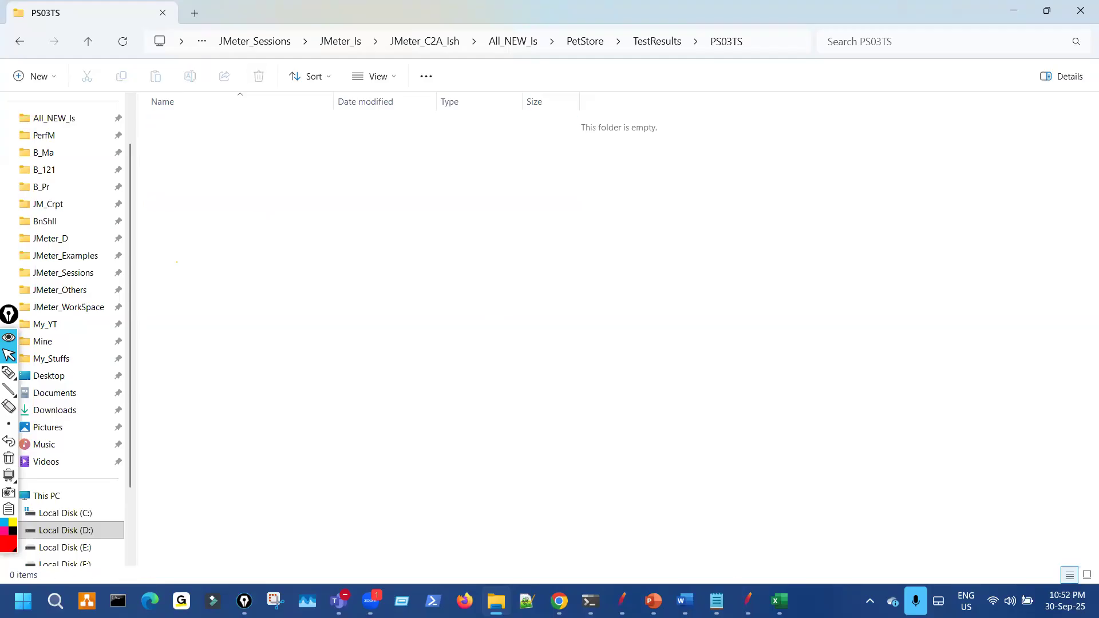
# Step: Return to JMeter, enlarge the log area and examine the error logged for the tearDown Thread Group-HTML Report
pyautogui.hotkey('alt', 'Tab')
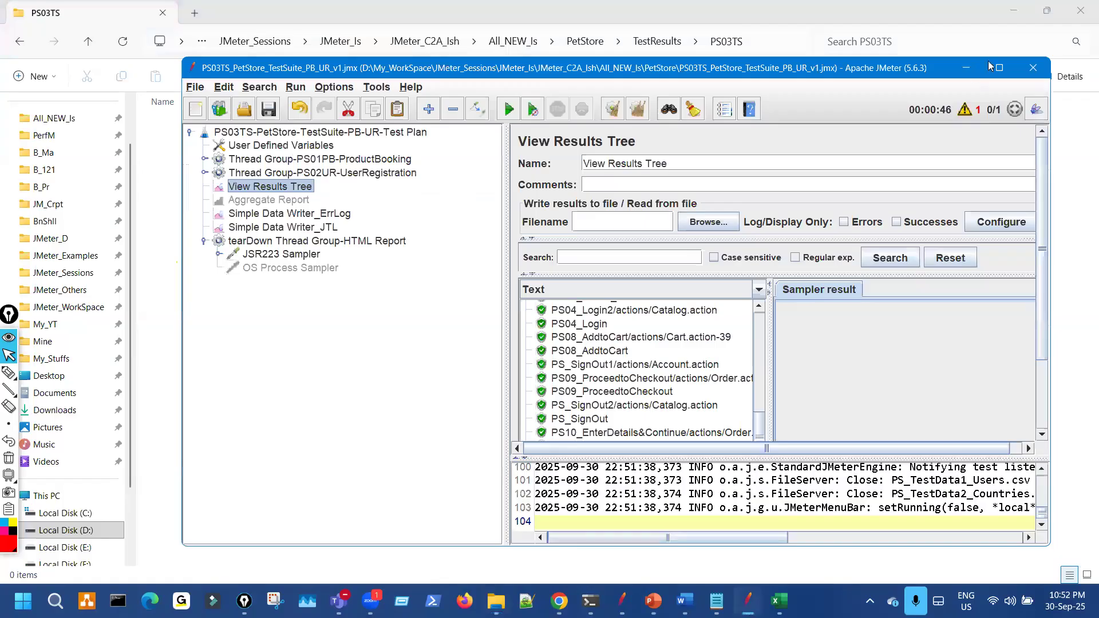
pyautogui.click(1000, 69)
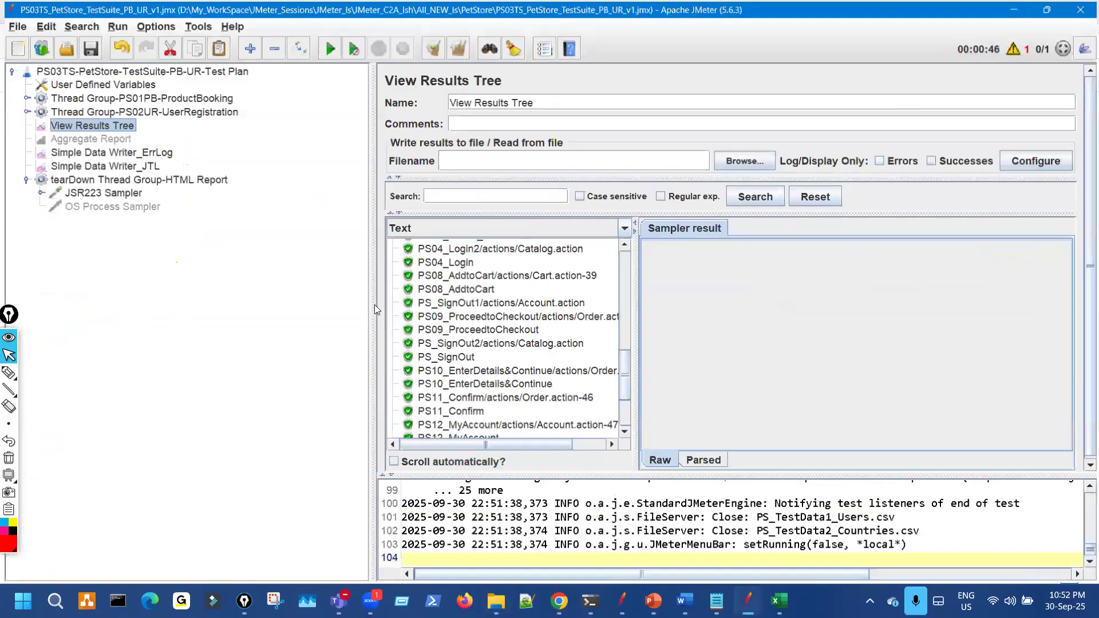
pyautogui.moveTo(427, 476); pyautogui.dragTo(416, 262)
pyautogui.scroll(3, 474, 392)
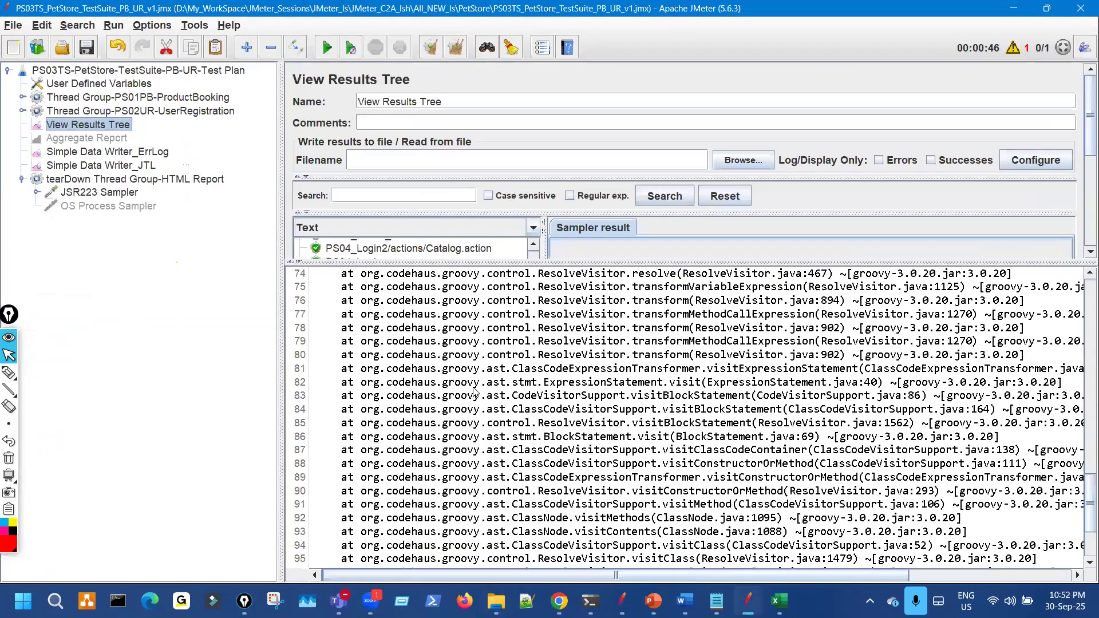
pyautogui.scroll(8, 529, 402)
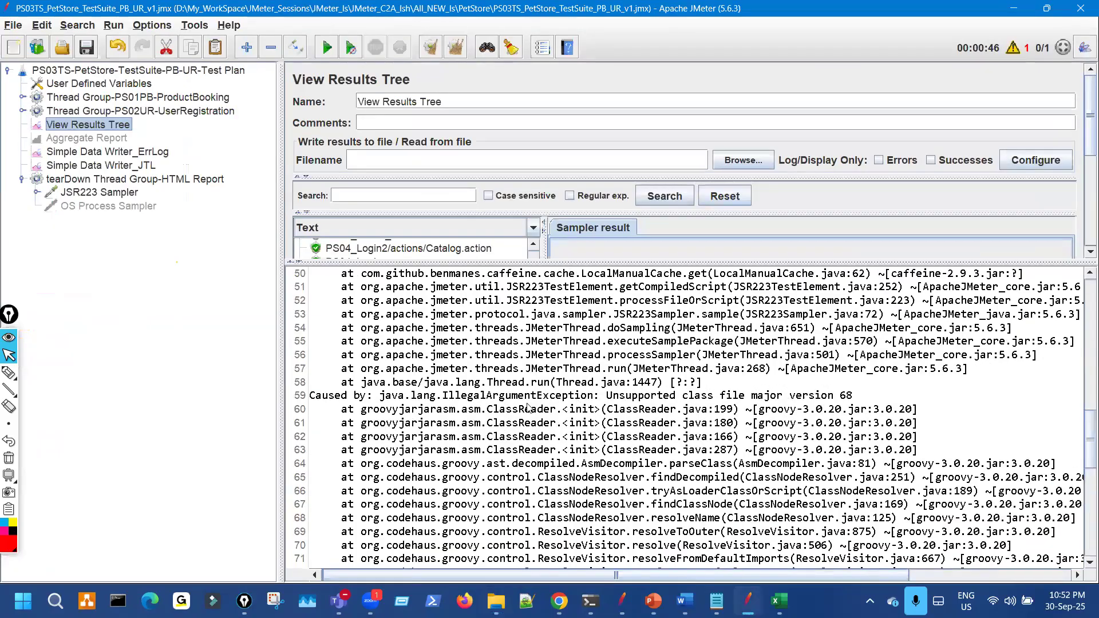
pyautogui.scroll(4, 541, 433)
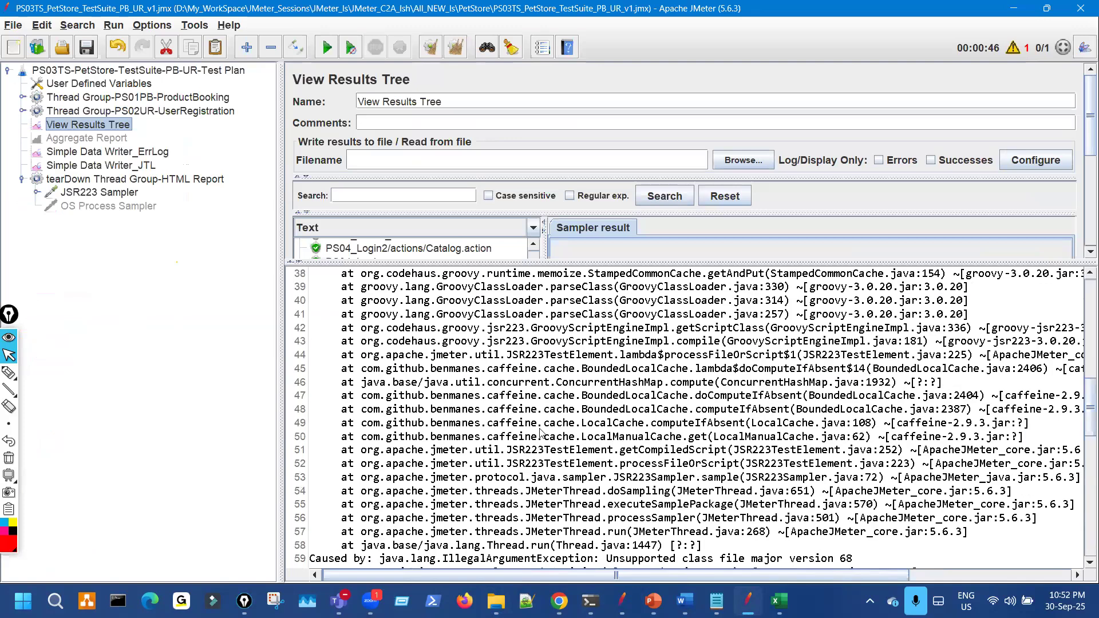
pyautogui.scroll(4, 541, 433)
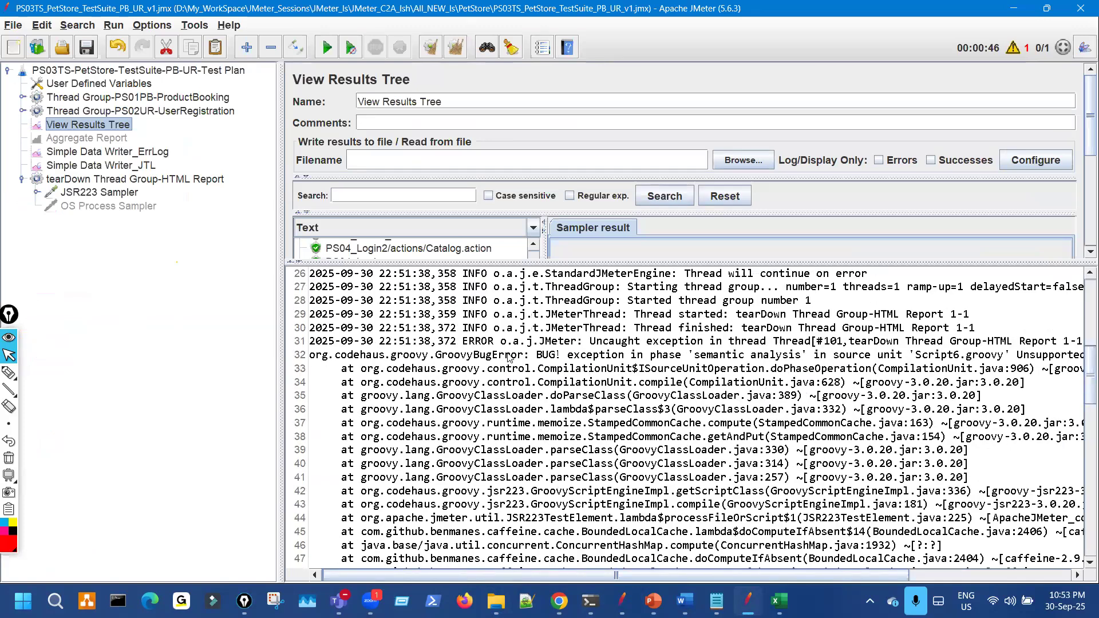
pyautogui.moveTo(510, 356); pyautogui.dragTo(561, 356)
pyautogui.click(771, 358)
pyautogui.scroll(2, 772, 366)
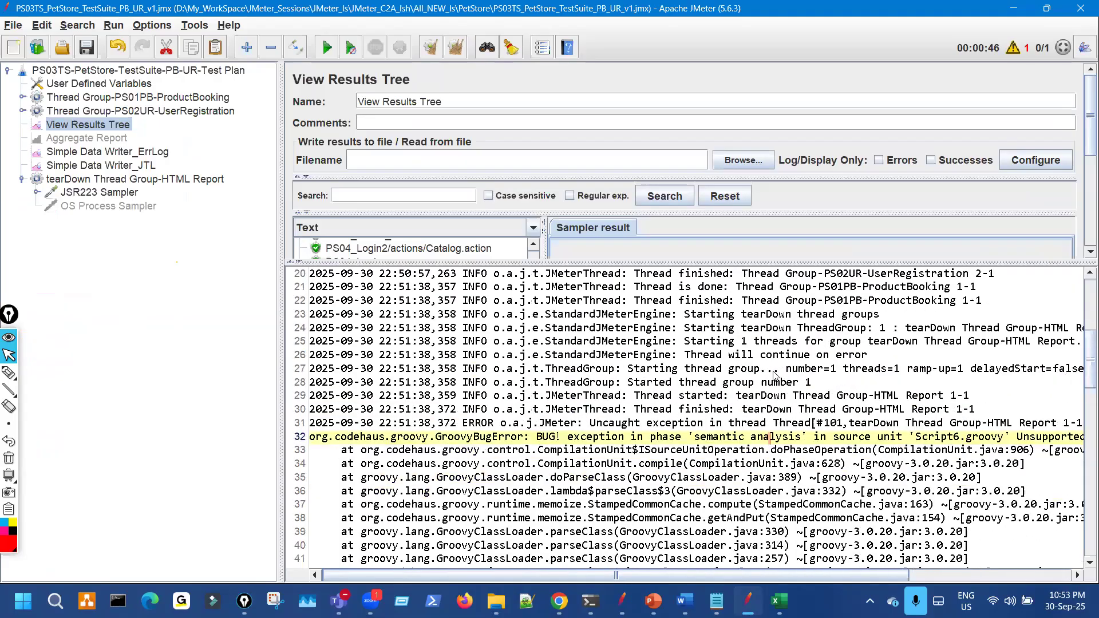
pyautogui.scroll(-1, 774, 375)
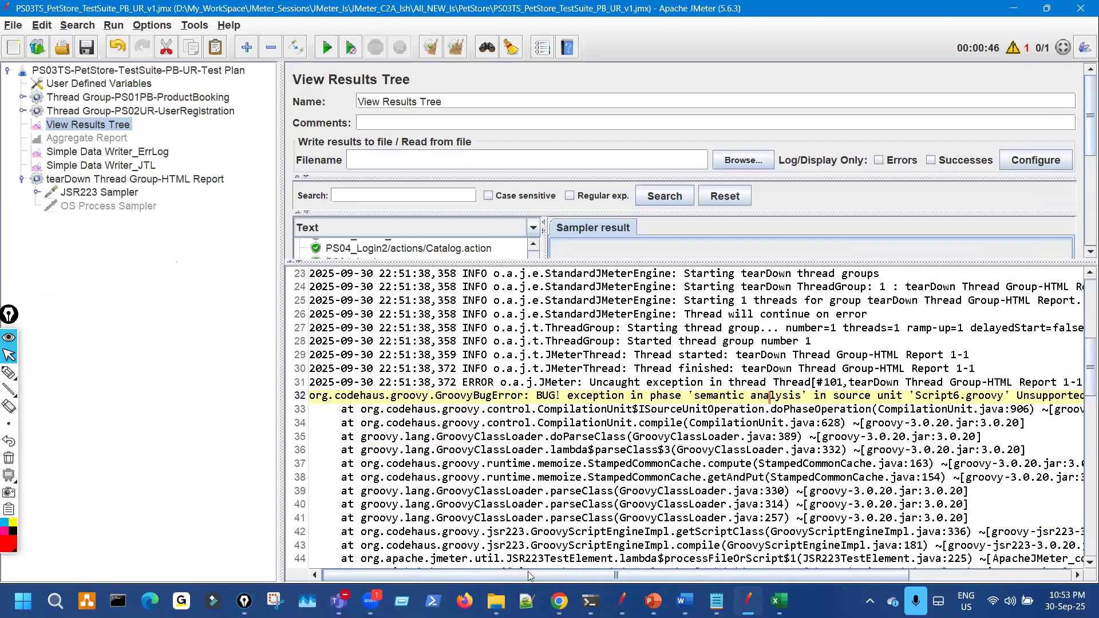
pyautogui.moveTo(602, 571); pyautogui.dragTo(427, 503)
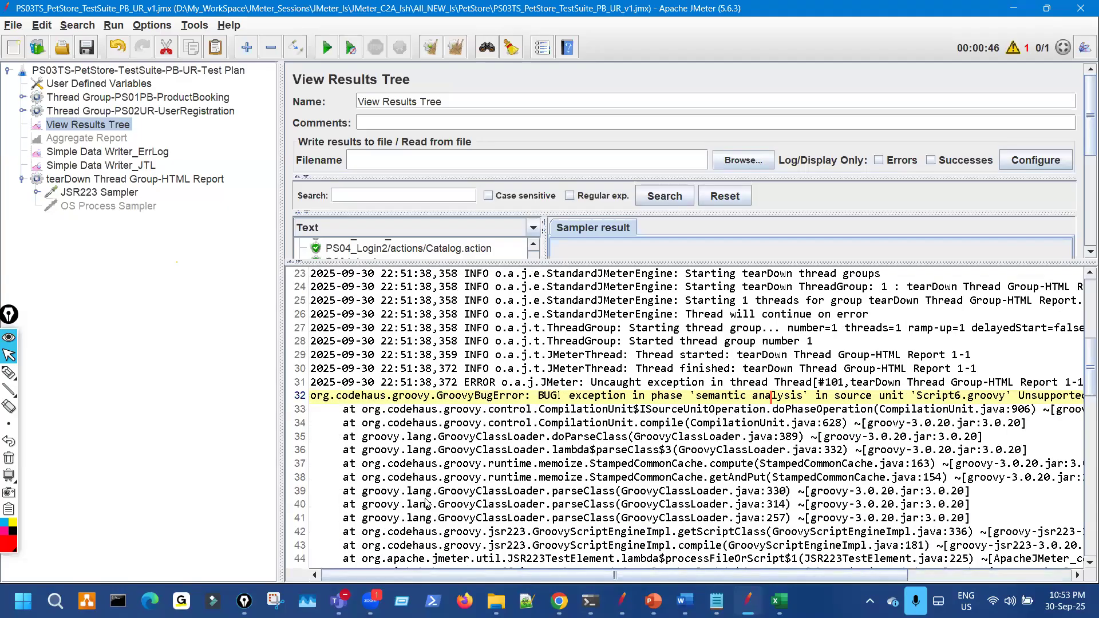
# Step: Disable the JSR223 Sampler and enable the OS Process Sampler in the tearDown thread group, then hide the log area
pyautogui.click(99, 192)
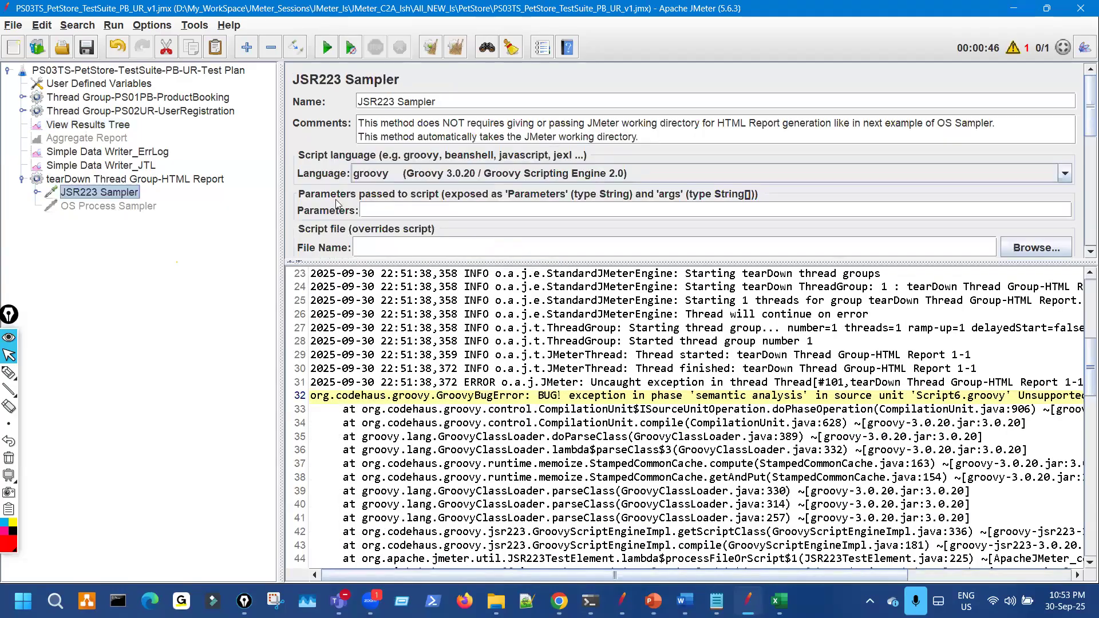
pyautogui.click(114, 208)
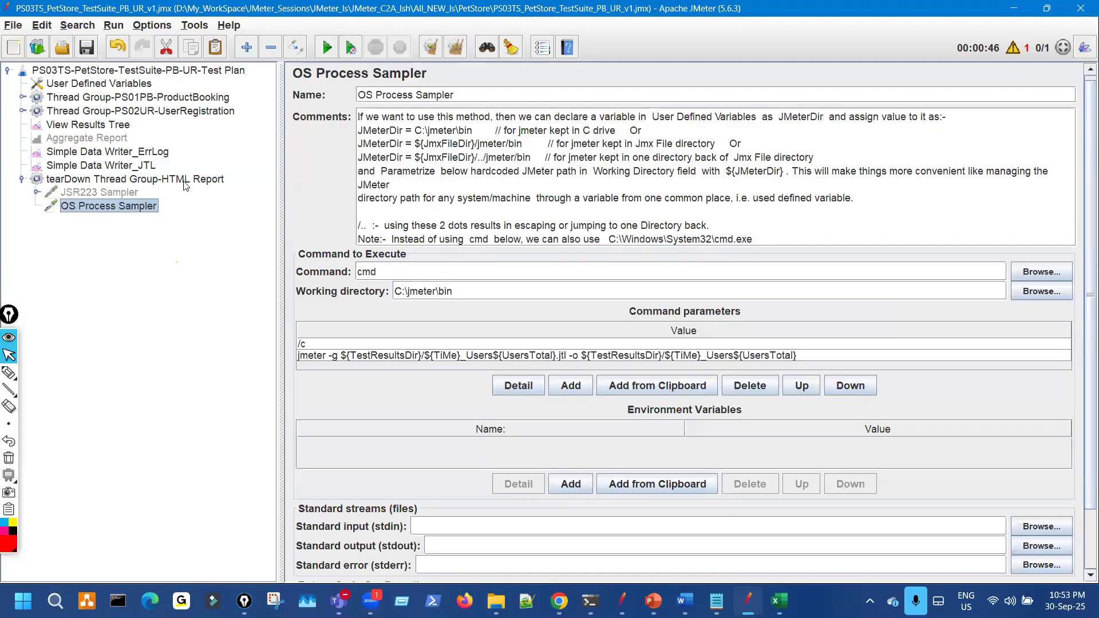
pyautogui.click(130, 86)
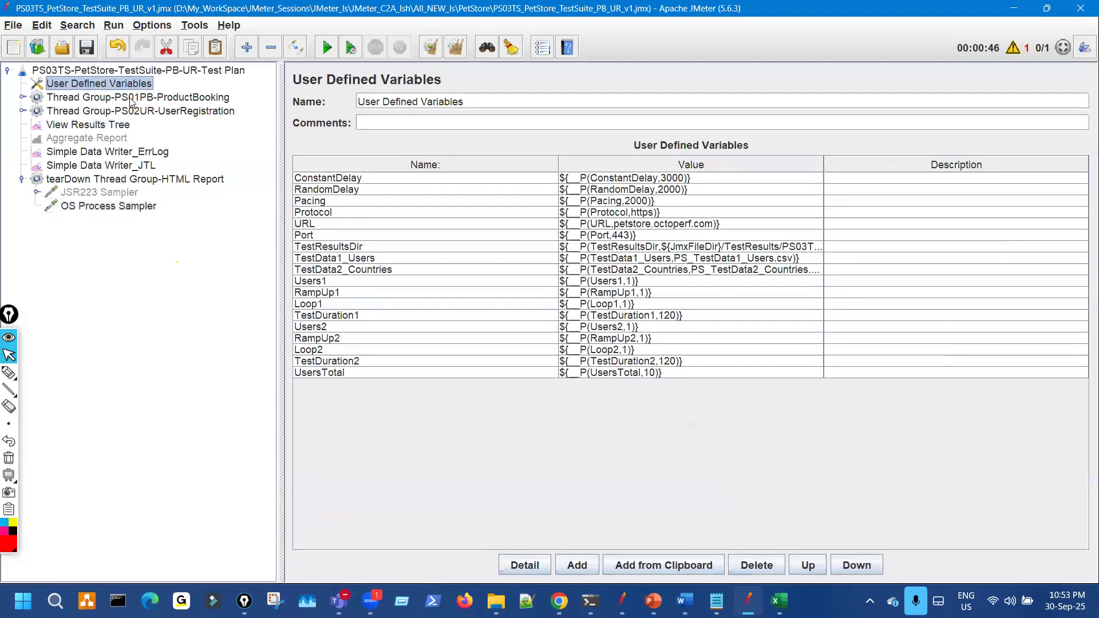
pyautogui.click(122, 208)
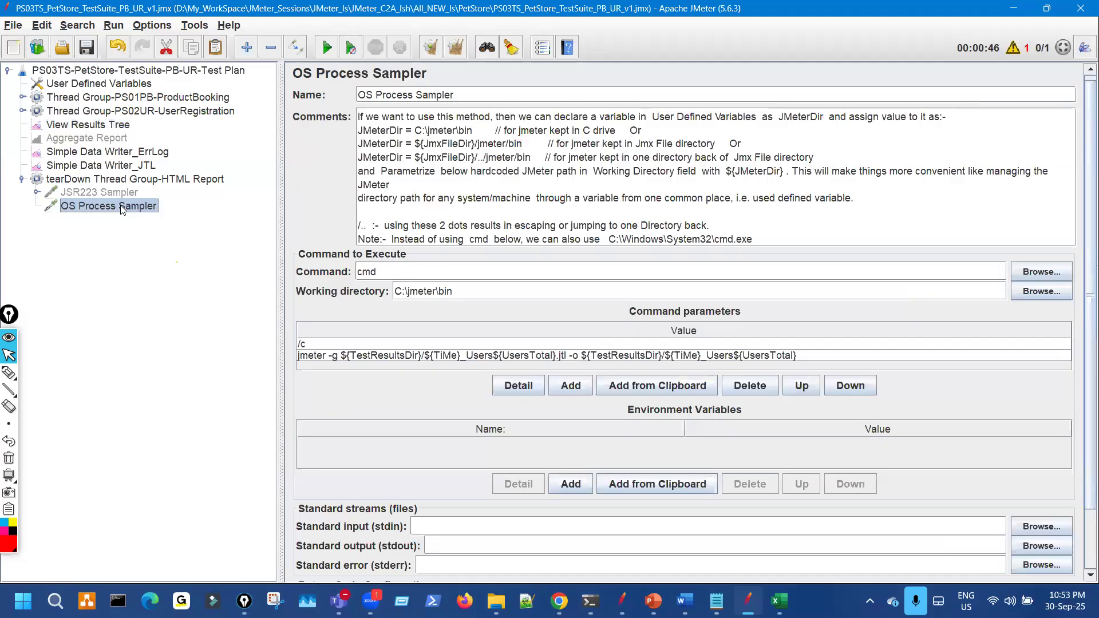
# Step: Set the default of Users1 to 6 and of Users2 to 4 in the User Defined Variables
pyautogui.click(135, 85)
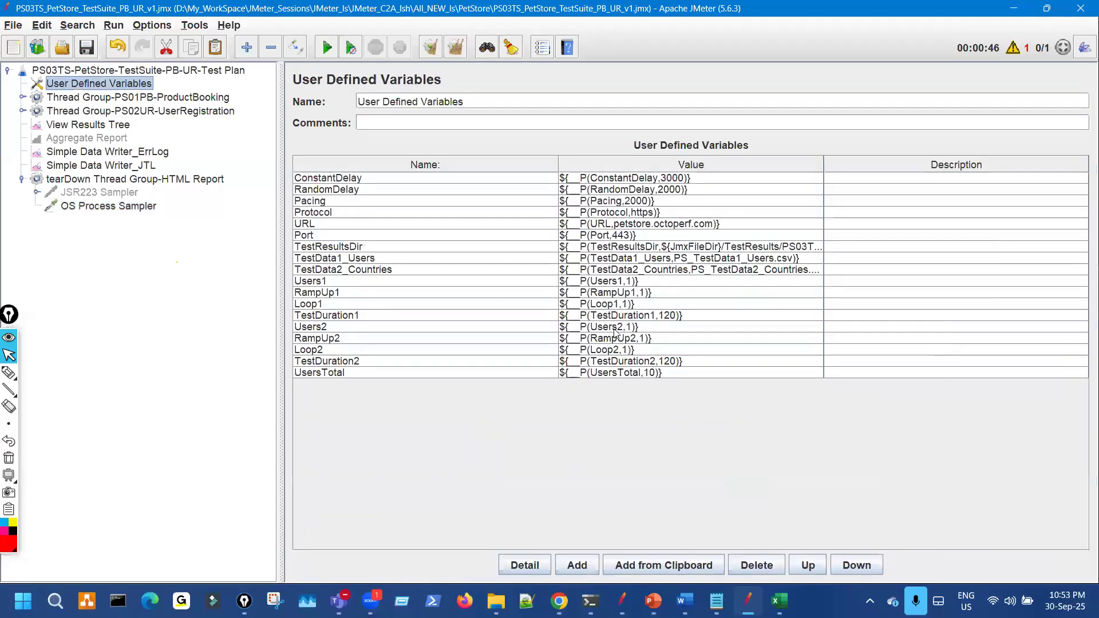
pyautogui.click(630, 283)
pyautogui.click(630, 282)
pyautogui.press('BackSpace')
pyautogui.write('6')
pyautogui.click(632, 327)
pyautogui.click(632, 327)
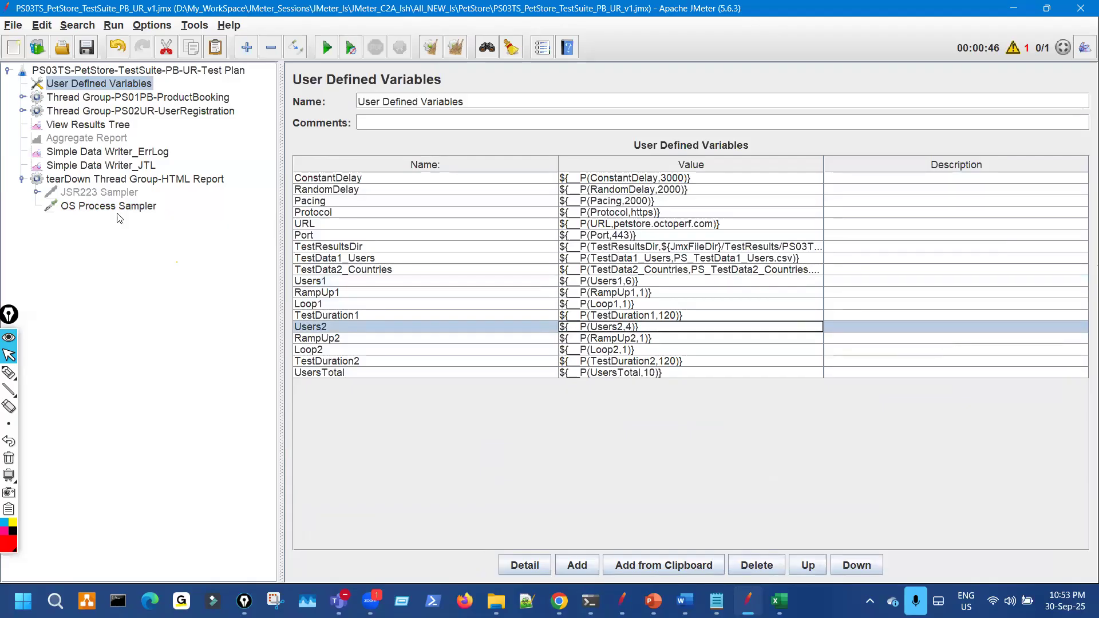
# Step: Display View Results Tree, clear all earlier results and start the test suite without pauses
pyautogui.click(133, 130)
pyautogui.click(460, 43)
pyautogui.click(351, 50)
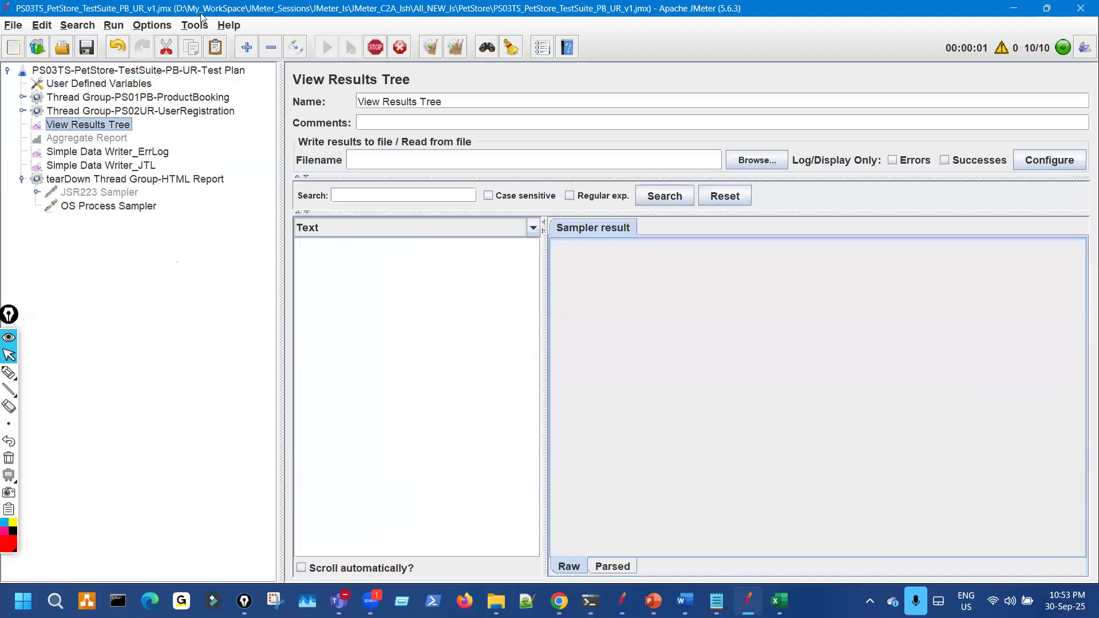
# Step: Restore the JMeter window to a smaller size beside the PS03TS folder and examine the samples in View Results Tree until the run ends
pyautogui.press('super+Down')
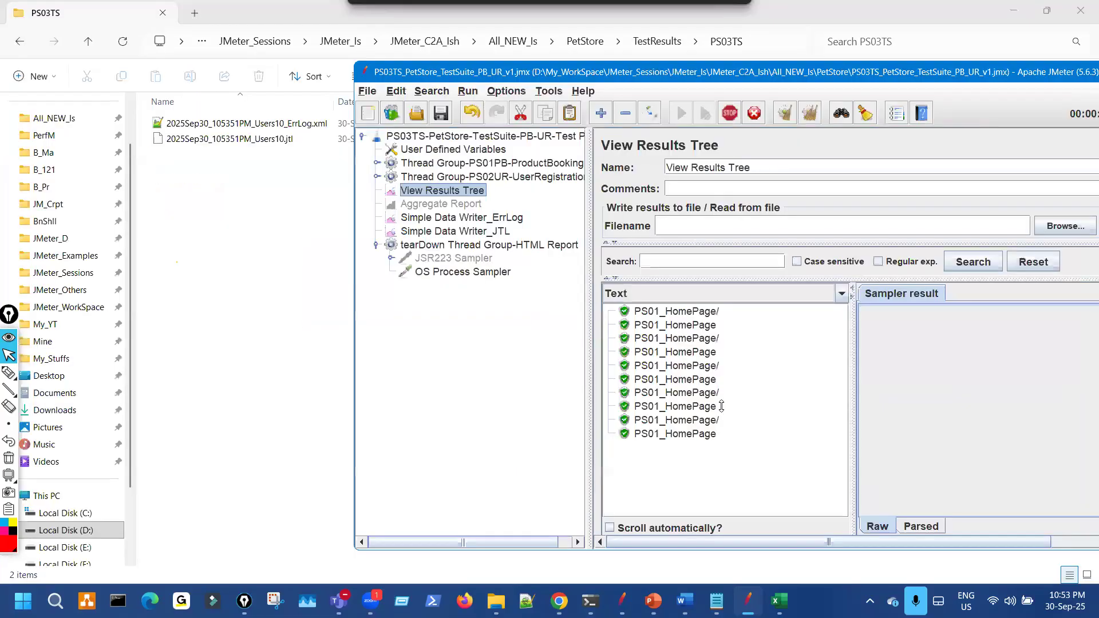
pyautogui.scroll(-12, 723, 407)
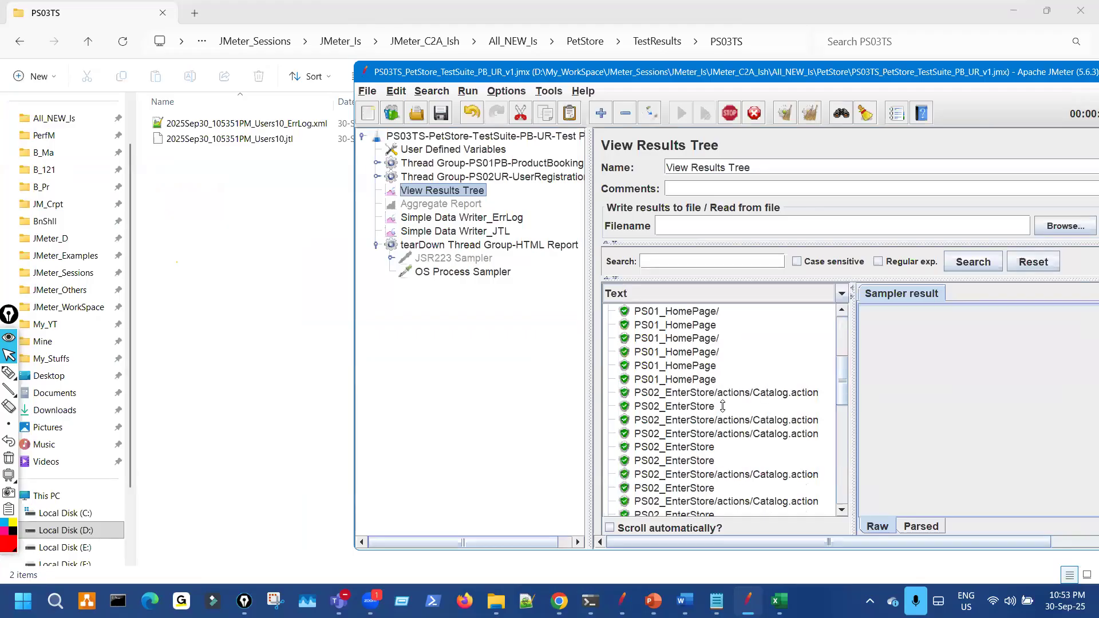
pyautogui.scroll(-15, 722, 406)
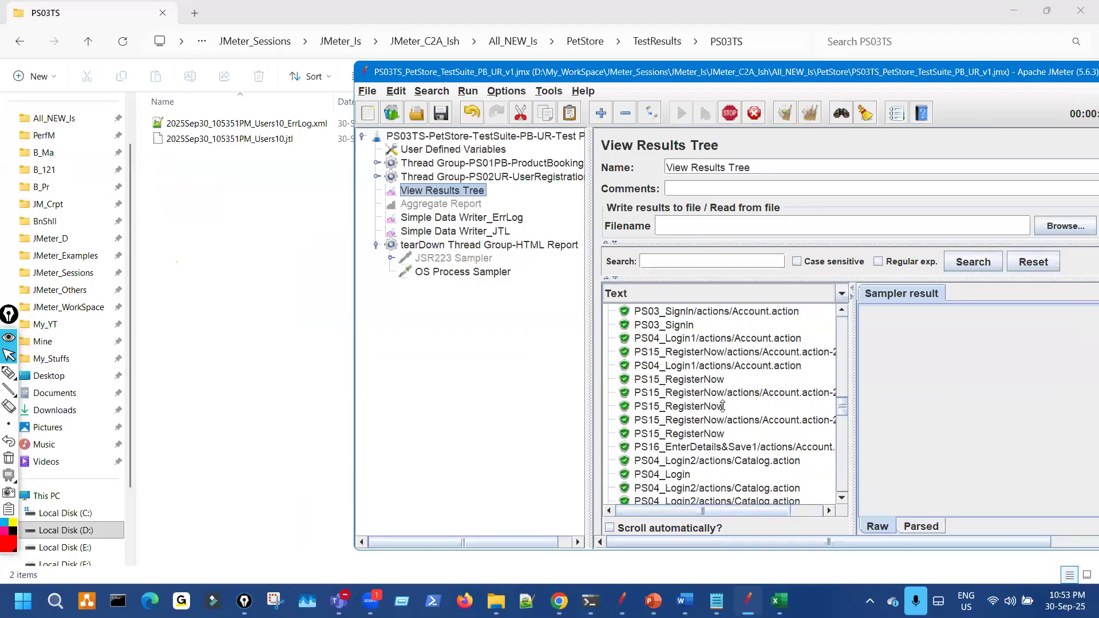
pyautogui.scroll(-15, 723, 407)
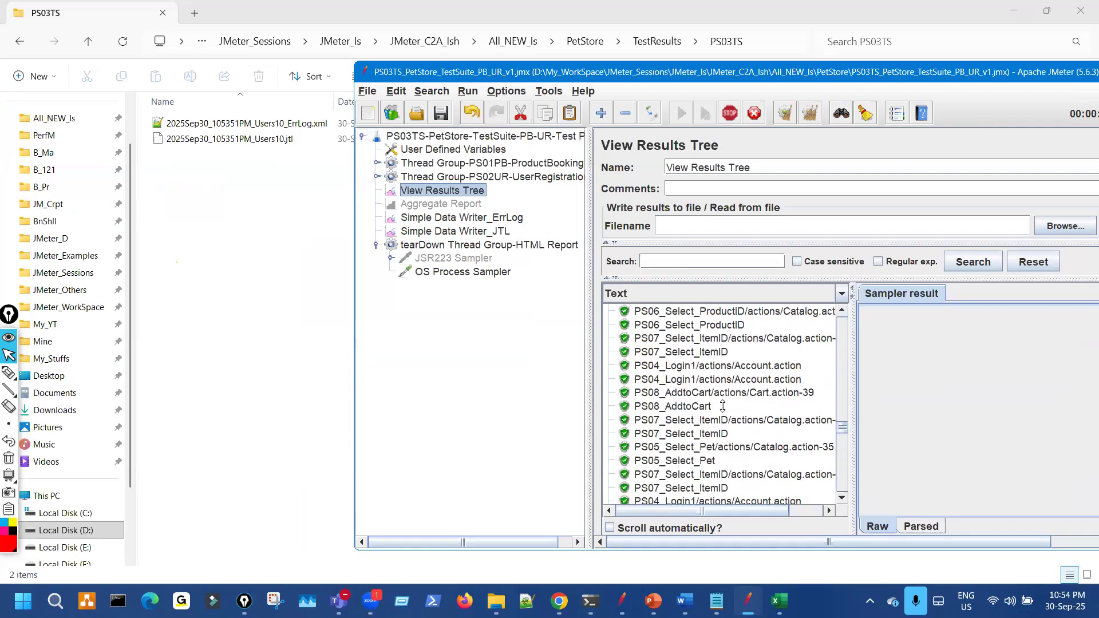
pyautogui.scroll(-15, 723, 406)
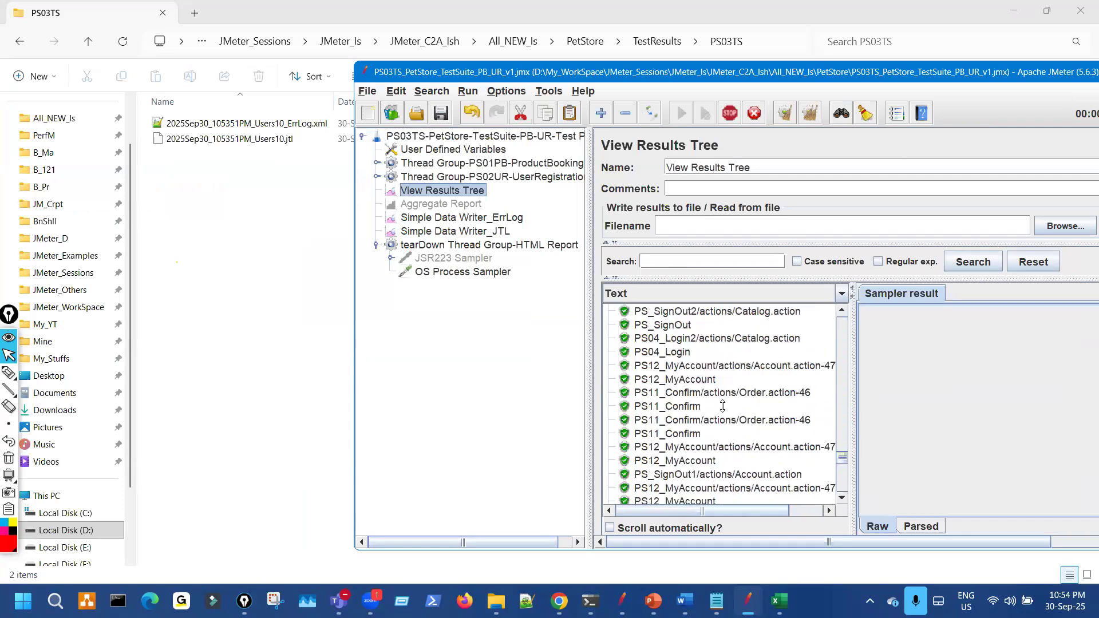
pyautogui.scroll(-12, 722, 406)
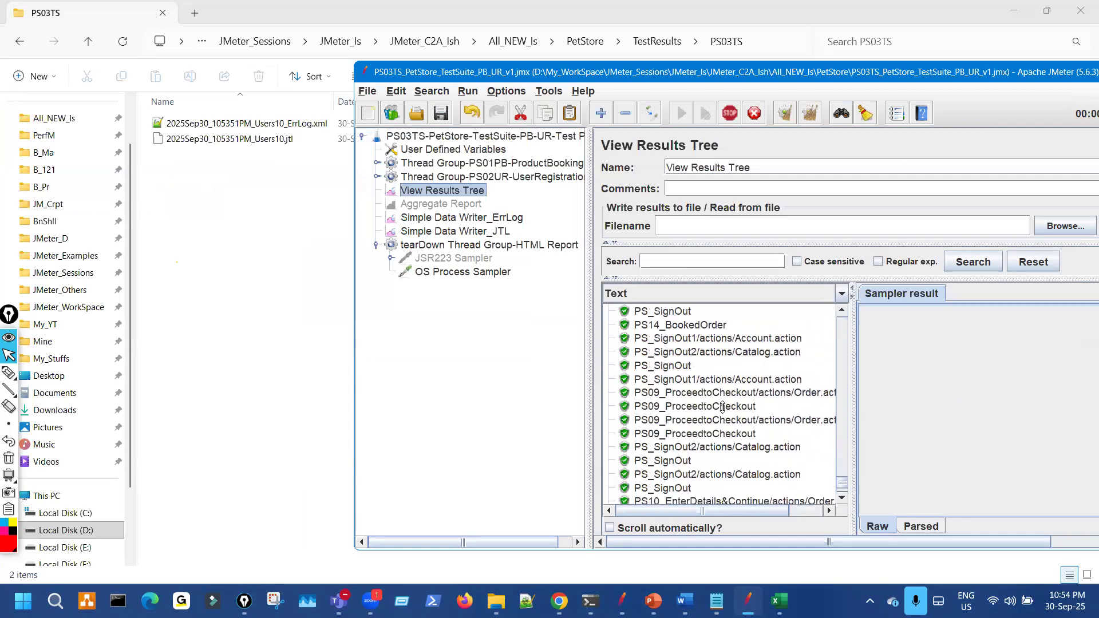
pyautogui.scroll(-5, 722, 407)
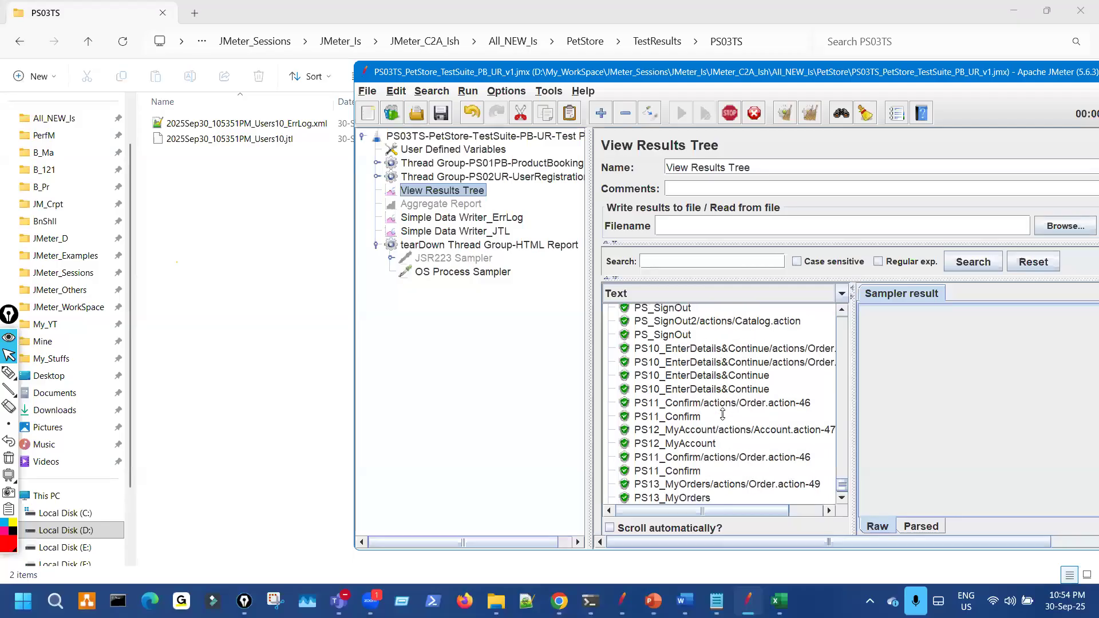
pyautogui.scroll(-3, 718, 423)
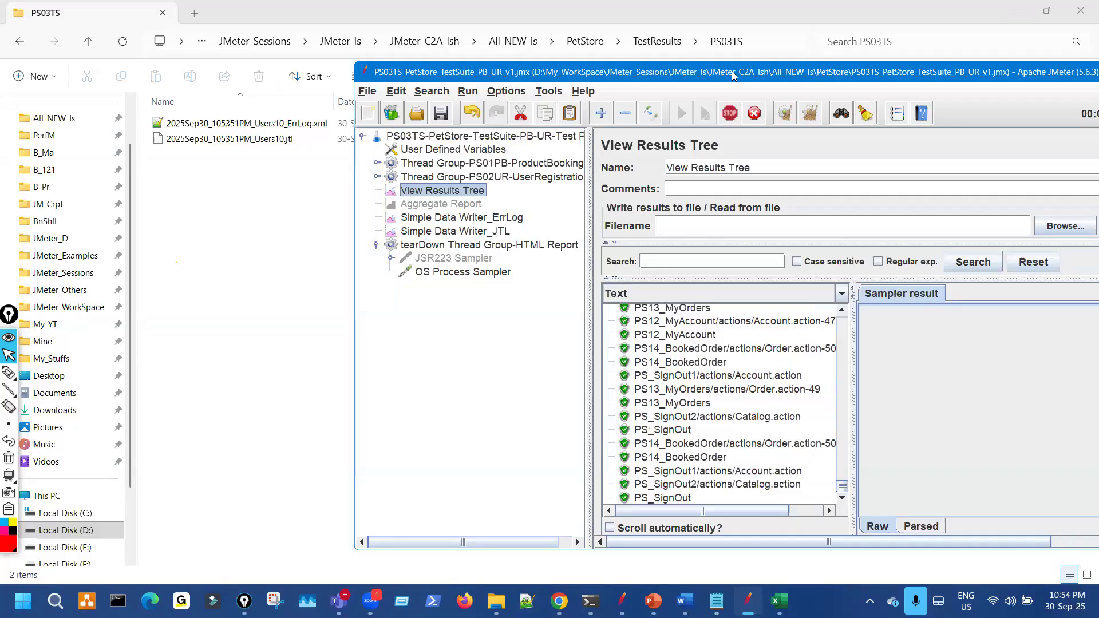
# Step: Move the JMeter window clear of the PS03TS file list and copy the path of 2025Sep30_105351PM_Users10.jtl
pyautogui.moveTo(638, 79); pyautogui.dragTo(541, 85)
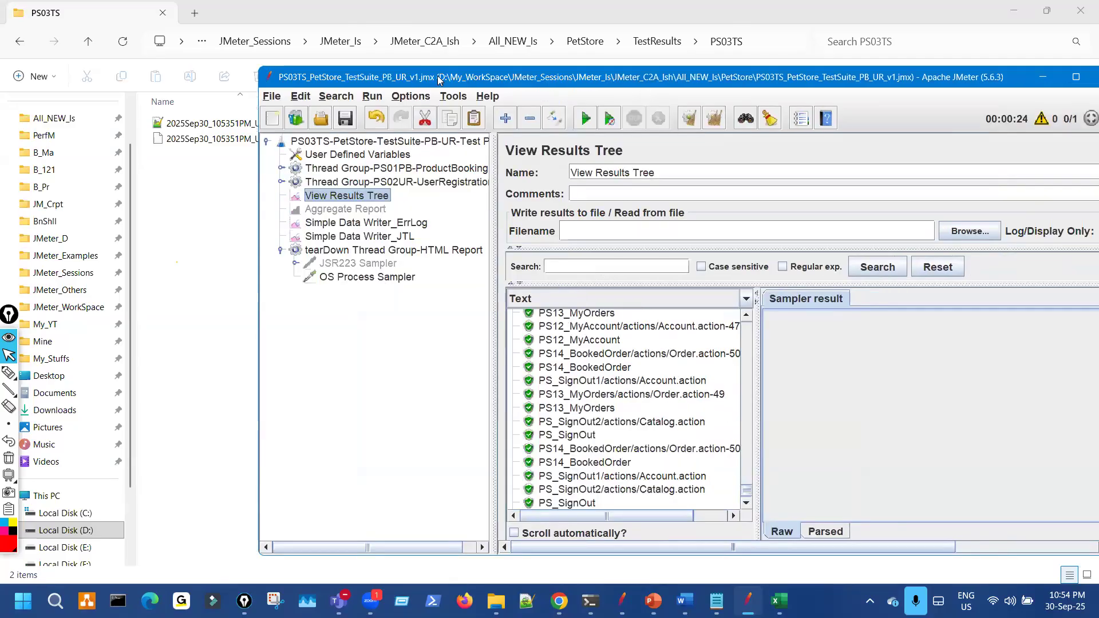
pyautogui.moveTo(439, 80); pyautogui.dragTo(569, 80)
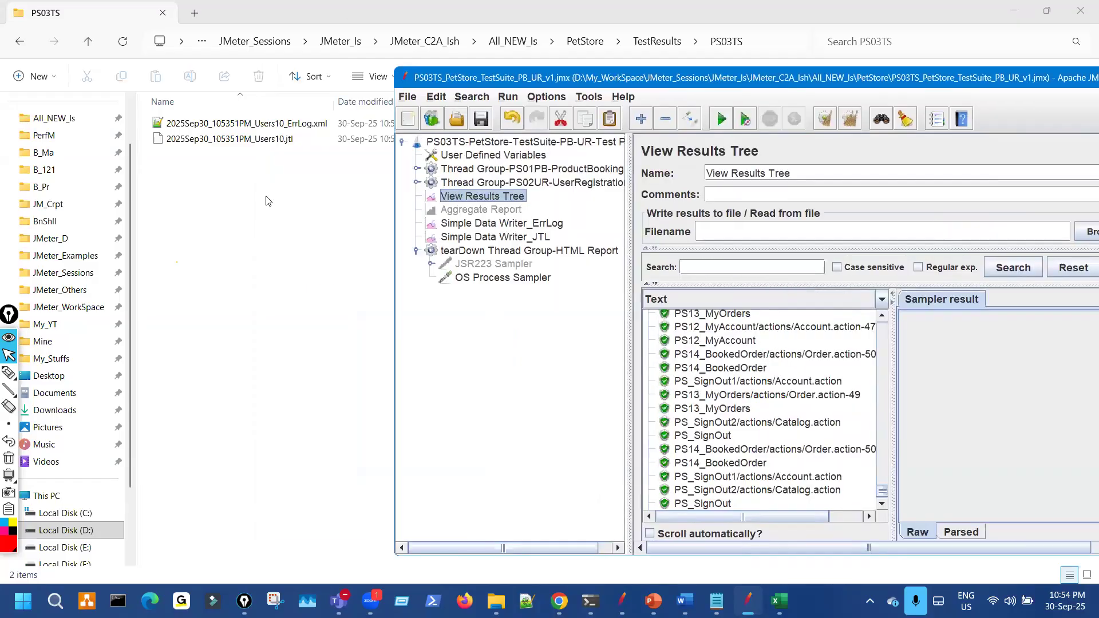
pyautogui.click(269, 148)
pyautogui.rightClick(269, 147)
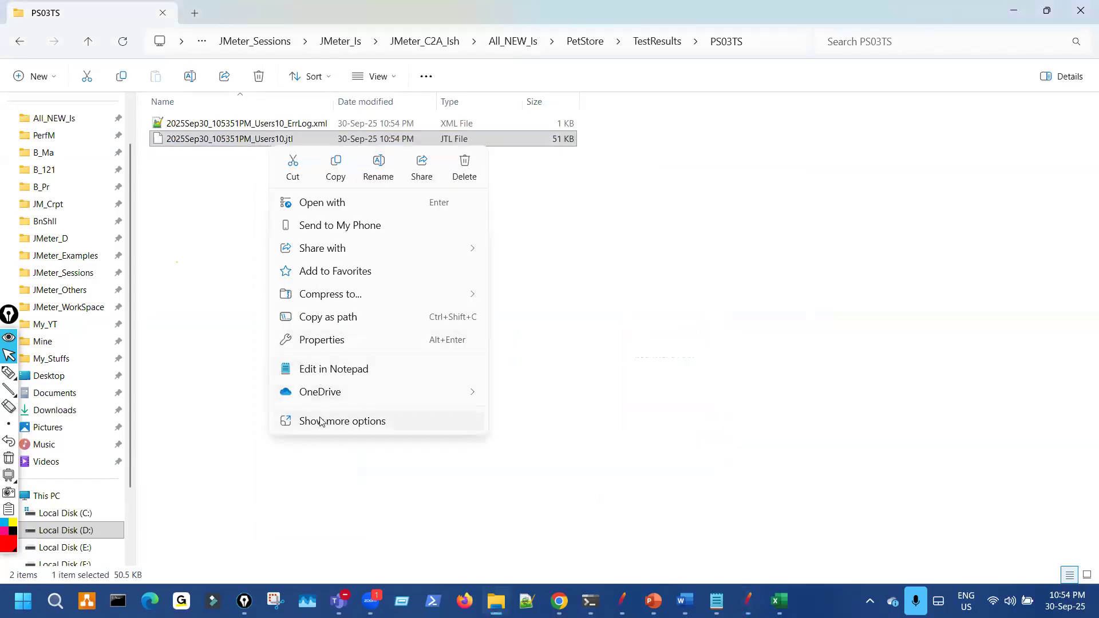
pyautogui.click(340, 324)
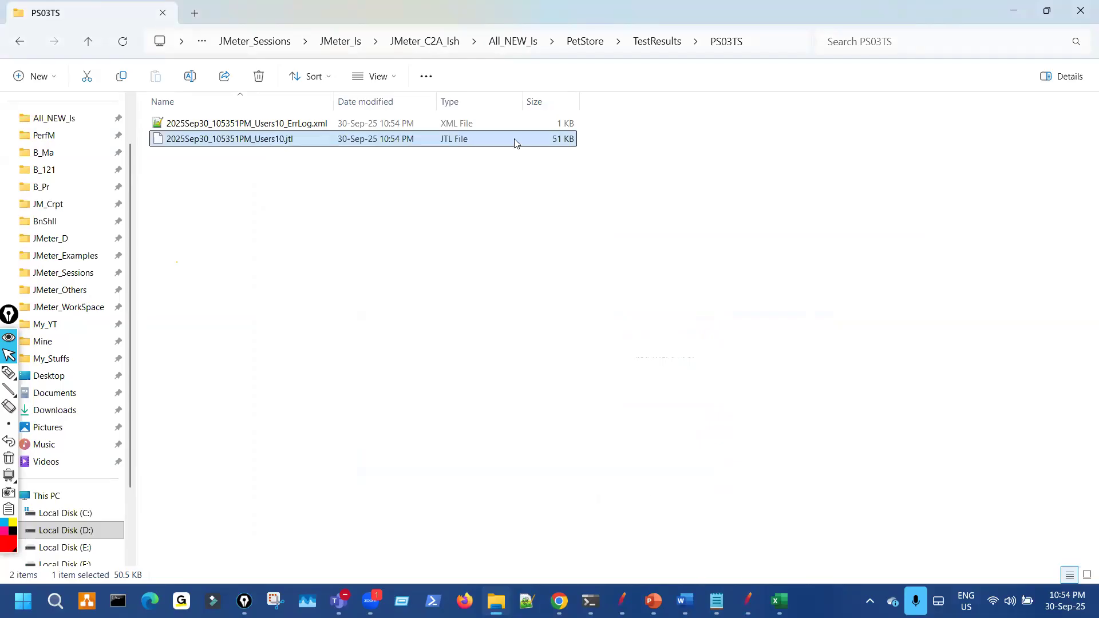
# Step: Open JMeter's Generate HTML report dialog and paste the copied .jtl path, without its quotation marks, as the results file
pyautogui.hotkey('alt', 'Tab')
pyautogui.click(593, 100)
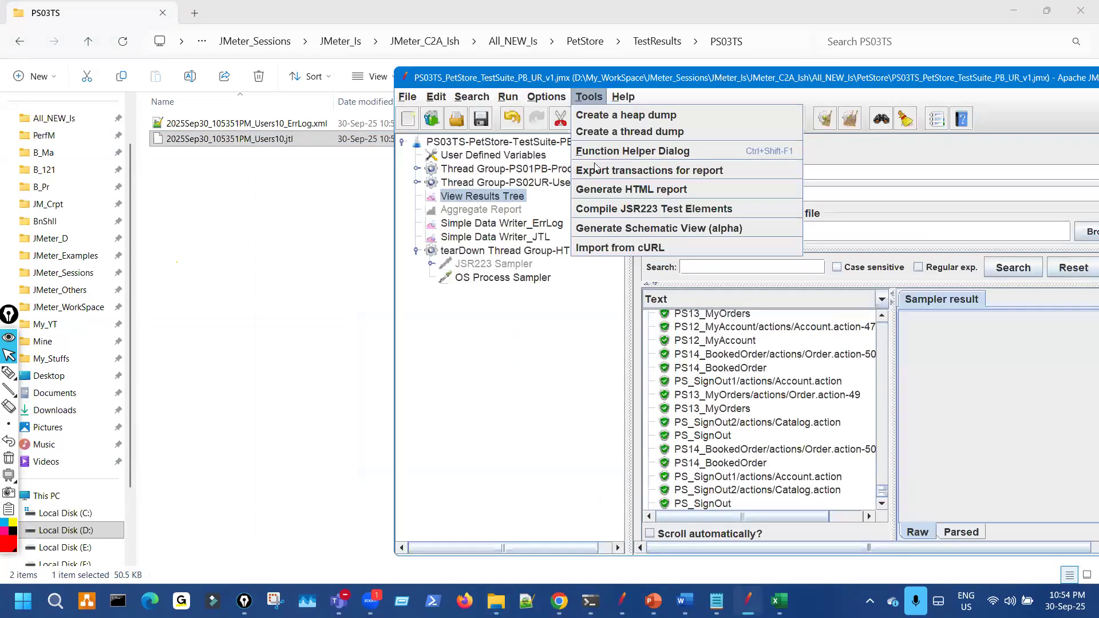
pyautogui.click(591, 188)
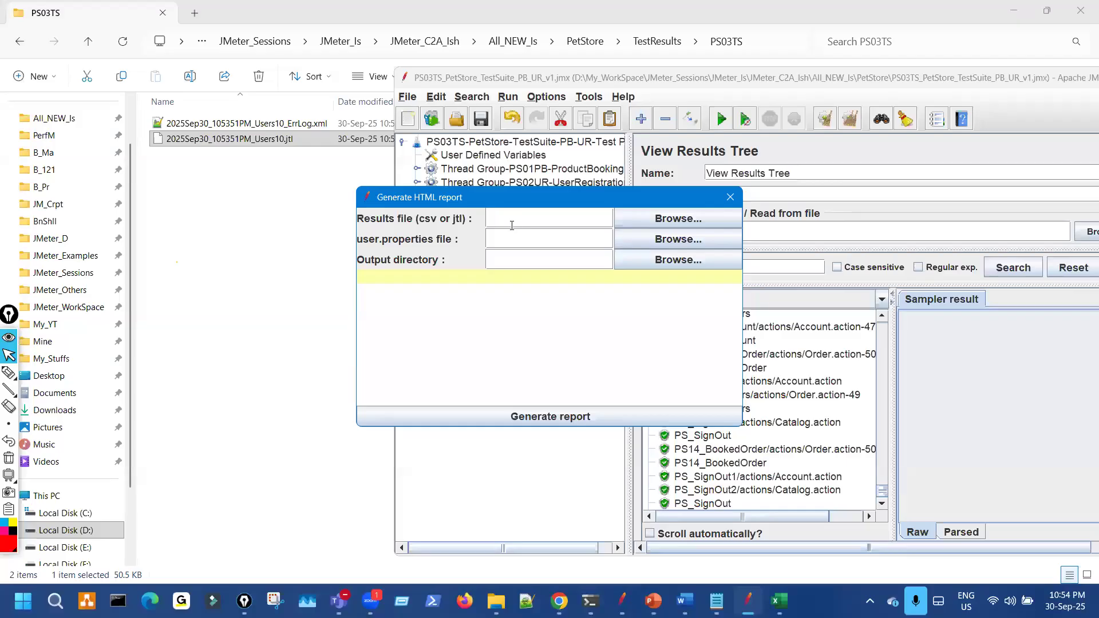
pyautogui.hotkey('ctrl', 'v')
pyautogui.press('BackSpace')
pyautogui.press('Home')
pyautogui.press('BackSpace')
pyautogui.hotkey('ctrl', 'a')
pyautogui.press('Tab')
pyautogui.press('Tab')
pyautogui.press('Tab')
pyautogui.press('Tab')
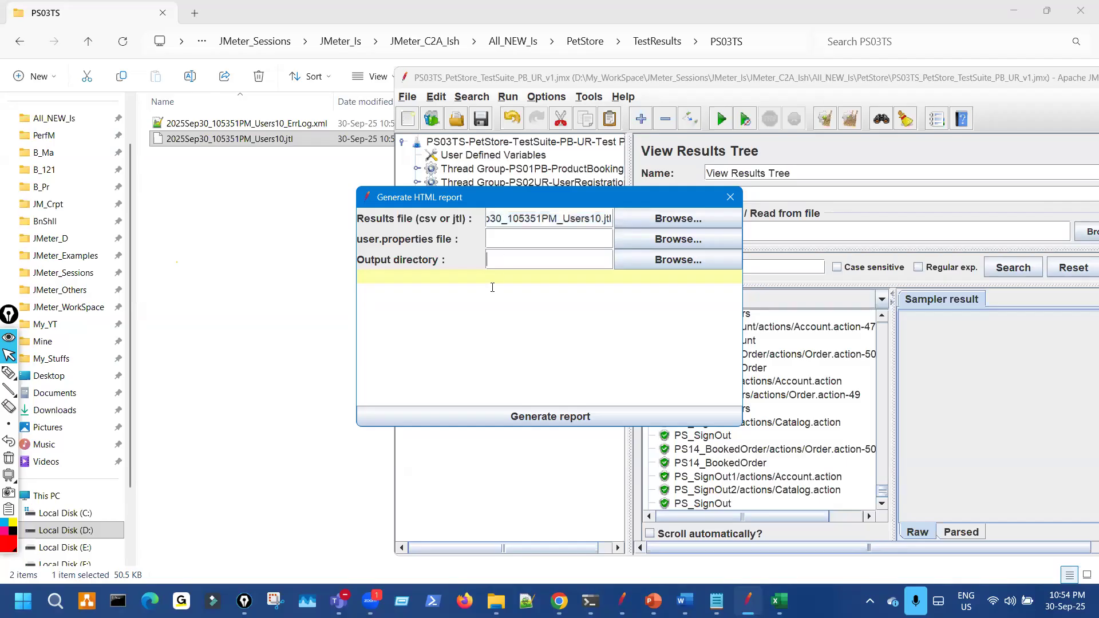
# Step: Set the output directory to the same path without .jtl and the properties file to user.properties, then generate the report and close the dialog
pyautogui.hotkey('ctrl', 'v')
pyautogui.press('BackSpace')
pyautogui.press('BackSpace')
pyautogui.press('BackSpace')
pyautogui.press('BackSpace')
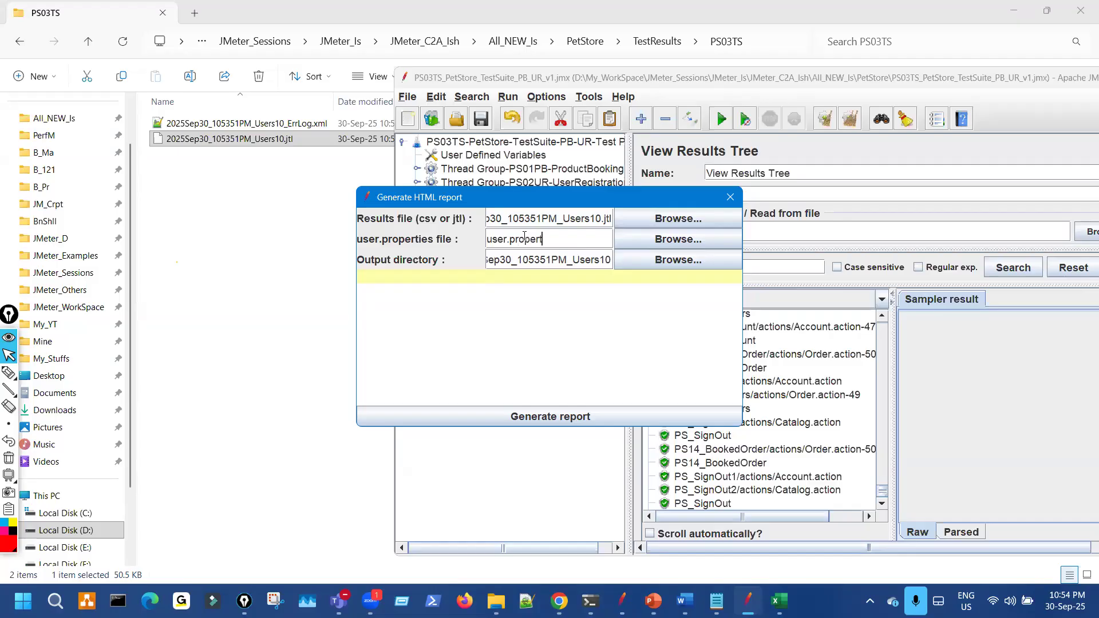
pyautogui.click(558, 420)
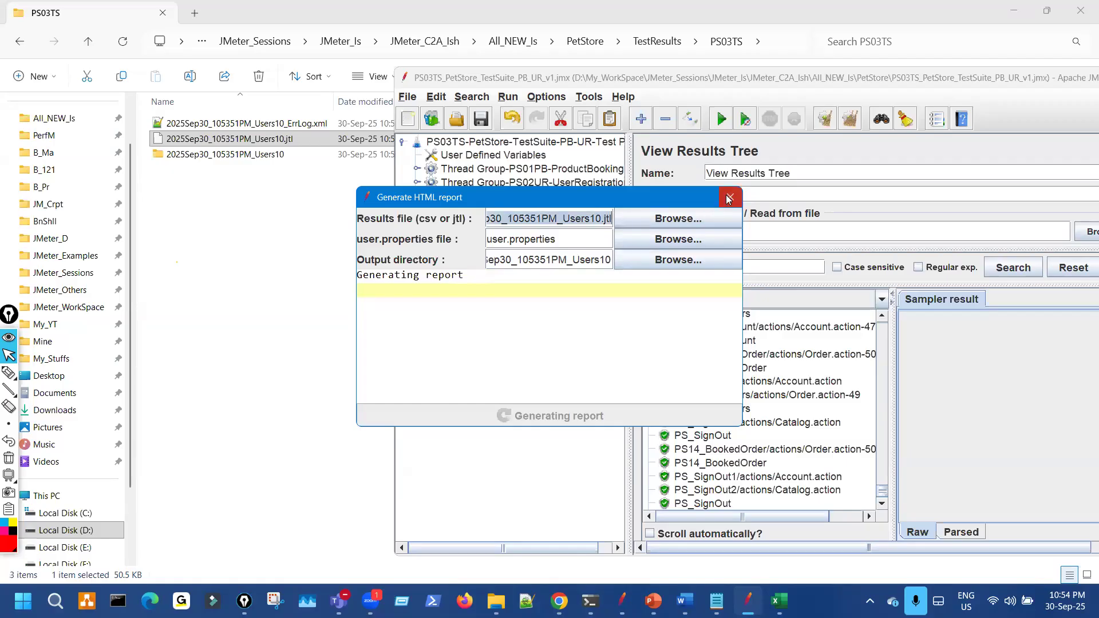
pyautogui.press('Escape')
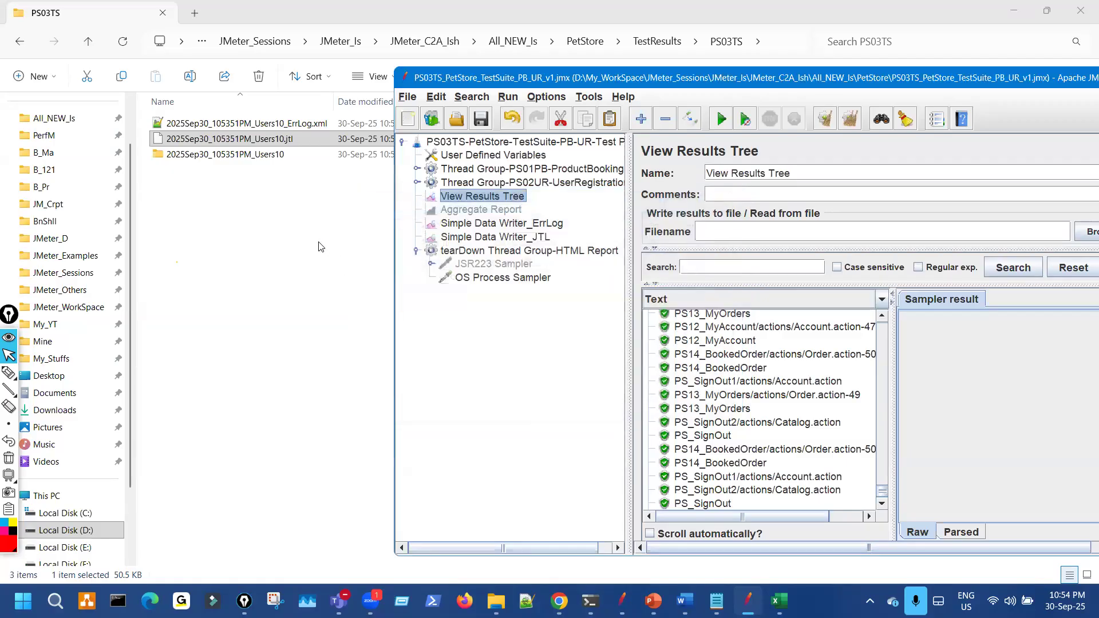
# Step: Open the generated 2025Sep30_105351PM_Users10 report folder and launch its index.html in the browser
pyautogui.click(309, 232)
pyautogui.click(260, 161)
pyautogui.doubleClick(261, 161)
pyautogui.doubleClick(187, 156)
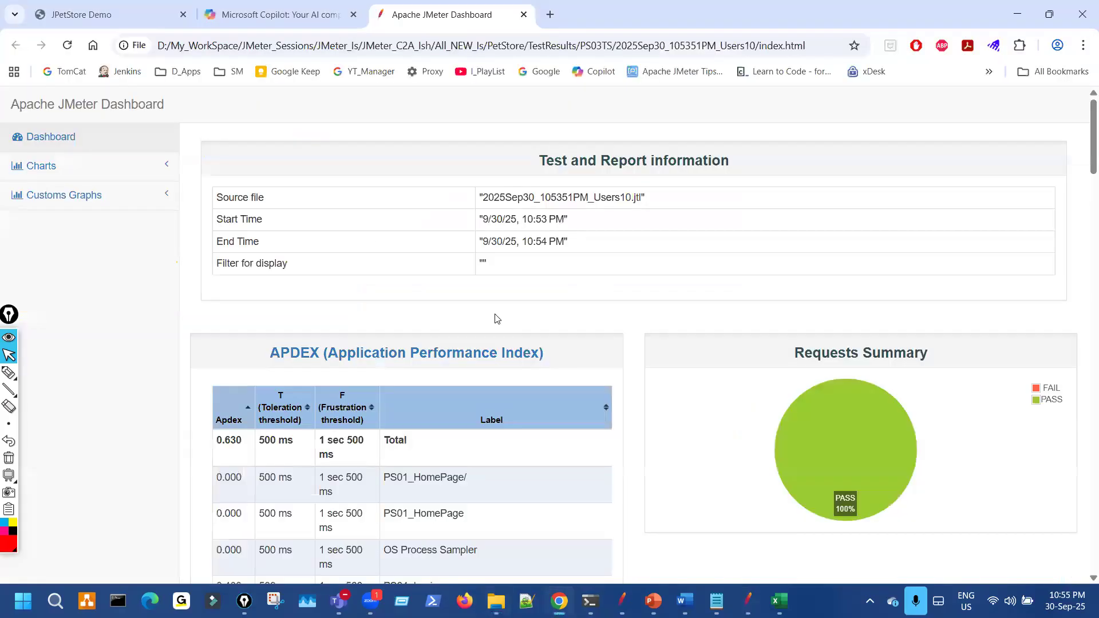
# Step: Go to the report's Statistics table and handwrite PB with 6 and UR with 4 in red pen over it
pyautogui.scroll(-15, 496, 314)
pyautogui.scroll(-15, 497, 324)
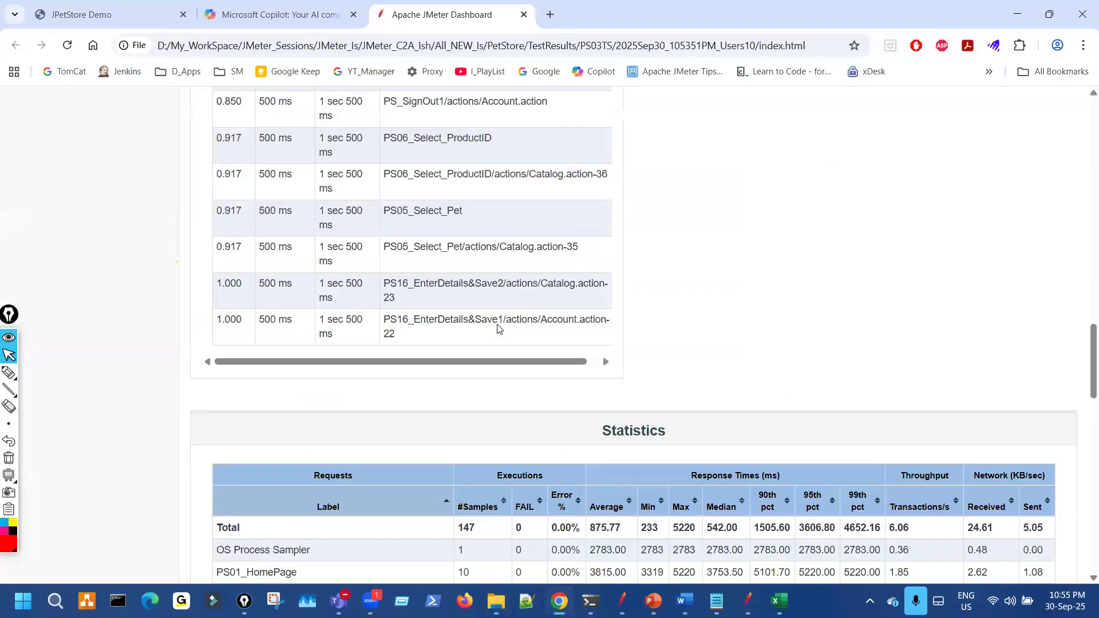
pyautogui.scroll(-1, 498, 325)
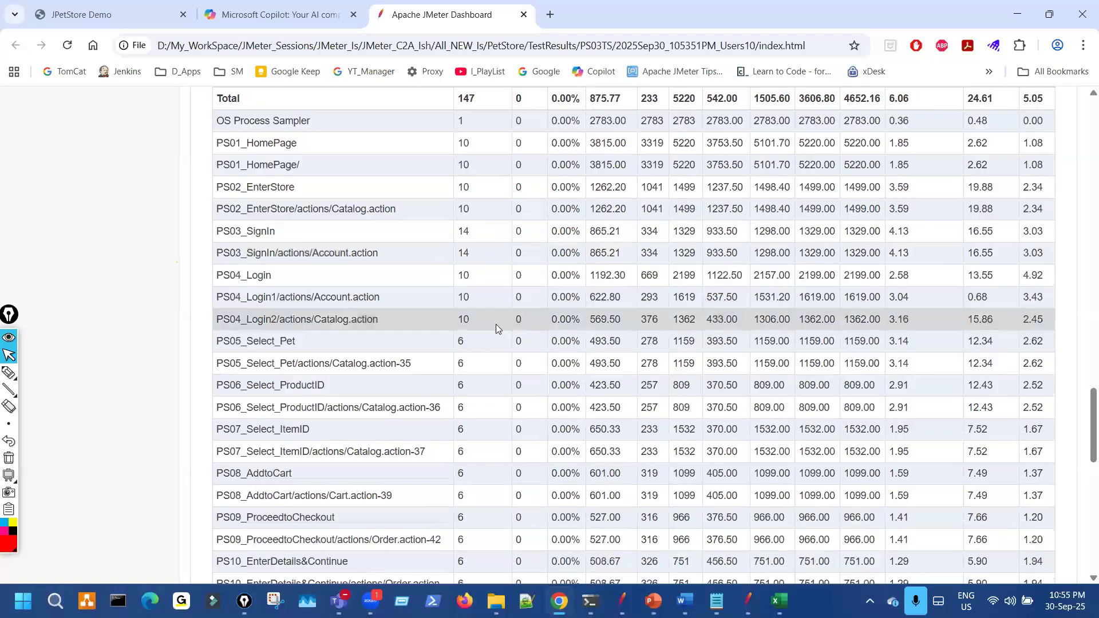
pyautogui.hotkey('ctrl', 'shift', '3')
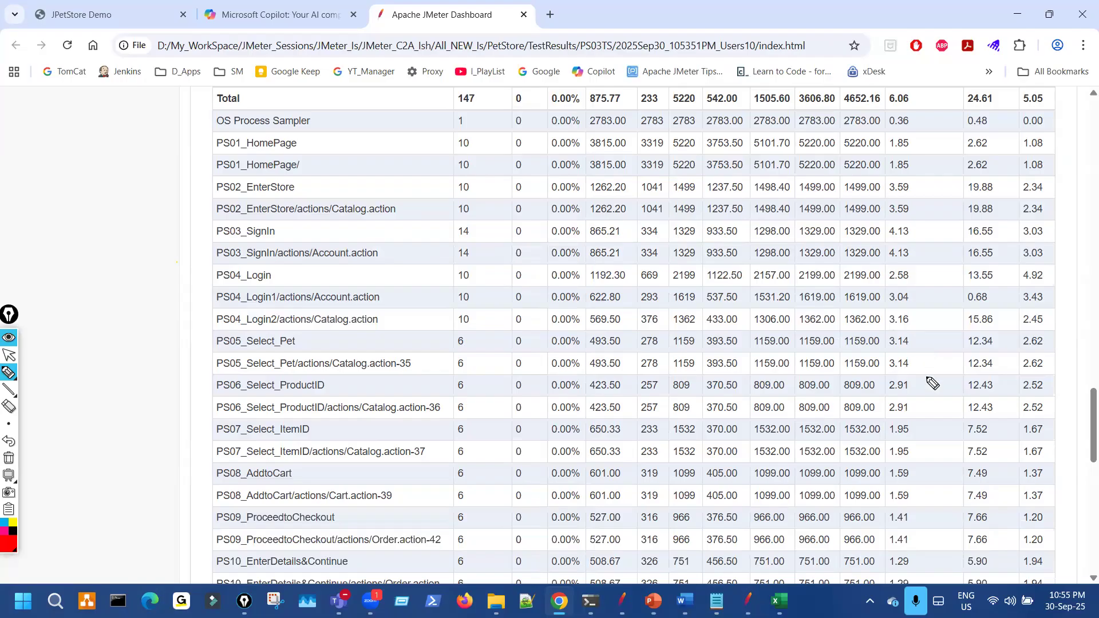
pyautogui.moveTo(916, 328); pyautogui.dragTo(926, 379)
pyautogui.moveTo(927, 422); pyautogui.dragTo(954, 402)
pyautogui.moveTo(943, 322); pyautogui.dragTo(956, 363)
pyautogui.moveTo(1000, 434)
pyautogui.mouseDown()
pyautogui.moveTo(1027, 422)
pyautogui.moveTo(1000, 422)
pyautogui.mouseUp()
pyautogui.moveTo(992, 297); pyautogui.dragTo(1013, 288)
pyautogui.moveTo(1044, 236); pyautogui.dragTo(1059, 266)
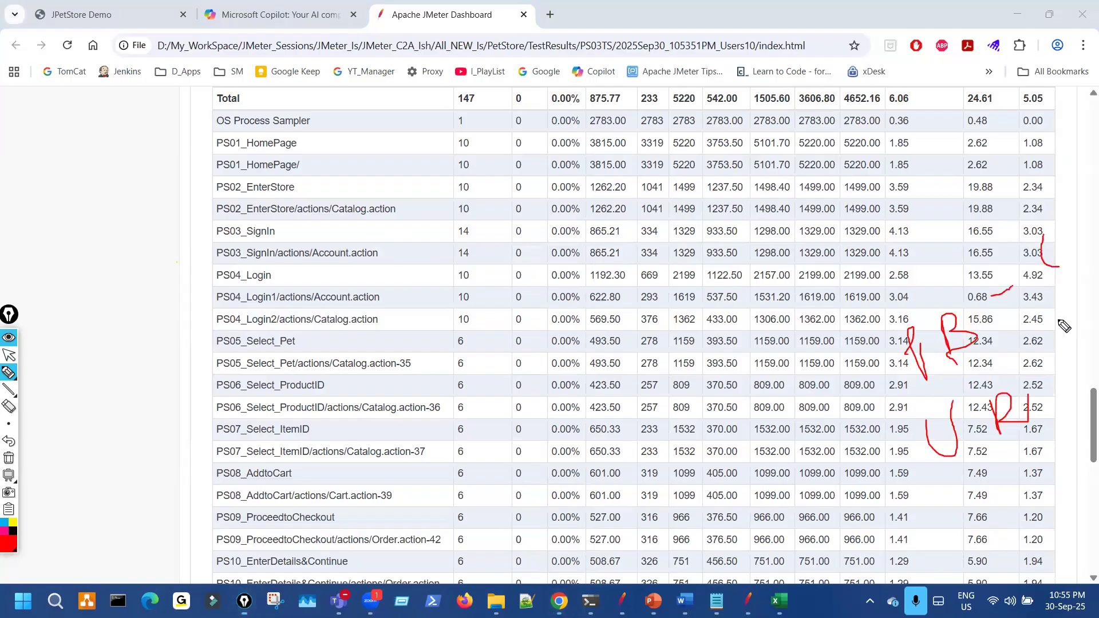
pyautogui.moveTo(1003, 439)
pyautogui.mouseDown()
pyautogui.moveTo(1034, 479)
pyautogui.moveTo(1022, 506)
pyautogui.mouseUp()
pyautogui.moveTo(1040, 480); pyautogui.dragTo(1051, 507)
# Step: Mark the sample counts of the PS01 to PS04 rows in red pen and clear all the annotations
pyautogui.moveTo(444, 140)
pyautogui.mouseDown()
pyautogui.moveTo(453, 184)
pyautogui.moveTo(486, 191)
pyautogui.moveTo(468, 136)
pyautogui.mouseUp()
pyautogui.moveTo(453, 215); pyautogui.dragTo(468, 214)
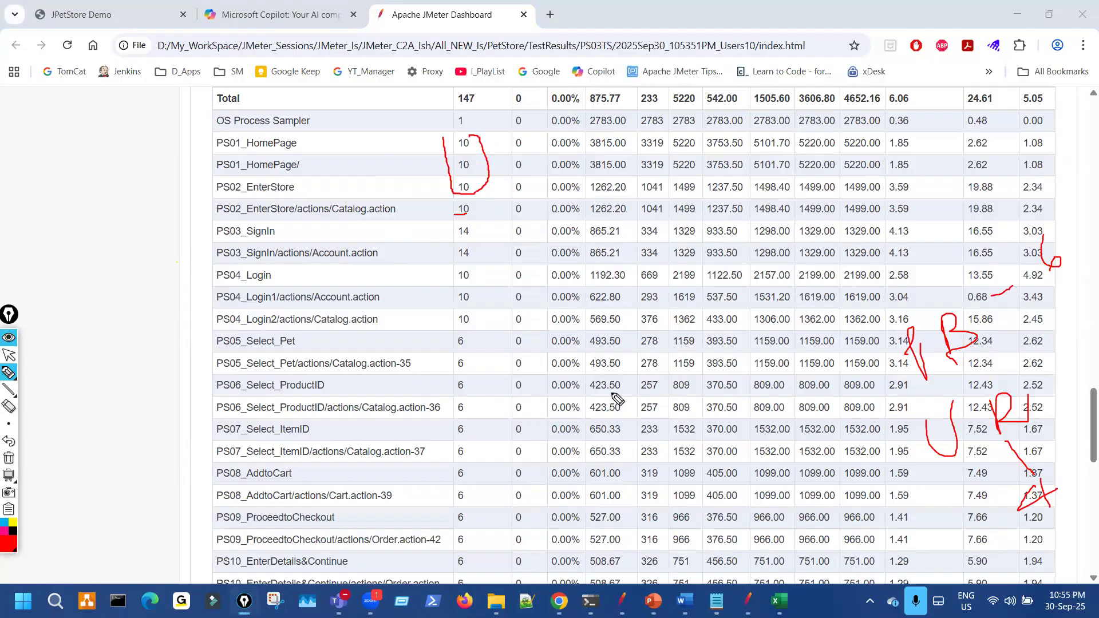
pyautogui.moveTo(464, 226)
pyautogui.mouseDown()
pyautogui.moveTo(480, 246)
pyautogui.moveTo(468, 226)
pyautogui.mouseUp()
pyautogui.moveTo(451, 277); pyautogui.dragTo(467, 325)
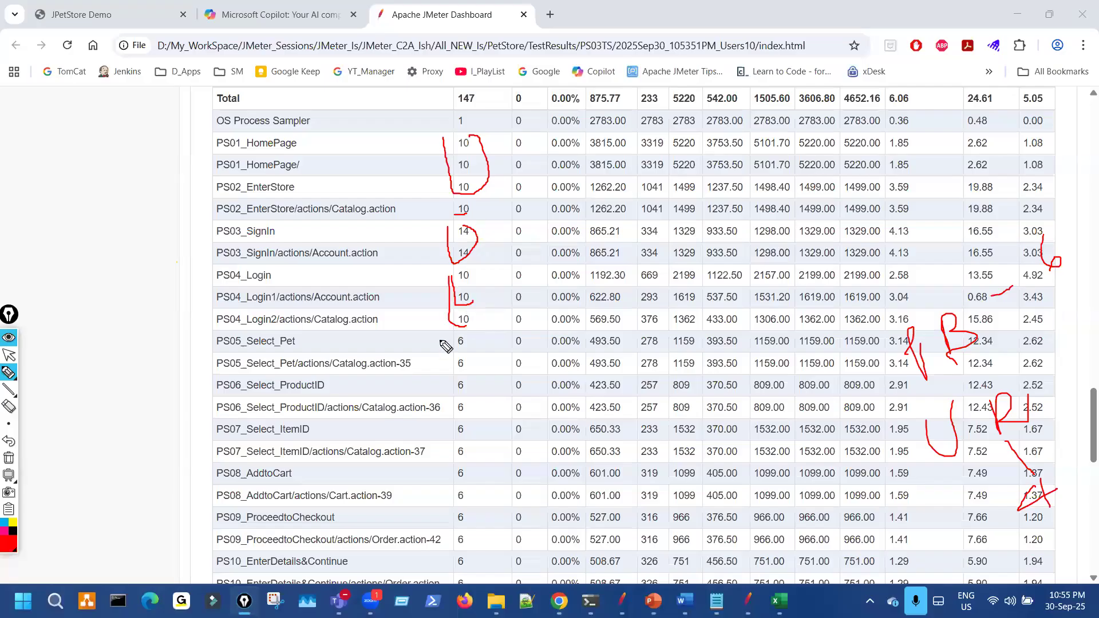
pyautogui.hotkey('ctrl', 'shift', '2')
pyautogui.hotkey('ctrl', 'shift', '7')
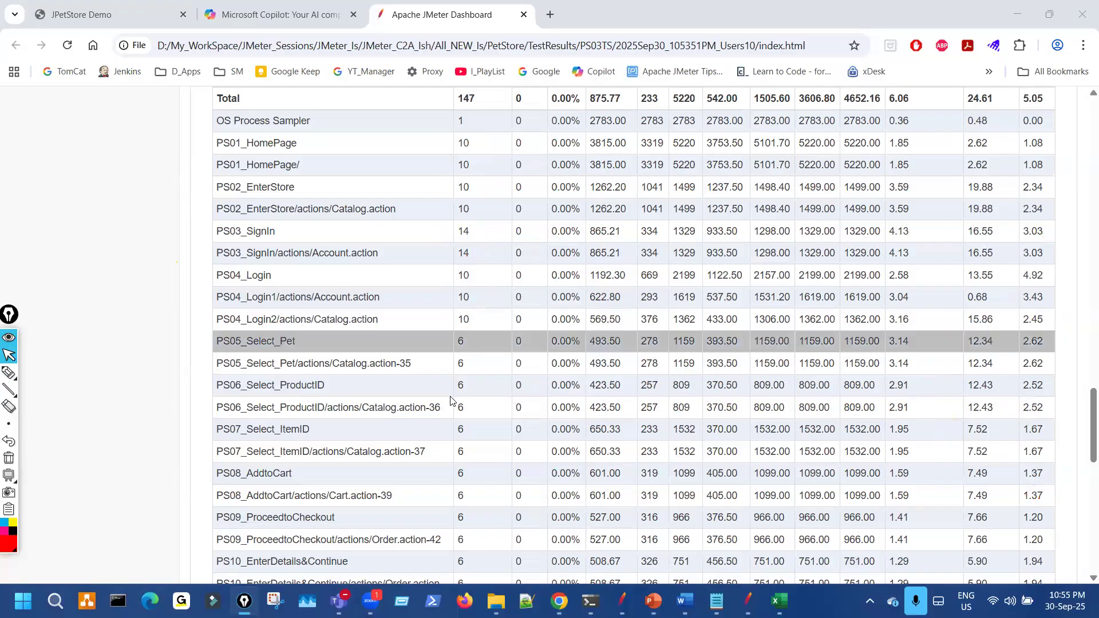
# Step: Mark the sample counts of the PS_SignOut rows at the end of the Statistics table and clear the mark
pyautogui.hotkey('ctrl', 'shift', '3')
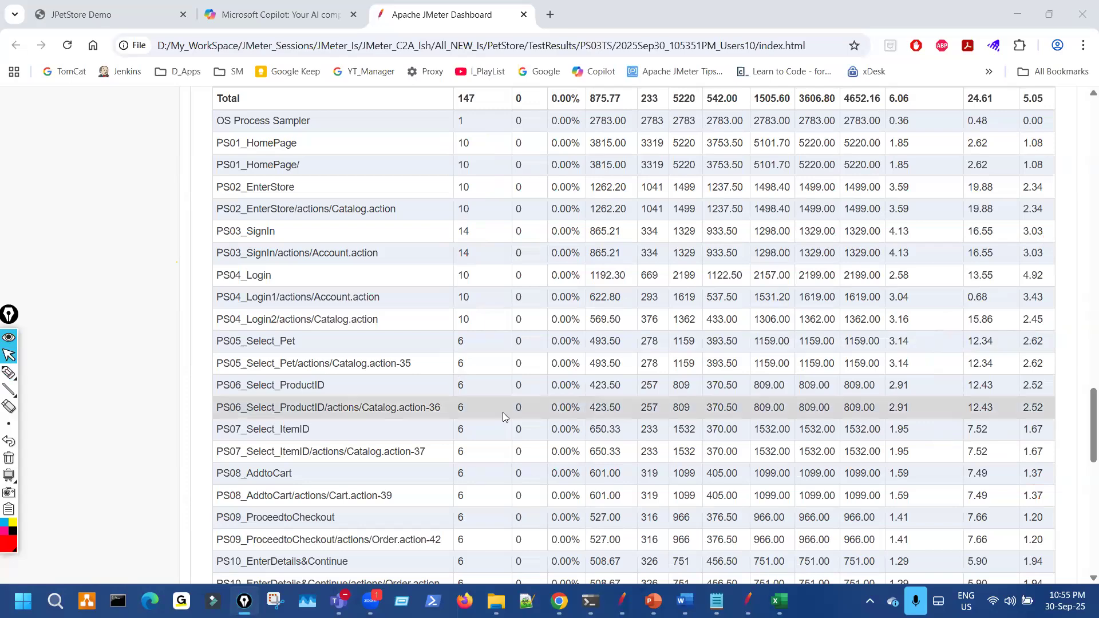
pyautogui.scroll(-10, 498, 418)
pyautogui.moveTo(456, 369); pyautogui.dragTo(503, 413)
pyautogui.hotkey('ctrl', 'shift', '7')
pyautogui.hotkey('ctrl', 'shift', '2')
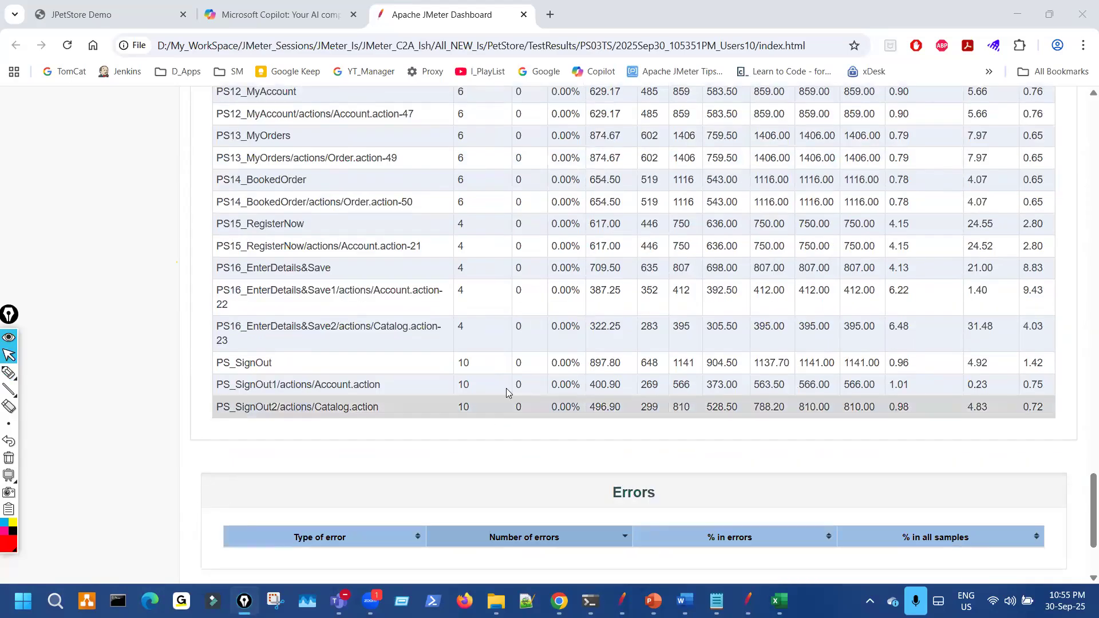
# Step: Mark the sample counts of the booking-only rows up to PS14 and the PS15–PS16 registration rows, clearing the marks each time
pyautogui.scroll(5, 446, 298)
pyautogui.hotkey('ctrl', 'shift', '3')
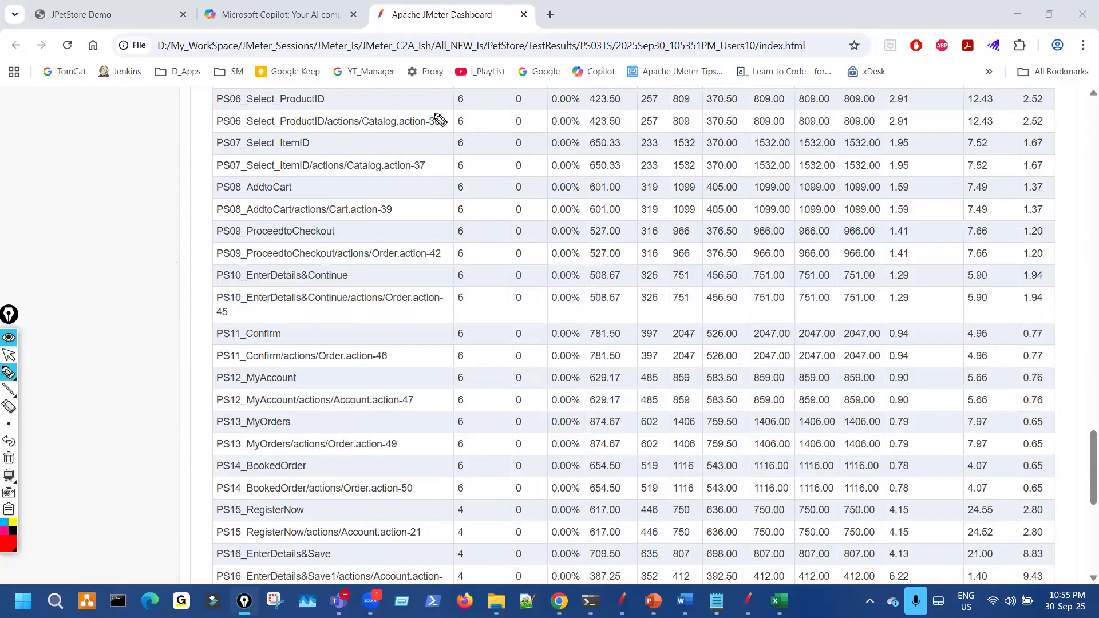
pyautogui.moveTo(435, 125); pyautogui.dragTo(435, 114)
pyautogui.moveTo(484, 224)
pyautogui.mouseDown()
pyautogui.moveTo(470, 306)
pyautogui.moveTo(503, 453)
pyautogui.moveTo(467, 346)
pyautogui.mouseUp()
pyautogui.hotkey('ctrl', 'shift', '7')
pyautogui.hotkey('ctrl', 'shift', '2')
pyautogui.scroll(-2, 465, 441)
pyautogui.hotkey('ctrl', 'shift', '3')
pyautogui.hotkey('ctrl', 'shift', '7')
pyautogui.hotkey('ctrl', 'shift', '2')
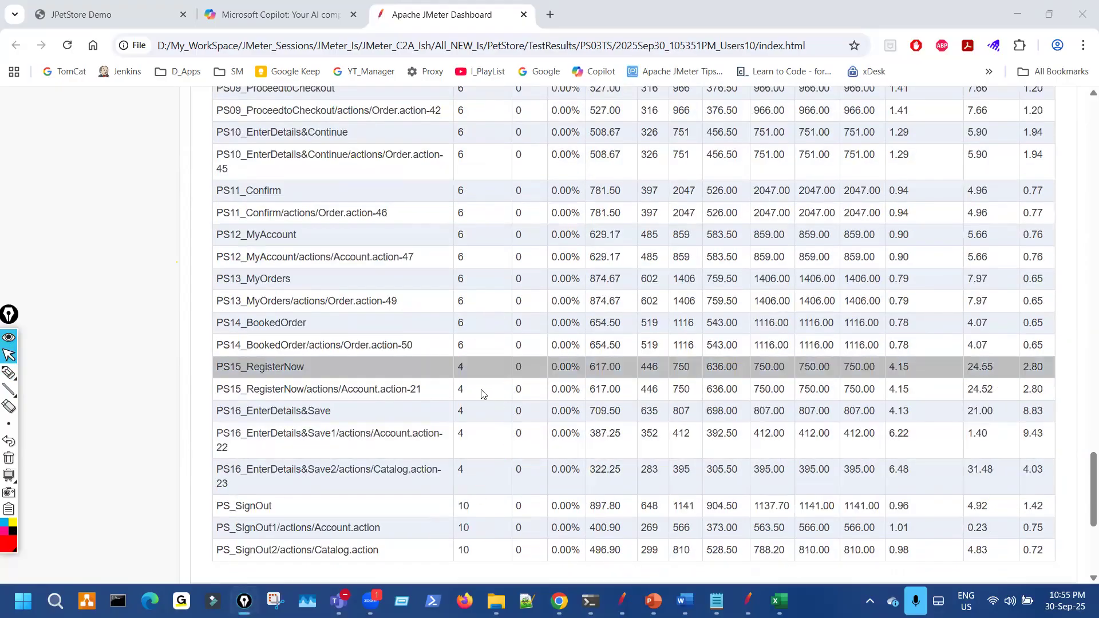
# Step: Tick the PS02 to PS04 request labels, circle the -35 suffix on the PS05_Select_Pet request label, and clear the marks
pyautogui.scroll(1, 481, 390)
pyautogui.scroll(6, 474, 312)
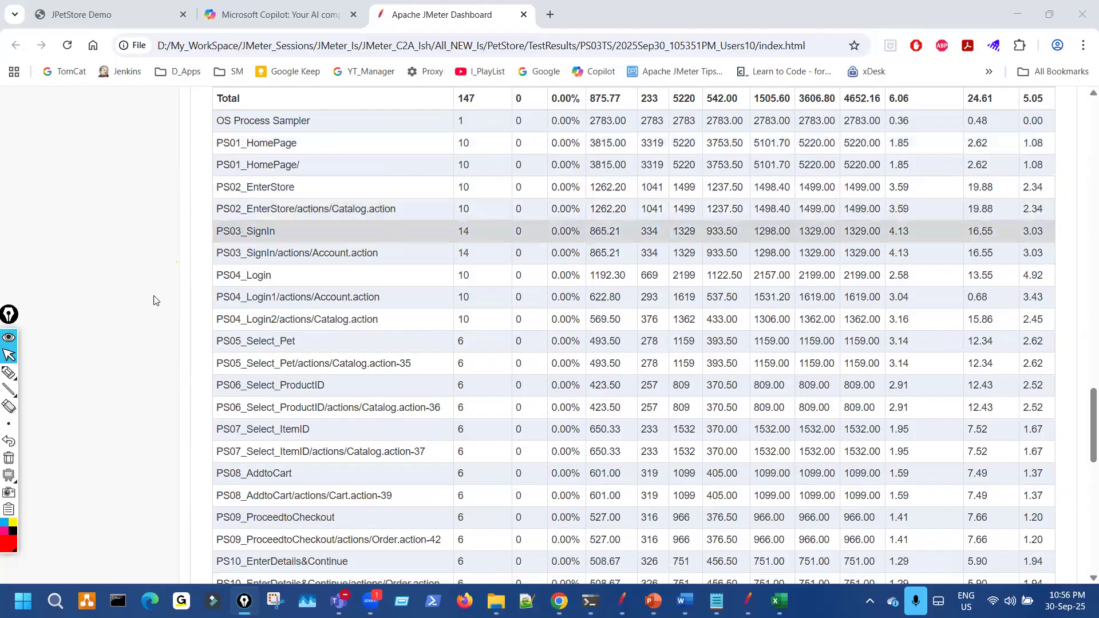
pyautogui.click(8, 375)
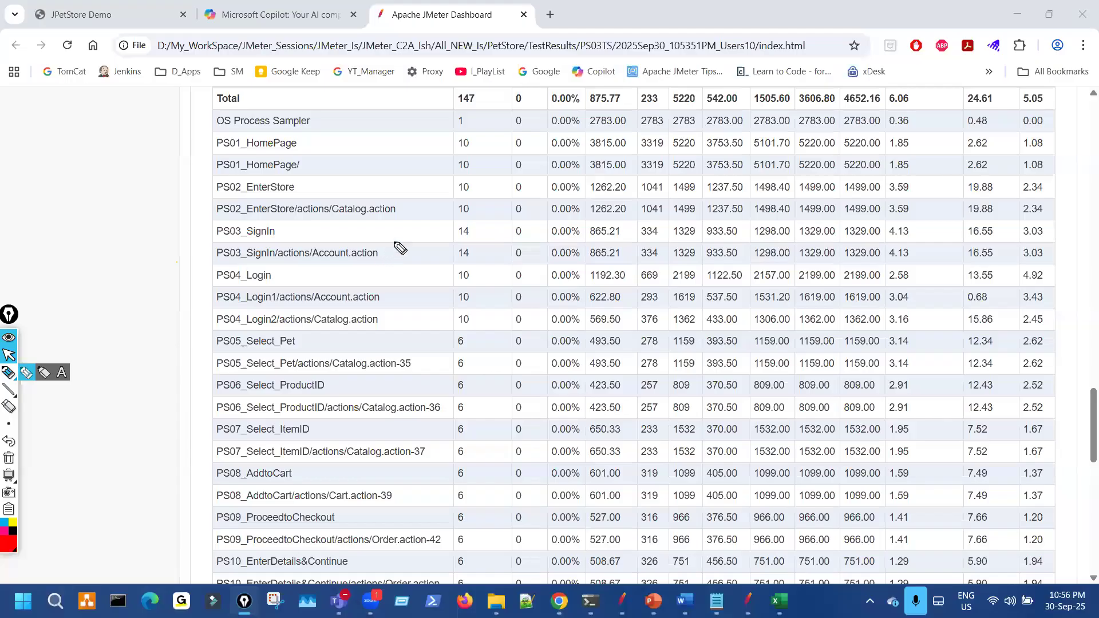
pyautogui.moveTo(401, 204); pyautogui.dragTo(408, 202)
pyautogui.moveTo(401, 352); pyautogui.dragTo(412, 345)
pyautogui.moveTo(400, 201)
pyautogui.mouseDown()
pyautogui.moveTo(416, 201)
pyautogui.moveTo(410, 214)
pyautogui.mouseUp()
pyautogui.moveTo(383, 249); pyautogui.dragTo(393, 249)
pyautogui.moveTo(383, 288)
pyautogui.mouseDown()
pyautogui.moveTo(409, 280)
pyautogui.moveTo(387, 323)
pyautogui.mouseUp()
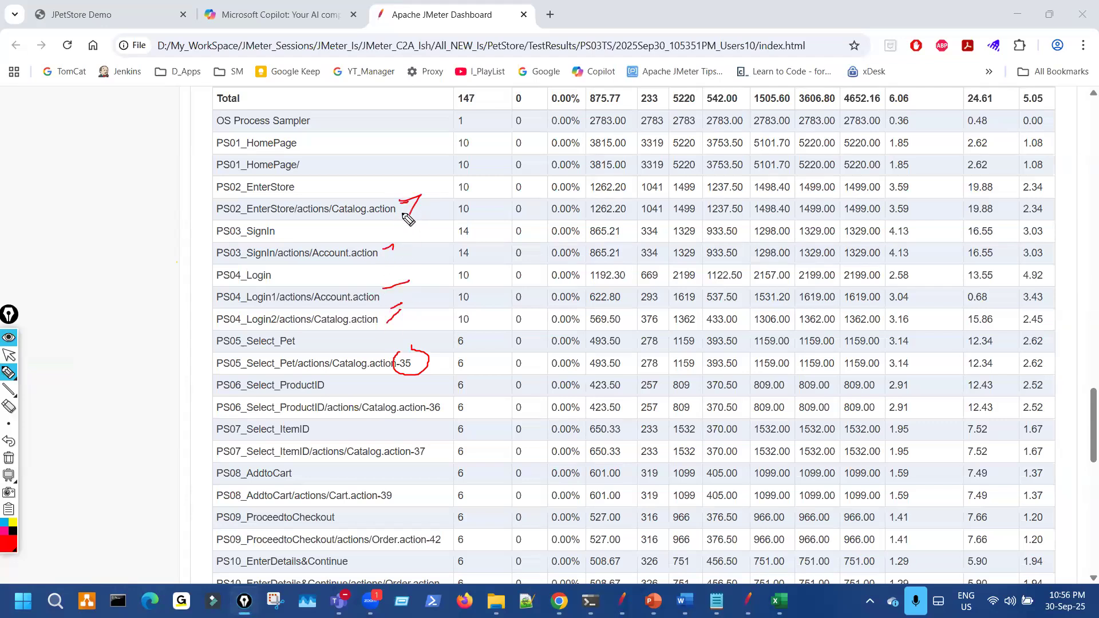
pyautogui.hotkey('ctrl', 'shift', '7')
pyautogui.hotkey('ctrl', 'shift', '1')
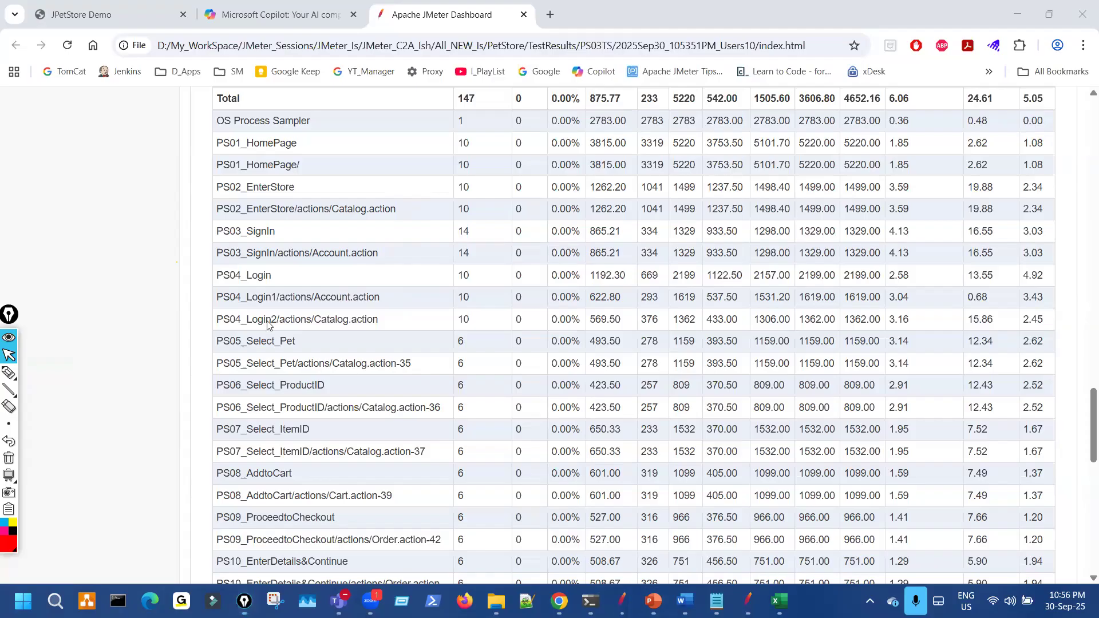
# Step: Switch to the PS01PB-ProductBooking script in JMeter, expand PS01_HomePage and PS02_EnterStore, widen the test tree, and select the PS01_HomePage/-5 request
pyautogui.hotkey('alt', 'Tab')
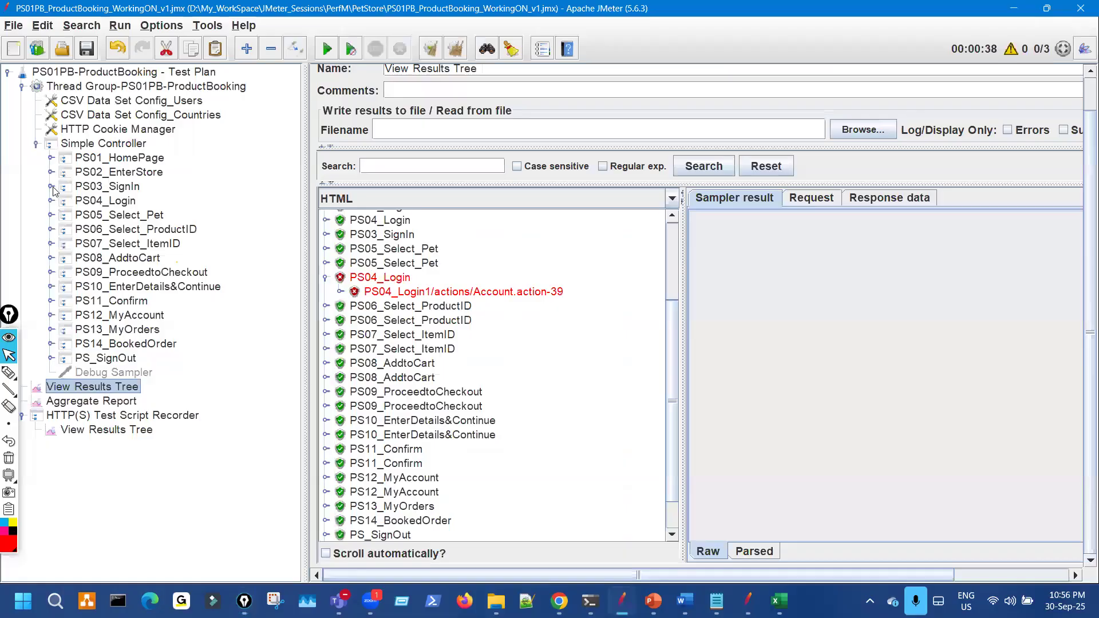
pyautogui.click(51, 158)
pyautogui.click(52, 186)
pyautogui.click(140, 173)
pyautogui.moveTo(306, 175); pyautogui.dragTo(395, 175)
pyautogui.click(199, 201)
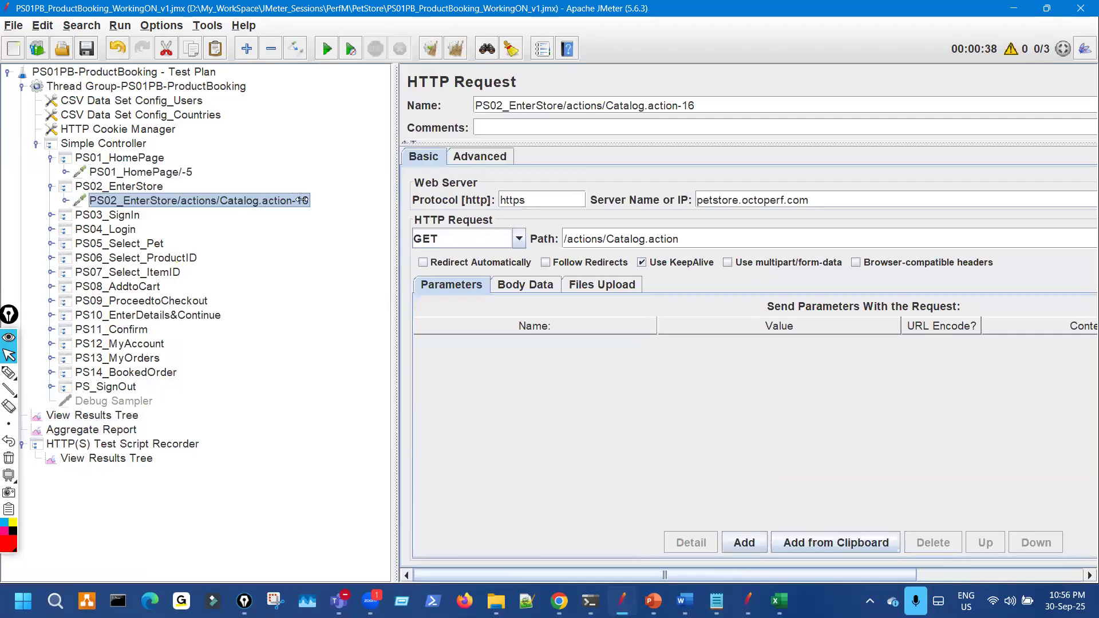
pyautogui.press('Up')
pyautogui.press('Up')
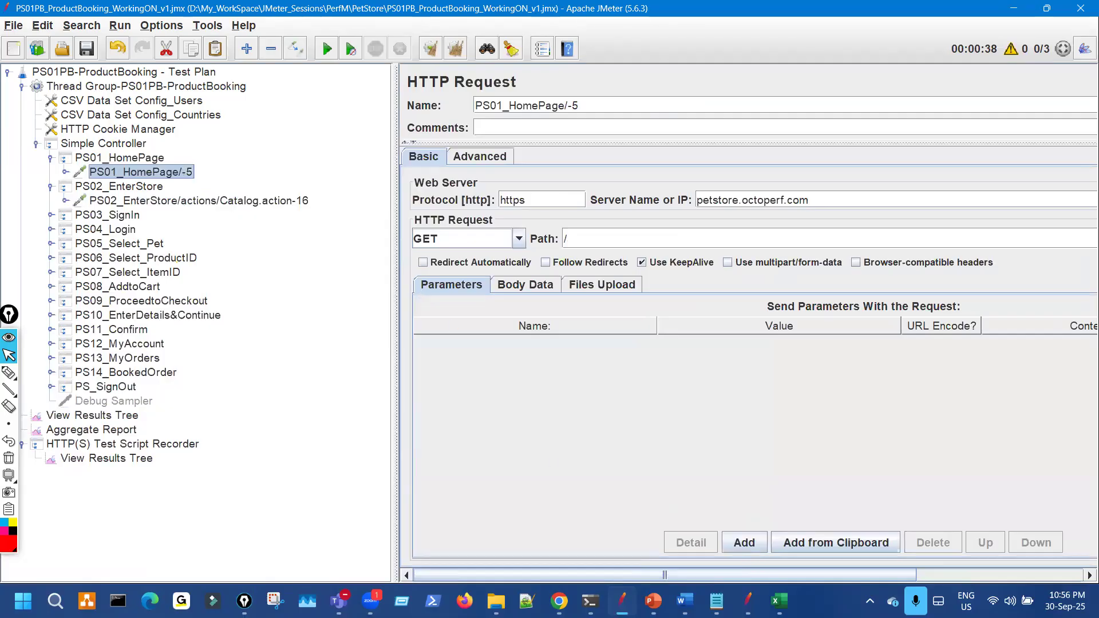
# Step: Compare the PS01_HomePage/-5 request name in JMeter with the matching label in the browser's dashboard report
pyautogui.click(560, 600)
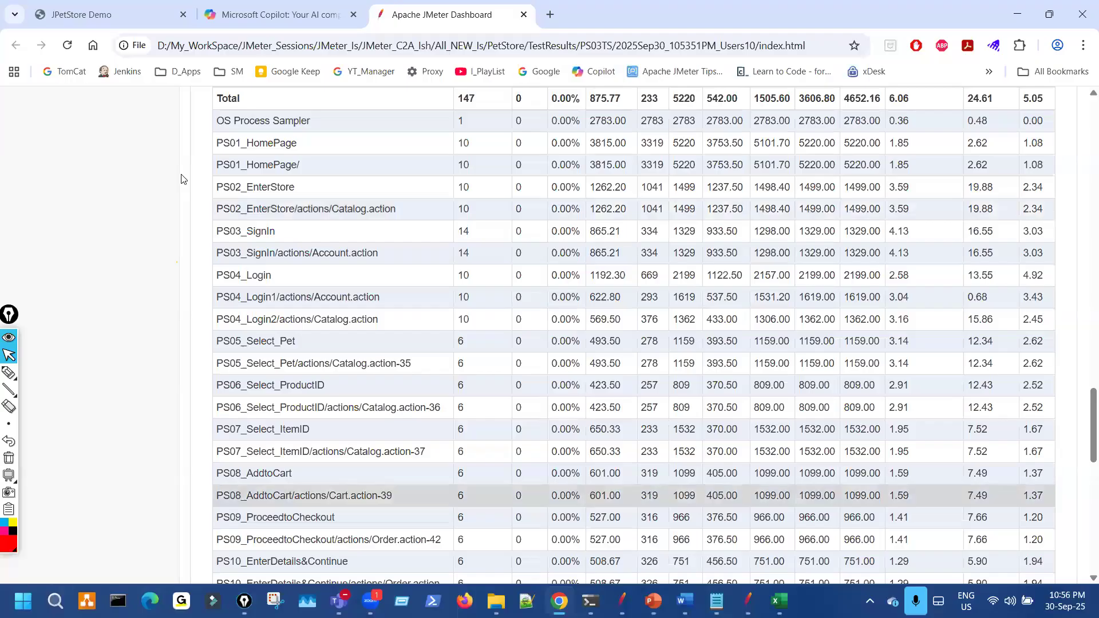
pyautogui.hotkey('alt', 'Tab')
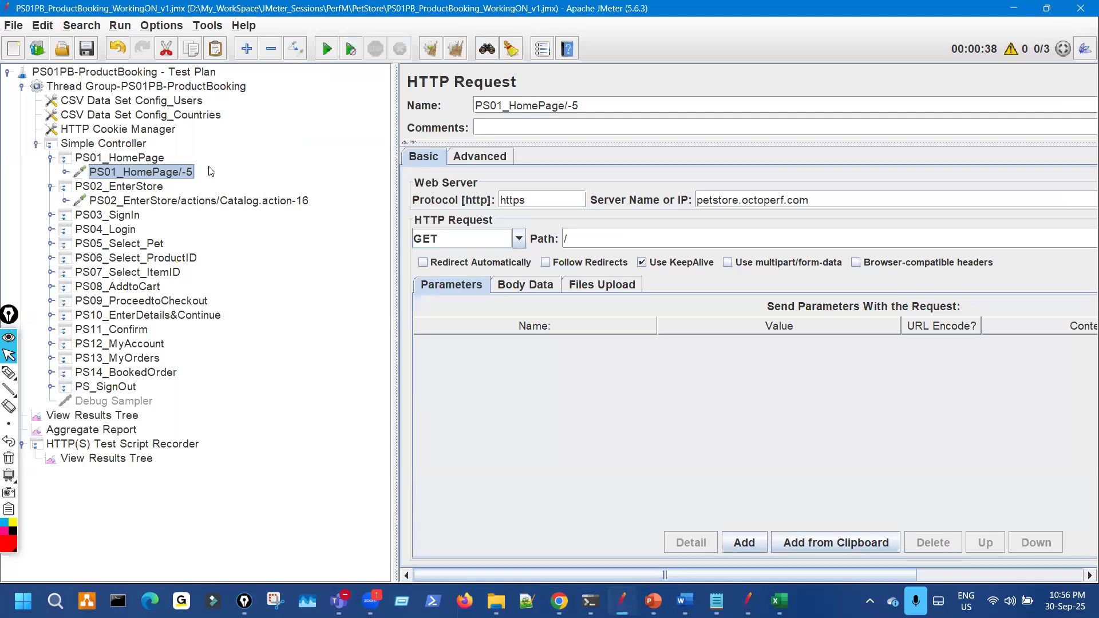
pyautogui.moveTo(575, 106); pyautogui.dragTo(489, 106)
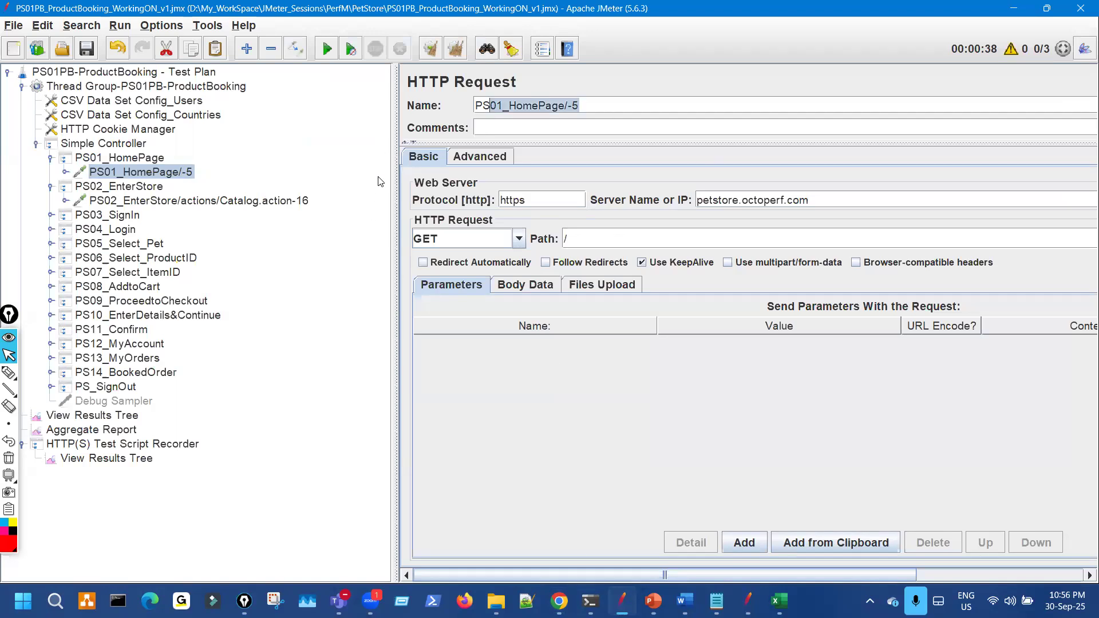
pyautogui.hotkey('alt', 'Tab')
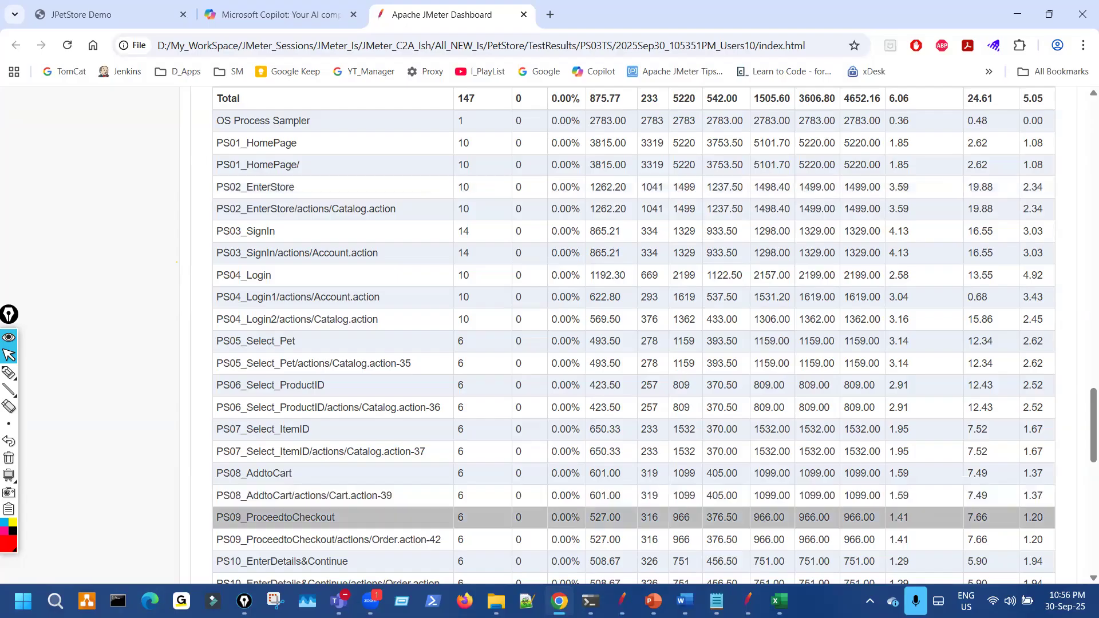
pyautogui.moveTo(621, 598)
pyautogui.click(611, 504)
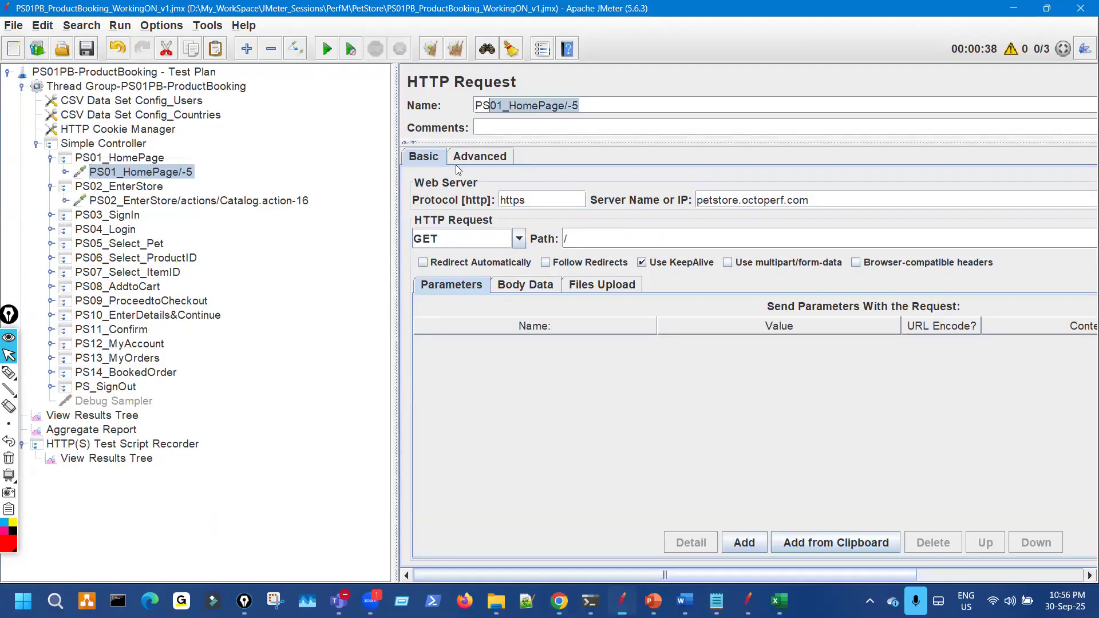
# Step: Delete the sequence suffixes -5 and -16 from the PS01_HomePage and PS02_EnterStore request names
pyautogui.click(572, 109)
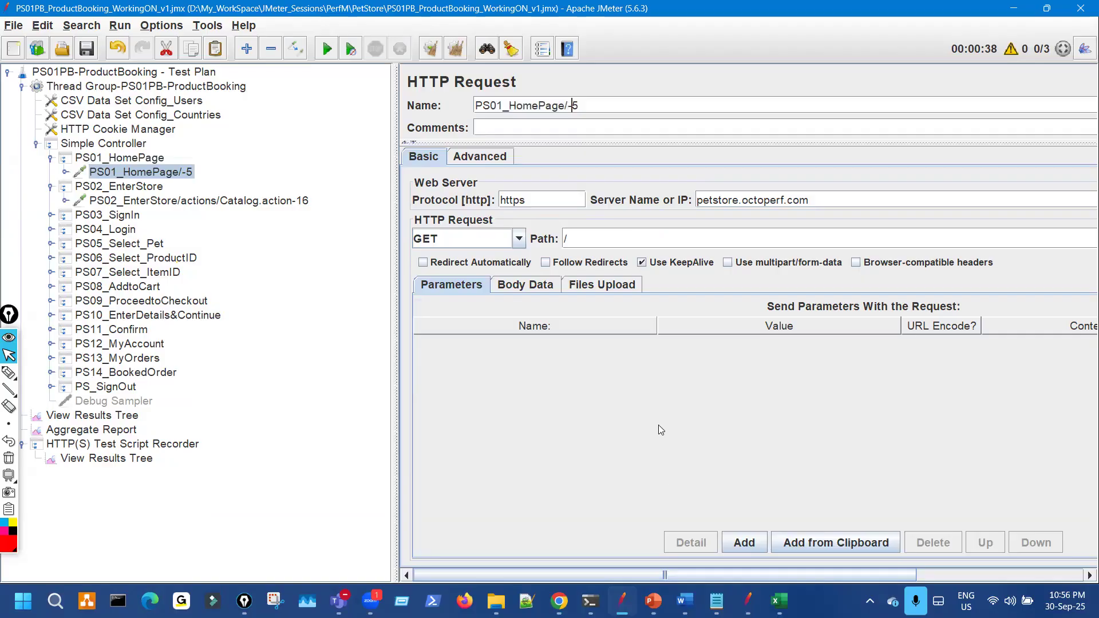
pyautogui.hotkey('alt', 'Tab')
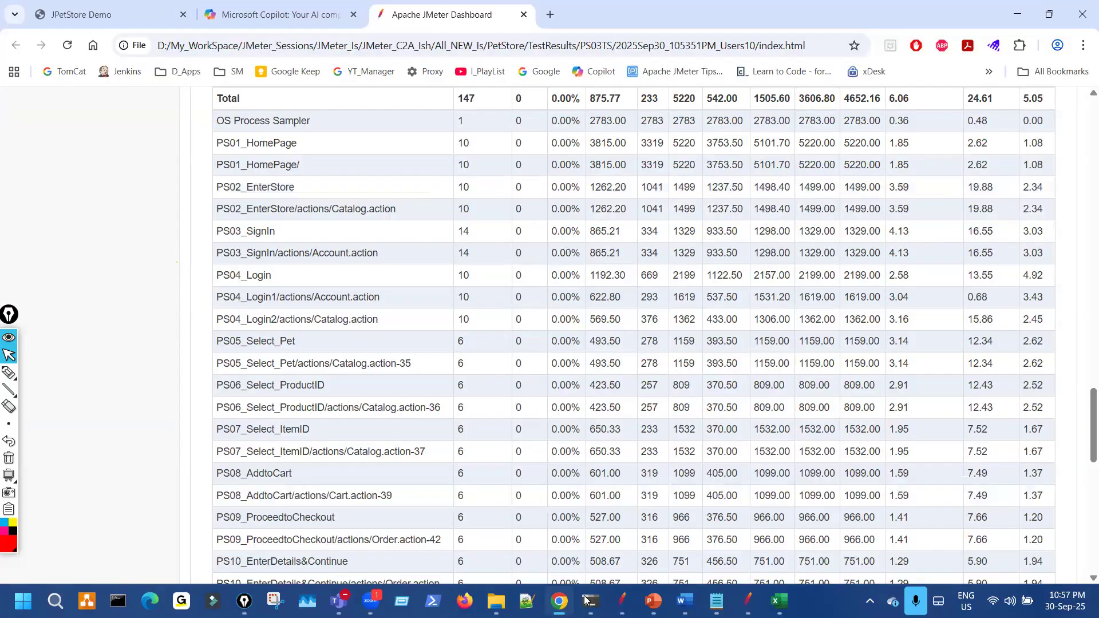
pyautogui.hotkey('alt', 'Tab')
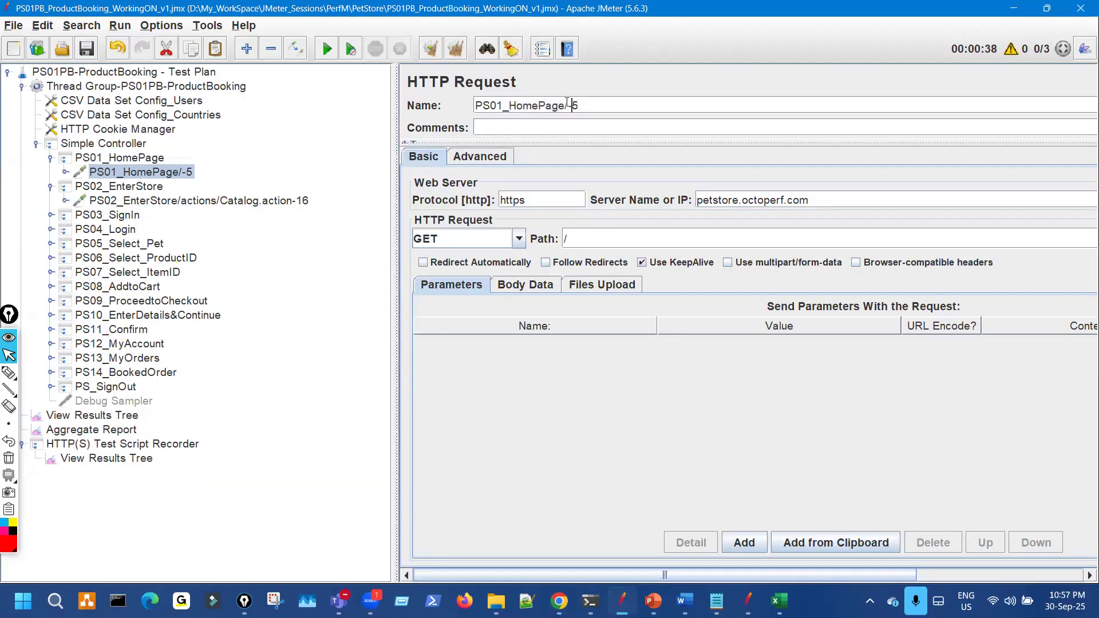
pyautogui.hotkey('shift', 'End')
pyautogui.press('Delete')
pyautogui.click(199, 201)
pyautogui.moveTo(715, 105); pyautogui.dragTo(677, 105)
pyautogui.press('Delete')
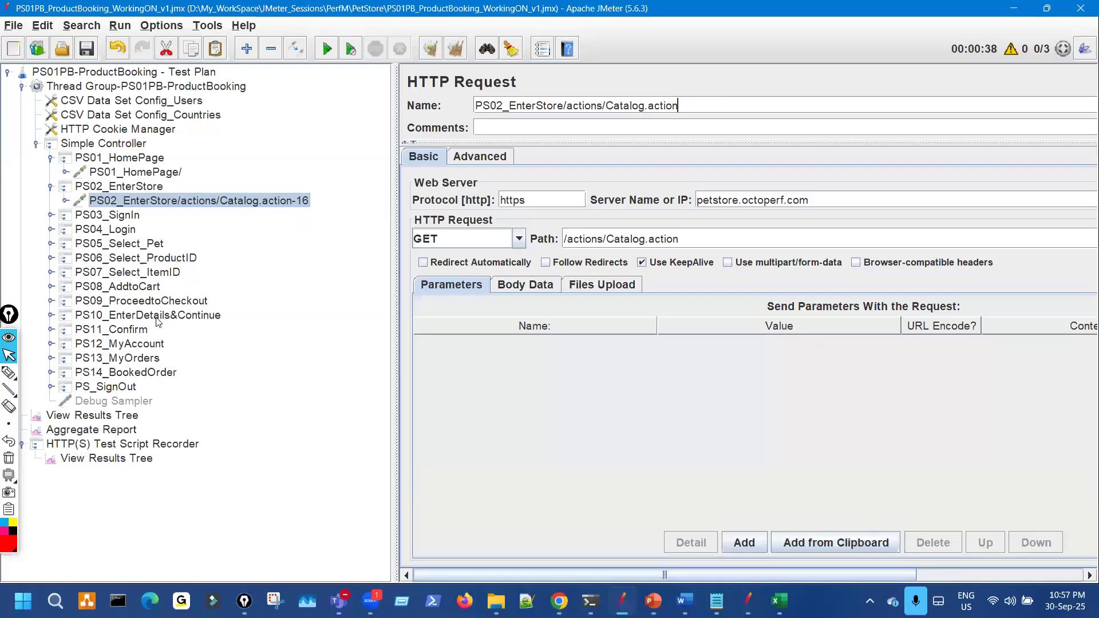
# Step: Collapse PS01_HomePage and PS02_EnterStore, delete the -34 suffix from the PS03_SignIn request name, and collapse PS03_SignIn
pyautogui.click(50, 158)
pyautogui.click(50, 172)
pyautogui.click(50, 187)
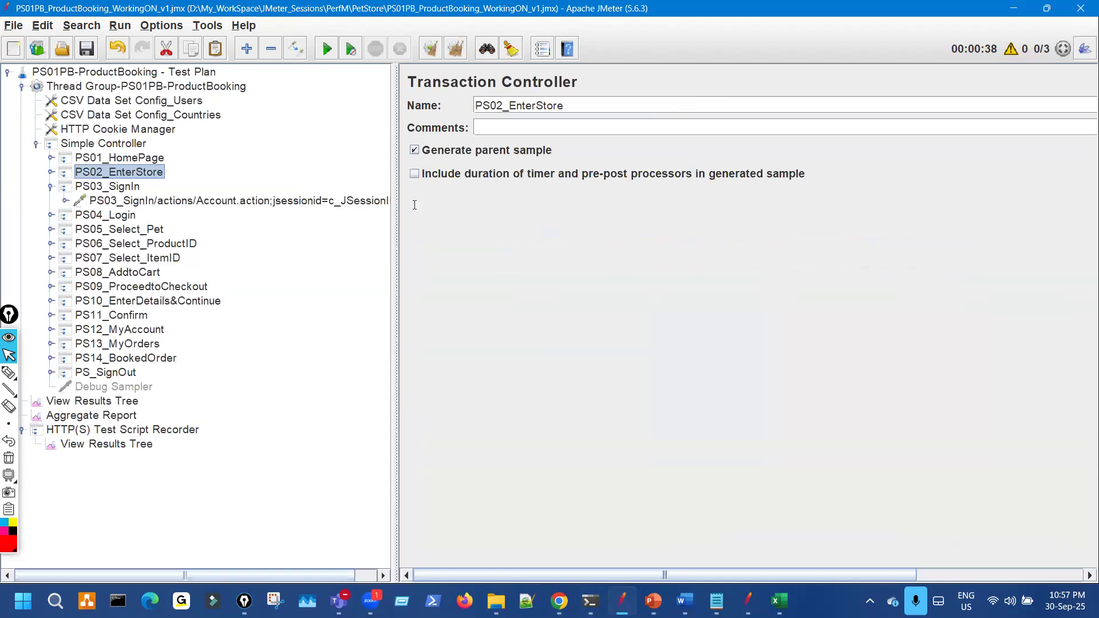
pyautogui.press('Down')
pyautogui.press('Down')
pyautogui.click(782, 106)
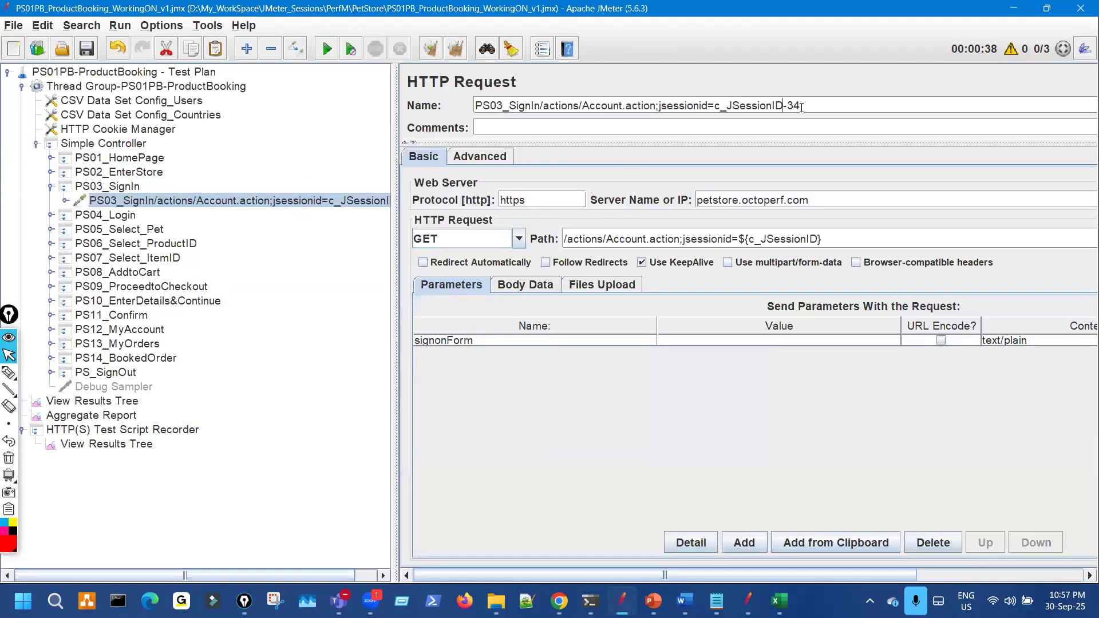
pyautogui.press('Delete')
pyautogui.click(51, 186)
# Step: Expand PS04_Login and delete the -39 suffix from the PS04_Login1/actions/Account.action request name
pyautogui.click(51, 200)
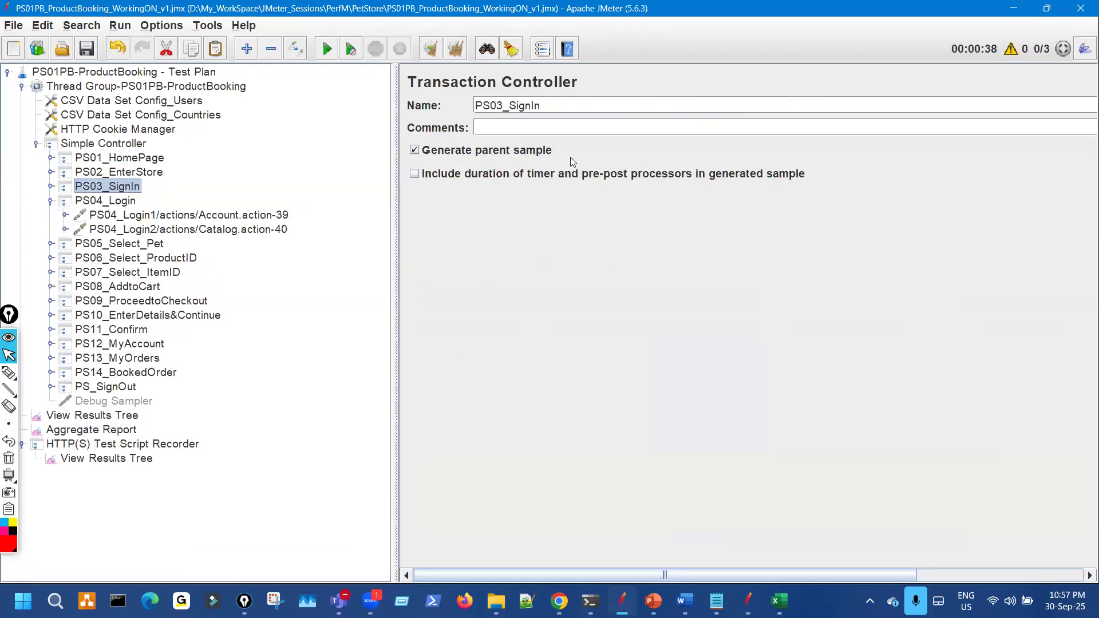
pyautogui.press('Down')
pyautogui.press('Down')
pyautogui.click(708, 107)
pyautogui.hotkey('shift', 'Left')
pyautogui.hotkey('shift', 'Left')
pyautogui.hotkey('shift', 'Left')
pyautogui.press('Delete')
# Step: Delete the -40 suffix from the PS04_Login2/actions/Catalog.action request name
pyautogui.click(301, 231)
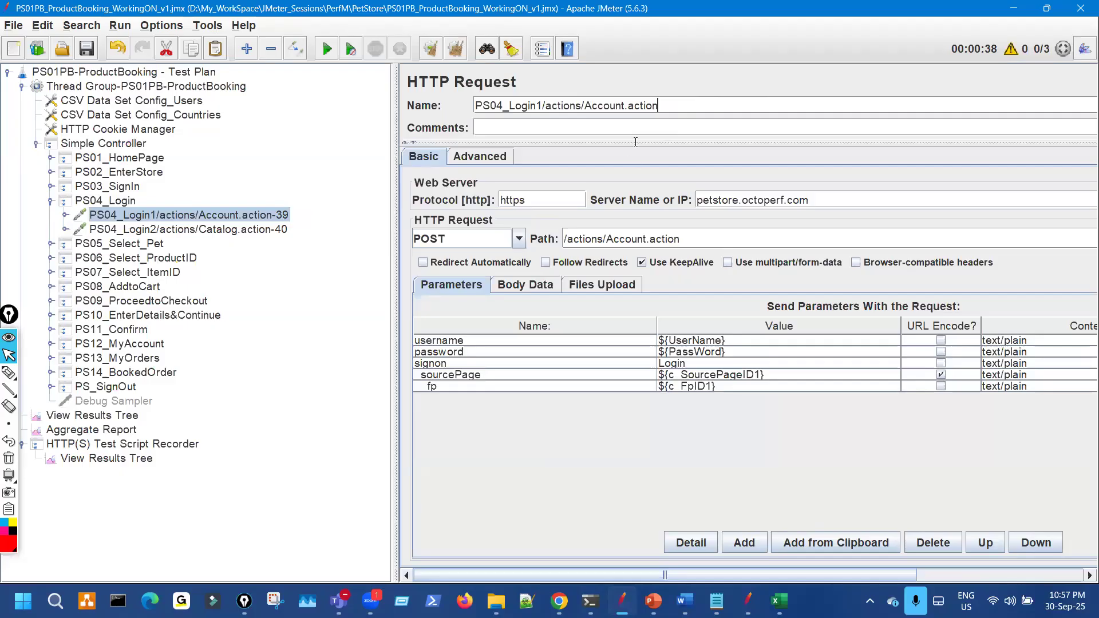
pyautogui.click(724, 107)
pyautogui.hotkey('shift', 'Left')
pyautogui.hotkey('shift', 'Left')
pyautogui.hotkey('shift', 'Left')
pyautogui.press('Delete')
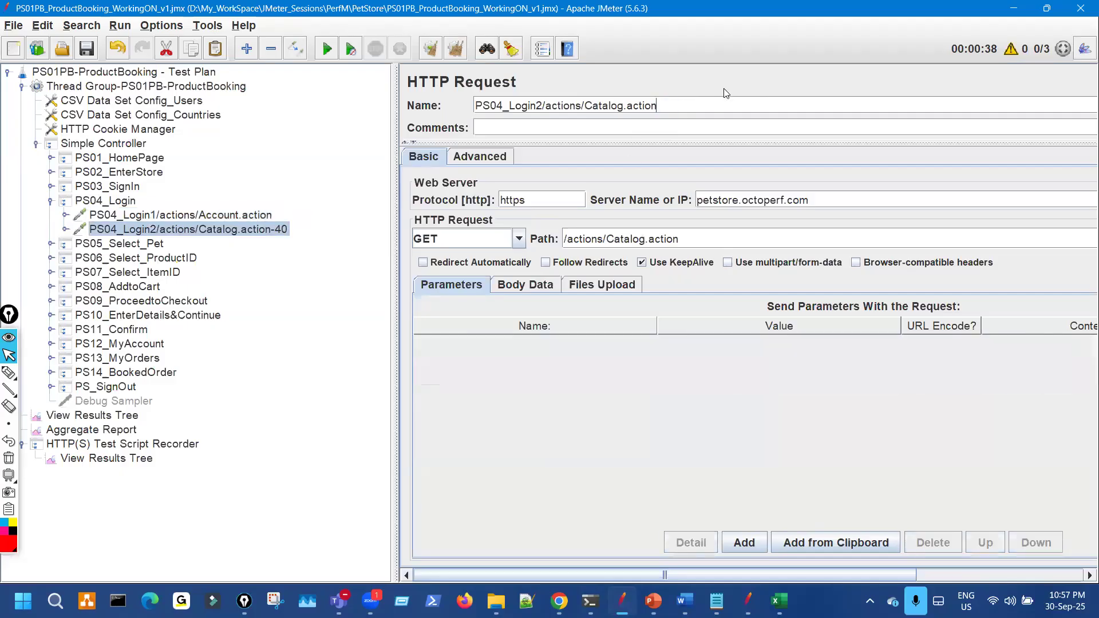
# Step: Expand PS_SignOut and shorten its first request's name to PS_SignOut1/actions/Account.action by deleting the sequence suffix
pyautogui.click(51, 387)
pyautogui.click(179, 402)
pyautogui.click(695, 105)
pyautogui.hotkey('shift', 'Left')
pyautogui.hotkey('shift', 'Left')
pyautogui.hotkey('shift', 'Left')
pyautogui.press('Delete')
# Step: Delete the -86 suffix from the PS_SignOut2/actions/Catalog.action request name
pyautogui.click(274, 418)
pyautogui.click(712, 98)
pyautogui.hotkey('shift', 'Left')
pyautogui.hotkey('shift', 'Left')
pyautogui.hotkey('shift', 'Left')
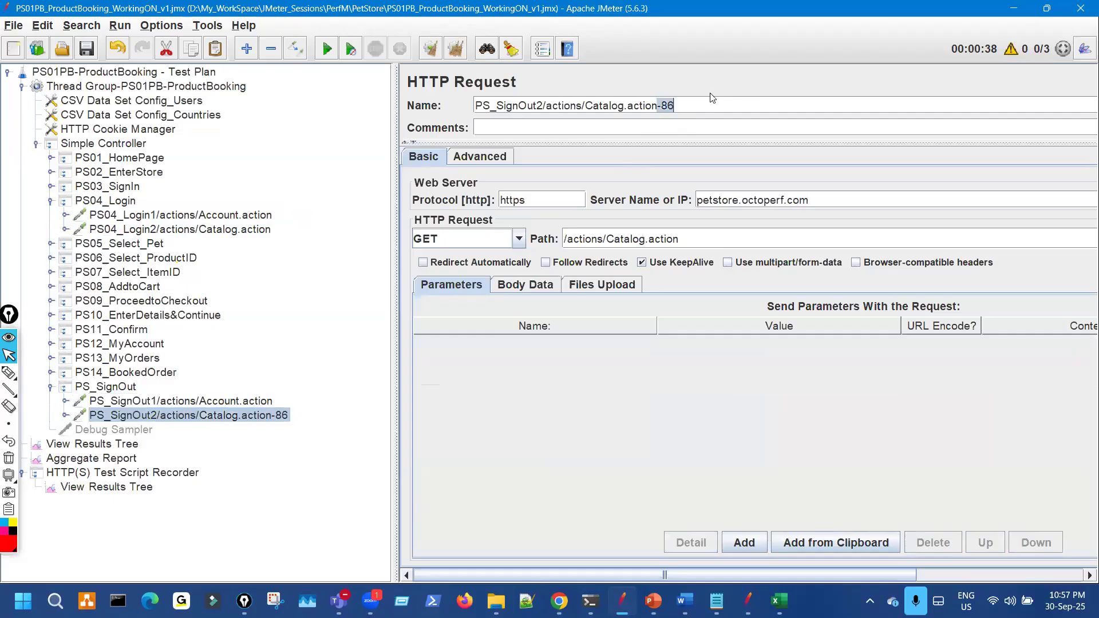
pyautogui.press('Delete')
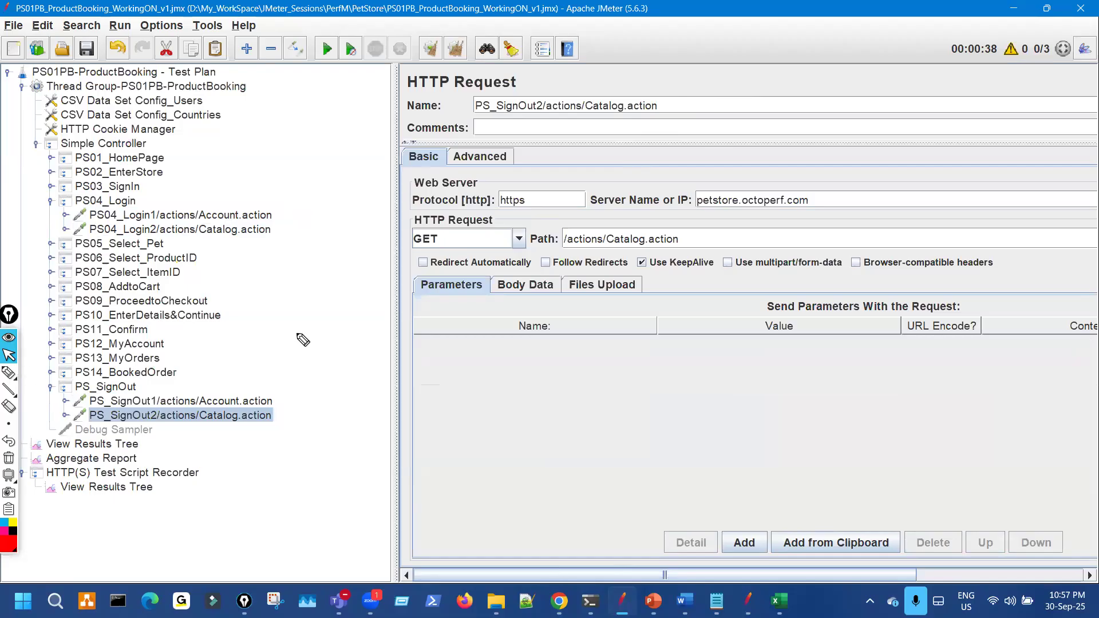
# Step: Switch to the PowerPoint slide, mark the sequencing number, common transactions, multiple scenarios and test suite phrases in point 4.18, and clear the marks
pyautogui.hotkey('alt', 'Tab')
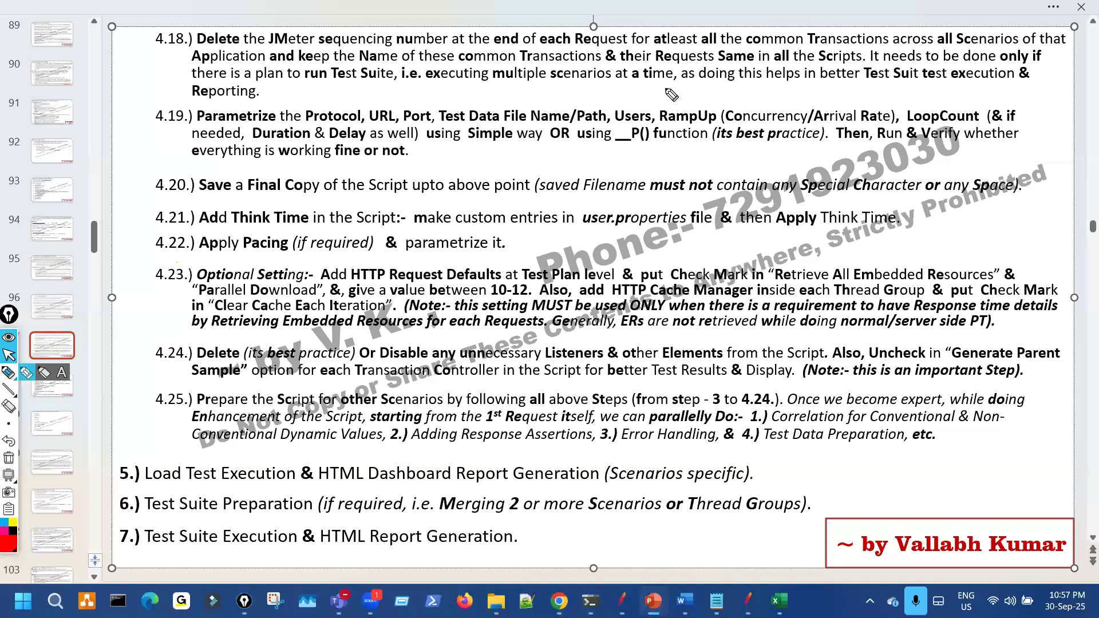
pyautogui.moveTo(800, 88); pyautogui.dragTo(936, 84)
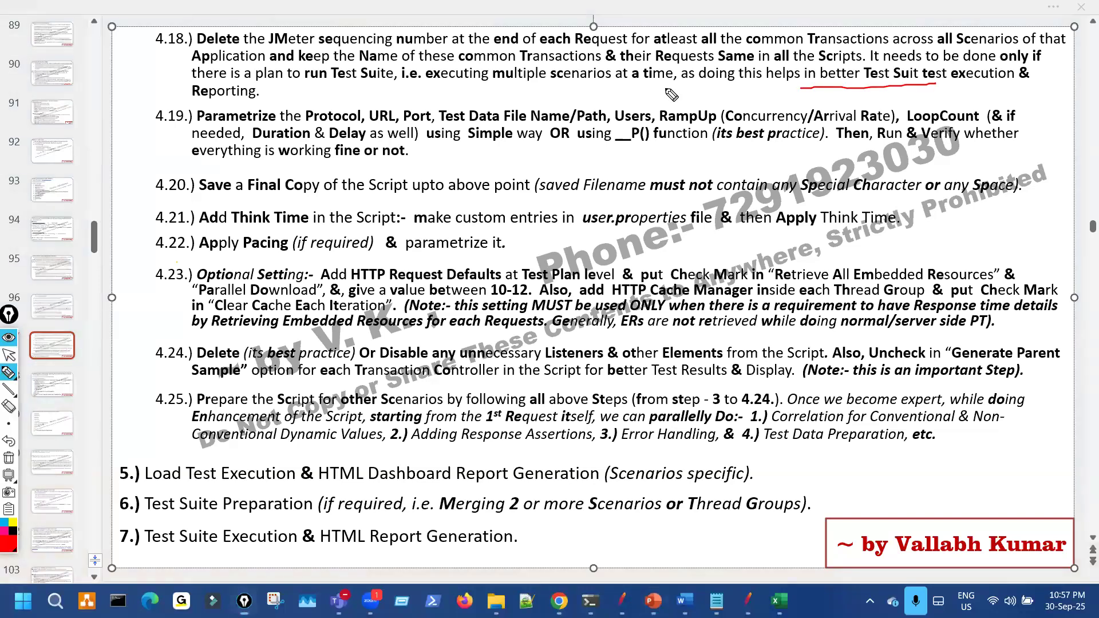
pyautogui.moveTo(507, 87); pyautogui.dragTo(666, 88)
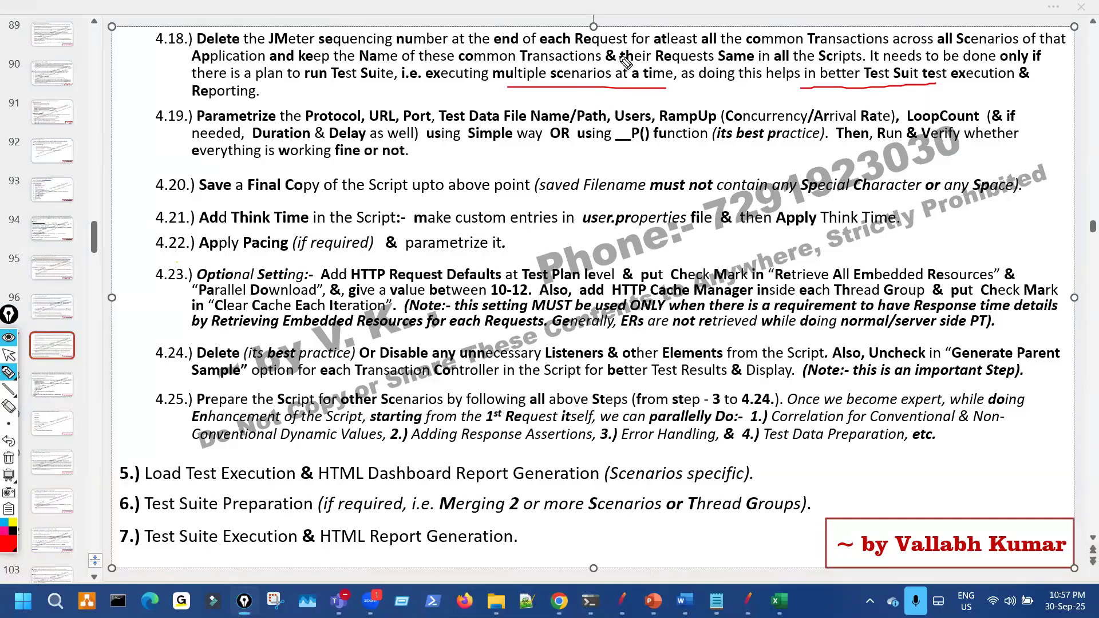
pyautogui.moveTo(760, 44); pyautogui.dragTo(892, 39)
pyautogui.moveTo(804, 22); pyautogui.dragTo(810, 27)
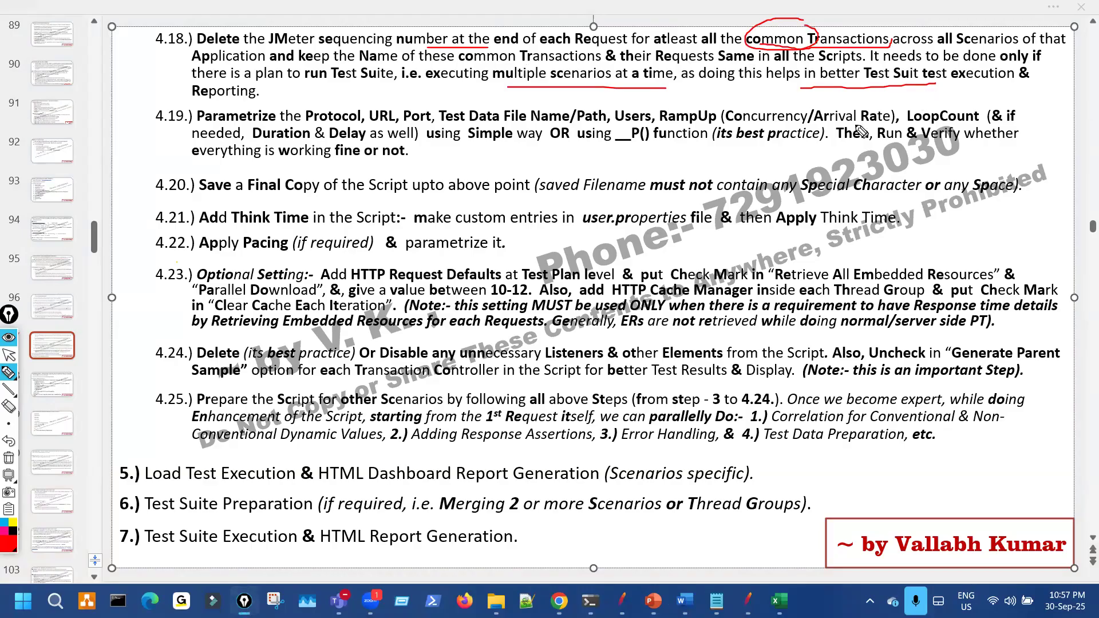
pyautogui.hotkey('ctrl', 'shift', '7')
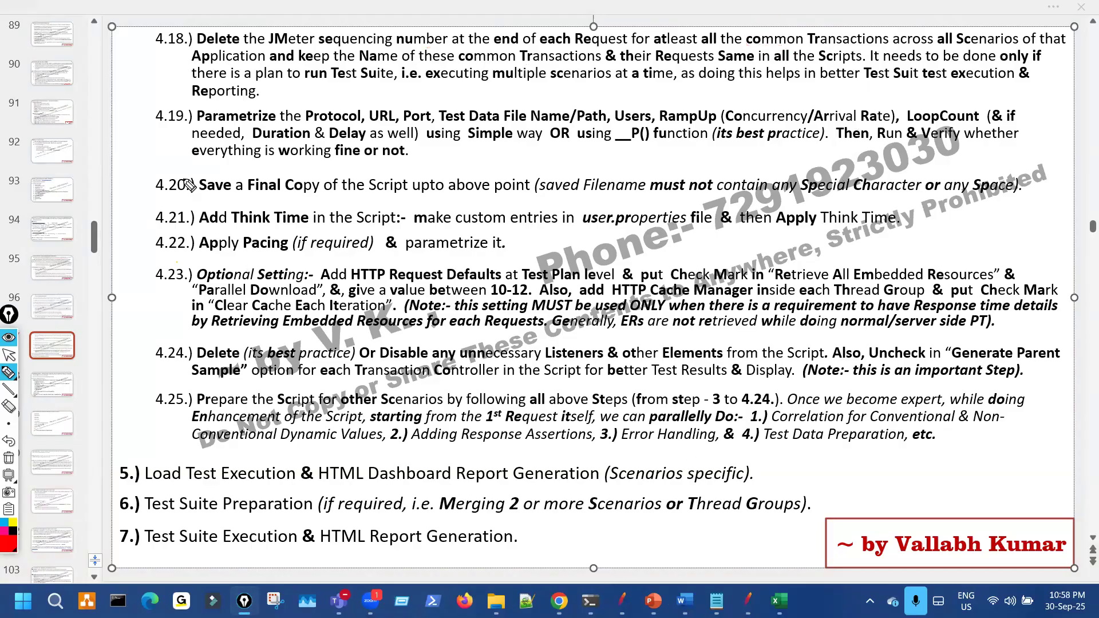
# Step: Switch to JMeter, mark the common transactions PS01_HomePage through PS04_Login and PS_SignOut in the test plan tree, and clear the marks
pyautogui.hotkey('alt', 'Tab')
pyautogui.moveTo(176, 203); pyautogui.dragTo(200, 192)
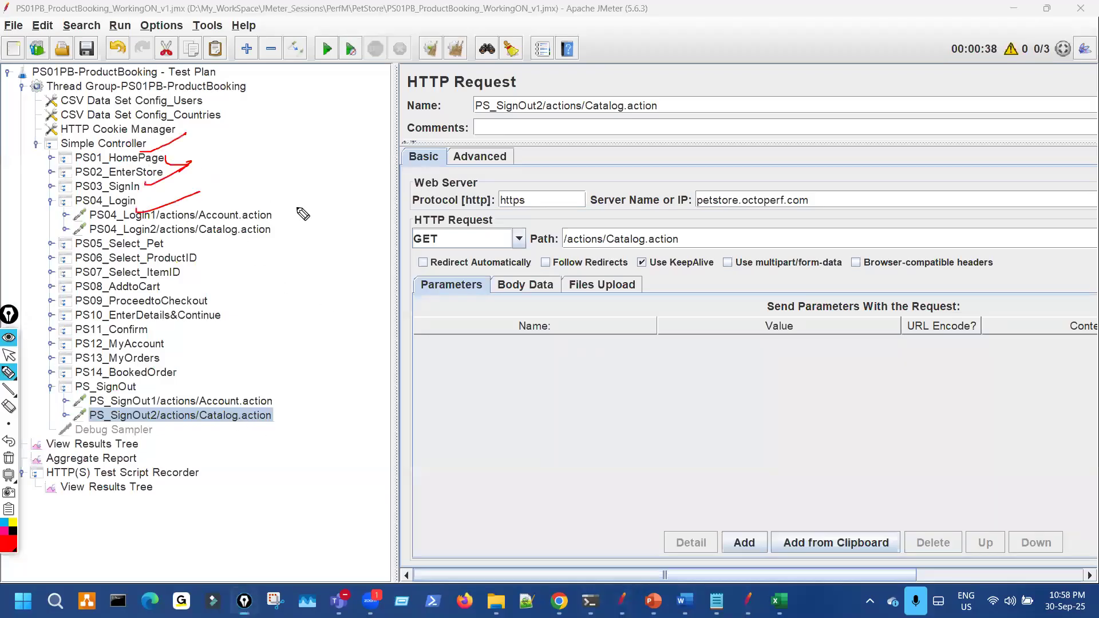
pyautogui.moveTo(233, 418); pyautogui.dragTo(259, 433)
pyautogui.press('Escape')
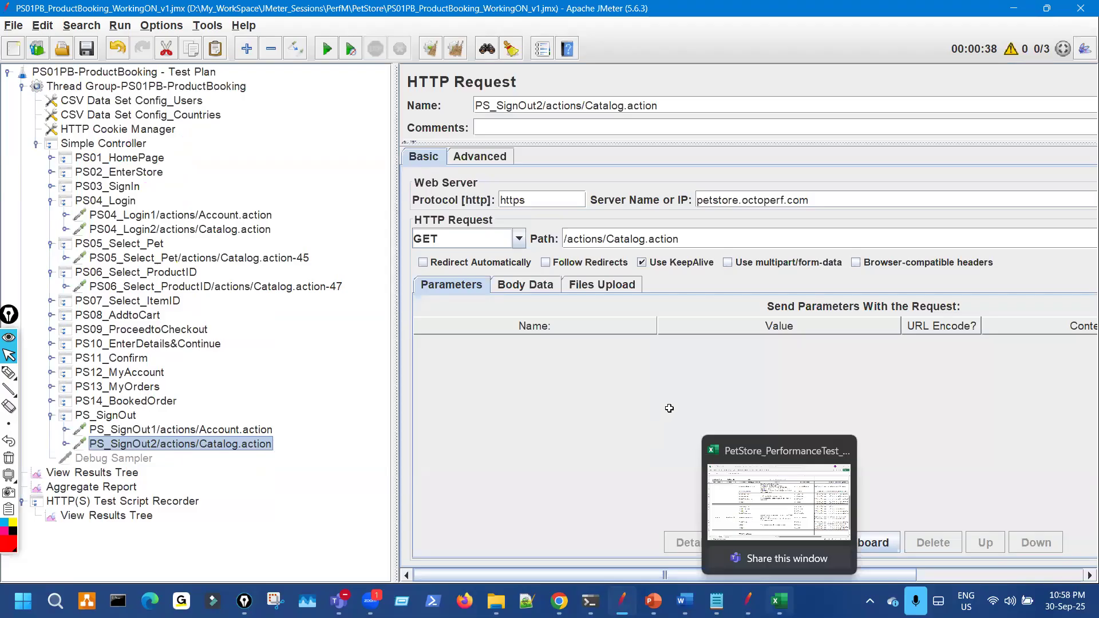
# Step: Switch to the Excel scenario sheet and underline PS_SignOut among the User Registration transaction names
pyautogui.hotkey('ctrl', 'shift', '3')
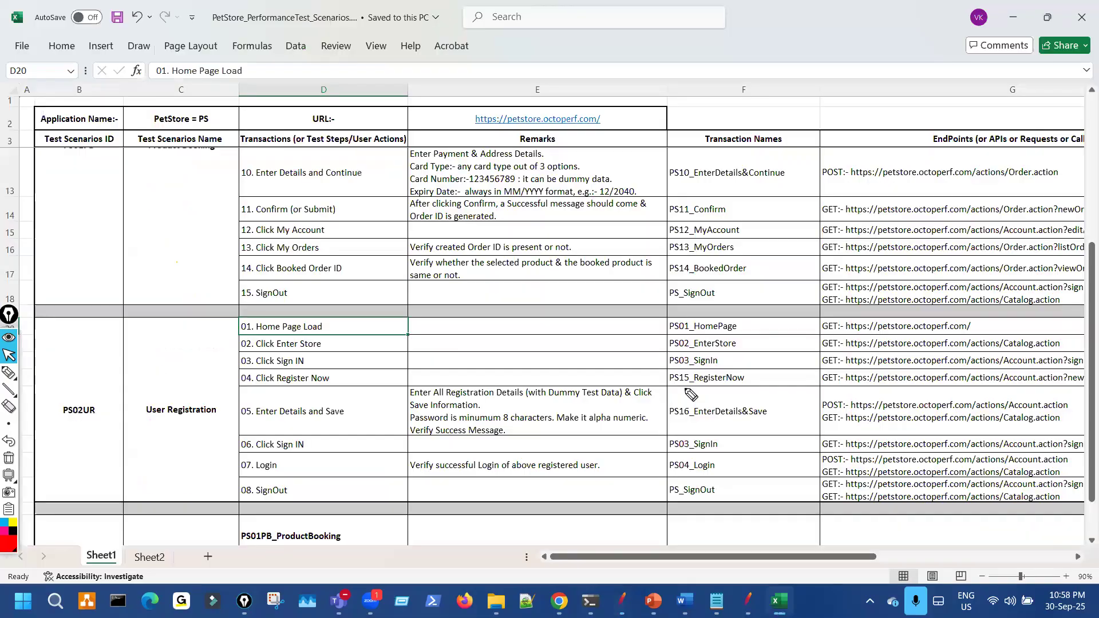
pyautogui.scroll(-2, 682, 332)
pyautogui.moveTo(687, 324); pyautogui.dragTo(696, 346)
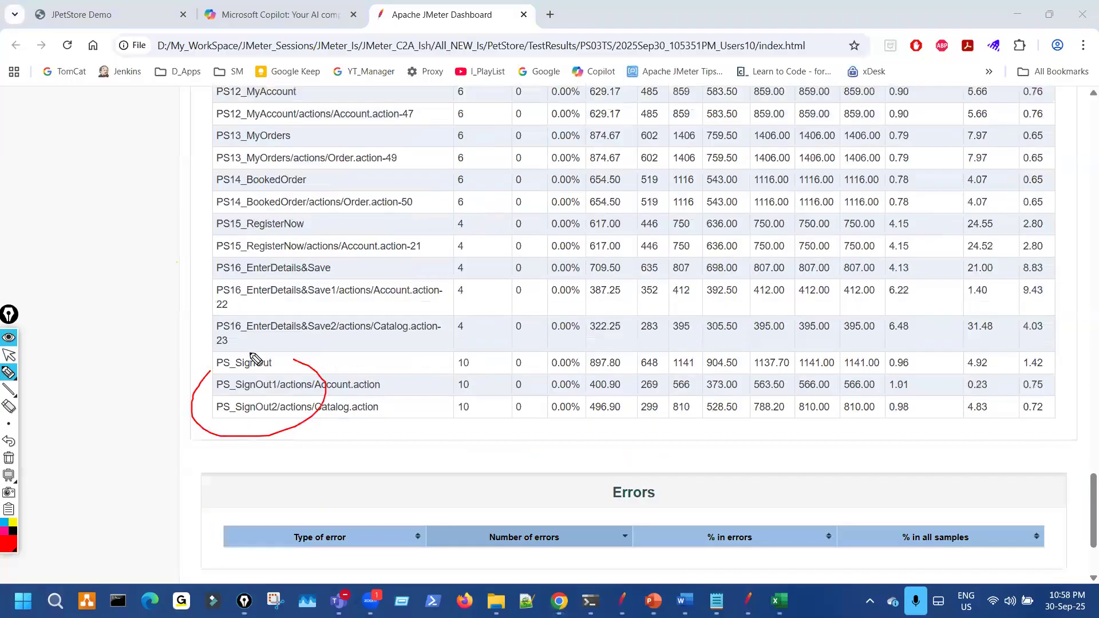
# Step: Circle the PS_SignOut rows in the Chrome JMeter dashboard, clear the mark, and compare them with the Excel transaction names
pyautogui.moveTo(255, 358); pyautogui.dragTo(251, 353)
pyautogui.press('Escape')
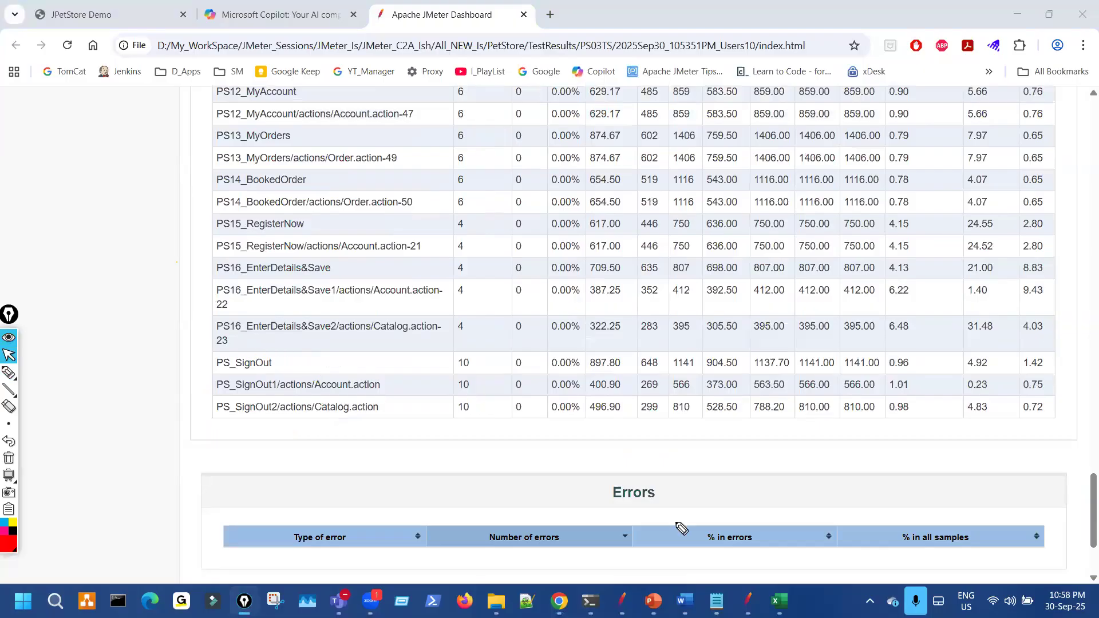
pyautogui.hotkey('alt', 'Tab')
pyautogui.hotkey('ctrl', 'shift', '3')
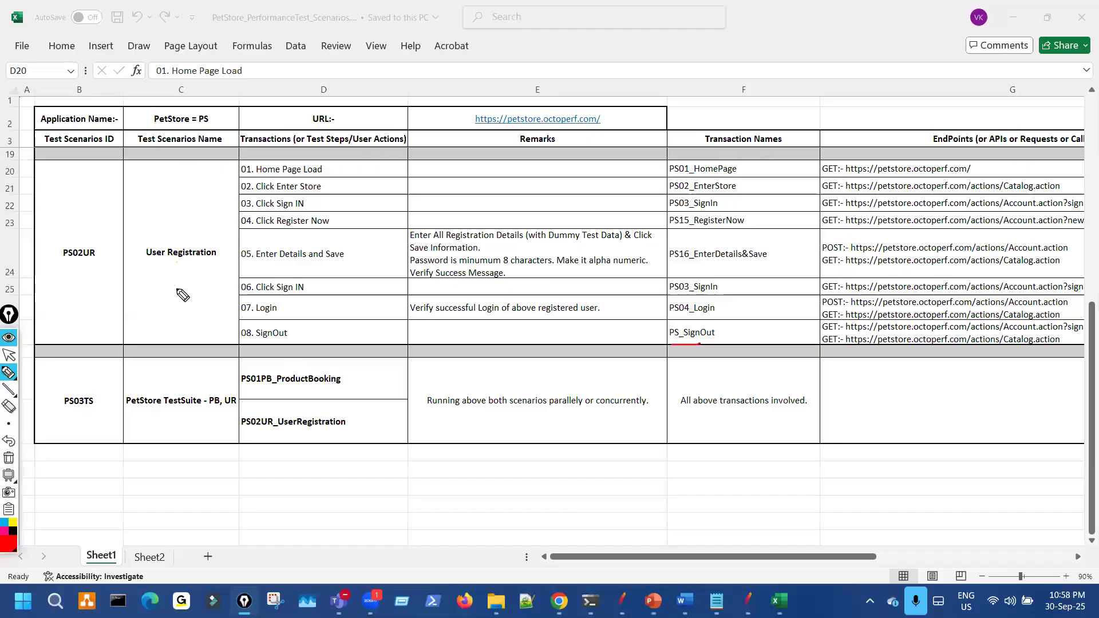
pyautogui.hotkey('alt', 'Tab')
pyautogui.press('Escape')
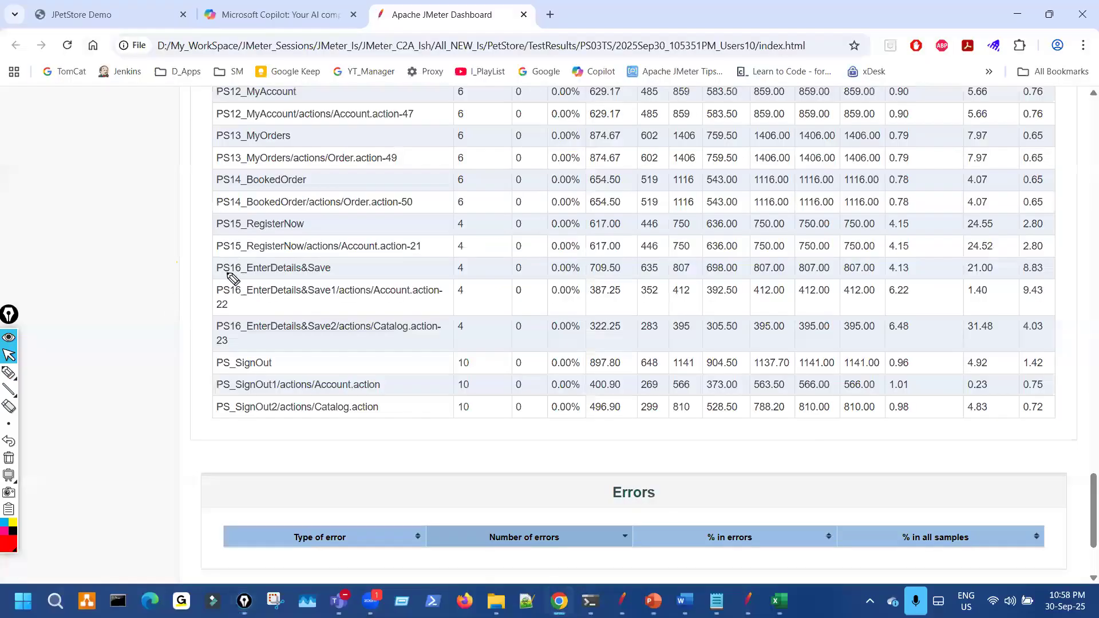
# Step: Mark the PS14_BookedOrder through PS16_EnterDetails&Save rows in the dashboard's statistics table and clear the marks
pyautogui.hotkey('ctrl', 'shift', '3')
pyautogui.moveTo(177, 190); pyautogui.dragTo(179, 288)
pyautogui.moveTo(223, 187); pyautogui.dragTo(228, 272)
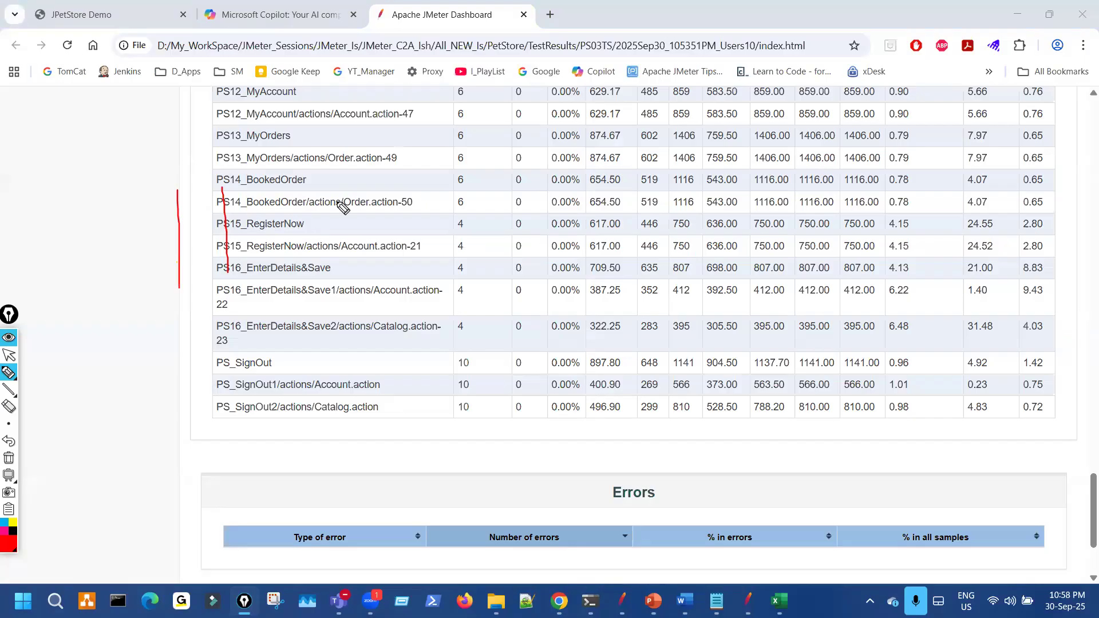
pyautogui.hotkey('ctrl', 'shift', '7')
pyautogui.moveTo(233, 193); pyautogui.dragTo(233, 255)
pyautogui.moveTo(275, 149); pyautogui.dragTo(335, 207)
pyautogui.hotkey('ctrl', 'shift', '7')
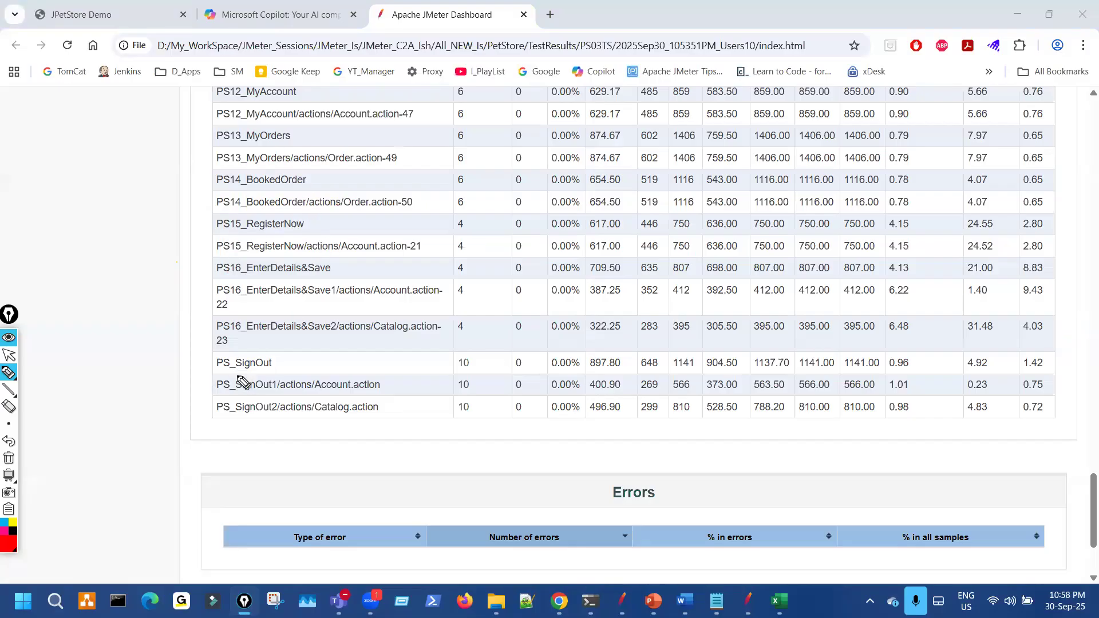
# Step: Circle the PS_SignOut, PS_SignOut1 and PS_SignOut2 rows at the end of the statistics table and clear the drawing
pyautogui.moveTo(235, 368); pyautogui.dragTo(196, 434)
pyautogui.moveTo(228, 365); pyautogui.dragTo(222, 411)
pyautogui.moveTo(284, 348); pyautogui.dragTo(264, 375)
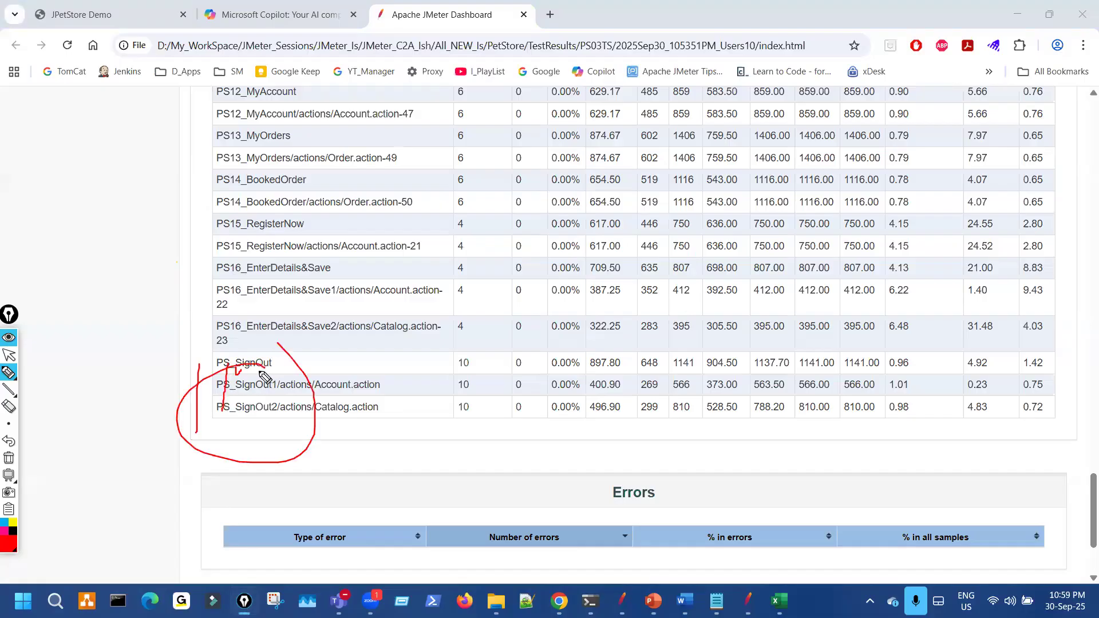
pyautogui.hotkey('ctrl', 'shift', '7')
pyautogui.hotkey('ctrl', 'shift', '2')
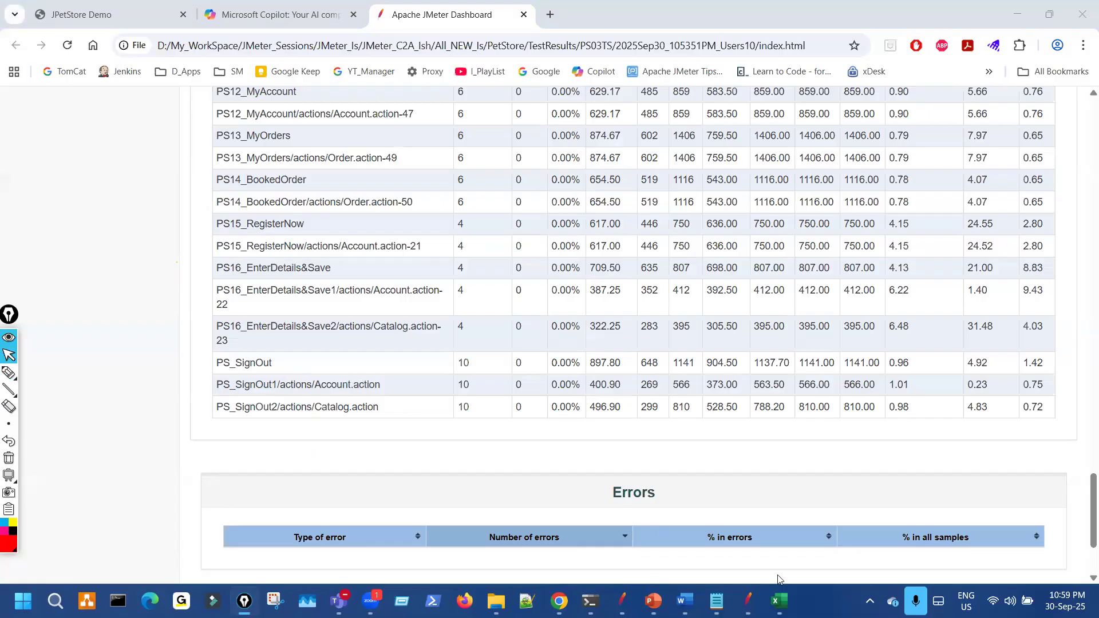
pyautogui.hotkey('ctrl', 'shift', '3')
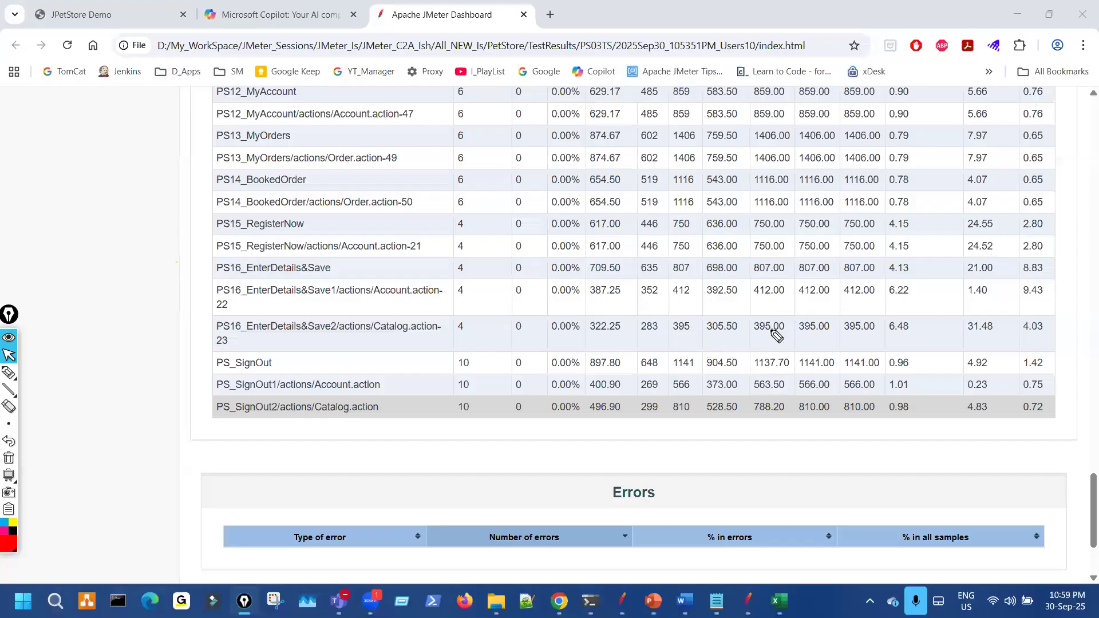
# Step: Switch to the Excel scenario sheet, annotate PS_SignOut with 15, mark the neighbouring PS14 to PS16 transaction names, and clear the marks
pyautogui.hotkey('alt', 'Tab')
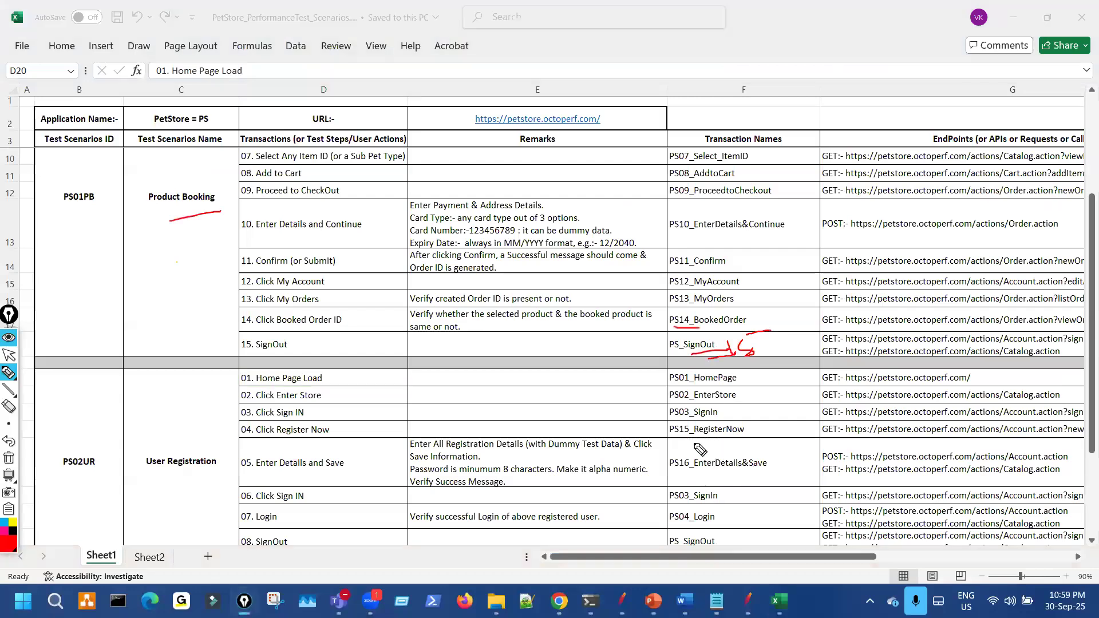
pyautogui.moveTo(695, 475); pyautogui.dragTo(736, 464)
pyautogui.moveTo(687, 437); pyautogui.dragTo(710, 437)
pyautogui.moveTo(770, 460)
pyautogui.mouseDown()
pyautogui.moveTo(783, 455)
pyautogui.moveTo(778, 427)
pyautogui.mouseUp()
pyautogui.moveTo(697, 341); pyautogui.dragTo(704, 355)
pyautogui.hotkey('ctrl', 'shift', '7')
pyautogui.hotkey('ctrl', 'shift', '2')
# Step: Annotate PS15_RegisterNow, PS16_EnterDetails&Save and PS_SignOut in the User Registration scenario to illustrate alternative transaction numbering
pyautogui.scroll(-3, 732, 343)
pyautogui.hotkey('ctrl', 'shift', '1')
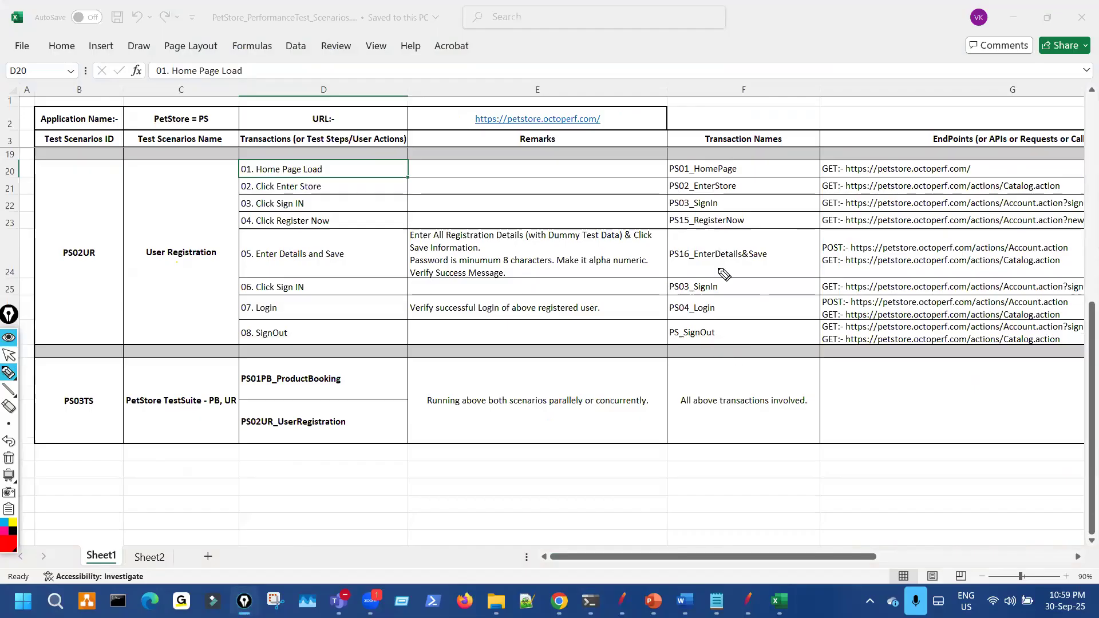
pyautogui.moveTo(698, 103); pyautogui.dragTo(713, 119)
pyautogui.moveTo(662, 350)
pyautogui.mouseDown()
pyautogui.moveTo(667, 368)
pyautogui.moveTo(662, 350)
pyautogui.mouseUp()
pyautogui.moveTo(686, 342); pyautogui.dragTo(692, 350)
pyautogui.moveTo(687, 225); pyautogui.dragTo(704, 222)
pyautogui.moveTo(699, 271); pyautogui.dragTo(713, 262)
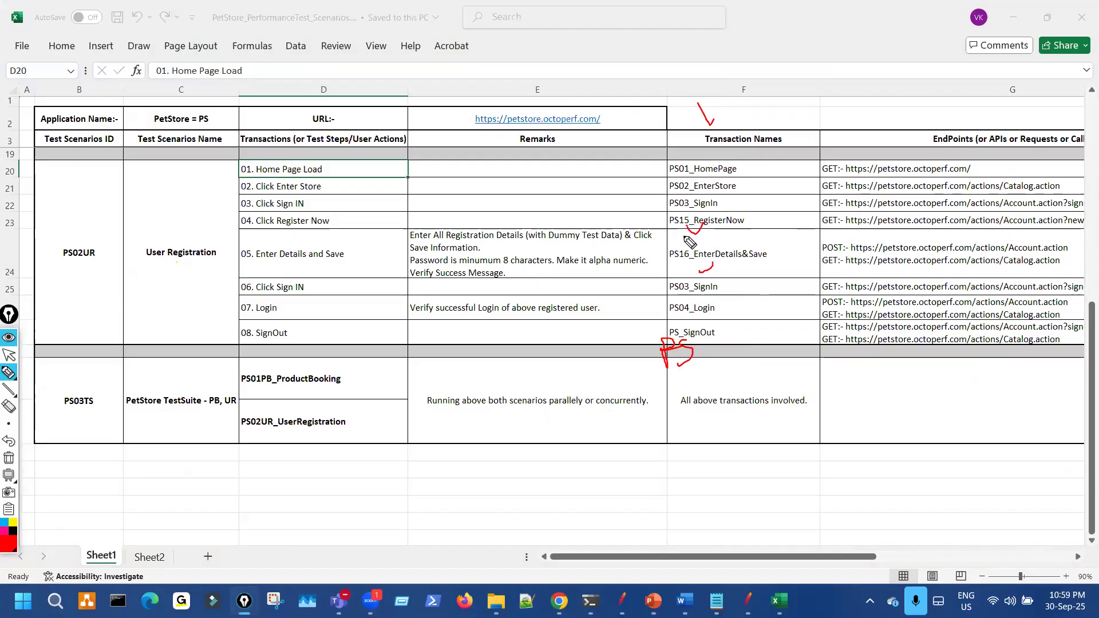
pyautogui.moveTo(694, 213); pyautogui.dragTo(696, 254)
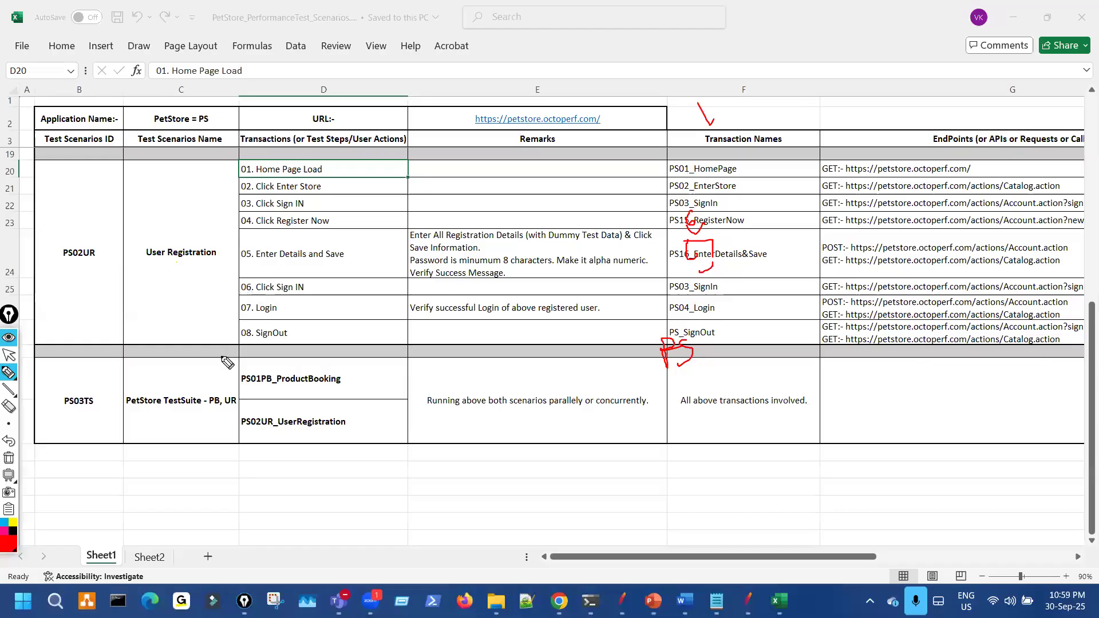
# Step: Switch to the Chrome dashboard, sketch where a PS_SignOut numbered 15 would sort among the rows, and clear all marks
pyautogui.moveTo(244, 373); pyautogui.dragTo(260, 421)
pyautogui.hotkey('alt', 'Tab')
pyautogui.moveTo(262, 248); pyautogui.dragTo(246, 264)
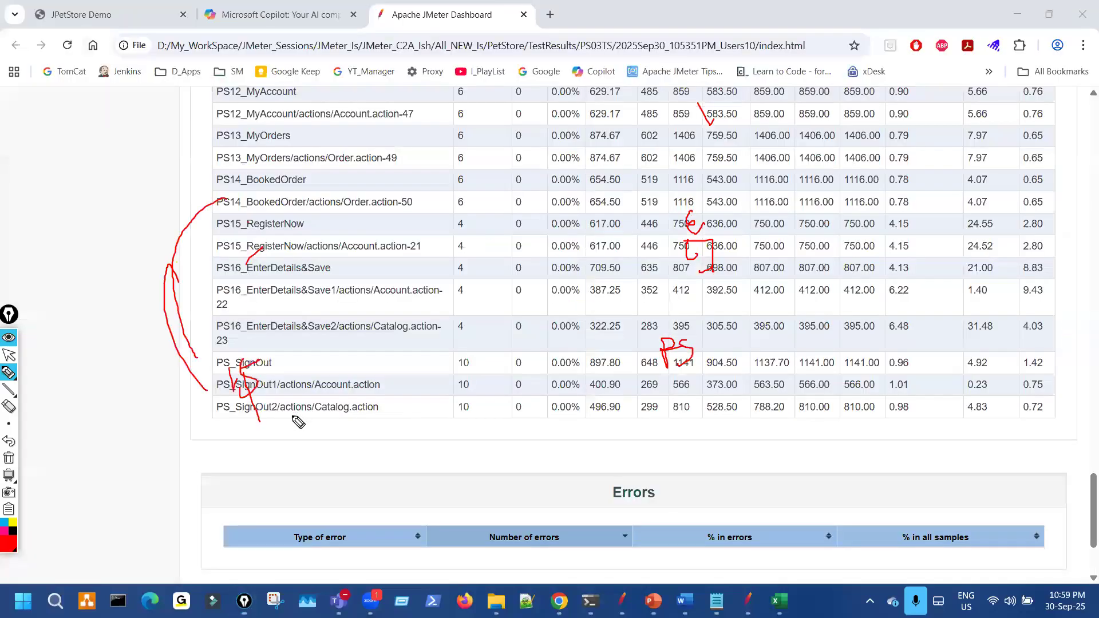
pyautogui.press('Escape')
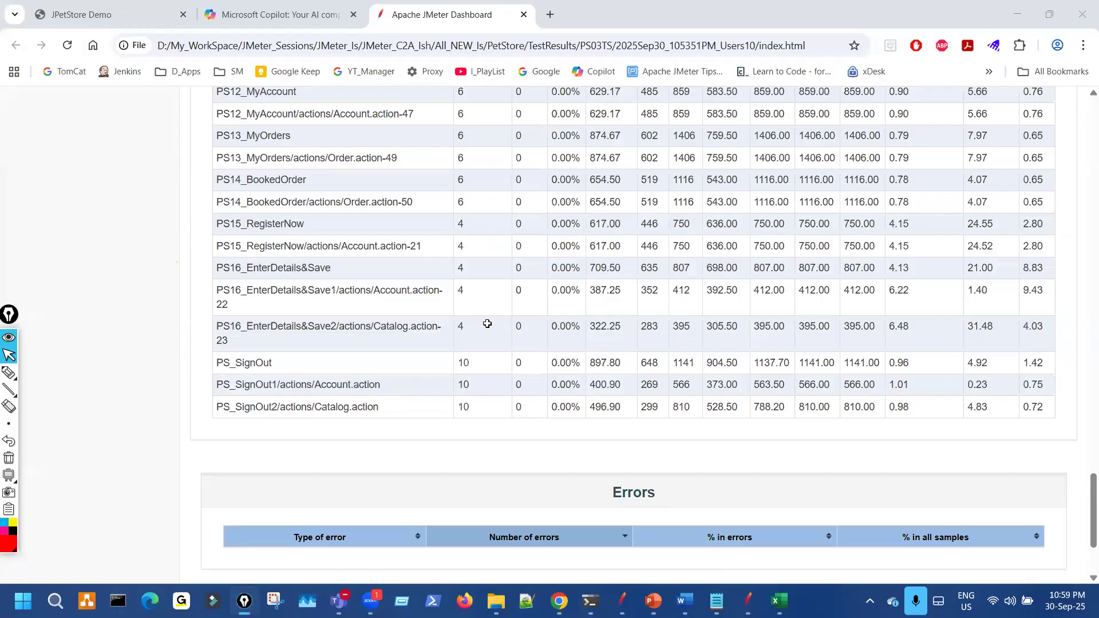
# Step: Switch to the PowerPoint slide and select the number 4.19 of the parametrization point
pyautogui.hotkey('alt', 'Tab')
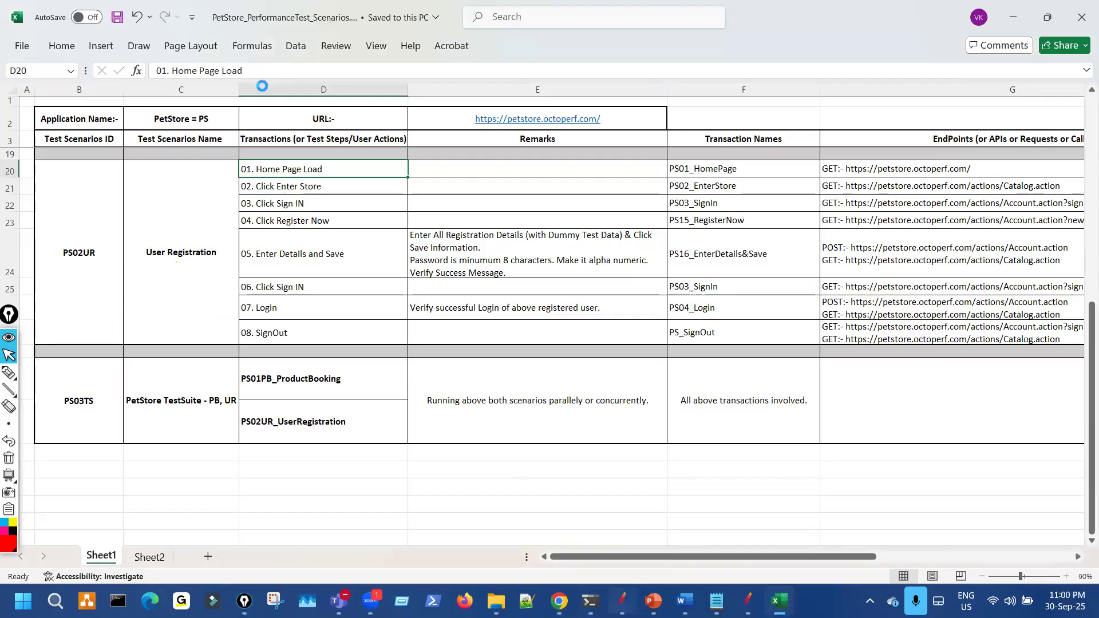
pyautogui.hotkey('alt', 'Tab')
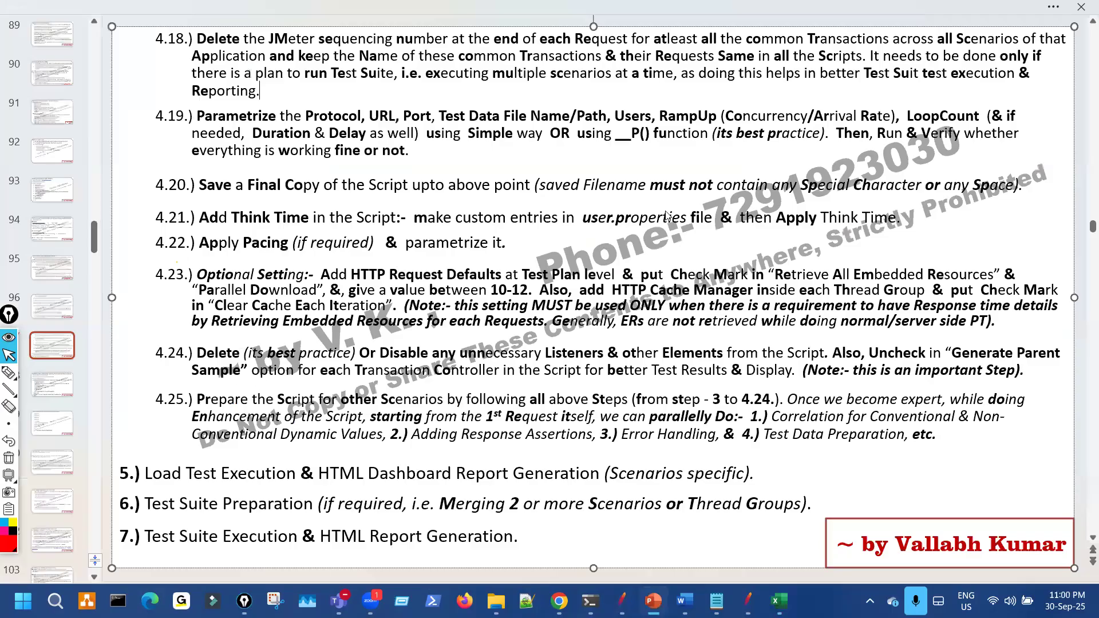
pyautogui.doubleClick(170, 116)
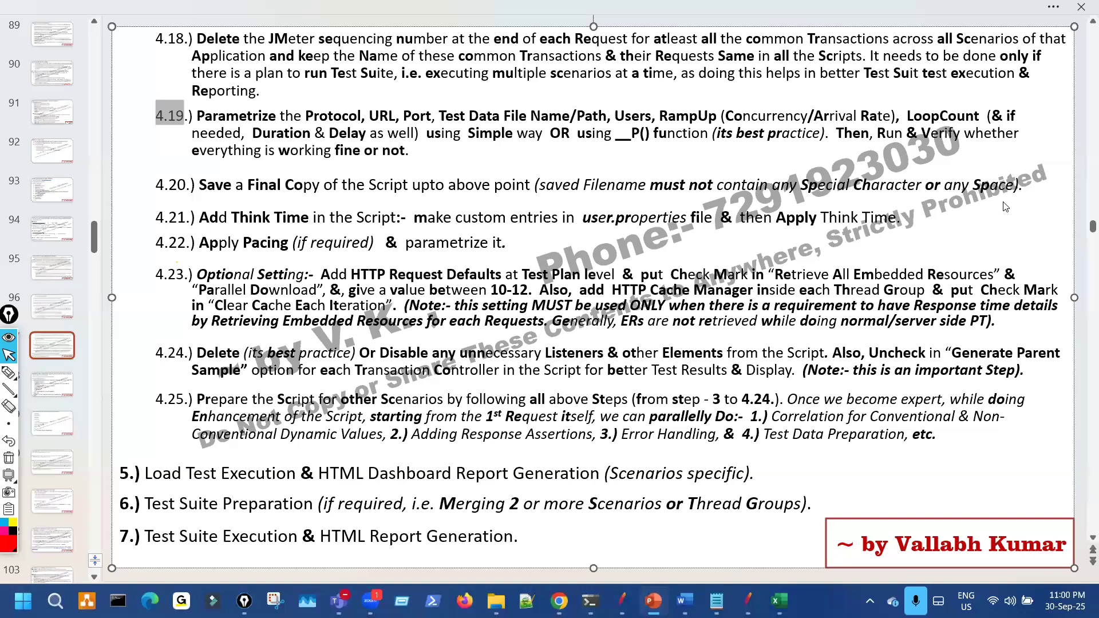